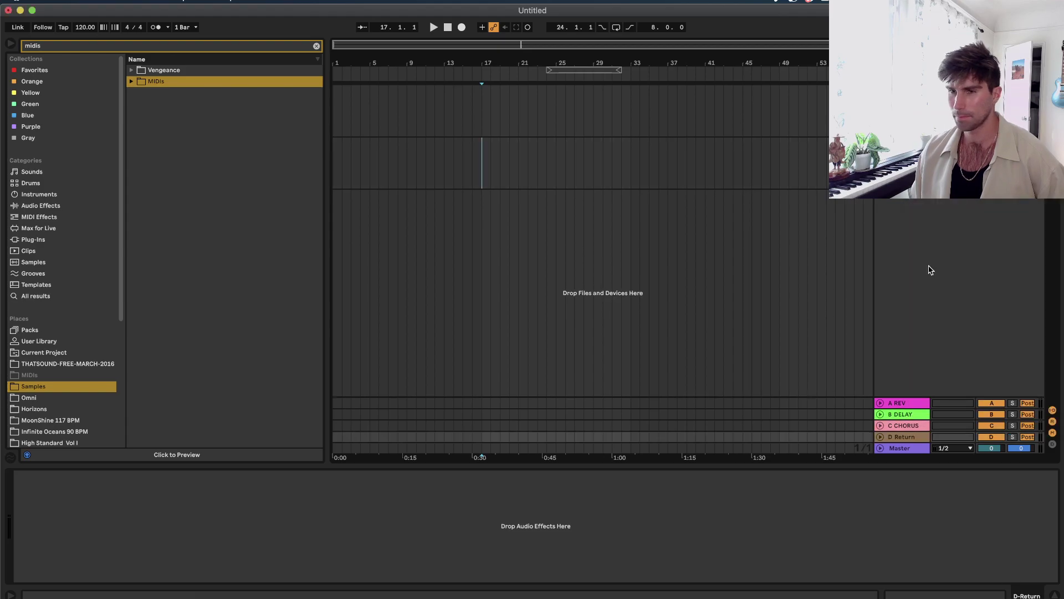
Limit the browser to Plug-Ins and insert a new MIDI track below the second audio track.
{"action": "left_click", "coordinate": [48, 242]}
{"action": "left_click", "coordinate": [167, 47]}
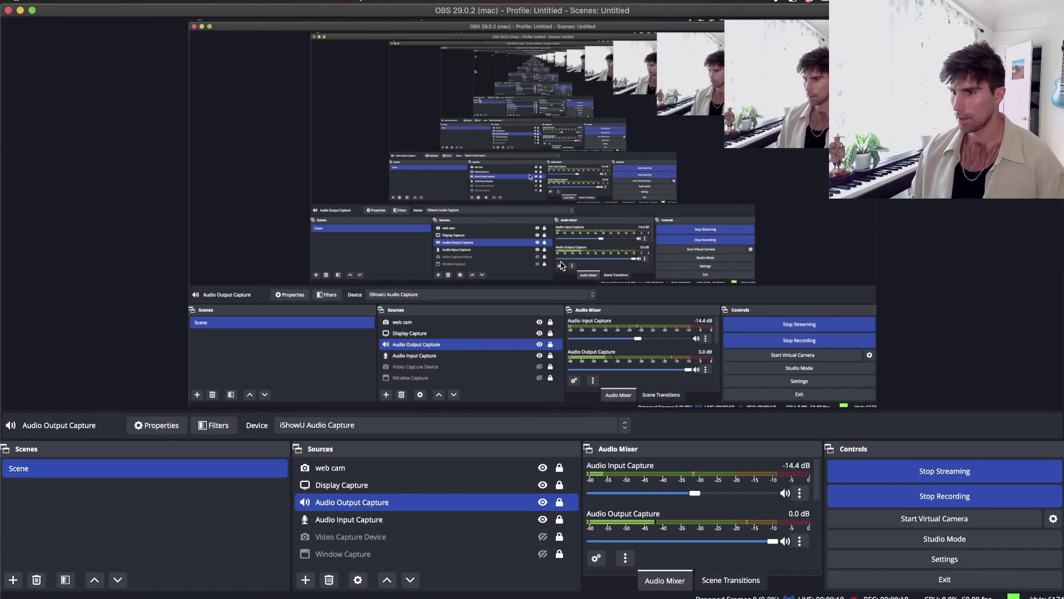
{"action": "key", "text": "ctrl+Left"}
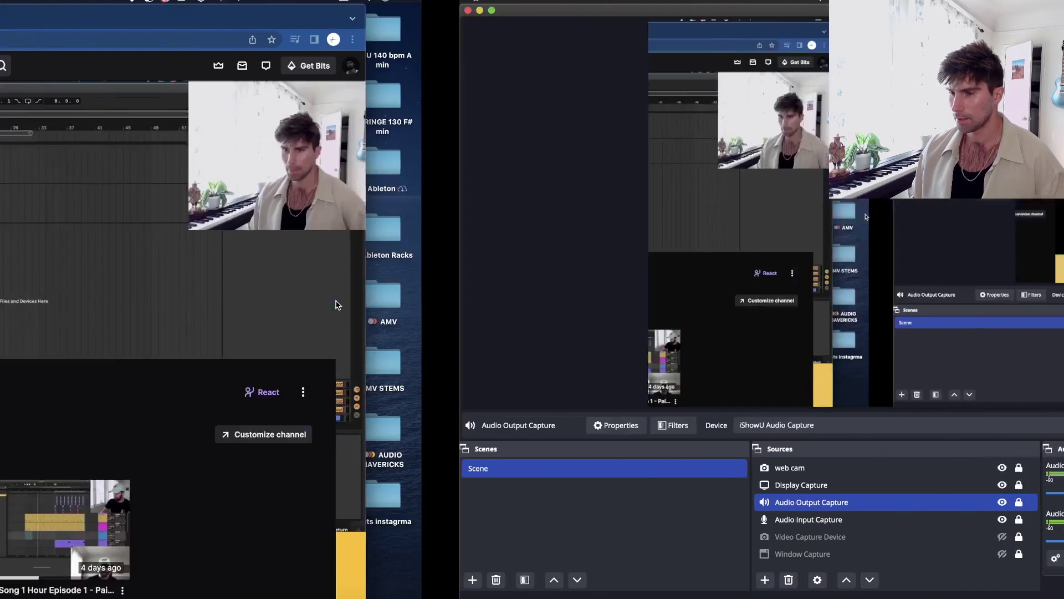
{"action": "key", "text": "ctrl+Right"}
{"action": "key", "text": "ctrl+Right"}
{"action": "right_click", "coordinate": [880, 166]}
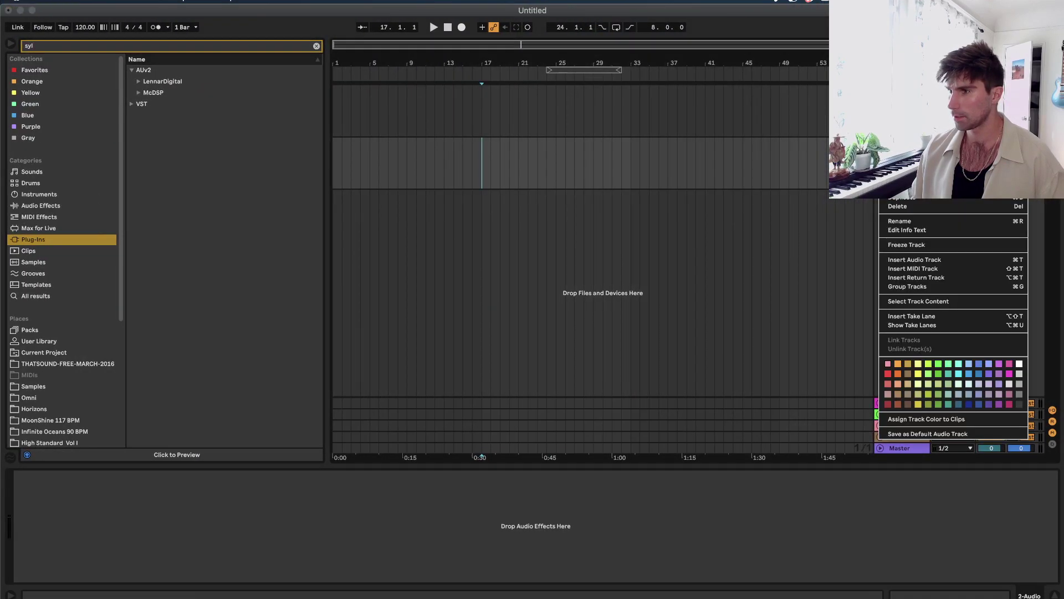
{"action": "left_click", "coordinate": [913, 268]}
Search the plug-ins for "syl", load LennarDigital's Sylenth1 on the new MIDI track, and close its plug-in window.
{"action": "left_click", "coordinate": [81, 46]}
{"action": "type", "text": "syl"}
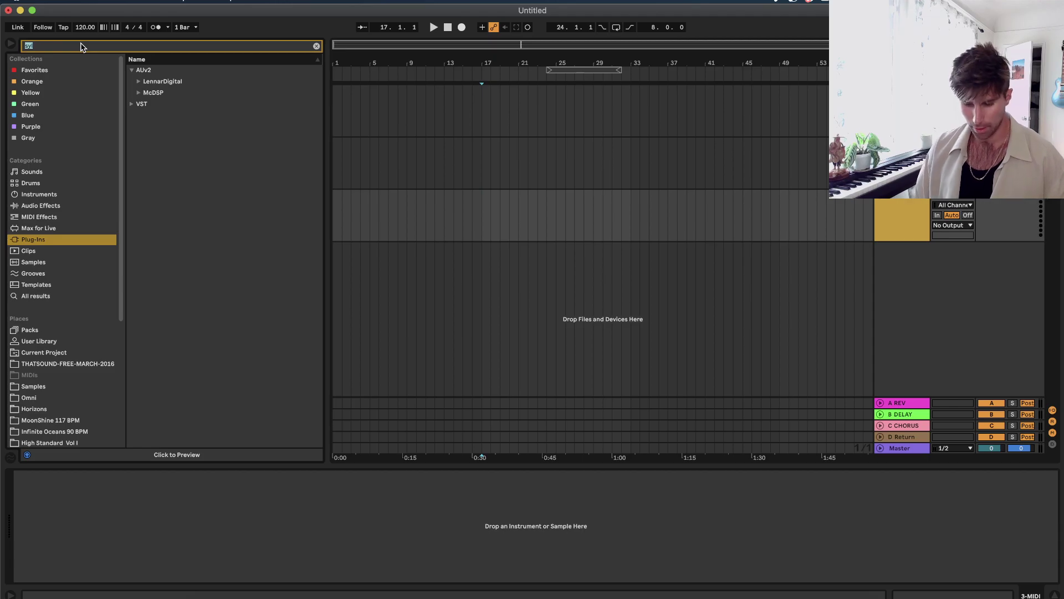
{"action": "left_click", "coordinate": [138, 81]}
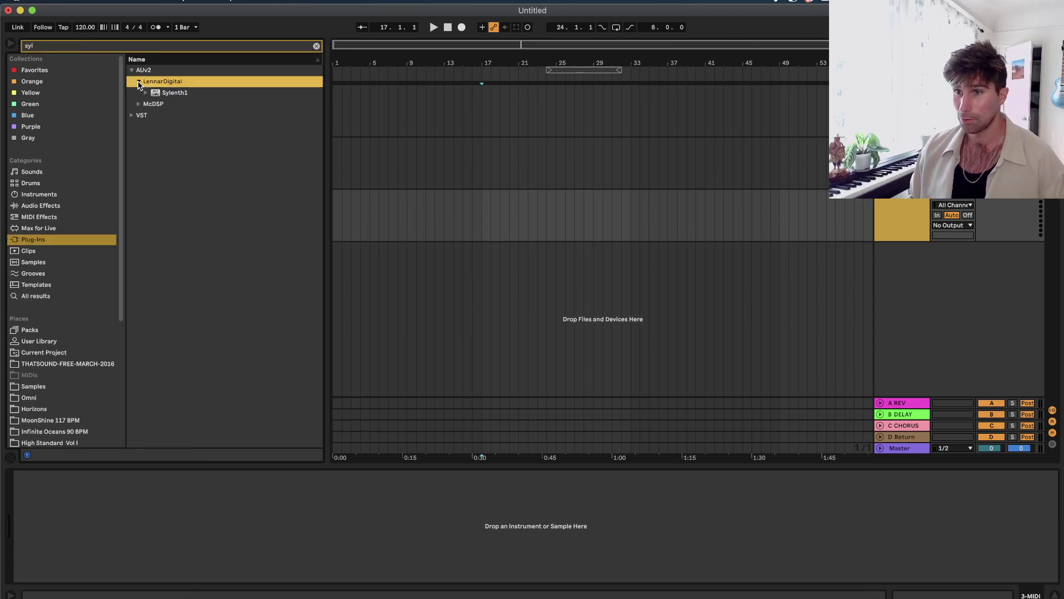
{"action": "double_click", "coordinate": [175, 92]}
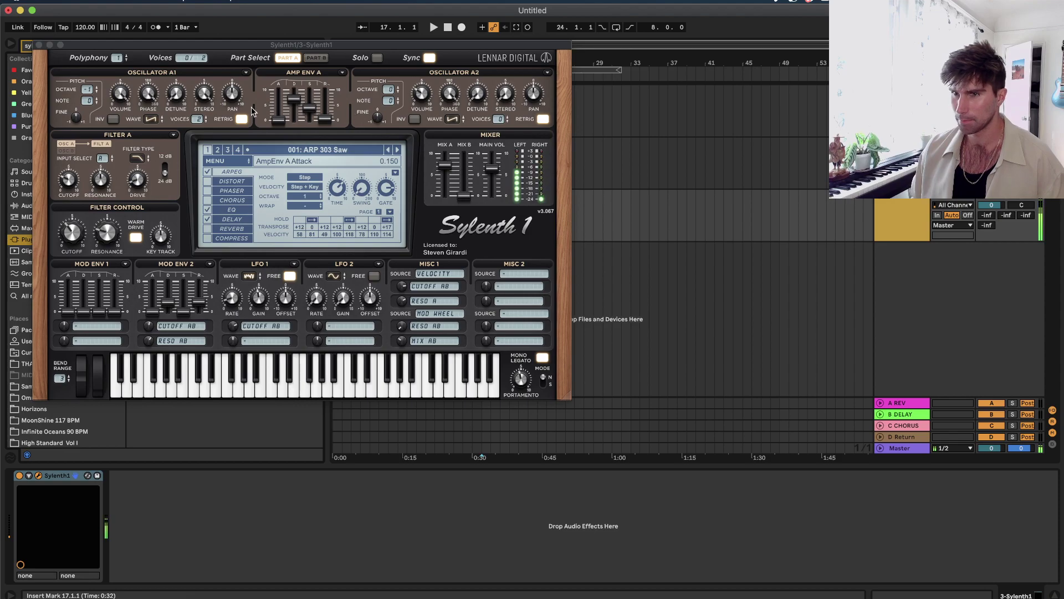
{"action": "left_click", "coordinate": [38, 44]}
Switch to the Twitch page in the web browser and view the channel's live stream in full screen.
{"action": "key", "text": "ctrl+Left"}
{"action": "key", "text": "ctrl+Left"}
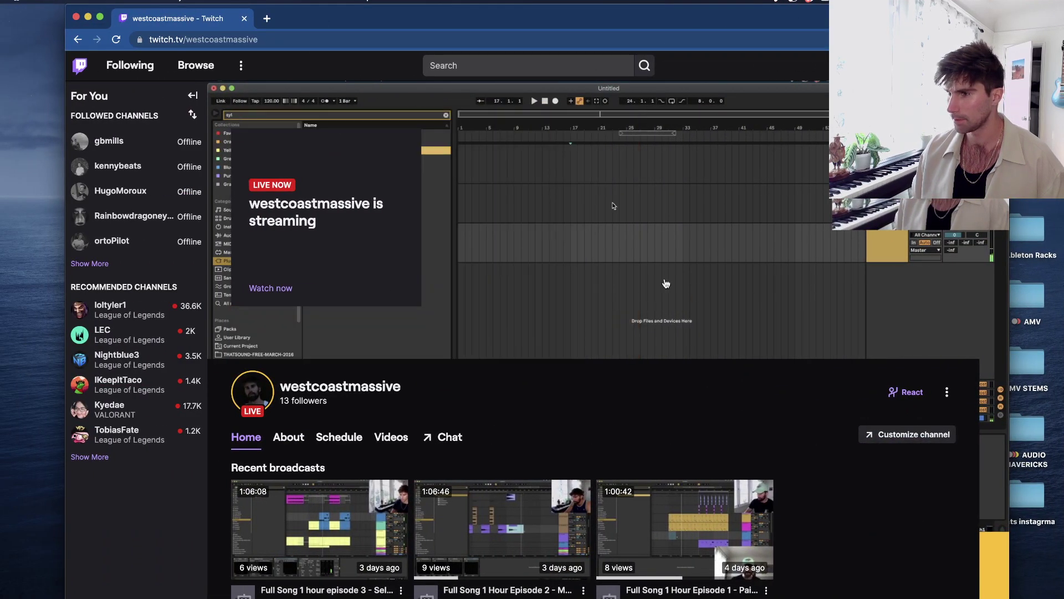
{"action": "left_click", "coordinate": [282, 282]}
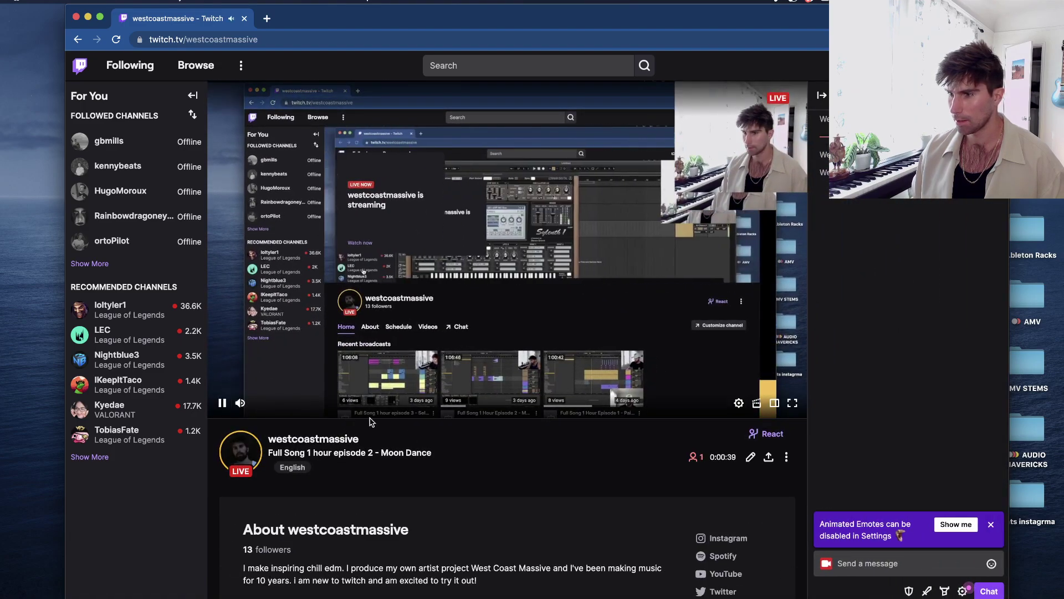
{"action": "key", "text": "f"}
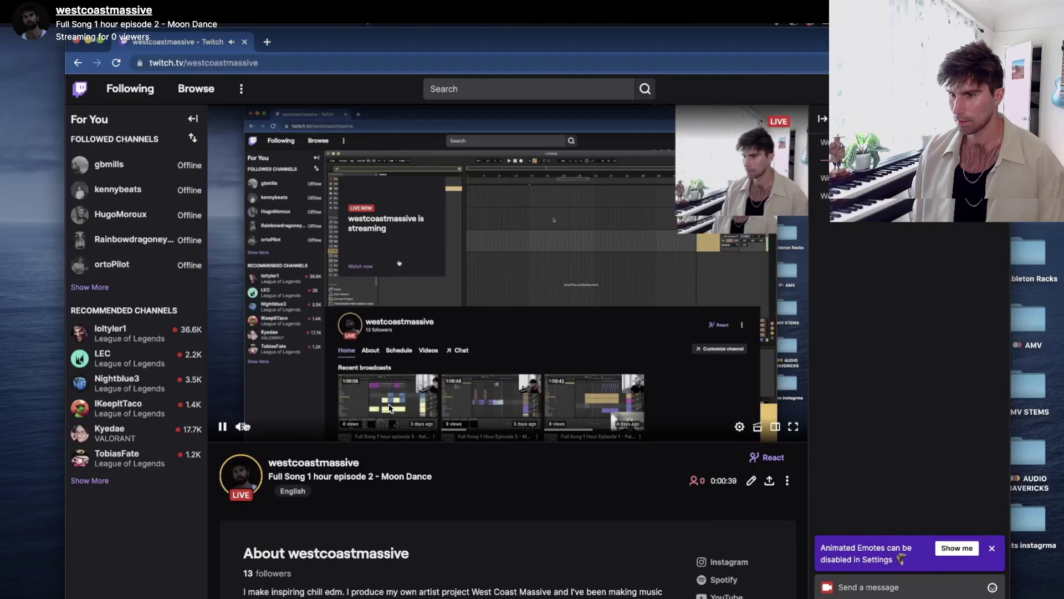
{"action": "key", "text": "ctrl+Right"}
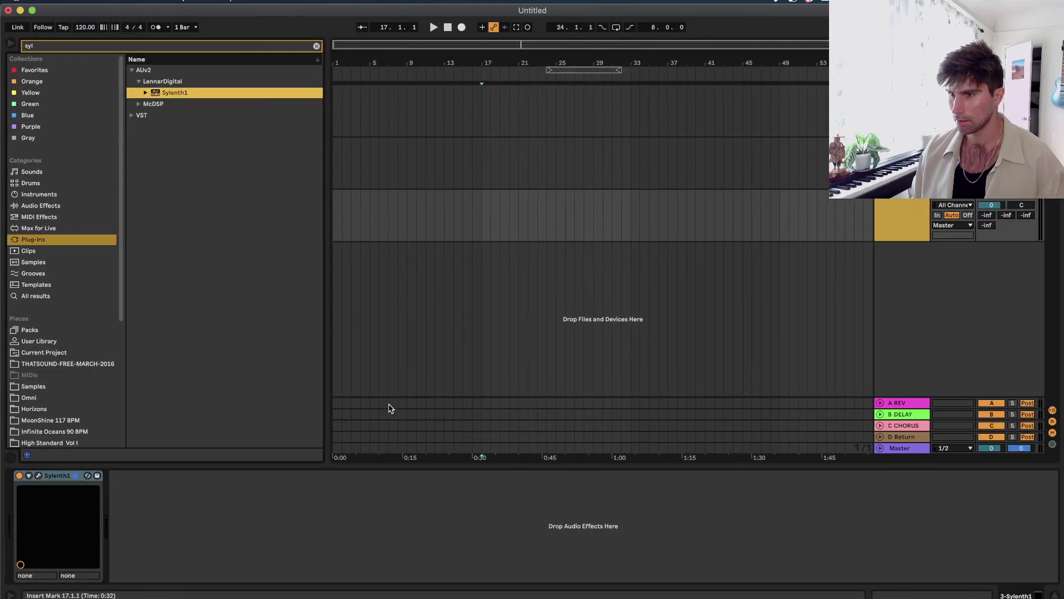
Return to the Twitch live stream in the web browser and mute its player.
{"action": "key", "text": "ctrl+Left"}
{"action": "key", "text": "ctrl+Left"}
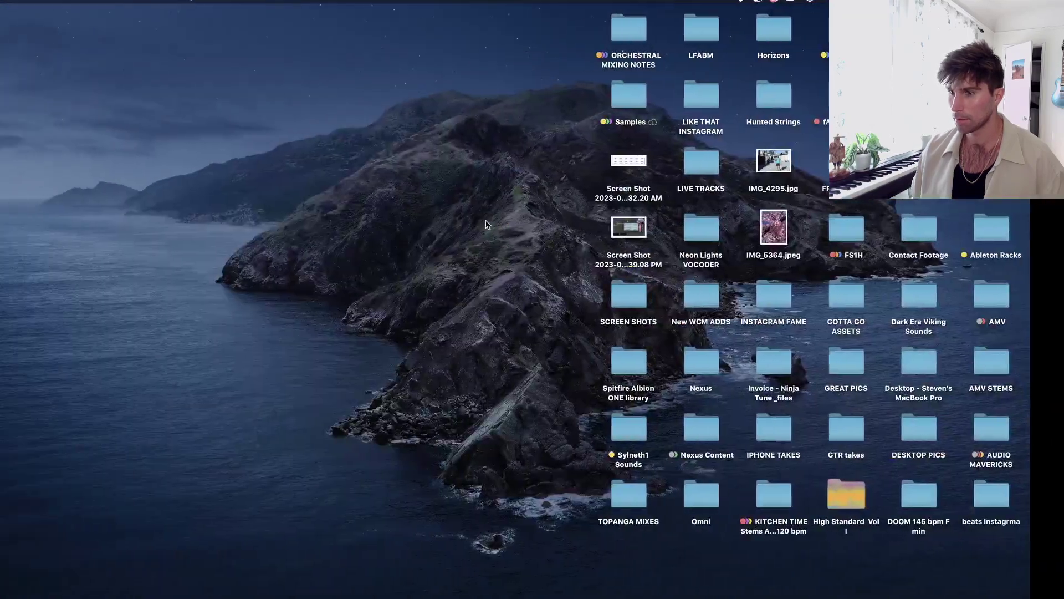
{"action": "key", "text": "ctrl+Right"}
{"action": "key", "text": "ctrl+Right"}
{"action": "key", "text": "ctrl+Left"}
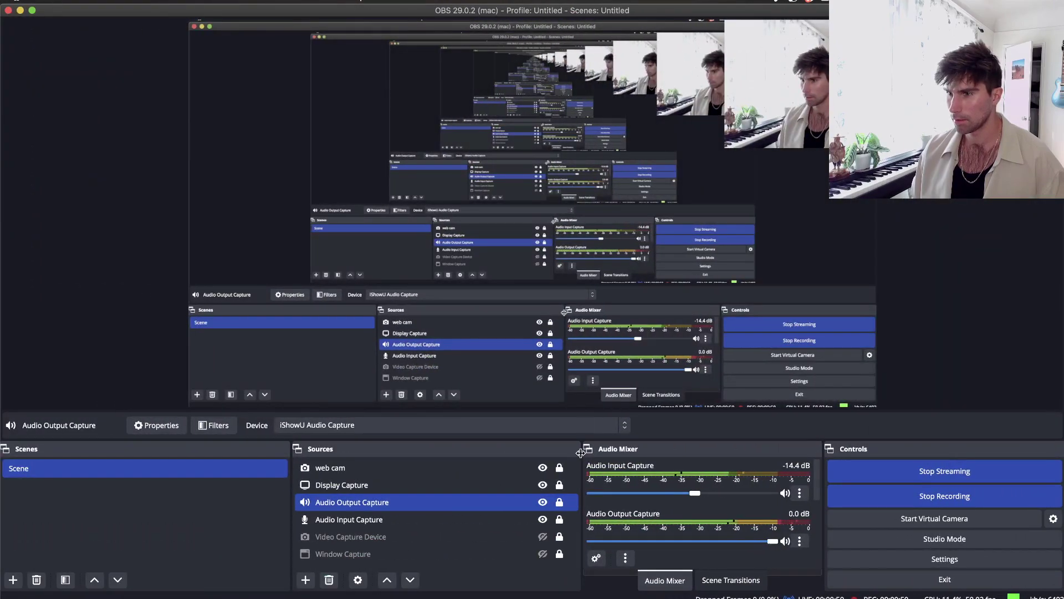
{"action": "key", "text": "ctrl+Left"}
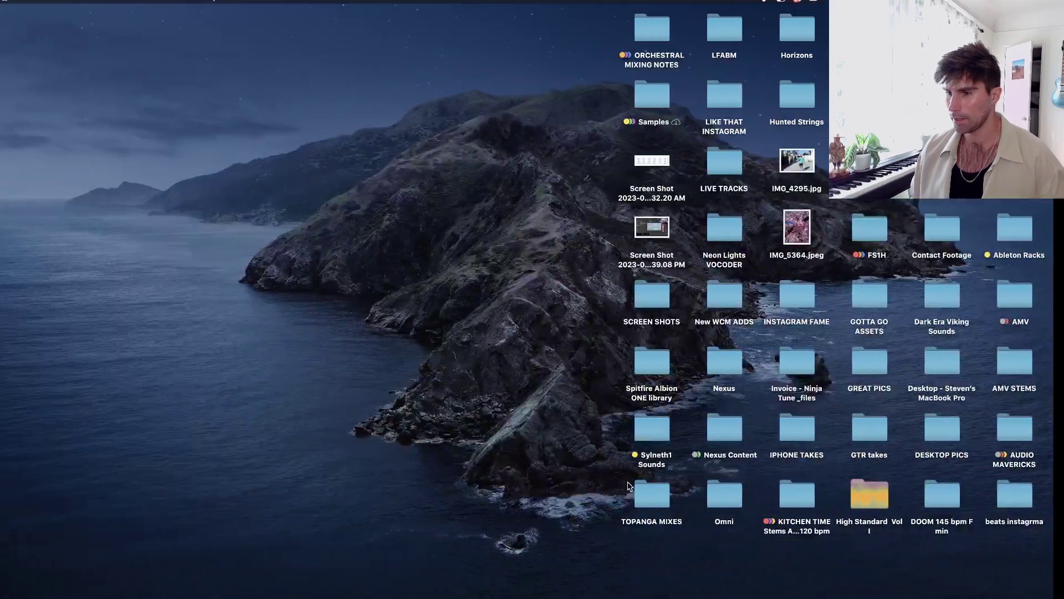
{"action": "left_click", "coordinate": [656, 596]}
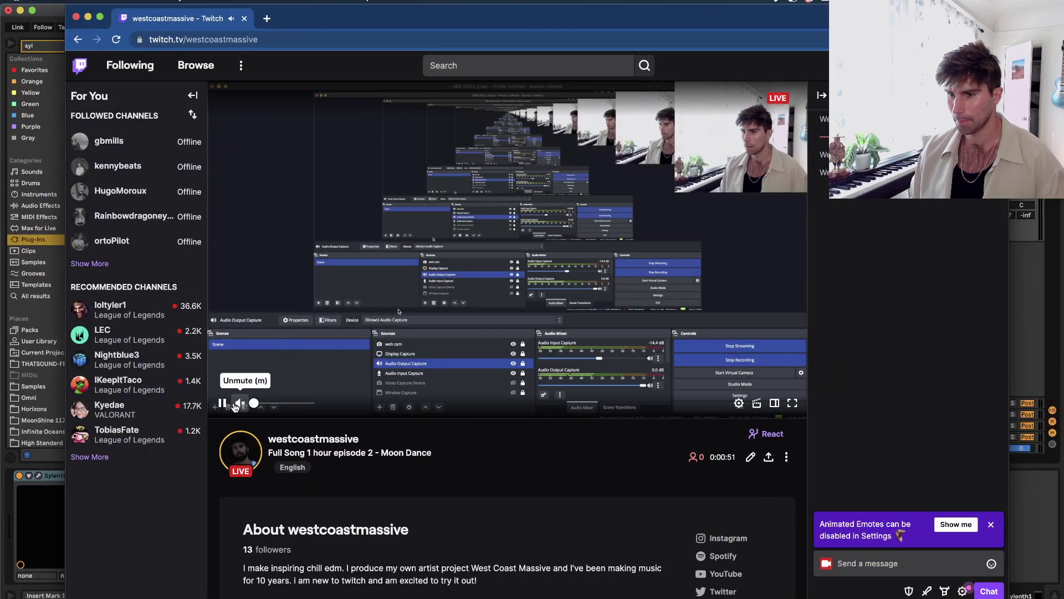
Switch back to the Ableton Live arrangement.
{"action": "key", "text": "ctrl+Right"}
{"action": "key", "text": "ctrl+Right"}
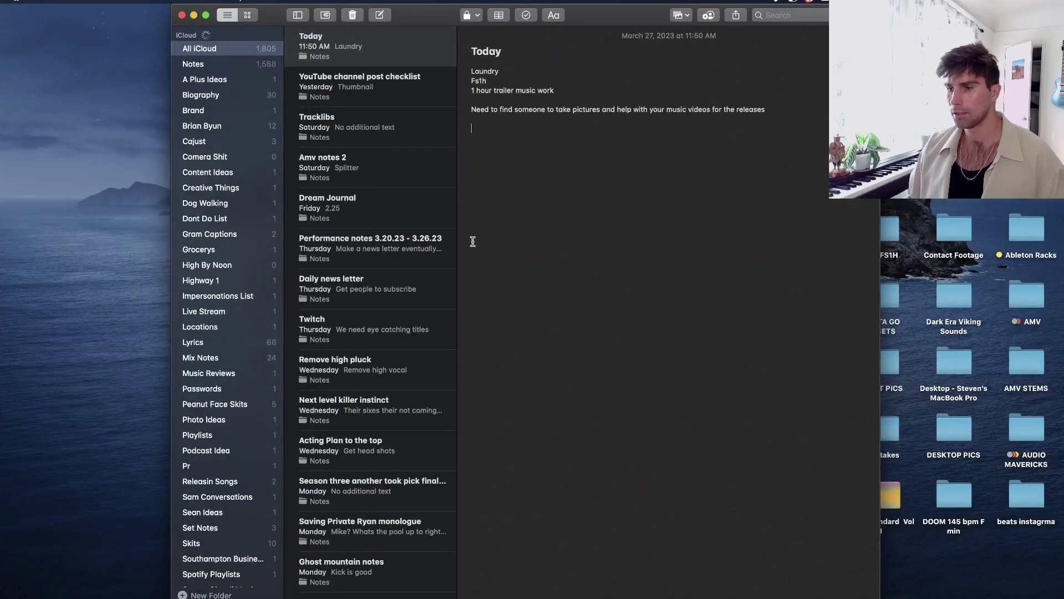
{"action": "key", "text": "ctrl+Right"}
{"action": "key", "text": "ctrl+Left"}
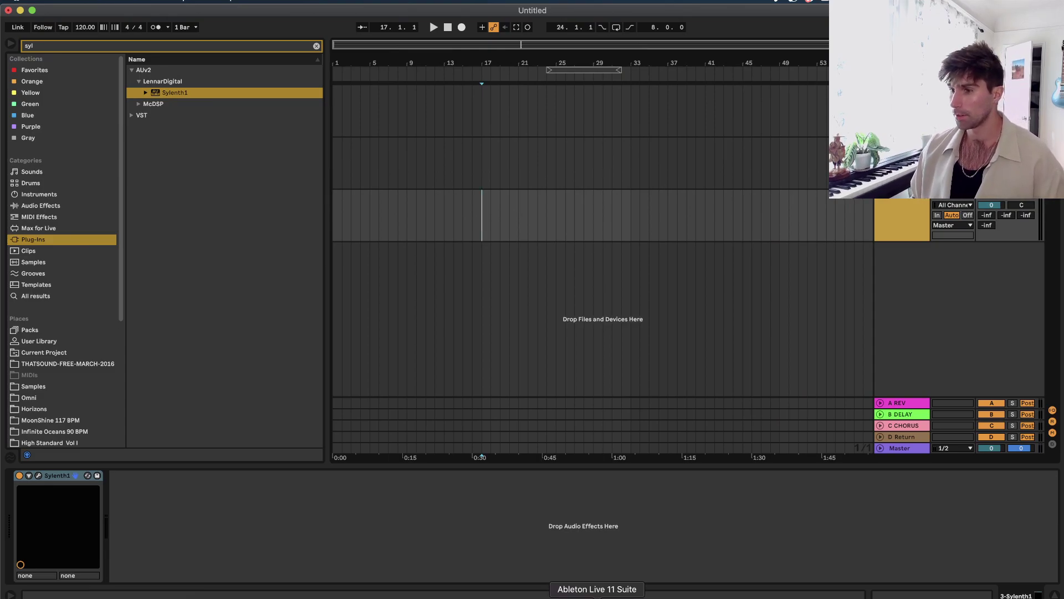
{"action": "right_click", "coordinate": [658, 594]}
{"action": "left_click", "coordinate": [663, 585]}
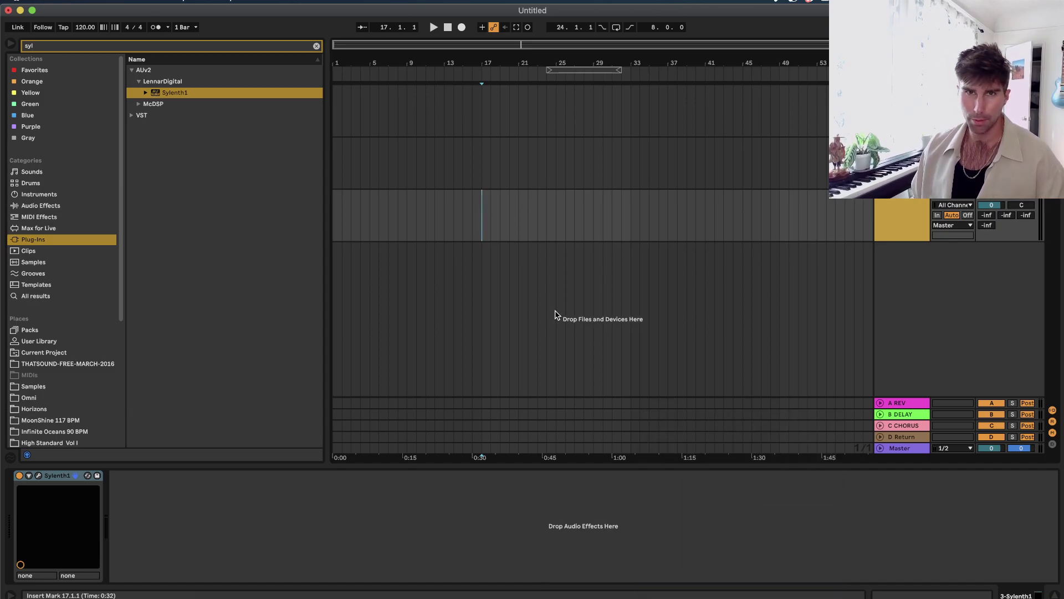
Insert an empty MIDI track between the second audio track and the Sylenth1 track.
{"action": "left_click", "coordinate": [898, 207]}
{"action": "left_click", "coordinate": [897, 163]}
{"action": "right_click", "coordinate": [902, 164]}
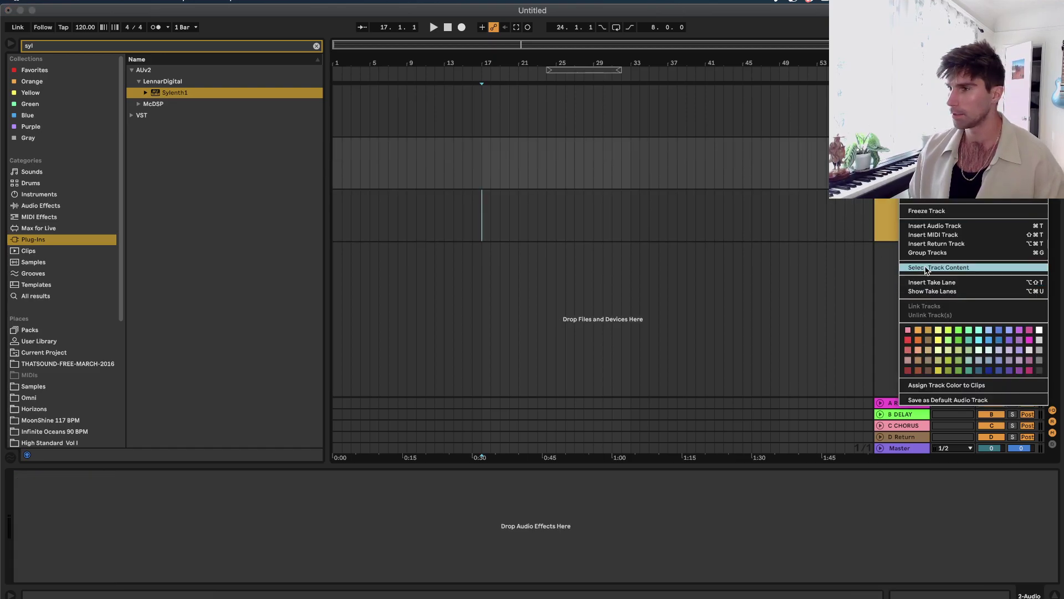
{"action": "left_click", "coordinate": [937, 235]}
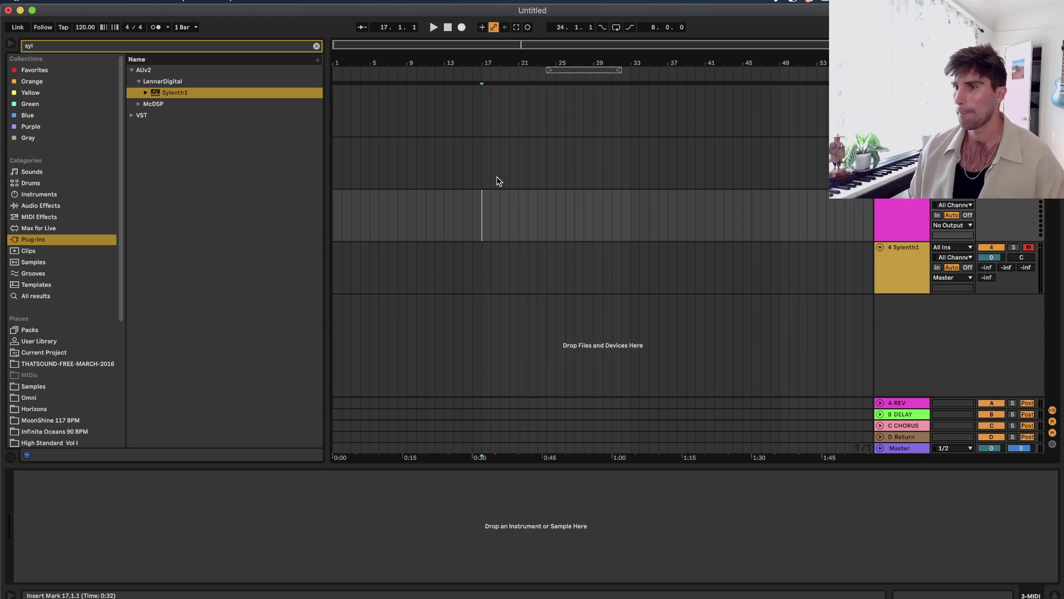
Mark out bars 17 to 33 in the arrangement, extending the time selection across all four tracks.
{"action": "left_click_drag", "start_coordinate": [481, 176], "coordinate": [632, 240]}
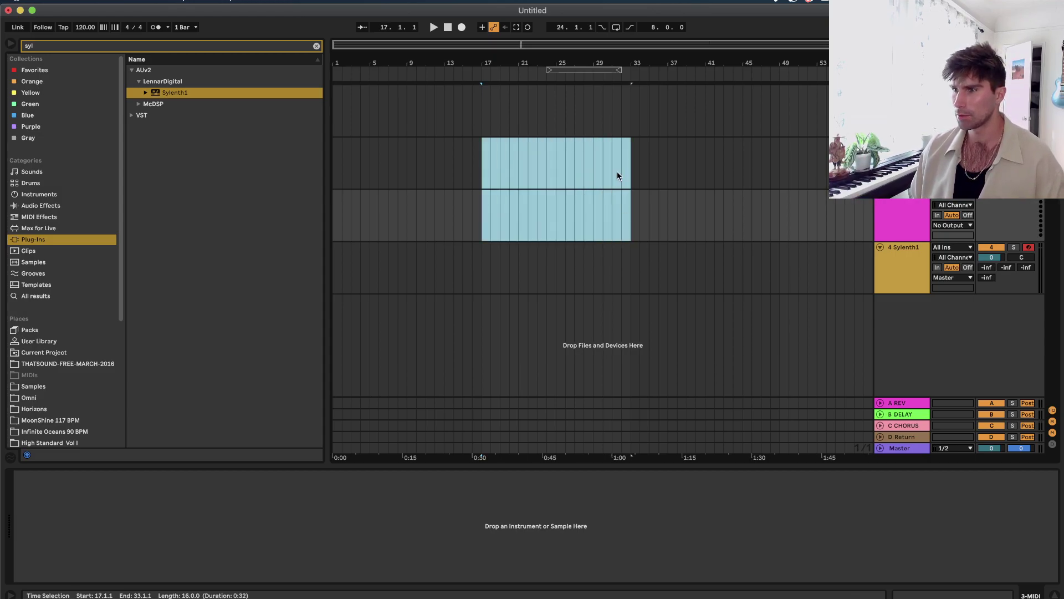
{"action": "left_click_drag", "start_coordinate": [778, 177], "coordinate": [634, 221]}
{"action": "left_click_drag", "start_coordinate": [637, 164], "coordinate": [480, 218]}
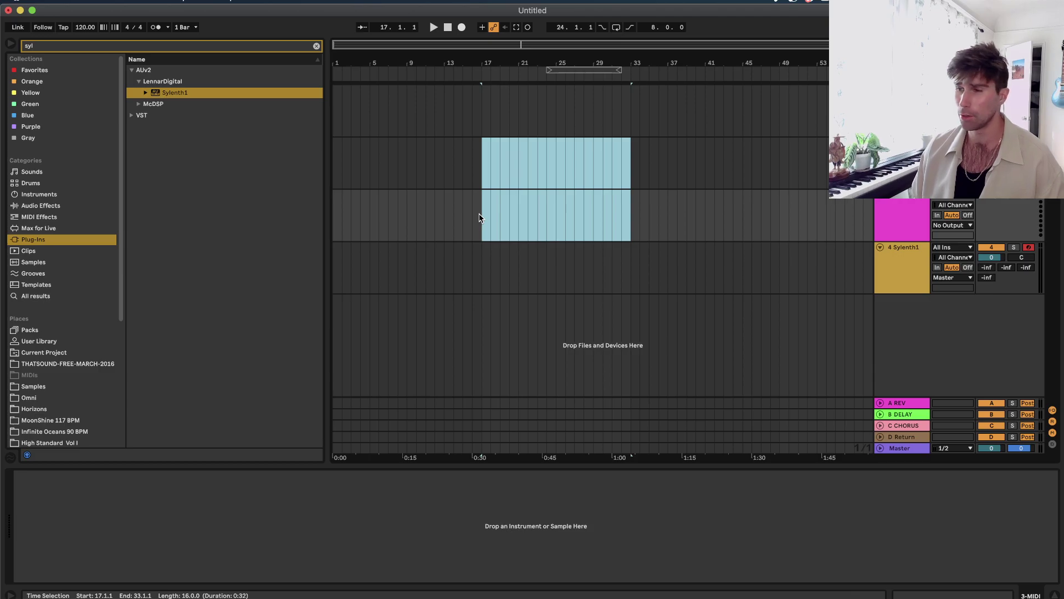
{"action": "left_click_drag", "start_coordinate": [481, 123], "coordinate": [632, 321]}
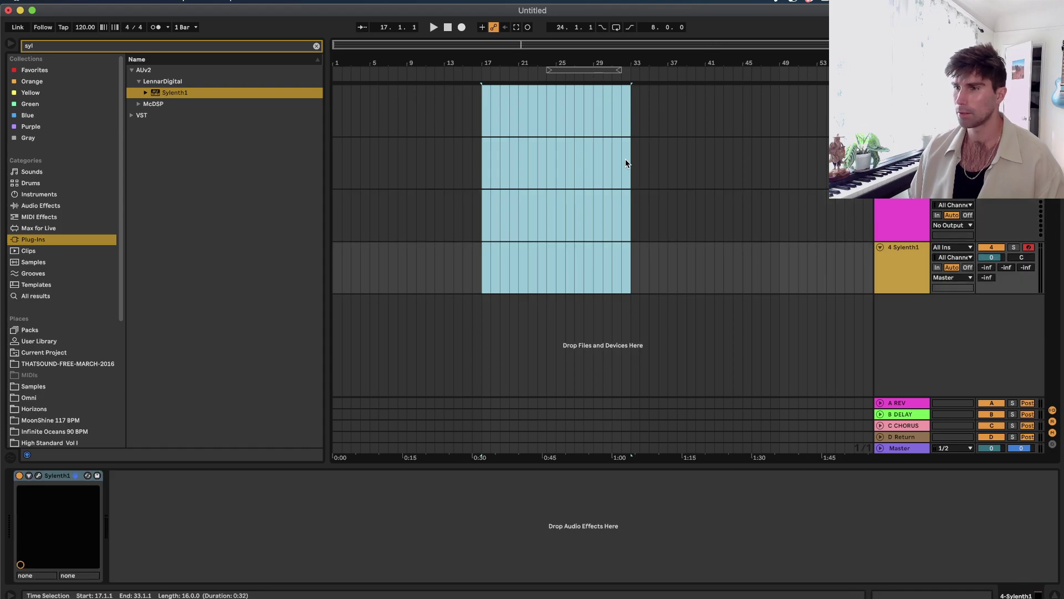
{"action": "scroll", "coordinate": [626, 160], "scroll_direction": "up", "scroll_amount": 3}
{"action": "scroll", "coordinate": [626, 160], "scroll_direction": "down", "scroll_amount": 3}
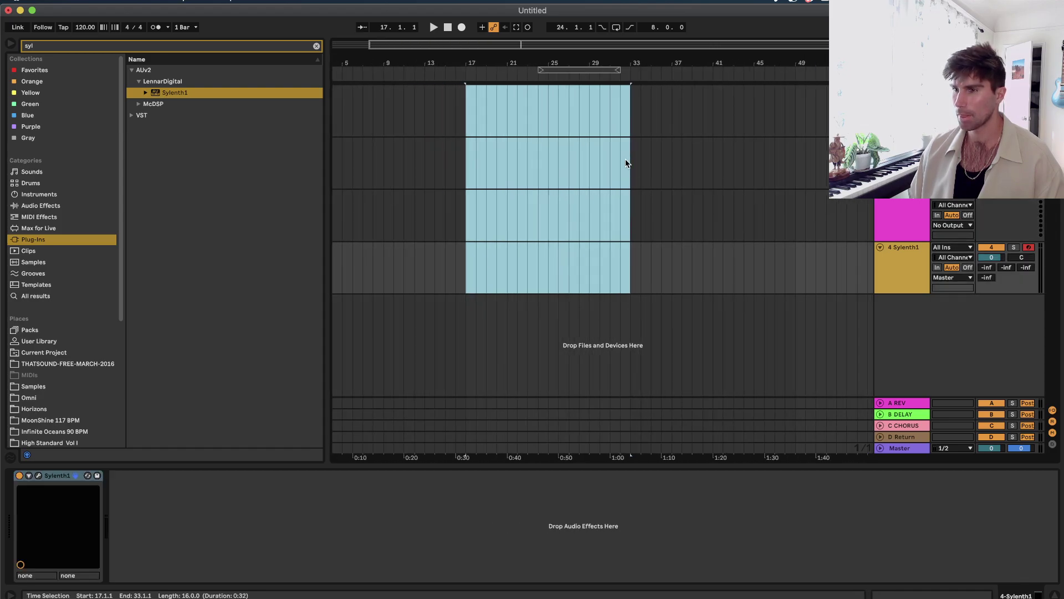
{"action": "scroll", "coordinate": [626, 160], "scroll_direction": "left", "scroll_amount": 2}
{"action": "scroll", "coordinate": [725, 132], "scroll_direction": "right", "scroll_amount": 1}
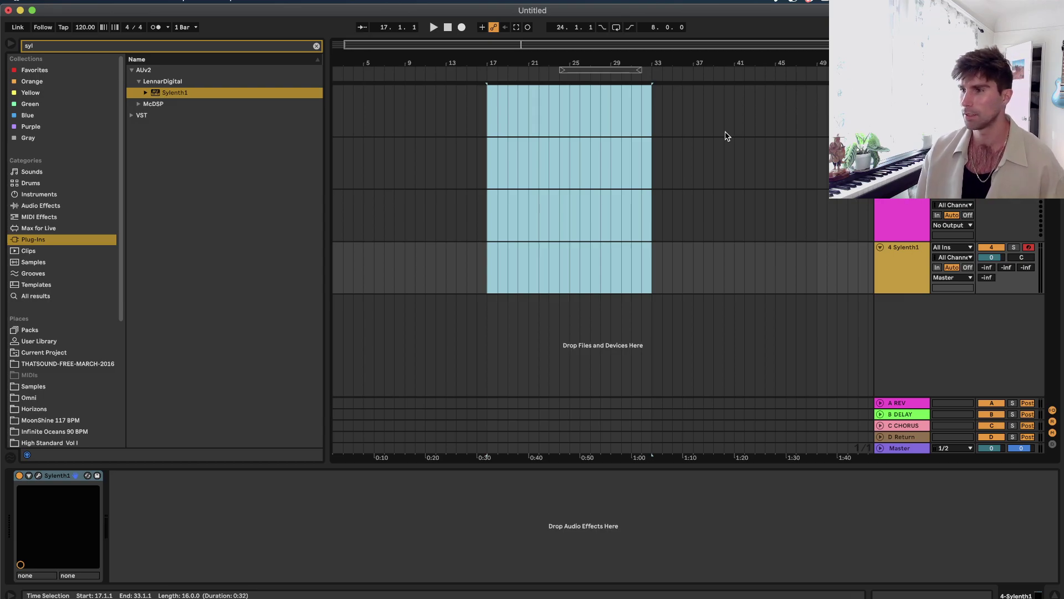
Highlight bars 33 to 49 across all four tracks and move the time selection back to bars 17 to 33.
{"action": "left_click_drag", "start_coordinate": [815, 114], "coordinate": [484, 124]}
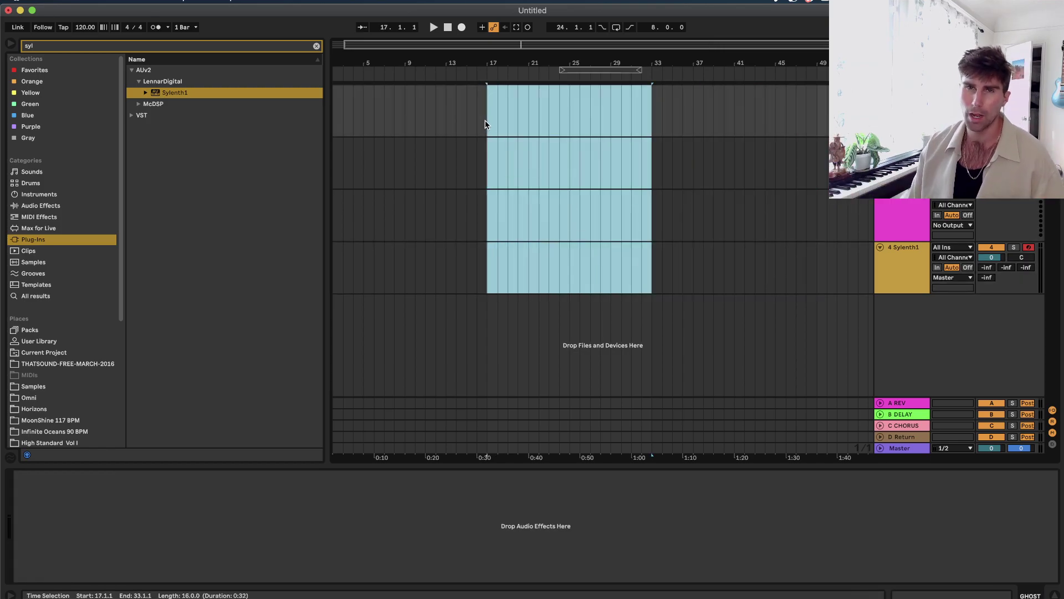
{"action": "left_click_drag", "start_coordinate": [652, 121], "coordinate": [821, 301]}
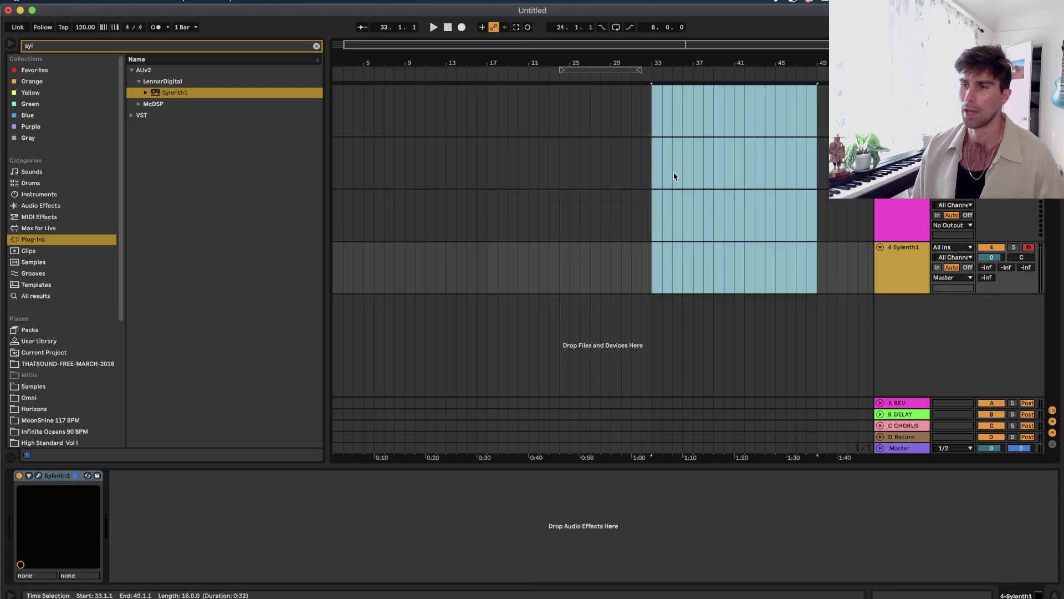
{"action": "left_click_drag", "start_coordinate": [653, 116], "coordinate": [477, 310]}
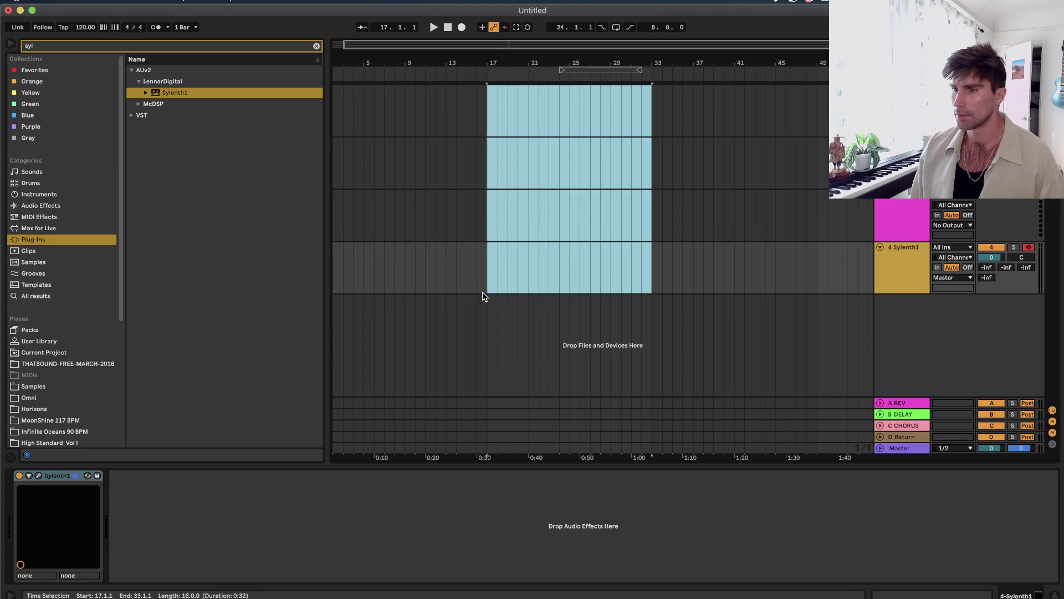
{"action": "left_click_drag", "start_coordinate": [482, 119], "coordinate": [655, 268]}
{"action": "key", "text": "super+d"}
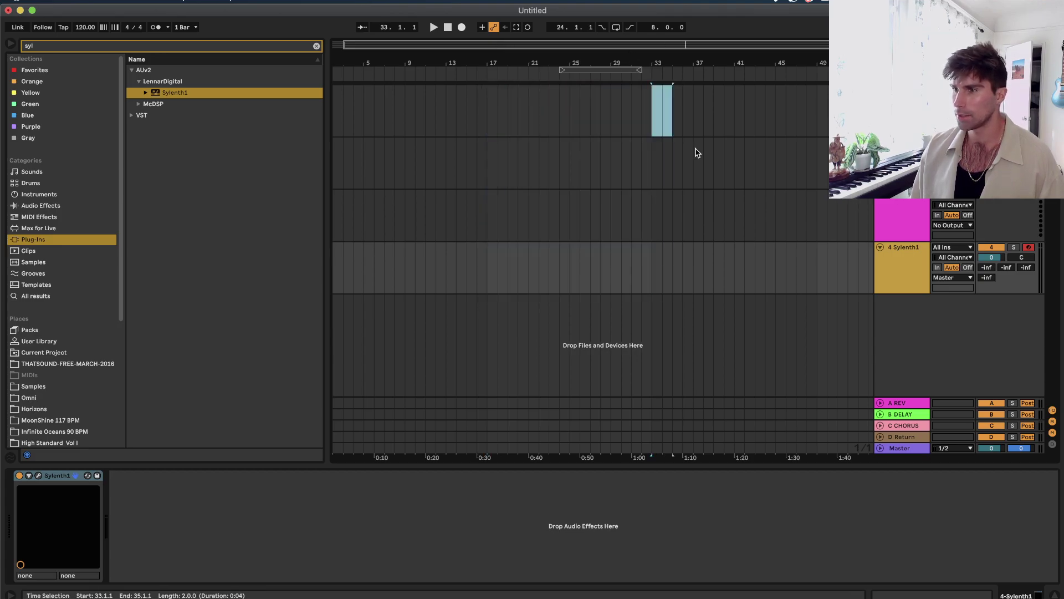
{"action": "left_click_drag", "start_coordinate": [652, 264], "coordinate": [491, 118]}
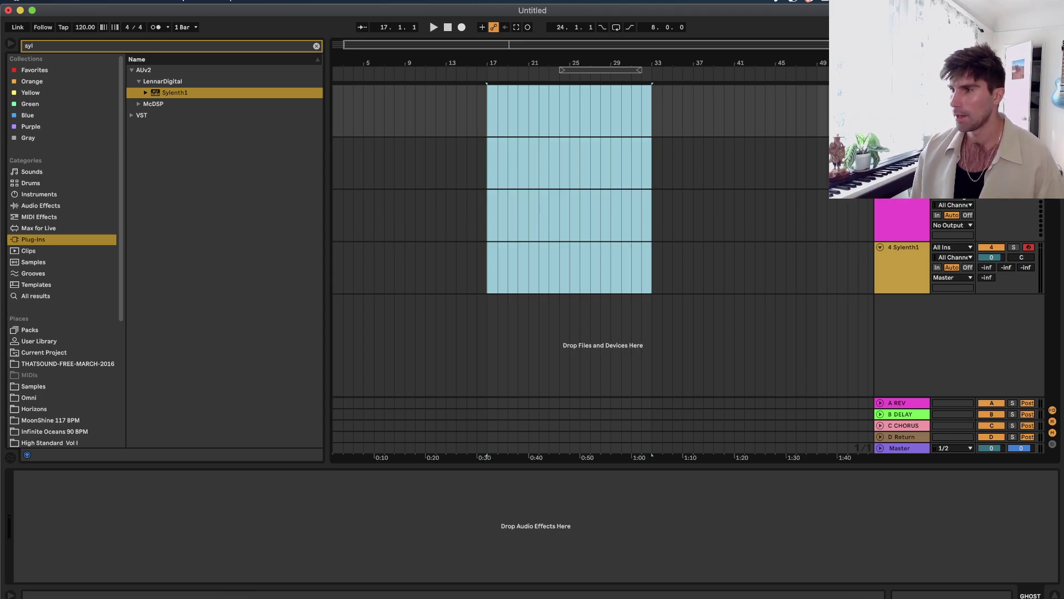
Add a new return track and insert another MIDI track directly above the existing empty MIDI track.
{"action": "right_click", "coordinate": [897, 162]}
{"action": "left_click", "coordinate": [916, 275]}
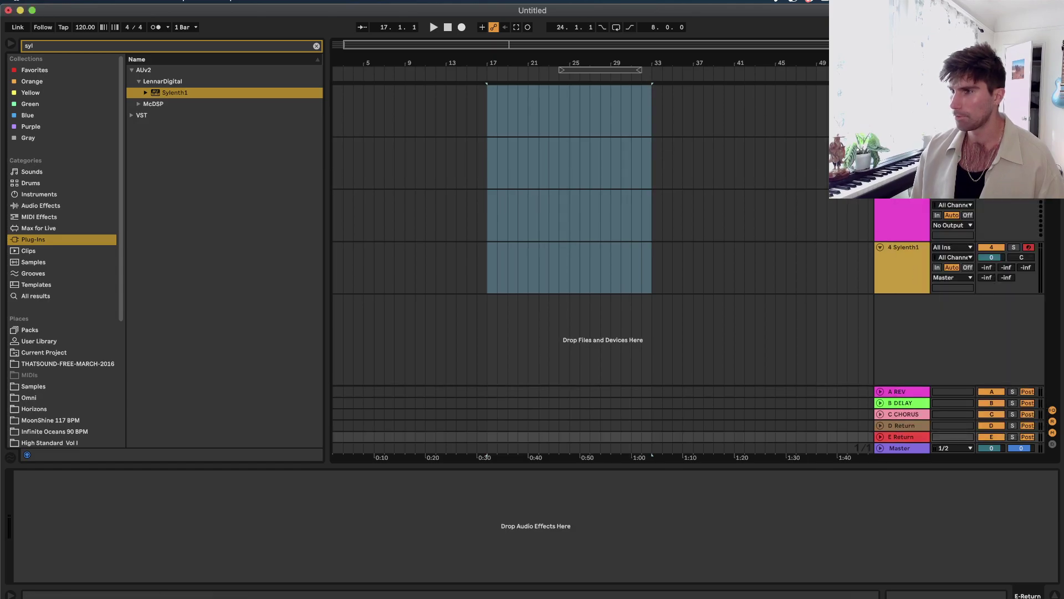
{"action": "right_click", "coordinate": [902, 205]}
{"action": "left_click", "coordinate": [920, 277]}
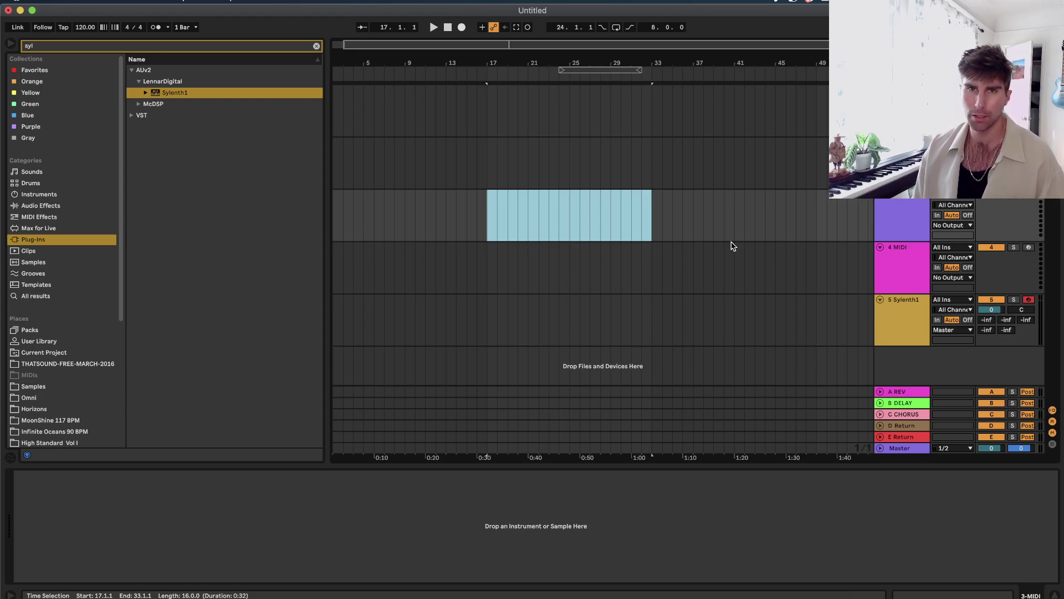
Highlight bars 17 to 33 across all five tracks, and place the insert marker at bar 32 on the GHOST track.
{"action": "scroll", "coordinate": [630, 178], "scroll_direction": "left", "scroll_amount": 2}
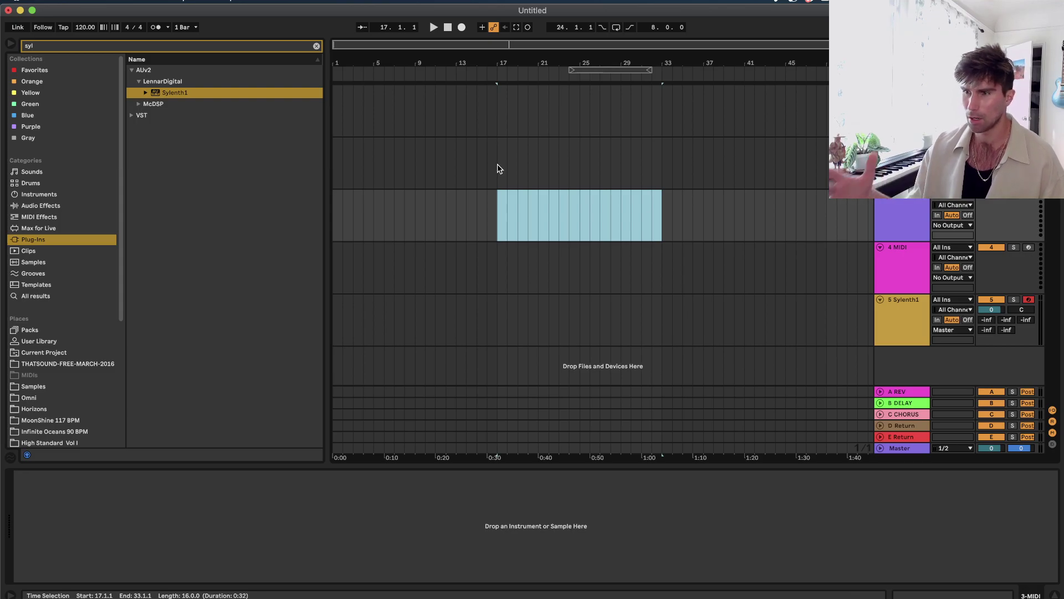
{"action": "left_click_drag", "start_coordinate": [497, 166], "coordinate": [662, 328]}
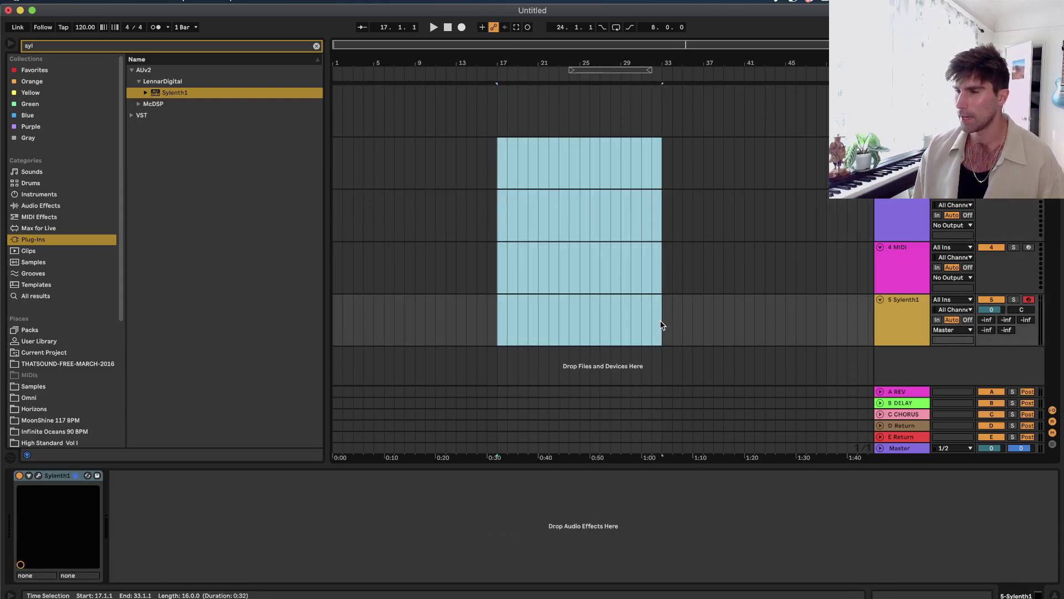
{"action": "left_click", "coordinate": [495, 119], "text": "shift"}
{"action": "scroll", "coordinate": [641, 273], "scroll_direction": "right", "scroll_amount": 2}
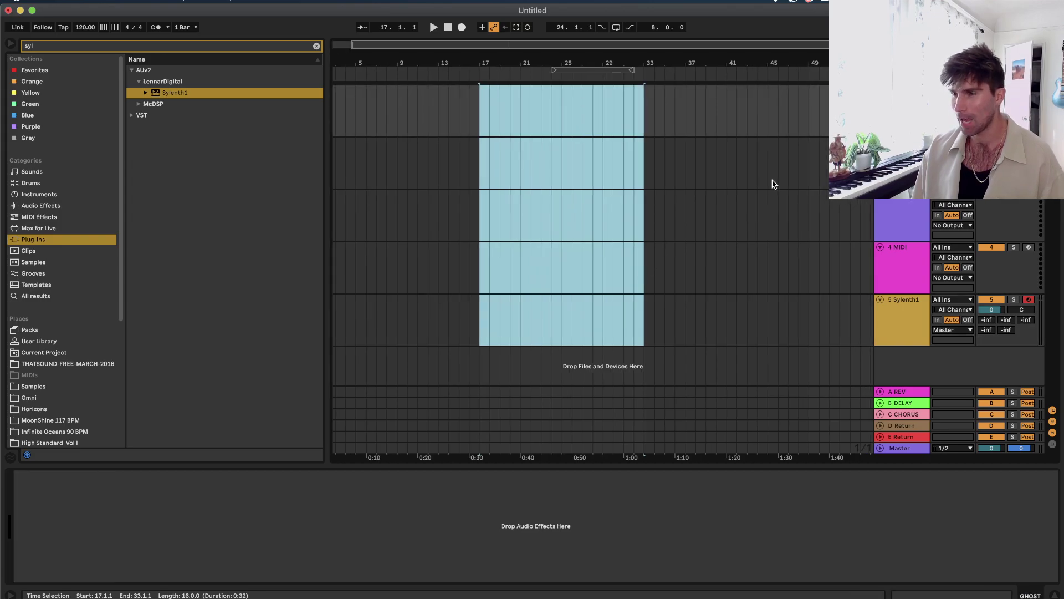
{"action": "left_click", "coordinate": [637, 118]}
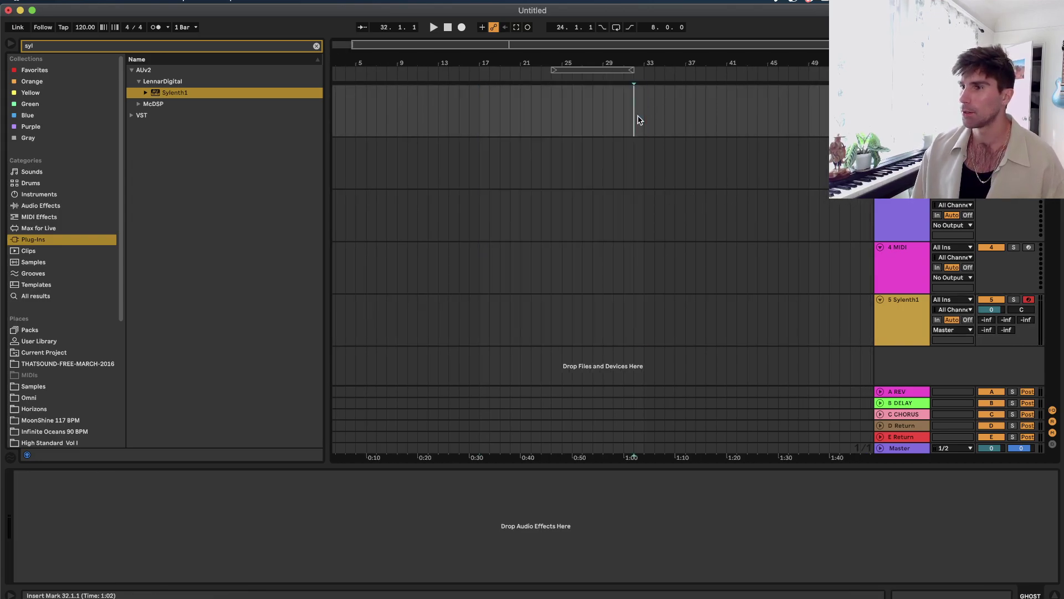
Highlight bars 31 to 49 across all five tracks and move the time selection back to bars 17 to 33.
{"action": "left_click", "coordinate": [805, 316], "text": "shift"}
{"action": "left_click", "coordinate": [804, 316], "text": "shift"}
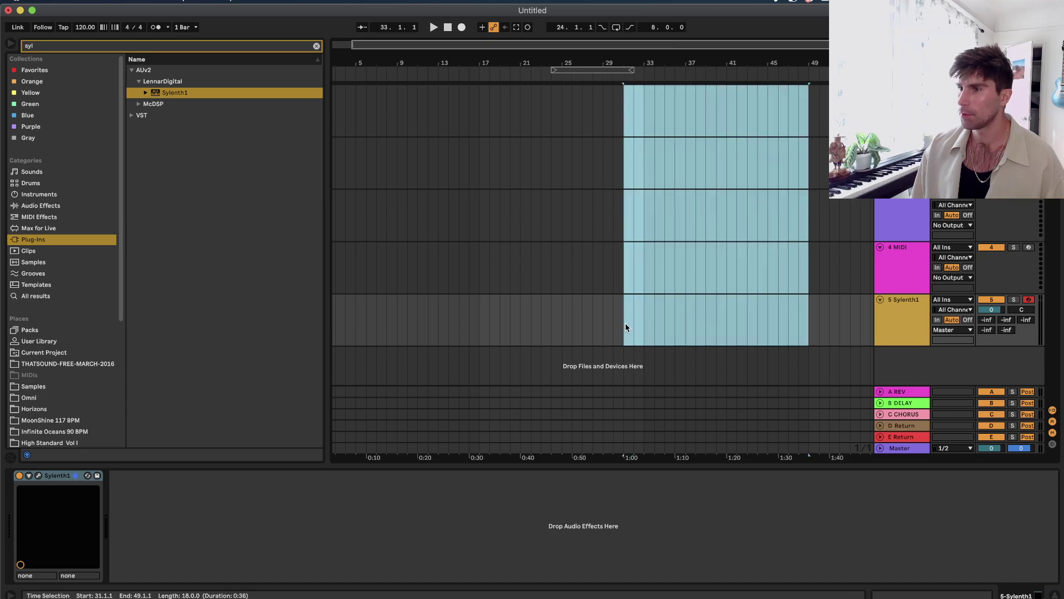
{"action": "left_click_drag", "start_coordinate": [543, 296], "coordinate": [480, 355]}
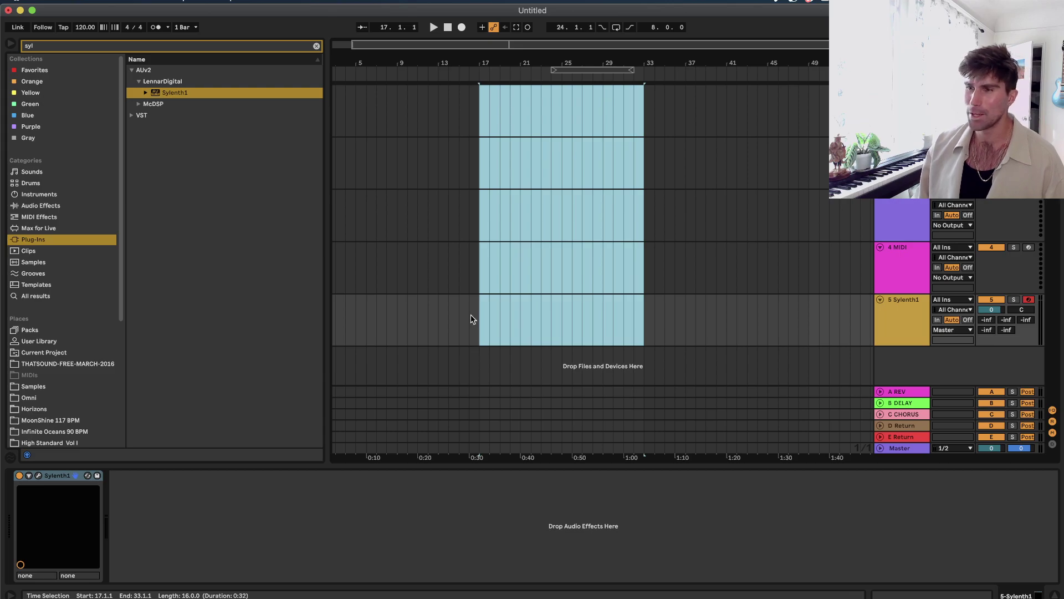
{"action": "left_click_drag", "start_coordinate": [481, 124], "coordinate": [644, 320]}
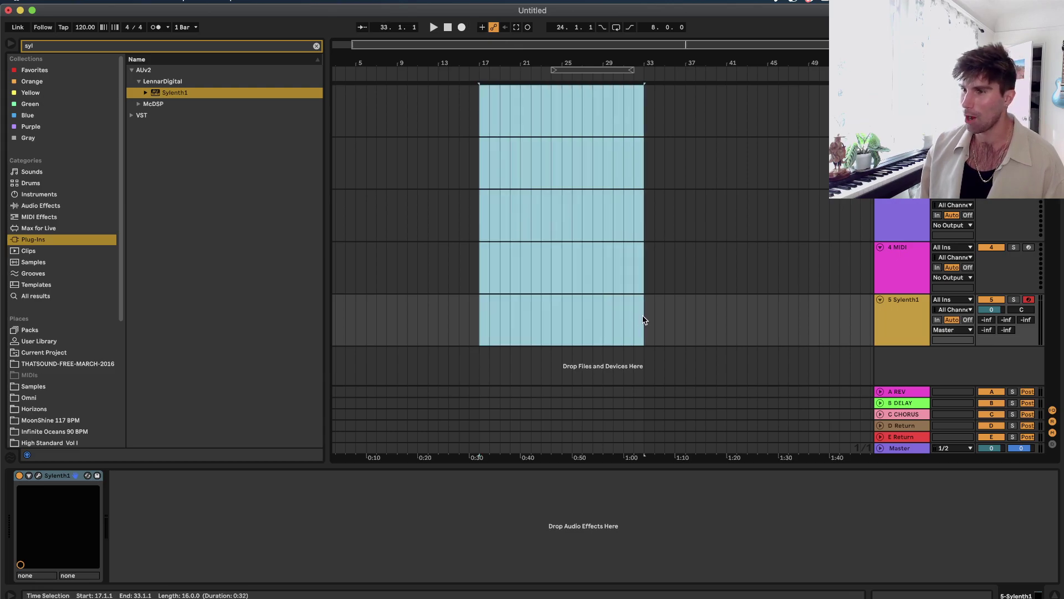
Insert an audio track directly below the GHOST track and a MIDI track directly beneath the new audio track.
{"action": "left_click_drag", "start_coordinate": [913, 328], "coordinate": [904, 142]}
{"action": "left_click", "coordinate": [902, 111]}
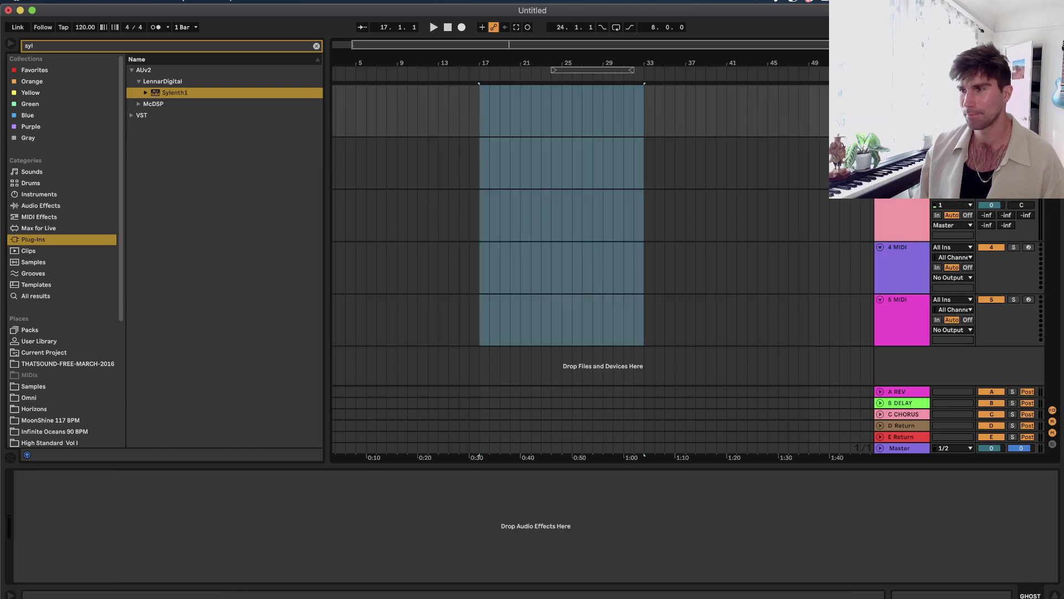
{"action": "right_click", "coordinate": [890, 100]}
{"action": "left_click", "coordinate": [920, 187]}
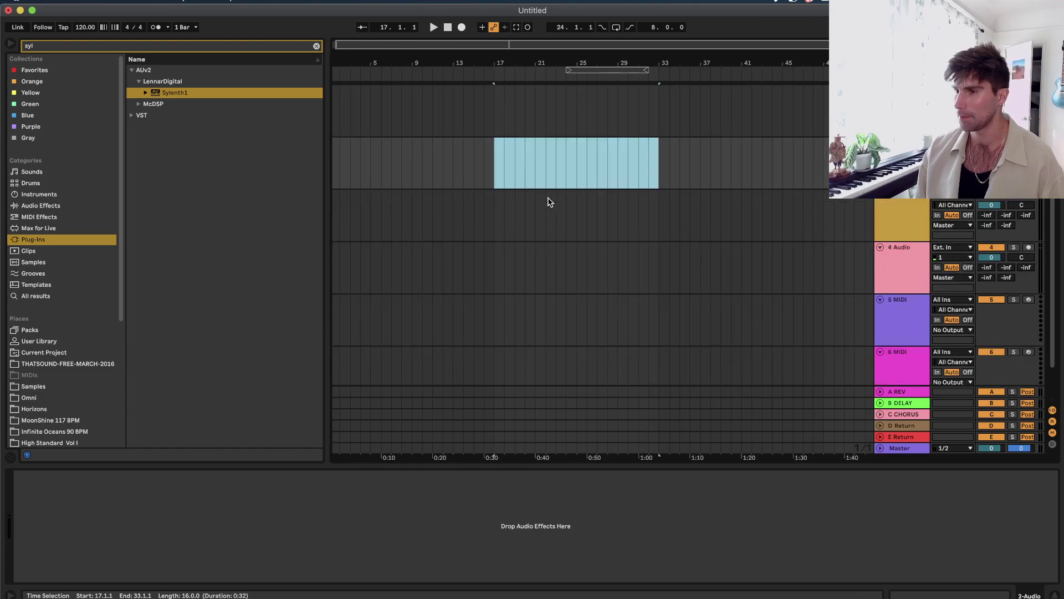
{"action": "scroll", "coordinate": [549, 200], "scroll_direction": "down", "scroll_amount": 2}
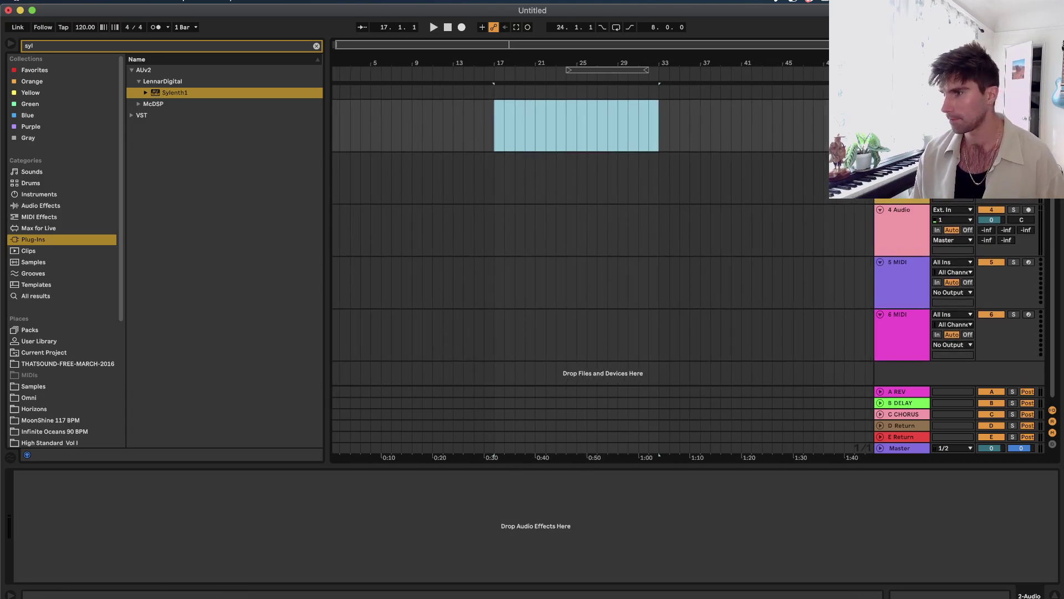
{"action": "right_click", "coordinate": [900, 227]}
{"action": "left_click", "coordinate": [923, 206]}
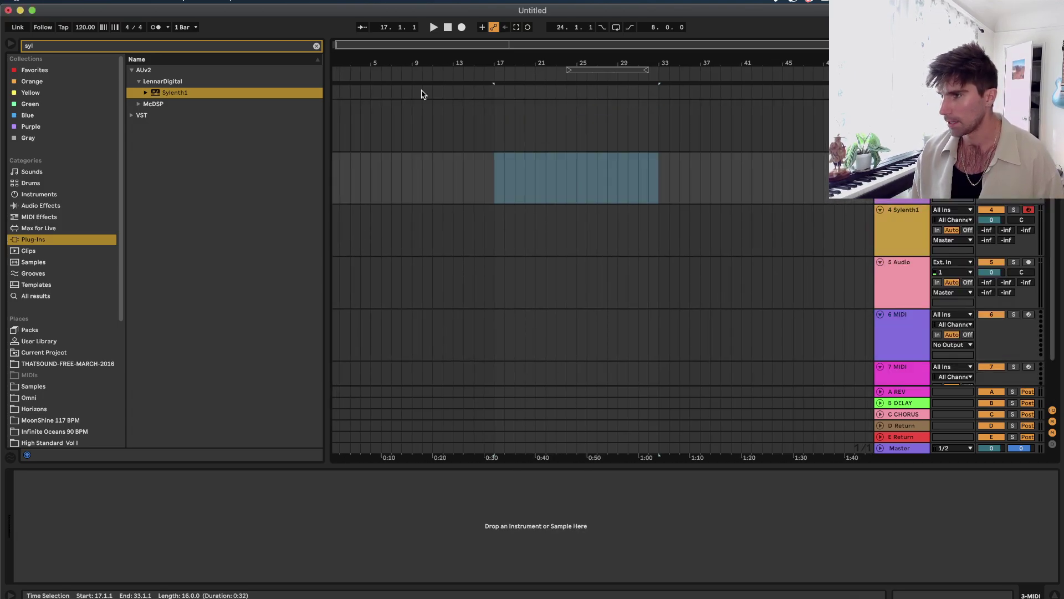
Search the plug-ins for "artu" and load Arturia's Analog Lab 4 onto the new MIDI track.
{"action": "left_click", "coordinate": [498, 185]}
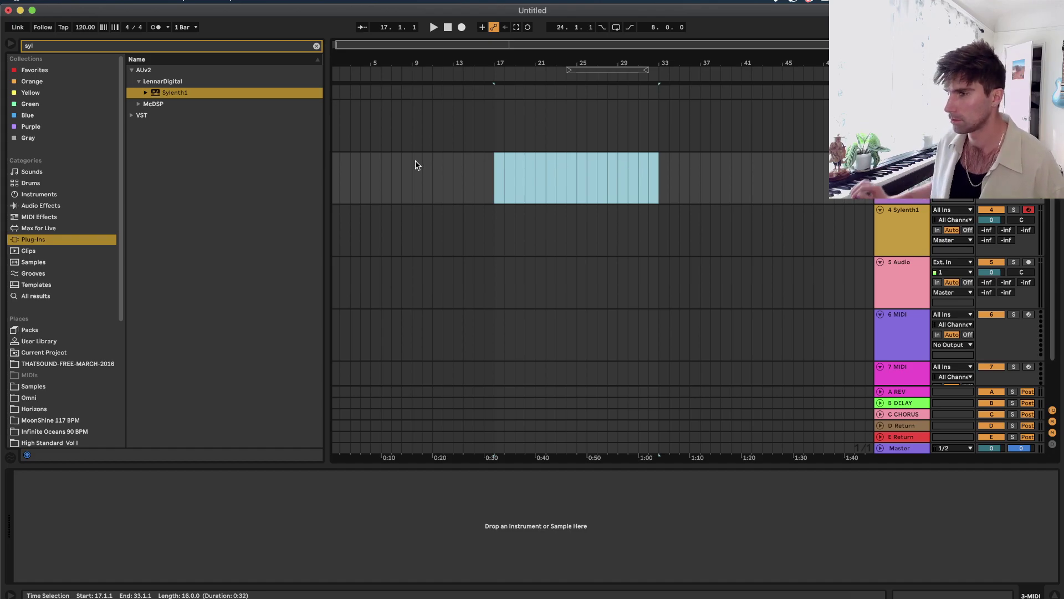
{"action": "left_click", "coordinate": [902, 200]}
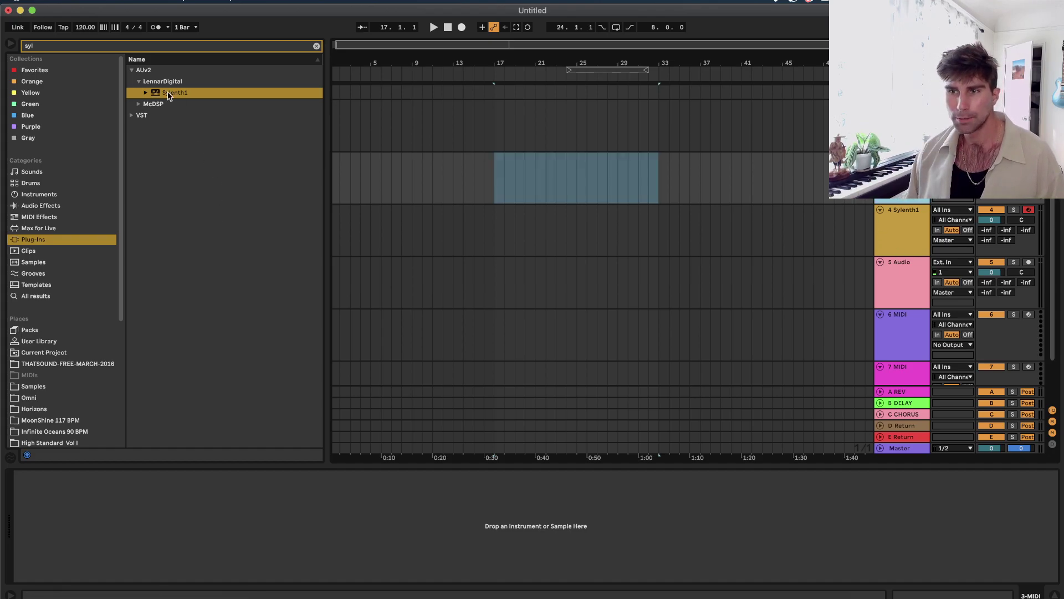
{"action": "key", "text": "BackSpace"}
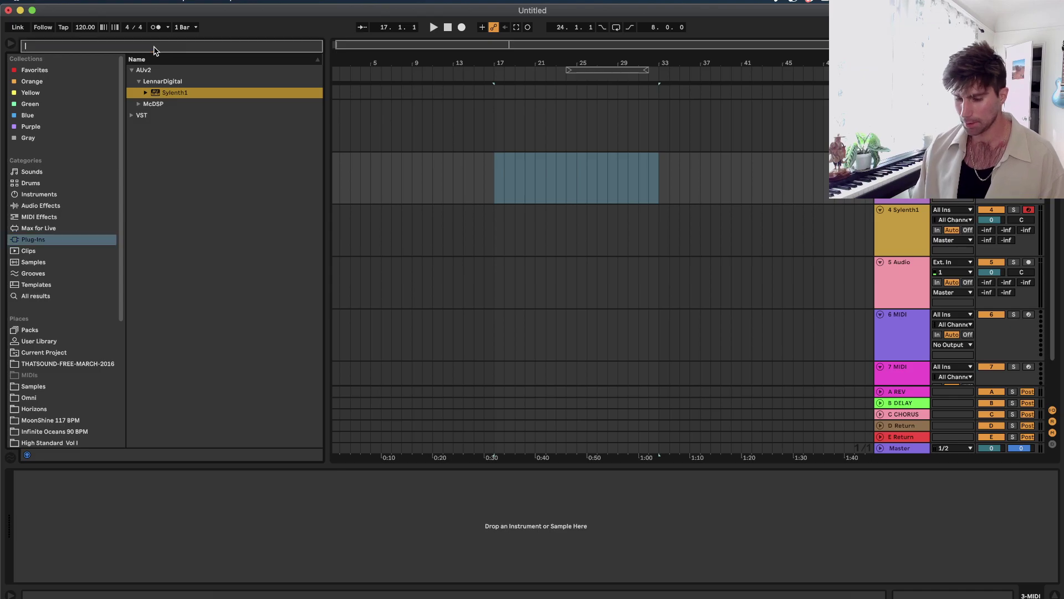
{"action": "type", "text": "arut"}
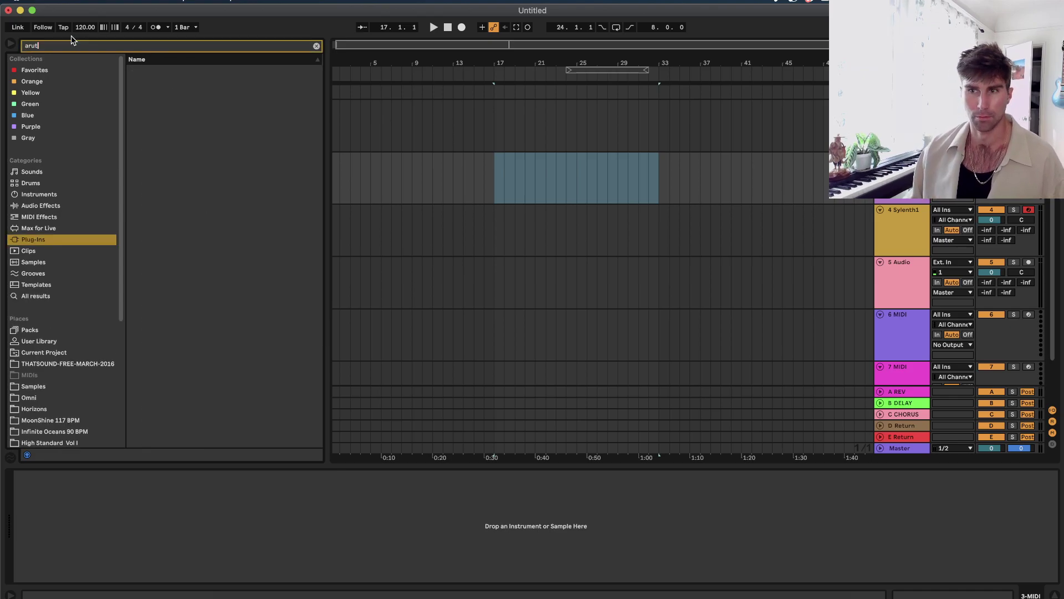
{"action": "key", "text": "BackSpace"}
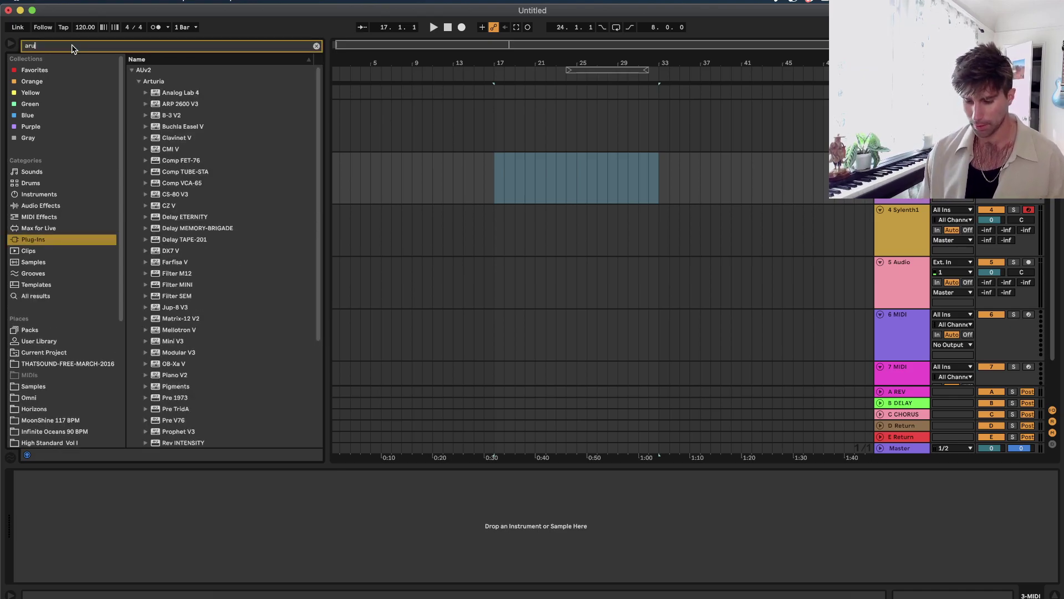
{"action": "key", "text": "BackSpace"}
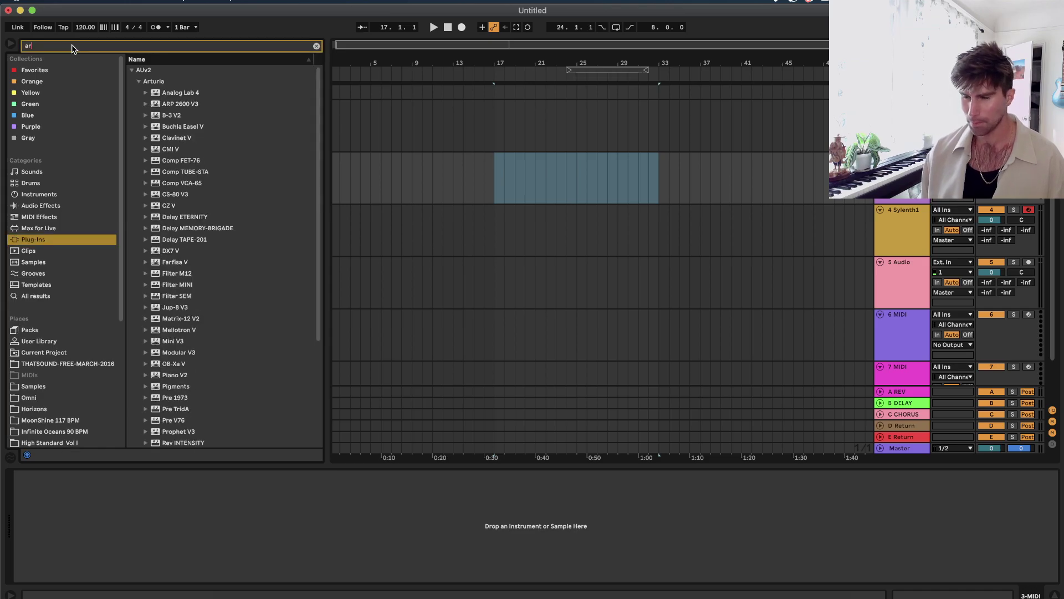
{"action": "type", "text": "ur"}
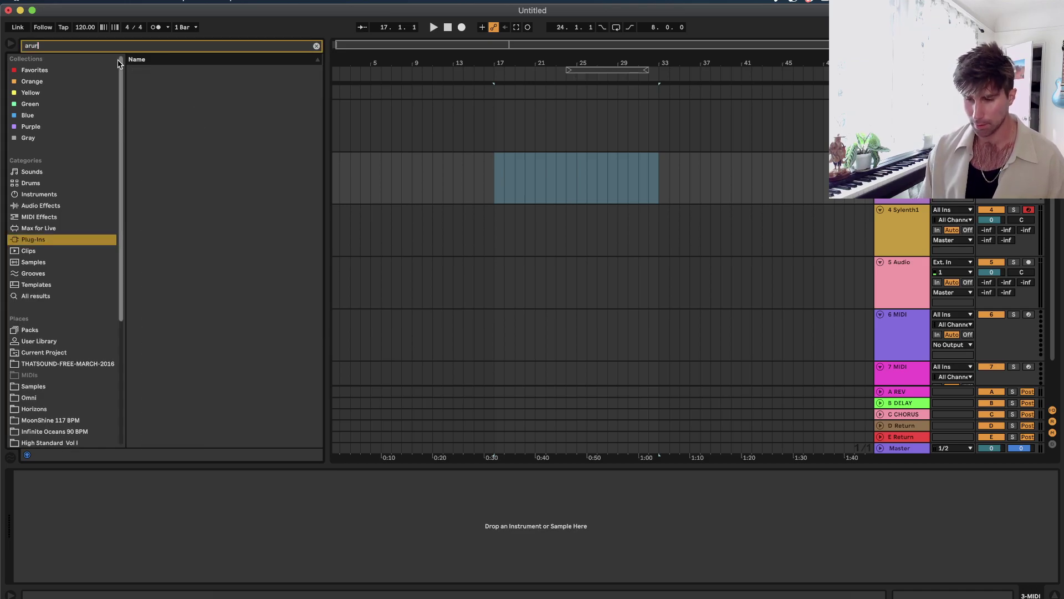
{"action": "type", "text": "ar"}
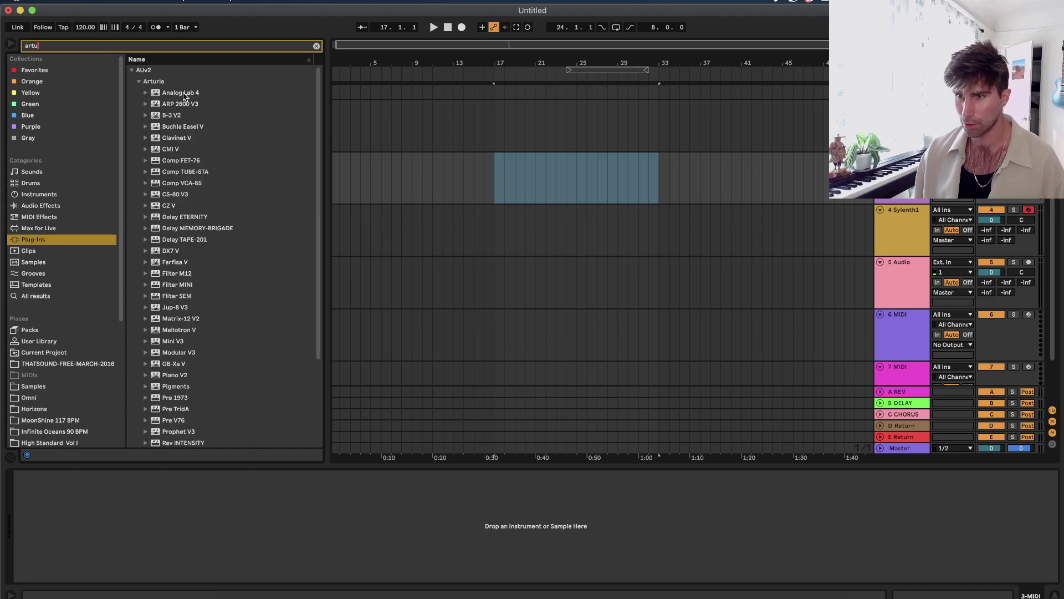
{"action": "left_click_drag", "start_coordinate": [185, 91], "coordinate": [507, 162]}
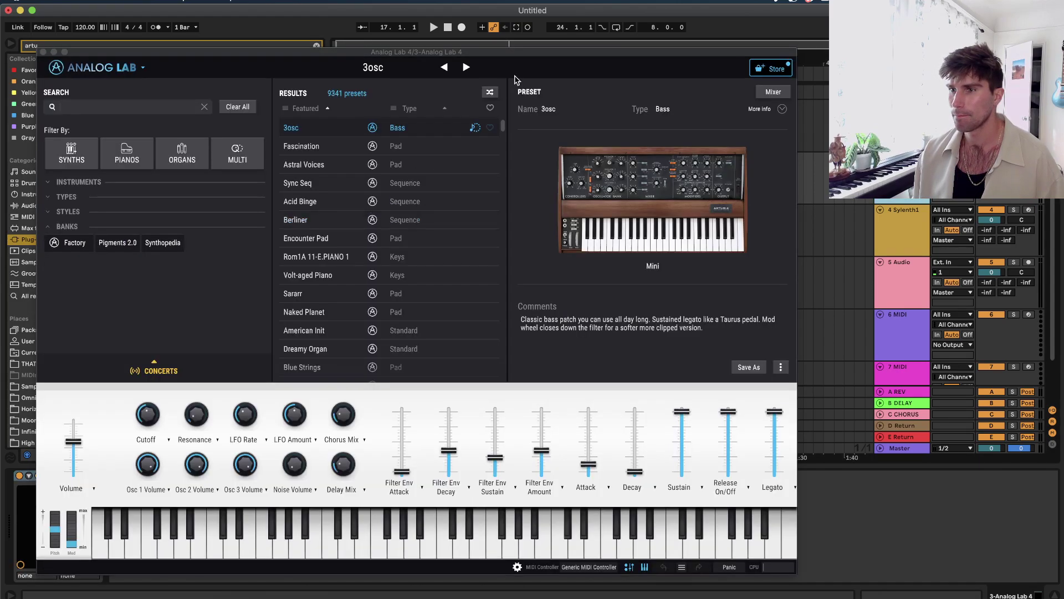
Browse the piano presets, filter Analog Lab to Matrix-12 synth presets, and load the Snail Bass preset.
{"action": "left_click", "coordinate": [126, 155]}
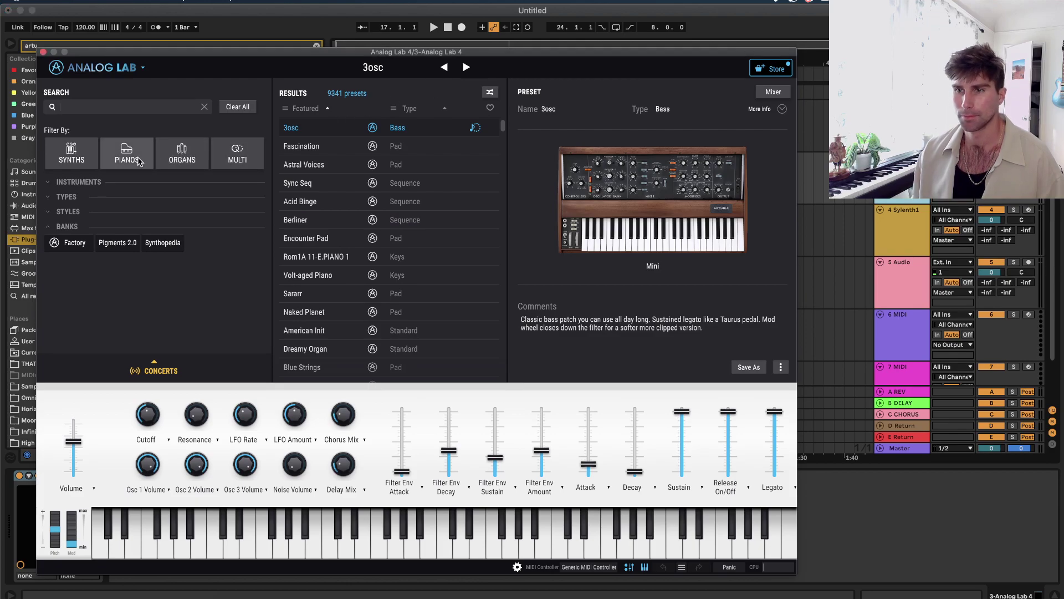
{"action": "scroll", "coordinate": [339, 237], "scroll_direction": "down", "scroll_amount": 5}
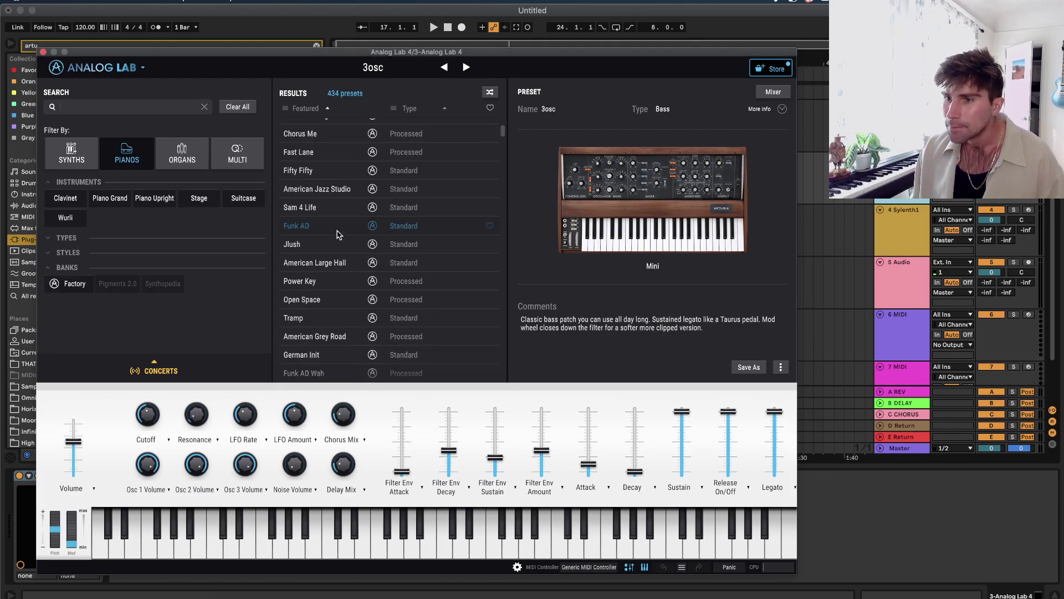
{"action": "left_click", "coordinate": [98, 162]}
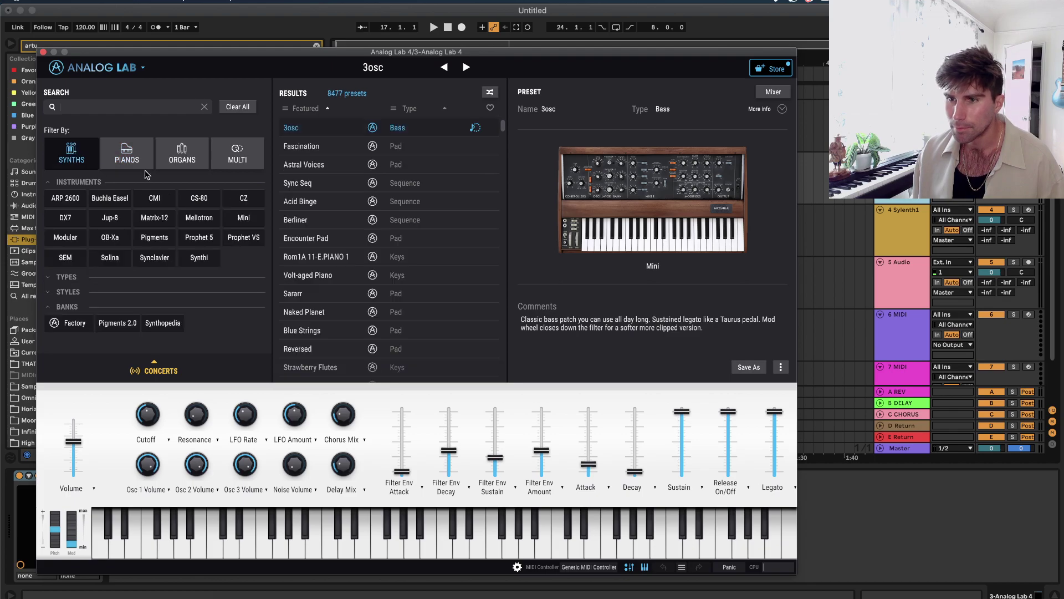
{"action": "left_click", "coordinate": [154, 219]}
{"action": "left_click", "coordinate": [310, 275]}
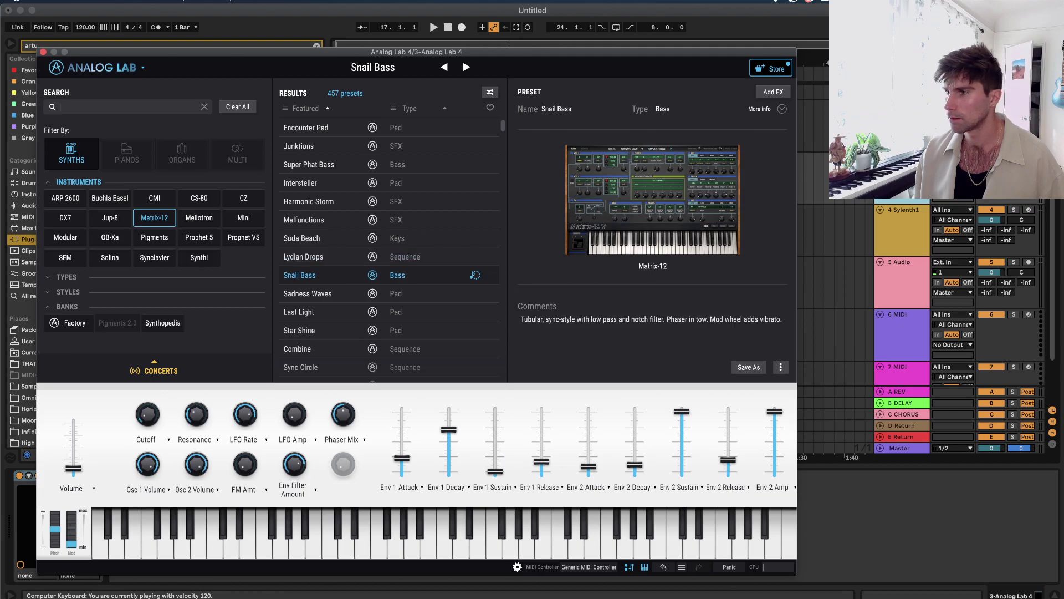
Audition the Snail Bass preset by playing notes at velocity 127 in the C3 to D4 octave range.
{"action": "key", "text": "v"}
{"action": "scroll", "coordinate": [835, 327], "scroll_direction": "right", "scroll_amount": 1}
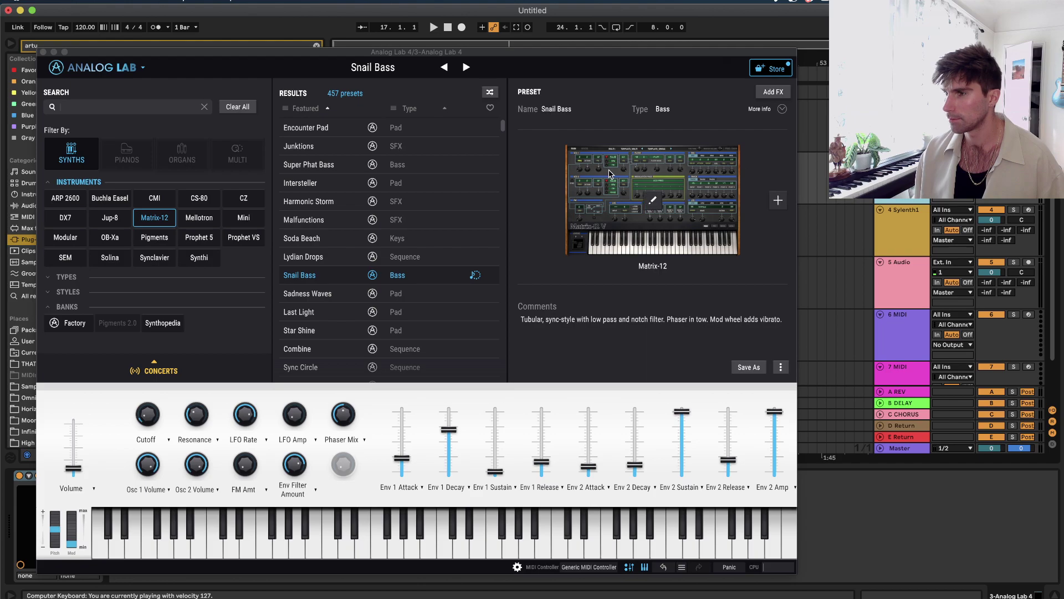
{"action": "left_click", "coordinate": [386, 558]}
{"action": "left_click", "coordinate": [412, 550]}
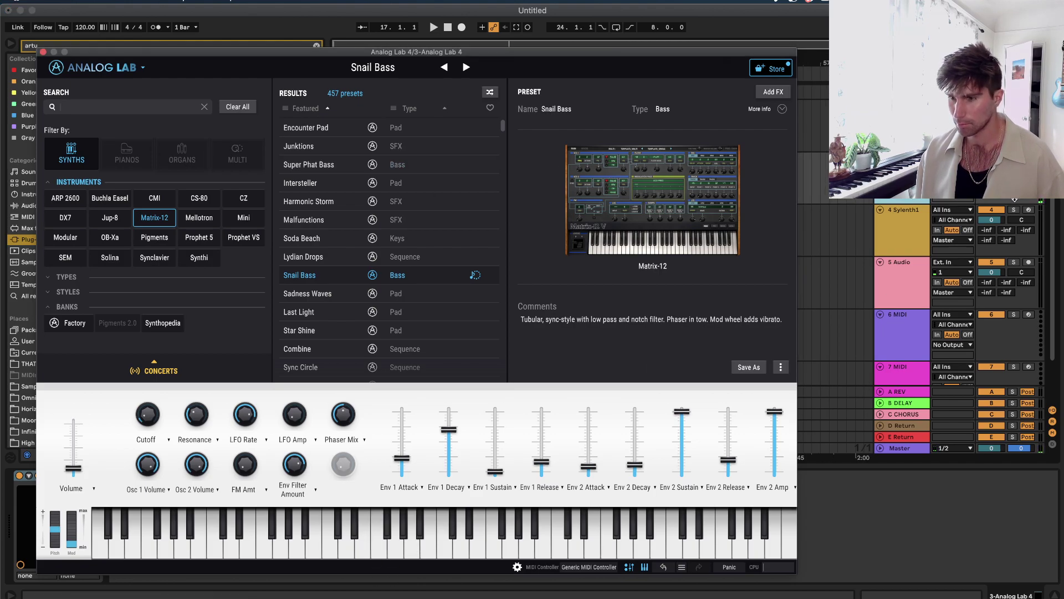
{"action": "key", "text": "z"}
{"action": "key", "text": "s"}
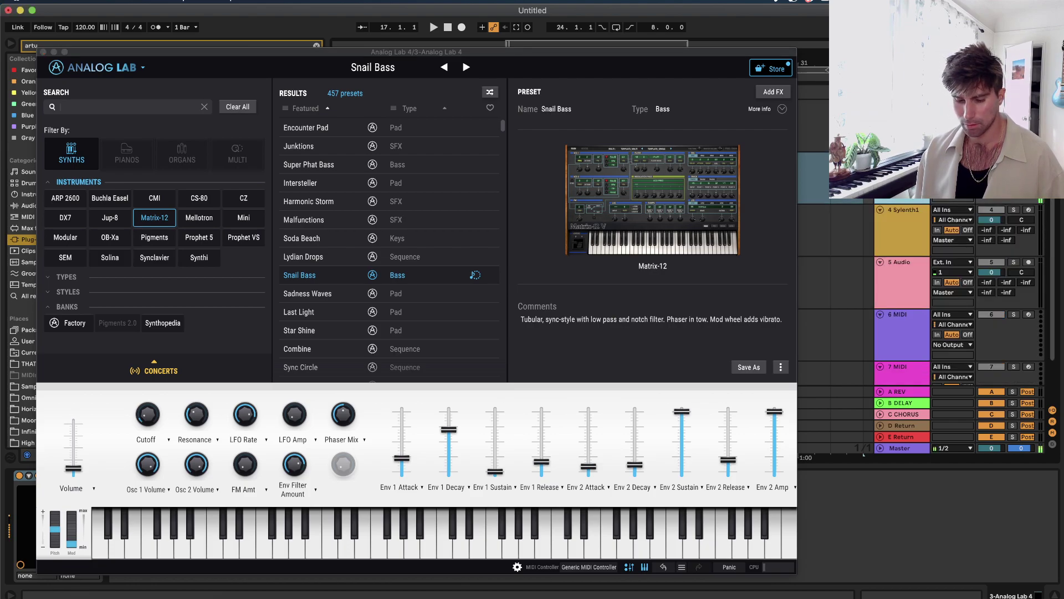
{"action": "key", "text": "m"}
{"action": "key", "text": "l"}
{"action": "key", "text": "d"}
{"action": "key", "text": "d"}
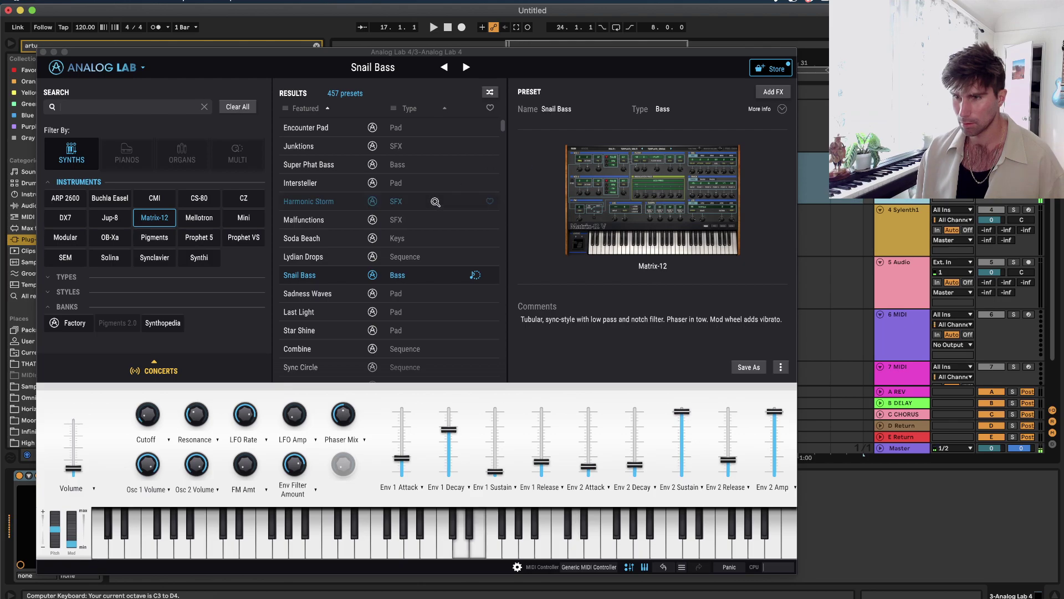
Try the Star Shine, 4 Mono Synth and 2 Pstring presets, then load the 2001 strings preset and close Analog Lab.
{"action": "left_click", "coordinate": [333, 330]}
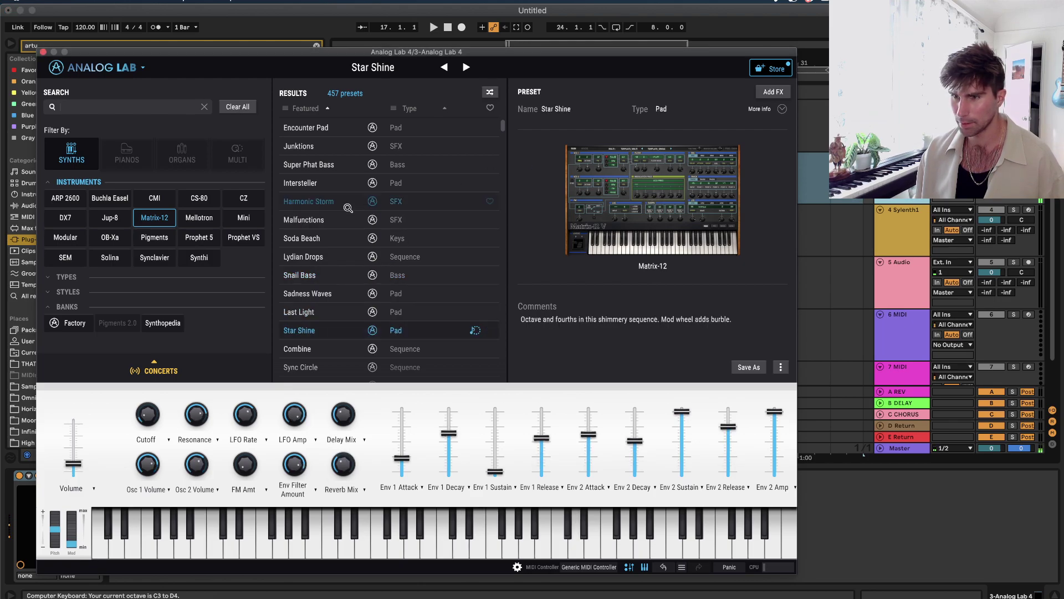
{"action": "scroll", "coordinate": [348, 208], "scroll_direction": "down", "scroll_amount": 5}
{"action": "key", "text": "g"}
{"action": "scroll", "coordinate": [340, 299], "scroll_direction": "up", "scroll_amount": 1}
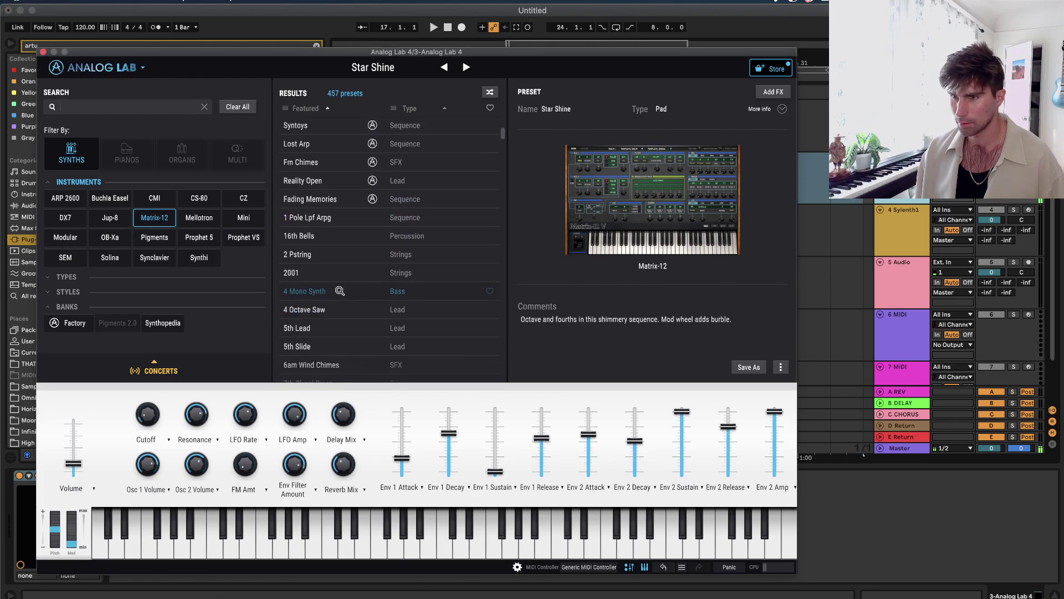
{"action": "left_click", "coordinate": [340, 291]}
{"action": "left_click", "coordinate": [350, 253]}
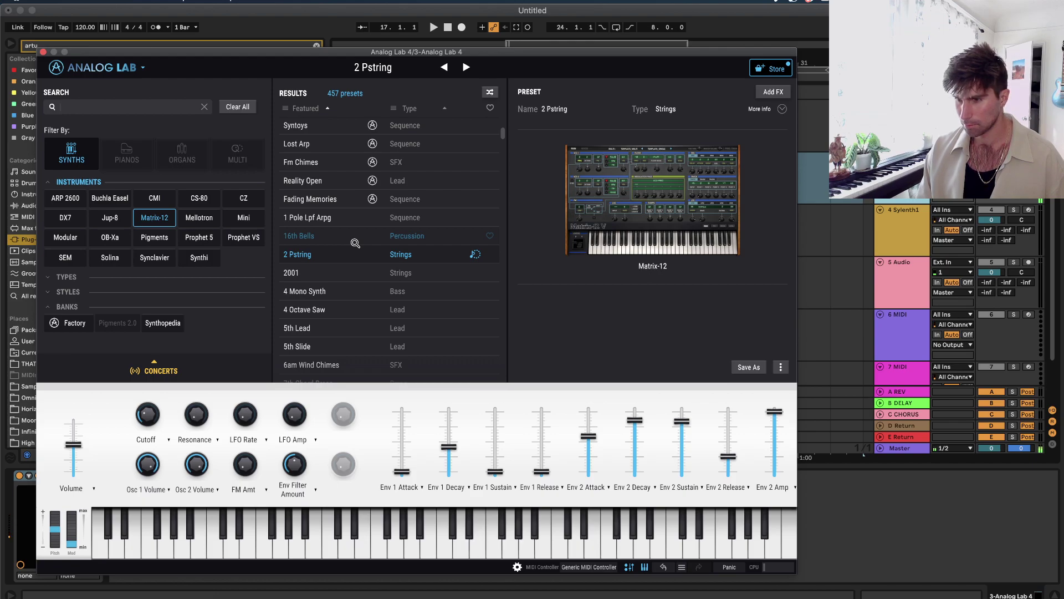
{"action": "left_click", "coordinate": [356, 273]}
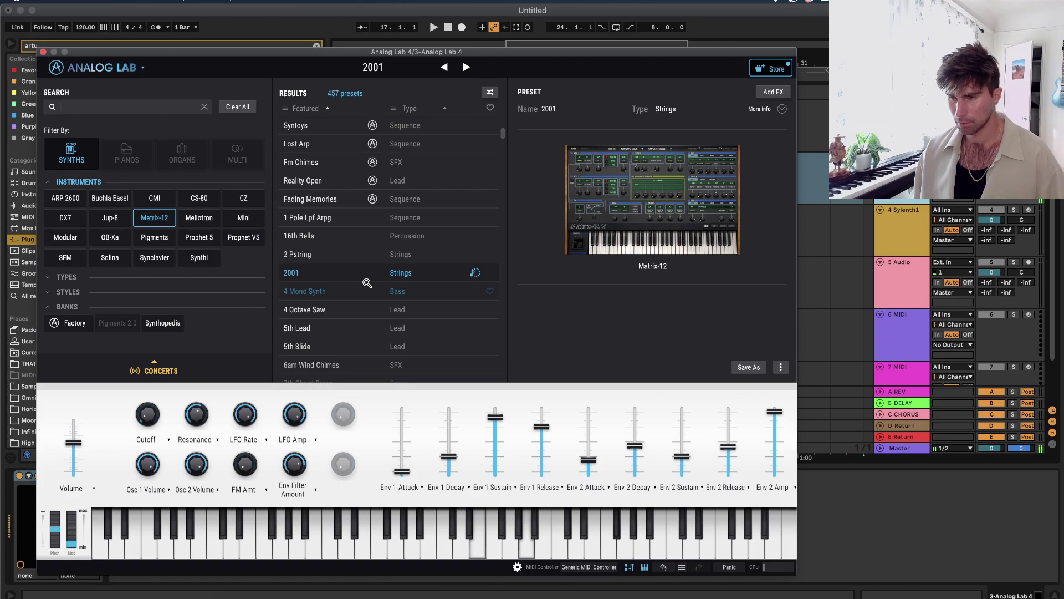
{"action": "left_click", "coordinate": [43, 52]}
Create an empty MIDI clip from bar 17 to 25 on the Analog Lab 4 track and switch back to its device view.
{"action": "scroll", "coordinate": [383, 188], "scroll_direction": "left", "scroll_amount": 3}
{"action": "left_click", "coordinate": [473, 188]}
{"action": "key", "text": "minus"}
{"action": "left_click", "coordinate": [612, 191], "text": "shift"}
{"action": "key", "text": "super+shift+m"}
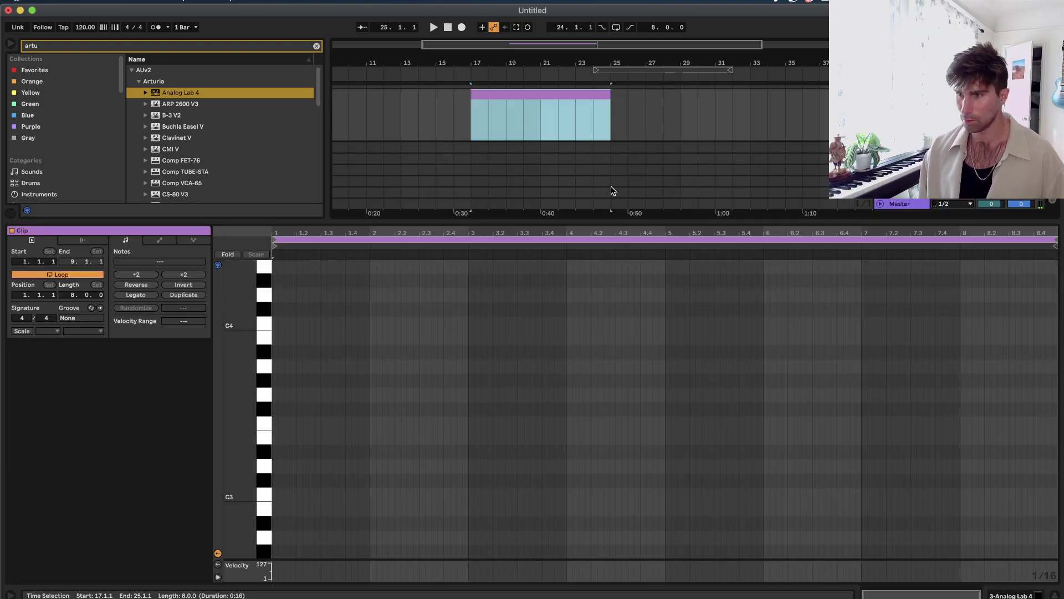
{"action": "scroll", "coordinate": [556, 146], "scroll_direction": "up", "scroll_amount": 3}
{"action": "key", "text": "shift+Tab"}
Insert another MIDI track between the audio track and the Analog Lab 4 track.
{"action": "scroll", "coordinate": [556, 142], "scroll_direction": "down", "scroll_amount": 3}
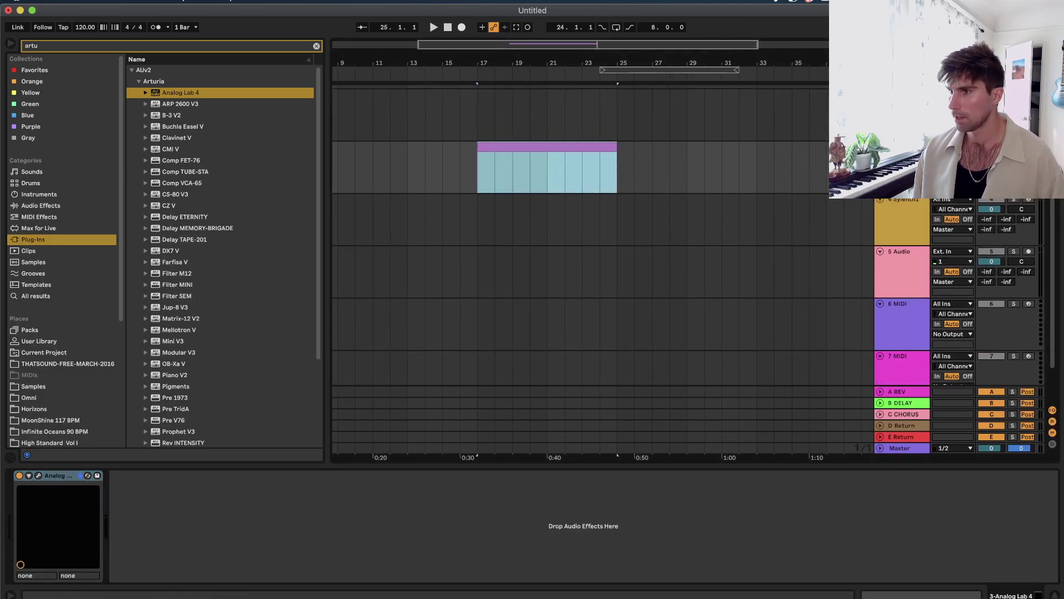
{"action": "left_click", "coordinate": [902, 115]}
{"action": "right_click", "coordinate": [912, 133]}
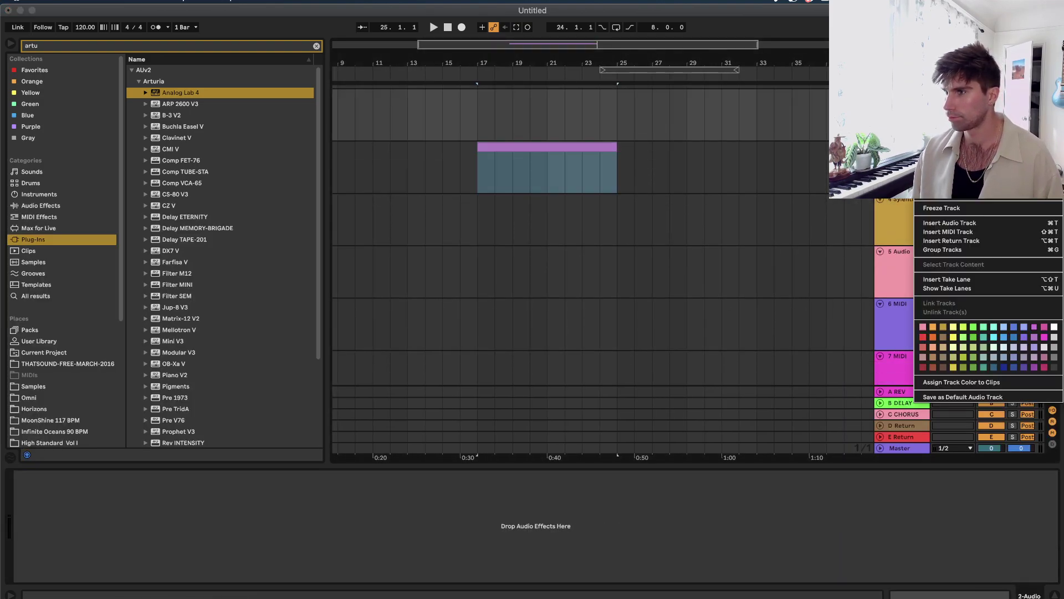
{"action": "left_click", "coordinate": [949, 233]}
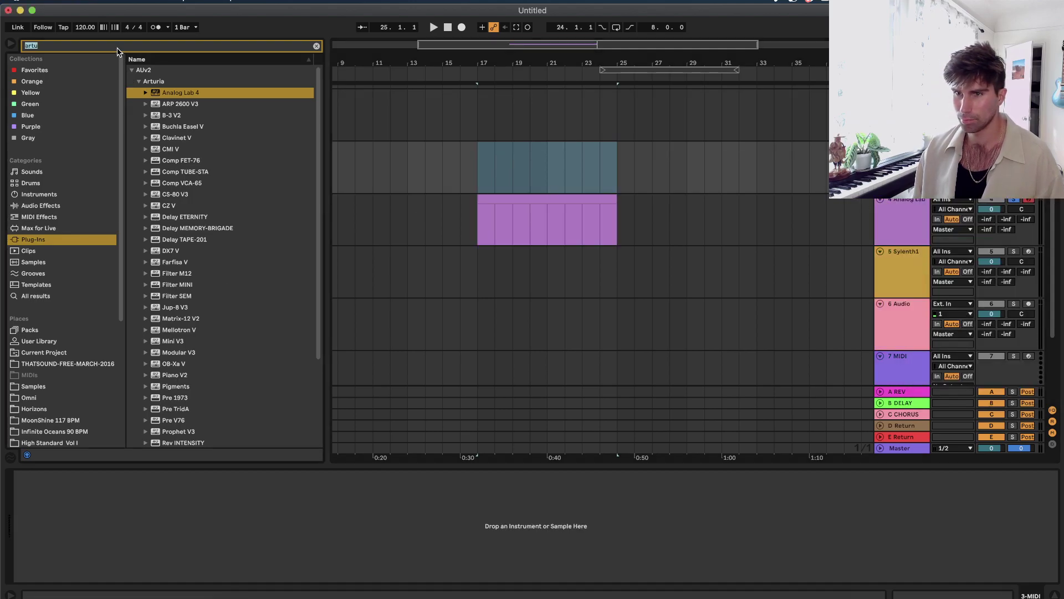
Search the plug-ins for "kick" and load Plugin Boutique's Big Kick onto the new MIDI track.
{"action": "type", "text": "kick"}
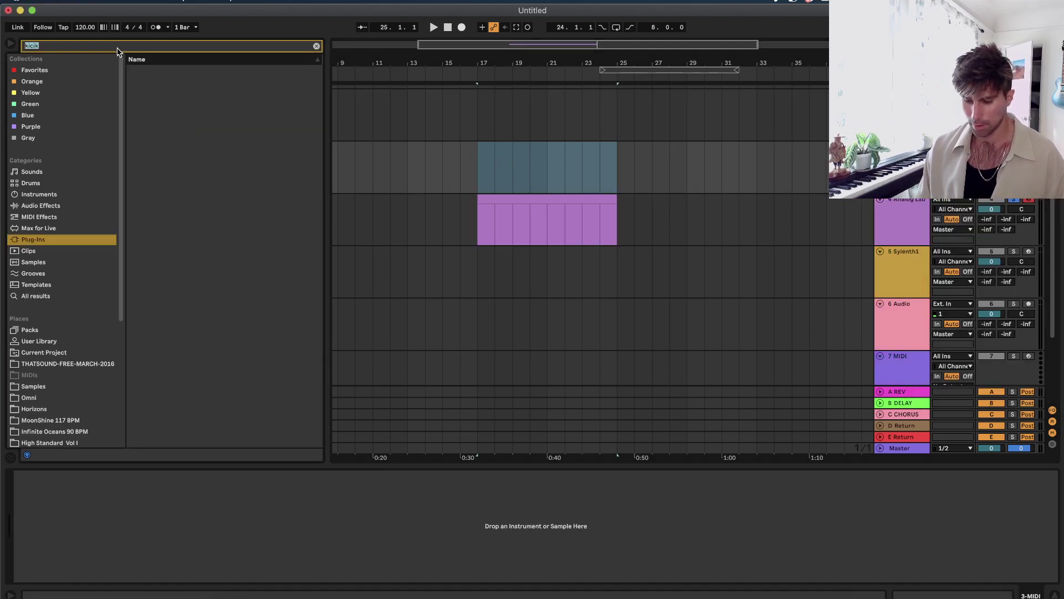
{"action": "left_click", "coordinate": [139, 83]}
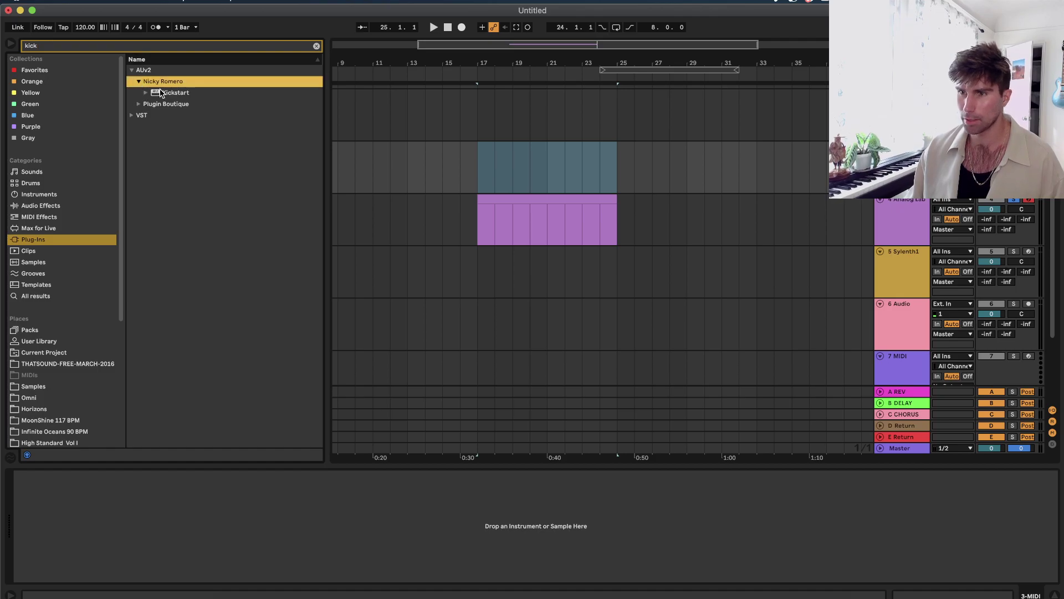
{"action": "left_click", "coordinate": [140, 106]}
{"action": "left_click_drag", "start_coordinate": [153, 105], "coordinate": [558, 170]}
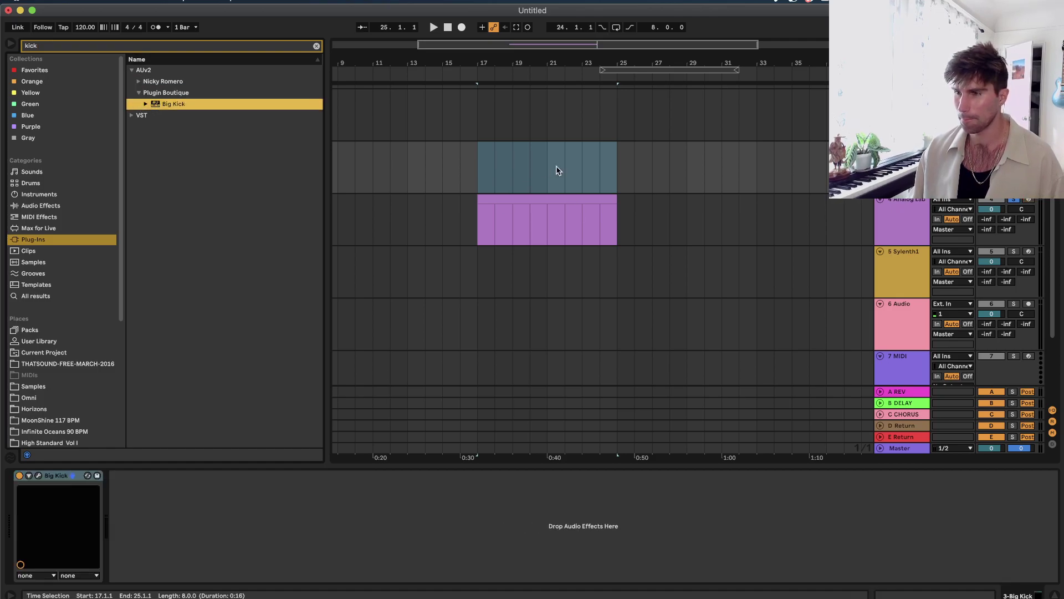
{"action": "left_click", "coordinate": [75, 315]}
{"action": "key", "text": "Delete"}
{"action": "double_click", "coordinate": [475, 169]}
{"action": "left_click_drag", "start_coordinate": [475, 169], "coordinate": [623, 170]}
{"action": "key", "text": "shift+Tab"}
{"action": "left_click", "coordinate": [489, 168]}
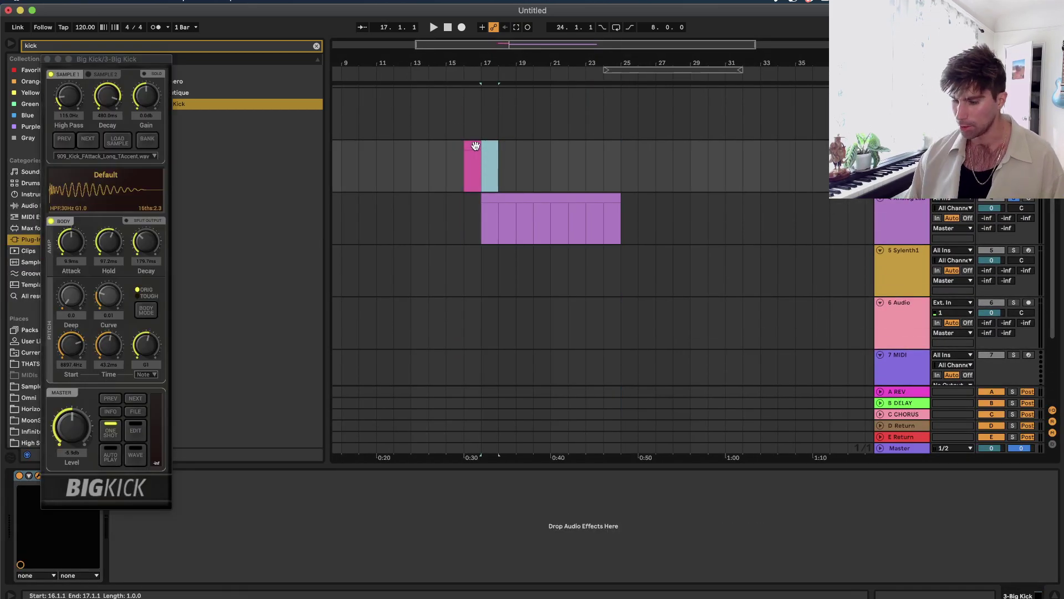
{"action": "left_click", "coordinate": [475, 145]}
{"action": "key", "text": "Delete"}
Create an empty MIDI clip from bar 17 to 25 on the Big Kick track.
{"action": "left_click_drag", "start_coordinate": [478, 150], "coordinate": [627, 168]}
{"action": "key", "text": "super+m"}
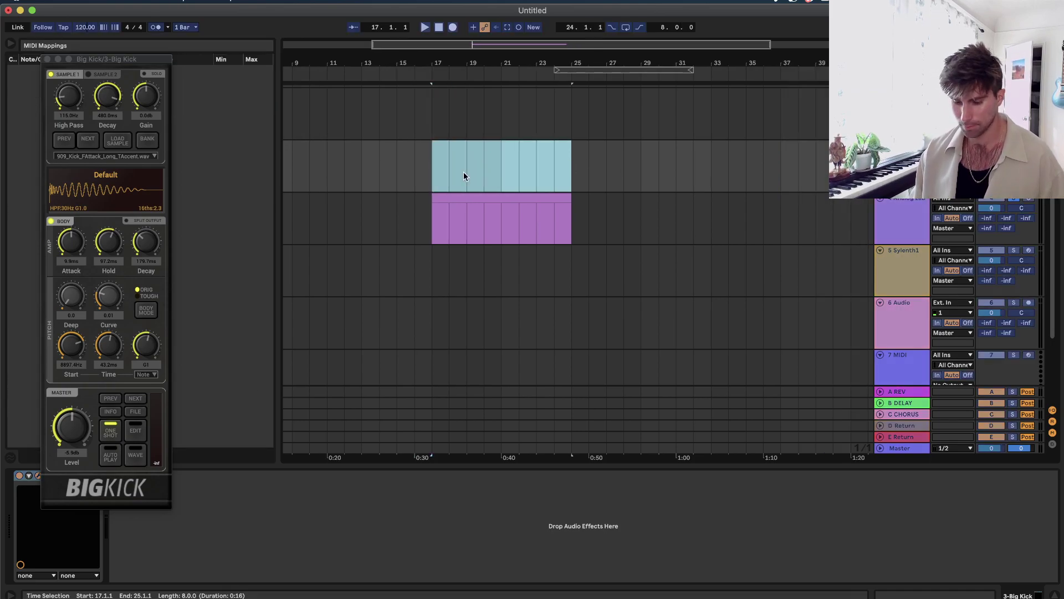
{"action": "key", "text": "super+k"}
{"action": "key", "text": "super+k"}
{"action": "key", "text": "super+j"}
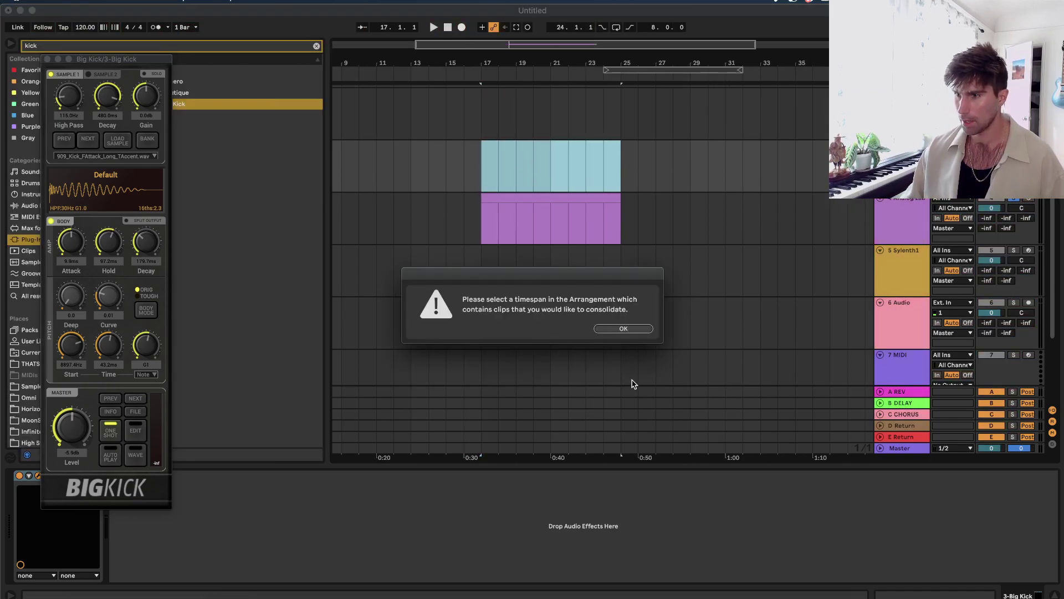
{"action": "left_click", "coordinate": [642, 330]}
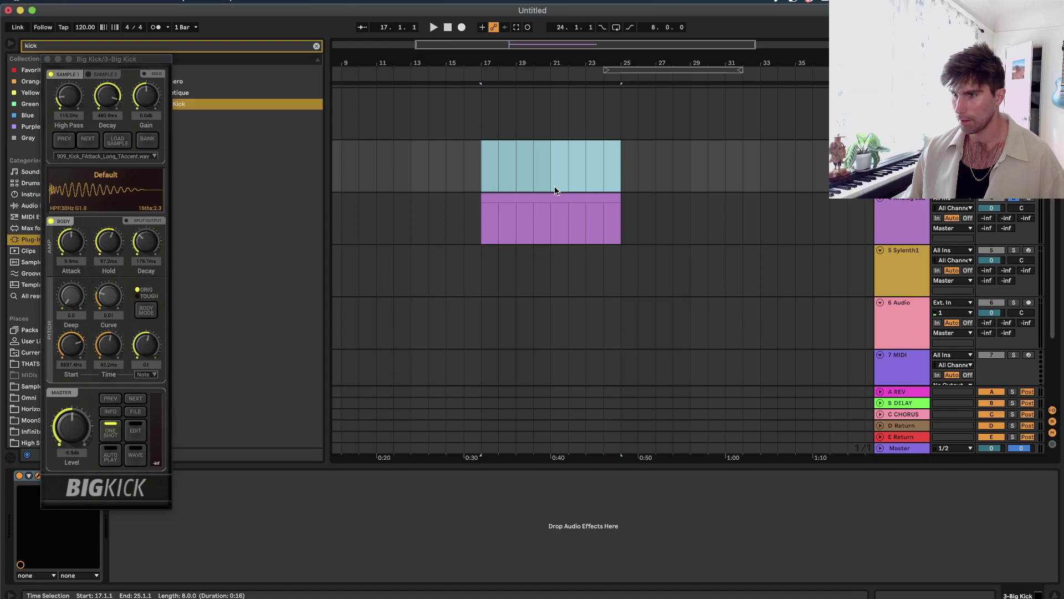
{"action": "double_click", "coordinate": [620, 155]}
Place a sixteenth-length F3 kick note on the first beat of the new clip.
{"action": "left_click", "coordinate": [280, 424]}
{"action": "double_click", "coordinate": [280, 424]}
{"action": "scroll", "coordinate": [282, 424], "scroll_direction": "up", "scroll_amount": 3}
{"action": "left_click_drag", "start_coordinate": [292, 425], "coordinate": [279, 424]}
{"action": "key", "text": "u"}
{"action": "scroll", "coordinate": [482, 110], "scroll_direction": "down", "scroll_amount": 4}
{"action": "scroll", "coordinate": [482, 109], "scroll_direction": "up", "scroll_amount": 3}
{"action": "scroll", "coordinate": [481, 109], "scroll_direction": "down", "scroll_amount": 1}
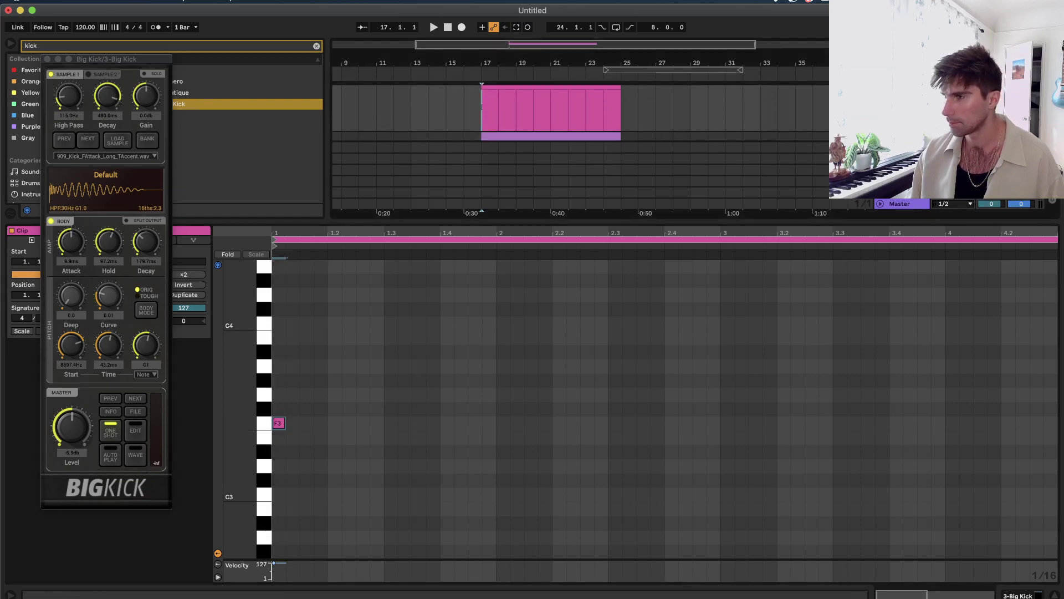
Add F3 kick notes on beats 1.2, 1.3 and 1.4 to complete the first bar.
{"action": "left_click", "coordinate": [280, 424]}
{"action": "double_click", "coordinate": [335, 423]}
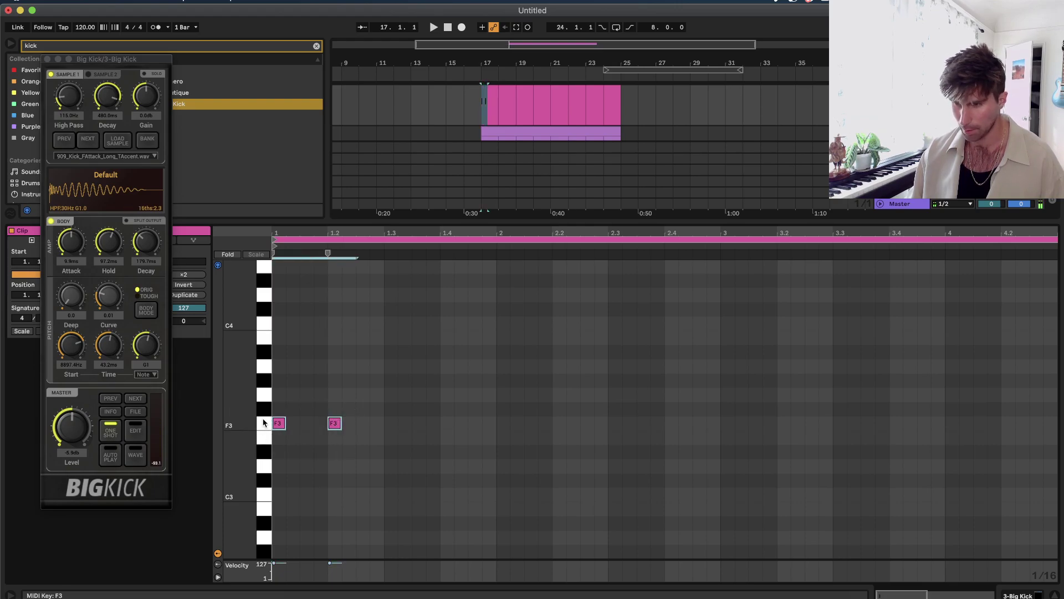
{"action": "double_click", "coordinate": [405, 423]}
{"action": "double_click", "coordinate": [461, 423]}
Copy the first bar's four kick notes into bar 2, and copy both bars into bars 3 and 4.
{"action": "left_click_drag", "start_coordinate": [511, 398], "coordinate": [394, 427]}
{"action": "left_click_drag", "start_coordinate": [461, 392], "coordinate": [272, 454]}
{"action": "left_click_drag", "start_coordinate": [284, 415], "coordinate": [519, 427]}
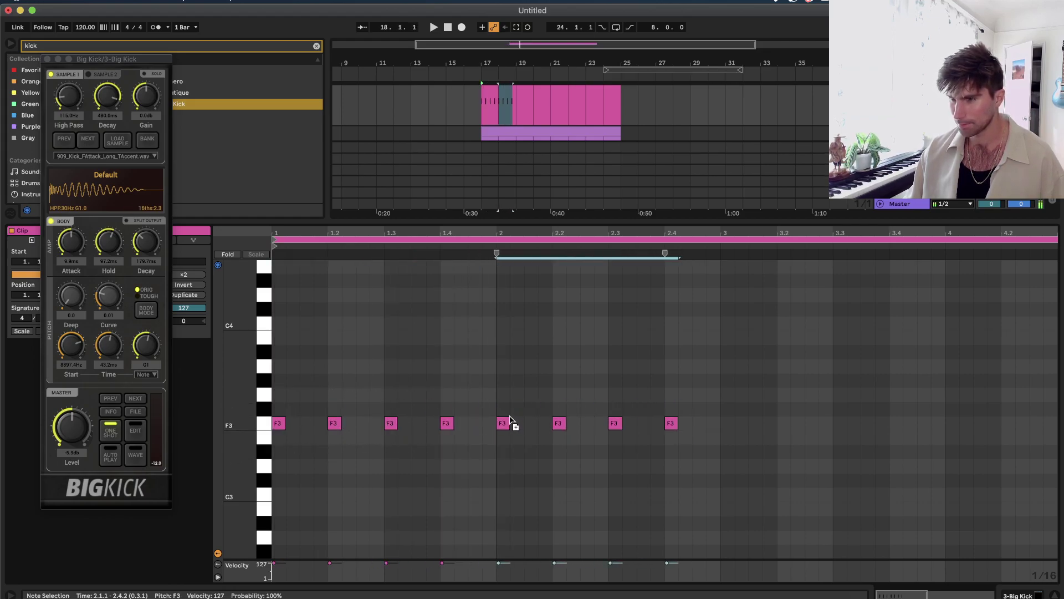
{"action": "left_click_drag", "start_coordinate": [649, 397], "coordinate": [222, 447]}
{"action": "left_click_drag", "start_coordinate": [285, 424], "coordinate": [737, 428]}
Duplicate the kick pattern from bars 17–21 to bars 21–25 in the arrangement and loop bars 17 to 25.
{"action": "key", "text": "shift+Tab"}
{"action": "scroll", "coordinate": [546, 194], "scroll_direction": "up", "scroll_amount": 3}
{"action": "left_click", "coordinate": [543, 218]}
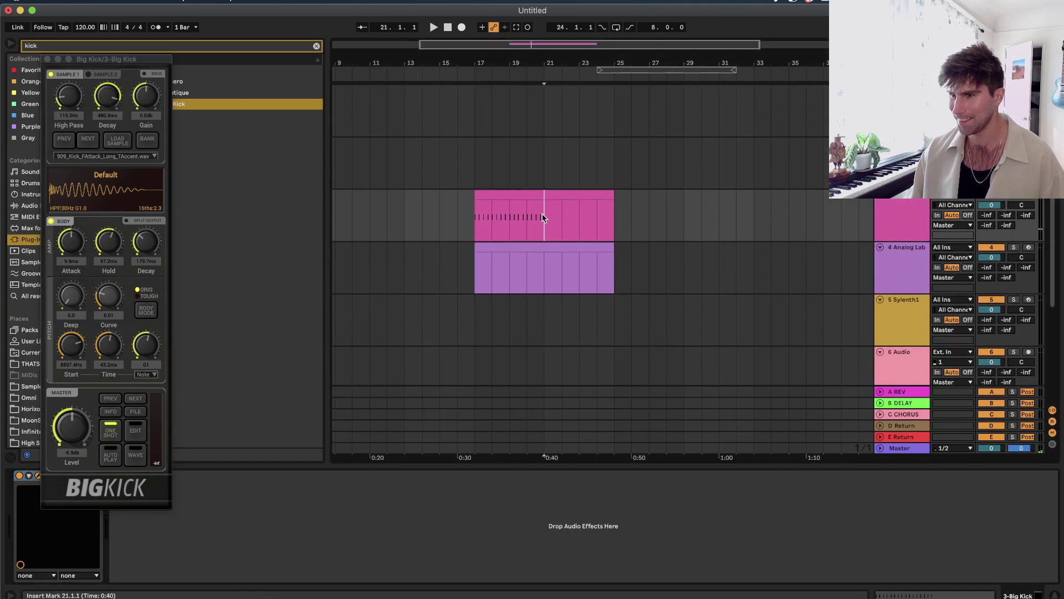
{"action": "left_click_drag", "start_coordinate": [543, 217], "coordinate": [481, 218]}
{"action": "key", "text": "super+d"}
{"action": "key", "text": "super+l"}
Play the kick loop, close the Big Kick window and set the kick track's volume to -1.3 dB.
{"action": "key", "text": "space"}
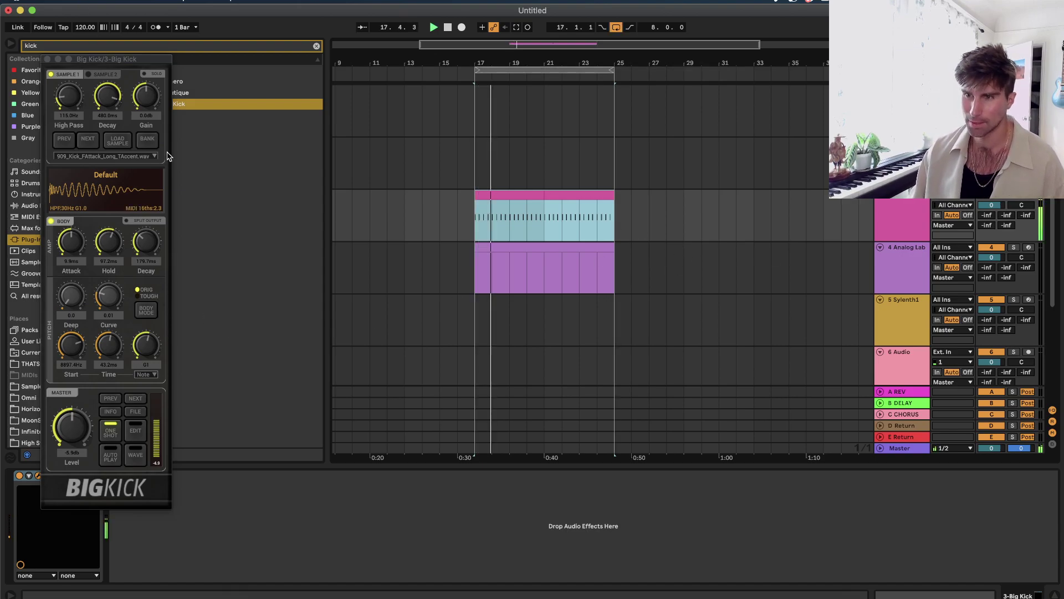
{"action": "left_click", "coordinate": [48, 59]}
{"action": "left_click_drag", "start_coordinate": [991, 204], "coordinate": [991, 212]}
Find Nicky Romero's Kickstart by searching "kick", load it on the Big Kick track, play the loop and close the plug-in window.
{"action": "left_click", "coordinate": [79, 49]}
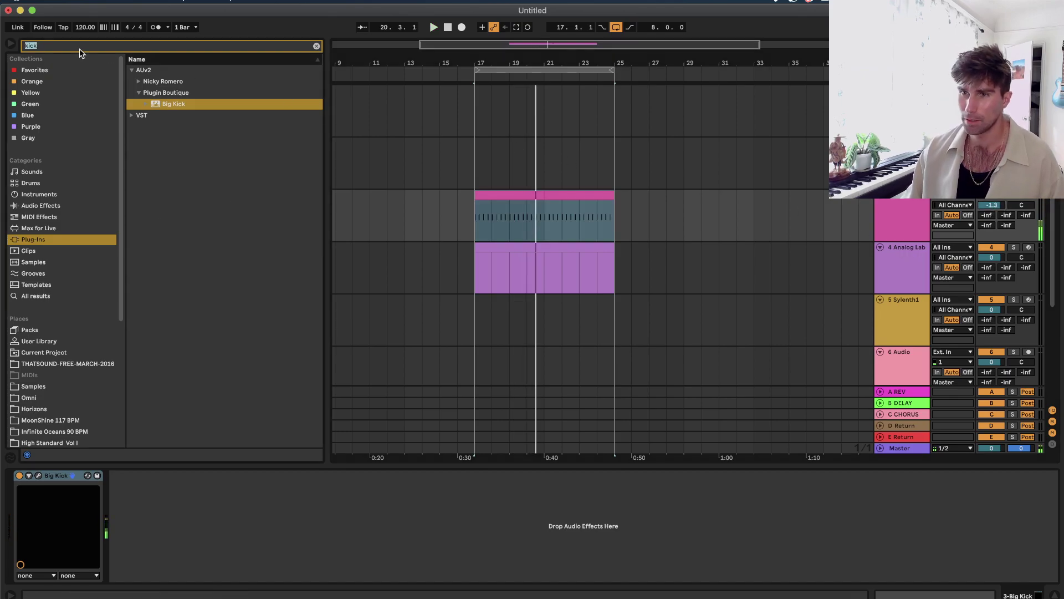
{"action": "type", "text": "kick"}
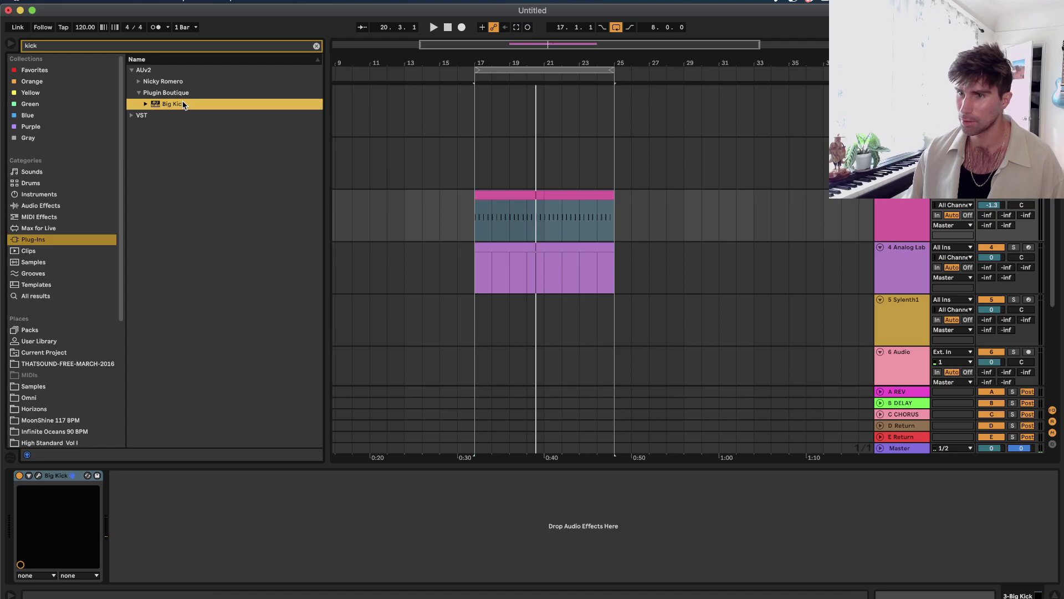
{"action": "left_click", "coordinate": [139, 81]}
{"action": "left_click", "coordinate": [155, 93]}
{"action": "double_click", "coordinate": [156, 93]}
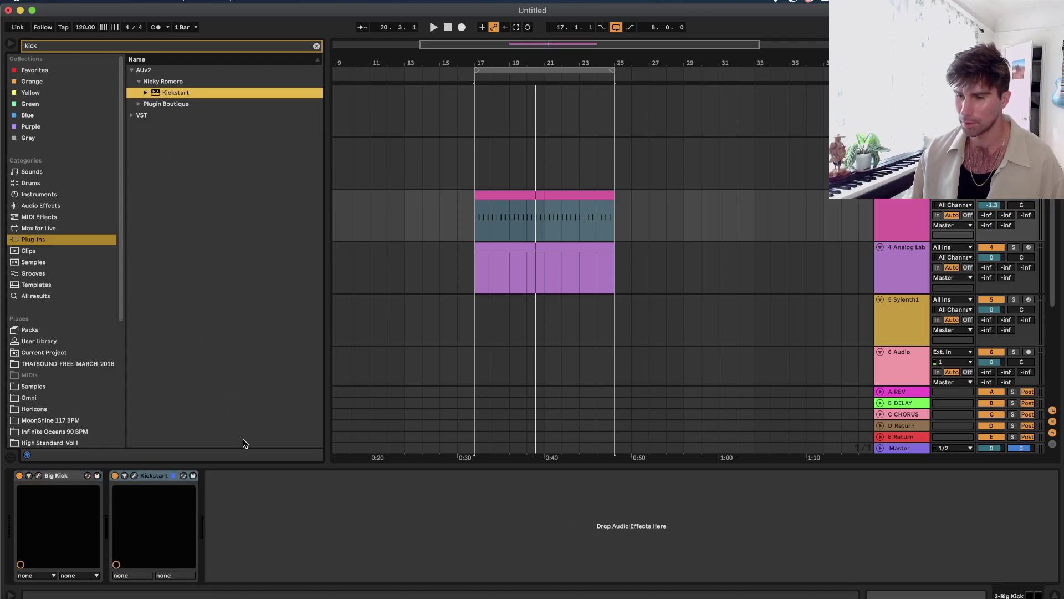
{"action": "left_click", "coordinate": [358, 217]}
{"action": "key", "text": "space"}
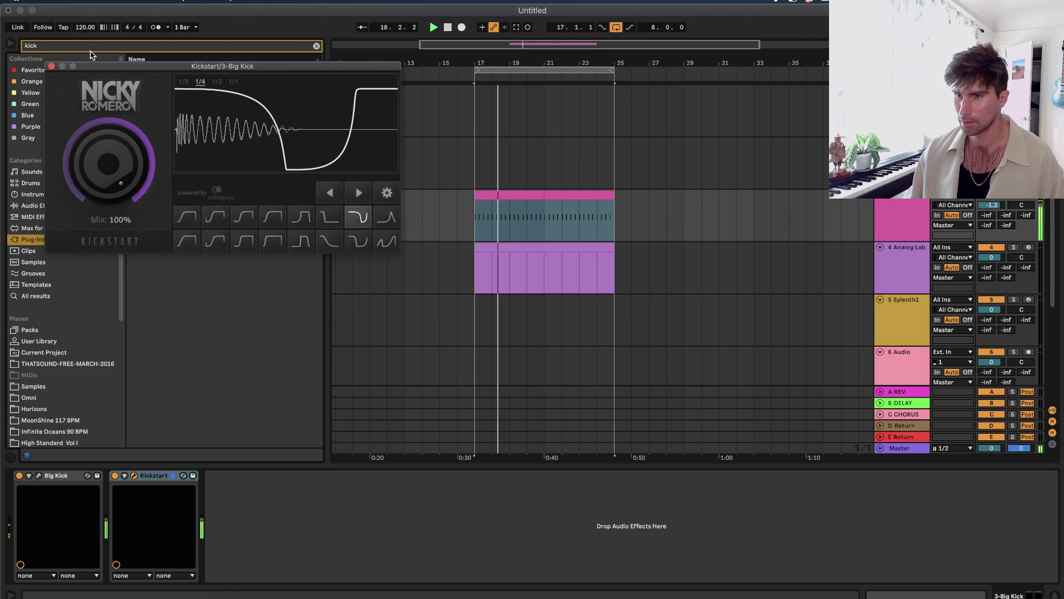
{"action": "left_click", "coordinate": [51, 66]}
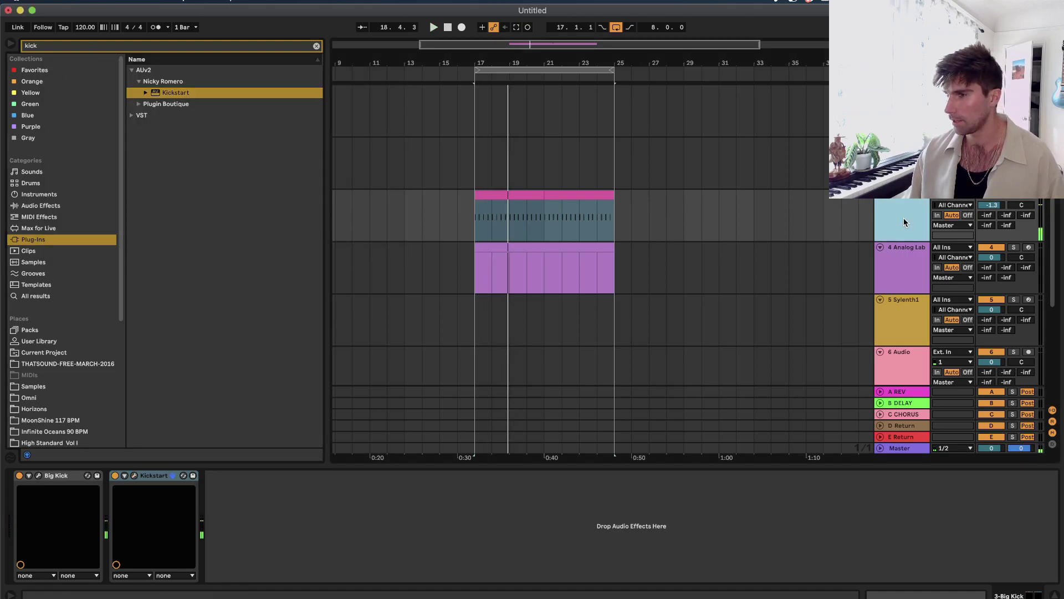
Arm the Analog Lab 4 track, set its volume to -4.2 dB and record a repeating phrase from bar 17.
{"action": "left_click", "coordinate": [496, 247]}
{"action": "left_click", "coordinate": [1029, 247]}
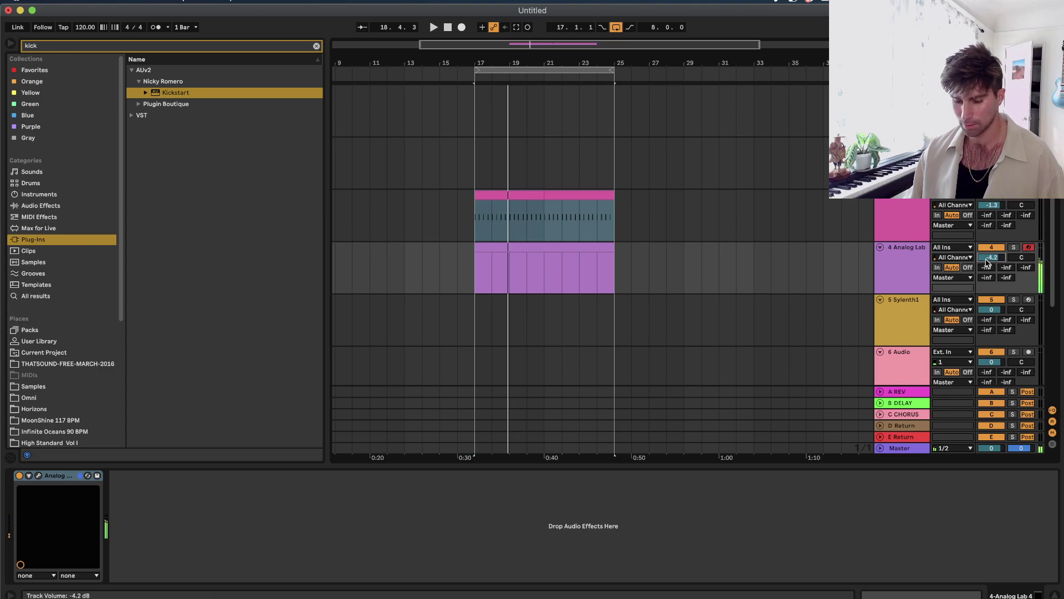
{"action": "double_click", "coordinate": [569, 249]}
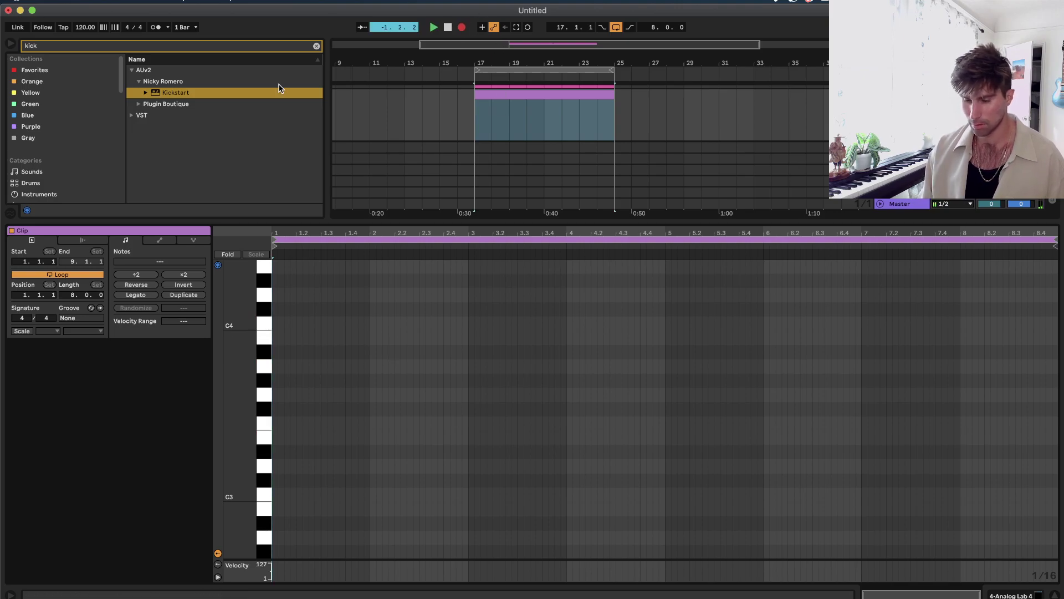
{"action": "key", "text": "space"}
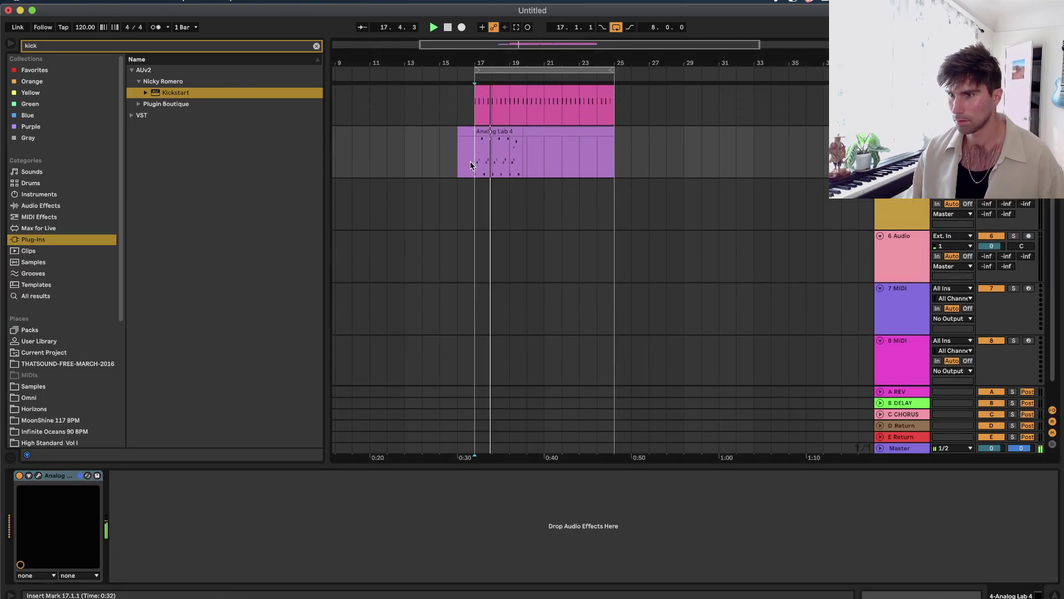
Trim the recording to start at bar 17, duplicate its phrase and consolidate it into a four-bar clip ending at bar 21.
{"action": "scroll", "coordinate": [625, 175], "scroll_direction": "up", "scroll_amount": 3}
{"action": "scroll", "coordinate": [418, 207], "scroll_direction": "left", "scroll_amount": 4}
{"action": "key", "text": "space"}
{"action": "left_click_drag", "start_coordinate": [634, 166], "coordinate": [561, 168]}
{"action": "key", "text": "super+d"}
{"action": "scroll", "coordinate": [561, 165], "scroll_direction": "right", "scroll_amount": 1}
{"action": "left_click", "coordinate": [542, 162], "text": "shift"}
{"action": "key", "text": "super+j"}
{"action": "left_click", "coordinate": [544, 161]}
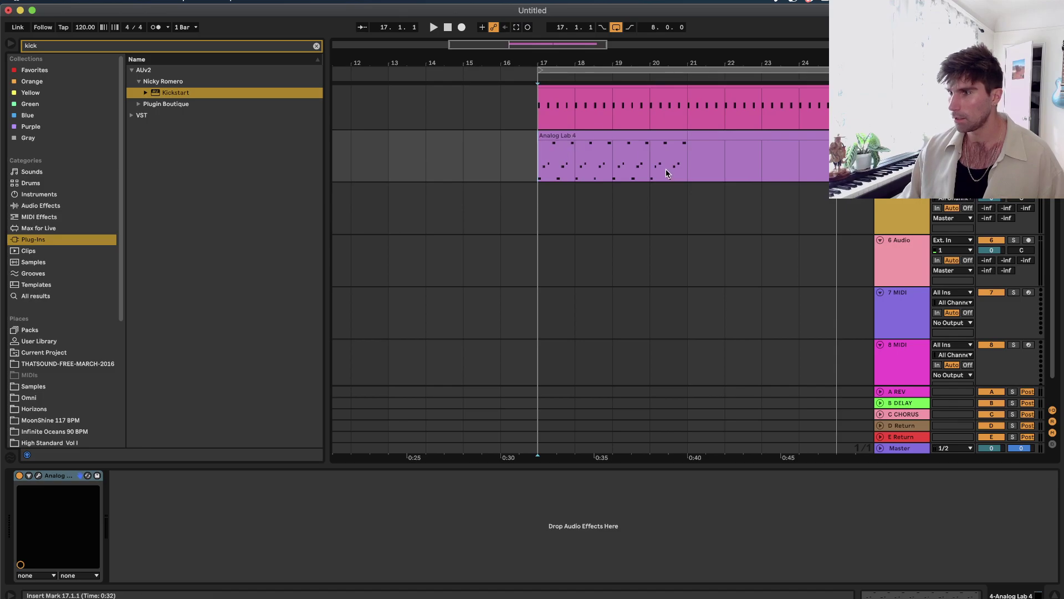
Open the four-bar Analog Lab clip, play it and lower the C4 notes in bars 3 and 4 to A#3.
{"action": "double_click", "coordinate": [676, 169]}
{"action": "key", "text": "super+a"}
{"action": "key", "text": "space"}
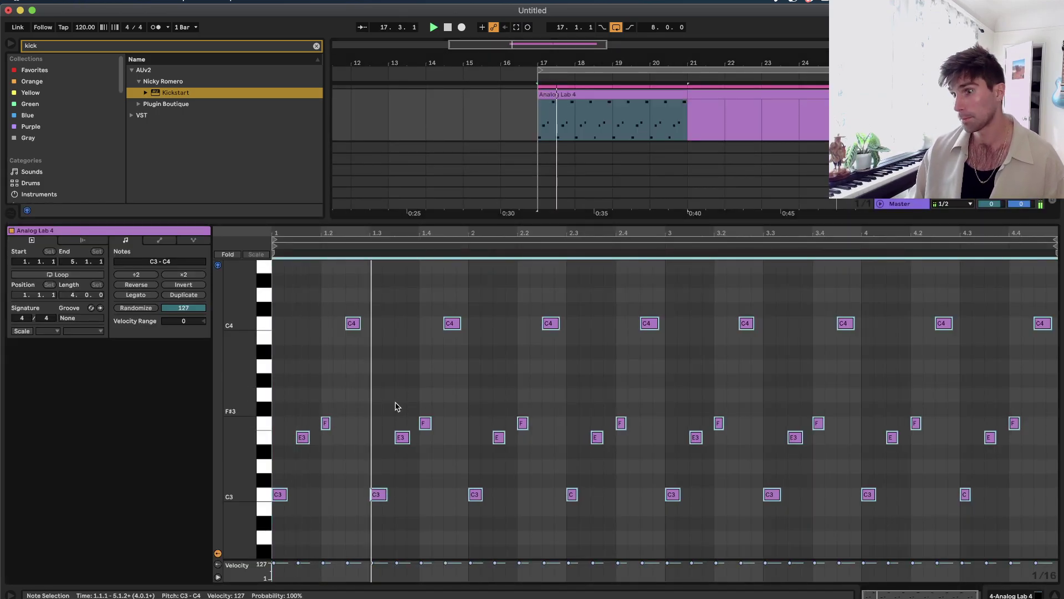
{"action": "left_click", "coordinate": [579, 434]}
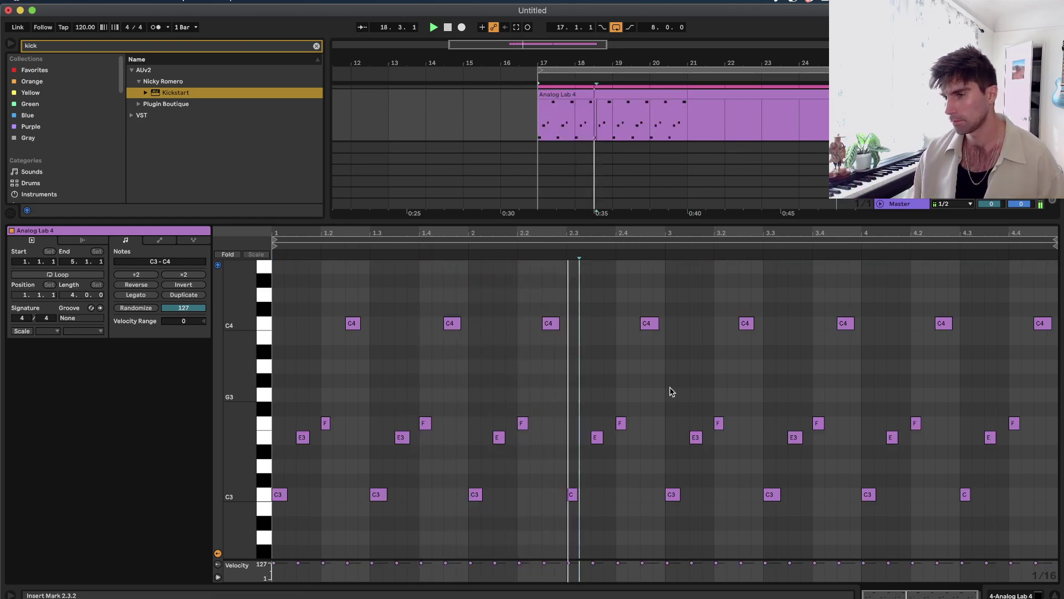
{"action": "left_click", "coordinate": [672, 494]}
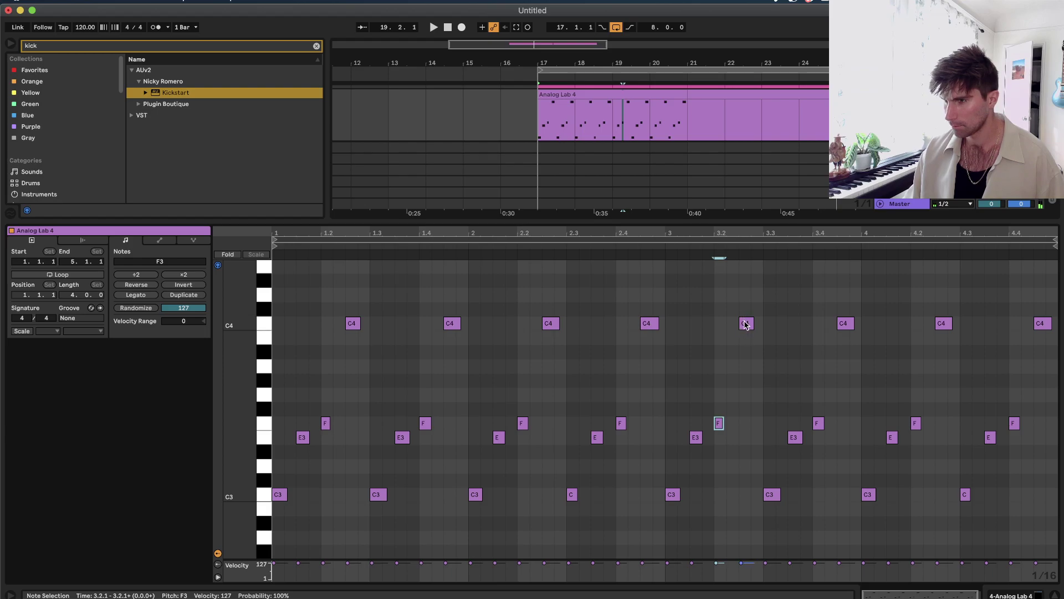
{"action": "left_click_drag", "start_coordinate": [747, 365], "coordinate": [748, 352]}
{"action": "left_click_drag", "start_coordinate": [812, 299], "coordinate": [1056, 340]}
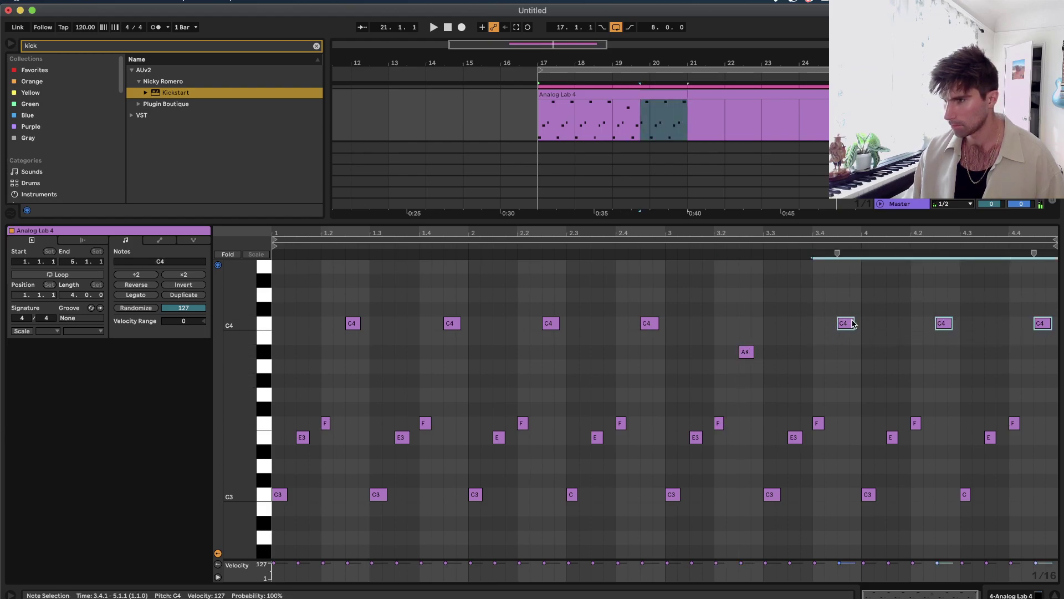
{"action": "left_click_drag", "start_coordinate": [853, 323], "coordinate": [857, 363]}
Raise the C3 notes in bars 3 and 4 to D3 and play the phrase.
{"action": "left_click_drag", "start_coordinate": [646, 493], "coordinate": [1027, 506]}
{"action": "key", "text": "Up"}
{"action": "key", "text": "Up"}
{"action": "key", "text": "space"}
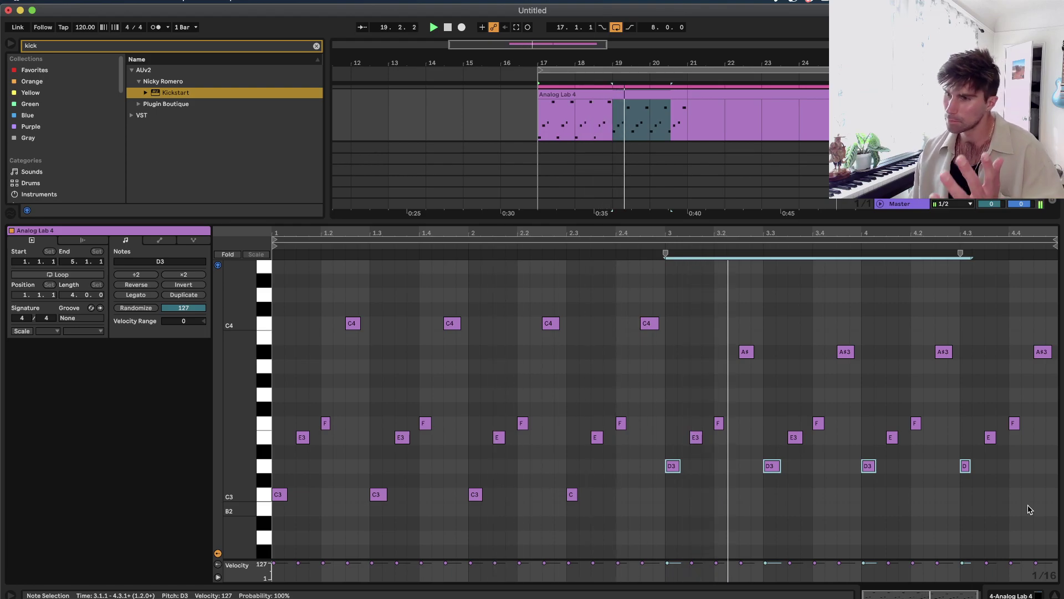
Duplicate the Analog Lab phrase to bars 21–25, consolidate it into one eight-bar clip and open its notes.
{"action": "key", "text": "shift+Tab"}
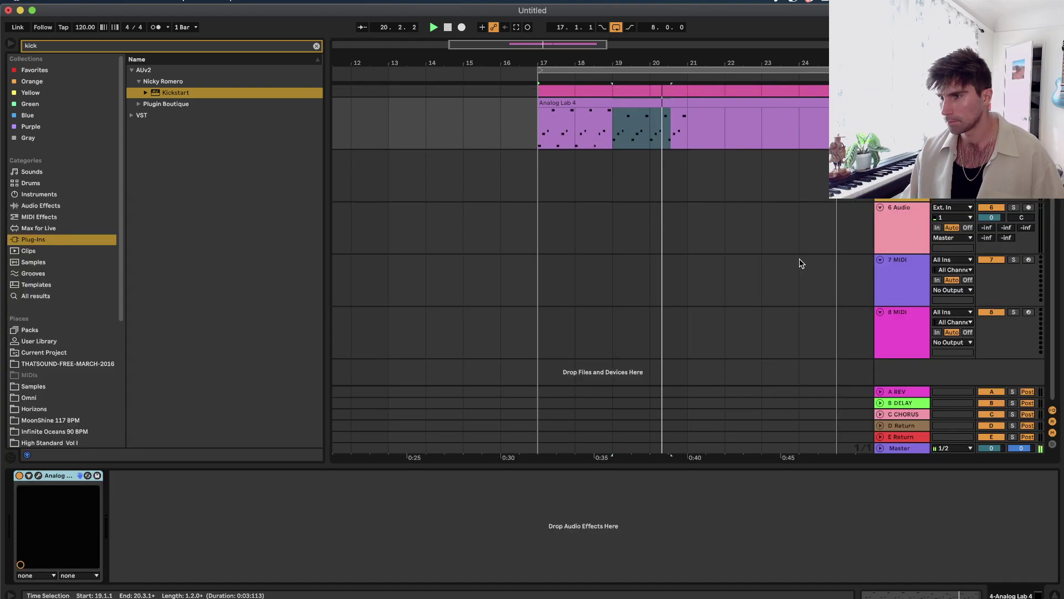
{"action": "scroll", "coordinate": [763, 246], "scroll_direction": "up", "scroll_amount": 3}
{"action": "left_click", "coordinate": [685, 270]}
{"action": "left_click_drag", "start_coordinate": [685, 270], "coordinate": [534, 275]}
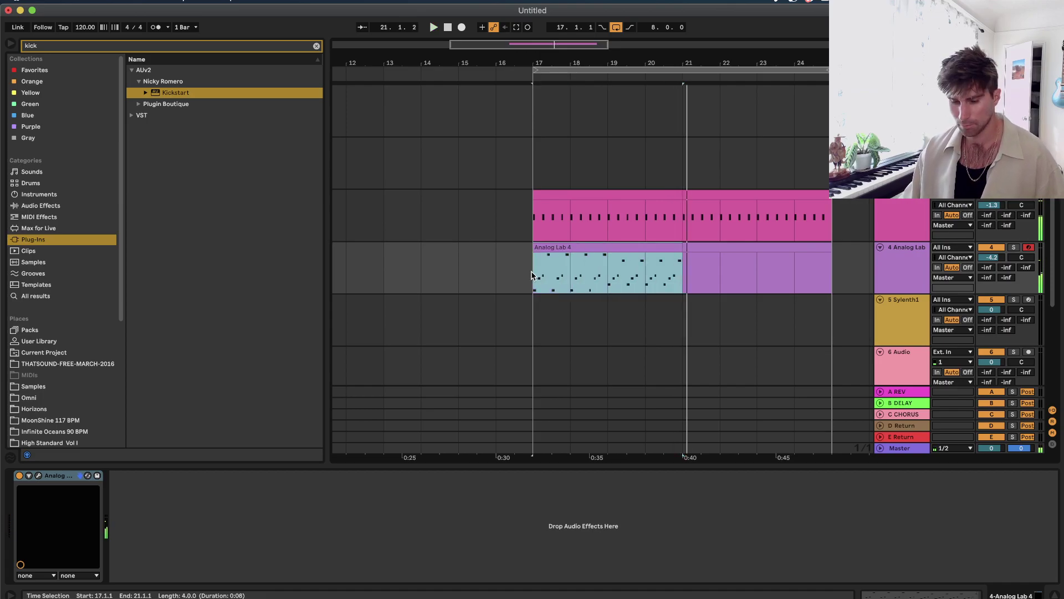
{"action": "key", "text": "super+d"}
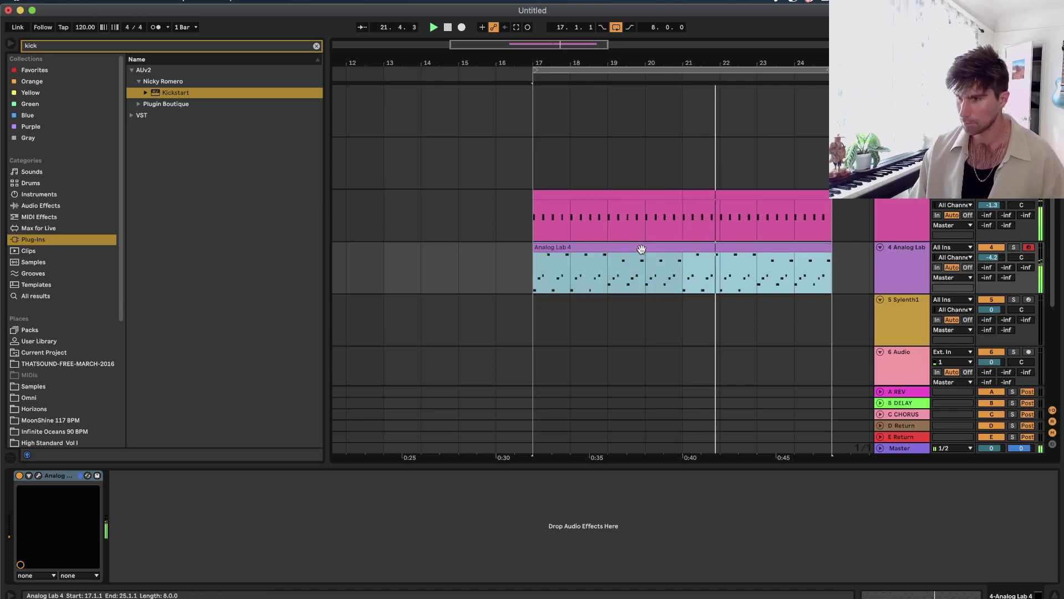
{"action": "key", "text": "super+z"}
{"action": "left_click", "coordinate": [808, 256]}
{"action": "key", "text": "shift+Tab"}
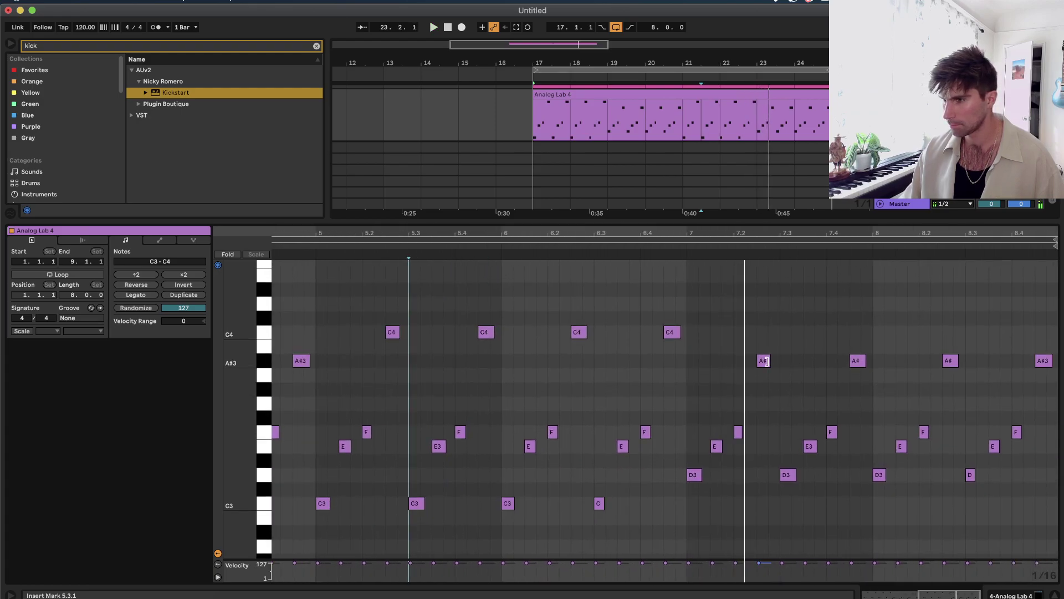
Try raising the D3 note at 7.3 to A3 and undo the move.
{"action": "left_click", "coordinate": [765, 361]}
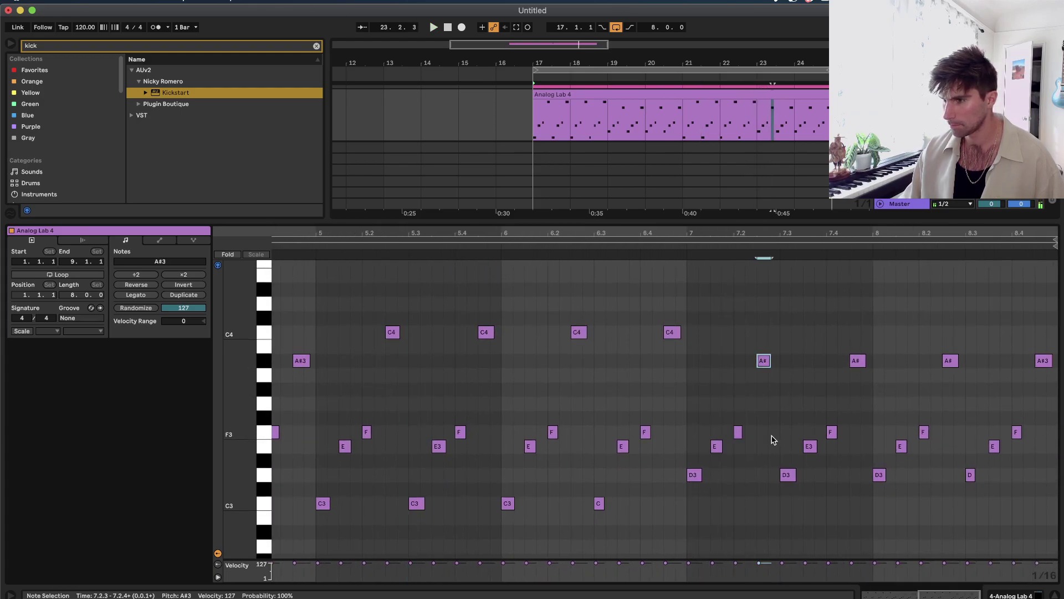
{"action": "left_click_drag", "start_coordinate": [788, 478], "coordinate": [788, 380]}
{"action": "key", "text": "space"}
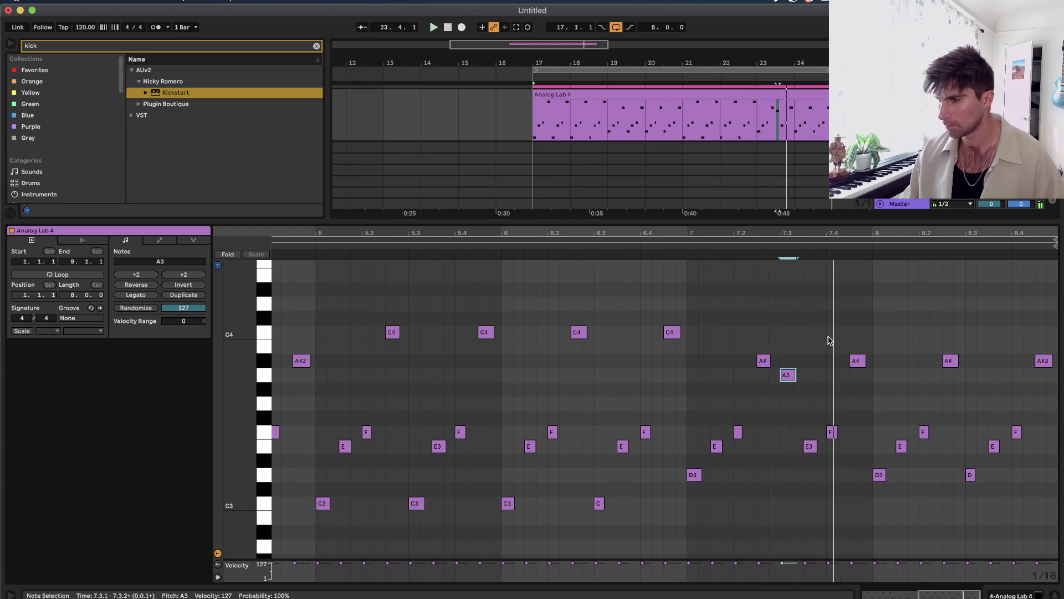
{"action": "key", "text": "super+z"}
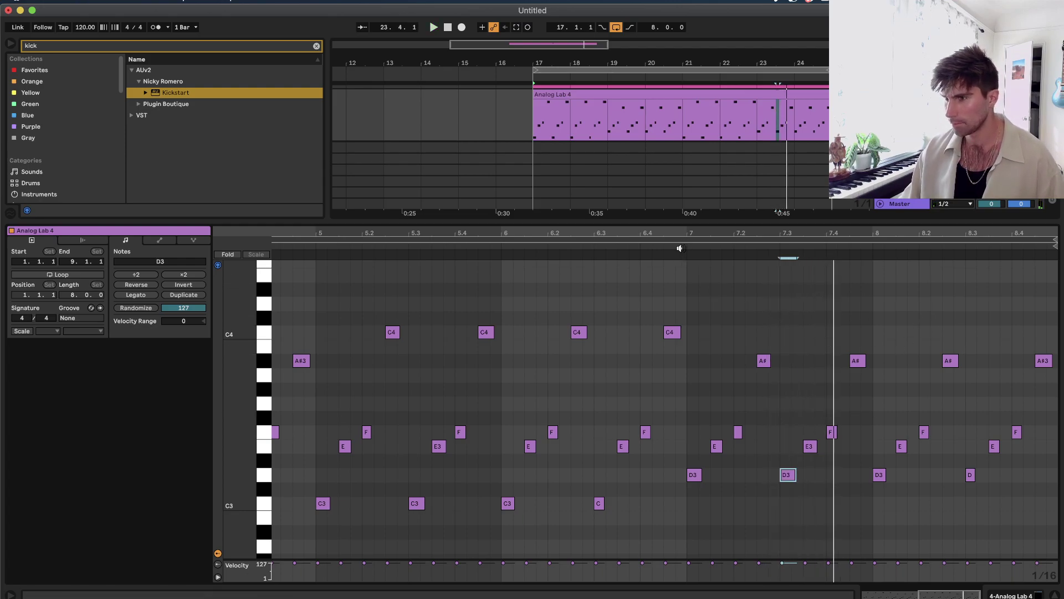
Play from the end of bar 6 and raise the A#3 note just before bar 8 to C4.
{"action": "left_click", "coordinate": [682, 254]}
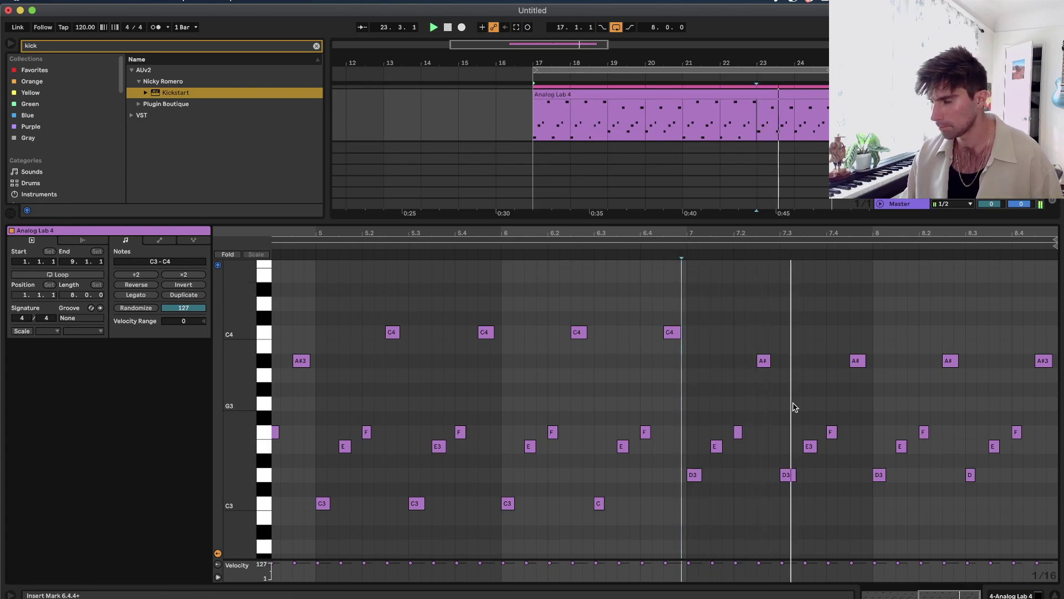
{"action": "key", "text": "space"}
{"action": "double_click", "coordinate": [858, 332]}
{"action": "left_click", "coordinate": [689, 255]}
{"action": "left_click", "coordinate": [757, 288]}
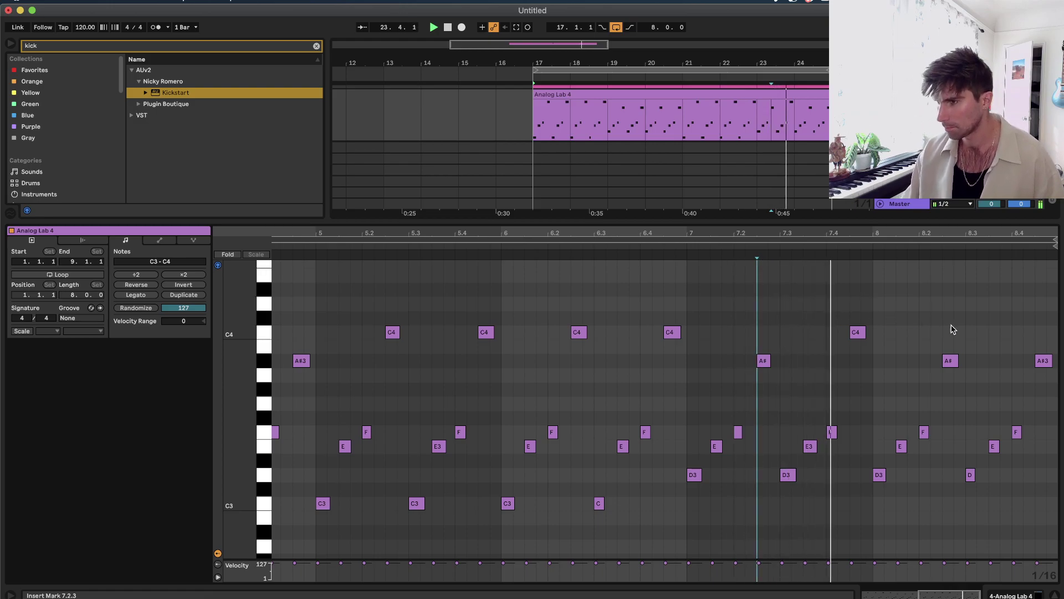
Raise the A#3 note at 8.2 to C4 and the D3 note at 8.3 to D4, and play from bar 7.
{"action": "left_click", "coordinate": [950, 360]}
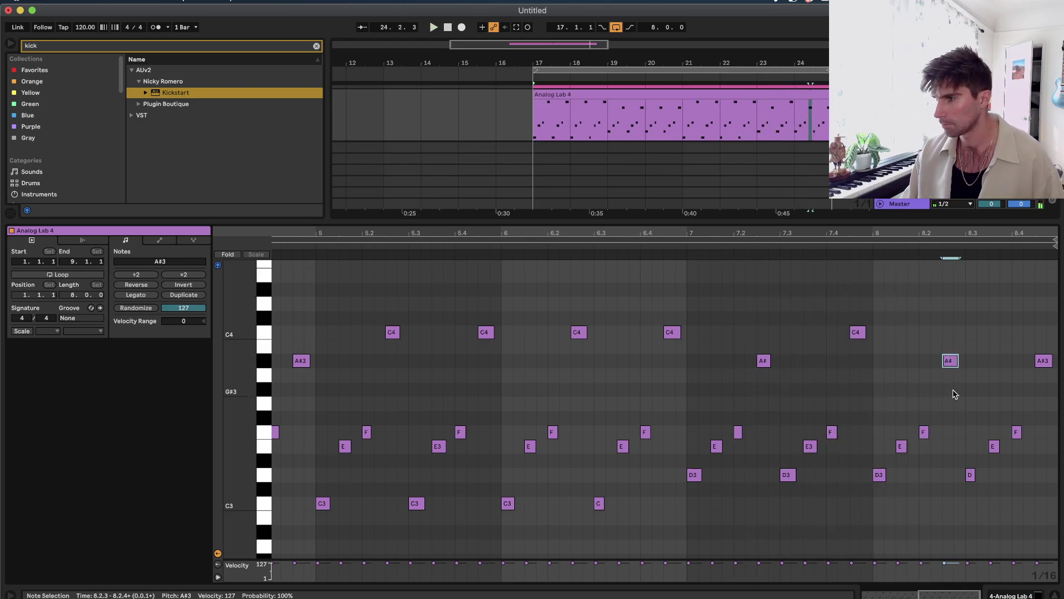
{"action": "left_click_drag", "start_coordinate": [949, 362], "coordinate": [950, 335]}
{"action": "left_click_drag", "start_coordinate": [969, 476], "coordinate": [969, 300]}
{"action": "left_click", "coordinate": [687, 255]}
{"action": "key", "text": "space"}
{"action": "left_click", "coordinate": [758, 305]}
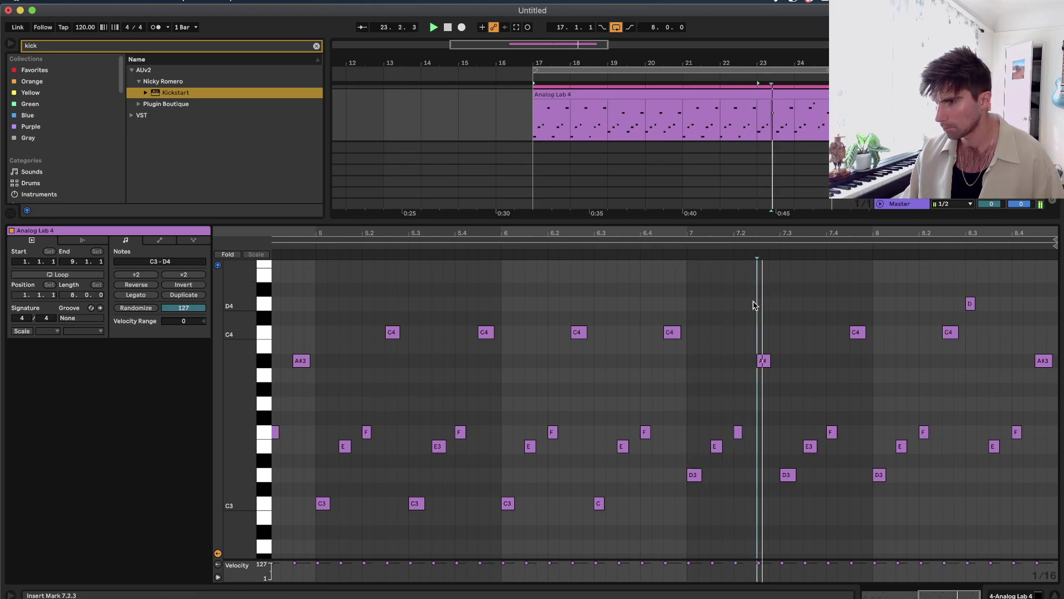
{"action": "left_click", "coordinate": [893, 369]}
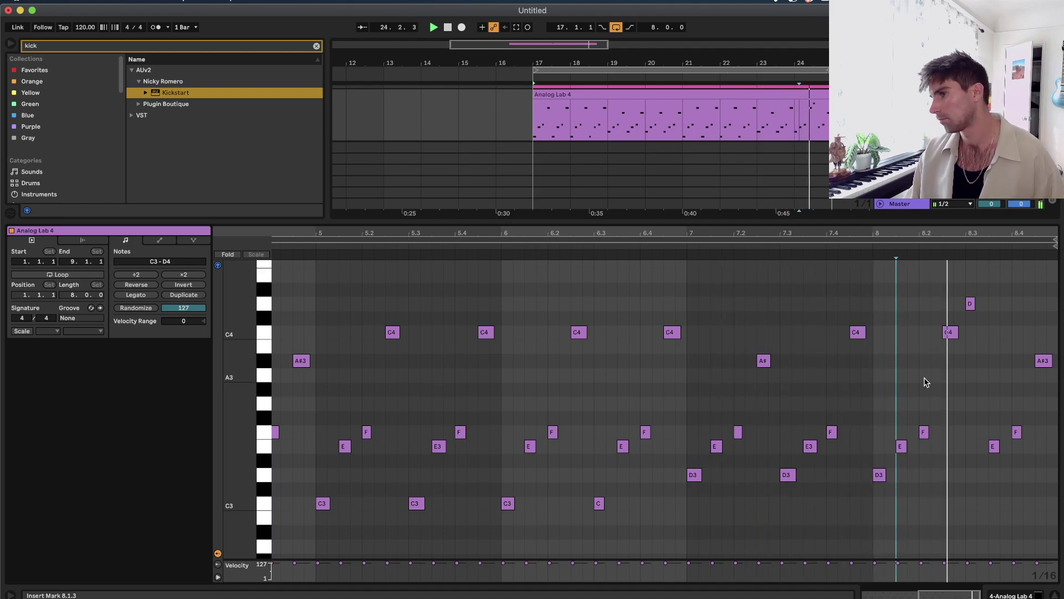
Return from the note editor to the Analog Lab track's devices and play its clip from bar 17.
{"action": "key", "text": "space"}
{"action": "left_click", "coordinate": [1044, 361]}
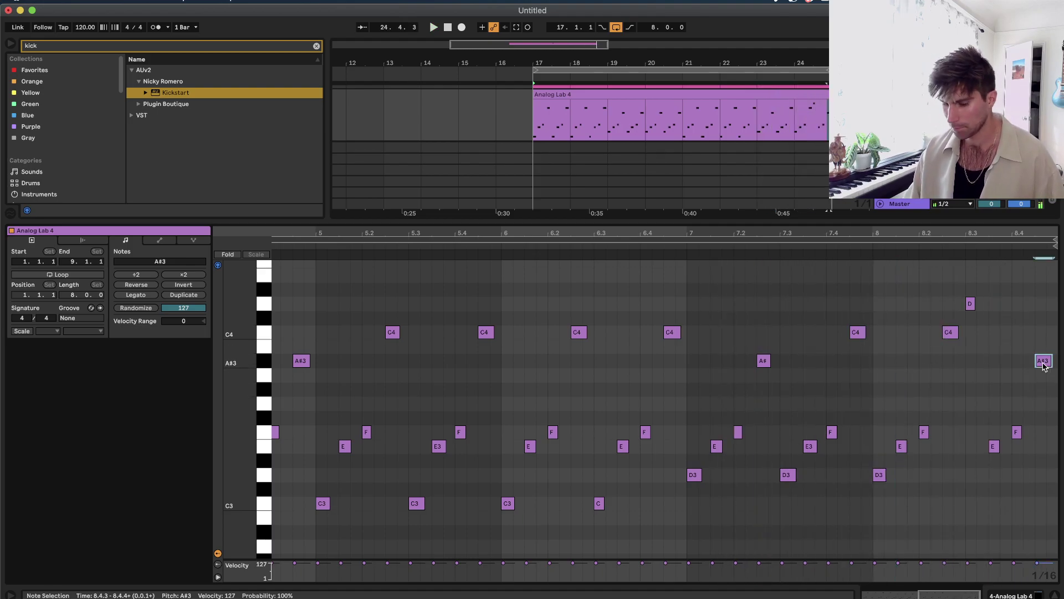
{"action": "key", "text": "shift+Tab"}
{"action": "scroll", "coordinate": [860, 231], "scroll_direction": "up", "scroll_amount": 3}
{"action": "left_click", "coordinate": [651, 234]}
{"action": "key", "text": "space"}
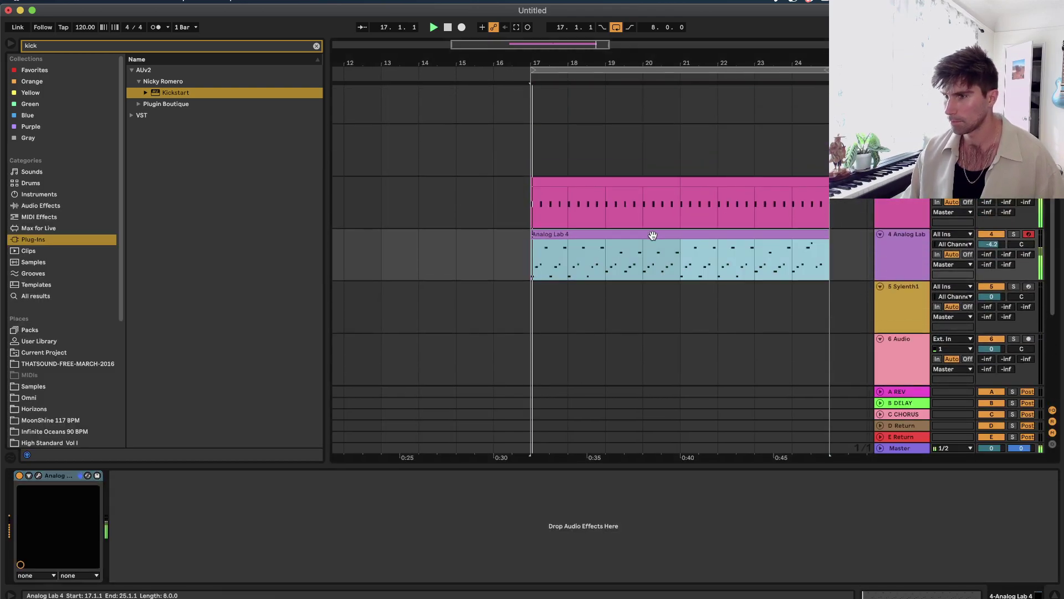
Find the FabFilter Pro-Q 3 plug-in by searching for "pro q" and add it to the Analog Lab track.
{"action": "left_click", "coordinate": [107, 45]}
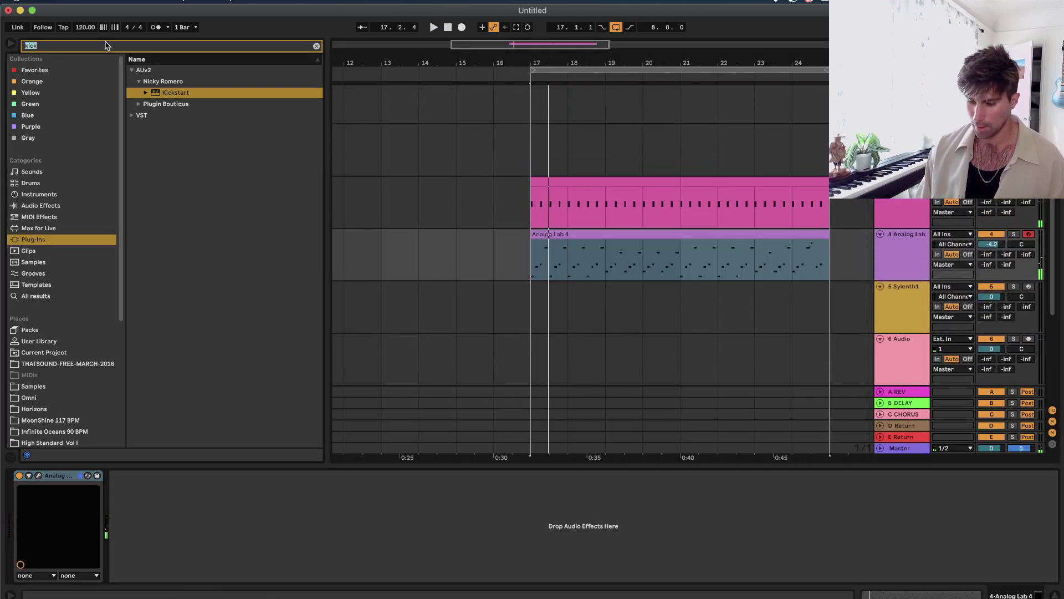
{"action": "type", "text": "pro q"}
{"action": "left_click", "coordinate": [193, 93]}
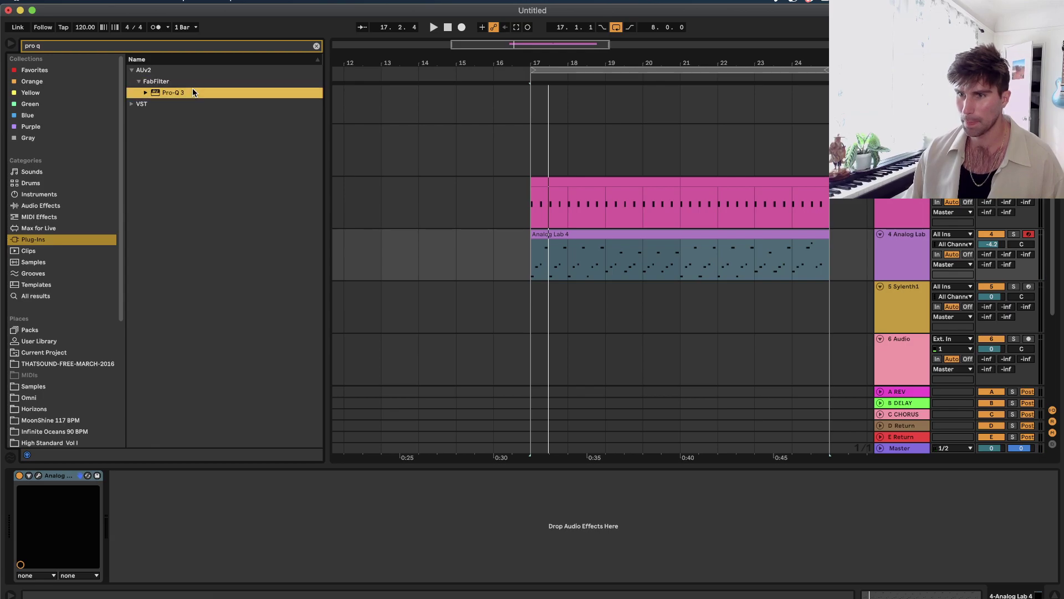
{"action": "double_click", "coordinate": [193, 93]}
Create a low-shelf cut in Pro-Q 3 at about 92 Hz with -30 dB gain and a Q of about 0.207 during playback.
{"action": "left_click_drag", "start_coordinate": [109, 198], "coordinate": [119, 231]}
{"action": "key", "text": "space"}
{"action": "left_click_drag", "start_coordinate": [194, 330], "coordinate": [192, 403]}
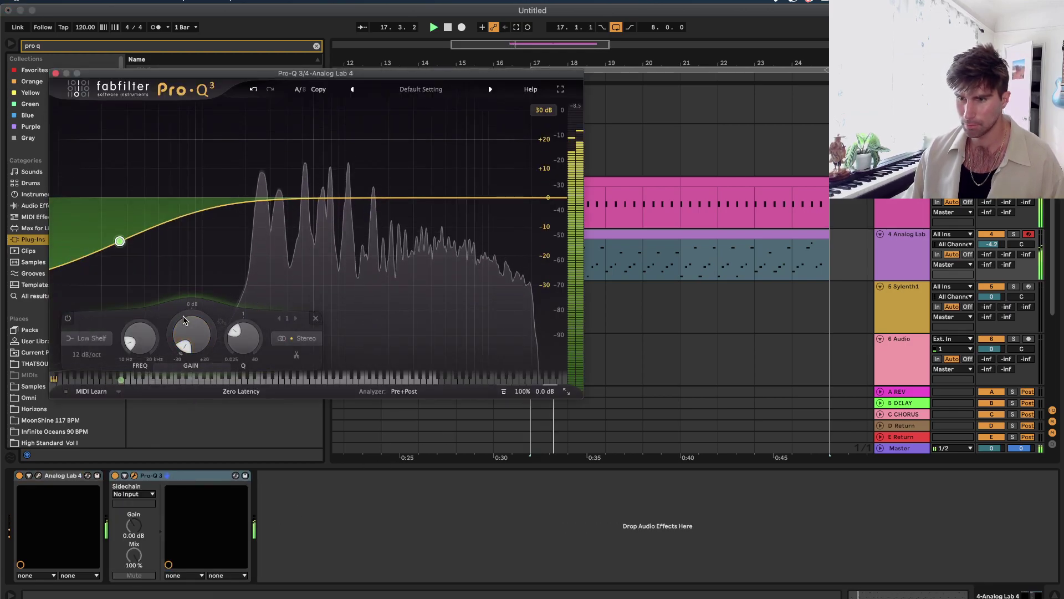
{"action": "mouse_move", "coordinate": [140, 338]}
{"action": "left_mouse_down"}
{"action": "mouse_move", "coordinate": [133, 348]}
{"action": "mouse_move", "coordinate": [138, 322]}
{"action": "left_mouse_up"}
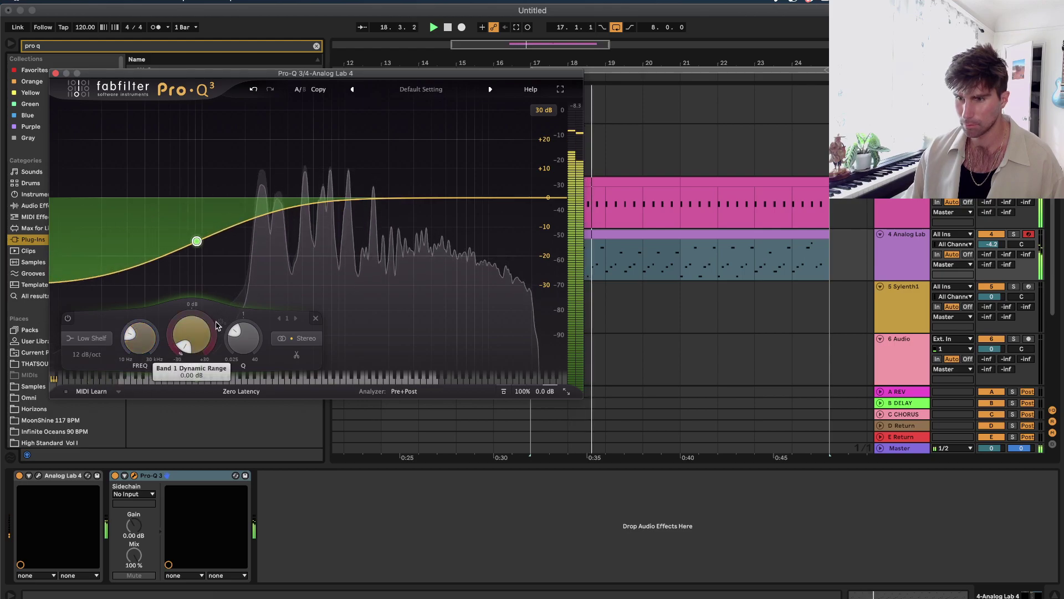
{"action": "mouse_move", "coordinate": [227, 327]}
{"action": "left_mouse_down"}
{"action": "mouse_move", "coordinate": [238, 305]}
{"action": "mouse_move", "coordinate": [233, 314]}
{"action": "left_mouse_up"}
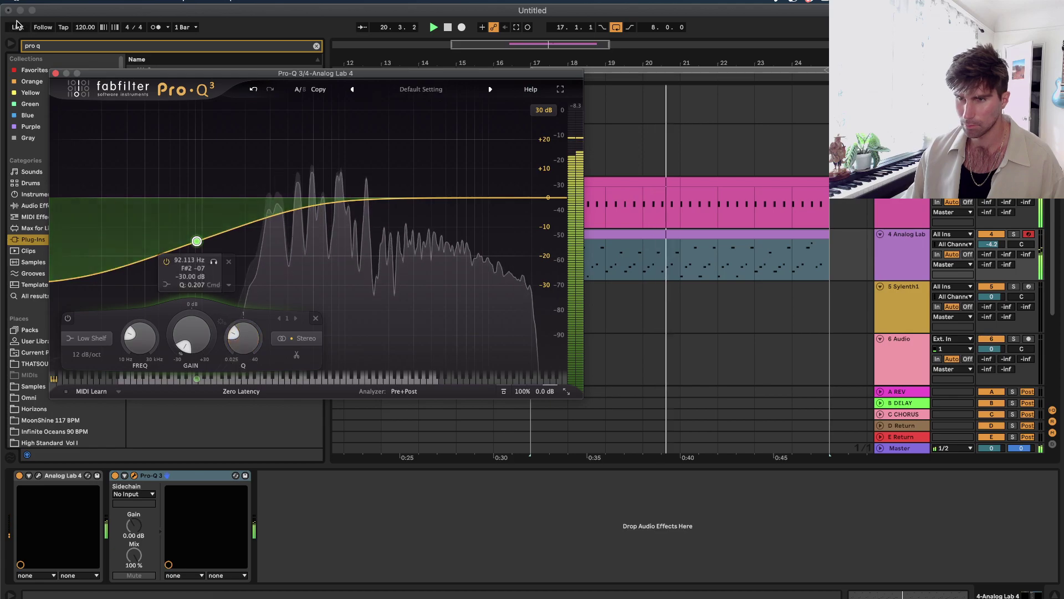
{"action": "left_click", "coordinate": [55, 73]}
Search the plug-ins for "h del" and add the stereo Waves H-Delay (s) after Pro-Q 3.
{"action": "left_click", "coordinate": [64, 46]}
{"action": "type", "text": "h"}
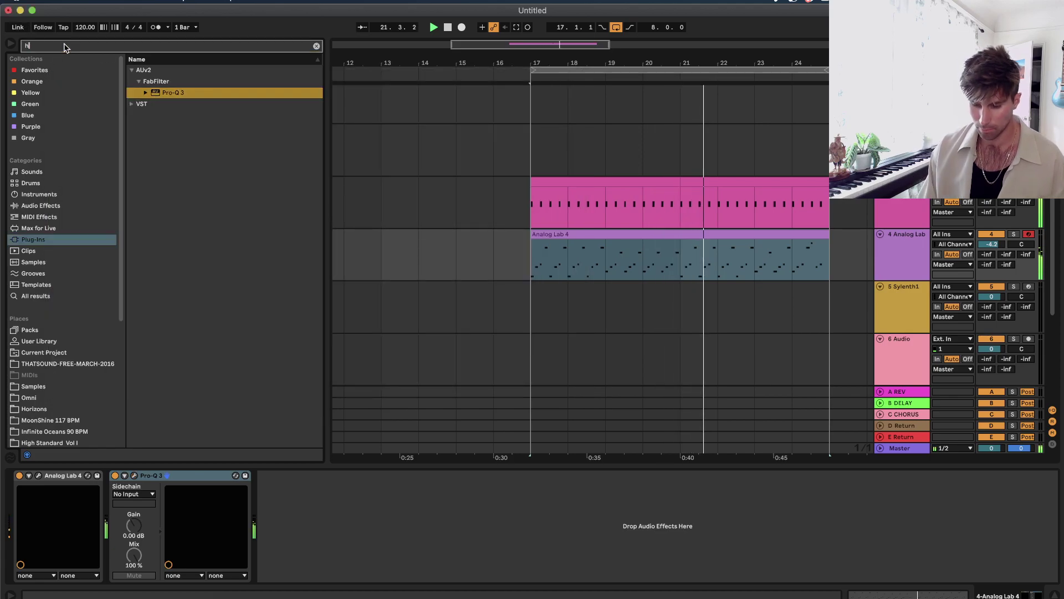
{"action": "type", "text": " del"}
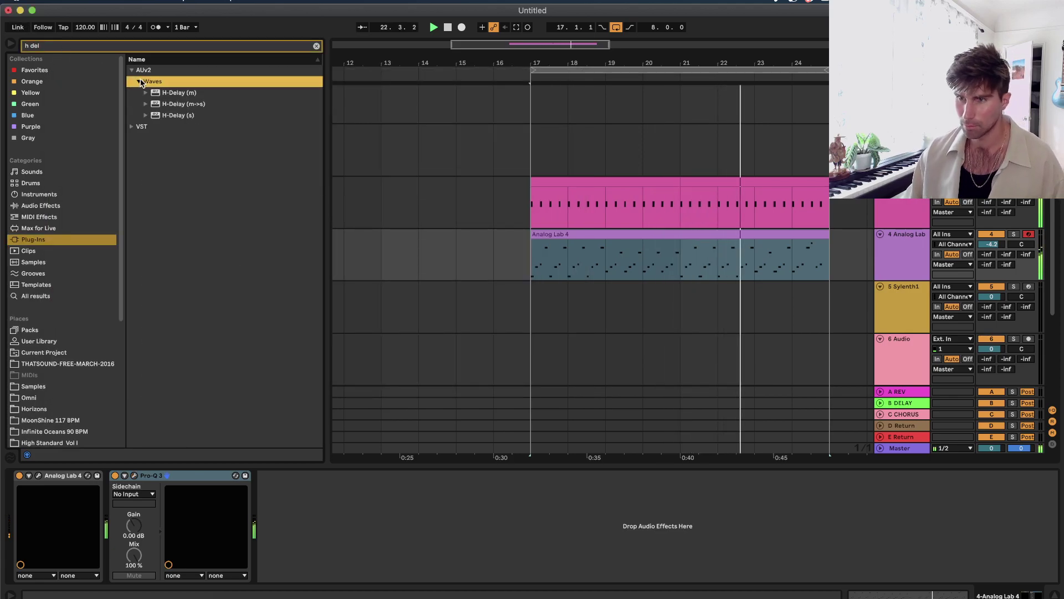
{"action": "left_click", "coordinate": [190, 115]}
Adjust H-Delay's dry/wet mix, feedback, high-pass and low-pass filters, and clear the plug-in search.
{"action": "left_click_drag", "start_coordinate": [467, 121], "coordinate": [467, 136]}
{"action": "left_click_drag", "start_coordinate": [360, 144], "coordinate": [361, 156]}
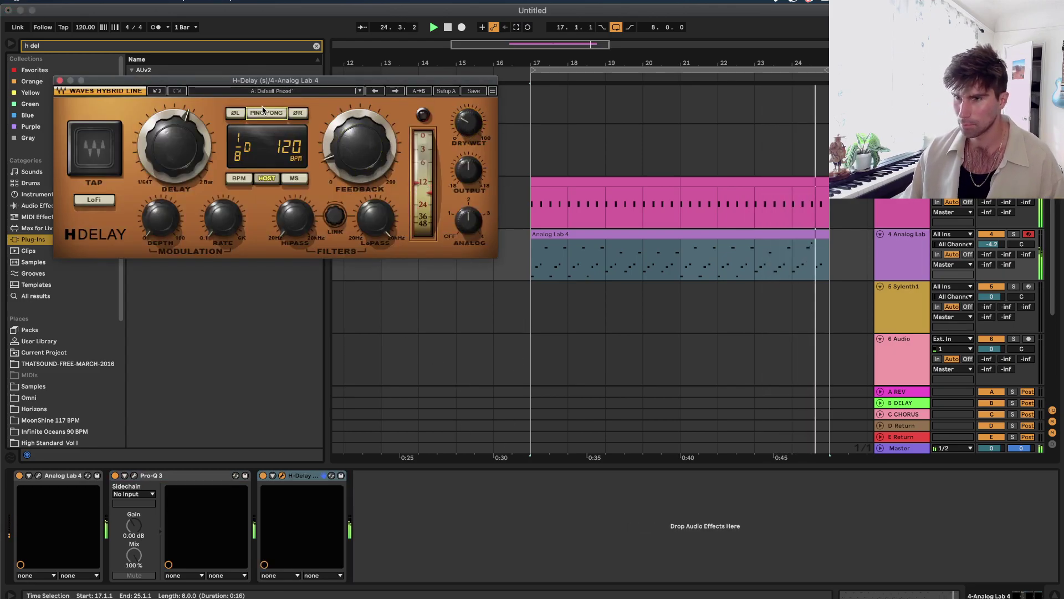
{"action": "left_click_drag", "start_coordinate": [294, 219], "coordinate": [294, 211]}
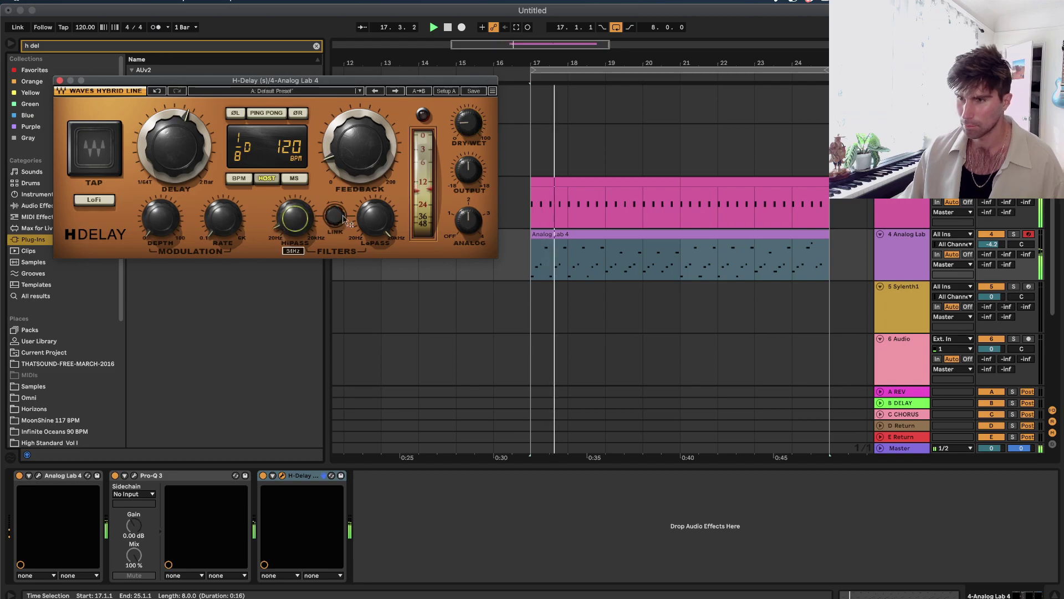
{"action": "left_click_drag", "start_coordinate": [375, 217], "coordinate": [375, 226]}
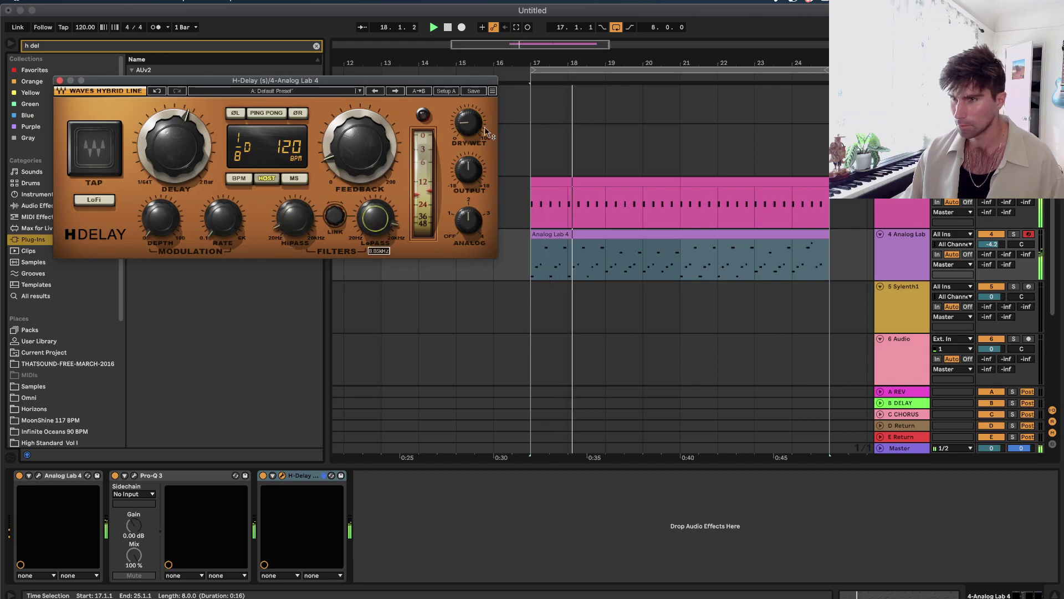
{"action": "left_click", "coordinate": [59, 80]}
{"action": "key", "text": "super+a"}
{"action": "key", "text": "BackSpace"}
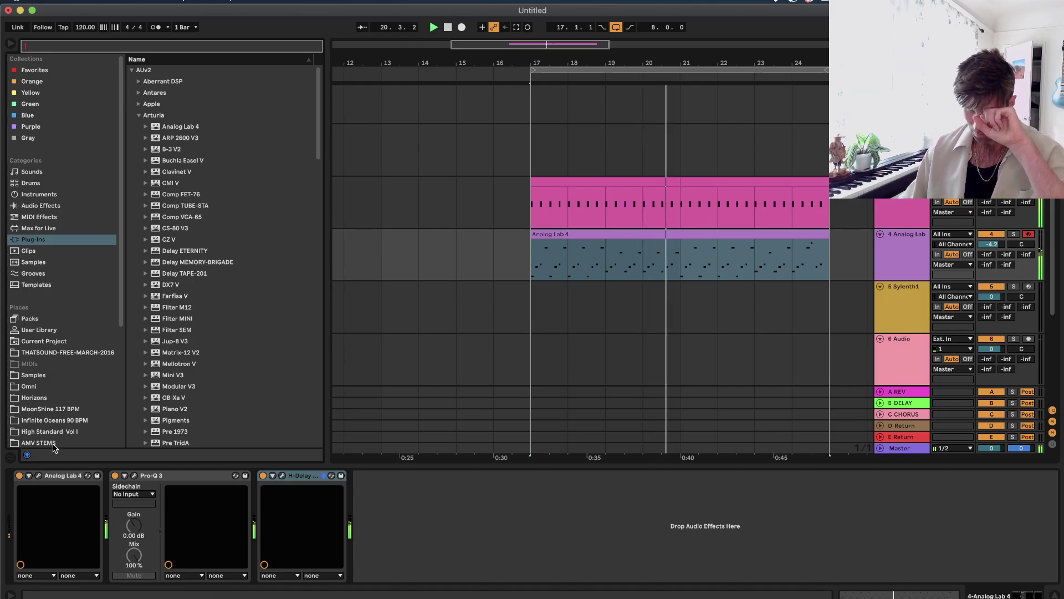
Set the 2001 preset's resonance to 0.588 and Env 1 Attack to 0.692 in Analog Lab, adjusting the oscillator 1 volume as well.
{"action": "left_click", "coordinate": [39, 476]}
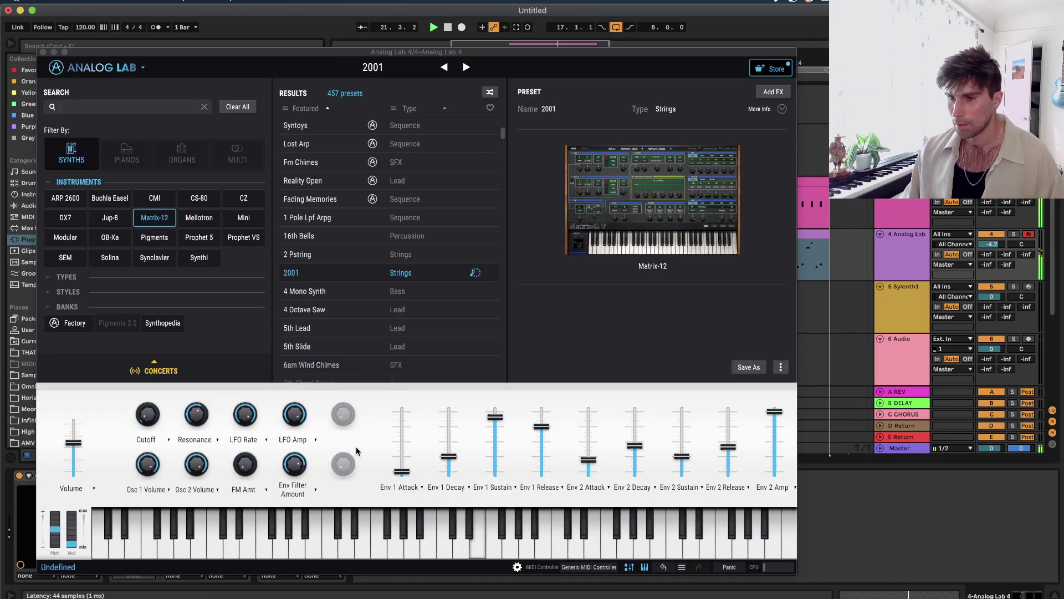
{"action": "left_click_drag", "start_coordinate": [195, 424], "coordinate": [195, 443]}
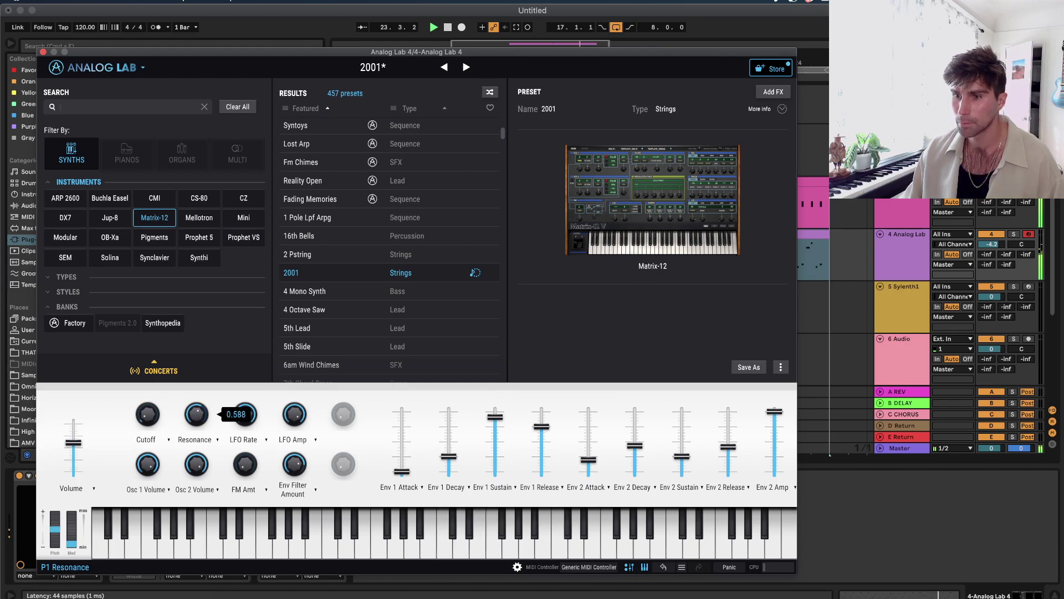
{"action": "left_click_drag", "start_coordinate": [149, 466], "coordinate": [149, 513]}
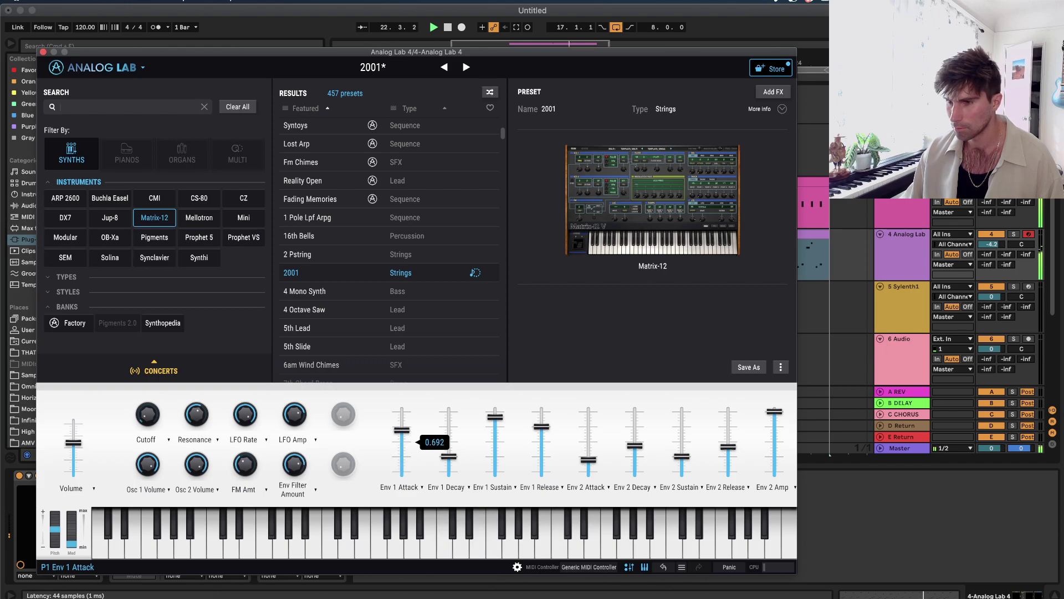
{"action": "left_click", "coordinate": [43, 52]}
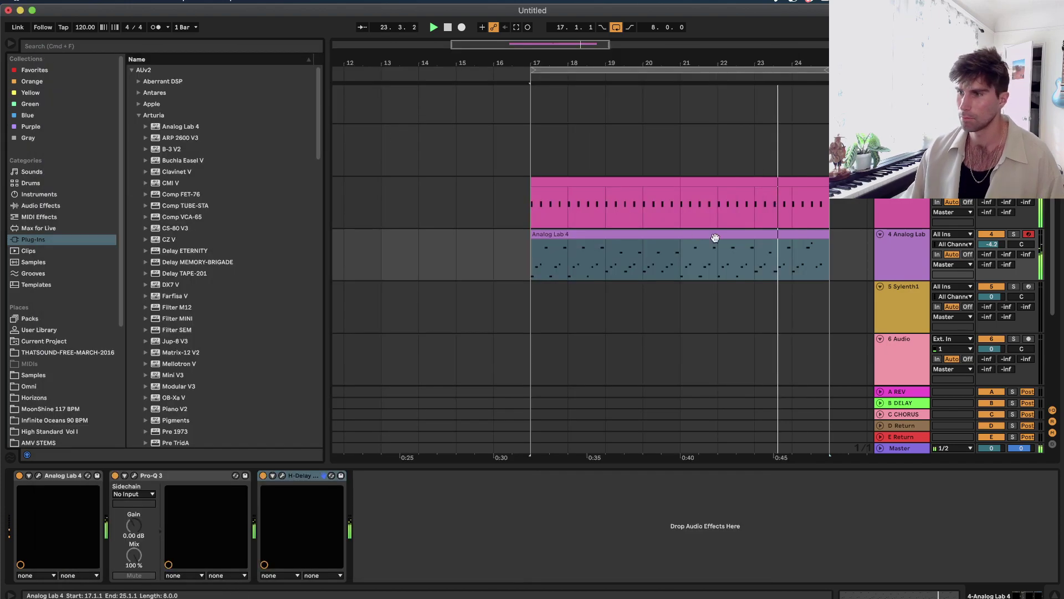
Duplicate the Analog Lab track with its clip and devices, and solo the copy.
{"action": "left_click", "coordinate": [902, 261]}
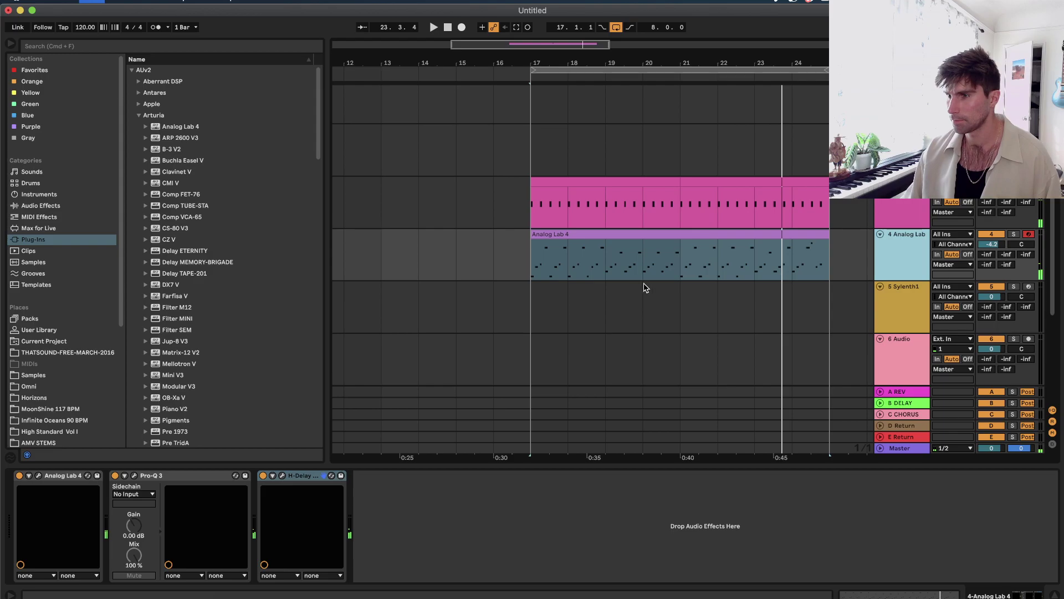
{"action": "key", "text": "super+d"}
{"action": "scroll", "coordinate": [1013, 287], "scroll_direction": "right", "scroll_amount": 5}
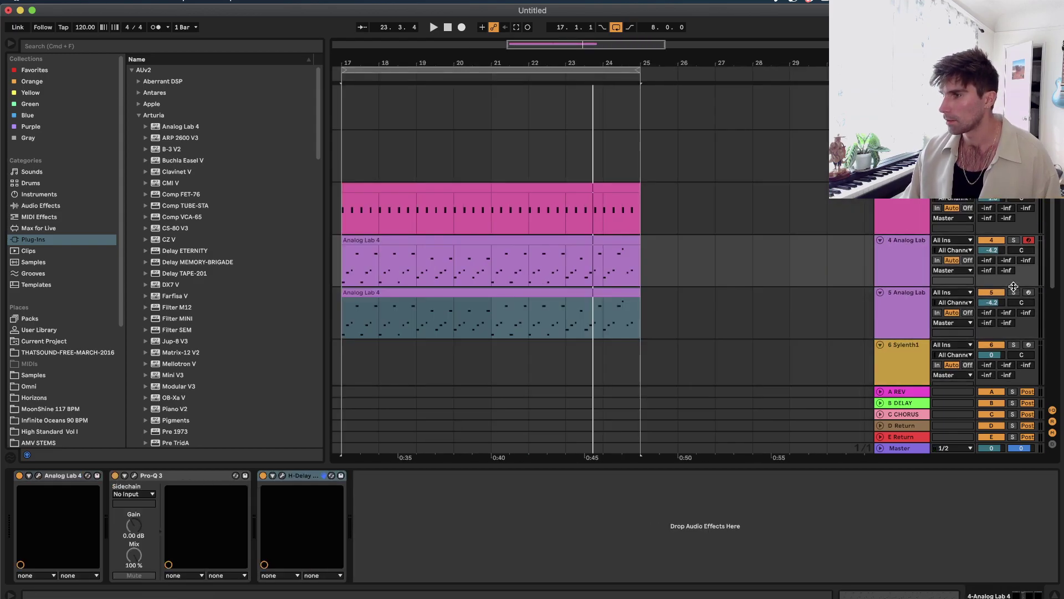
{"action": "left_click", "coordinate": [1014, 293]}
Play the duplicated Analog Lab clip from bar 17 and show the instrument window of the copy.
{"action": "scroll", "coordinate": [505, 327], "scroll_direction": "left", "scroll_amount": 3}
{"action": "left_click", "coordinate": [505, 328]}
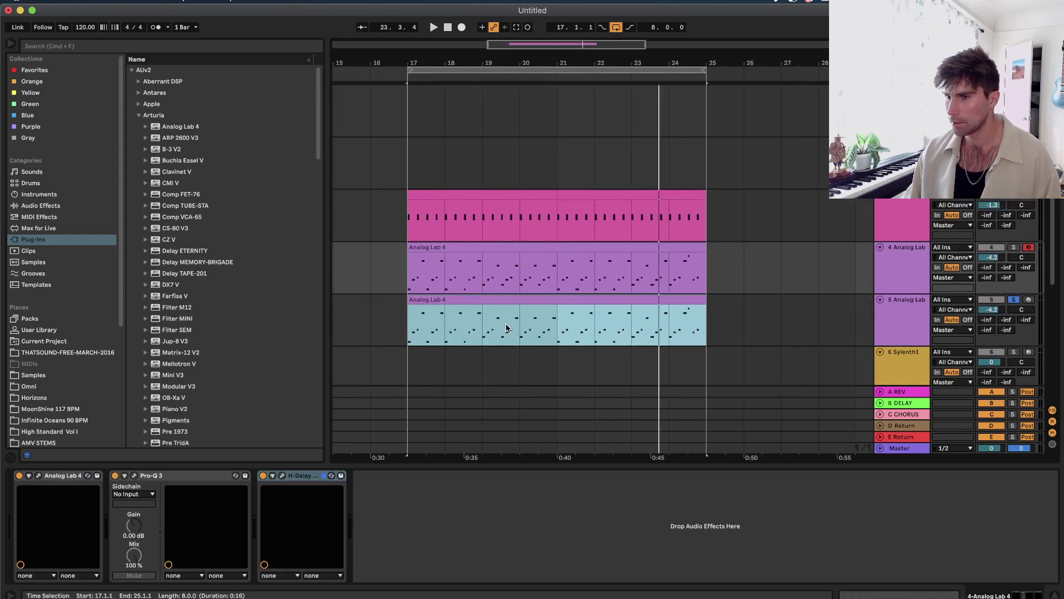
{"action": "left_click", "coordinate": [497, 295]}
{"action": "key", "text": "space"}
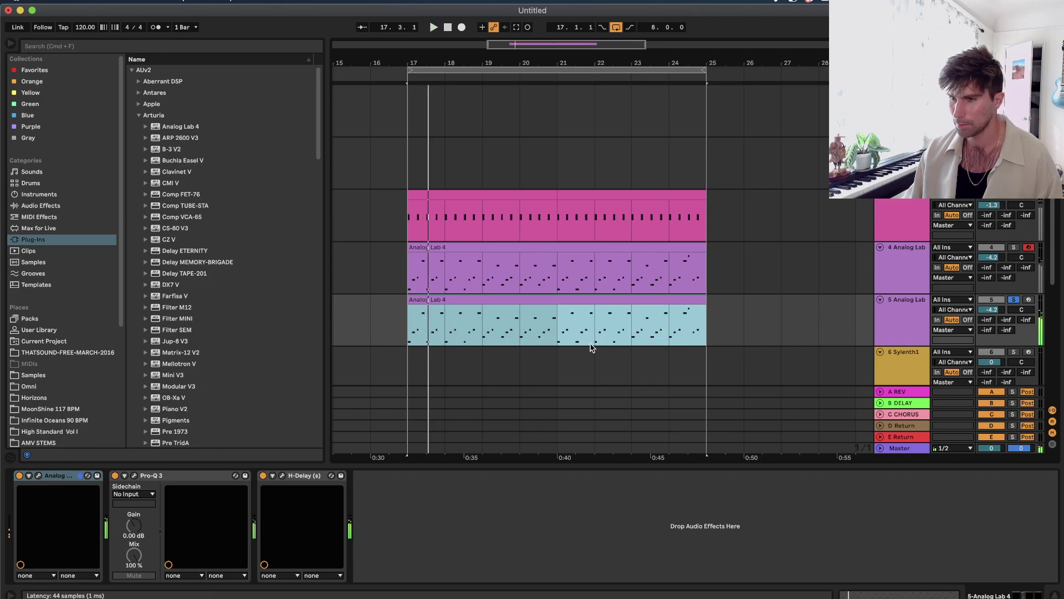
{"action": "key", "text": "super+alt+p"}
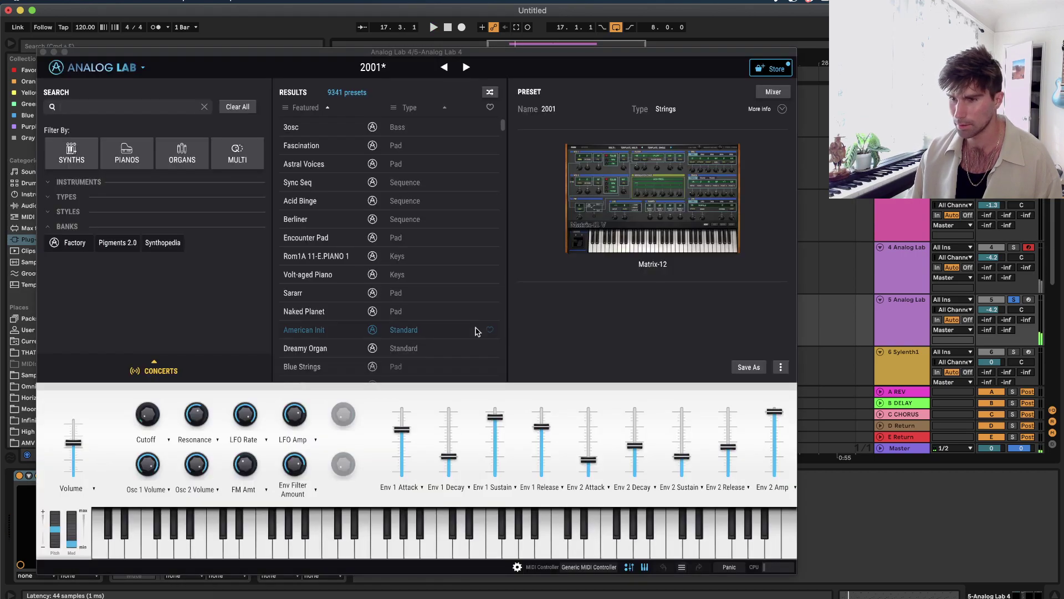
Step the copy's Analog Lab presets to Astral Voices and filter the preset list to Synths.
{"action": "left_click", "coordinate": [465, 66]}
{"action": "left_click", "coordinate": [465, 67]}
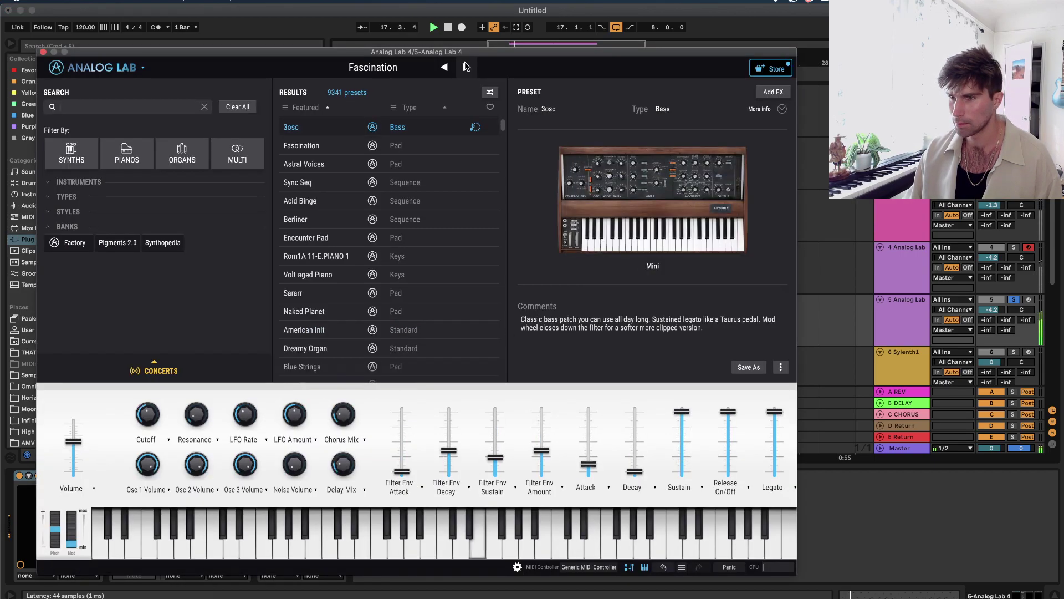
{"action": "left_click", "coordinate": [466, 67]}
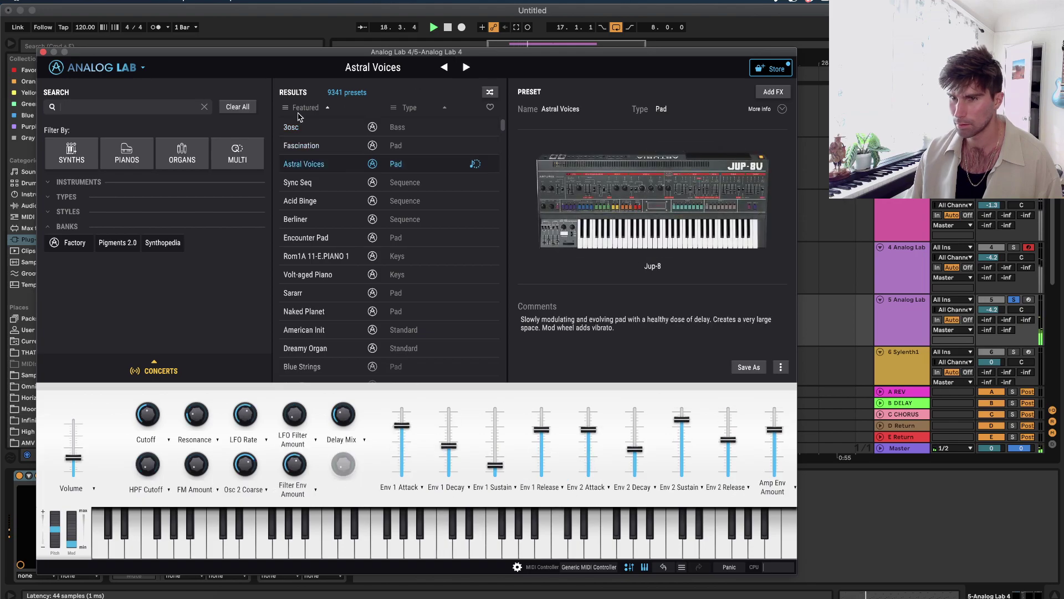
{"action": "left_click", "coordinate": [78, 160]}
{"action": "left_click", "coordinate": [43, 52]}
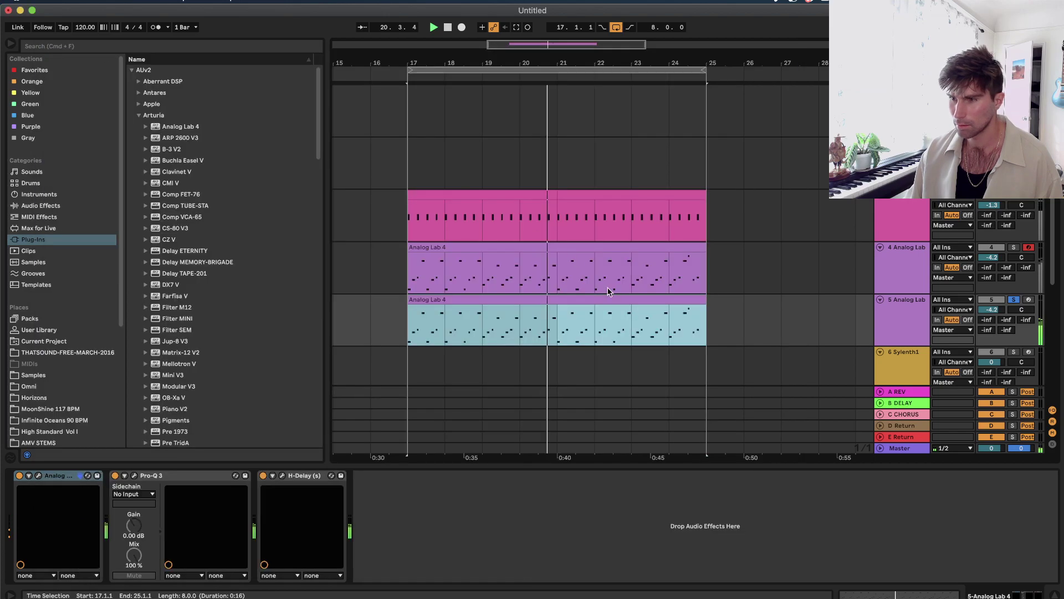
Set the duplicate track's volume to -10.3 dB and transpose all notes in its clip up one octave.
{"action": "left_click_drag", "start_coordinate": [992, 309], "coordinate": [991, 327]}
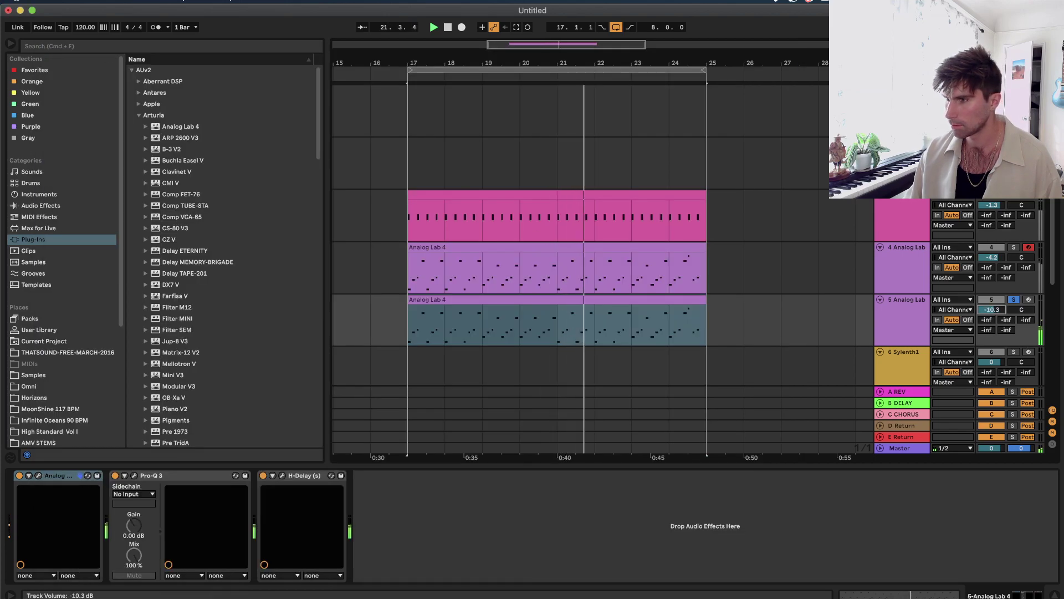
{"action": "double_click", "coordinate": [674, 303]}
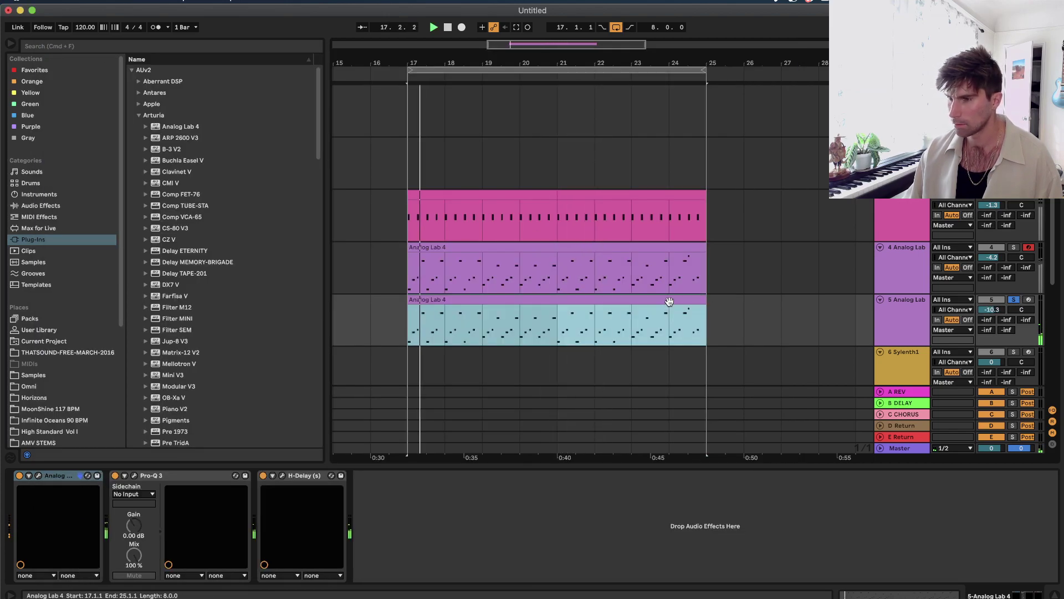
{"action": "key", "text": "super+a"}
{"action": "key", "text": "shift+Up"}
{"action": "key", "text": "space"}
{"action": "key", "text": "space"}
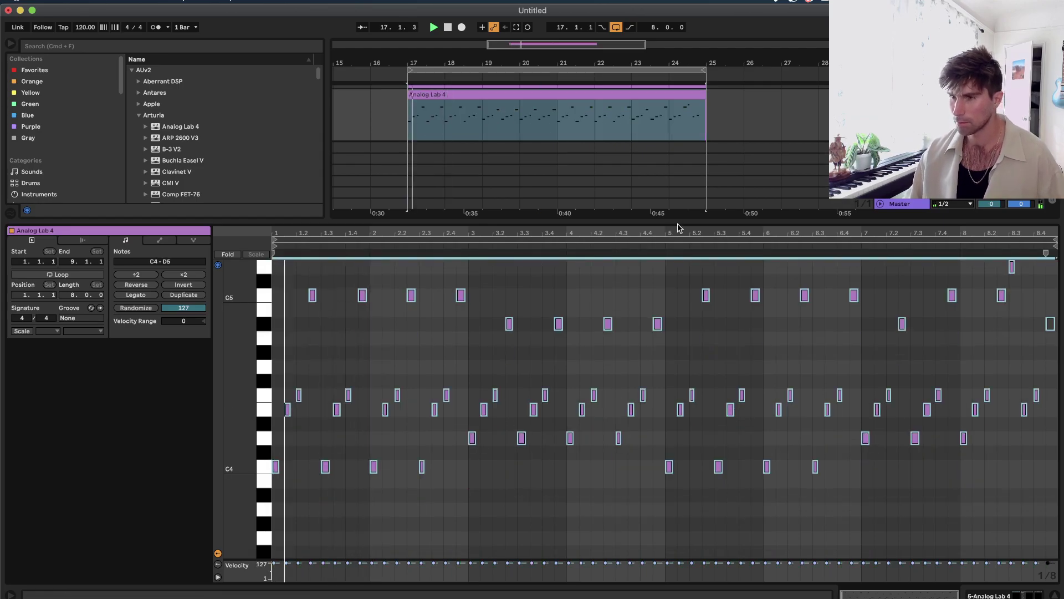
Set the duplicate track's volume to -8.4 dB and play it off solo with its clip looped over bars 17–25.
{"action": "key", "text": "shift+Tab"}
{"action": "scroll", "coordinate": [602, 259], "scroll_direction": "up", "scroll_amount": 2}
{"action": "left_click", "coordinate": [1014, 169]}
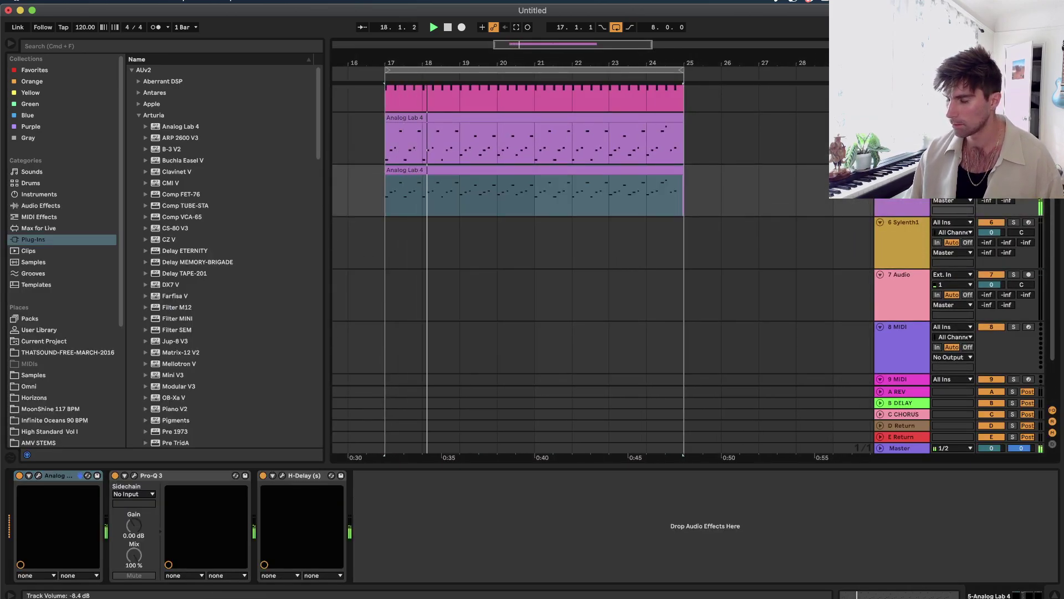
{"action": "scroll", "coordinate": [743, 222], "scroll_direction": "up", "scroll_amount": 3}
{"action": "scroll", "coordinate": [710, 228], "scroll_direction": "left", "scroll_amount": 1}
{"action": "left_click", "coordinate": [631, 254]}
{"action": "key", "text": "super+l"}
{"action": "key", "text": "super+l"}
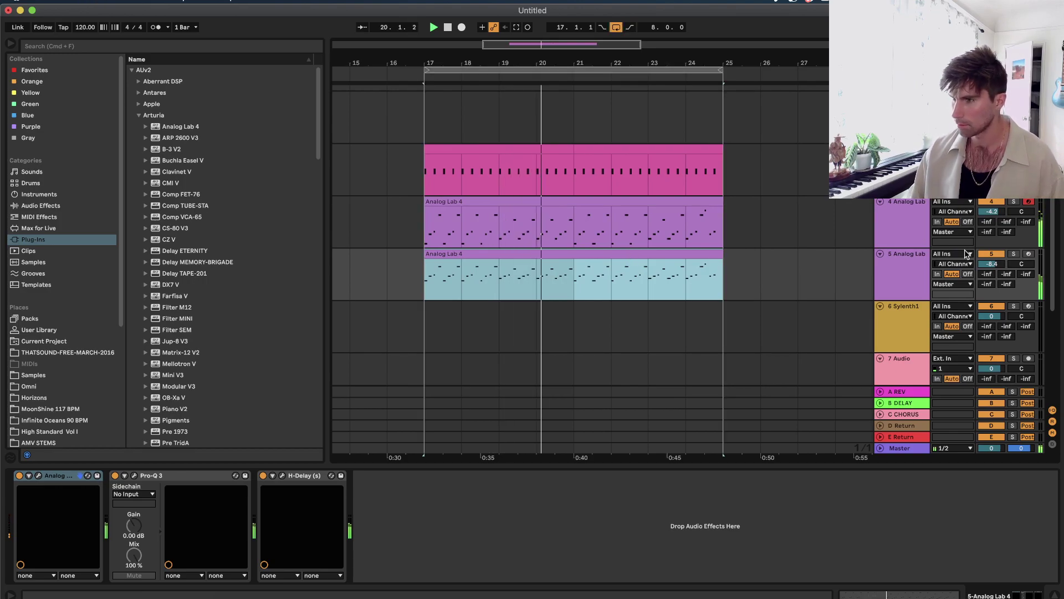
Solo the duplicate track and audition Sync Seq, Acid Binge and following synth presets, loading Encounter Pad.
{"action": "left_click", "coordinate": [1014, 254]}
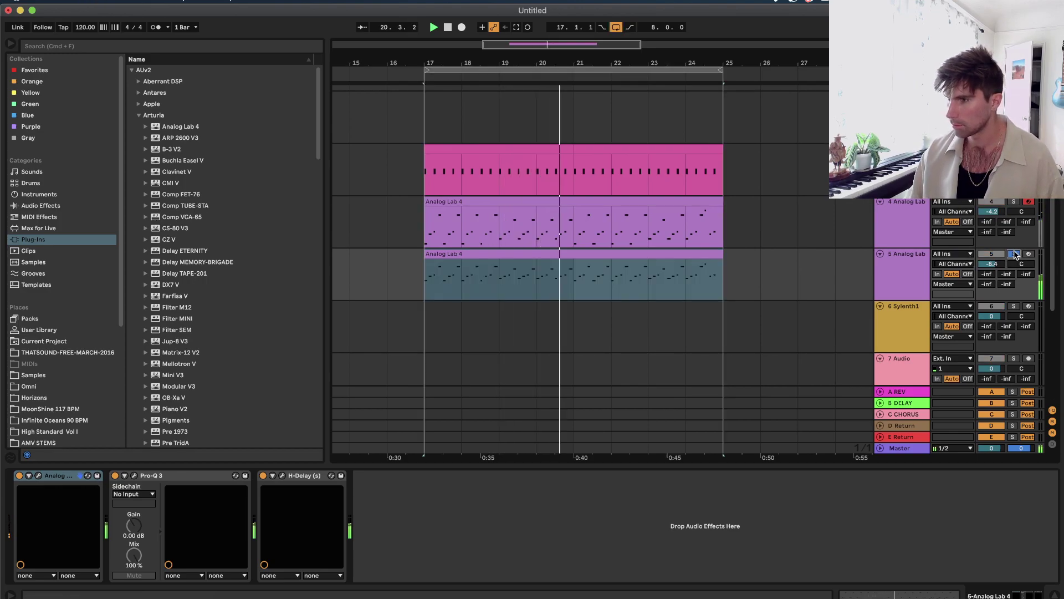
{"action": "left_click", "coordinate": [39, 475]}
{"action": "left_click", "coordinate": [466, 67]}
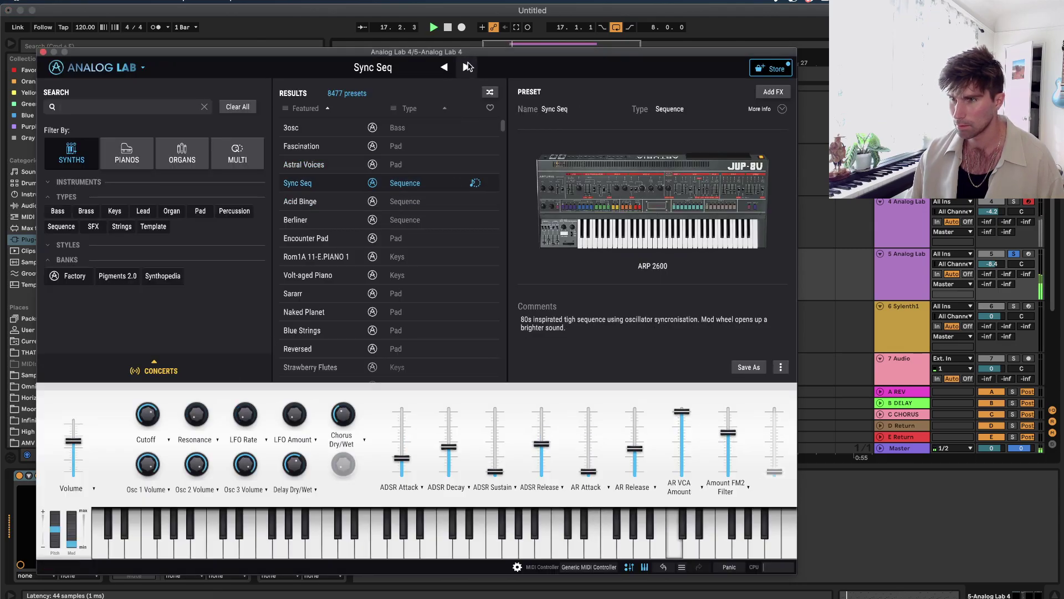
{"action": "left_click", "coordinate": [466, 67]}
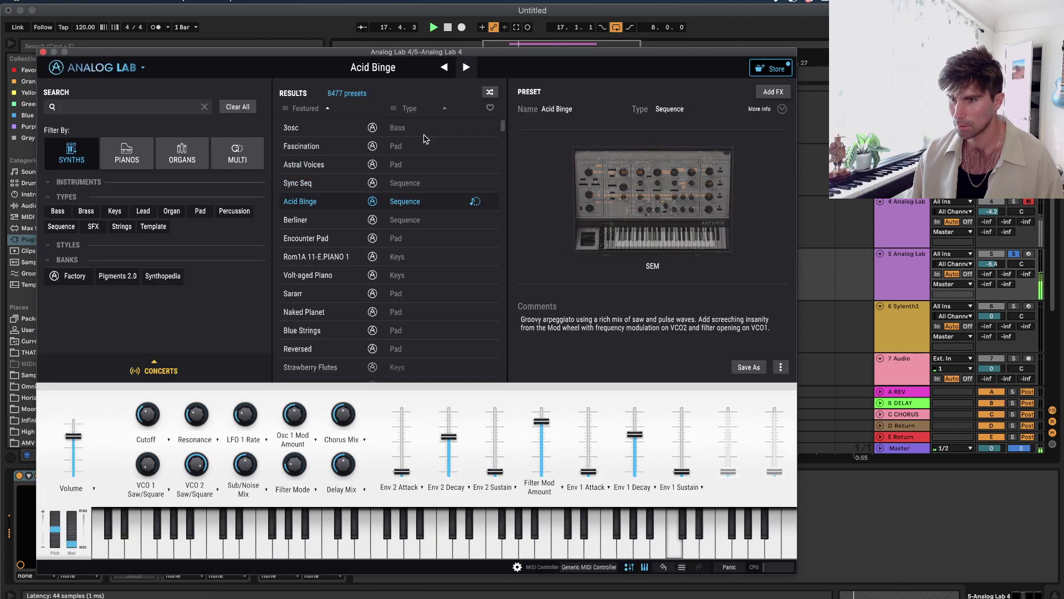
{"action": "left_click", "coordinate": [333, 220]}
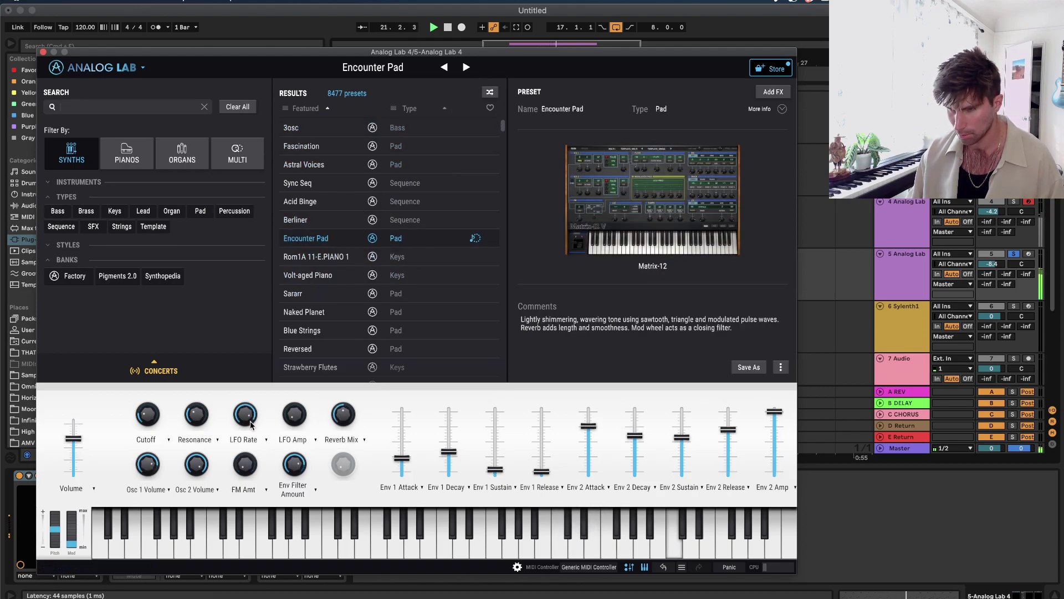
Lower the oscillator 1 and 2 volumes and the LFO rate of the Encounter Pad preset.
{"action": "left_click_drag", "start_coordinate": [198, 463], "coordinate": [199, 487]}
{"action": "left_click_drag", "start_coordinate": [143, 464], "coordinate": [143, 486]}
{"action": "left_click_drag", "start_coordinate": [243, 415], "coordinate": [243, 448]}
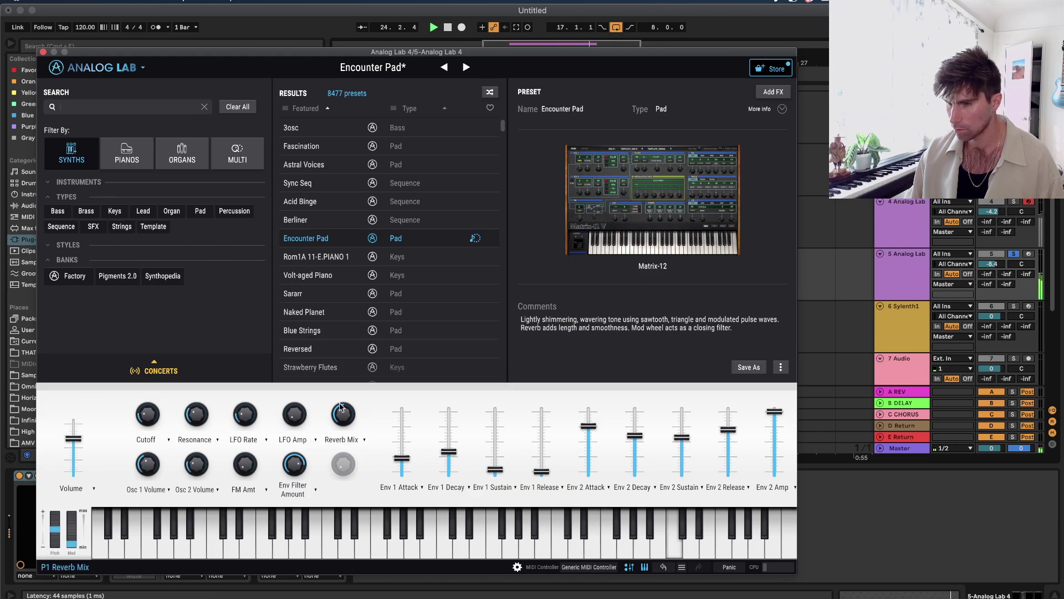
Take the duplicate Analog Lab track off solo and duplicate the kick and both synth clips from bars 17–25 to bars 25–33.
{"action": "left_click", "coordinate": [43, 53]}
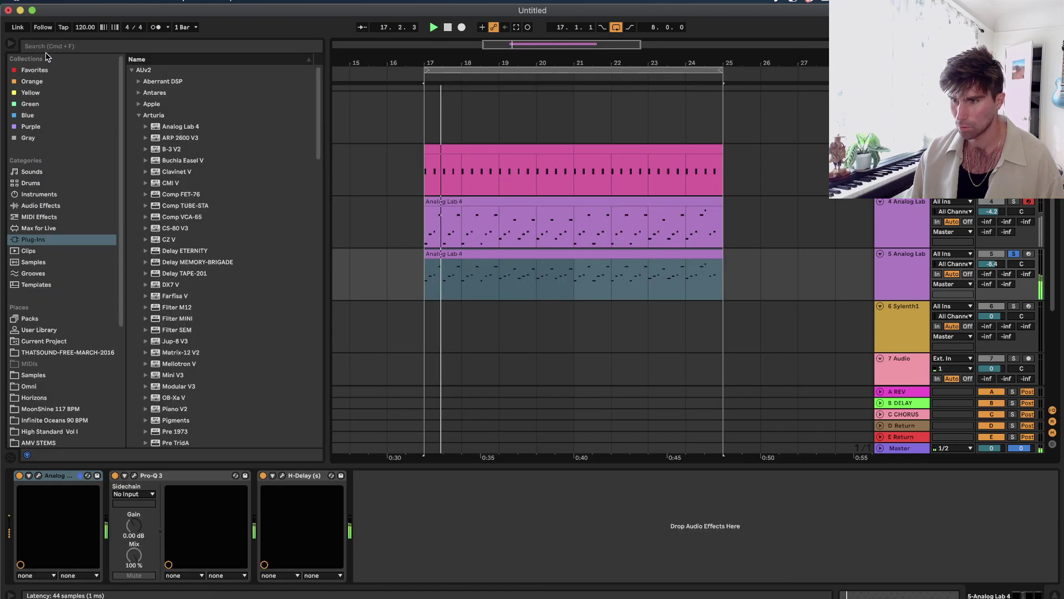
{"action": "left_click", "coordinate": [1014, 255]}
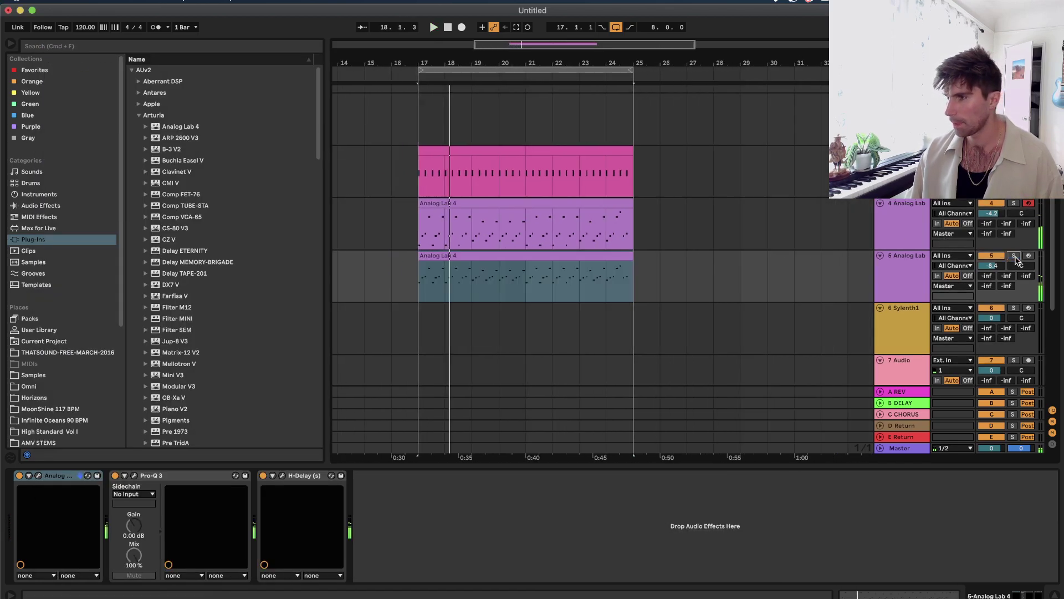
{"action": "left_click_drag", "start_coordinate": [634, 187], "coordinate": [419, 260]}
{"action": "key", "text": "super+d"}
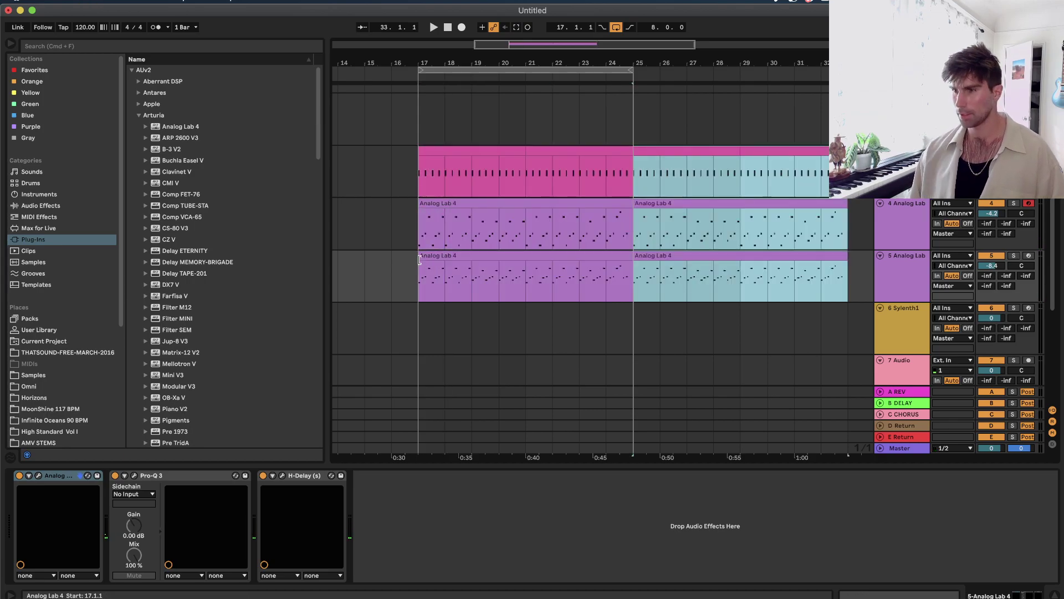
Extend the loop to cover bars 17–33 and insert an audio track directly below the Big Kick track.
{"action": "key", "text": "minus"}
{"action": "left_click", "coordinate": [526, 72]}
{"action": "left_click_drag", "start_coordinate": [527, 72], "coordinate": [639, 73]}
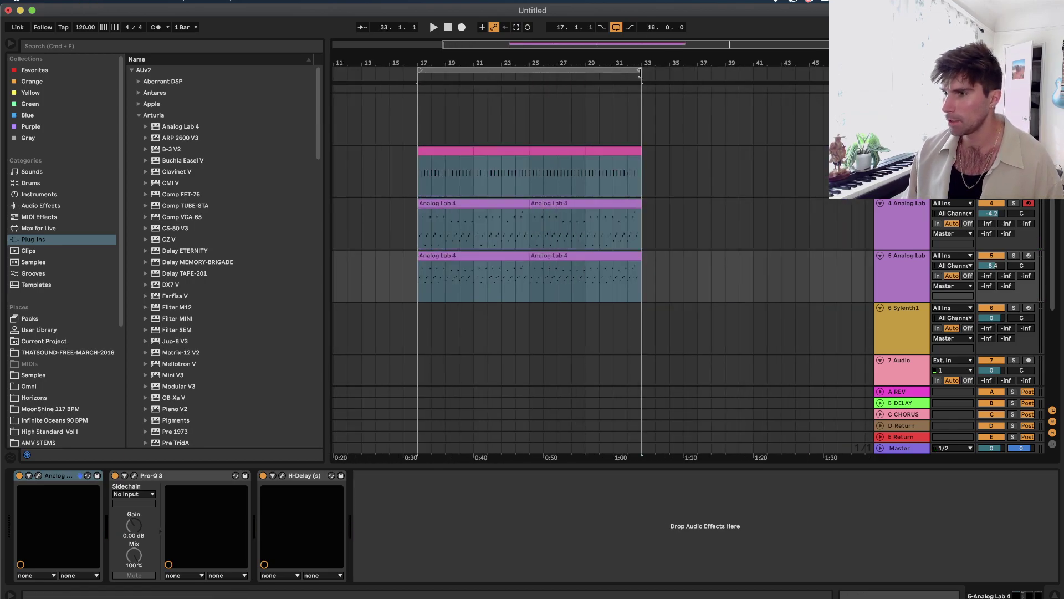
{"action": "right_click", "coordinate": [898, 194]}
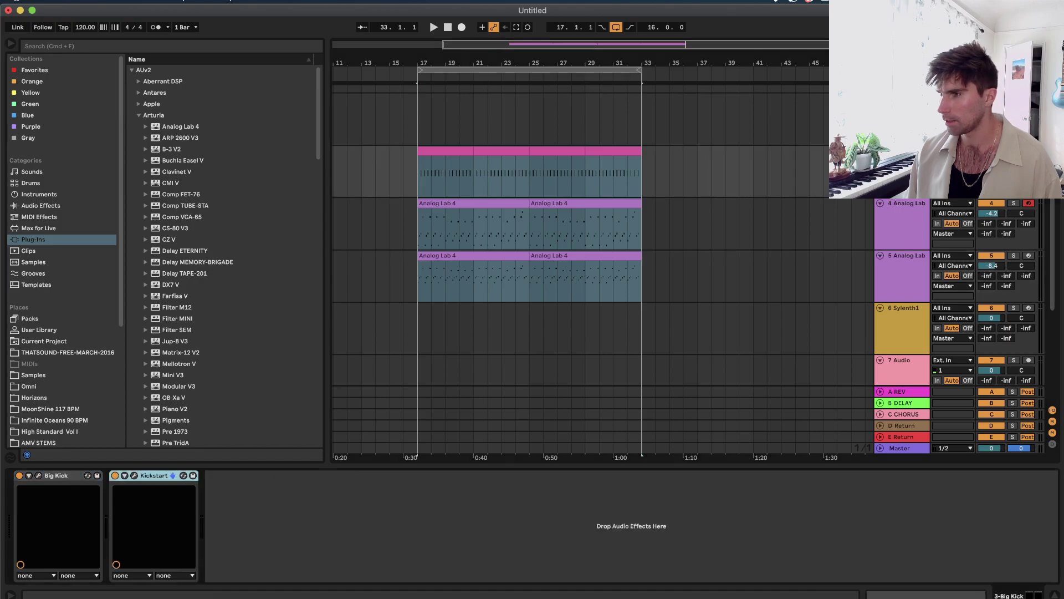
{"action": "left_click", "coordinate": [923, 275]}
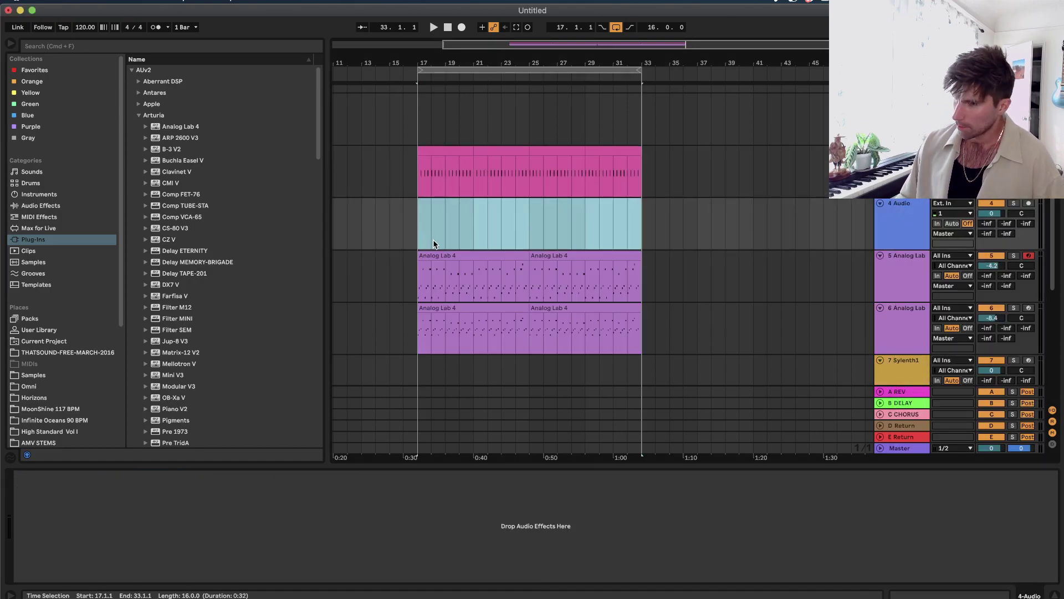
Find the Utility audio effect and add it to the second Analog Lab track, after H-Delay.
{"action": "scroll", "coordinate": [510, 311], "scroll_direction": "down", "scroll_amount": 2}
{"action": "left_click", "coordinate": [905, 286]}
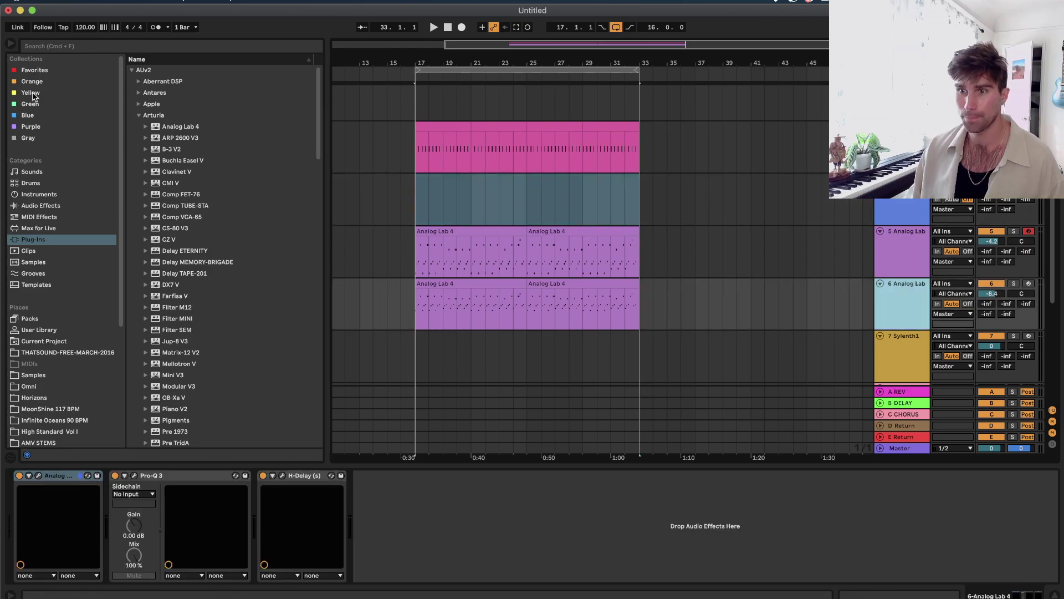
{"action": "left_click", "coordinate": [42, 206]}
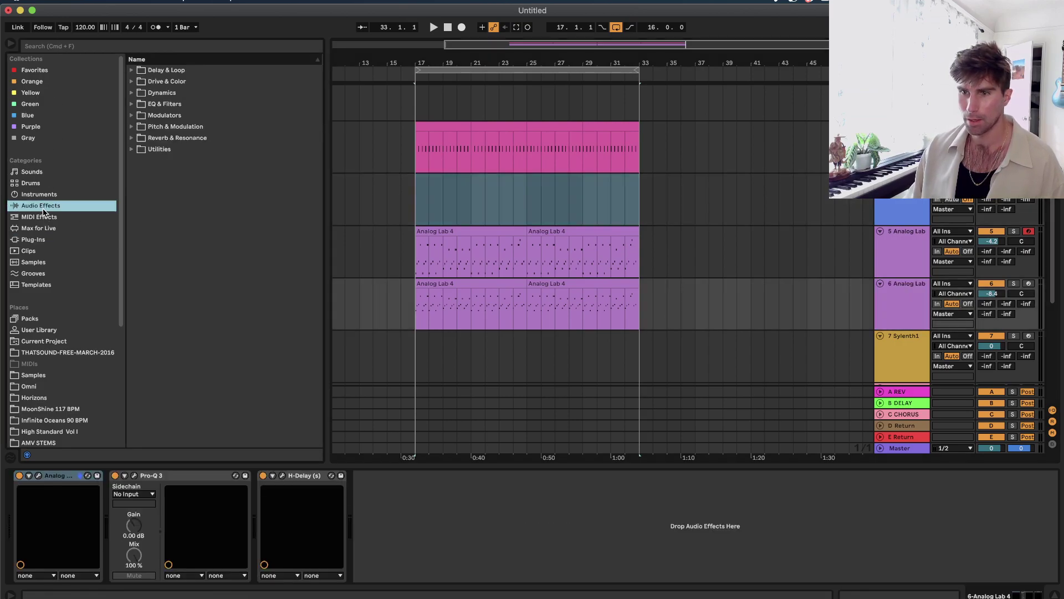
{"action": "left_click", "coordinate": [78, 49]}
{"action": "type", "text": "ut"}
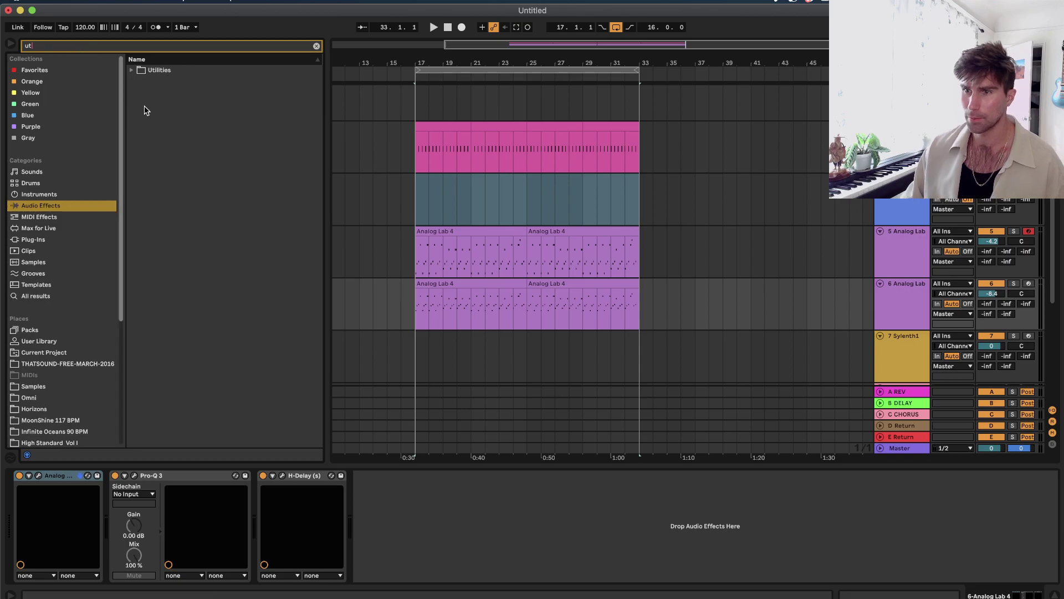
{"action": "left_click", "coordinate": [132, 71]}
{"action": "left_click", "coordinate": [180, 138]}
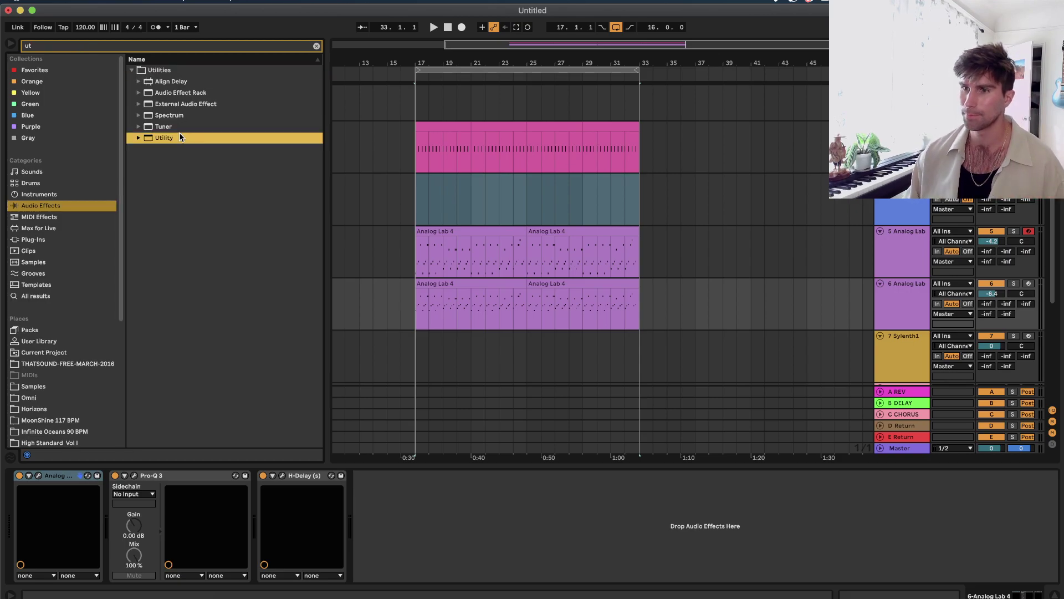
{"action": "key", "text": "Return"}
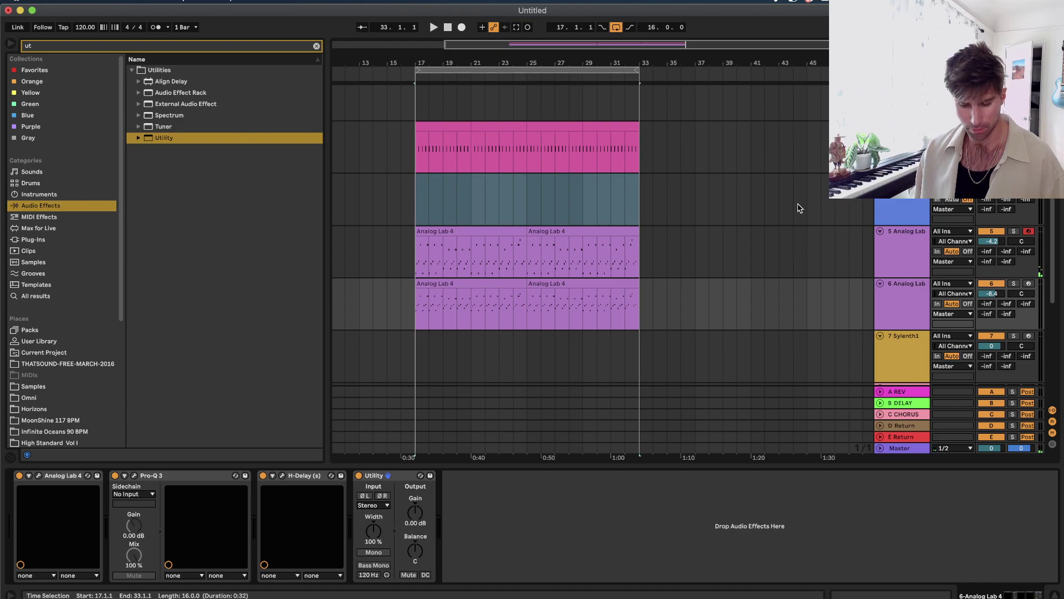
Automate the Utility gain on the second Analog Lab track to ramp from -24.1 dB at bar 17 to 0 dB at bar 33, and play it back.
{"action": "key", "text": "a"}
{"action": "left_click", "coordinate": [639, 309]}
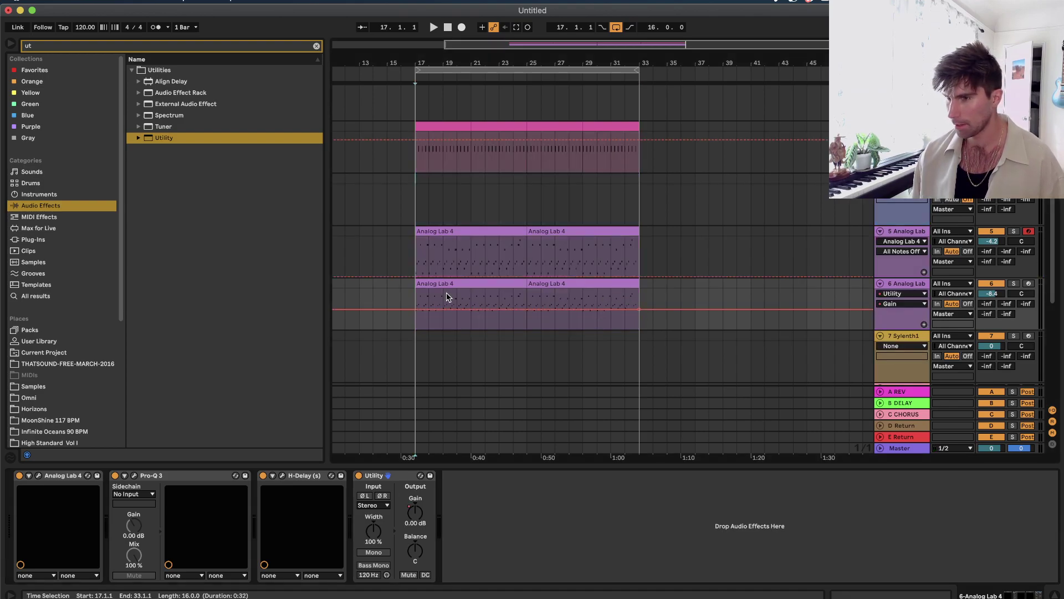
{"action": "left_click_drag", "start_coordinate": [415, 313], "coordinate": [414, 321]}
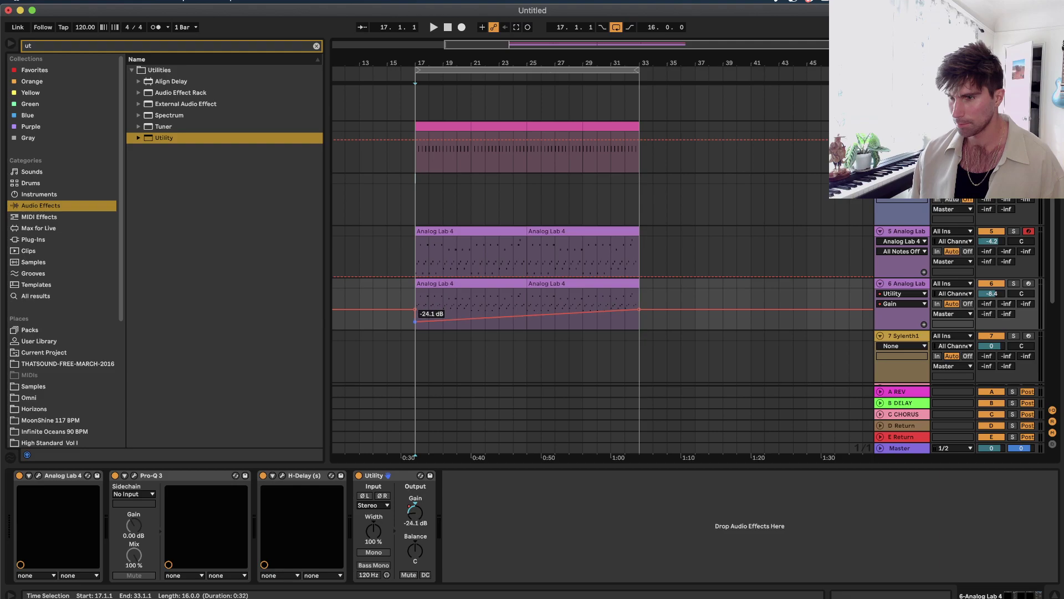
{"action": "key", "text": "space"}
{"action": "key", "text": "shift+Tab"}
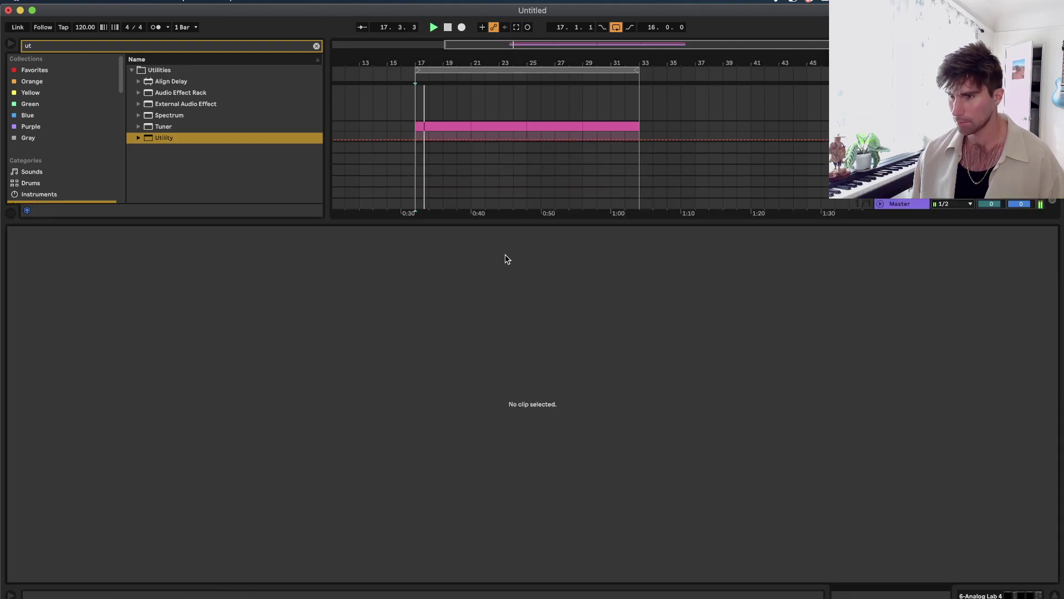
{"action": "key", "text": "shift+Tab"}
{"action": "scroll", "coordinate": [508, 259], "scroll_direction": "up", "scroll_amount": 2}
{"action": "key", "text": "a"}
{"action": "key", "text": "space"}
Add an EQ Eight from the EQ & Filters audio effects to the Big Kick track after Kickstart and play it back.
{"action": "left_click", "coordinate": [429, 162]}
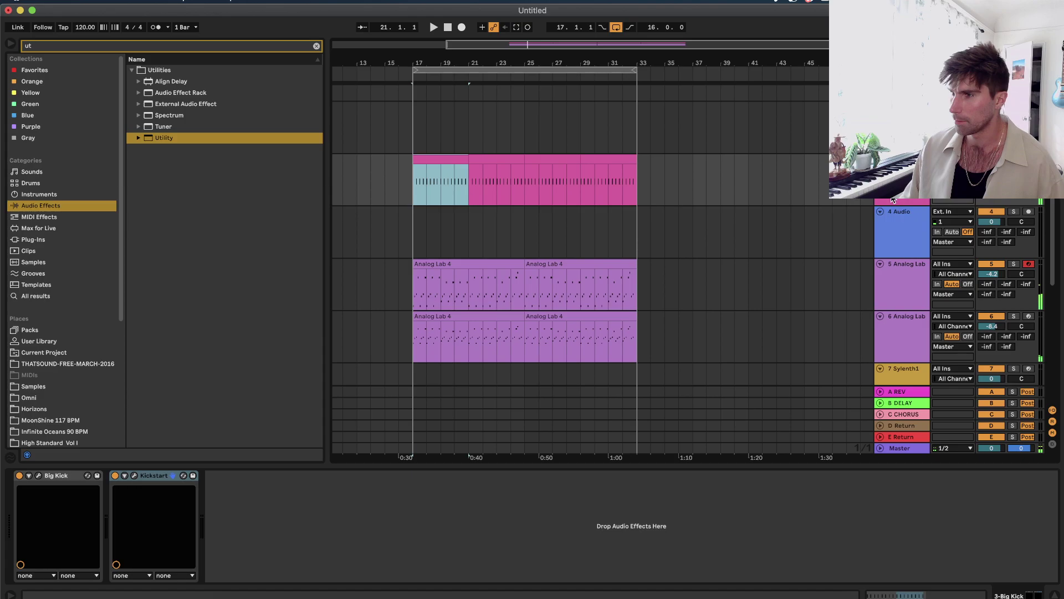
{"action": "left_click", "coordinate": [32, 239]}
{"action": "left_click", "coordinate": [55, 207]}
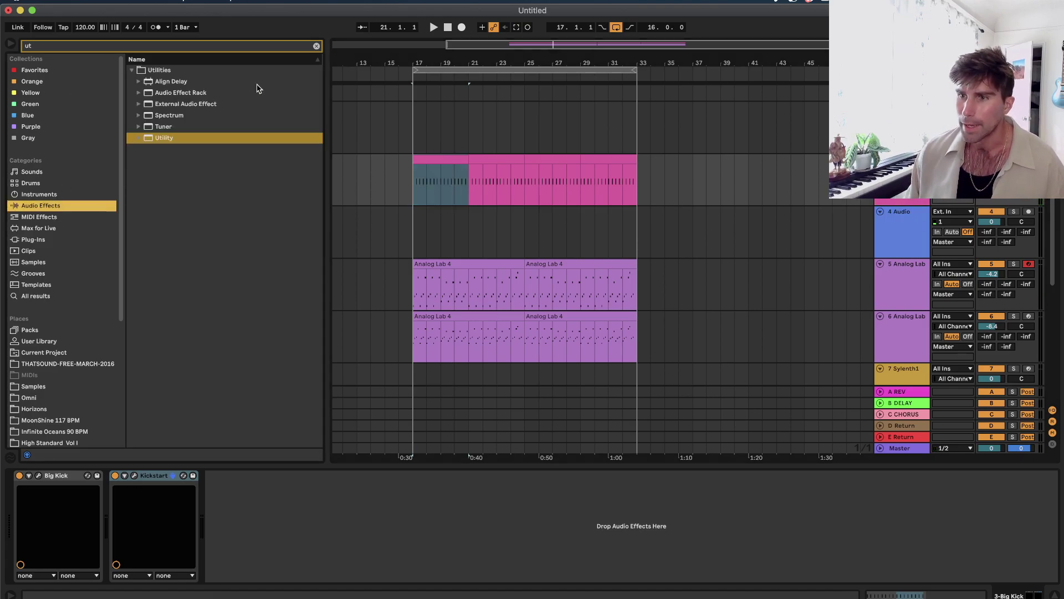
{"action": "left_click", "coordinate": [317, 47]}
{"action": "left_click", "coordinate": [132, 150]}
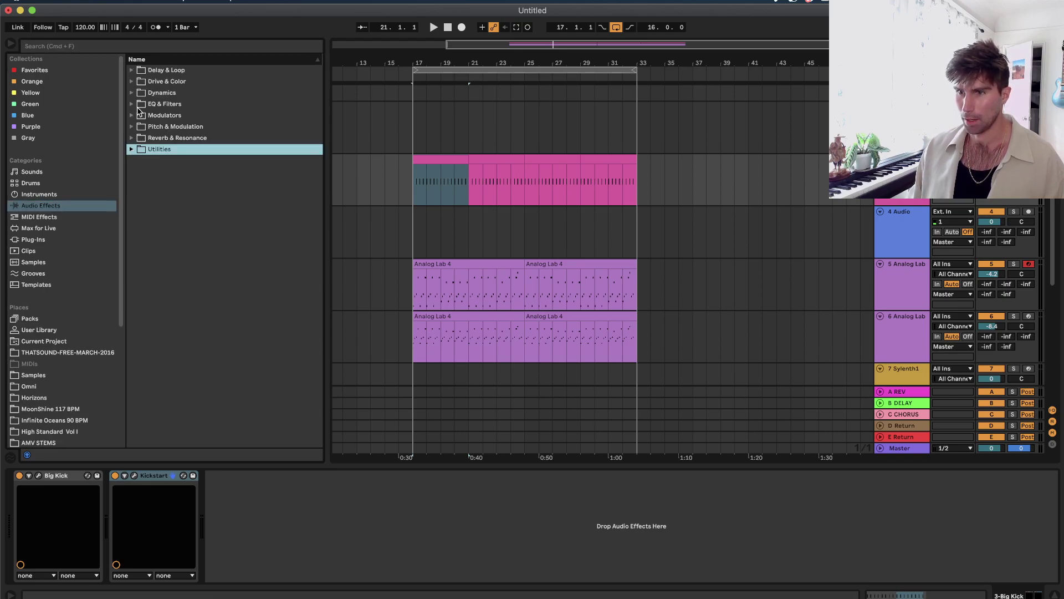
{"action": "left_click", "coordinate": [132, 105]}
{"action": "left_click", "coordinate": [187, 139]}
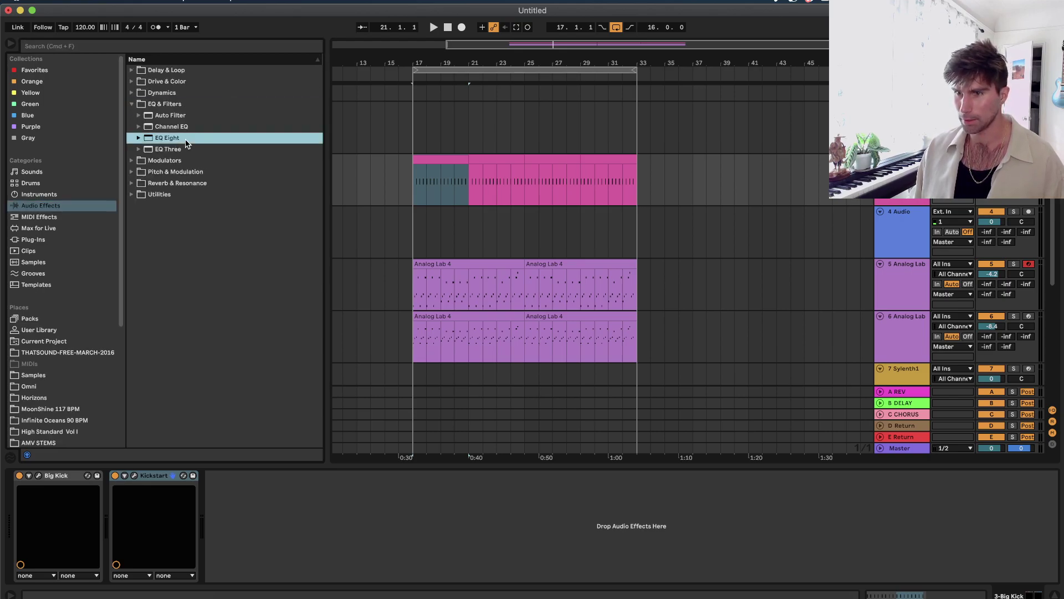
{"action": "double_click", "coordinate": [164, 138]}
{"action": "key", "text": "space"}
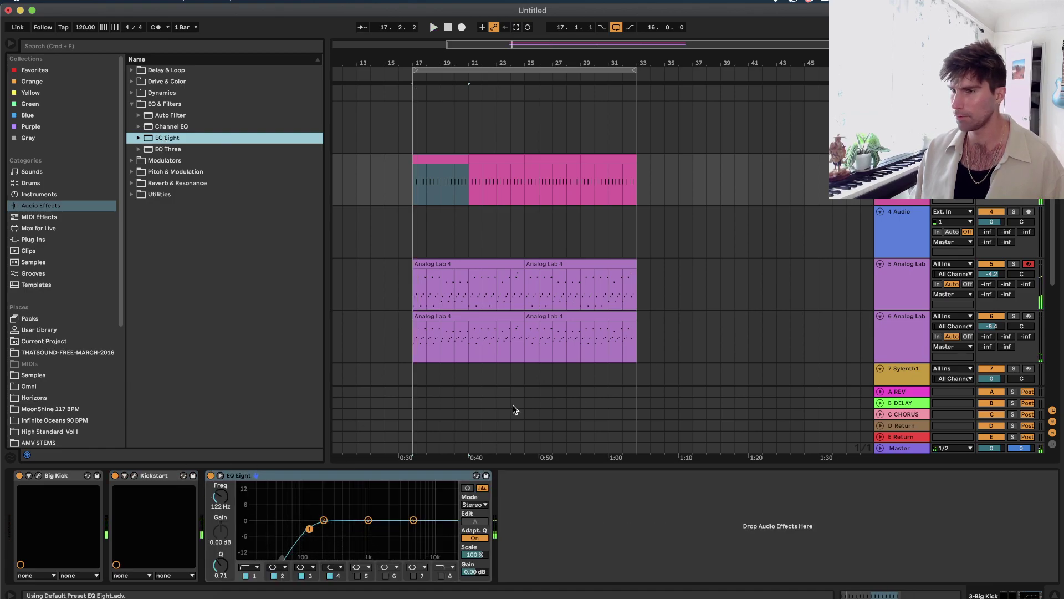
Duplicate the kick and both synth parts from bars 17–33 to bars 33–49 and extend the loop to bar 49.
{"action": "left_click_drag", "start_coordinate": [618, 173], "coordinate": [418, 347]}
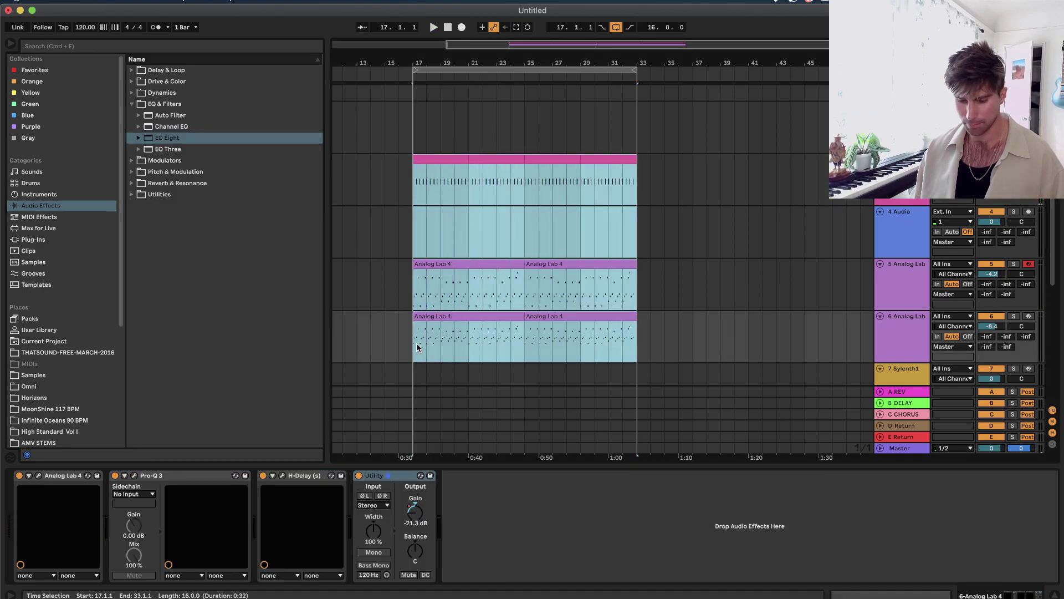
{"action": "key", "text": "super+d"}
{"action": "key", "text": "minus"}
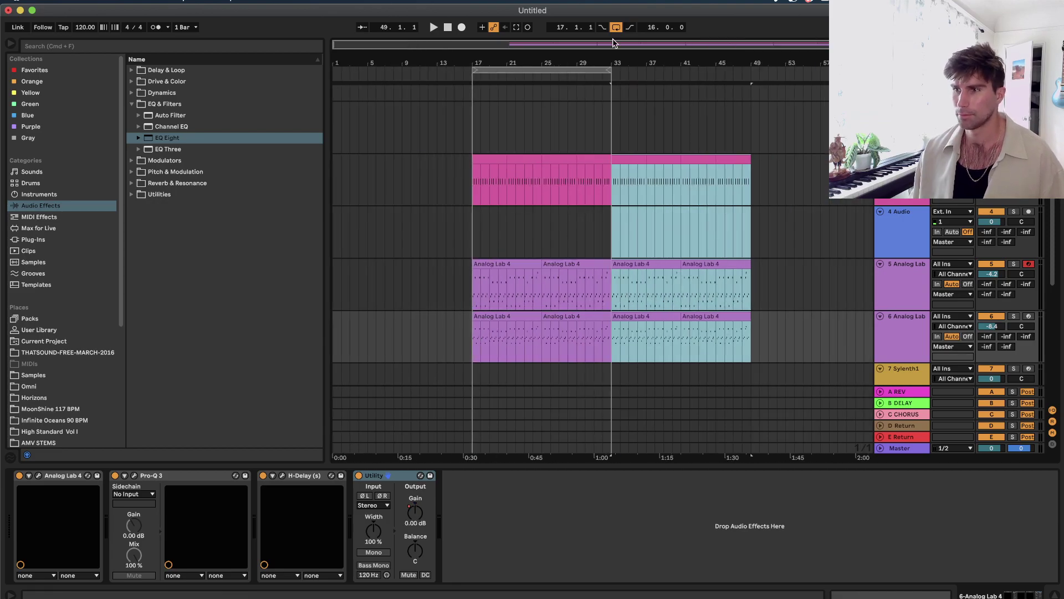
{"action": "left_click", "coordinate": [604, 68]}
{"action": "left_click_drag", "start_coordinate": [606, 67], "coordinate": [746, 70]}
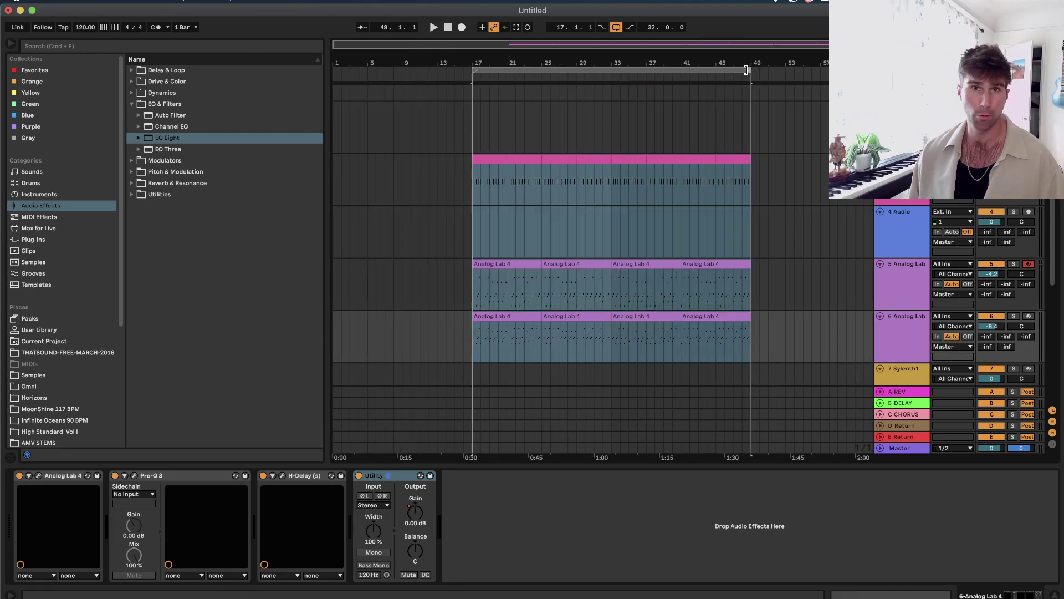
Insert another audio track directly below the Big Kick track.
{"action": "scroll", "coordinate": [645, 191], "scroll_direction": "down", "scroll_amount": 1}
{"action": "left_click", "coordinate": [646, 194]}
{"action": "scroll", "coordinate": [647, 194], "scroll_direction": "down", "scroll_amount": 2}
{"action": "scroll", "coordinate": [821, 187], "scroll_direction": "up", "scroll_amount": 3}
{"action": "left_click", "coordinate": [908, 220]}
{"action": "right_click", "coordinate": [911, 221]}
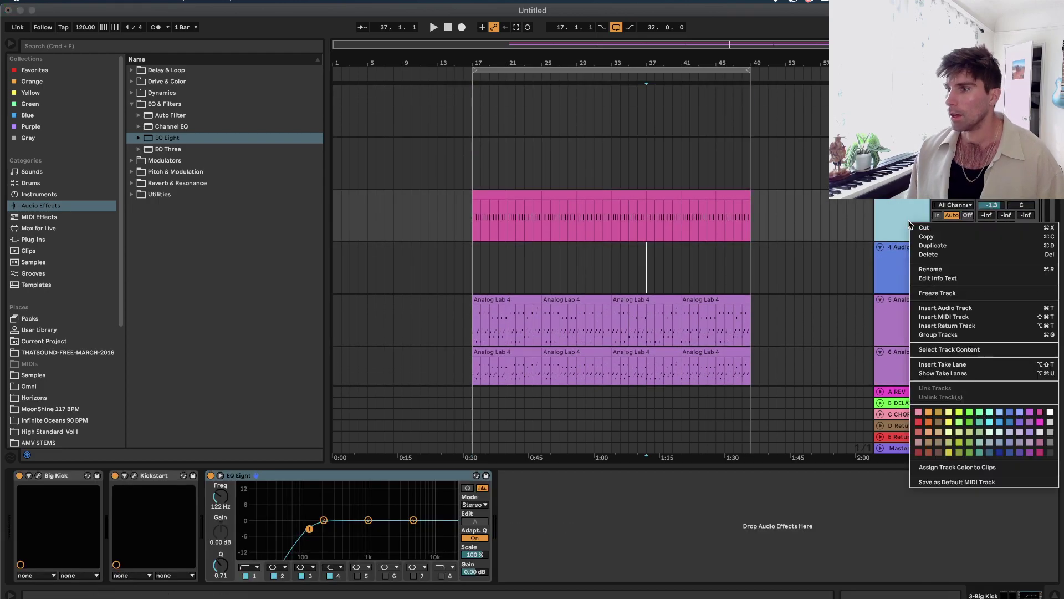
{"action": "left_click", "coordinate": [931, 309]}
{"action": "scroll", "coordinate": [610, 277], "scroll_direction": "down", "scroll_amount": 3}
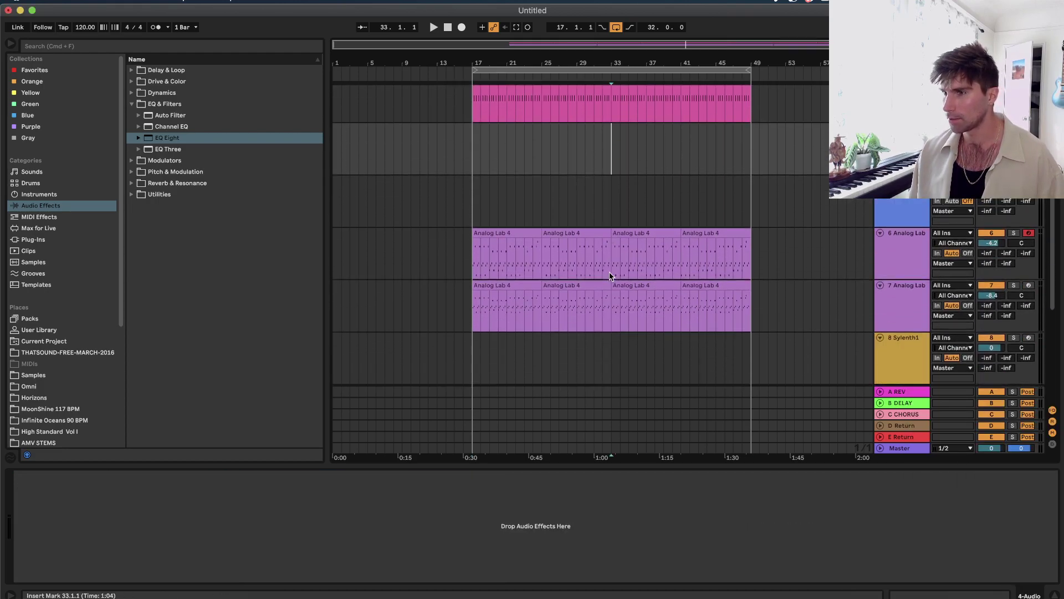
{"action": "scroll", "coordinate": [609, 276], "scroll_direction": "up", "scroll_amount": 4}
{"action": "scroll", "coordinate": [610, 276], "scroll_direction": "down", "scroll_amount": 3}
{"action": "scroll", "coordinate": [610, 276], "scroll_direction": "right", "scroll_amount": 1}
{"action": "scroll", "coordinate": [610, 276], "scroll_direction": "down", "scroll_amount": 1}
{"action": "scroll", "coordinate": [472, 243], "scroll_direction": "down", "scroll_amount": 2}
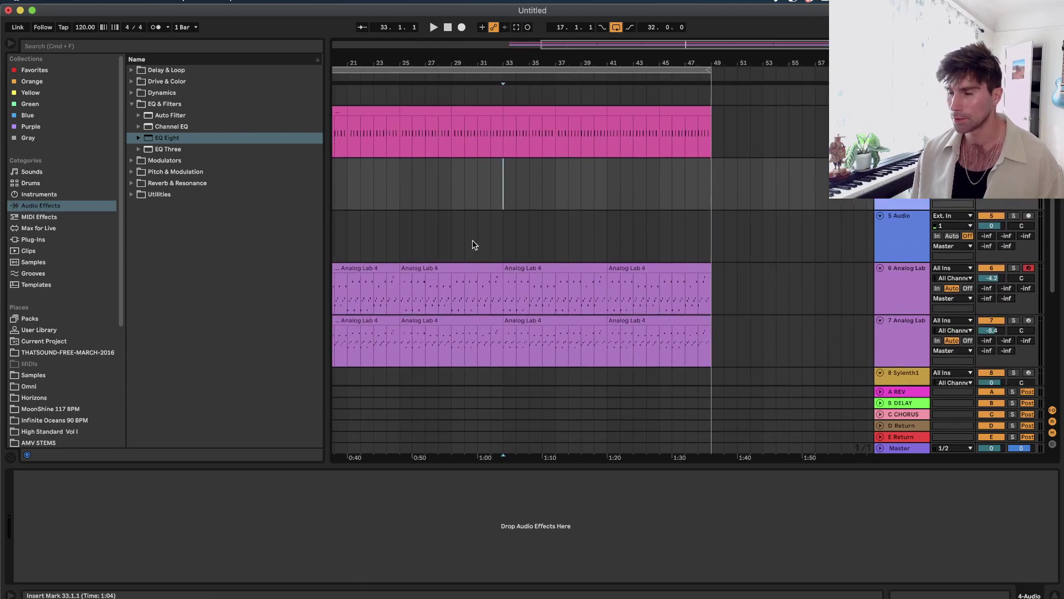
{"action": "left_click", "coordinate": [39, 376]}
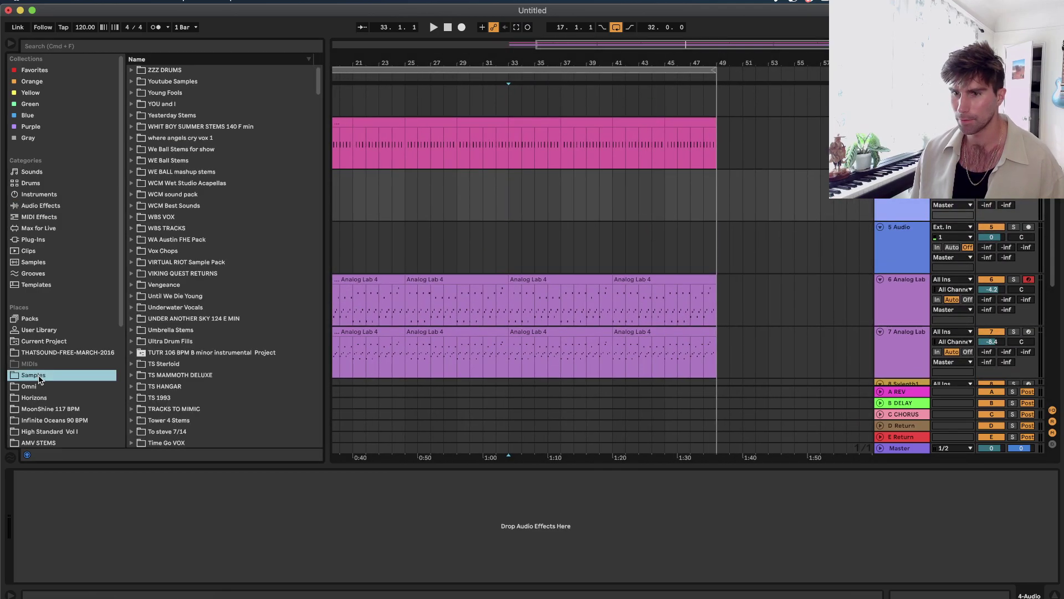
{"action": "left_click", "coordinate": [114, 46]}
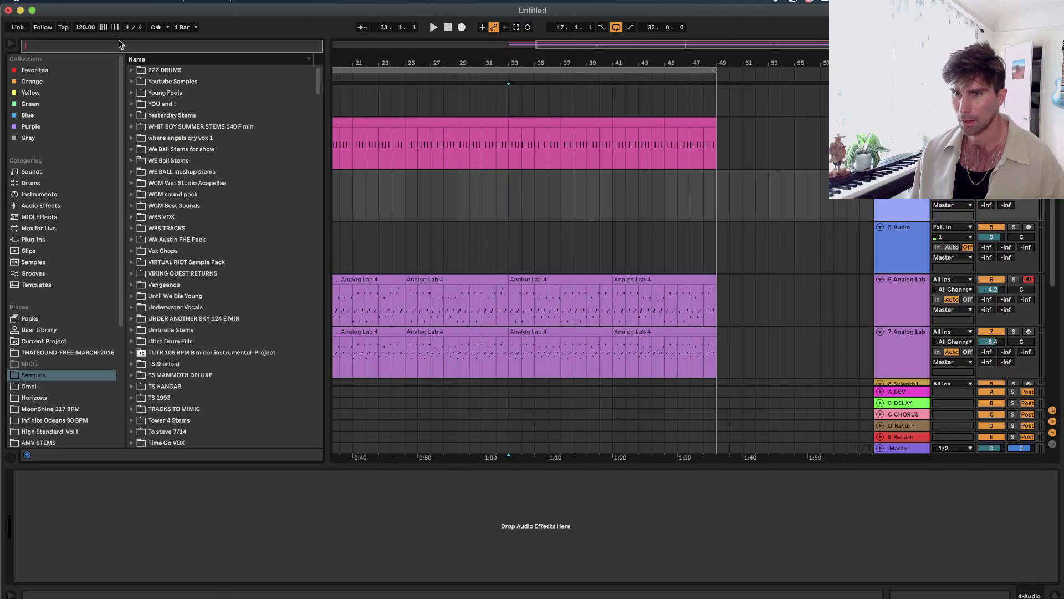
{"action": "right_click", "coordinate": [14, 366]}
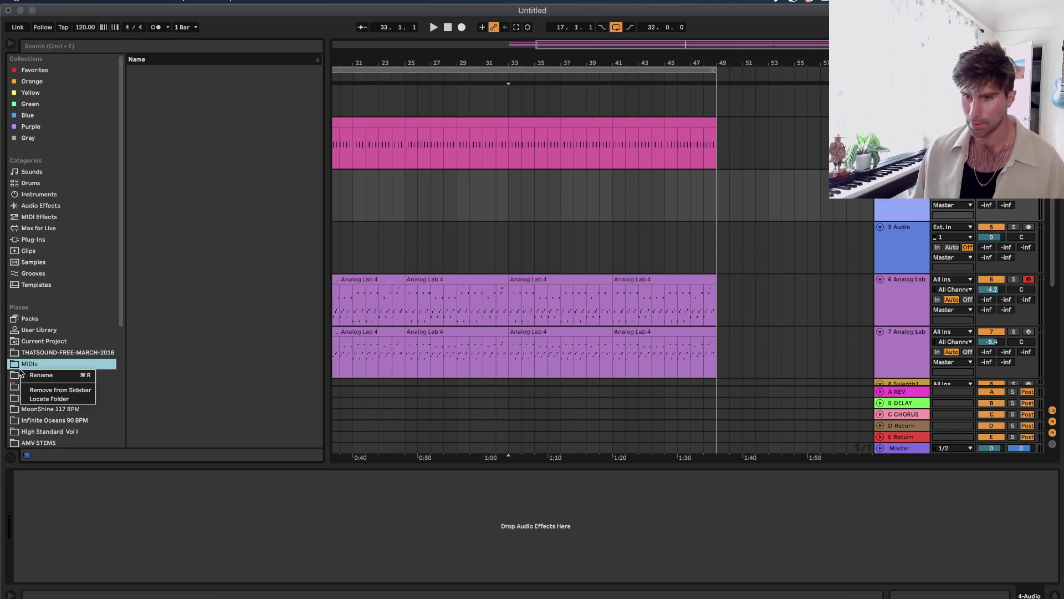
{"action": "left_click", "coordinate": [50, 399]}
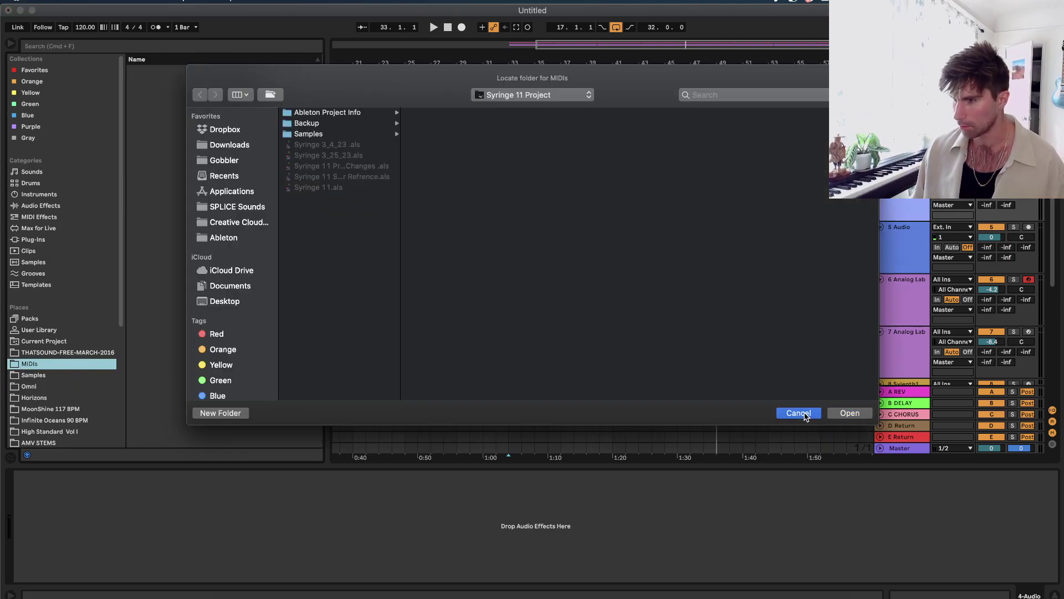
{"action": "left_click", "coordinate": [799, 413]}
Remove the MIDIs folder from the browser's places.
{"action": "right_click", "coordinate": [44, 365]}
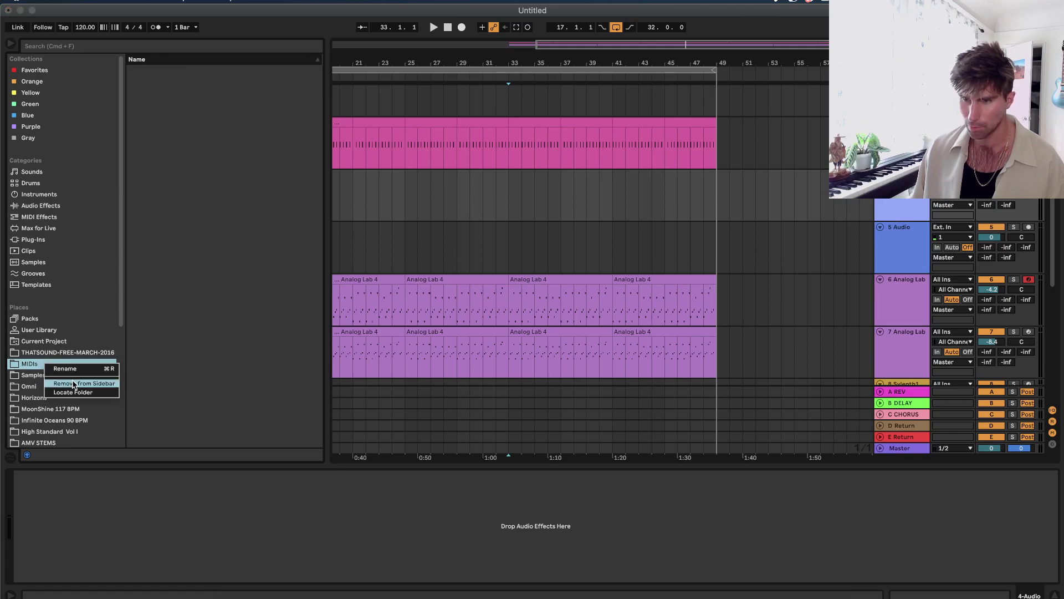
{"action": "left_click", "coordinate": [74, 383]}
{"action": "scroll", "coordinate": [530, 234], "scroll_direction": "left", "scroll_amount": 1}
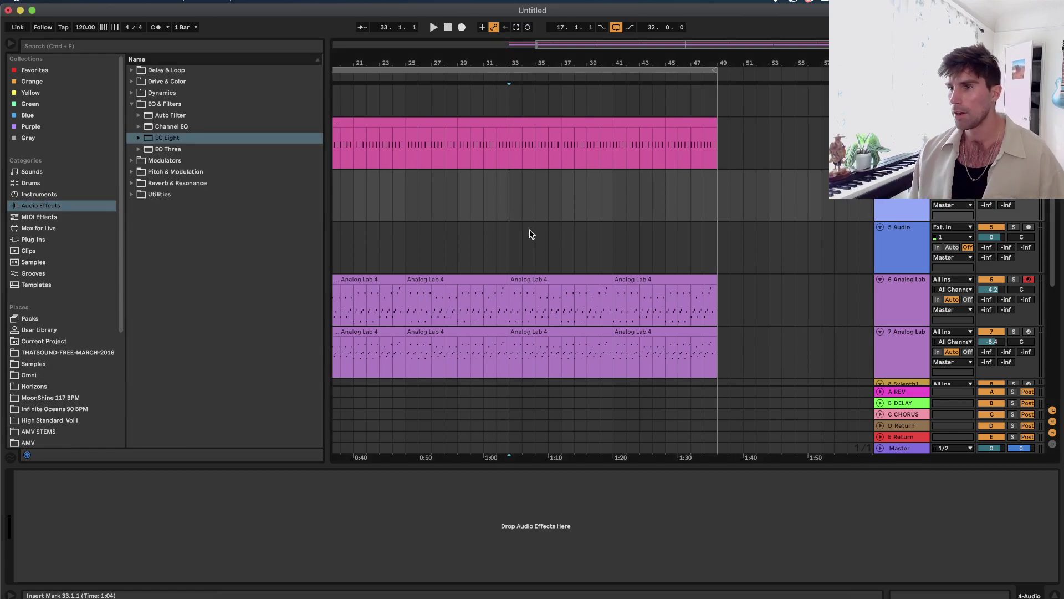
Search the Samples folder for "snap".
{"action": "left_click", "coordinate": [34, 363]}
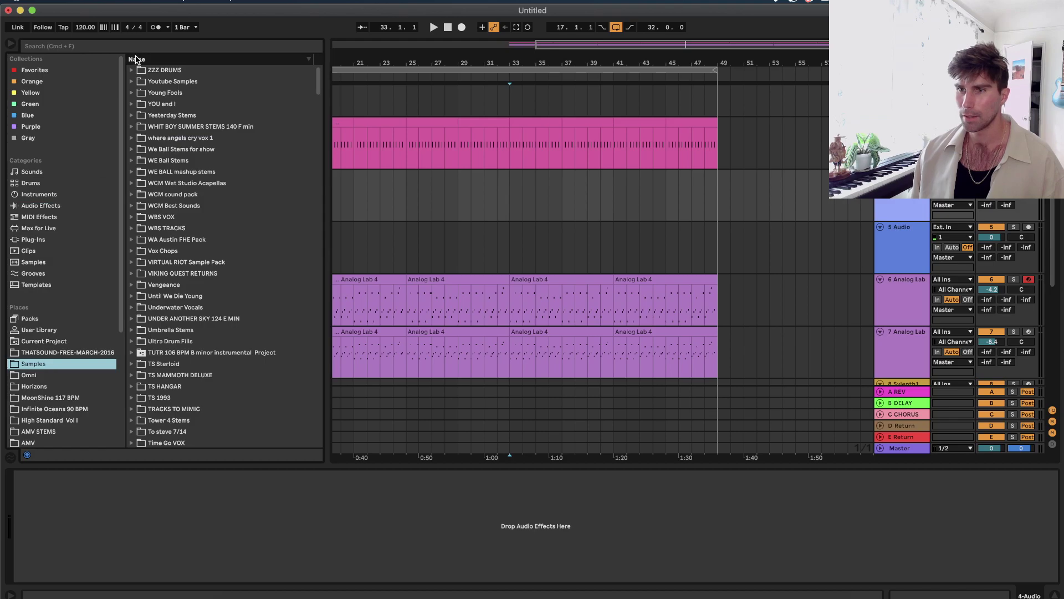
{"action": "left_click", "coordinate": [138, 46]}
{"action": "type", "text": "snap"}
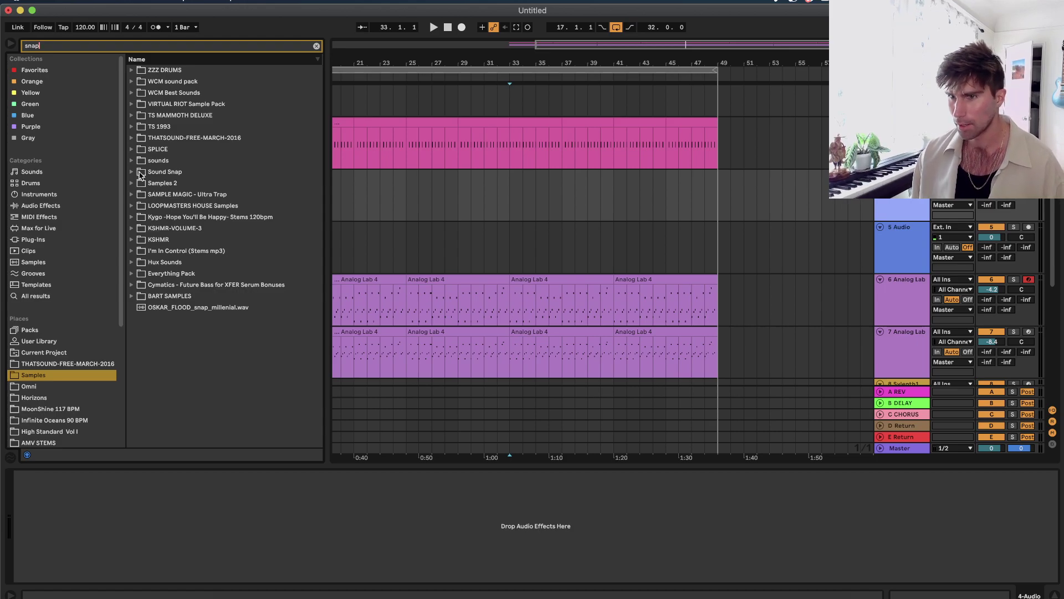
Find the SUT_SNAP_DRAW sample in the sounds packs under School and place it at bar 33 on the empty audio track.
{"action": "left_click", "coordinate": [133, 162]}
{"action": "left_click", "coordinate": [139, 173]}
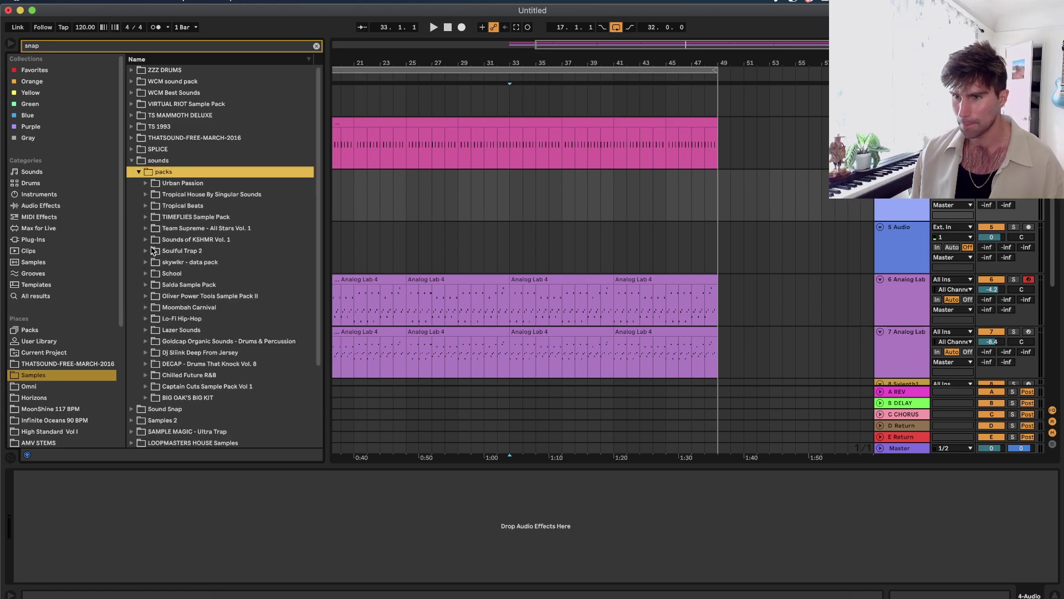
{"action": "left_click", "coordinate": [146, 273]}
{"action": "left_click", "coordinate": [153, 285]}
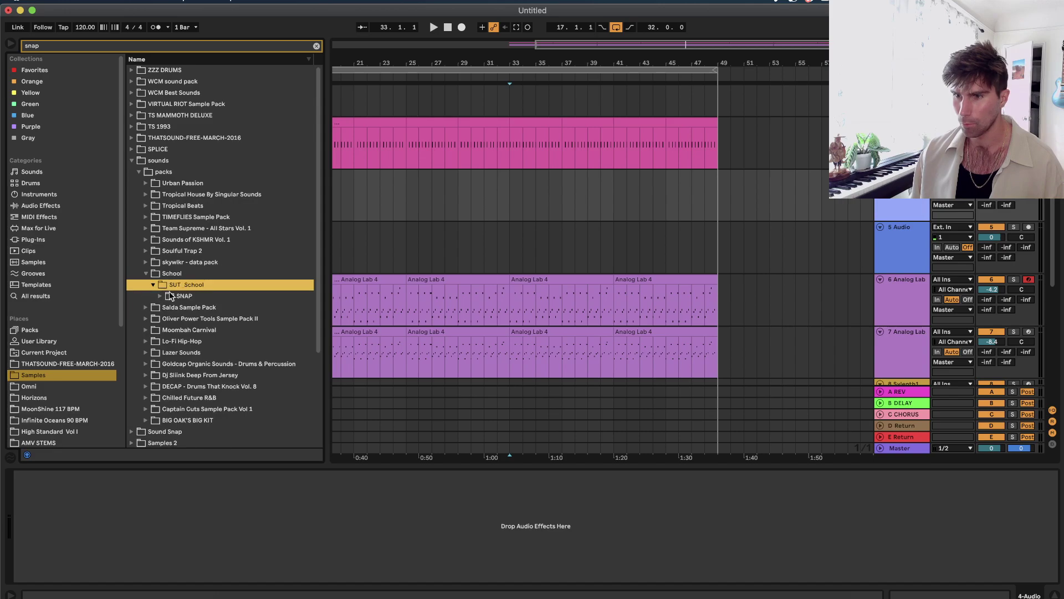
{"action": "left_click", "coordinate": [161, 295]}
{"action": "left_click", "coordinate": [199, 310]}
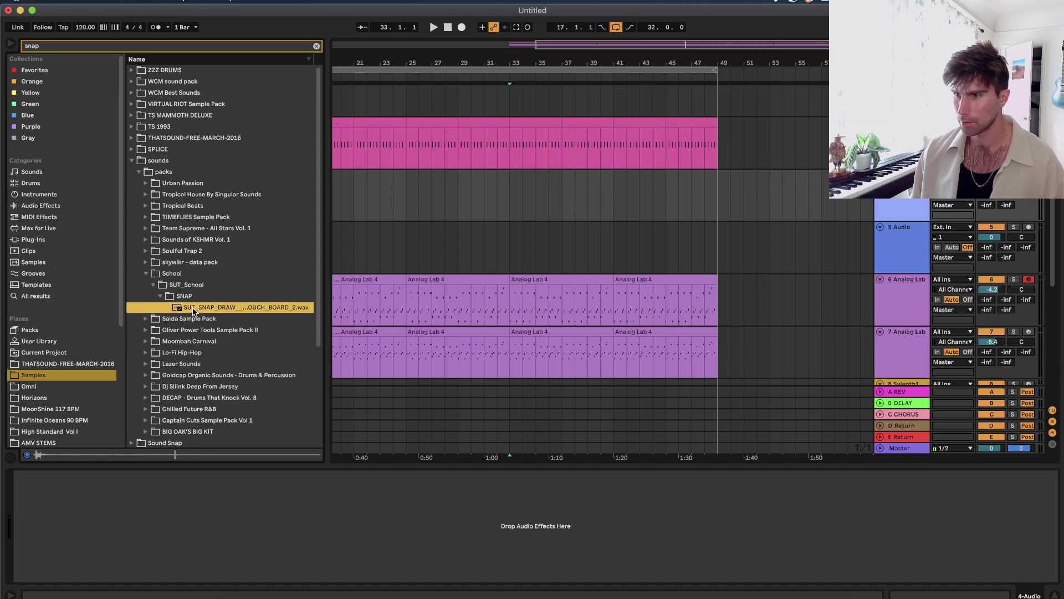
{"action": "left_click_drag", "start_coordinate": [510, 216], "coordinate": [512, 216]}
Audition the Moombah Carnival snaps and place MC_SNAP_018.wav at bar 34 on the same track as the first snap.
{"action": "left_click", "coordinate": [148, 342]}
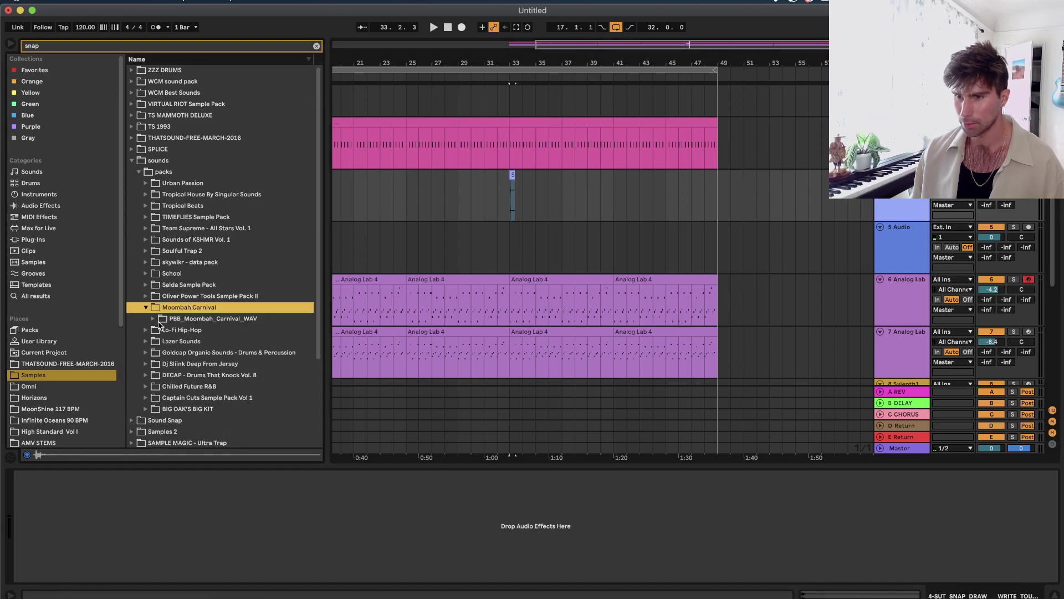
{"action": "left_click", "coordinate": [154, 319]}
{"action": "left_click", "coordinate": [160, 330]}
{"action": "left_click", "coordinate": [168, 341]}
{"action": "left_click", "coordinate": [174, 353]}
{"action": "left_click", "coordinate": [212, 364]}
{"action": "left_click", "coordinate": [216, 377]}
{"action": "left_click_drag", "start_coordinate": [220, 364], "coordinate": [524, 213]}
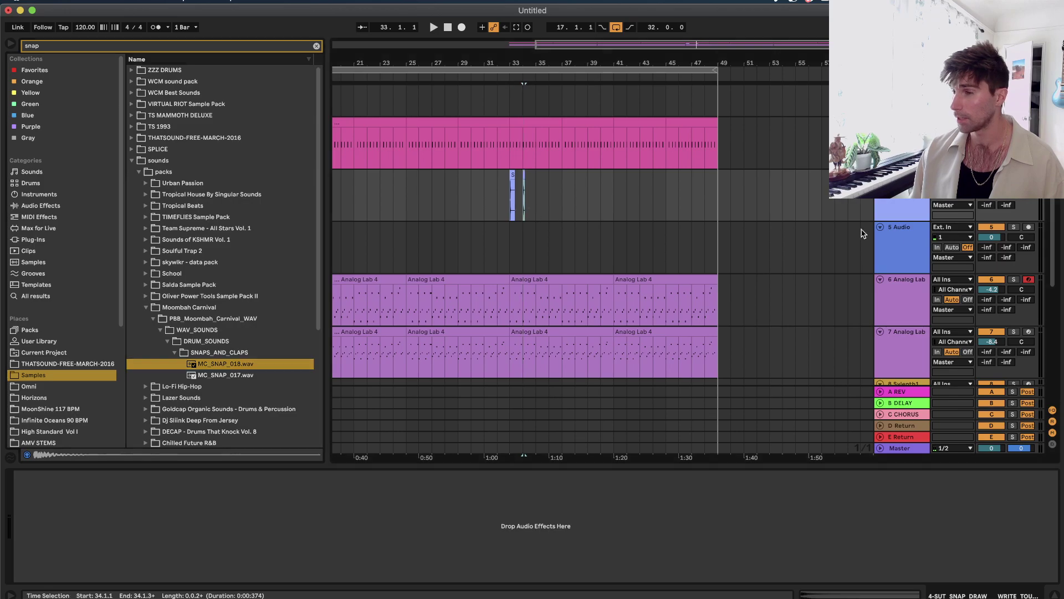
Insert another audio track below the snap track and set the arrangement grid to 1/16.
{"action": "right_click", "coordinate": [903, 201]}
{"action": "left_click", "coordinate": [939, 290]}
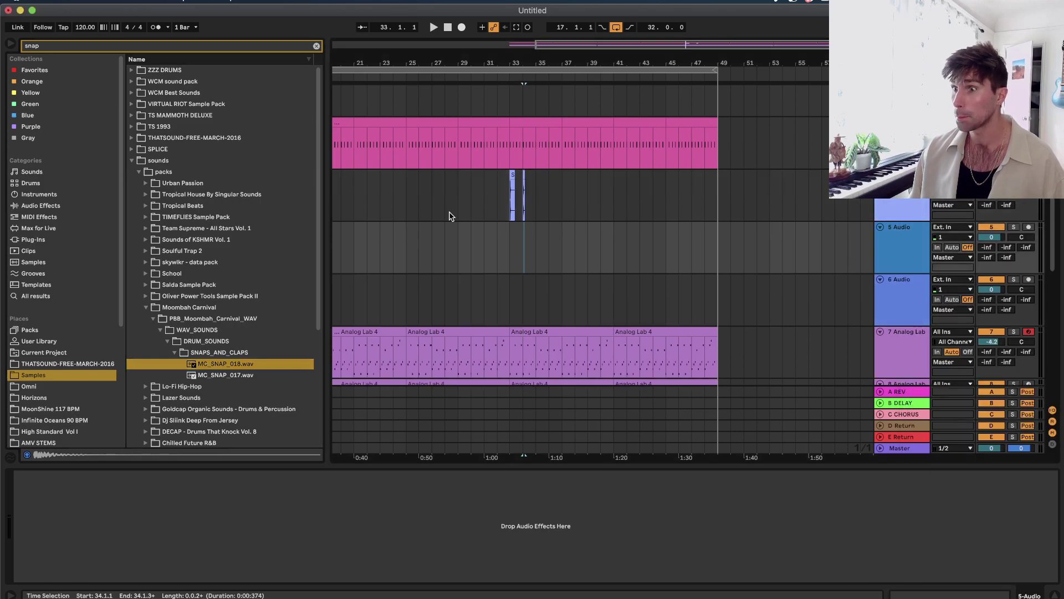
{"action": "right_click", "coordinate": [473, 216]}
{"action": "left_click", "coordinate": [557, 331]}
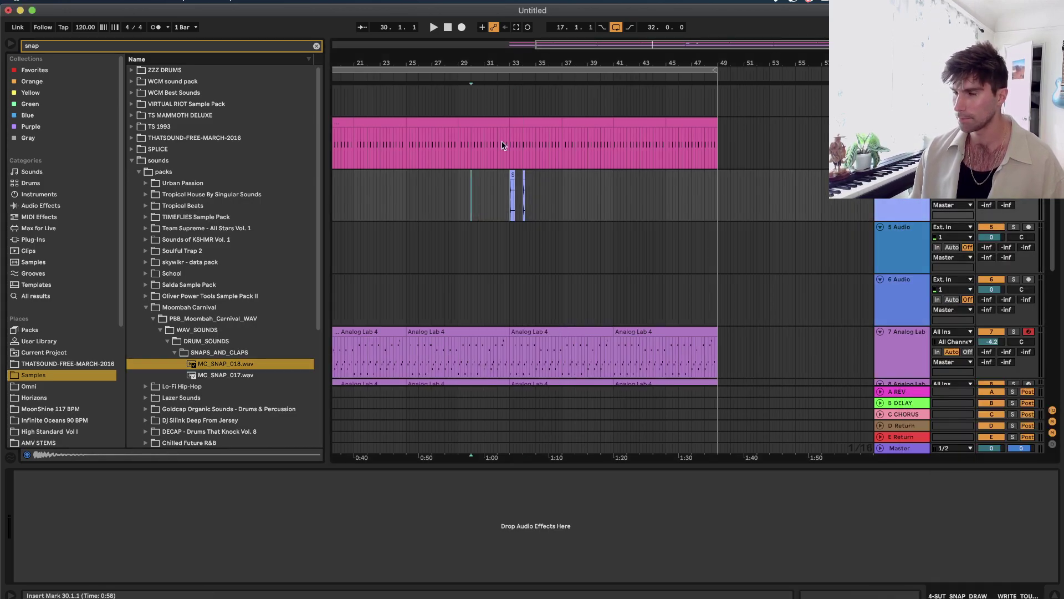
{"action": "scroll", "coordinate": [660, 233], "scroll_direction": "up", "scroll_amount": 5}
Lower the volume of the snap track and the new audio track together, bringing the new track to about -5.4 dB.
{"action": "left_click", "coordinate": [925, 233]}
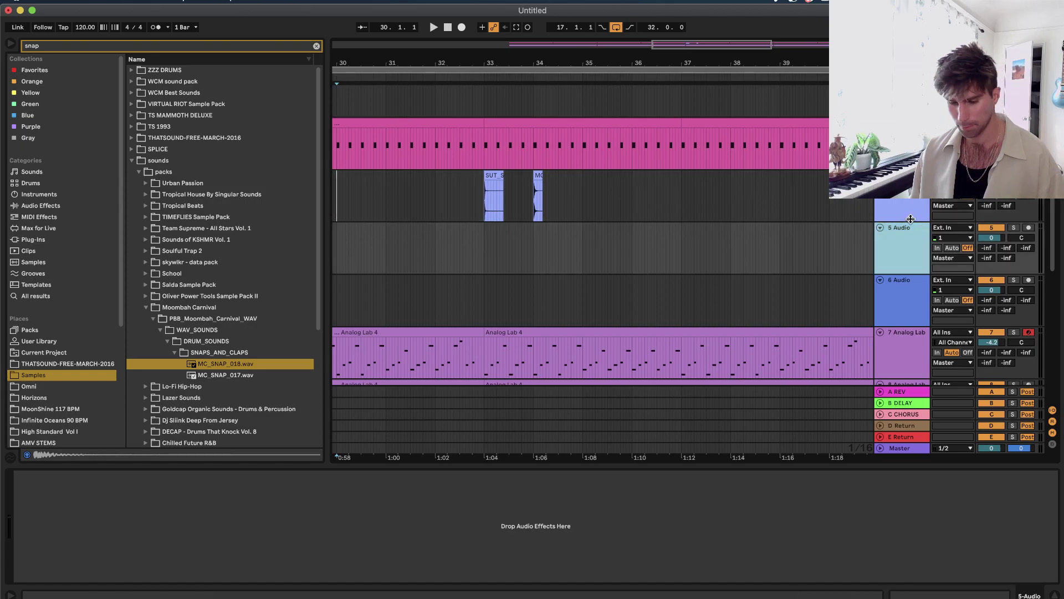
{"action": "left_click", "coordinate": [920, 213], "text": "shift"}
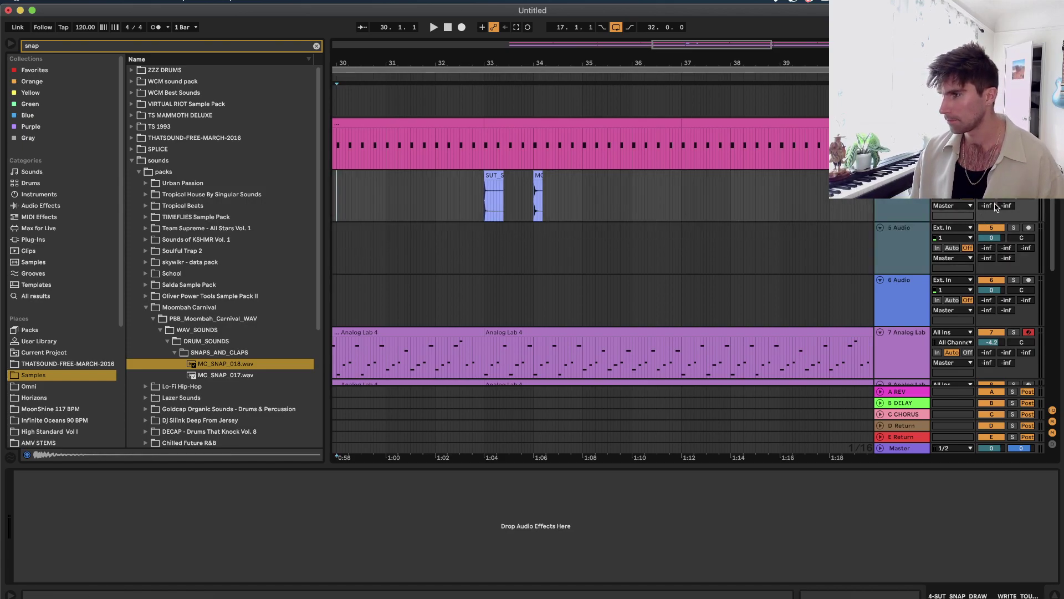
{"action": "left_click", "coordinate": [901, 244]}
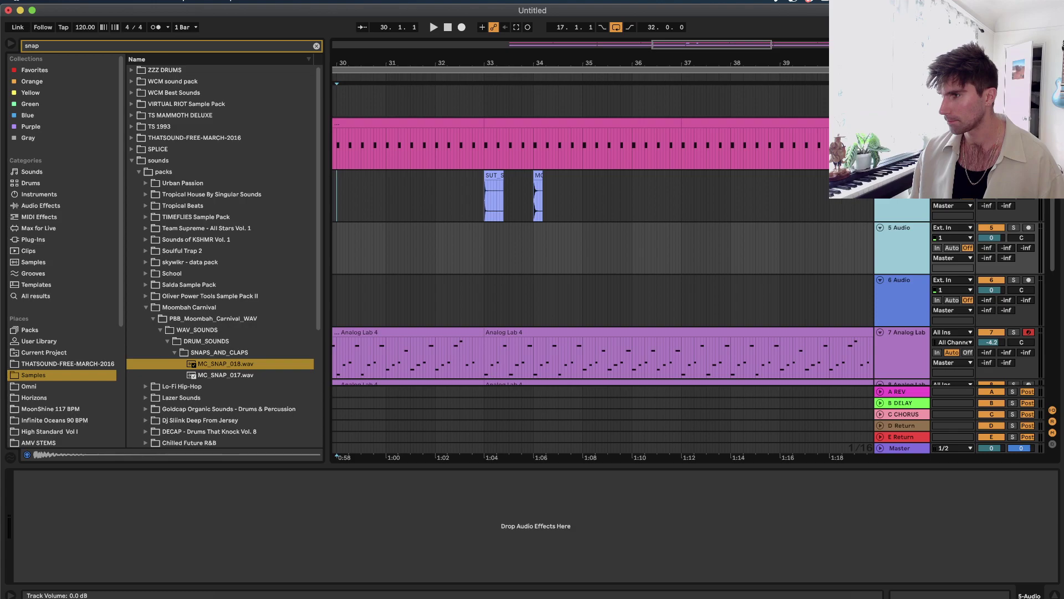
{"action": "left_click_drag", "start_coordinate": [991, 238], "coordinate": [991, 256]}
Move the SUT snap to beat 33.2 and align MC_SNAP_018 beneath it on the audio track below.
{"action": "left_click", "coordinate": [545, 239]}
{"action": "scroll", "coordinate": [510, 224], "scroll_direction": "up", "scroll_amount": 5}
{"action": "scroll", "coordinate": [511, 197], "scroll_direction": "left", "scroll_amount": 1}
{"action": "left_click_drag", "start_coordinate": [501, 175], "coordinate": [549, 181]}
{"action": "left_click_drag", "start_coordinate": [547, 177], "coordinate": [541, 178]}
{"action": "left_click", "coordinate": [464, 191]}
{"action": "left_click_drag", "start_coordinate": [615, 189], "coordinate": [531, 248]}
Play back the layered snaps repeatedly and lower the MC_SNAP track's volume to -14.0 dB.
{"action": "left_click", "coordinate": [466, 233]}
{"action": "key", "text": "space"}
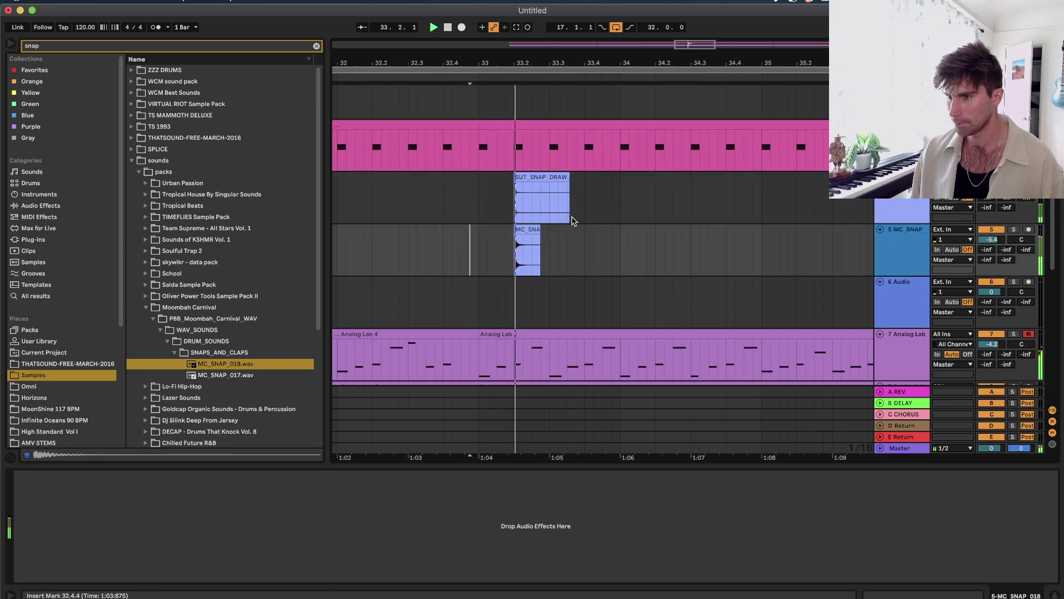
{"action": "key", "text": "space"}
{"action": "key", "text": "space"}
{"action": "key", "text": "space"}
{"action": "key", "text": "space"}
{"action": "key", "text": "space"}
{"action": "key", "text": "space"}
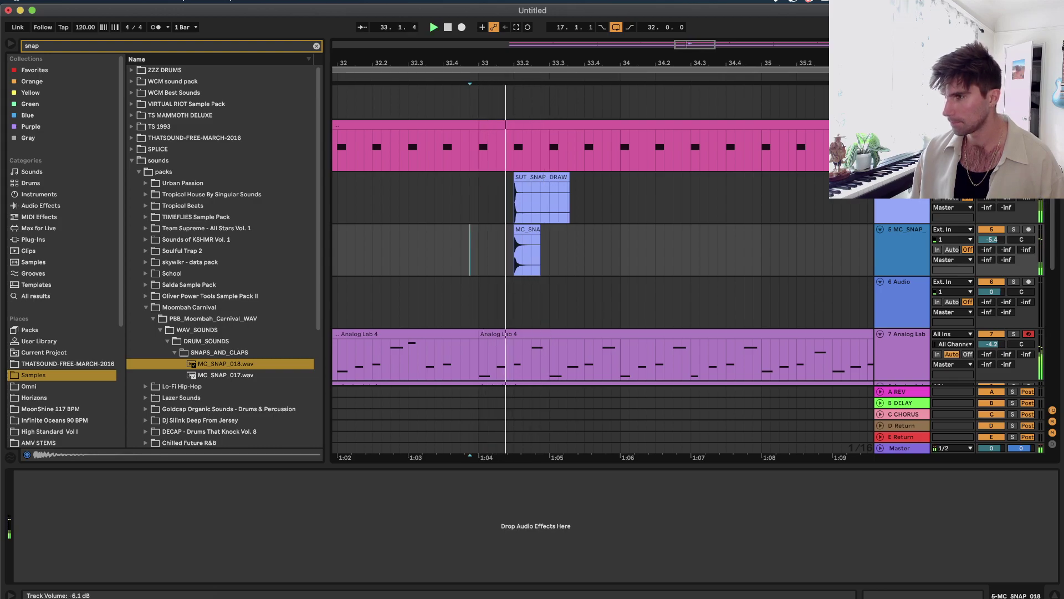
{"action": "key", "text": "space"}
{"action": "key", "text": "space"}
{"action": "key", "text": "space"}
{"action": "key", "text": "space"}
{"action": "left_click_drag", "start_coordinate": [991, 239], "coordinate": [992, 260]}
{"action": "key", "text": "space"}
Duplicate the two-beat selection of both snap layers so the snaps also hit on beat 33.4.
{"action": "left_click_drag", "start_coordinate": [554, 220], "coordinate": [481, 239]}
{"action": "key", "text": "ctrl+d"}
{"action": "left_click", "coordinate": [478, 257], "text": "shift"}
Repeat the layered snap pattern on both tracks up to bar 49.
{"action": "scroll", "coordinate": [477, 257], "scroll_direction": "down", "scroll_amount": 3}
{"action": "key", "text": "super+d"}
{"action": "key", "text": "super+d"}
{"action": "key", "text": "super+d"}
{"action": "scroll", "coordinate": [478, 260], "scroll_direction": "down", "scroll_amount": 3}
{"action": "key", "text": "super+d"}
{"action": "key", "text": "super+d"}
{"action": "key", "text": "super+d"}
{"action": "key", "text": "super+d"}
{"action": "key", "text": "minus"}
{"action": "key", "text": "ctrl+d"}
{"action": "key", "text": "ctrl+d"}
{"action": "key", "text": "ctrl+d"}
{"action": "key", "text": "ctrl+d"}
{"action": "key", "text": "ctrl+d"}
{"action": "key", "text": "ctrl+d"}
{"action": "key", "text": "ctrl+d"}
{"action": "key", "text": "ctrl+d"}
{"action": "scroll", "coordinate": [624, 251], "scroll_direction": "left", "scroll_amount": 3}
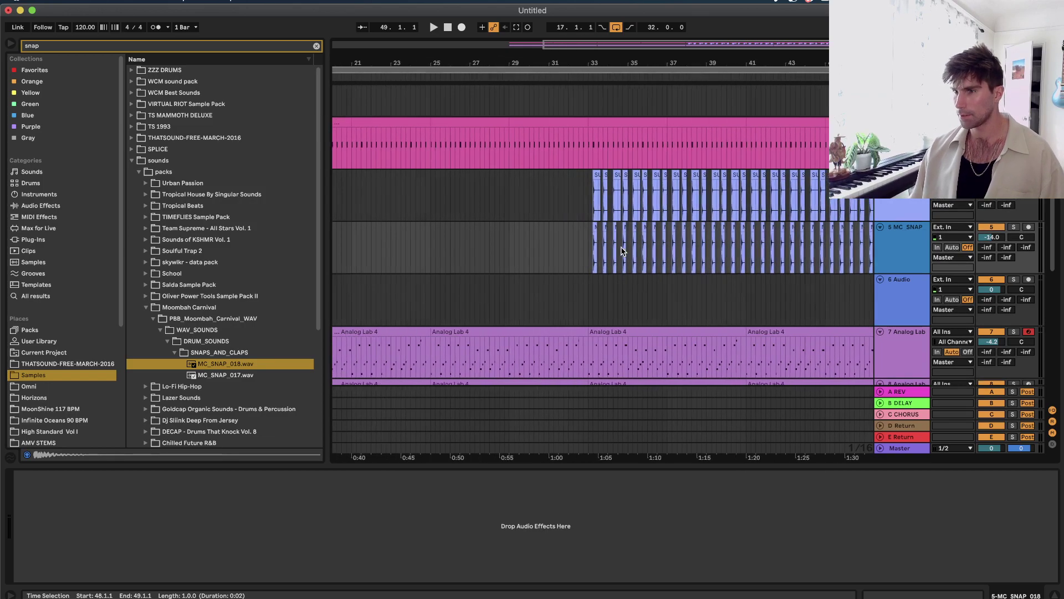
Group the two snap tracks together.
{"action": "scroll", "coordinate": [561, 225], "scroll_direction": "right", "scroll_amount": 2}
{"action": "scroll", "coordinate": [567, 211], "scroll_direction": "up", "scroll_amount": 4}
{"action": "left_click", "coordinate": [567, 212]}
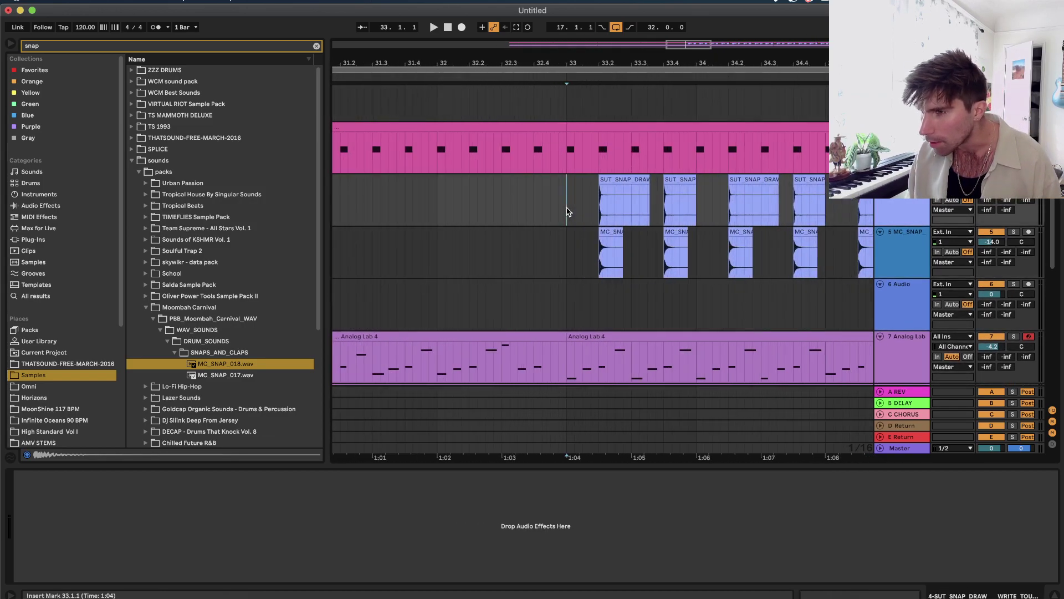
{"action": "scroll", "coordinate": [832, 233], "scroll_direction": "right", "scroll_amount": 3}
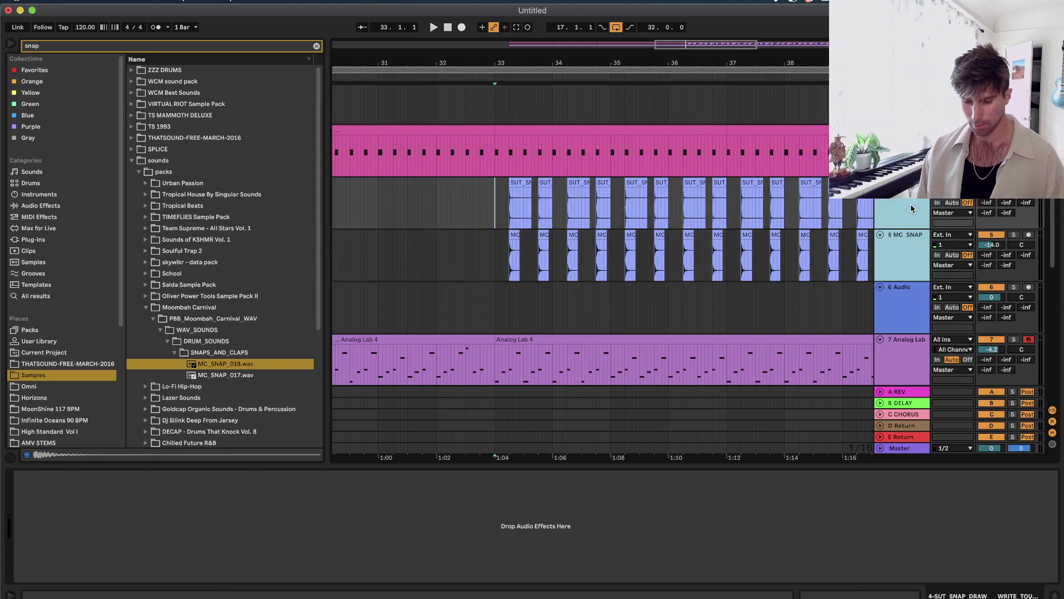
{"action": "key", "text": "super+g"}
{"action": "scroll", "coordinate": [911, 208], "scroll_direction": "down", "scroll_amount": 3}
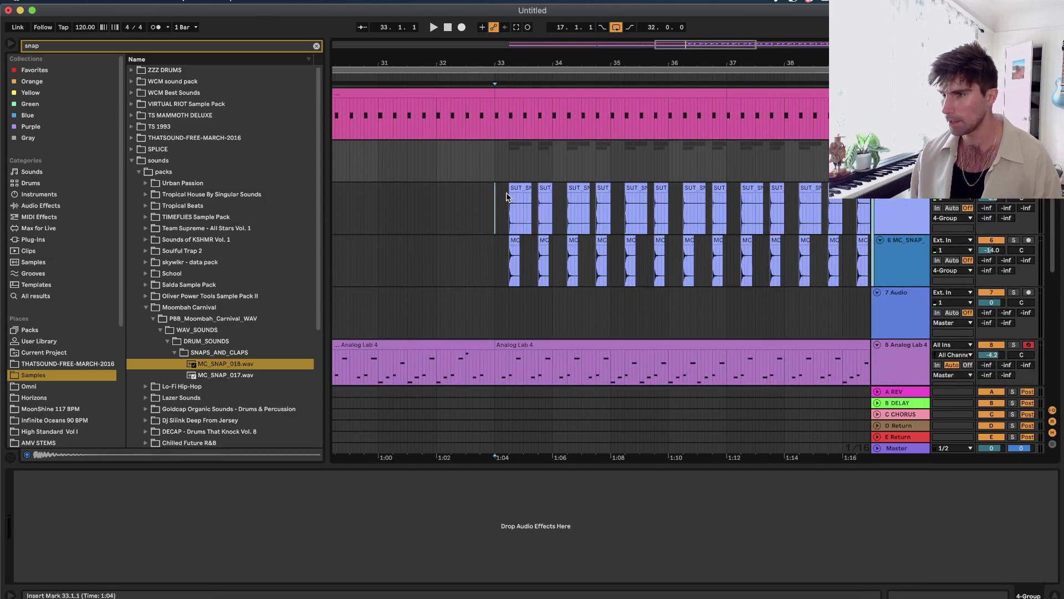
{"action": "scroll", "coordinate": [508, 196], "scroll_direction": "up", "scroll_amount": 3}
Insert a new audio track between the Big Kick track and the snap group.
{"action": "left_click", "coordinate": [892, 206]}
{"action": "right_click", "coordinate": [892, 206]}
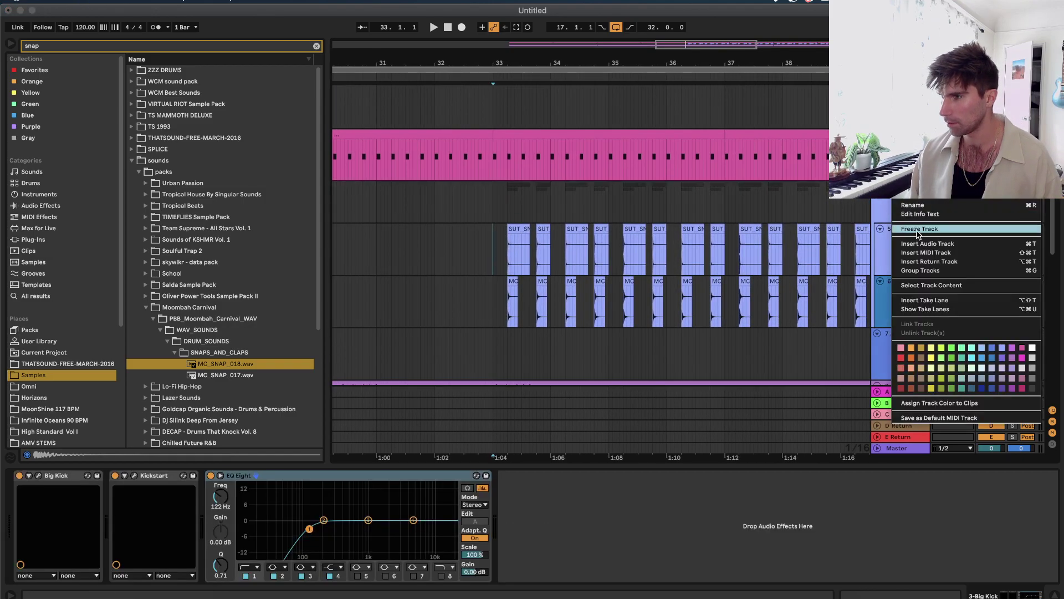
{"action": "left_click", "coordinate": [914, 244]}
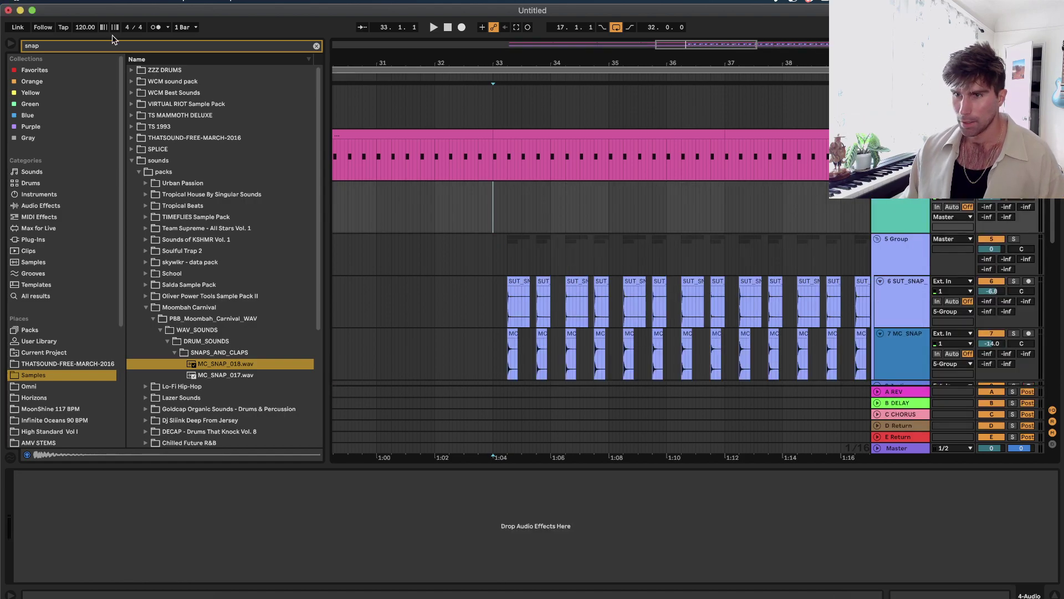
Search the Samples folder for "shaker".
{"action": "type", "text": "shaler"}
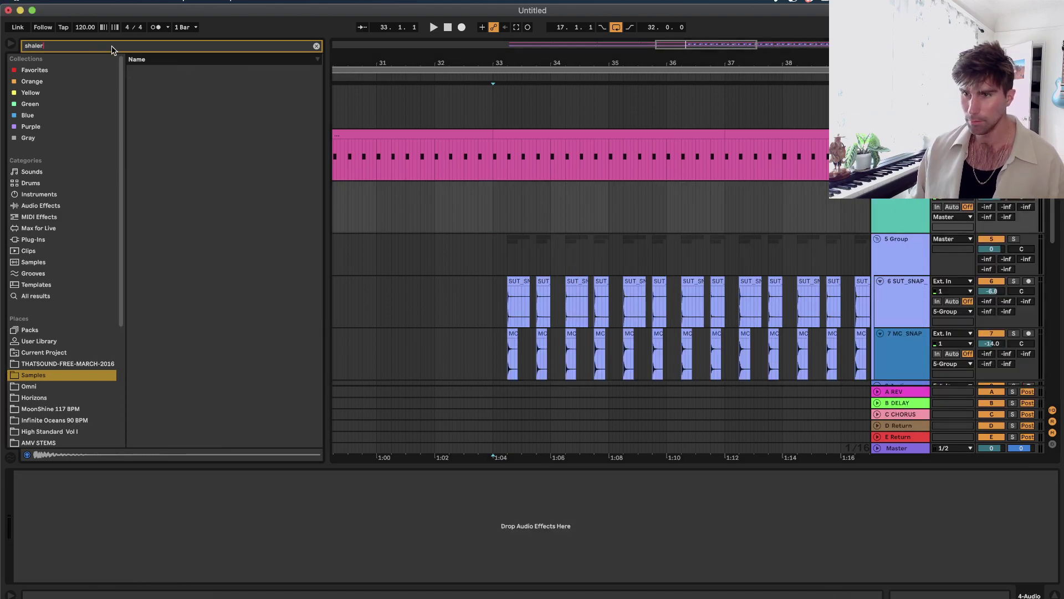
{"action": "key", "text": "BackSpace"}
{"action": "key", "text": "BackSpace"}
{"action": "key", "text": "BackSpace"}
{"action": "type", "text": "kjer"}
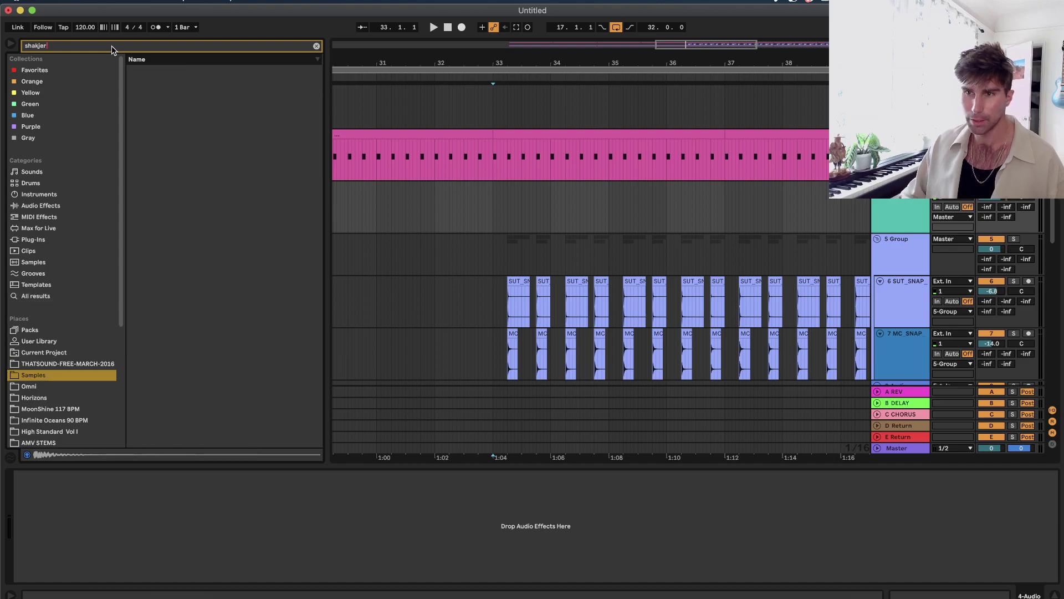
{"action": "type", "text": "shaker"}
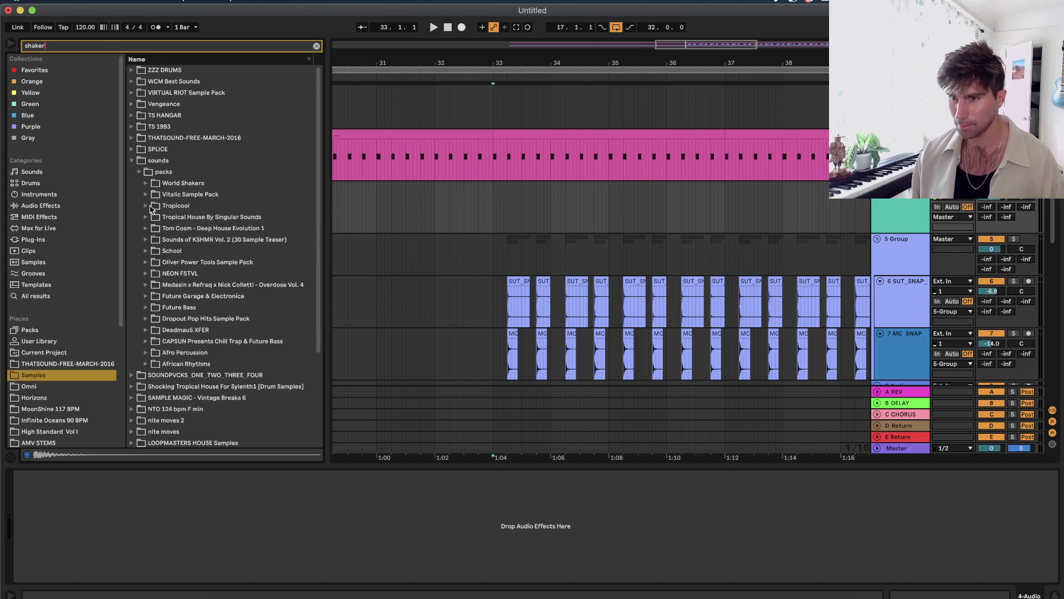
Place the outro shakers loop from Tropicool's organic 136_sip_this folder at 33.1.3 on the new audio track.
{"action": "left_click", "coordinate": [147, 206]}
{"action": "left_click", "coordinate": [154, 217]}
{"action": "left_click", "coordinate": [160, 228]}
{"action": "left_click", "coordinate": [167, 240]}
{"action": "left_click", "coordinate": [188, 262]}
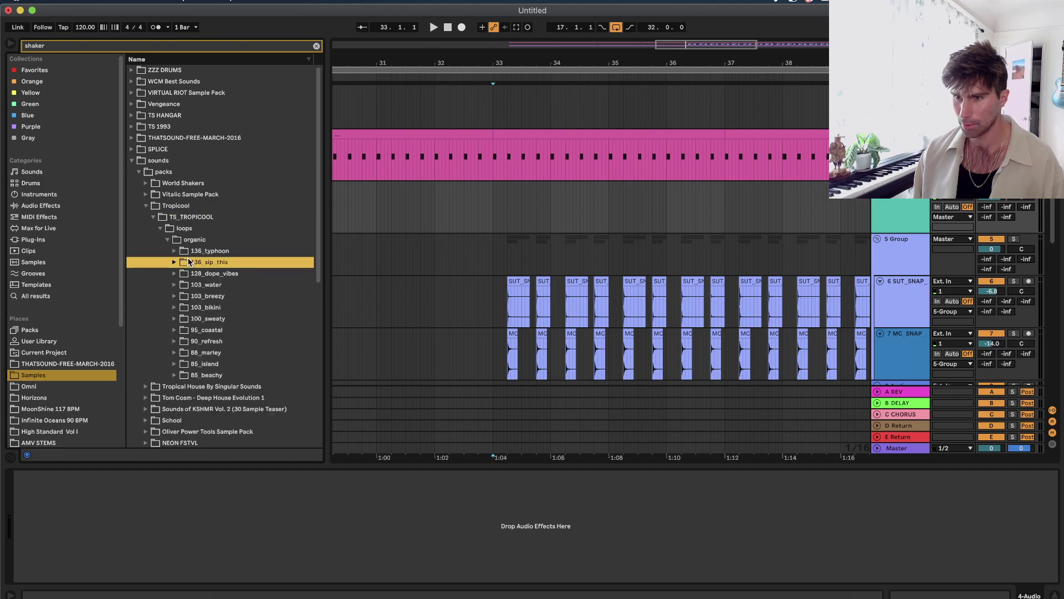
{"action": "left_click", "coordinate": [168, 263]}
{"action": "left_click", "coordinate": [228, 298]}
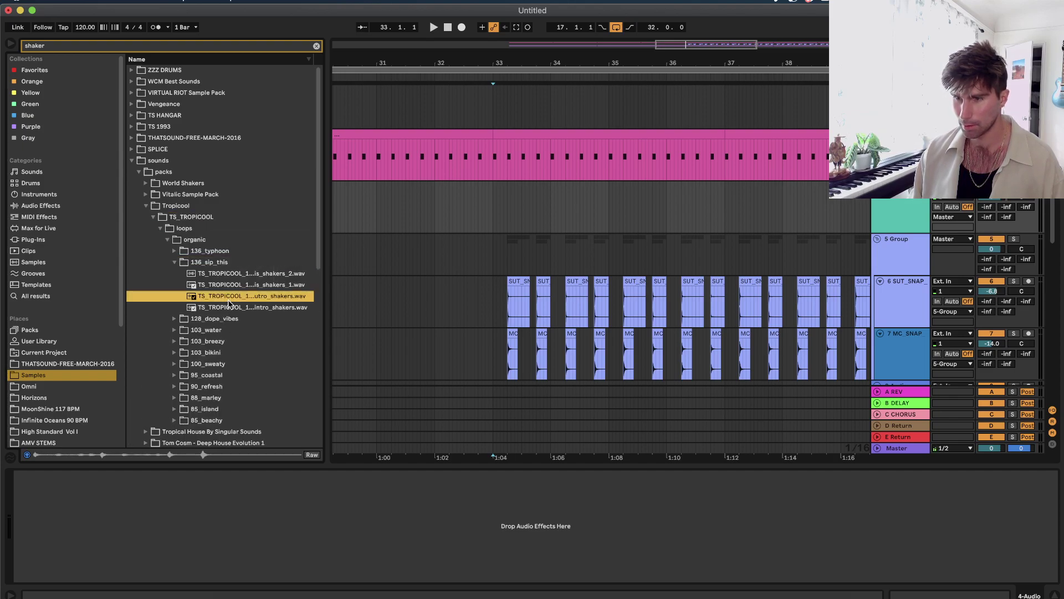
{"action": "left_click_drag", "start_coordinate": [218, 295], "coordinate": [500, 186]}
Split the shaker loop at 33.2, delete everything after the split and add a fade-out to the remaining hit.
{"action": "scroll", "coordinate": [499, 181], "scroll_direction": "up", "scroll_amount": 5}
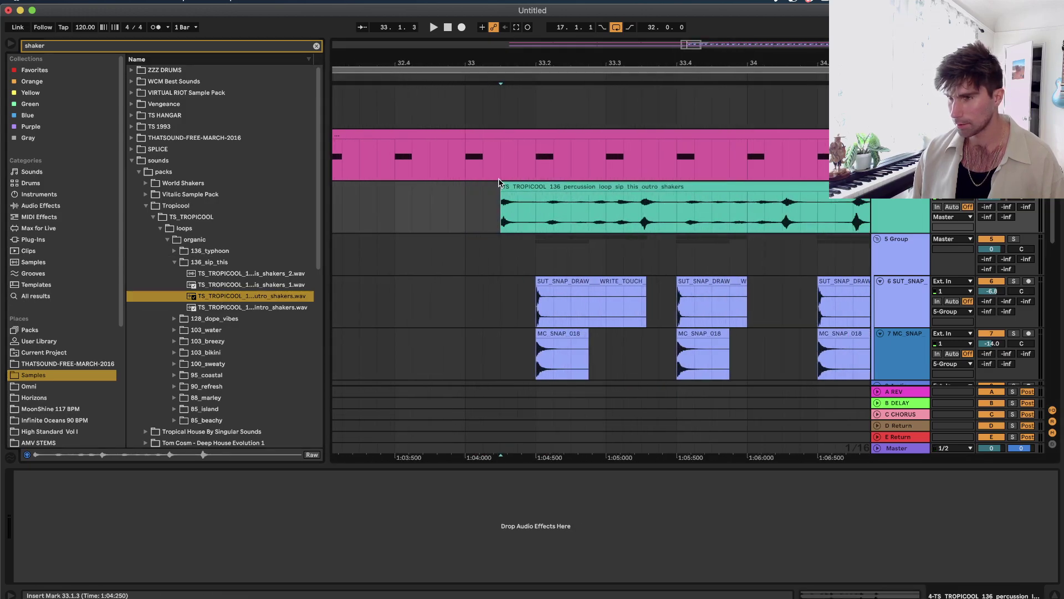
{"action": "left_click", "coordinate": [534, 215]}
{"action": "key", "text": "super+e"}
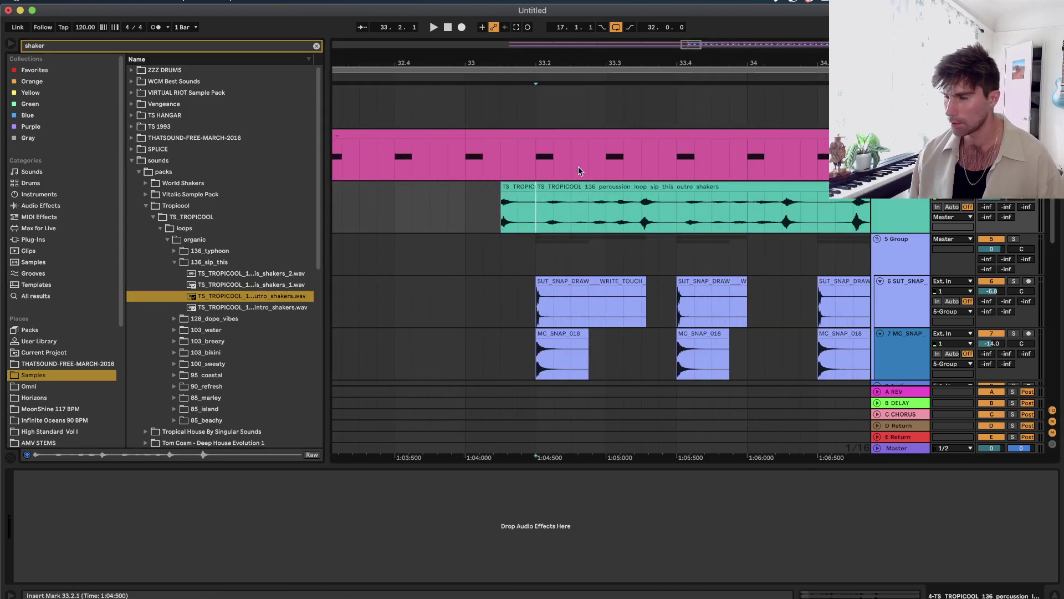
{"action": "left_click", "coordinate": [578, 183]}
{"action": "key", "text": "Delete"}
{"action": "key", "text": "BackSpace"}
{"action": "left_click_drag", "start_coordinate": [534, 193], "coordinate": [524, 196]}
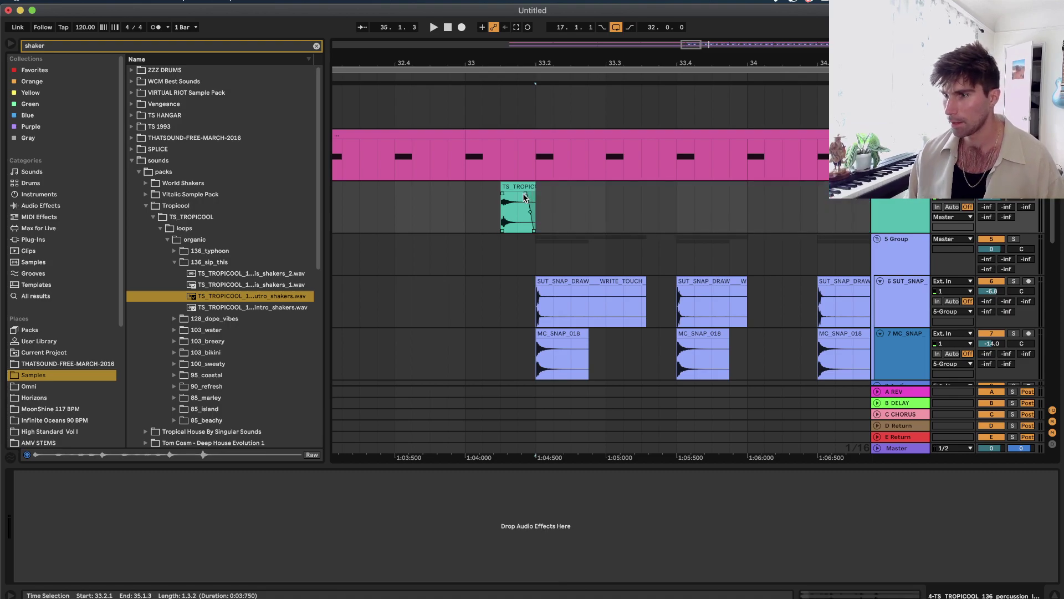
Play back the trimmed shaker hit and extend the clip's end to 33.4.4.
{"action": "left_click", "coordinate": [467, 221]}
{"action": "key", "text": "space"}
{"action": "key", "text": "space"}
{"action": "key", "text": "space"}
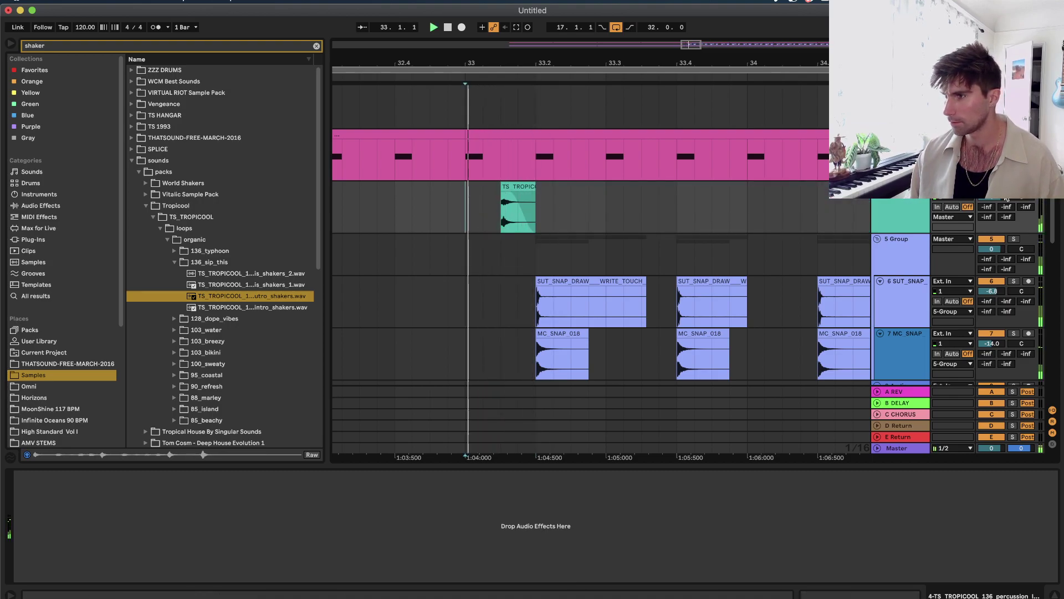
{"action": "key", "text": "space"}
{"action": "key", "text": "space"}
{"action": "left_click_drag", "start_coordinate": [535, 187], "coordinate": [729, 188]}
{"action": "key", "text": "space"}
{"action": "key", "text": "space"}
Cut the section from 33.2.3 to 33.2.4 out of the shaker clip and play it back.
{"action": "left_click_drag", "start_coordinate": [573, 218], "coordinate": [587, 218]}
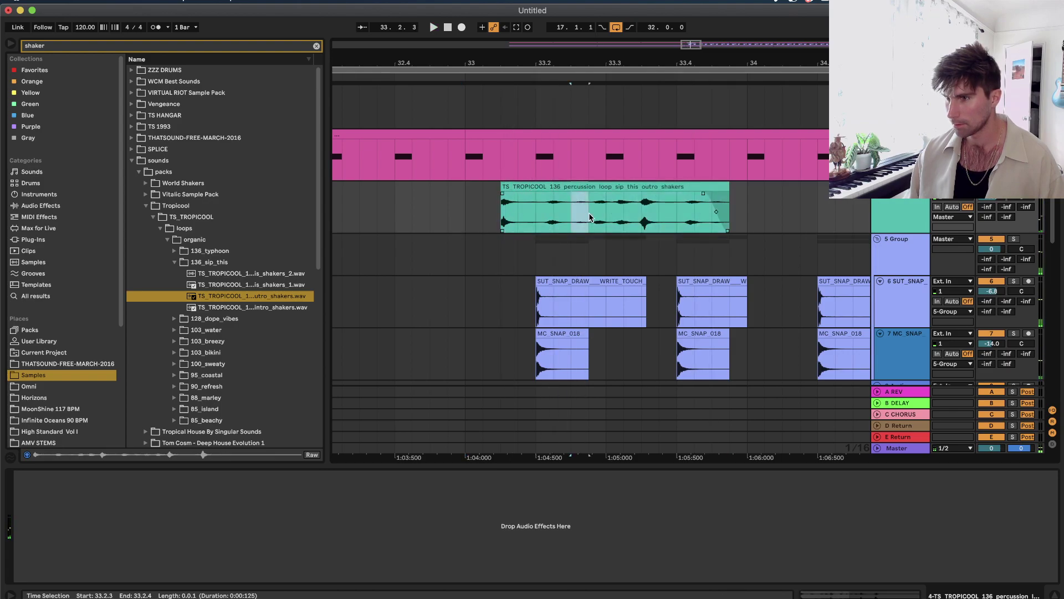
{"action": "key", "text": "Delete"}
{"action": "left_click", "coordinate": [448, 216]}
{"action": "key", "text": "space"}
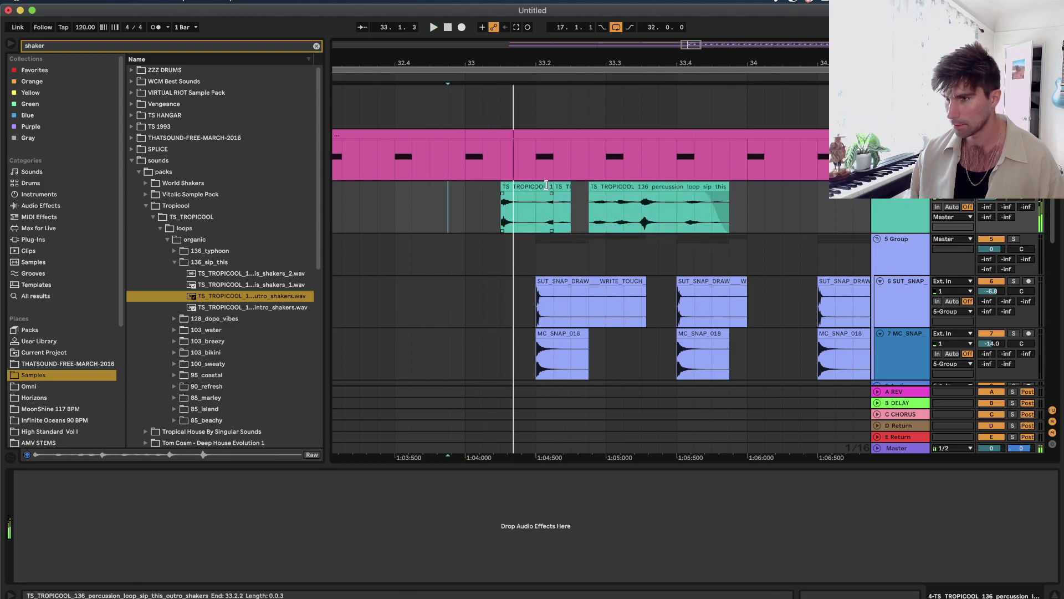
Insert an audio track below the shaker track and place a one-sixteenth shaker slice on it at 33.2.4.
{"action": "left_click_drag", "start_coordinate": [554, 210], "coordinate": [783, 211]}
{"action": "right_click", "coordinate": [901, 210]}
{"action": "left_click", "coordinate": [924, 291]}
{"action": "left_click_drag", "start_coordinate": [553, 223], "coordinate": [588, 238]}
{"action": "left_click", "coordinate": [430, 225]}
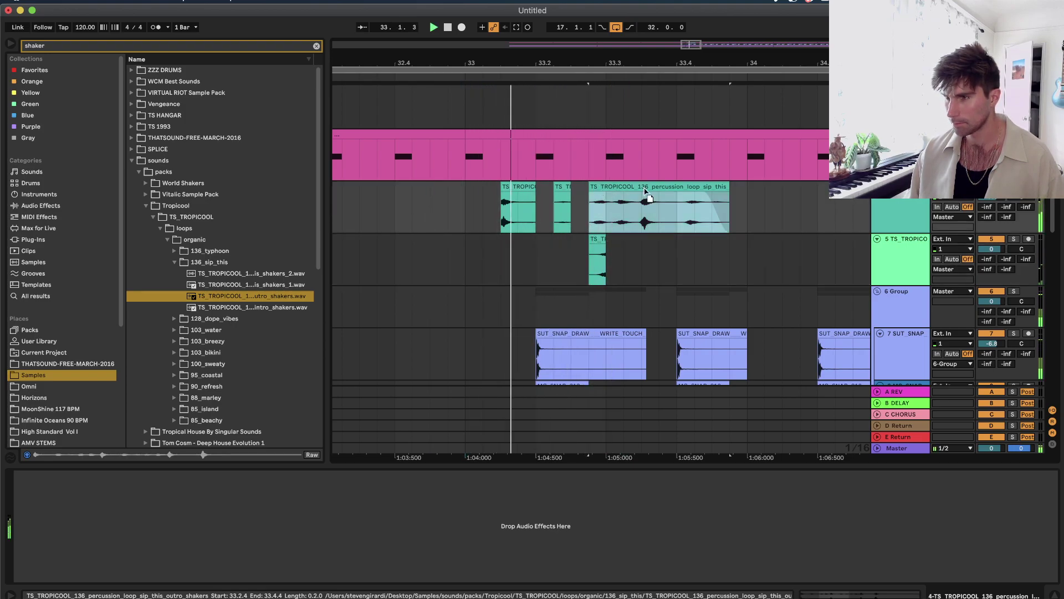
Shift the remaining long shaker clip later, move a one-sixteenth slice of it to 33.2.4 and play the result.
{"action": "left_click_drag", "start_coordinate": [612, 186], "coordinate": [665, 186]}
{"action": "left_click", "coordinate": [428, 222]}
{"action": "key", "text": "space"}
{"action": "left_click_drag", "start_coordinate": [730, 204], "coordinate": [610, 198]}
{"action": "left_click", "coordinate": [463, 266]}
{"action": "key", "text": "space"}
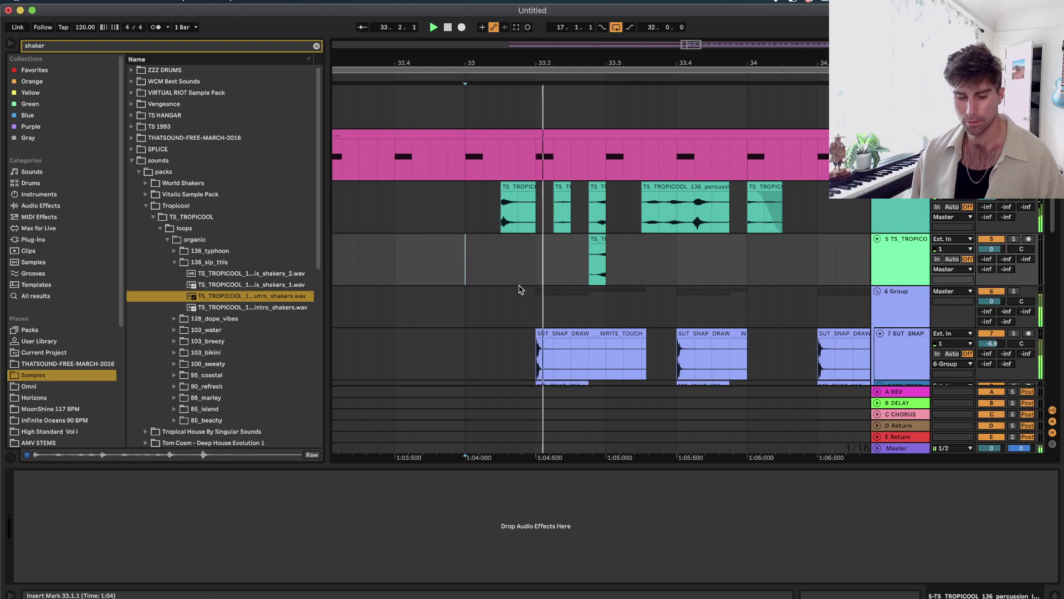
Play back the shaker pattern from bar 33 and lower the second shaker track's volume to -12.3 dB.
{"action": "key", "text": "space"}
{"action": "key", "text": "space"}
{"action": "key", "text": "space"}
{"action": "key", "text": "space"}
{"action": "key", "text": "space"}
{"action": "left_click", "coordinate": [461, 270]}
{"action": "key", "text": "space"}
{"action": "key", "text": "space"}
Move the slice on the second shaker track earlier to 33.2.3 and play back the pattern.
{"action": "left_click_drag", "start_coordinate": [600, 239], "coordinate": [580, 239]}
{"action": "left_click", "coordinate": [455, 269]}
{"action": "key", "text": "space"}
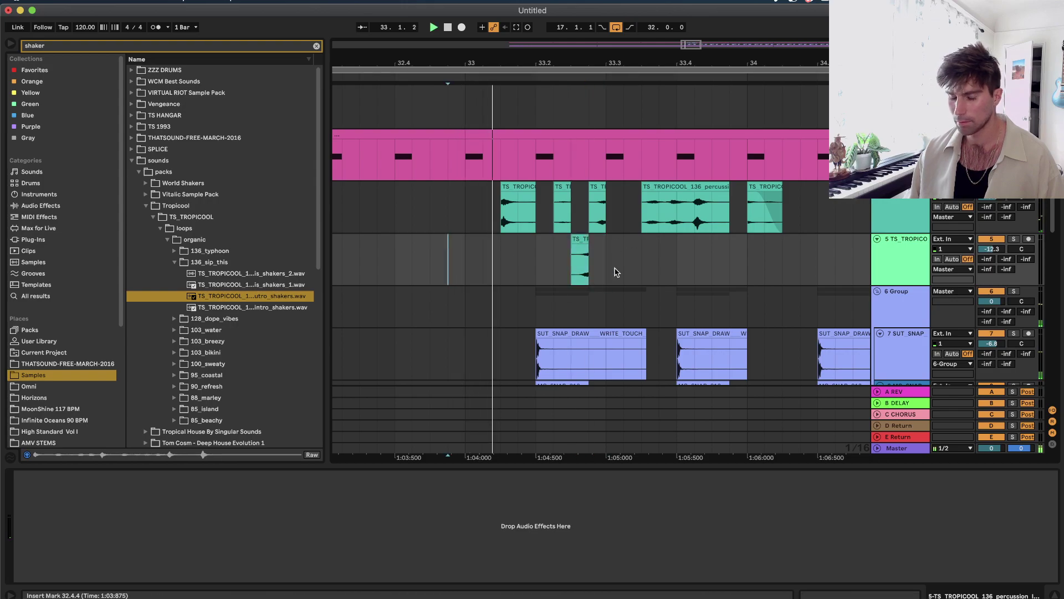
{"action": "key", "text": "space"}
{"action": "key", "text": "space"}
{"action": "left_click", "coordinate": [578, 234]}
{"action": "left_click", "coordinate": [429, 261]}
{"action": "key", "text": "space"}
{"action": "key", "text": "space"}
{"action": "key", "text": "space"}
Duplicate the two-beat shaker pattern on both shaker tracks to fill bar 33 and play it back.
{"action": "left_click_drag", "start_coordinate": [800, 199], "coordinate": [468, 267]}
{"action": "key", "text": "ctrl+d"}
{"action": "left_click", "coordinate": [467, 268], "text": "shift"}
{"action": "key", "text": "space"}
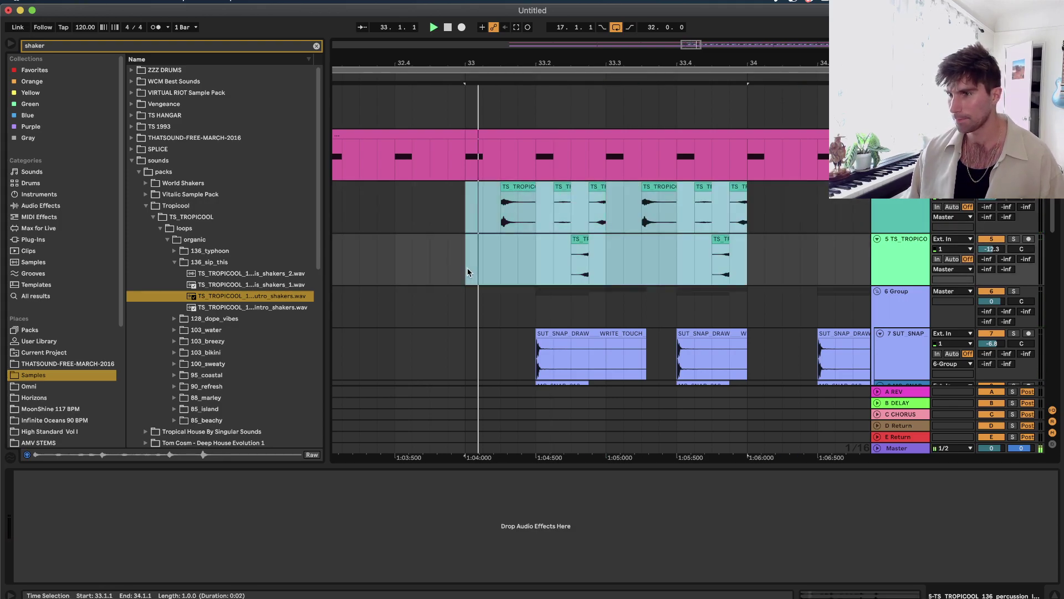
Play back the shaker pattern from just before bar 33 and mute the second shaker track.
{"action": "scroll", "coordinate": [467, 267], "scroll_direction": "down", "scroll_amount": 3}
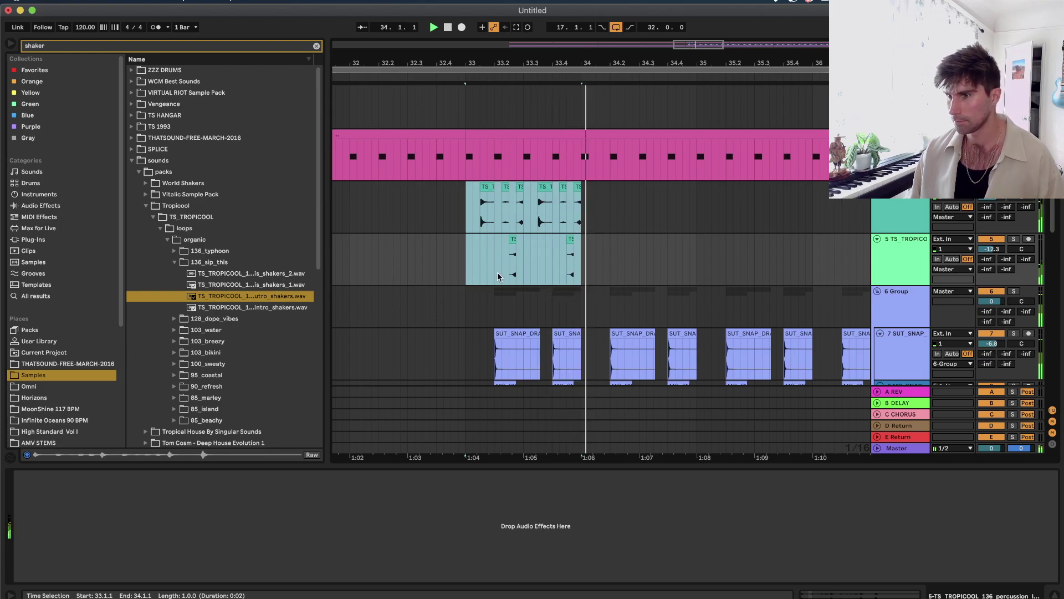
{"action": "left_click", "coordinate": [452, 259]}
{"action": "key", "text": "space"}
{"action": "scroll", "coordinate": [552, 248], "scroll_direction": "up", "scroll_amount": 3}
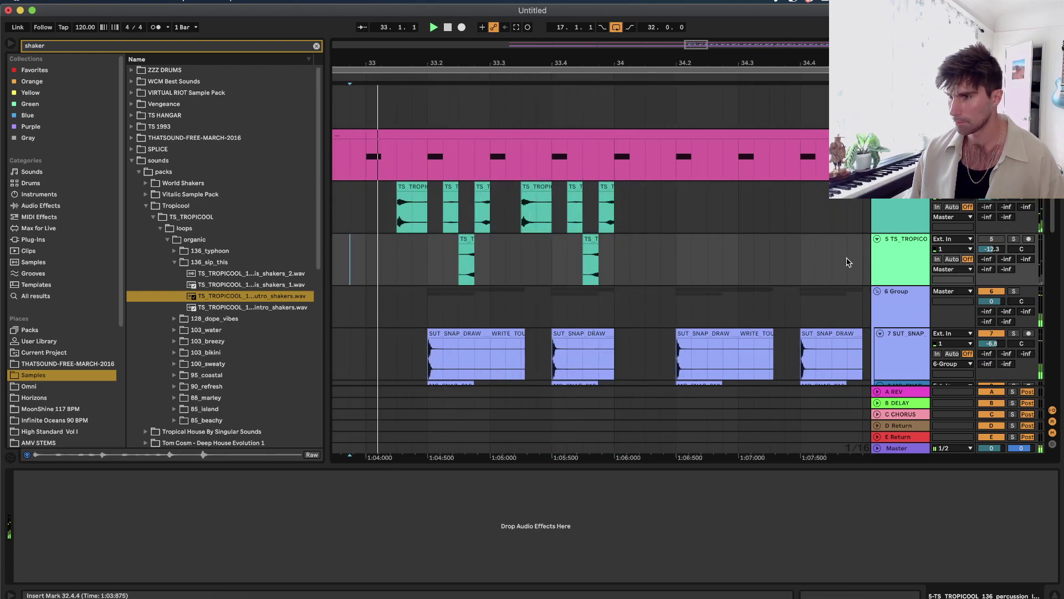
Insert an audio track below the first shaker track and place the outro shakers sample from the 103_bikini folder on it.
{"action": "left_click", "coordinate": [913, 212]}
{"action": "right_click", "coordinate": [915, 228]}
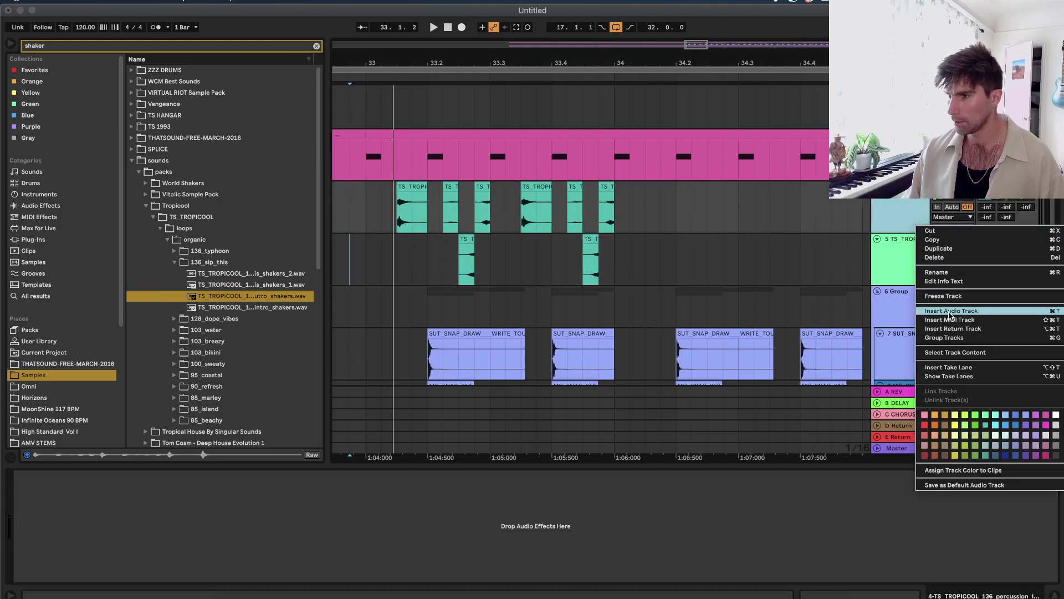
{"action": "left_click", "coordinate": [953, 313]}
{"action": "left_click", "coordinate": [174, 353]}
{"action": "left_click", "coordinate": [220, 341]}
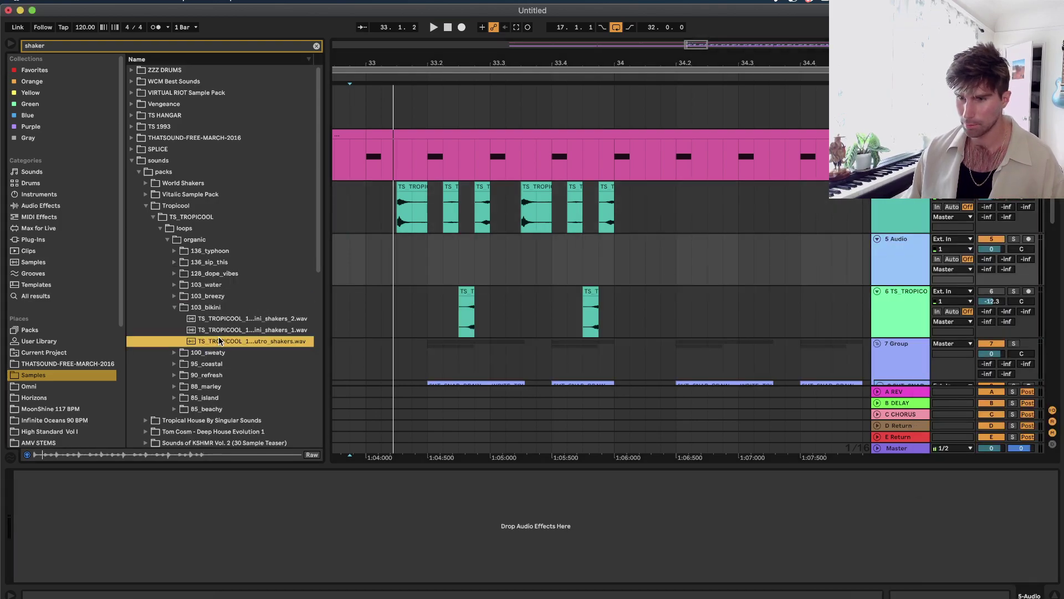
{"action": "left_click_drag", "start_coordinate": [220, 341], "coordinate": [499, 256]}
Split the new shaker sample, delete the surplus pieces and move a one-sixteenth slice to 33.3.2.
{"action": "left_click", "coordinate": [523, 263]}
{"action": "key", "text": "super+e"}
{"action": "left_click", "coordinate": [552, 239]}
{"action": "key", "text": "Delete"}
{"action": "left_click", "coordinate": [589, 254]}
{"action": "left_click", "coordinate": [589, 239]}
{"action": "key", "text": "Delete"}
{"action": "left_click_drag", "start_coordinate": [571, 237], "coordinate": [507, 247]}
Play back from 32.4.4 and lower the new shaker track's volume to -11.8 dB.
{"action": "left_click", "coordinate": [353, 265]}
{"action": "key", "text": "space"}
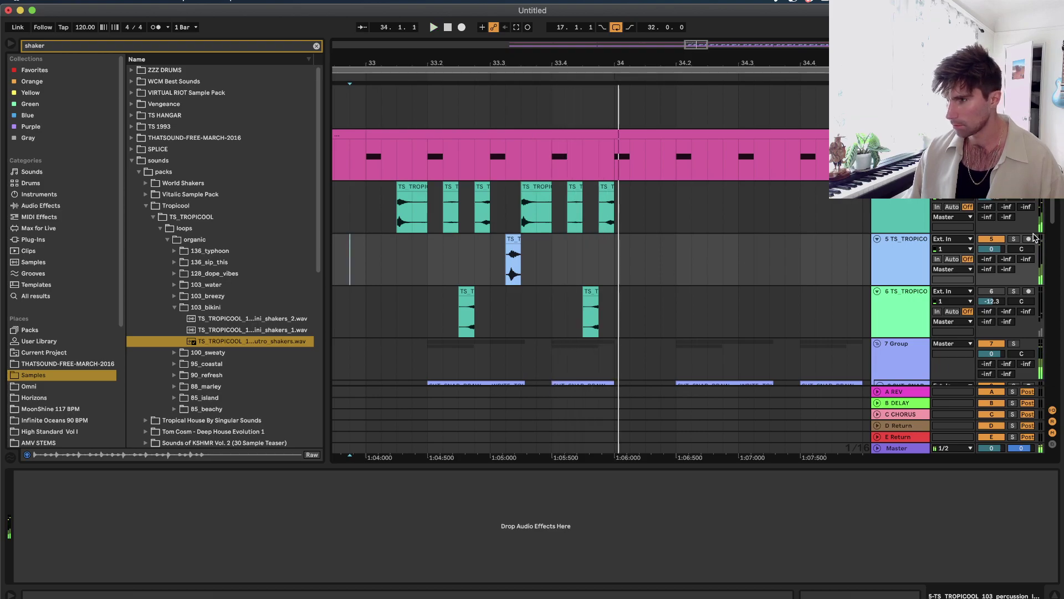
{"action": "left_click_drag", "start_coordinate": [982, 243], "coordinate": [982, 263]}
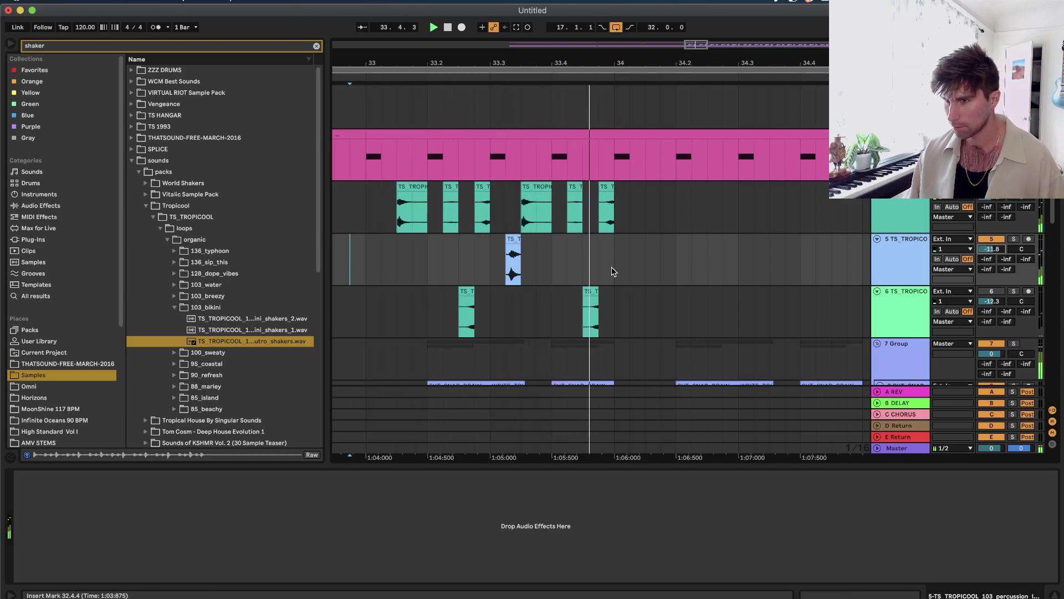
Deactivate the first shaker track's last slice and arrange slices on the new shaker track at 33.2.4 and 33.4.2.
{"action": "left_click", "coordinate": [605, 184]}
{"action": "mouse_move", "coordinate": [605, 183]}
{"action": "left_mouse_down"}
{"action": "mouse_move", "coordinate": [654, 209]}
{"action": "mouse_move", "coordinate": [254, 285]}
{"action": "mouse_move", "coordinate": [589, 244]}
{"action": "mouse_move", "coordinate": [453, 244]}
{"action": "mouse_move", "coordinate": [480, 244]}
{"action": "left_mouse_up"}
{"action": "key", "text": "space"}
Play back the pattern and move the earlier slice on the new shaker track to 33.3.1.
{"action": "left_click", "coordinate": [351, 260]}
{"action": "left_click", "coordinate": [367, 271]}
{"action": "key", "text": "space"}
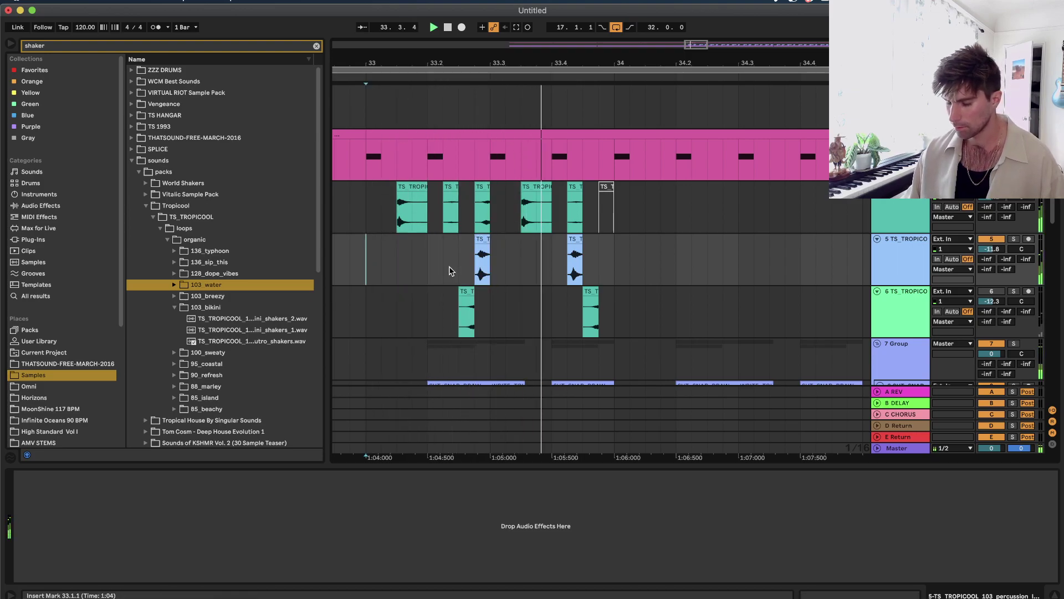
{"action": "left_click_drag", "start_coordinate": [482, 255], "coordinate": [497, 255]}
{"action": "left_click", "coordinate": [350, 258]}
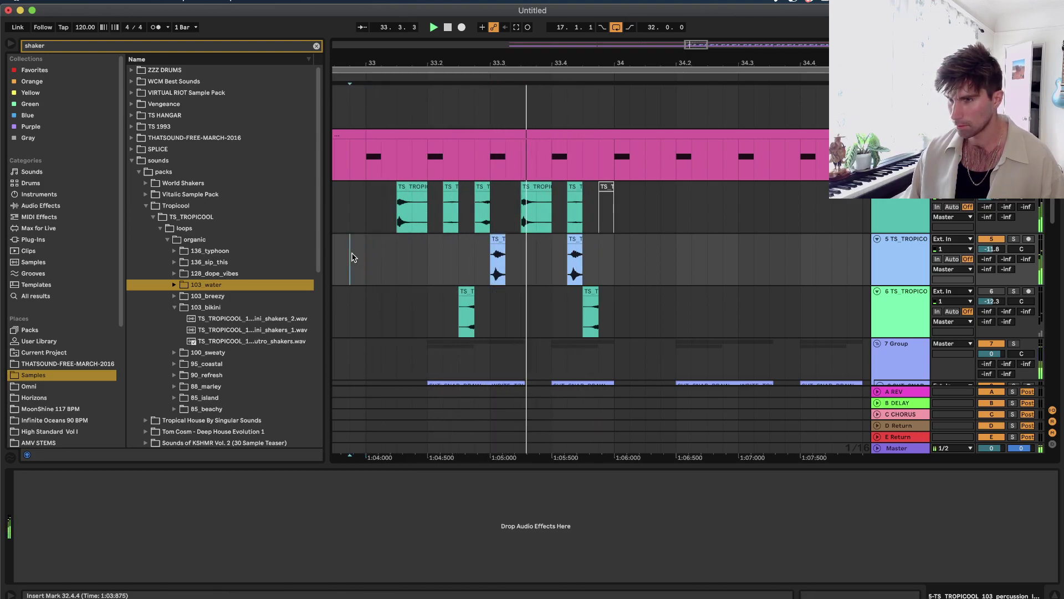
Duplicate the bar 33 pattern on the two upper shaker tracks to fill bars 33 through 36.
{"action": "left_click_drag", "start_coordinate": [613, 219], "coordinate": [361, 271]}
{"action": "key", "text": "super+d"}
{"action": "scroll", "coordinate": [362, 272], "scroll_direction": "down", "scroll_amount": 5}
{"action": "key", "text": "super+d"}
{"action": "scroll", "coordinate": [362, 271], "scroll_direction": "down", "scroll_amount": 1}
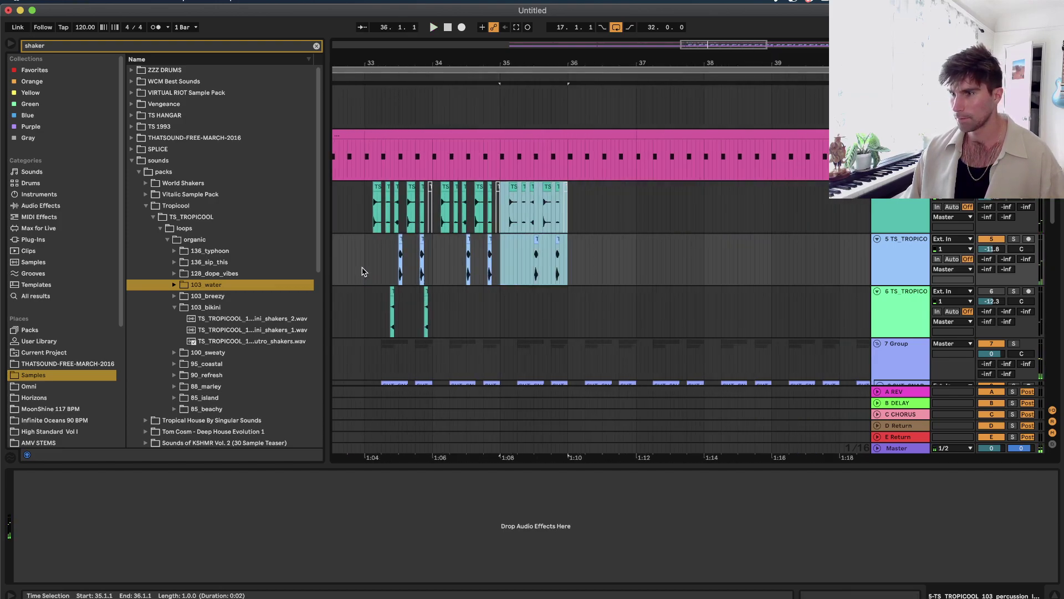
{"action": "scroll", "coordinate": [362, 271], "scroll_direction": "left", "scroll_amount": 2}
{"action": "key", "text": "super+d"}
{"action": "left_click", "coordinate": [456, 269], "text": "shift"}
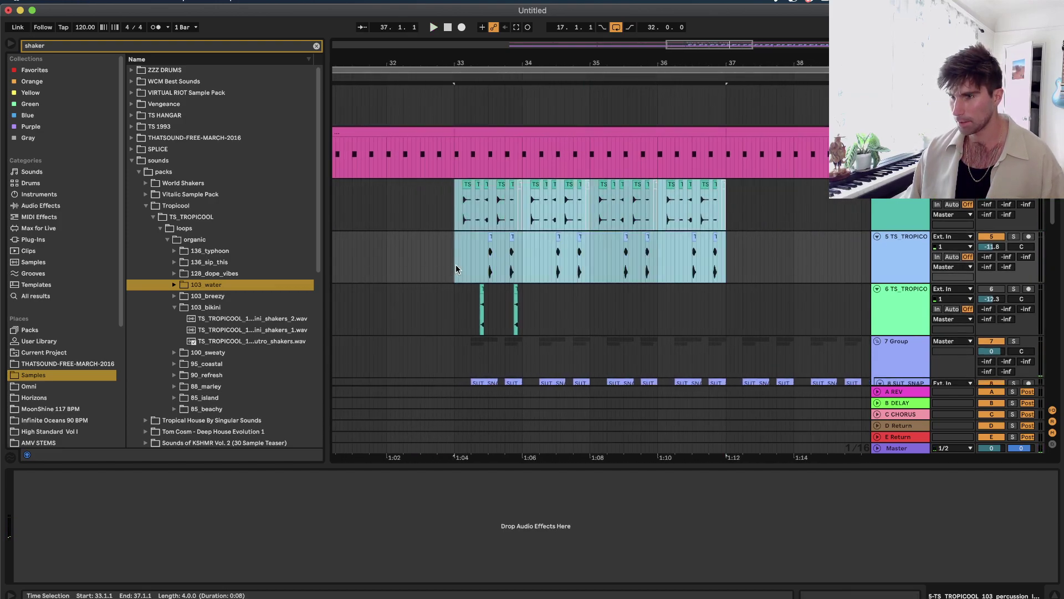
Group the two active shaker tracks and lower the group's volume to -8.5 dB during playback.
{"action": "left_click", "coordinate": [877, 256]}
{"action": "left_click", "coordinate": [905, 224], "text": "shift"}
{"action": "left_click", "coordinate": [898, 268]}
{"action": "key", "text": "super+g"}
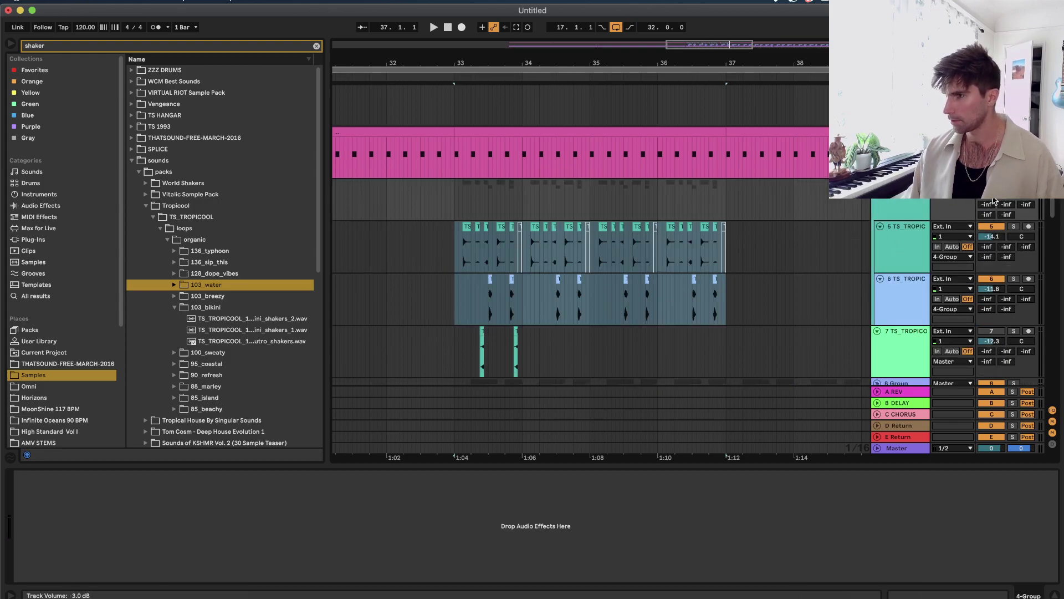
{"action": "key", "text": "space"}
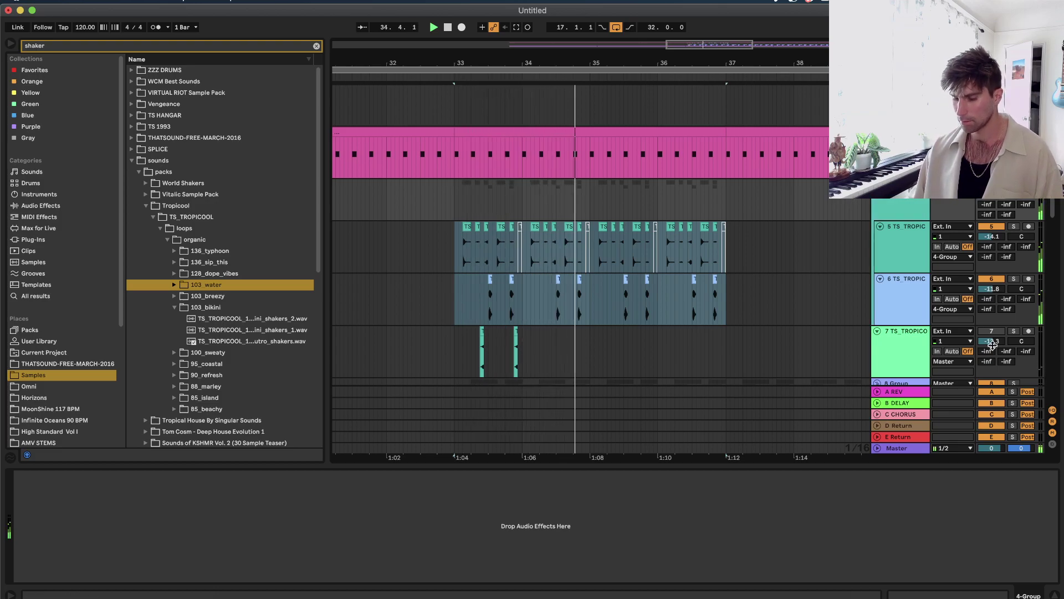
{"action": "scroll", "coordinate": [713, 198], "scroll_direction": "down", "scroll_amount": 2}
{"action": "key", "text": "space"}
Search the plug-ins for "pro q" and load FabFilter Pro-Q 3 onto the shaker group.
{"action": "left_click", "coordinate": [30, 240]}
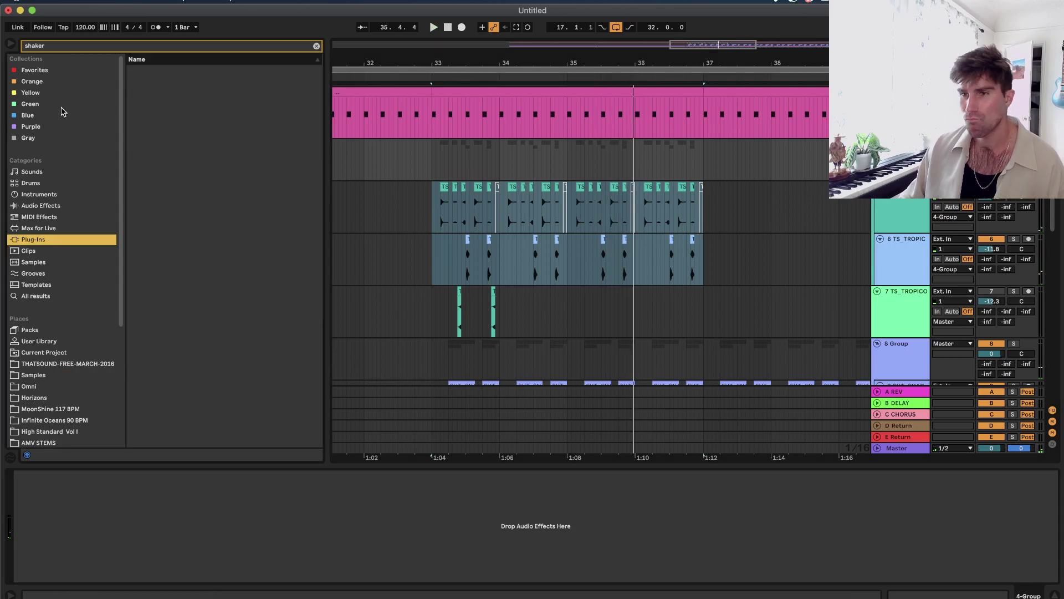
{"action": "type", "text": "pro q"}
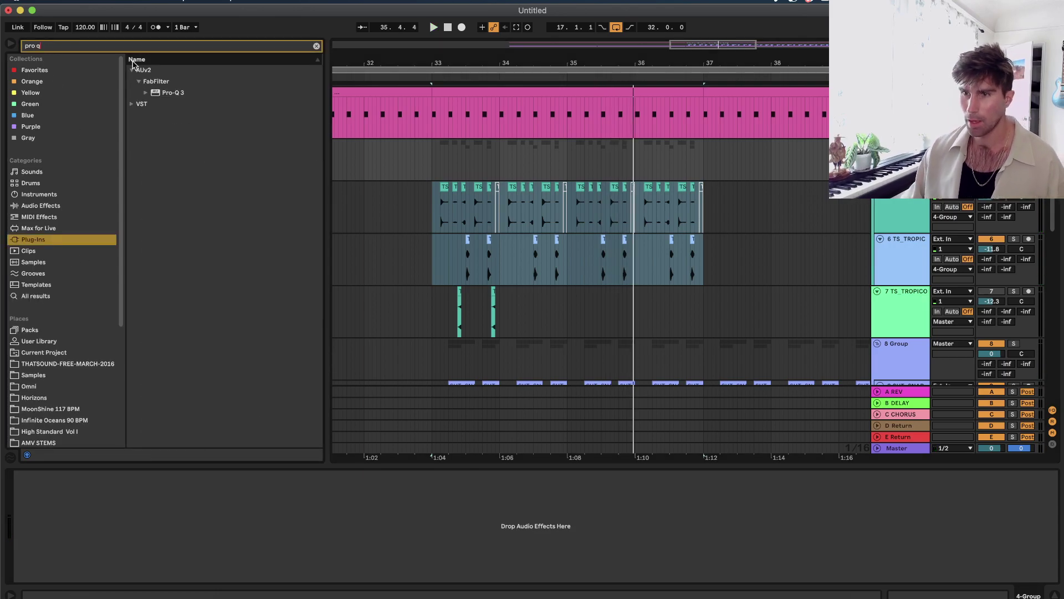
{"action": "left_click", "coordinate": [186, 98]}
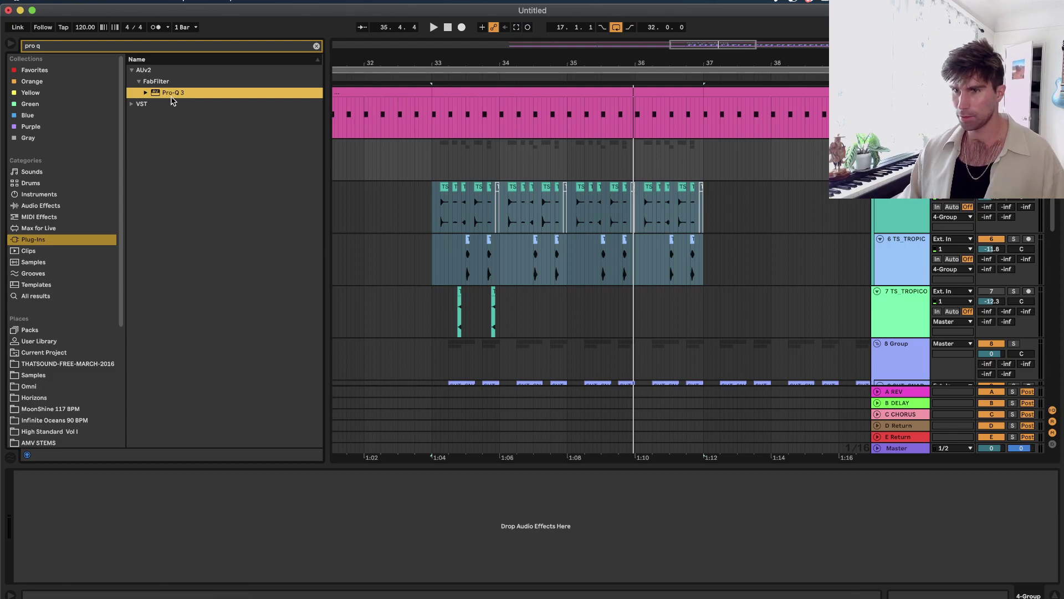
{"action": "key", "text": "Return"}
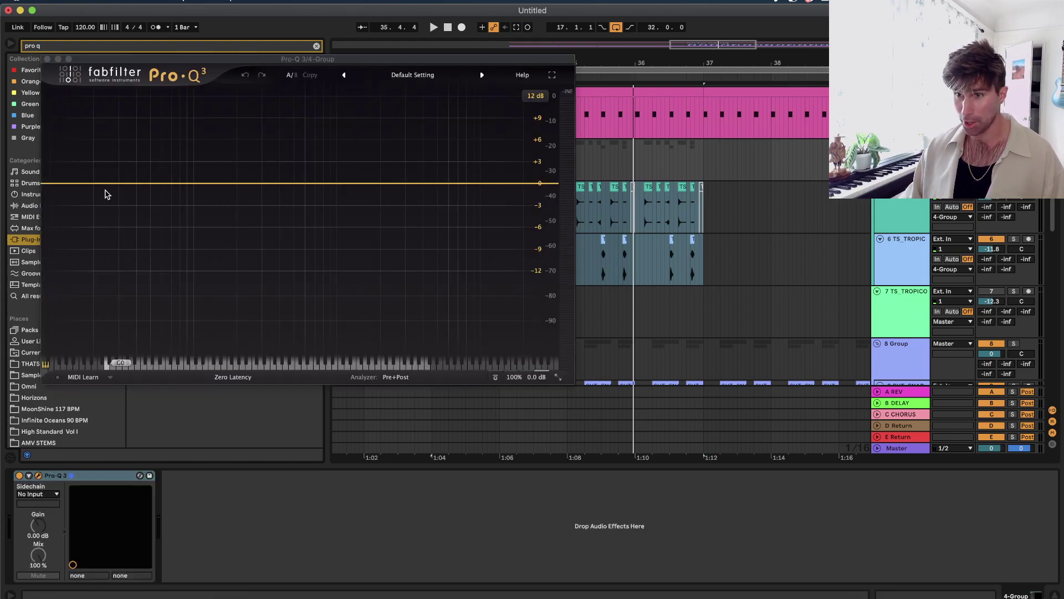
Add a low-shelf band at about 47 Hz in Pro-Q 3, lower its gain and close the equalizer.
{"action": "double_click", "coordinate": [100, 183]}
{"action": "left_click_drag", "start_coordinate": [100, 183], "coordinate": [149, 266]}
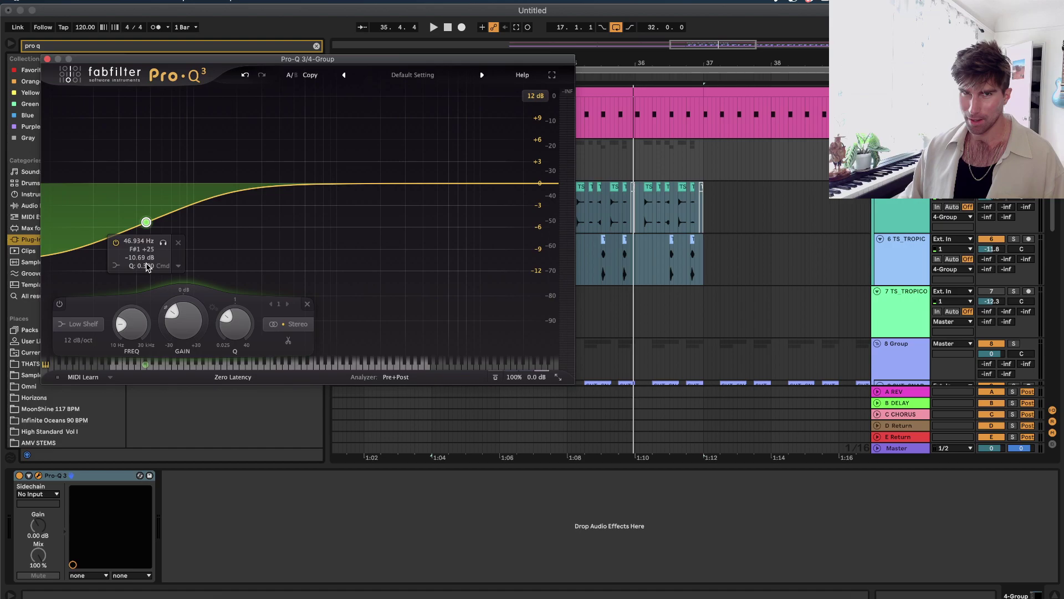
{"action": "left_click_drag", "start_coordinate": [190, 317], "coordinate": [176, 413]}
{"action": "left_click", "coordinate": [30, 274]}
{"action": "left_click", "coordinate": [48, 59]}
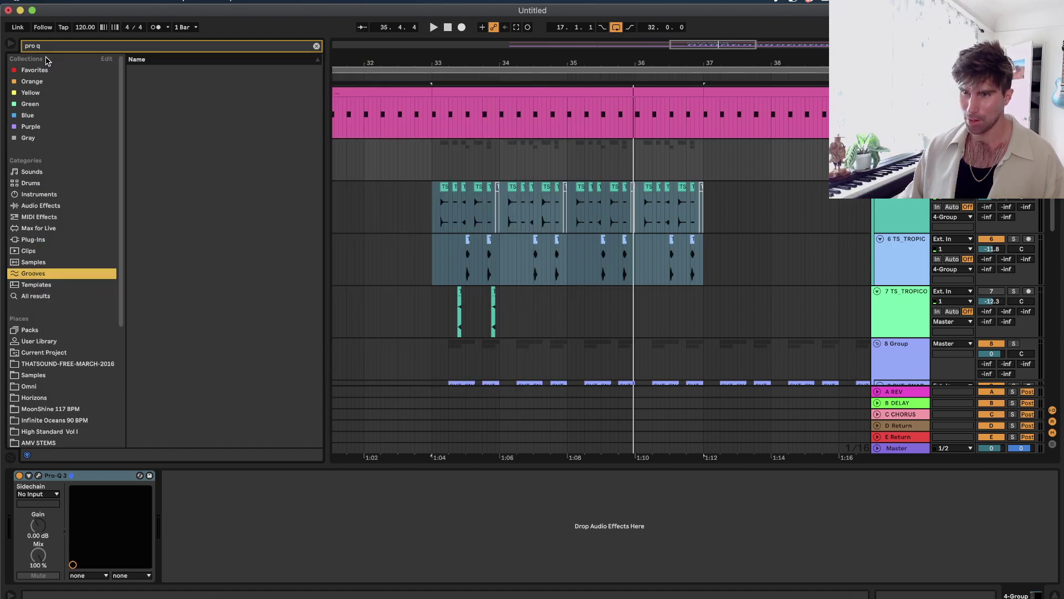
{"action": "type", "text": "slat"}
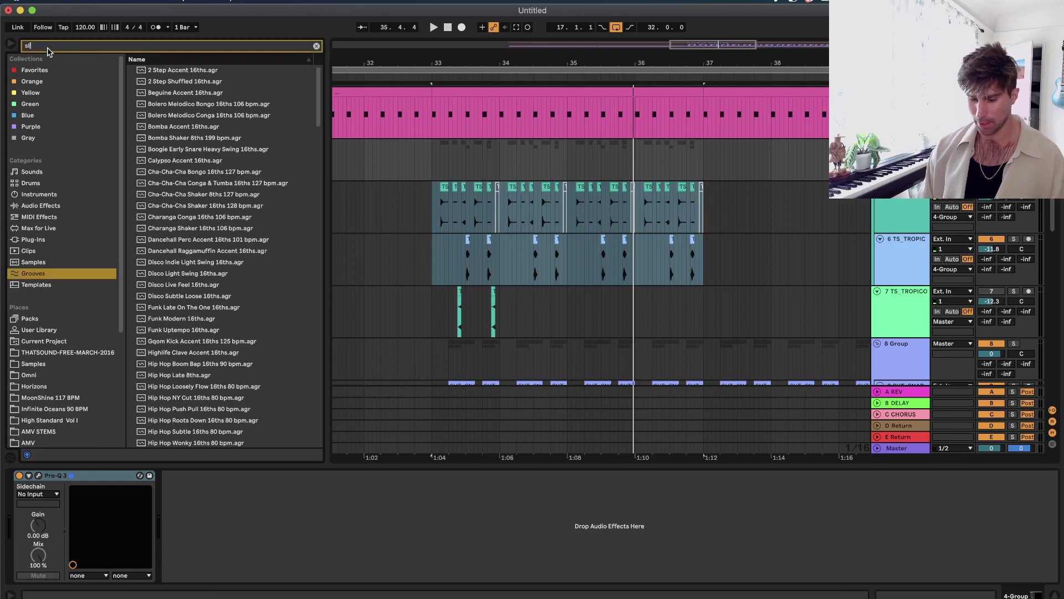
{"action": "key", "text": "BackSpace"}
{"action": "key", "text": "BackSpace"}
{"action": "type", "text": "vintag"}
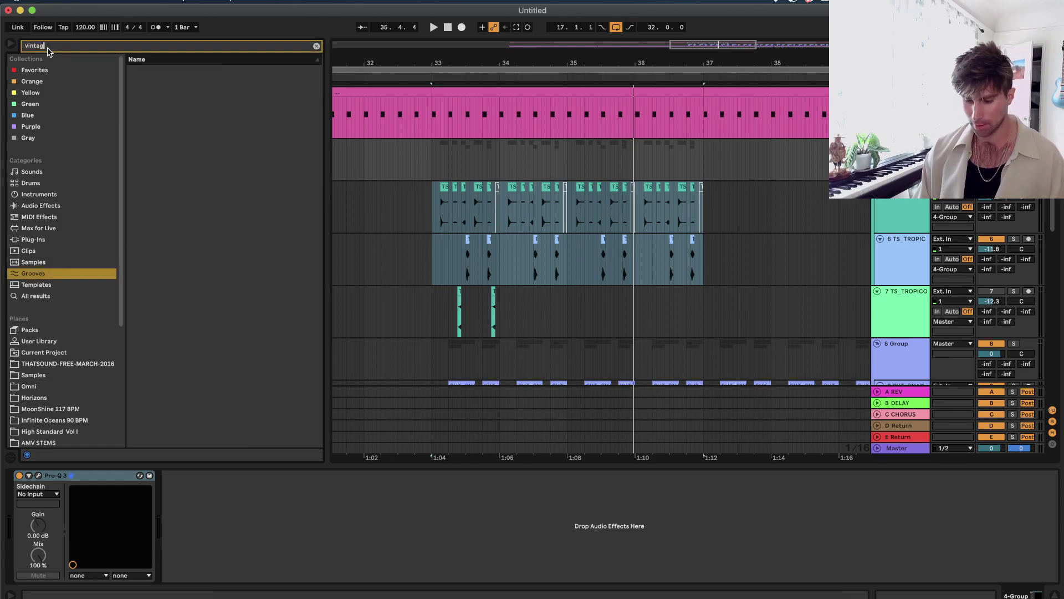
{"action": "type", "text": "viunt"}
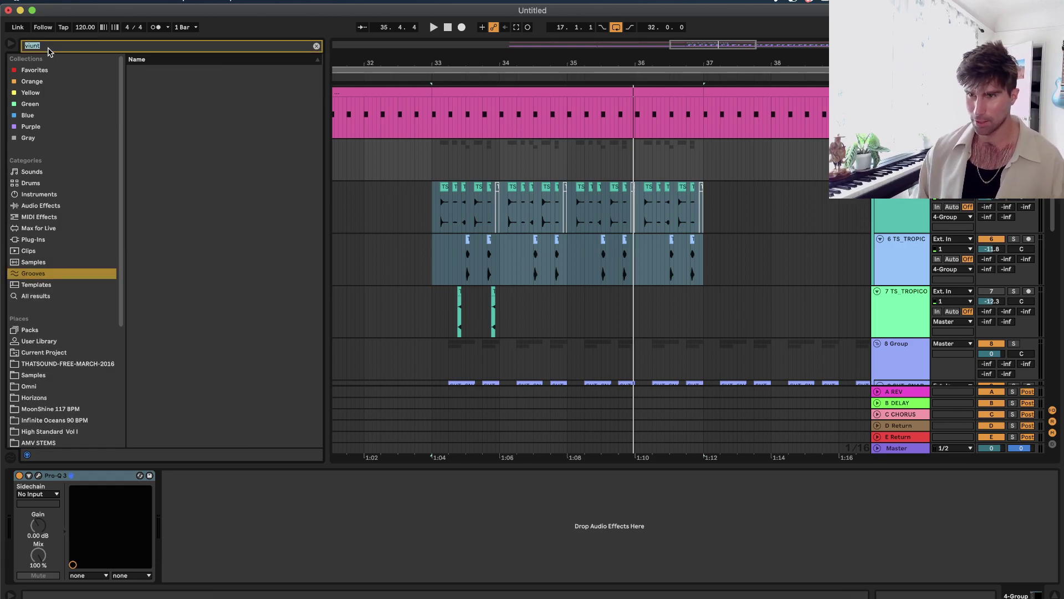
Search the plug-ins for "vintage" and add ValhallaVintageVerb to the shaker group.
{"action": "type", "text": "vint"}
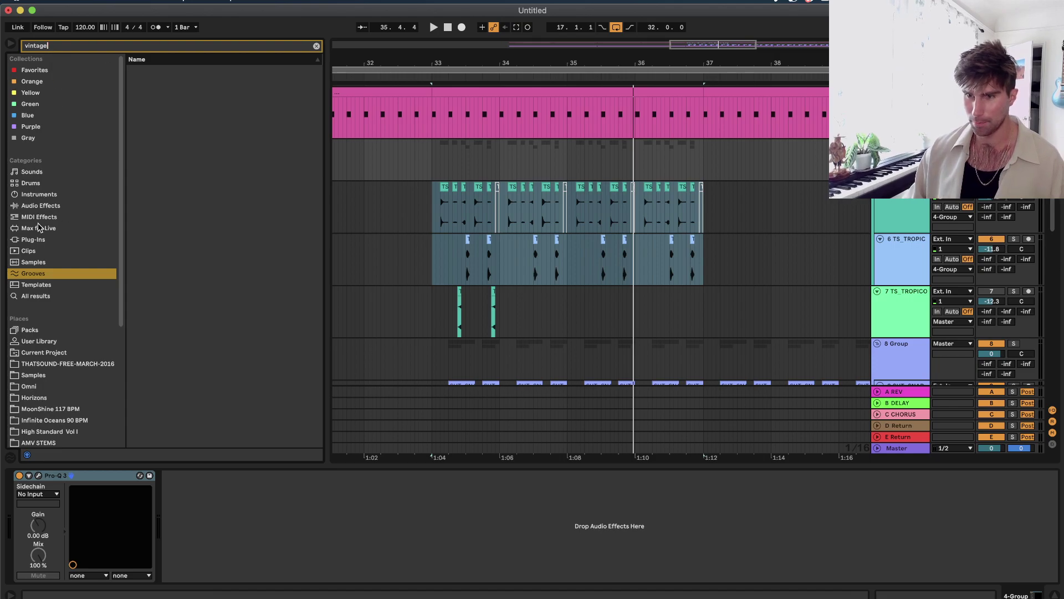
{"action": "left_click", "coordinate": [33, 239]}
{"action": "left_click", "coordinate": [139, 103]}
{"action": "left_click_drag", "start_coordinate": [188, 114], "coordinate": [541, 122]}
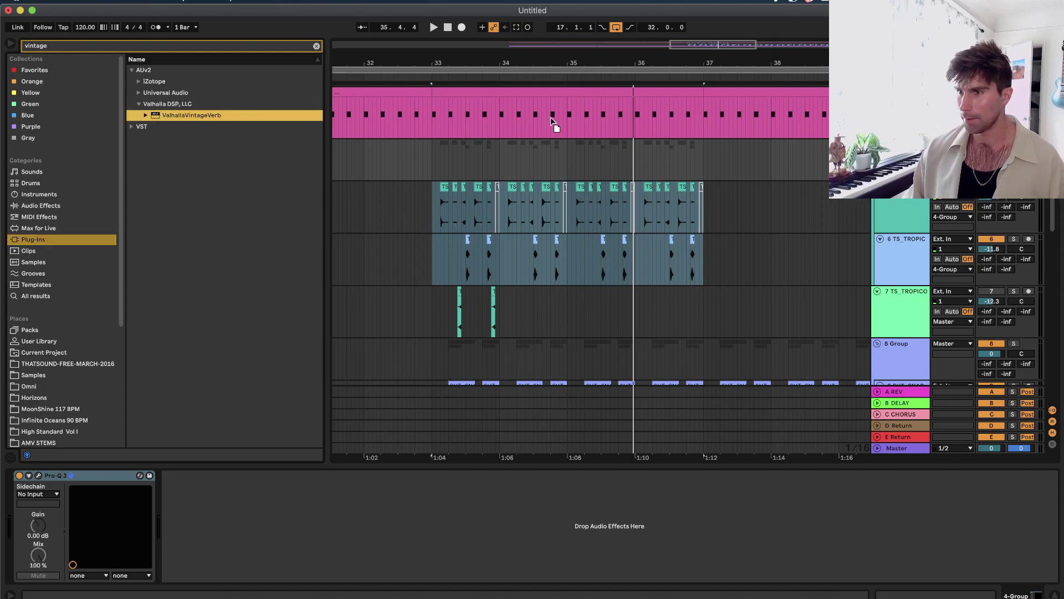
Set the reverb's mix to 9.8 %, predelay to 9.09 ms, decay to 0.75 s, high cut to 14270 Hz and low cut to 370 Hz.
{"action": "left_click_drag", "start_coordinate": [559, 167], "coordinate": [560, 169]}
{"action": "left_click_drag", "start_coordinate": [79, 162], "coordinate": [74, 292]}
{"action": "key", "text": "space"}
{"action": "left_click_drag", "start_coordinate": [81, 224], "coordinate": [80, 234]}
{"action": "left_click_drag", "start_coordinate": [170, 187], "coordinate": [172, 217]}
{"action": "left_click_drag", "start_coordinate": [559, 229], "coordinate": [557, 195]}
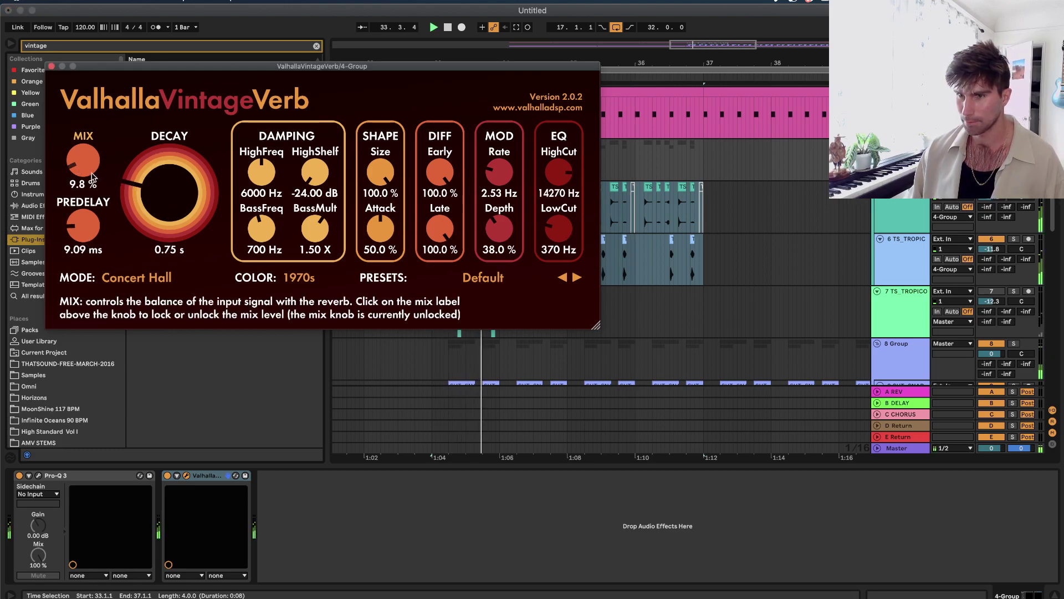
Set the reverb's decay to 1.22 s, mix to 20.0 % and mode to Room, then close it and stop playback.
{"action": "left_click_drag", "start_coordinate": [160, 186], "coordinate": [161, 180]}
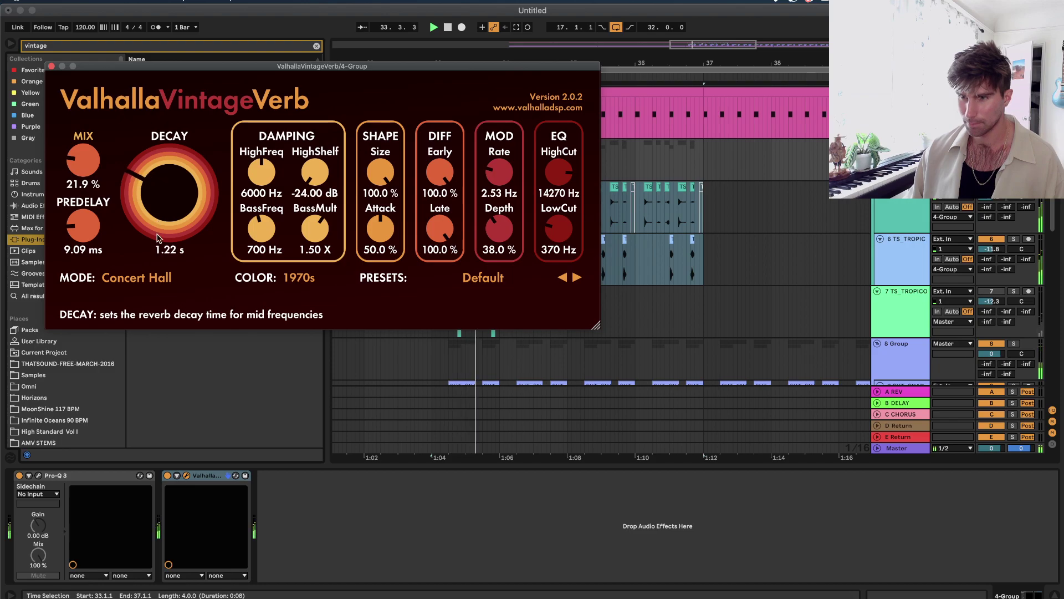
{"action": "left_click", "coordinate": [136, 277]}
{"action": "left_click", "coordinate": [125, 318]}
{"action": "left_click", "coordinate": [127, 285]}
{"action": "left_click", "coordinate": [125, 334]}
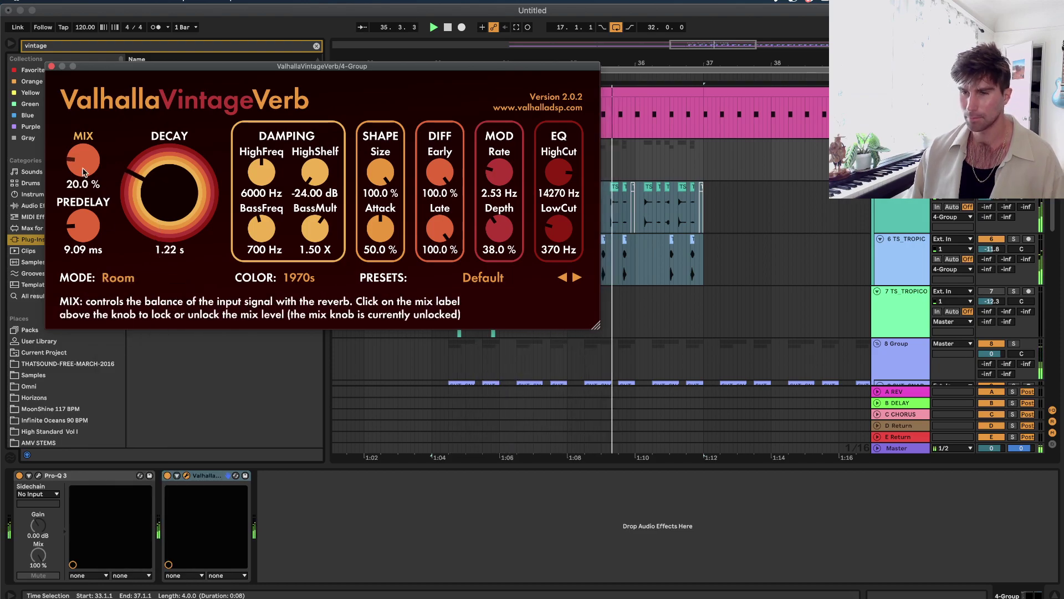
{"action": "left_click", "coordinate": [51, 66]}
{"action": "left_click", "coordinate": [665, 174]}
{"action": "key", "text": "space"}
{"action": "scroll", "coordinate": [665, 174], "scroll_direction": "down", "scroll_amount": 6}
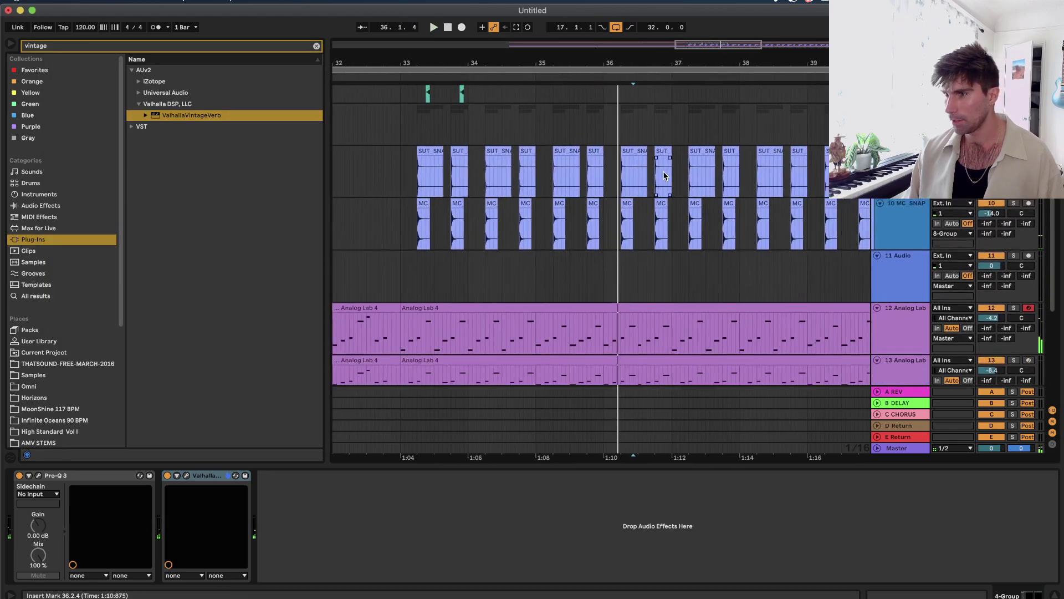
{"action": "scroll", "coordinate": [637, 180], "scroll_direction": "up", "scroll_amount": 2}
{"action": "left_click", "coordinate": [618, 183]}
{"action": "scroll", "coordinate": [618, 184], "scroll_direction": "up", "scroll_amount": 3}
{"action": "scroll", "coordinate": [616, 189], "scroll_direction": "down", "scroll_amount": 5}
{"action": "left_click_drag", "start_coordinate": [847, 234], "coordinate": [405, 258]}
{"action": "scroll", "coordinate": [405, 259], "scroll_direction": "up", "scroll_amount": 5}
{"action": "scroll", "coordinate": [443, 183], "scroll_direction": "up", "scroll_amount": 4}
Select the grouped shaker tracks from 32.4.2 to 37.2.4 and load RC-20 Retro Color onto the shaker group.
{"action": "left_click_drag", "start_coordinate": [373, 166], "coordinate": [790, 192]}
{"action": "left_click", "coordinate": [901, 105]}
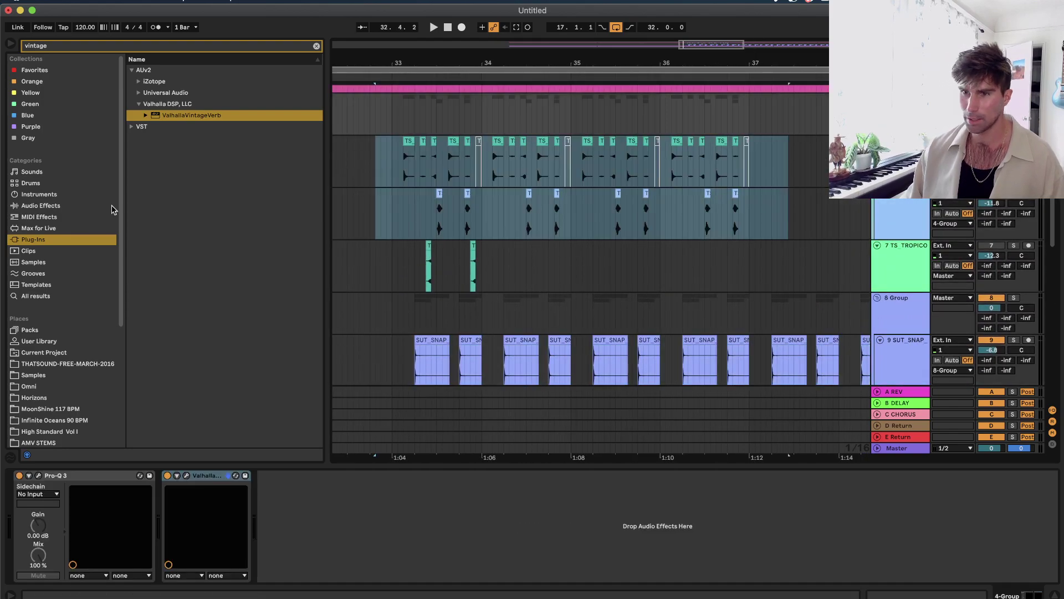
{"action": "type", "text": "color"}
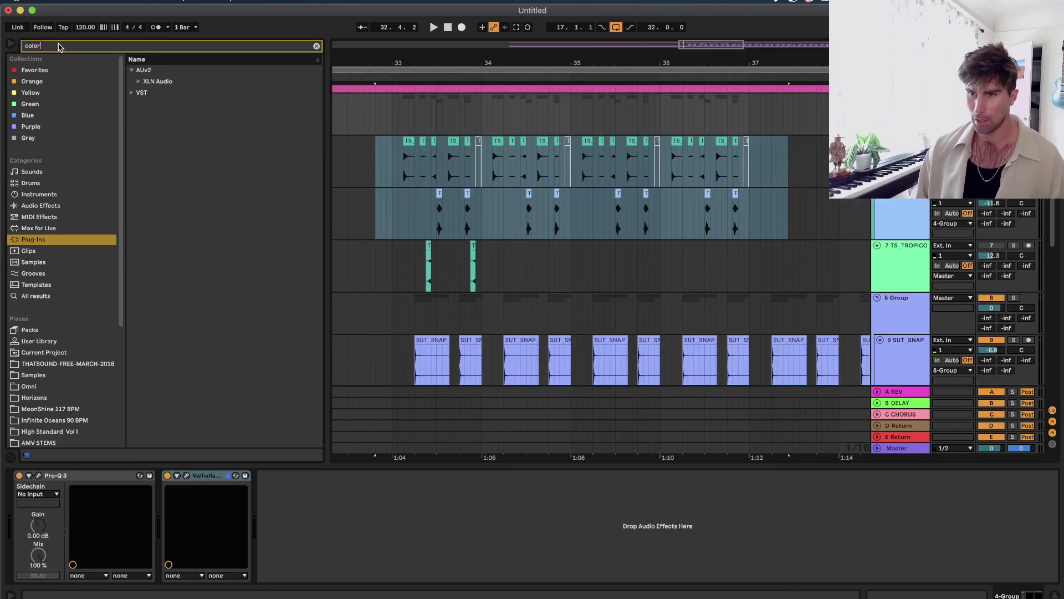
{"action": "left_click", "coordinate": [186, 104]}
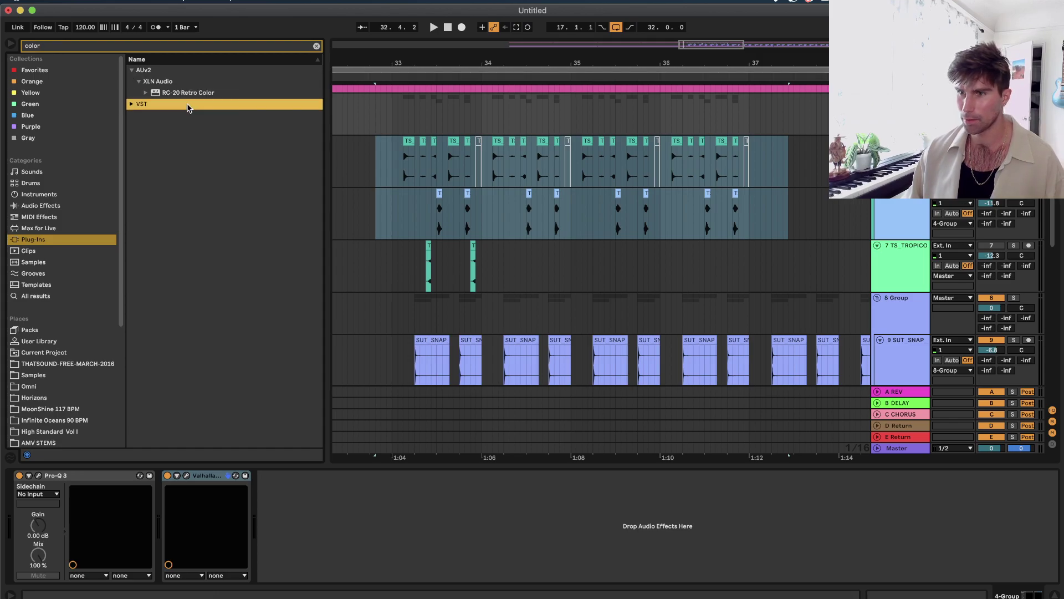
{"action": "left_click", "coordinate": [190, 94]}
{"action": "key", "text": "Return"}
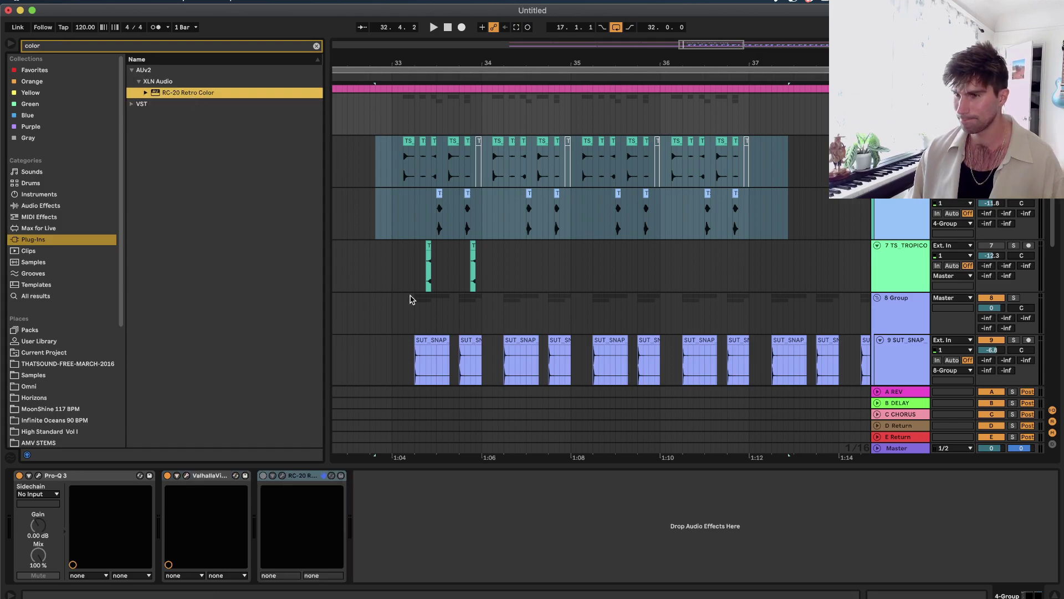
Play back the shakers through RC-20, turn off its Noise module and close the effect.
{"action": "key", "text": "space"}
{"action": "left_click", "coordinate": [68, 316]}
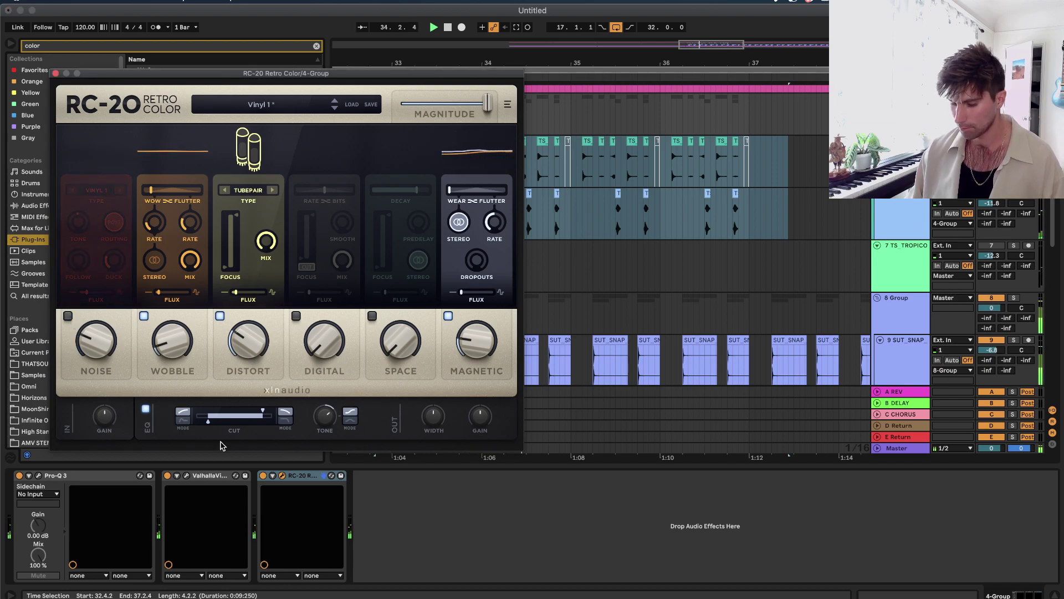
{"action": "left_click", "coordinate": [56, 73]}
{"action": "scroll", "coordinate": [444, 152], "scroll_direction": "up", "scroll_amount": 5}
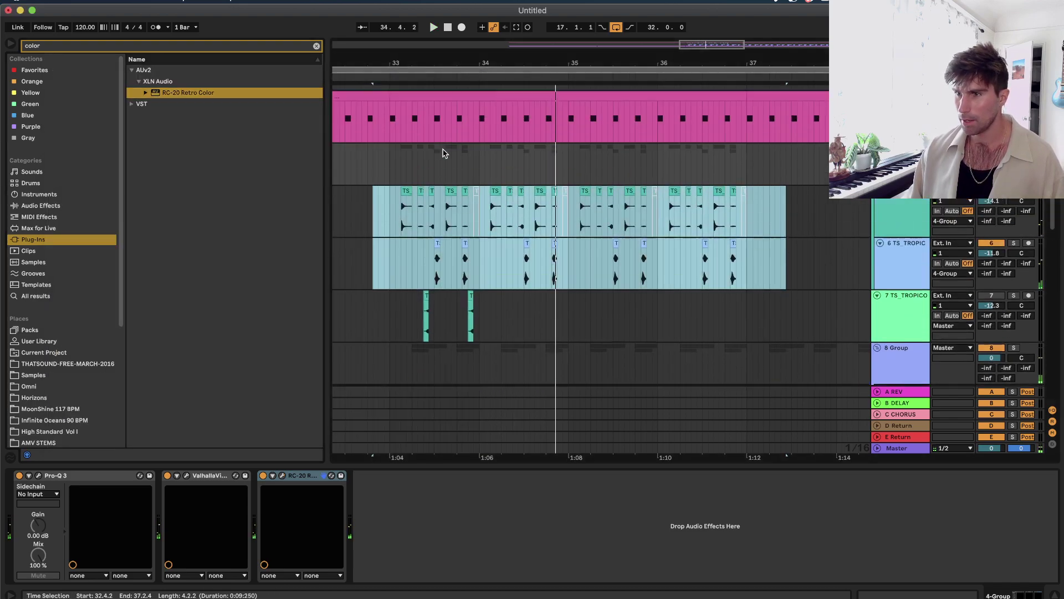
Automate the kick track's EQ Eight so it stays on up to 33.1.1 and switches off from there.
{"action": "left_click", "coordinate": [389, 212]}
{"action": "key", "text": "a"}
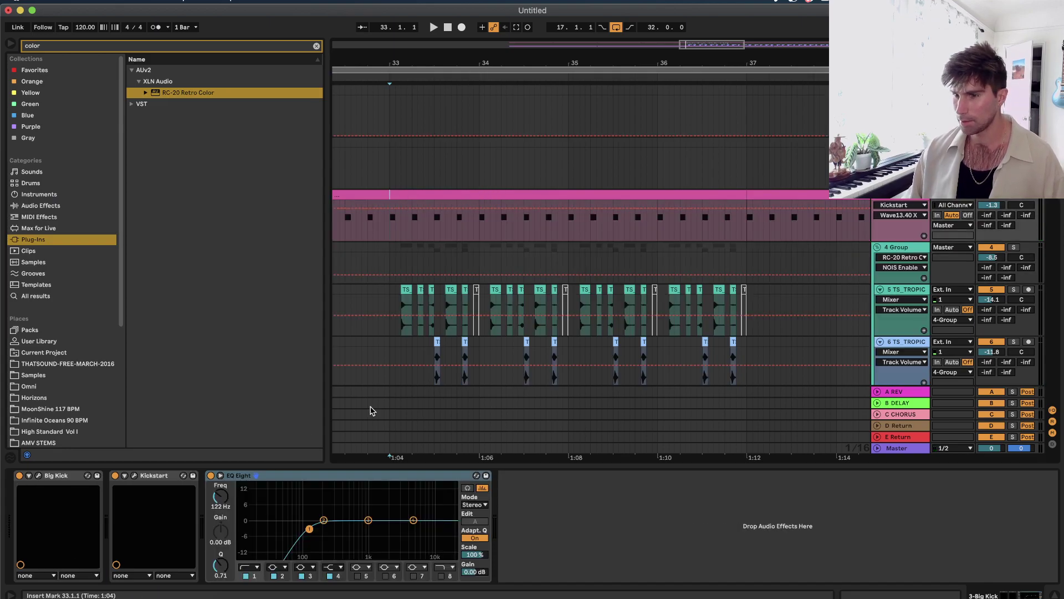
{"action": "left_click", "coordinate": [210, 476]}
{"action": "left_click", "coordinate": [390, 230]}
{"action": "left_click_drag", "start_coordinate": [378, 230], "coordinate": [379, 210]}
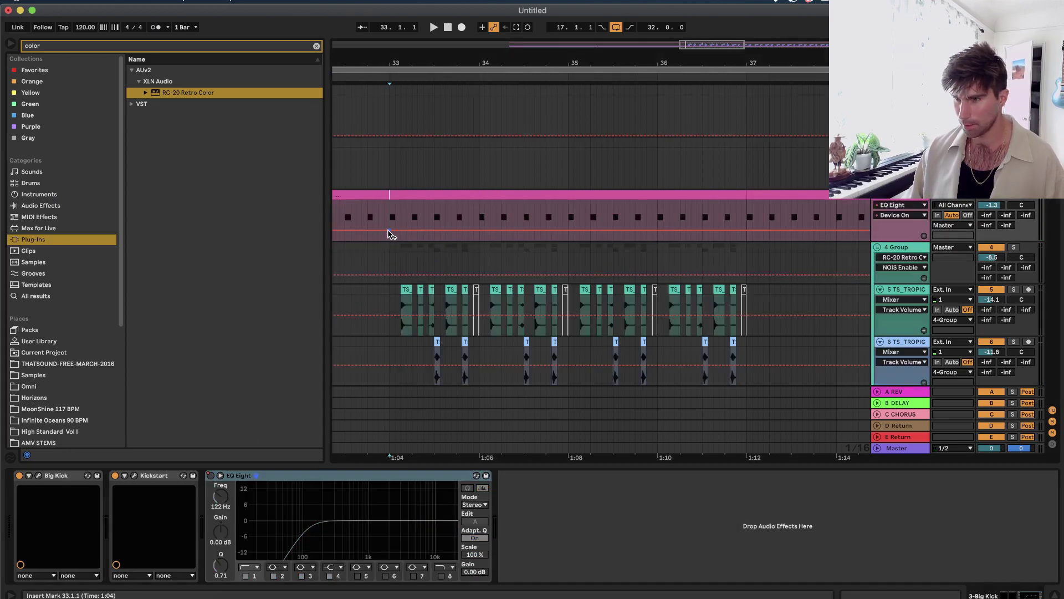
{"action": "key", "text": "a"}
Set the arrangement grid to one bar and deactivate the kick clip from 32.1.1 to 33.1.1.
{"action": "scroll", "coordinate": [380, 218], "scroll_direction": "left", "scroll_amount": 3}
{"action": "left_click", "coordinate": [444, 230]}
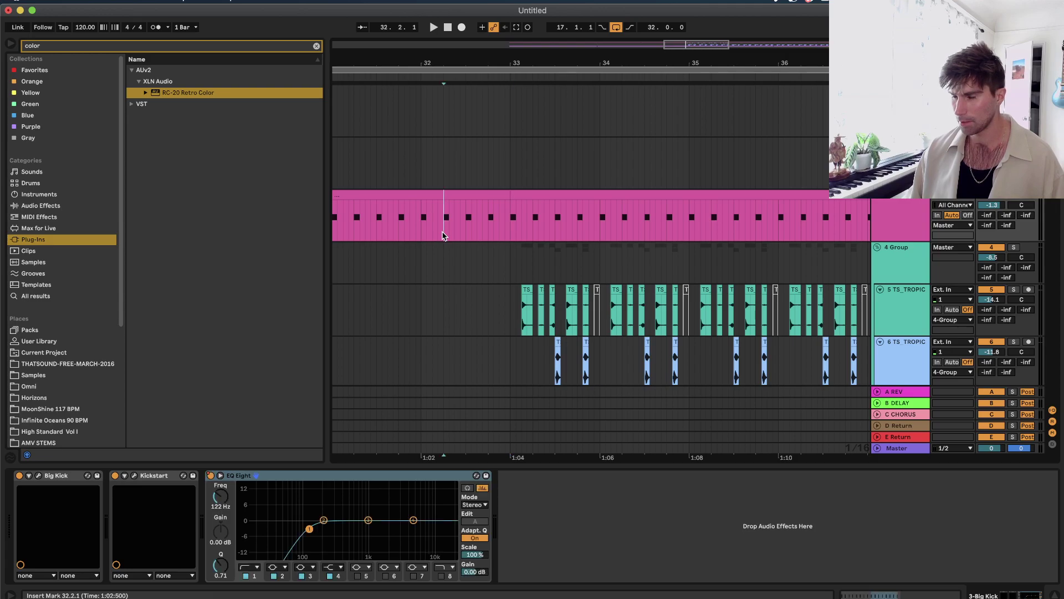
{"action": "right_click", "coordinate": [444, 233]}
{"action": "left_click", "coordinate": [556, 365]}
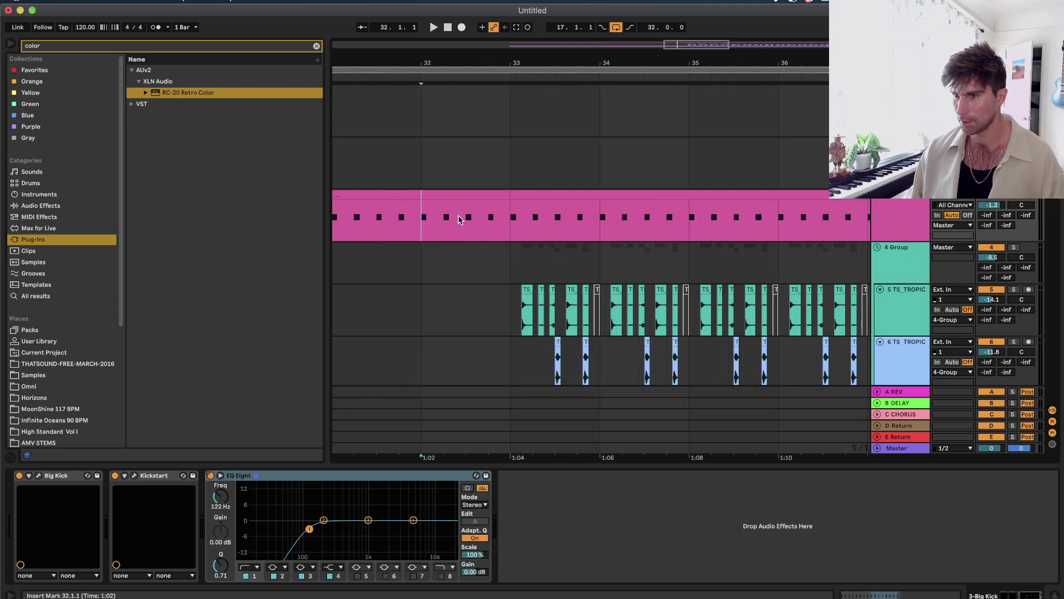
{"action": "left_click_drag", "start_coordinate": [440, 220], "coordinate": [511, 224]}
{"action": "key", "text": "0"}
Play back the kick and shakers from 33.1.1, then stop.
{"action": "scroll", "coordinate": [511, 224], "scroll_direction": "down", "scroll_amount": 2}
{"action": "scroll", "coordinate": [475, 183], "scroll_direction": "down", "scroll_amount": 3}
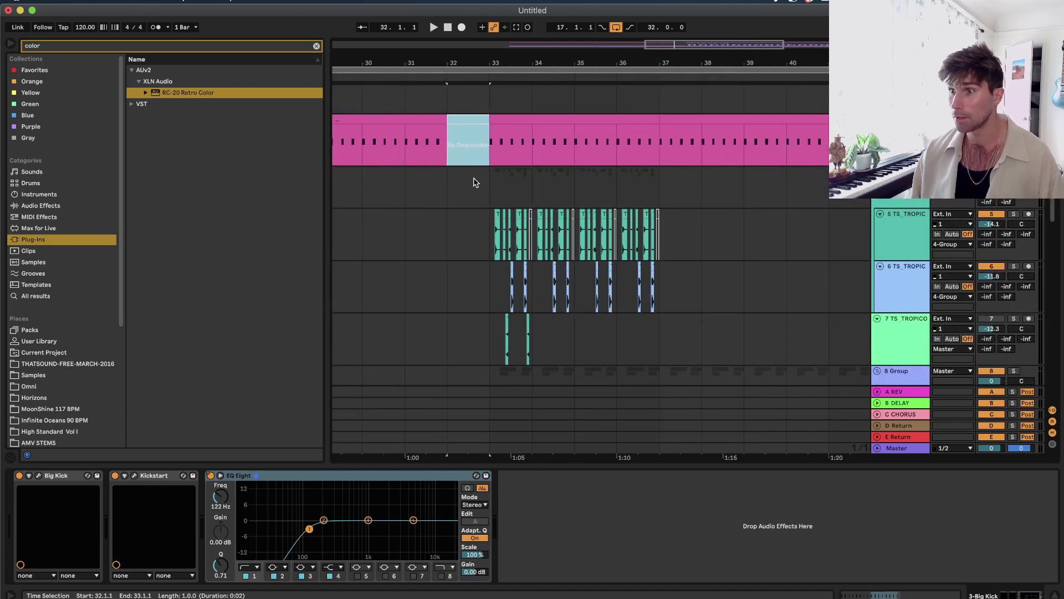
{"action": "left_click", "coordinate": [474, 182]}
{"action": "scroll", "coordinate": [473, 180], "scroll_direction": "right", "scroll_amount": 2}
{"action": "scroll", "coordinate": [473, 181], "scroll_direction": "up", "scroll_amount": 1}
{"action": "left_click", "coordinate": [560, 146]}
{"action": "key", "text": "space"}
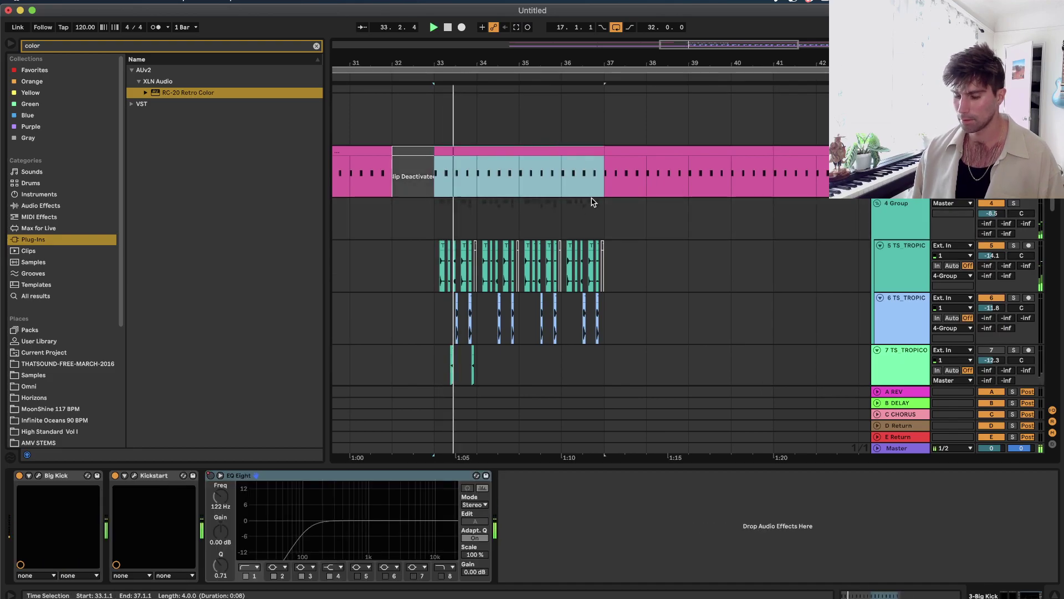
{"action": "scroll", "coordinate": [610, 183], "scroll_direction": "down", "scroll_amount": 2}
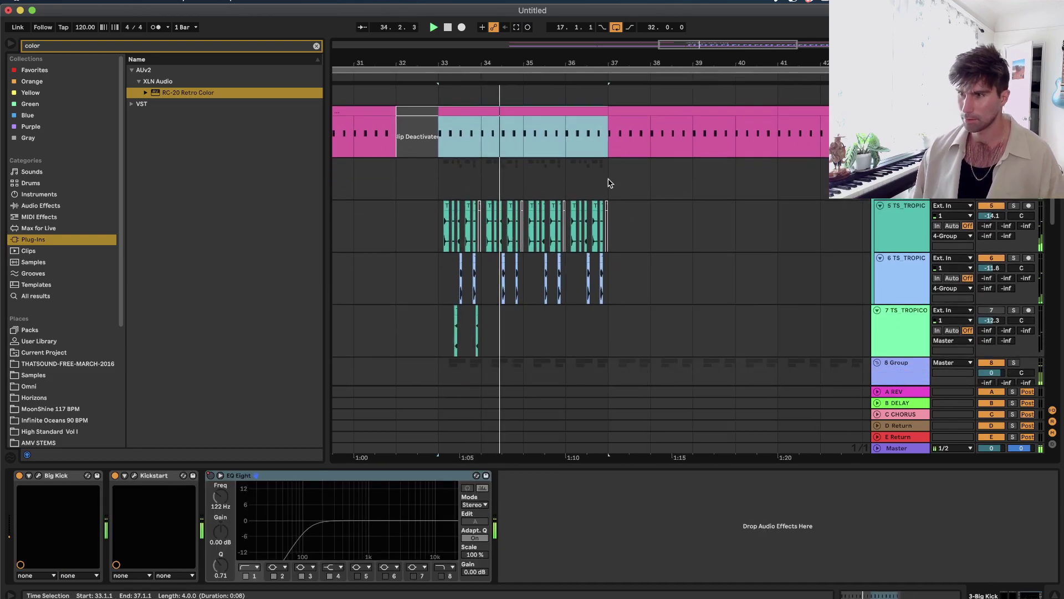
{"action": "key", "text": "space"}
Duplicate the grouped shaker clips from 33.1.1 to 37.1.1 three times.
{"action": "left_click_drag", "start_coordinate": [608, 183], "coordinate": [428, 266]}
{"action": "scroll", "coordinate": [427, 266], "scroll_direction": "down", "scroll_amount": 3}
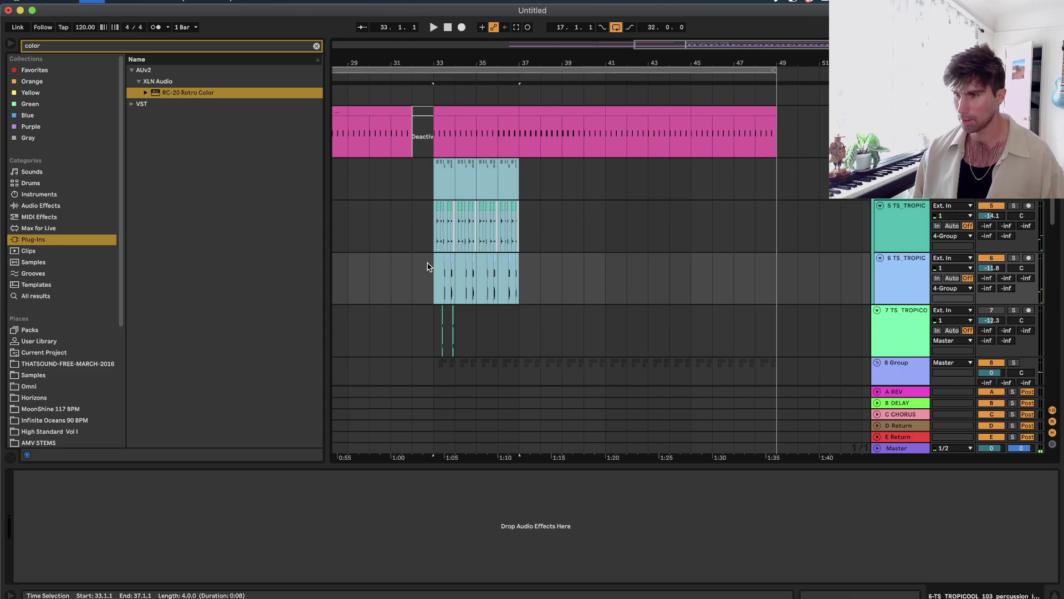
{"action": "key", "text": "super+d"}
{"action": "key", "text": "super+d"}
{"action": "key", "text": "super+d"}
Select the snap group from 33.1.1 to 49.1.1 and load Pro-Q 3 onto the group track.
{"action": "scroll", "coordinate": [431, 227], "scroll_direction": "down", "scroll_amount": 8}
{"action": "left_click_drag", "start_coordinate": [433, 168], "coordinate": [778, 213]}
{"action": "left_click", "coordinate": [900, 103]}
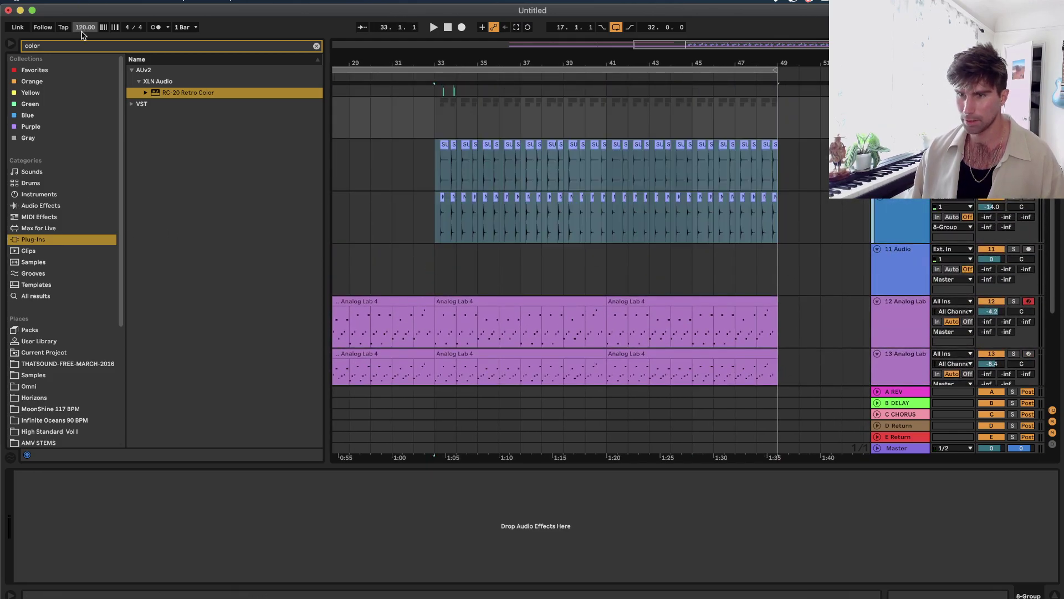
{"action": "type", "text": "pro q"}
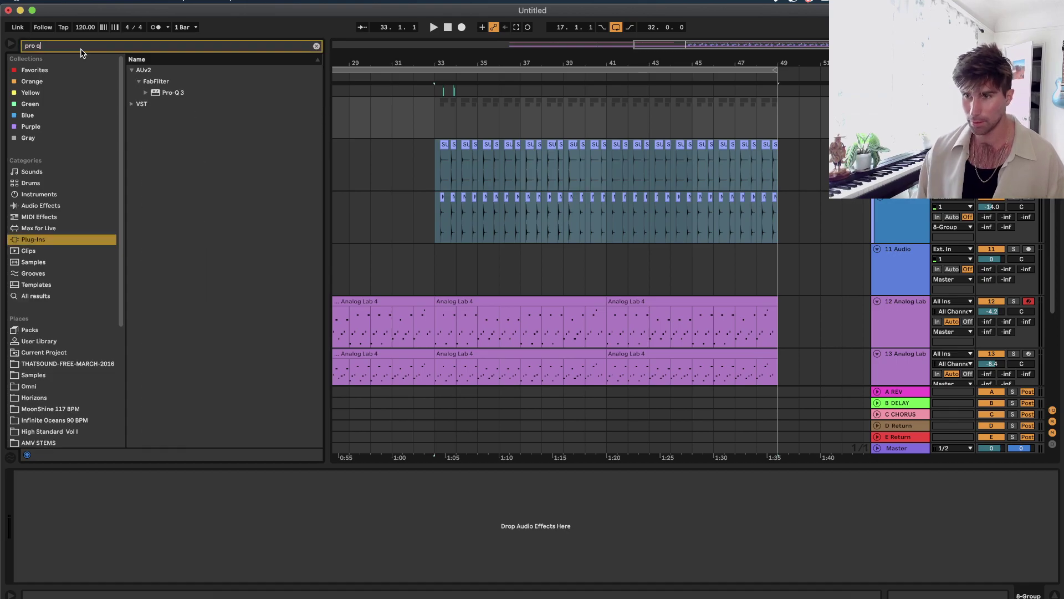
{"action": "double_click", "coordinate": [187, 94]}
During playback, add a dynamic low shelf at 29.148 Hz with -10.39 dB gain on the snap group.
{"action": "key", "text": "space"}
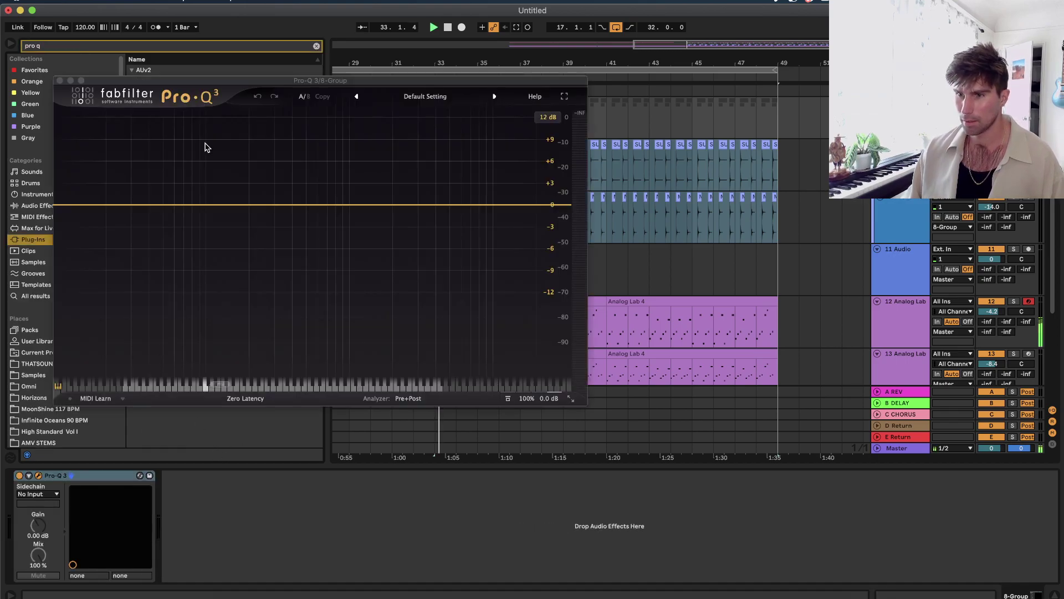
{"action": "left_click", "coordinate": [121, 214]}
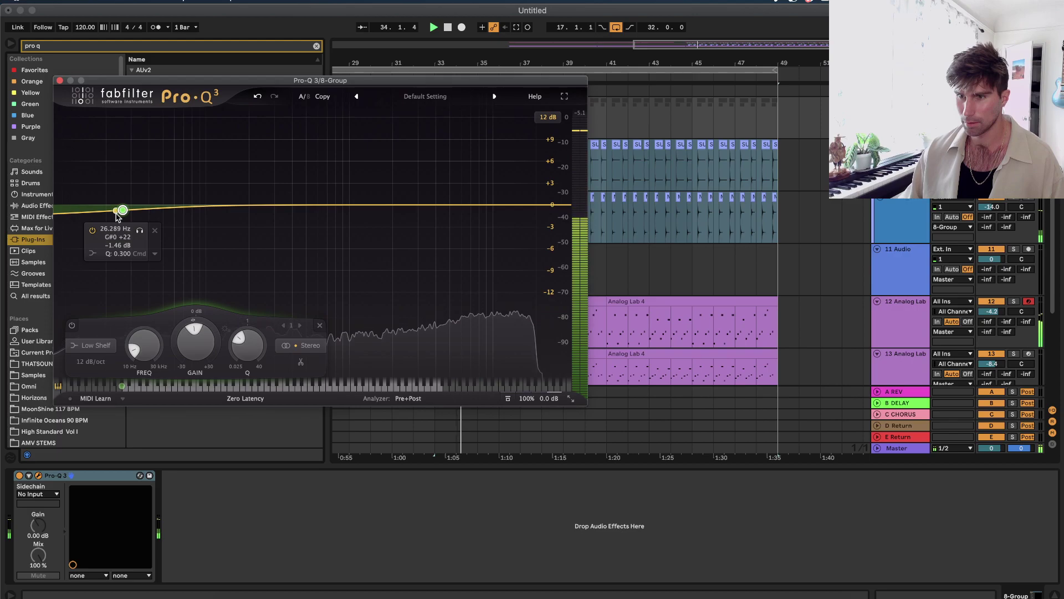
{"action": "left_click_drag", "start_coordinate": [123, 211], "coordinate": [128, 244]}
{"action": "left_click", "coordinate": [157, 282]}
{"action": "left_click", "coordinate": [187, 322]}
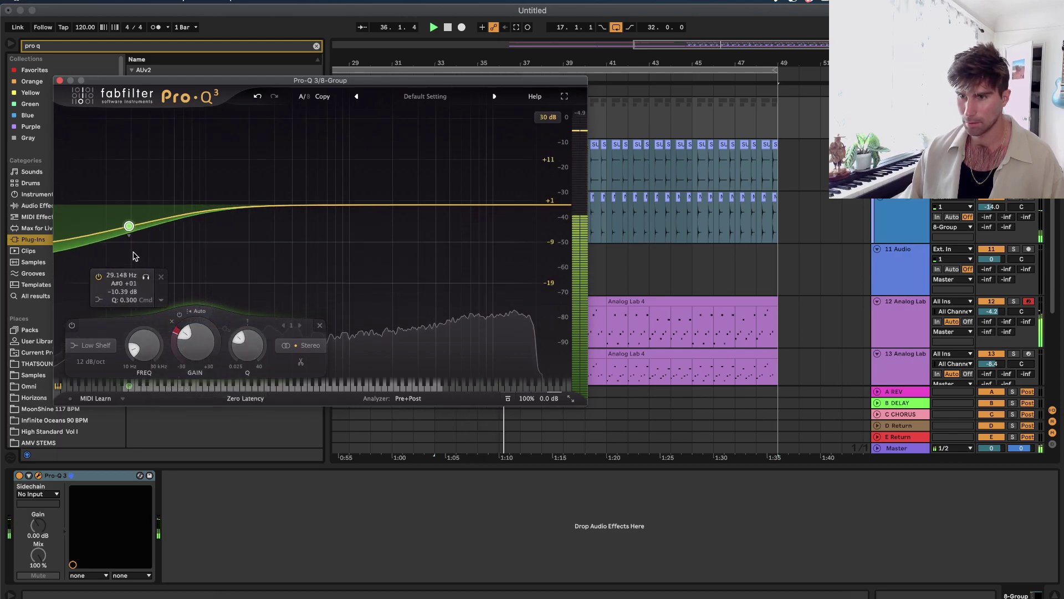
Add a dynamic bell at 1455.8 Hz with +2.54 dB and a 12 dB/oct high cut, then close the equalizer.
{"action": "left_click_drag", "start_coordinate": [473, 206], "coordinate": [372, 198]}
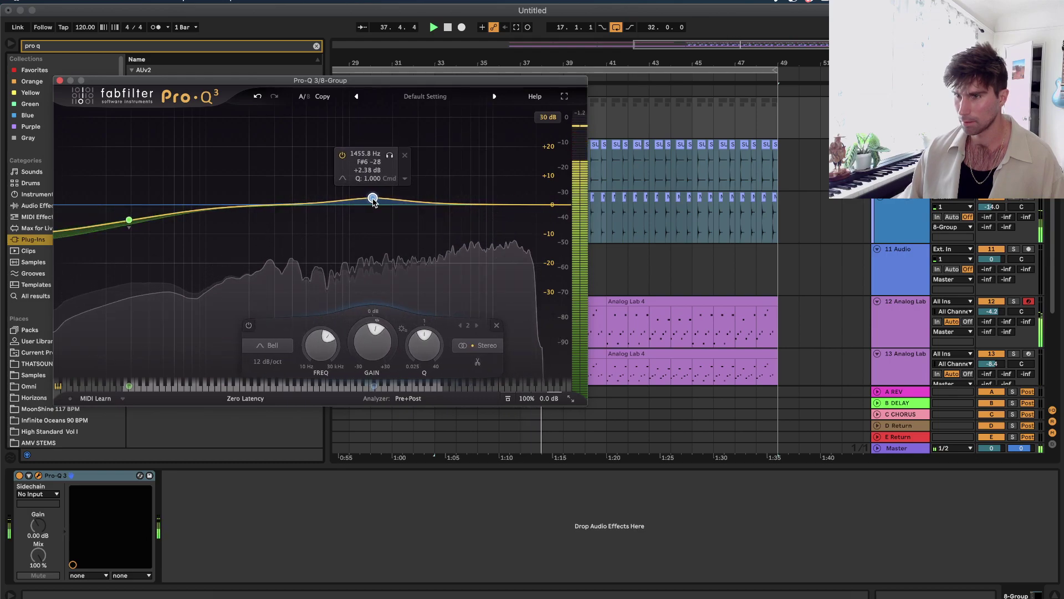
{"action": "right_click", "coordinate": [404, 187]}
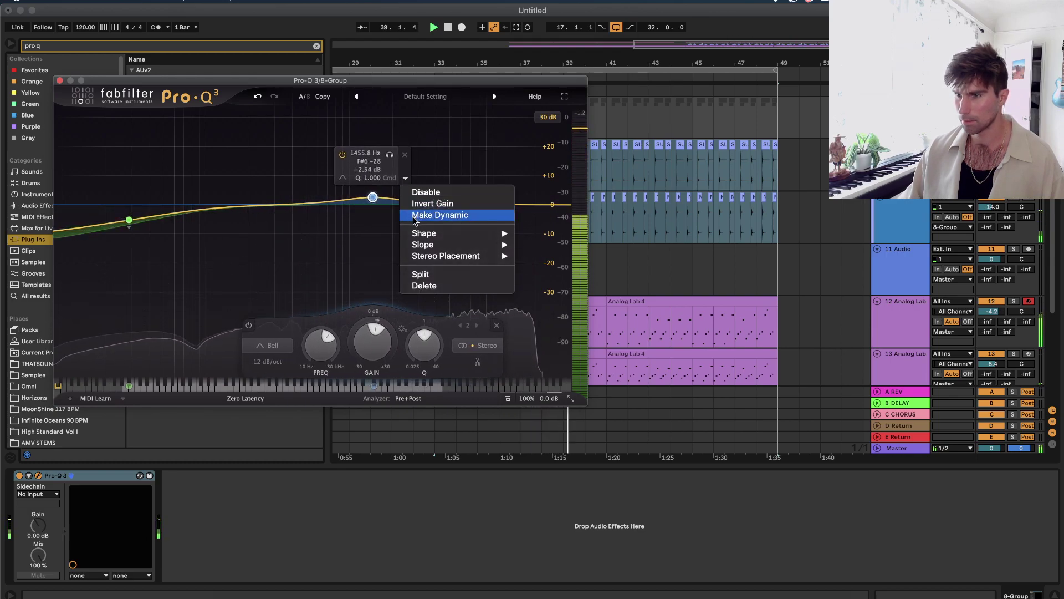
{"action": "left_click", "coordinate": [439, 209]}
{"action": "left_click_drag", "start_coordinate": [557, 213], "coordinate": [523, 207]}
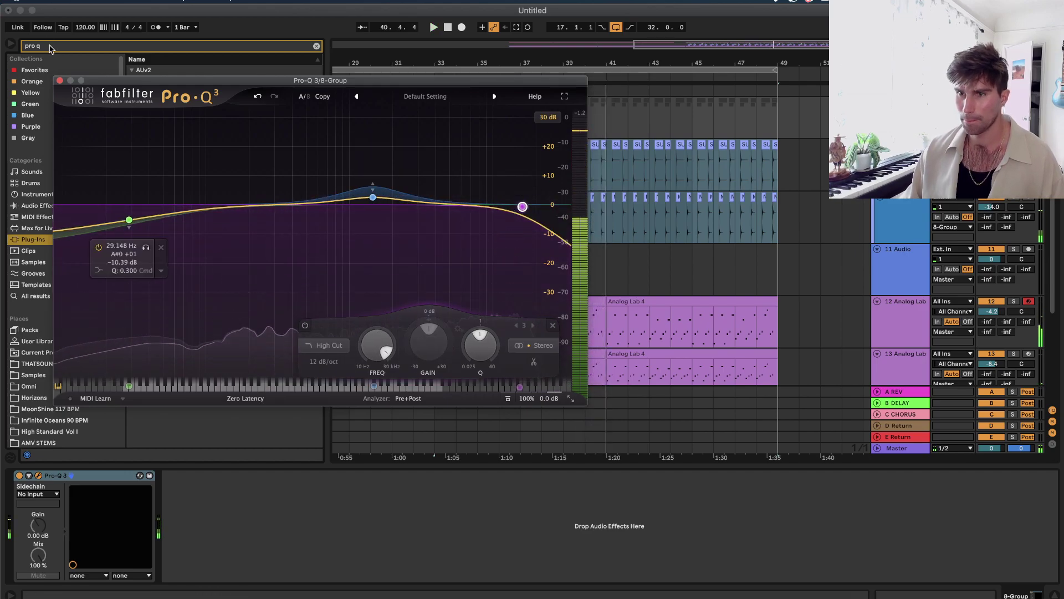
{"action": "left_click", "coordinate": [59, 82]}
Group the two Analog Lab tracks, then play the group soloed from bar 17.
{"action": "scroll", "coordinate": [340, 162], "scroll_direction": "down", "scroll_amount": 3}
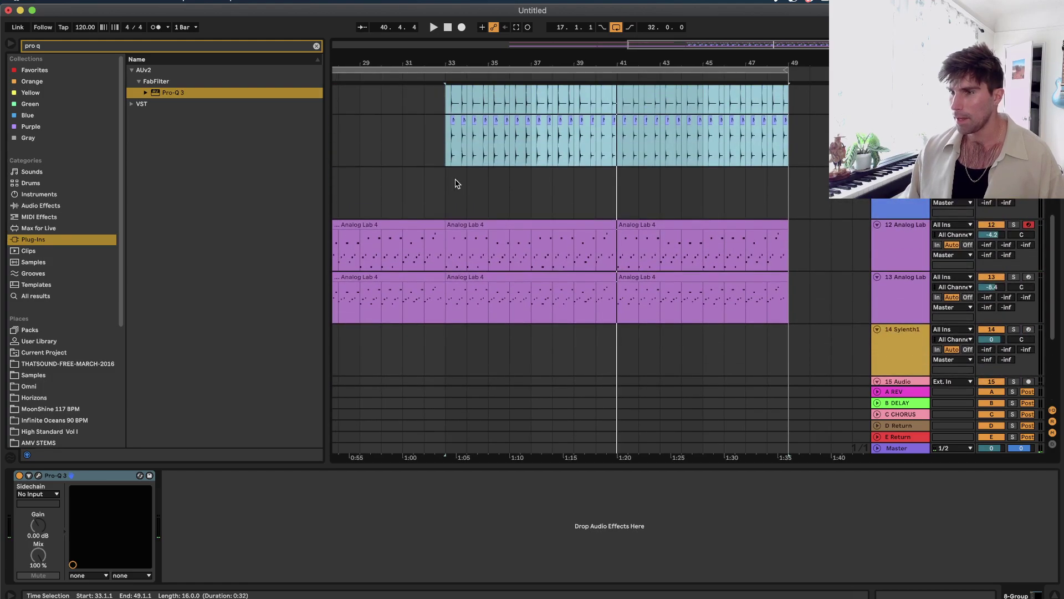
{"action": "left_click", "coordinate": [455, 205]}
{"action": "key", "text": "minus"}
{"action": "left_click", "coordinate": [398, 223]}
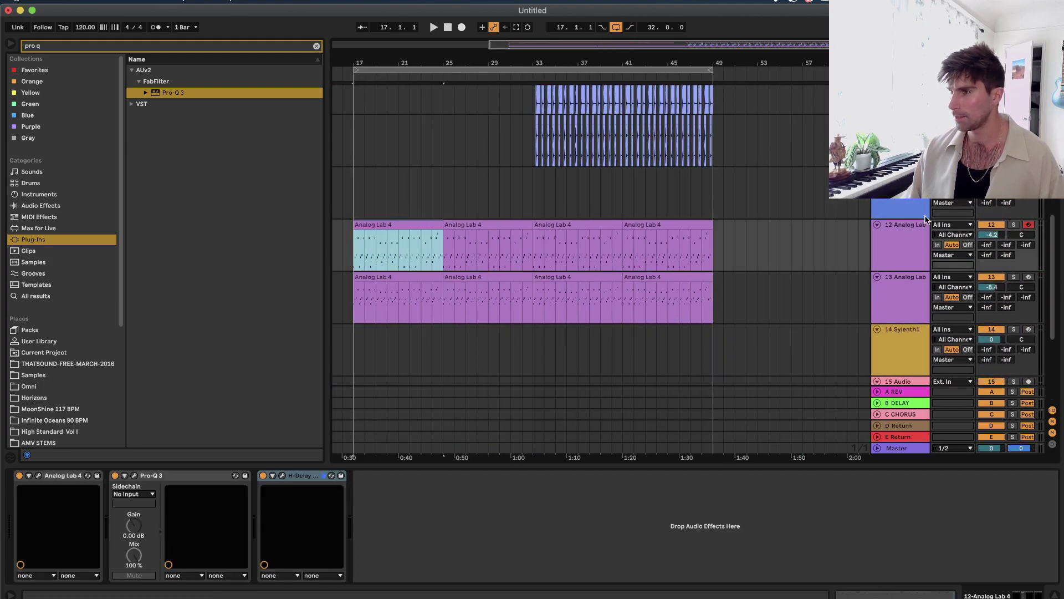
{"action": "left_click", "coordinate": [899, 227]}
{"action": "left_click", "coordinate": [899, 227], "text": "shift"}
{"action": "key", "text": "super+g"}
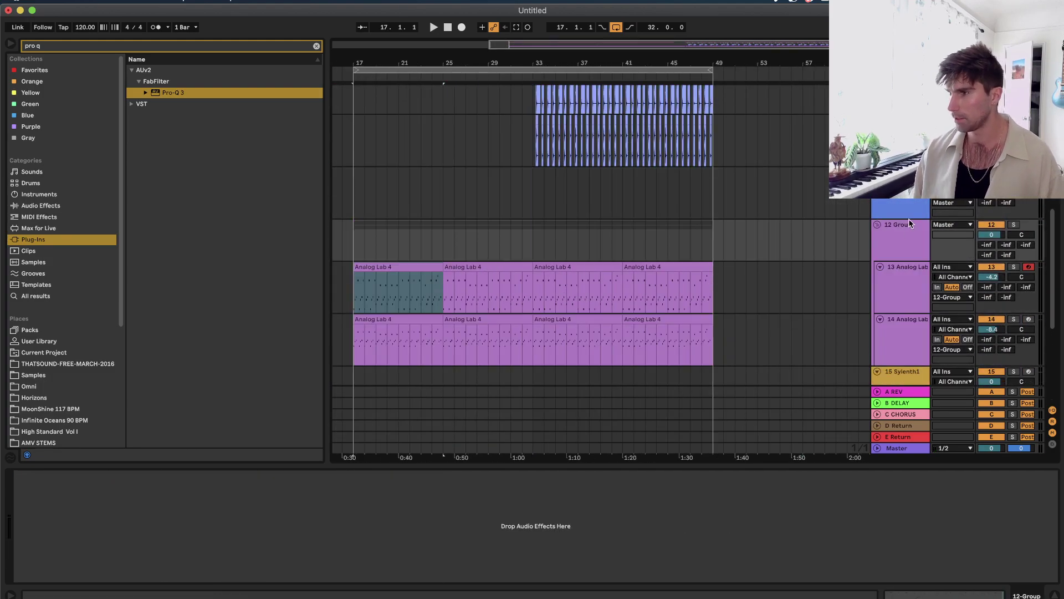
{"action": "left_click", "coordinate": [1013, 224]}
{"action": "key", "text": "space"}
In the second Analog Lab track's Utility gain automation, remove the drop at bar 33 and raise the bar 49 point to 4.18 dB.
{"action": "key", "text": "a"}
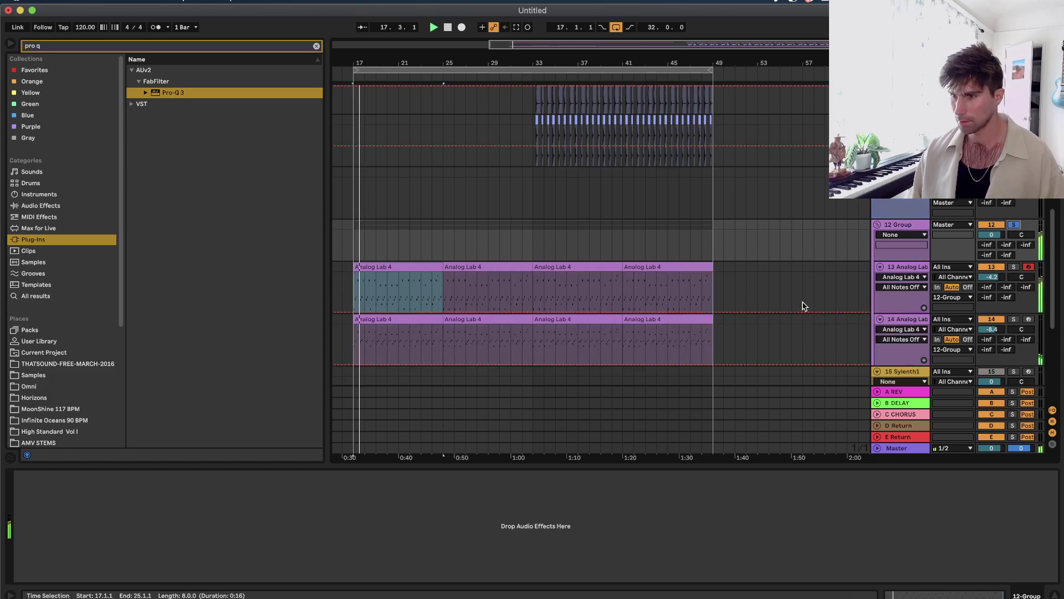
{"action": "scroll", "coordinate": [804, 307], "scroll_direction": "down", "scroll_amount": 2}
{"action": "left_click", "coordinate": [912, 266]}
{"action": "left_click", "coordinate": [893, 312]}
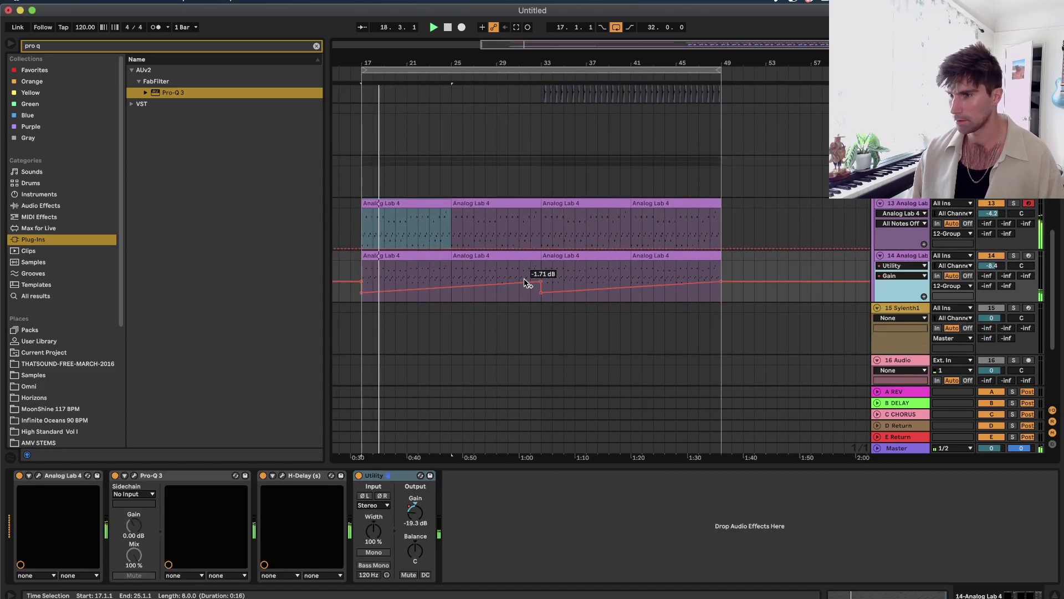
{"action": "left_click", "coordinate": [543, 294]}
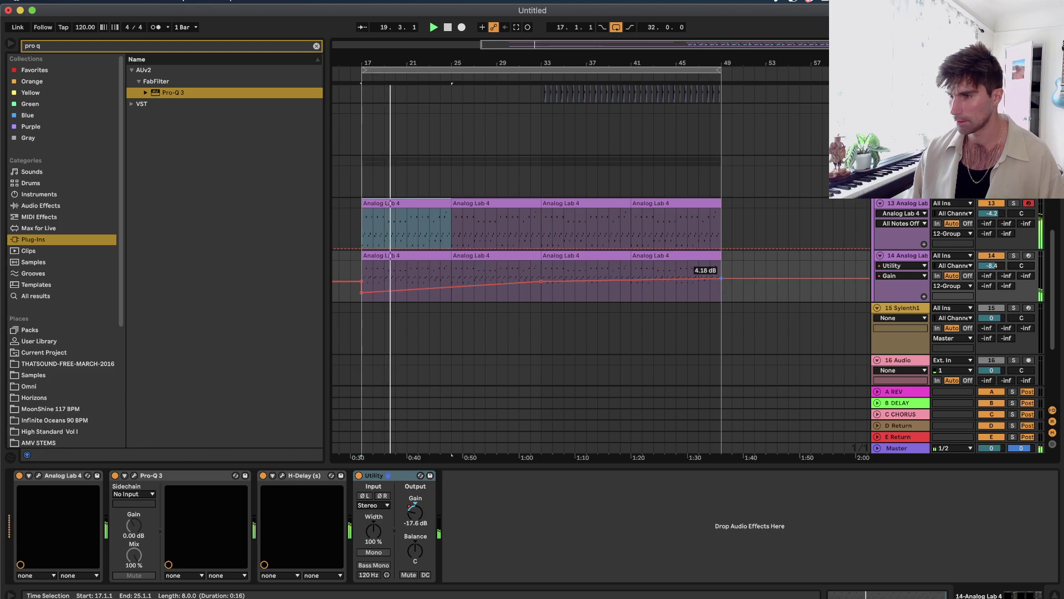
{"action": "key", "text": "a"}
Load Pro-Q 3 onto the group track containing the Analog Lab synths.
{"action": "scroll", "coordinate": [723, 280], "scroll_direction": "up", "scroll_amount": 1}
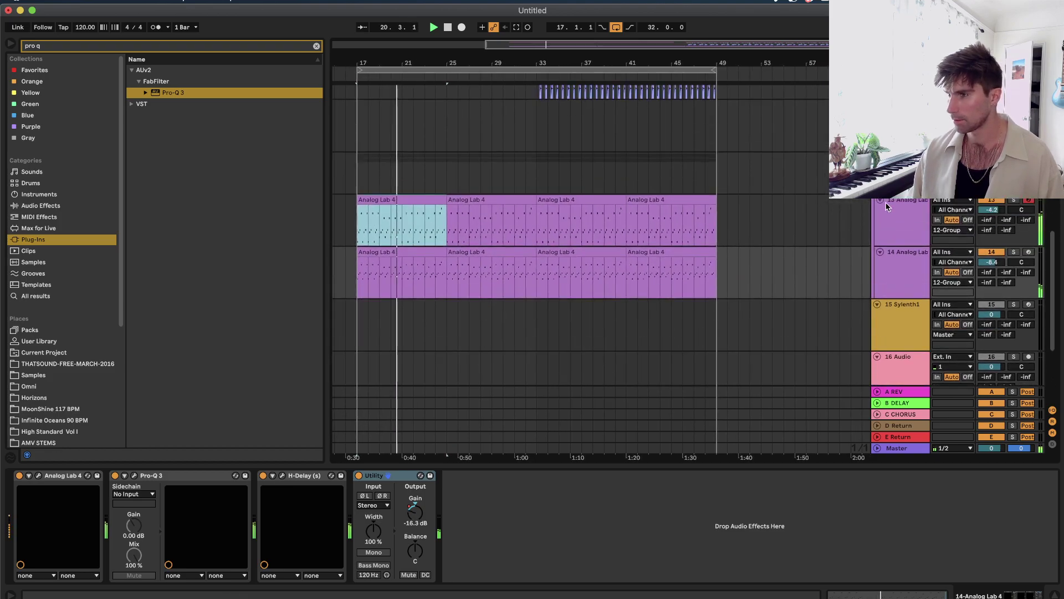
{"action": "left_click", "coordinate": [884, 204]}
{"action": "left_click", "coordinate": [887, 172]}
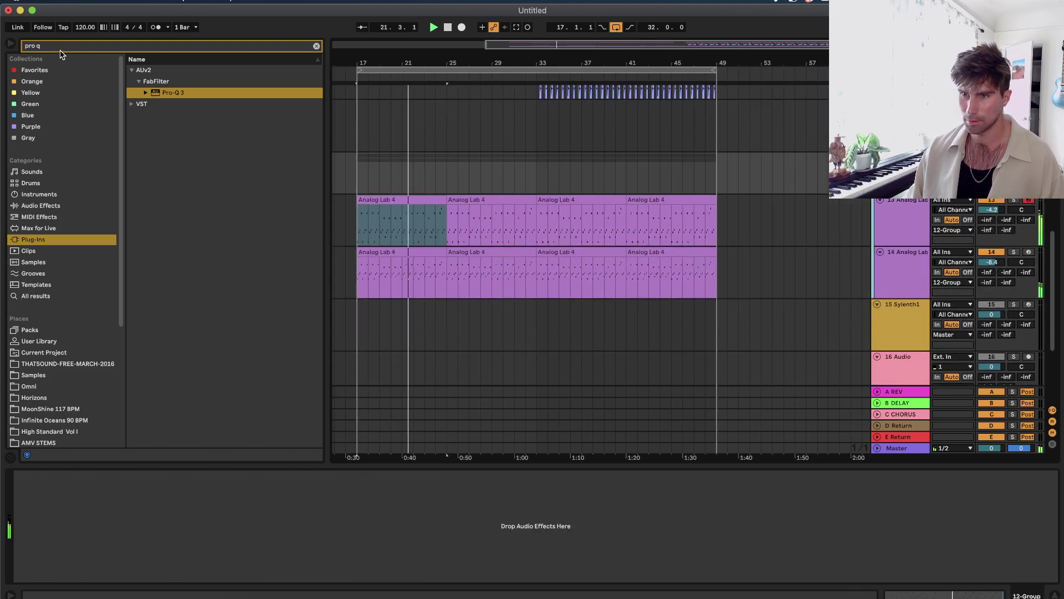
{"action": "double_click", "coordinate": [164, 94]}
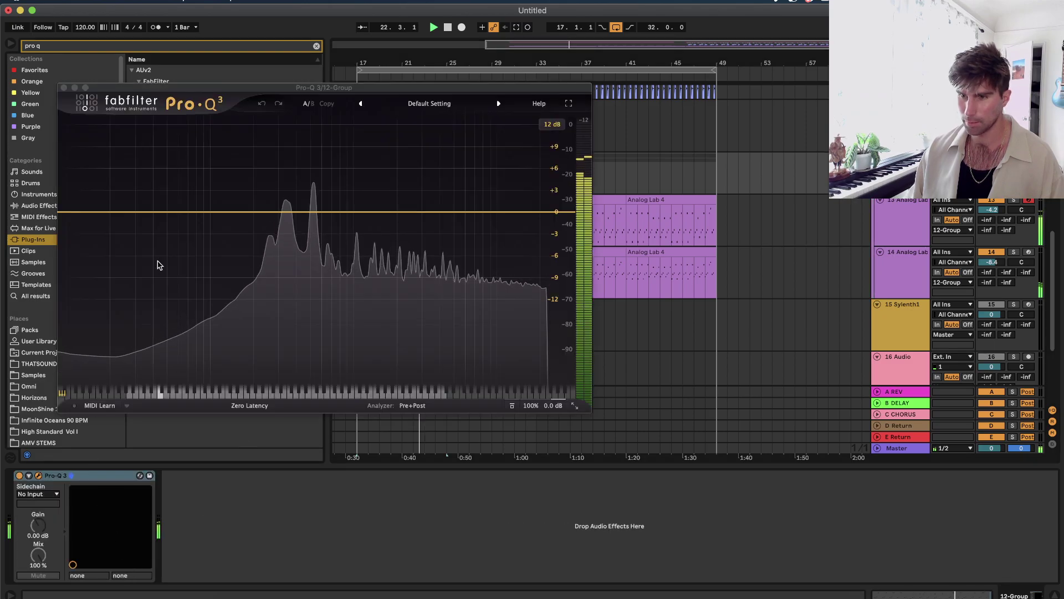
Cut the synth group's low end with a 12 dB/oct low shelf, replay it from bar 17 and close the equalizer.
{"action": "left_click_drag", "start_coordinate": [109, 211], "coordinate": [195, 402]}
{"action": "key", "text": "space"}
{"action": "key", "text": "space"}
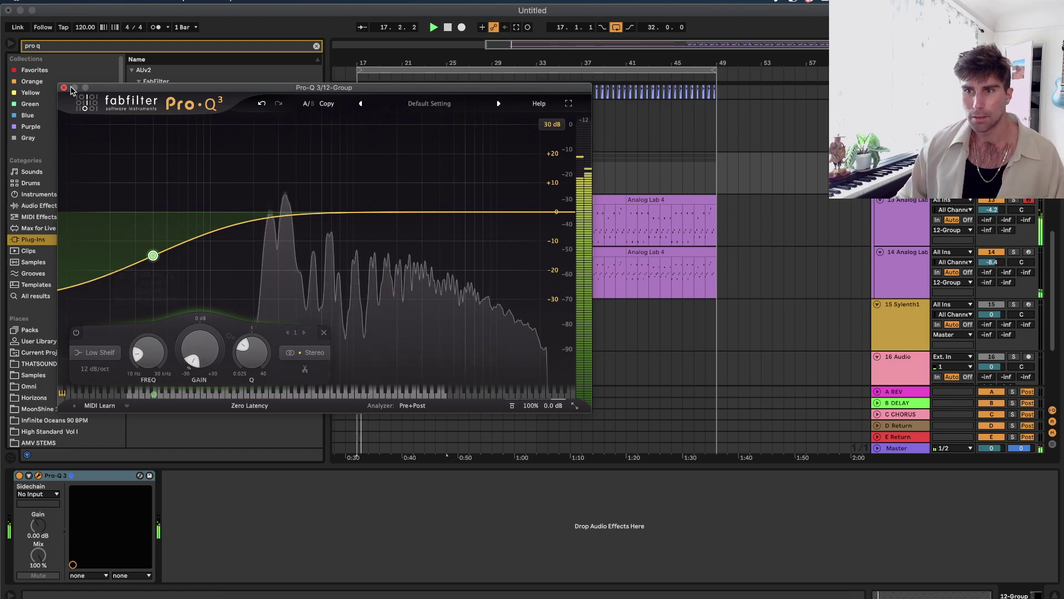
{"action": "left_click", "coordinate": [64, 88]}
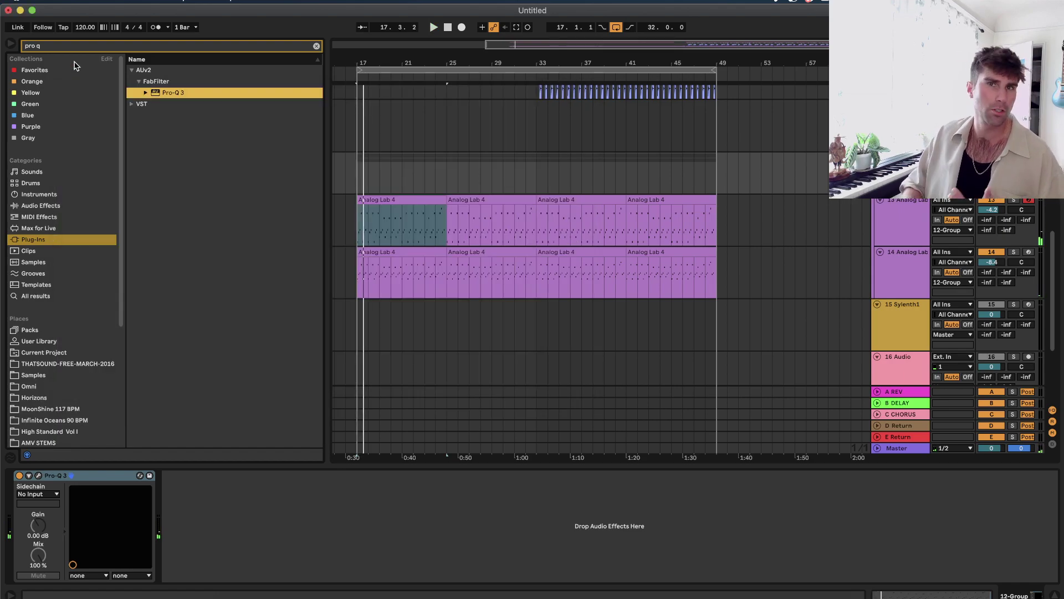
Clear the plug-in search and return to the arrangement tracks.
{"action": "left_click", "coordinate": [85, 44]}
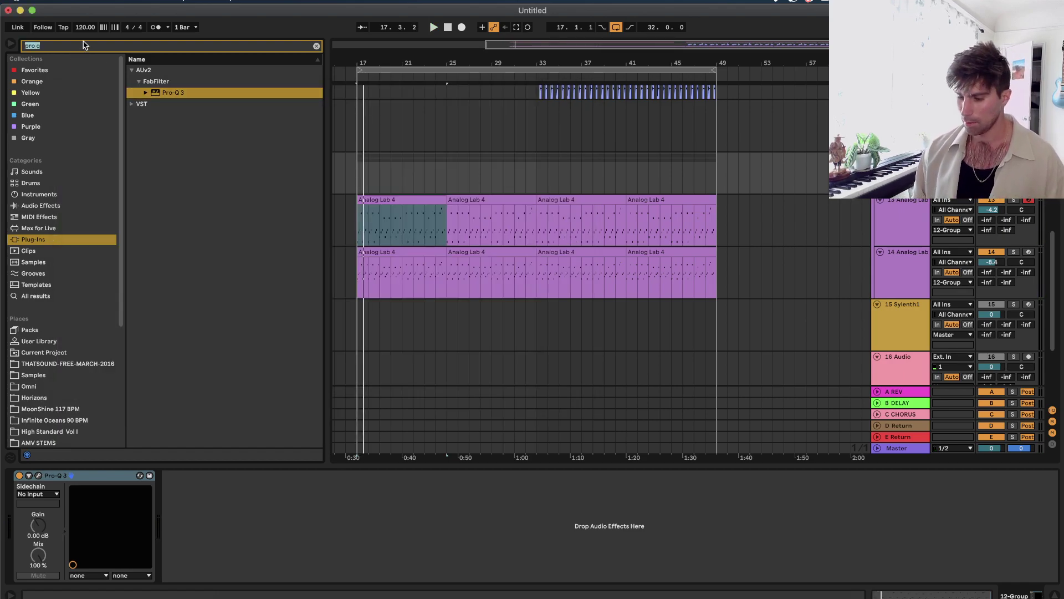
{"action": "key", "text": "BackSpace"}
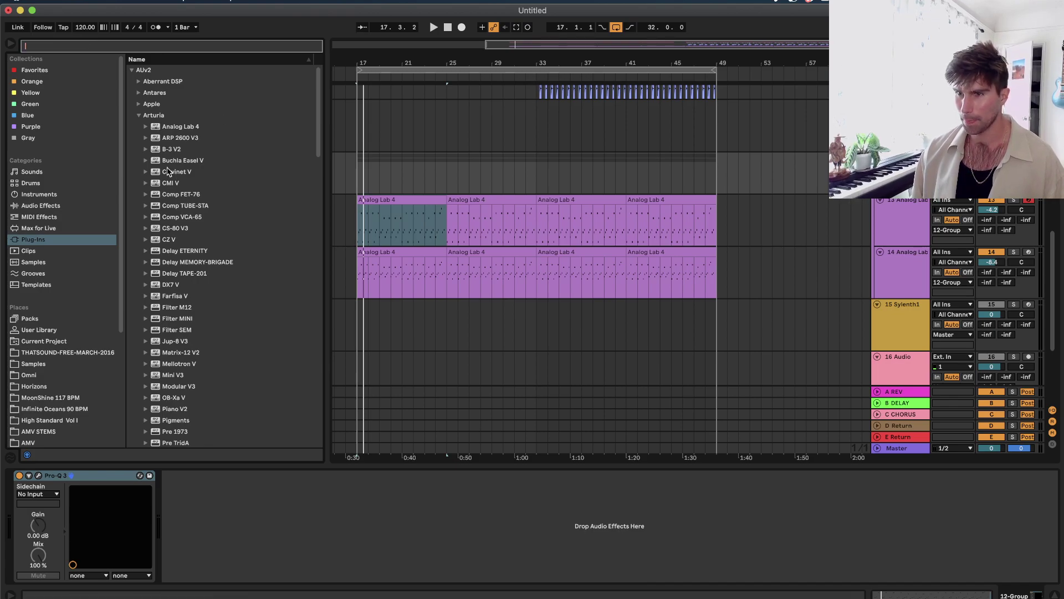
{"action": "left_click", "coordinate": [414, 224]}
{"action": "scroll", "coordinate": [741, 309], "scroll_direction": "down", "scroll_amount": 3}
{"action": "scroll", "coordinate": [893, 198], "scroll_direction": "up", "scroll_amount": 1}
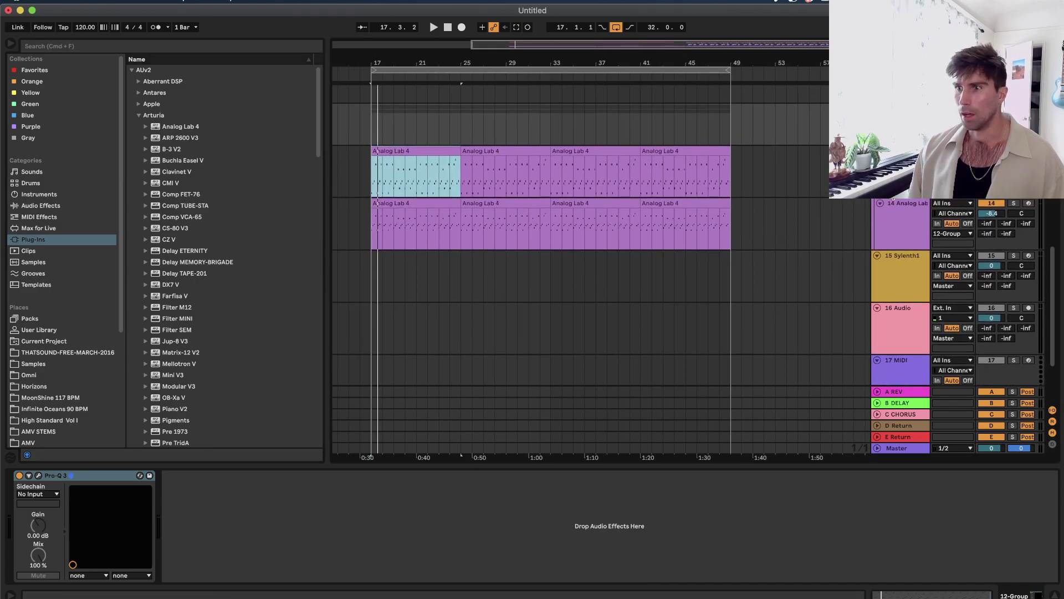
Select the Sylenth1 track and turn off the synth group's solo.
{"action": "scroll", "coordinate": [893, 198], "scroll_direction": "up", "scroll_amount": 2}
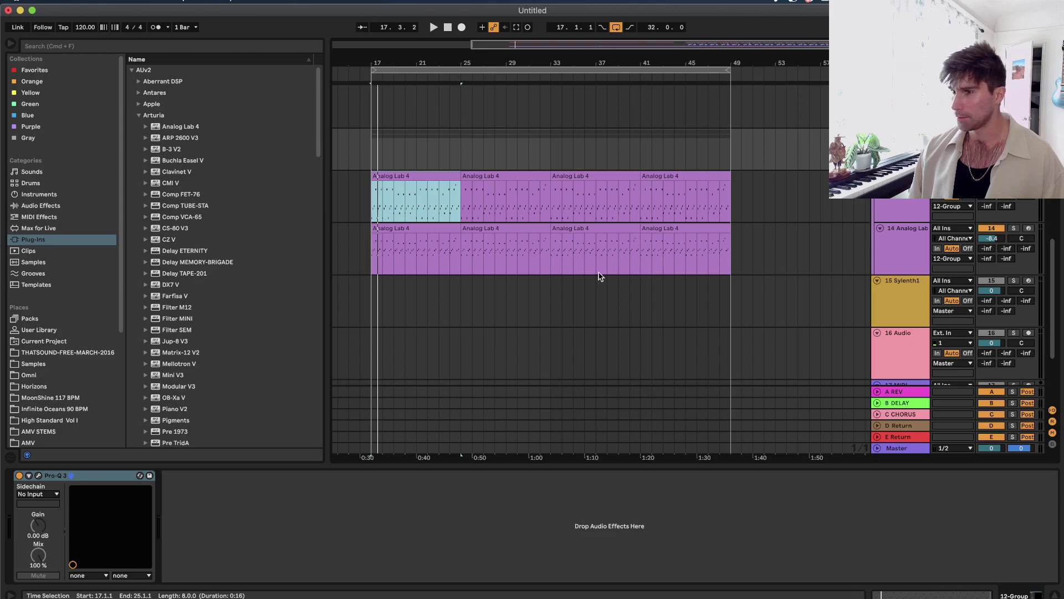
{"action": "scroll", "coordinate": [596, 274], "scroll_direction": "down", "scroll_amount": 1}
{"action": "scroll", "coordinate": [595, 275], "scroll_direction": "left", "scroll_amount": 1}
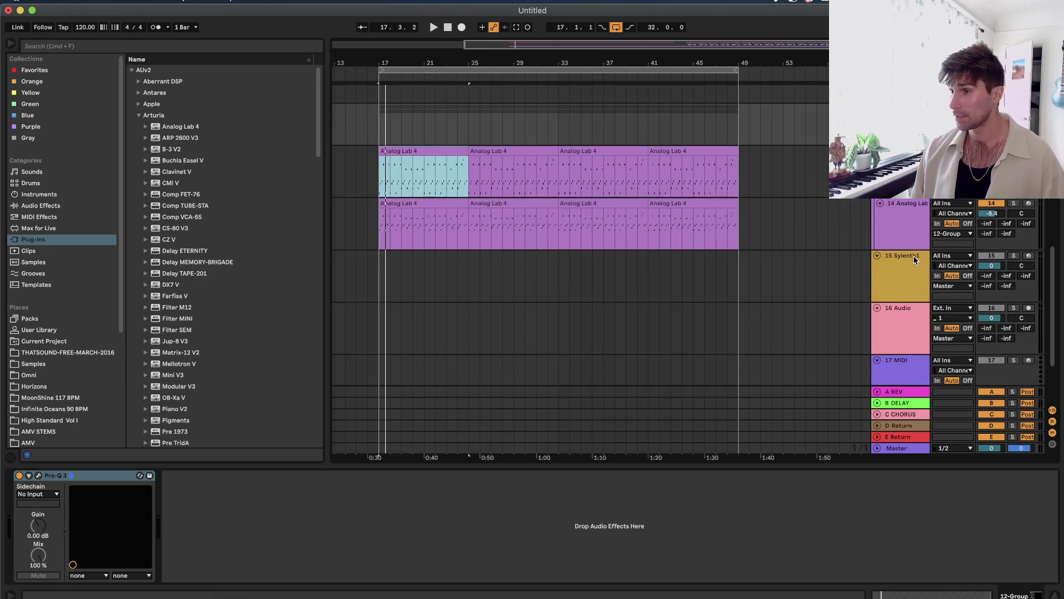
{"action": "left_click", "coordinate": [886, 292]}
{"action": "left_click", "coordinate": [992, 360]}
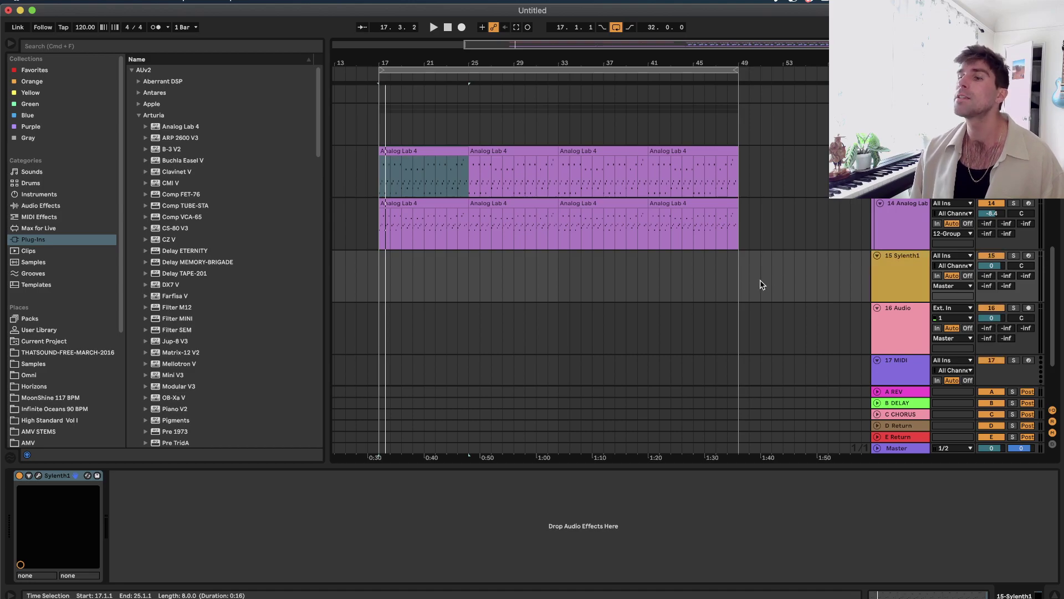
Select bars 17 to 49 on the empty audio track and insert a return track.
{"action": "scroll", "coordinate": [760, 280], "scroll_direction": "down", "scroll_amount": 3}
{"action": "left_click", "coordinate": [395, 292]}
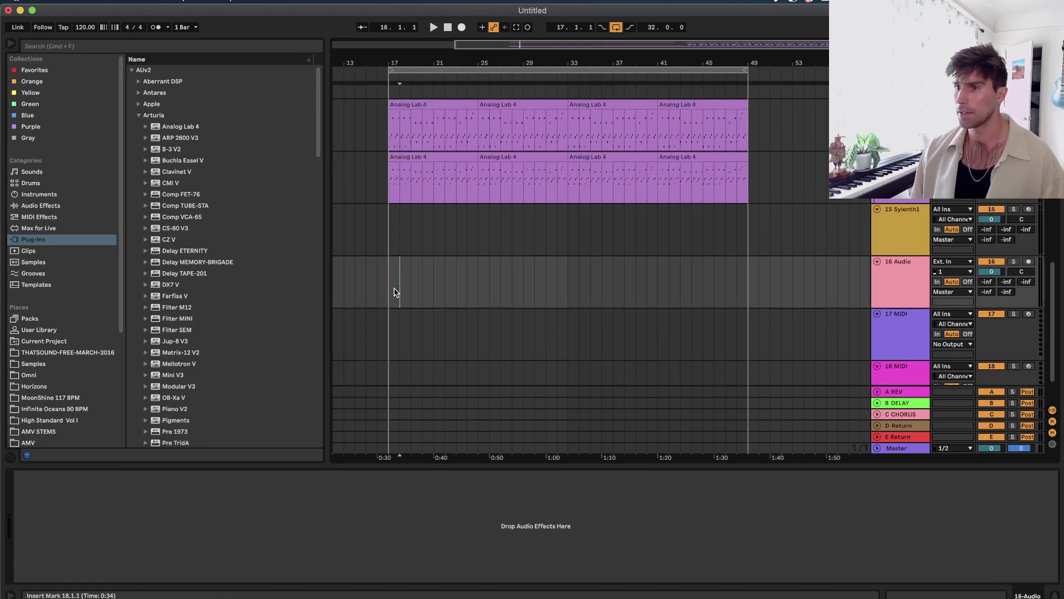
{"action": "left_click_drag", "start_coordinate": [390, 292], "coordinate": [737, 287]}
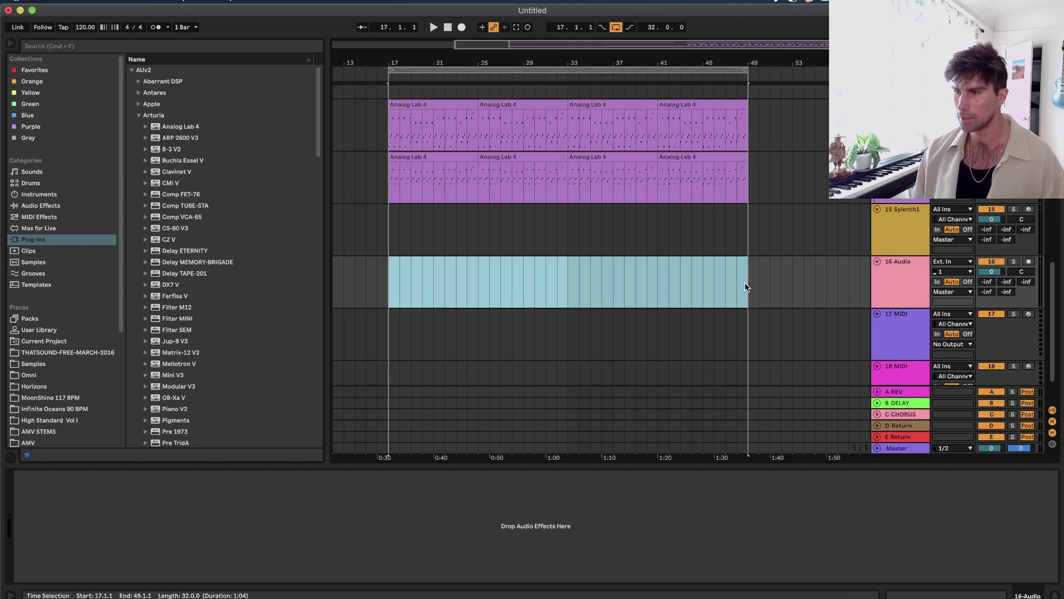
{"action": "scroll", "coordinate": [798, 266], "scroll_direction": "down", "scroll_amount": 2}
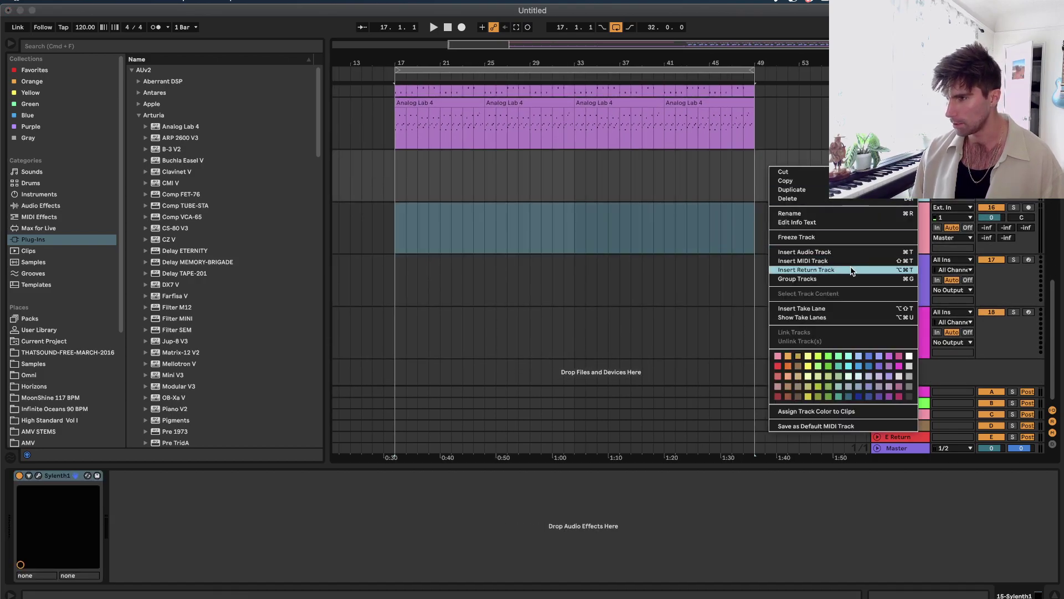
{"action": "left_click", "coordinate": [831, 269]}
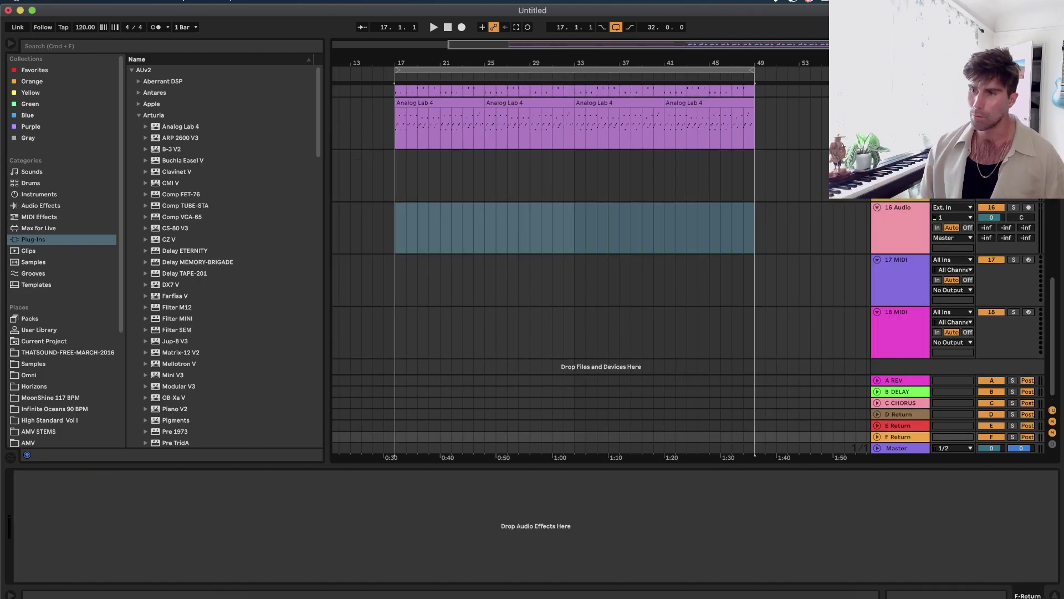
Insert a MIDI track below the Sylenth1 track and select the new track.
{"action": "right_click", "coordinate": [904, 177]}
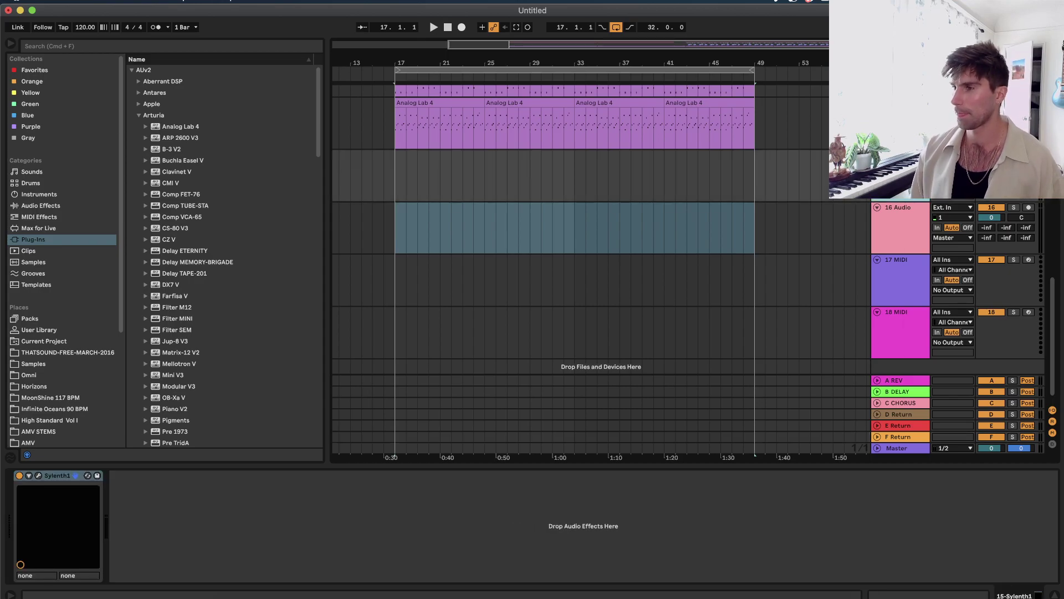
{"action": "left_click", "coordinate": [924, 282]}
{"action": "right_click", "coordinate": [619, 171]}
{"action": "left_click", "coordinate": [560, 190]}
{"action": "scroll", "coordinate": [560, 191], "scroll_direction": "up", "scroll_amount": 6}
{"action": "scroll", "coordinate": [560, 190], "scroll_direction": "down", "scroll_amount": 5}
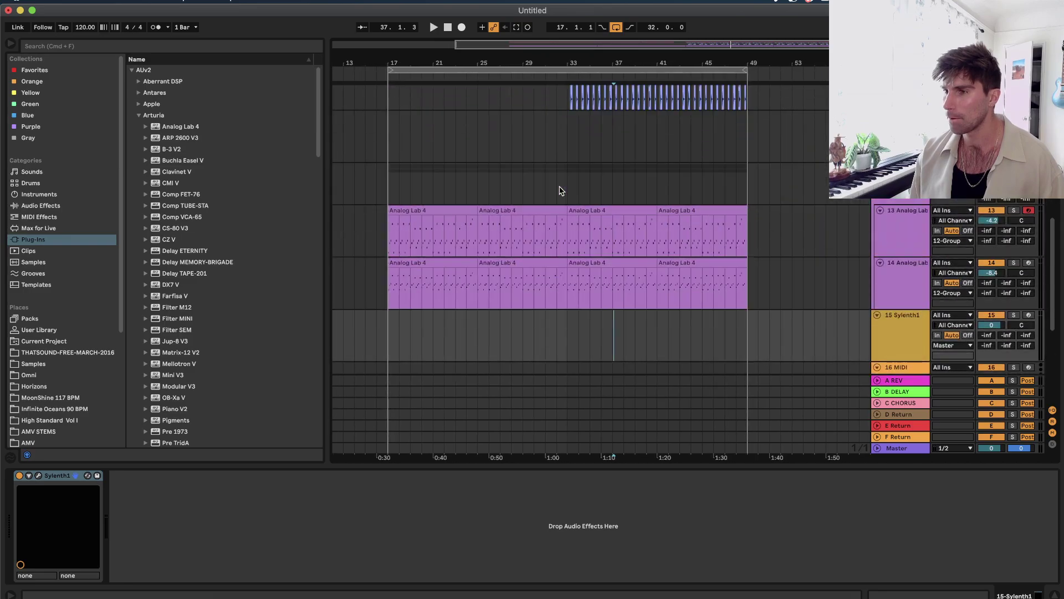
{"action": "scroll", "coordinate": [549, 278], "scroll_direction": "down", "scroll_amount": 1}
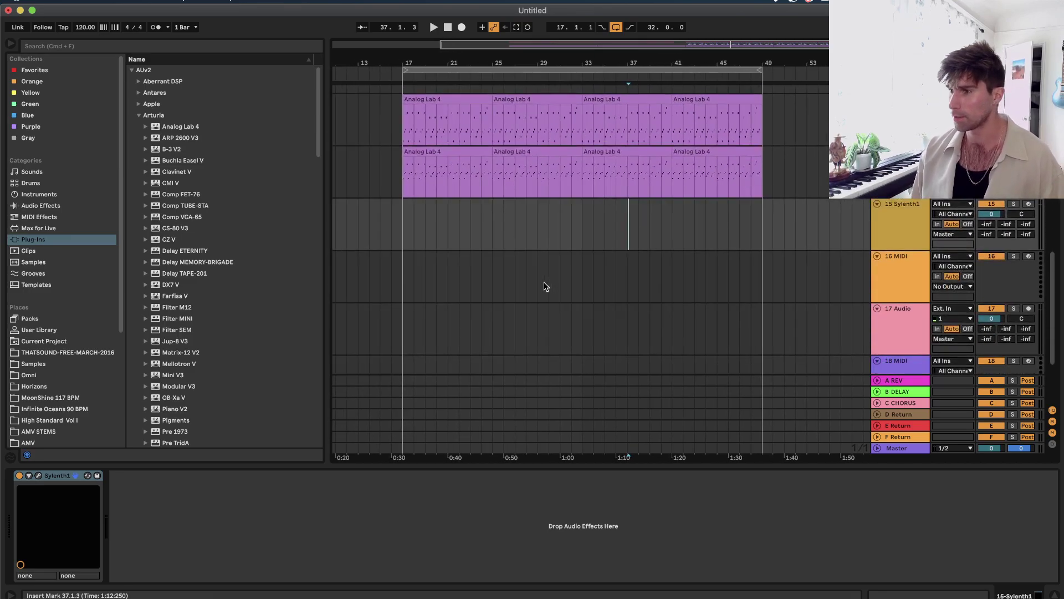
{"action": "left_click", "coordinate": [889, 300]}
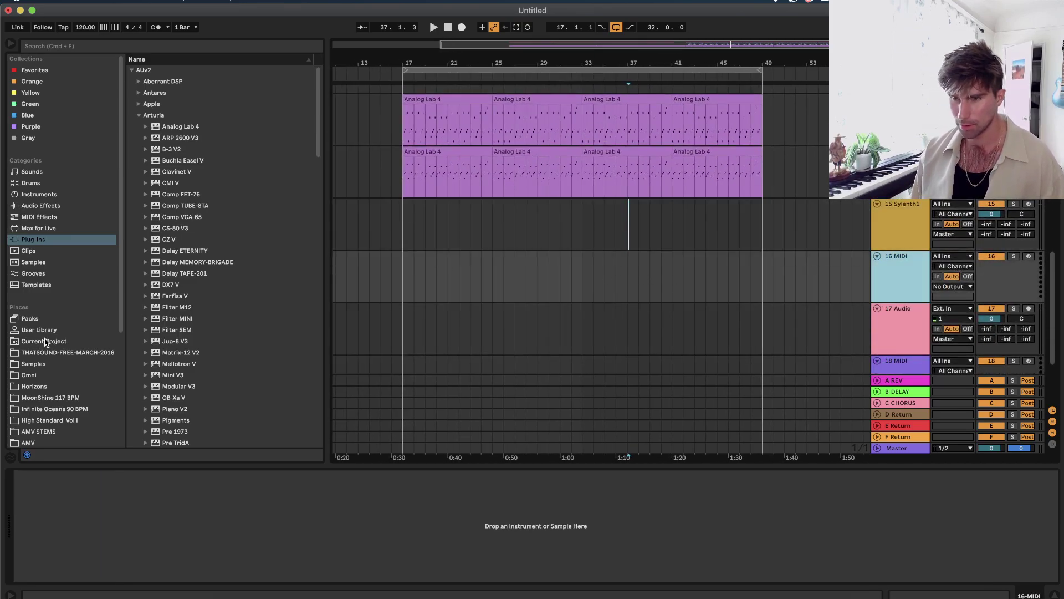
{"action": "left_click", "coordinate": [160, 48]}
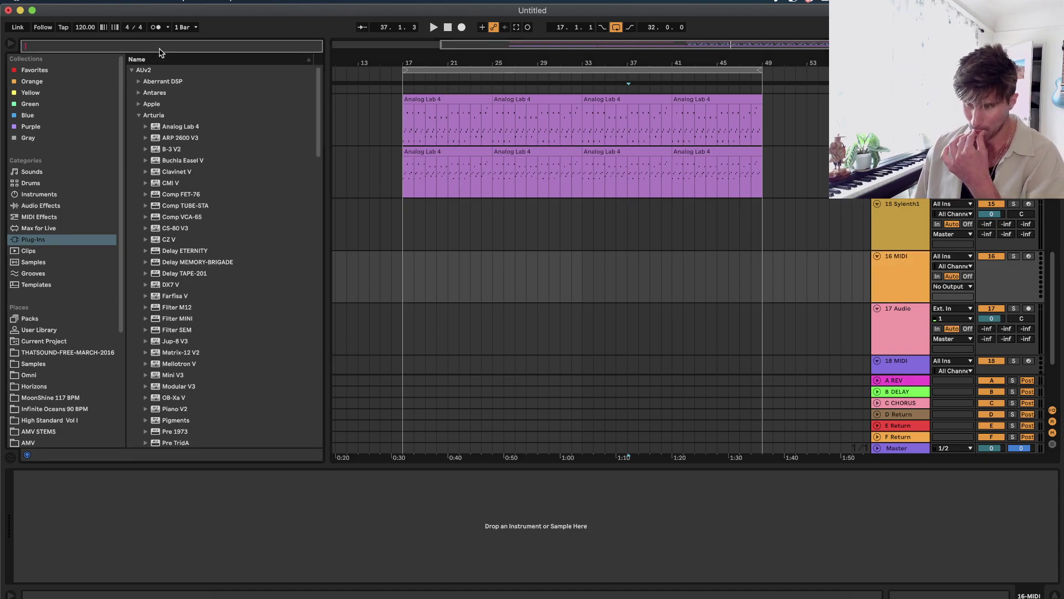
Search the plug-ins for "saturn" and load Saturn 2 onto the synth group after Pro-Q 3.
{"action": "scroll", "coordinate": [739, 105], "scroll_direction": "up", "scroll_amount": 3}
{"action": "left_click", "coordinate": [901, 111]}
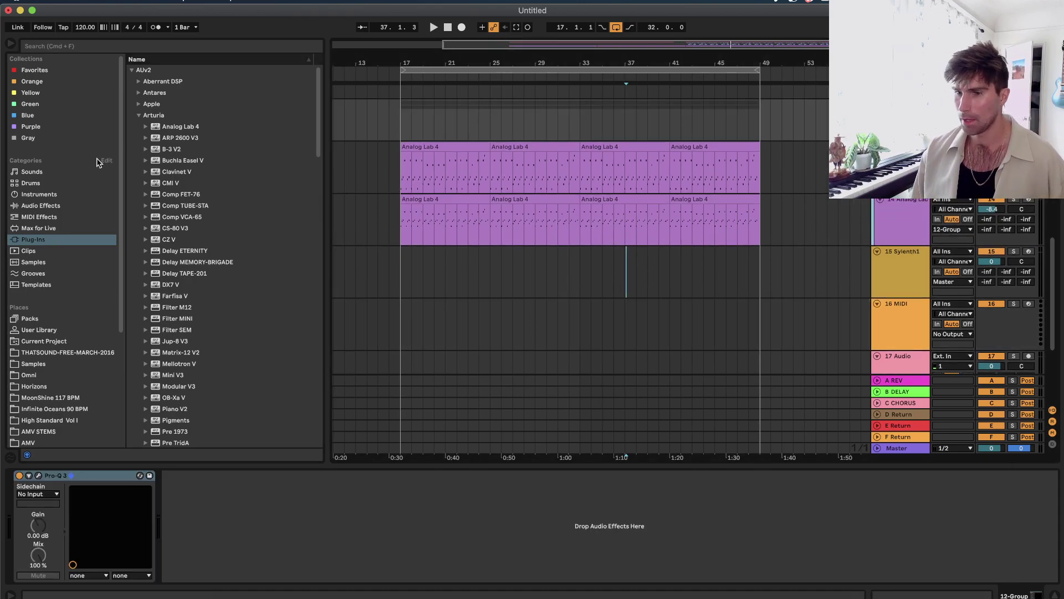
{"action": "left_click", "coordinate": [91, 46]}
{"action": "type", "text": "saturn"}
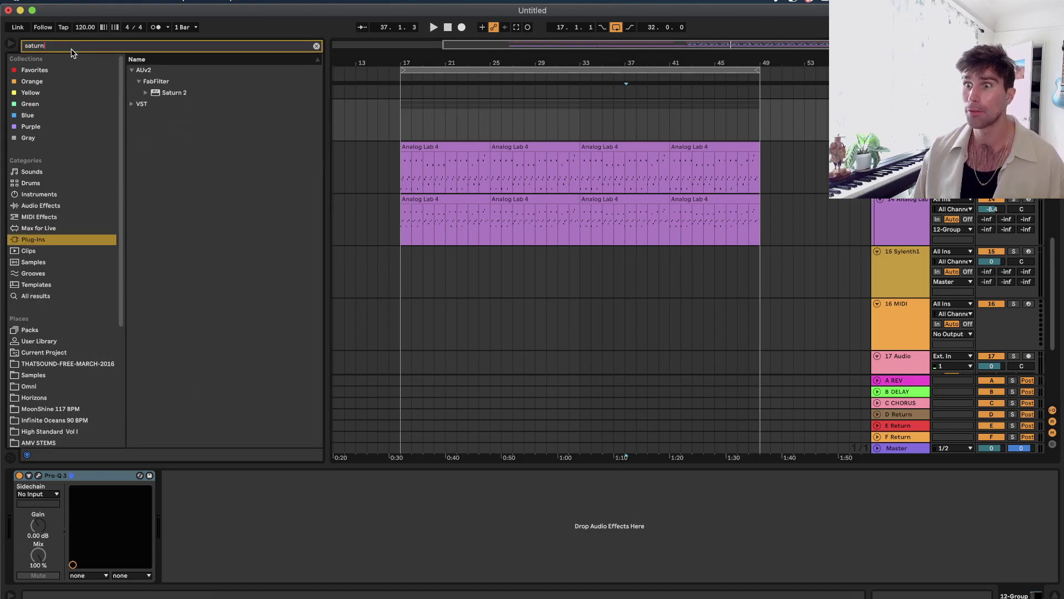
{"action": "left_click_drag", "start_coordinate": [177, 93], "coordinate": [339, 114]}
{"action": "left_click_drag", "start_coordinate": [534, 122], "coordinate": [536, 123]}
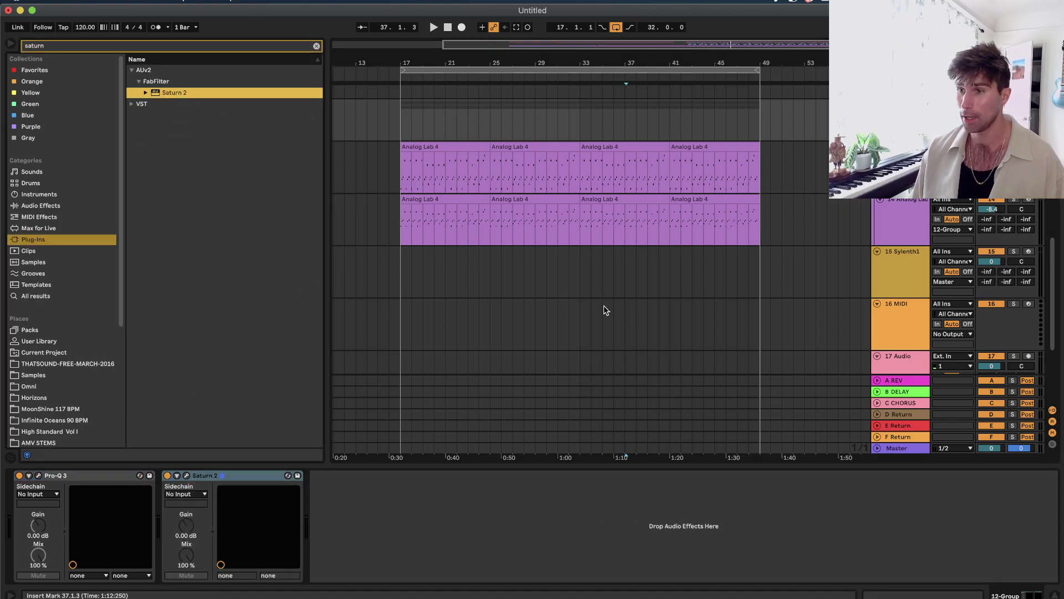
Set Saturn 2 to Clean Tape with a band mix of about 13% during playback, and close its window.
{"action": "mouse_move", "coordinate": [133, 284]}
{"action": "left_mouse_down"}
{"action": "mouse_move", "coordinate": [132, 302]}
{"action": "mouse_move", "coordinate": [133, 281]}
{"action": "left_mouse_up"}
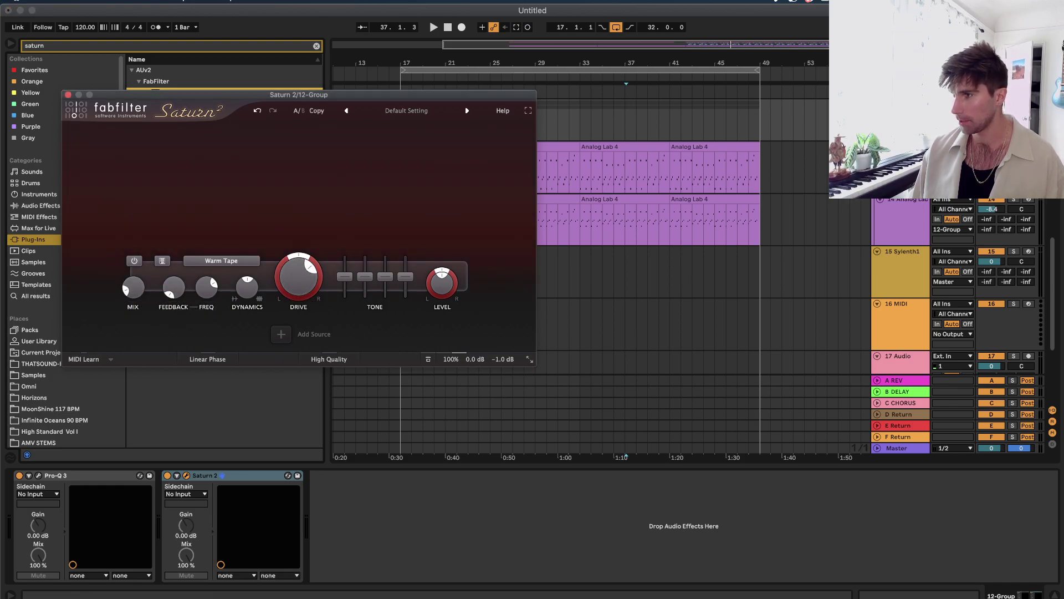
{"action": "key", "text": "space"}
{"action": "left_click", "coordinate": [222, 262]}
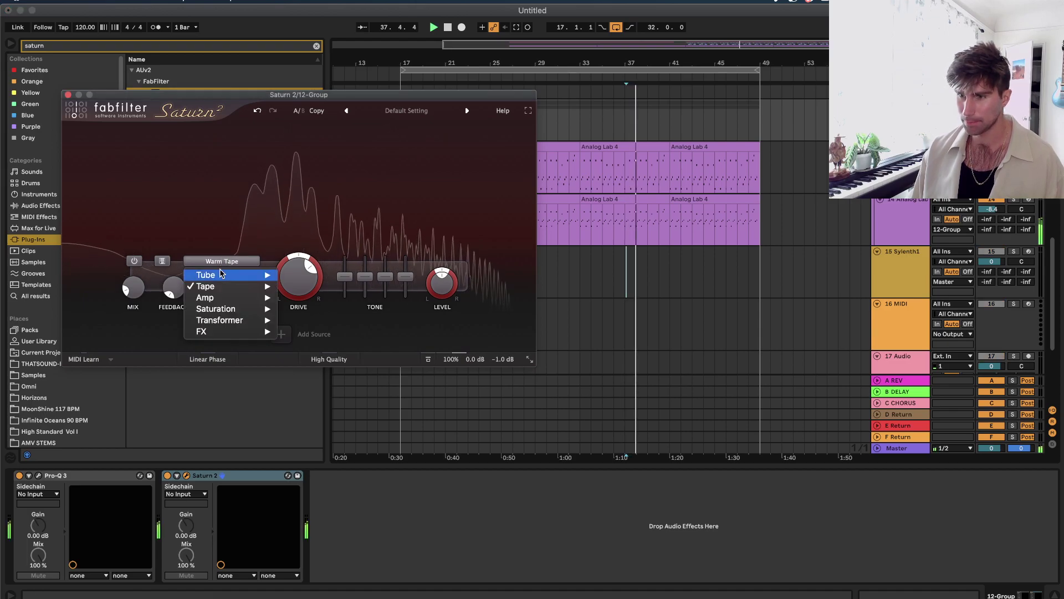
{"action": "mouse_move", "coordinate": [227, 286]}
{"action": "left_click", "coordinate": [311, 297]}
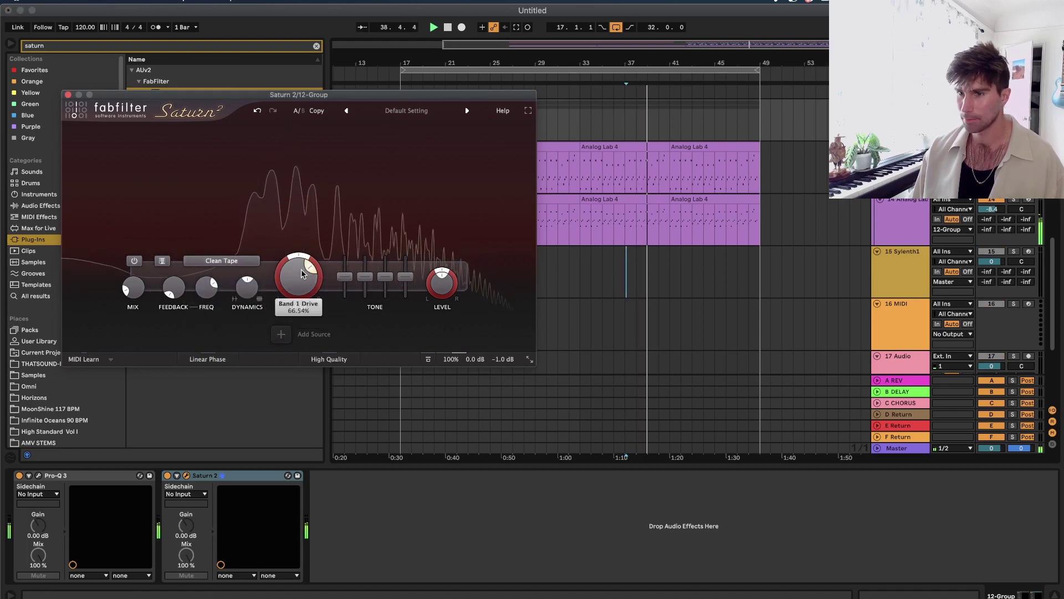
{"action": "left_click_drag", "start_coordinate": [127, 292], "coordinate": [126, 291]}
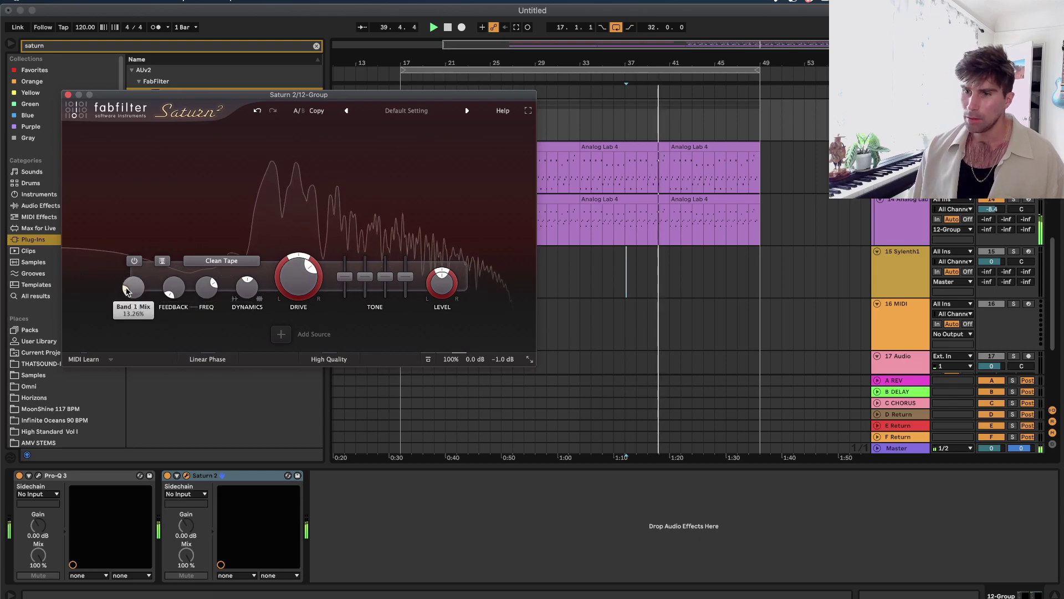
{"action": "left_click", "coordinate": [68, 95]}
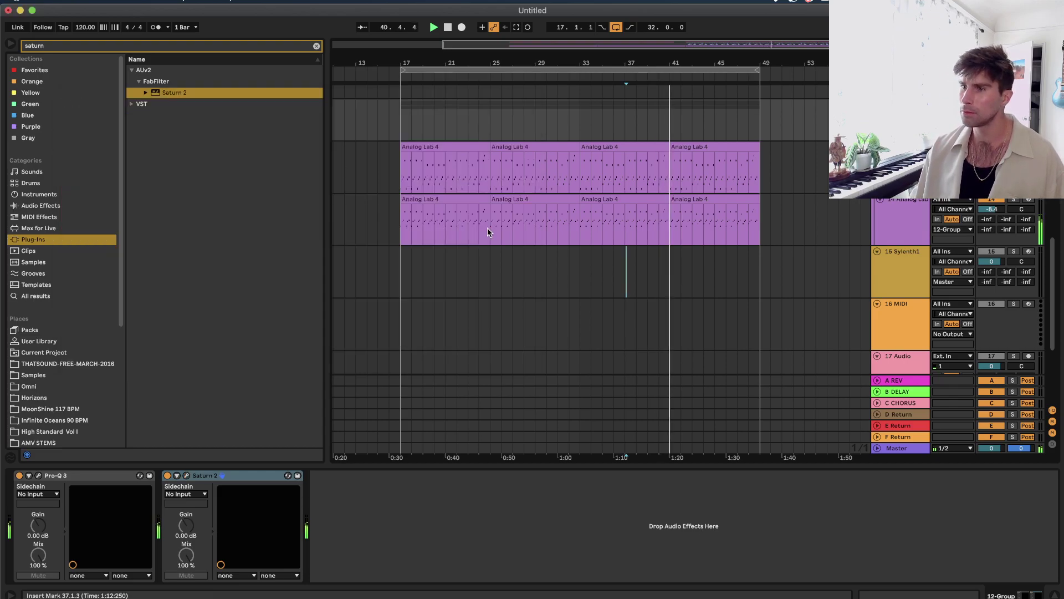
Place the insert mark at bar 17 on the Sylenth1 track and play the arrangement from there.
{"action": "left_click", "coordinate": [403, 229]}
{"action": "left_click", "coordinate": [398, 289]}
{"action": "key", "text": "space"}
{"action": "key", "text": "space"}
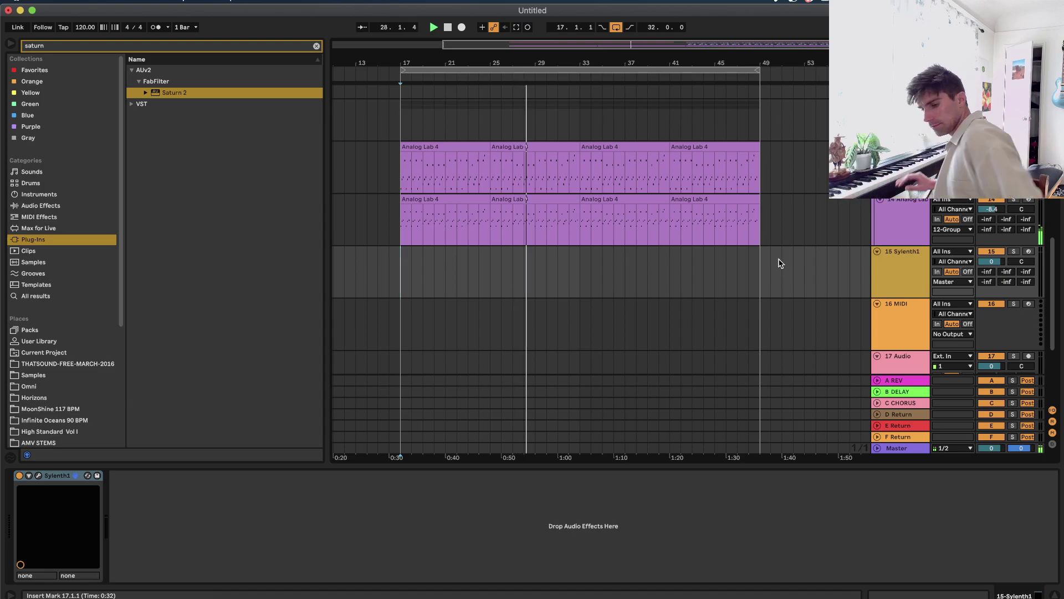
Open the first clip on the second Analog Lab track, check its opening notes one by one, and close the note editor.
{"action": "double_click", "coordinate": [446, 210]}
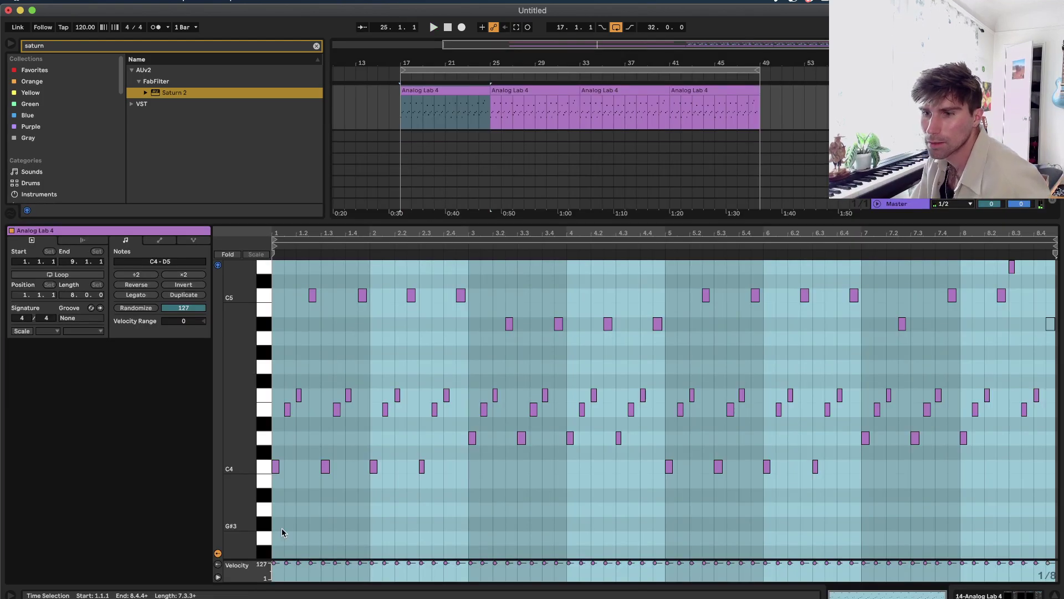
{"action": "left_click", "coordinate": [287, 457]}
{"action": "left_click", "coordinate": [299, 395]}
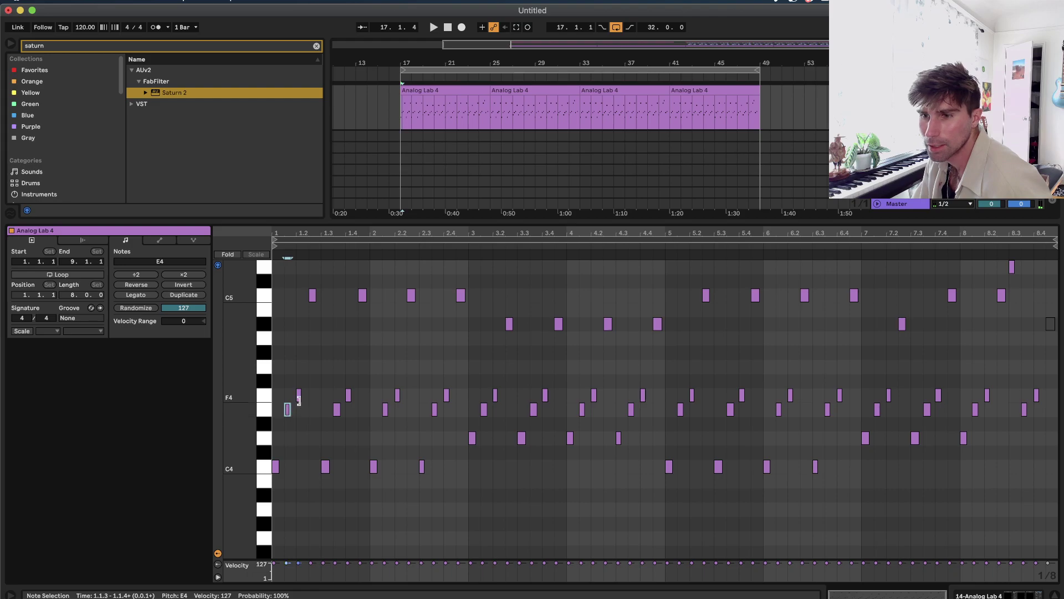
{"action": "left_click", "coordinate": [313, 299]}
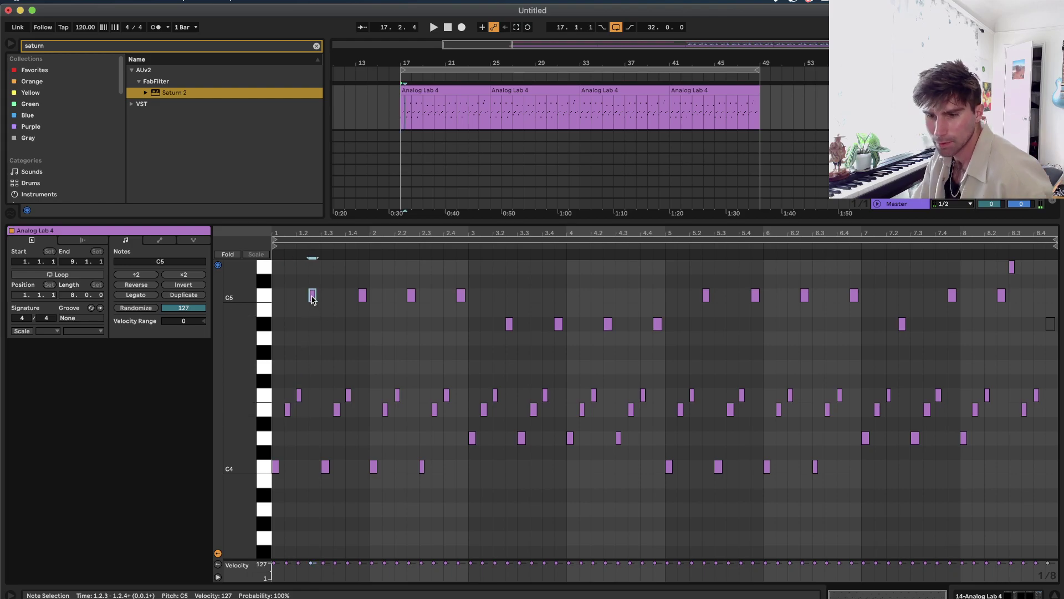
{"action": "key", "text": "shift+Tab"}
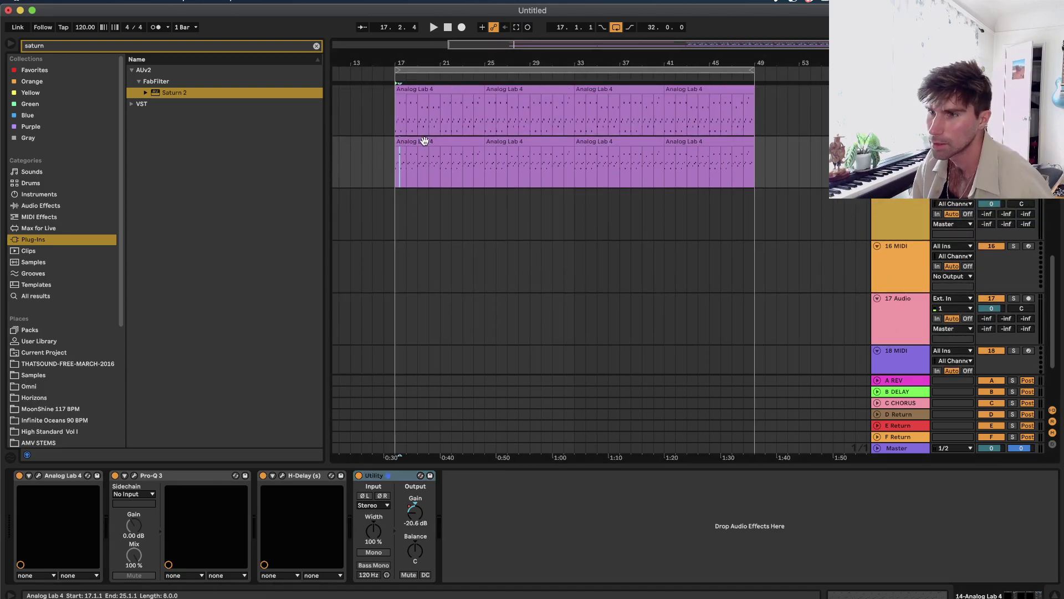
Reopen the first clip on the second Analog Lab track and check the notes around its third bar.
{"action": "double_click", "coordinate": [423, 142]}
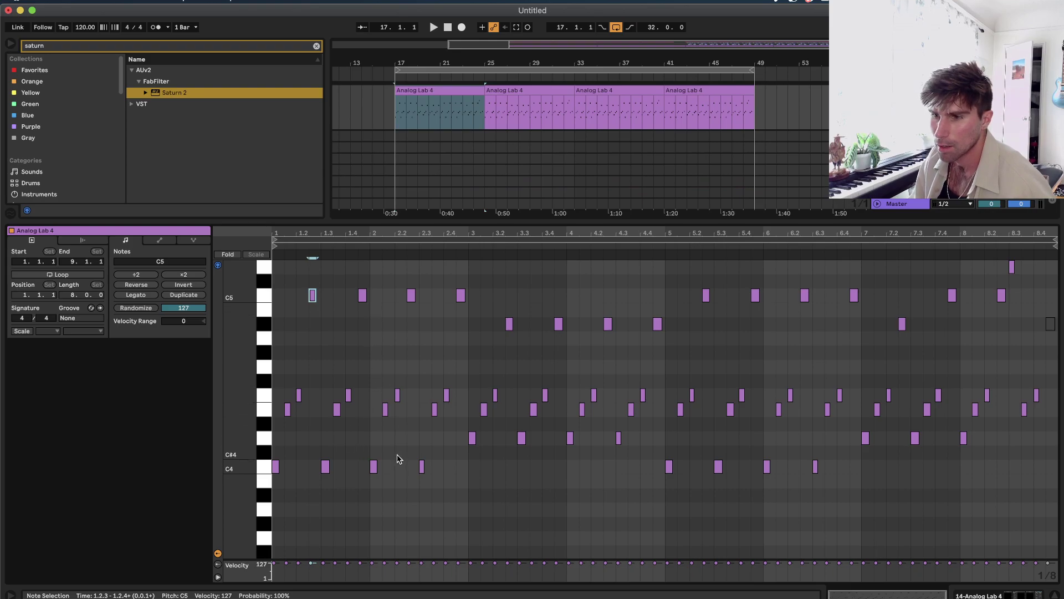
{"action": "left_click", "coordinate": [375, 468]}
{"action": "left_click", "coordinate": [473, 438]}
{"action": "left_click", "coordinate": [484, 409]}
{"action": "left_click", "coordinate": [495, 396]}
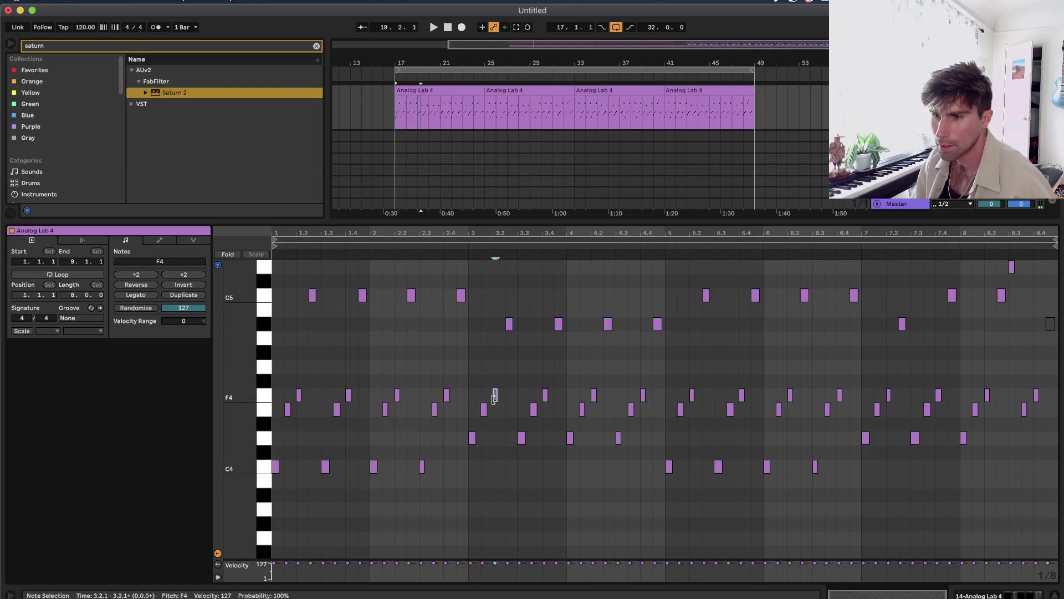
{"action": "left_click", "coordinate": [509, 323]}
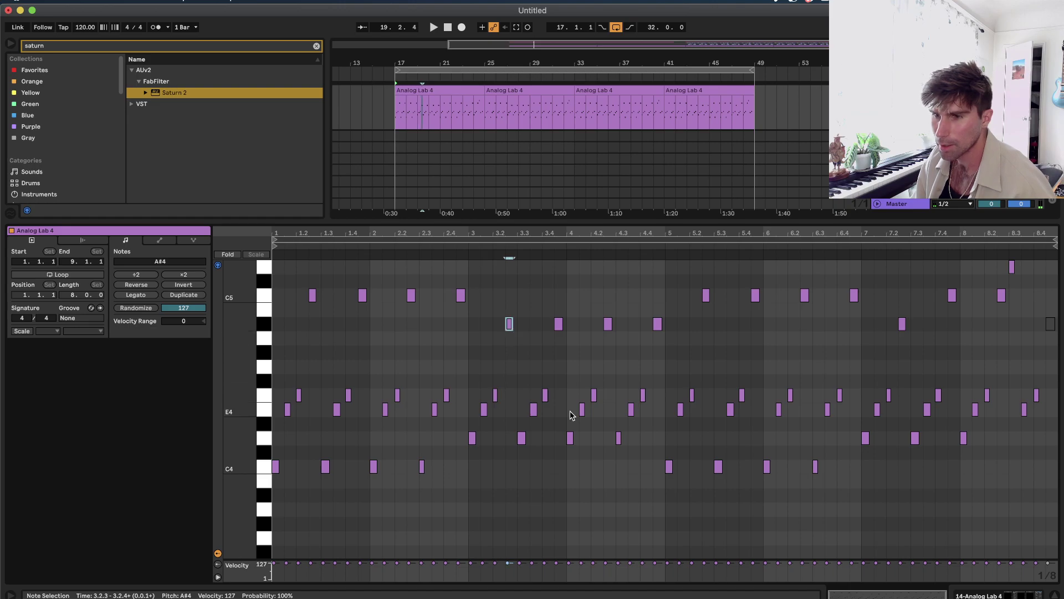
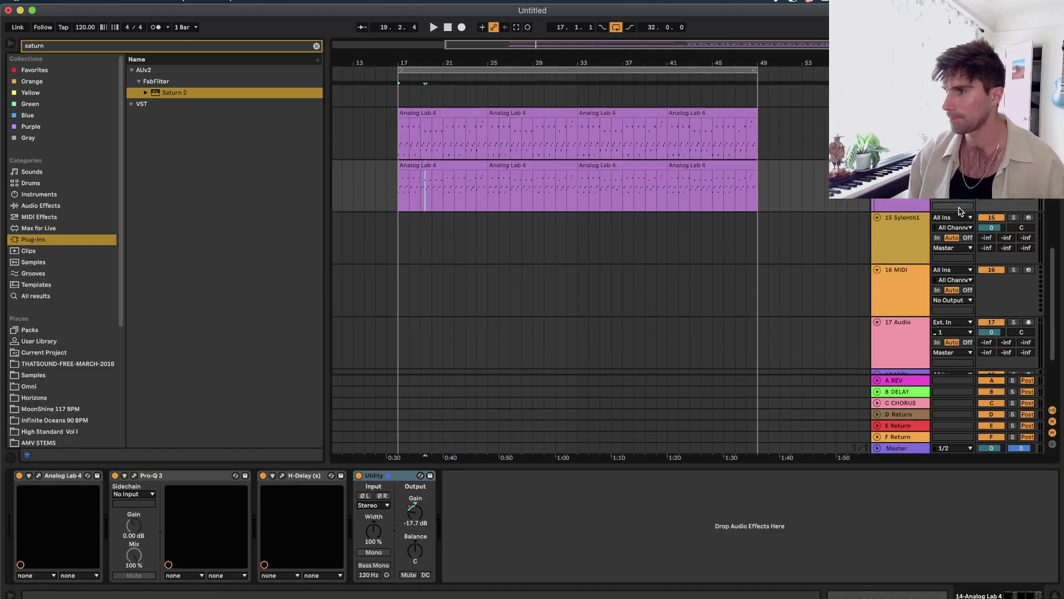
Insert another MIDI track directly below the Sylenth1 track.
{"action": "left_click", "coordinate": [900, 232]}
{"action": "right_click", "coordinate": [900, 232]}
{"action": "left_click", "coordinate": [929, 329]}
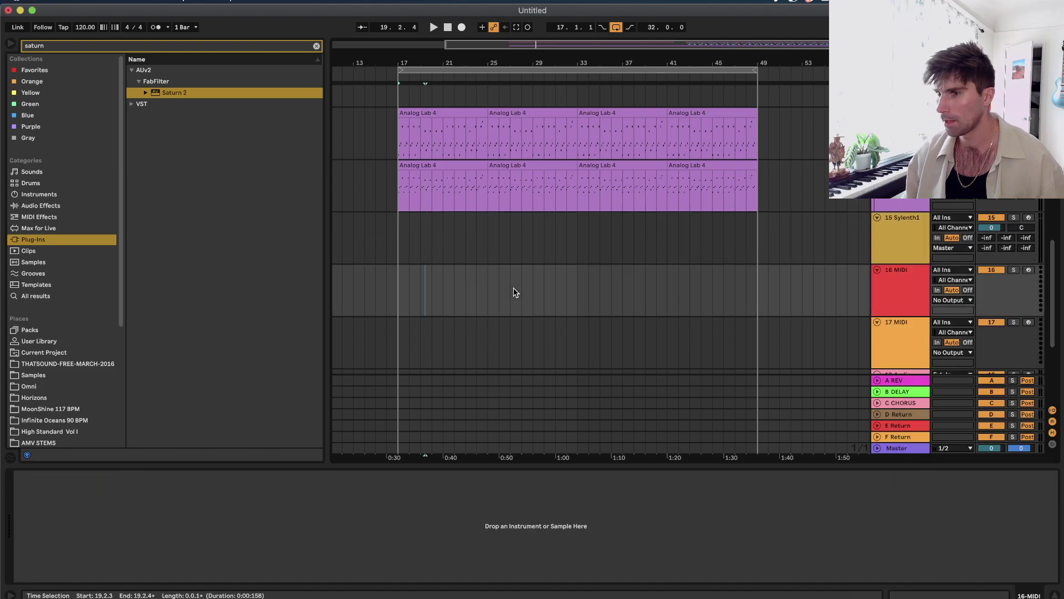
Search the User Library for "bass" and load the MAssive Bass.adg instrument rack onto the new MIDI track.
{"action": "left_click", "coordinate": [38, 341]}
{"action": "left_click", "coordinate": [177, 46]}
{"action": "type", "text": "bass"}
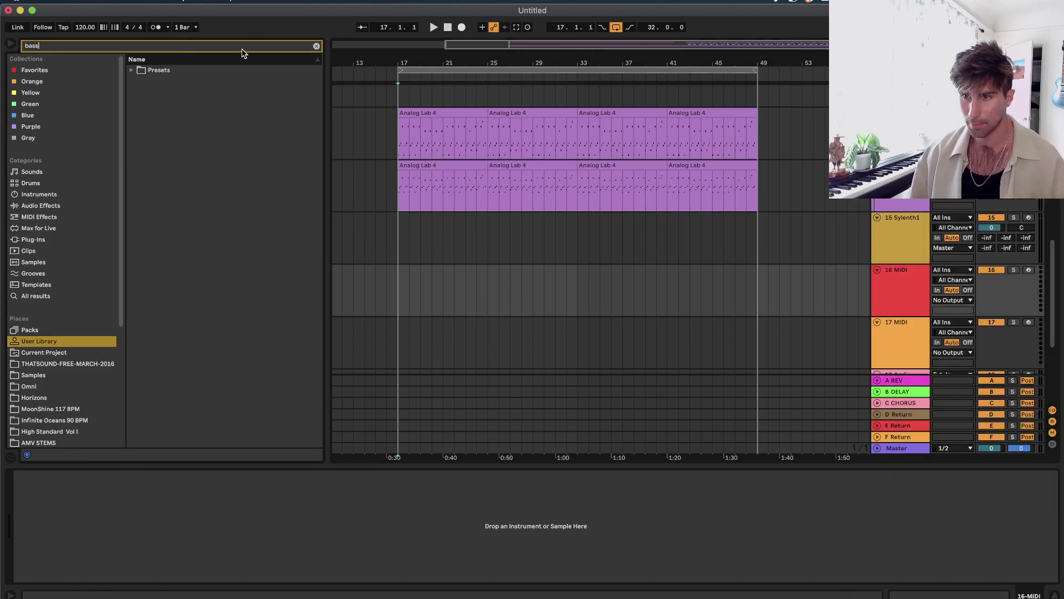
{"action": "left_click", "coordinate": [155, 70]}
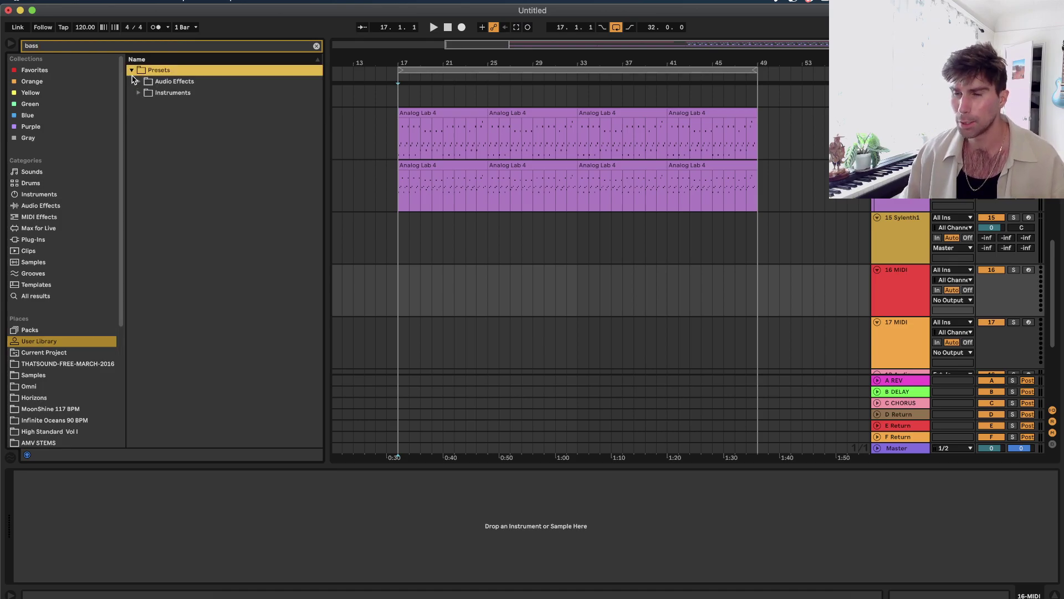
{"action": "left_click", "coordinate": [139, 81]}
{"action": "left_click", "coordinate": [146, 93]}
{"action": "left_click", "coordinate": [148, 115]}
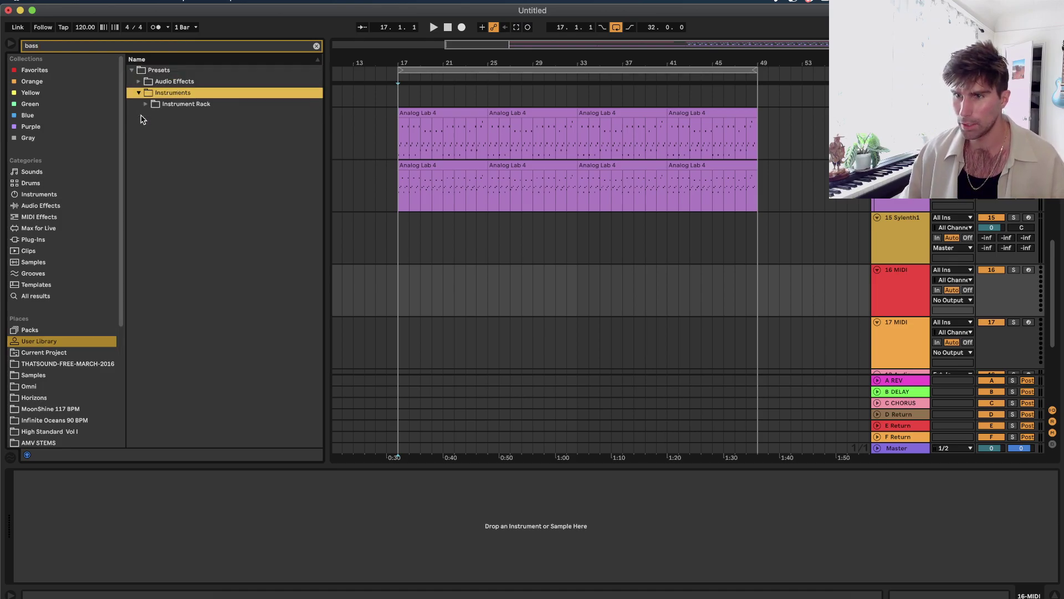
{"action": "left_click", "coordinate": [146, 103]}
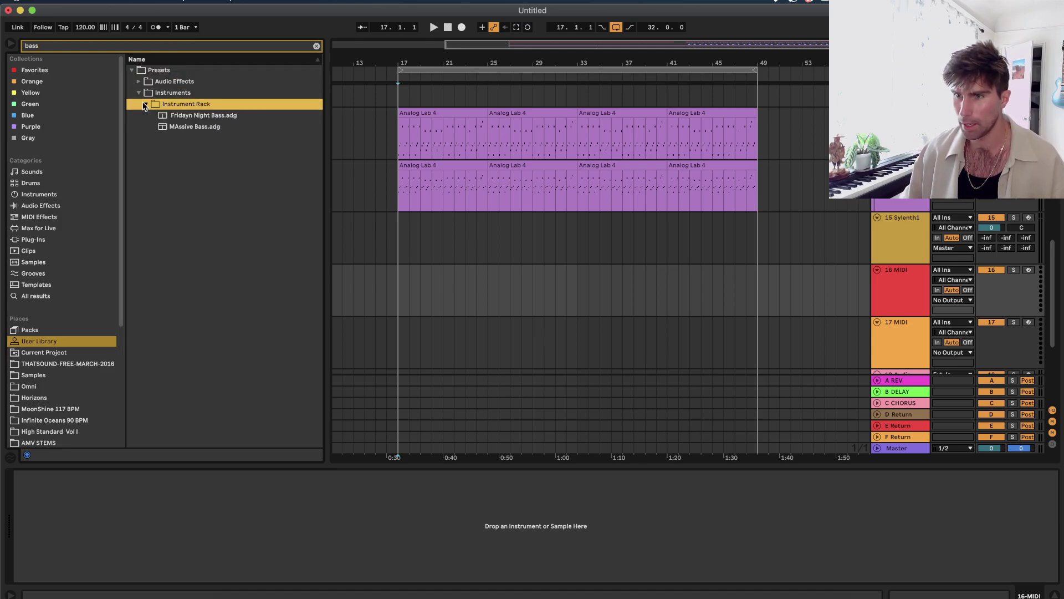
{"action": "left_click", "coordinate": [187, 128]}
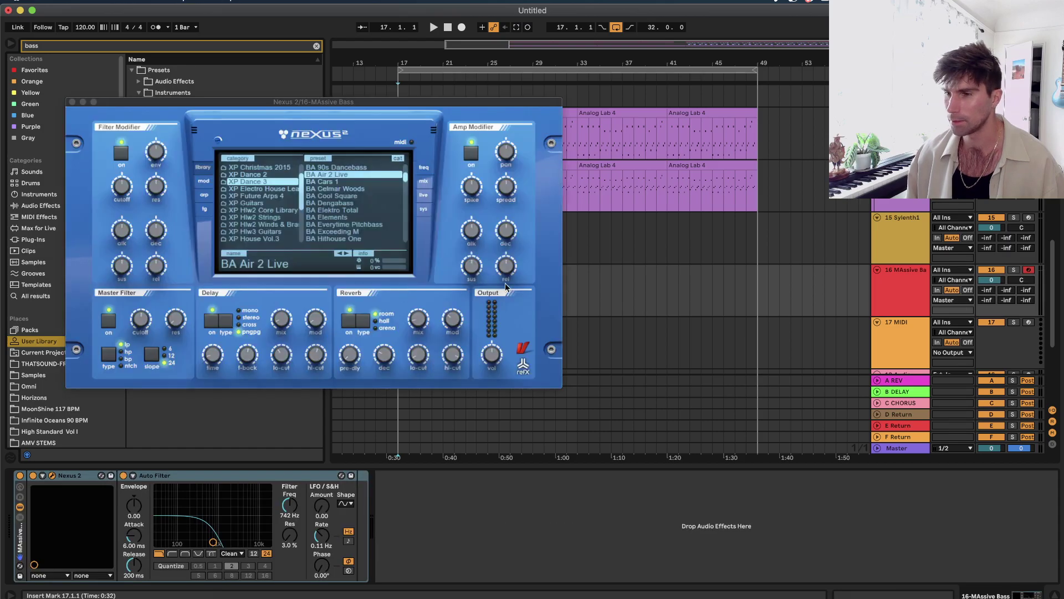
Close the Nexus 2 window and create an empty MIDI clip from bar 17 to 33 on the bass track.
{"action": "left_click", "coordinate": [72, 102]}
{"action": "left_click_drag", "start_coordinate": [402, 299], "coordinate": [581, 293]}
{"action": "double_click", "coordinate": [581, 293]}
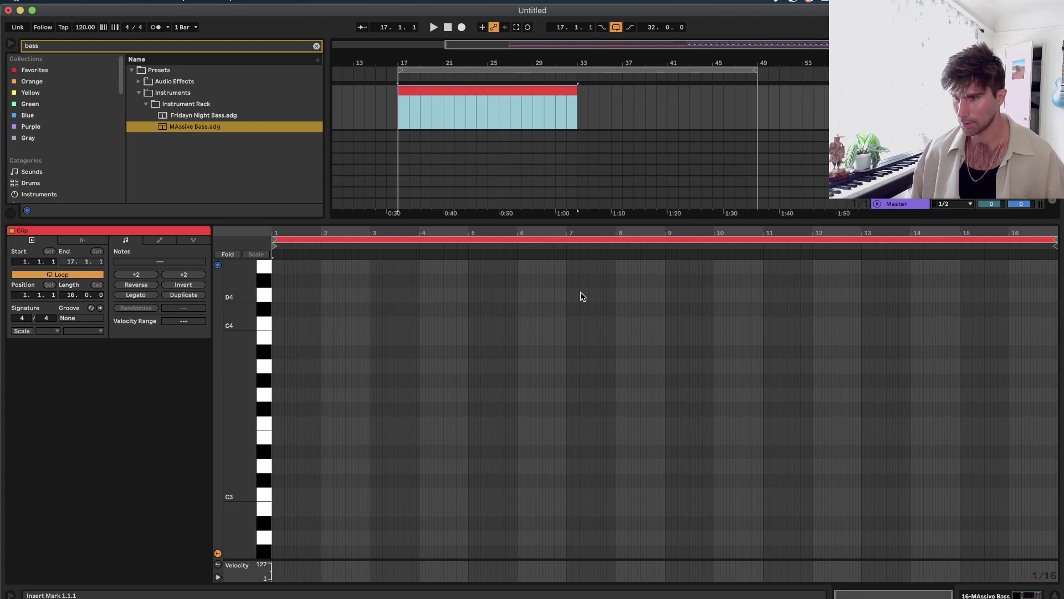
Enter a two-bar F3 note at the bass clip's start, copy it to D3 at bar 3, and play it back.
{"action": "double_click", "coordinate": [274, 423]}
{"action": "key", "text": "space"}
{"action": "left_click_drag", "start_coordinate": [273, 423], "coordinate": [368, 423]}
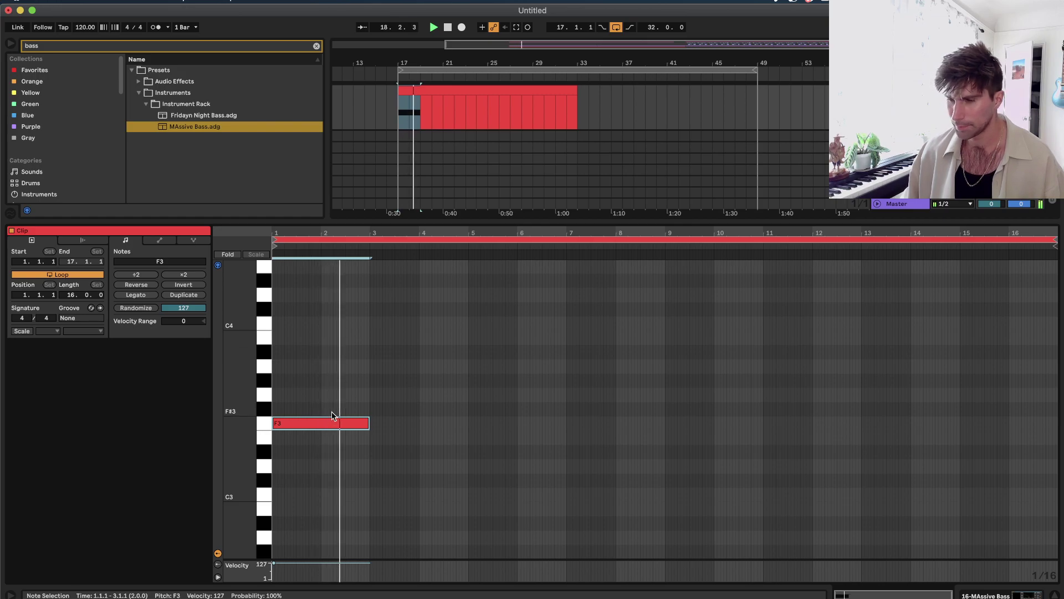
{"action": "key", "text": "space"}
{"action": "left_click_drag", "start_coordinate": [314, 424], "coordinate": [409, 466]}
{"action": "key", "text": "space"}
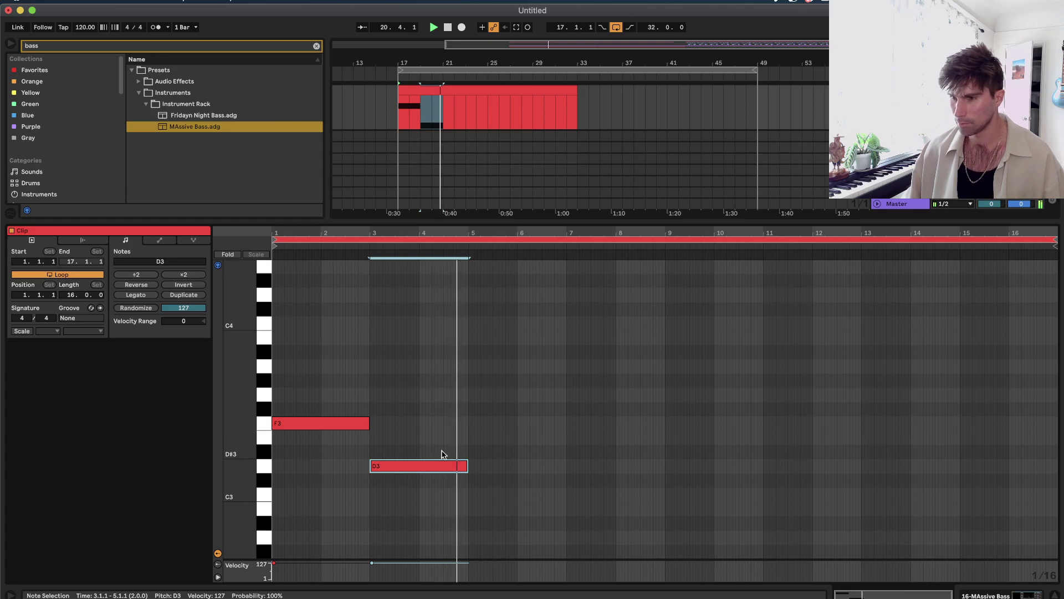
Copy the two-bar bass note to C3 at the clip's bar 5 and to D3 at bar 7.
{"action": "left_click_drag", "start_coordinate": [401, 465], "coordinate": [497, 505]}
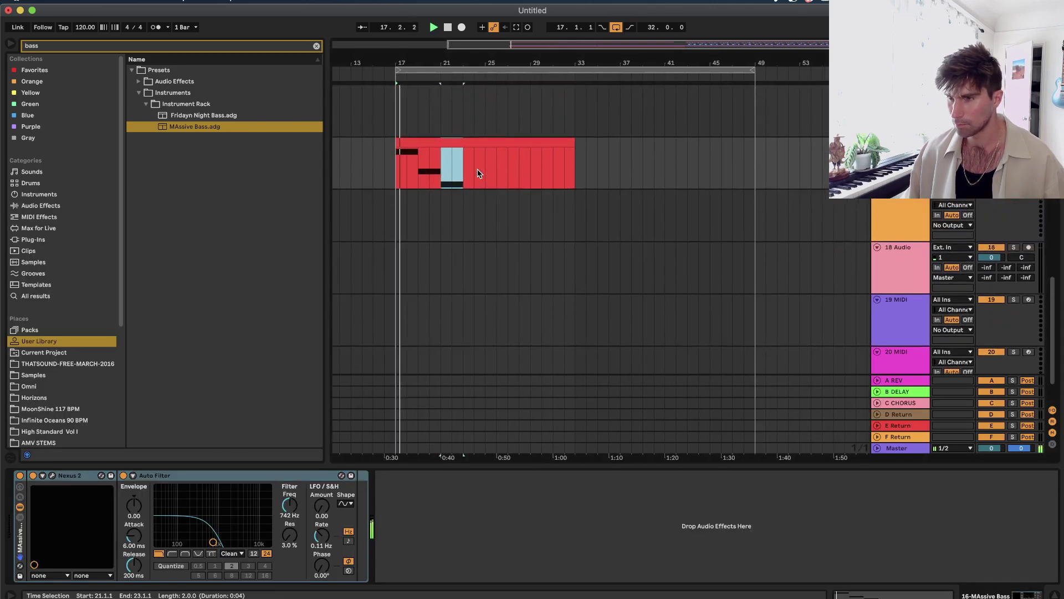
{"action": "key", "text": "super+shift+m"}
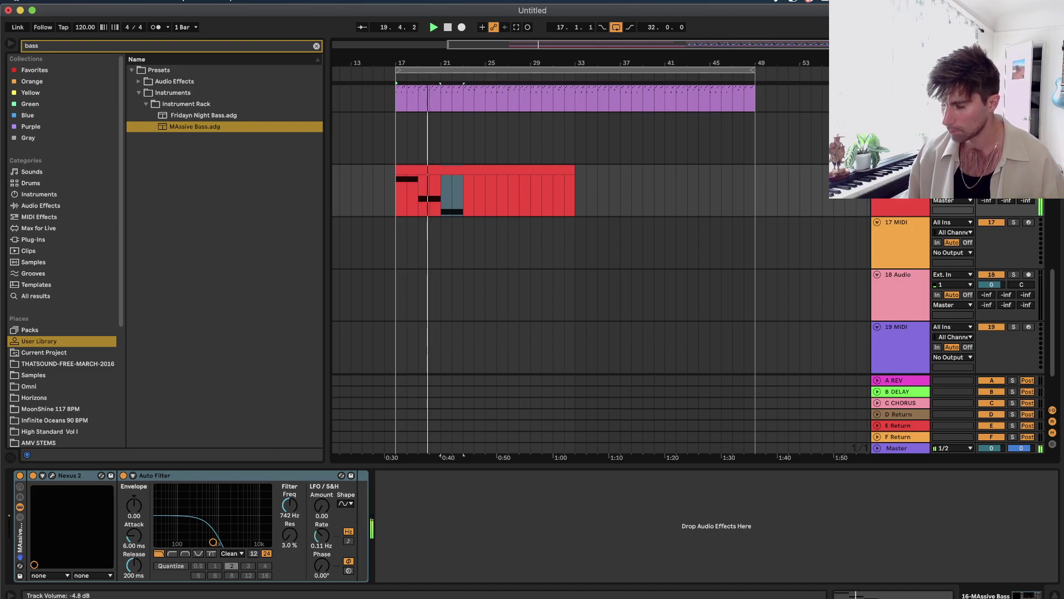
{"action": "double_click", "coordinate": [480, 171]}
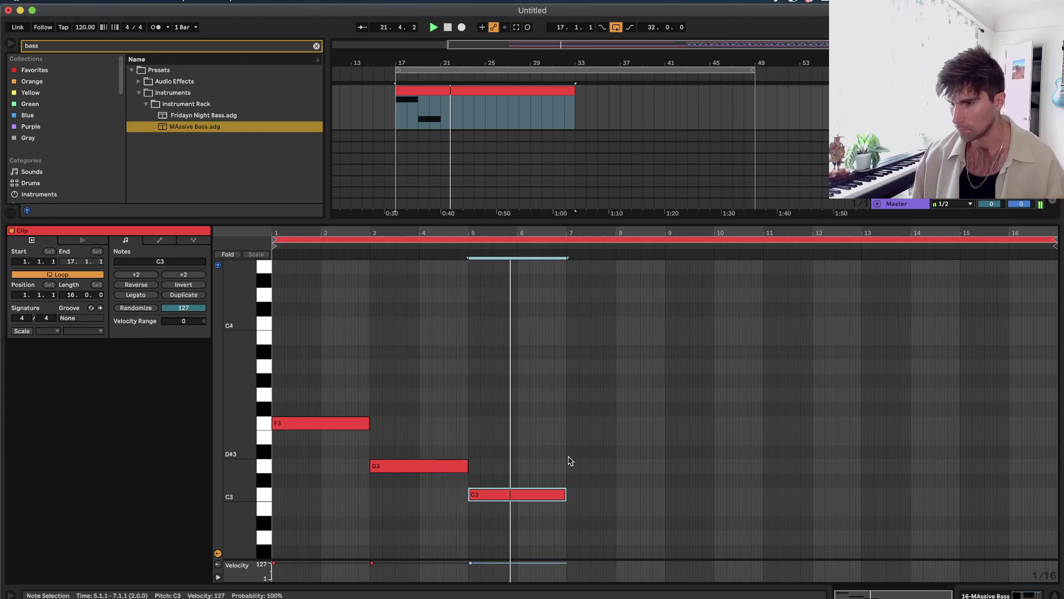
{"action": "left_click_drag", "start_coordinate": [513, 498], "coordinate": [611, 469]}
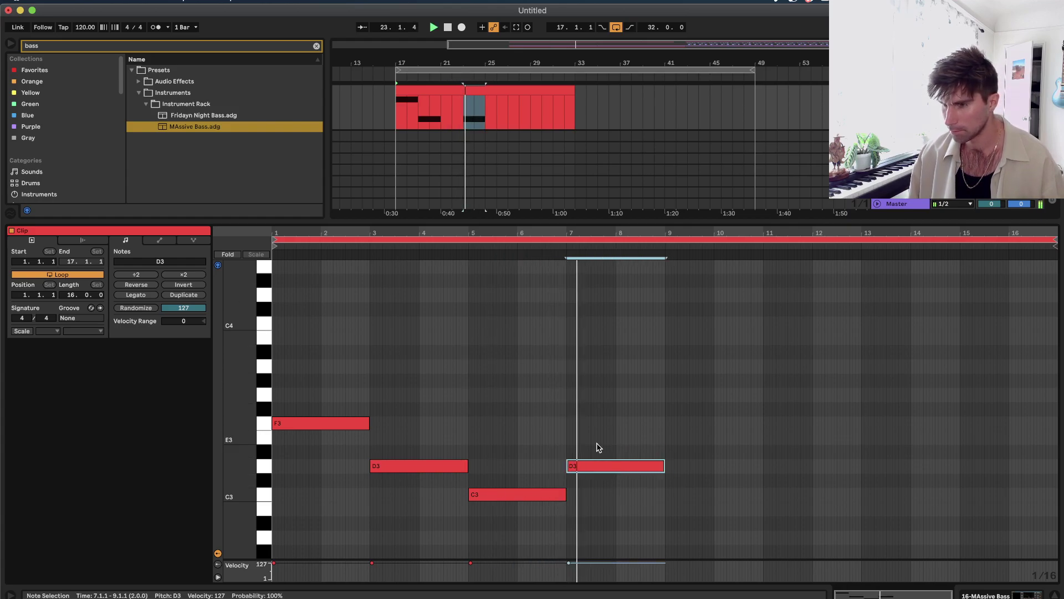
Try the bass note at the clip's bar 7 on F3 and play it back.
{"action": "key", "text": "space"}
{"action": "left_click", "coordinate": [611, 459]}
{"action": "left_click_drag", "start_coordinate": [611, 460], "coordinate": [605, 426]}
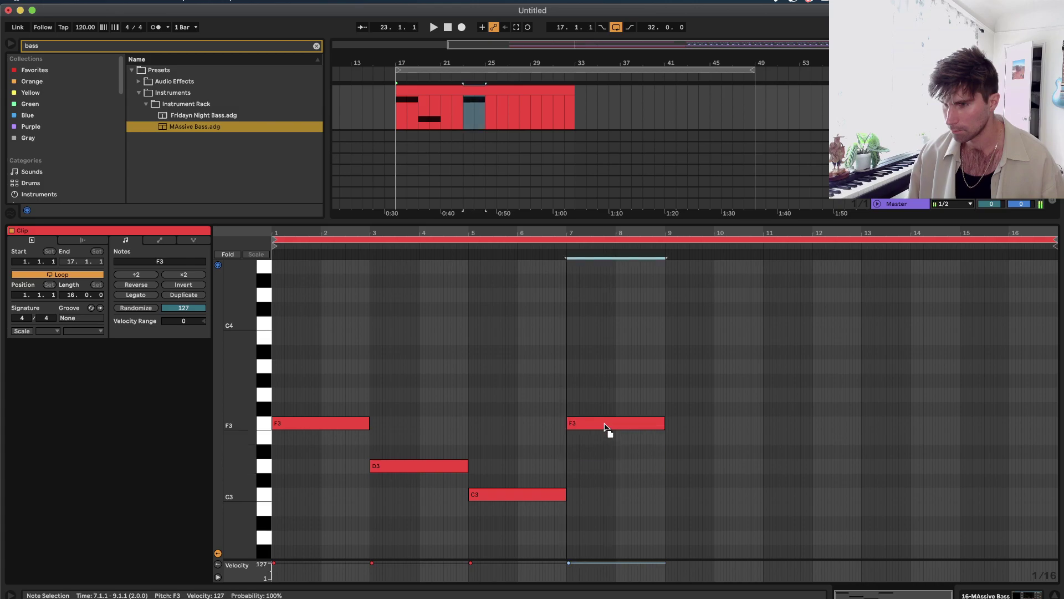
{"action": "left_click", "coordinate": [536, 396]}
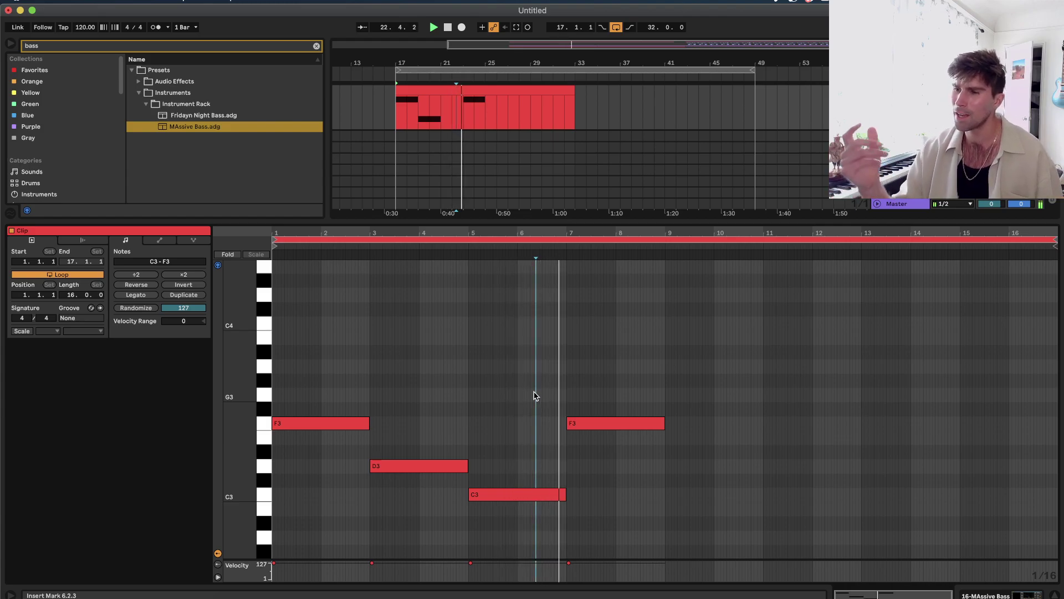
{"action": "key", "text": "space"}
Try the clip's bar 7 bass note on E3 and on C#3, playing back each pitch.
{"action": "left_click", "coordinate": [520, 500]}
{"action": "left_click_drag", "start_coordinate": [590, 429], "coordinate": [591, 439]}
{"action": "left_click", "coordinate": [536, 251]}
{"action": "left_click", "coordinate": [579, 325]}
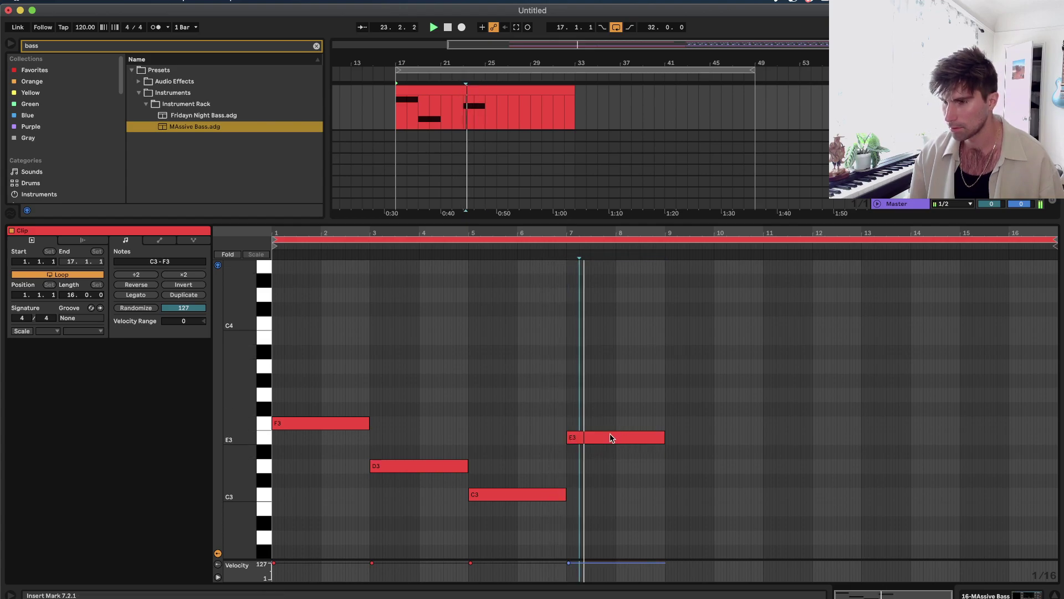
{"action": "key", "text": "space"}
{"action": "left_click_drag", "start_coordinate": [621, 438], "coordinate": [628, 481]}
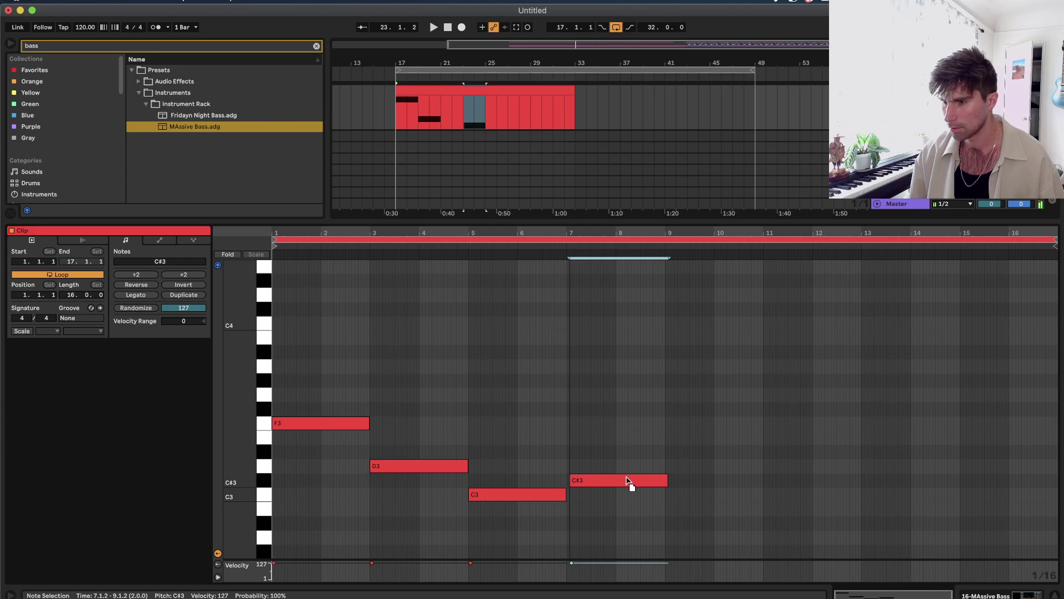
{"action": "key", "text": "space"}
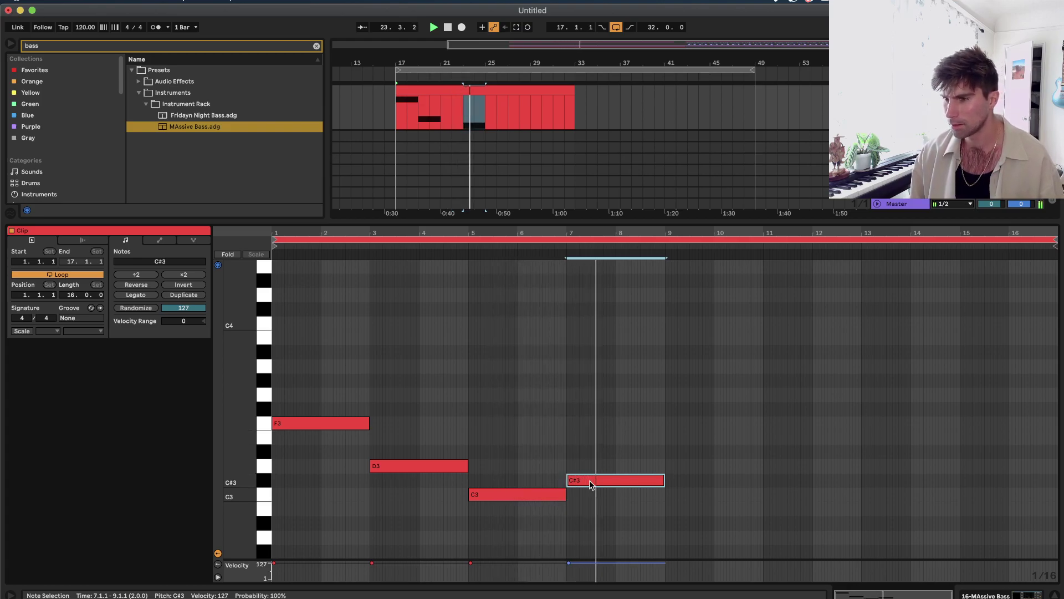
Move the clip's bar 7 note to C3 and join it with the preceding C3 as one four-bar note.
{"action": "left_click_drag", "start_coordinate": [642, 480], "coordinate": [643, 496]}
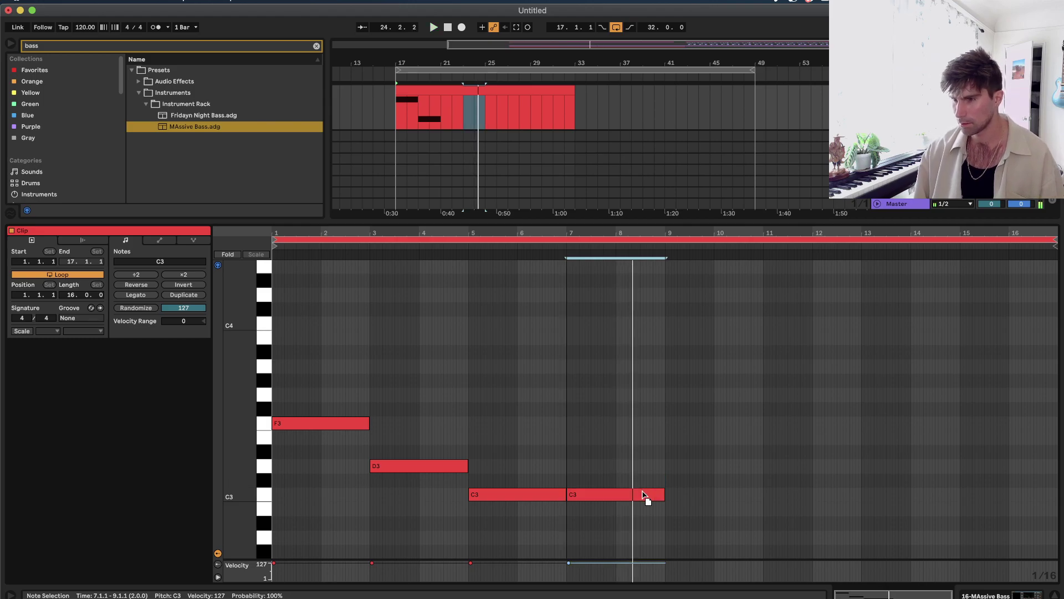
{"action": "left_click_drag", "start_coordinate": [563, 494], "coordinate": [663, 494]}
{"action": "left_click", "coordinate": [648, 466]}
Duplicate the bass part from song bars 17–25 over bars 25–33 in the arrangement.
{"action": "key", "text": "shift+Tab"}
{"action": "scroll", "coordinate": [474, 237], "scroll_direction": "up", "scroll_amount": 1}
{"action": "left_click_drag", "start_coordinate": [486, 189], "coordinate": [400, 188]}
{"action": "key", "text": "super+d"}
{"action": "left_click", "coordinate": [392, 196], "text": "shift"}
{"action": "left_click", "coordinate": [399, 198], "text": "shift"}
{"action": "scroll", "coordinate": [505, 227], "scroll_direction": "up", "scroll_amount": 3}
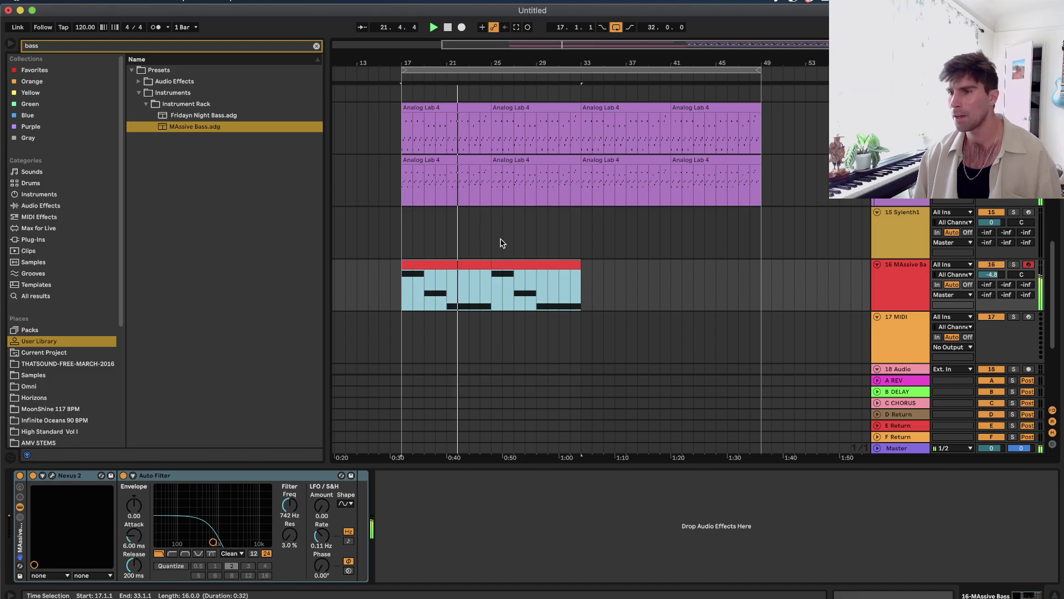
Shorten the long C3 to end at the clip's bar 7, copy it to A2 at bar 7, and play it back.
{"action": "double_click", "coordinate": [479, 270]}
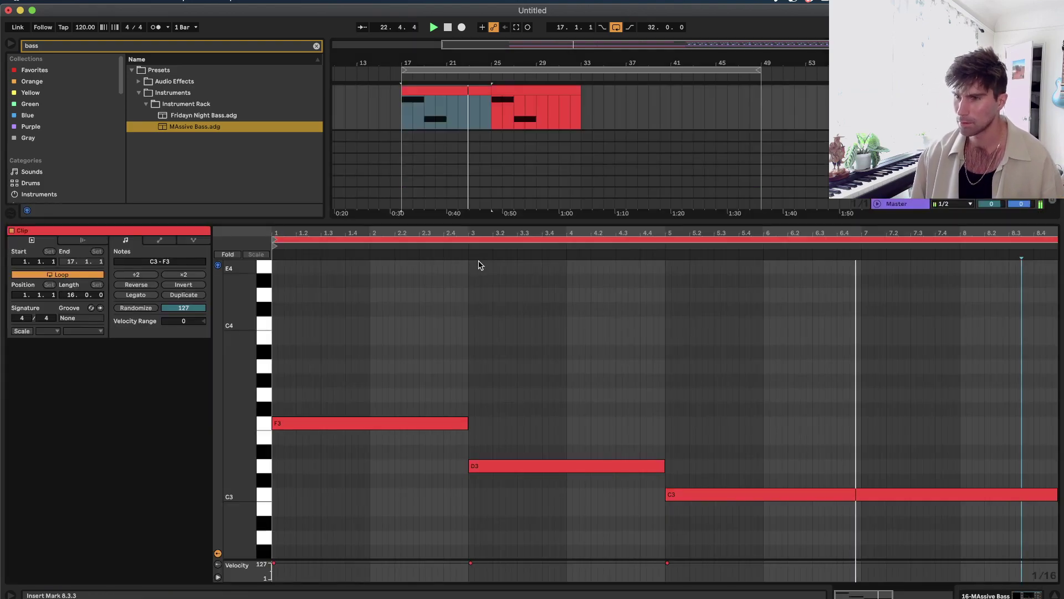
{"action": "left_click_drag", "start_coordinate": [1055, 490], "coordinate": [861, 496]}
{"action": "left_click_drag", "start_coordinate": [793, 498], "coordinate": [992, 544]}
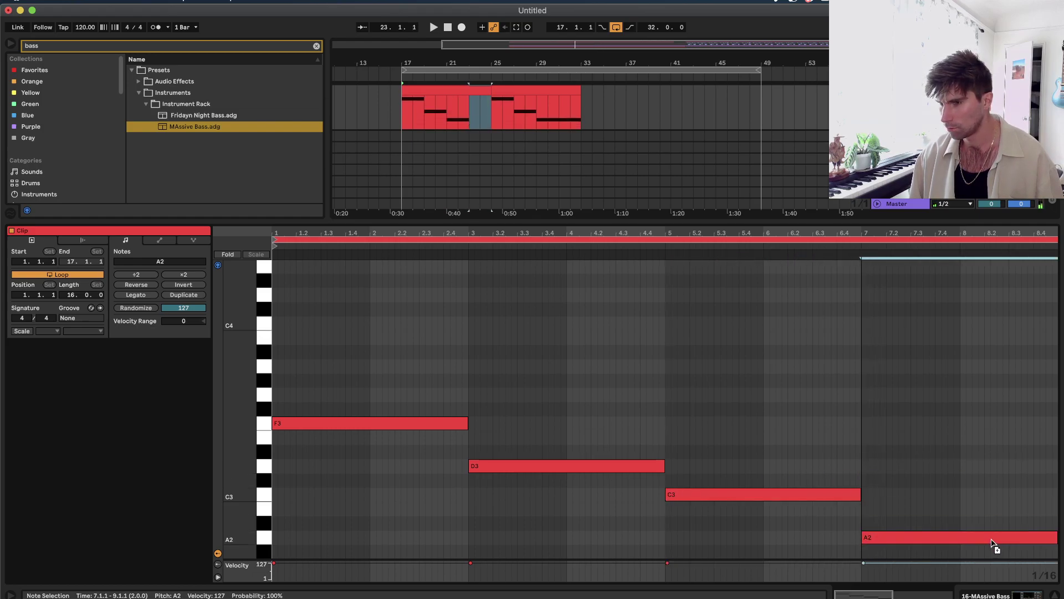
{"action": "key", "text": "space"}
{"action": "key", "text": "space"}
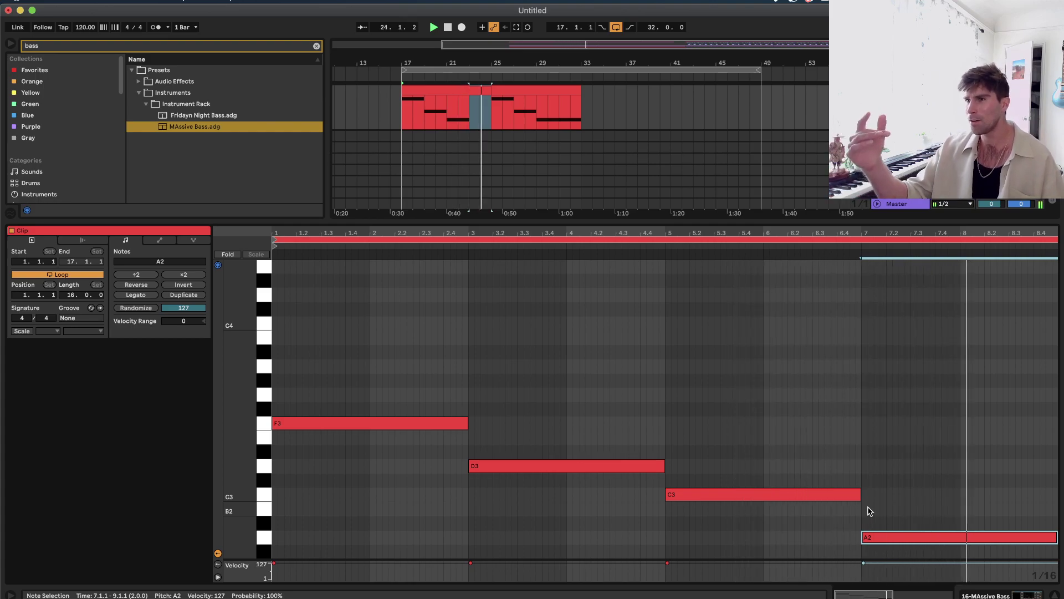
{"action": "key", "text": "shift+Tab"}
{"action": "double_click", "coordinate": [461, 91]}
{"action": "key", "text": "space"}
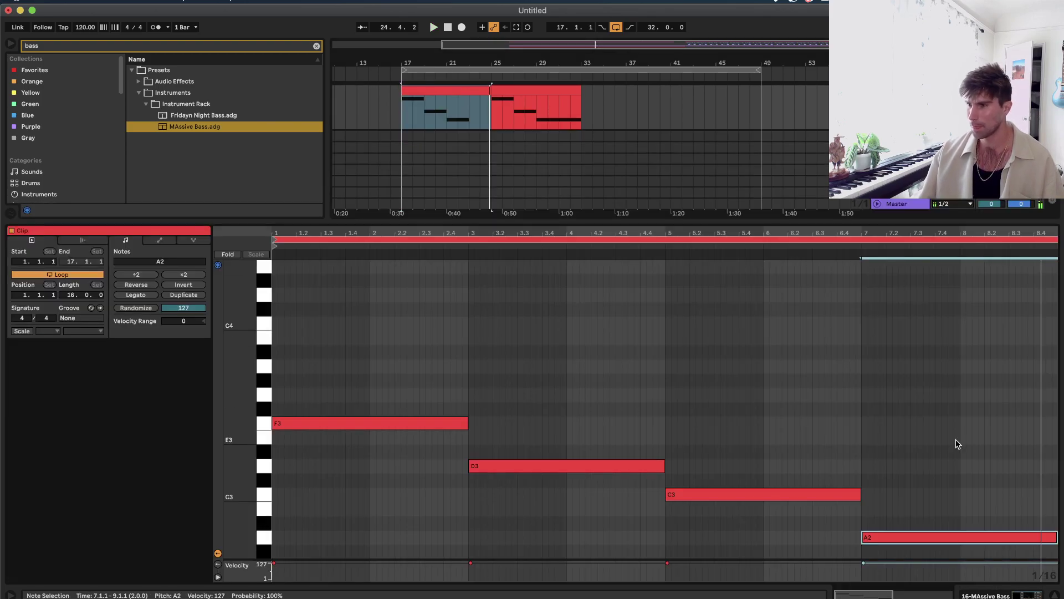
Shorten the A2 note to one bar and add a one-bar F3 note at the clip's bar 8.
{"action": "key", "text": "space"}
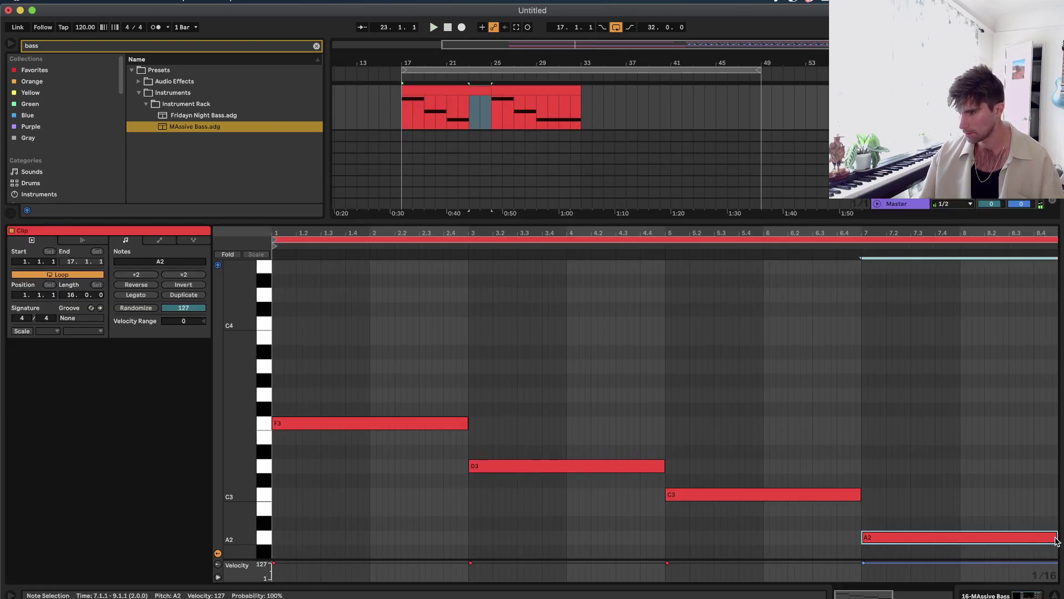
{"action": "left_click_drag", "start_coordinate": [1055, 537], "coordinate": [1033, 423]}
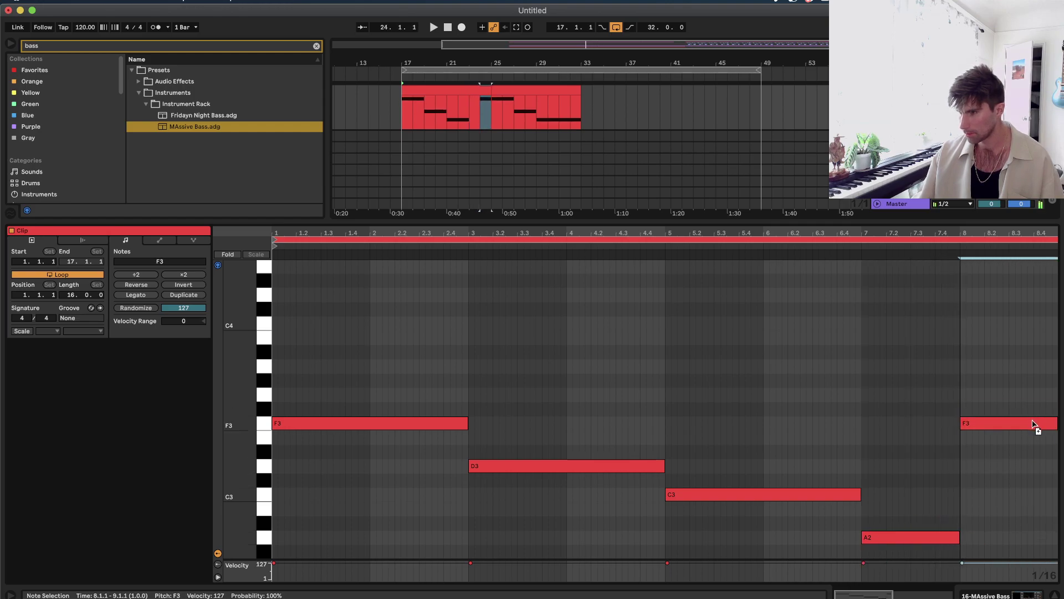
{"action": "left_click", "coordinate": [836, 341]}
Duplicate the bass part of song bars 17–25 to bar 33, and copy bars 17–33 on to bar 49.
{"action": "key", "text": "shift+Tab"}
{"action": "scroll", "coordinate": [513, 166], "scroll_direction": "up", "scroll_amount": 3}
{"action": "left_click_drag", "start_coordinate": [494, 192], "coordinate": [397, 190]}
{"action": "key", "text": "super+d"}
{"action": "left_click", "coordinate": [433, 163]}
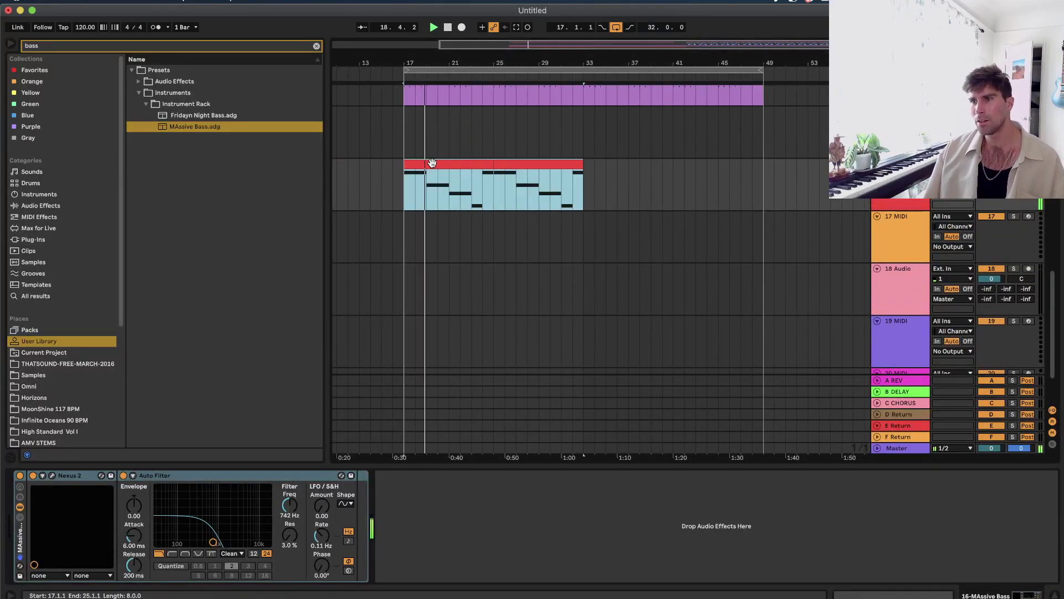
{"action": "key", "text": "super+d"}
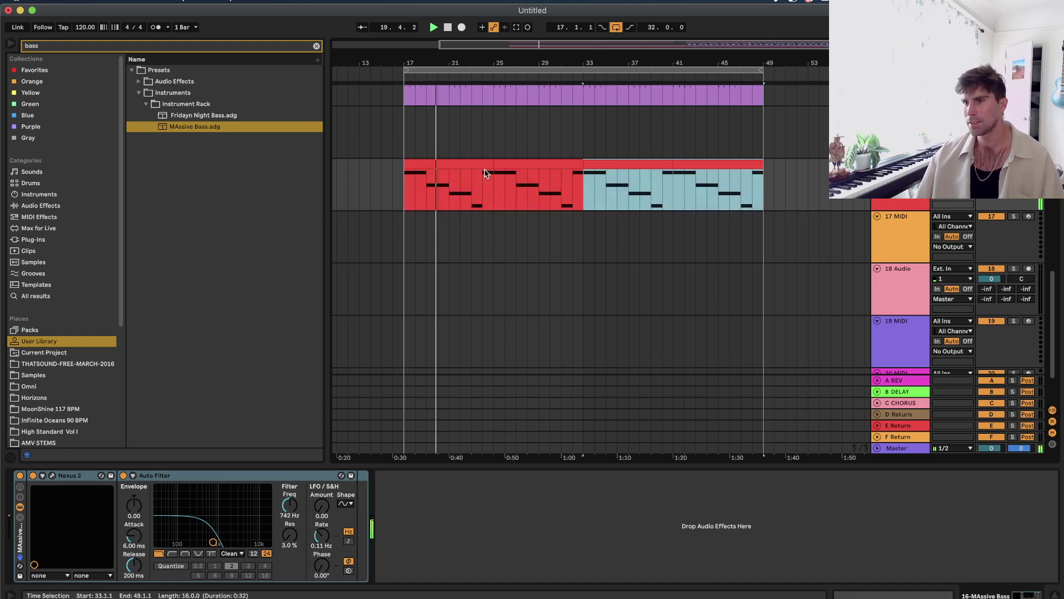
Try the one-bar note at the bass clip's bar 8 on D3 and play back the phrase ending.
{"action": "left_click", "coordinate": [468, 163], "text": "shift"}
{"action": "double_click", "coordinate": [471, 163]}
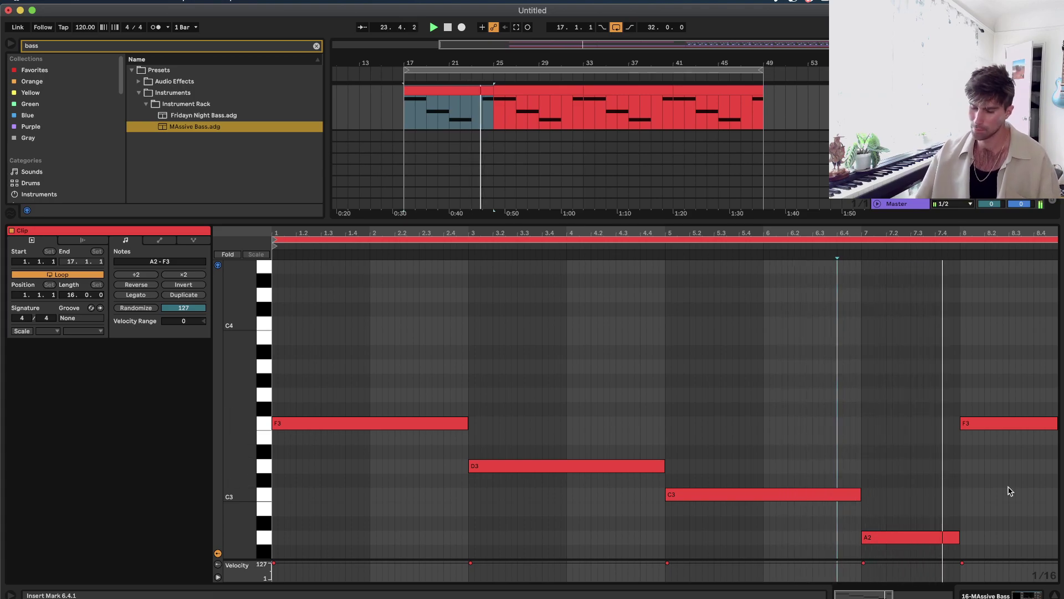
{"action": "key", "text": "space"}
{"action": "left_click", "coordinate": [936, 538]}
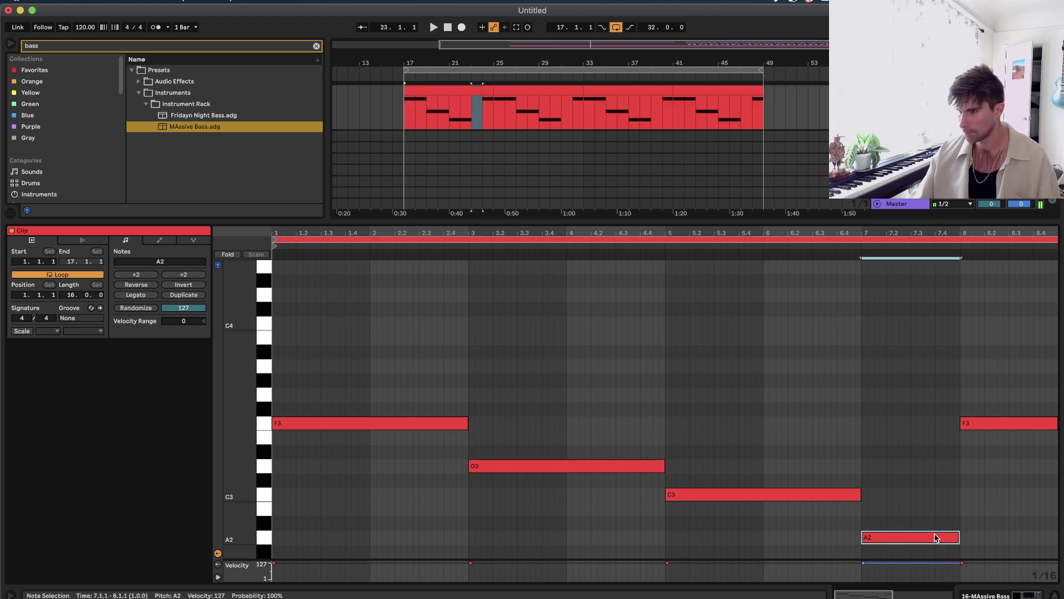
{"action": "left_click_drag", "start_coordinate": [993, 424], "coordinate": [991, 462]}
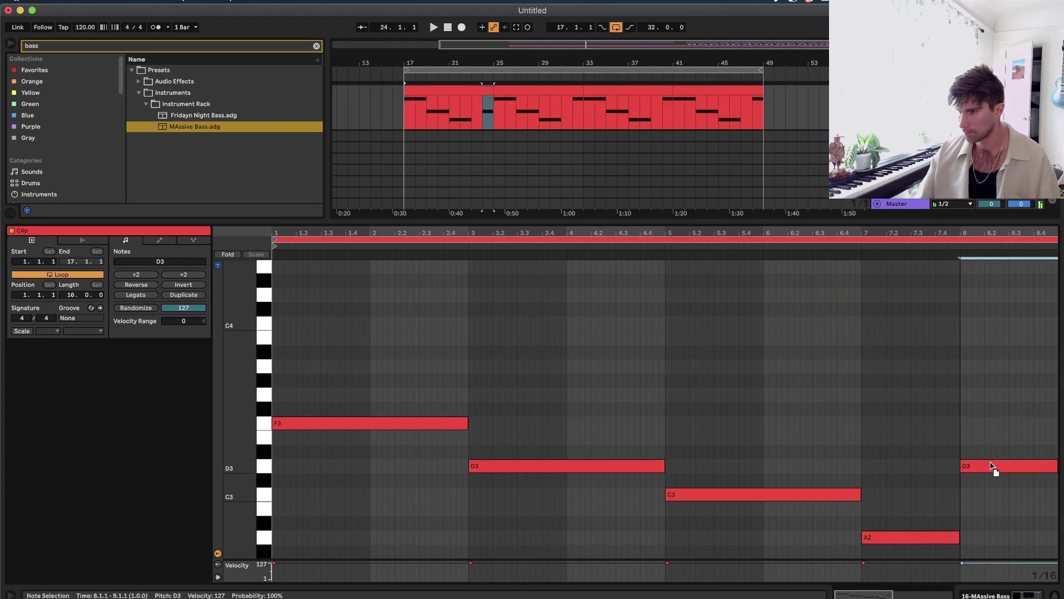
{"action": "left_click", "coordinate": [931, 256]}
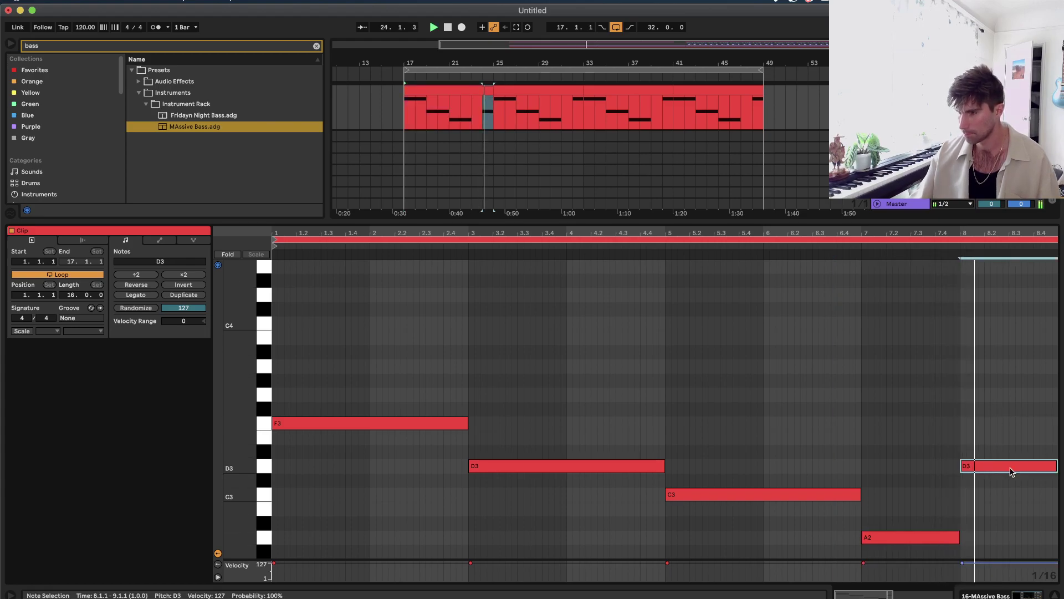
{"action": "left_click", "coordinate": [857, 273]}
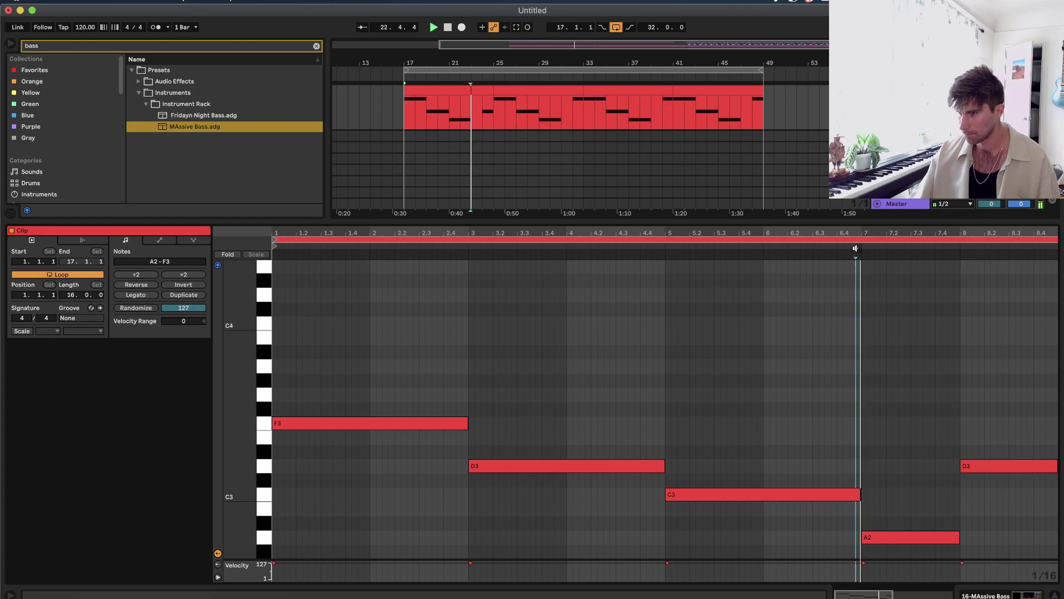
Lower the one-bar note at the bass clip's bar 8 to C3 and play it back.
{"action": "key", "text": "space"}
{"action": "left_click_drag", "start_coordinate": [976, 466], "coordinate": [981, 505]}
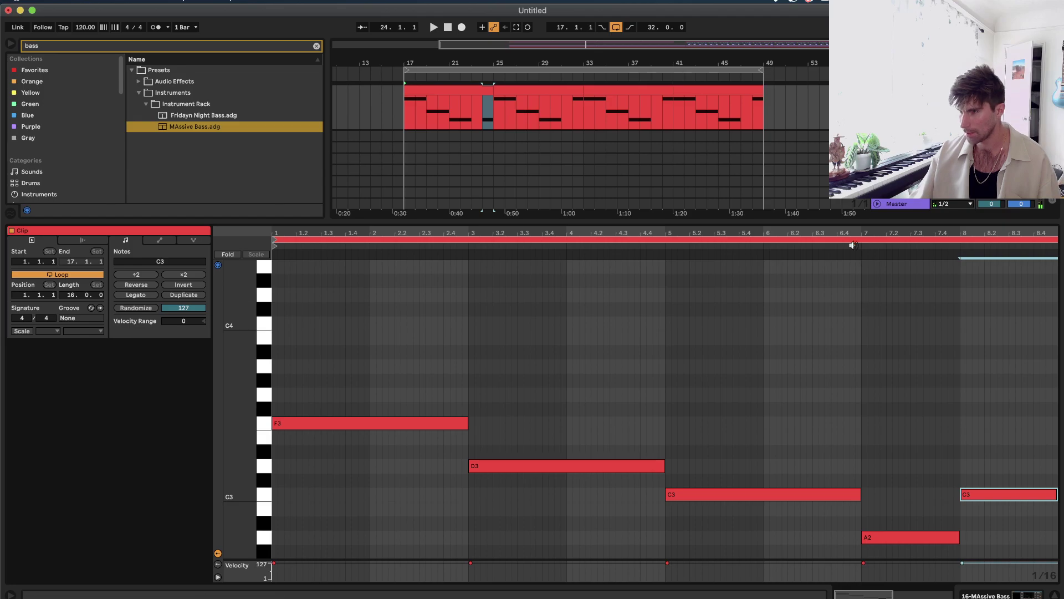
{"action": "left_click", "coordinate": [897, 355]}
{"action": "left_click", "coordinate": [972, 454]}
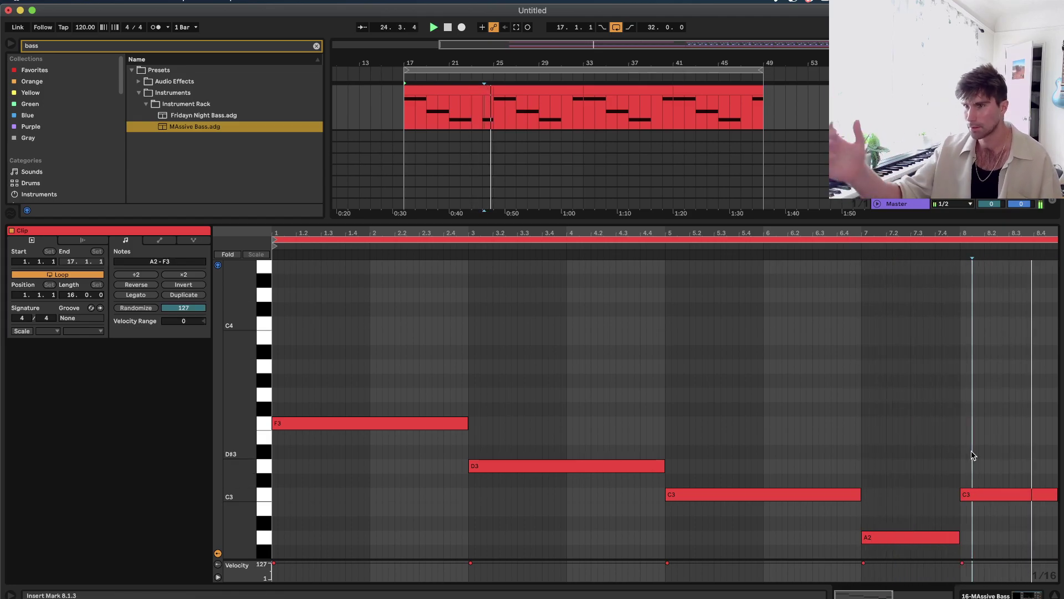
Duplicate the eight-bar bass phrase from song bar 17 three times so it fills the track up to bar 49.
{"action": "key", "text": "space"}
{"action": "key", "text": "shift+Tab"}
{"action": "scroll", "coordinate": [554, 167], "scroll_direction": "up", "scroll_amount": 3}
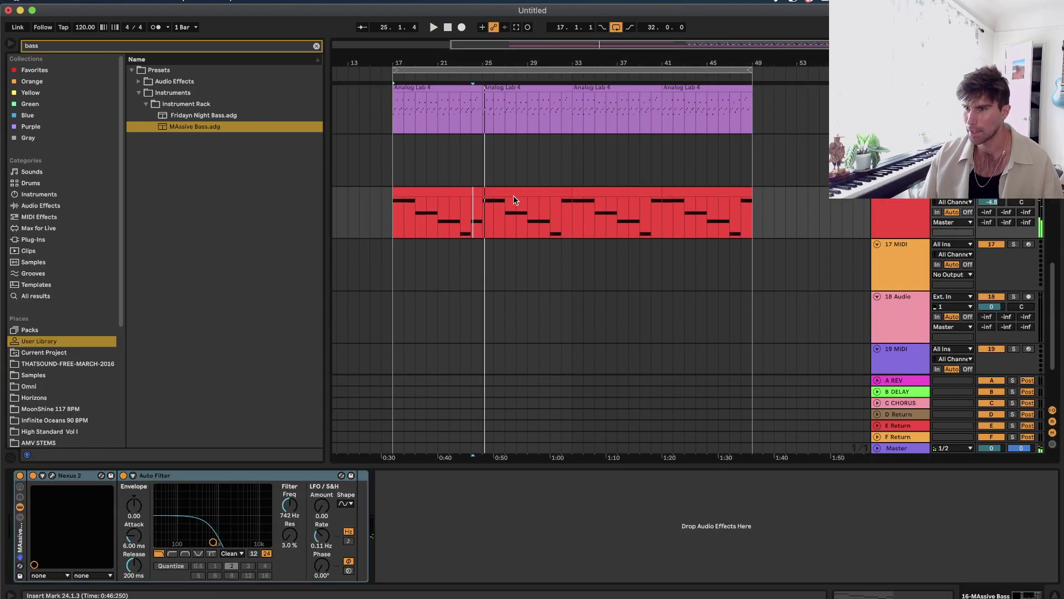
{"action": "left_click", "coordinate": [435, 190]}
{"action": "key", "text": "super+d"}
{"action": "key", "text": "super+d"}
{"action": "key", "text": "super+d"}
{"action": "left_click", "coordinate": [435, 190], "text": "shift"}
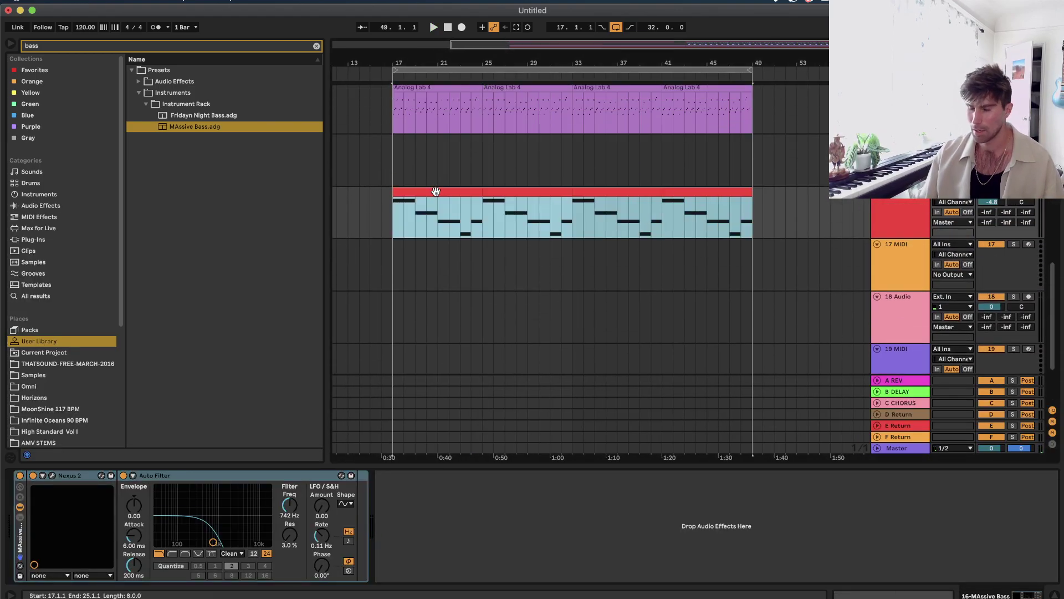
Set the MAssive Bass track's volume to -9.3 dB and insert a MIDI track between it and the Sylenth1 track.
{"action": "scroll", "coordinate": [436, 194], "scroll_direction": "up", "scroll_amount": 3}
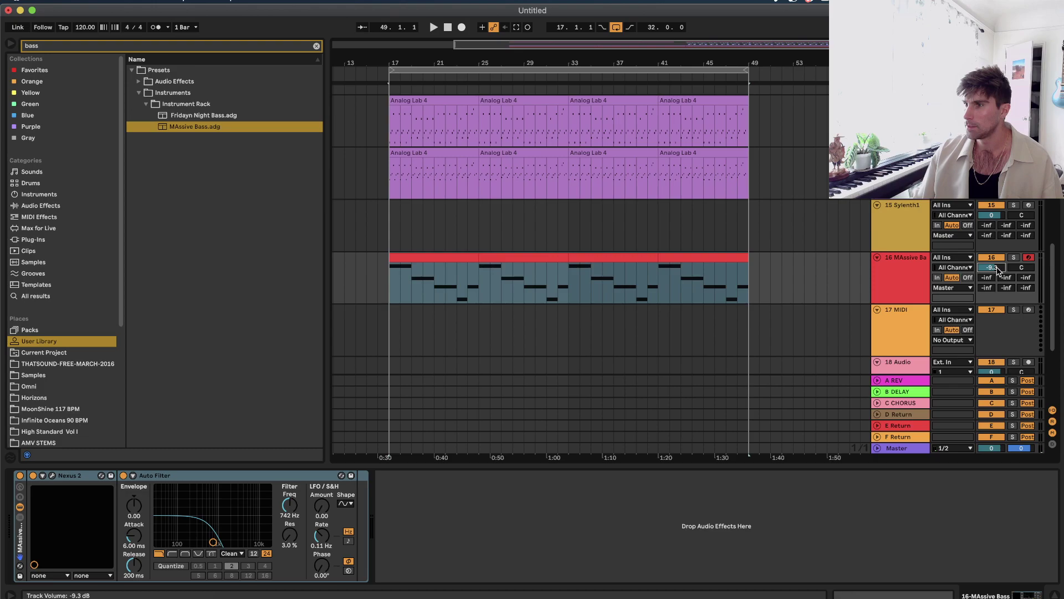
{"action": "right_click", "coordinate": [896, 234]}
{"action": "left_click", "coordinate": [927, 327]}
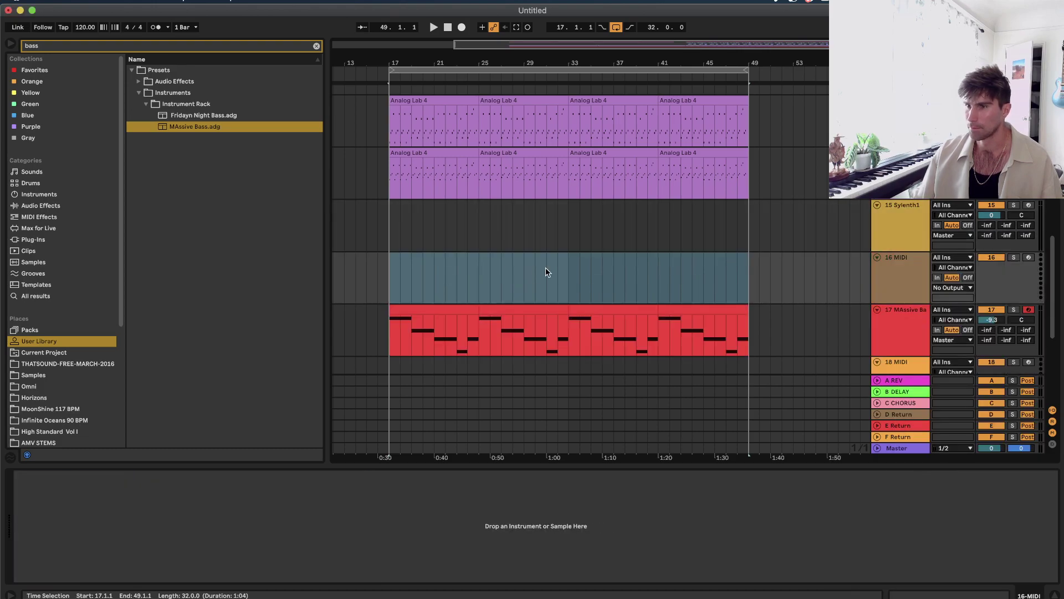
Copy the bass clips spanning bars 17 to 33 onto the new MIDI track.
{"action": "left_click", "coordinate": [537, 308]}
{"action": "left_click", "coordinate": [425, 307], "text": "shift"}
{"action": "left_click_drag", "start_coordinate": [426, 308], "coordinate": [430, 289]}
Search the plug-ins for "artur" and load Arturia's Analog Lab 4 onto the new MIDI track.
{"action": "left_click", "coordinate": [896, 288]}
{"action": "left_click", "coordinate": [39, 240]}
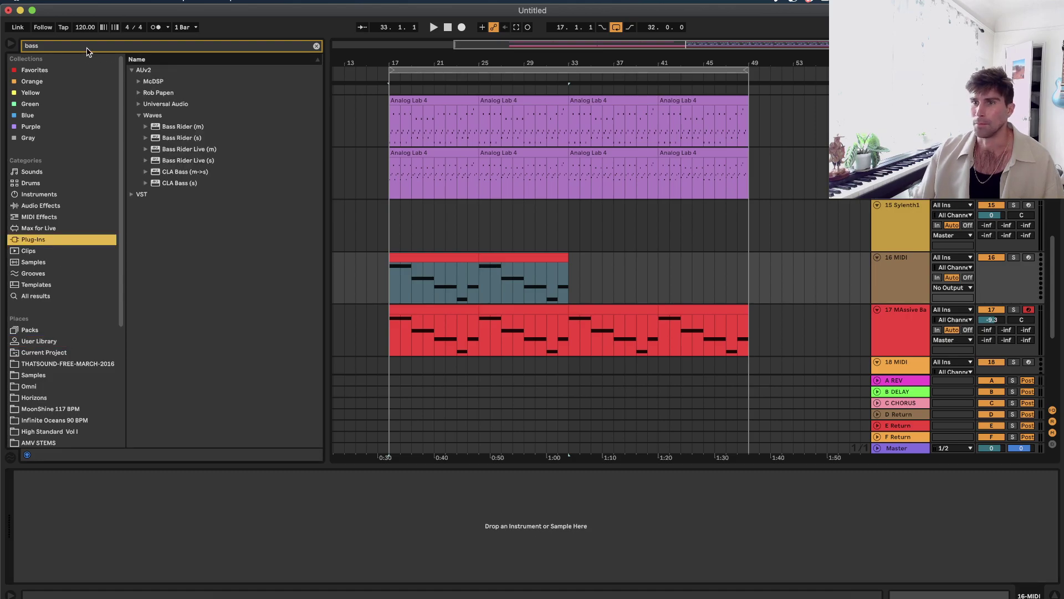
{"action": "key", "text": "BackSpace"}
{"action": "type", "text": "srtu"}
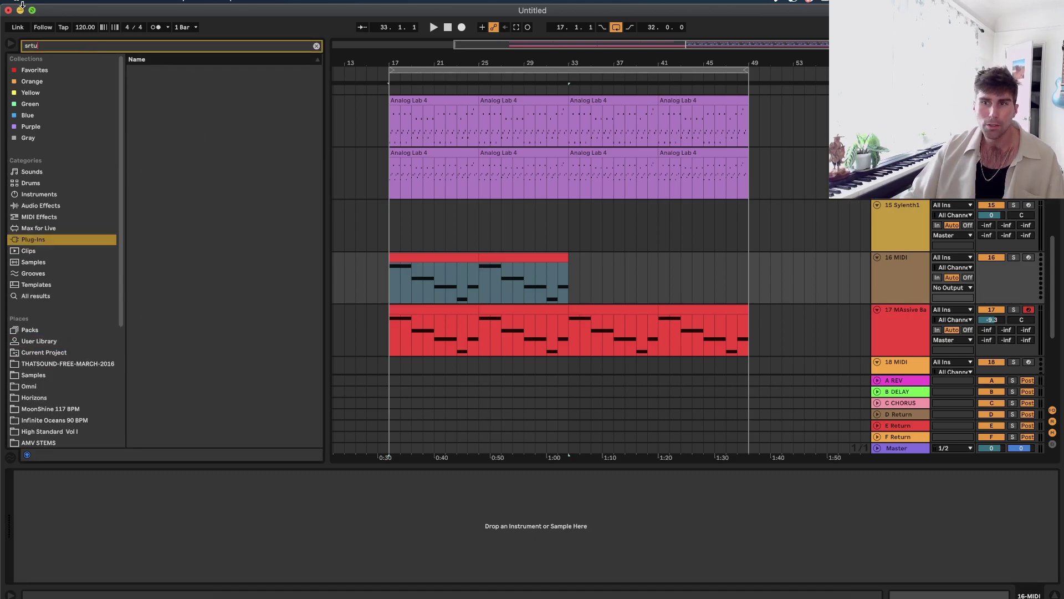
{"action": "type", "text": "artu"}
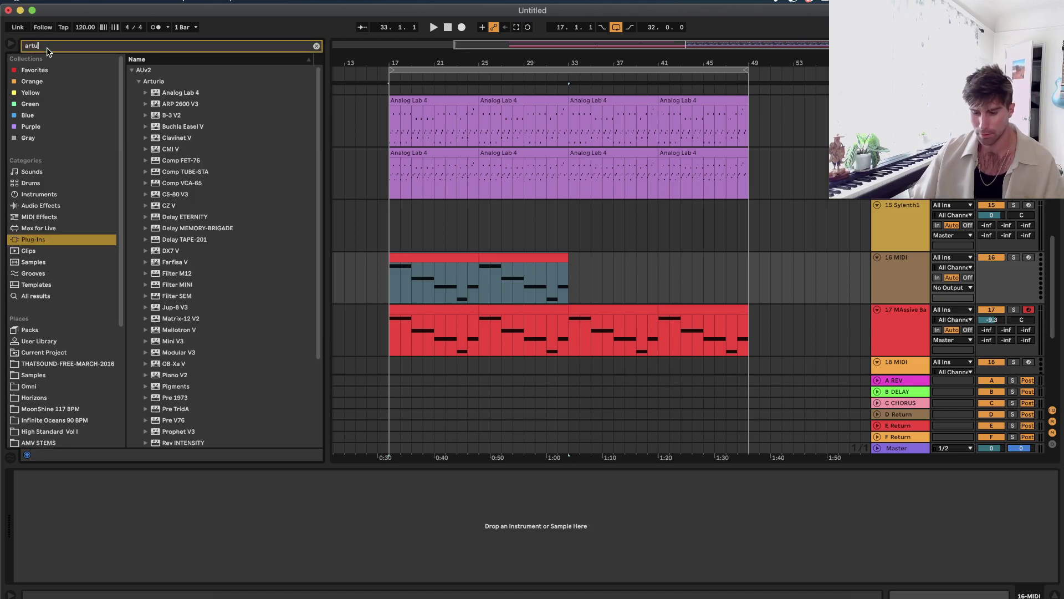
{"action": "left_click", "coordinate": [176, 95]}
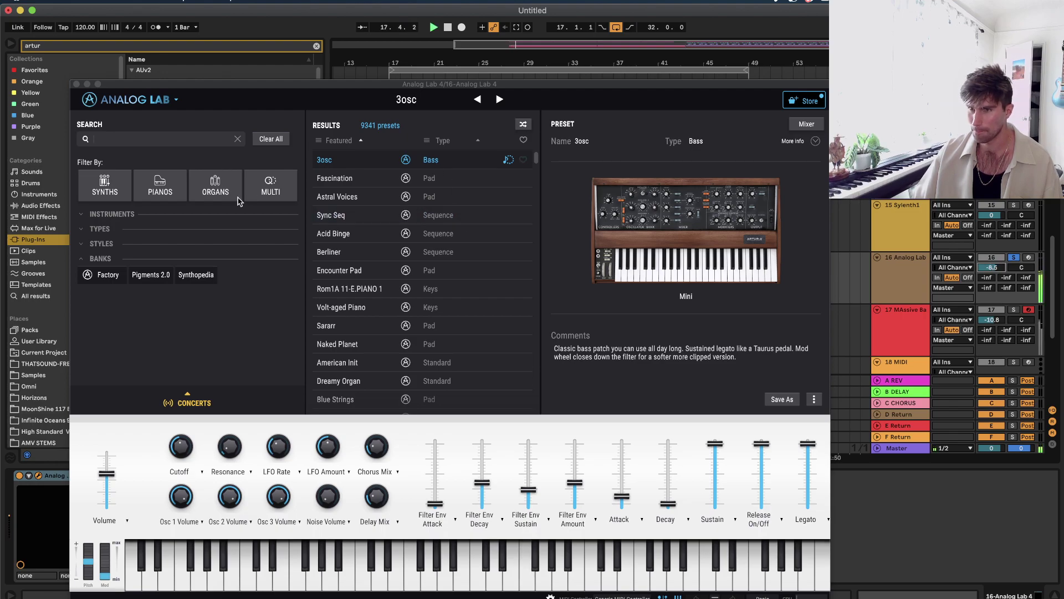
Filter Analog Lab's presets to synth pads and load the Addictive Pad preset.
{"action": "left_click", "coordinate": [114, 188]}
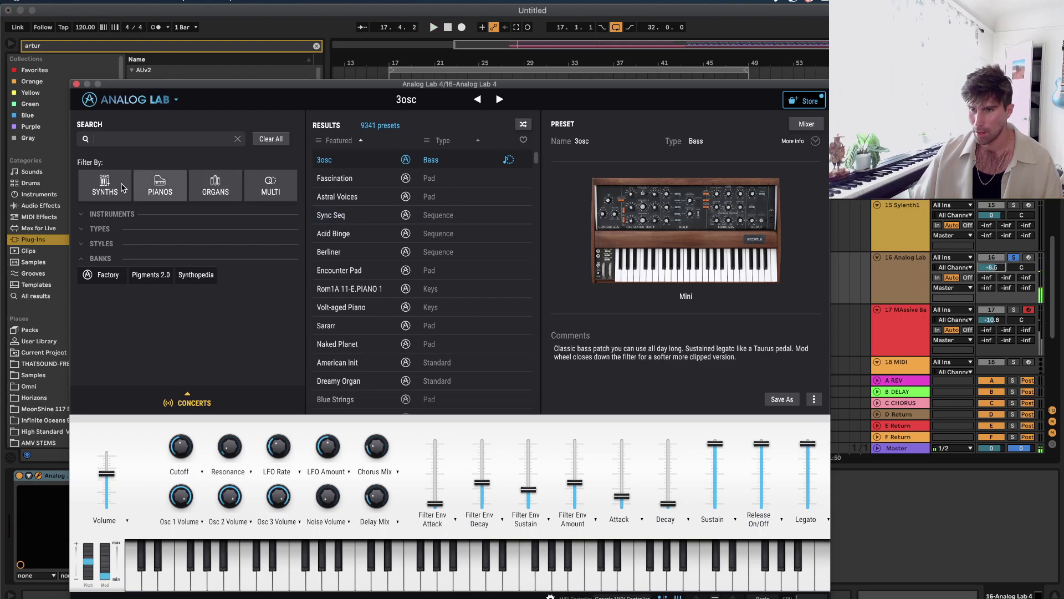
{"action": "left_click", "coordinate": [204, 190]}
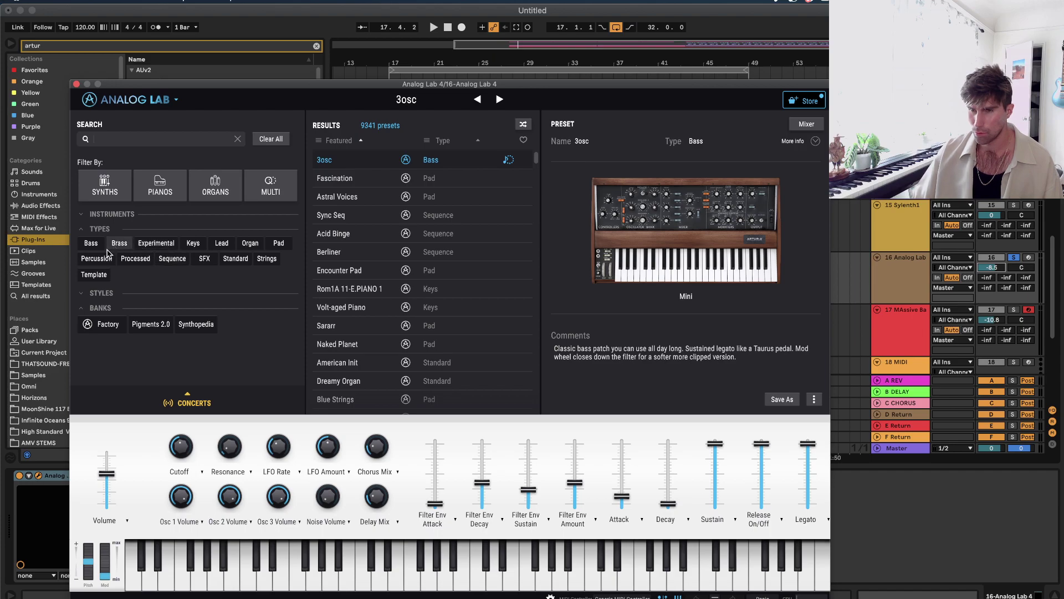
{"action": "left_click", "coordinate": [279, 244]}
{"action": "scroll", "coordinate": [377, 332], "scroll_direction": "down", "scroll_amount": 5}
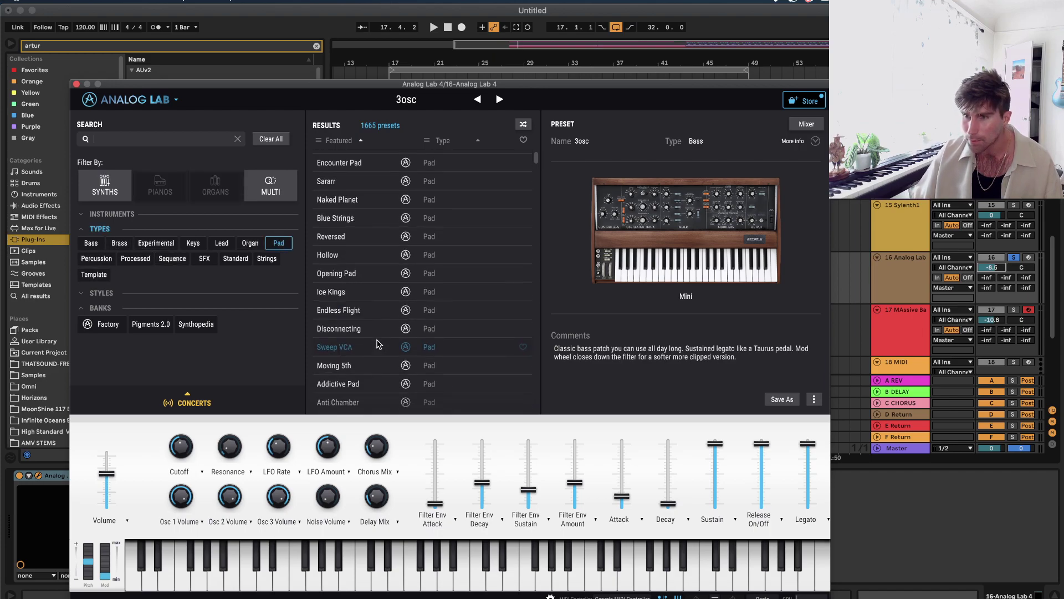
{"action": "left_click", "coordinate": [377, 344]}
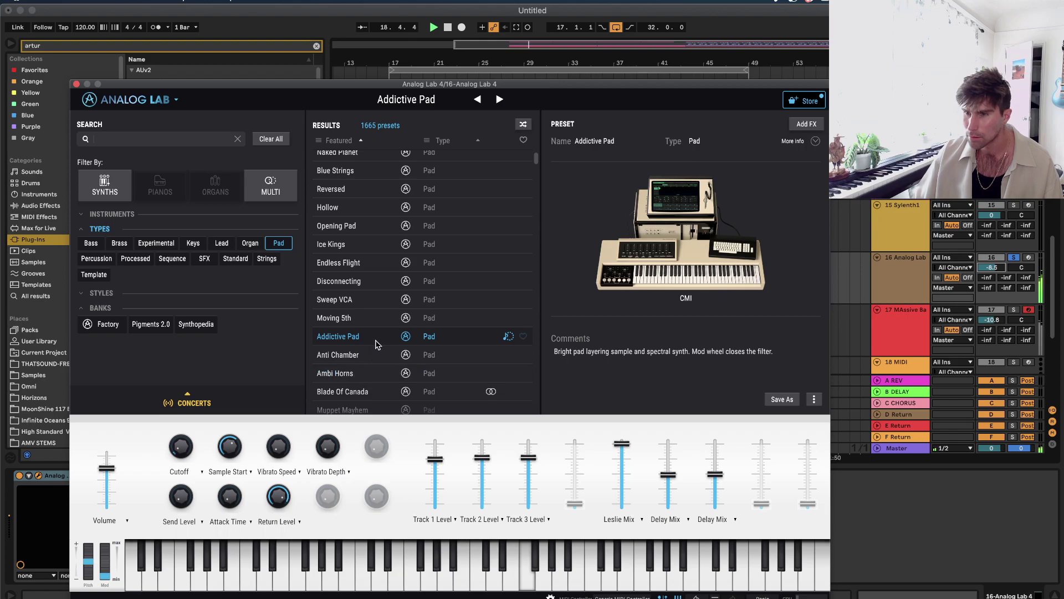
With the track 16 Analog Lab unsoloed at -14.7 dB, turn down the Addictive Pad's Sample Start.
{"action": "left_click", "coordinate": [1014, 258]}
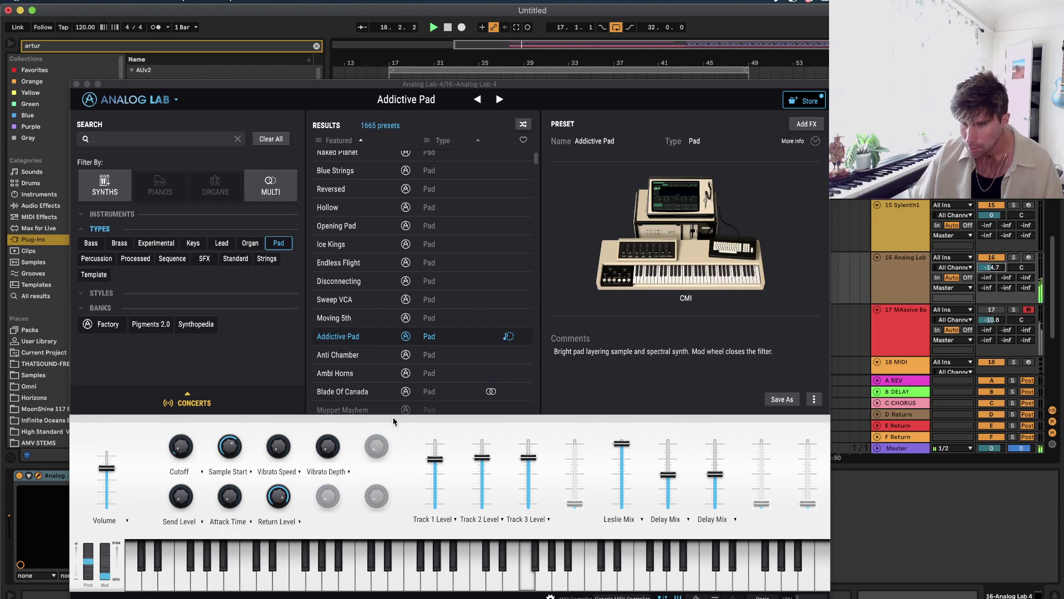
{"action": "left_click_drag", "start_coordinate": [230, 445], "coordinate": [229, 453]}
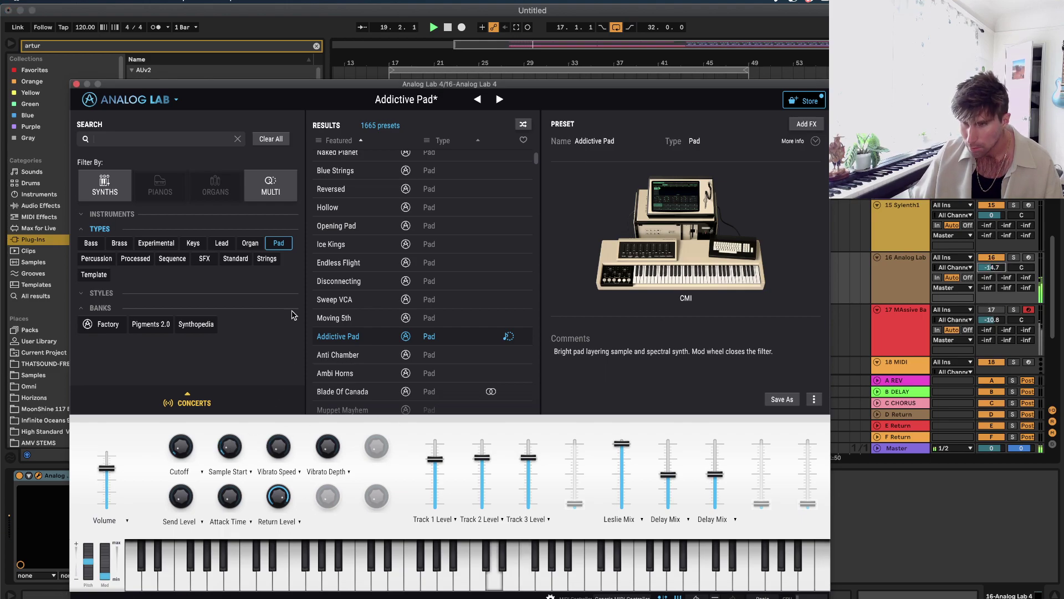
{"action": "left_click", "coordinate": [76, 84]}
Open track 16's clip at song bar 17, try its notes from clip bar 3 onward two octaves higher, and return them to their original octave.
{"action": "double_click", "coordinate": [430, 257]}
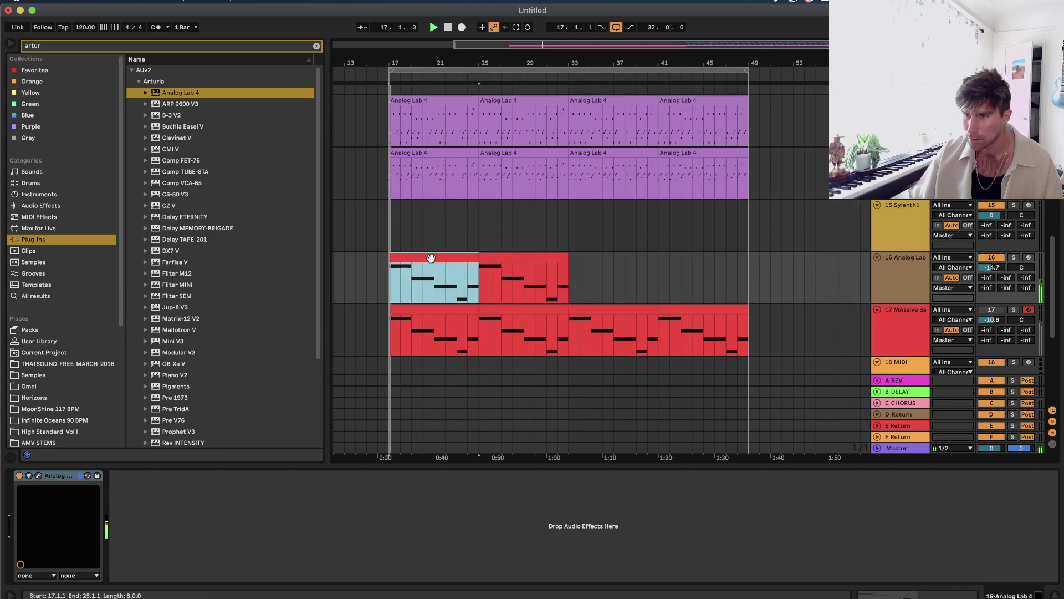
{"action": "key", "text": "space"}
{"action": "left_click_drag", "start_coordinate": [545, 415], "coordinate": [998, 596]}
{"action": "key", "text": "shift+Up"}
{"action": "key", "text": "shift+Up"}
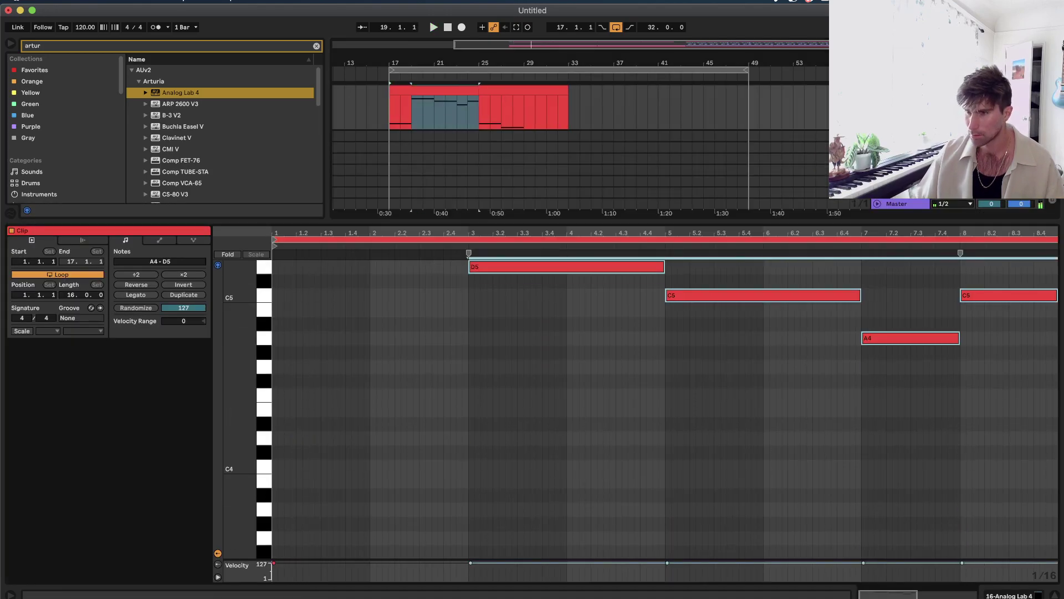
{"action": "key", "text": "shift+Down"}
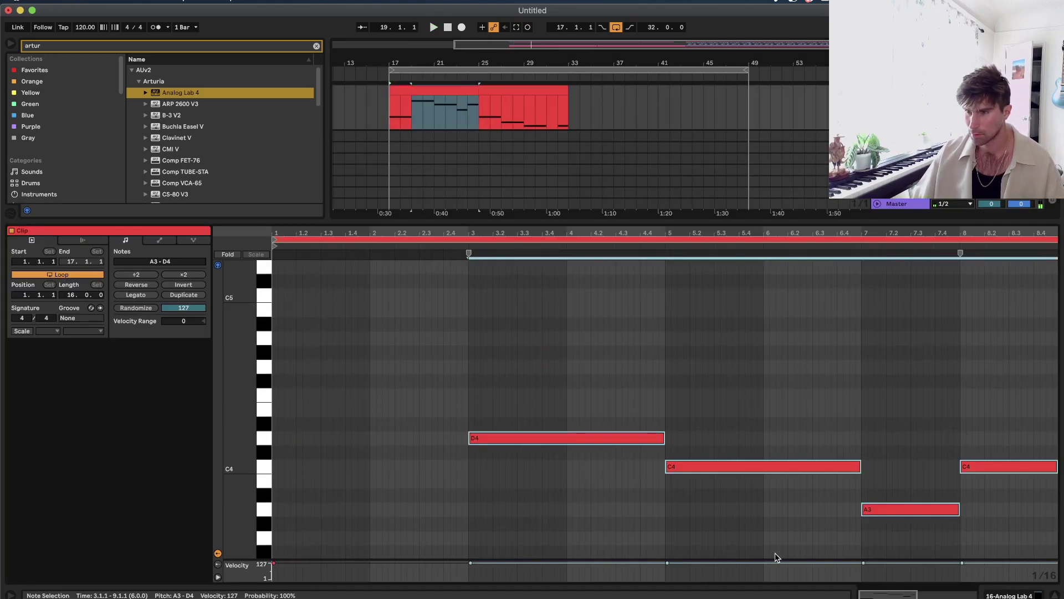
{"action": "scroll", "coordinate": [765, 532], "scroll_direction": "down", "scroll_amount": 3}
{"action": "key", "text": "shift+Down"}
Duplicate all of the clip's notes seven semitones higher, starting with C4 above the F3, and play it back.
{"action": "scroll", "coordinate": [555, 488], "scroll_direction": "down", "scroll_amount": 2}
{"action": "left_click", "coordinate": [460, 432], "text": "shift"}
{"action": "scroll", "coordinate": [388, 460], "scroll_direction": "up", "scroll_amount": 1}
{"action": "left_click_drag", "start_coordinate": [344, 455], "coordinate": [347, 354]}
{"action": "key", "text": "space"}
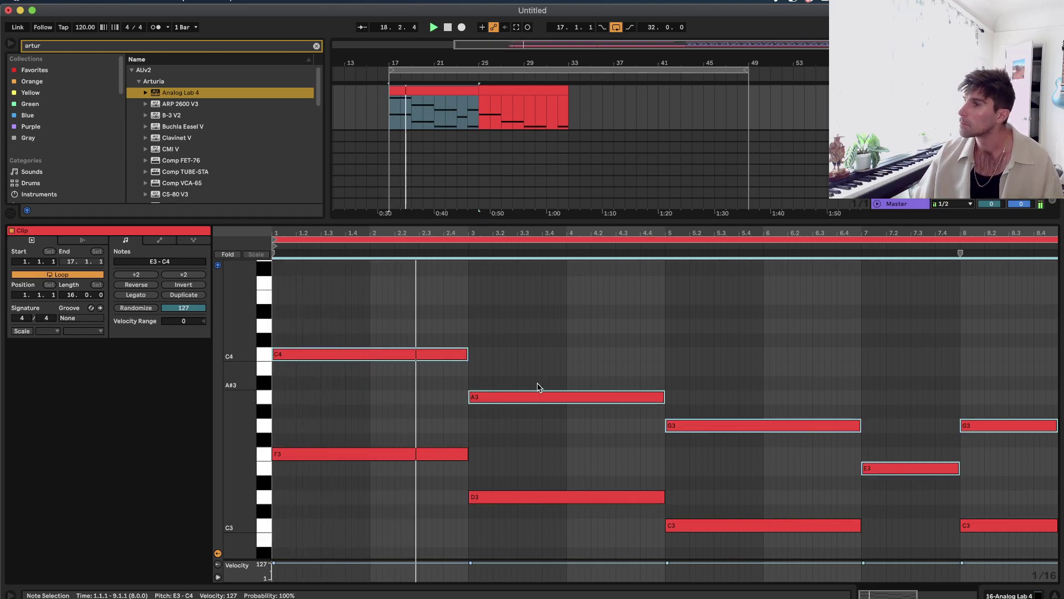
Raise the upper A3 note at clip bar 3 to C4 and play back the clip.
{"action": "scroll", "coordinate": [589, 344], "scroll_direction": "down", "scroll_amount": 3}
{"action": "scroll", "coordinate": [596, 339], "scroll_direction": "up", "scroll_amount": 3}
{"action": "scroll", "coordinate": [534, 409], "scroll_direction": "up", "scroll_amount": 3}
{"action": "left_click_drag", "start_coordinate": [534, 409], "coordinate": [530, 369]}
{"action": "key", "text": "super+z"}
{"action": "left_click_drag", "start_coordinate": [518, 408], "coordinate": [516, 374]}
{"action": "key", "text": "space"}
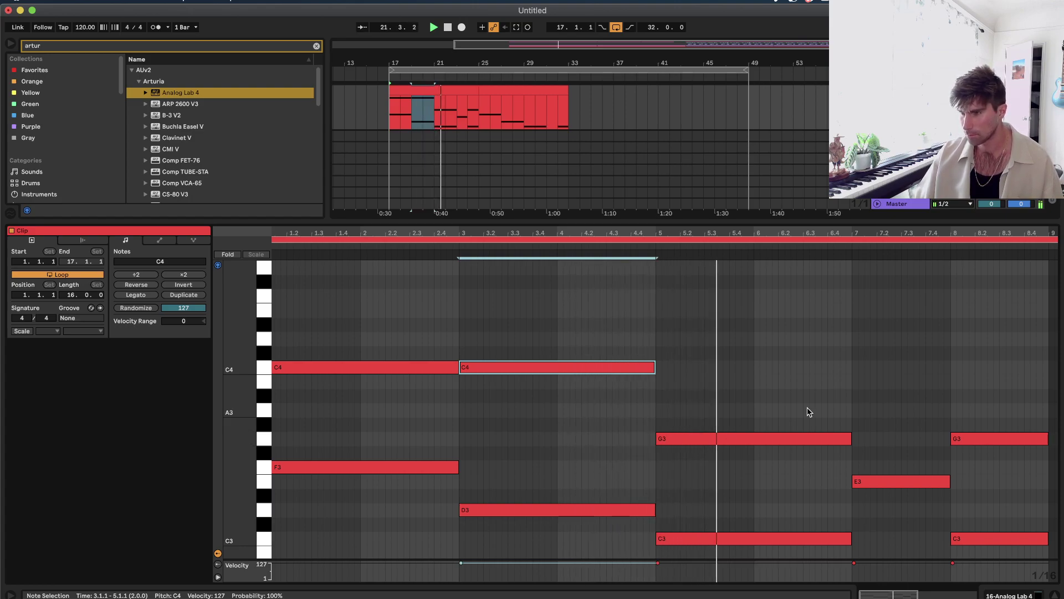
Raise the lower notes at clip bars 7 and 8 by one octave, to A3 and C4.
{"action": "scroll", "coordinate": [815, 411], "scroll_direction": "down", "scroll_amount": 3}
{"action": "left_click", "coordinate": [906, 513]}
{"action": "key", "text": "shift+Up"}
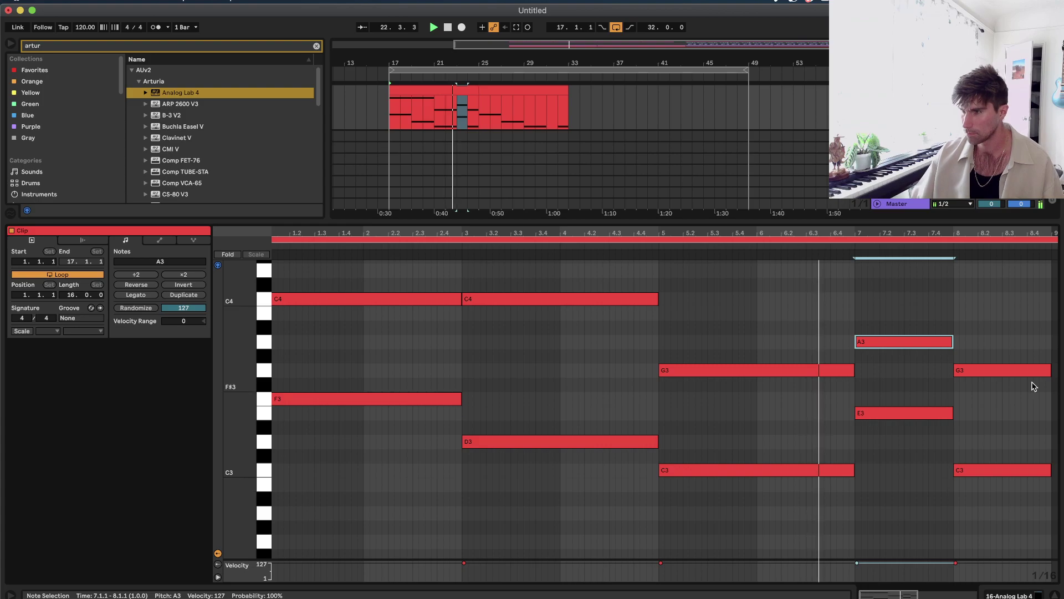
{"action": "left_click", "coordinate": [989, 470]}
{"action": "left_click", "coordinate": [610, 298]}
Fill bars 17 to 49 of the track 16 Analog Lab with copies of the edited eight-bar clip and loop that range.
{"action": "key", "text": "shift+Tab"}
{"action": "left_click", "coordinate": [446, 258]}
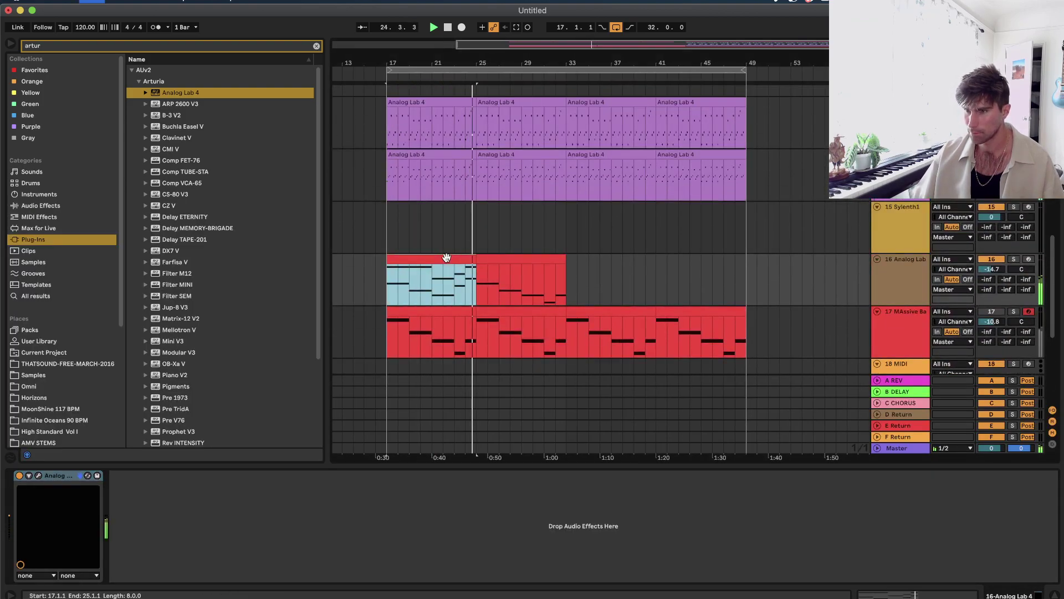
{"action": "left_click", "coordinate": [517, 255], "text": "shift"}
{"action": "key", "text": "super+d"}
{"action": "left_click", "coordinate": [458, 259], "text": "shift"}
{"action": "key", "text": "super+l"}
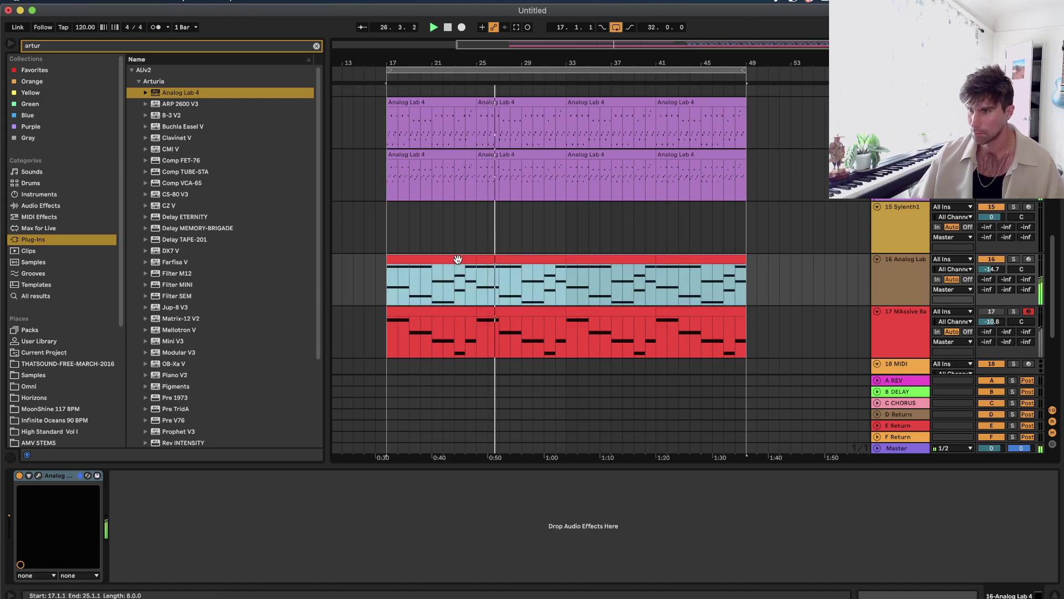
Lower the volume of the track 16 Analog Lab to -24.4 dB.
{"action": "left_click_drag", "start_coordinate": [991, 269], "coordinate": [991, 281]}
{"action": "scroll", "coordinate": [998, 269], "scroll_direction": "up", "scroll_amount": 2}
{"action": "scroll", "coordinate": [998, 269], "scroll_direction": "up", "scroll_amount": 1}
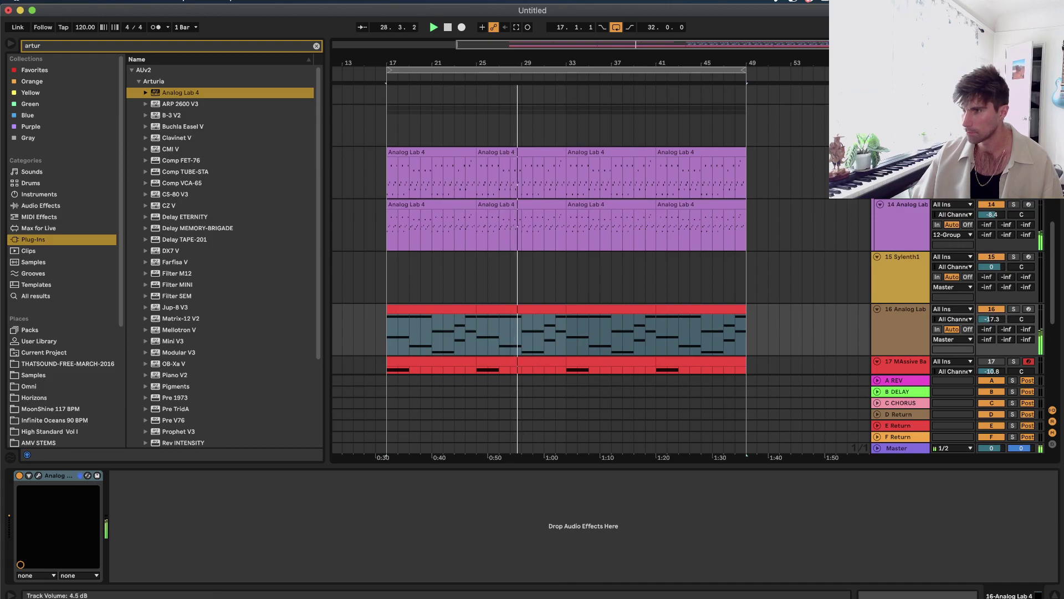
{"action": "scroll", "coordinate": [997, 269], "scroll_direction": "down", "scroll_amount": 5}
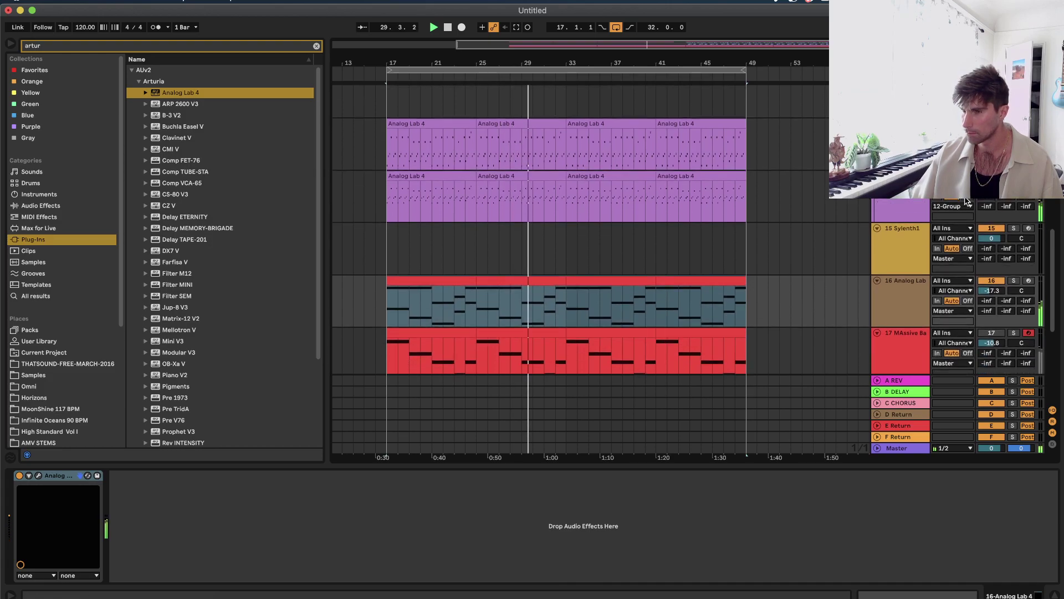
{"action": "left_click_drag", "start_coordinate": [991, 271], "coordinate": [991, 277]}
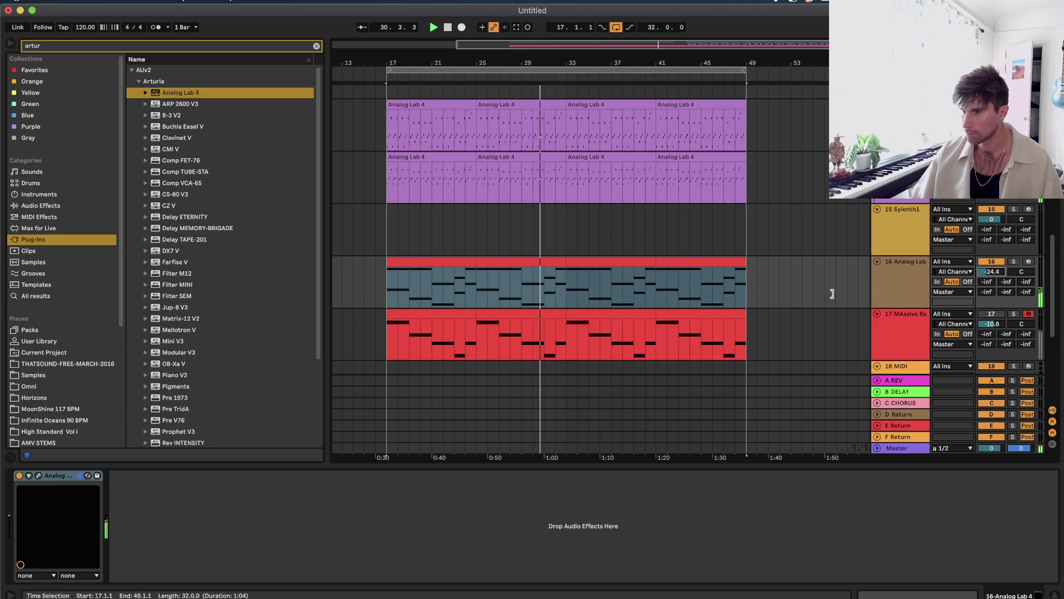
Deactivate the MAssive Bass clips between bars 17 and 33.
{"action": "left_click", "coordinate": [543, 316]}
{"action": "left_click", "coordinate": [442, 316], "text": "shift"}
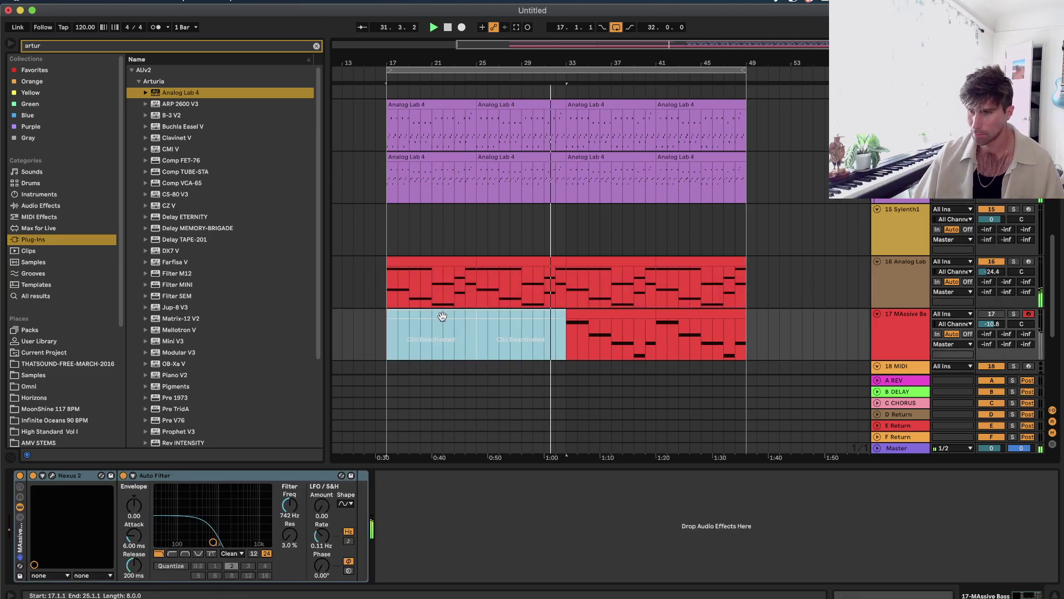
{"action": "key", "text": "0"}
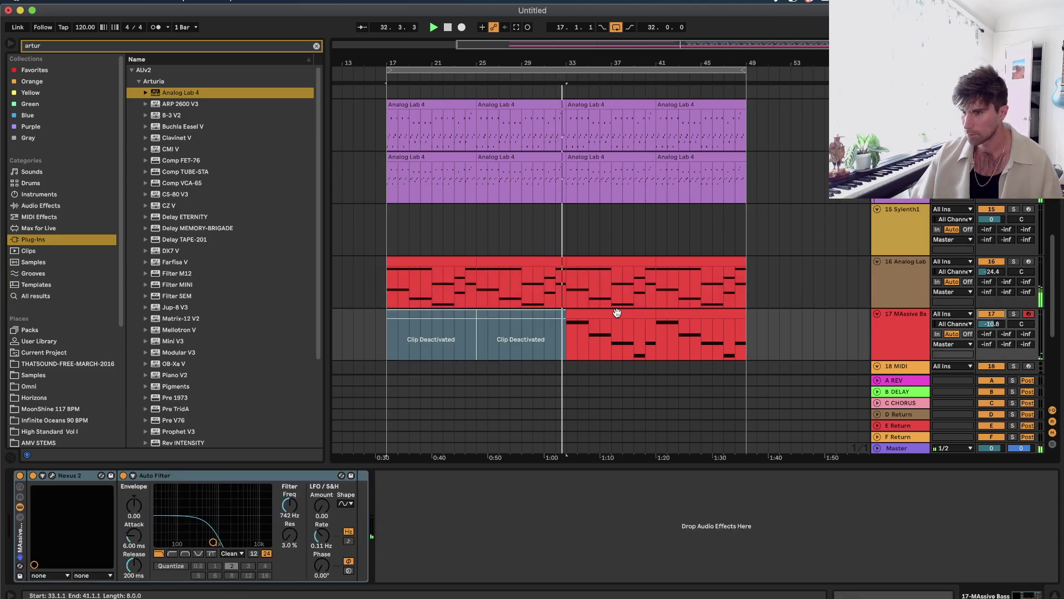
{"action": "key", "text": "minus"}
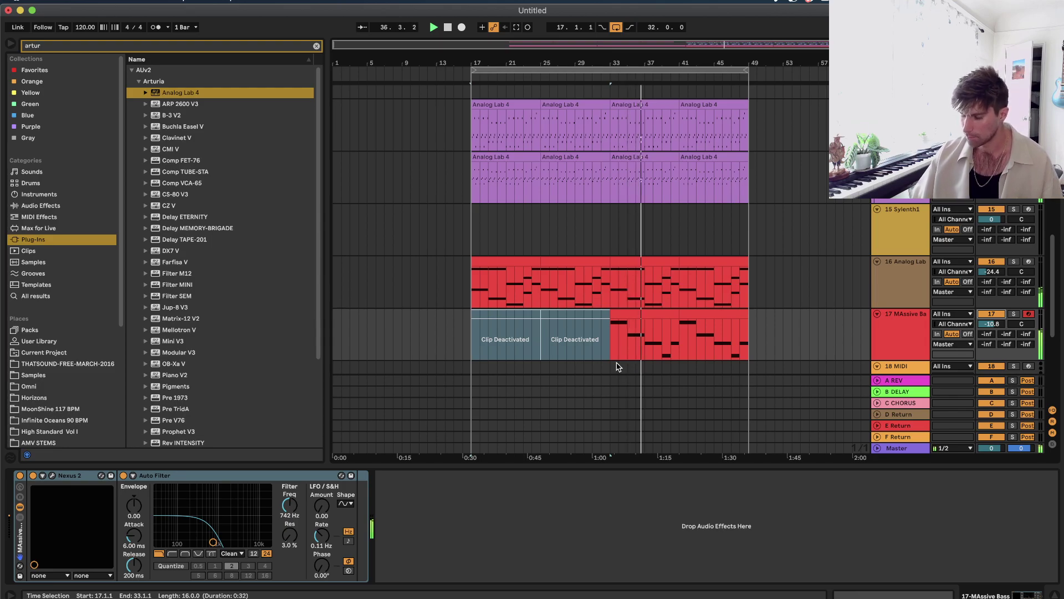
Search the plug-ins for "pro q" and add FabFilter Pro-Q 3 to the track 16 Analog Lab.
{"action": "left_click", "coordinate": [501, 258]}
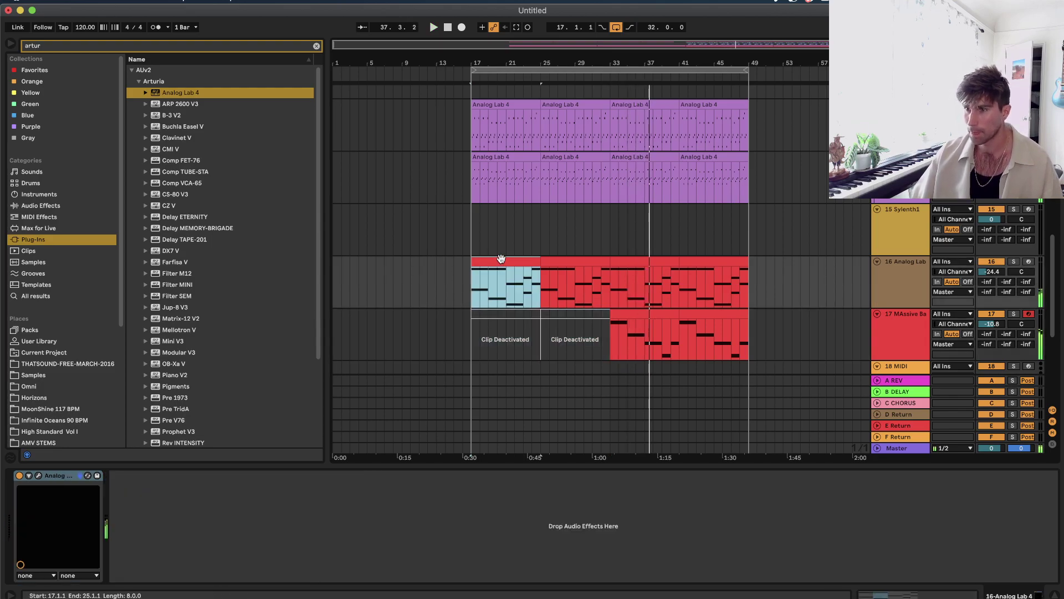
{"action": "left_click", "coordinate": [58, 45]}
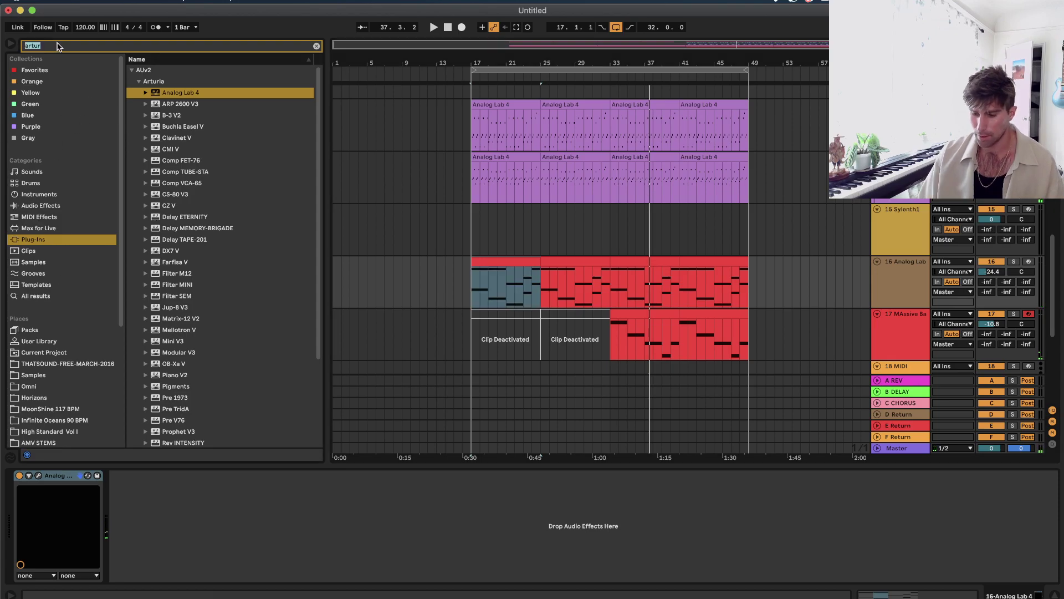
{"action": "type", "text": "pro q"}
{"action": "double_click", "coordinate": [166, 93]}
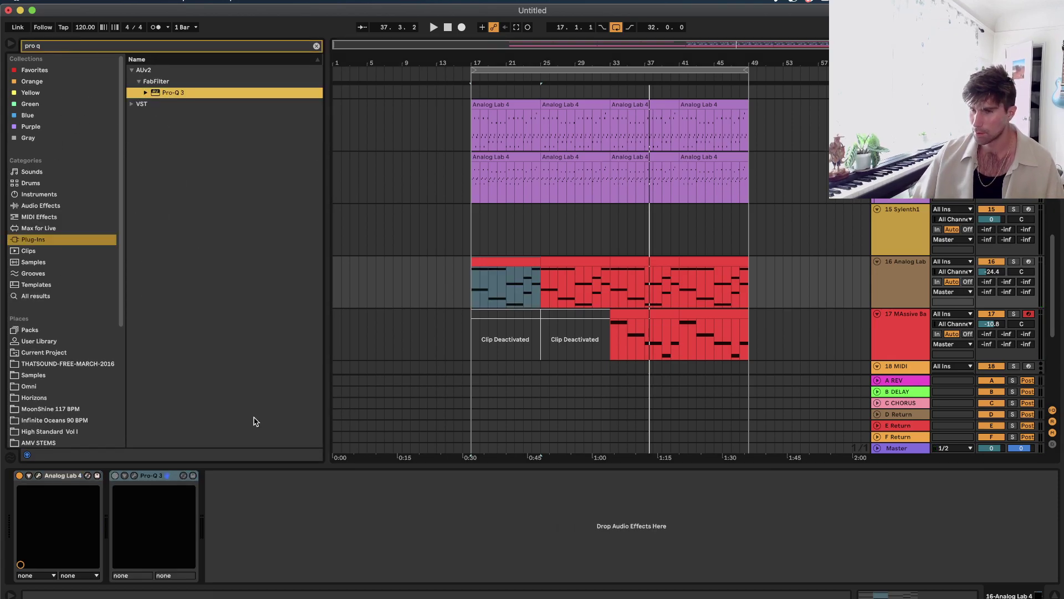
In Pro-Q 3, add a low-shelf cut of about -17.6 dB at 116 Hz and a high-shelf cut for the top end.
{"action": "left_click_drag", "start_coordinate": [126, 214], "coordinate": [235, 240]}
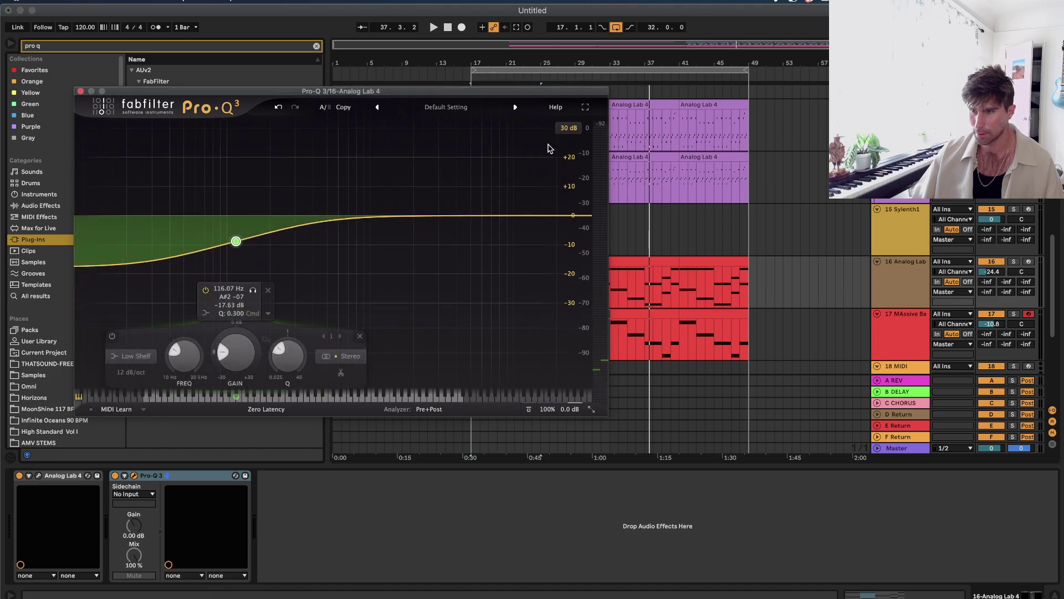
{"action": "key", "text": "space"}
{"action": "left_click_drag", "start_coordinate": [516, 216], "coordinate": [513, 312]}
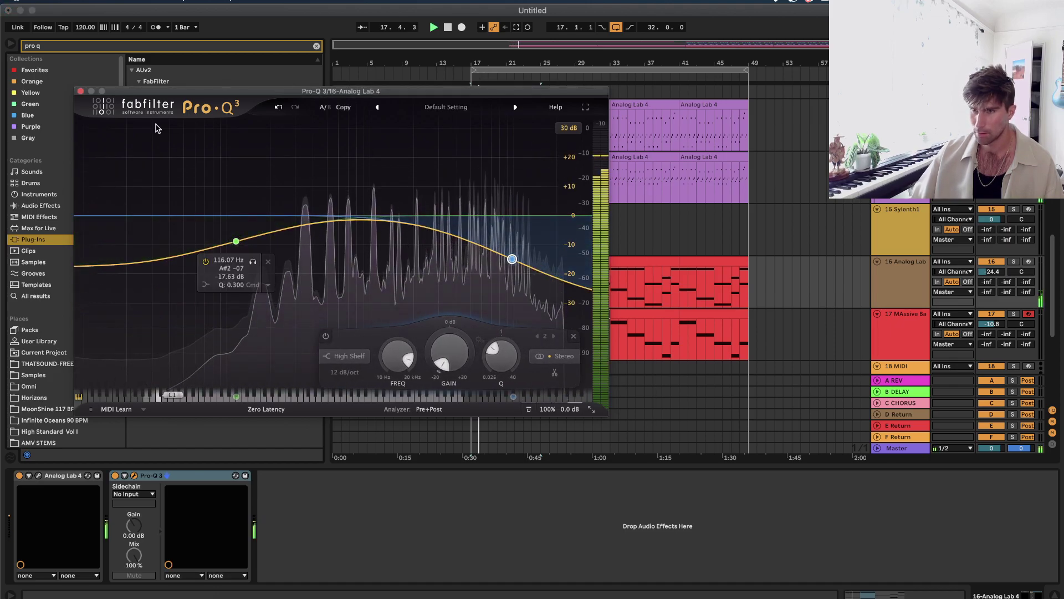
{"action": "left_click", "coordinate": [81, 91]}
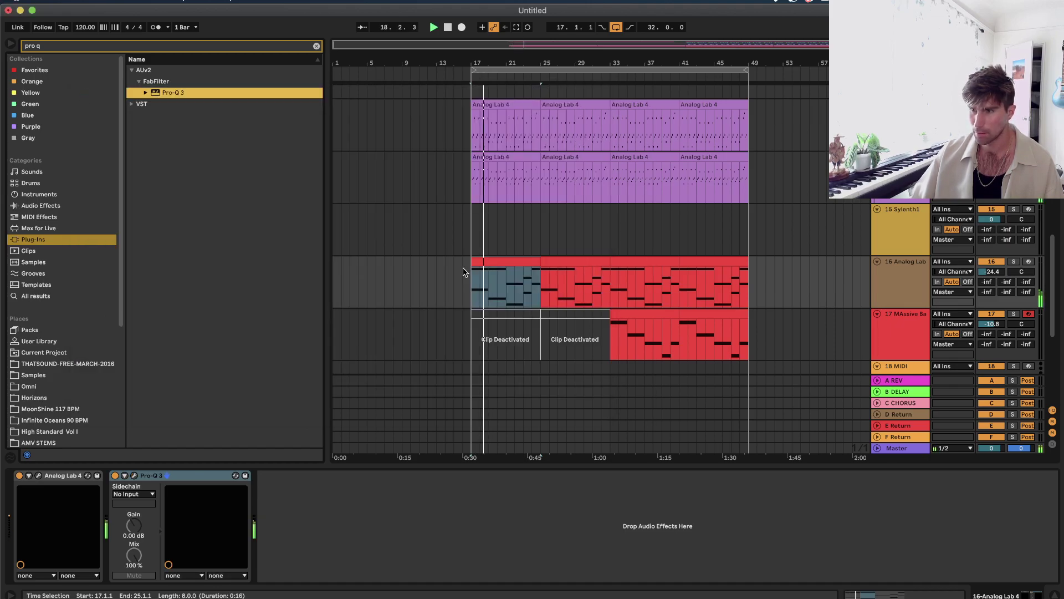
Solo track 16 and add the OTT Multiband Dynamics preset after Pro-Q 3.
{"action": "left_click", "coordinate": [1014, 261]}
{"action": "left_click", "coordinate": [59, 207]}
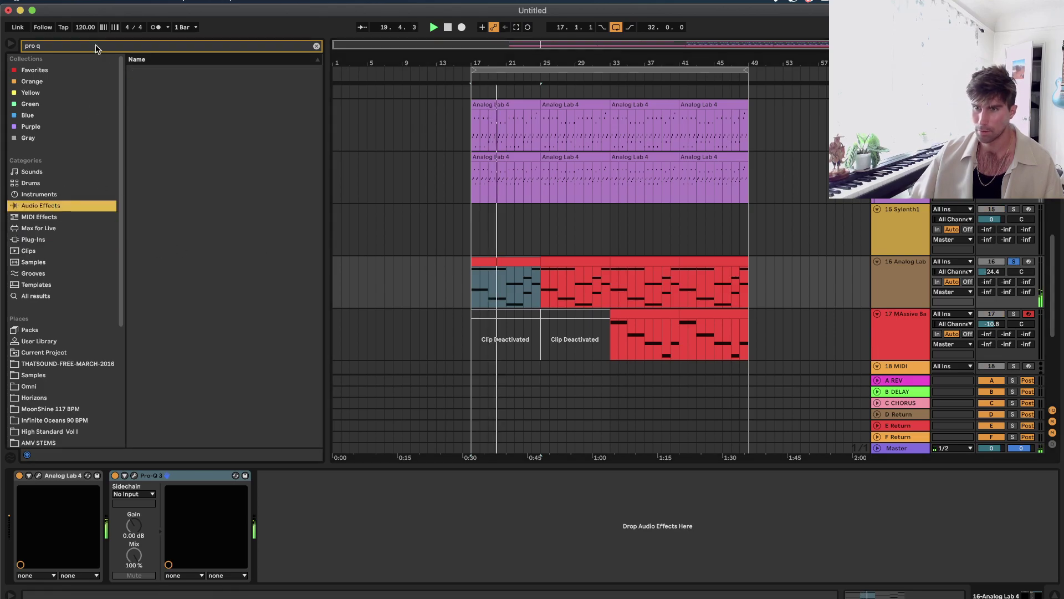
{"action": "key", "text": "super+f"}
{"action": "type", "text": "ott"}
{"action": "left_click", "coordinate": [131, 71]}
{"action": "left_click", "coordinate": [139, 82]}
{"action": "left_click", "coordinate": [174, 92]}
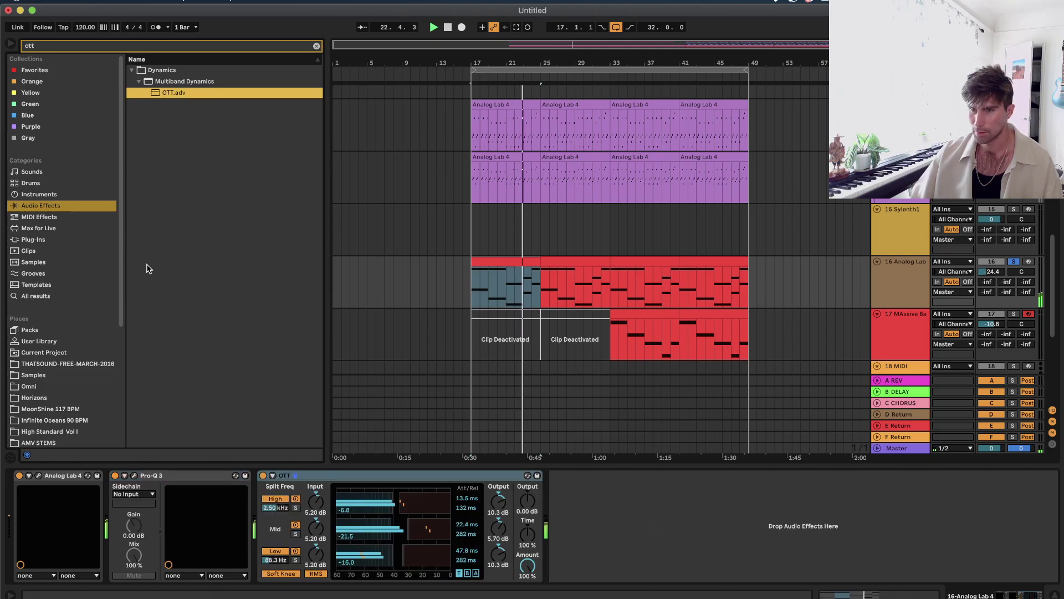
Search the audio effects for "eq" and add EQ Eight after OTT.
{"action": "key", "text": "super+f"}
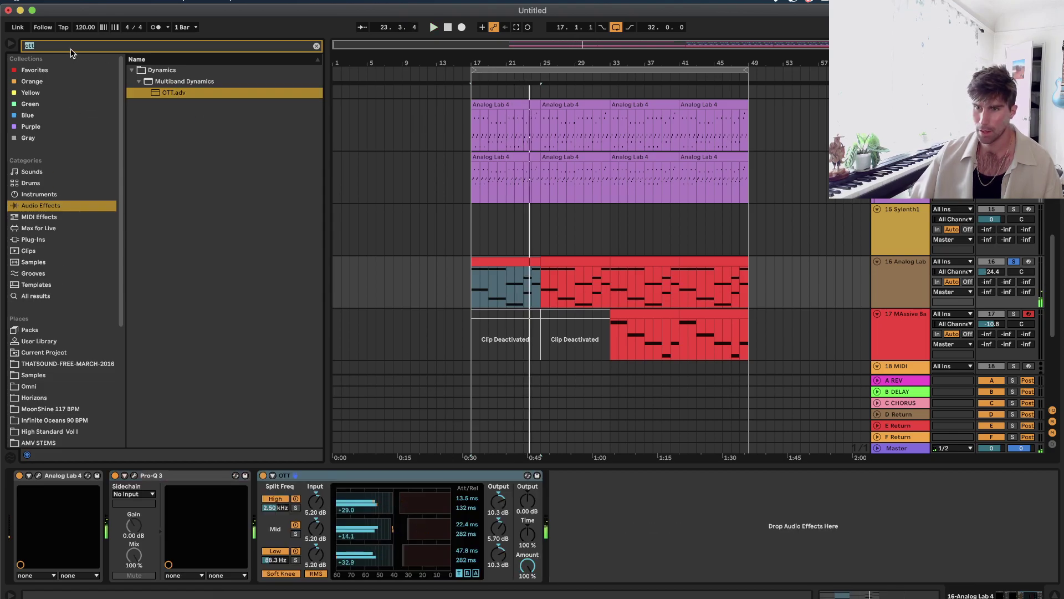
{"action": "type", "text": "eq"}
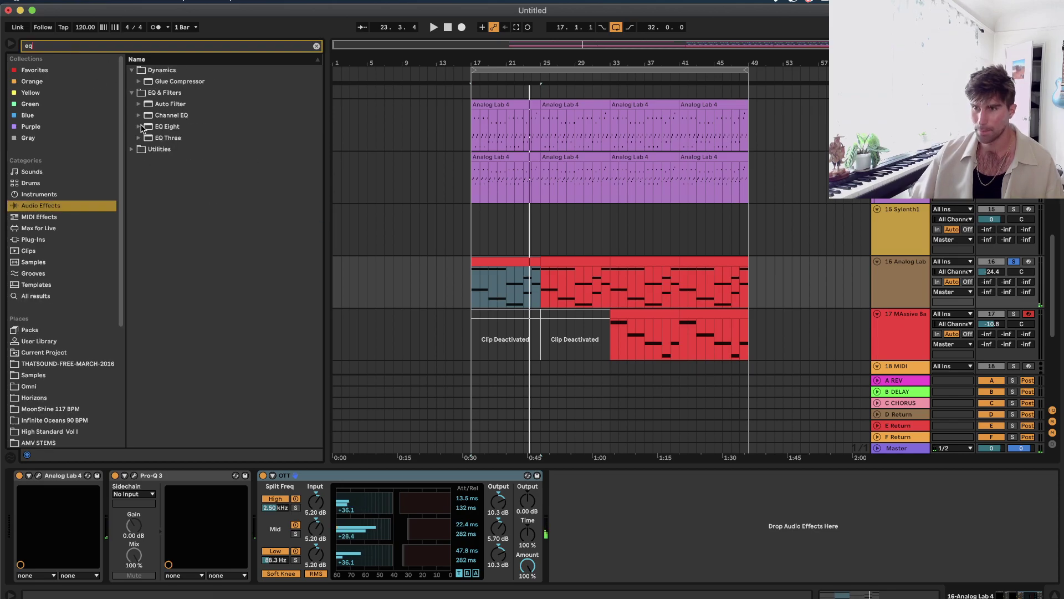
{"action": "left_click", "coordinate": [140, 126]}
{"action": "key", "text": "Return"}
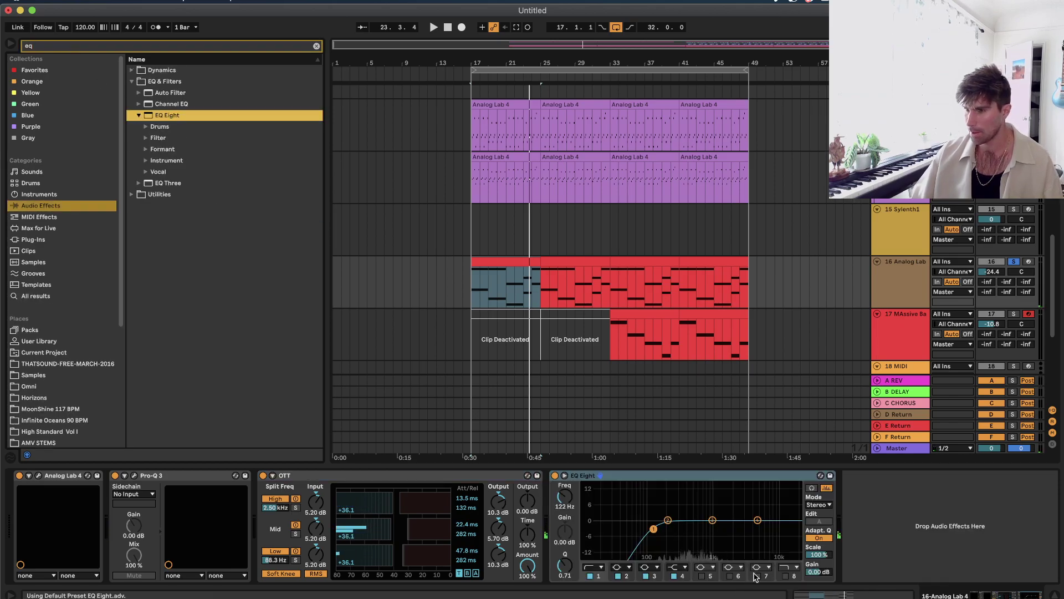
Enable EQ Eight's band 8 high cut and lower its frequency to 719 Hz during playback.
{"action": "left_click", "coordinate": [787, 577]}
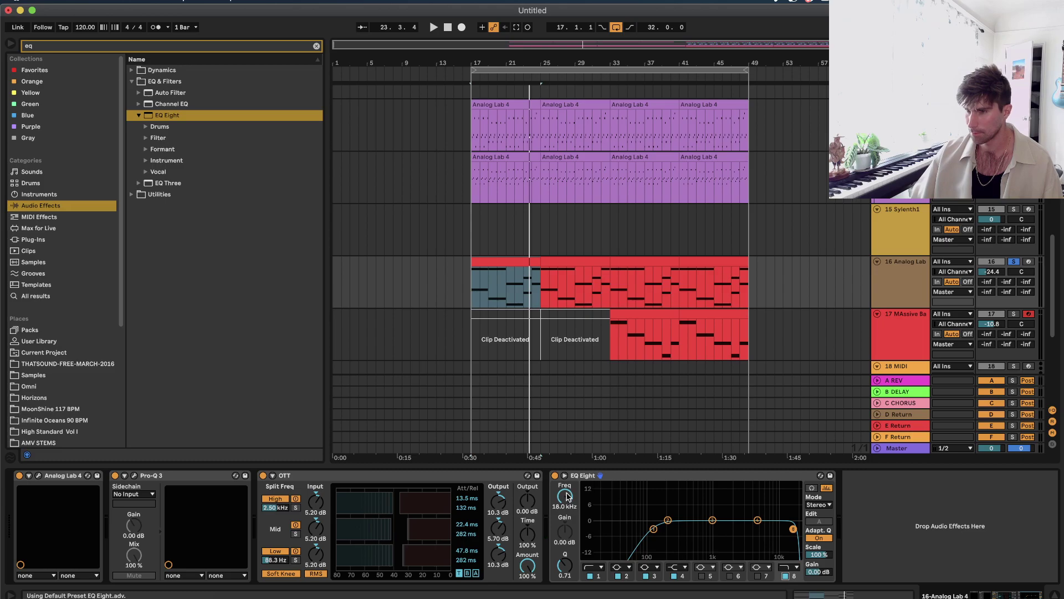
{"action": "key", "text": "space"}
{"action": "left_click_drag", "start_coordinate": [566, 495], "coordinate": [566, 543]}
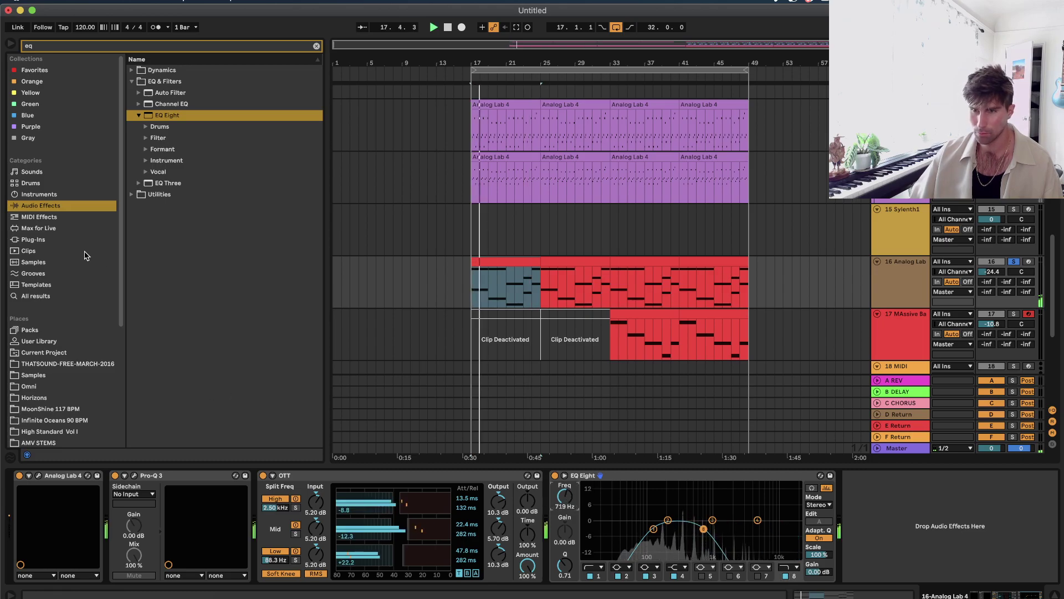
Search the plug-ins for "portal" and add Output's Portal after EQ Eight on track 16.
{"action": "left_click", "coordinate": [83, 239]}
{"action": "key", "text": "BackSpace"}
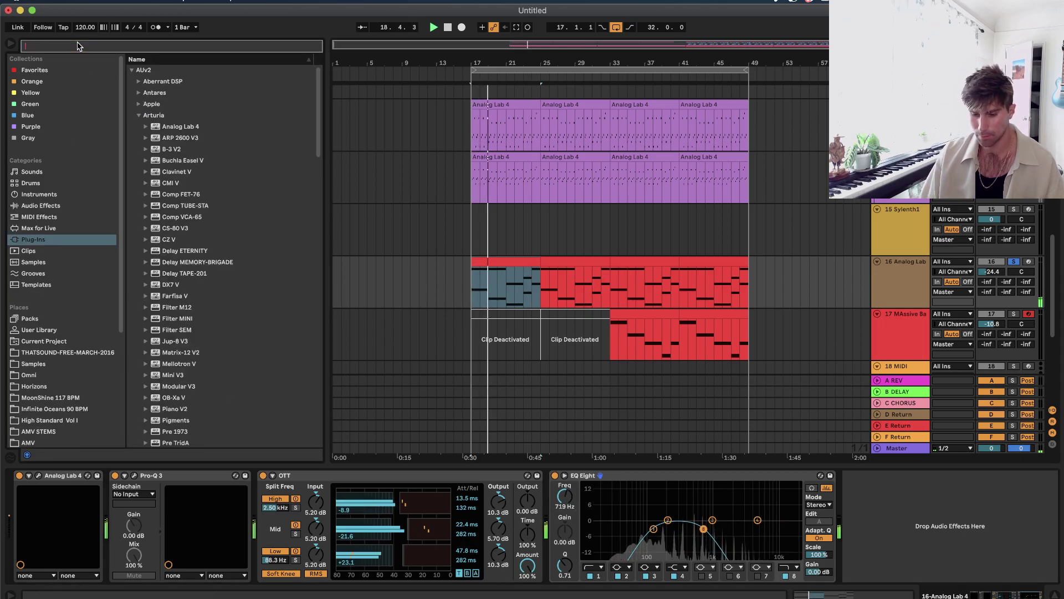
{"action": "type", "text": "portal"}
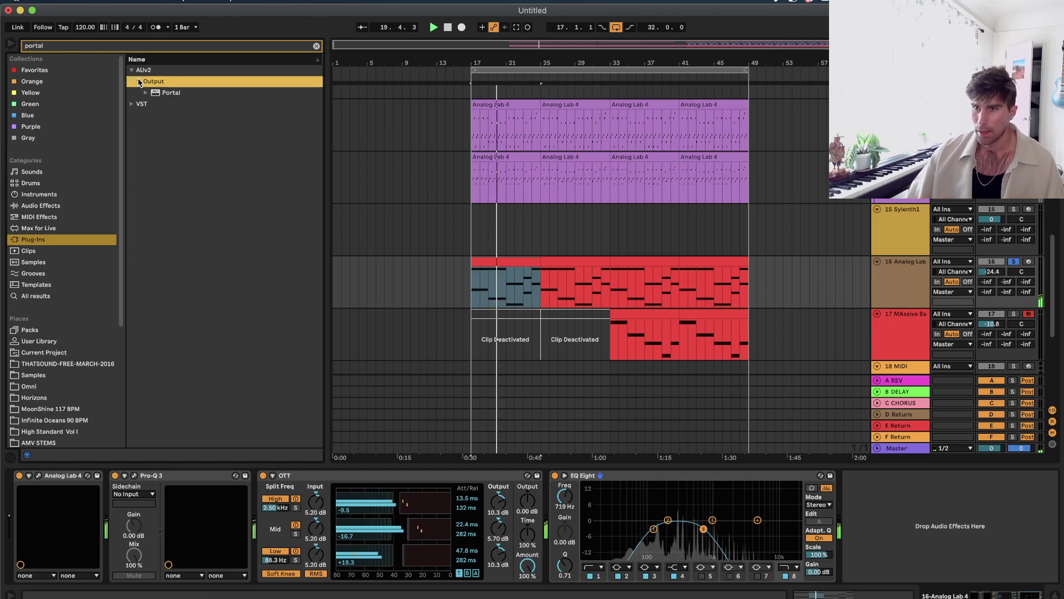
{"action": "left_click", "coordinate": [169, 94]}
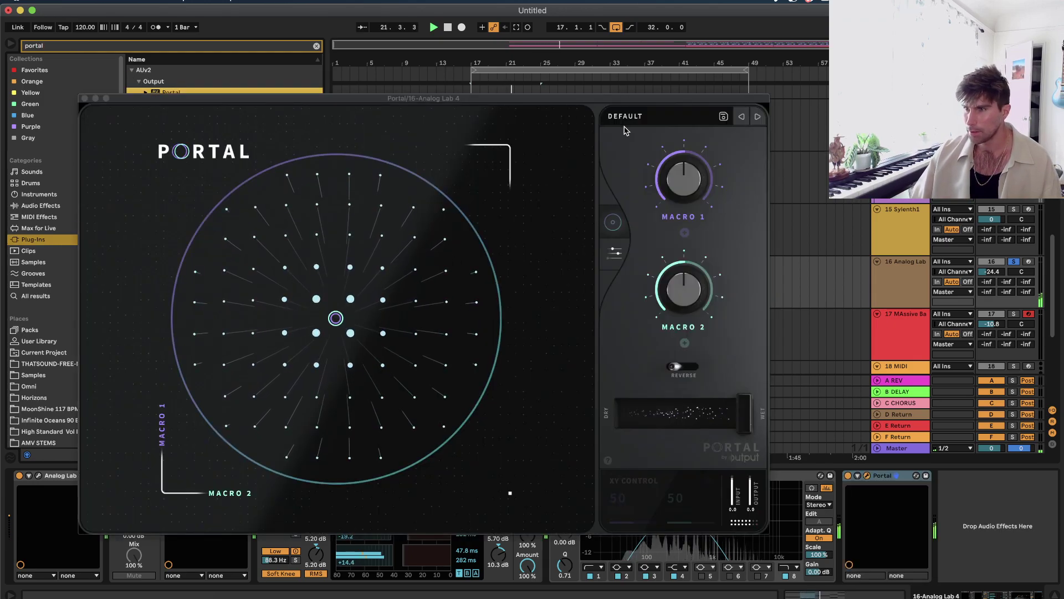
Load Portal's Rhythmic preset 8th Note Shape Pan, unsolo track 16, and close the plug-in window.
{"action": "left_click", "coordinate": [625, 123]}
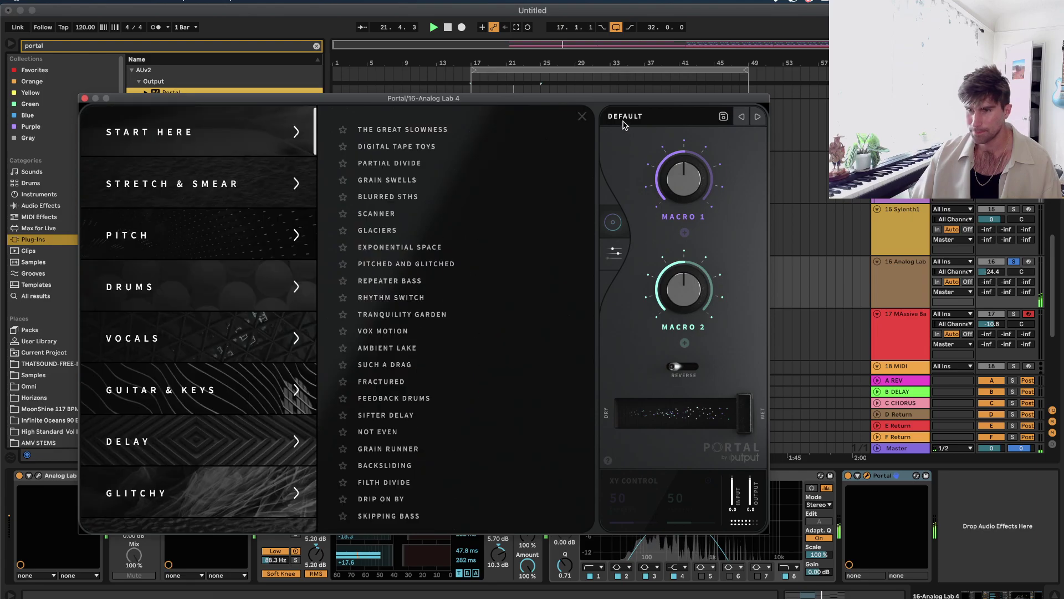
{"action": "scroll", "coordinate": [209, 344], "scroll_direction": "down", "scroll_amount": 5}
{"action": "left_click", "coordinate": [226, 368]}
{"action": "left_click", "coordinate": [483, 432]}
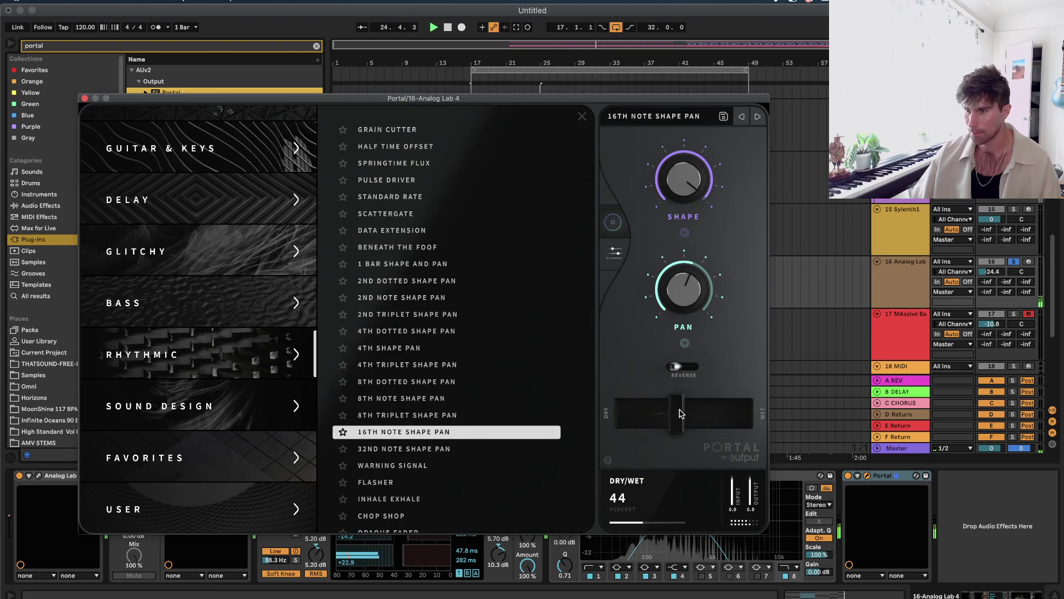
{"action": "left_click", "coordinate": [487, 398]}
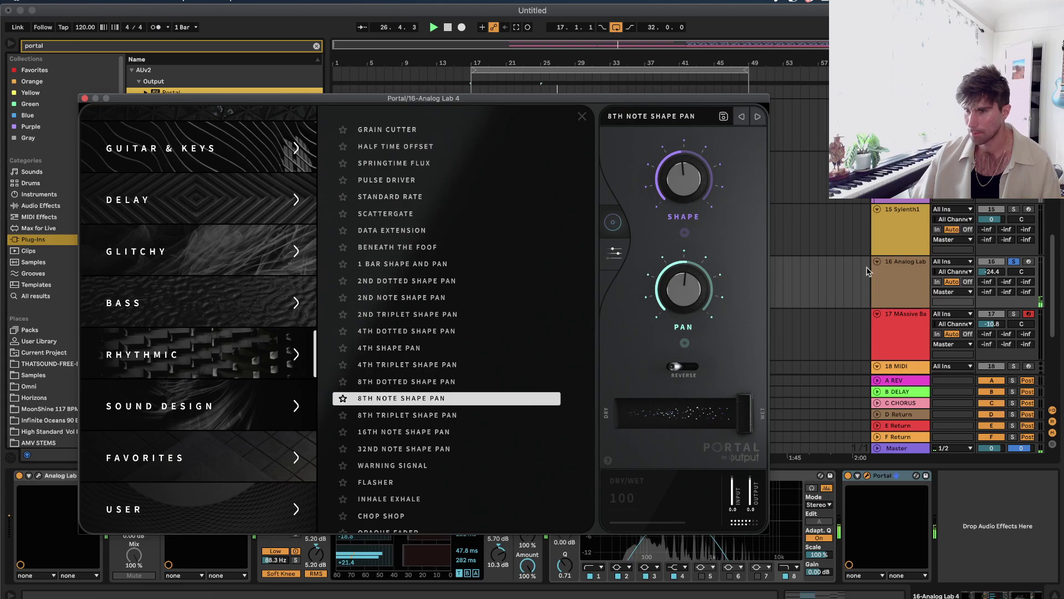
{"action": "left_click", "coordinate": [1014, 261]}
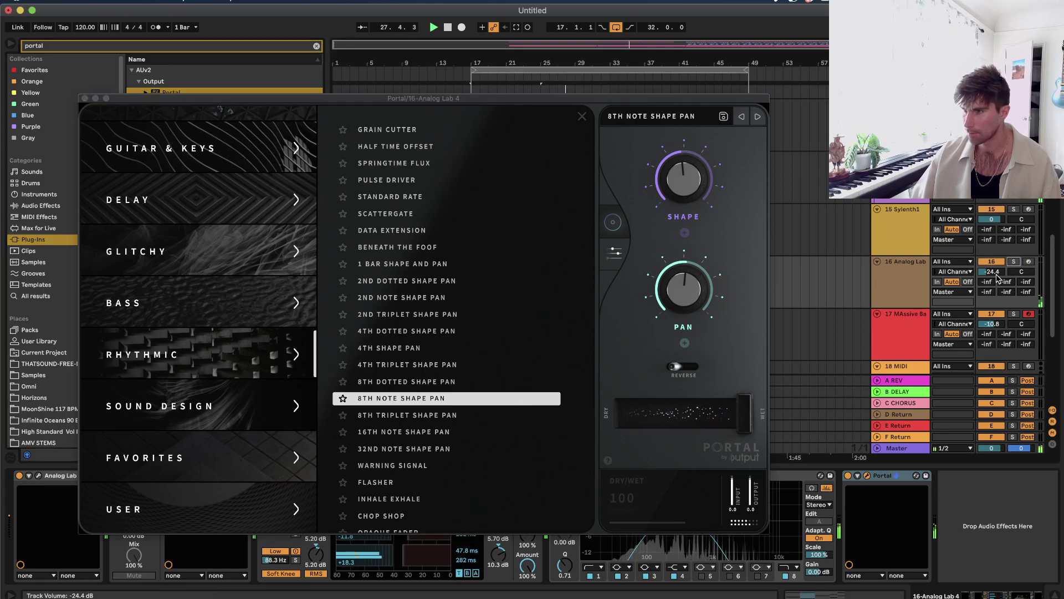
{"action": "left_click", "coordinate": [84, 100]}
Select the Big Kick track, search the audio effects for "ut", and add Utility after its EQ Eight.
{"action": "scroll", "coordinate": [442, 226], "scroll_direction": "up", "scroll_amount": 10}
{"action": "left_click", "coordinate": [490, 169]}
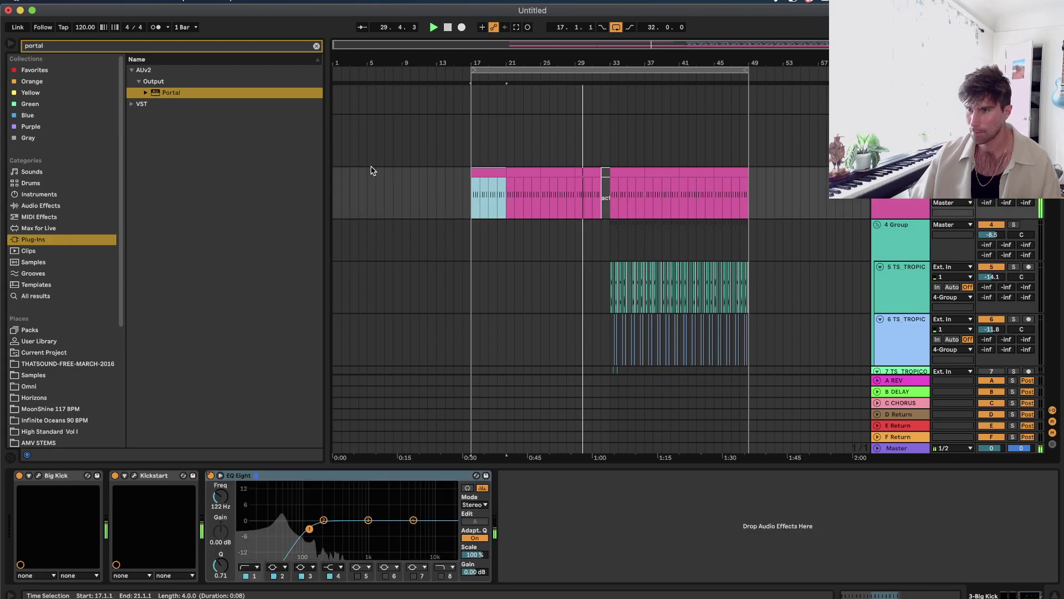
{"action": "left_click", "coordinate": [42, 205]}
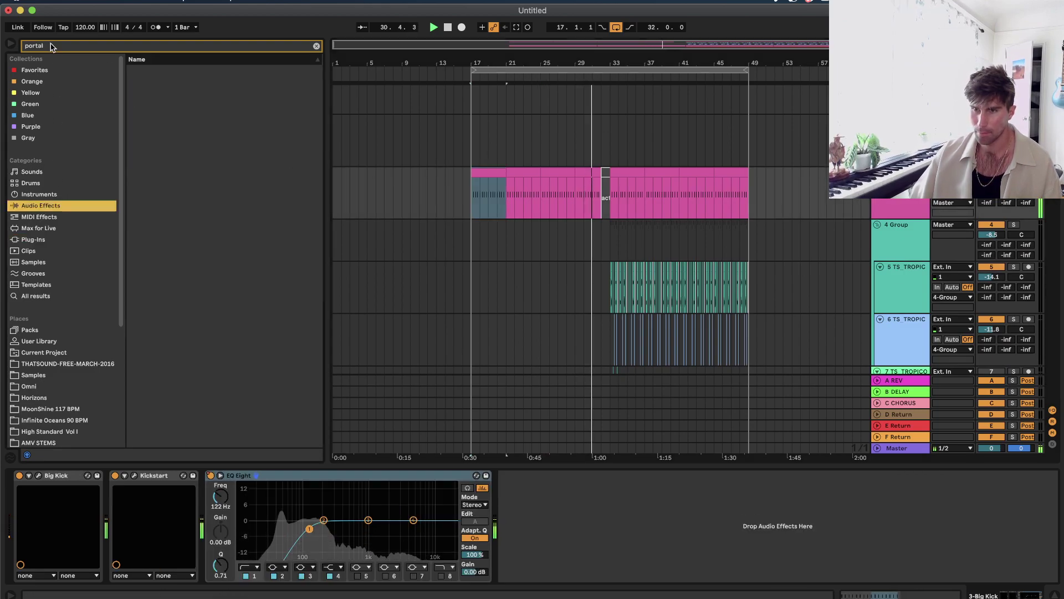
{"action": "key", "text": "super+f"}
{"action": "type", "text": "url"}
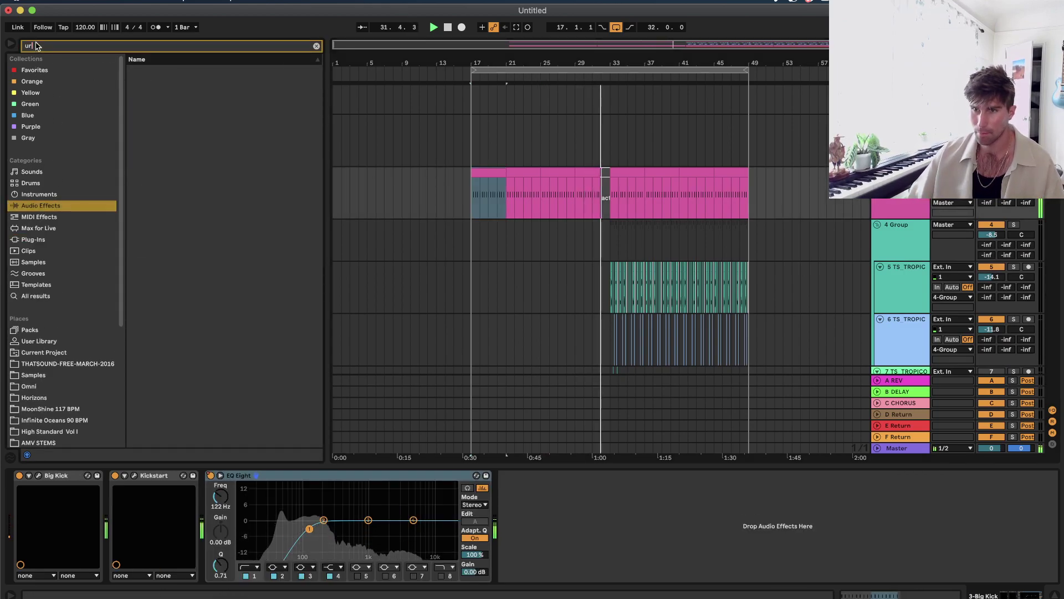
{"action": "key", "text": "BackSpace"}
{"action": "type", "text": "t"}
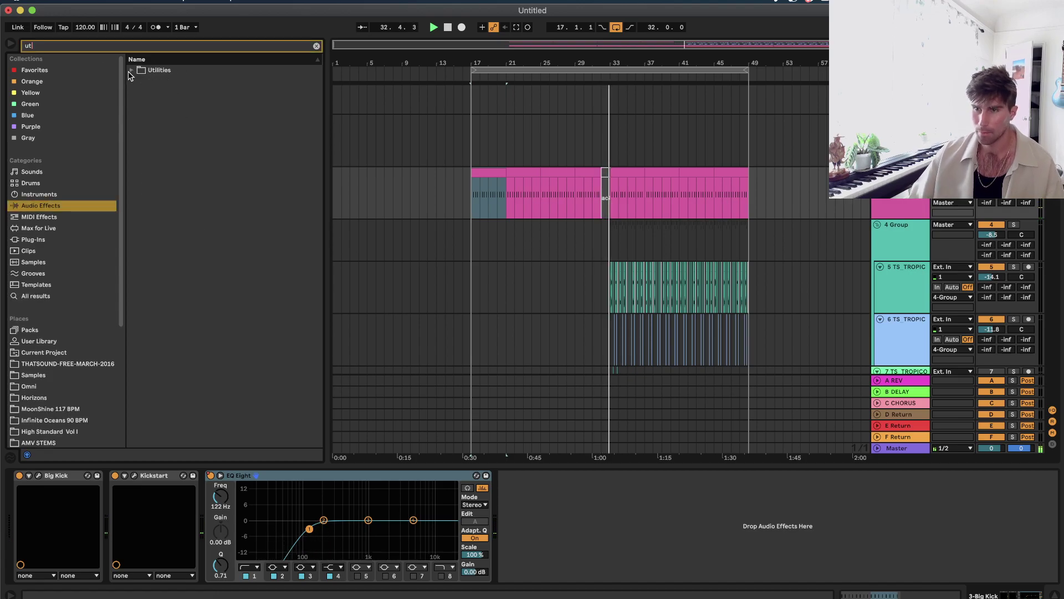
{"action": "left_click", "coordinate": [158, 70]}
{"action": "double_click", "coordinate": [166, 139]}
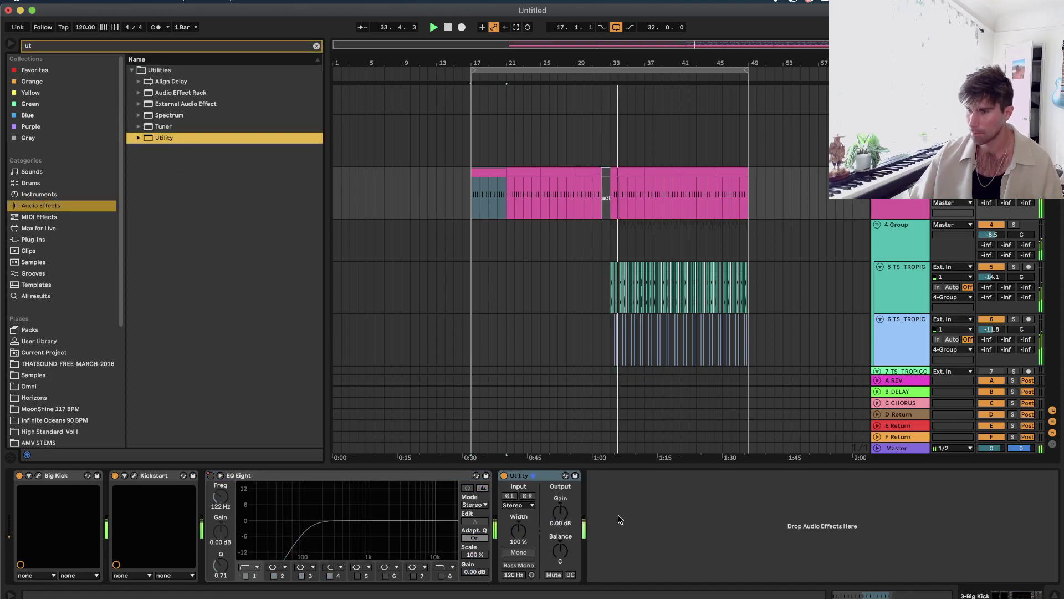
Automate the Big Kick's Utility gain to rise from -inf dB at bar 17 until about bar 32, and play from bar 17.
{"action": "key", "text": "a"}
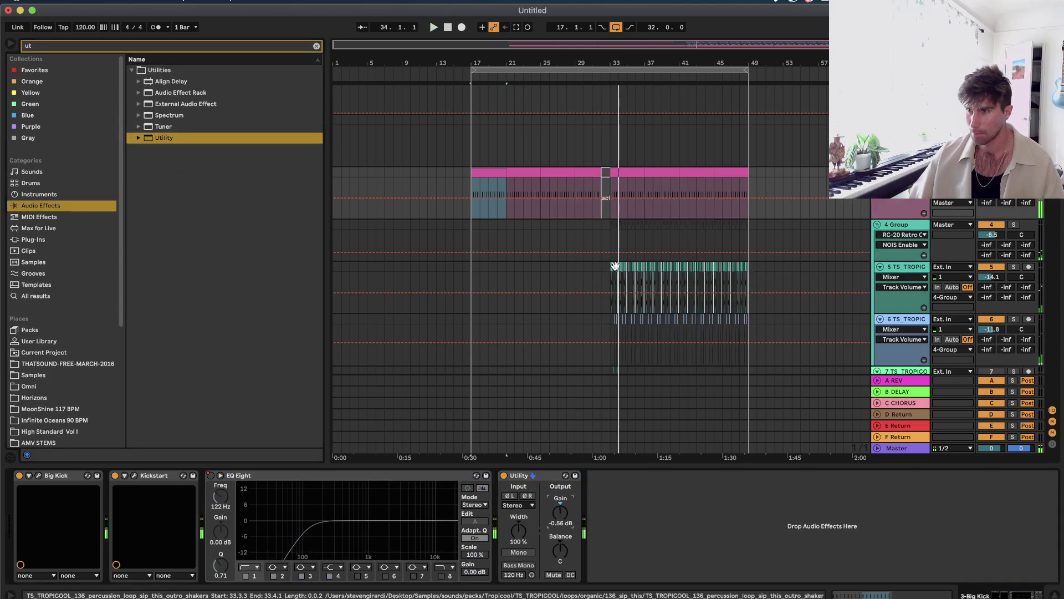
{"action": "left_click", "coordinate": [600, 198]}
{"action": "left_click_drag", "start_coordinate": [474, 202], "coordinate": [475, 219]}
{"action": "key", "text": "space"}
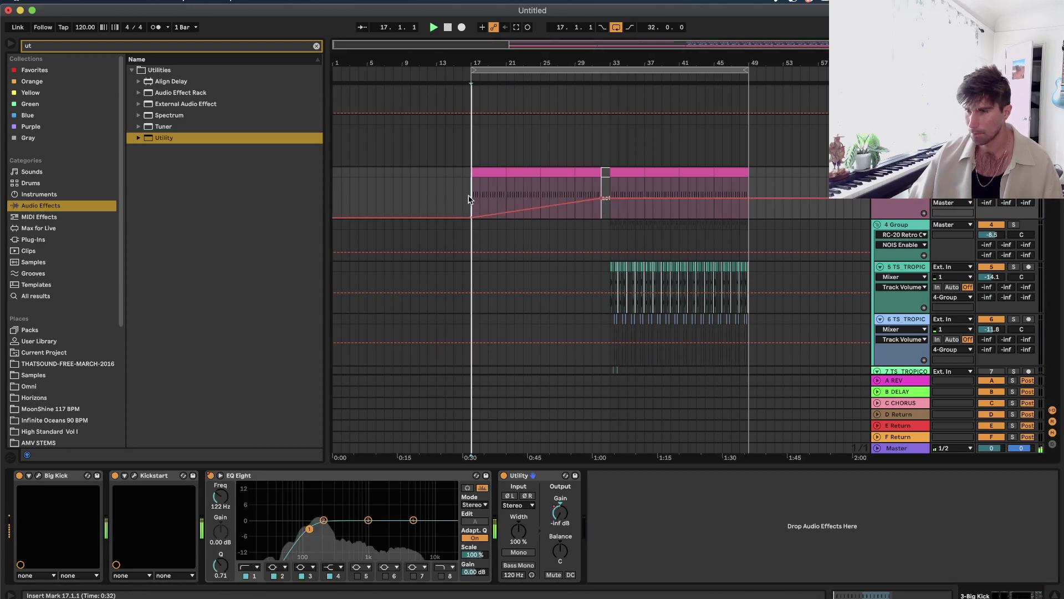
Insert a new audio track below track 17, the Massive bass.
{"action": "scroll", "coordinate": [761, 175], "scroll_direction": "down", "scroll_amount": 10}
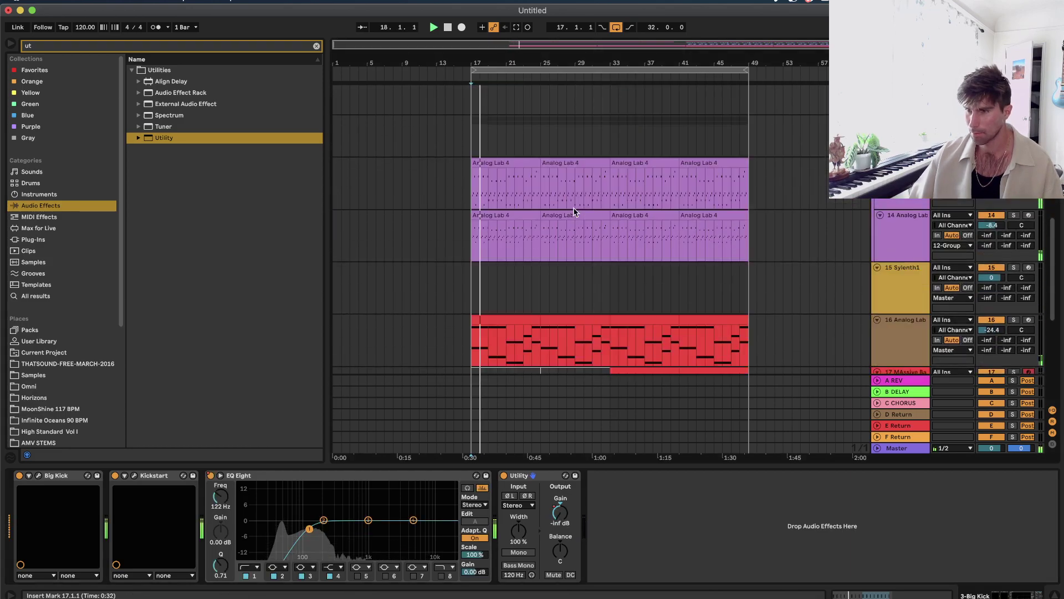
{"action": "right_click", "coordinate": [890, 205]}
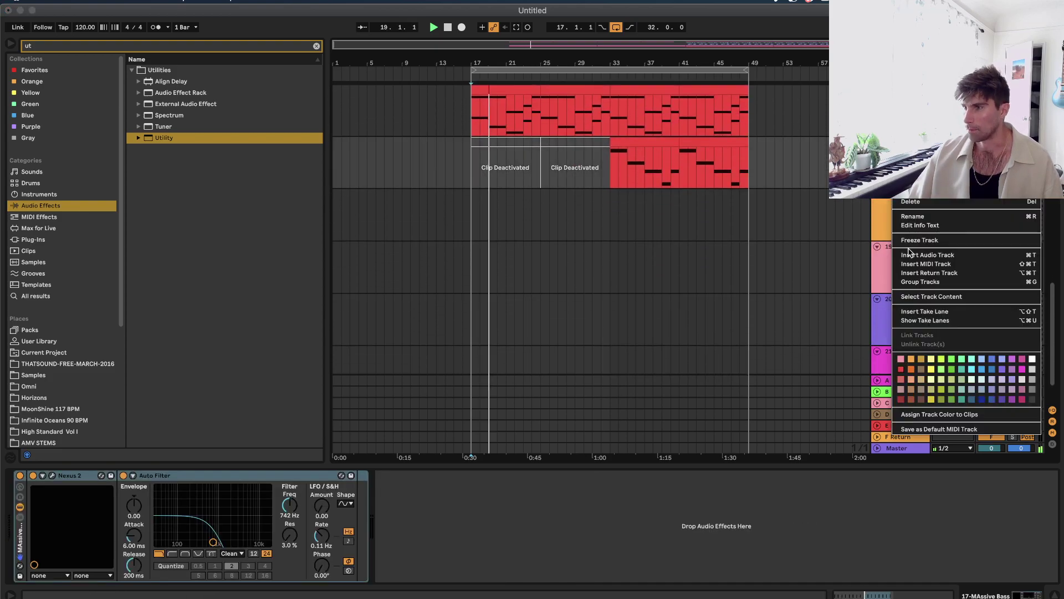
{"action": "left_click", "coordinate": [915, 260]}
{"action": "scroll", "coordinate": [468, 225], "scroll_direction": "up", "scroll_amount": 3}
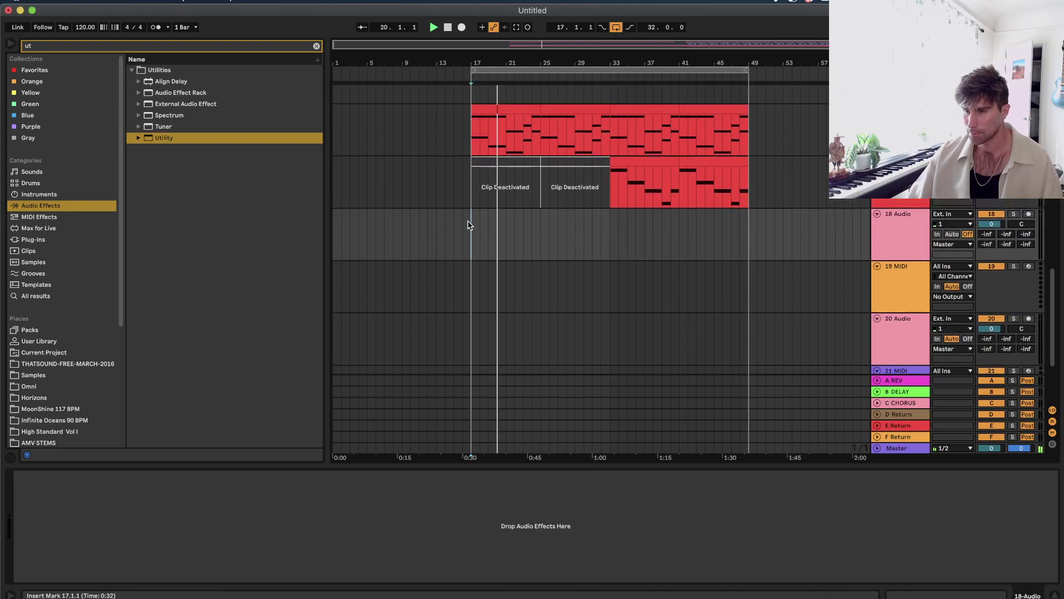
Search the Samples folder for "vinyl".
{"action": "left_click", "coordinate": [51, 366]}
{"action": "left_click", "coordinate": [31, 375]}
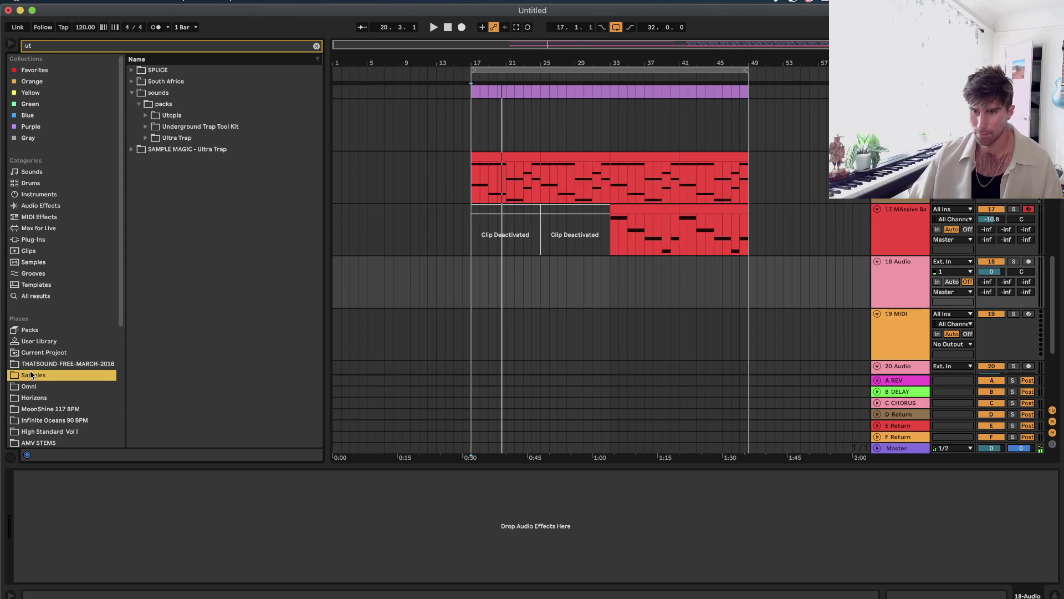
{"action": "type", "text": "vinyl"}
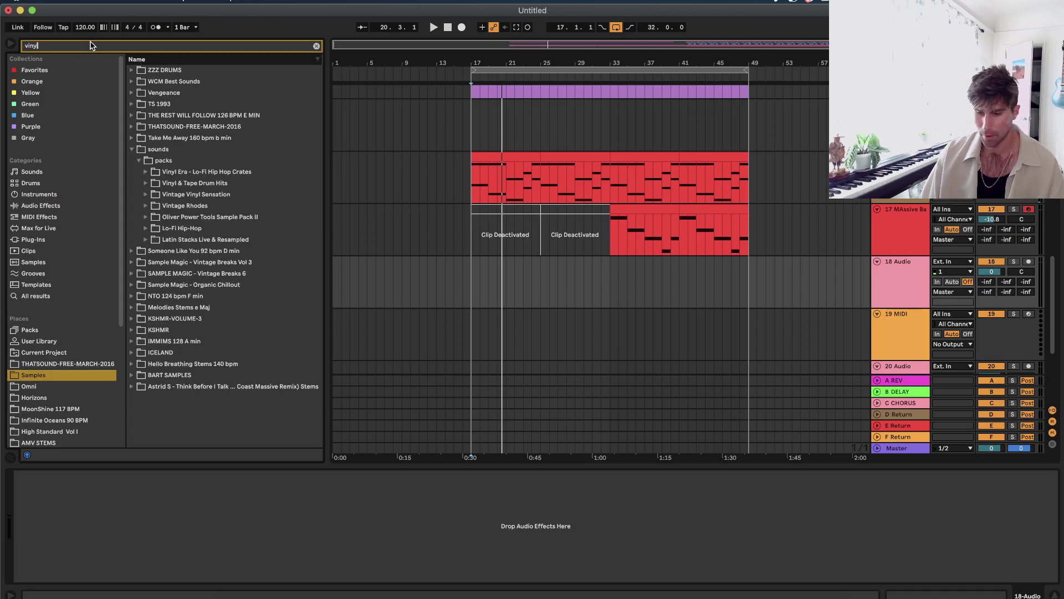
Browse Oliver Power Tools Sample Pack II down to its dirty lofi drum loops and audition the crackle kick 106 loop.
{"action": "left_click", "coordinate": [146, 184]}
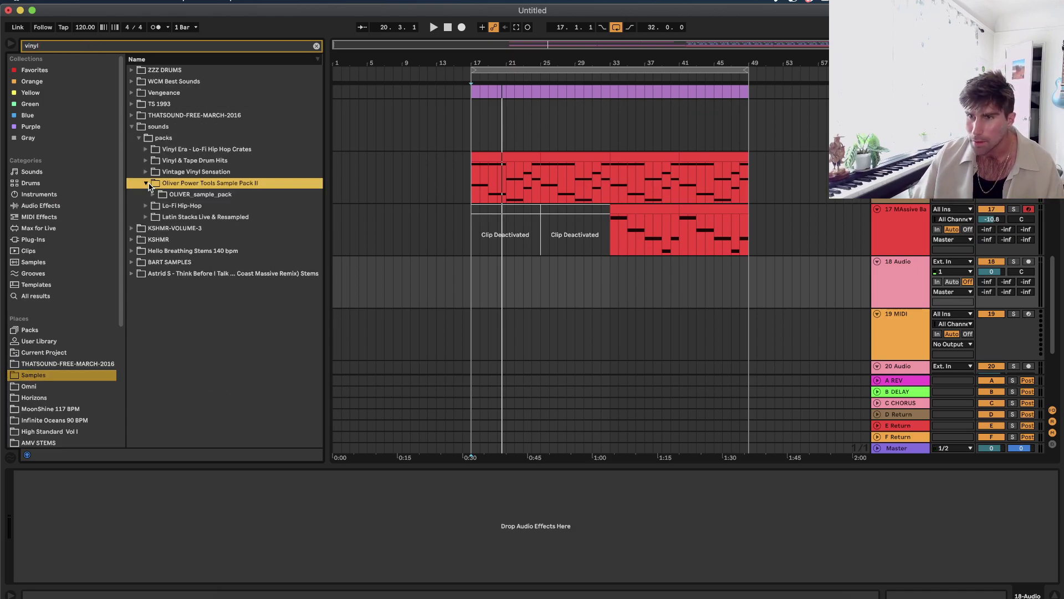
{"action": "left_click", "coordinate": [154, 194]}
{"action": "left_click", "coordinate": [160, 206]}
{"action": "left_click", "coordinate": [170, 217]}
{"action": "left_click", "coordinate": [167, 217]}
{"action": "left_click", "coordinate": [174, 228]}
{"action": "left_click", "coordinate": [189, 250]}
{"action": "left_click", "coordinate": [213, 239]}
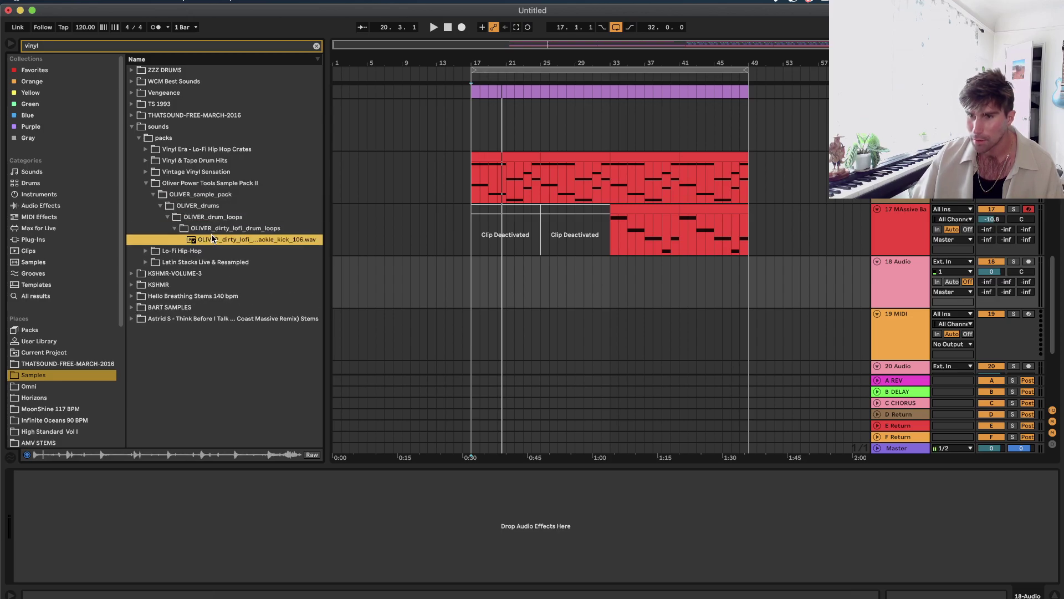
Place the OLIVER dirty lofi drum loop vinyl crackle kick sample on audio track 18, starting at bar 17.
{"action": "key", "text": "space"}
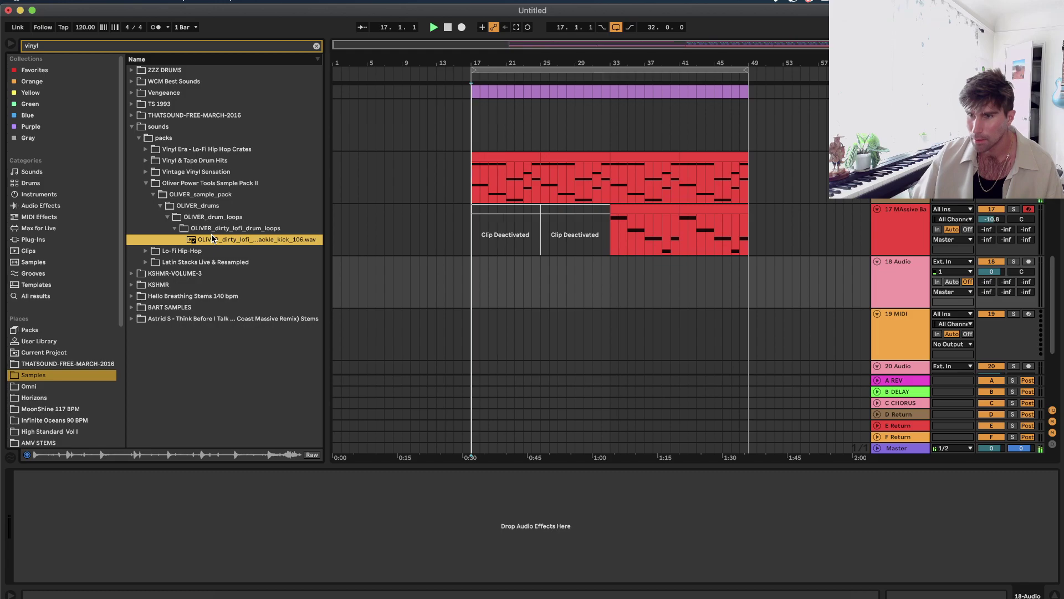
{"action": "left_click_drag", "start_coordinate": [212, 239], "coordinate": [469, 271]}
{"action": "key", "text": "z"}
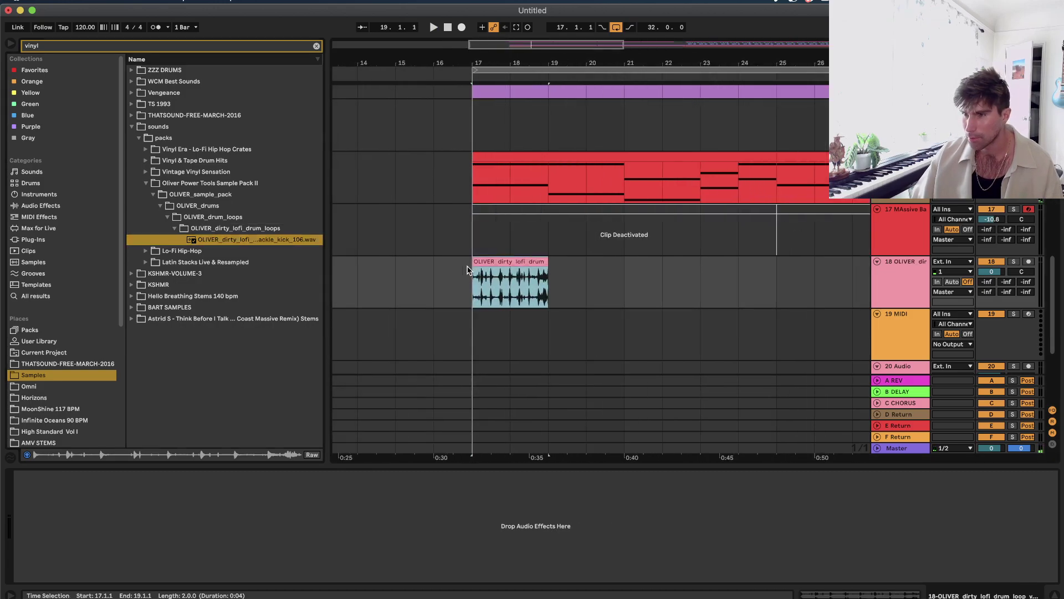
{"action": "right_click", "coordinate": [437, 269]}
{"action": "left_click", "coordinate": [521, 578]}
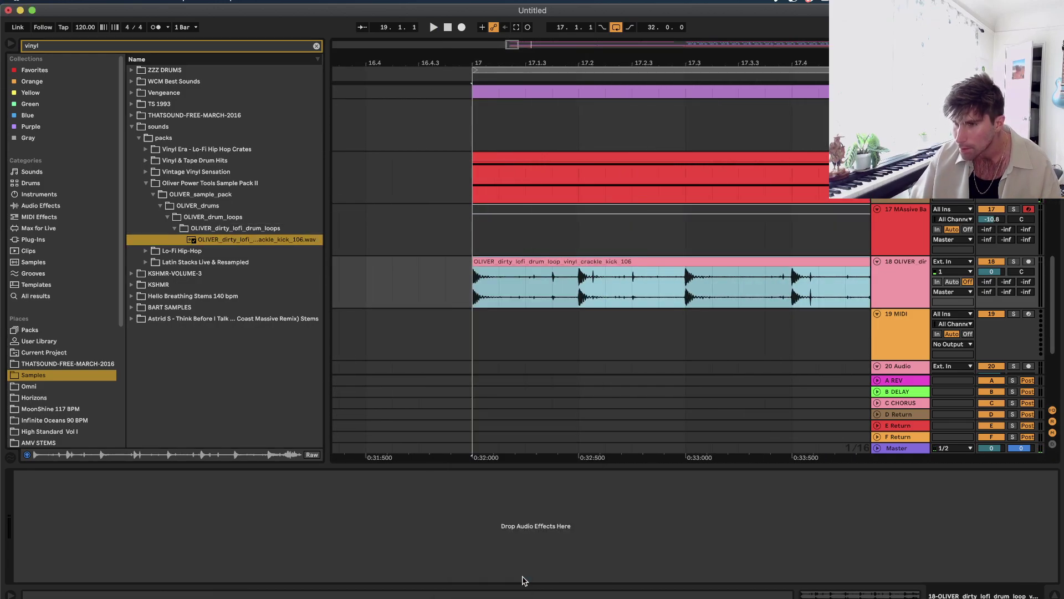
Cut the first kick hits out of the vinyl crackle loop and slide the remaining audio back to bar 17.
{"action": "left_click_drag", "start_coordinate": [506, 302], "coordinate": [478, 264]}
{"action": "left_click", "coordinate": [572, 293]}
{"action": "left_click_drag", "start_coordinate": [584, 262], "coordinate": [556, 264]}
{"action": "left_click", "coordinate": [627, 283]}
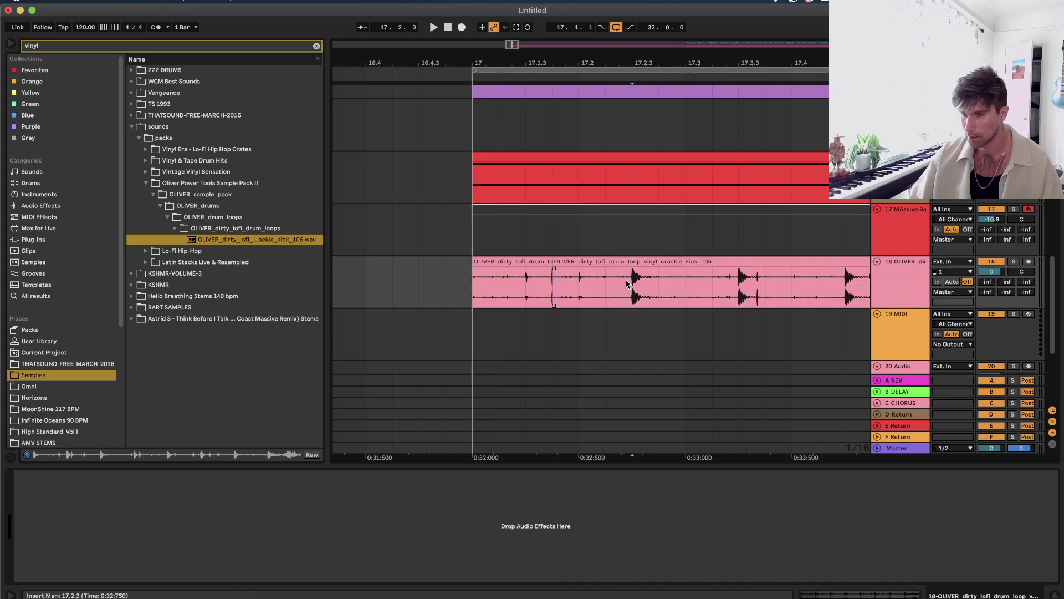
Remove the kick hit at 17.2.3 and fill the gap with duplicated crackle slices up to 17.3.1.
{"action": "left_click_drag", "start_coordinate": [643, 284], "coordinate": [649, 285]}
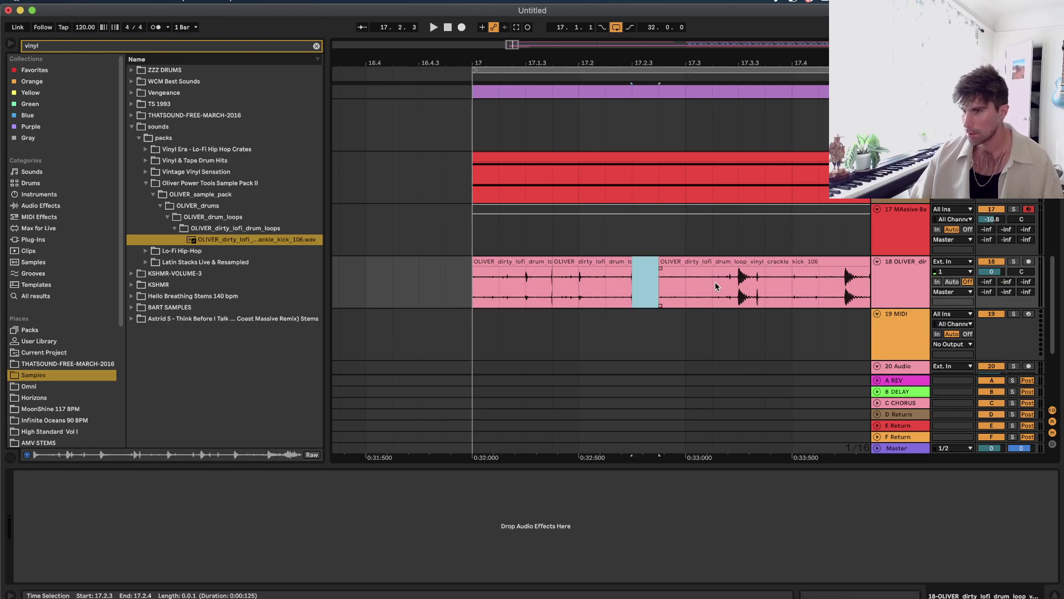
{"action": "key", "text": "Delete"}
{"action": "left_click_drag", "start_coordinate": [664, 278], "coordinate": [626, 283]}
{"action": "key", "text": "super+d"}
{"action": "key", "text": "super+d"}
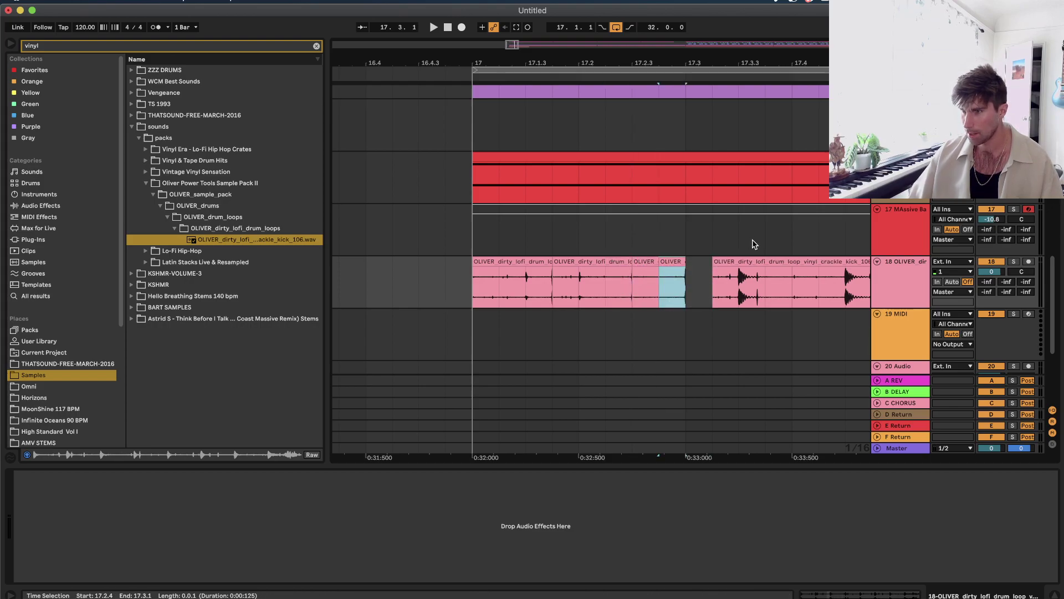
Delete the leftover loop audio from 17.3.2 onward and consolidate the crackle slices between 17.1.1 and 17.3.1 into one clip.
{"action": "left_click", "coordinate": [755, 260]}
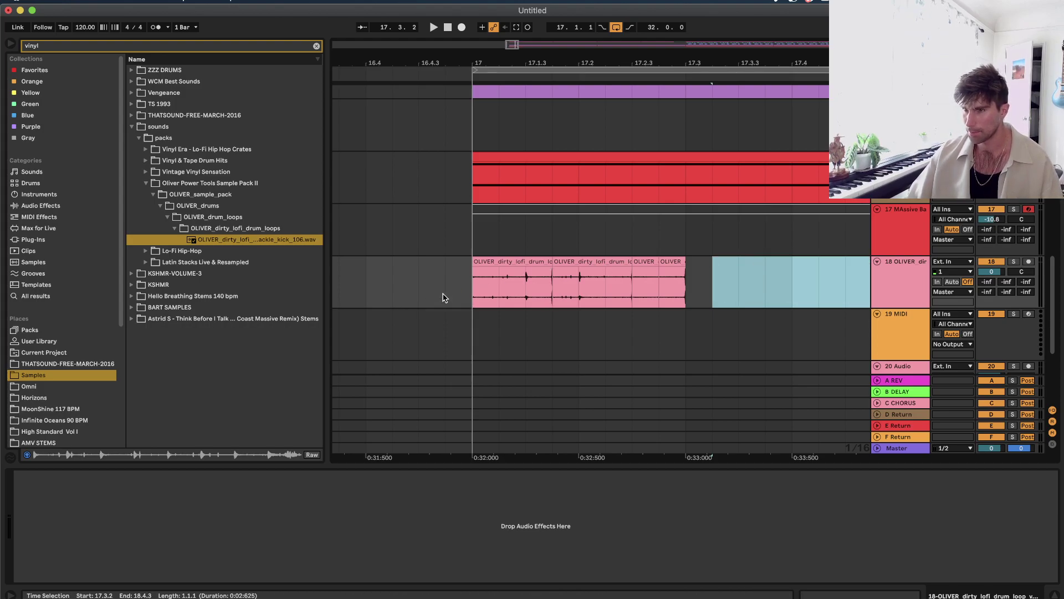
{"action": "key", "text": "Delete"}
{"action": "left_click", "coordinate": [468, 297]}
{"action": "key", "text": "space"}
{"action": "left_click", "coordinate": [674, 261]}
{"action": "key", "text": "space"}
{"action": "left_click", "coordinate": [486, 262], "text": "shift"}
{"action": "scroll", "coordinate": [488, 264], "scroll_direction": "down", "scroll_amount": 5}
{"action": "key", "text": "super+j"}
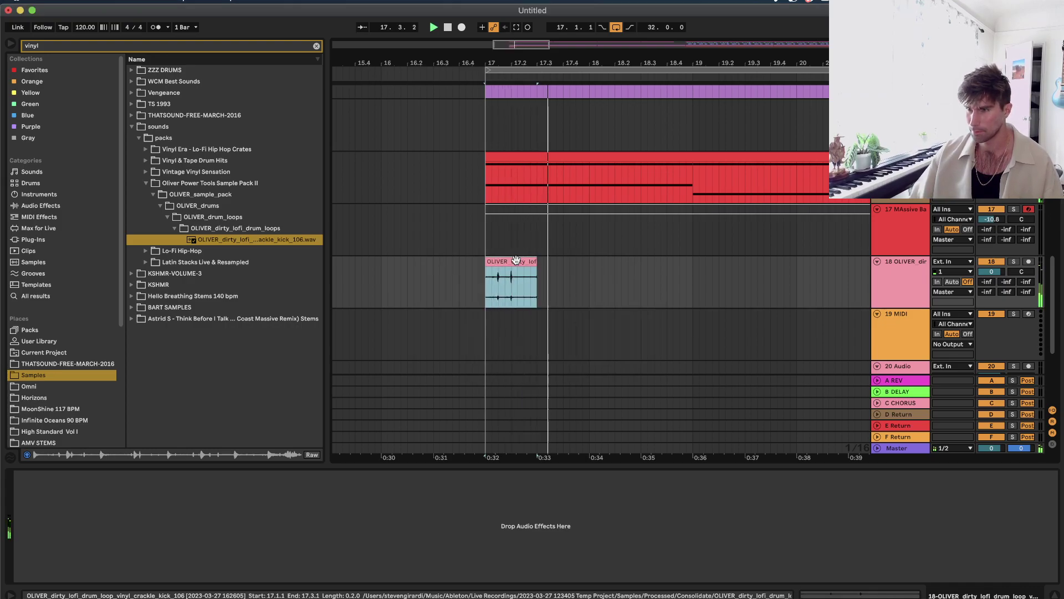
Duplicate the consolidated crackle clip until it fills bars 17 to 19.
{"action": "key", "text": "super+d"}
{"action": "scroll", "coordinate": [546, 267], "scroll_direction": "up", "scroll_amount": 4}
{"action": "scroll", "coordinate": [577, 259], "scroll_direction": "down", "scroll_amount": 3}
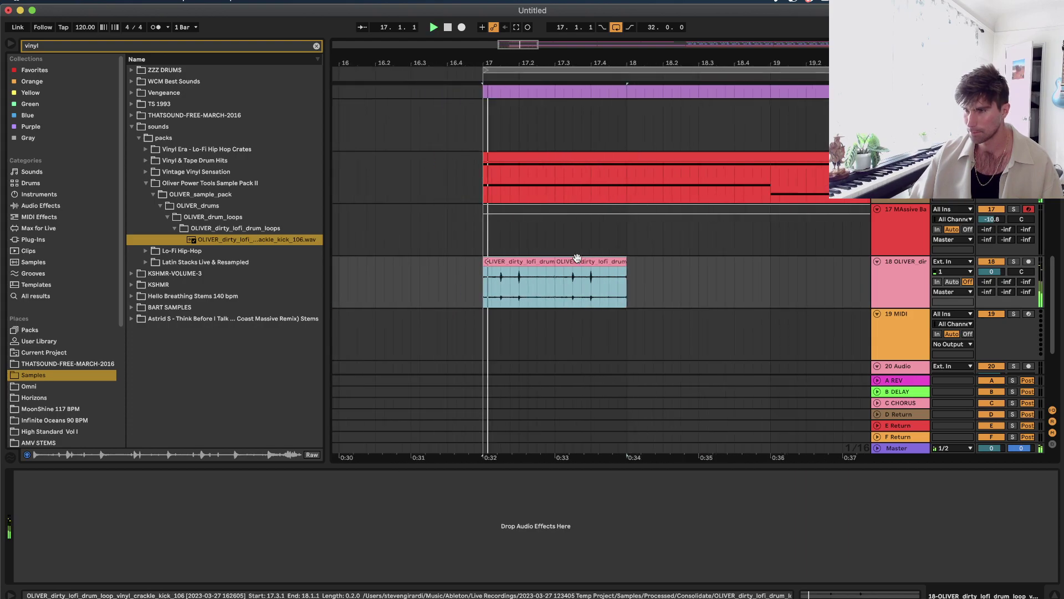
{"action": "key", "text": "super+d"}
{"action": "left_click_drag", "start_coordinate": [598, 291], "coordinate": [625, 290]}
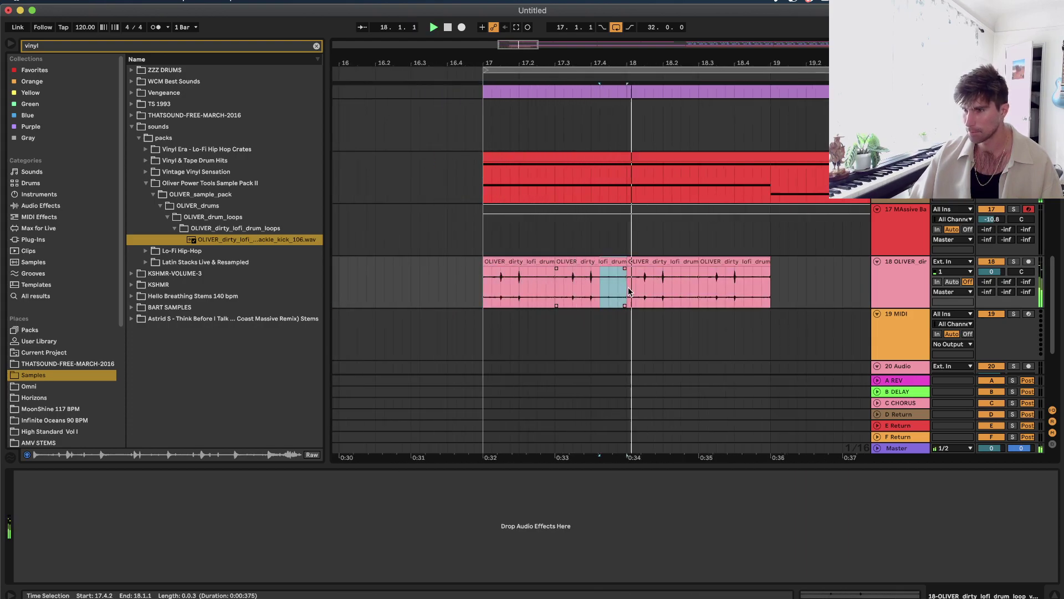
Duplicate the two-bar crackle block repeatedly until it reaches bar 33, and select all of the crackle clips.
{"action": "scroll", "coordinate": [624, 290], "scroll_direction": "right", "scroll_amount": 2}
{"action": "left_click", "coordinate": [458, 265]}
{"action": "left_click", "coordinate": [717, 263], "text": "shift"}
{"action": "scroll", "coordinate": [717, 262], "scroll_direction": "down", "scroll_amount": 5}
{"action": "key", "text": "super+d"}
{"action": "key", "text": "super+d"}
{"action": "key", "text": "super+d"}
{"action": "scroll", "coordinate": [717, 262], "scroll_direction": "right", "scroll_amount": 3}
{"action": "scroll", "coordinate": [717, 262], "scroll_direction": "up", "scroll_amount": 2}
{"action": "key", "text": "super+d"}
{"action": "key", "text": "super+d"}
{"action": "key", "text": "super+d"}
{"action": "key", "text": "super+d"}
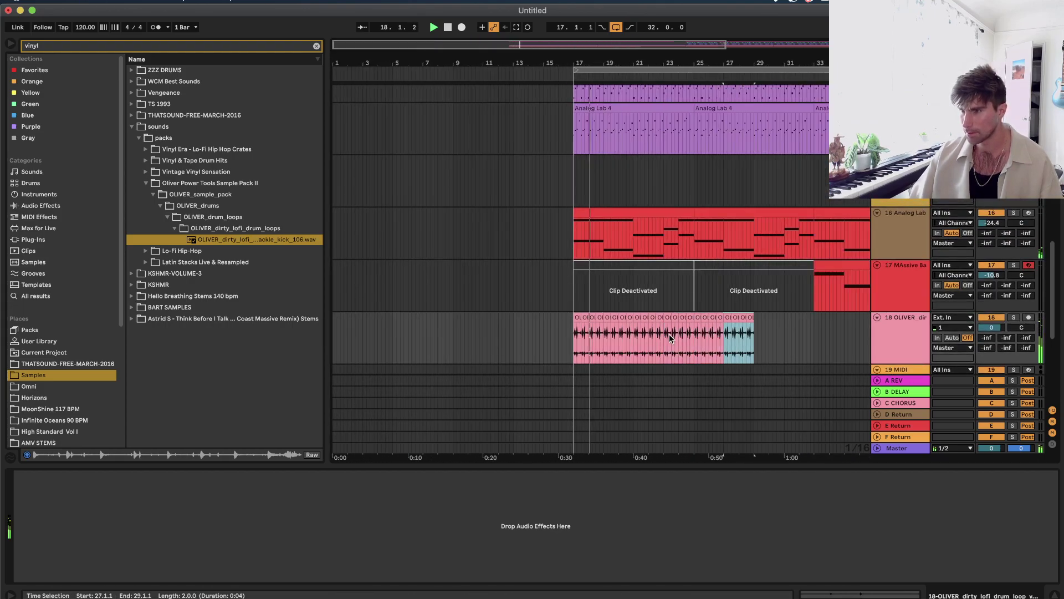
{"action": "key", "text": "minus"}
{"action": "left_click", "coordinate": [468, 321], "text": "shift"}
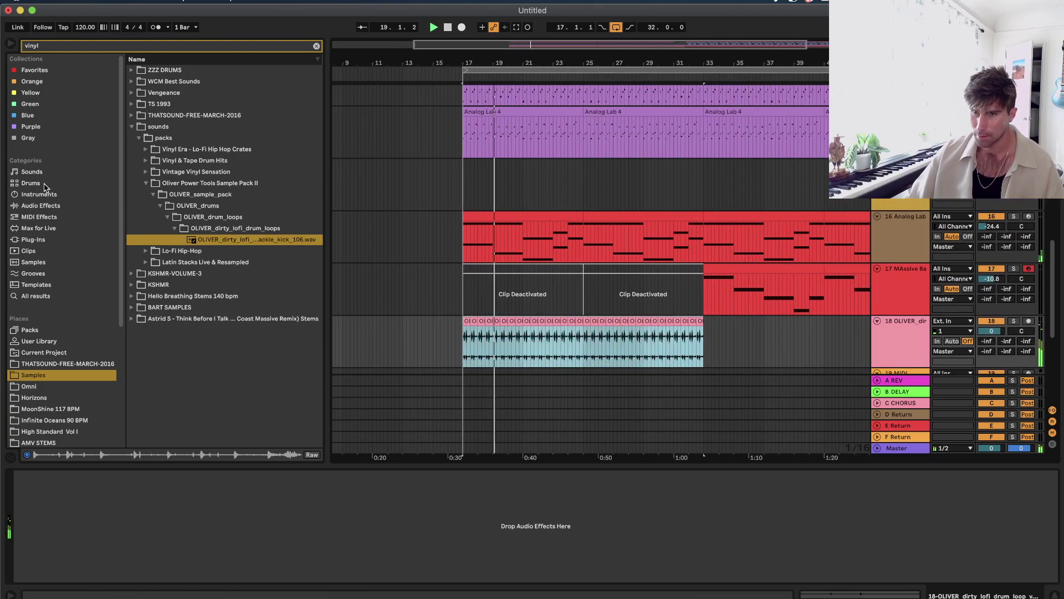
Find the Utility audio effect in the browser and add it to the vinyl crackle track.
{"action": "left_click", "coordinate": [39, 208]}
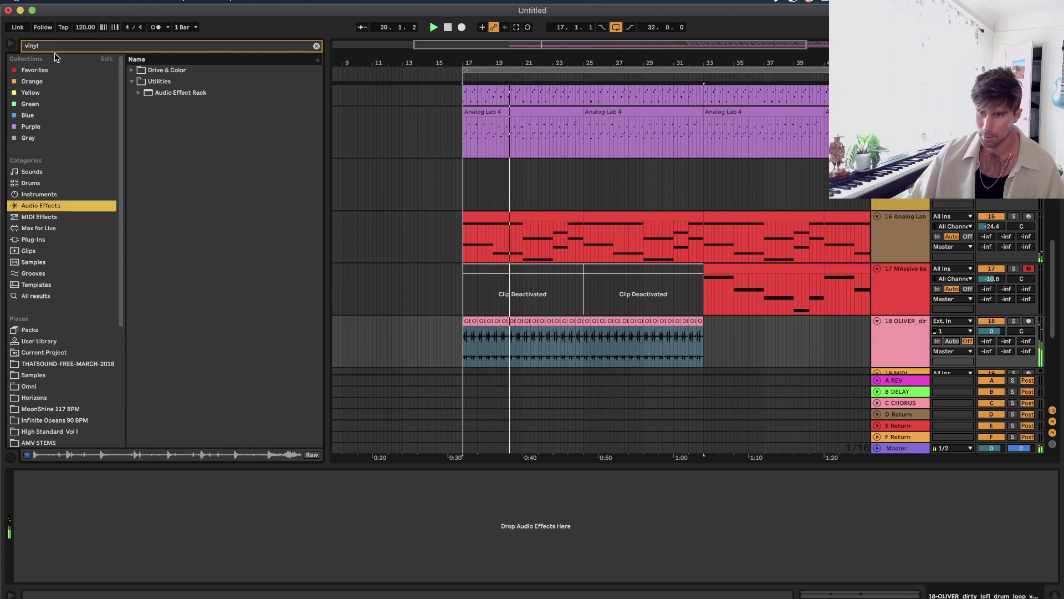
{"action": "key", "text": "super+f"}
{"action": "type", "text": "ut"}
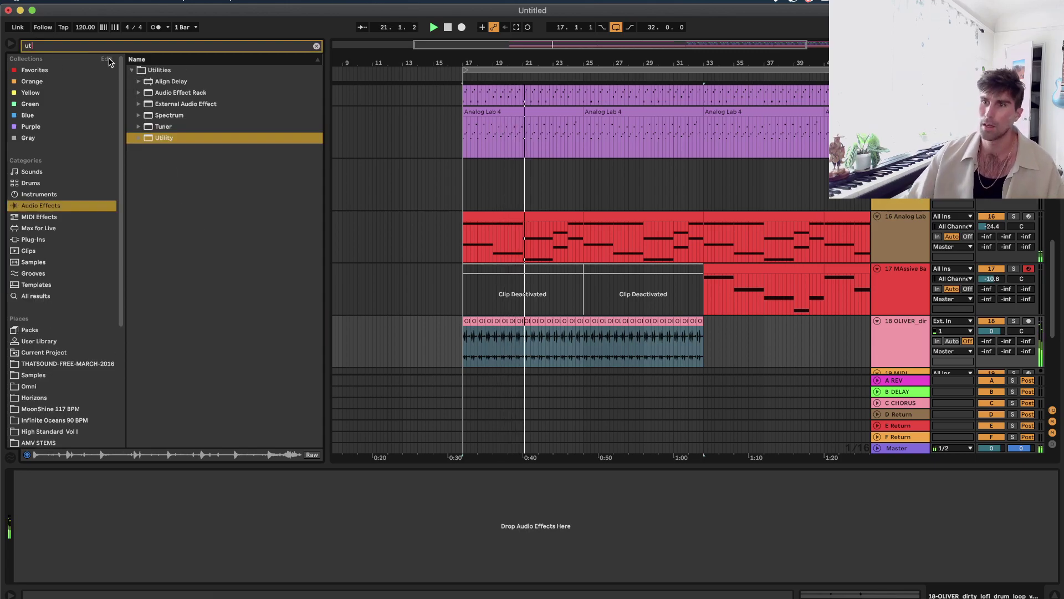
{"action": "left_click", "coordinate": [160, 140]}
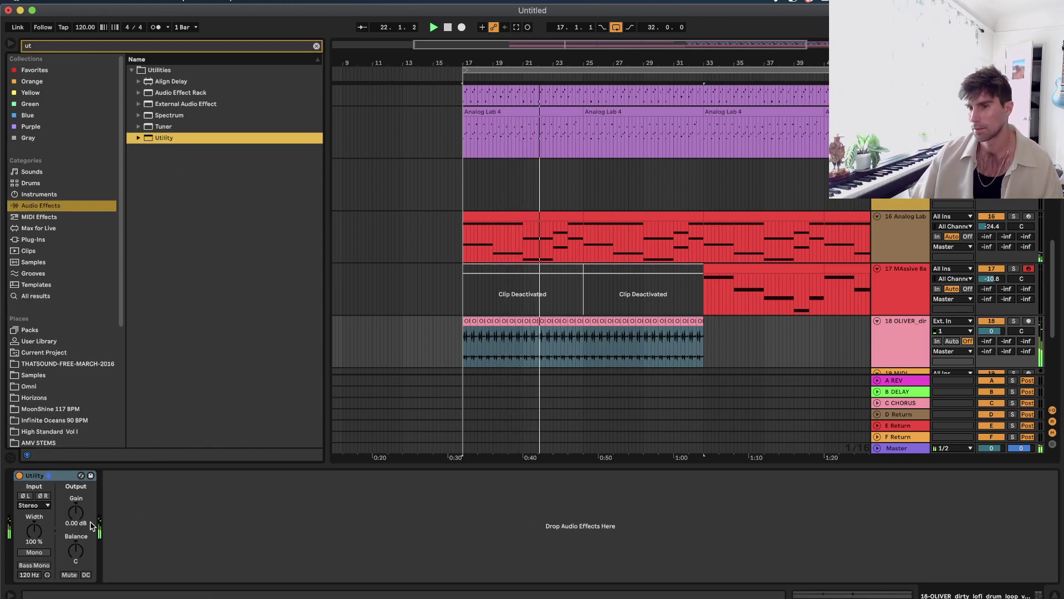
Automate the crackle track's Utility gain to rise from -inf dB at bar 17 to 0 dB at bar 33.
{"action": "left_click", "coordinate": [76, 512]}
{"action": "key", "text": "a"}
{"action": "left_click", "coordinate": [702, 348]}
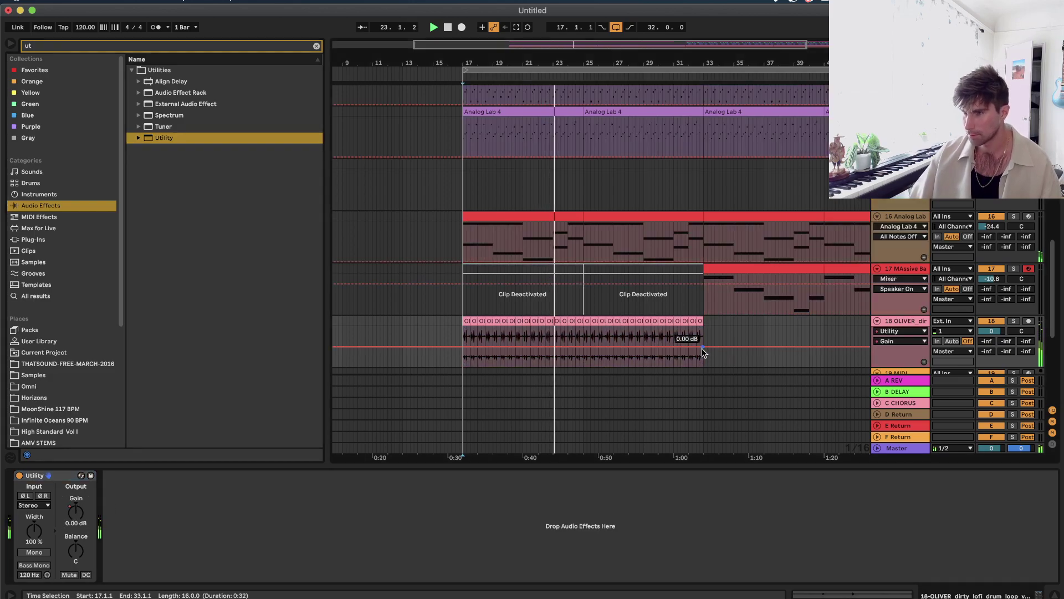
{"action": "left_click_drag", "start_coordinate": [463, 348], "coordinate": [461, 366]}
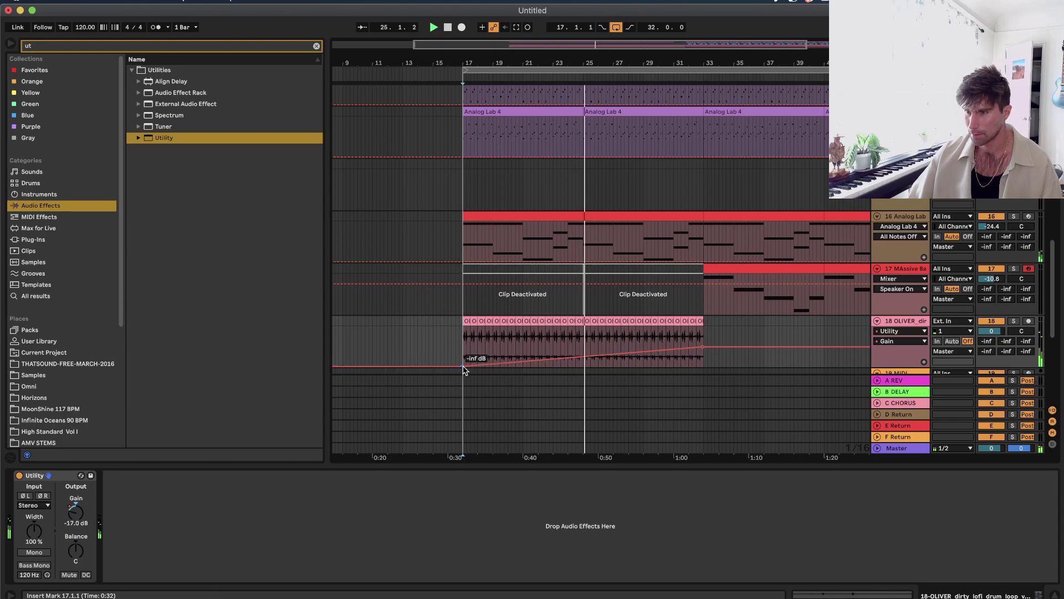
Search the plug-ins for "pro q" and add FabFilter Pro-Q 3 after Utility on the crackle track.
{"action": "left_click", "coordinate": [34, 239]}
{"action": "key", "text": "BackSpace"}
{"action": "key", "text": "BackSpace"}
{"action": "type", "text": "pro q"}
{"action": "left_click", "coordinate": [172, 94]}
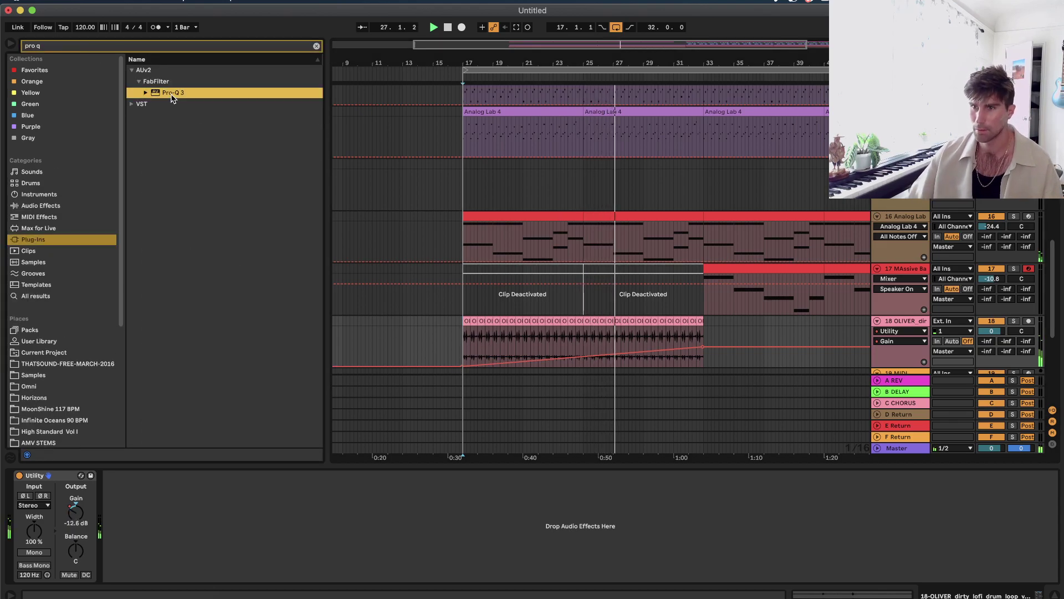
{"action": "left_click_drag", "start_coordinate": [380, 510], "coordinate": [373, 505]}
Cut the crackle's lows and add a high shelf of -30 dB at 11499 Hz in Pro-Q 3.
{"action": "left_click_drag", "start_coordinate": [135, 229], "coordinate": [136, 241]}
{"action": "left_click_drag", "start_coordinate": [142, 296], "coordinate": [165, 297]}
{"action": "left_click_drag", "start_coordinate": [577, 230], "coordinate": [531, 342]}
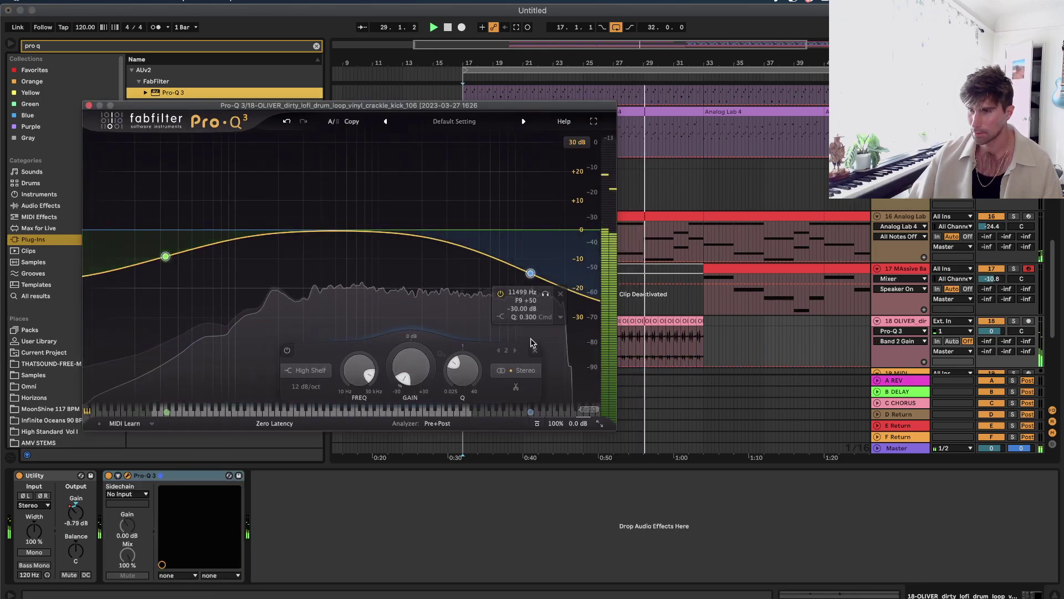
{"action": "left_click", "coordinate": [89, 105]}
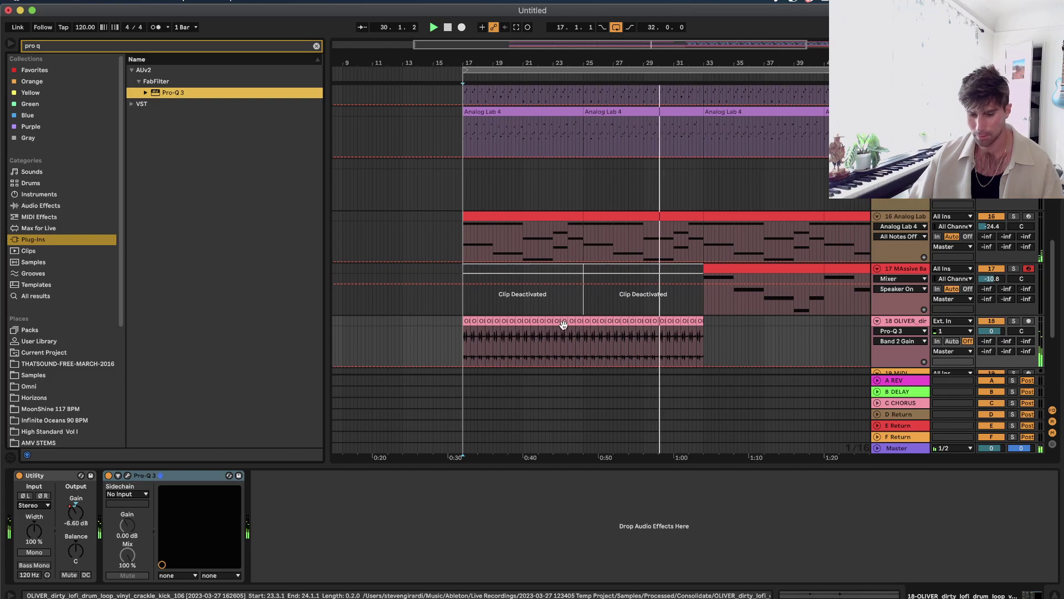
Hide the automation and duplicate the 16-bar run of crackle clips so it continues from bar 33 to bar 49.
{"action": "key", "text": "a"}
{"action": "left_click", "coordinate": [697, 320]}
{"action": "key", "text": "super+d"}
{"action": "key", "text": "minus"}
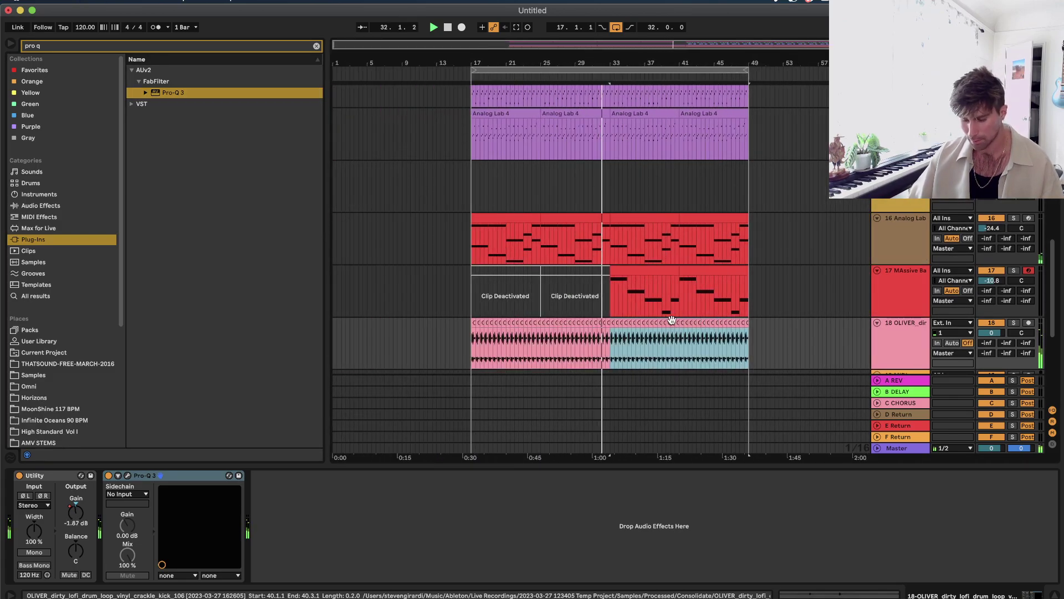
{"action": "key", "text": "equal"}
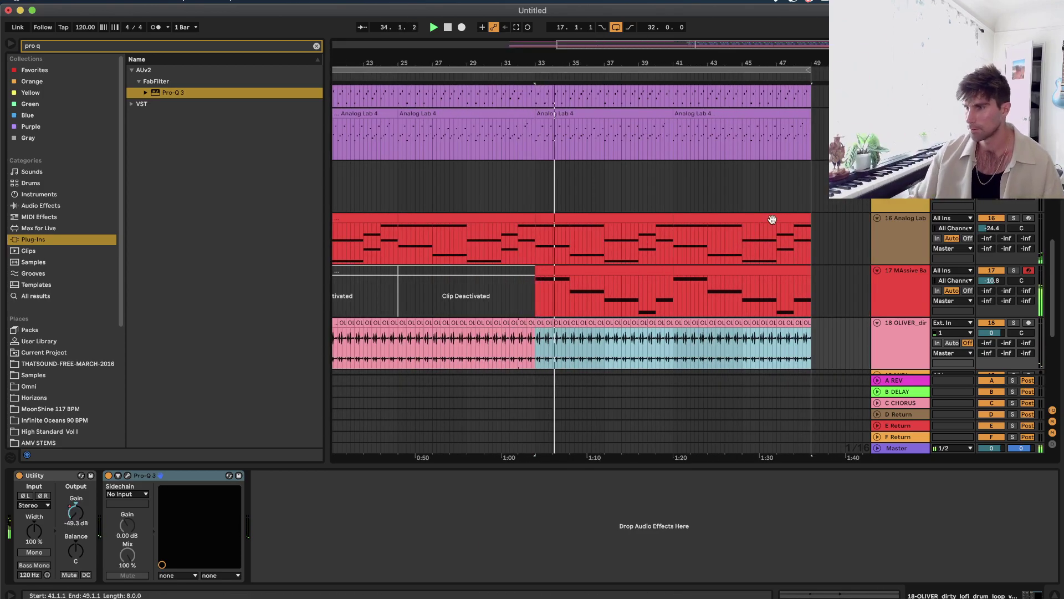
Insert a MIDI track below the MAssive Bass track and move the bass clip at bars 33 to 41 onto it.
{"action": "key", "text": "space"}
{"action": "left_click", "coordinate": [890, 293]}
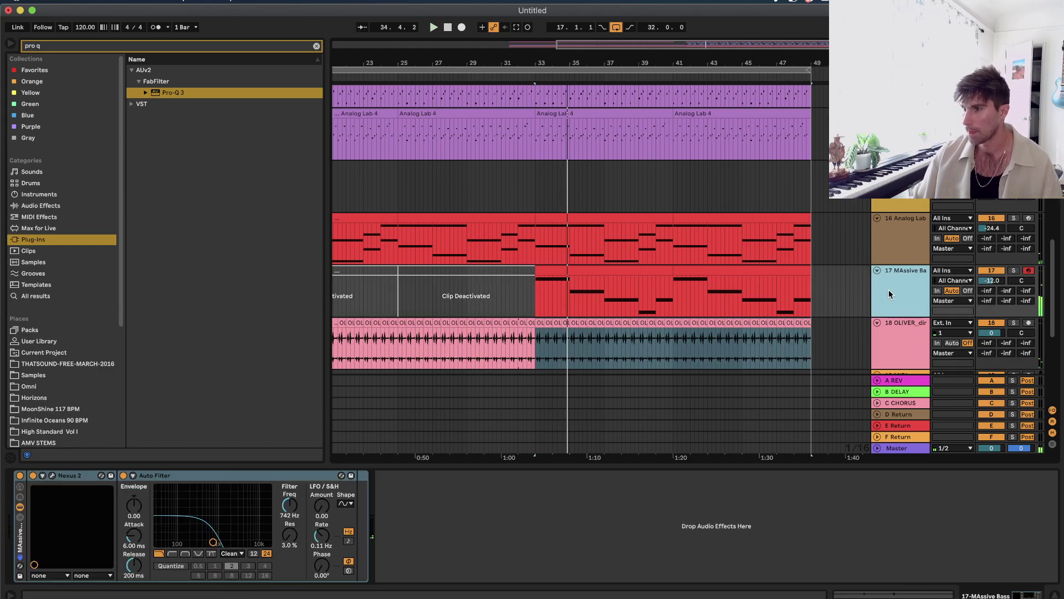
{"action": "right_click", "coordinate": [889, 294]}
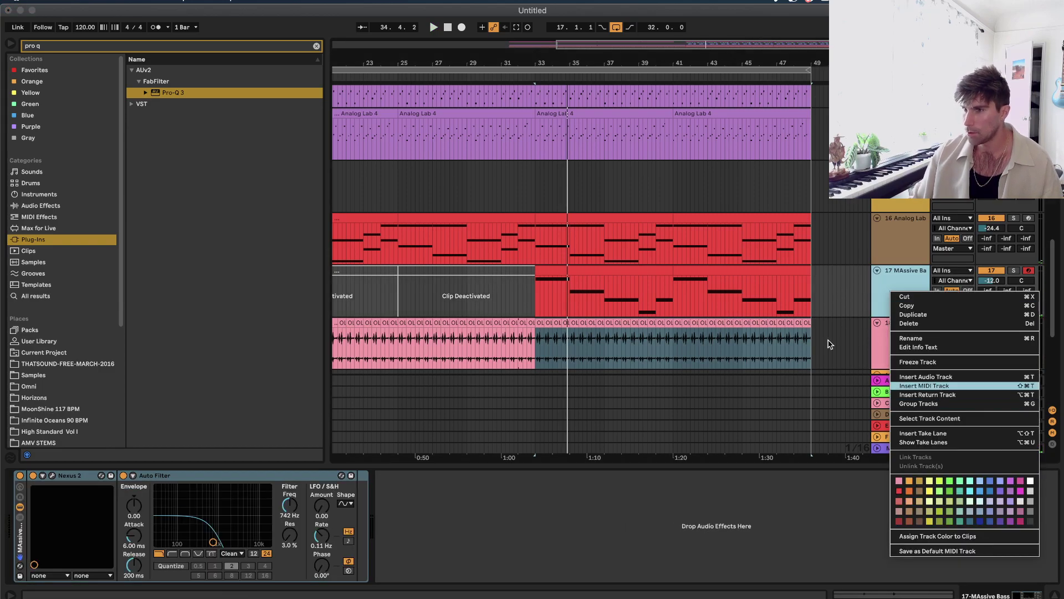
{"action": "left_click", "coordinate": [925, 386]}
{"action": "left_click", "coordinate": [601, 269]}
{"action": "left_click_drag", "start_coordinate": [593, 224], "coordinate": [598, 305]}
Clear the browser search and examine the Synth Keys instrument racks in the Omni Project folder.
{"action": "left_click", "coordinate": [32, 331]}
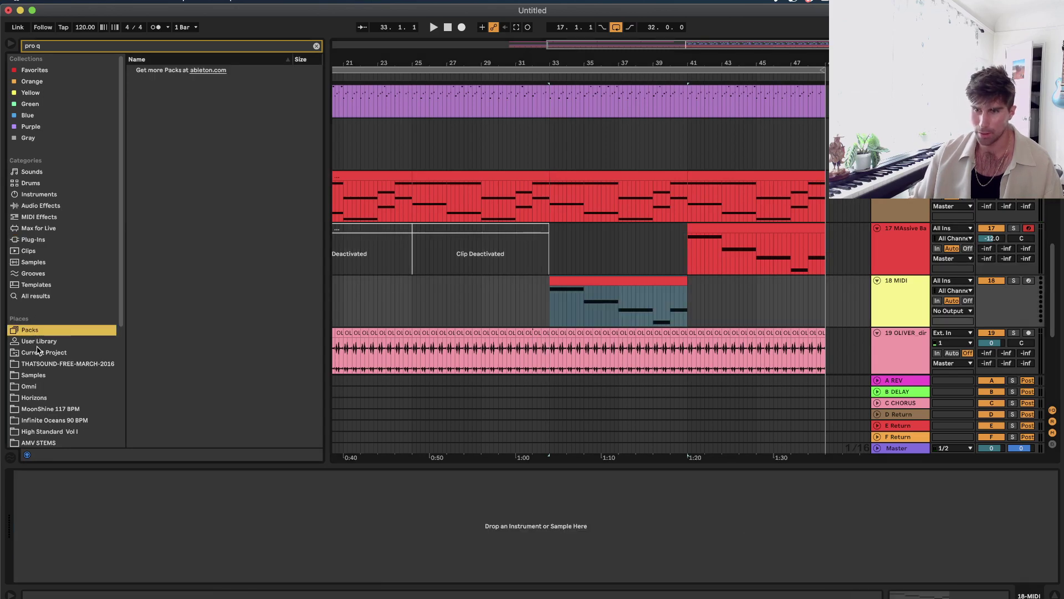
{"action": "left_click", "coordinate": [36, 343]}
{"action": "left_click", "coordinate": [58, 388]}
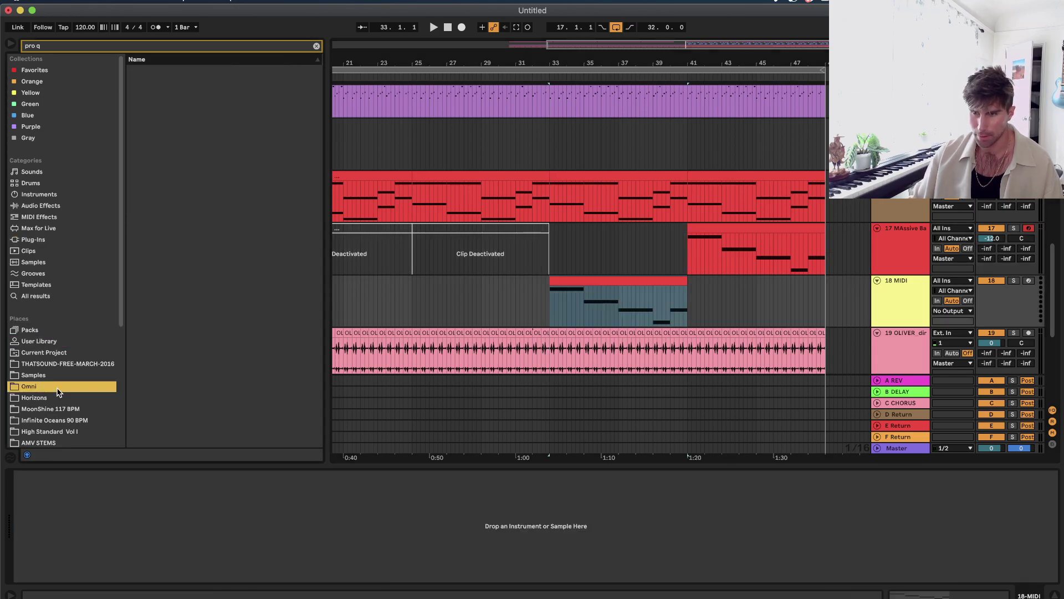
{"action": "left_click", "coordinate": [316, 46]}
{"action": "left_click", "coordinate": [131, 70]}
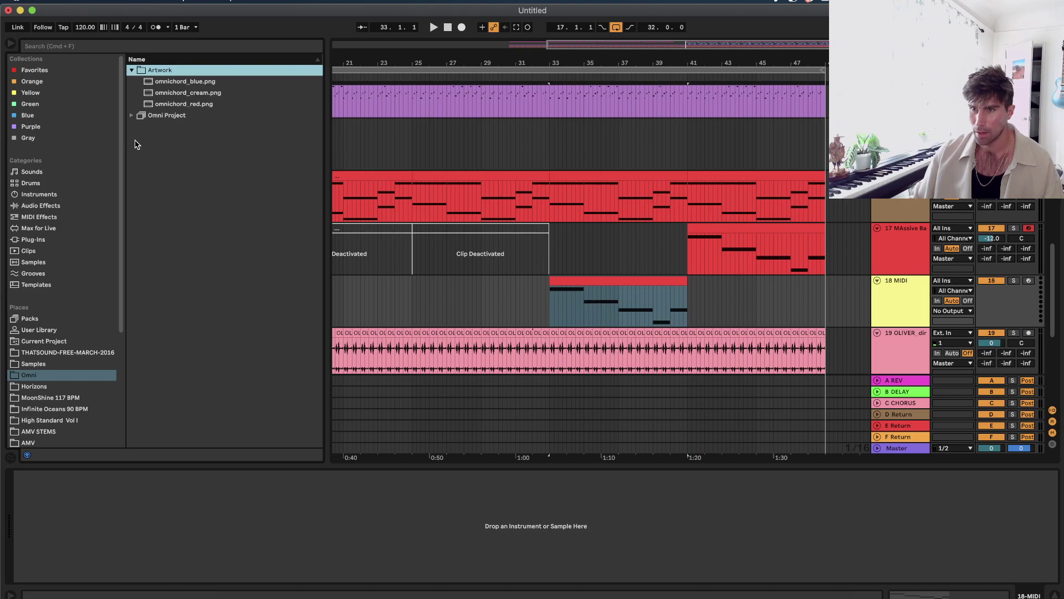
{"action": "left_click", "coordinate": [132, 116]}
{"action": "left_click", "coordinate": [139, 104]}
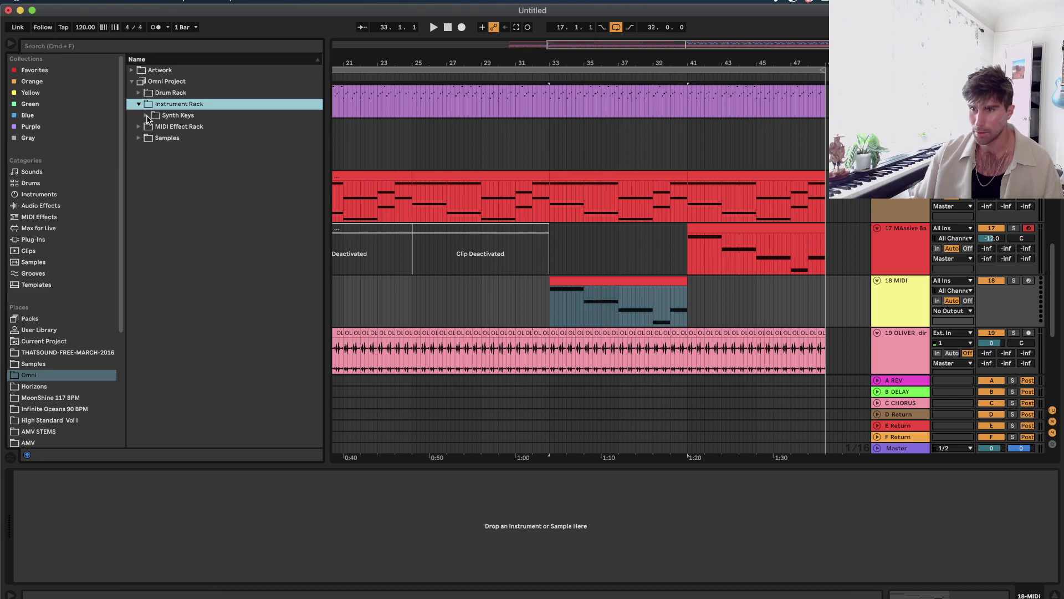
{"action": "left_click", "coordinate": [146, 116]}
Search the Omni folder and the User Library for "wave pluck".
{"action": "left_click", "coordinate": [151, 49]}
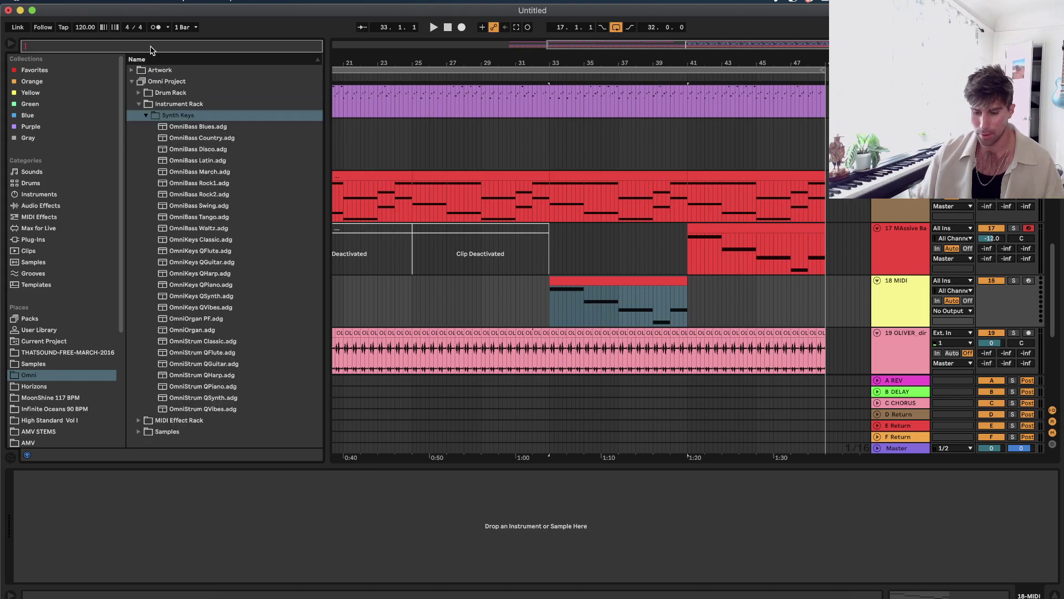
{"action": "type", "text": "wave pluck"}
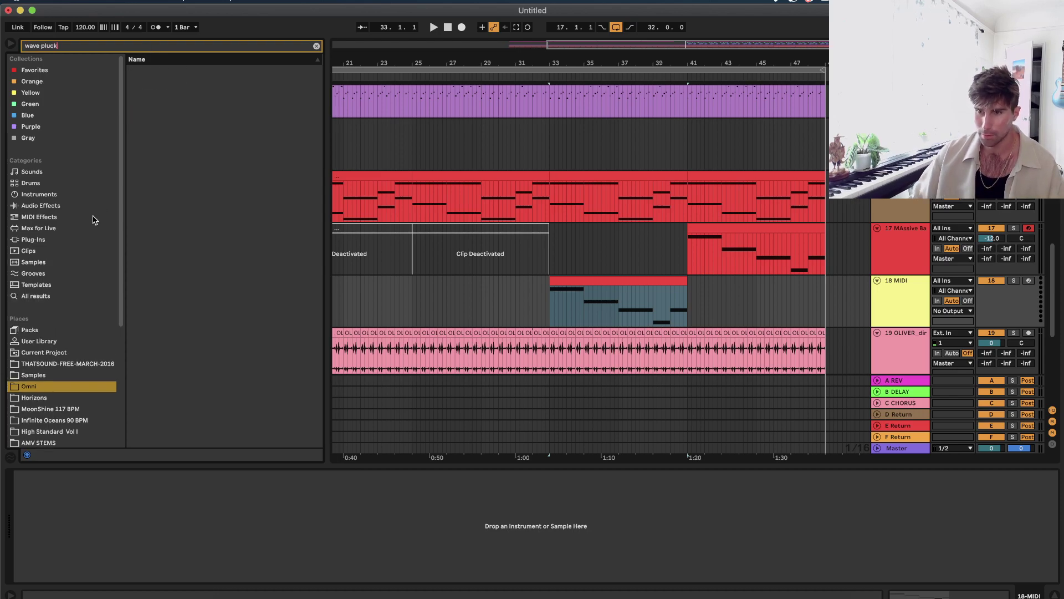
{"action": "left_click", "coordinate": [39, 341]}
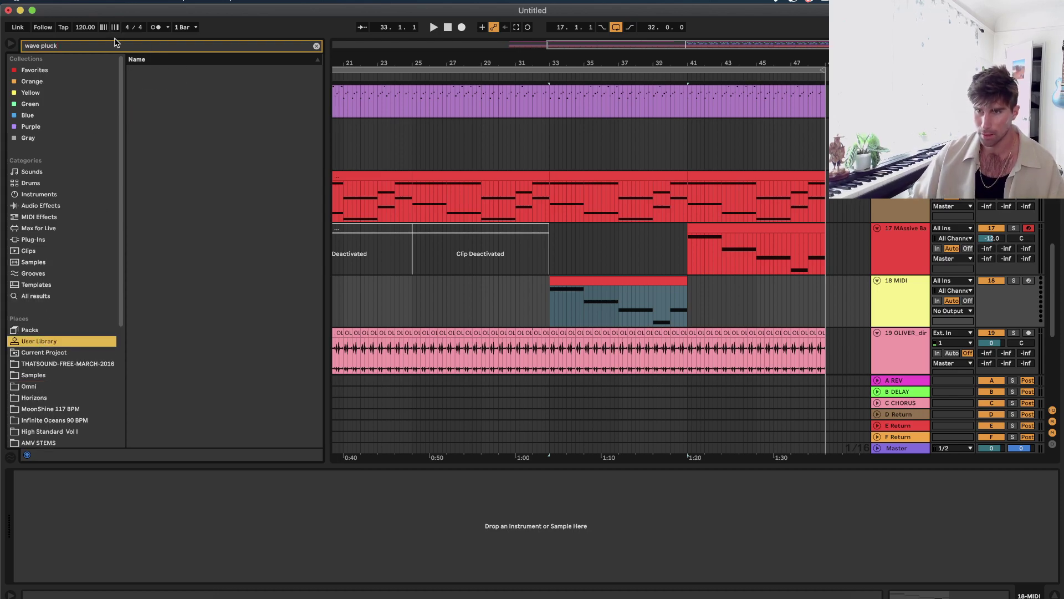
{"action": "left_click", "coordinate": [107, 59]}
{"action": "left_click", "coordinate": [111, 58]}
{"action": "left_click", "coordinate": [111, 47]}
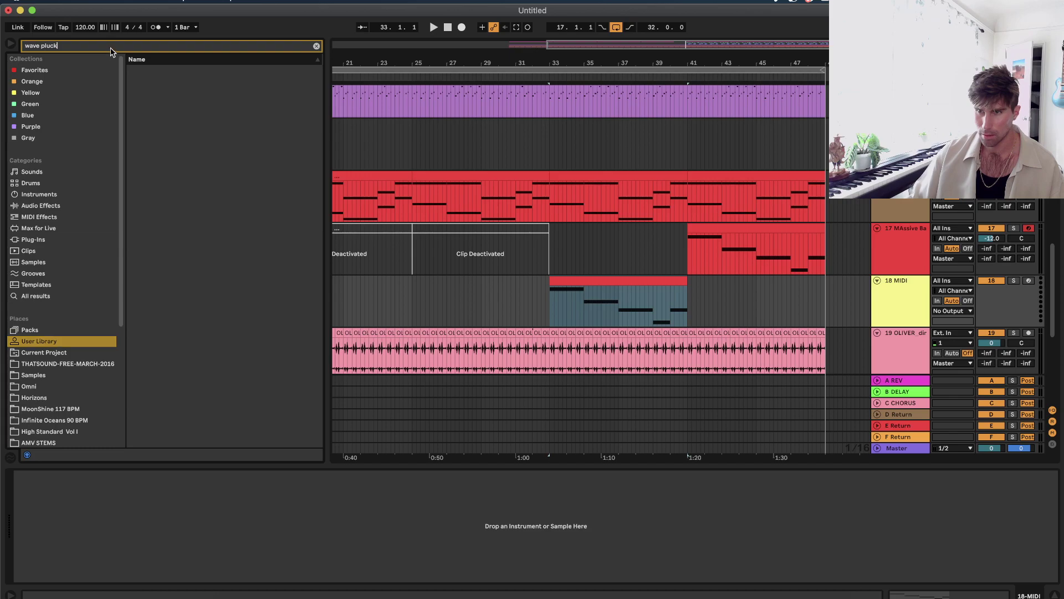
Search the User Library for "wave" and check the Wavetable preset folder, clearing the search when done.
{"action": "type", "text": "wave"}
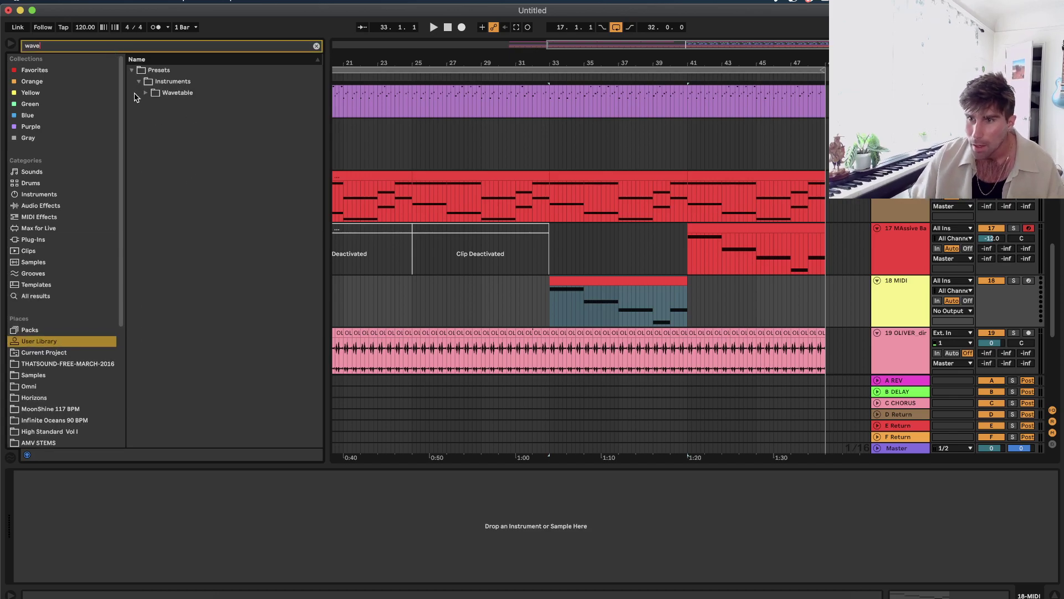
{"action": "left_click", "coordinate": [151, 92]}
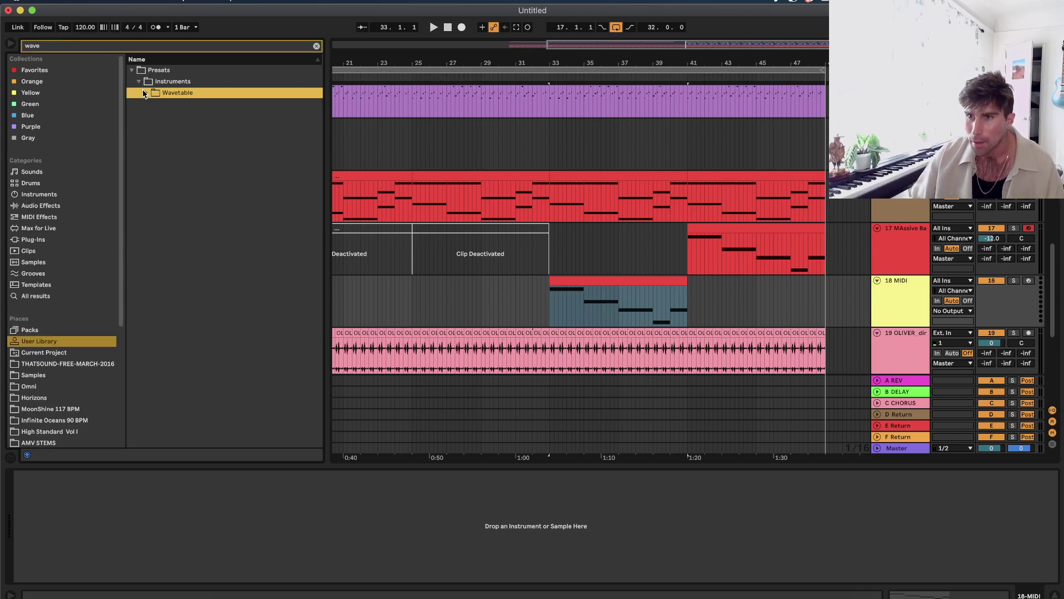
{"action": "left_click", "coordinate": [108, 49]}
{"action": "key", "text": "BackSpace"}
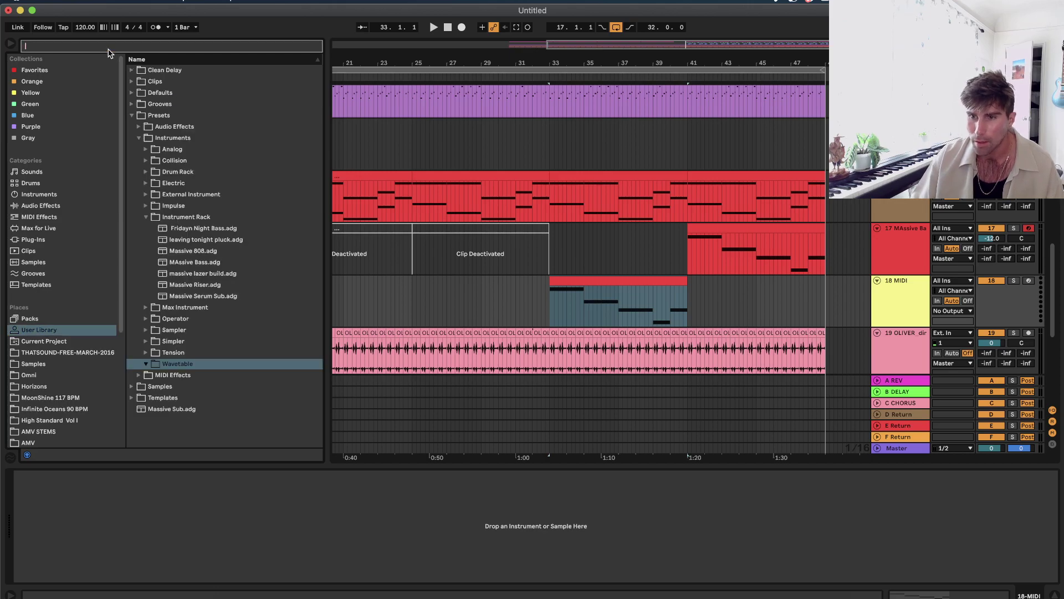
Check the Horizons library's WAV folder, including the Brass I subfolder, for a suitable sound.
{"action": "left_click", "coordinate": [31, 386]}
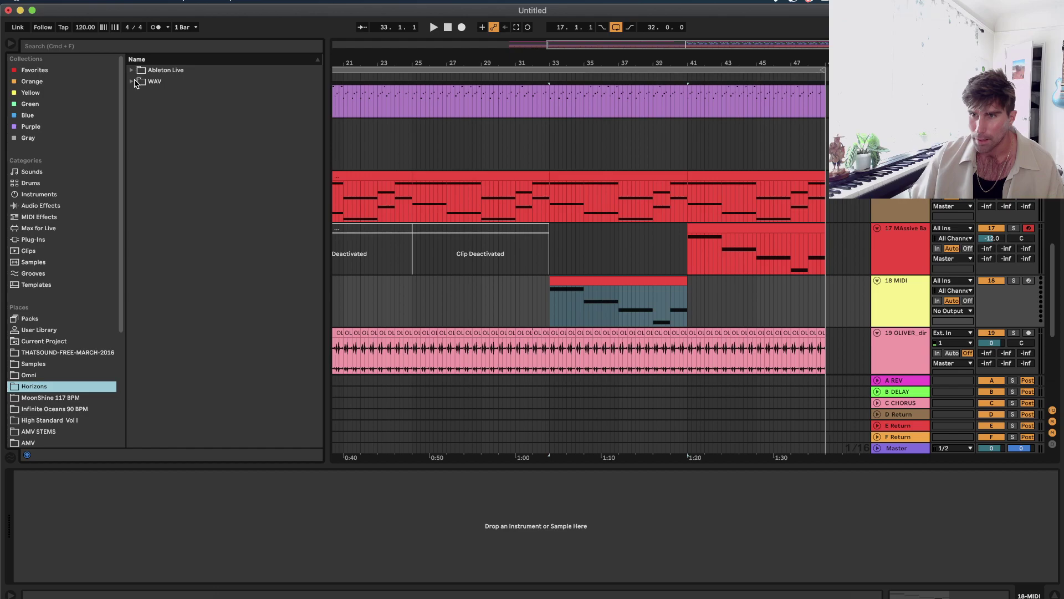
{"action": "left_click", "coordinate": [132, 82]}
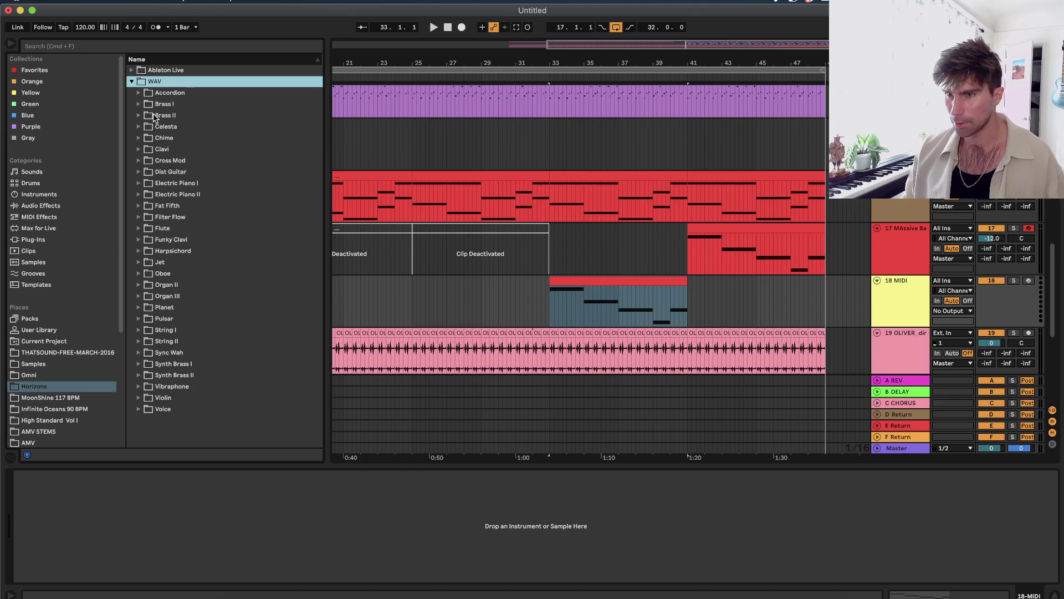
{"action": "left_click", "coordinate": [138, 105]}
{"action": "left_click", "coordinate": [137, 104]}
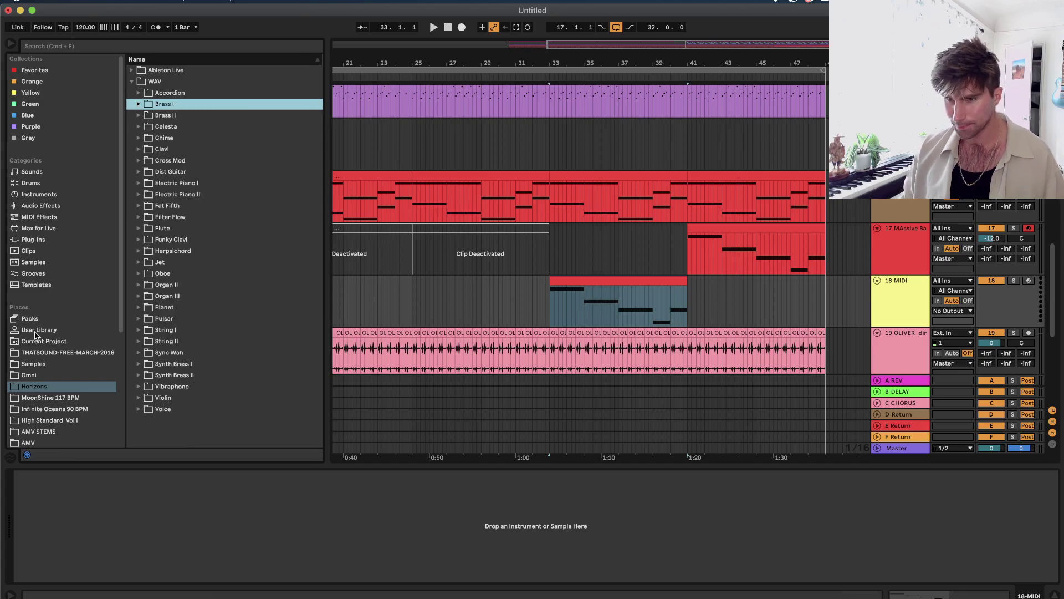
Examine the Omni Project's Instrument Rack, Synth Keys and MIDI Effect Rack folders for a sound.
{"action": "left_click", "coordinate": [34, 375]}
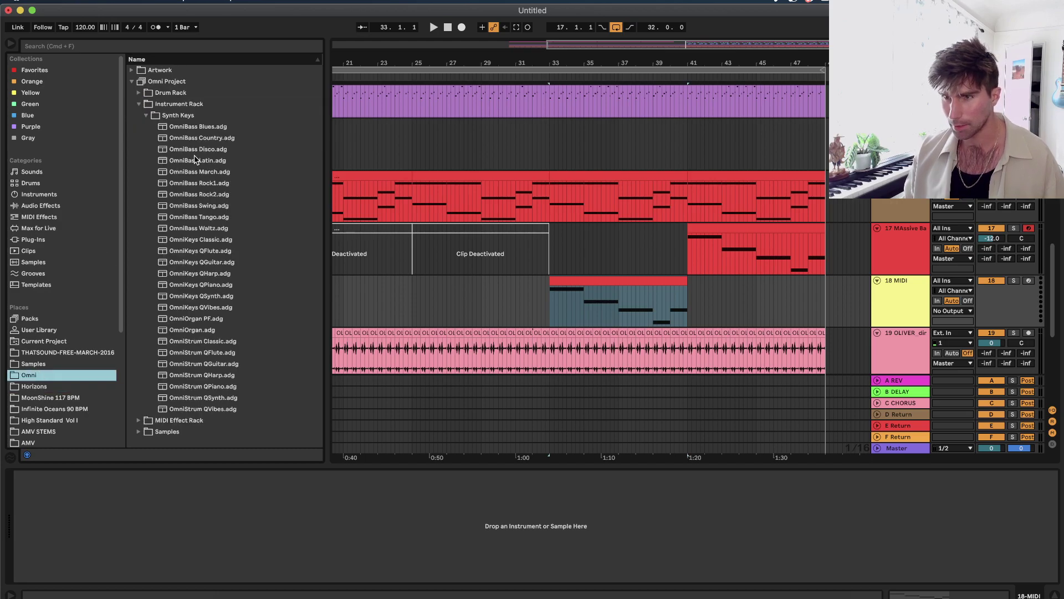
{"action": "left_click", "coordinate": [145, 115]}
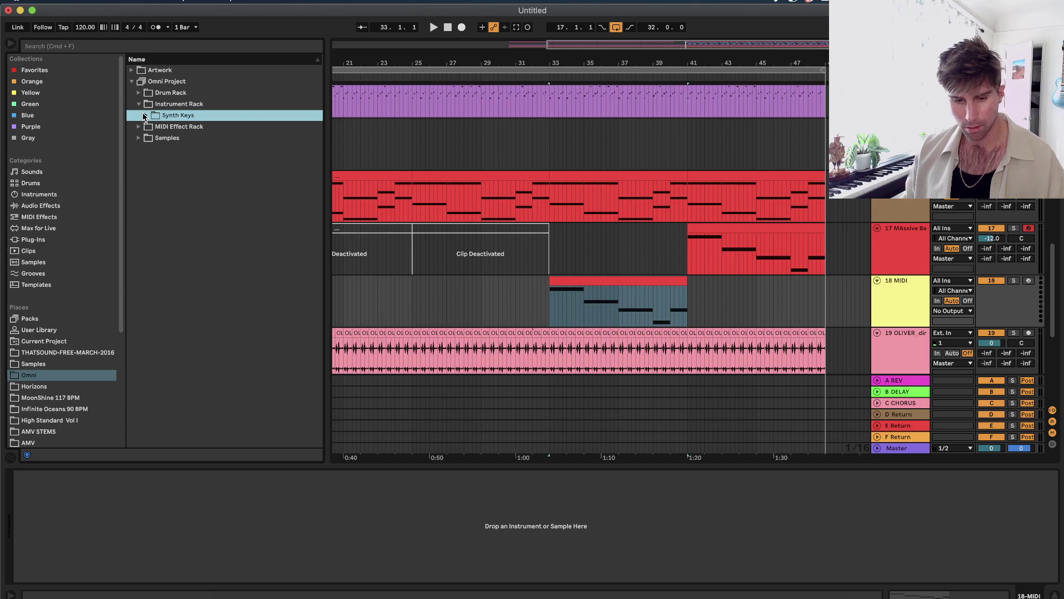
{"action": "left_click", "coordinate": [139, 126]}
{"action": "left_click", "coordinate": [139, 126]}
{"action": "left_click", "coordinate": [139, 104]}
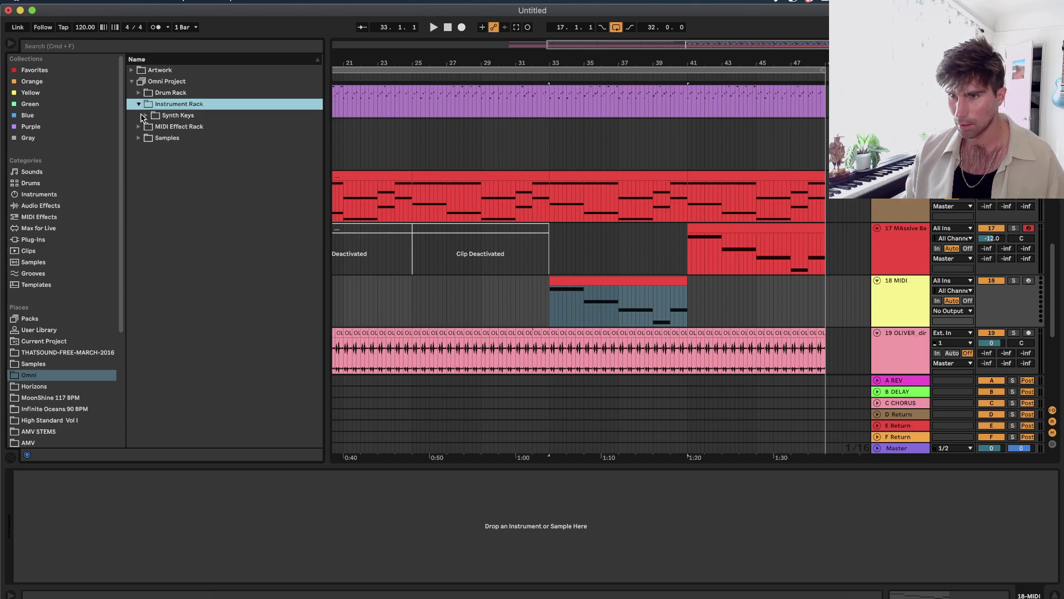
{"action": "left_click", "coordinate": [144, 116]}
{"action": "left_click", "coordinate": [143, 115]}
{"action": "left_click", "coordinate": [139, 126]}
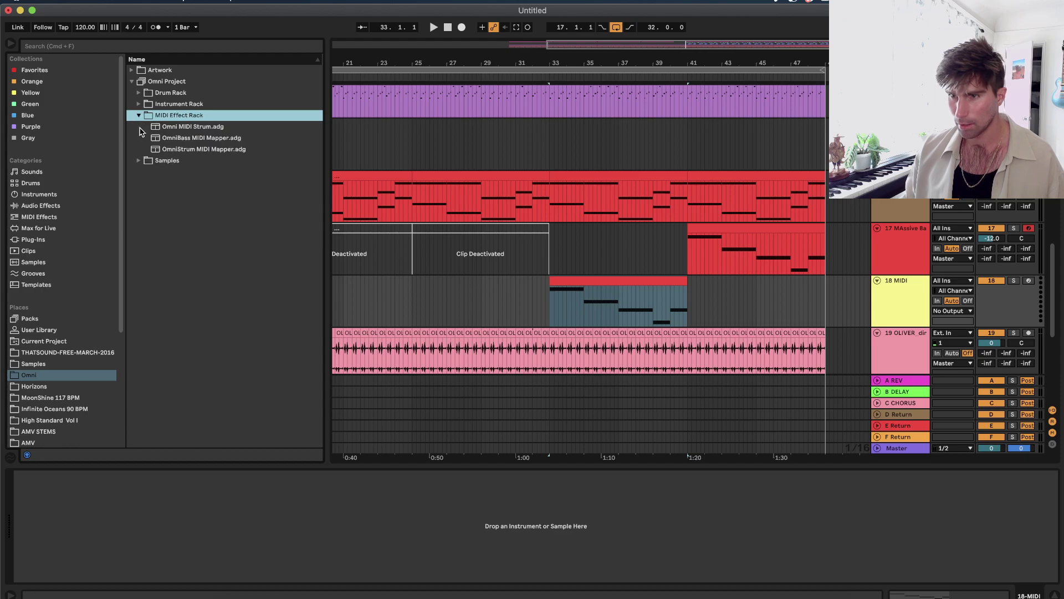
{"action": "left_click", "coordinate": [140, 105]}
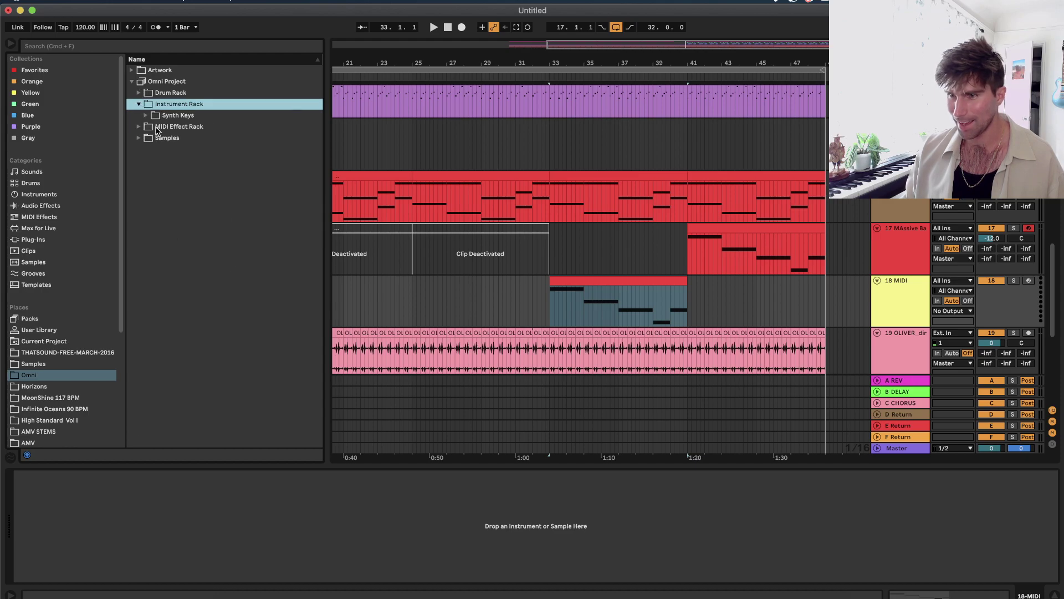
{"action": "left_click", "coordinate": [145, 116]}
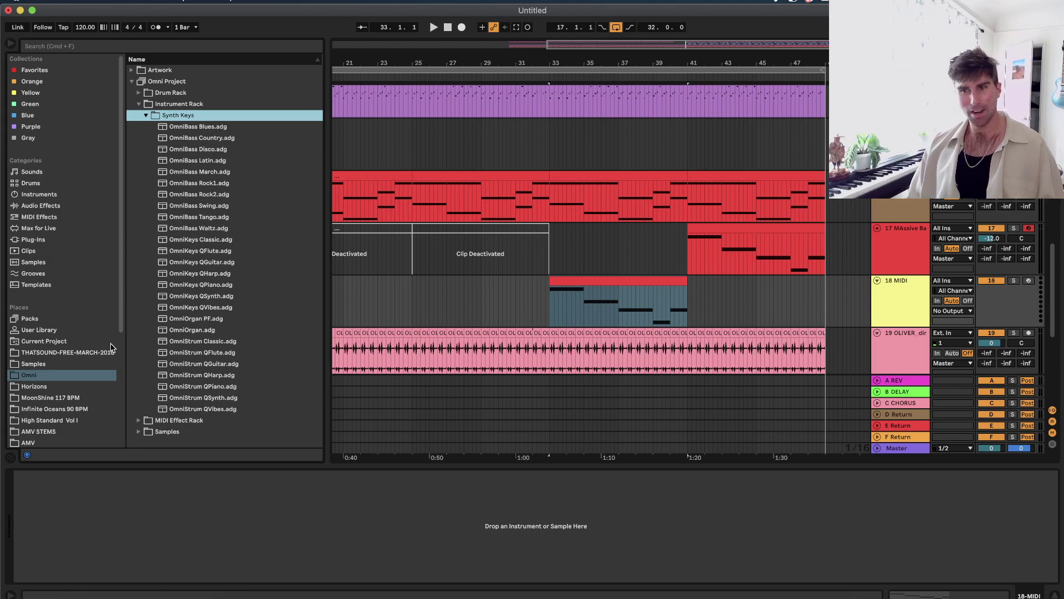
Search the plug-ins for "poly" and load the KORG Polysix VST onto MIDI track 18.
{"action": "left_click", "coordinate": [39, 239]}
{"action": "left_click", "coordinate": [68, 47]}
{"action": "type", "text": "poly"}
{"action": "left_click", "coordinate": [138, 82]}
{"action": "left_click", "coordinate": [132, 81]}
{"action": "left_click", "coordinate": [150, 94]}
{"action": "left_click", "coordinate": [139, 92]}
{"action": "left_click", "coordinate": [169, 104]}
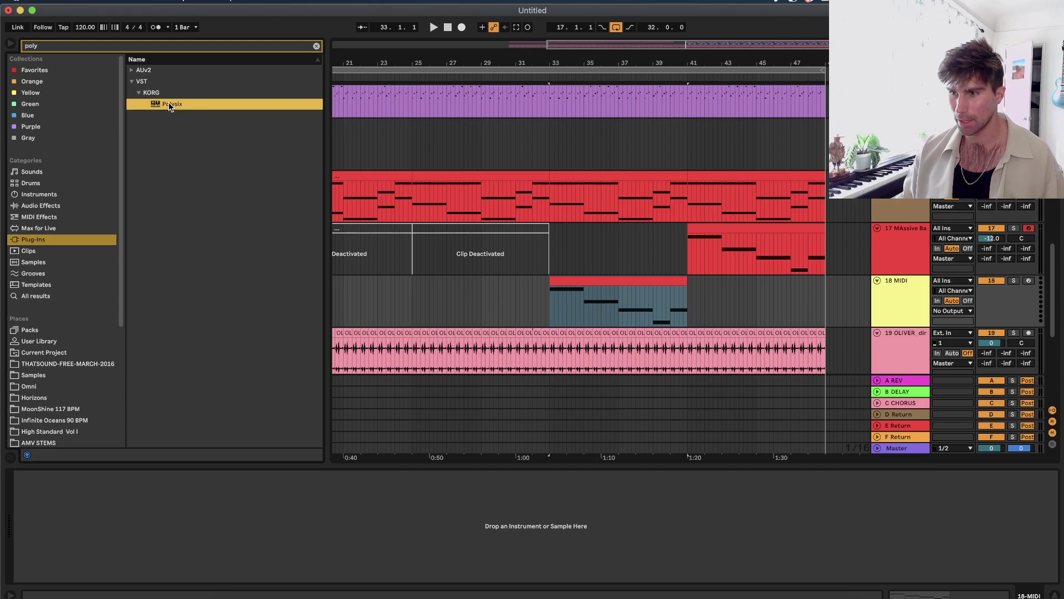
{"action": "left_click_drag", "start_coordinate": [627, 310], "coordinate": [892, 305]}
{"action": "left_click_drag", "start_coordinate": [926, 356], "coordinate": [830, 312]}
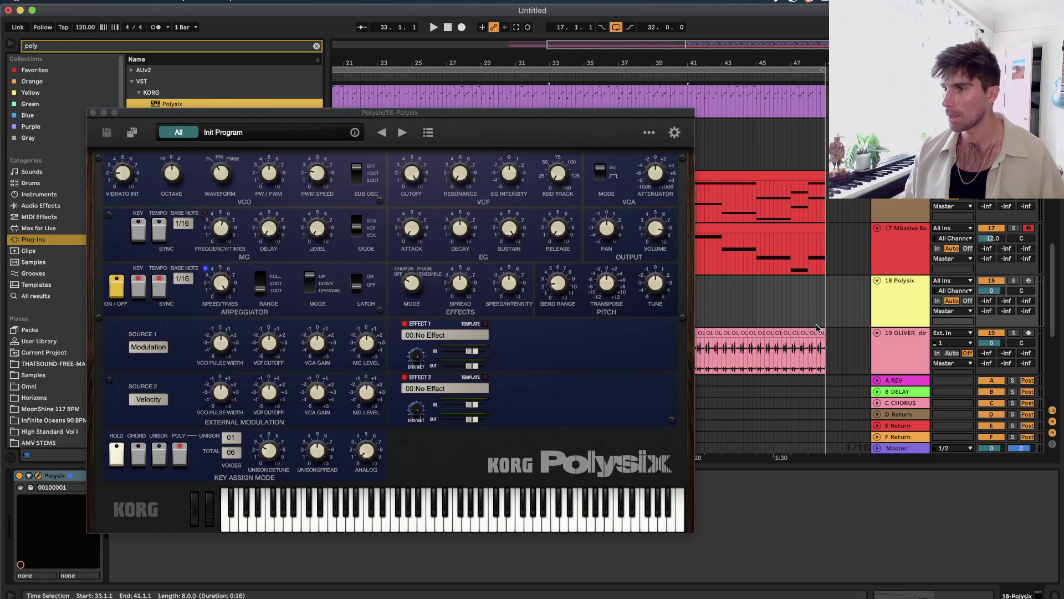
Solo the Polysix track with its volume at -5.9 and load the Analog 106 bass program from the Bass type.
{"action": "left_click", "coordinate": [1014, 281]}
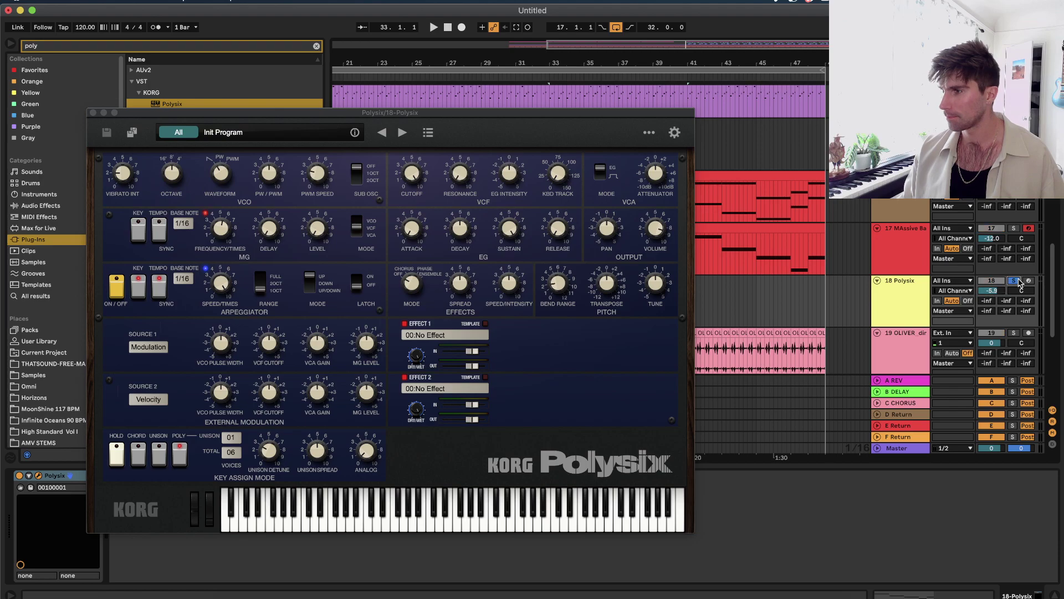
{"action": "left_click", "coordinate": [255, 134]}
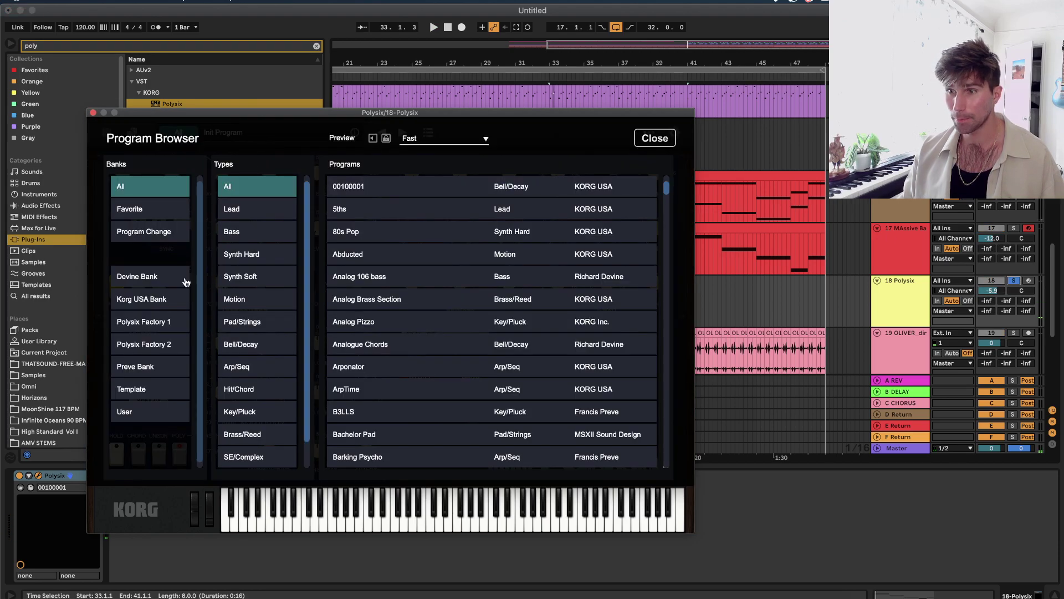
{"action": "left_click", "coordinate": [250, 235]}
{"action": "double_click", "coordinate": [393, 195]}
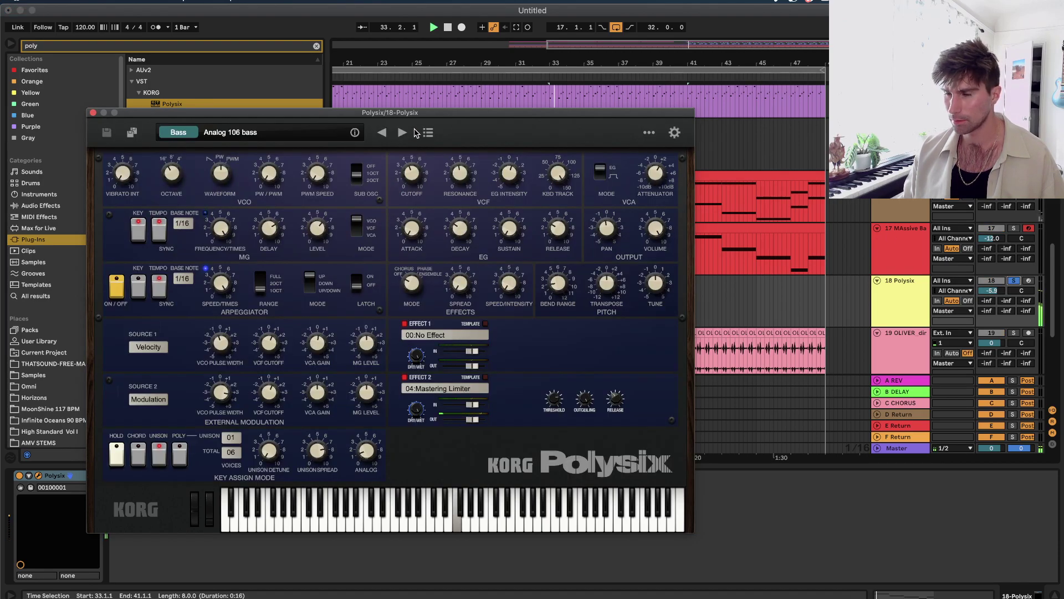
{"action": "left_click", "coordinate": [93, 113]}
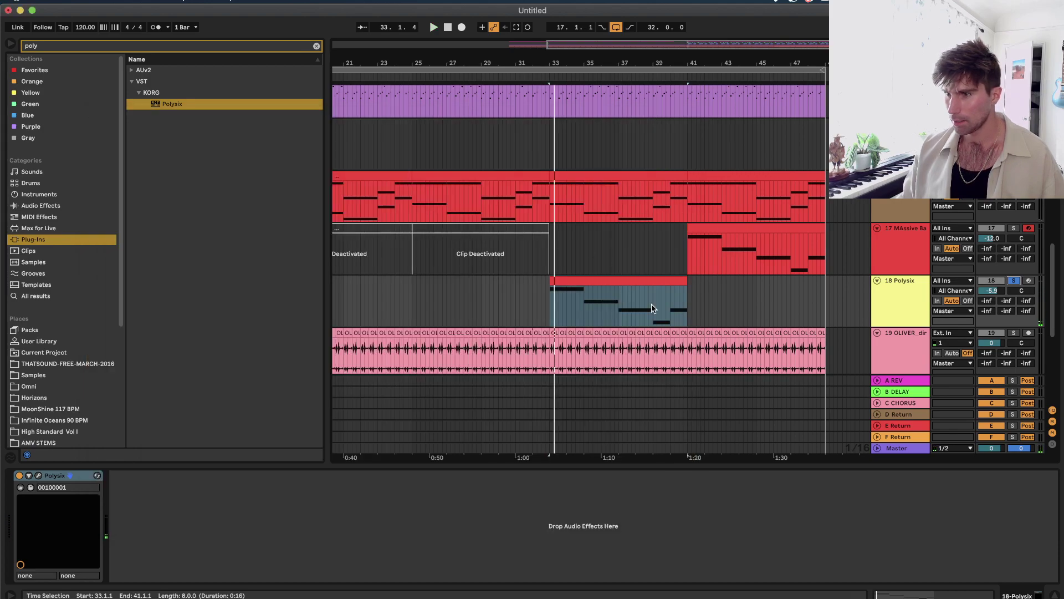
Transpose all notes in the Polysix clip at bars 33 to 41 down one octave and audition it.
{"action": "double_click", "coordinate": [642, 283]}
{"action": "left_click", "coordinate": [628, 435]}
{"action": "key", "text": "ctrl+a"}
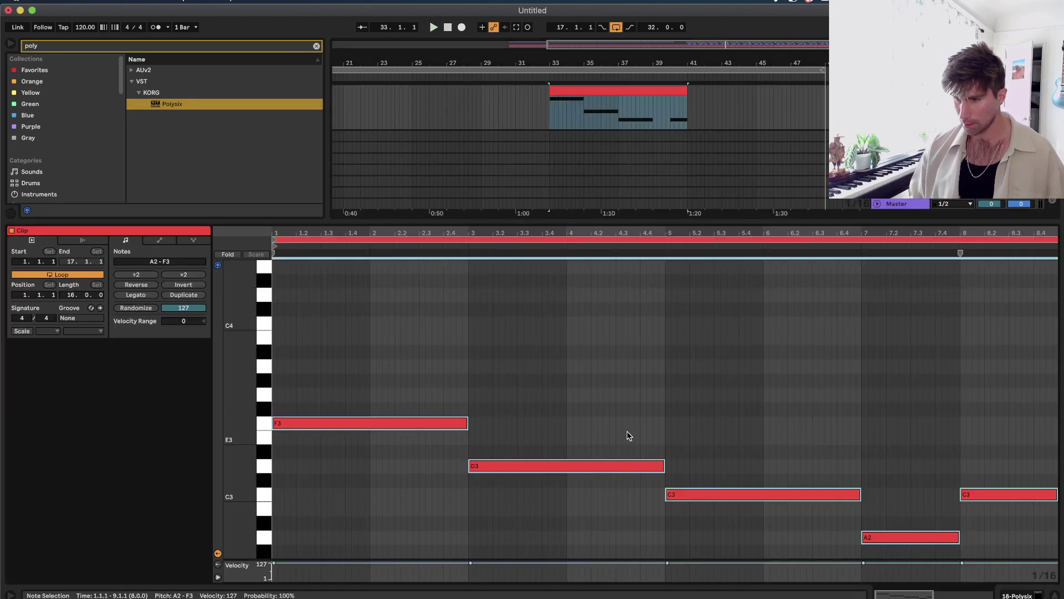
{"action": "key", "text": "shift+Down"}
{"action": "key", "text": "space"}
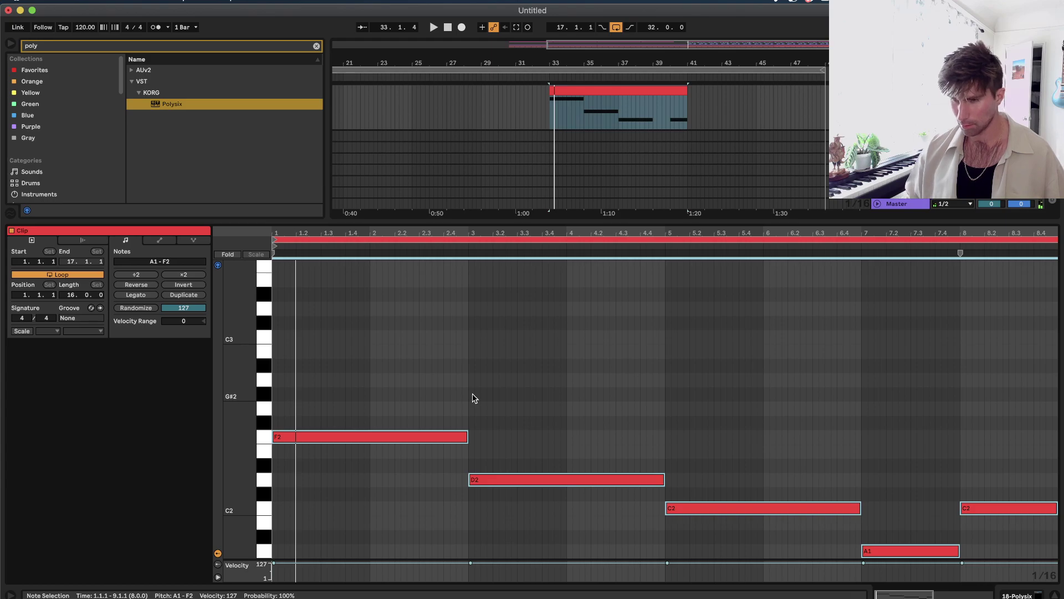
{"action": "key", "text": "shift+Up"}
{"action": "key", "text": "space"}
{"action": "key", "text": "shift+Tab"}
{"action": "key", "text": "space"}
{"action": "left_click", "coordinate": [1013, 108]}
{"action": "key", "text": "space"}
{"action": "scroll", "coordinate": [601, 269], "scroll_direction": "up", "scroll_amount": 3}
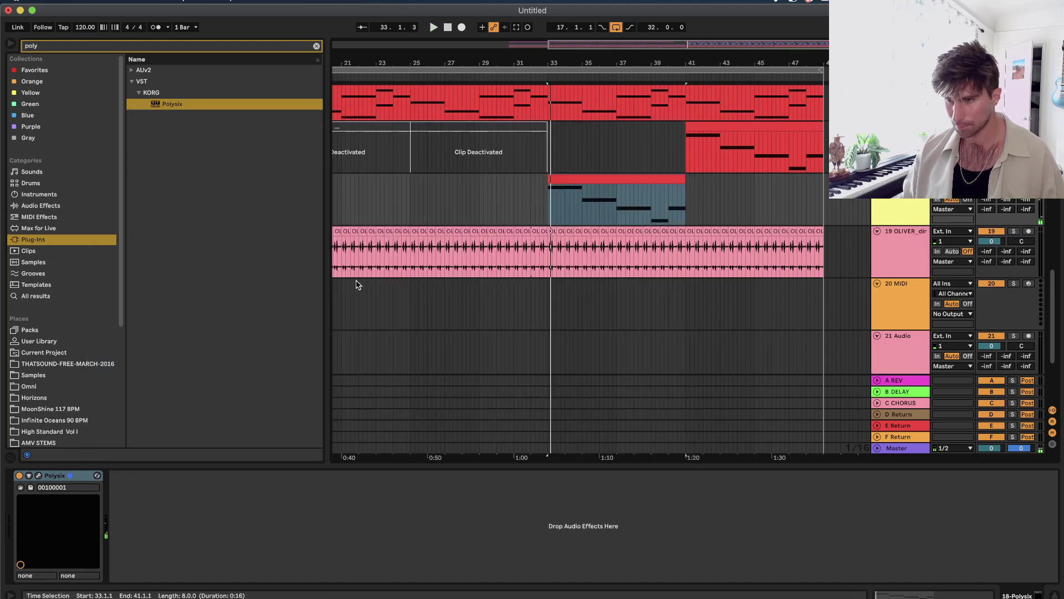
Shorten the Polysix clip's first F2 note so that it ends at 1.1.3.
{"action": "double_click", "coordinate": [586, 179]}
{"action": "left_click", "coordinate": [400, 332]}
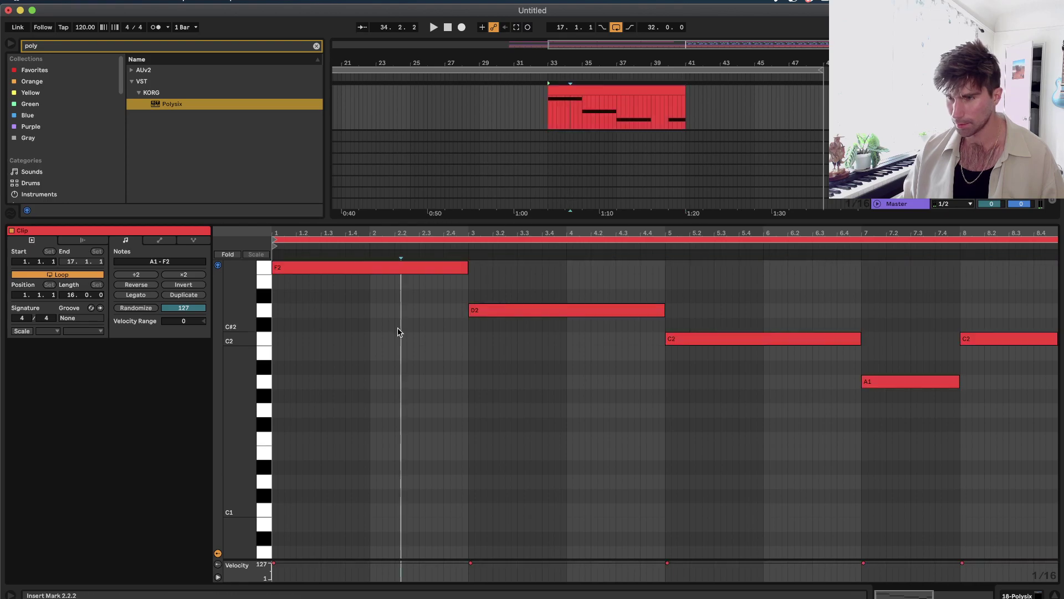
{"action": "left_click_drag", "start_coordinate": [453, 328], "coordinate": [281, 333]}
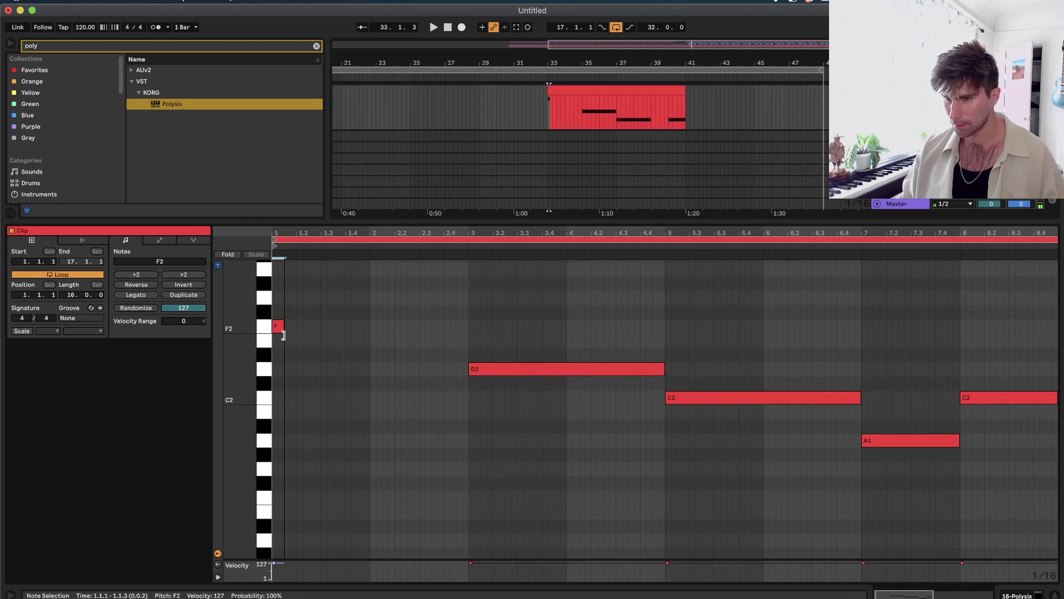
{"action": "key", "text": "super+d"}
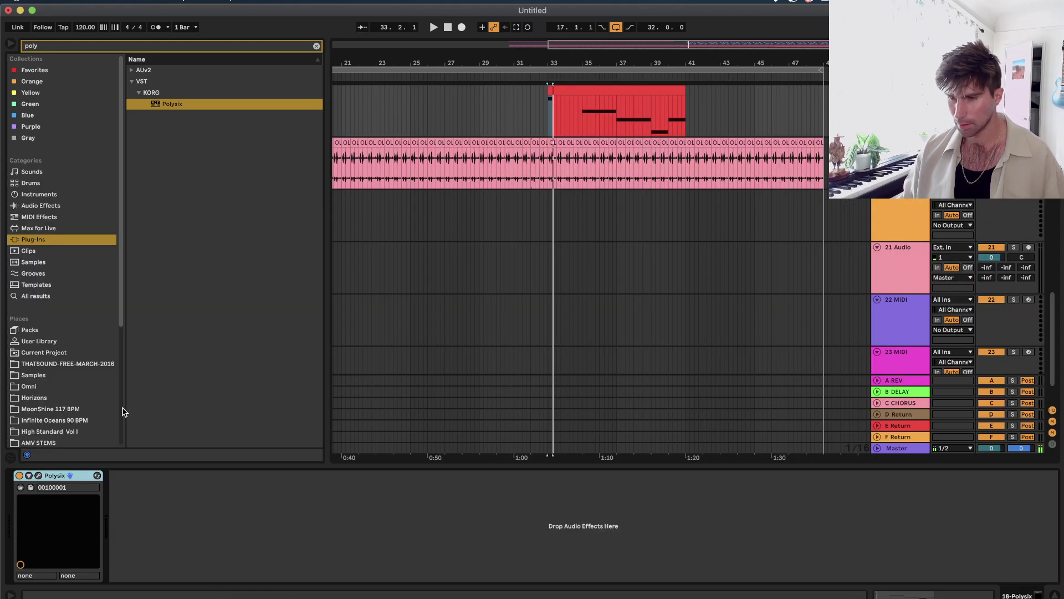
Switch the Polysix program to Basic E Bass and audition it.
{"action": "key", "text": "shift+Tab"}
{"action": "left_click", "coordinate": [38, 476]}
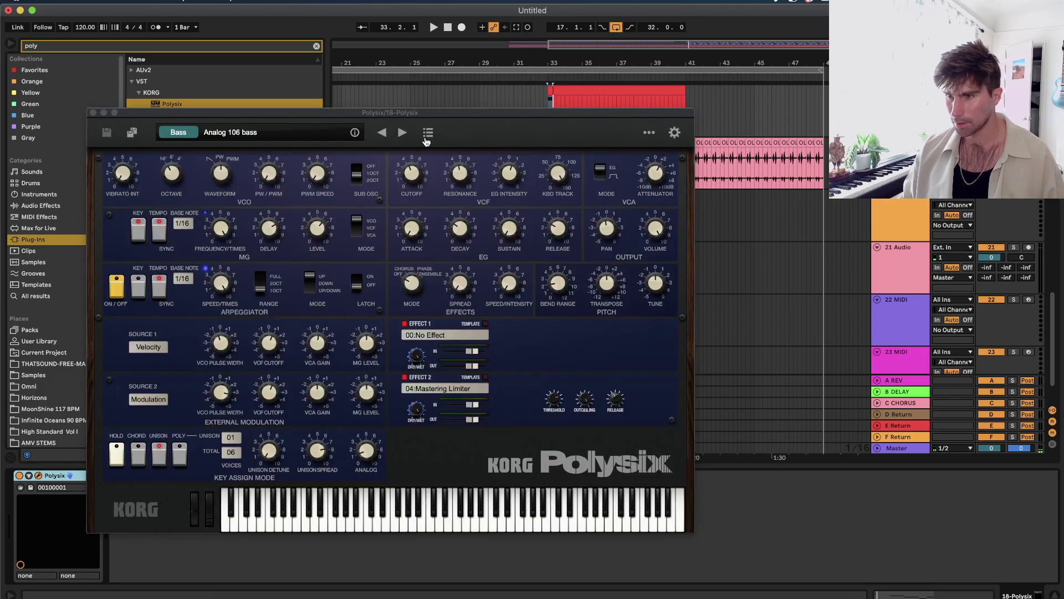
{"action": "left_click", "coordinate": [403, 133]}
{"action": "key", "text": "space"}
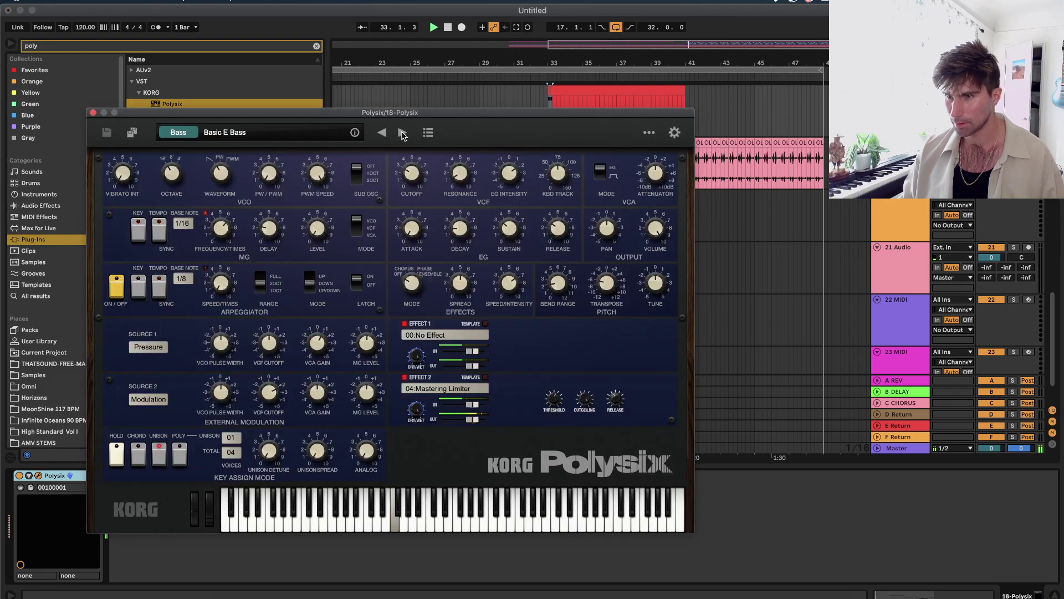
{"action": "left_click", "coordinate": [93, 112]}
Build a three-note F2 rhythm in the clip's first bar, with notes at 1.1, 1.2.3 and 1.3, and play it.
{"action": "double_click", "coordinate": [594, 100]}
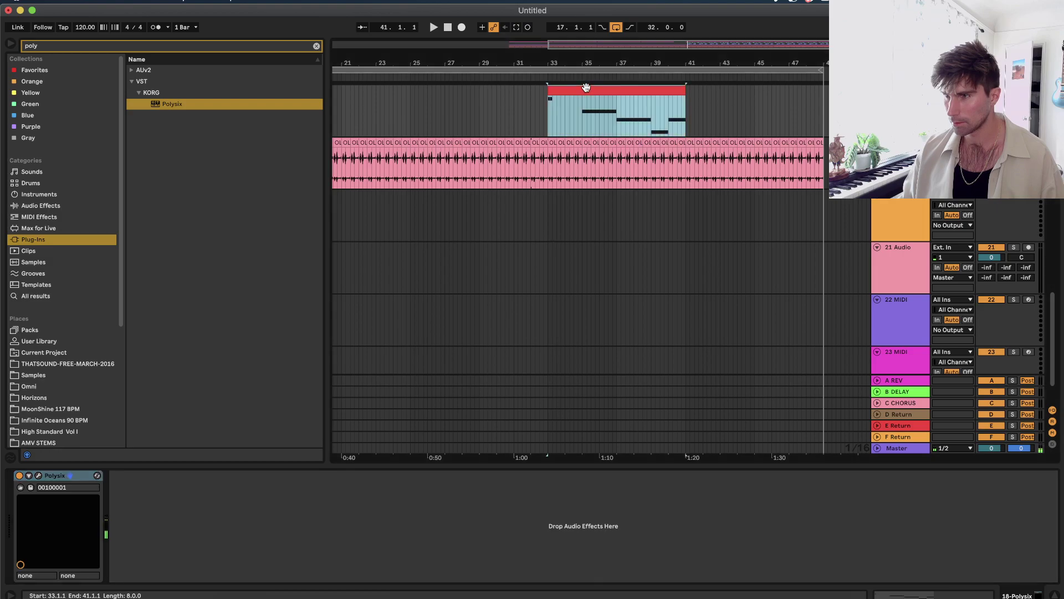
{"action": "key", "text": "plus"}
{"action": "key", "text": "plus"}
{"action": "left_click_drag", "start_coordinate": [297, 332], "coordinate": [421, 332]}
{"action": "key", "text": "space"}
{"action": "key", "text": "space"}
{"action": "scroll", "coordinate": [421, 331], "scroll_direction": "up", "scroll_amount": 3}
{"action": "scroll", "coordinate": [463, 316], "scroll_direction": "right", "scroll_amount": 2}
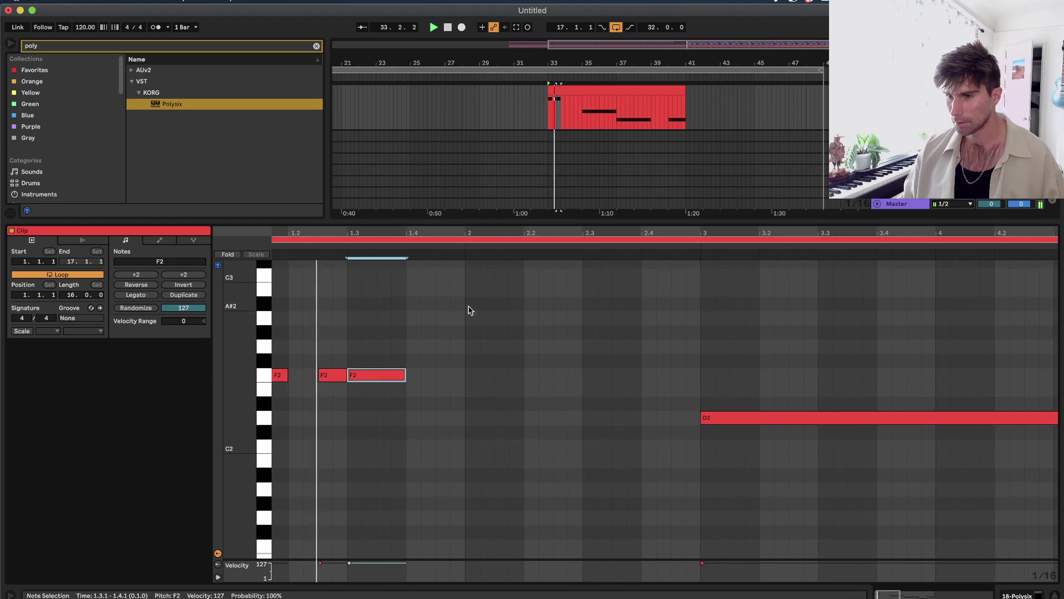
Copy the three-note F2 pattern to 1.4 and move its first note to the start of bar 2.
{"action": "scroll", "coordinate": [526, 308], "scroll_direction": "left", "scroll_amount": 2}
{"action": "key", "text": "space"}
{"action": "left_click_drag", "start_coordinate": [545, 311], "coordinate": [469, 373]}
{"action": "key", "text": "space"}
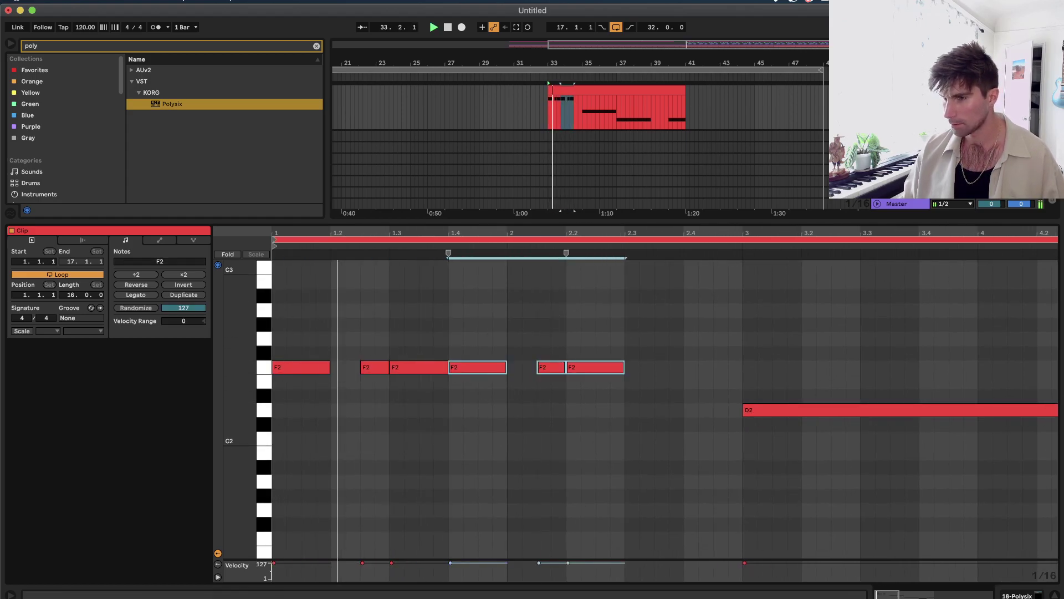
{"action": "left_click", "coordinate": [643, 402]}
{"action": "left_click", "coordinate": [624, 351]}
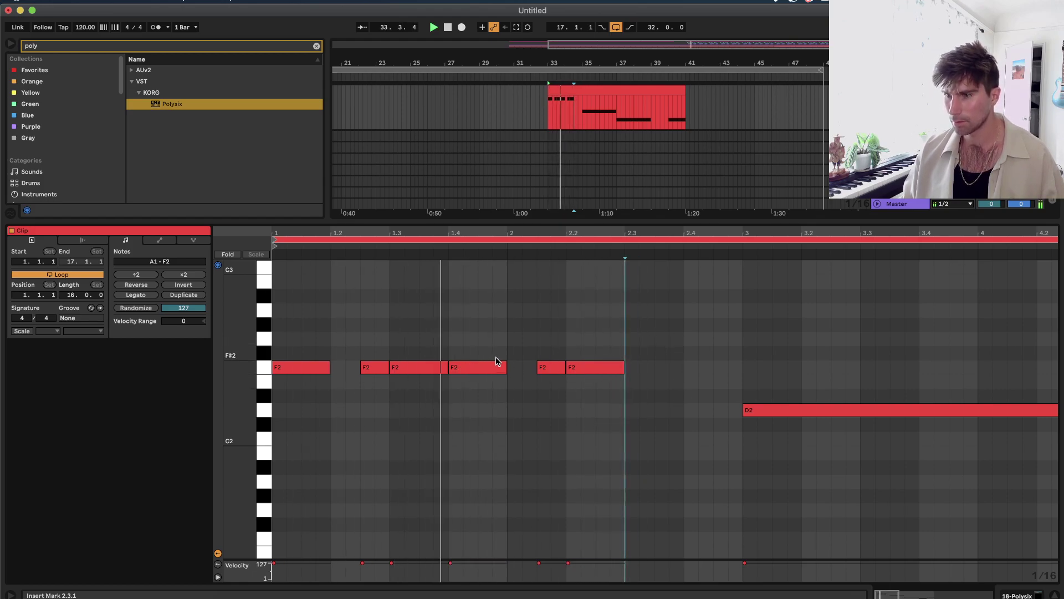
{"action": "left_click_drag", "start_coordinate": [471, 371], "coordinate": [532, 375]}
{"action": "left_click", "coordinate": [549, 347]}
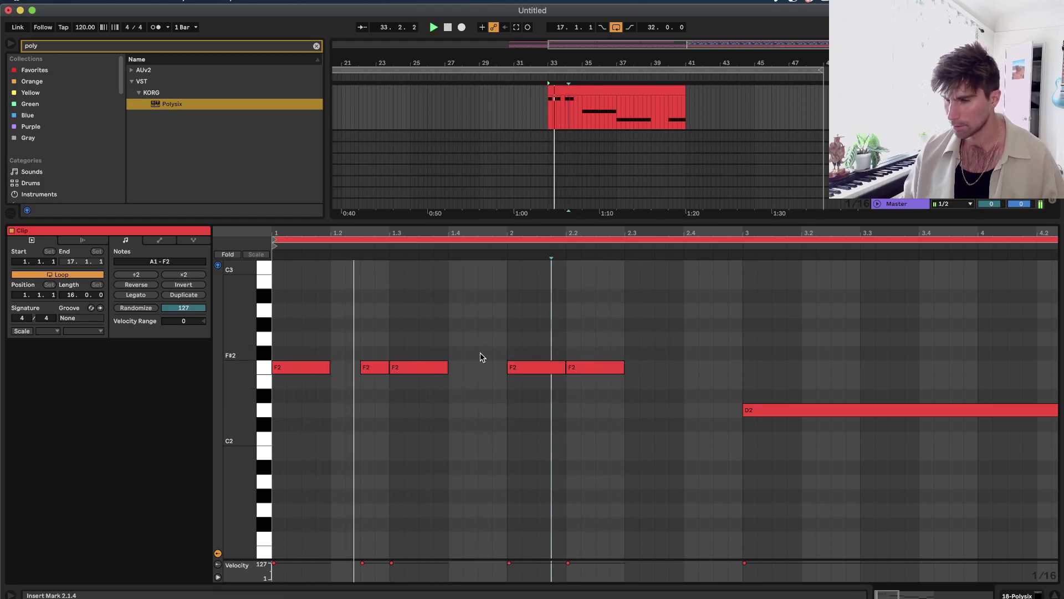
Copy the short-long F2 pair to 2.2.3, delete the F2 note at 2.2 and audition the rhythm.
{"action": "key", "text": "space"}
{"action": "left_click_drag", "start_coordinate": [478, 347], "coordinate": [610, 371]}
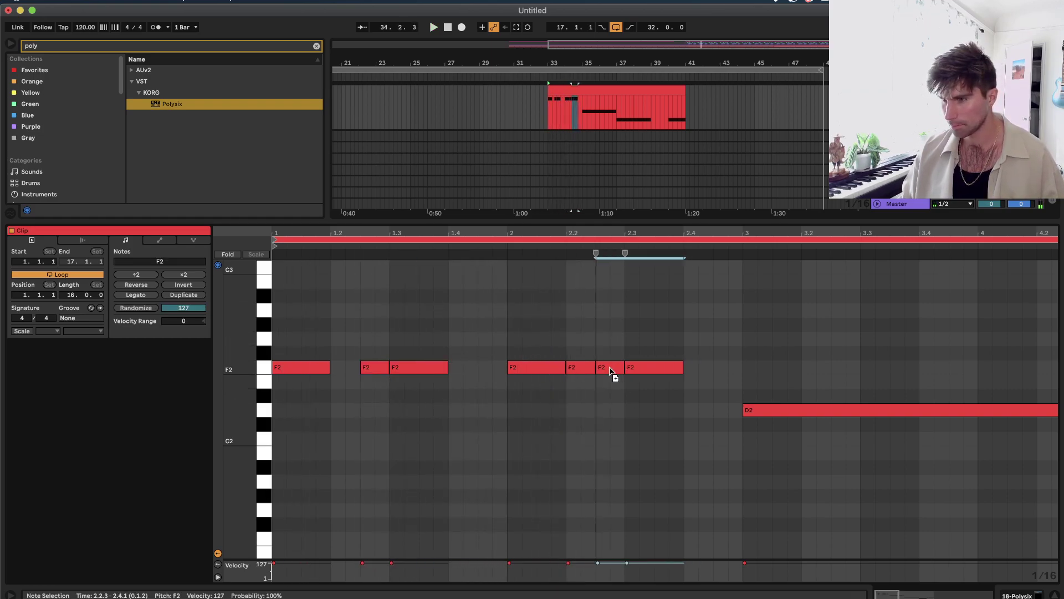
{"action": "left_click", "coordinate": [581, 367]}
{"action": "key", "text": "Delete"}
{"action": "key", "text": "space"}
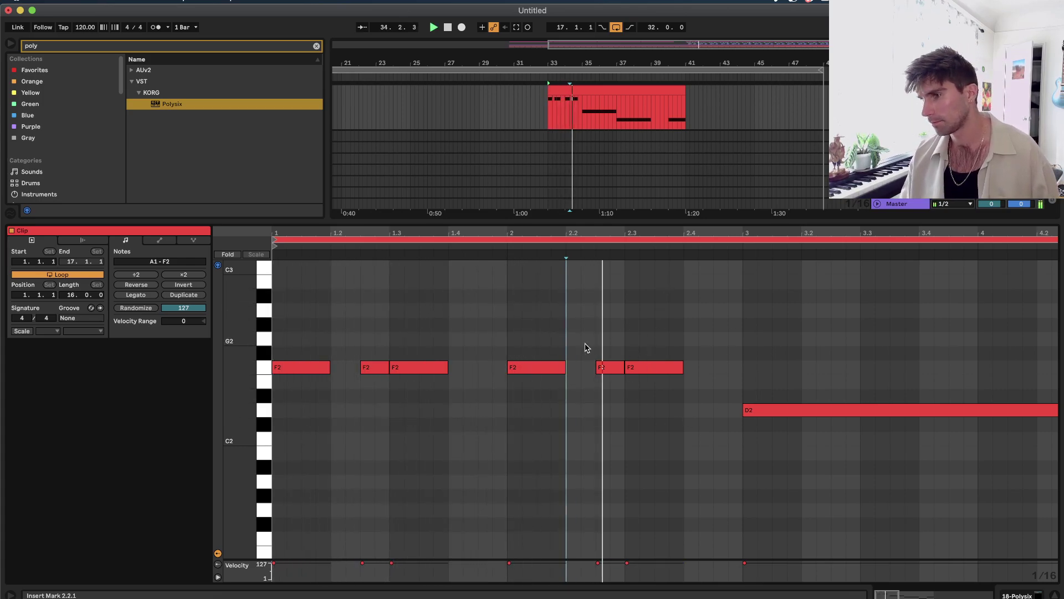
{"action": "key", "text": "space"}
Replace the long D2, C2, A1 and last C2 notes with copies of the F2 rhythm at bars 3, 5, 7 and 8.
{"action": "left_click_drag", "start_coordinate": [697, 321], "coordinate": [748, 419]}
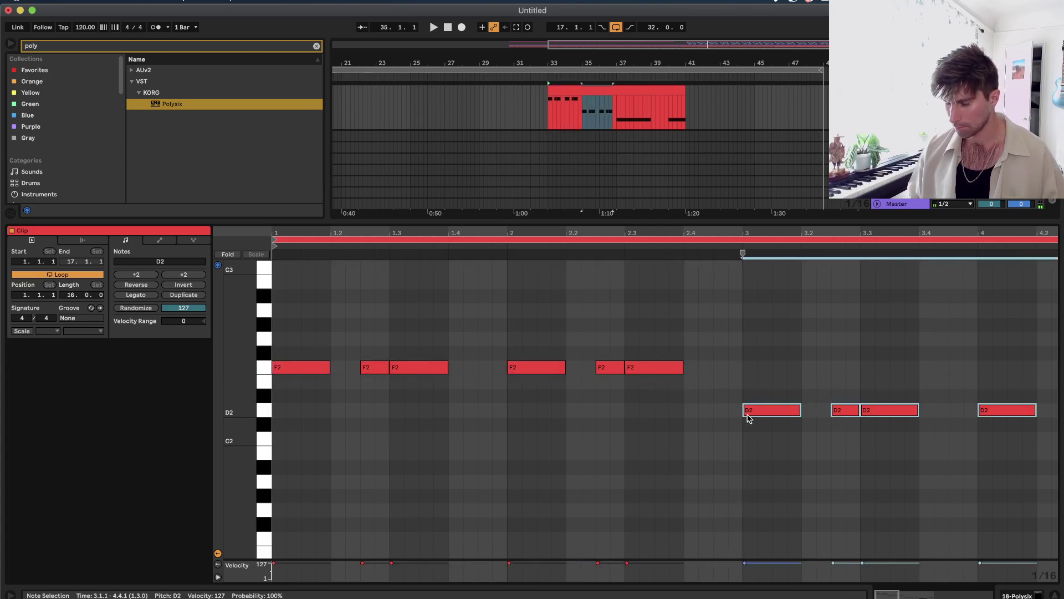
{"action": "scroll", "coordinate": [748, 418], "scroll_direction": "down", "scroll_amount": 3}
{"action": "left_click_drag", "start_coordinate": [569, 413], "coordinate": [845, 444]}
{"action": "scroll", "coordinate": [834, 372], "scroll_direction": "down", "scroll_amount": 4}
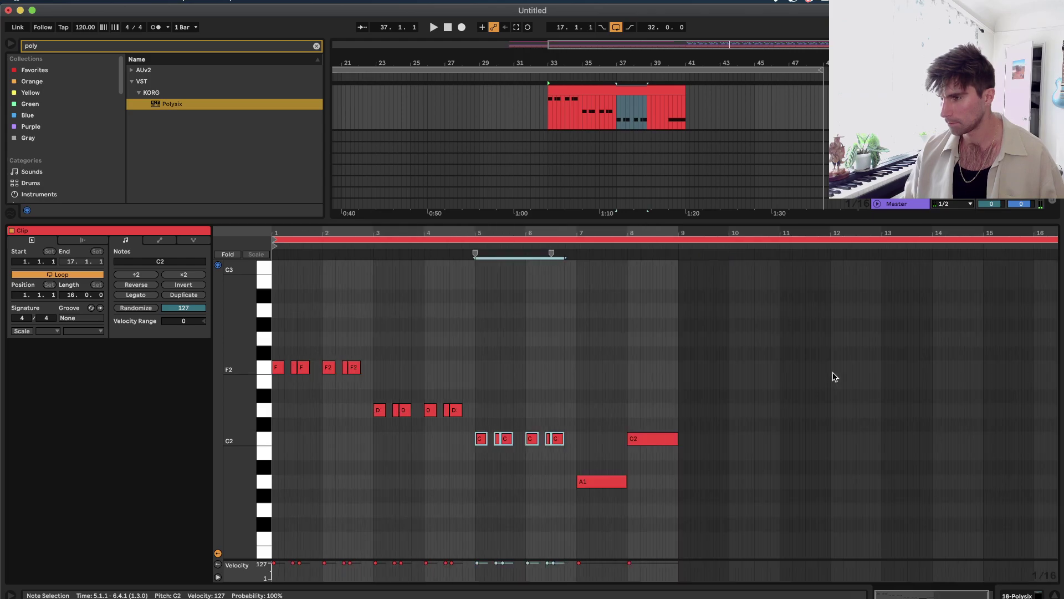
{"action": "left_click_drag", "start_coordinate": [519, 425], "coordinate": [453, 465]}
{"action": "left_click_drag", "start_coordinate": [524, 415], "coordinate": [633, 441]}
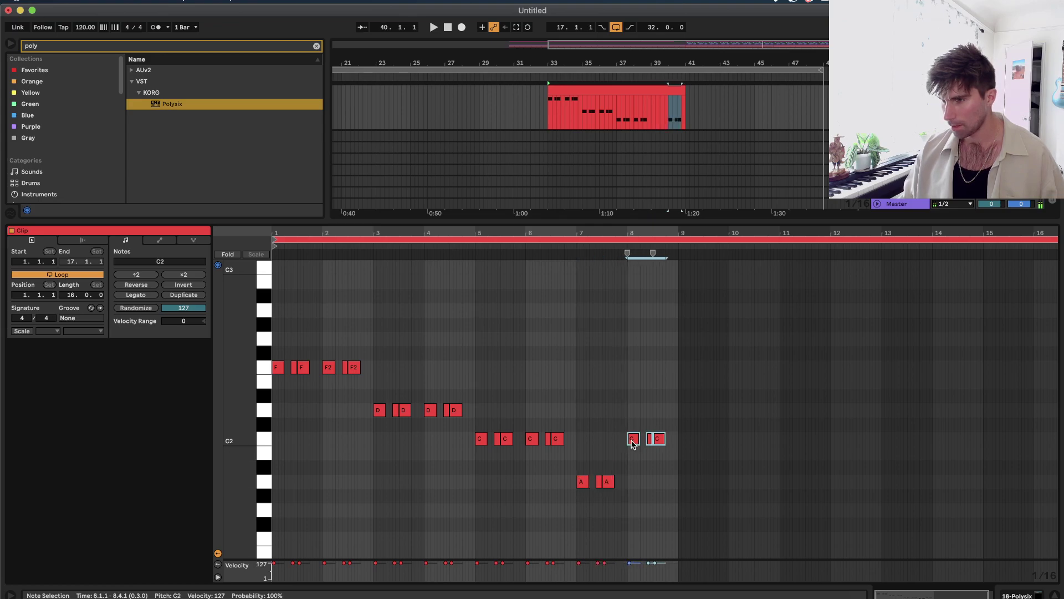
Transpose all notes in the Polysix clip up one octave and play the clip back.
{"action": "key", "text": "cmd+a"}
{"action": "key", "text": "shift+Up"}
{"action": "key", "text": "space"}
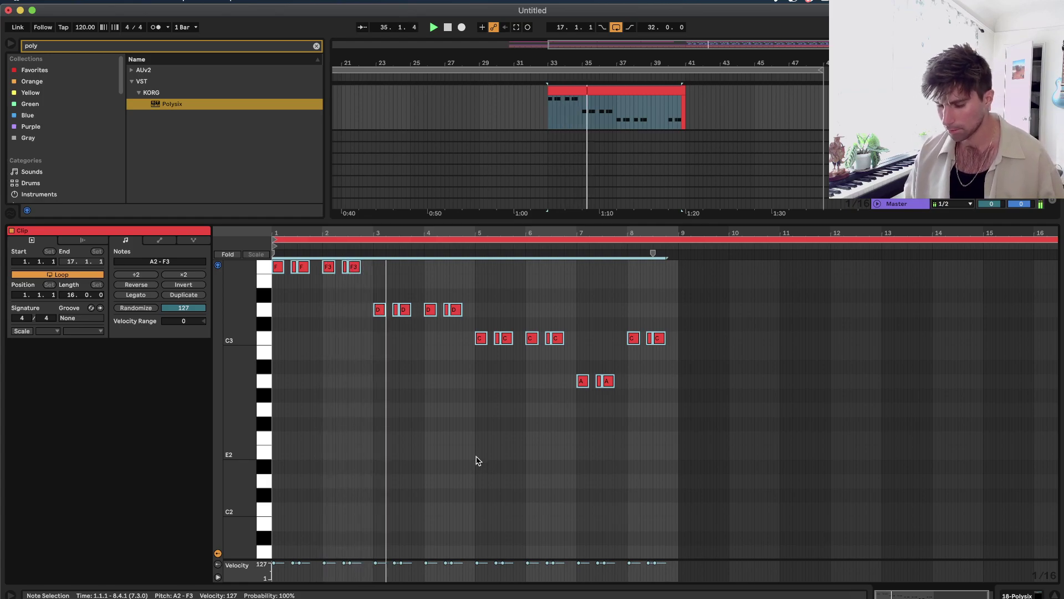
{"action": "left_click", "coordinate": [454, 390]}
{"action": "scroll", "coordinate": [516, 476], "scroll_direction": "up", "scroll_amount": 2}
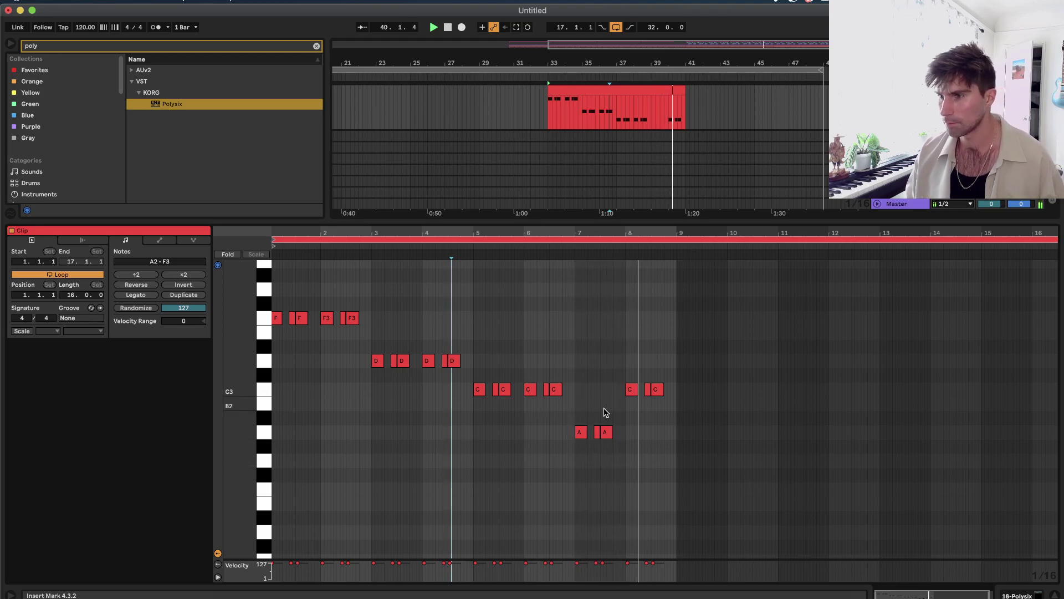
Try the A2 notes in bar 7 one octave higher, then transpose them back down an octave.
{"action": "left_click_drag", "start_coordinate": [632, 419], "coordinate": [552, 444]}
{"action": "key", "text": "shift+Up"}
{"action": "key", "text": "shift+Down"}
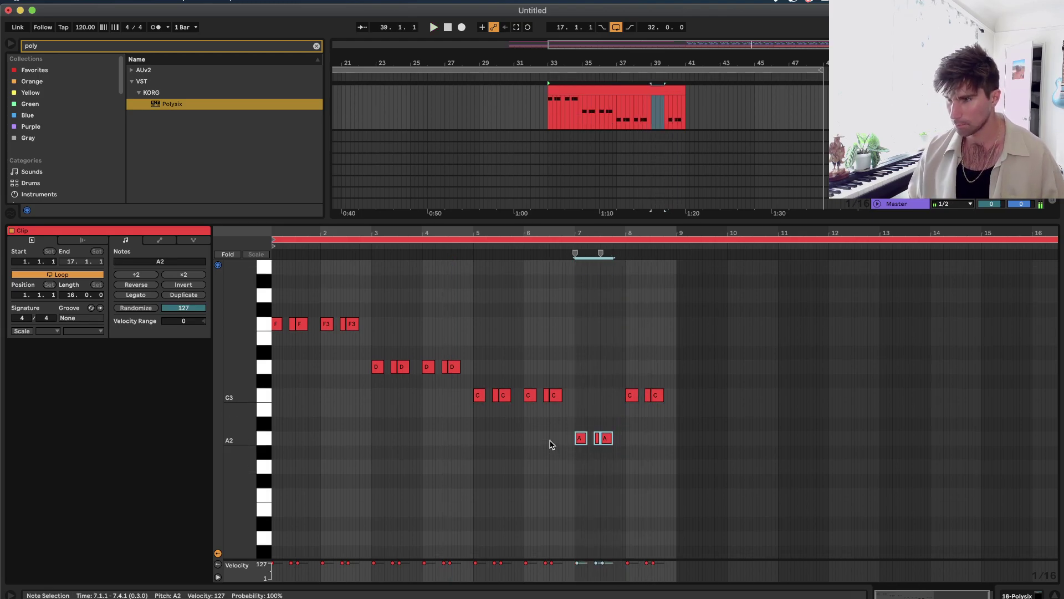
Duplicate the Polysix clip at bars 33 to 41 onto bars 41 to 49 and select both clips.
{"action": "key", "text": "shift+Tab"}
{"action": "scroll", "coordinate": [625, 226], "scroll_direction": "up", "scroll_amount": 3}
{"action": "left_click", "coordinate": [617, 240]}
{"action": "key", "text": "super+d"}
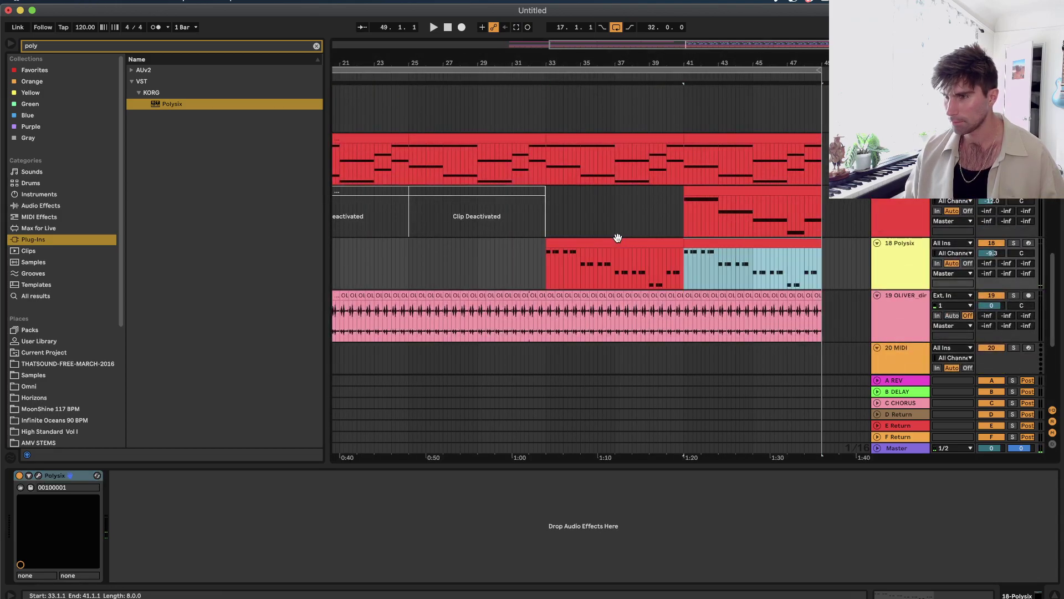
{"action": "left_click", "coordinate": [617, 240], "text": "shift"}
{"action": "scroll", "coordinate": [617, 240], "scroll_direction": "up", "scroll_amount": 1}
{"action": "left_click", "coordinate": [884, 292]}
{"action": "scroll", "coordinate": [798, 280], "scroll_direction": "up", "scroll_amount": 10}
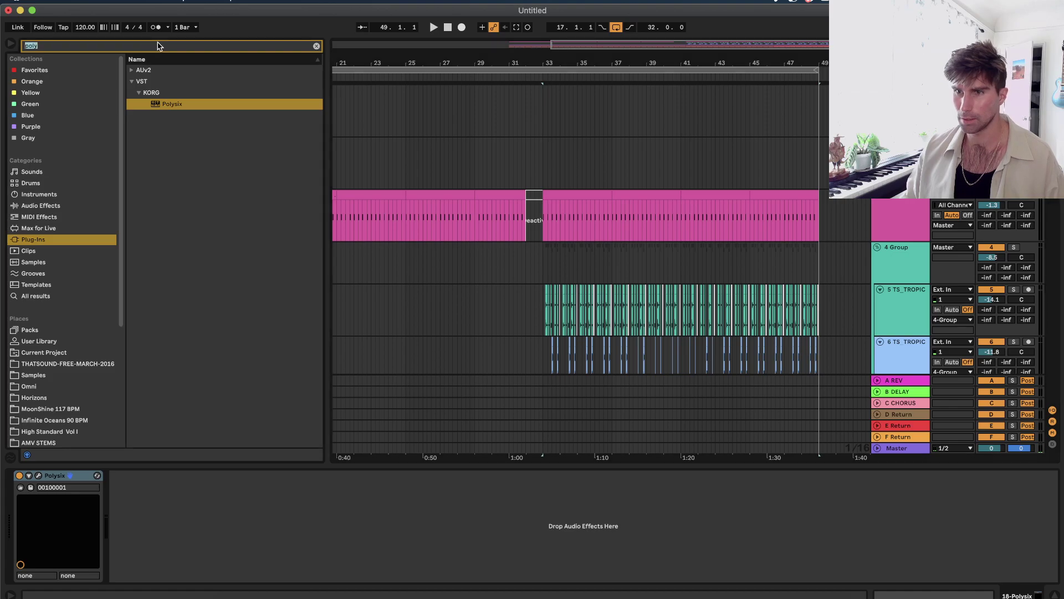
{"action": "scroll", "coordinate": [679, 238], "scroll_direction": "down", "scroll_amount": 15}
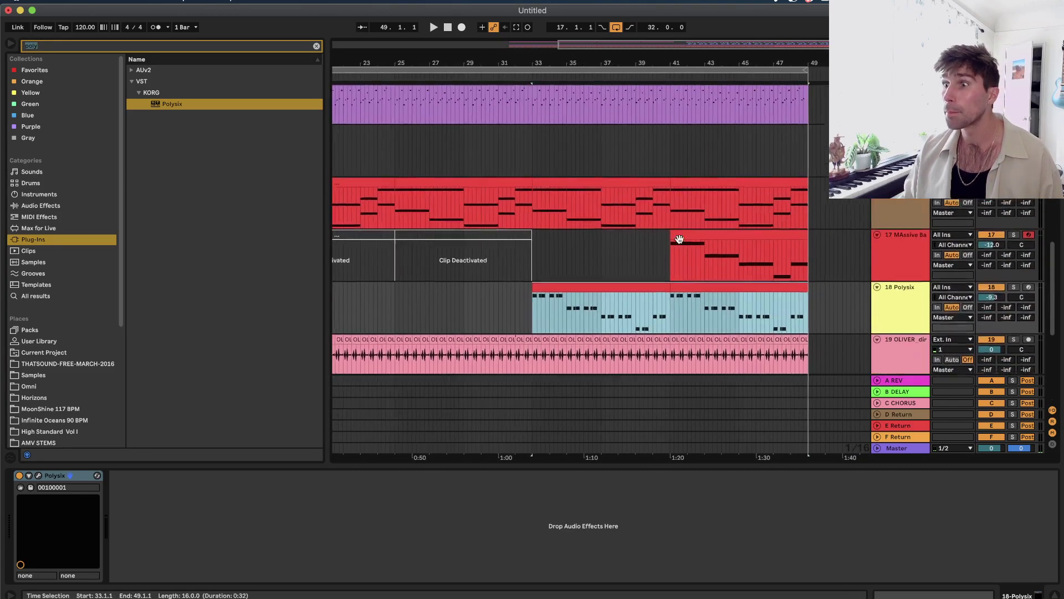
Play the arrangement from bar 33 and show the Utility automation on the lower Analog Lab 4 track.
{"action": "left_click", "coordinate": [563, 178]}
{"action": "key", "text": "space"}
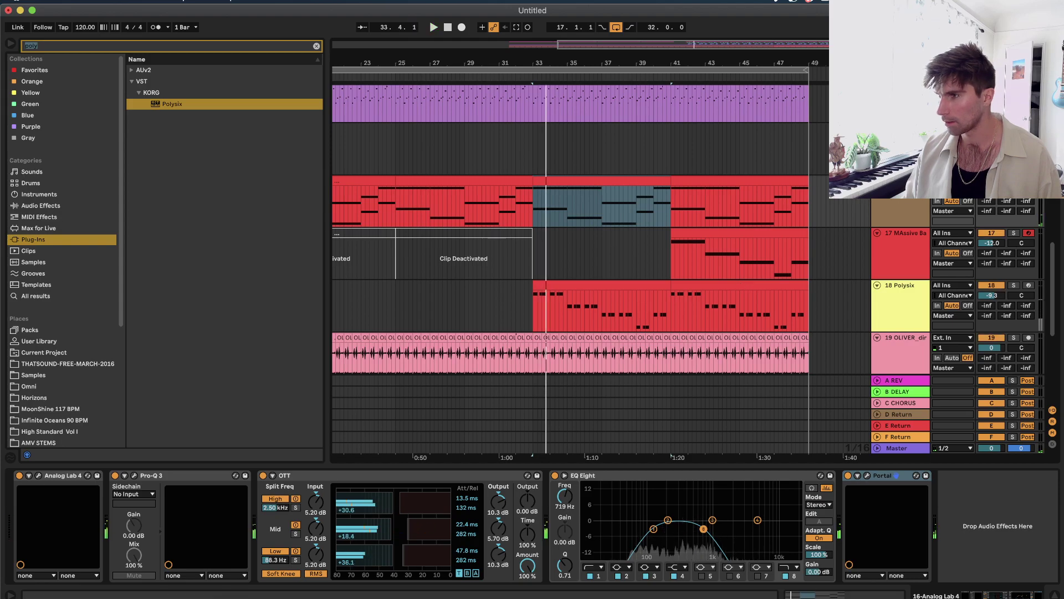
{"action": "scroll", "coordinate": [571, 266], "scroll_direction": "up", "scroll_amount": 2}
{"action": "key", "text": "space"}
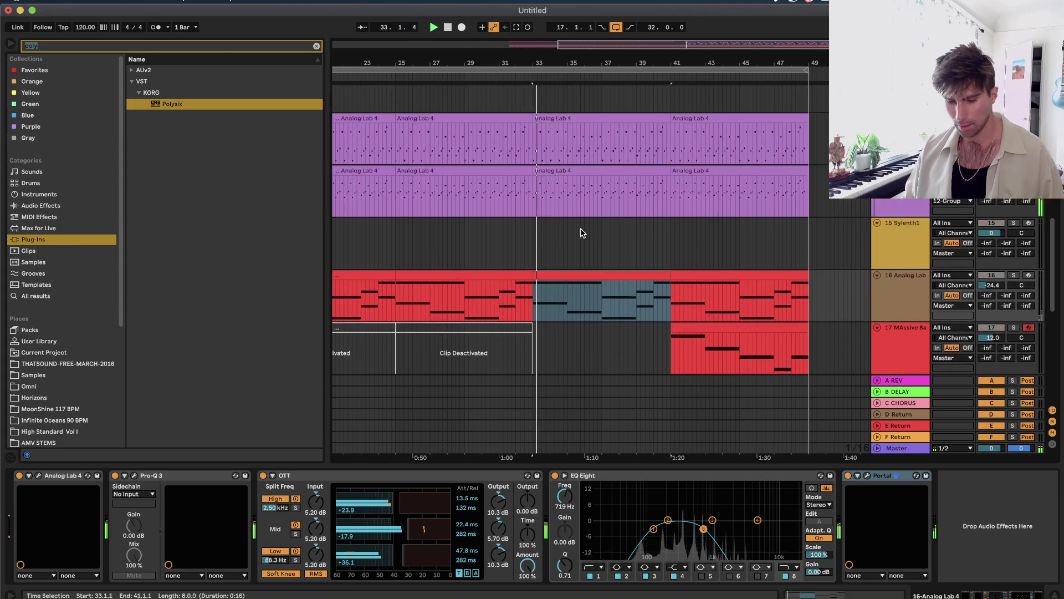
{"action": "key", "text": "w"}
{"action": "key", "text": "a"}
{"action": "left_click", "coordinate": [900, 180]}
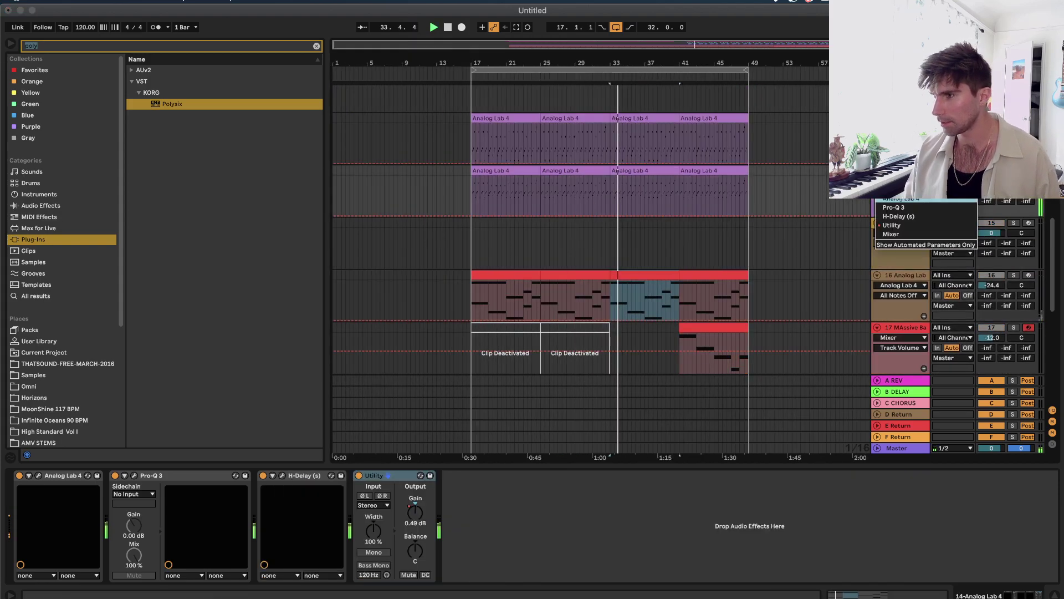
{"action": "left_click", "coordinate": [891, 225]}
{"action": "key", "text": "space"}
Search the audio effects for "comp" and add a Compressor after the Utility on the lower Analog Lab 4 track.
{"action": "left_click", "coordinate": [27, 195]}
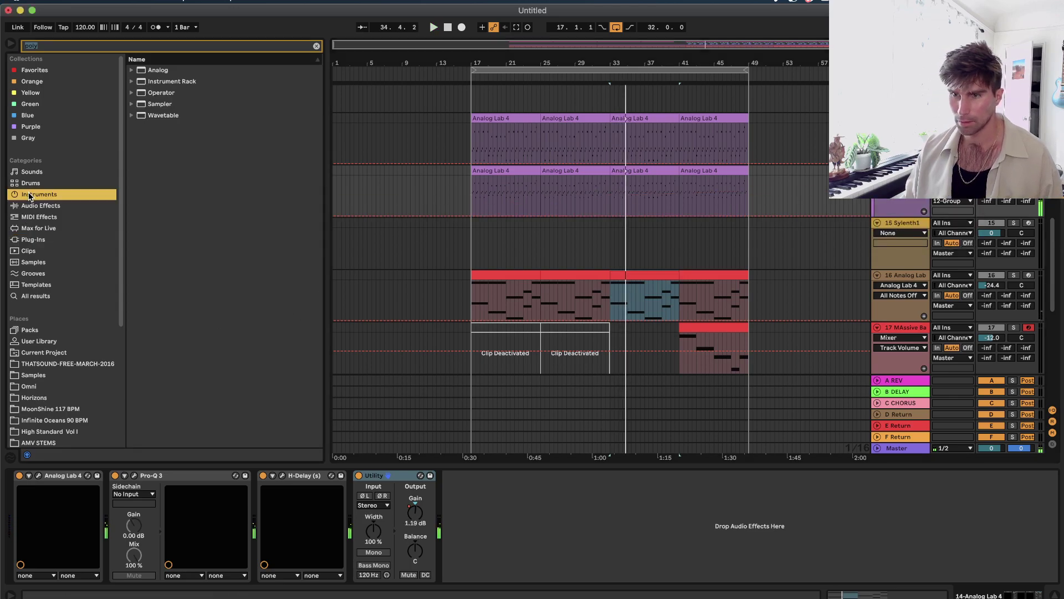
{"action": "left_click", "coordinate": [29, 205]}
{"action": "type", "text": "comp"}
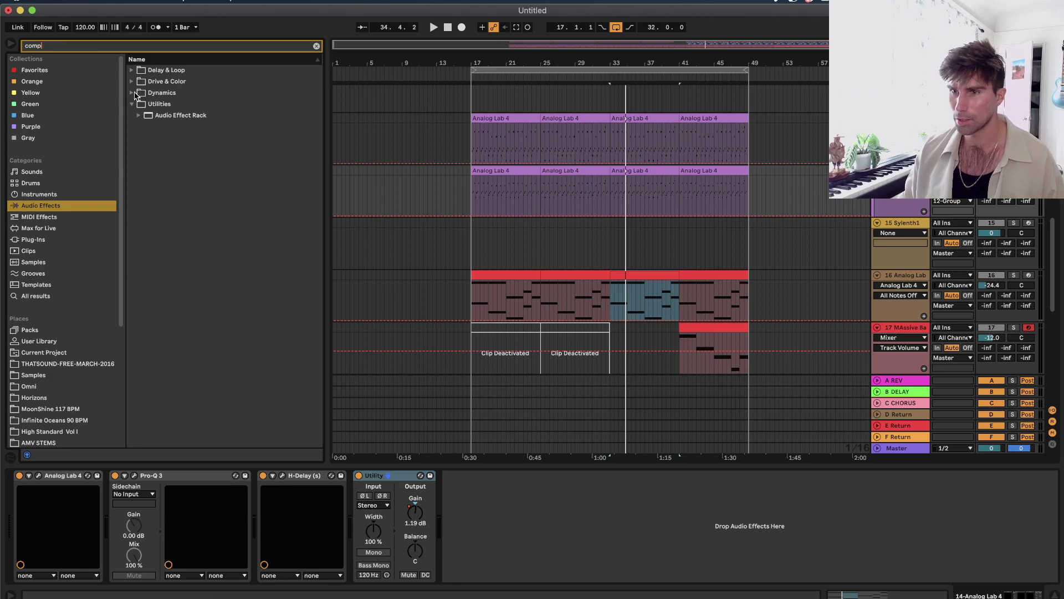
{"action": "left_click", "coordinate": [161, 93]}
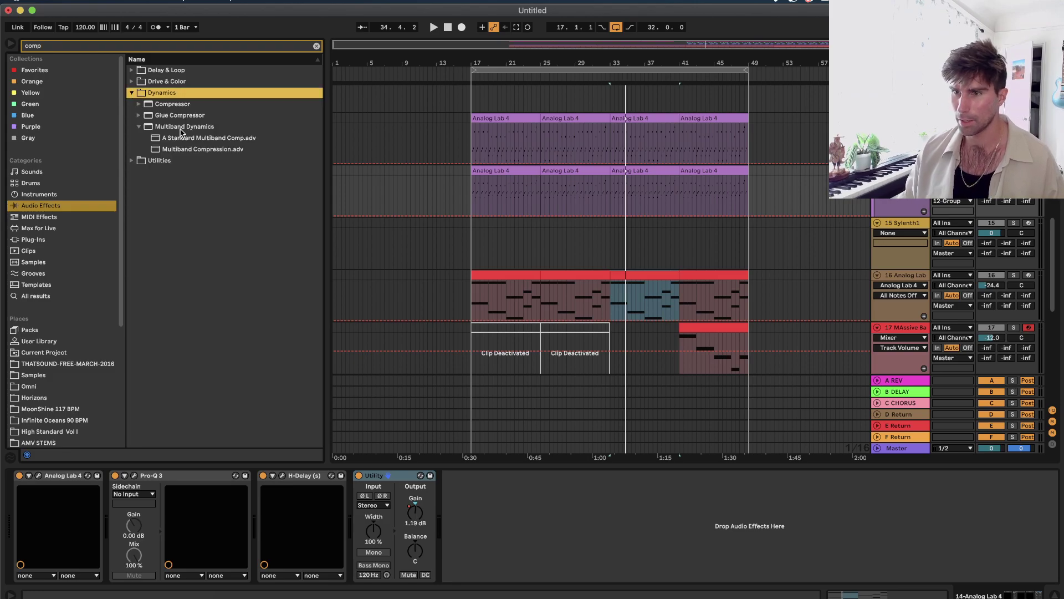
{"action": "left_click", "coordinate": [140, 127]}
{"action": "left_click", "coordinate": [142, 104]}
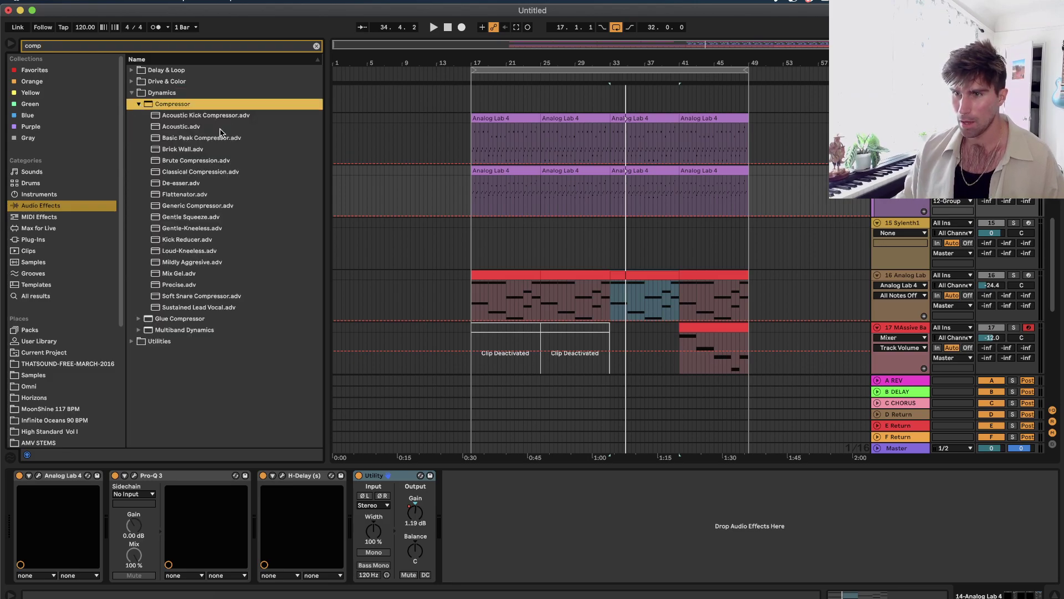
{"action": "left_click_drag", "start_coordinate": [459, 451], "coordinate": [637, 554]}
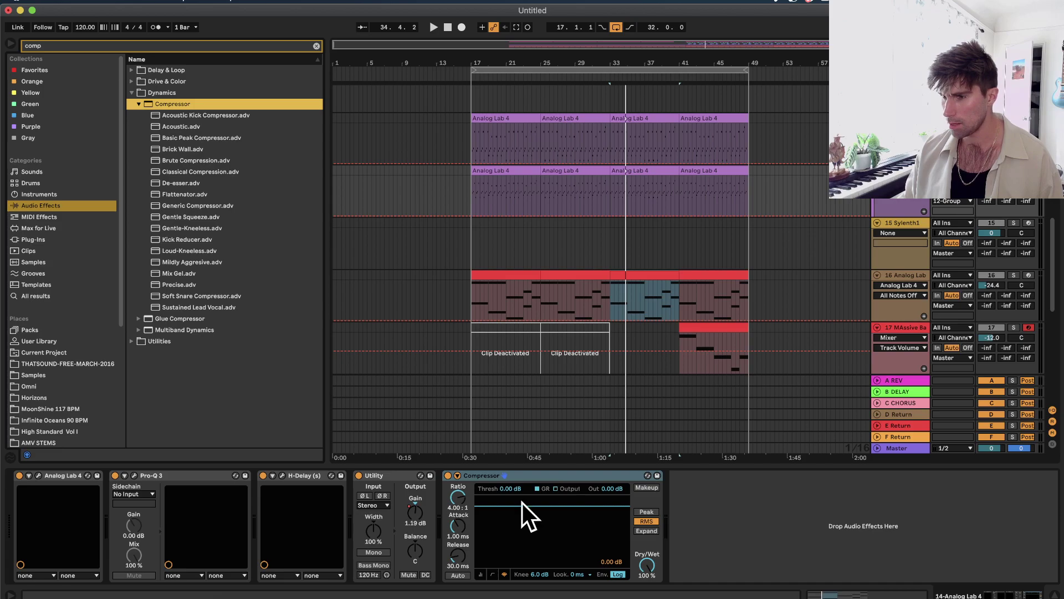
Enable the Compressor's sidechain and choose 3-Big Kick as its audio source.
{"action": "left_click", "coordinate": [457, 475]}
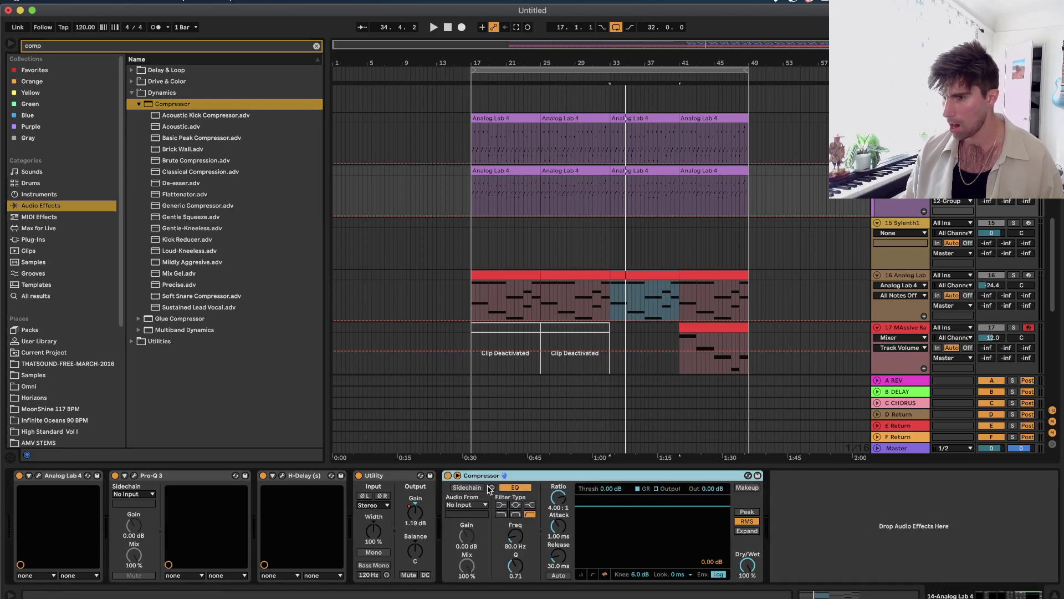
{"action": "left_click", "coordinate": [475, 488]}
{"action": "left_click", "coordinate": [475, 503]}
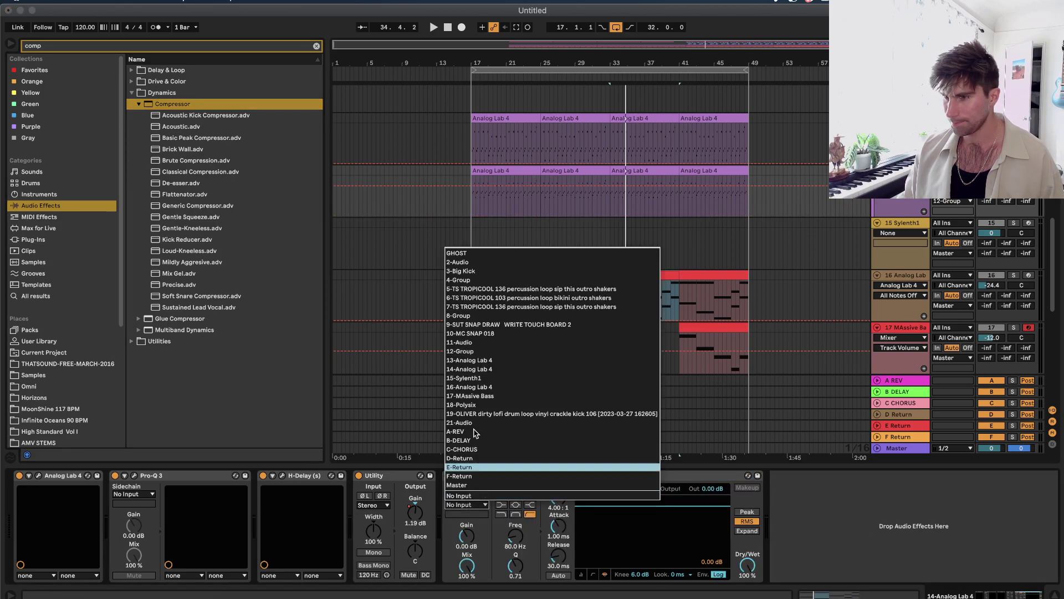
{"action": "left_click", "coordinate": [482, 271]}
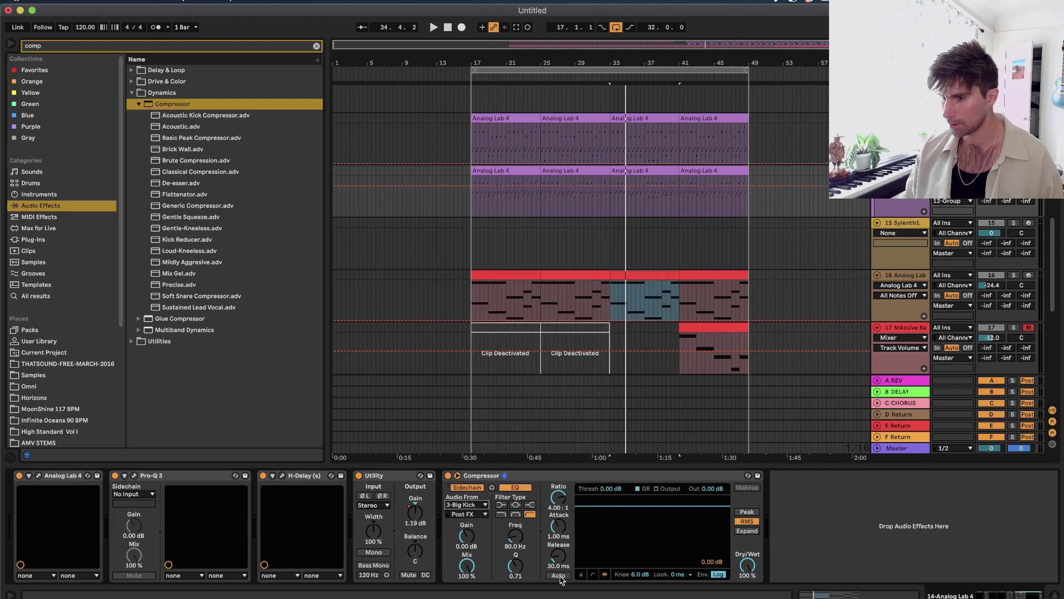
Set the Compressor's attack to 0.07 ms and threshold to -38.9 dB during playback, and audition the pumping.
{"action": "left_click", "coordinate": [581, 574]}
{"action": "key", "text": "space"}
{"action": "left_click_drag", "start_coordinate": [596, 503], "coordinate": [597, 550]}
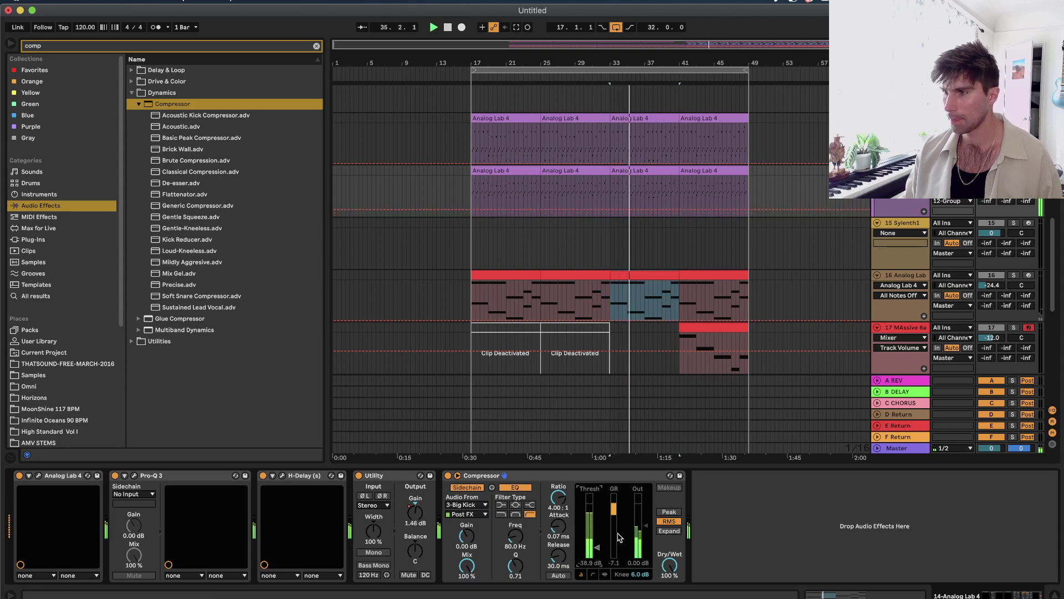
{"action": "key", "text": "s"}
{"action": "key", "text": "space"}
{"action": "key", "text": "space"}
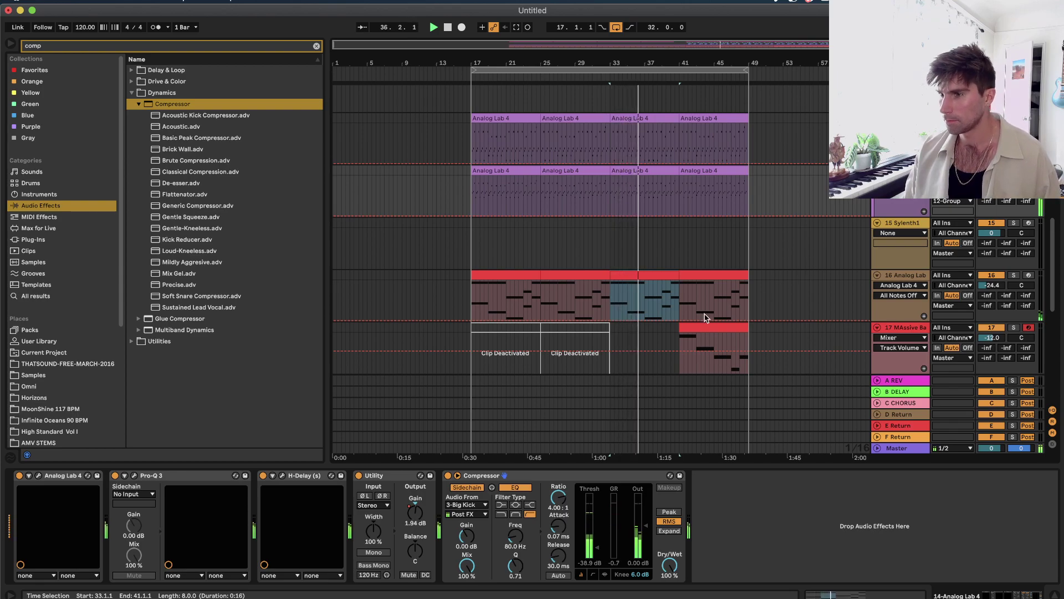
Duplicate the first Polysix clip again over bars 41 to 49 and select both Polysix clips.
{"action": "scroll", "coordinate": [724, 315], "scroll_direction": "down", "scroll_amount": 3}
{"action": "left_click", "coordinate": [656, 290]}
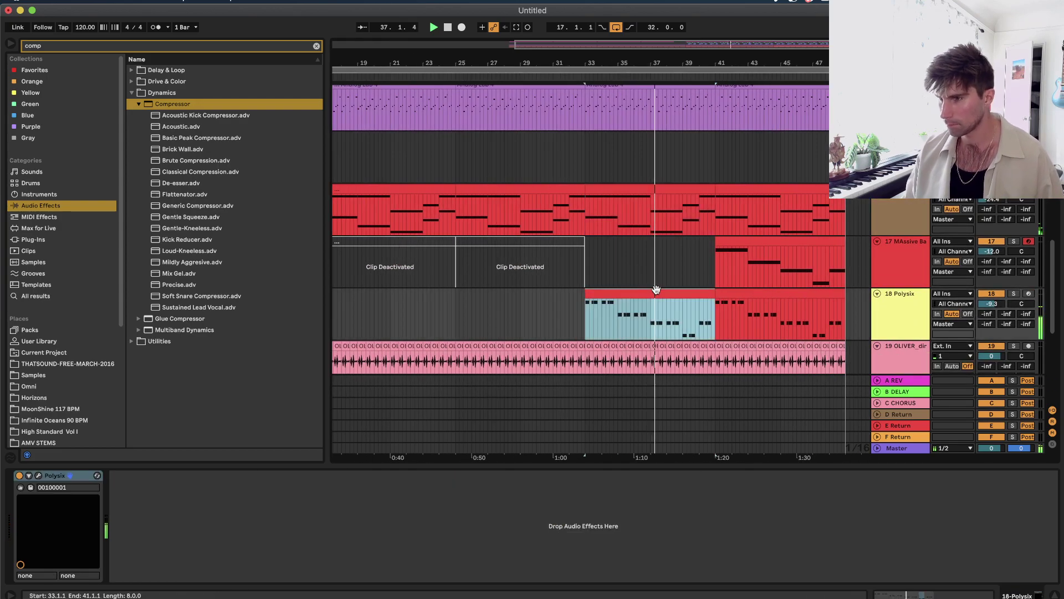
{"action": "key", "text": "super+d"}
{"action": "left_click", "coordinate": [639, 290], "text": "shift"}
{"action": "scroll", "coordinate": [760, 274], "scroll_direction": "right", "scroll_amount": 3}
{"action": "scroll", "coordinate": [760, 277], "scroll_direction": "right", "scroll_amount": 2}
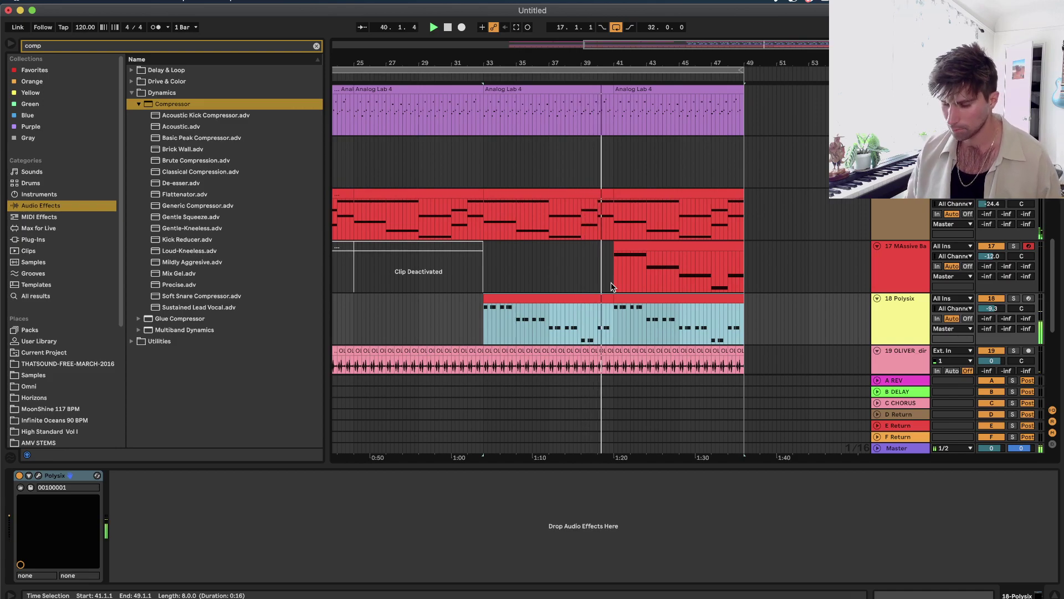
Deactivate the Massive Bass clip at bars 41 to 49 and insert a MIDI track below that track.
{"action": "left_click", "coordinate": [658, 244]}
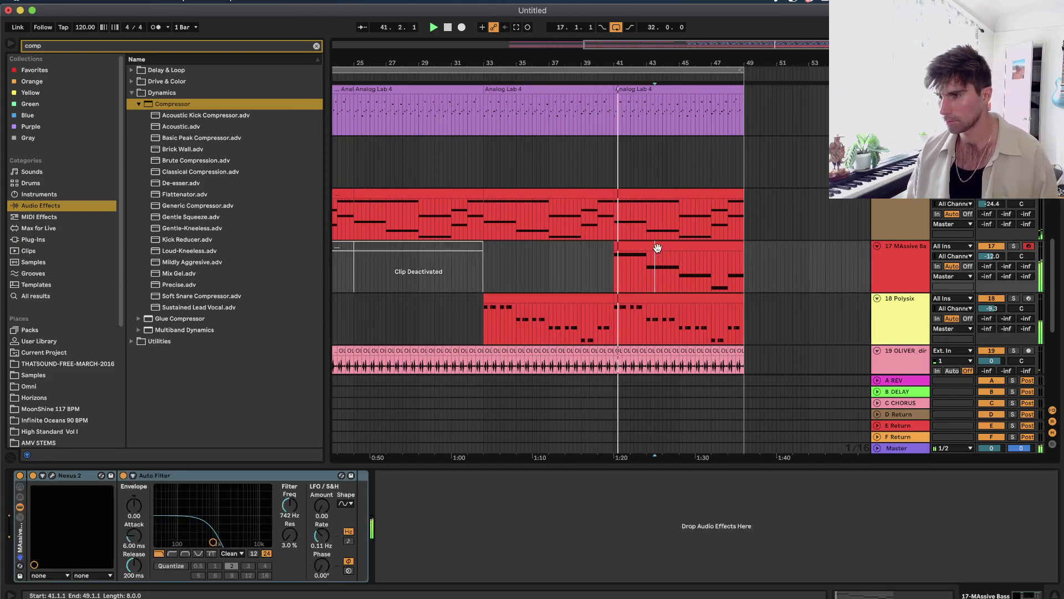
{"action": "key", "text": "space"}
{"action": "key", "text": "0"}
{"action": "right_click", "coordinate": [915, 271]}
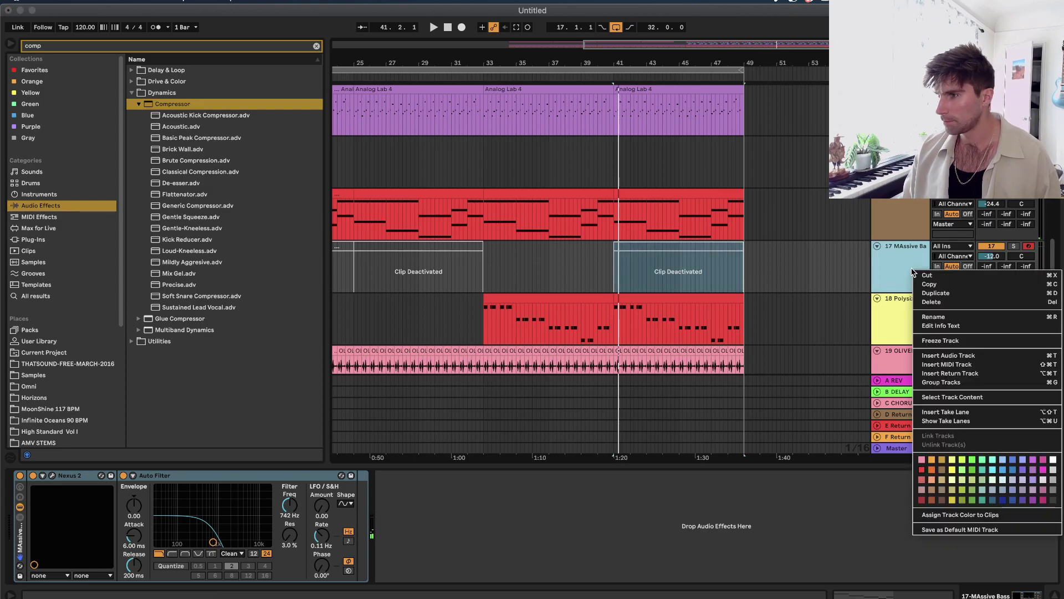
{"action": "left_click", "coordinate": [947, 364]}
{"action": "scroll", "coordinate": [607, 298], "scroll_direction": "down", "scroll_amount": 2}
{"action": "scroll", "coordinate": [611, 310], "scroll_direction": "up", "scroll_amount": 2}
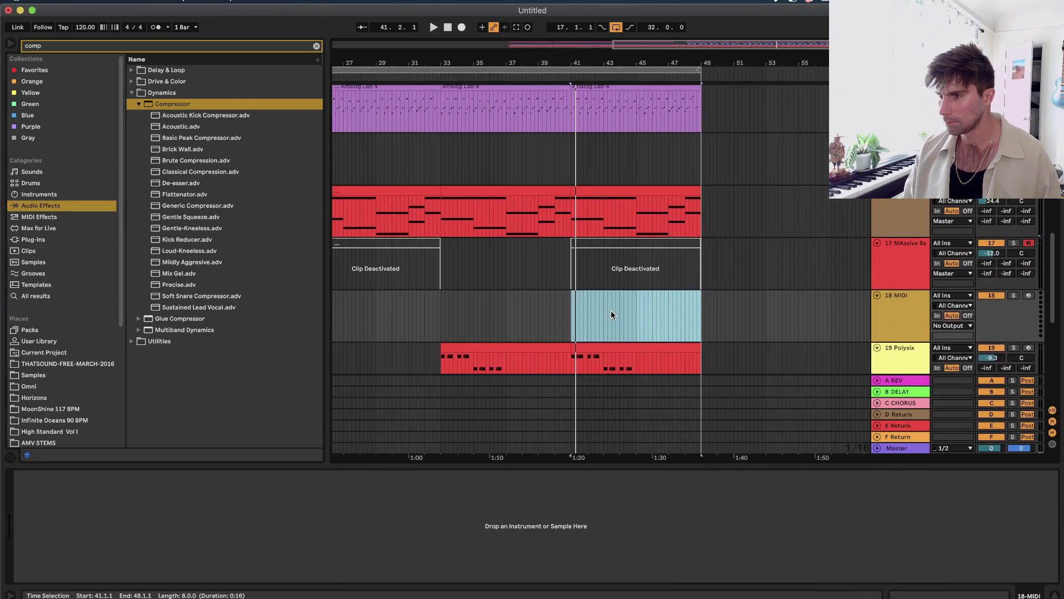
Set the arrangement grid to 1 bar and select bars 17 to 49 on the new MIDI track.
{"action": "scroll", "coordinate": [612, 313], "scroll_direction": "down", "scroll_amount": 4}
{"action": "scroll", "coordinate": [612, 313], "scroll_direction": "down", "scroll_amount": 3}
{"action": "scroll", "coordinate": [576, 286], "scroll_direction": "up", "scroll_amount": 3}
{"action": "right_click", "coordinate": [533, 275]}
{"action": "left_click", "coordinate": [647, 385]}
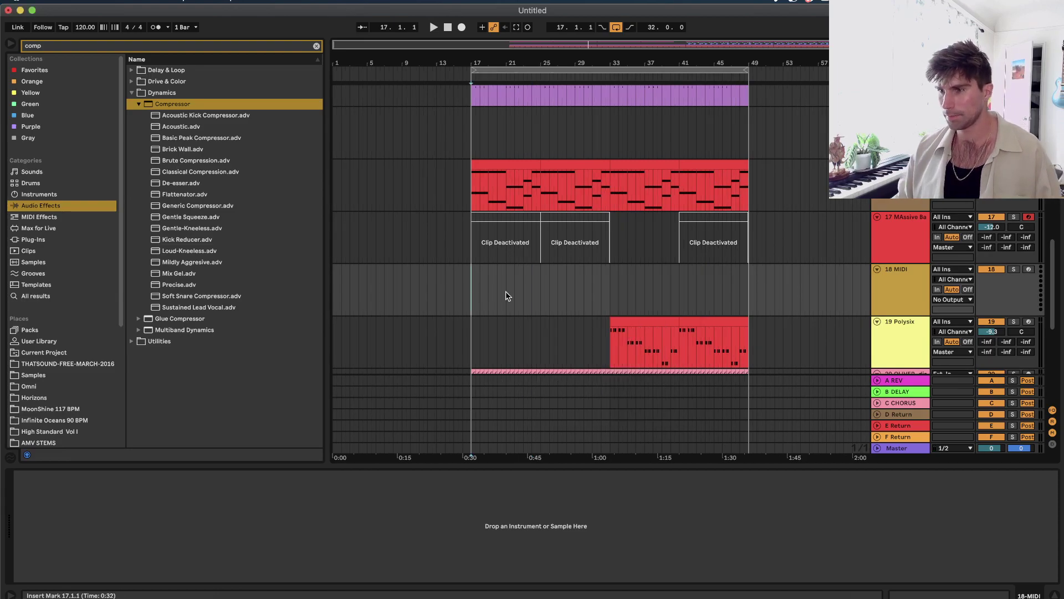
{"action": "left_click_drag", "start_coordinate": [471, 295], "coordinate": [748, 298]}
{"action": "scroll", "coordinate": [612, 304], "scroll_direction": "up", "scroll_amount": 3}
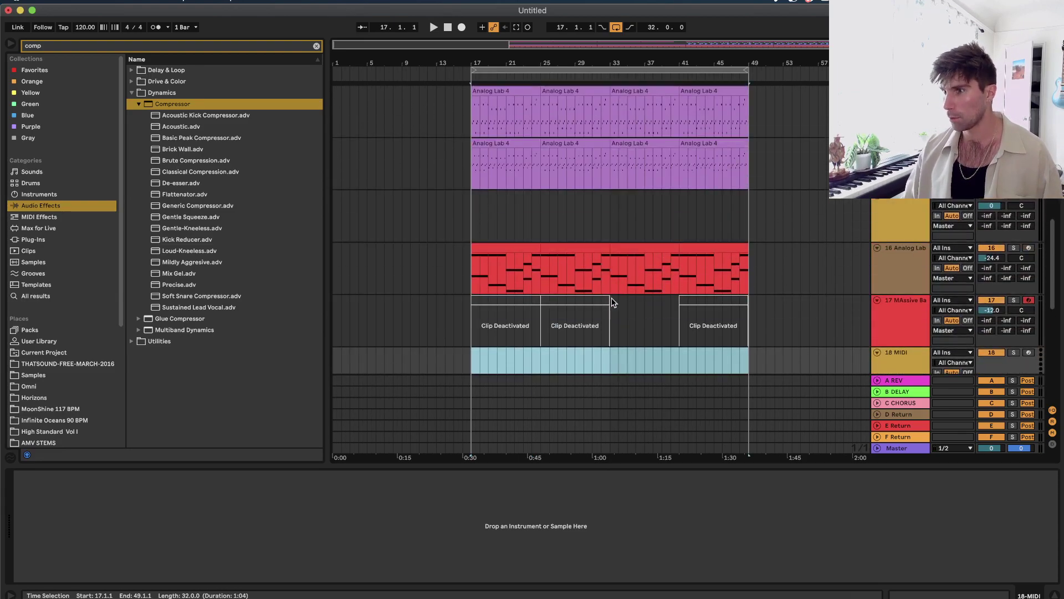
{"action": "left_click", "coordinate": [610, 302]}
{"action": "scroll", "coordinate": [593, 166], "scroll_direction": "up", "scroll_amount": 10}
{"action": "scroll", "coordinate": [592, 144], "scroll_direction": "down", "scroll_amount": 10}
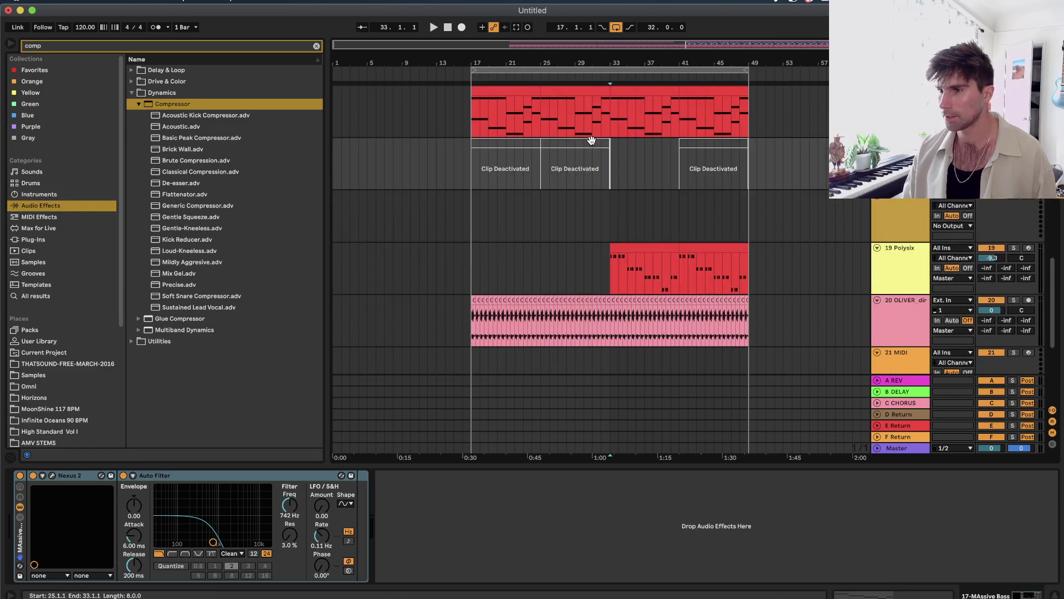
{"action": "scroll", "coordinate": [596, 245], "scroll_direction": "down", "scroll_amount": 3}
{"action": "right_click", "coordinate": [621, 222]}
{"action": "left_click", "coordinate": [592, 162]}
{"action": "scroll", "coordinate": [592, 162], "scroll_direction": "down", "scroll_amount": 6}
Search the plug-ins for "syle" and load Sylenth1 onto the empty MIDI track 21 below the vinyl crackle loop.
{"action": "right_click", "coordinate": [908, 243]}
{"action": "left_click", "coordinate": [901, 271]}
{"action": "left_click", "coordinate": [900, 271]}
{"action": "left_click", "coordinate": [40, 241]}
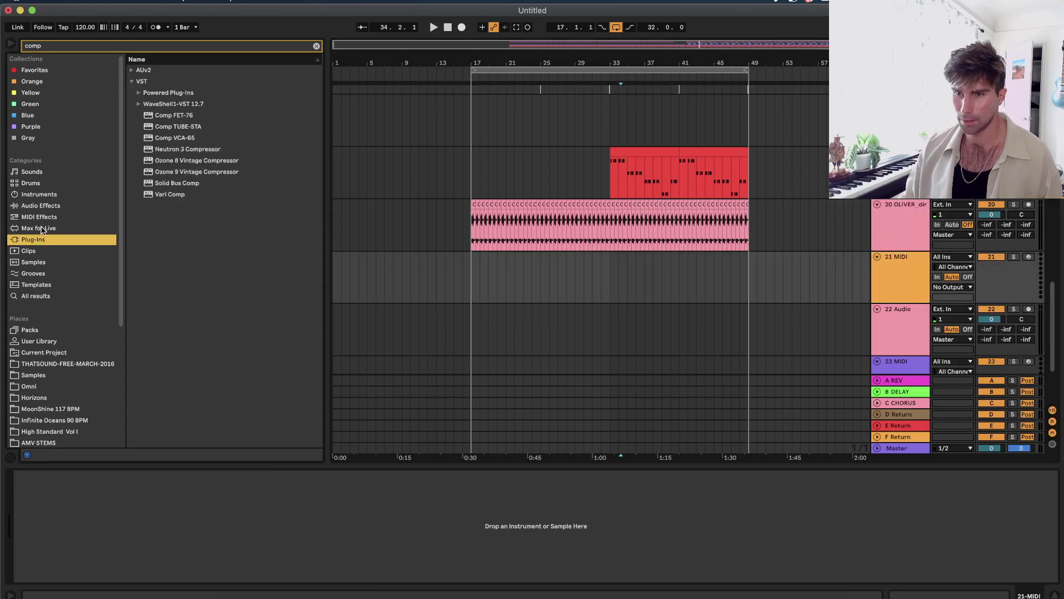
{"action": "left_click", "coordinate": [61, 48]}
{"action": "type", "text": "sy"}
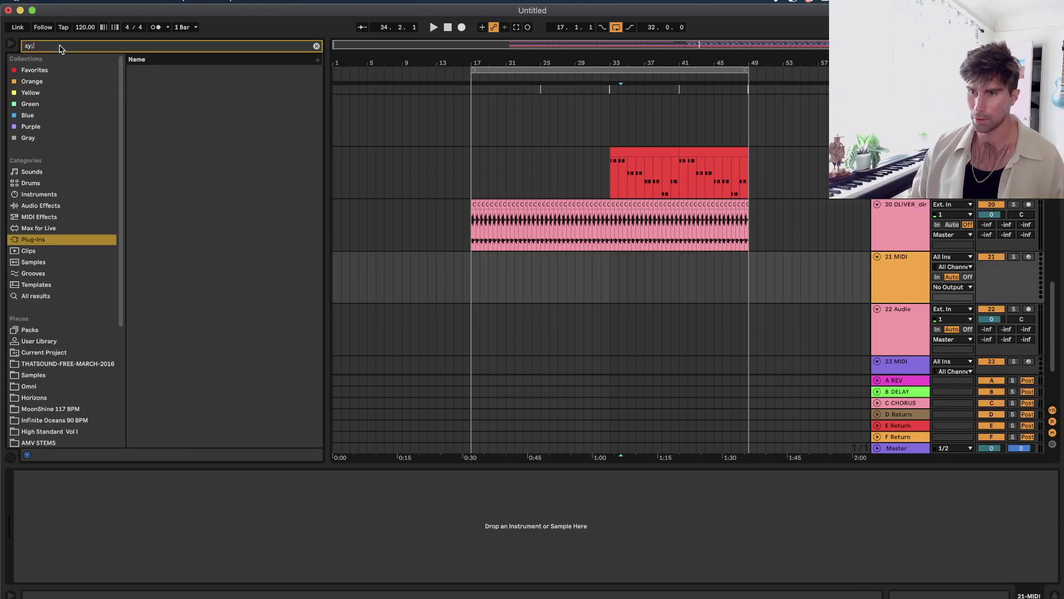
{"action": "type", "text": "le"}
{"action": "left_click_drag", "start_coordinate": [164, 93], "coordinate": [654, 284]}
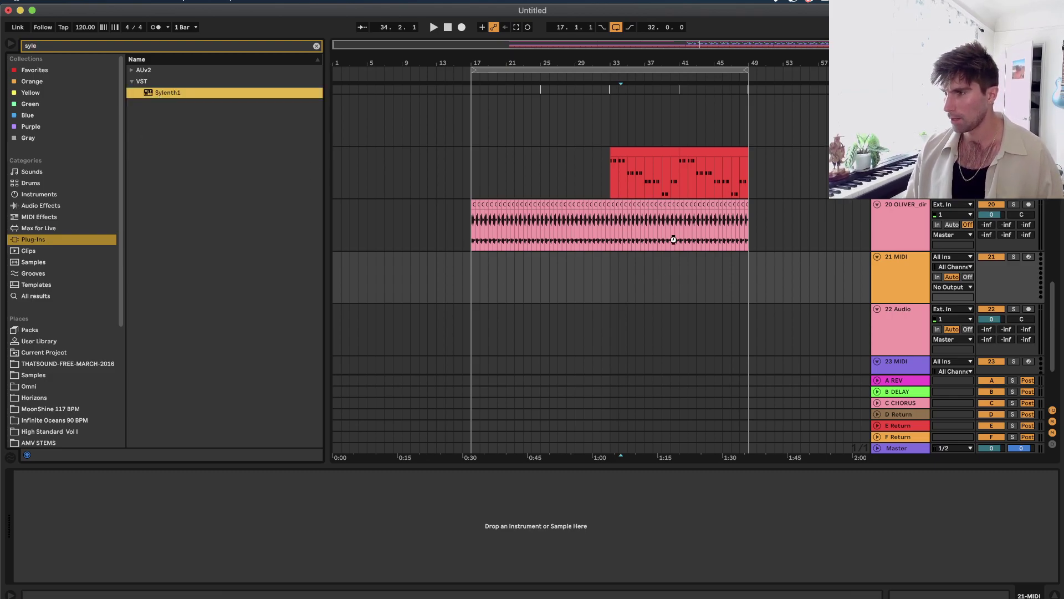
{"action": "left_click_drag", "start_coordinate": [728, 244], "coordinate": [851, 257]}
Load the SYLENTH .fxb bank from the Desktop's Sylneth1 Sounds folder, subfolder SM101 - EDM Superstar Sounds, into Sylenth1.
{"action": "left_click", "coordinate": [280, 236]}
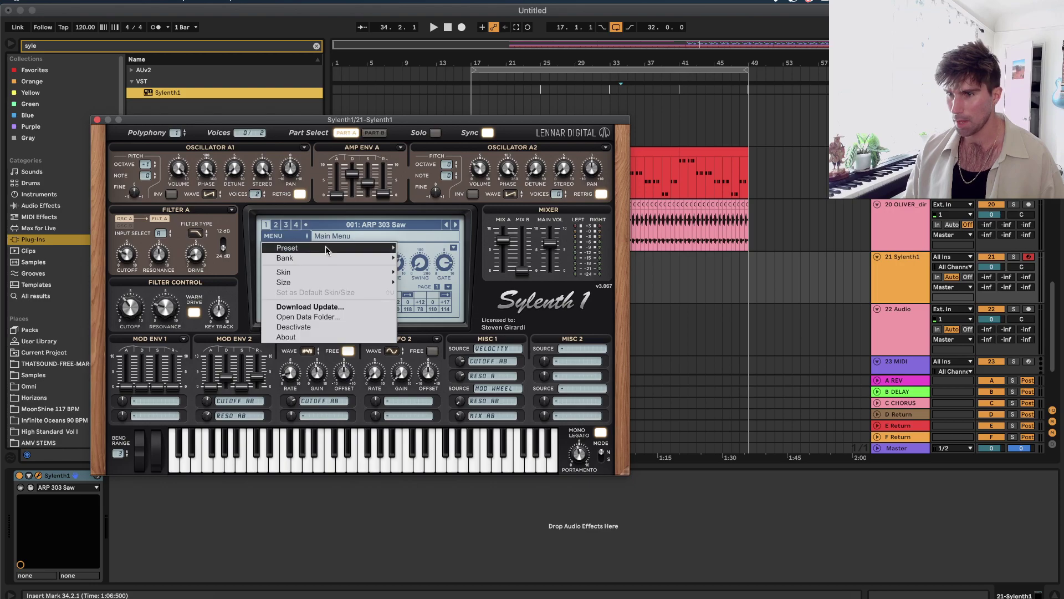
{"action": "mouse_move", "coordinate": [323, 260]}
{"action": "left_click", "coordinate": [438, 280]}
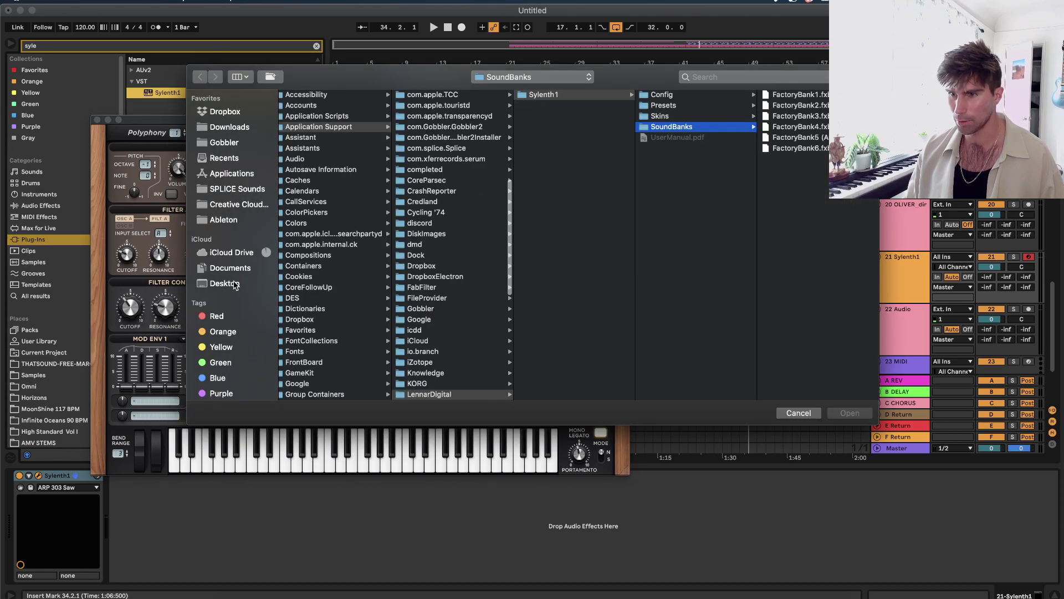
{"action": "left_click", "coordinate": [224, 284]}
{"action": "scroll", "coordinate": [388, 257], "scroll_direction": "down", "scroll_amount": 10}
{"action": "scroll", "coordinate": [355, 332], "scroll_direction": "up", "scroll_amount": 3}
{"action": "scroll", "coordinate": [333, 366], "scroll_direction": "down", "scroll_amount": 3}
{"action": "scroll", "coordinate": [348, 340], "scroll_direction": "down", "scroll_amount": 2}
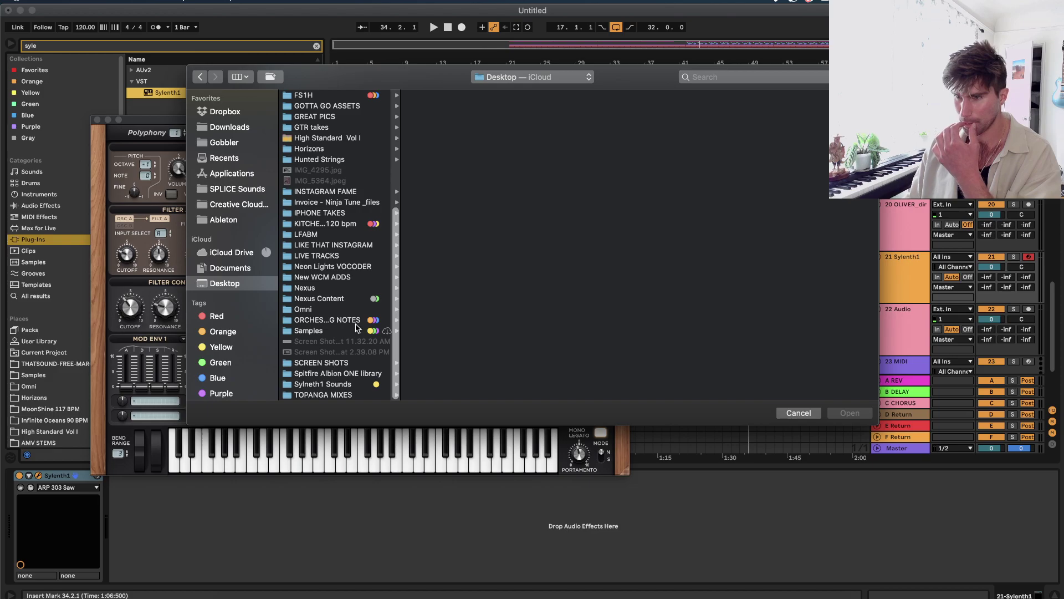
{"action": "left_click", "coordinate": [331, 384]}
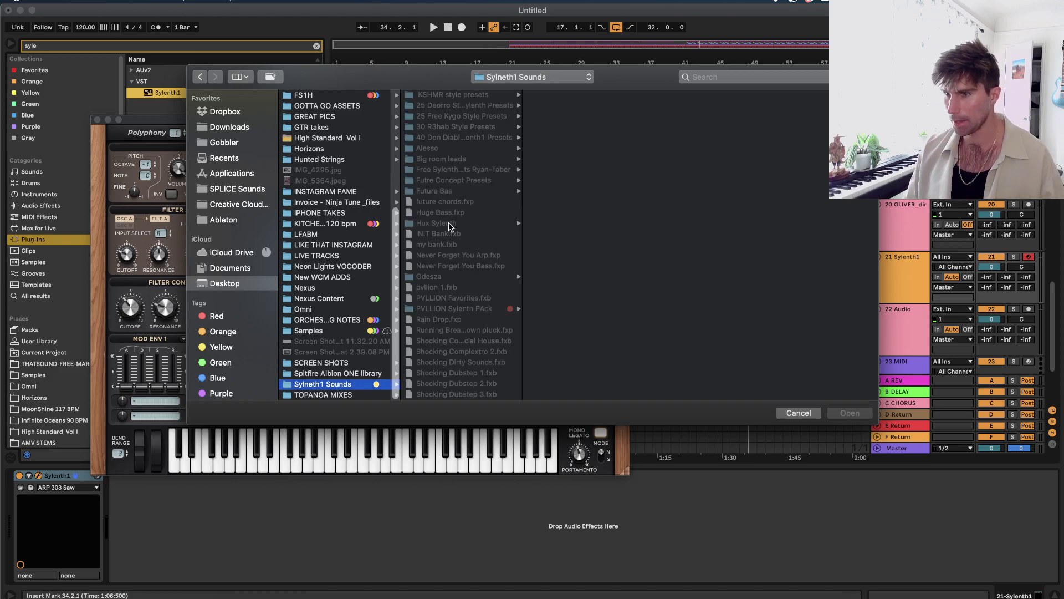
{"action": "scroll", "coordinate": [455, 243], "scroll_direction": "down", "scroll_amount": 10}
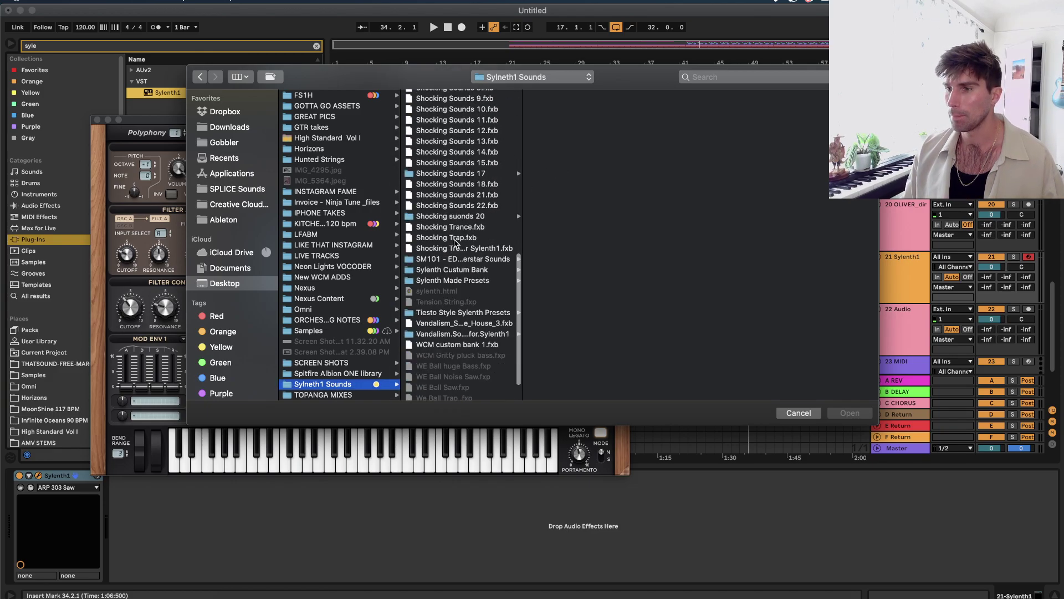
{"action": "left_click", "coordinate": [455, 272]}
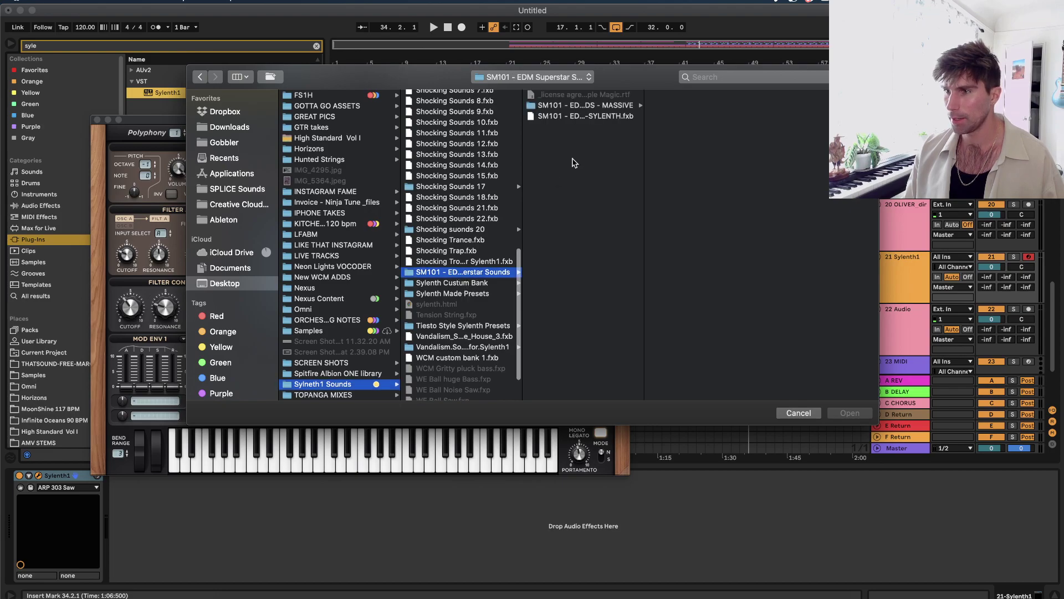
{"action": "double_click", "coordinate": [577, 116]}
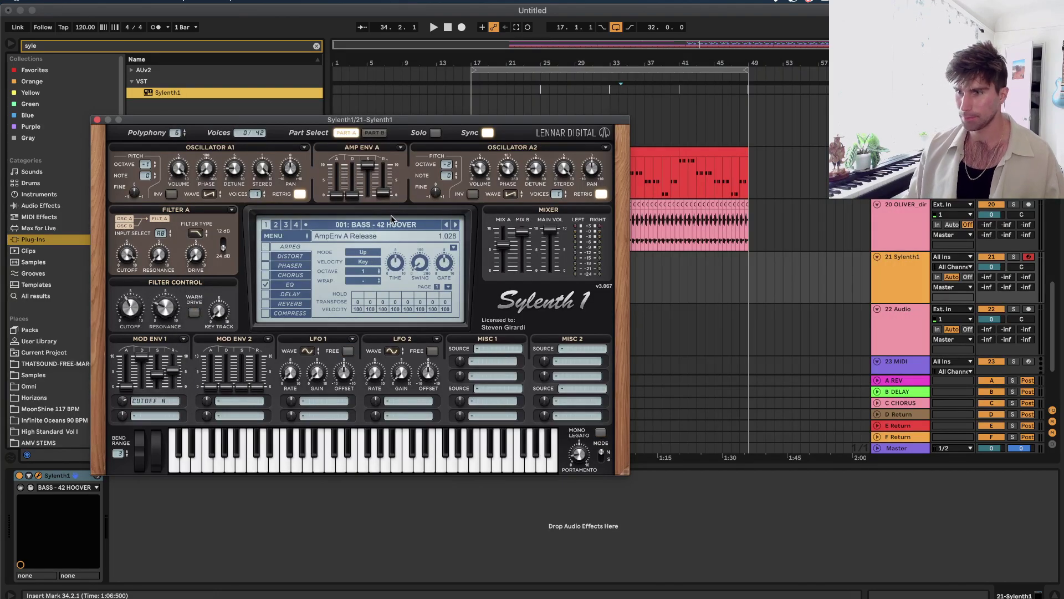
Load the preset 016: FX - EVERY NOISE RISE in Sylenth1 and close the plug-in window.
{"action": "left_click", "coordinate": [391, 222]}
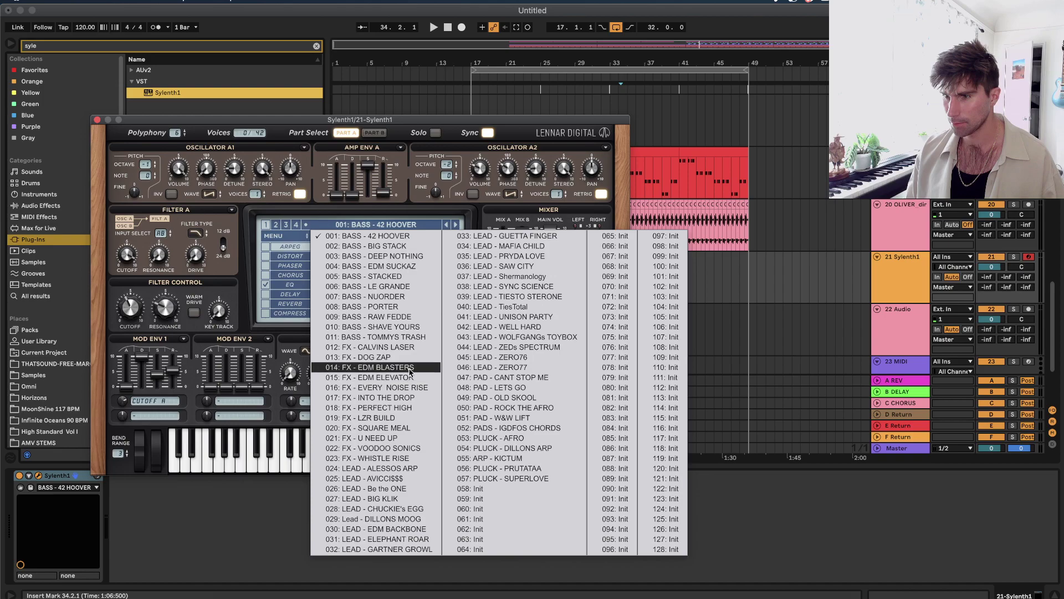
{"action": "left_click", "coordinate": [409, 388]}
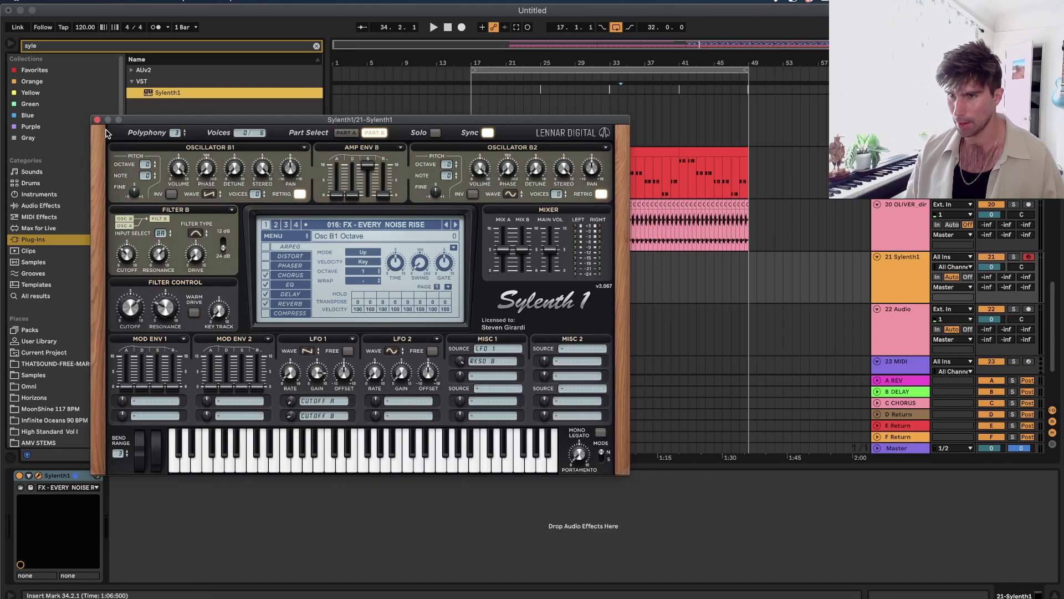
{"action": "left_click", "coordinate": [97, 120]}
Create an empty MIDI clip on the Sylenth1 track from bar 41 to bar 49.
{"action": "left_click", "coordinate": [610, 295]}
{"action": "scroll", "coordinate": [609, 295], "scroll_direction": "up", "scroll_amount": 3}
{"action": "scroll", "coordinate": [717, 325], "scroll_direction": "right", "scroll_amount": 2}
{"action": "left_click_drag", "start_coordinate": [691, 323], "coordinate": [805, 324]}
{"action": "key", "text": "super+shift+m"}
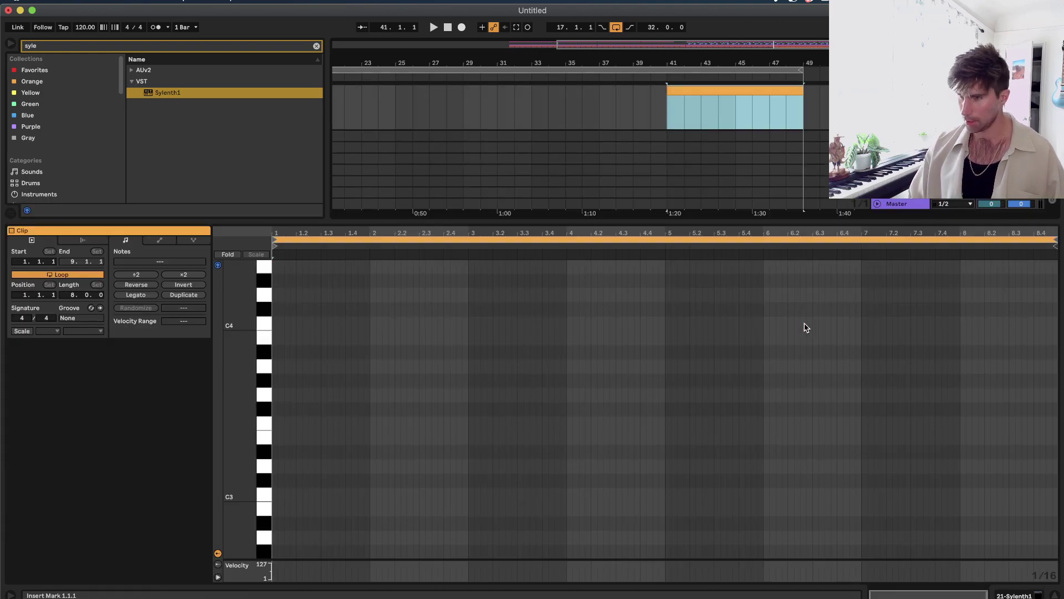
Add an F3 note at the start of the Sylenth1 clip and extend it across all eight bars.
{"action": "double_click", "coordinate": [276, 422]}
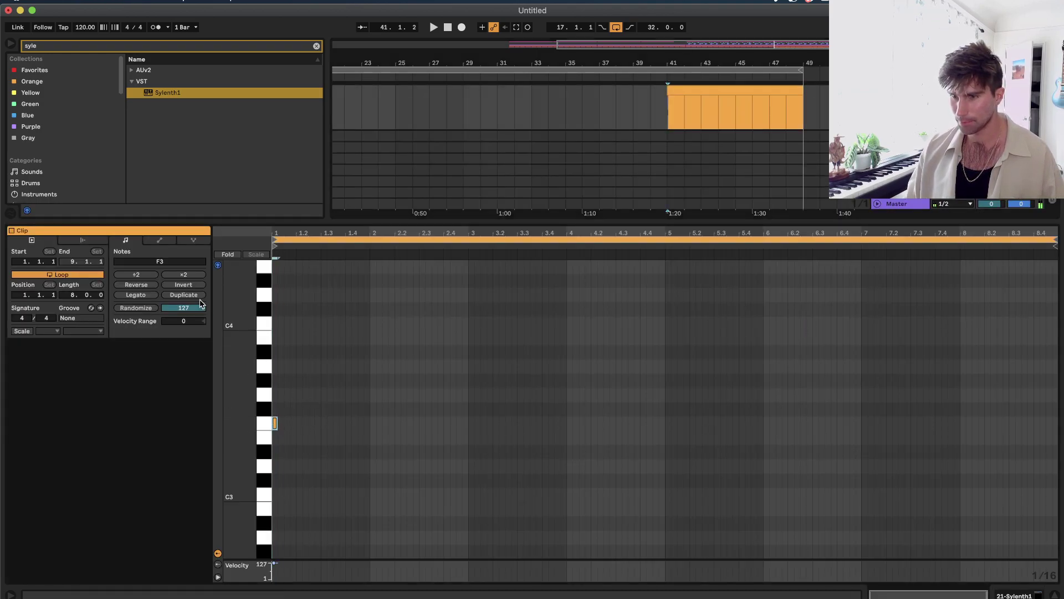
{"action": "left_click", "coordinate": [136, 295]}
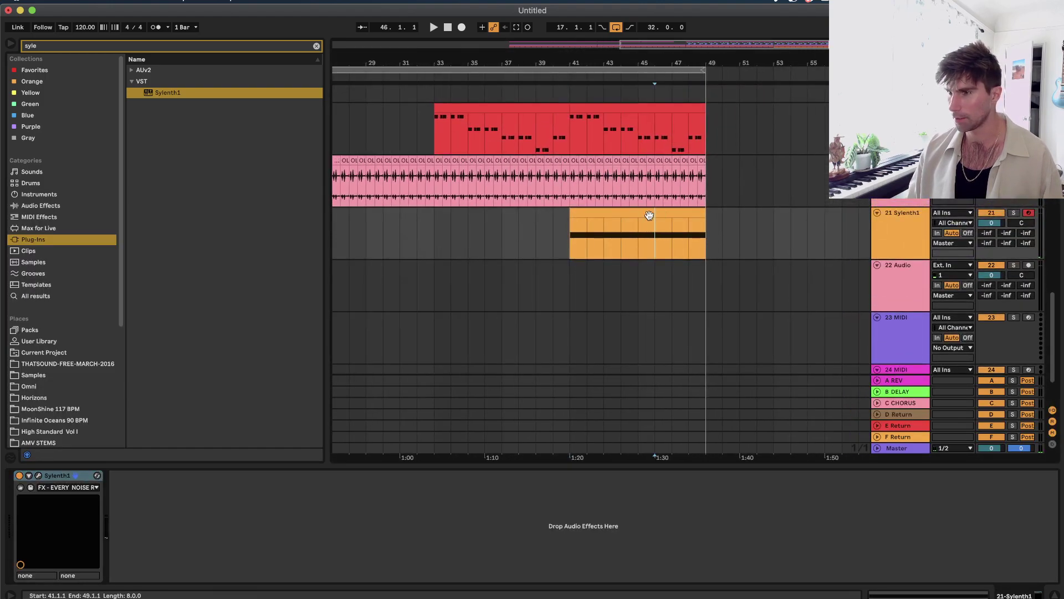
{"action": "left_click", "coordinate": [649, 227]}
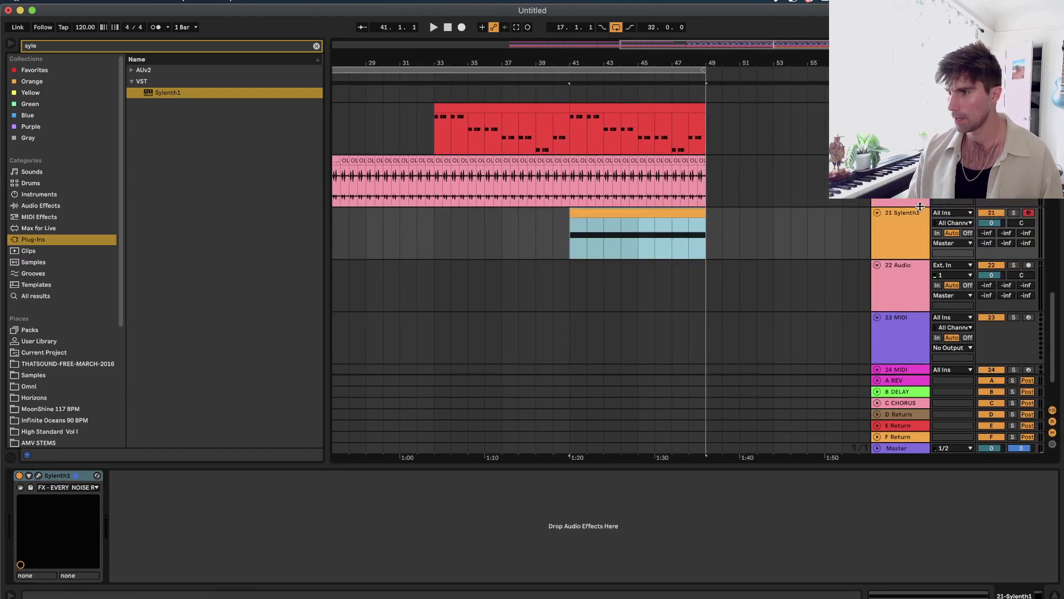
Insert a MIDI track below the Sylenth1 track, and freeze and flatten the Sylenth1 track to audio.
{"action": "right_click", "coordinate": [906, 242]}
{"action": "left_click", "coordinate": [939, 332]}
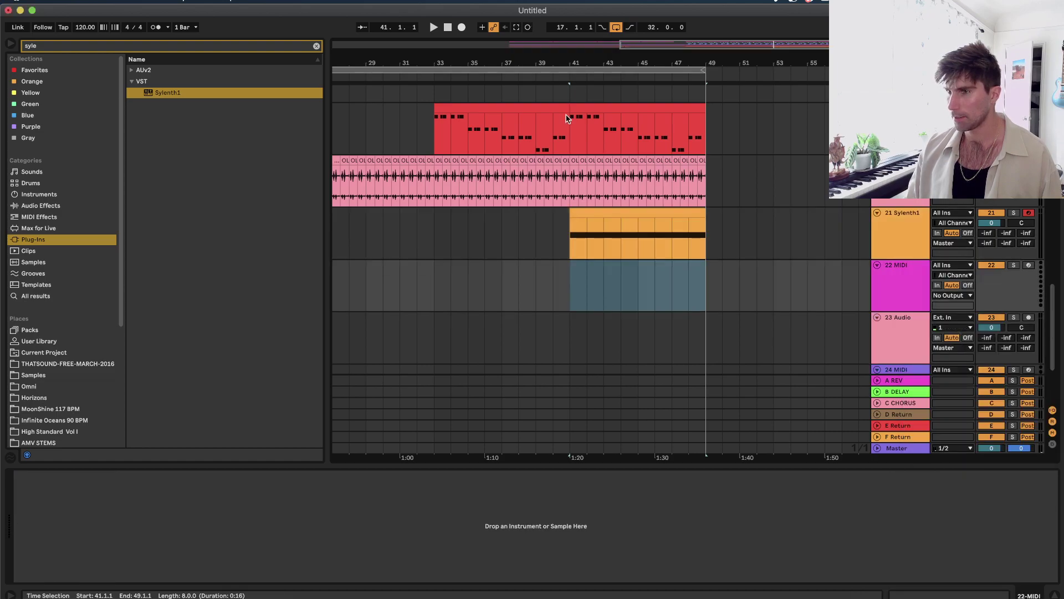
{"action": "right_click", "coordinate": [903, 250]}
{"action": "left_click", "coordinate": [915, 294]}
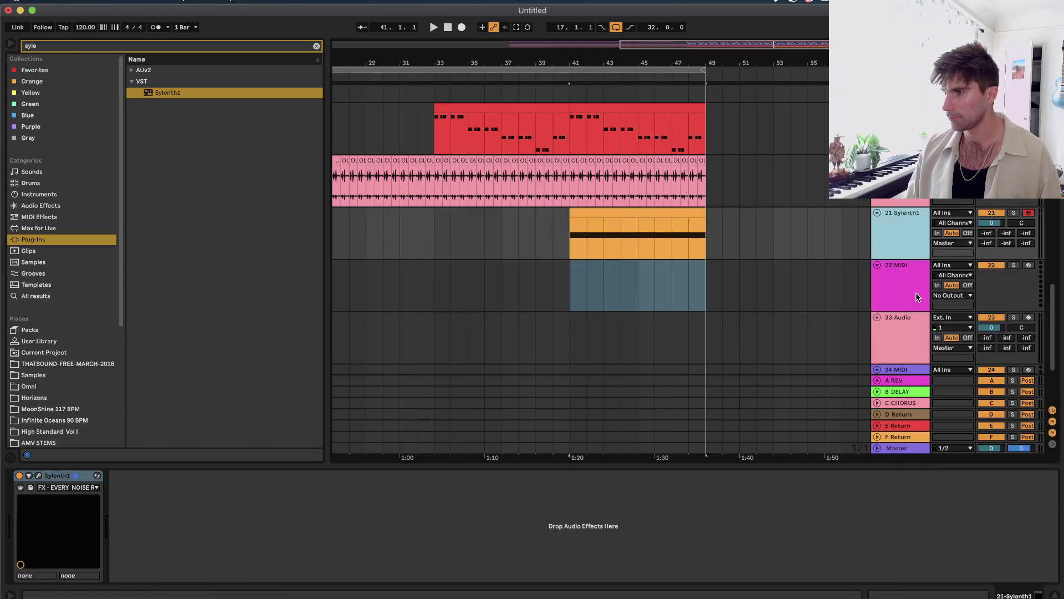
{"action": "right_click", "coordinate": [897, 245]}
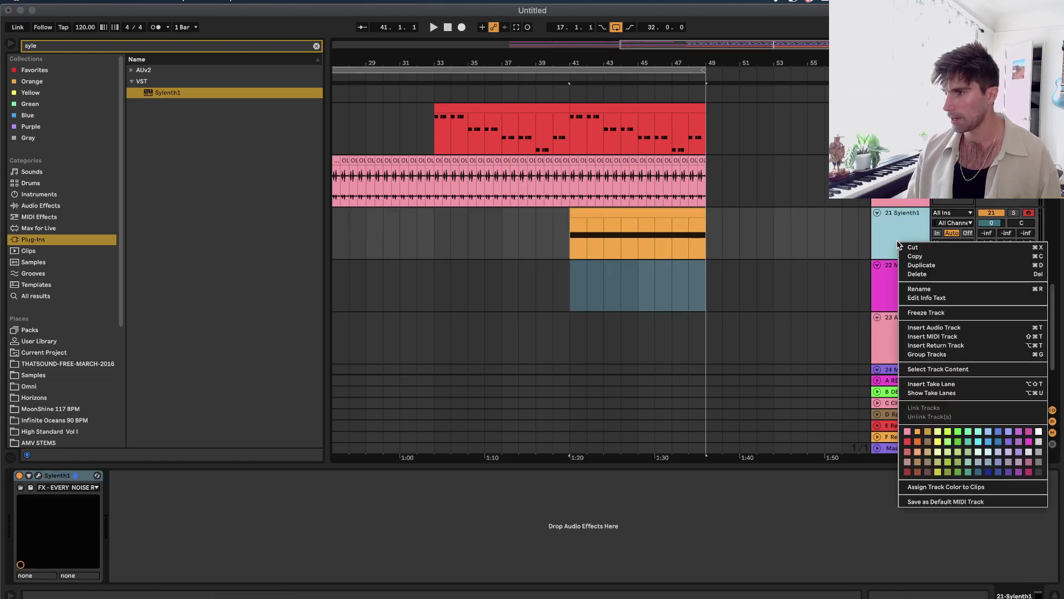
{"action": "left_click", "coordinate": [921, 311]}
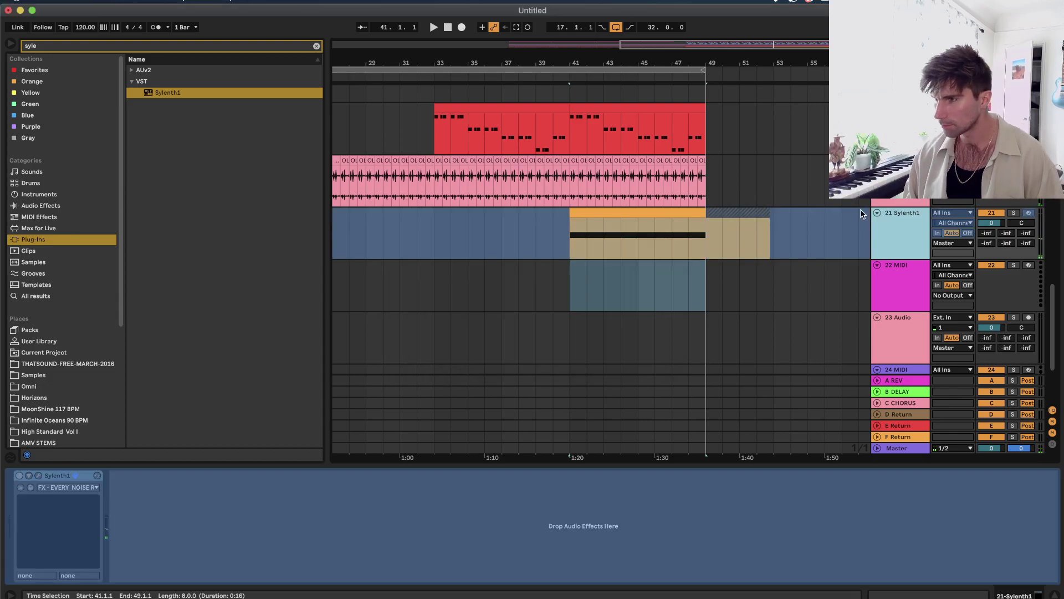
{"action": "right_click", "coordinate": [881, 223]}
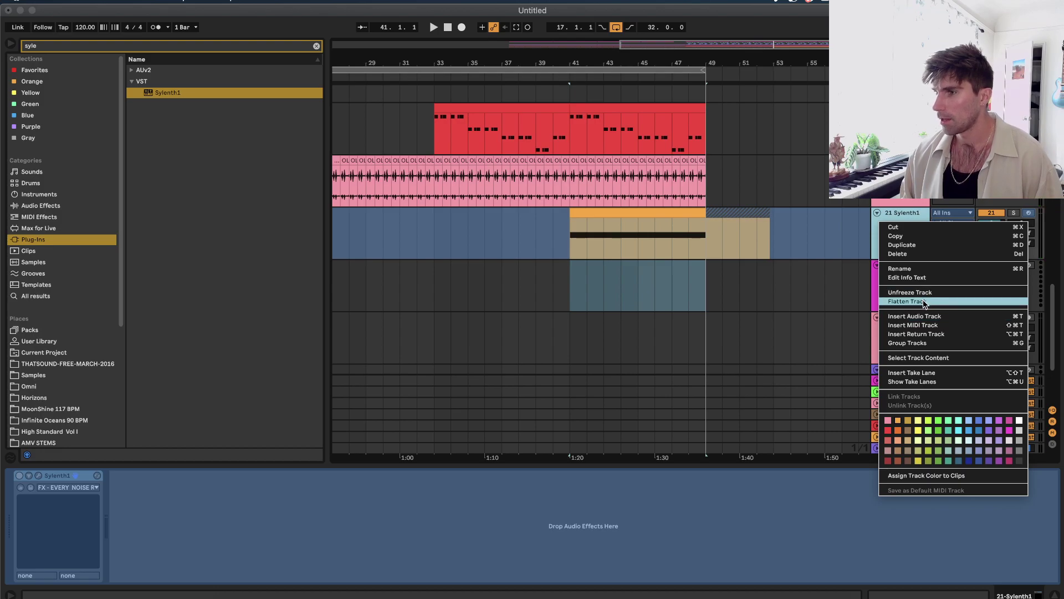
{"action": "left_click", "coordinate": [908, 301]}
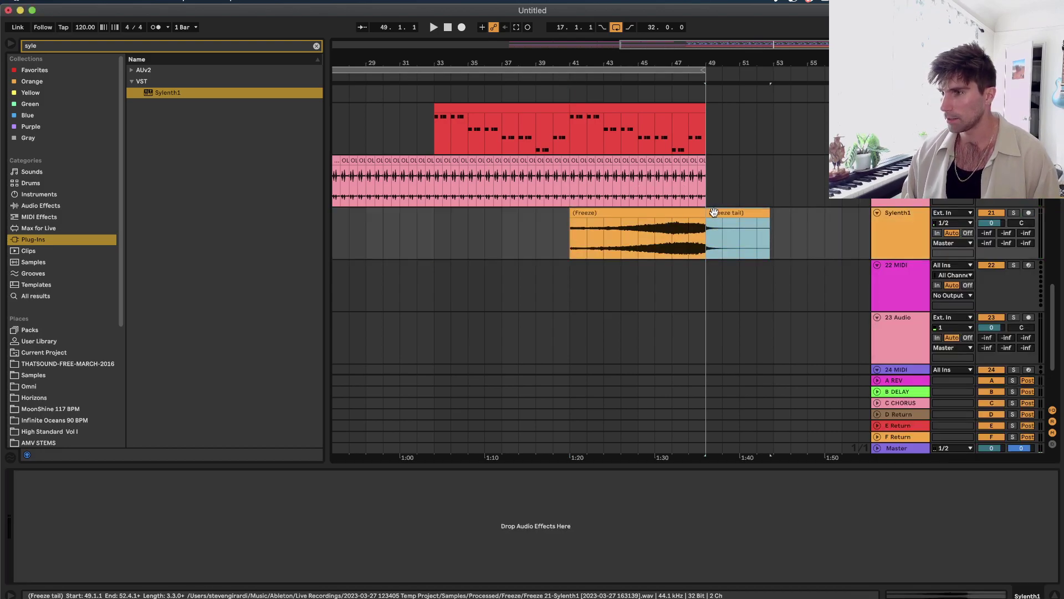
Extend the frozen riser clip to bar 52 and insert an audio track below the Sylenth1 track.
{"action": "left_click_drag", "start_coordinate": [699, 213], "coordinate": [757, 213]}
{"action": "right_click", "coordinate": [918, 252]}
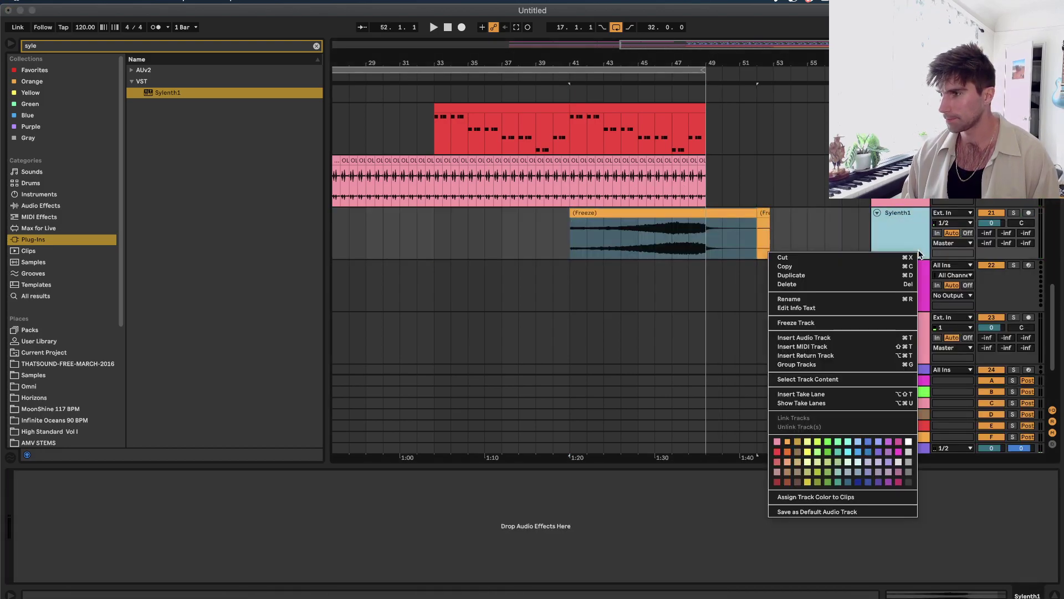
{"action": "left_click", "coordinate": [842, 338]}
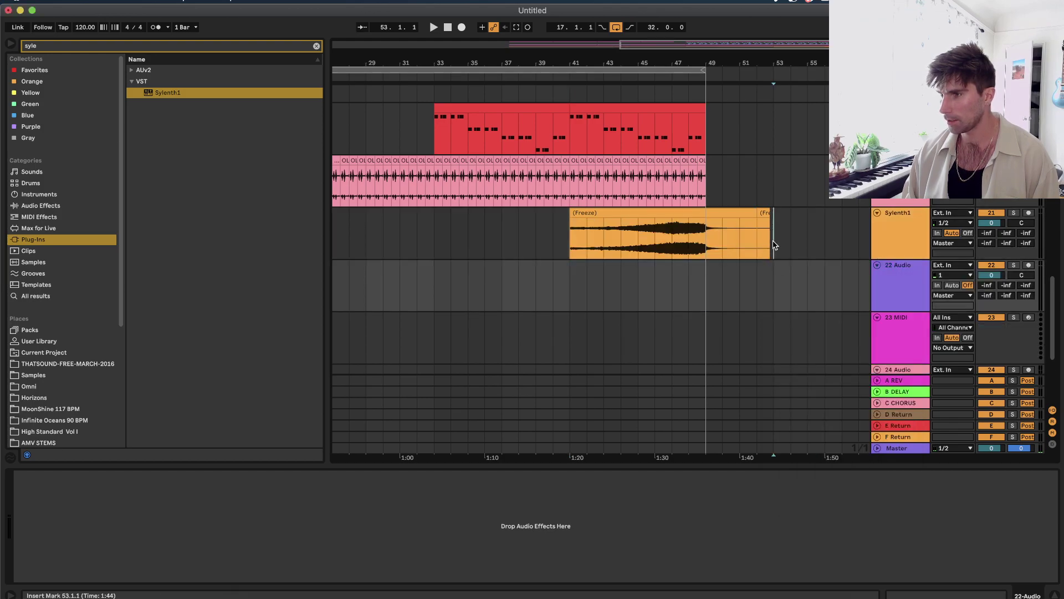
Copy the riser's audio tail from bar 49 onto the new audio track at bar 33 and play it back.
{"action": "left_click", "coordinate": [451, 307]}
{"action": "left_click", "coordinate": [464, 304]}
{"action": "key", "text": "super+v"}
{"action": "left_click", "coordinate": [435, 299]}
{"action": "key", "text": "space"}
{"action": "left_click", "coordinate": [484, 268]}
{"action": "scroll", "coordinate": [519, 265], "scroll_direction": "left", "scroll_amount": 2}
Insert another audio track directly below Sylenth1 and lower the tail track's volume to -7.7 dB.
{"action": "left_click", "coordinate": [952, 243]}
{"action": "left_click", "coordinate": [910, 272]}
{"action": "right_click", "coordinate": [905, 232]}
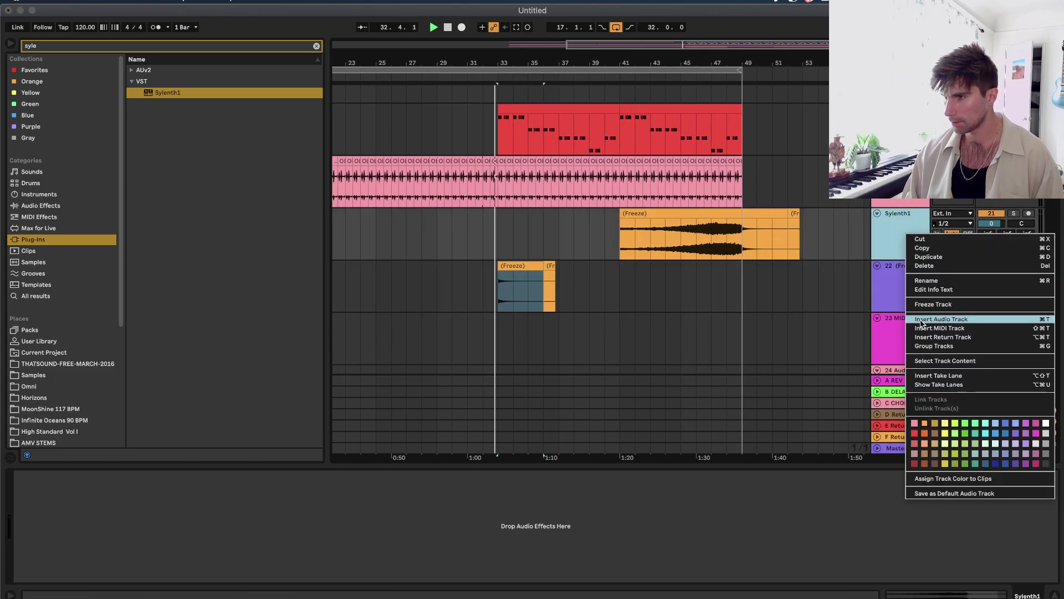
{"action": "left_click", "coordinate": [941, 319]}
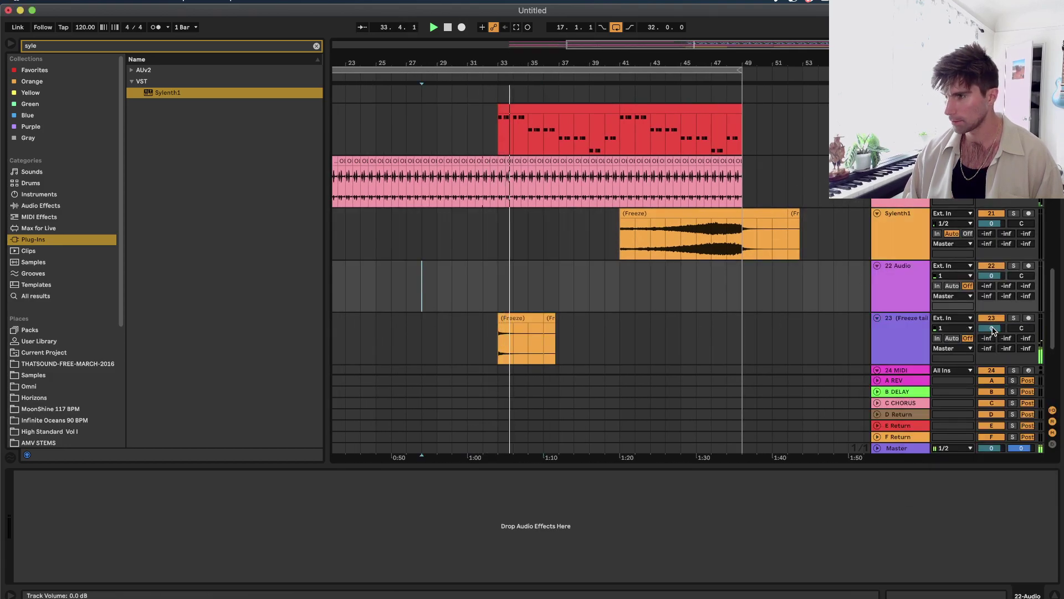
{"action": "key", "text": "space"}
Copy the tail clip to bar 49 and the Sylenth1 riser clip to bar 25.
{"action": "left_click", "coordinate": [512, 317]}
{"action": "left_click_drag", "start_coordinate": [511, 317], "coordinate": [758, 333]}
{"action": "scroll", "coordinate": [763, 217], "scroll_direction": "left", "scroll_amount": 2}
{"action": "left_click_drag", "start_coordinate": [763, 216], "coordinate": [527, 223]}
Copy the first three bars of the tail clip to bars 30 to 33, reverse the copy and play it.
{"action": "left_click_drag", "start_coordinate": [577, 315], "coordinate": [530, 327]}
{"action": "double_click", "coordinate": [531, 326]}
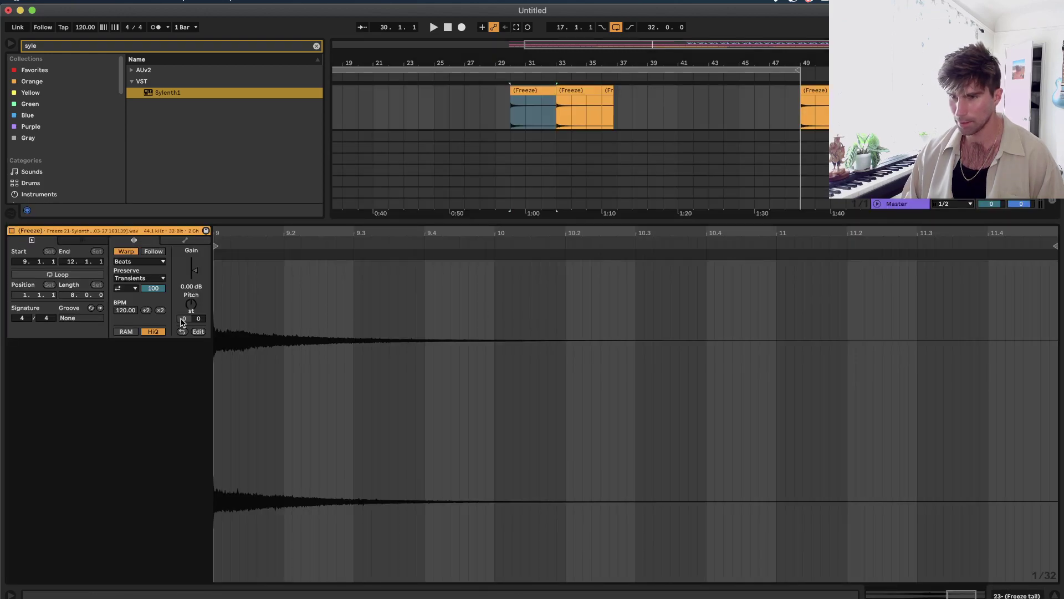
{"action": "scroll", "coordinate": [556, 199], "scroll_direction": "up", "scroll_amount": 3}
{"action": "key", "text": "space"}
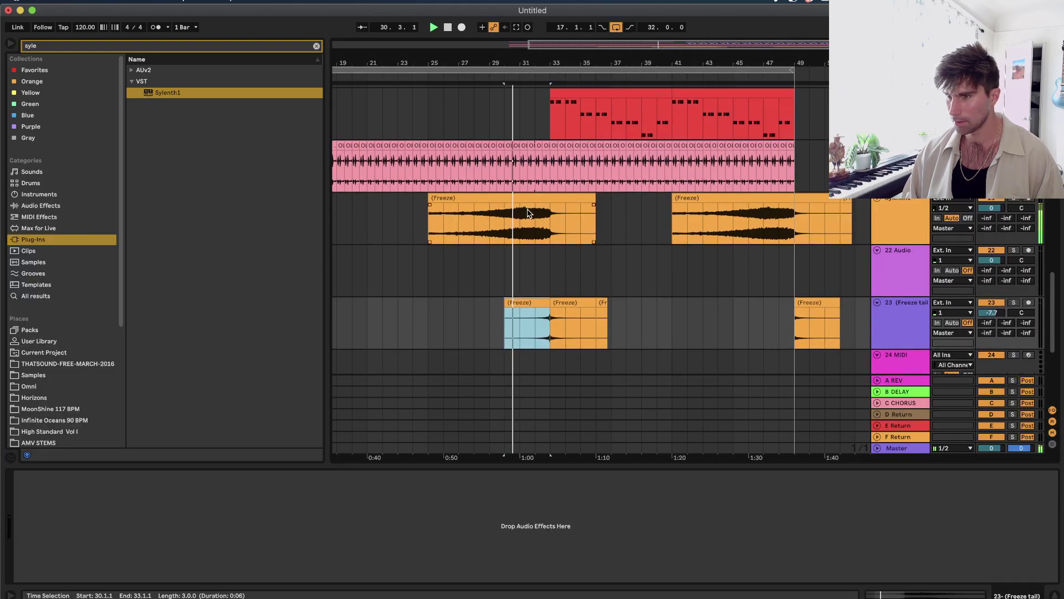
Deactivate the riser copy at bar 25 and move the reversed tail clip onto audio track 22.
{"action": "left_click", "coordinate": [530, 198]}
{"action": "key", "text": "0"}
{"action": "left_click_drag", "start_coordinate": [532, 302], "coordinate": [533, 289]}
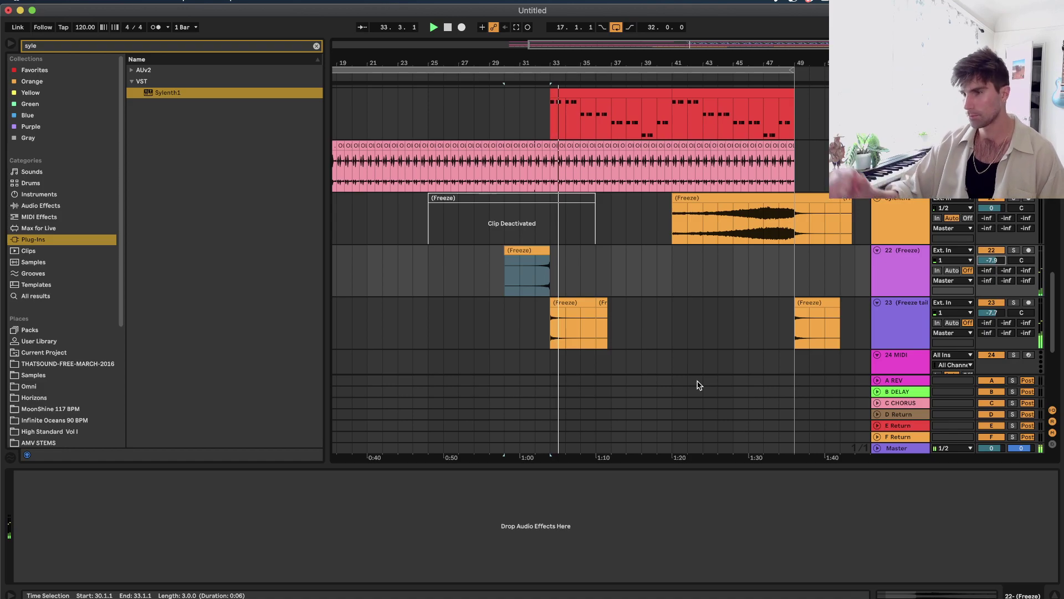
Stop playback, search the plug-ins for "serum" and load Serum onto the empty MIDI track 18 above Polysix.
{"action": "scroll", "coordinate": [668, 294], "scroll_direction": "right", "scroll_amount": 3}
{"action": "scroll", "coordinate": [648, 258], "scroll_direction": "up", "scroll_amount": 5}
{"action": "scroll", "coordinate": [620, 274], "scroll_direction": "down", "scroll_amount": 2}
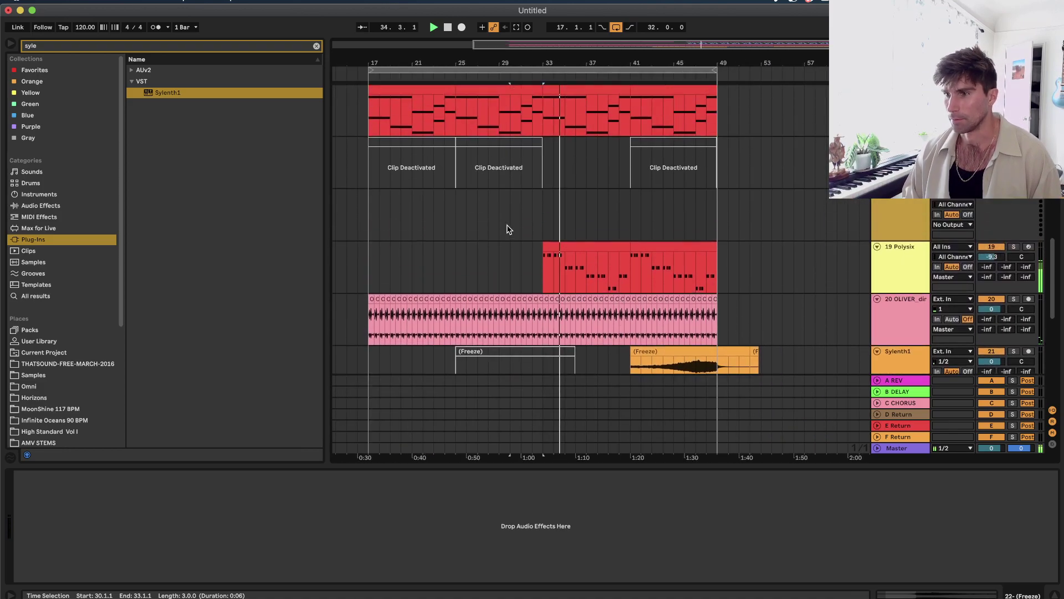
{"action": "left_click", "coordinate": [519, 247]}
{"action": "key", "text": "space"}
{"action": "scroll", "coordinate": [517, 246], "scroll_direction": "up", "scroll_amount": 1}
{"action": "scroll", "coordinate": [610, 260], "scroll_direction": "up", "scroll_amount": 2}
{"action": "left_click", "coordinate": [871, 290]}
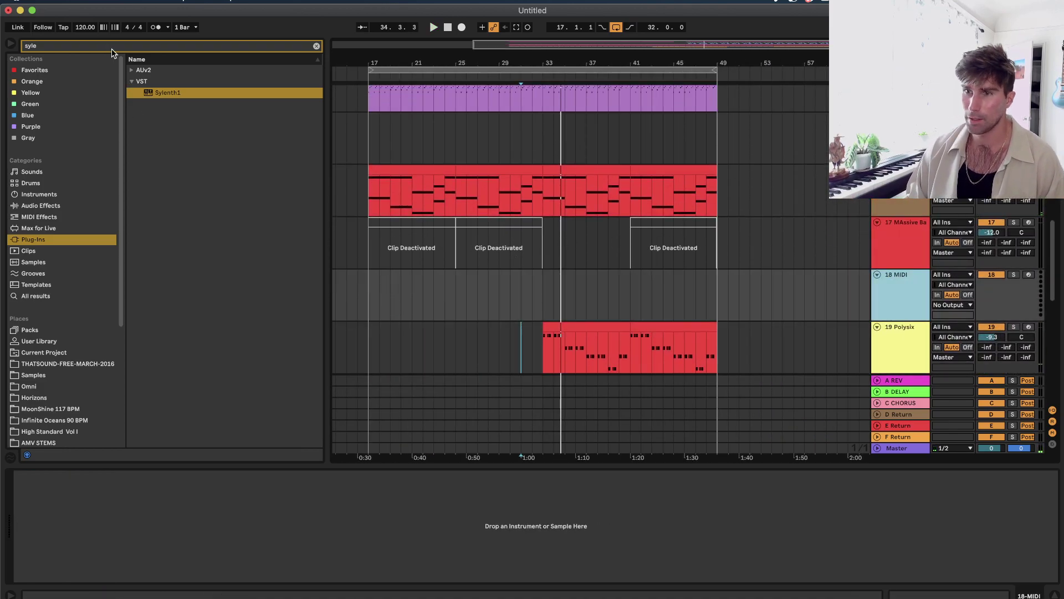
{"action": "left_click", "coordinate": [95, 43]}
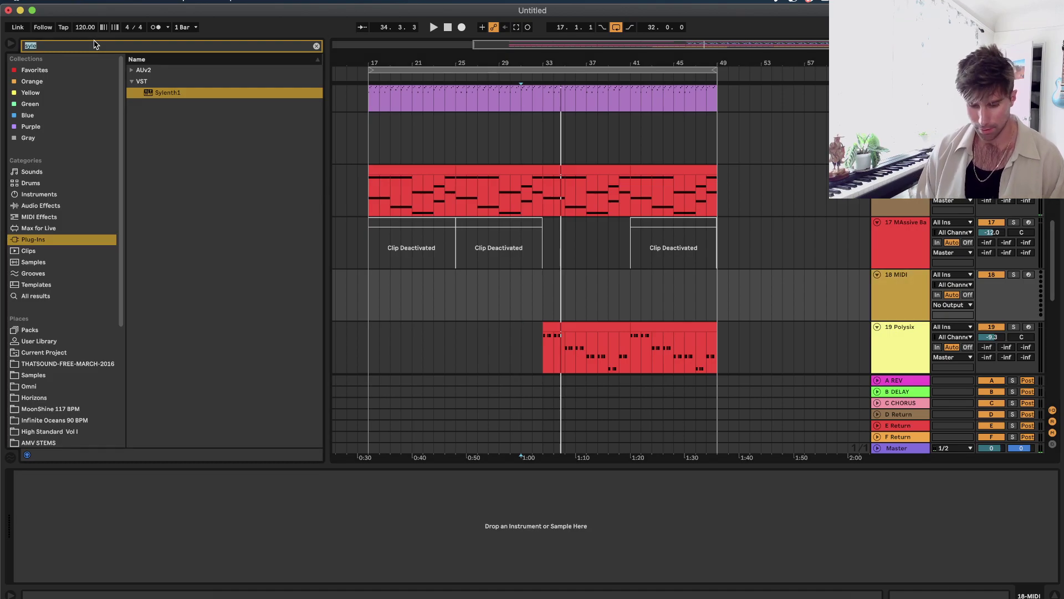
{"action": "type", "text": "serum"}
{"action": "left_click_drag", "start_coordinate": [170, 94], "coordinate": [630, 311]}
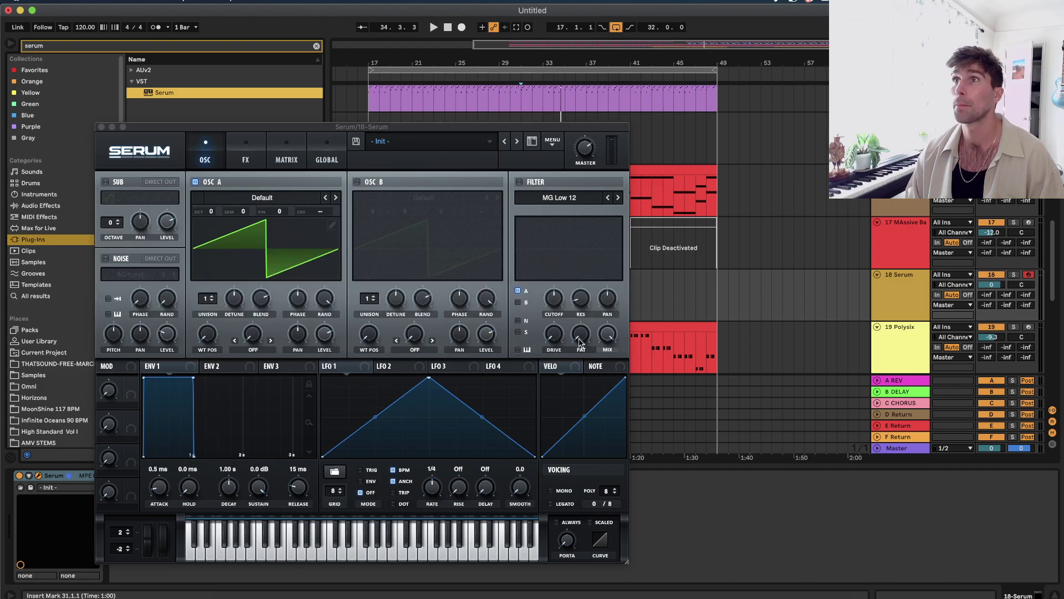
Load the Plucked preset PL Crusty Pluck [LCV] in Serum and set the track's volume to -2.5 dB.
{"action": "left_click", "coordinate": [452, 141]}
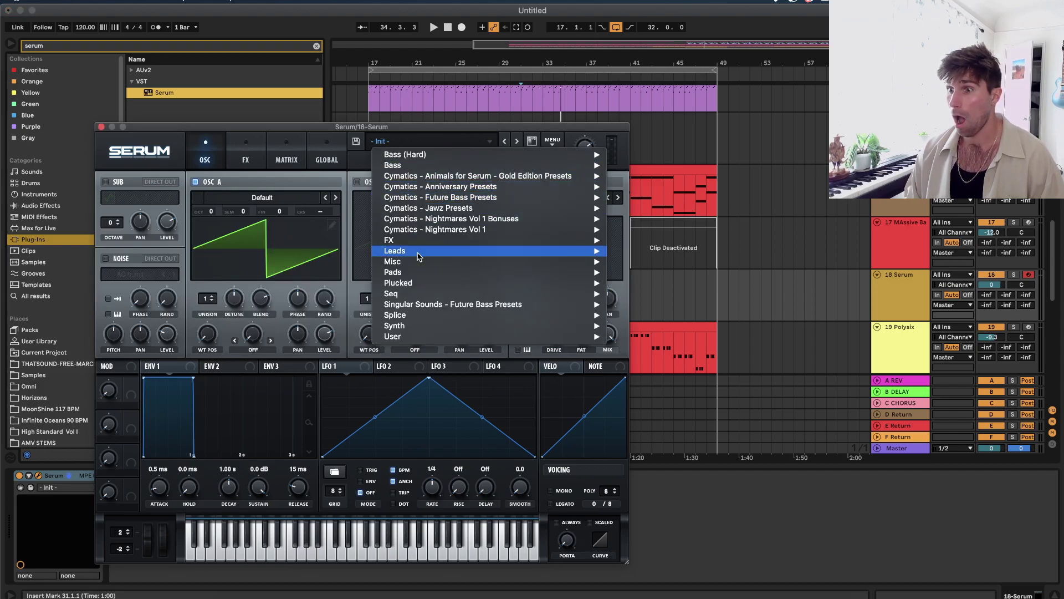
{"action": "mouse_move", "coordinate": [484, 288]}
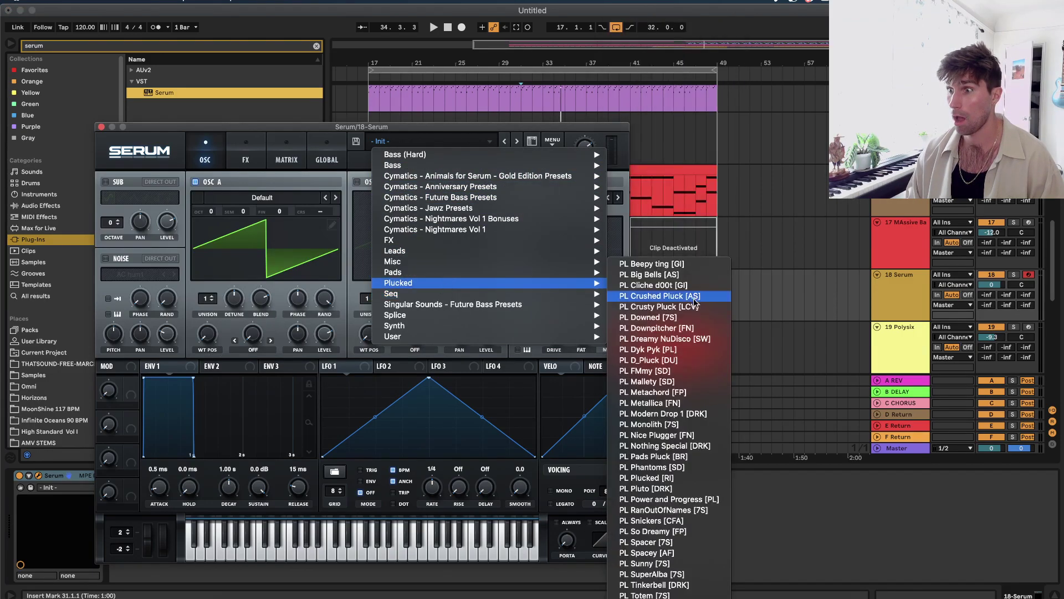
{"action": "left_click", "coordinate": [654, 310]}
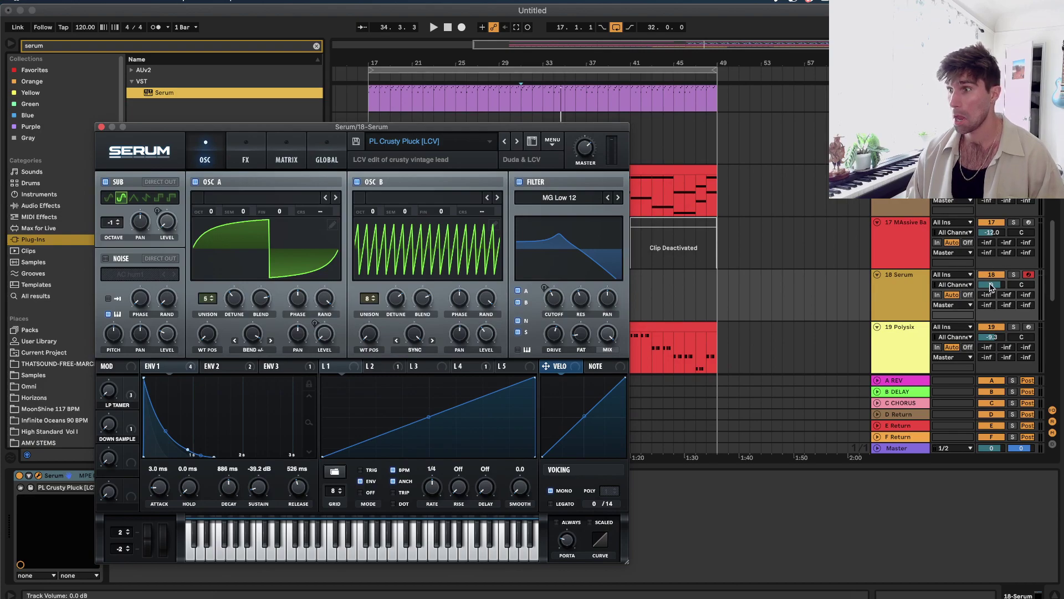
{"action": "left_click", "coordinate": [992, 285]}
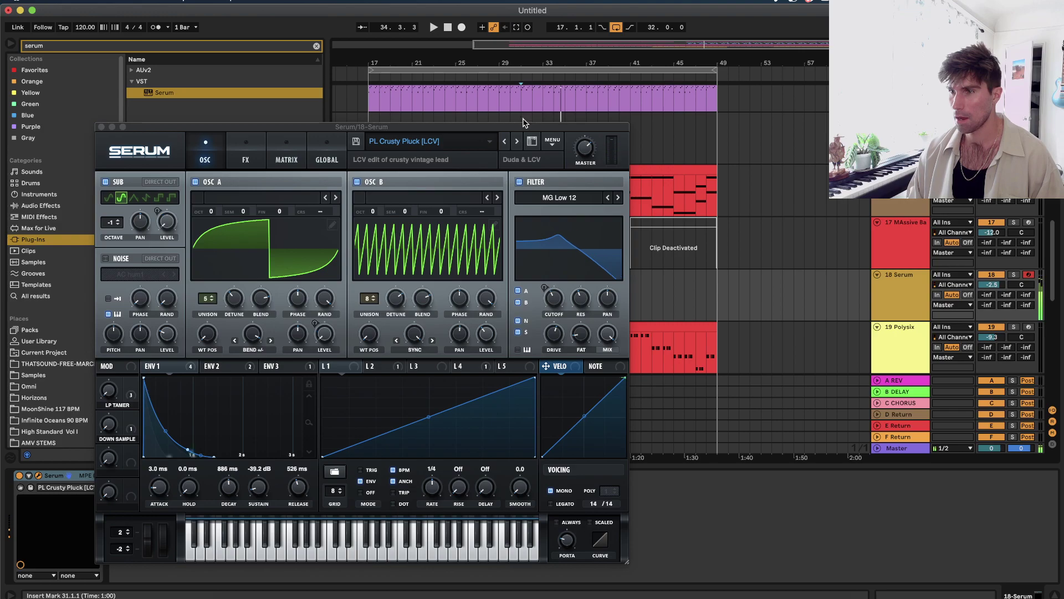
Audition the following Serum pluck presets over the playing arrangement and choose PL Dyk Pyk [PL].
{"action": "left_click", "coordinate": [518, 140]}
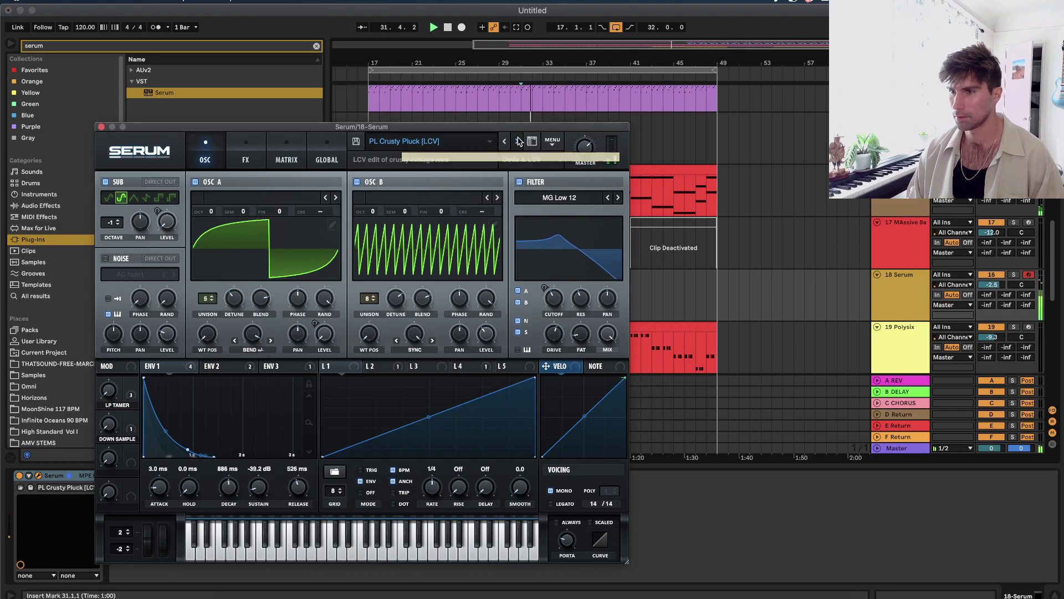
{"action": "left_click", "coordinate": [519, 141]}
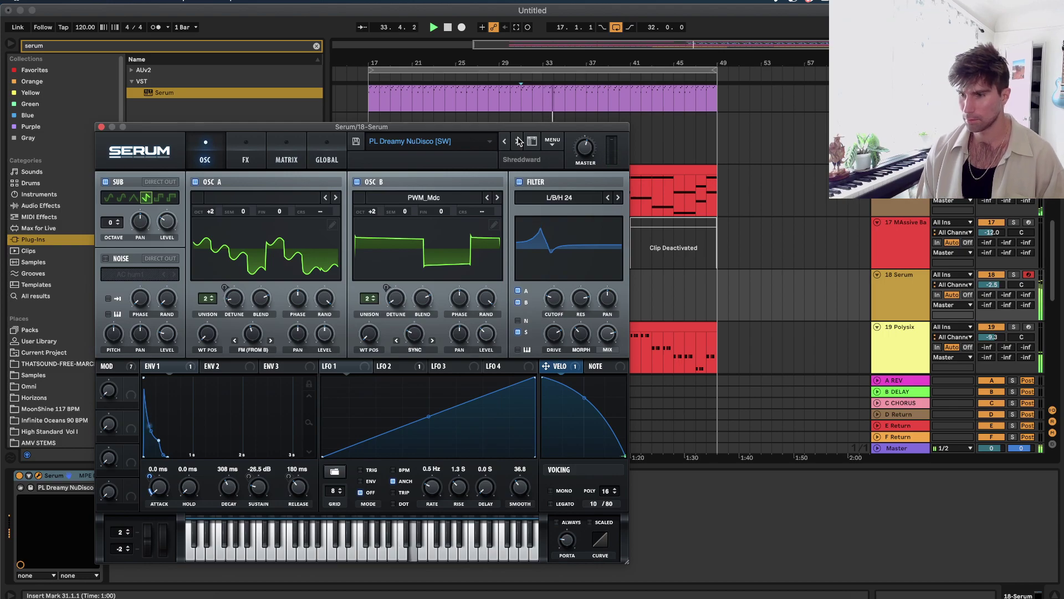
{"action": "left_click", "coordinate": [518, 141]}
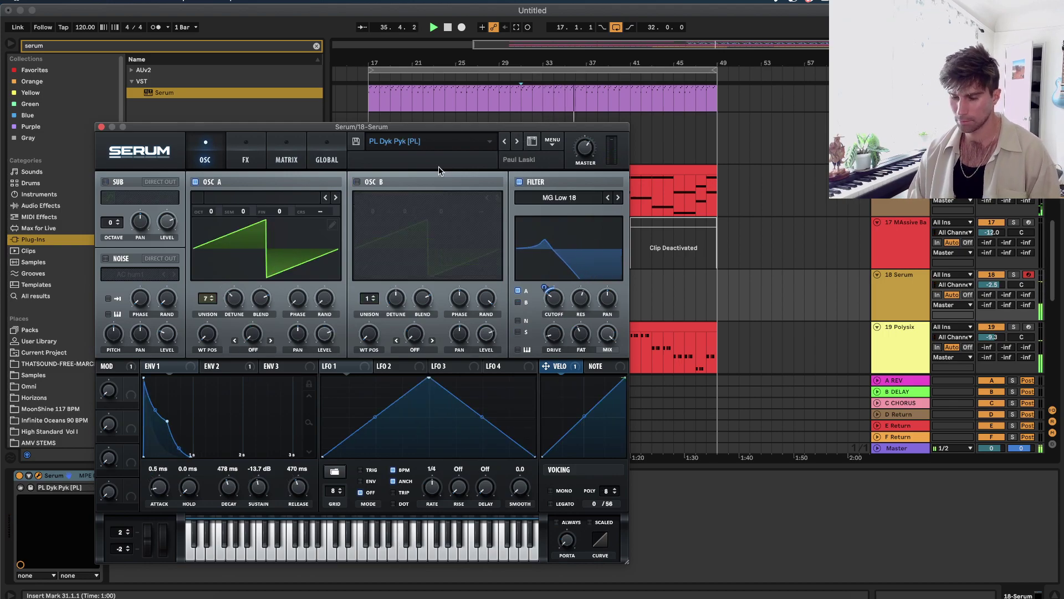
{"action": "key", "text": "z"}
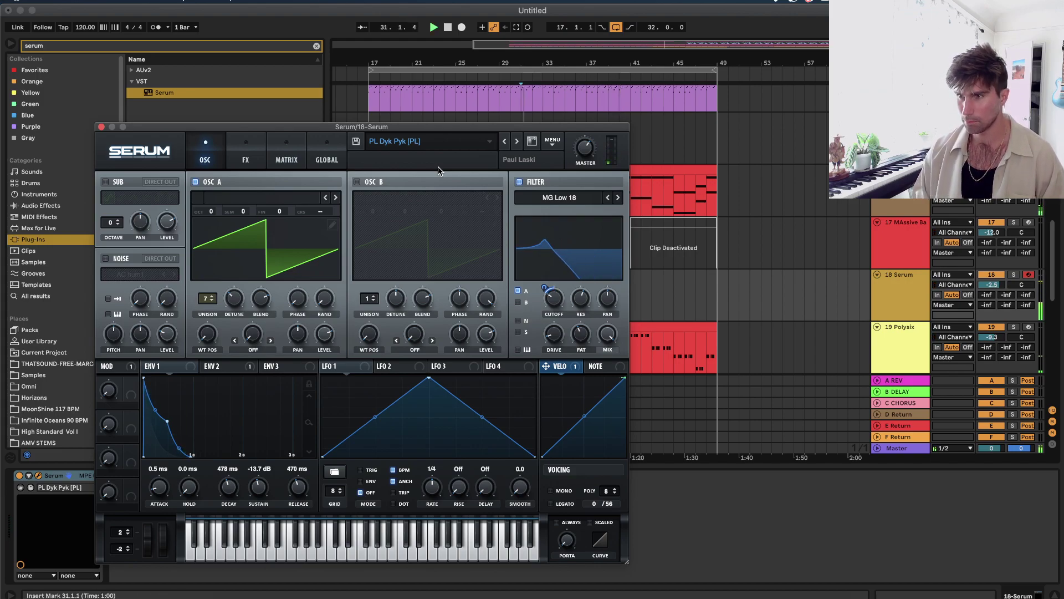
Try recording a live Serum part over the playing arrangement.
{"action": "left_click", "coordinate": [461, 28]}
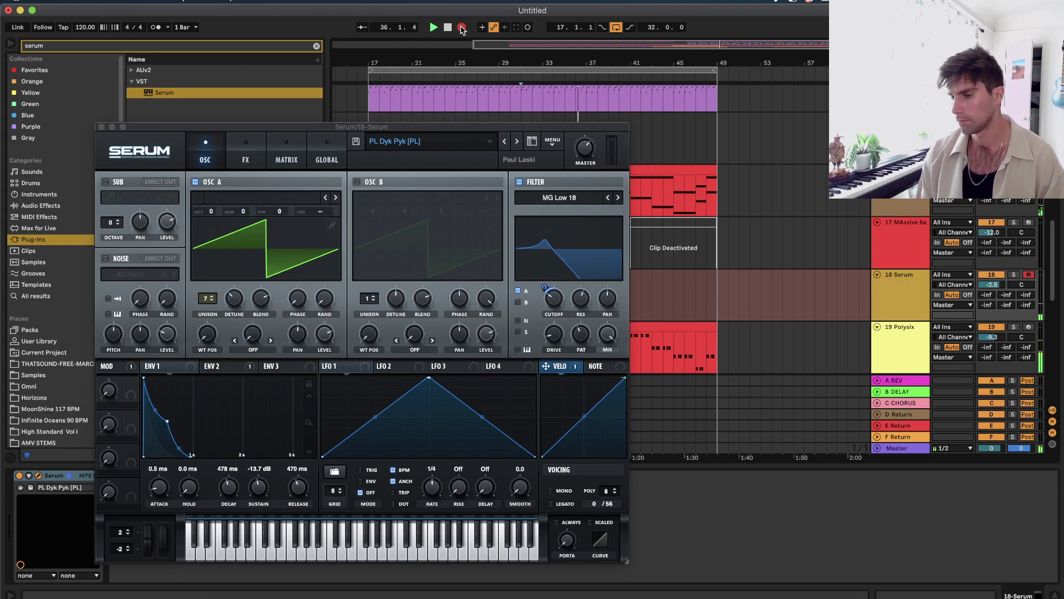
{"action": "left_click", "coordinate": [462, 27]}
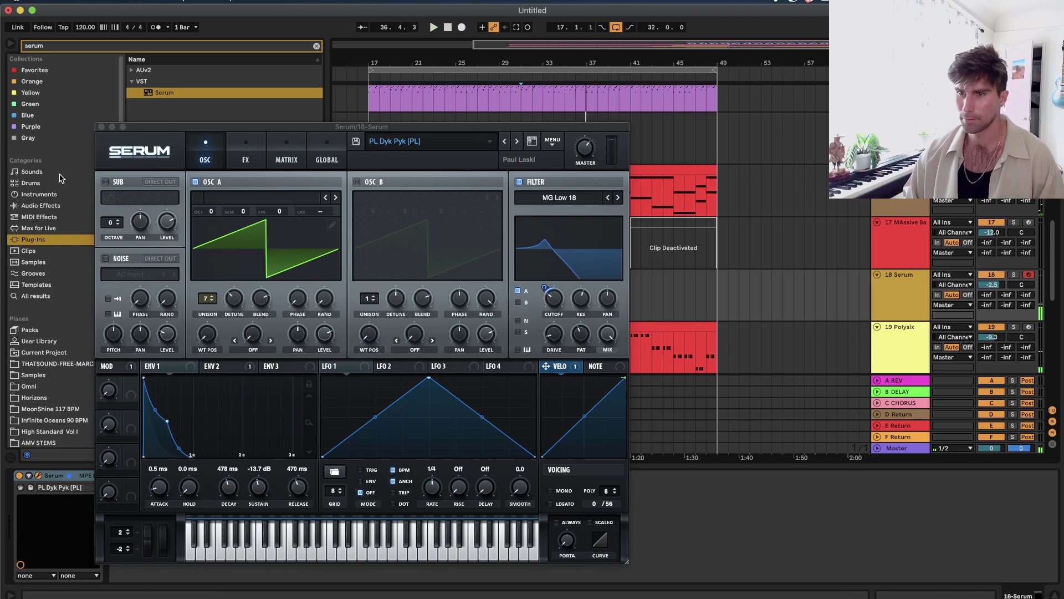
Close Serum, clear its track from bar 33 and create an empty MIDI clip from bar 33 to bar 41.
{"action": "left_click", "coordinate": [101, 127]}
{"action": "left_click_drag", "start_coordinate": [611, 286], "coordinate": [636, 309]}
{"action": "key", "text": "Delete"}
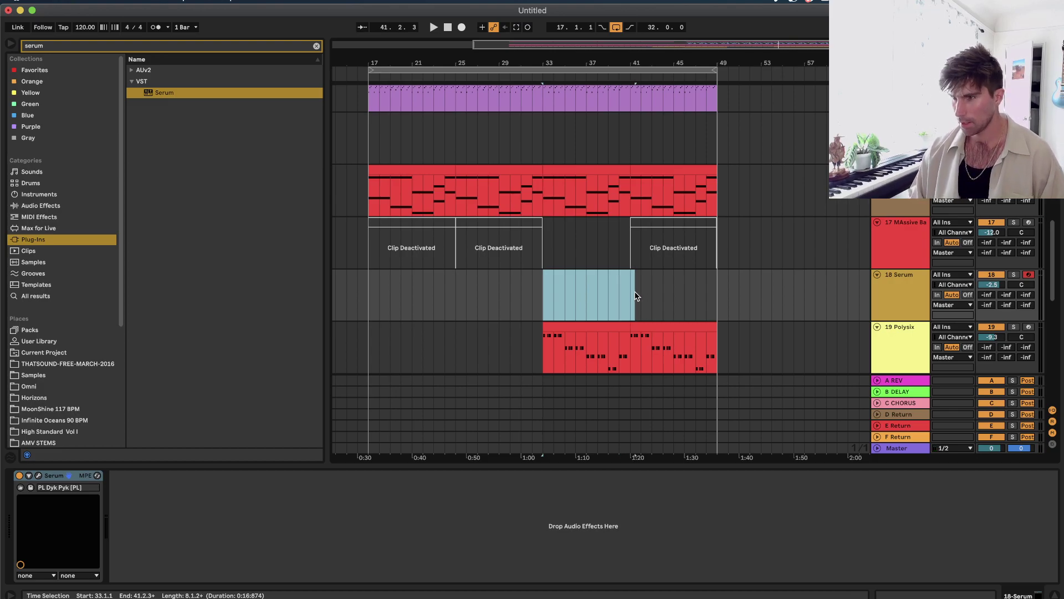
{"action": "key", "text": "super+shift+m"}
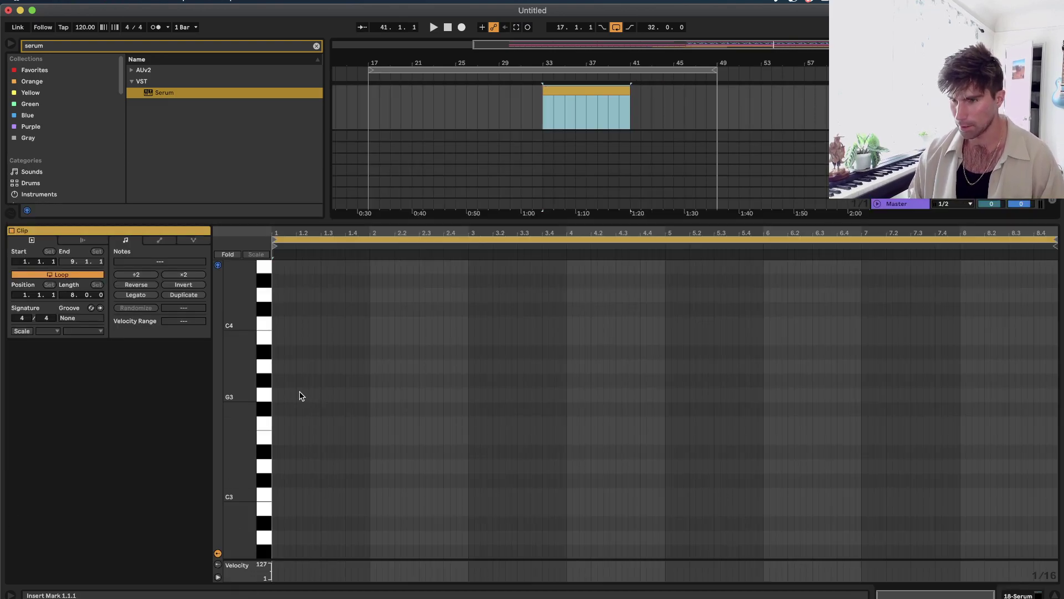
Place two sixteenth A3 notes in the empty Serum clip, at 1.1.1 and 1.1.4.
{"action": "double_click", "coordinate": [290, 369]}
{"action": "key", "text": "space"}
{"action": "scroll", "coordinate": [290, 370], "scroll_direction": "up", "scroll_amount": 3}
{"action": "scroll", "coordinate": [294, 361], "scroll_direction": "up", "scroll_amount": 3}
{"action": "key", "text": "space"}
{"action": "key", "text": "space"}
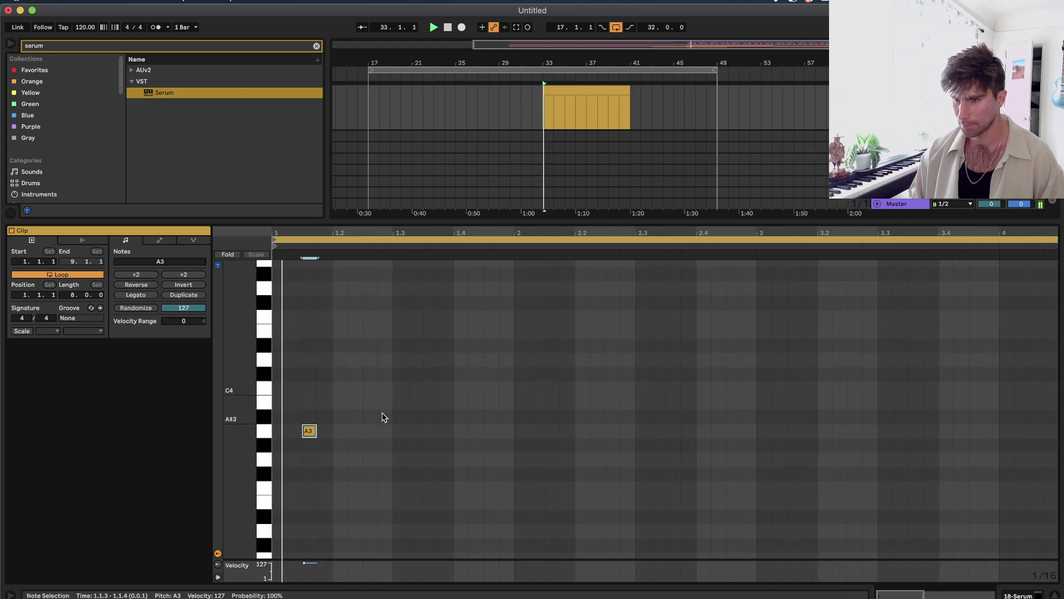
{"action": "mouse_move", "coordinate": [309, 431]}
{"action": "left_mouse_down"}
{"action": "mouse_move", "coordinate": [280, 432]}
{"action": "mouse_move", "coordinate": [324, 430]}
{"action": "left_mouse_up"}
{"action": "left_click", "coordinate": [275, 432], "text": "shift"}
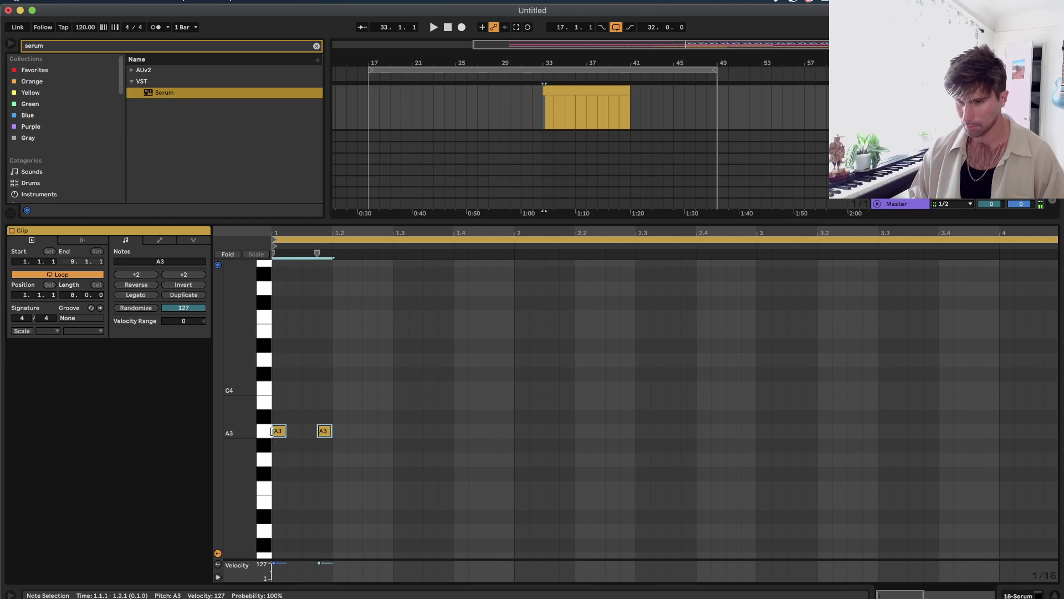
Lower the first A3 note's velocity to 54 and move the second A3 to 1.2.3.
{"action": "left_click", "coordinate": [287, 454]}
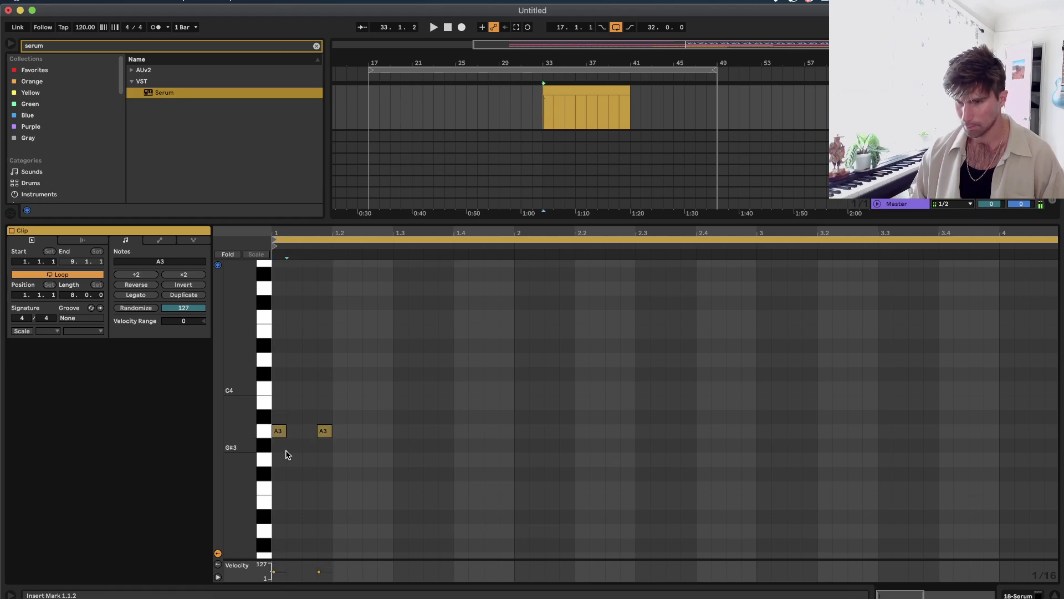
{"action": "left_click", "coordinate": [280, 430]}
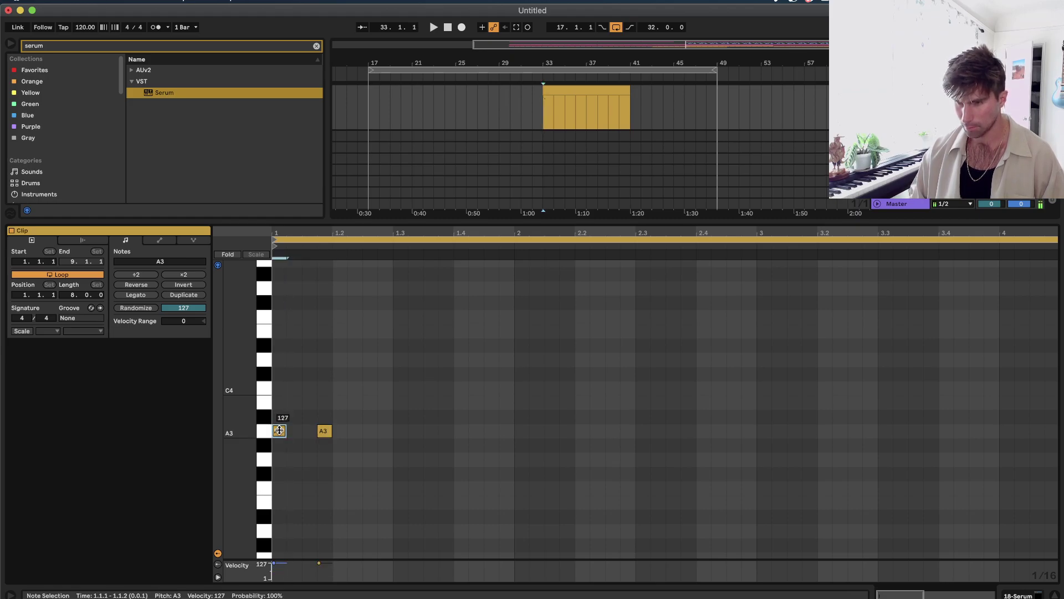
{"action": "key", "text": "space"}
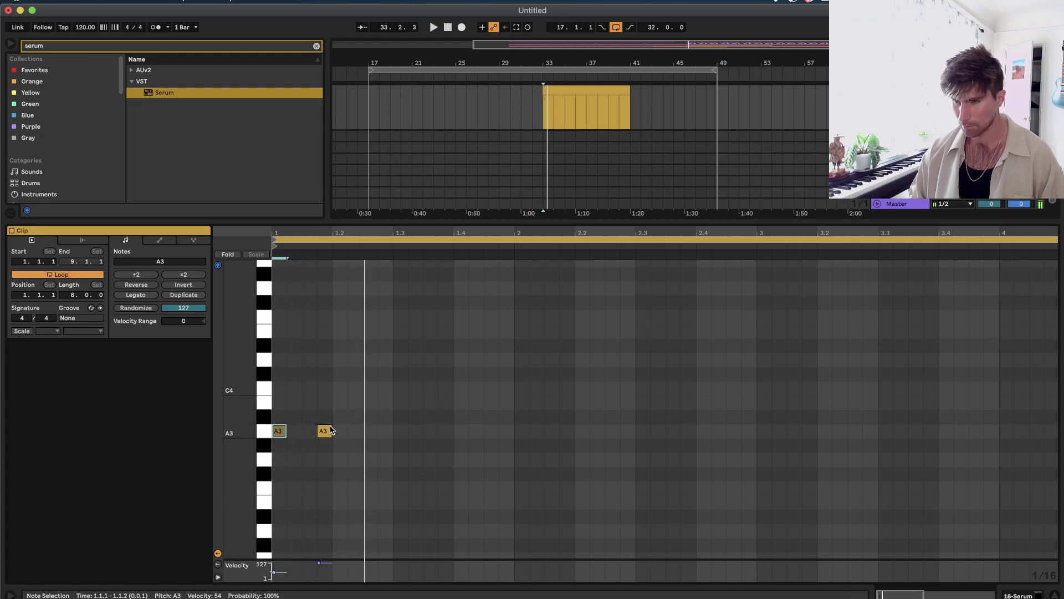
{"action": "left_click_drag", "start_coordinate": [325, 437], "coordinate": [369, 438]}
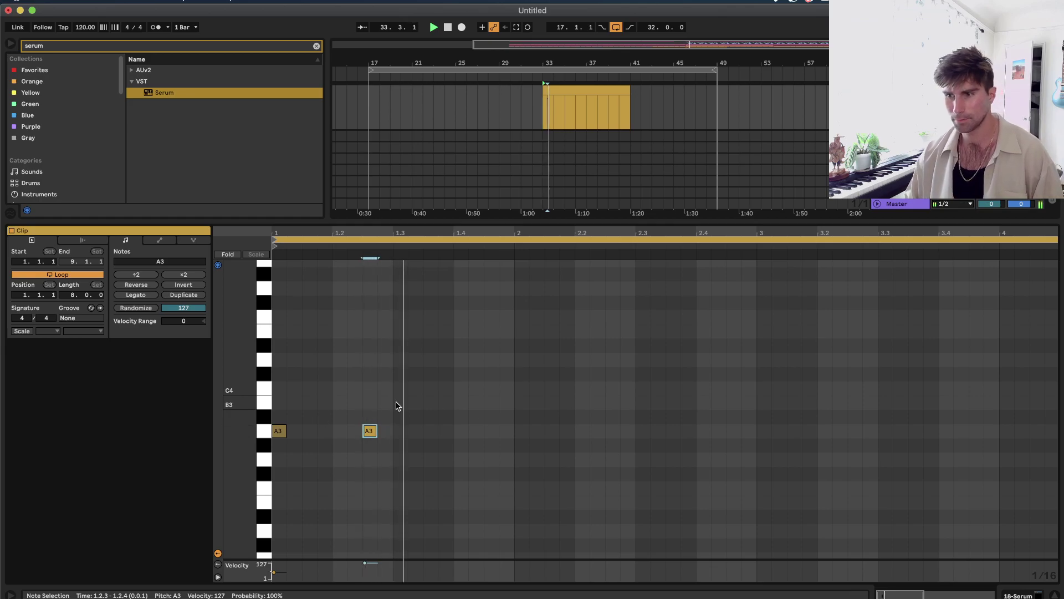
Copy the soft and loud A3 notes into bar 2, at 2.1.3 and 2.2.3, and play the pattern.
{"action": "left_click_drag", "start_coordinate": [481, 406], "coordinate": [551, 434]}
{"action": "left_click", "coordinate": [497, 455]}
{"action": "left_click", "coordinate": [530, 479]}
{"action": "key", "text": "space"}
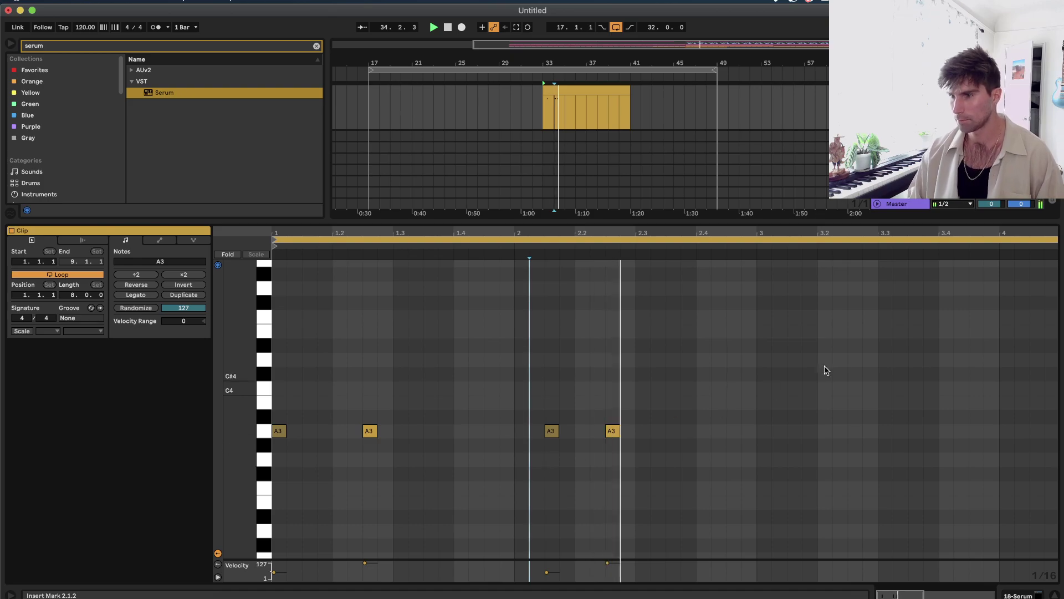
Duplicate the two-bar Serum pattern from bar 33 up to bar 41 and consolidate it into one eight-bar clip.
{"action": "left_click", "coordinate": [551, 121]}
{"action": "left_click_drag", "start_coordinate": [550, 118], "coordinate": [543, 119]}
{"action": "key", "text": "super+d"}
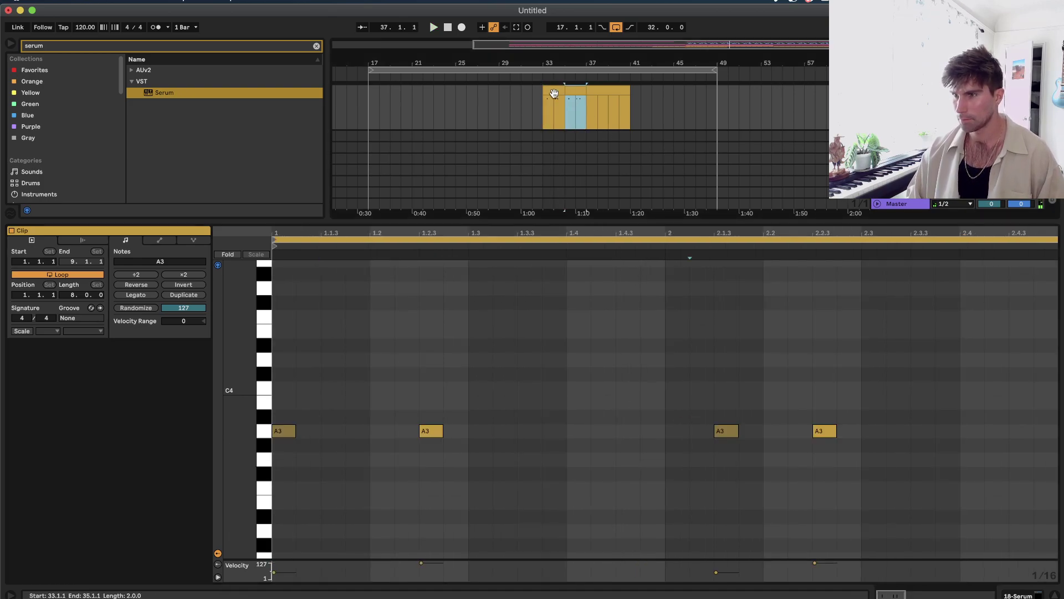
{"action": "left_click", "coordinate": [554, 92]}
{"action": "key", "text": "super+f"}
{"action": "left_click", "coordinate": [581, 91], "text": "shift"}
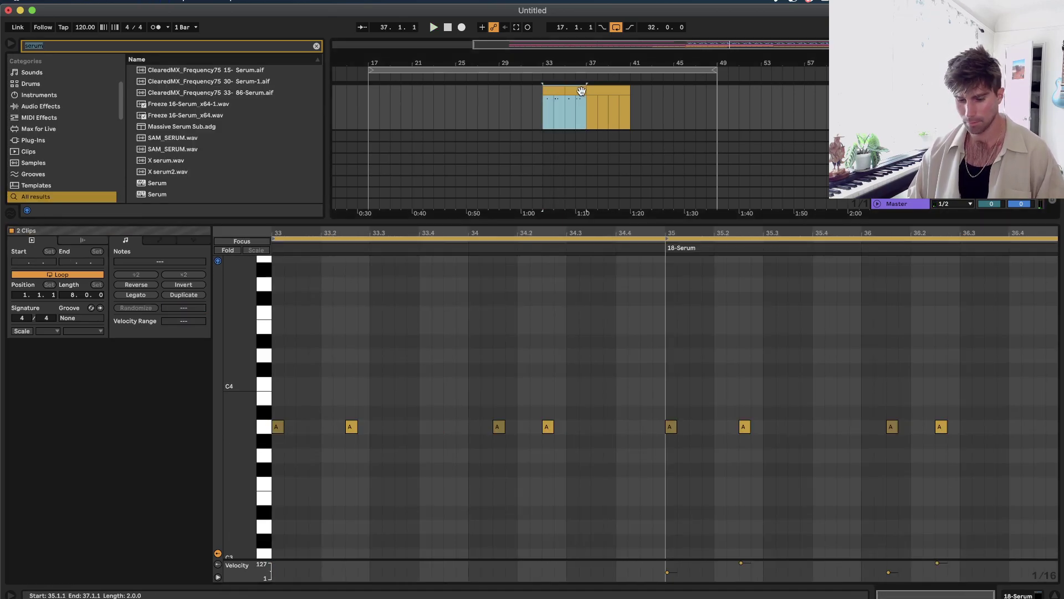
{"action": "key", "text": "super+d"}
{"action": "left_click", "coordinate": [559, 91], "text": "shift"}
{"action": "key", "text": "super+j"}
{"action": "key", "text": "space"}
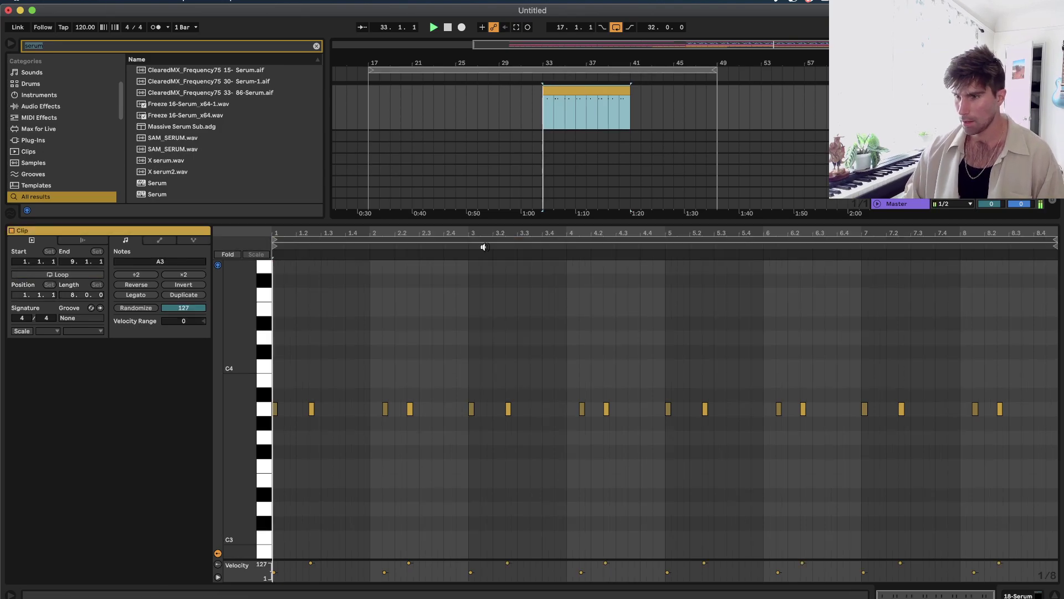
Lower the two notes in the clip's bar 3 to G3 and F3.
{"action": "left_click", "coordinate": [528, 408]}
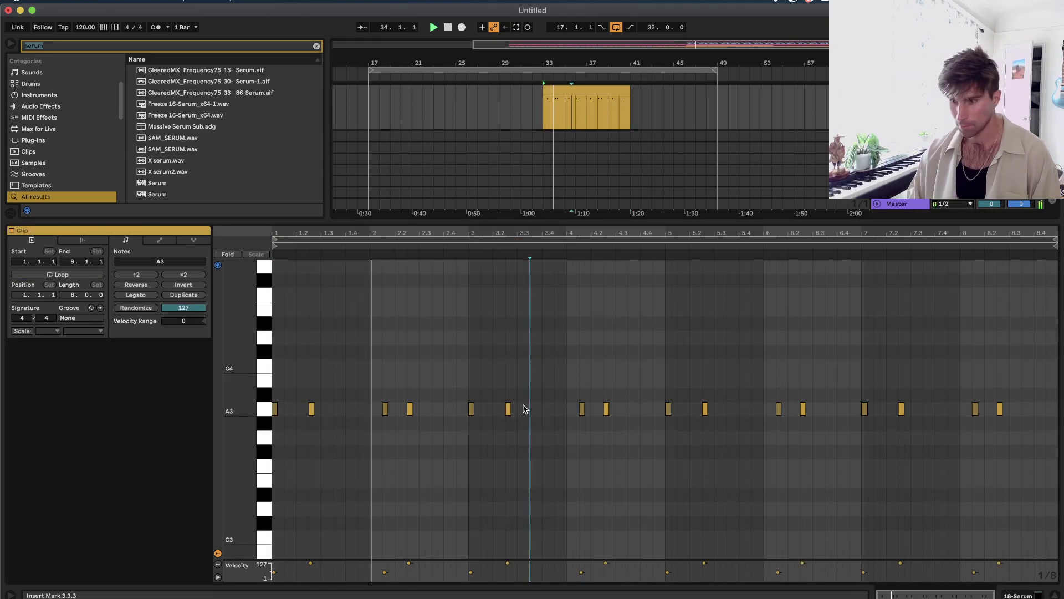
{"action": "key", "text": "space"}
{"action": "left_click_drag", "start_coordinate": [526, 409], "coordinate": [461, 409]}
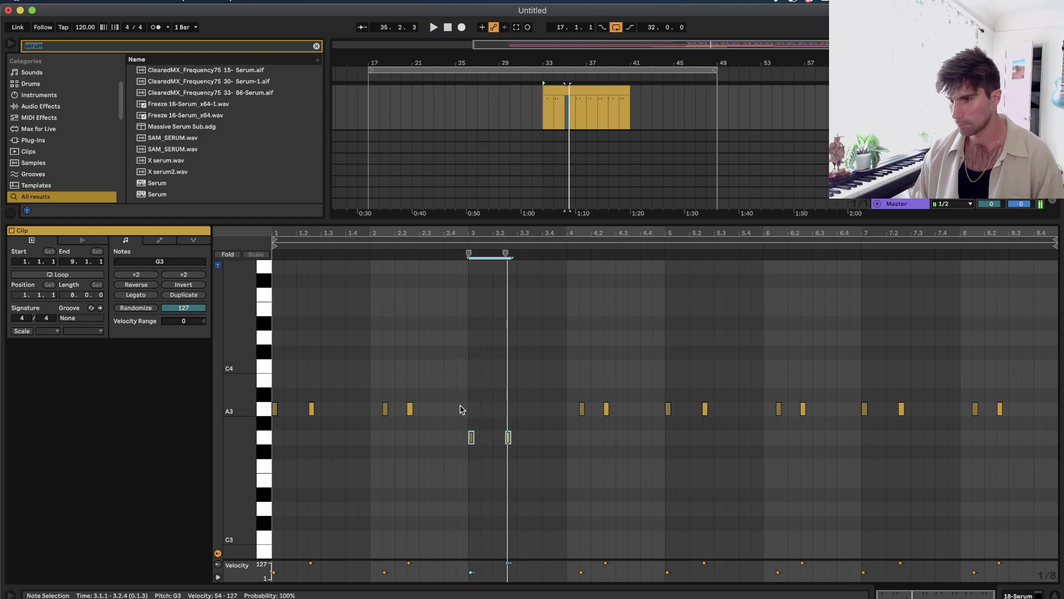
{"action": "left_click", "coordinate": [504, 449]}
{"action": "left_click_drag", "start_coordinate": [509, 438], "coordinate": [510, 459]}
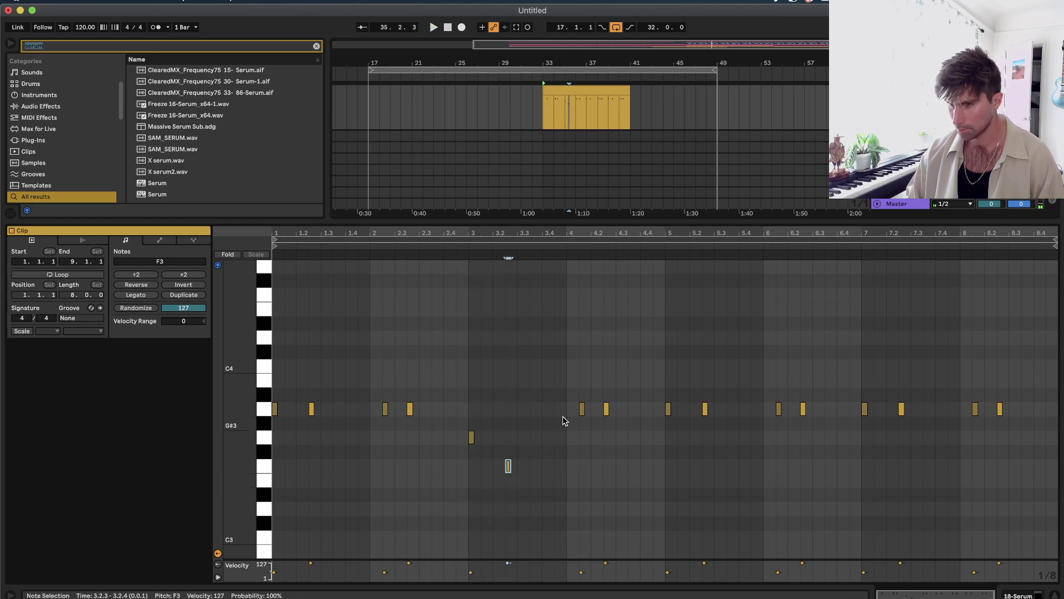
Shape the clip's bar 4 into C4 at 4.1.3, G3 at 4.2.3 and an added F3 at 4.3.3, checking by playback.
{"action": "left_click_drag", "start_coordinate": [582, 410], "coordinate": [583, 366]}
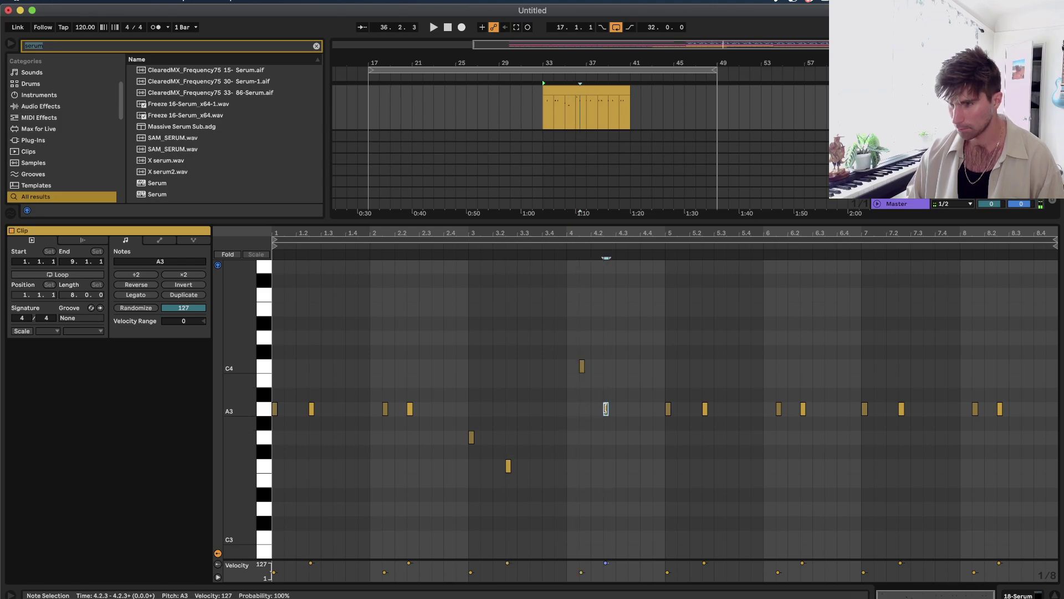
{"action": "left_click_drag", "start_coordinate": [606, 412], "coordinate": [633, 467]}
{"action": "left_click", "coordinate": [677, 502]}
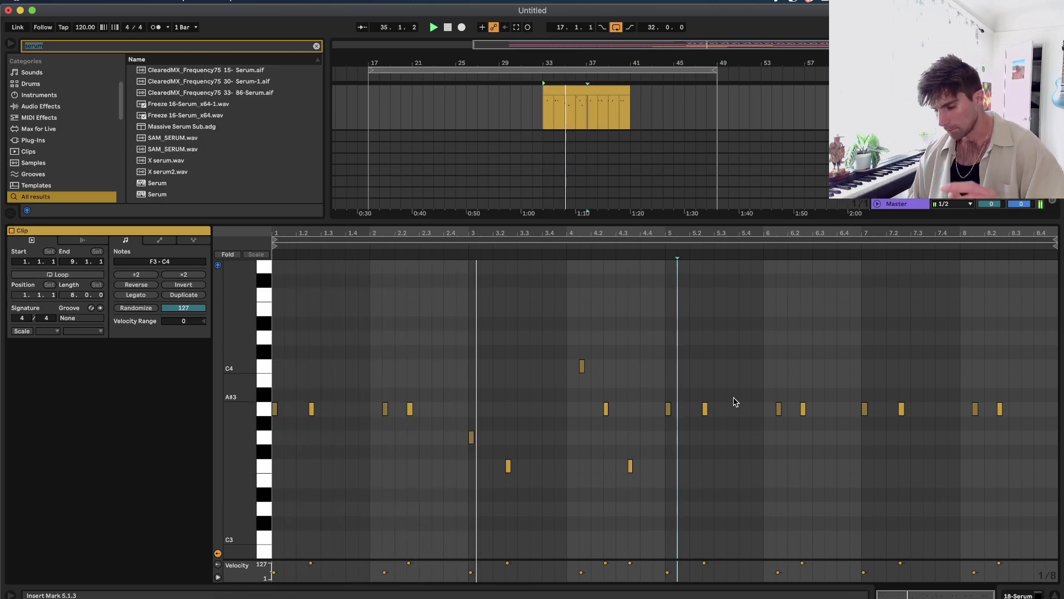
{"action": "left_click", "coordinate": [668, 410]}
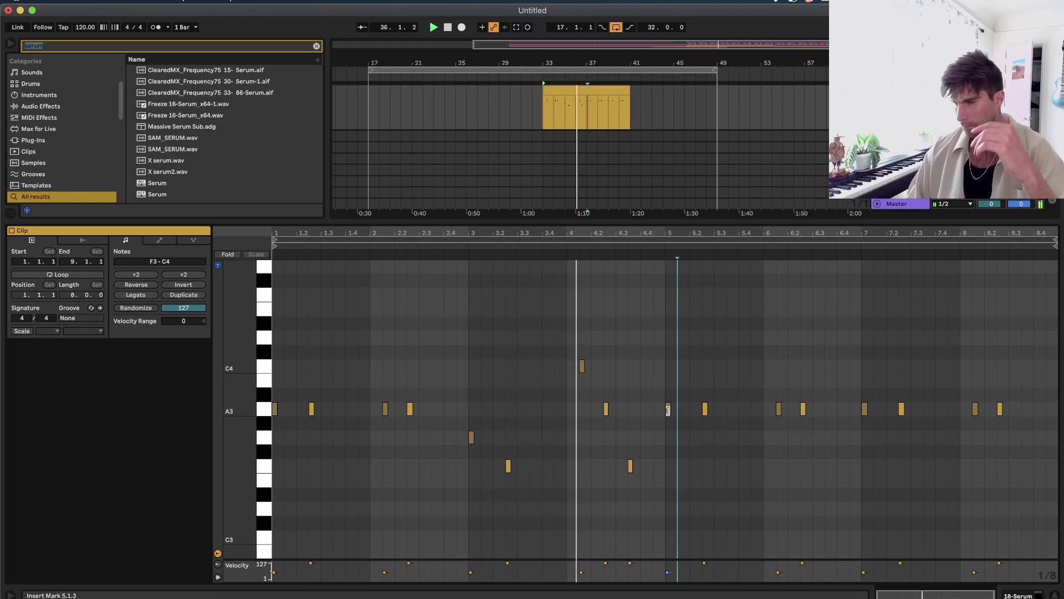
{"action": "left_click", "coordinate": [566, 254]}
{"action": "left_click", "coordinate": [605, 409]}
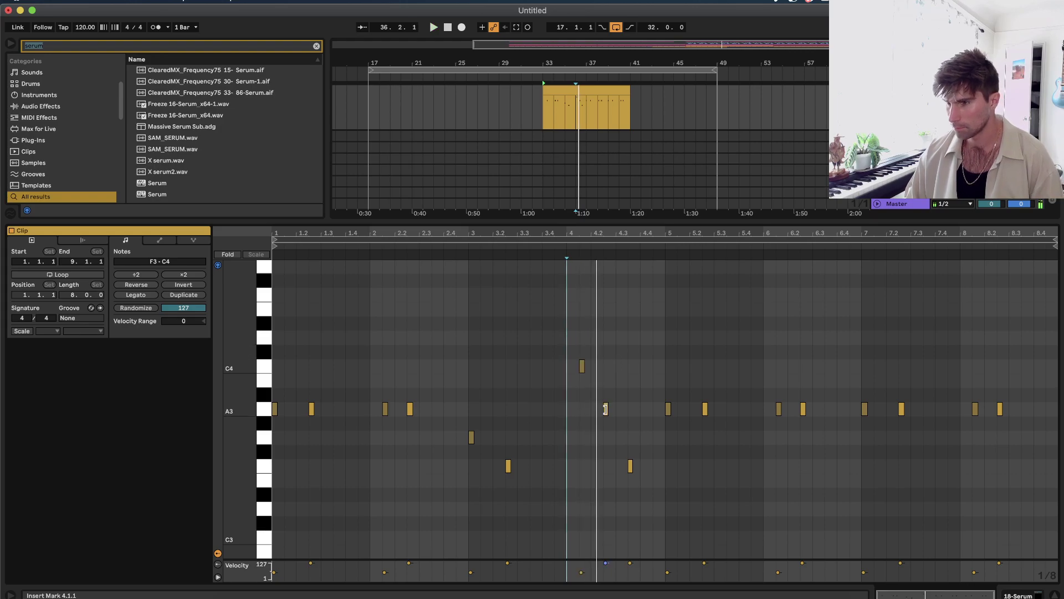
{"action": "left_click", "coordinate": [606, 409]}
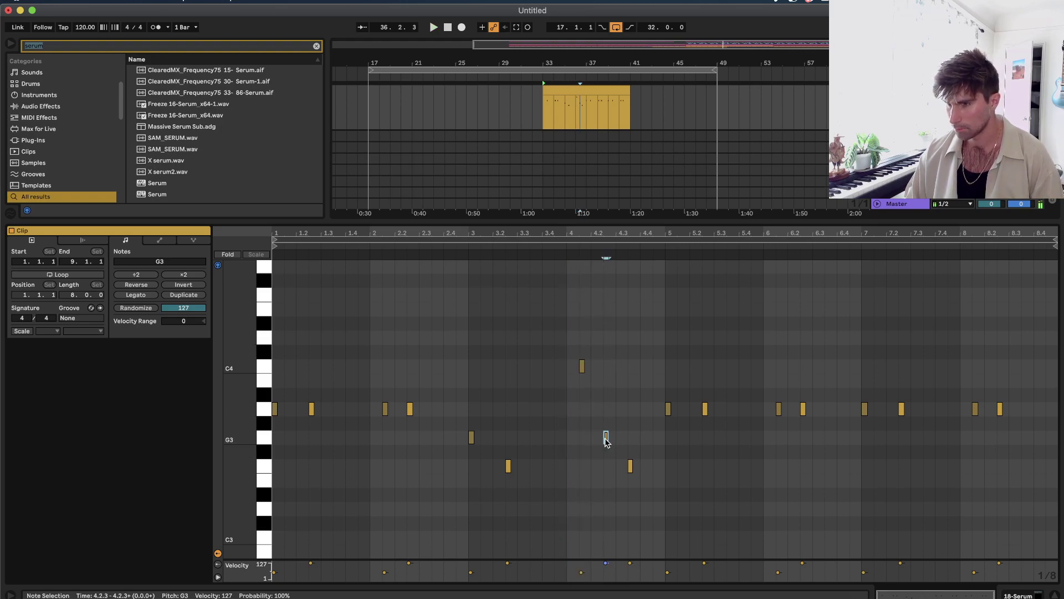
{"action": "left_click", "coordinate": [631, 466]}
{"action": "key", "text": "space"}
Set Serum's portamento time to 3.25 sec and lower the Serum track's volume to -4.6 dB.
{"action": "key", "text": "shift+Tab"}
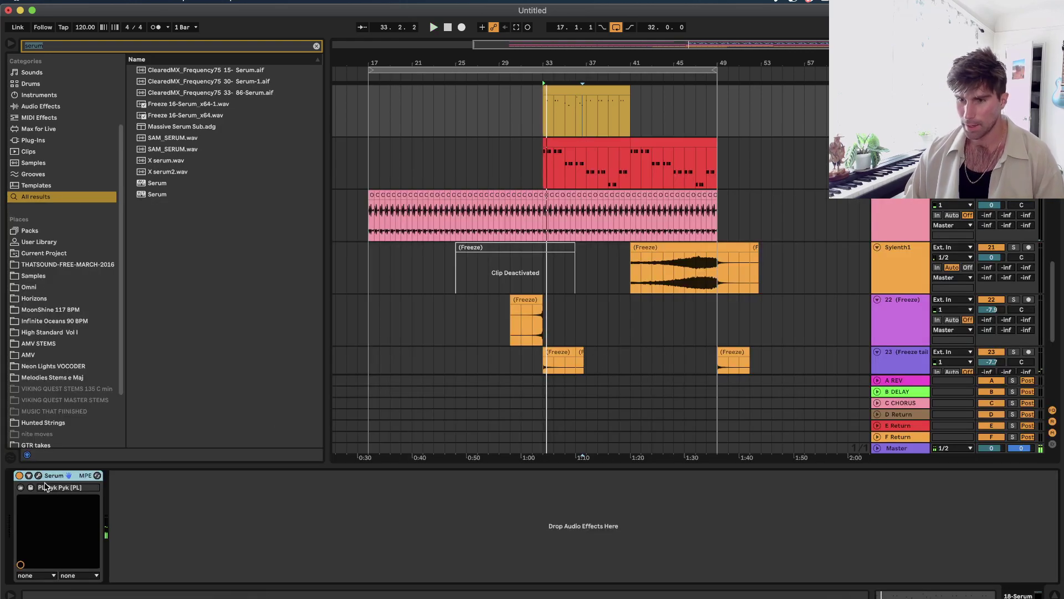
{"action": "left_click", "coordinate": [38, 476]}
{"action": "left_click", "coordinate": [153, 364]}
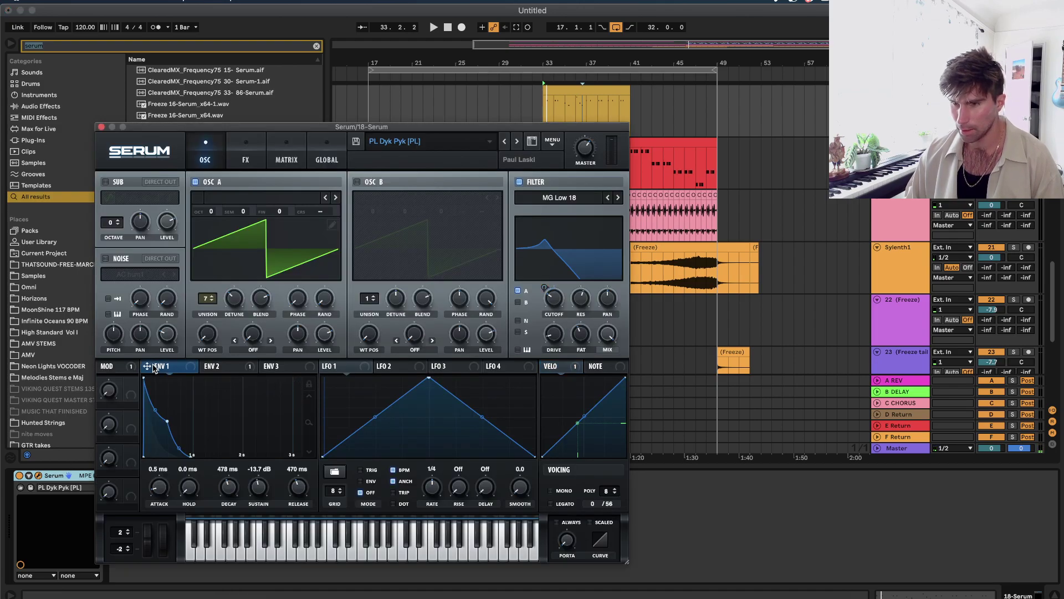
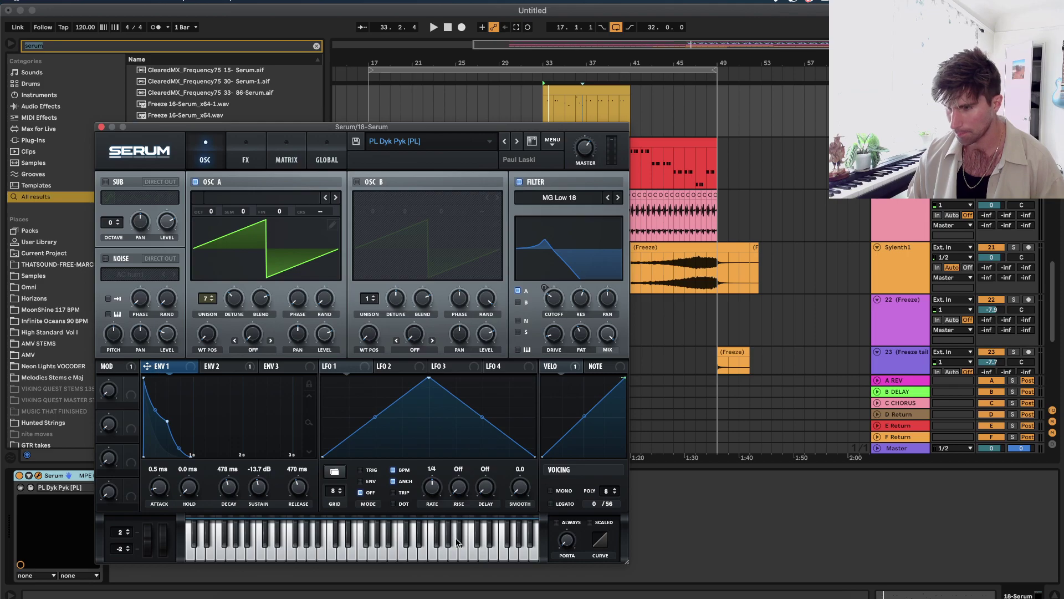
{"action": "left_click", "coordinate": [557, 522]}
{"action": "key", "text": "space"}
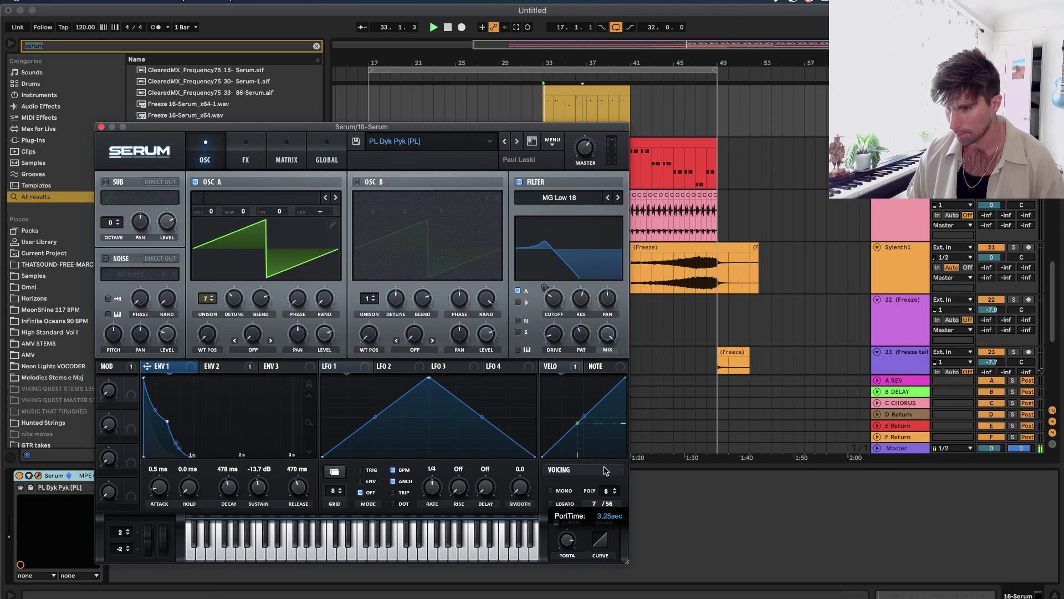
{"action": "left_click", "coordinate": [101, 127]}
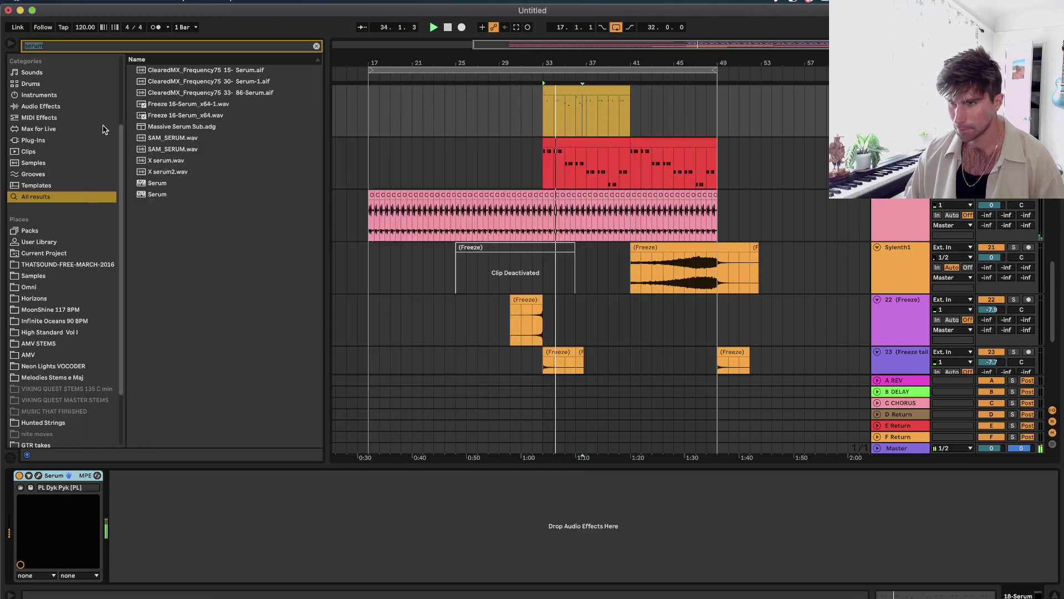
{"action": "scroll", "coordinate": [483, 211], "scroll_direction": "up", "scroll_amount": 3}
{"action": "left_click_drag", "start_coordinate": [991, 203], "coordinate": [992, 224]}
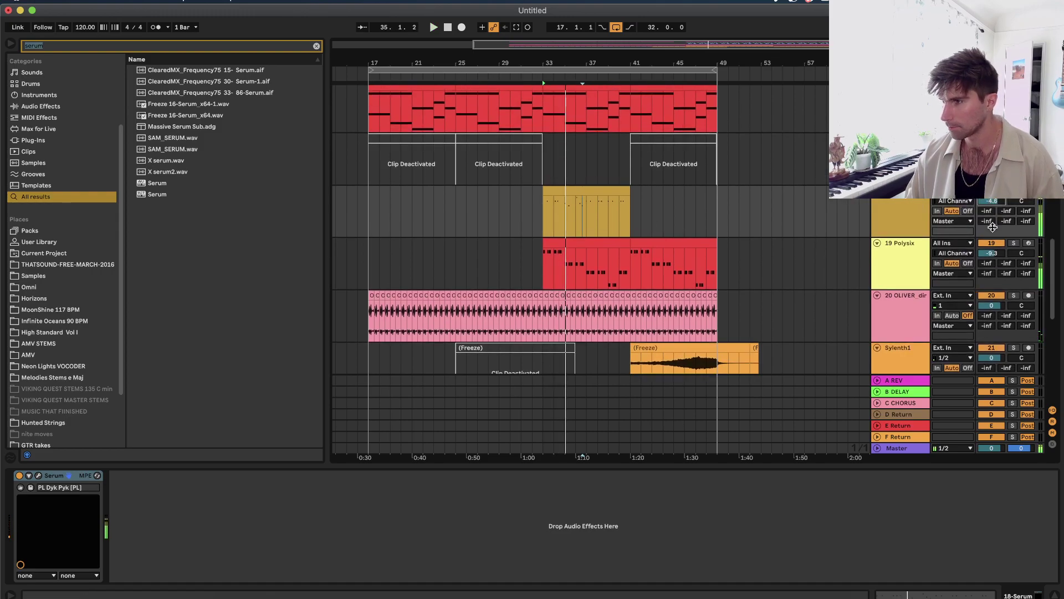
Solo the 19 Polysix track and add the CLA Bass Stereo plug-in to it.
{"action": "left_click", "coordinate": [1013, 244]}
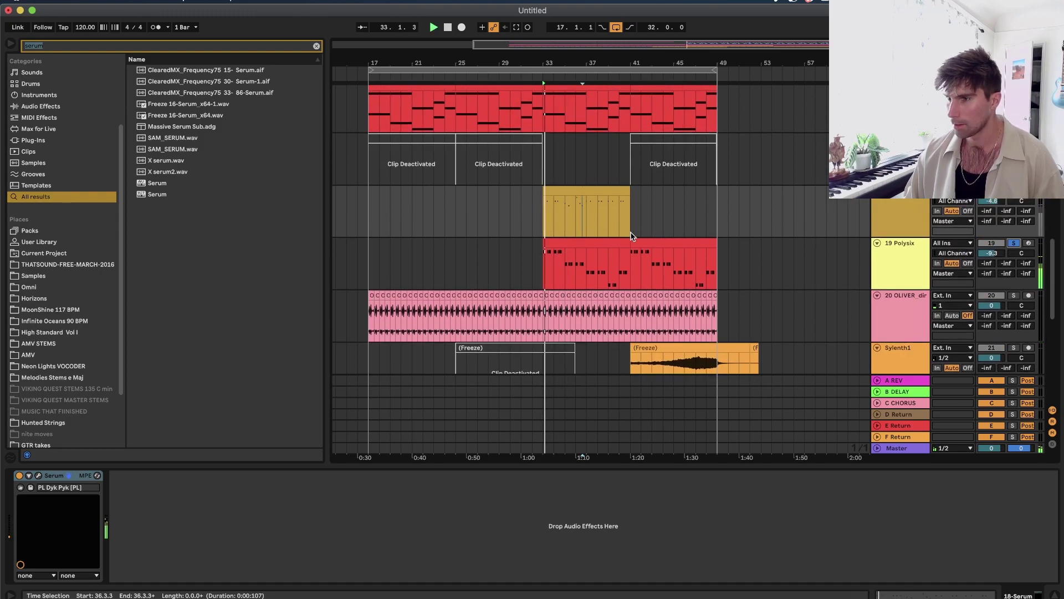
{"action": "left_click", "coordinate": [31, 163]}
{"action": "left_click", "coordinate": [315, 47]}
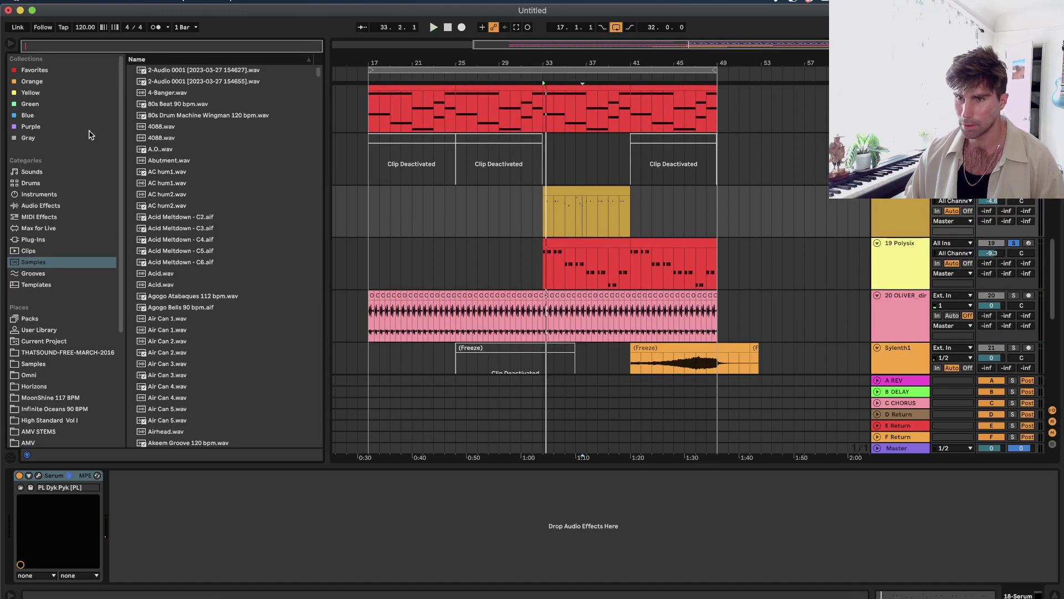
{"action": "left_click", "coordinate": [42, 240]}
{"action": "left_click", "coordinate": [93, 46]}
{"action": "type", "text": "cla"}
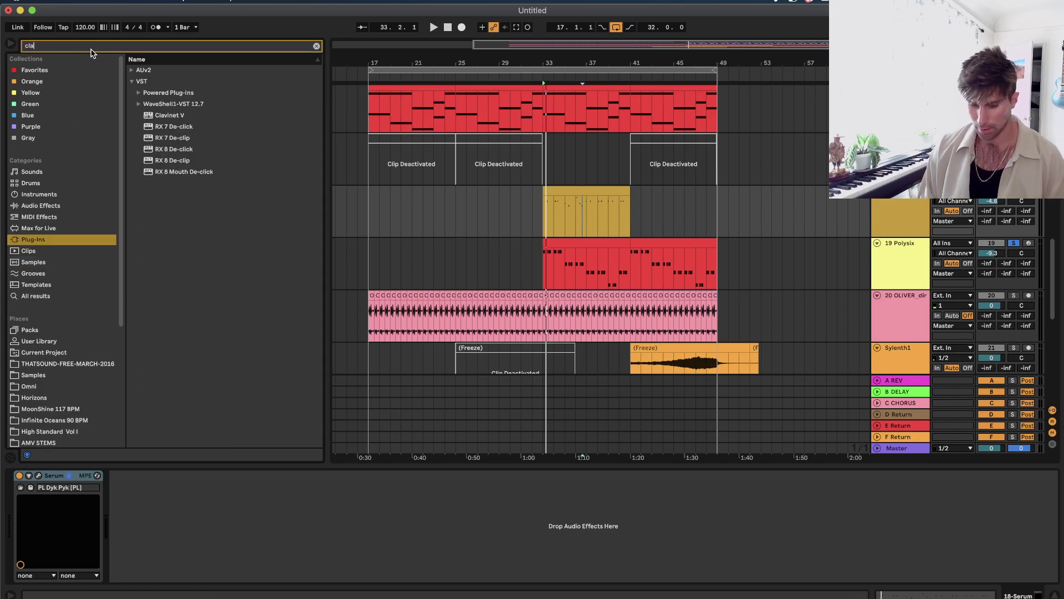
{"action": "left_click", "coordinate": [145, 104]}
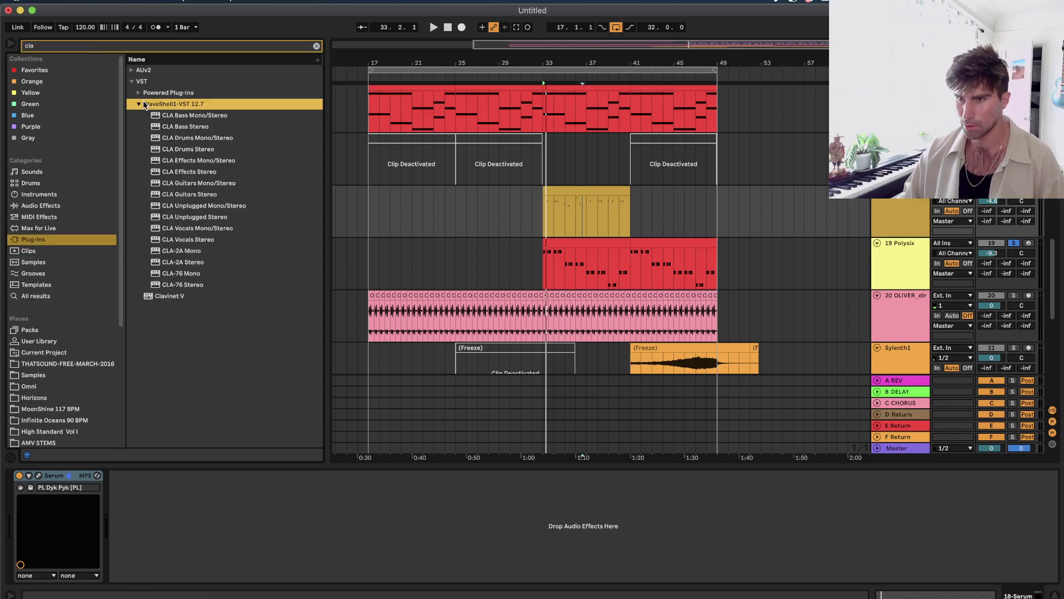
{"action": "left_click_drag", "start_coordinate": [183, 129], "coordinate": [524, 213]}
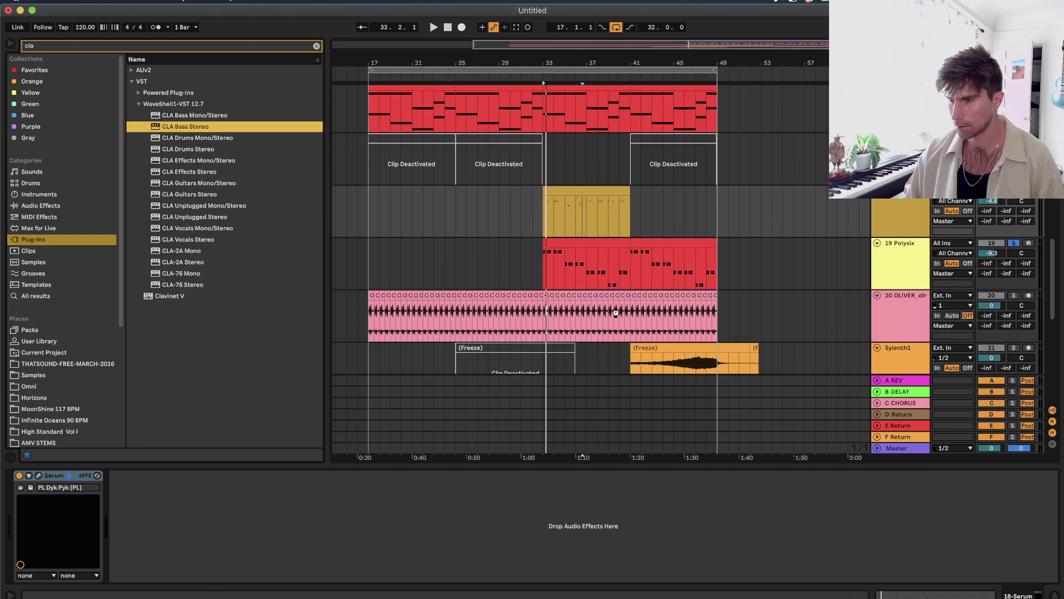
{"action": "left_click_drag", "start_coordinate": [616, 312], "coordinate": [616, 265]}
Audition the CLA Bass presets on the soloed Polysix part and choose Clean Shake.
{"action": "key", "text": "space"}
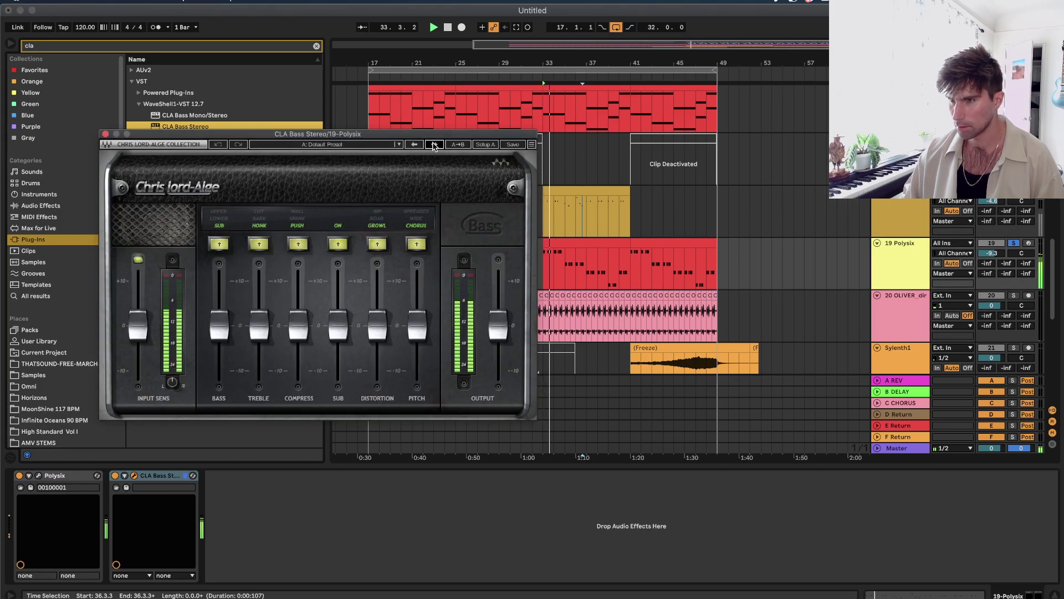
{"action": "left_click", "coordinate": [435, 145]}
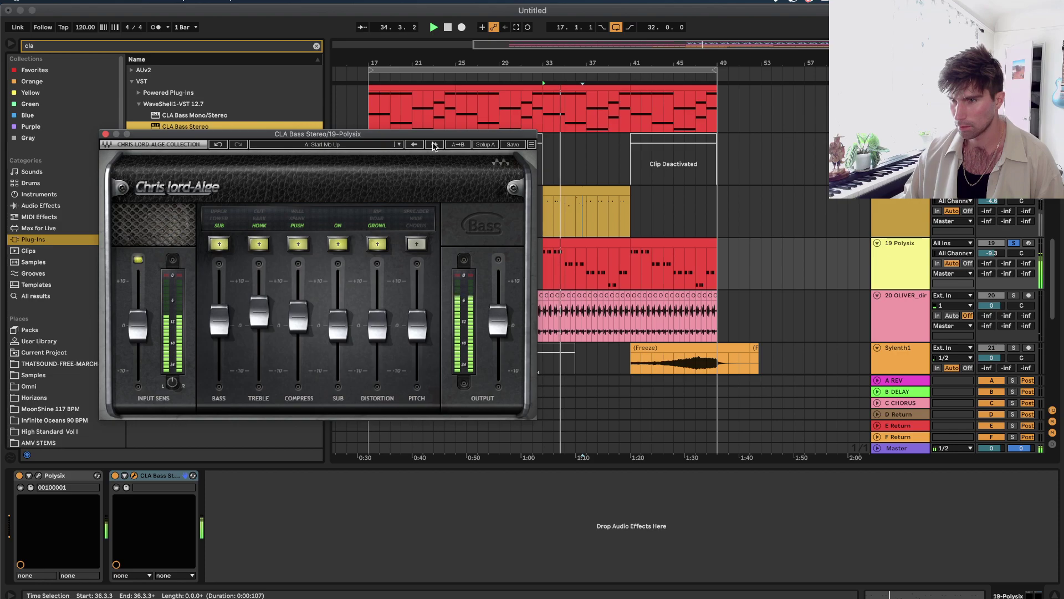
{"action": "left_click", "coordinate": [434, 145]}
{"action": "left_click", "coordinate": [434, 144]}
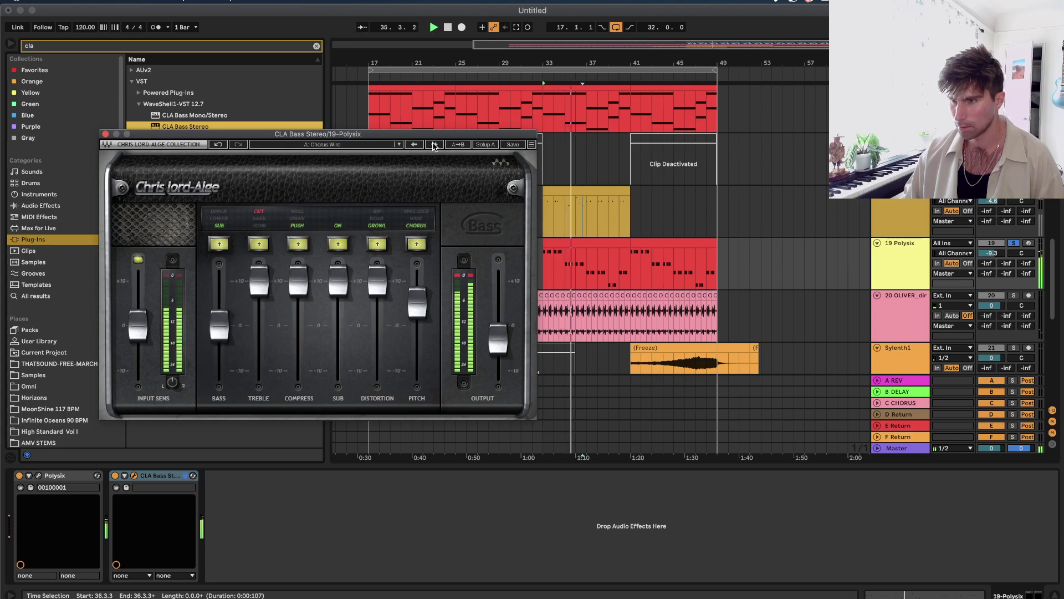
{"action": "left_click", "coordinate": [434, 145]}
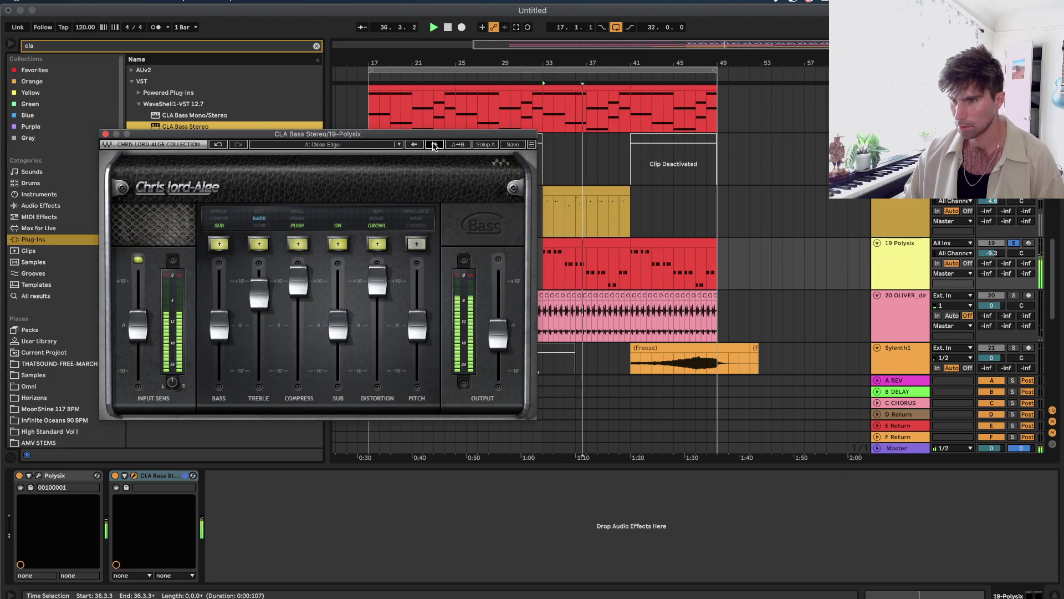
{"action": "left_click", "coordinate": [434, 144]}
Unsolo the Polysix track and set its volume to -9.7 dB while the arrangement plays.
{"action": "left_click", "coordinate": [1013, 243]}
{"action": "key", "text": "space"}
{"action": "key", "text": "space"}
{"action": "left_click_drag", "start_coordinate": [991, 254], "coordinate": [991, 262]}
{"action": "scroll", "coordinate": [992, 259], "scroll_direction": "up", "scroll_amount": 3}
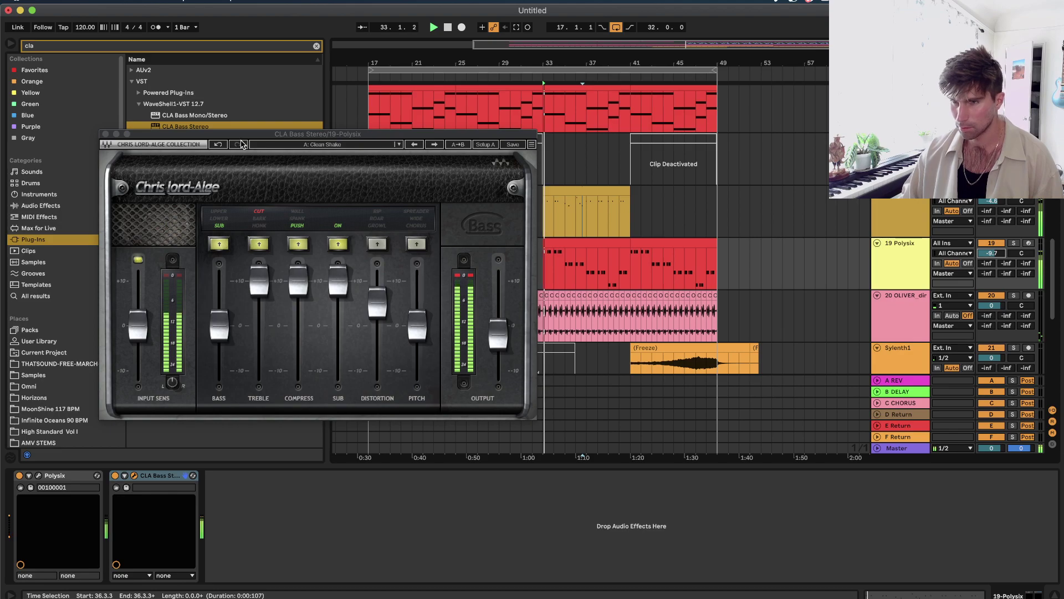
Close the CLA Bass window, open the first 19 Polysix clip and shorten the F3 notes in its first bar.
{"action": "double_click", "coordinate": [106, 134]}
{"action": "double_click", "coordinate": [556, 241]}
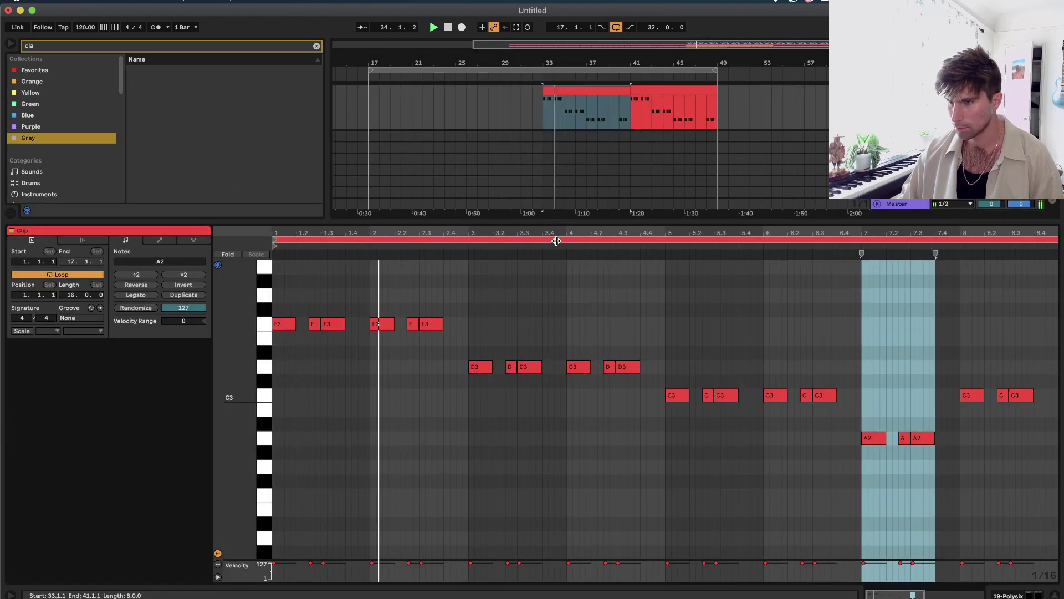
{"action": "left_click", "coordinate": [361, 352]}
{"action": "left_click", "coordinate": [387, 325]}
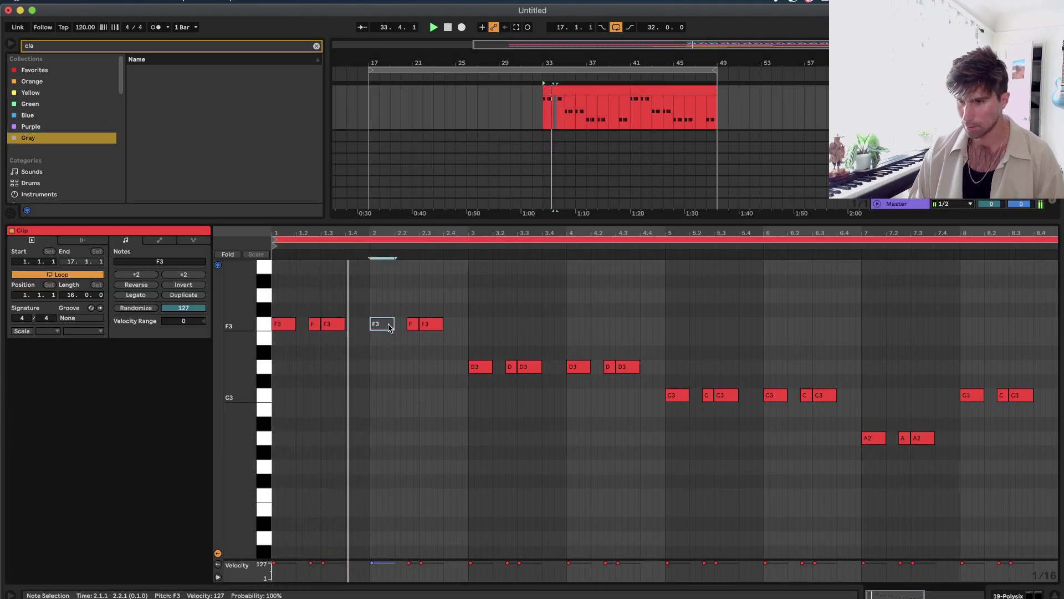
{"action": "left_click_drag", "start_coordinate": [295, 324], "coordinate": [284, 323]}
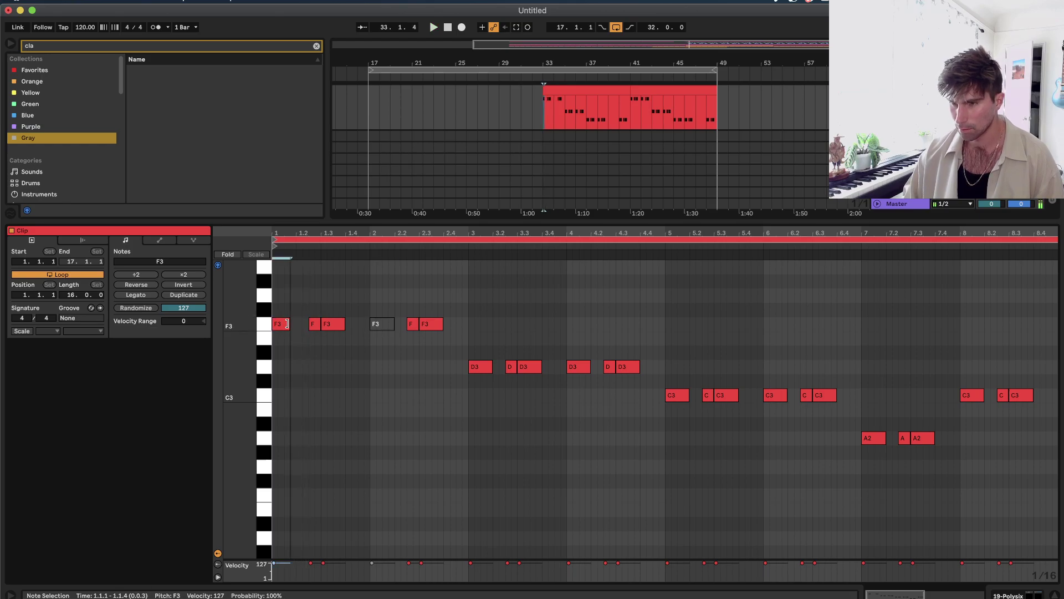
{"action": "left_click", "coordinate": [348, 310]}
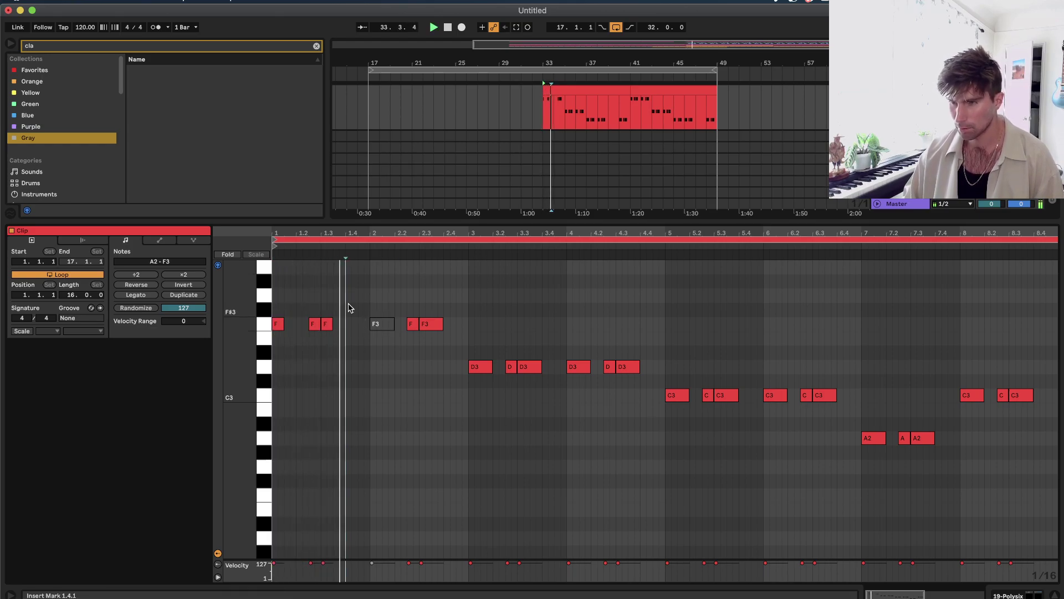
Replace the long F3 note in bar 2 with a short one and shorten the remaining notes through bar 7.
{"action": "key", "text": "space"}
{"action": "double_click", "coordinate": [387, 325]}
{"action": "double_click", "coordinate": [387, 324]}
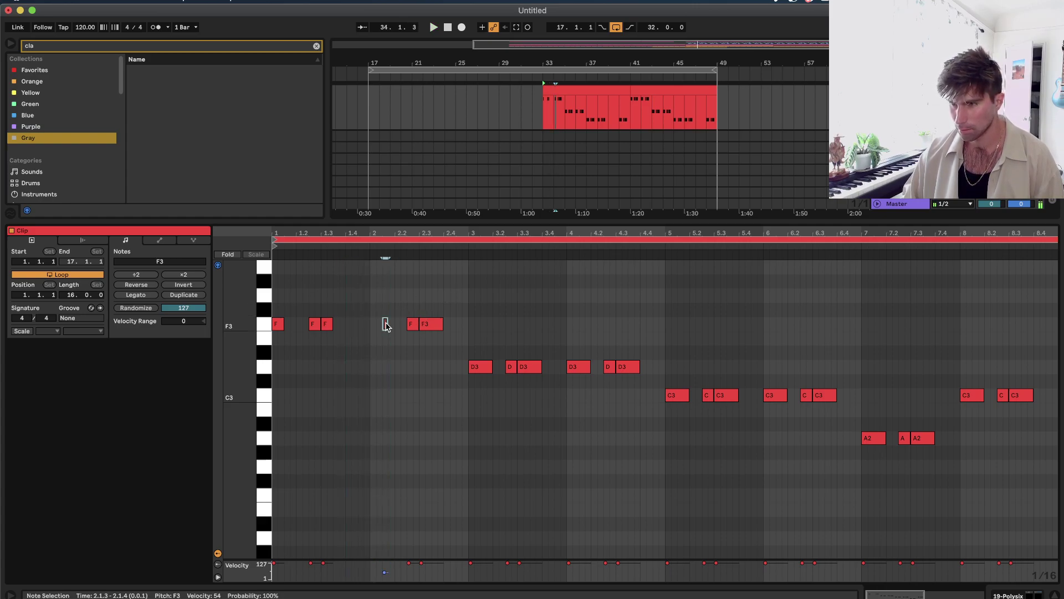
{"action": "mouse_move", "coordinate": [389, 326]}
{"action": "left_mouse_down"}
{"action": "mouse_move", "coordinate": [389, 316]}
{"action": "mouse_move", "coordinate": [431, 326]}
{"action": "mouse_move", "coordinate": [273, 327]}
{"action": "mouse_move", "coordinate": [534, 368]}
{"action": "mouse_move", "coordinate": [474, 368]}
{"action": "mouse_move", "coordinate": [872, 442]}
{"action": "left_mouse_up"}
Transpose the short A2 notes in bar 8 up three semitones to C3, replacing the longer notes there, and return to the device view.
{"action": "left_click_drag", "start_coordinate": [965, 429], "coordinate": [1029, 452]}
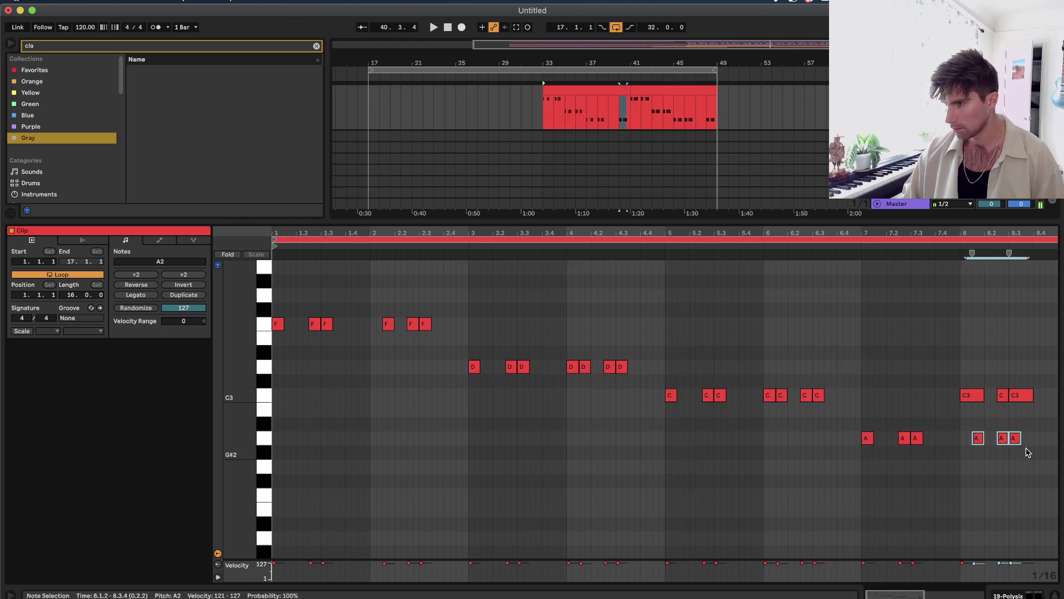
{"action": "key", "text": "Up"}
{"action": "key", "text": "Up"}
{"action": "key", "text": "Up"}
{"action": "left_click", "coordinate": [964, 394]}
{"action": "key", "text": "space"}
{"action": "left_click", "coordinate": [809, 365]}
{"action": "key", "text": "shift+Tab"}
Play back the Serum melody clip, examine its notes and check the Serum synth's settings.
{"action": "scroll", "coordinate": [562, 197], "scroll_direction": "up", "scroll_amount": 3}
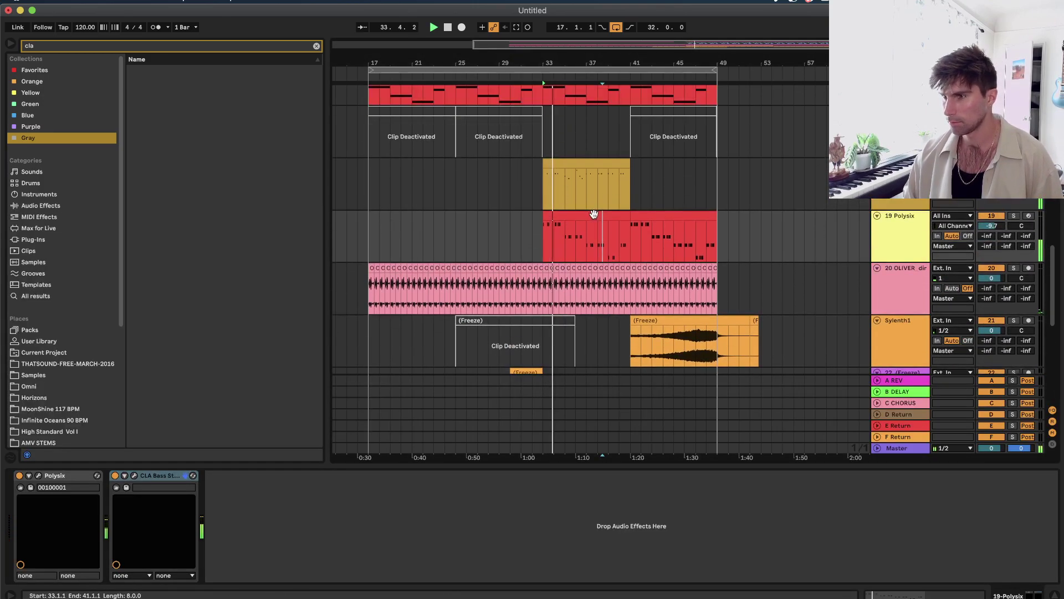
{"action": "left_click", "coordinate": [593, 214]}
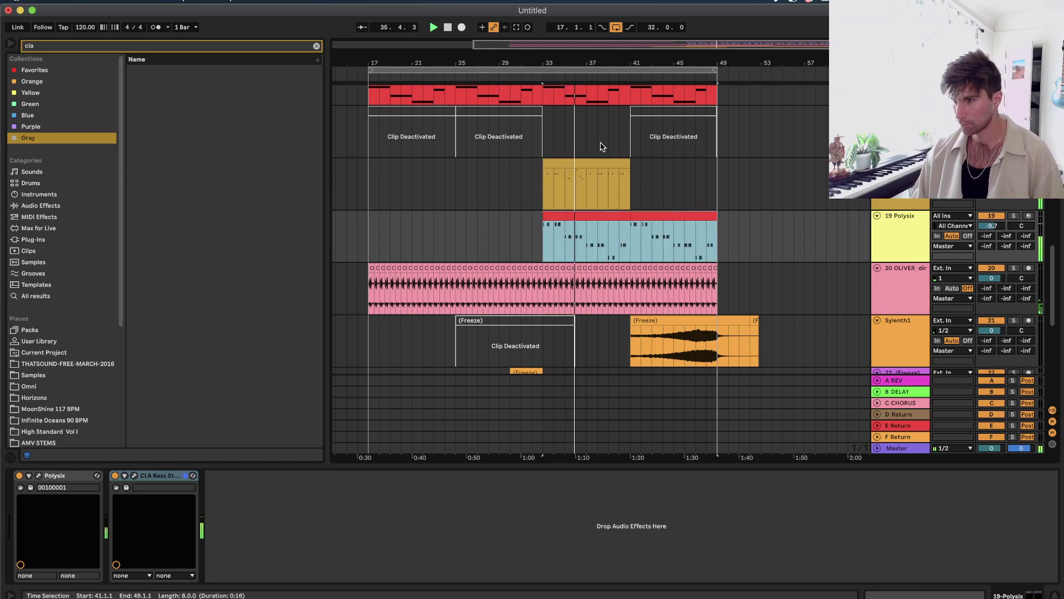
{"action": "double_click", "coordinate": [596, 166]}
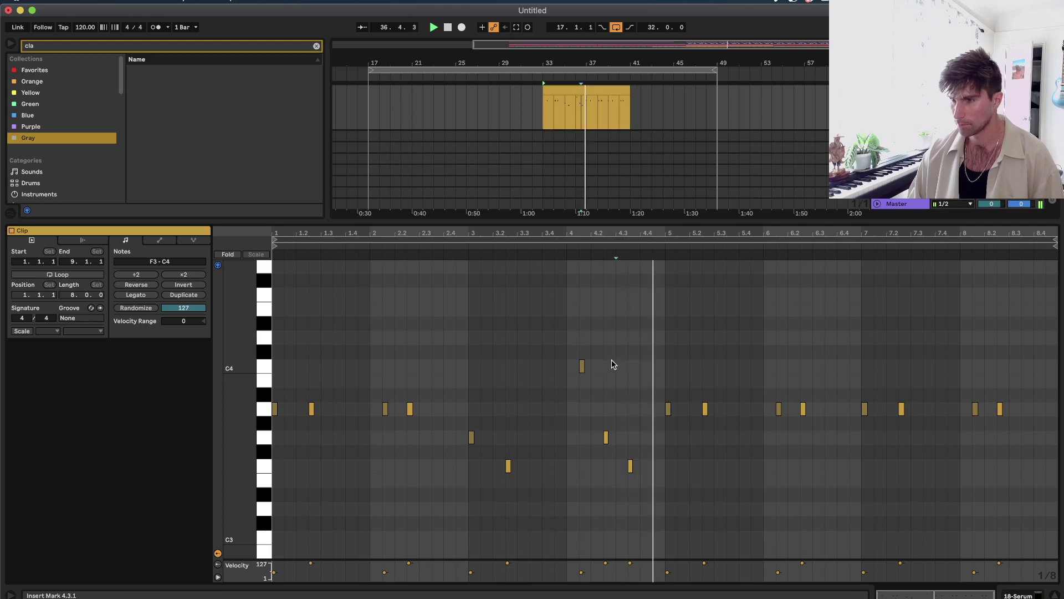
{"action": "left_click", "coordinate": [521, 347]}
{"action": "left_click", "coordinate": [460, 411]}
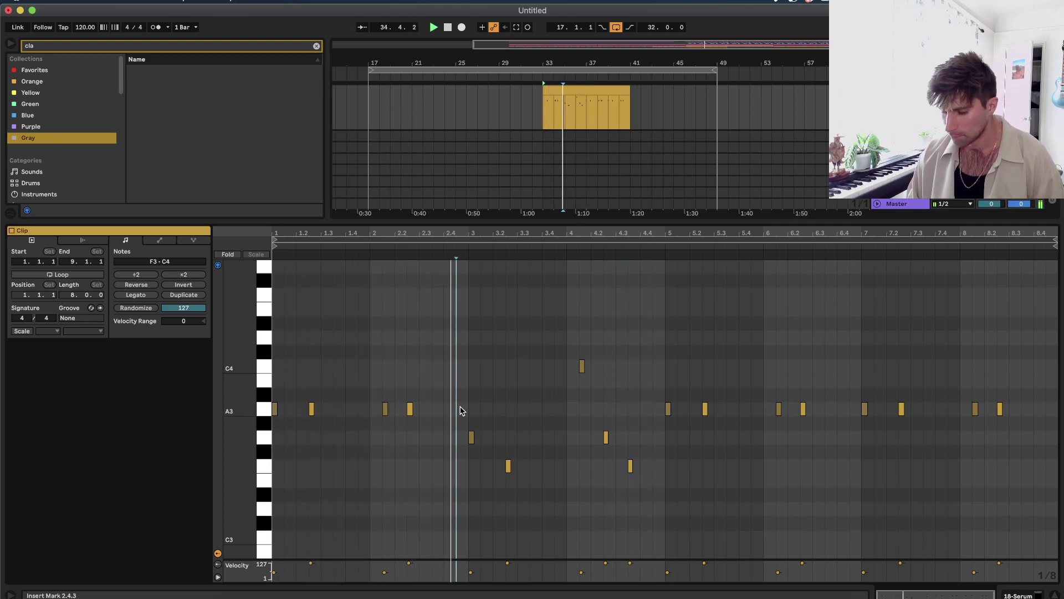
{"action": "left_click", "coordinate": [582, 366]}
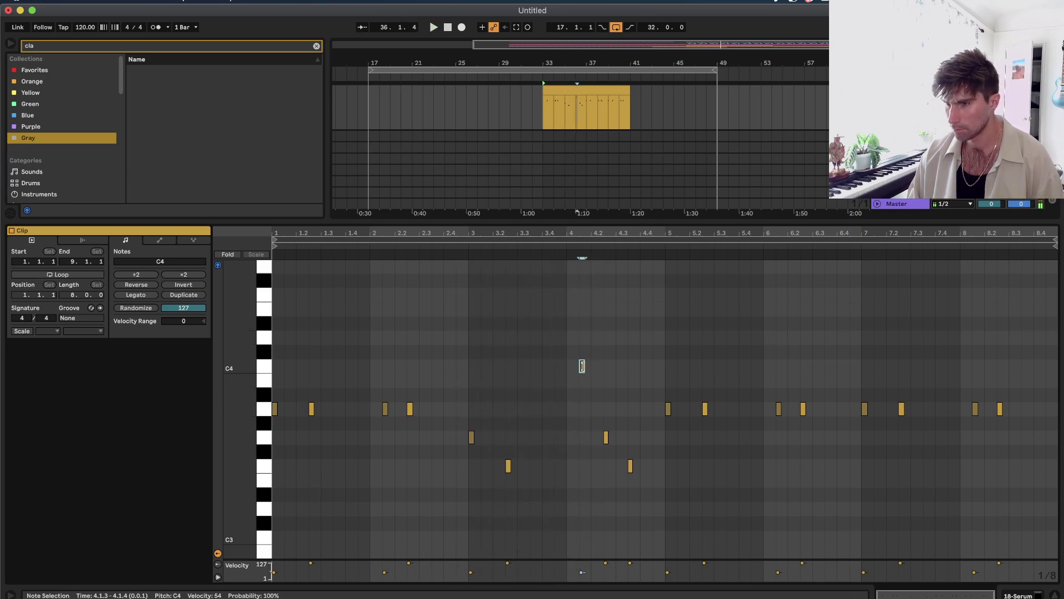
{"action": "key", "text": "shift+Tab"}
{"action": "left_click", "coordinate": [40, 488]}
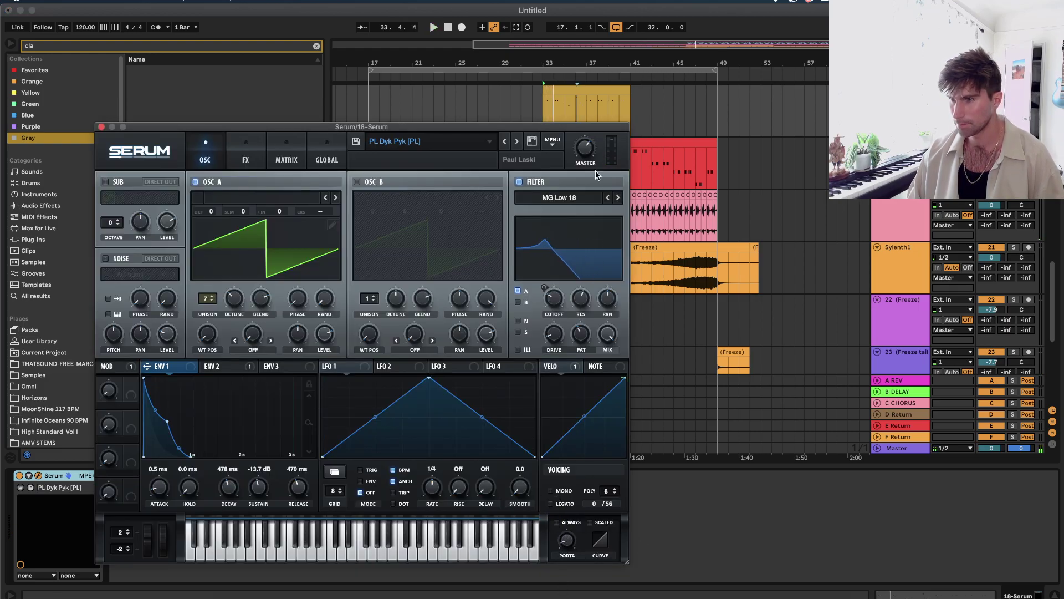
{"action": "left_click", "coordinate": [101, 127]}
Loop the arrangement over the 18 Serum clip from bar 33 to bar 41.
{"action": "scroll", "coordinate": [584, 186], "scroll_direction": "up", "scroll_amount": 3}
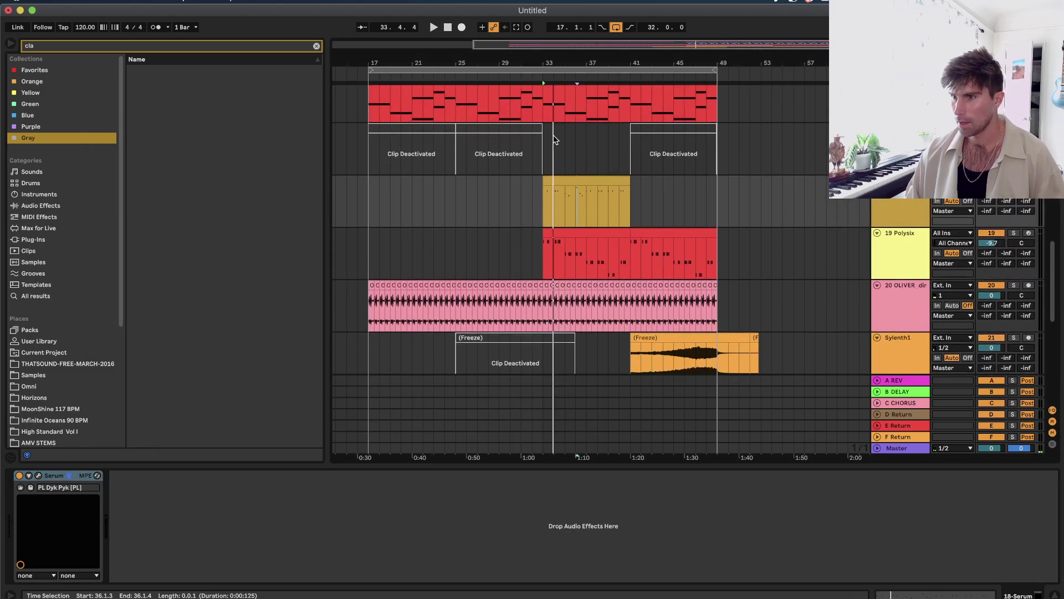
{"action": "left_click", "coordinate": [586, 182]}
{"action": "key", "text": "super+l"}
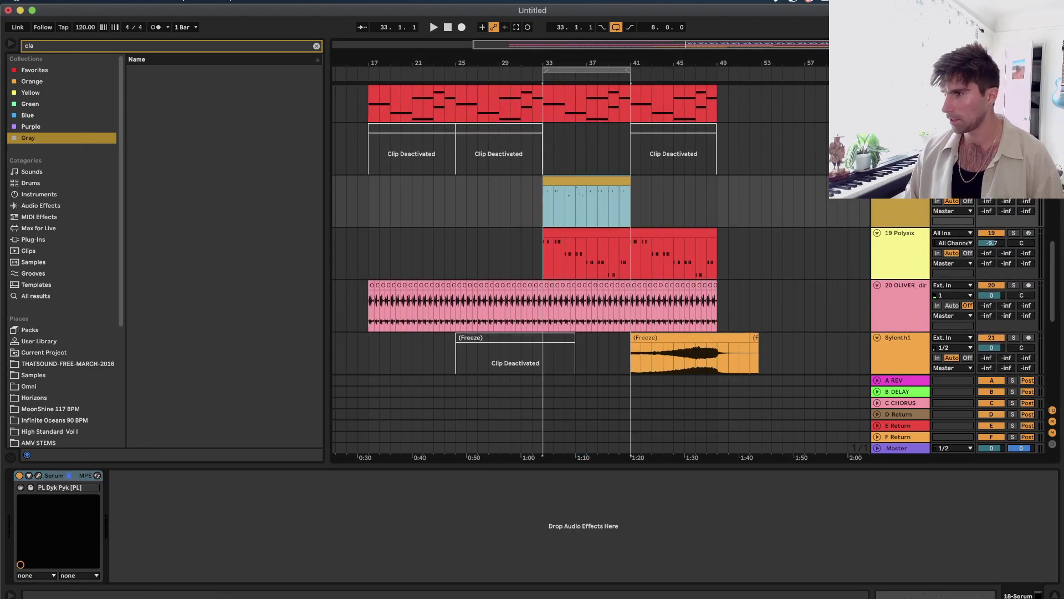
Search the plug-ins for "sat" and add FabFilter Saturn 2 to the Serum track.
{"action": "key", "text": "super+f"}
{"action": "left_click", "coordinate": [43, 237]}
{"action": "left_click", "coordinate": [69, 48]}
{"action": "type", "text": "sat"}
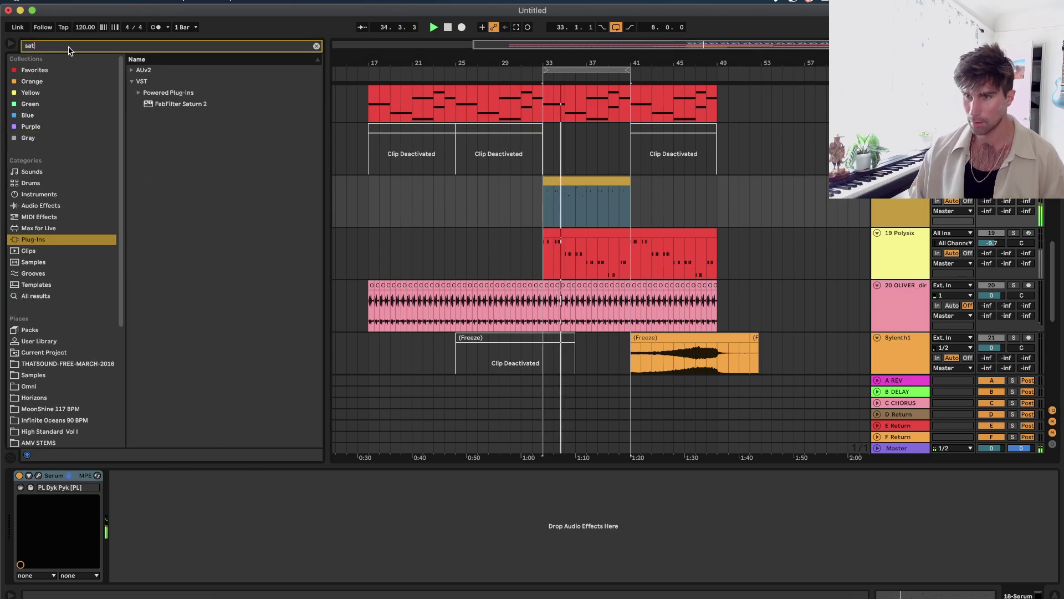
{"action": "left_click", "coordinate": [197, 104]}
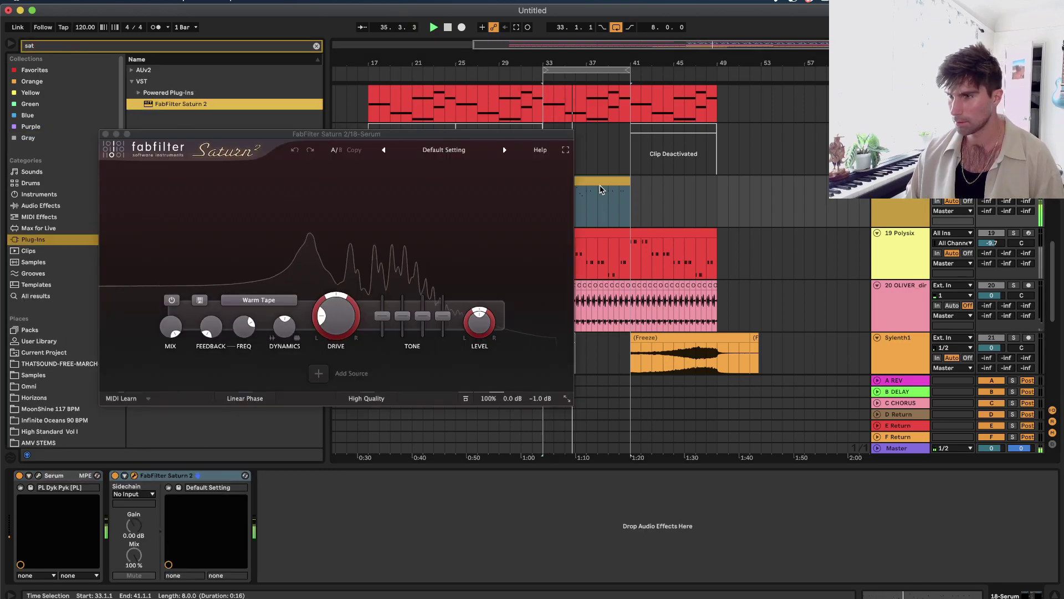
Duplicate the Serum clip's first four bars over its last four, joined as one eight-bar clip, and close the Saturn 2 window.
{"action": "double_click", "coordinate": [599, 182]}
{"action": "left_click", "coordinate": [105, 134]}
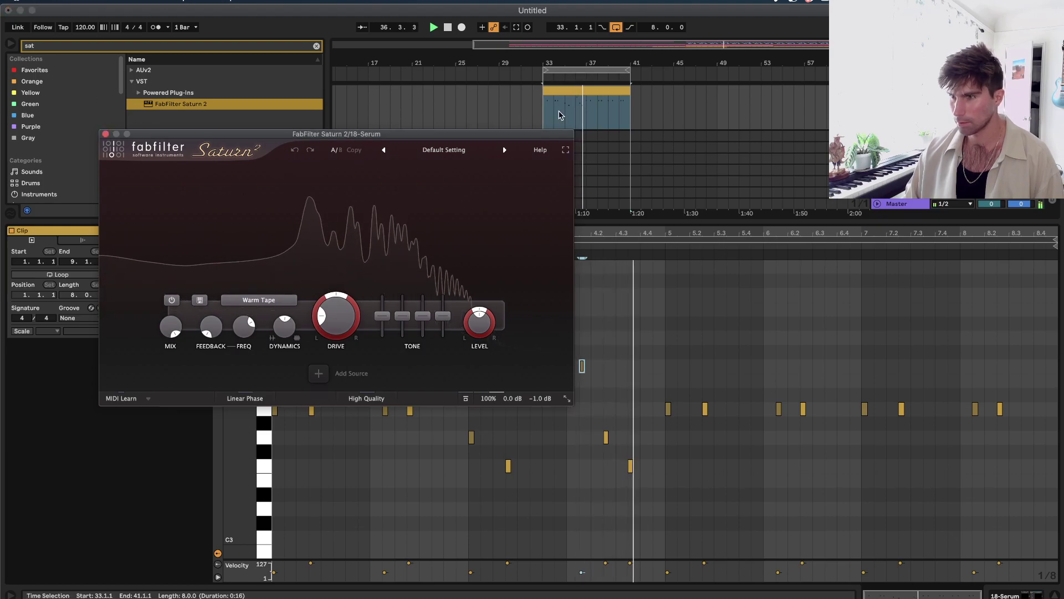
{"action": "key", "text": "space"}
{"action": "left_click", "coordinate": [589, 118]}
{"action": "left_click_drag", "start_coordinate": [587, 114], "coordinate": [547, 113]}
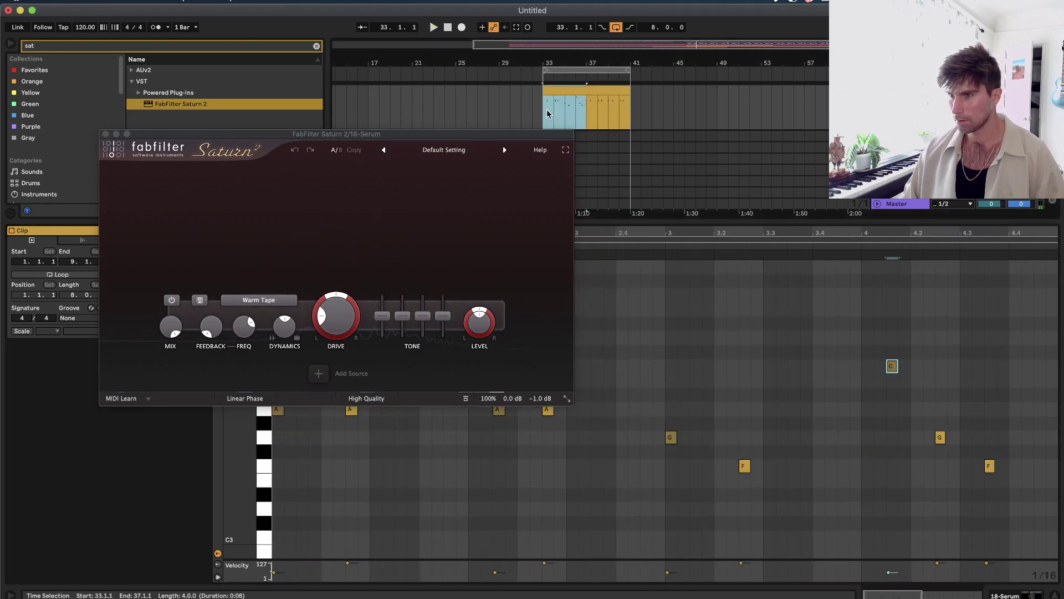
{"action": "key", "text": "super+d"}
{"action": "left_click", "coordinate": [577, 90]}
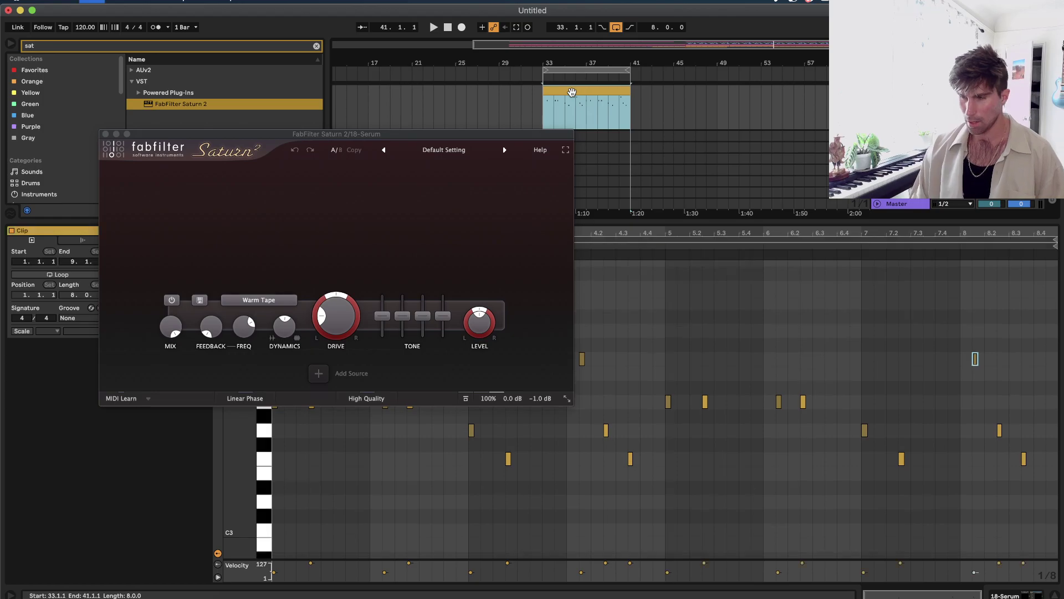
{"action": "left_click", "coordinate": [109, 143]}
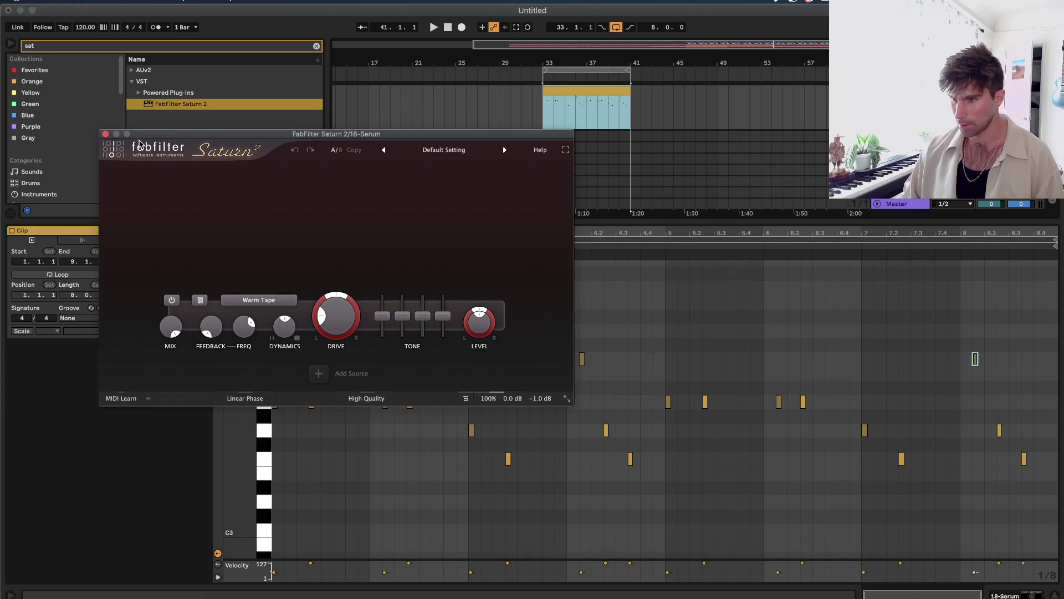
{"action": "left_click", "coordinate": [106, 134]}
{"action": "left_click", "coordinate": [670, 424]}
{"action": "key", "text": "shift+Tab"}
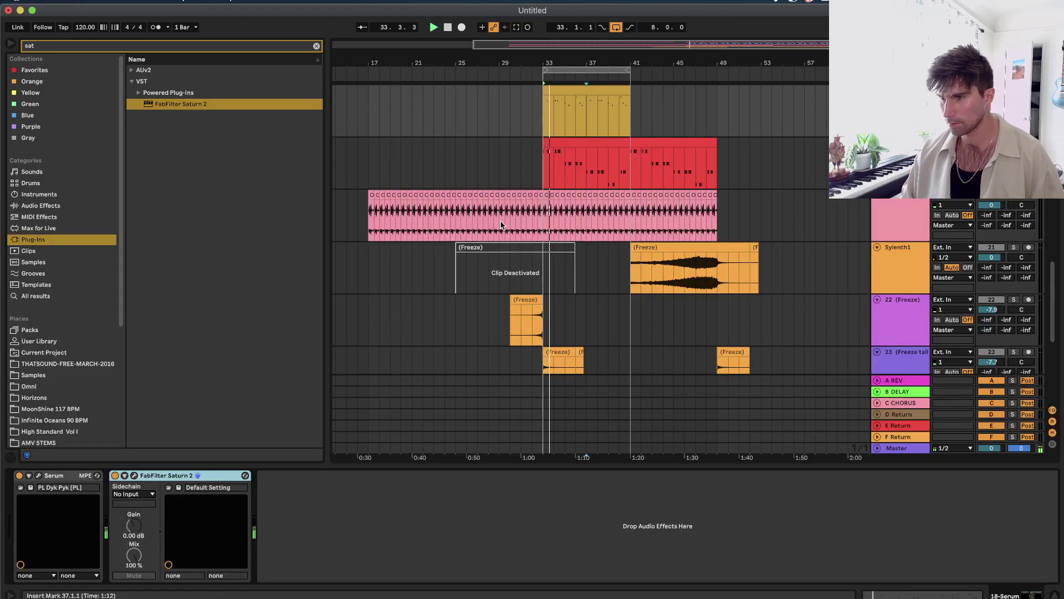
Search the plug-ins for "DELA", add ValhallaDelay to the Serum track and unsolo the track.
{"action": "scroll", "coordinate": [501, 225], "scroll_direction": "up", "scroll_amount": 2}
{"action": "key", "text": "BackSpace"}
{"action": "key", "text": "BackSpace"}
{"action": "key", "text": "BackSpace"}
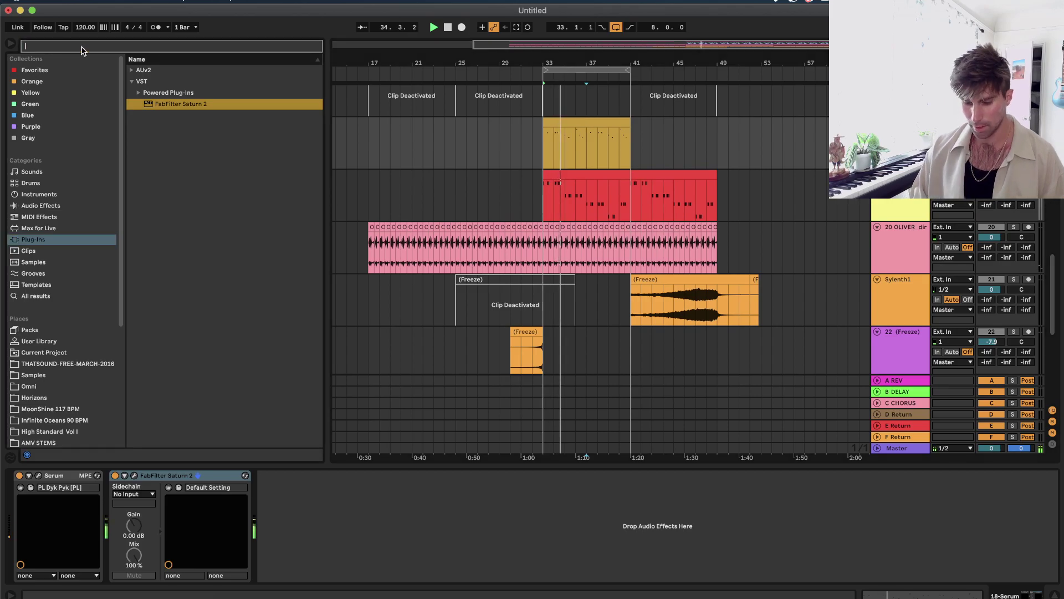
{"action": "type", "text": "DELA"}
{"action": "left_click", "coordinate": [178, 185]}
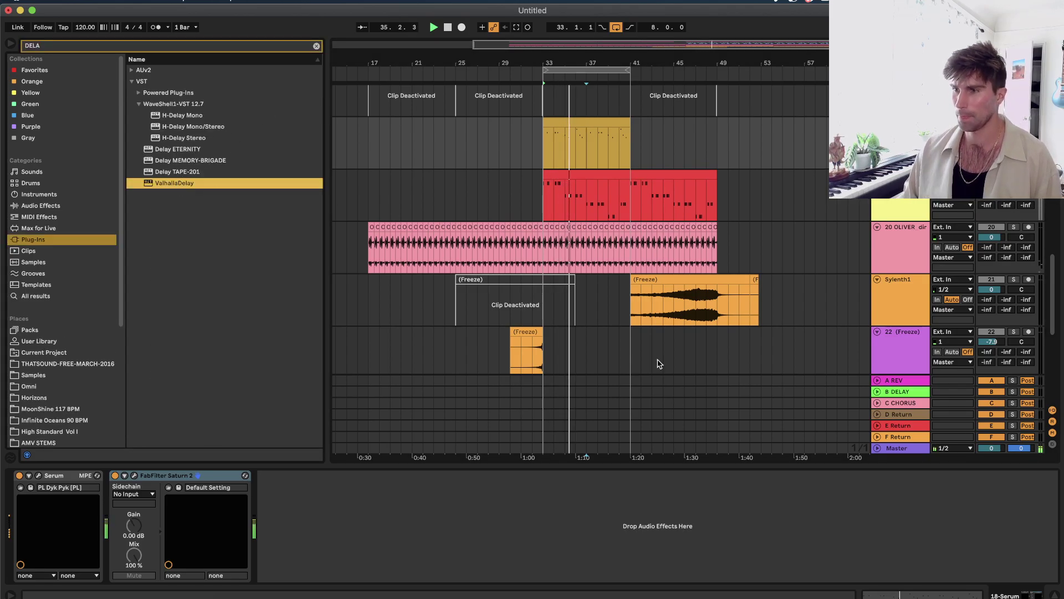
{"action": "key", "text": "Return"}
{"action": "left_click_drag", "start_coordinate": [624, 307], "coordinate": [616, 297]}
{"action": "left_click", "coordinate": [109, 141]}
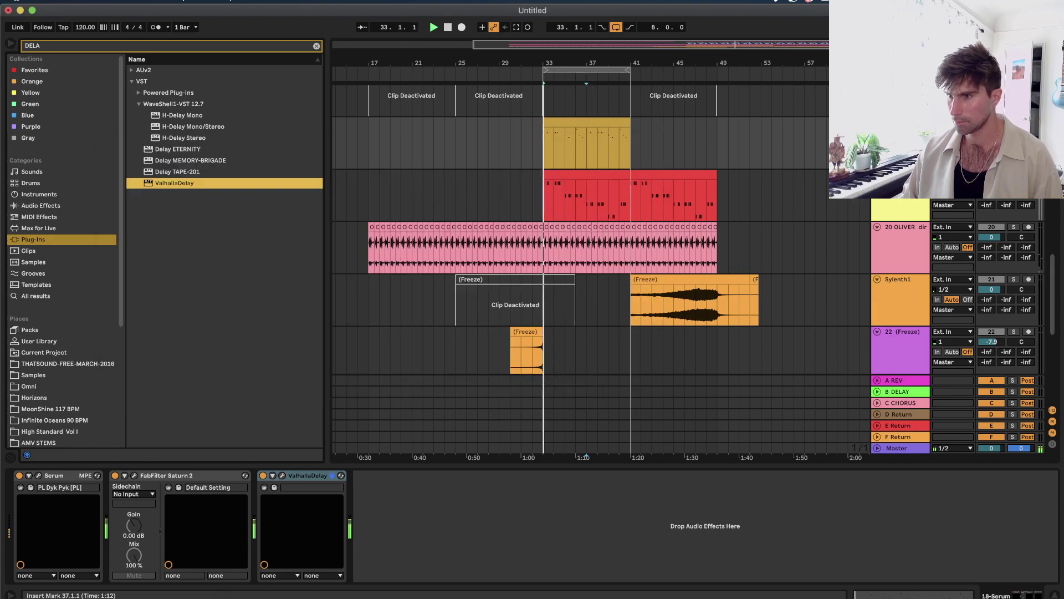
{"action": "key", "text": "s"}
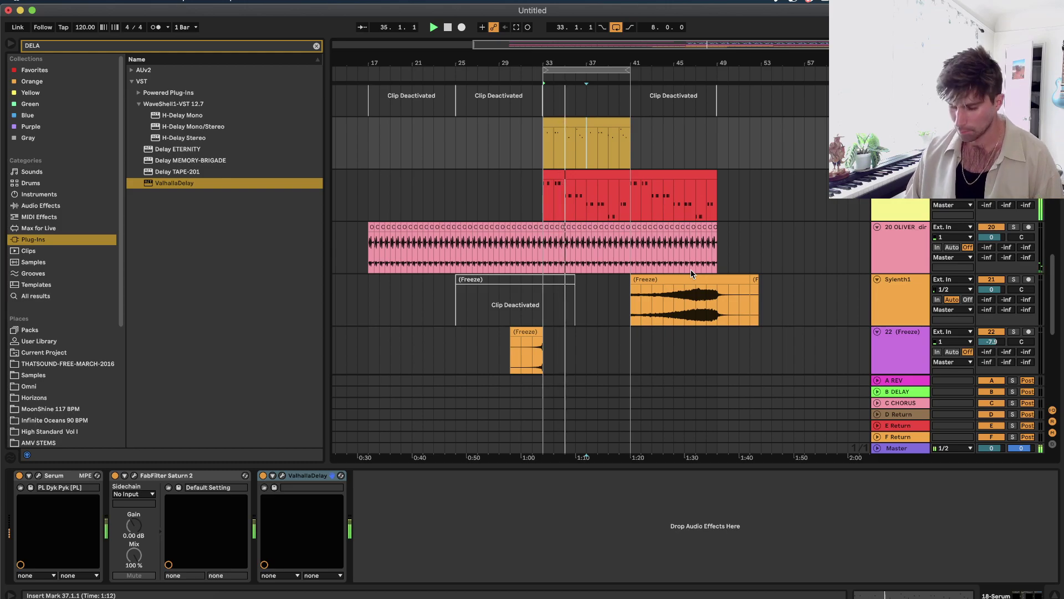
Lower the two bar 5 notes of the Serum clip, the first to E3 and the second to F3.
{"action": "double_click", "coordinate": [607, 125]}
{"action": "left_click", "coordinate": [641, 299]}
{"action": "key", "text": "space"}
{"action": "left_click_drag", "start_coordinate": [655, 413], "coordinate": [726, 403]}
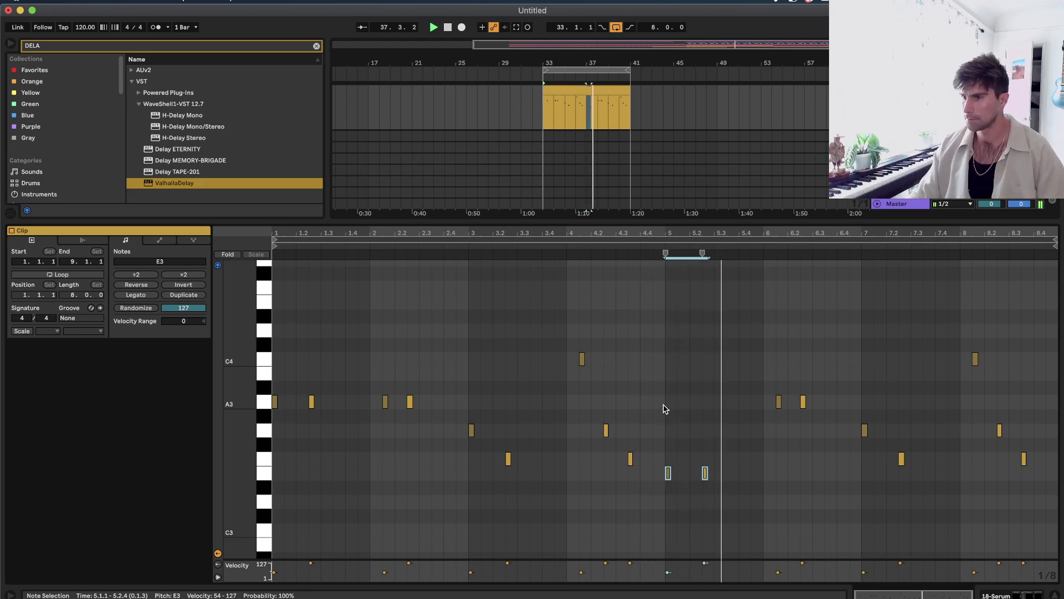
{"action": "left_click", "coordinate": [697, 504]}
{"action": "left_click_drag", "start_coordinate": [704, 472], "coordinate": [705, 460]}
Lower the two bar 6 notes of the Serum clip, the first to E3 and the second to F3.
{"action": "left_click", "coordinate": [651, 254]}
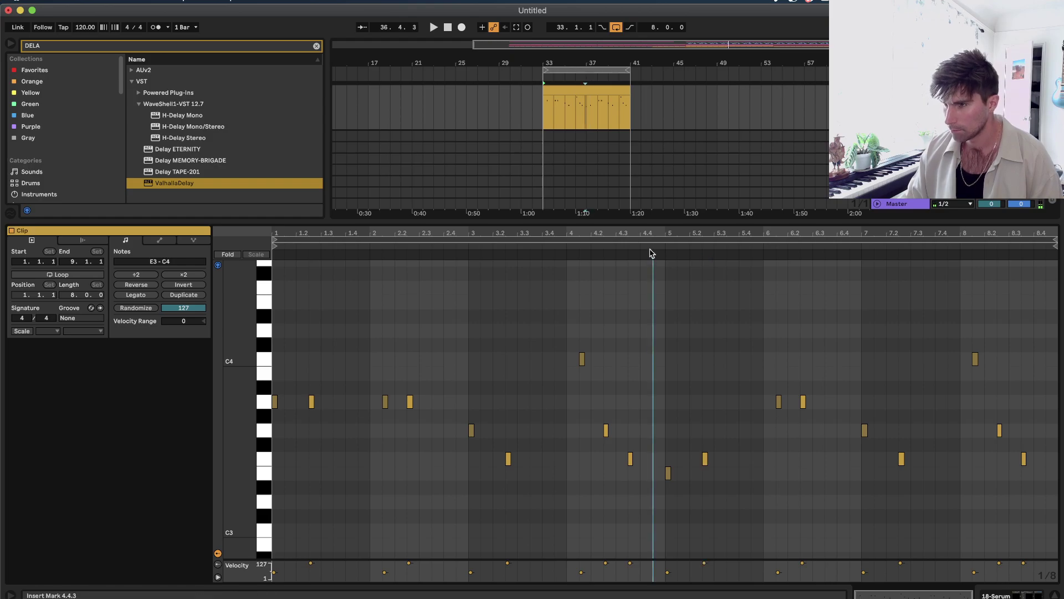
{"action": "left_click", "coordinate": [649, 249]}
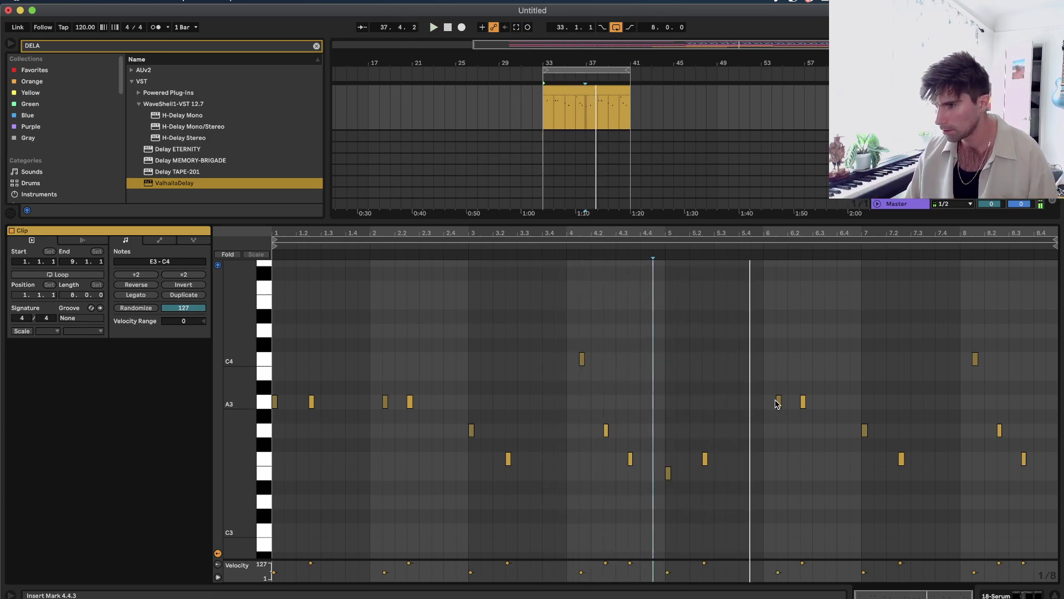
{"action": "left_click_drag", "start_coordinate": [779, 404], "coordinate": [781, 488]}
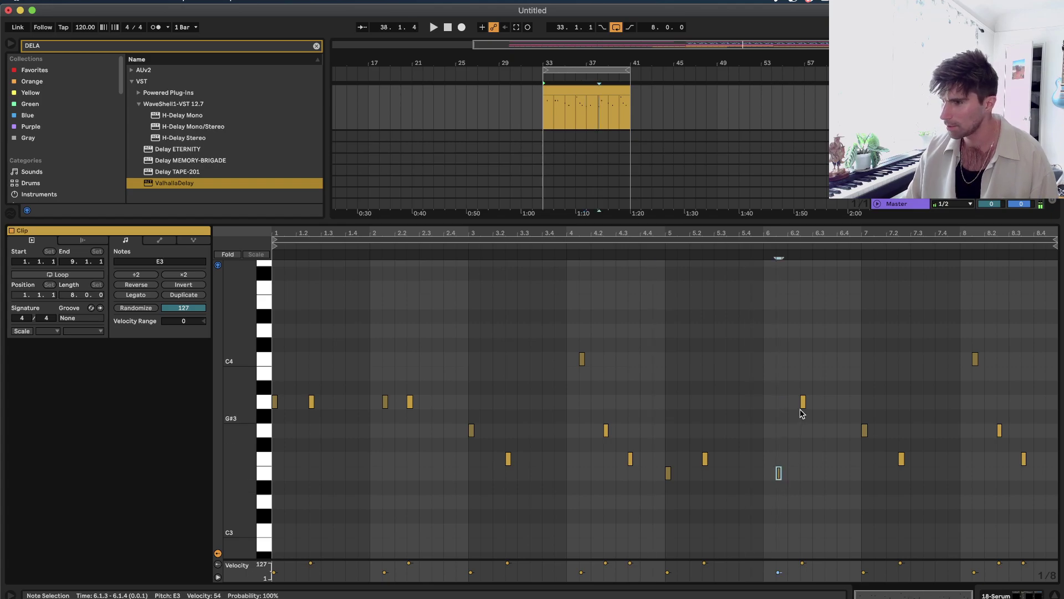
{"action": "left_click_drag", "start_coordinate": [804, 402], "coordinate": [805, 449]}
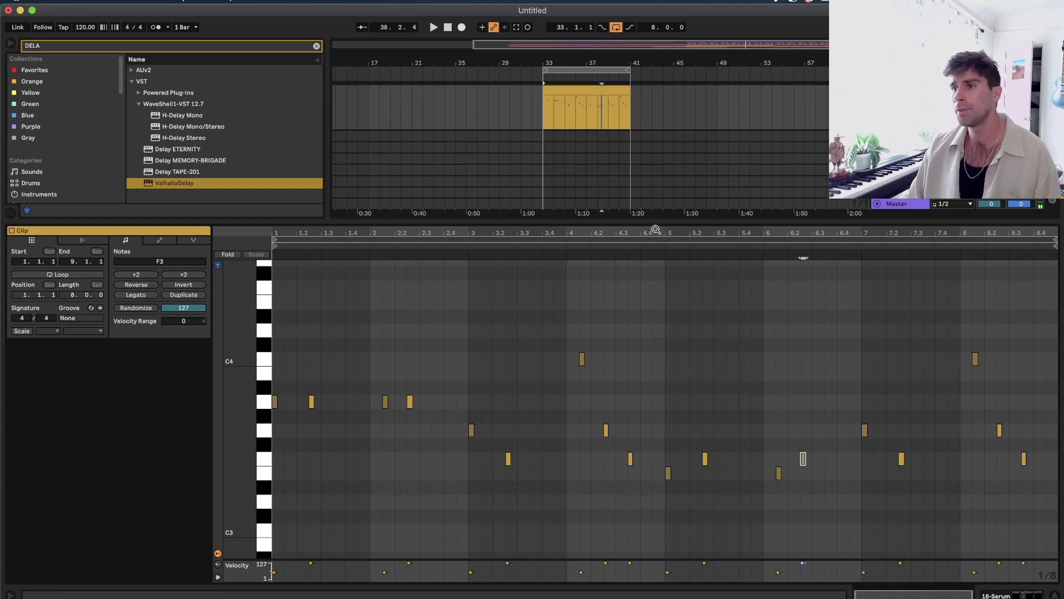
Play back the edited Serum melody from its second half, then return to the arrangement with the Serum clip selected.
{"action": "left_click", "coordinate": [660, 254]}
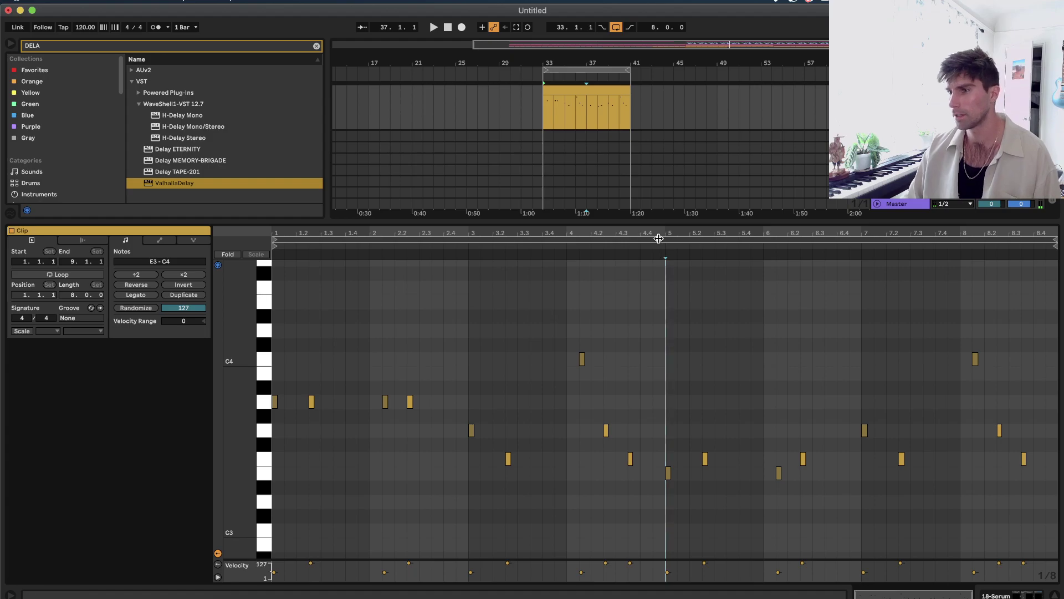
{"action": "left_click", "coordinate": [659, 238]}
{"action": "left_click", "coordinate": [653, 244]}
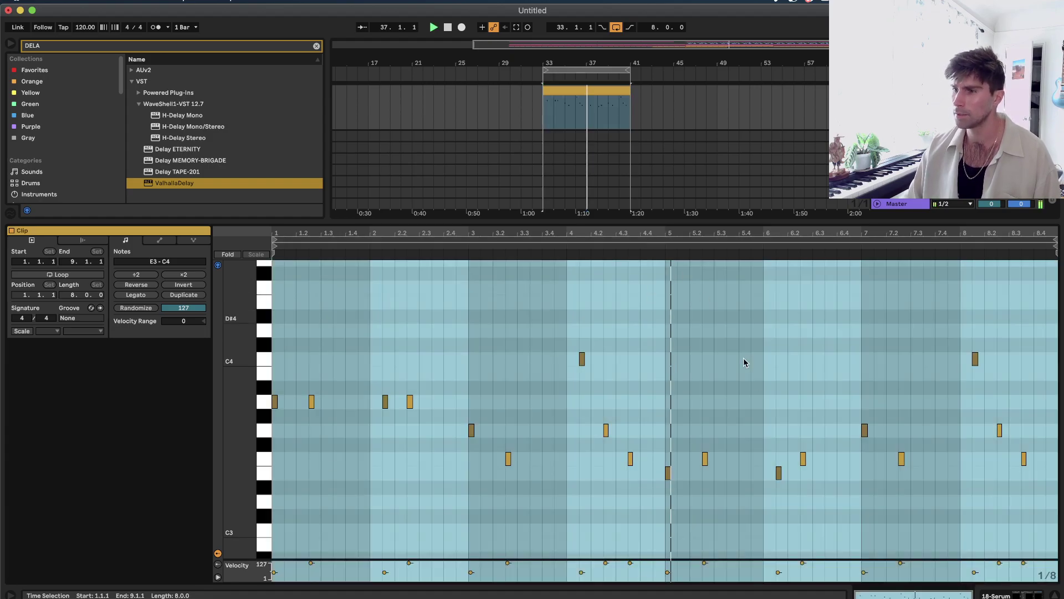
{"action": "left_click", "coordinate": [750, 353]}
{"action": "left_click", "coordinate": [765, 381]}
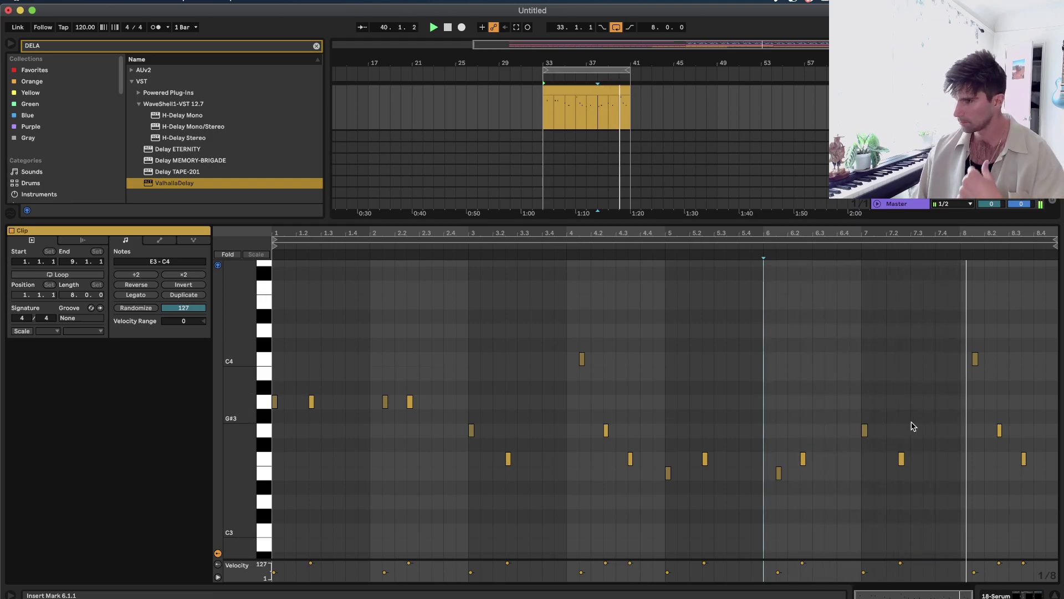
{"action": "scroll", "coordinate": [579, 134], "scroll_direction": "up", "scroll_amount": 3}
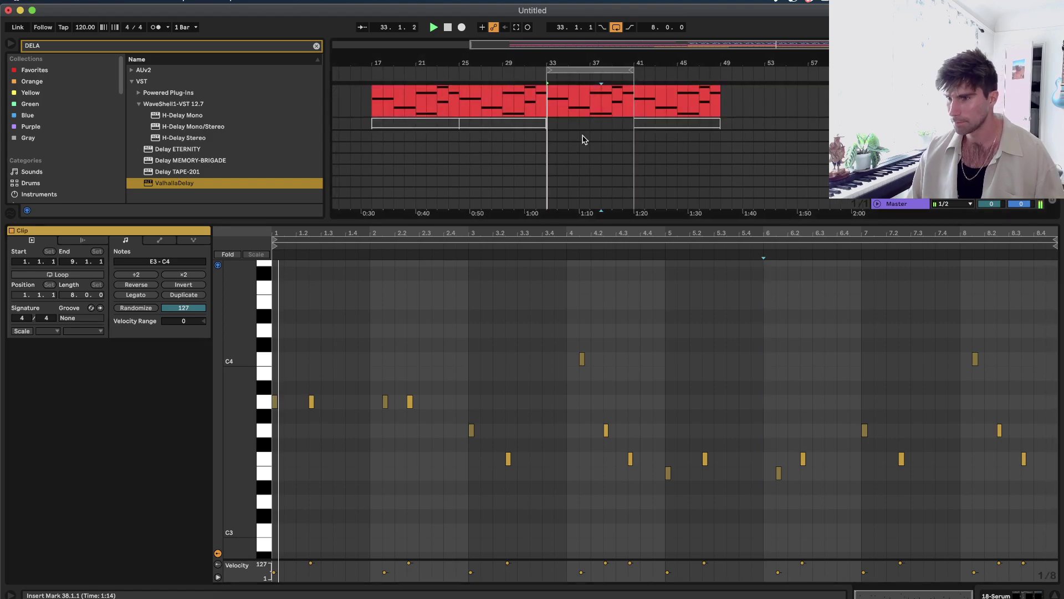
{"action": "key", "text": "shift+Tab"}
{"action": "left_click", "coordinate": [593, 174]}
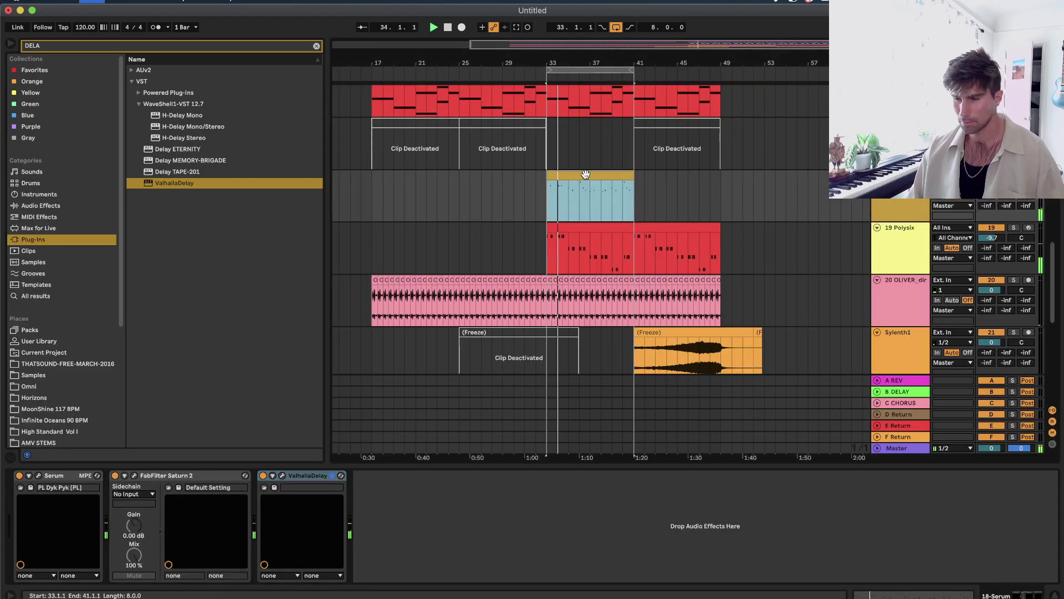
Duplicate the Serum clip at bar 33 so that it also fills bars 41 to 49.
{"action": "scroll", "coordinate": [585, 174], "scroll_direction": "down", "scroll_amount": 5}
{"action": "left_click_drag", "start_coordinate": [572, 247], "coordinate": [656, 258]}
{"action": "scroll", "coordinate": [656, 256], "scroll_direction": "up", "scroll_amount": 1}
{"action": "scroll", "coordinate": [656, 255], "scroll_direction": "up", "scroll_amount": 2}
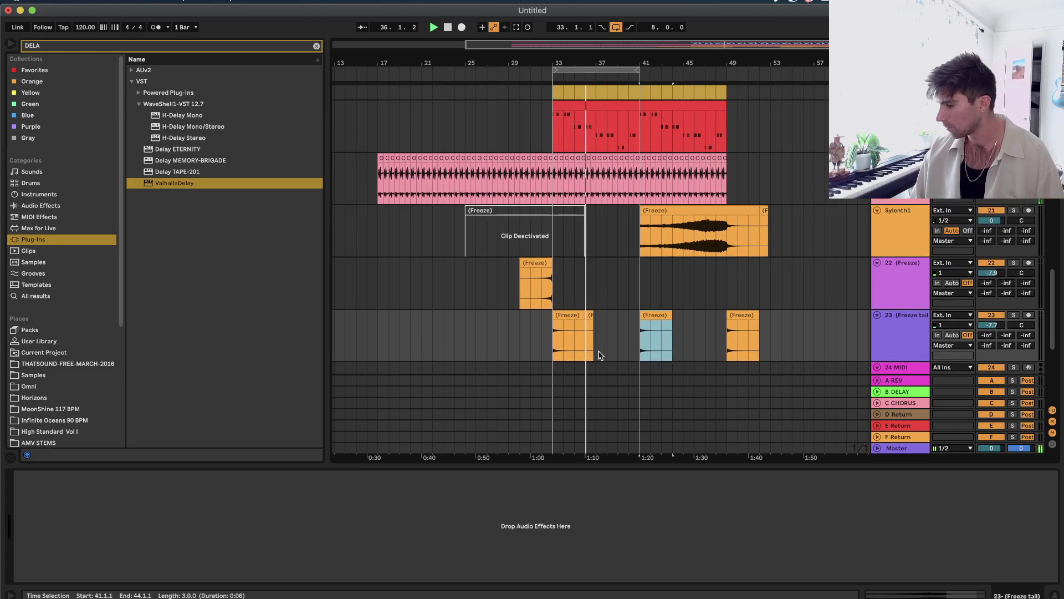
{"action": "scroll", "coordinate": [599, 333], "scroll_direction": "up", "scroll_amount": 10}
{"action": "left_click", "coordinate": [599, 180]}
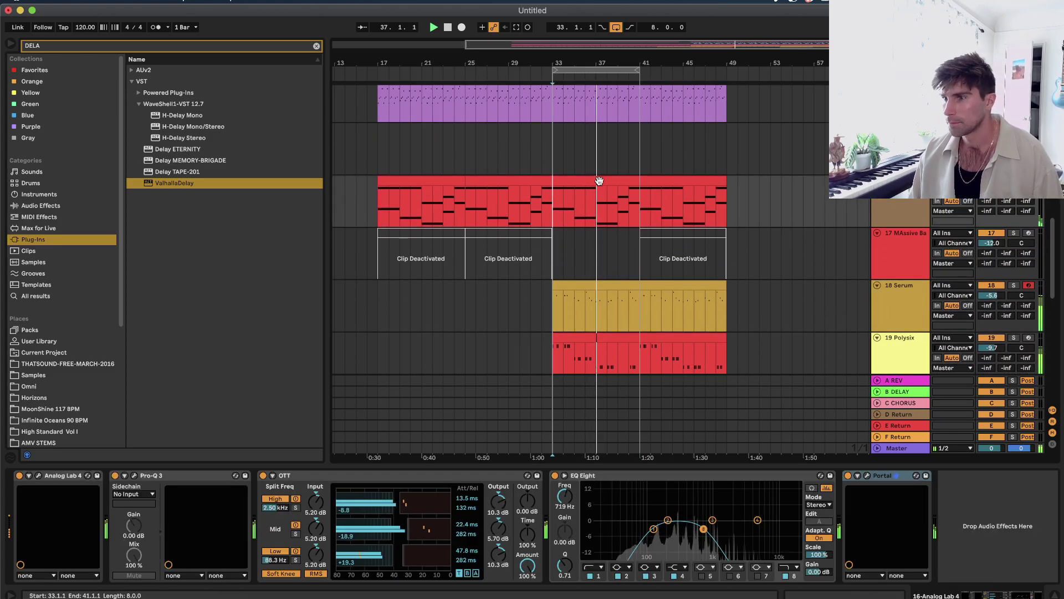
{"action": "left_click", "coordinate": [600, 180]}
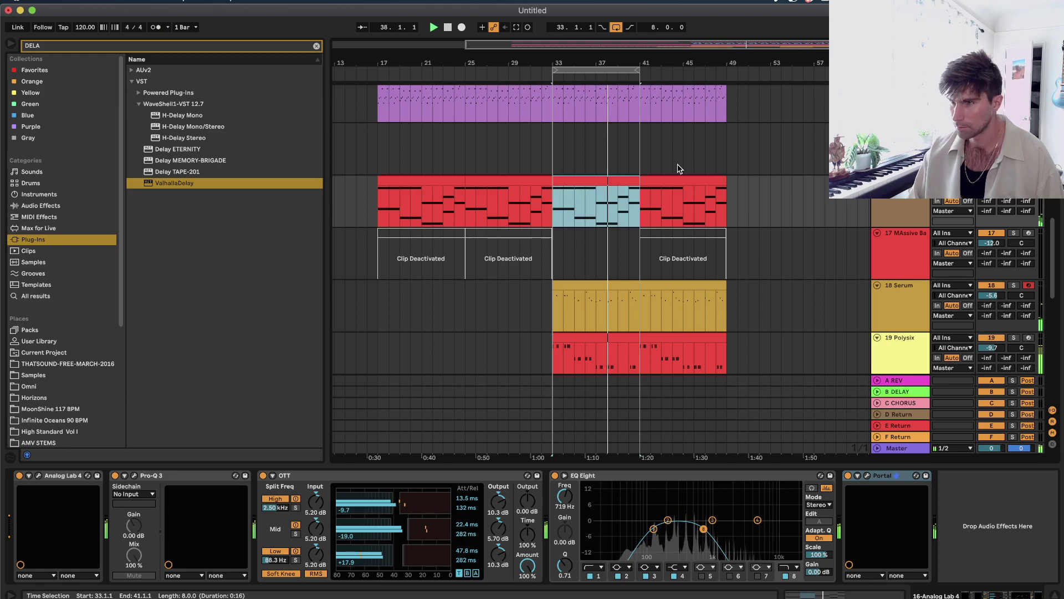
Play the section from bar 33 and listen to the Serum melody together with the other tracks.
{"action": "scroll", "coordinate": [610, 221], "scroll_direction": "up", "scroll_amount": 5}
{"action": "left_click", "coordinate": [553, 230]}
{"action": "scroll", "coordinate": [625, 249], "scroll_direction": "left", "scroll_amount": 1}
{"action": "scroll", "coordinate": [637, 258], "scroll_direction": "down", "scroll_amount": 5}
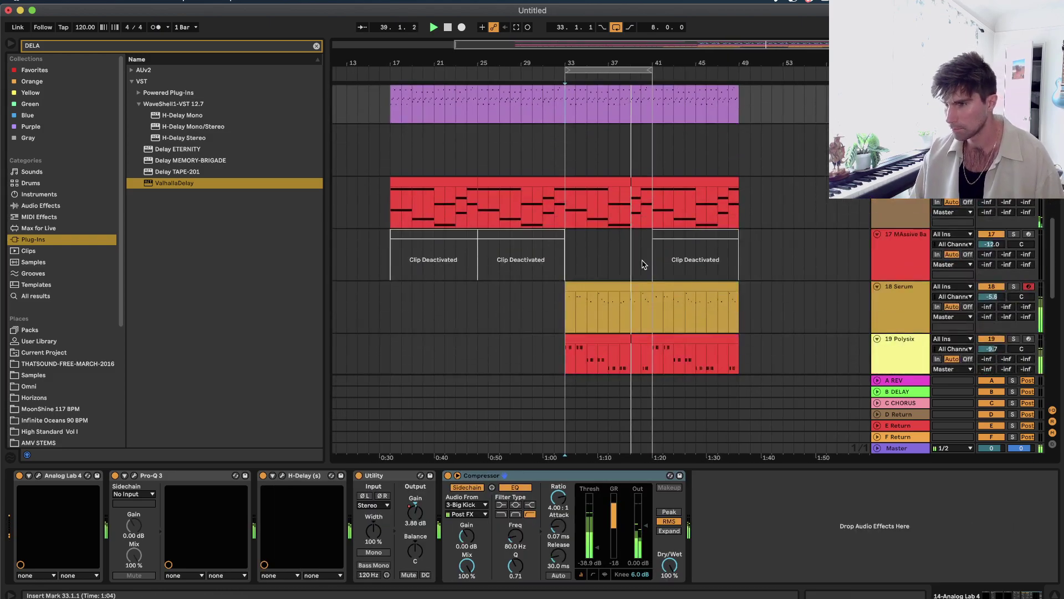
{"action": "left_click", "coordinate": [638, 287]}
{"action": "left_click", "coordinate": [682, 286], "text": "shift"}
{"action": "left_click", "coordinate": [640, 286]}
{"action": "key", "text": "super+d"}
{"action": "left_click", "coordinate": [567, 255]}
{"action": "key", "text": "space"}
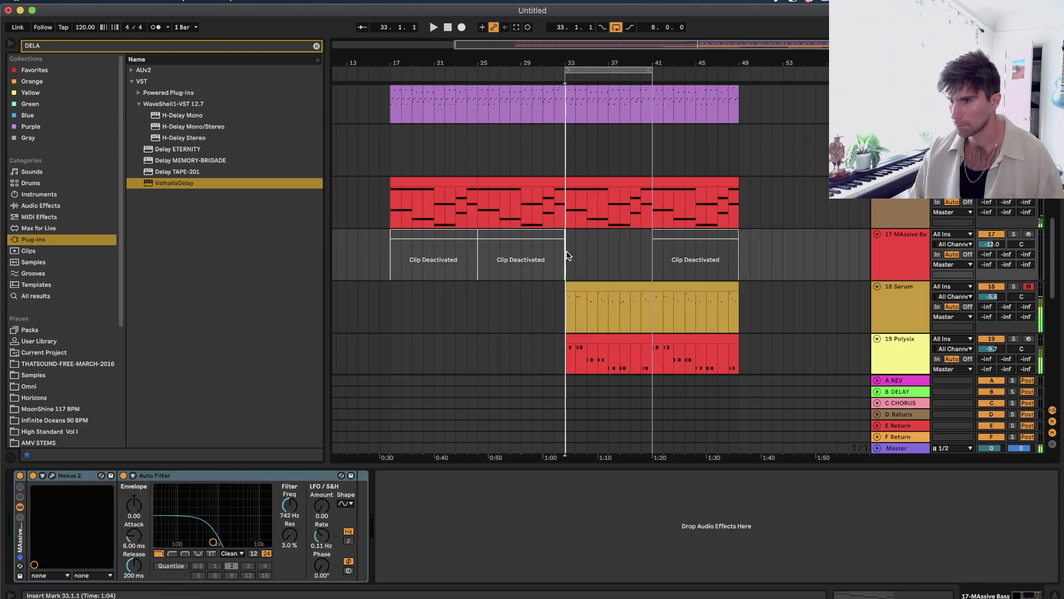
{"action": "scroll", "coordinate": [587, 253], "scroll_direction": "up", "scroll_amount": 3}
{"action": "key", "text": "space"}
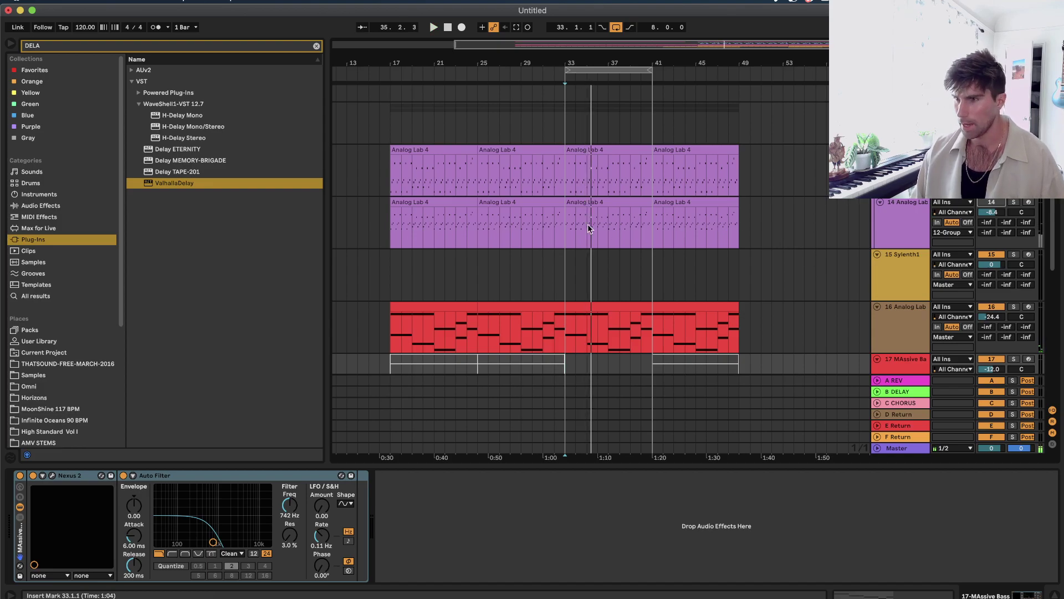
Play from the second Analog Lab clip on track 14 and show that track's Utility gain automation.
{"action": "left_click", "coordinate": [532, 172]}
{"action": "key", "text": "space"}
{"action": "left_click", "coordinate": [858, 231]}
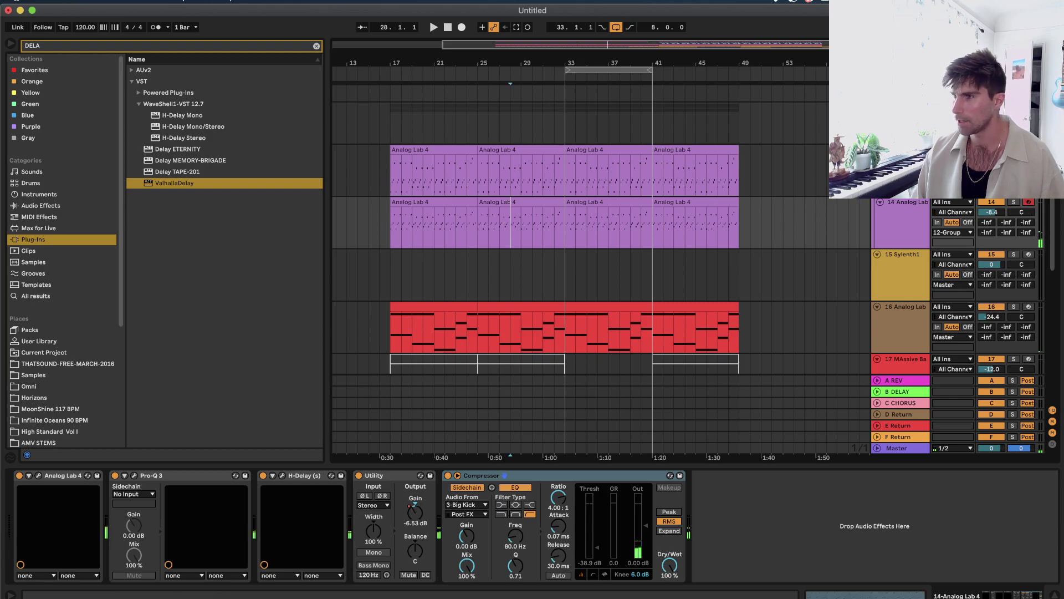
{"action": "key", "text": "a"}
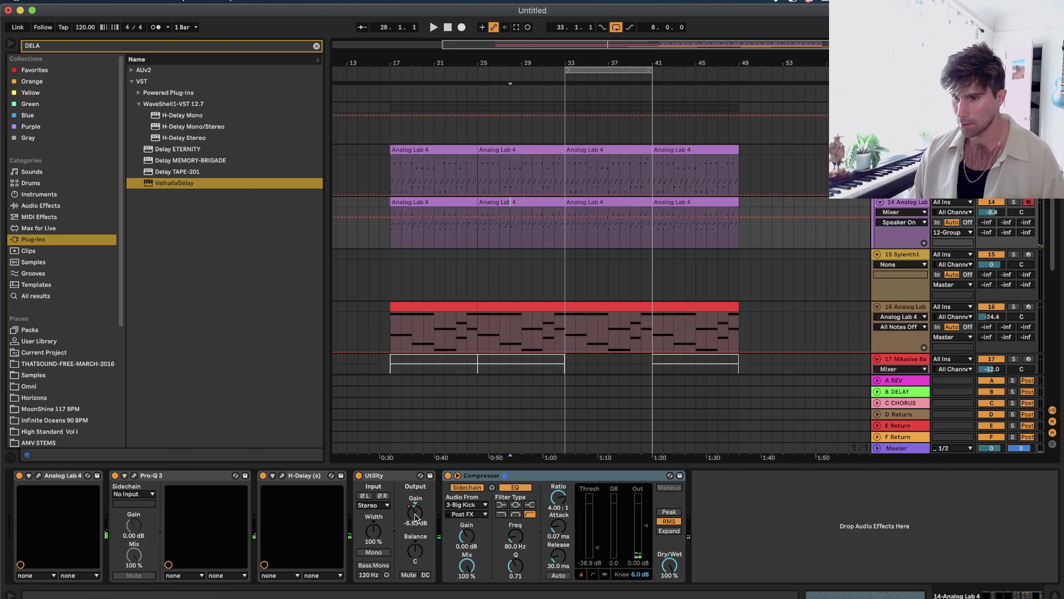
{"action": "key", "text": "a"}
{"action": "key", "text": "a"}
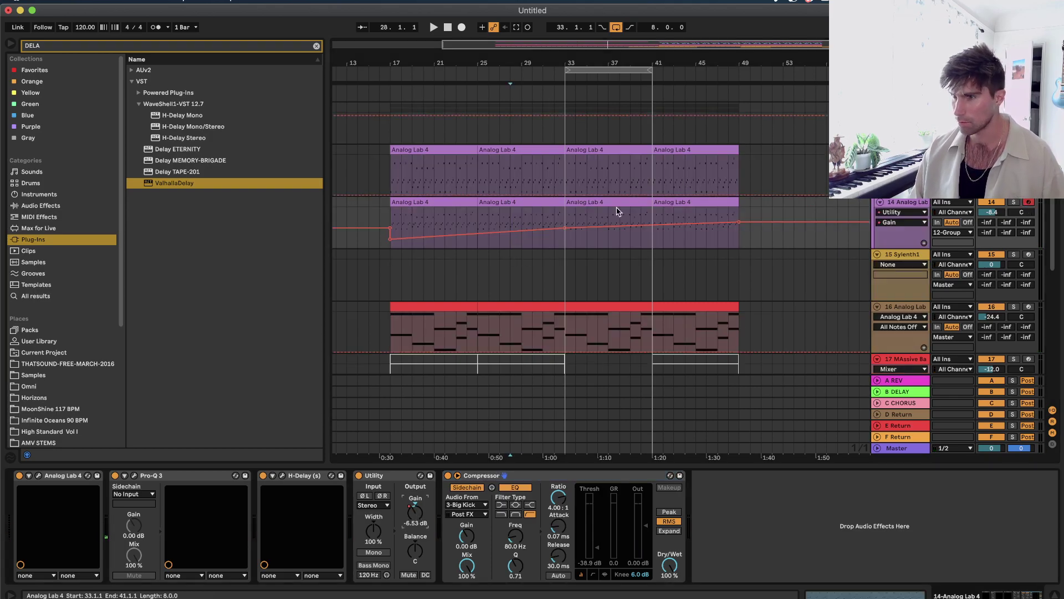
Hide the automation and deactivate the two Analog Lab clips on track 14 from bar 33 to bar 49.
{"action": "left_click", "coordinate": [589, 211]}
{"action": "key", "text": "a"}
{"action": "left_click", "coordinate": [679, 201], "text": "shift"}
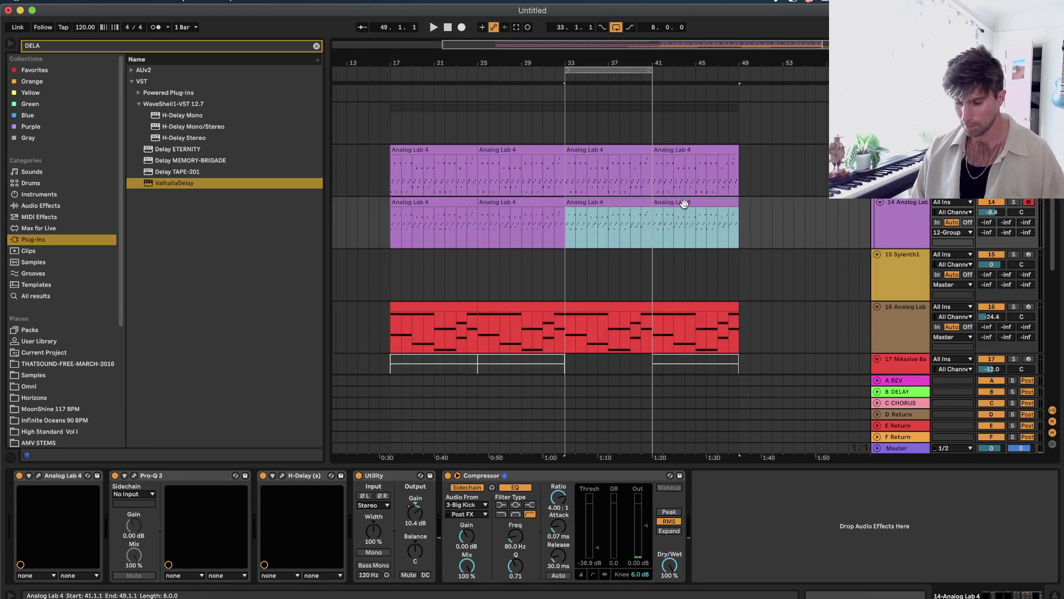
{"action": "key", "text": "0"}
Search the plug-ins for "h delay", add H-Delay Stereo to Analog Lab track 14 and turn its dry/wet fully down.
{"action": "left_click", "coordinate": [429, 214]}
{"action": "left_click", "coordinate": [480, 205]}
{"action": "left_click", "coordinate": [480, 181]}
{"action": "left_click_drag", "start_coordinate": [445, 211], "coordinate": [391, 178]}
{"action": "left_click", "coordinate": [94, 47]}
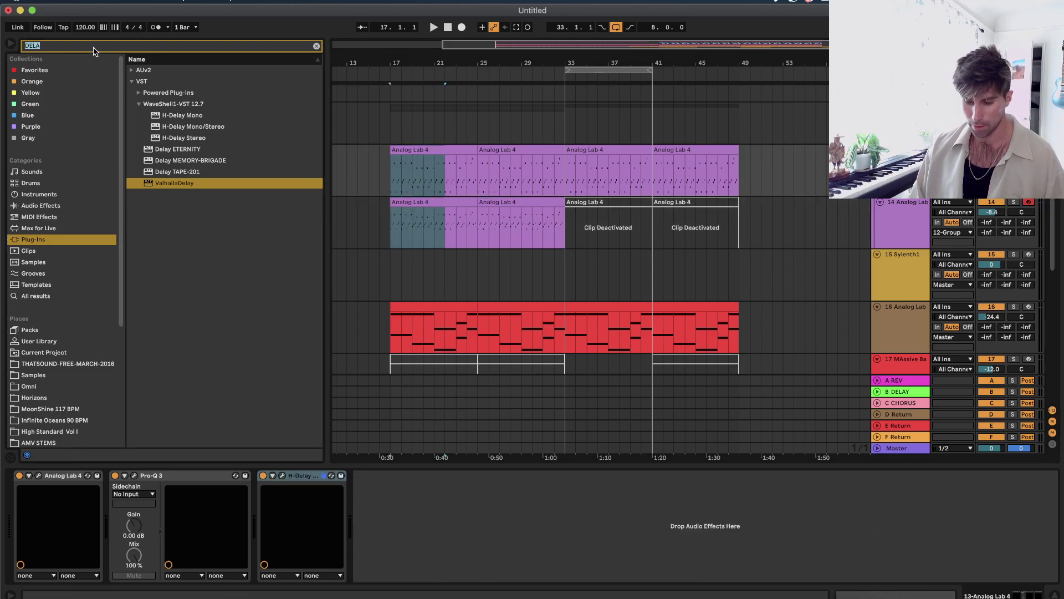
{"action": "type", "text": "h delay"}
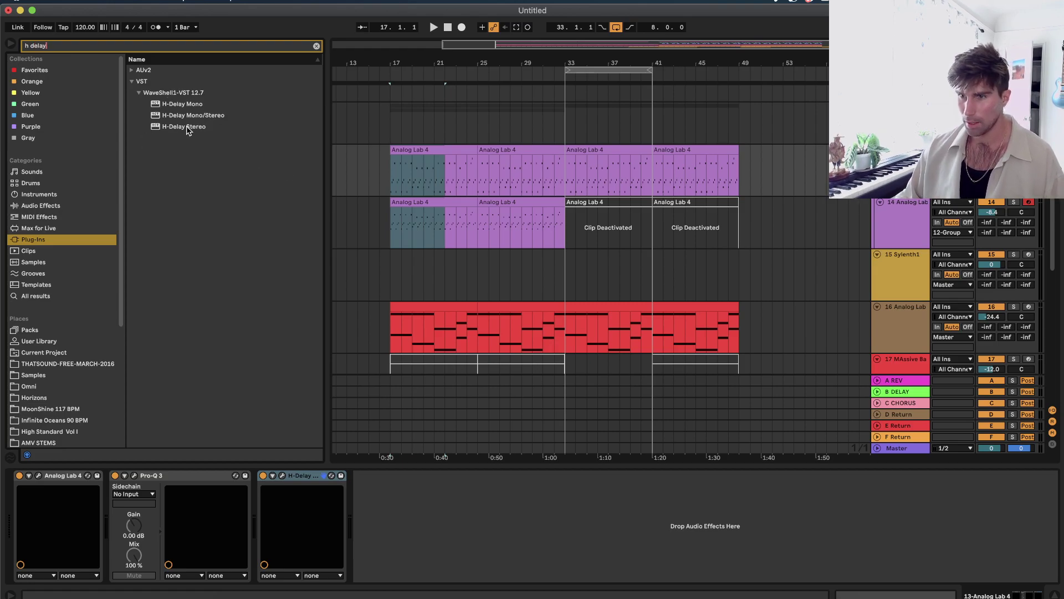
{"action": "left_click_drag", "start_coordinate": [187, 131], "coordinate": [487, 218]}
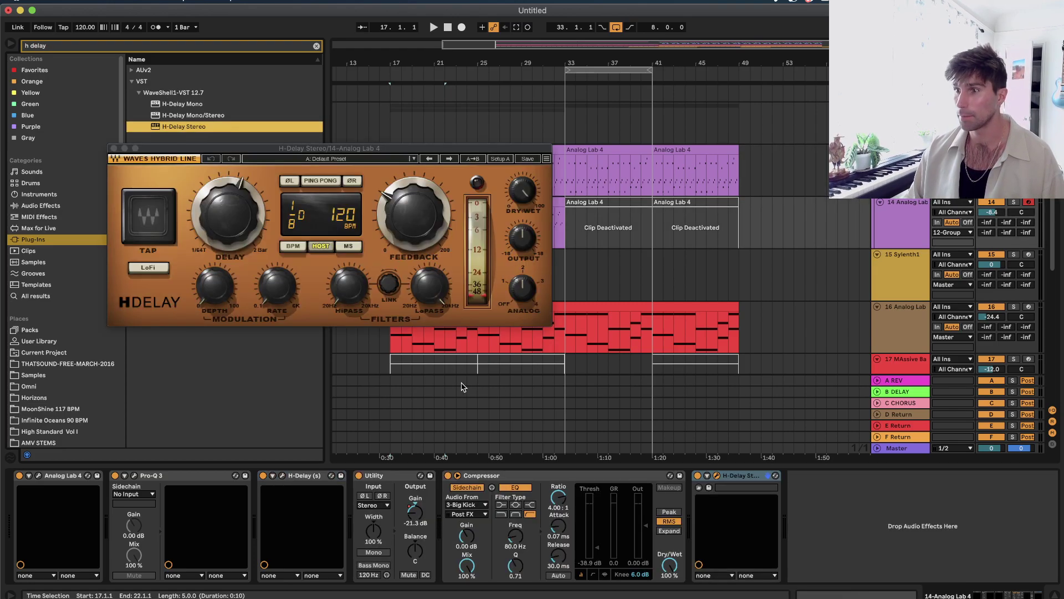
{"action": "left_click_drag", "start_coordinate": [530, 188], "coordinate": [529, 190]}
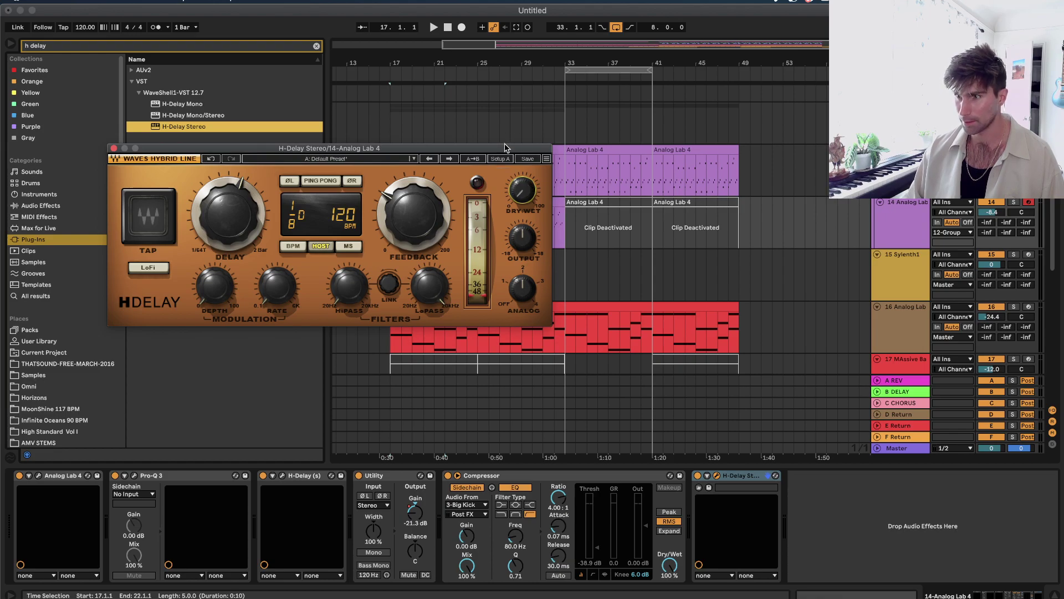
{"action": "left_click_drag", "start_coordinate": [506, 147], "coordinate": [527, 343]}
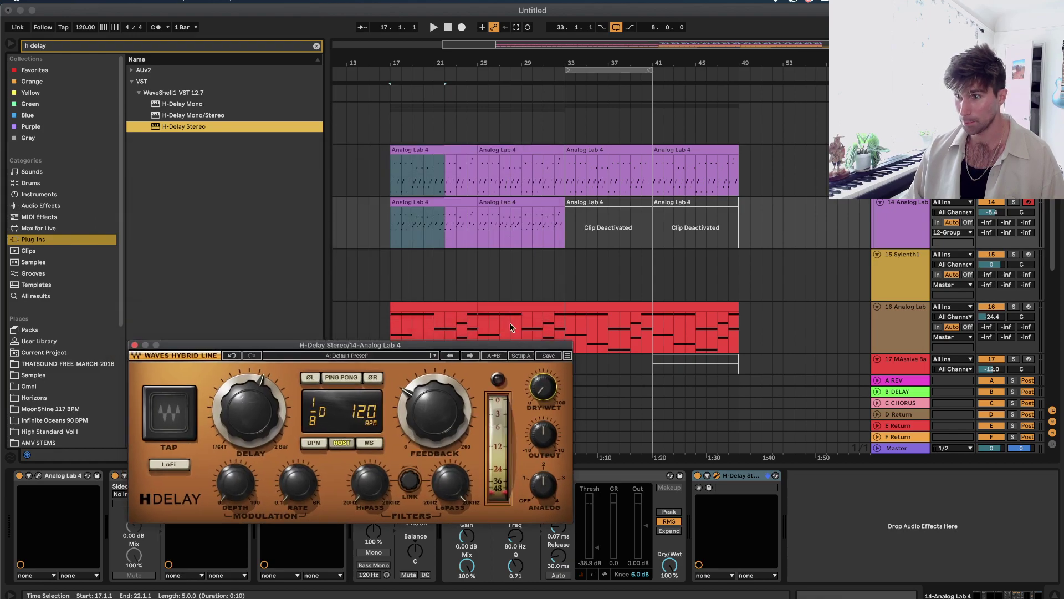
Automate the H-Delay mix on track 14 to rise in a curve from bar 17 to 0.58 at bar 33.
{"action": "left_click", "coordinate": [392, 248]}
{"action": "key", "text": "space"}
{"action": "left_click", "coordinate": [389, 245]}
{"action": "left_click_drag", "start_coordinate": [566, 252], "coordinate": [567, 226]}
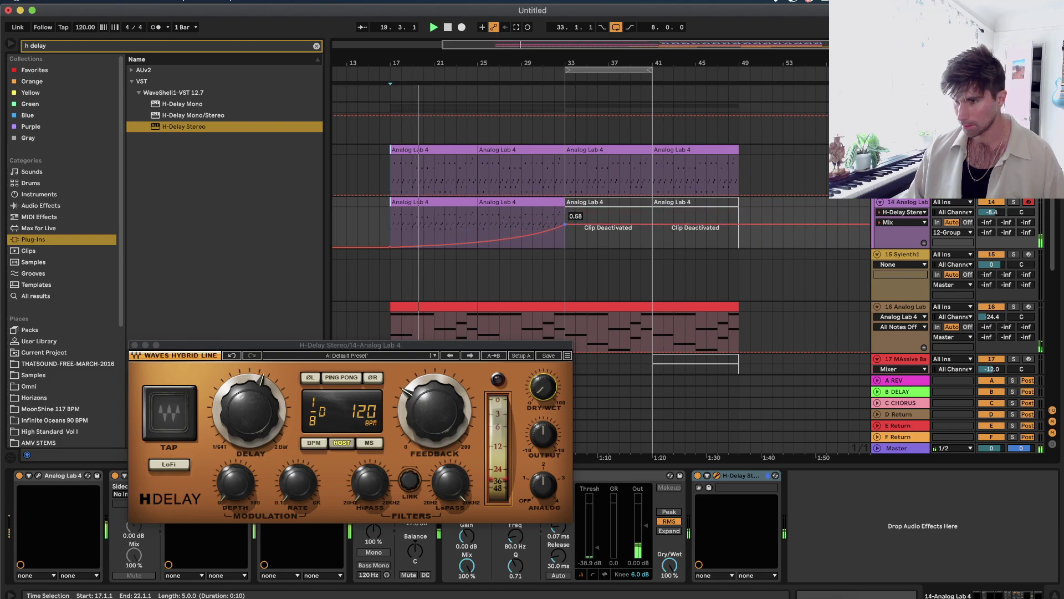
Switch on ping pong in H-Delay Stereo, close the plug-in window and hide the automation.
{"action": "left_click", "coordinate": [338, 379]}
{"action": "left_click", "coordinate": [135, 345]}
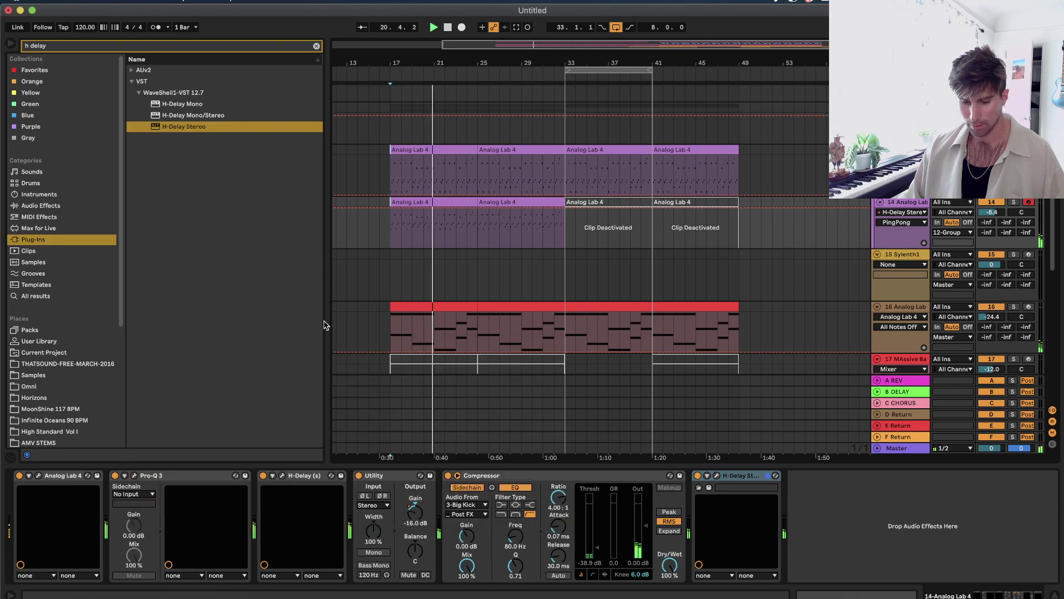
{"action": "key", "text": "a"}
Lower the Sylenth1 track's volume to -5.7 dB and restart playback from an earlier bar.
{"action": "scroll", "coordinate": [601, 250], "scroll_direction": "up", "scroll_amount": 2}
{"action": "scroll", "coordinate": [601, 269], "scroll_direction": "down", "scroll_amount": 3}
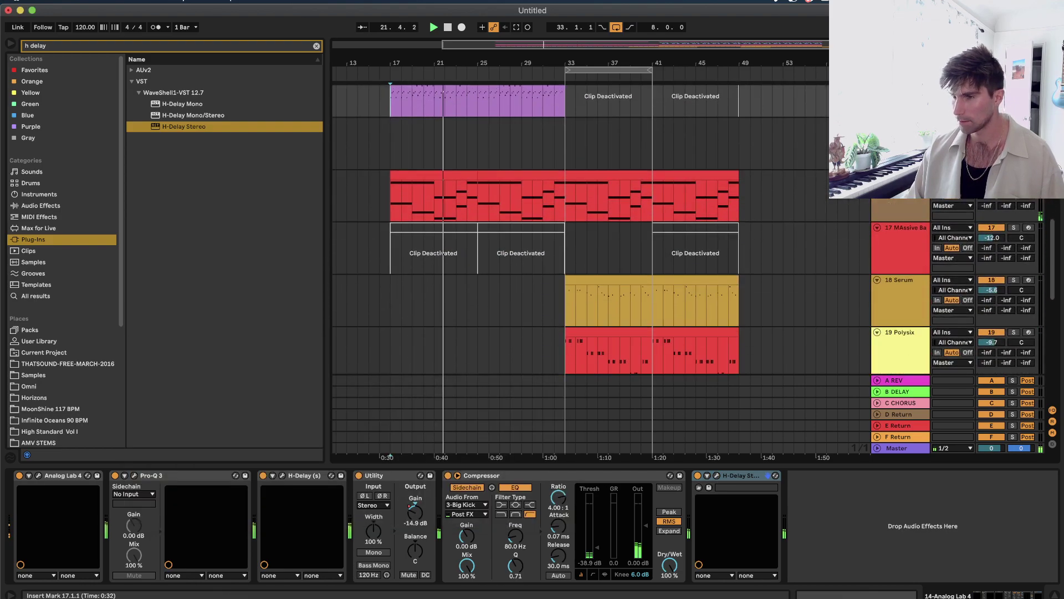
{"action": "scroll", "coordinate": [803, 240], "scroll_direction": "up", "scroll_amount": 3}
{"action": "scroll", "coordinate": [721, 276], "scroll_direction": "right", "scroll_amount": 1}
{"action": "scroll", "coordinate": [719, 275], "scroll_direction": "down", "scroll_amount": 8}
{"action": "scroll", "coordinate": [719, 275], "scroll_direction": "right", "scroll_amount": 2}
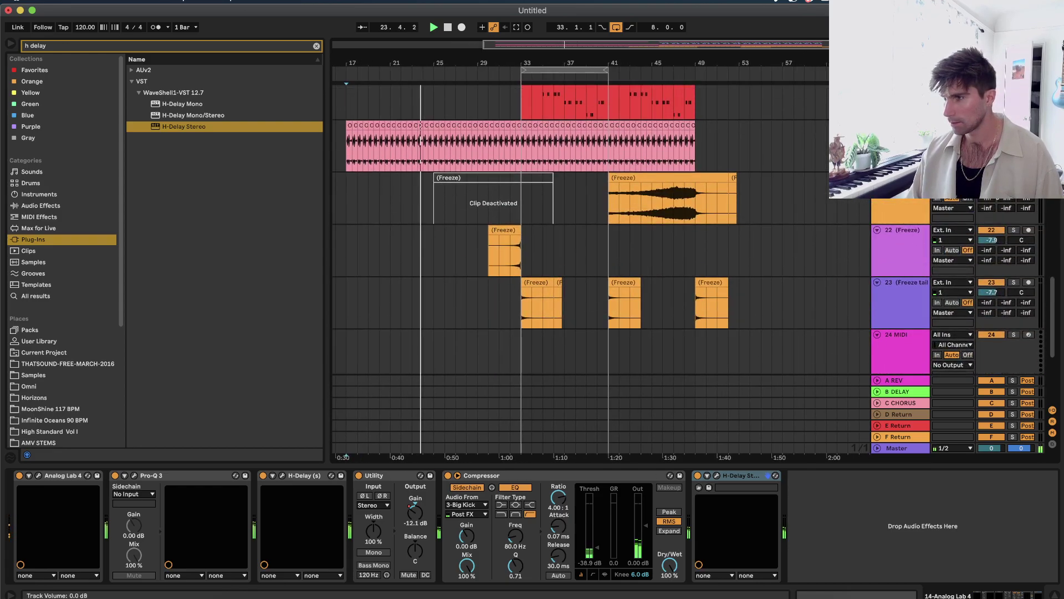
{"action": "scroll", "coordinate": [830, 206], "scroll_direction": "up", "scroll_amount": 6}
{"action": "scroll", "coordinate": [830, 206], "scroll_direction": "up", "scroll_amount": 4}
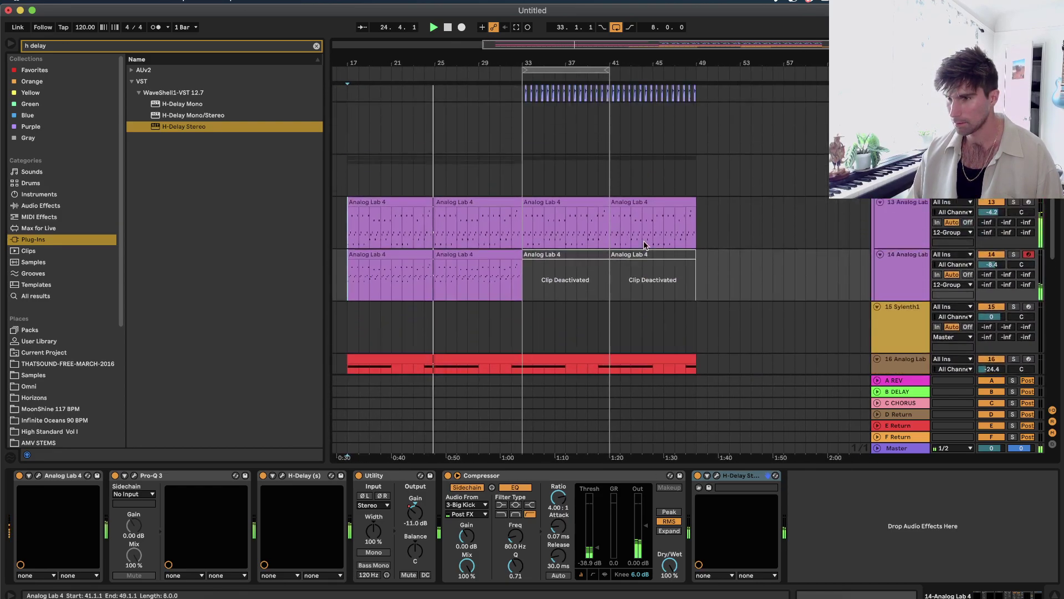
{"action": "scroll", "coordinate": [639, 243], "scroll_direction": "down", "scroll_amount": 7}
{"action": "scroll", "coordinate": [638, 242], "scroll_direction": "left", "scroll_amount": 2}
{"action": "left_click_drag", "start_coordinate": [479, 187], "coordinate": [472, 185]}
{"action": "key", "text": "space"}
{"action": "scroll", "coordinate": [676, 197], "scroll_direction": "up", "scroll_amount": 1}
{"action": "key", "text": "space"}
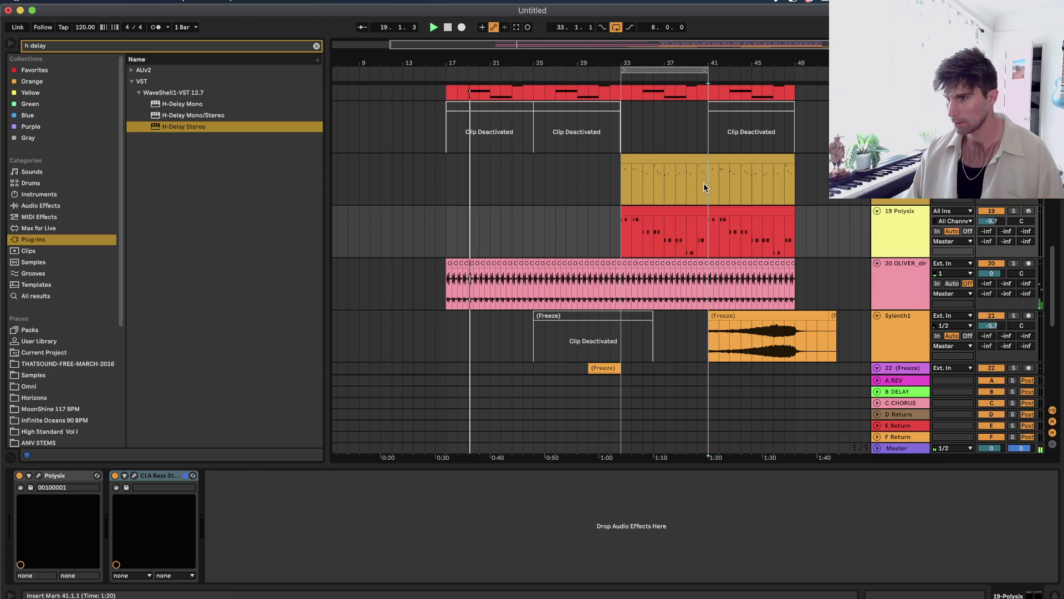
Copy bars 33 to 41 of the Serum clip and paste them at bar 25 on the same track.
{"action": "left_click_drag", "start_coordinate": [707, 183], "coordinate": [627, 182]}
{"action": "left_click", "coordinate": [530, 184]}
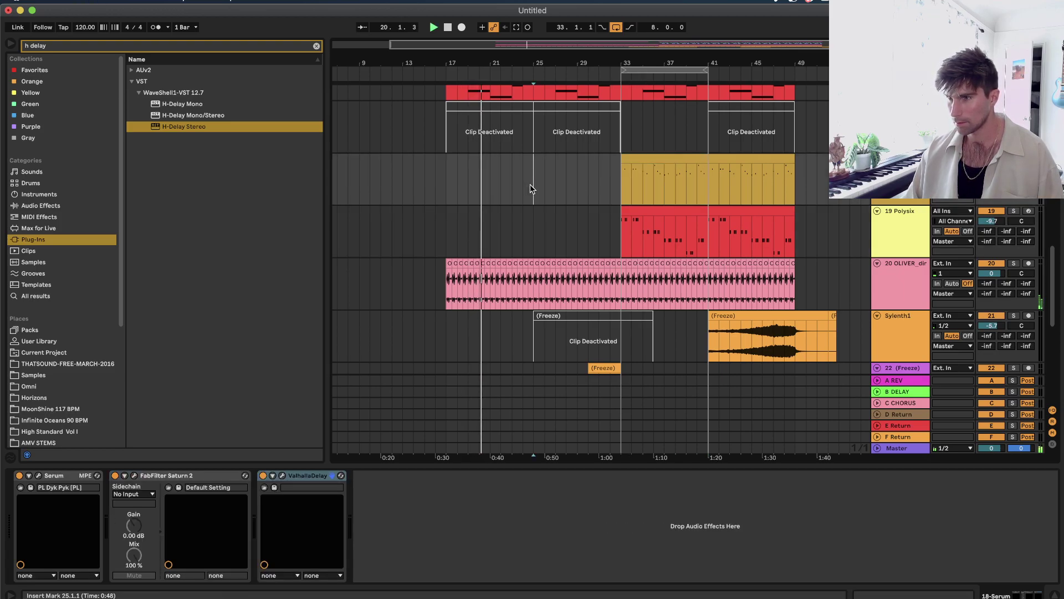
{"action": "scroll", "coordinate": [530, 184], "scroll_direction": "up", "scroll_amount": 2}
{"action": "key", "text": "super+v"}
Search the audio effects for "eq" and add EQ Eight after ValhallaDelay on the Serum track.
{"action": "left_click", "coordinate": [56, 205]}
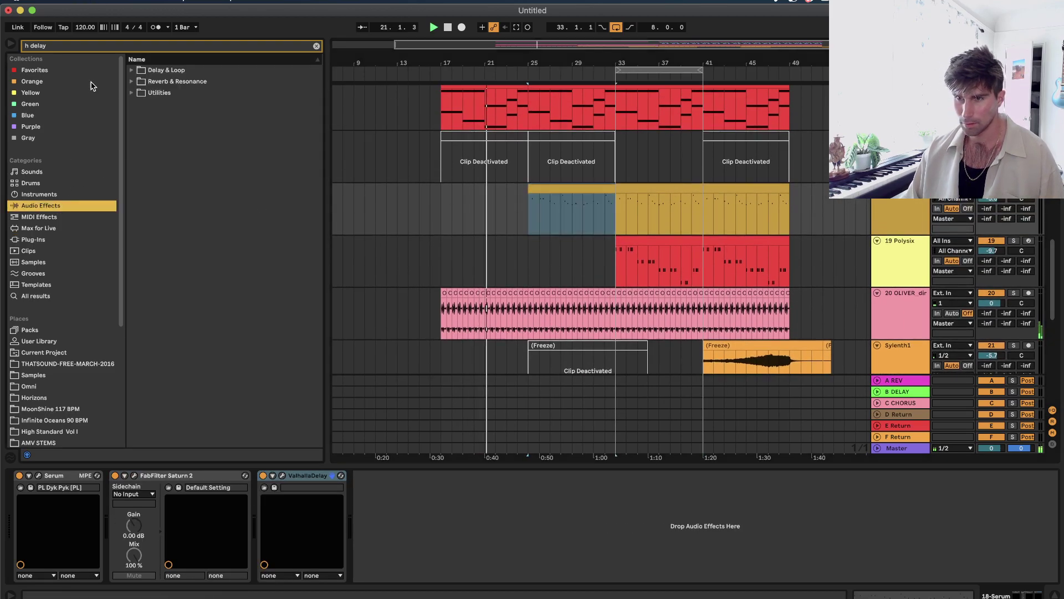
{"action": "key", "text": "ctrl+f"}
{"action": "type", "text": "eq"}
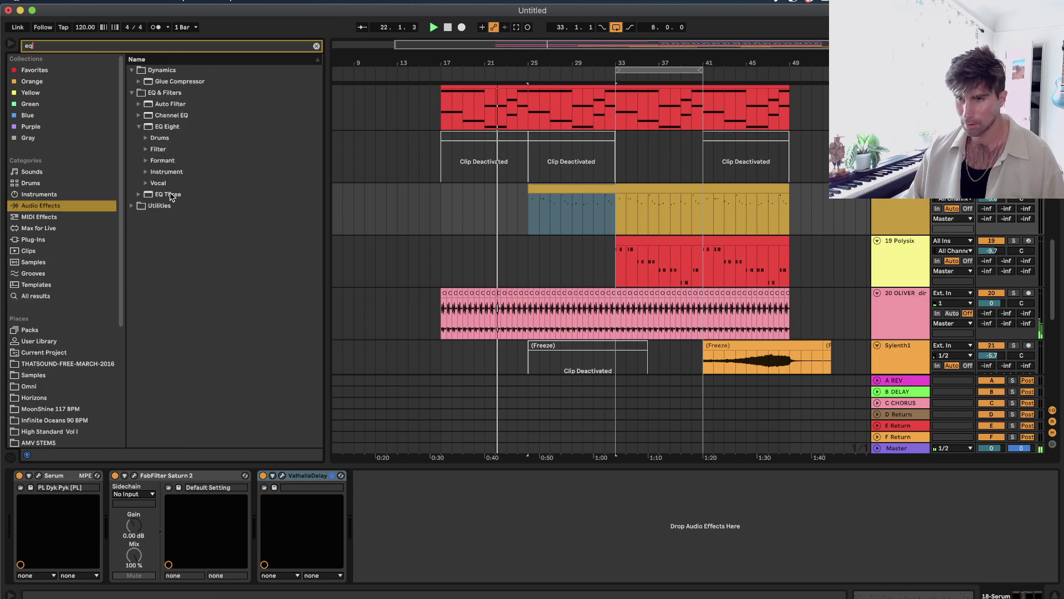
{"action": "left_click", "coordinate": [174, 195]}
{"action": "left_click_drag", "start_coordinate": [169, 131], "coordinate": [504, 534]}
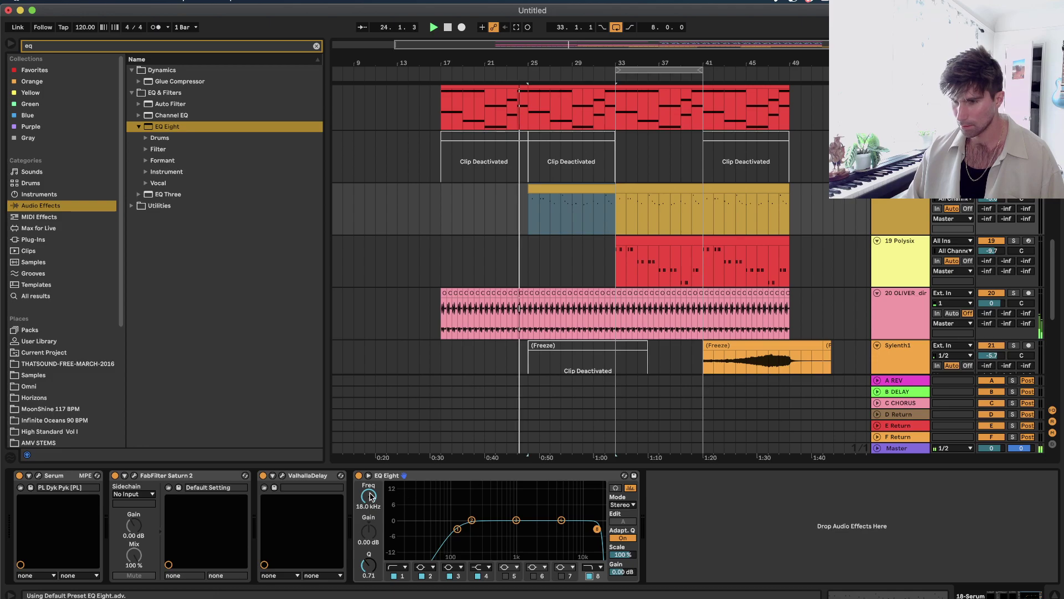
Automate EQ Eight's band 8 frequency on the Serum track to ramp upward from bar 25 to bar 33.
{"action": "key", "text": "a"}
{"action": "left_click_drag", "start_coordinate": [527, 201], "coordinate": [528, 224]}
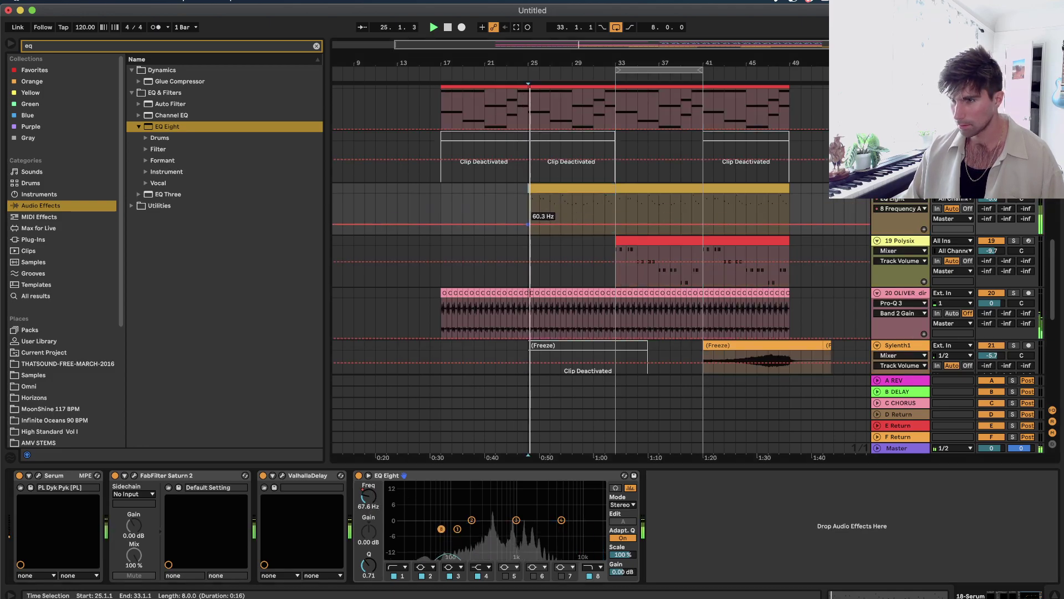
{"action": "left_click_drag", "start_coordinate": [615, 224], "coordinate": [615, 202]}
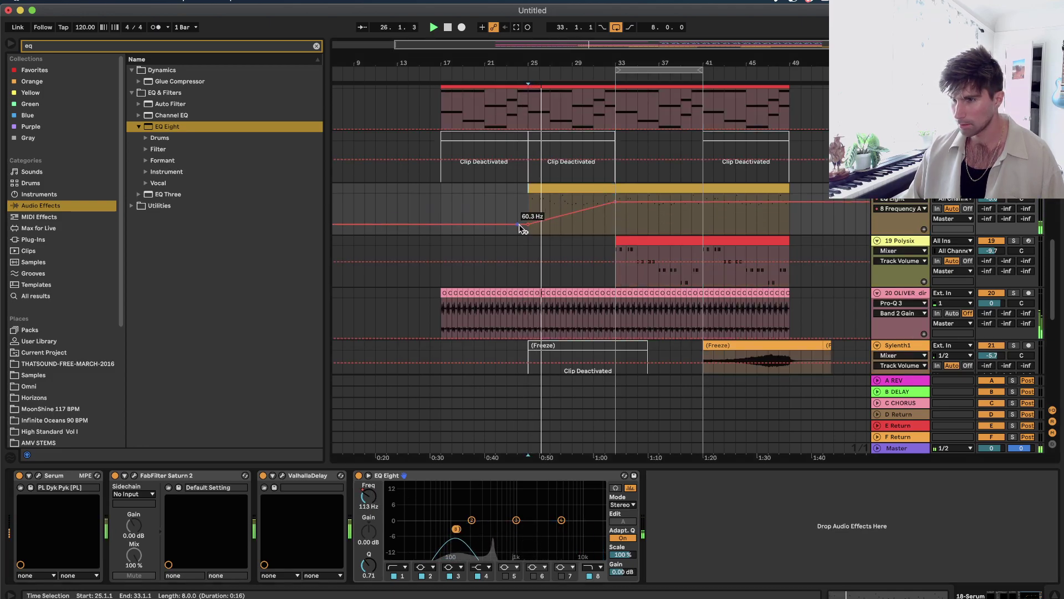
{"action": "left_click_drag", "start_coordinate": [524, 224], "coordinate": [525, 215]}
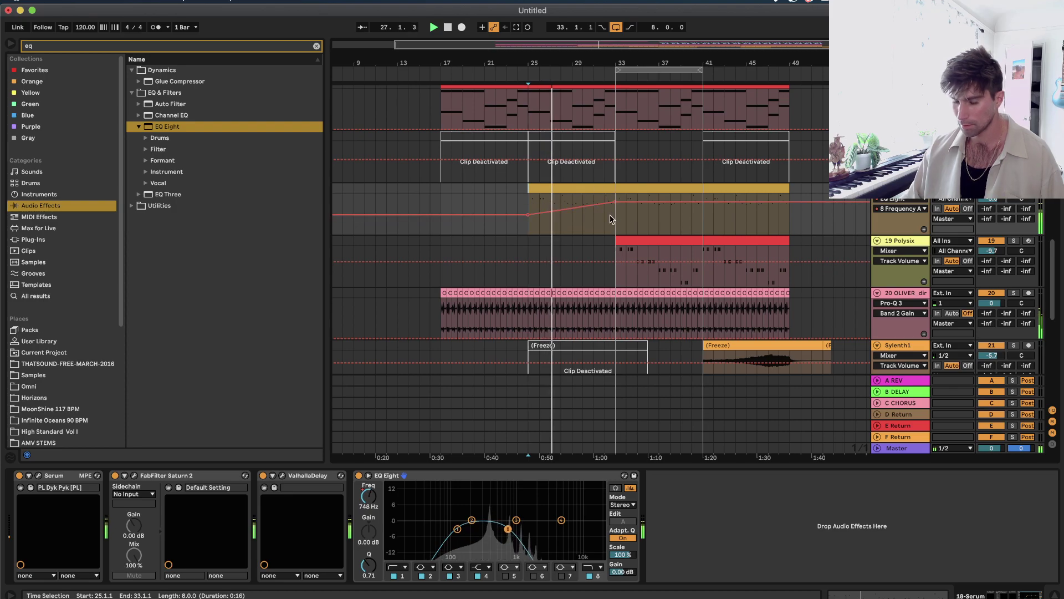
{"action": "key", "text": "a"}
Try to deactivate bars 31 to 33 of the Serum clip.
{"action": "left_click_drag", "start_coordinate": [616, 215], "coordinate": [587, 214]}
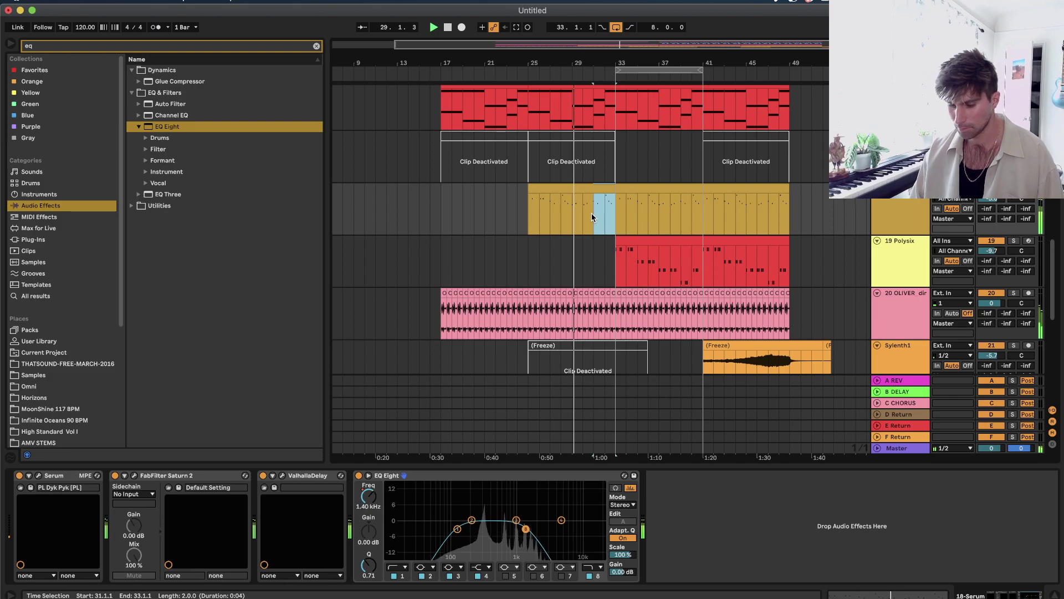
{"action": "key", "text": "0"}
{"action": "left_click", "coordinate": [593, 192]}
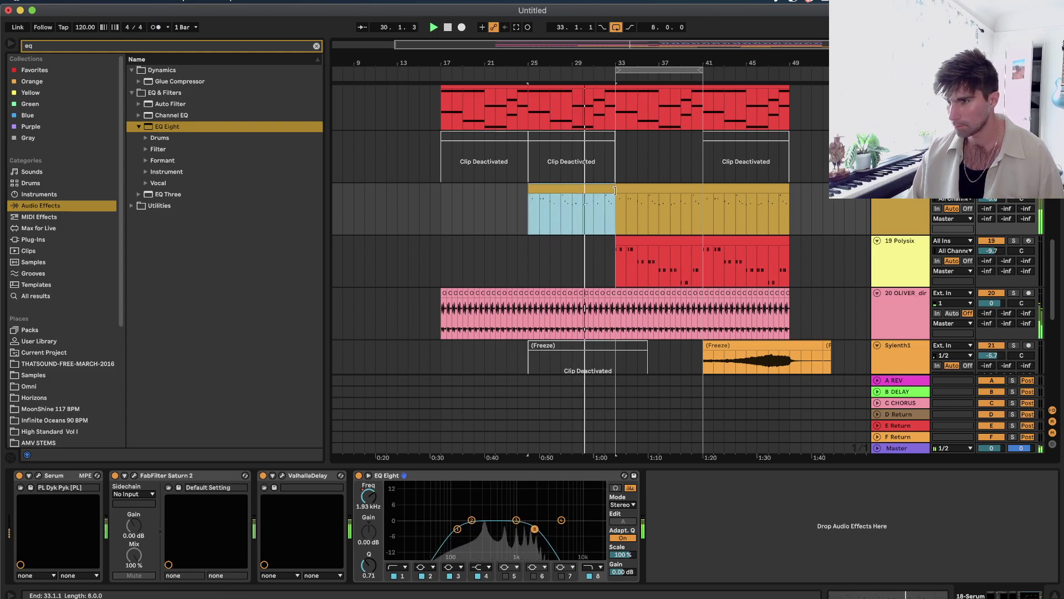
Turn off the arrangement loop and listen to the transition through bar 33 with all tracks.
{"action": "left_click", "coordinate": [616, 27]}
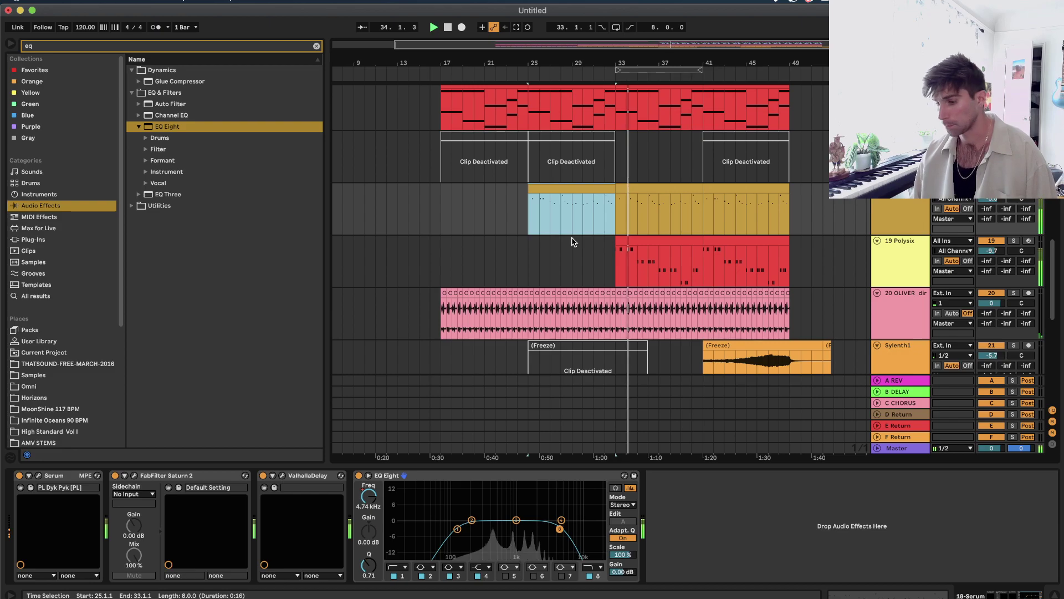
{"action": "scroll", "coordinate": [572, 237], "scroll_direction": "right", "scroll_amount": 3}
{"action": "scroll", "coordinate": [522, 227], "scroll_direction": "up", "scroll_amount": 2}
{"action": "left_click", "coordinate": [465, 225]}
{"action": "scroll", "coordinate": [465, 228], "scroll_direction": "down", "scroll_amount": 4}
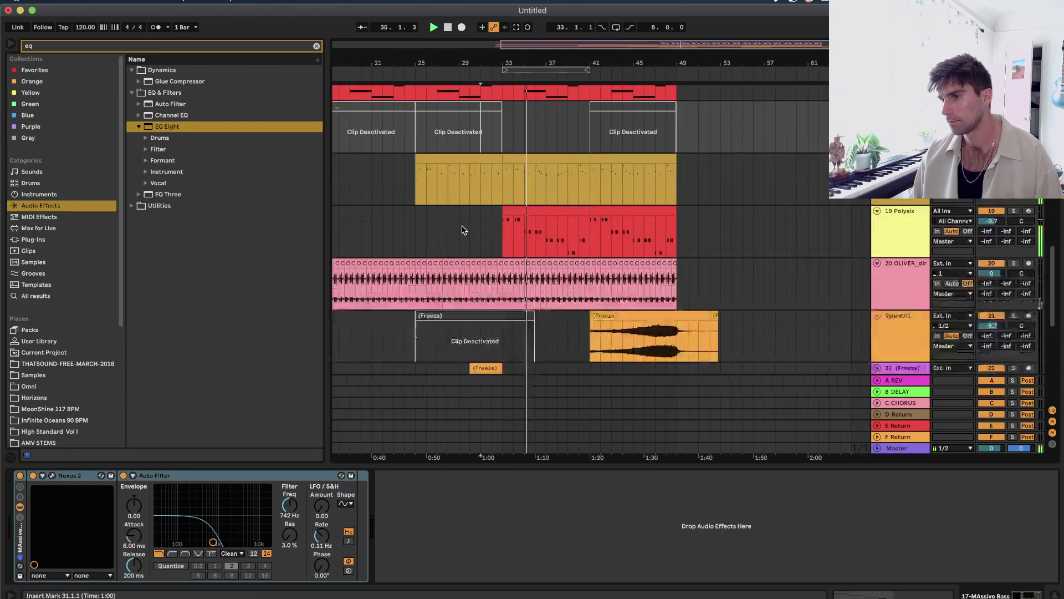
{"action": "left_click", "coordinate": [492, 197]}
{"action": "scroll", "coordinate": [493, 199], "scroll_direction": "up", "scroll_amount": 3}
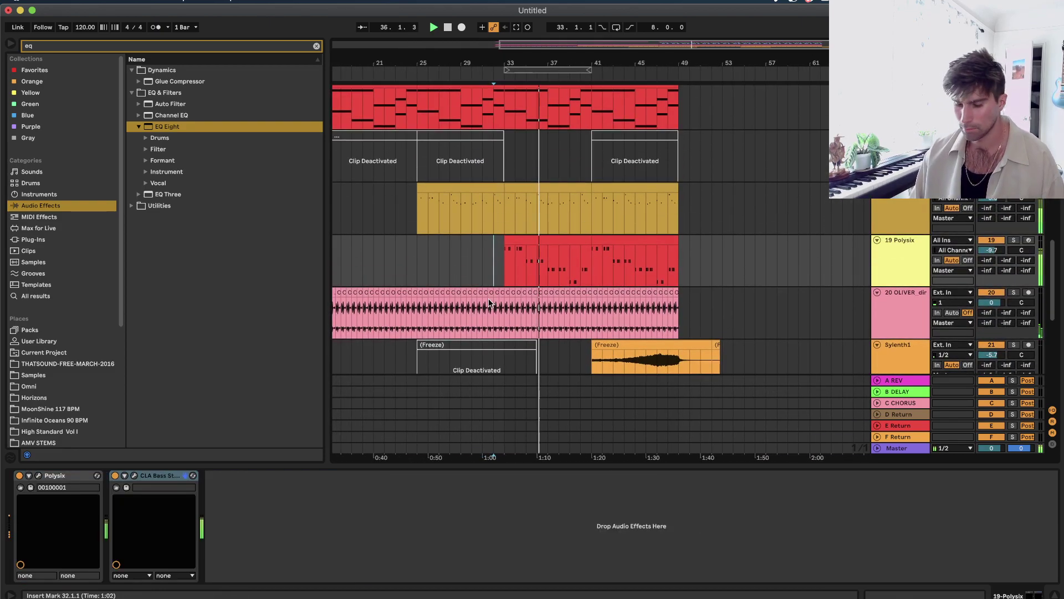
Reactivate the two Analog Lab clips on track 14 from bar 33 to bar 49.
{"action": "scroll", "coordinate": [488, 298], "scroll_direction": "up", "scroll_amount": 6}
{"action": "left_click", "coordinate": [531, 152]}
{"action": "left_click", "coordinate": [531, 153]}
{"action": "left_click", "coordinate": [644, 152], "text": "shift"}
{"action": "key", "text": "0"}
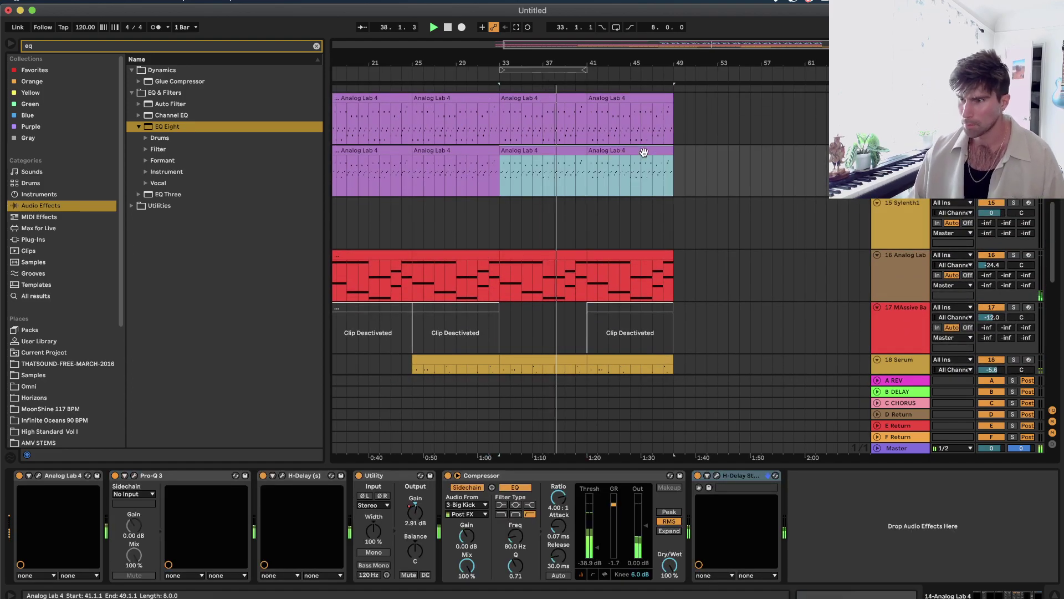
Check the automation lanes on track 14 and its neighbours during playback up to bar 41, and undo the last change.
{"action": "scroll", "coordinate": [598, 259], "scroll_direction": "up", "scroll_amount": 2}
{"action": "key", "text": "a"}
{"action": "left_click", "coordinate": [698, 476]}
{"action": "key", "text": "a"}
{"action": "key", "text": "a"}
{"action": "left_click", "coordinate": [490, 229]}
{"action": "left_click_drag", "start_coordinate": [486, 229], "coordinate": [484, 214]}
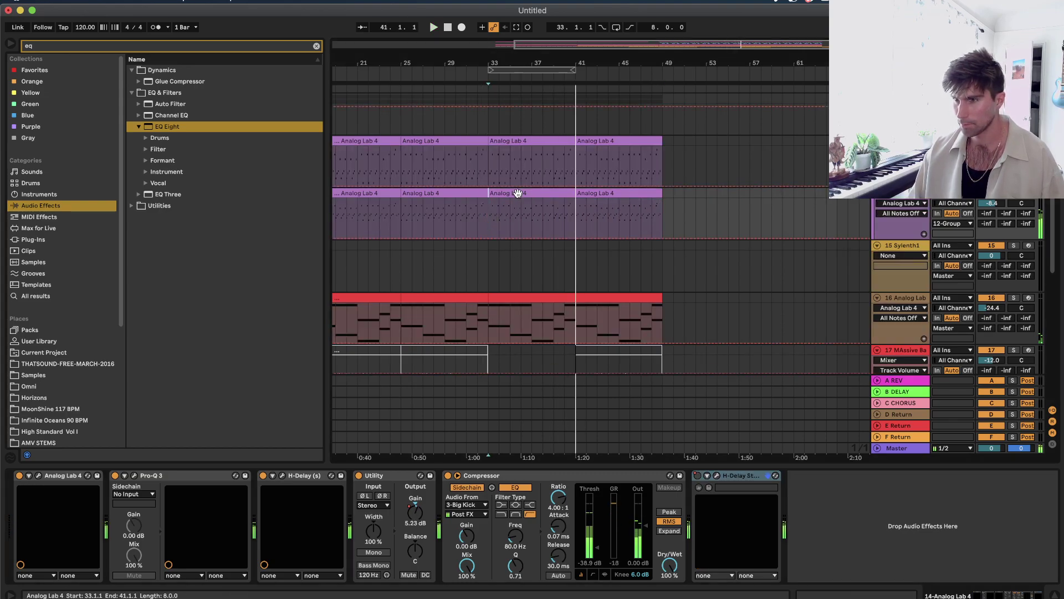
{"action": "key", "text": "space"}
{"action": "key", "text": "super+z"}
Consolidate the two Analog Lab clips on track 14 into a single clip from bar 33 to bar 49.
{"action": "left_click_drag", "start_coordinate": [645, 187], "coordinate": [542, 192]}
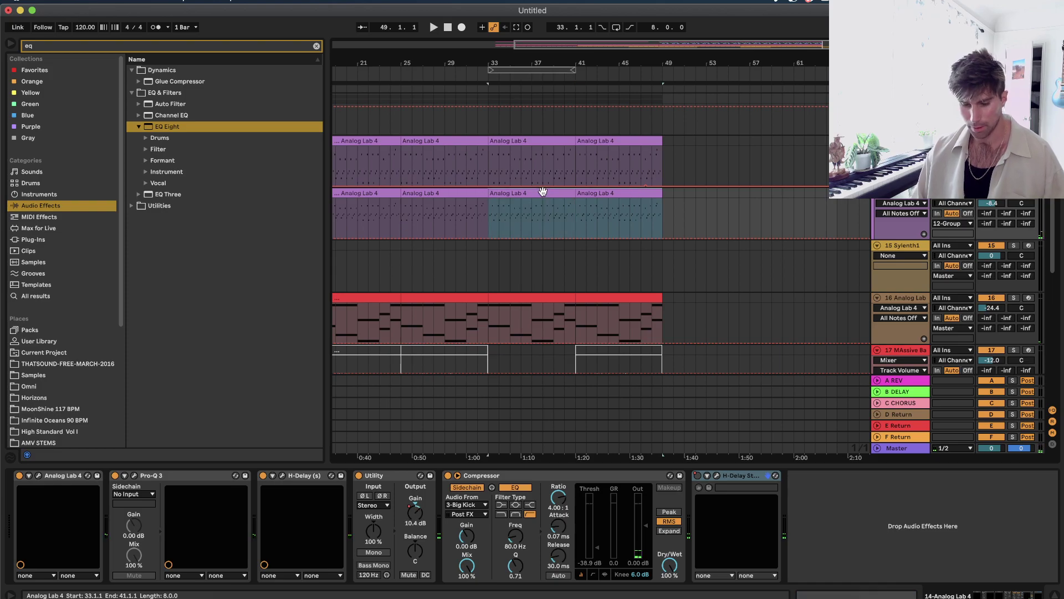
{"action": "key", "text": "a"}
{"action": "key", "text": "super+j"}
{"action": "key", "text": "super+h"}
{"action": "left_click", "coordinate": [618, 597]}
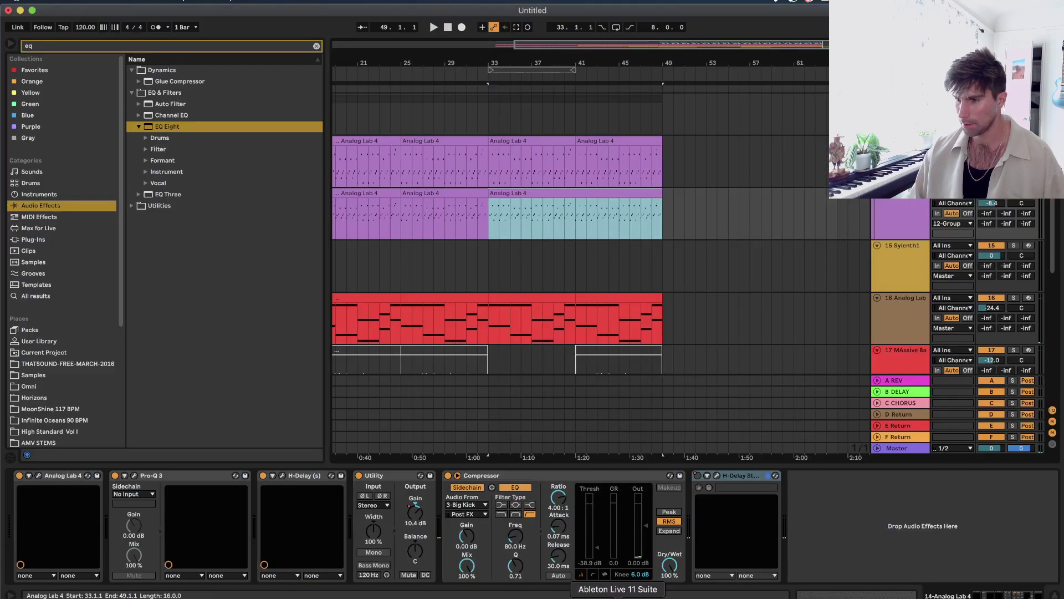
Transpose all notes of track 14's consolidated clip down so they span C3 to D4.
{"action": "double_click", "coordinate": [582, 189]}
{"action": "key", "text": "super+a"}
{"action": "scroll", "coordinate": [559, 376], "scroll_direction": "up", "scroll_amount": 3}
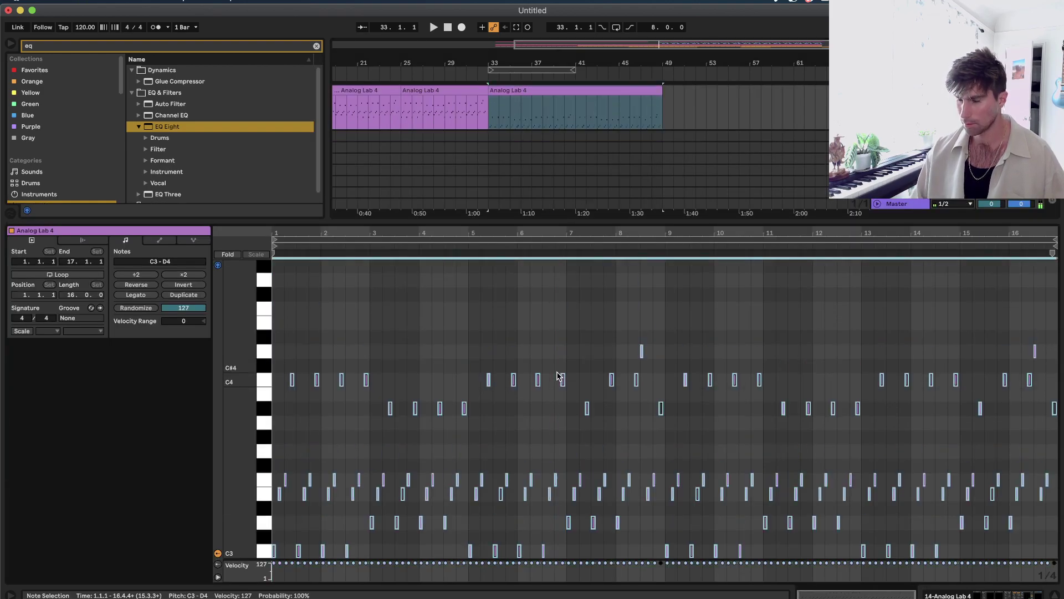
Play from just before bar 33 and listen to the transition with the transposed clip on track 14.
{"action": "key", "text": "shift+Tab"}
{"action": "left_click", "coordinate": [474, 114]}
{"action": "key", "text": "space"}
{"action": "scroll", "coordinate": [477, 117], "scroll_direction": "up", "scroll_amount": 3}
{"action": "left_click", "coordinate": [510, 219]}
{"action": "key", "text": "plus"}
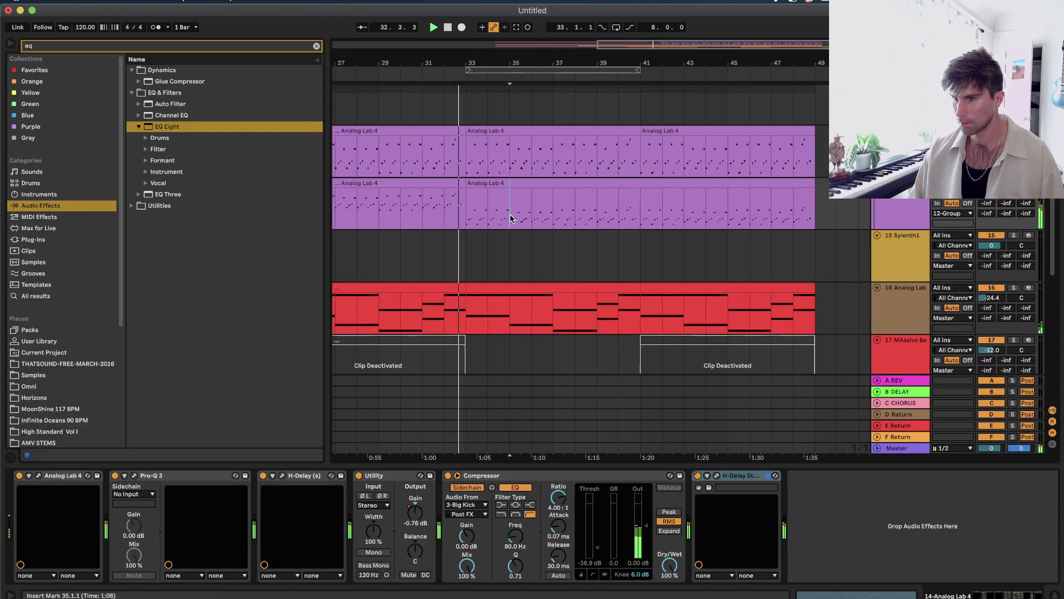
{"action": "key", "text": "plus"}
{"action": "key", "text": "minus"}
{"action": "key", "text": "minus"}
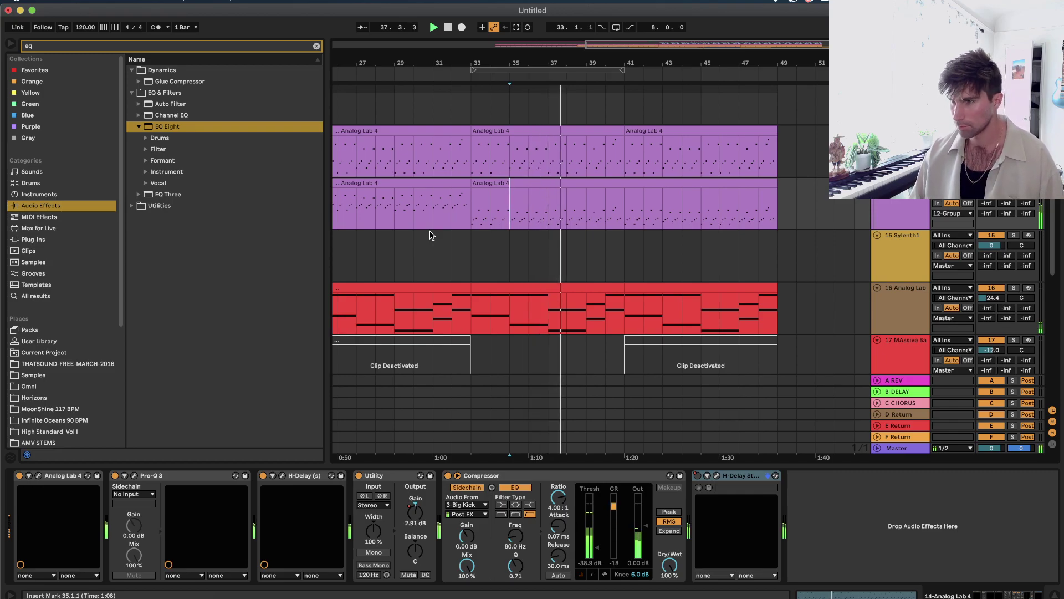
Examine the automation and device chain of Analog Lab track 13 while the arrangement plays.
{"action": "scroll", "coordinate": [510, 219], "scroll_direction": "up", "scroll_amount": 1}
{"action": "key", "text": "a"}
{"action": "scroll", "coordinate": [727, 183], "scroll_direction": "up", "scroll_amount": 3}
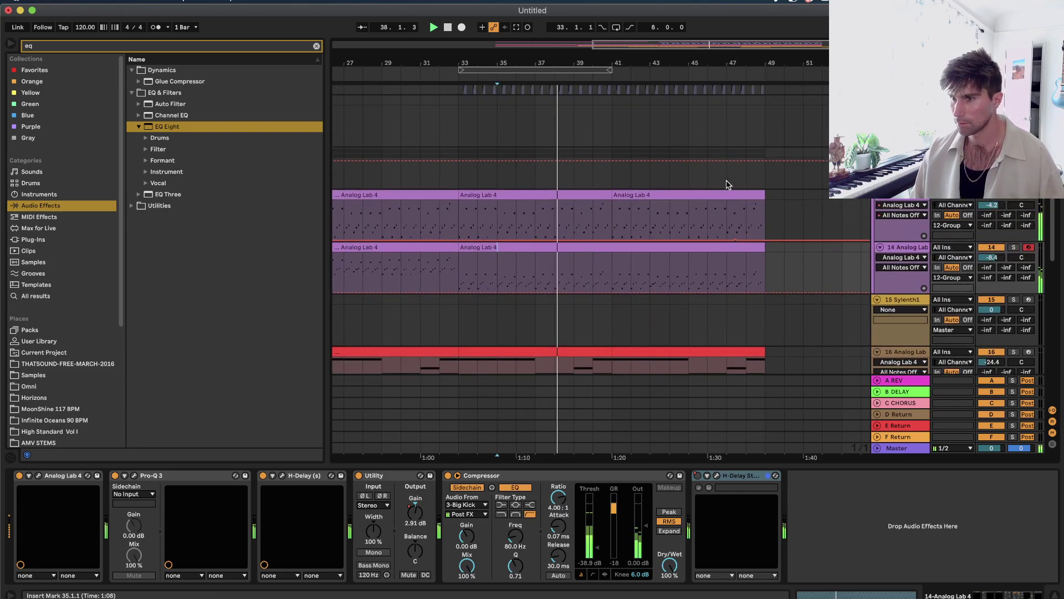
{"action": "left_click", "coordinate": [893, 203]}
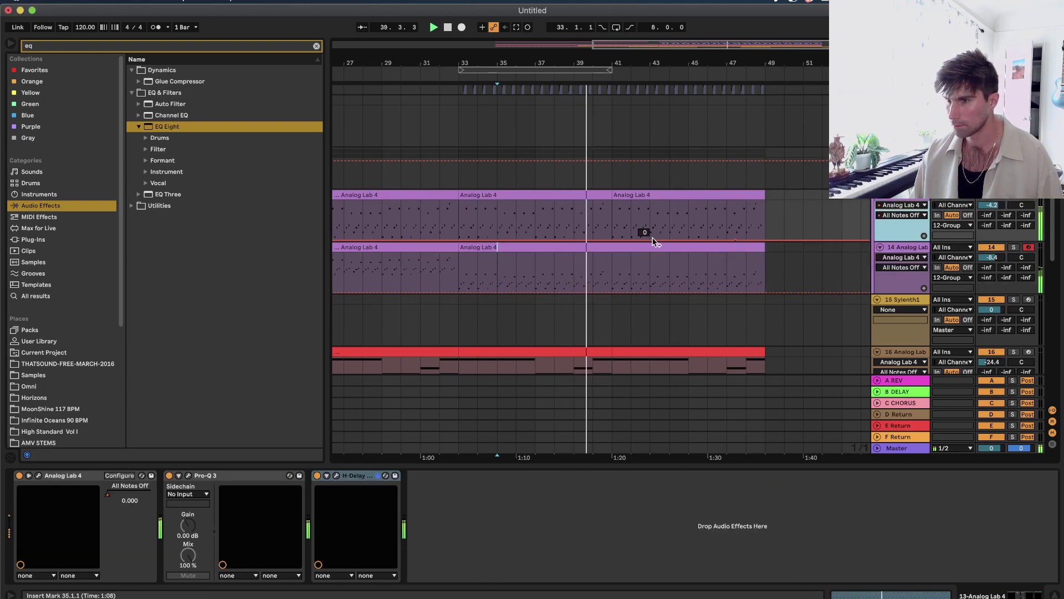
{"action": "key", "text": "minus"}
{"action": "key", "text": "minus"}
{"action": "scroll", "coordinate": [726, 206], "scroll_direction": "down", "scroll_amount": 1}
{"action": "key", "text": "a"}
{"action": "scroll", "coordinate": [740, 234], "scroll_direction": "down", "scroll_amount": 2}
{"action": "scroll", "coordinate": [740, 233], "scroll_direction": "down", "scroll_amount": 1}
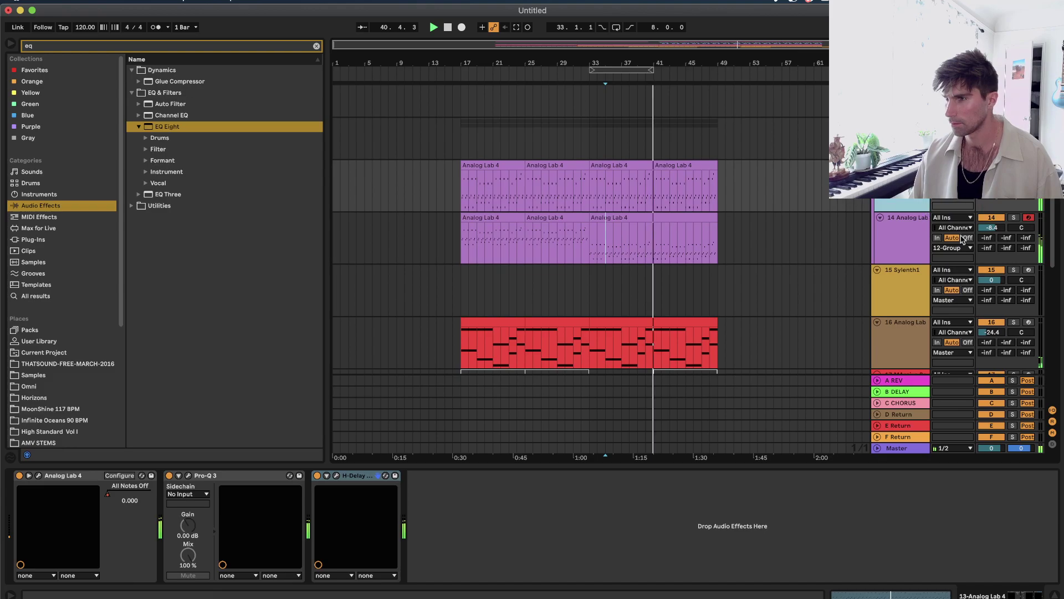
Insert a new return track from the Analog Lab track's context options.
{"action": "right_click", "coordinate": [900, 210]}
{"action": "left_click", "coordinate": [920, 311]}
{"action": "left_click", "coordinate": [883, 204]}
{"action": "right_click", "coordinate": [878, 193]}
{"action": "left_click", "coordinate": [757, 213]}
Insert a new MIDI track directly below Serum track 18.
{"action": "scroll", "coordinate": [756, 212], "scroll_direction": "down", "scroll_amount": 3}
{"action": "scroll", "coordinate": [758, 213], "scroll_direction": "down", "scroll_amount": 3}
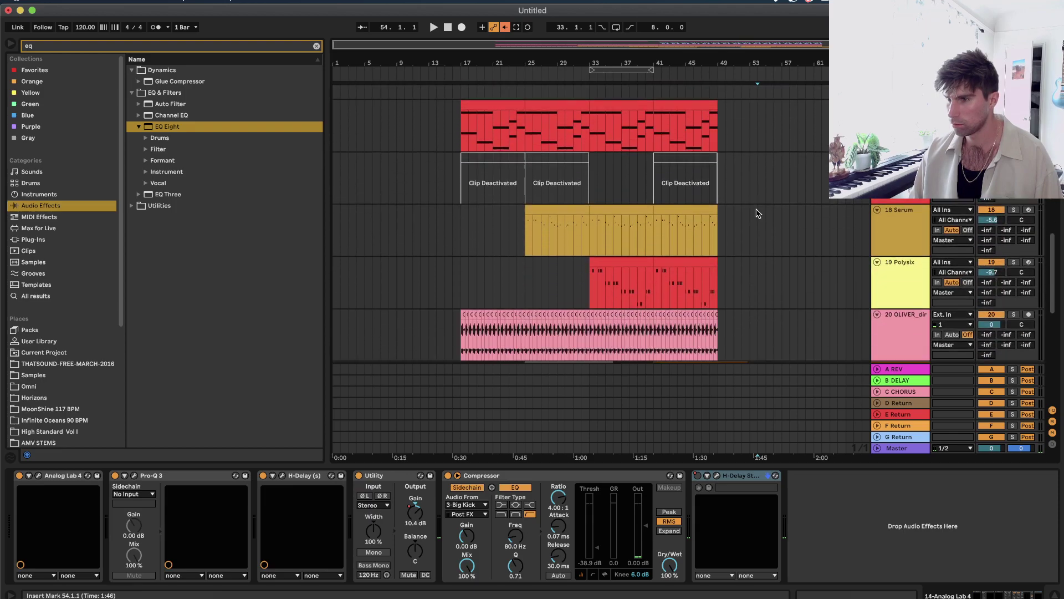
{"action": "left_click", "coordinate": [686, 219]}
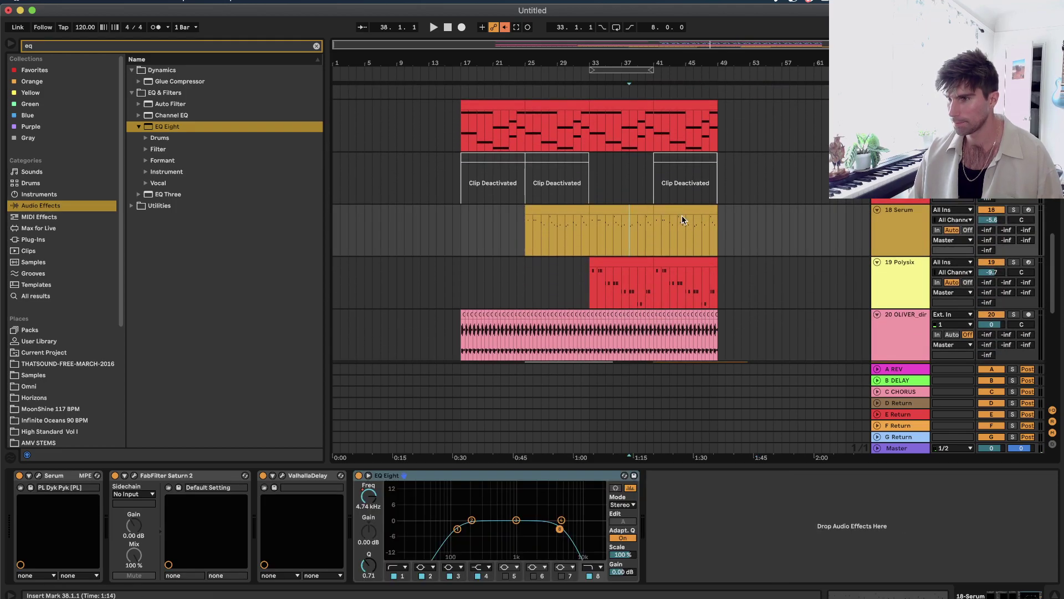
{"action": "right_click", "coordinate": [893, 240]}
{"action": "left_click", "coordinate": [940, 348]}
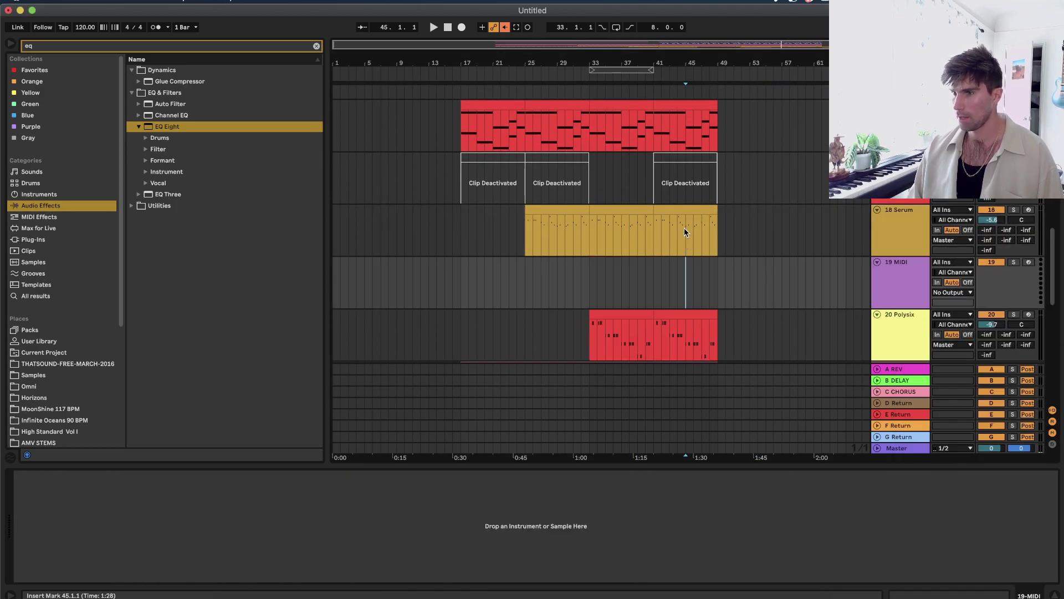
Copy bars 33 to 49 of the Serum clip onto the new MIDI track at the same position.
{"action": "left_click", "coordinate": [679, 212]}
{"action": "left_click", "coordinate": [612, 211], "text": "shift"}
{"action": "left_click_drag", "start_coordinate": [612, 211], "coordinate": [612, 263]}
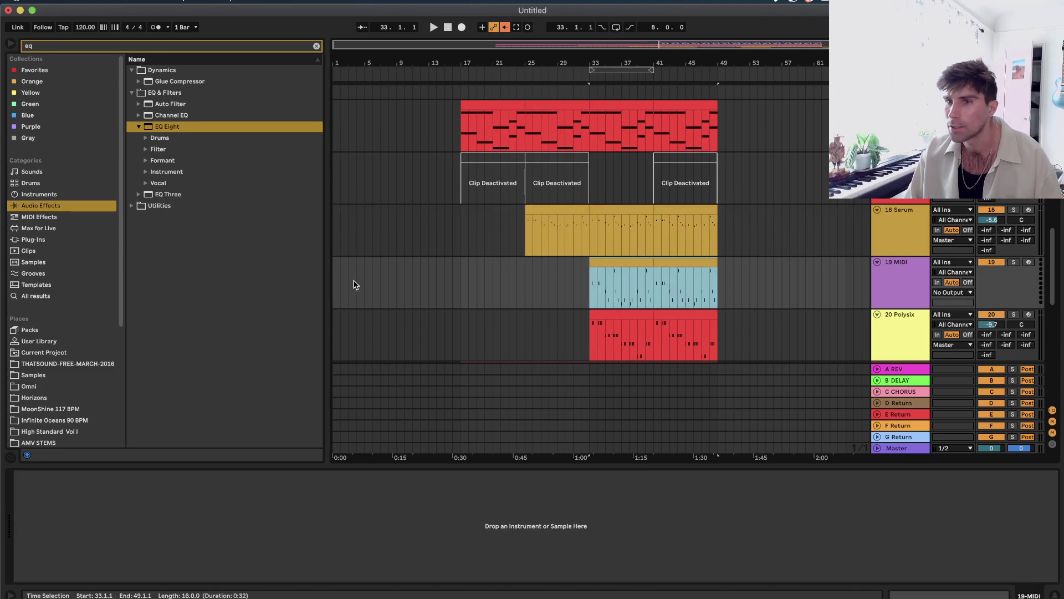
Load the Serum plug-in onto MIDI track 19 and play it soloed from bar 33 at -6.5 dB.
{"action": "left_click", "coordinate": [40, 243]}
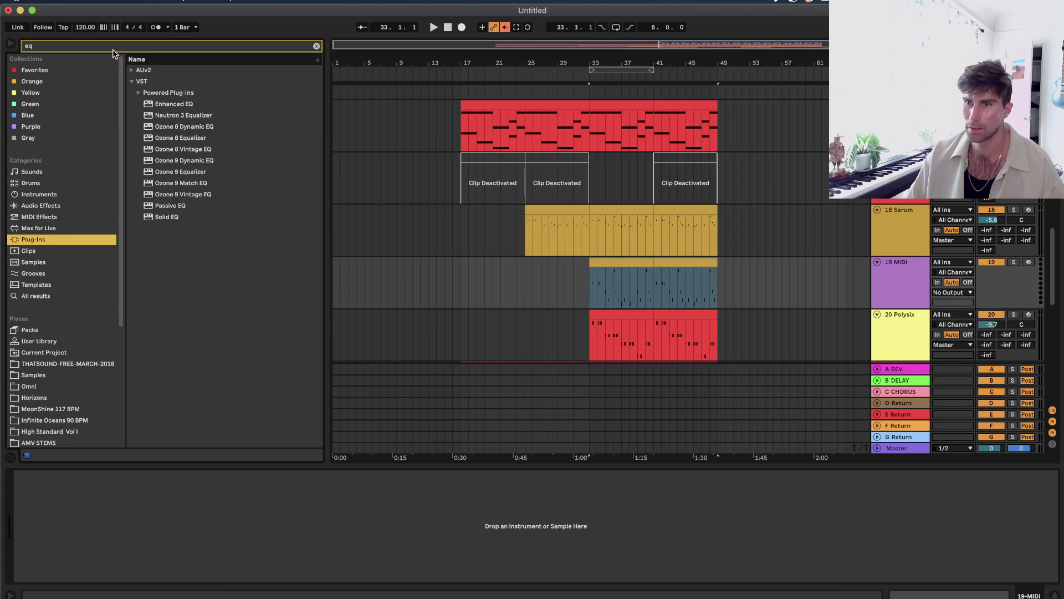
{"action": "type", "text": "seru m"}
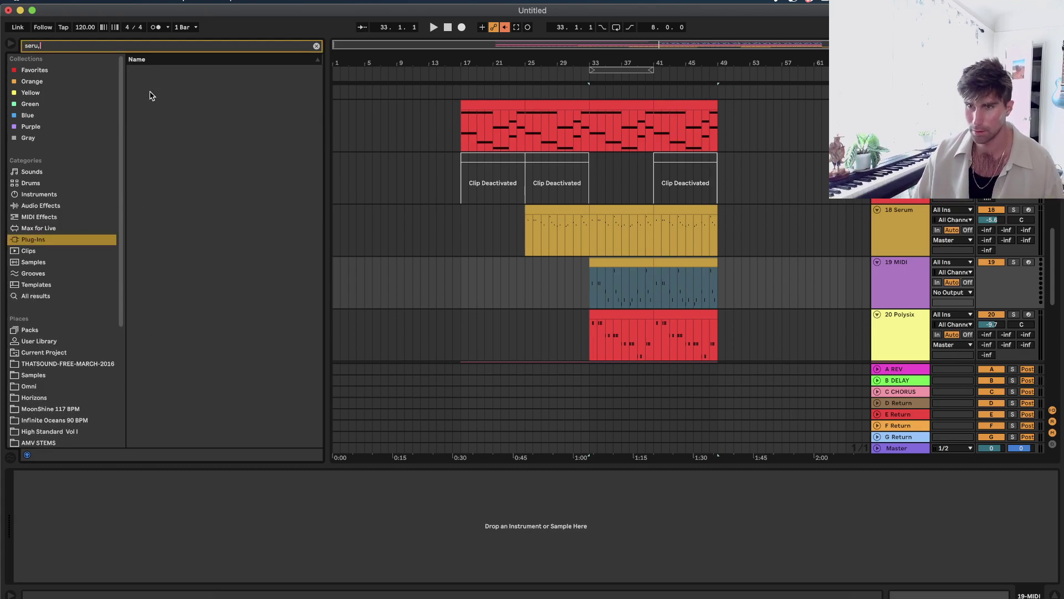
{"action": "left_click_drag", "start_coordinate": [150, 96], "coordinate": [620, 296]}
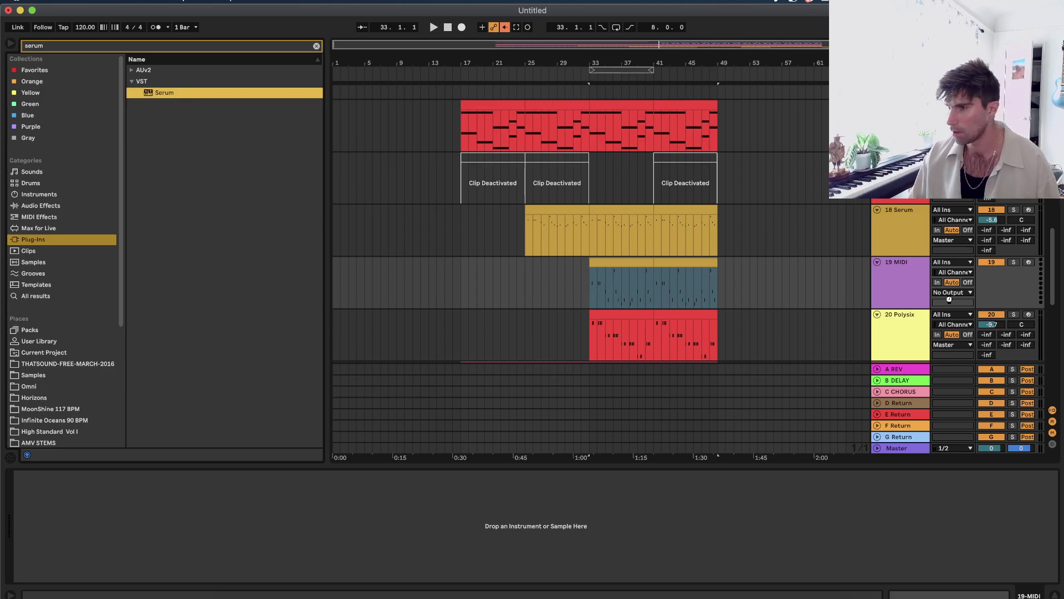
{"action": "left_click", "coordinate": [1015, 262]}
{"action": "key", "text": "space"}
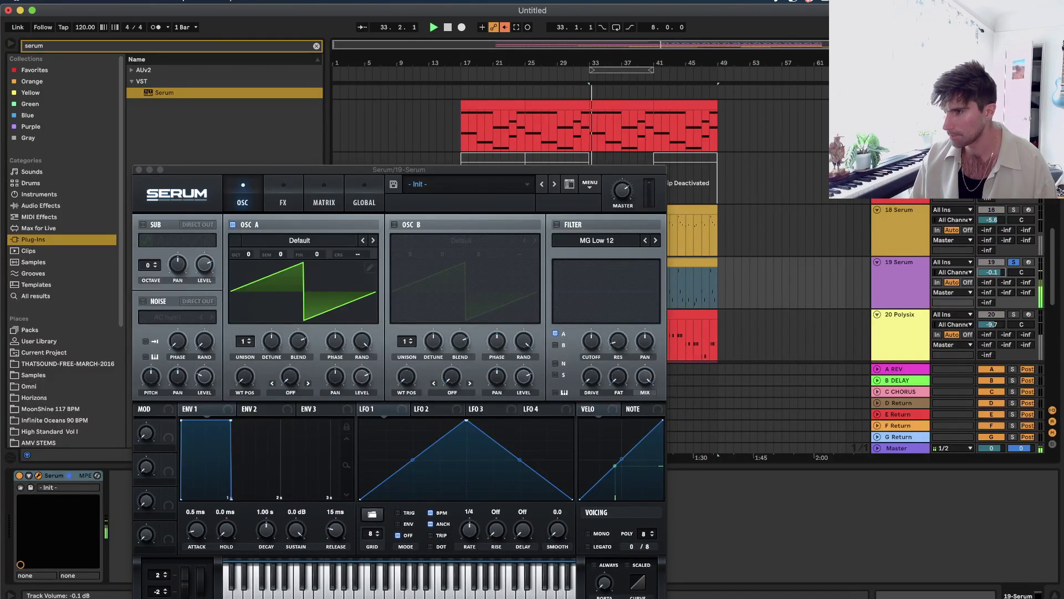
Load a preset from Serum's Synth category and audition the following ones in solo, through SY Plastic [GS] to SY Poly Numana [ASL].
{"action": "left_click", "coordinate": [456, 184]}
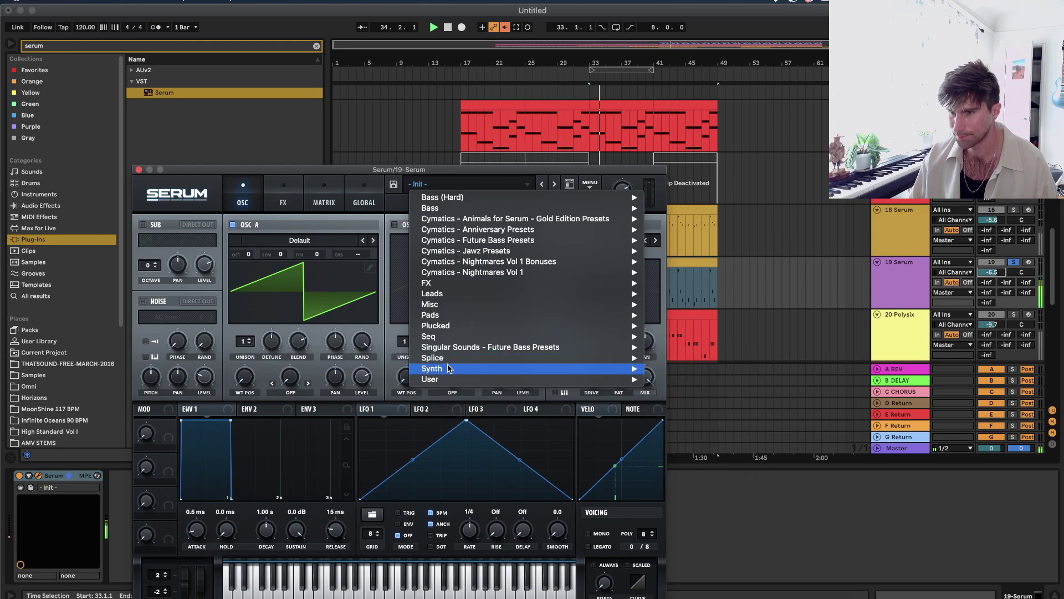
{"action": "mouse_move", "coordinate": [456, 369]}
{"action": "left_click", "coordinate": [715, 364]}
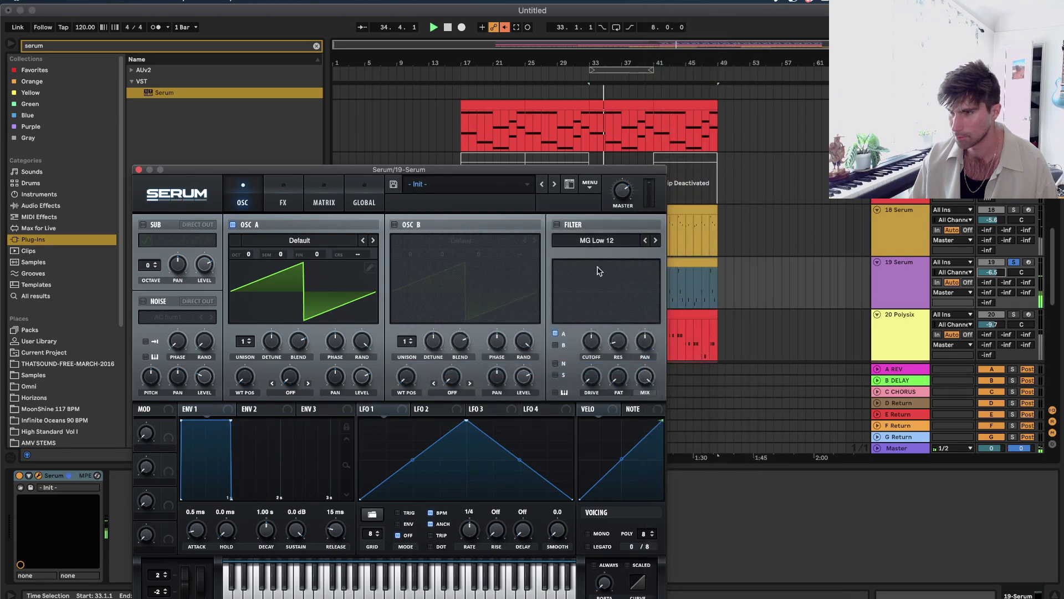
{"action": "left_click", "coordinate": [553, 185]}
{"action": "left_click", "coordinate": [554, 184]}
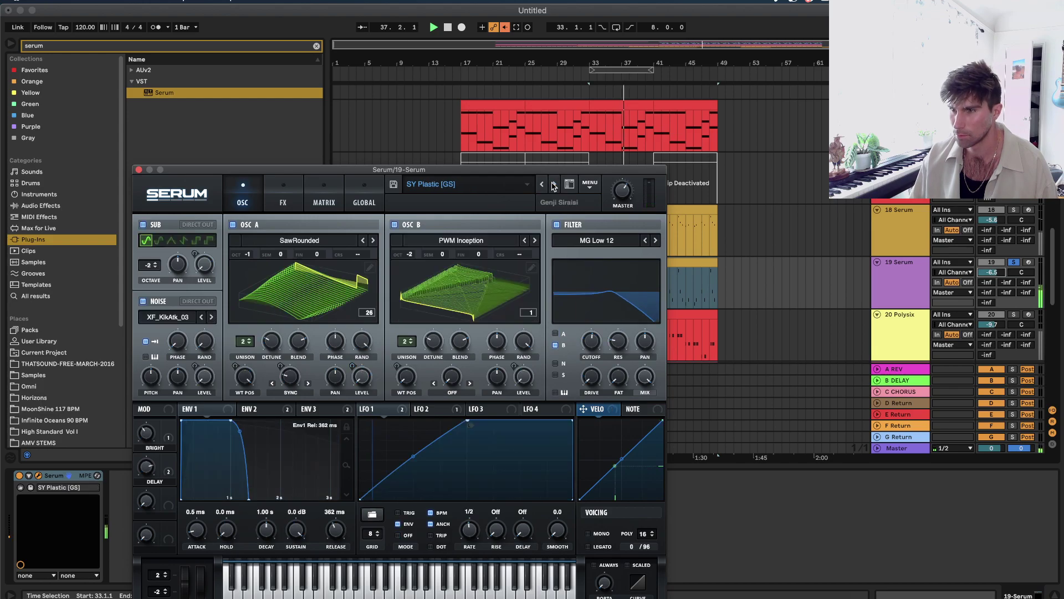
{"action": "left_click", "coordinate": [553, 185]}
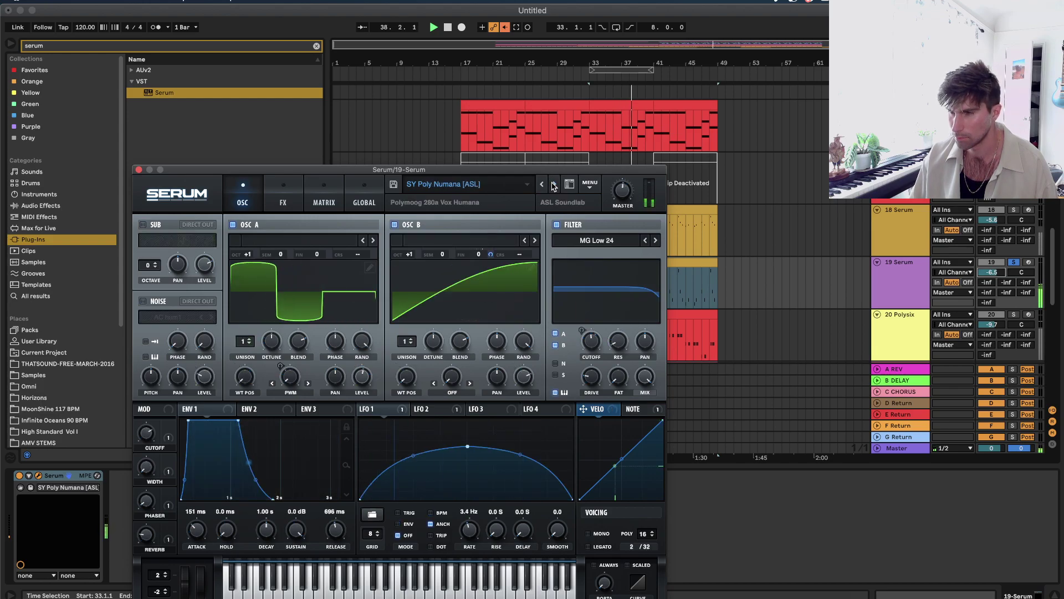
Choose the SY Runtheharm [GS] preset while hearing the full mix and set track 19's volume to -12.2 dB.
{"action": "left_click", "coordinate": [1015, 265]}
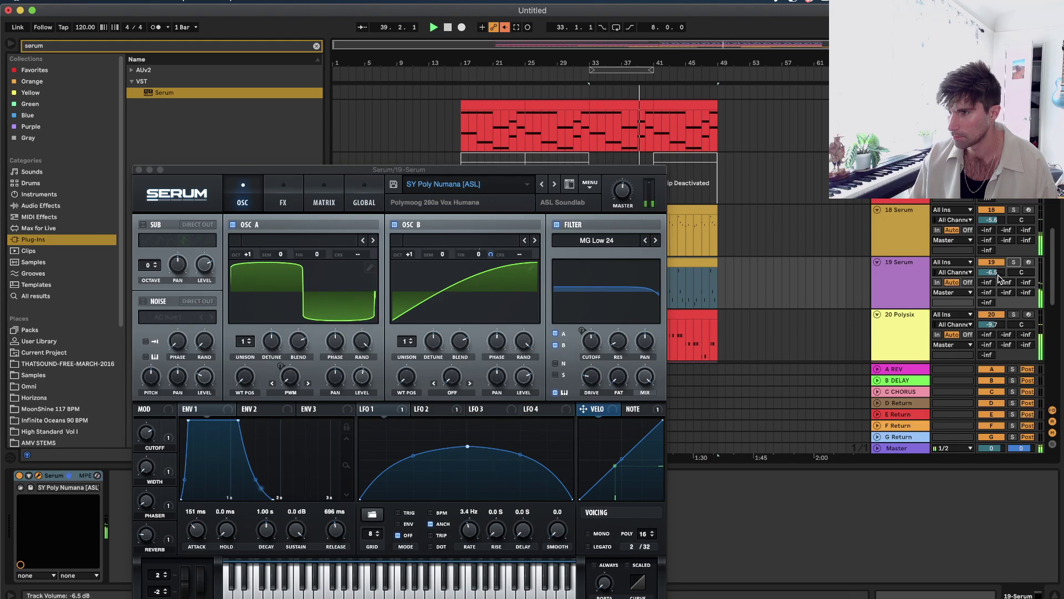
{"action": "left_click", "coordinate": [553, 184]}
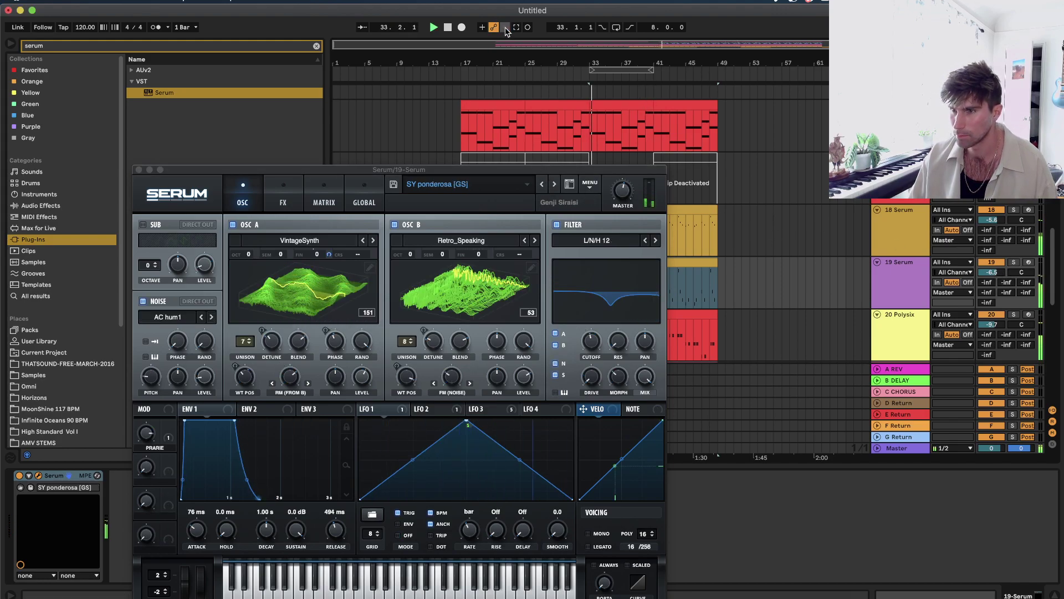
{"action": "left_click", "coordinate": [554, 184]}
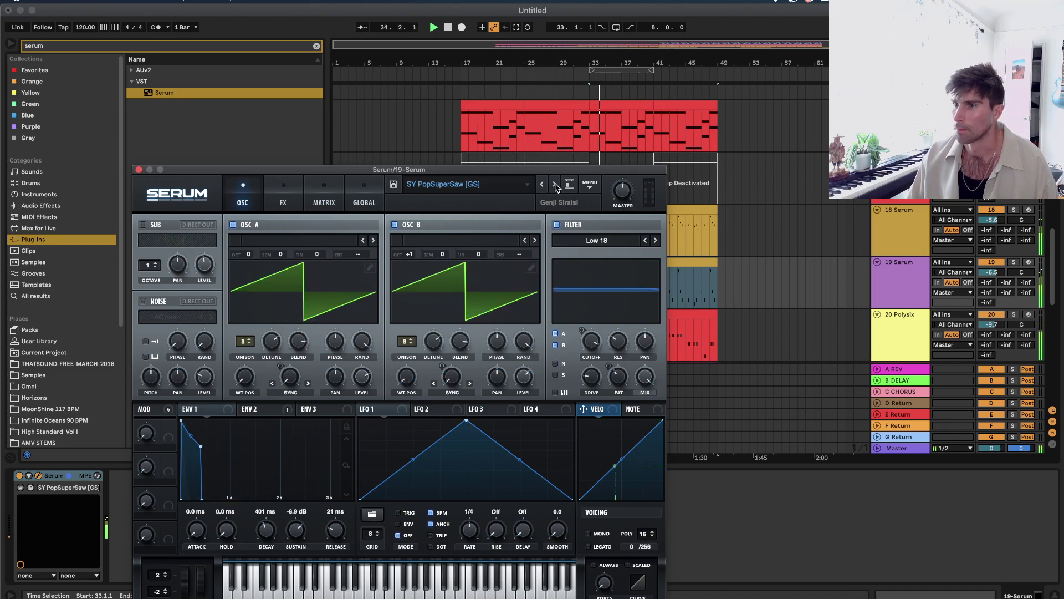
{"action": "left_click", "coordinate": [555, 184]}
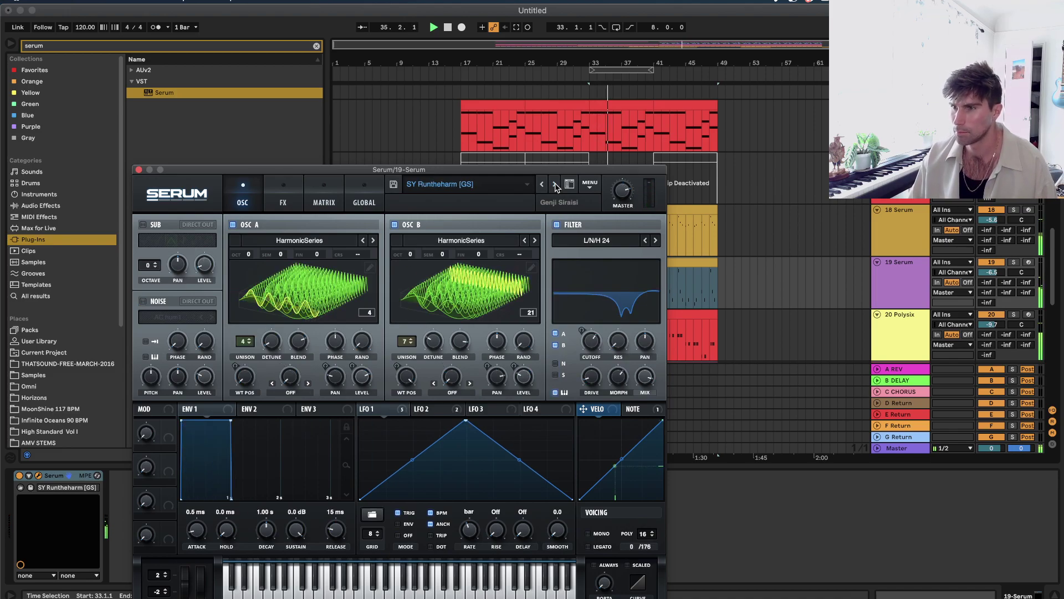
{"action": "left_click", "coordinate": [556, 185]}
{"action": "left_click", "coordinate": [541, 185]}
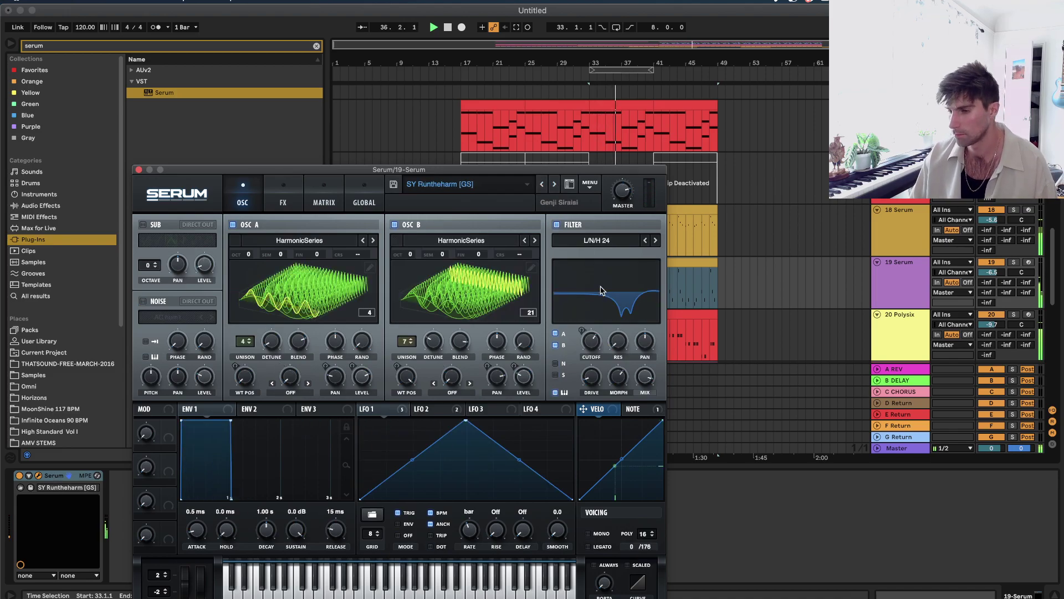
{"action": "left_click_drag", "start_coordinate": [992, 272], "coordinate": [992, 283]}
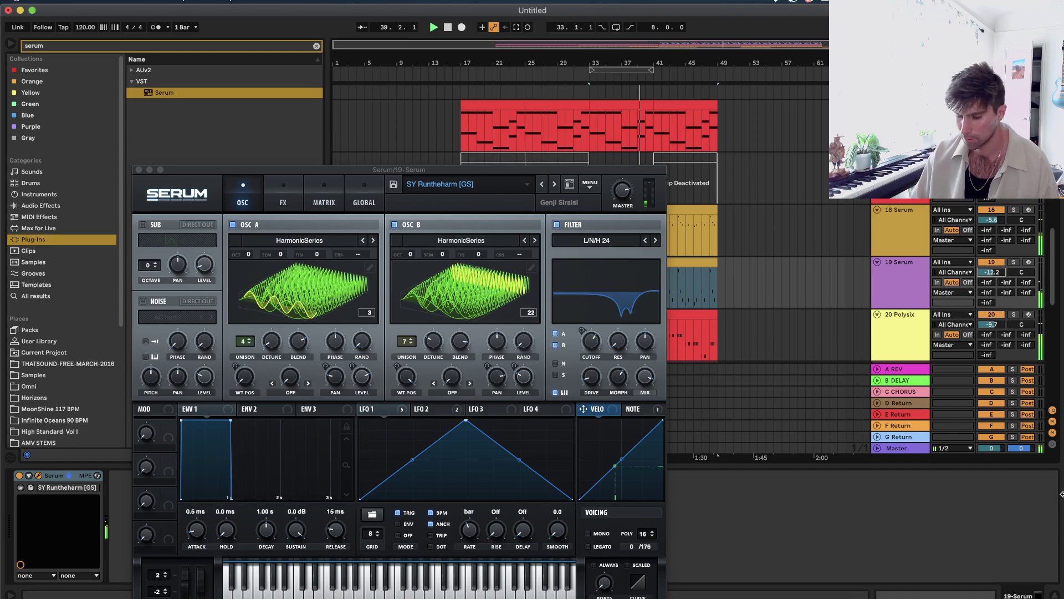
{"action": "left_click", "coordinate": [139, 170]}
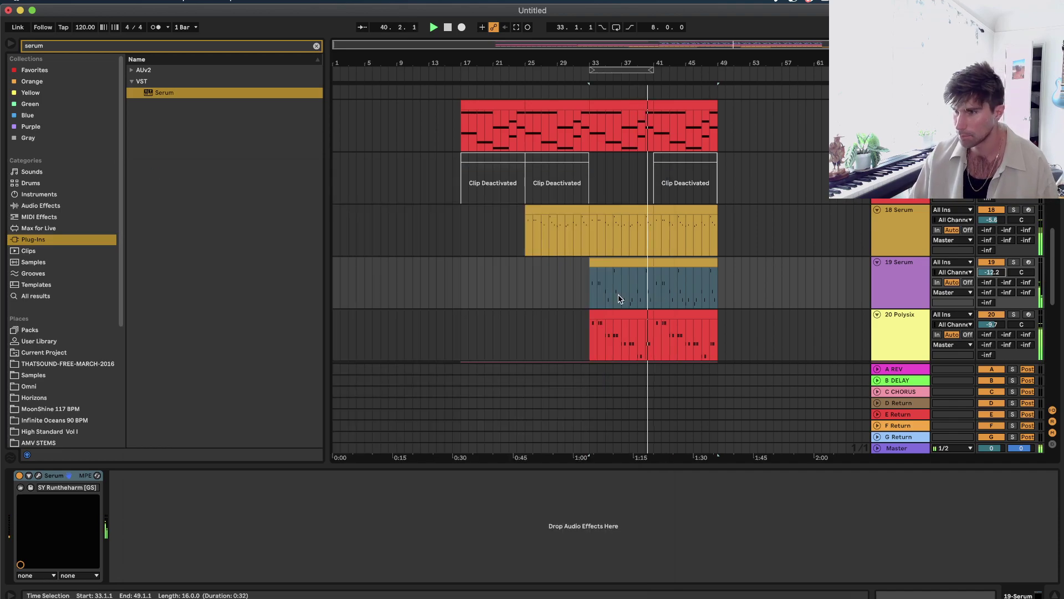
Reactivate the MAssive Bass clip from bar 41 to bar 49 and set the track's volume to -13.1 dB.
{"action": "scroll", "coordinate": [613, 297], "scroll_direction": "down", "scroll_amount": 4}
{"action": "scroll", "coordinate": [675, 230], "scroll_direction": "up", "scroll_amount": 4}
{"action": "left_click", "coordinate": [664, 199]}
{"action": "key", "text": "0"}
{"action": "scroll", "coordinate": [670, 168], "scroll_direction": "up", "scroll_amount": 1}
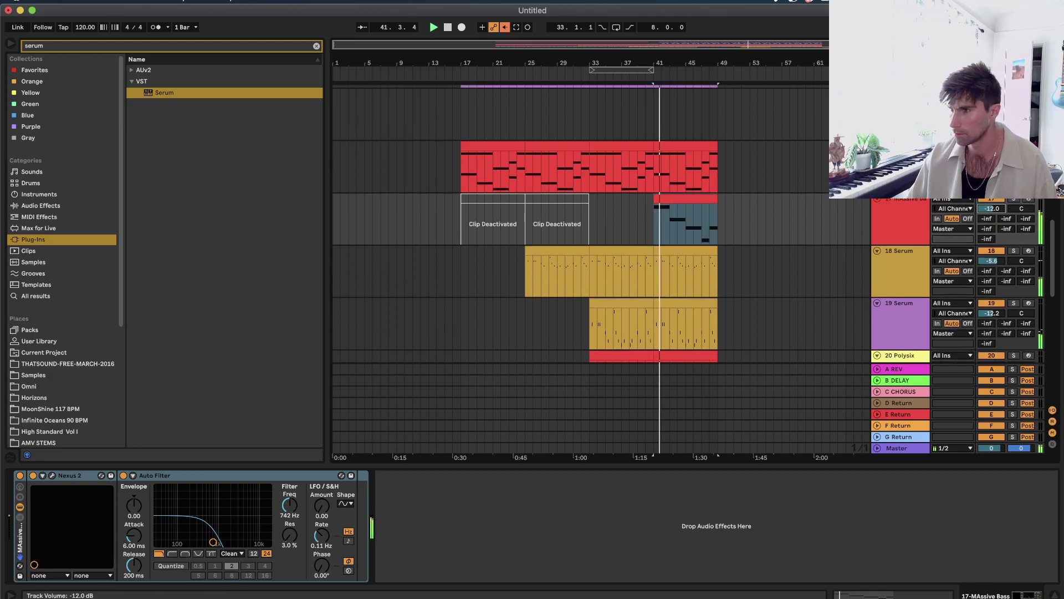
{"action": "key", "text": "space"}
Insert a new MIDI track below the MAssive Bass track and place the insert marker on it at bar 33.
{"action": "right_click", "coordinate": [887, 215]}
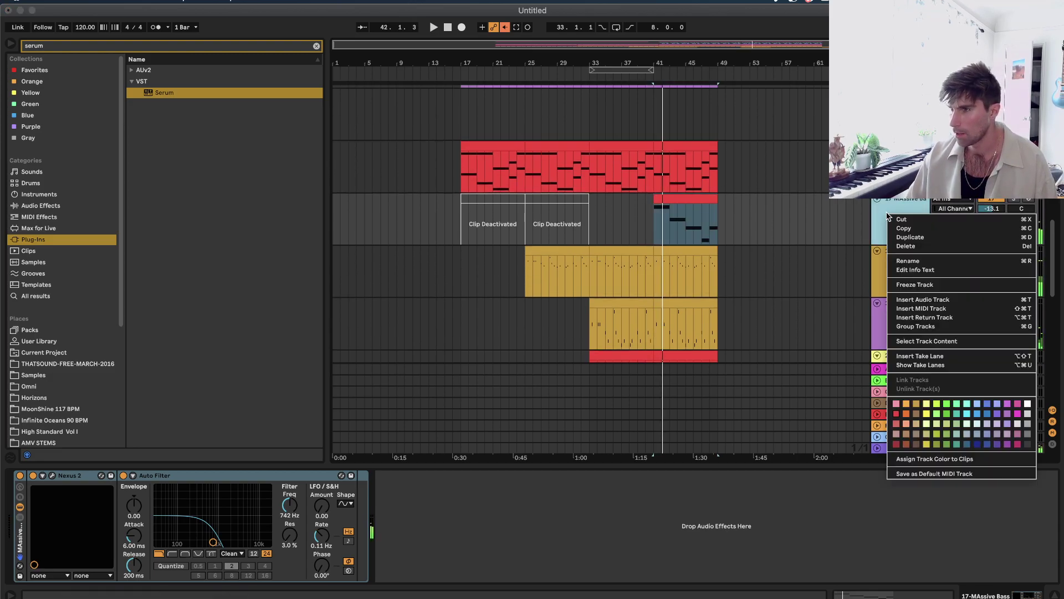
{"action": "left_click", "coordinate": [922, 309]}
{"action": "left_click", "coordinate": [589, 274]}
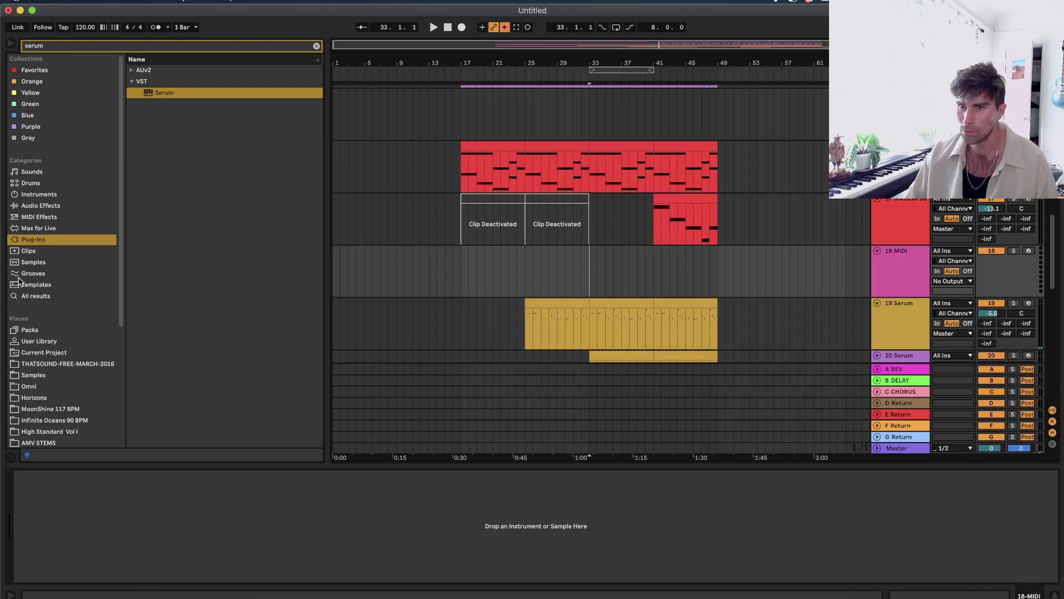
Search the plug-ins for Kontakt and load it onto the new MIDI track 18.
{"action": "type", "text": "kont"}
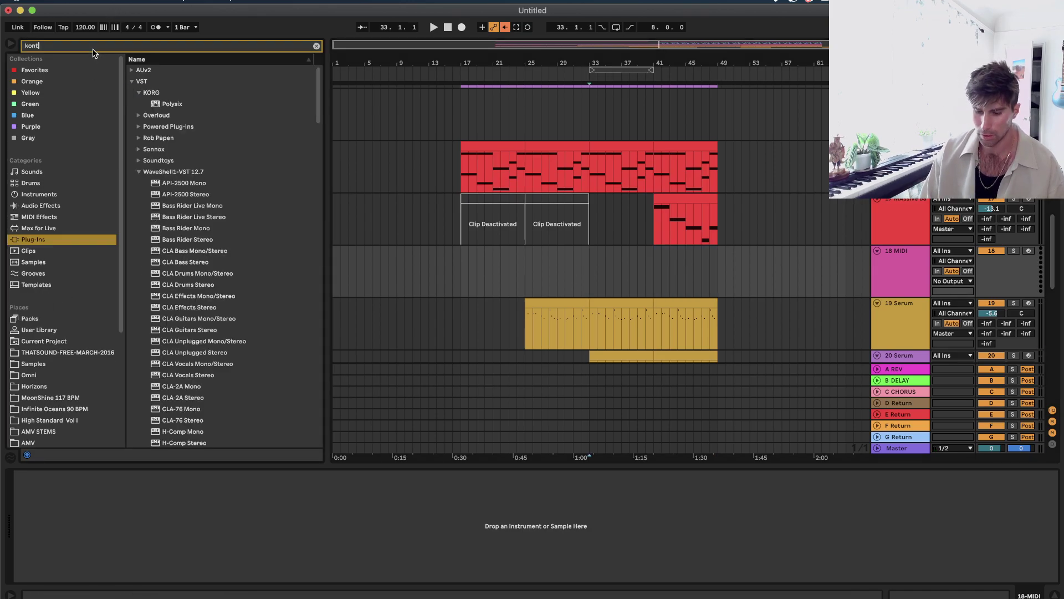
{"action": "type", "text": "katkontak"}
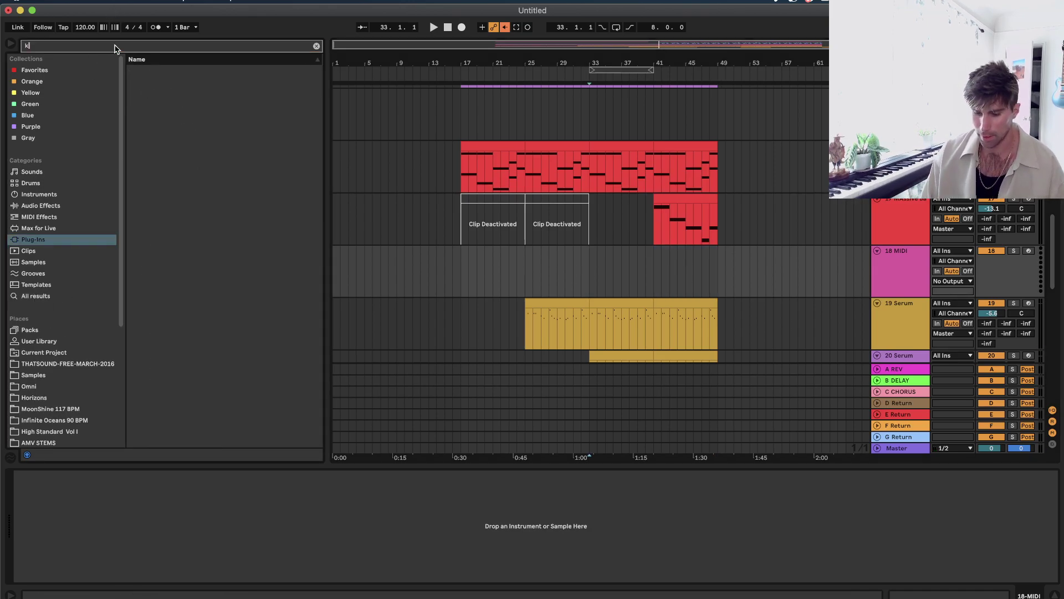
{"action": "left_click_drag", "start_coordinate": [191, 92], "coordinate": [666, 235]}
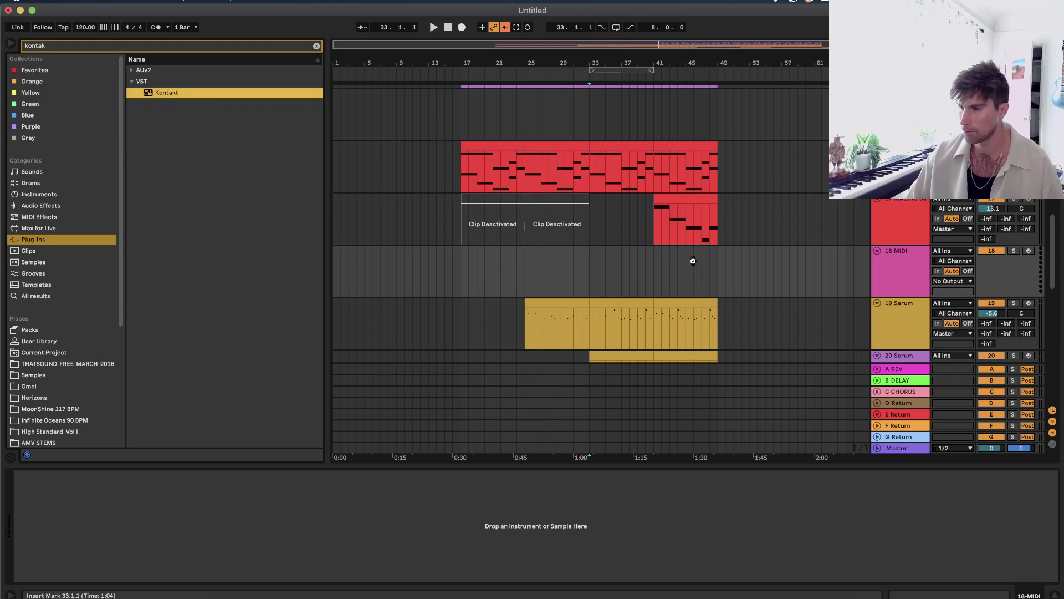
{"action": "left_click_drag", "start_coordinate": [448, 263], "coordinate": [448, 263]}
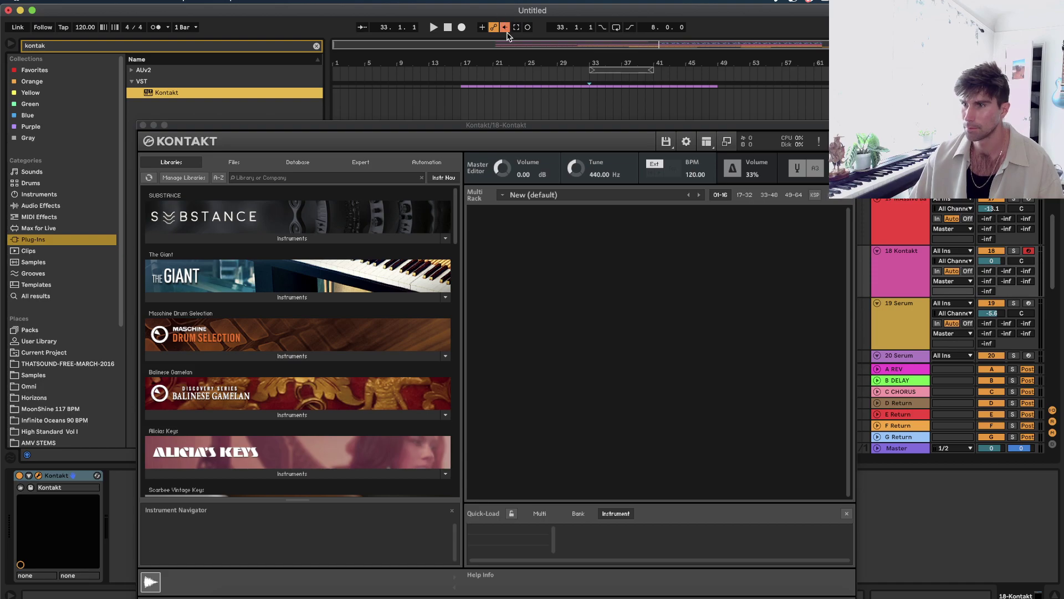
Copy the MAssive Bass clip between bars 41 and 49 onto the Kontakt track at the same position.
{"action": "left_click", "coordinate": [241, 138]}
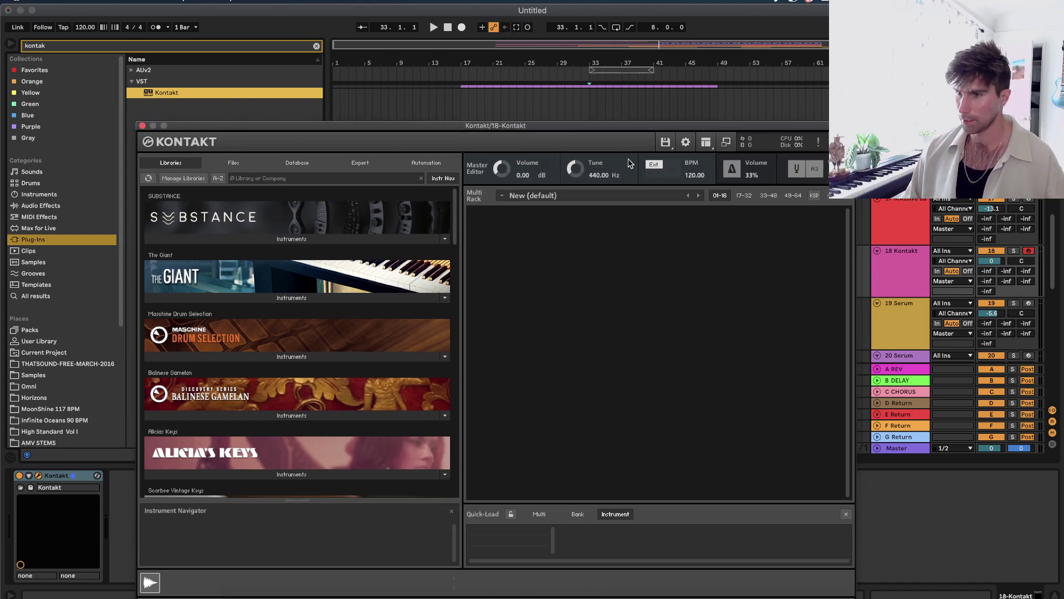
{"action": "left_click", "coordinate": [143, 126]}
{"action": "left_click", "coordinate": [696, 195]}
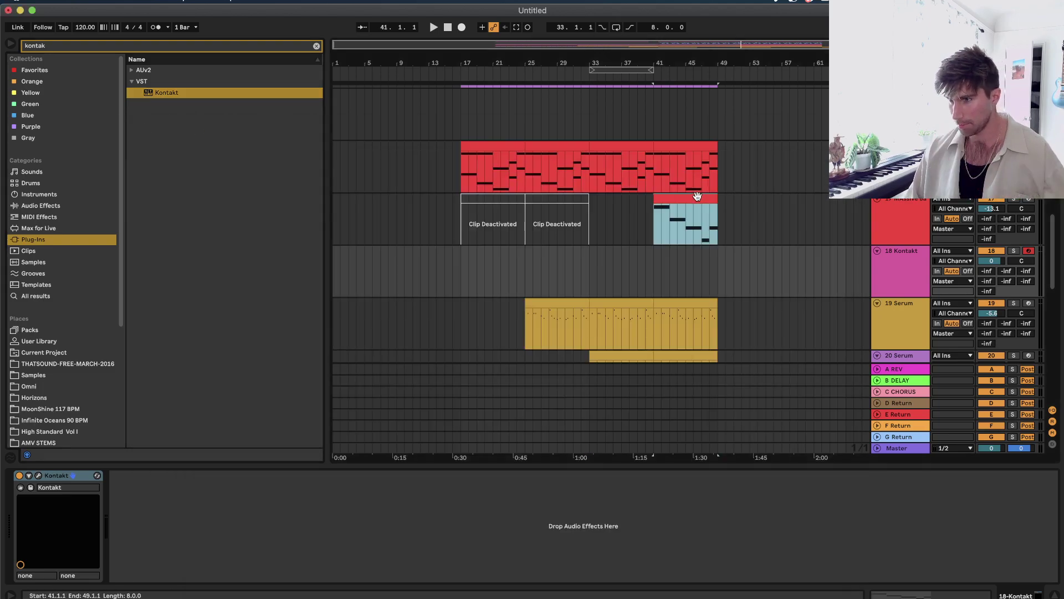
{"action": "left_click_drag", "start_coordinate": [696, 196], "coordinate": [697, 277]}
{"action": "key", "text": "super+z"}
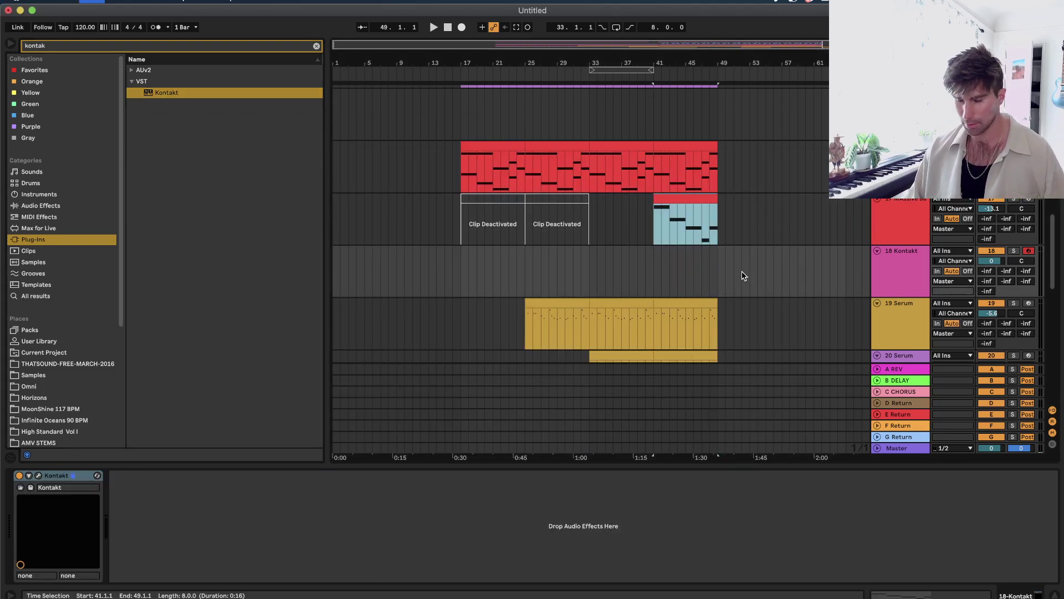
{"action": "left_click_drag", "start_coordinate": [691, 213], "coordinate": [692, 271]}
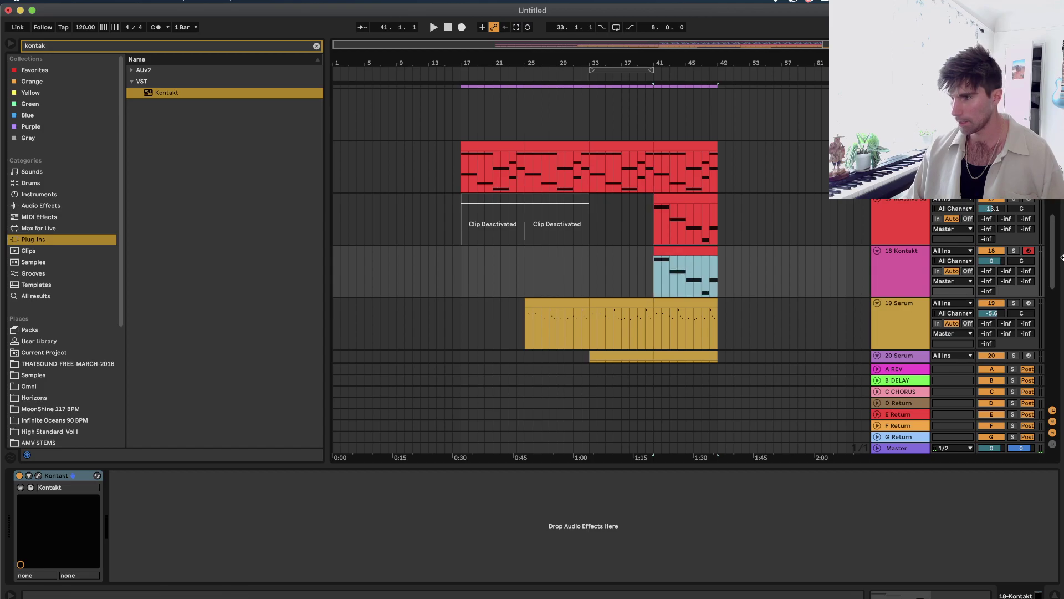
Solo the Kontakt track and load the Mosaic Tape instrument from the Heavyocity libraries into Kontakt.
{"action": "left_click", "coordinate": [1015, 252]}
{"action": "key", "text": "space"}
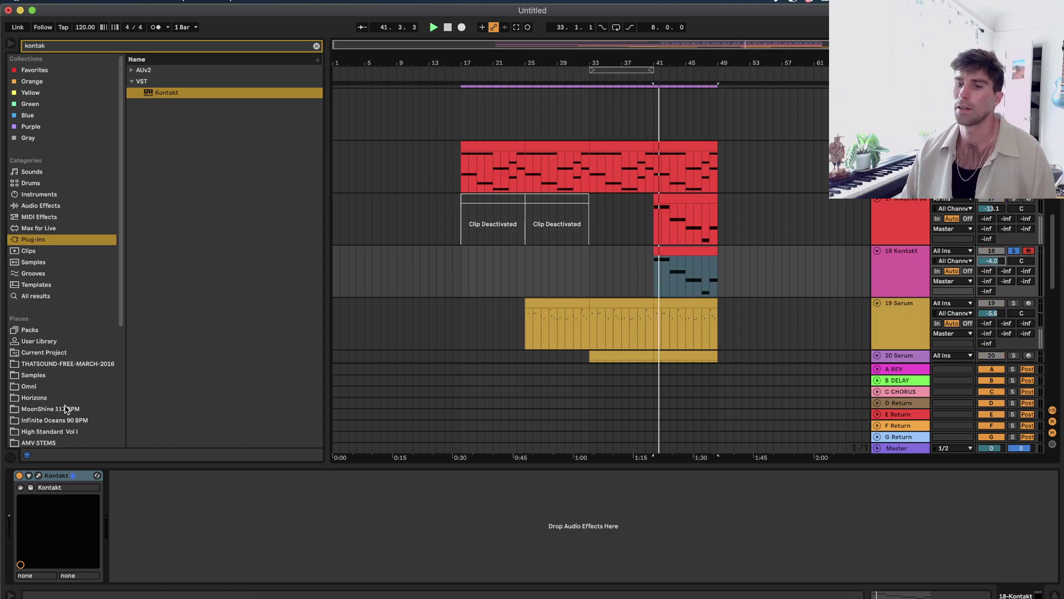
{"action": "left_click", "coordinate": [38, 475]}
{"action": "scroll", "coordinate": [287, 388], "scroll_direction": "down", "scroll_amount": 10}
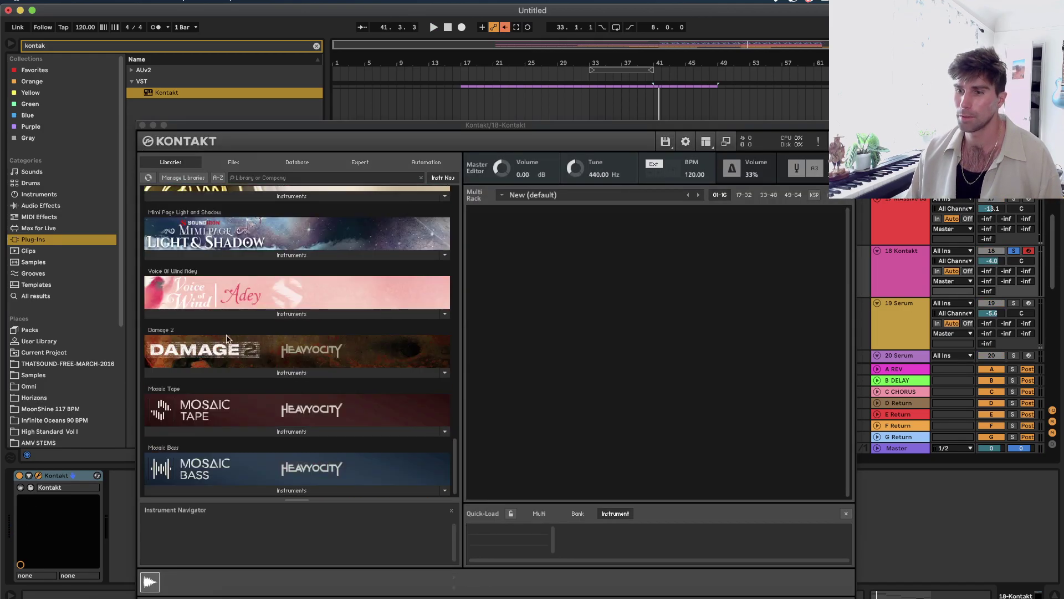
{"action": "left_click", "coordinate": [287, 490]}
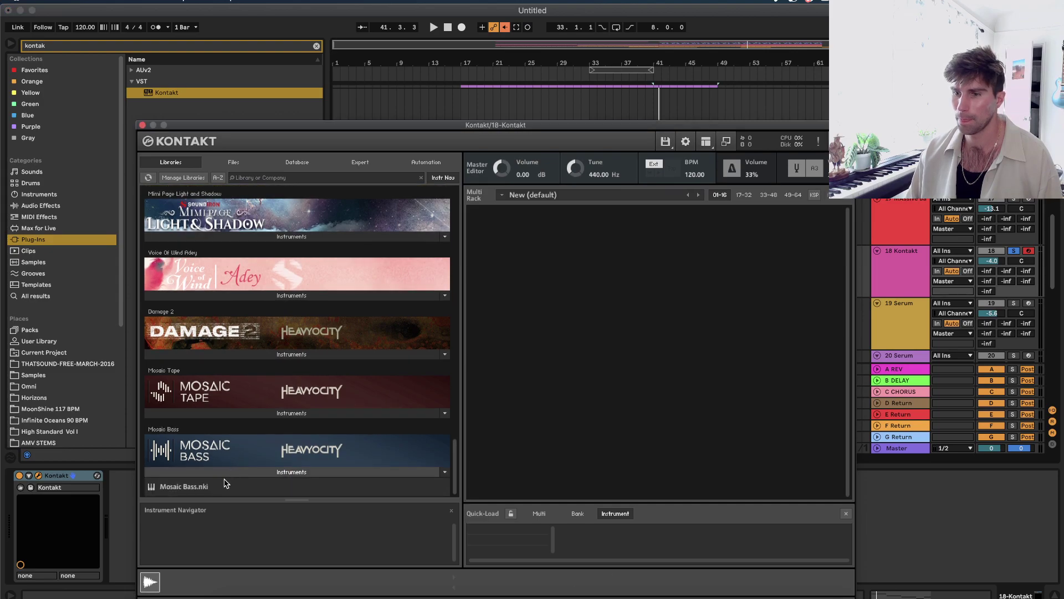
{"action": "left_click", "coordinate": [292, 413]}
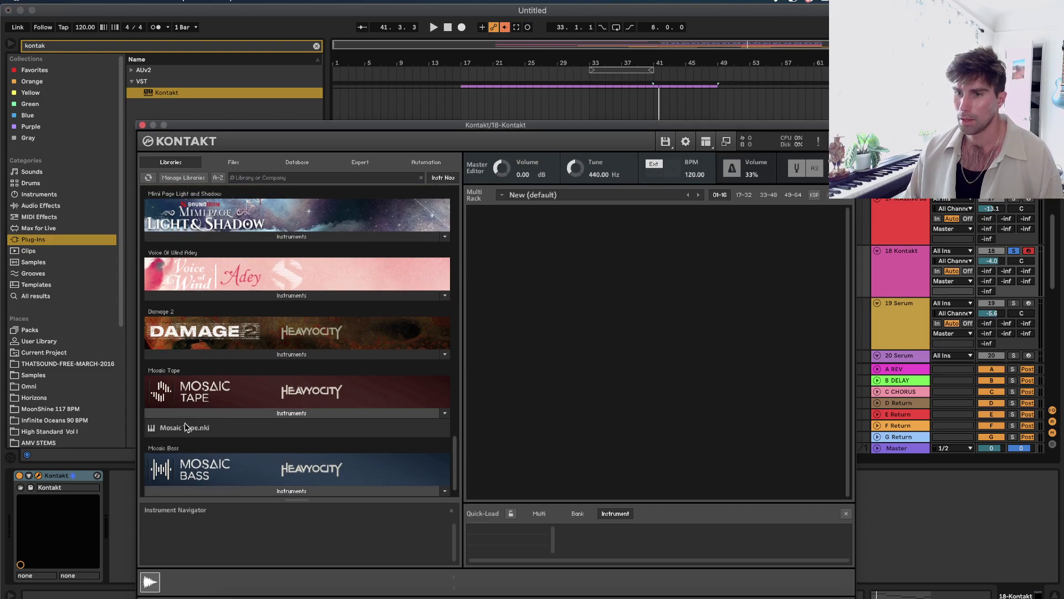
{"action": "left_click", "coordinate": [185, 428]}
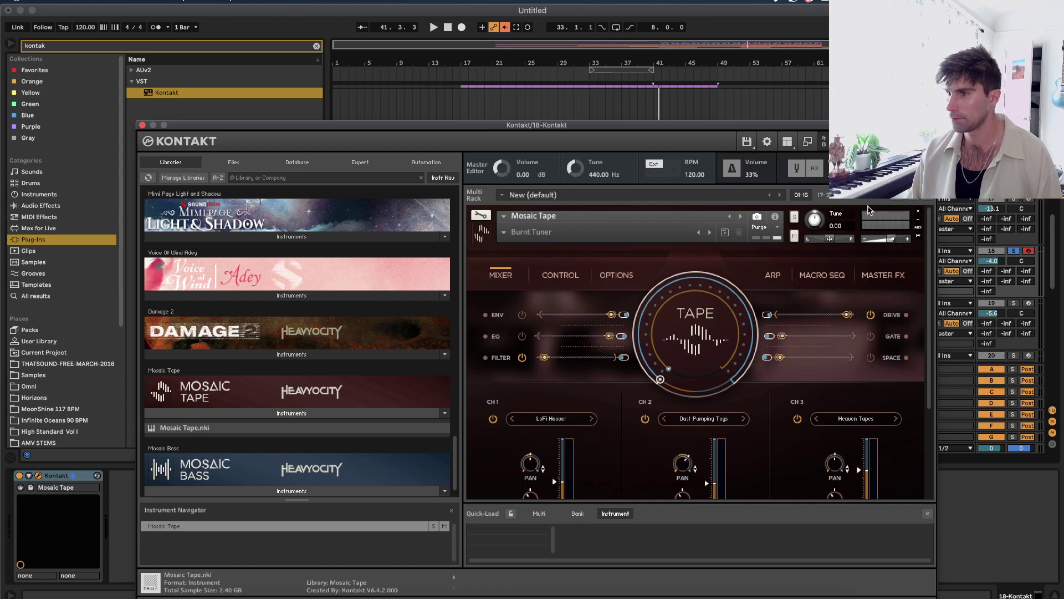
Audition Mosaic Tape's Playable presets during playback, choose Double Sweller and close the Kontakt window.
{"action": "key", "text": "space"}
{"action": "left_click", "coordinate": [507, 37]}
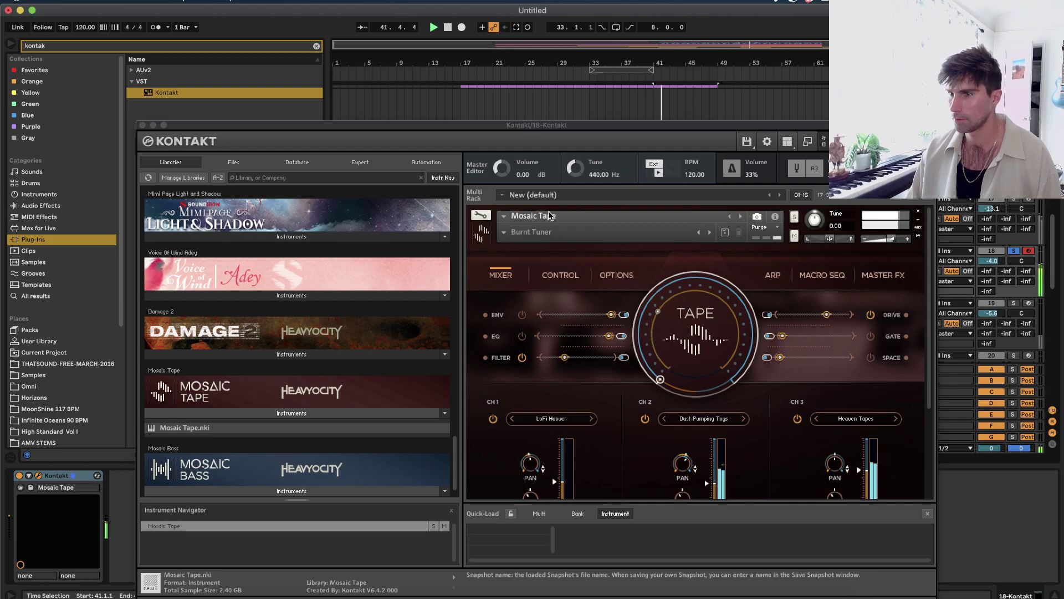
{"action": "left_click", "coordinate": [521, 243]}
{"action": "left_click", "coordinate": [524, 233]}
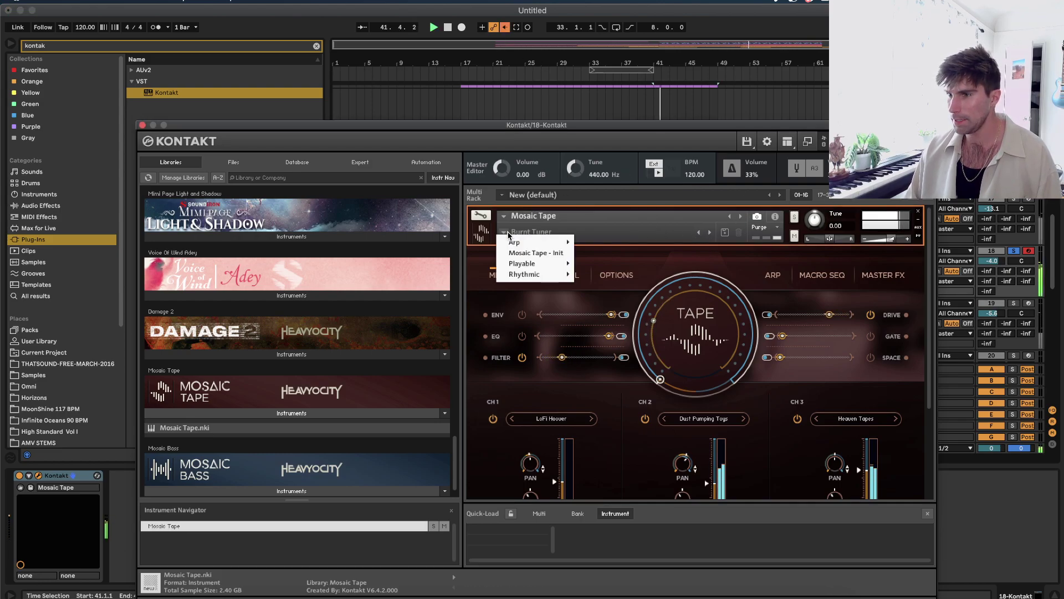
{"action": "mouse_move", "coordinate": [532, 262]}
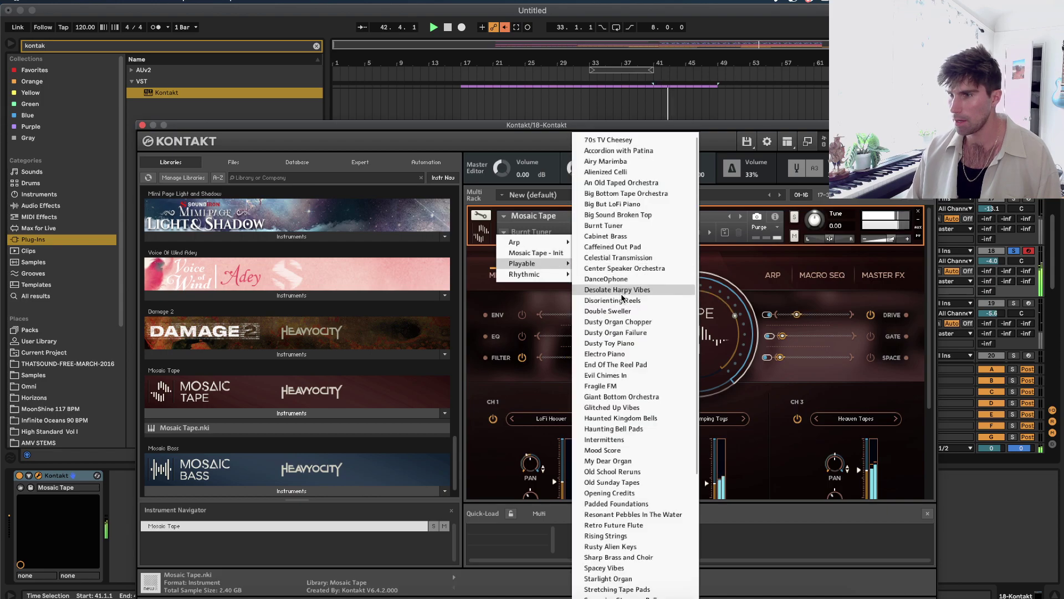
{"action": "left_click", "coordinate": [605, 289]}
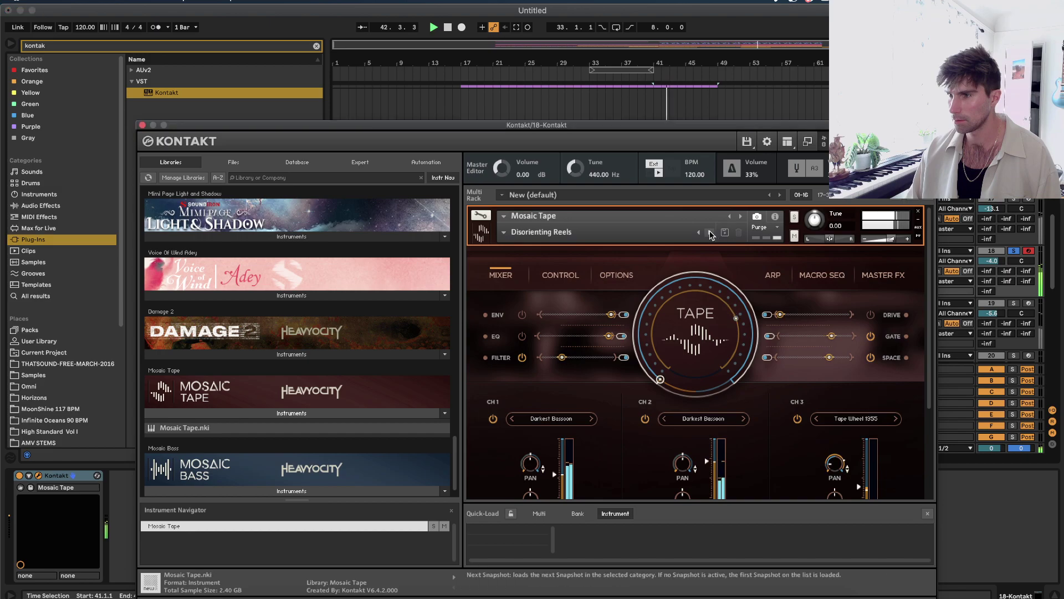
{"action": "left_click", "coordinate": [710, 232]}
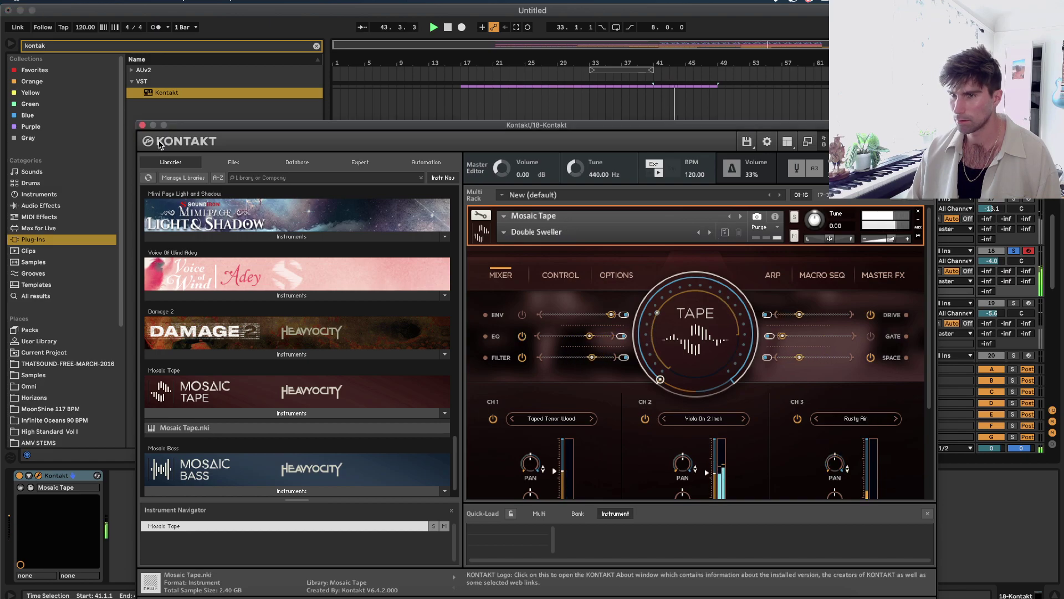
{"action": "left_click", "coordinate": [142, 124]}
Unsolo the Kontakt track and copy its bar 41 clip to bar 17.
{"action": "left_click", "coordinate": [461, 278]}
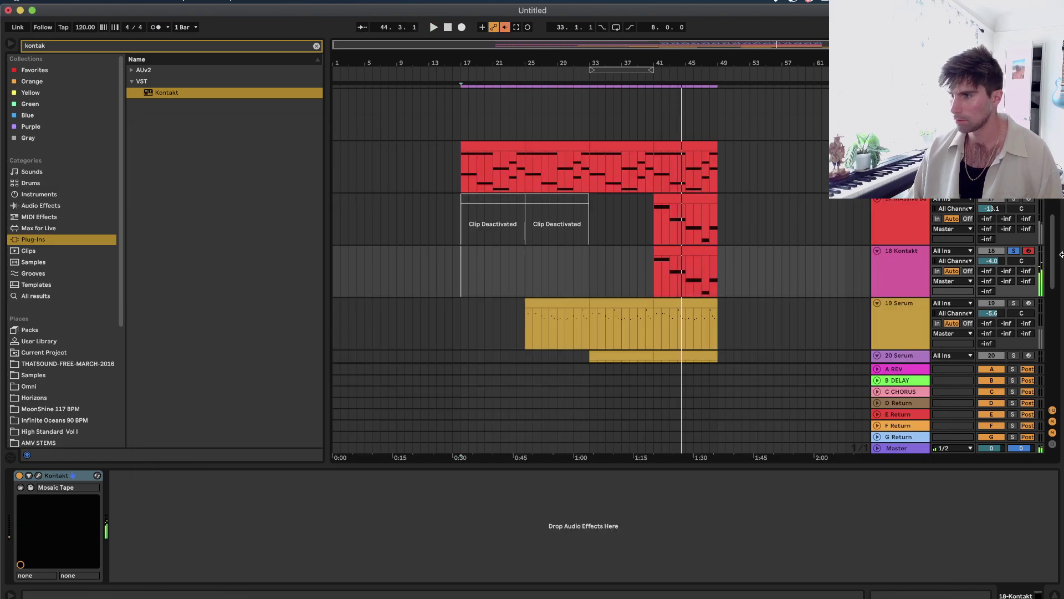
{"action": "left_click", "coordinate": [1010, 254]}
{"action": "key", "text": "space"}
{"action": "key", "text": "a"}
{"action": "key", "text": "a"}
{"action": "left_click_drag", "start_coordinate": [680, 252], "coordinate": [486, 253]}
Open the Kontakt clip at bar 17 for note editing and delete every note after the opening F3.
{"action": "double_click", "coordinate": [486, 253]}
{"action": "key", "text": "space"}
{"action": "left_click_drag", "start_coordinate": [560, 373], "coordinate": [998, 546]}
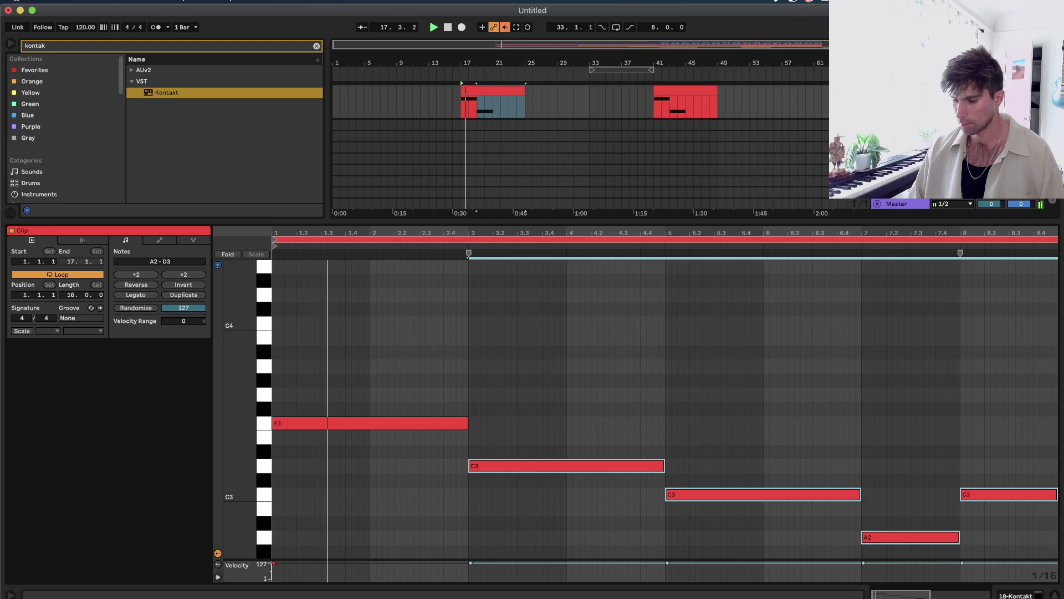
{"action": "key", "text": "Delete"}
Lower the remaining note to F2, lengthen it to four bars and copy it to clip bar 5 as E2.
{"action": "left_click", "coordinate": [414, 426]}
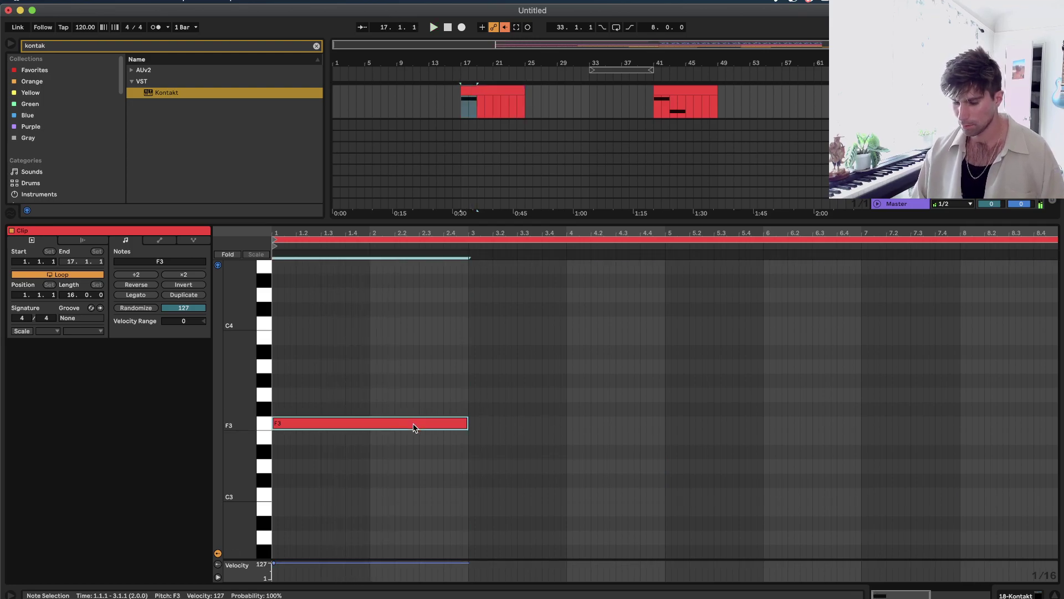
{"action": "key", "text": "shift+Down"}
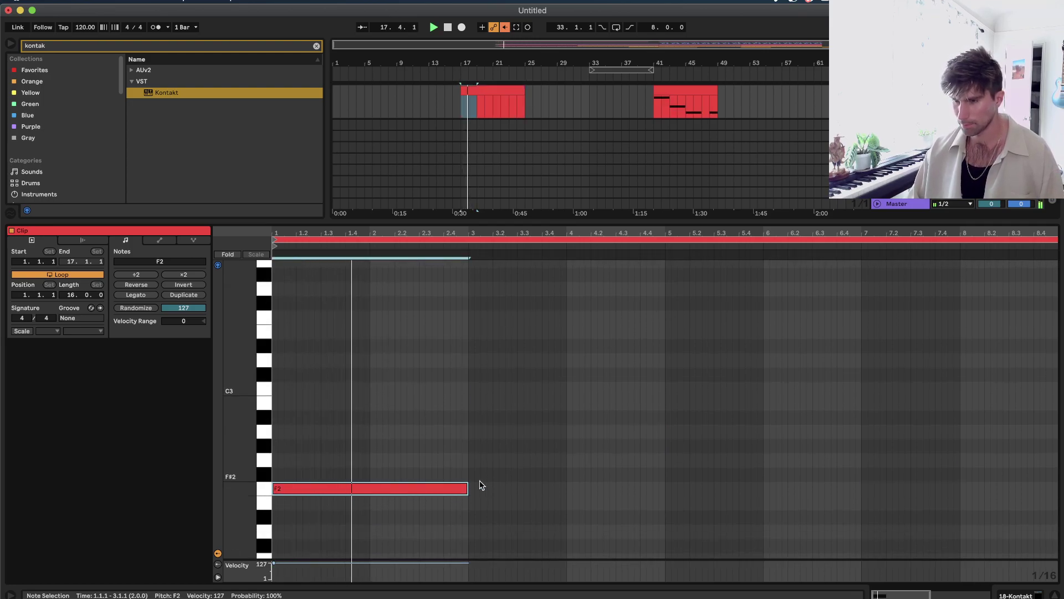
{"action": "left_click_drag", "start_coordinate": [471, 491], "coordinate": [662, 493]}
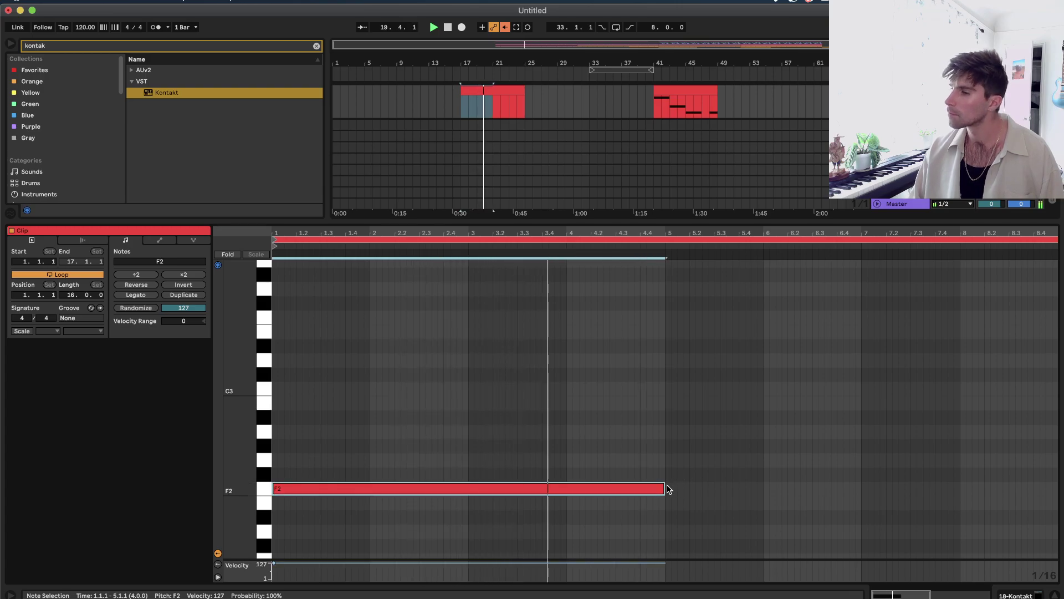
{"action": "left_click_drag", "start_coordinate": [632, 489], "coordinate": [1024, 509]}
{"action": "key", "text": "space"}
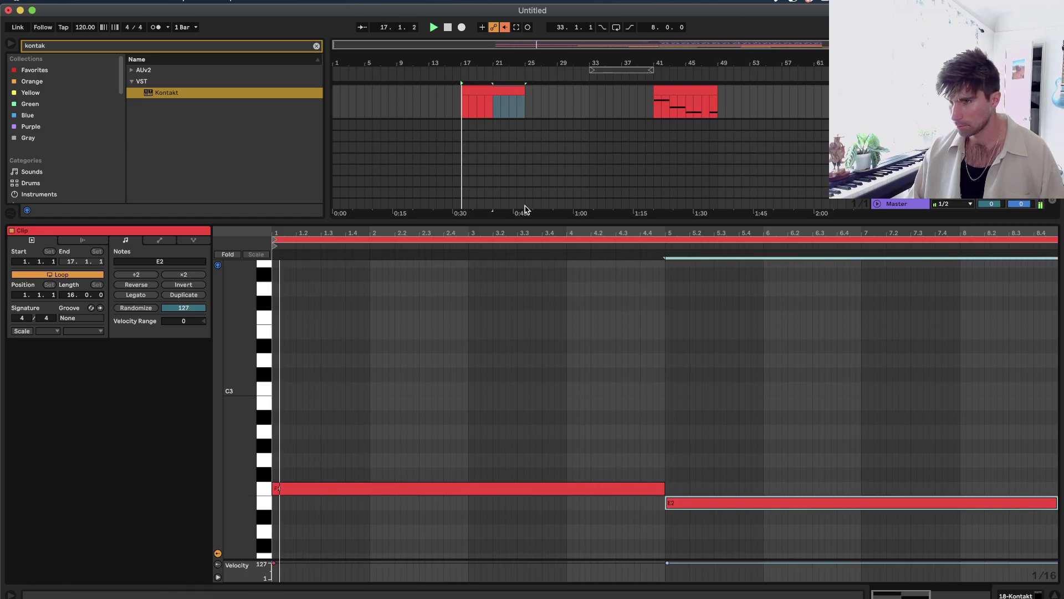
Duplicate the Kontakt clip to bar 25, consolidate bars 17 to 33 and set the track's volume to -6.4 dB.
{"action": "scroll", "coordinate": [525, 206], "scroll_direction": "up", "scroll_amount": 3}
{"action": "key", "text": "shift+Tab"}
{"action": "left_click", "coordinate": [505, 27]}
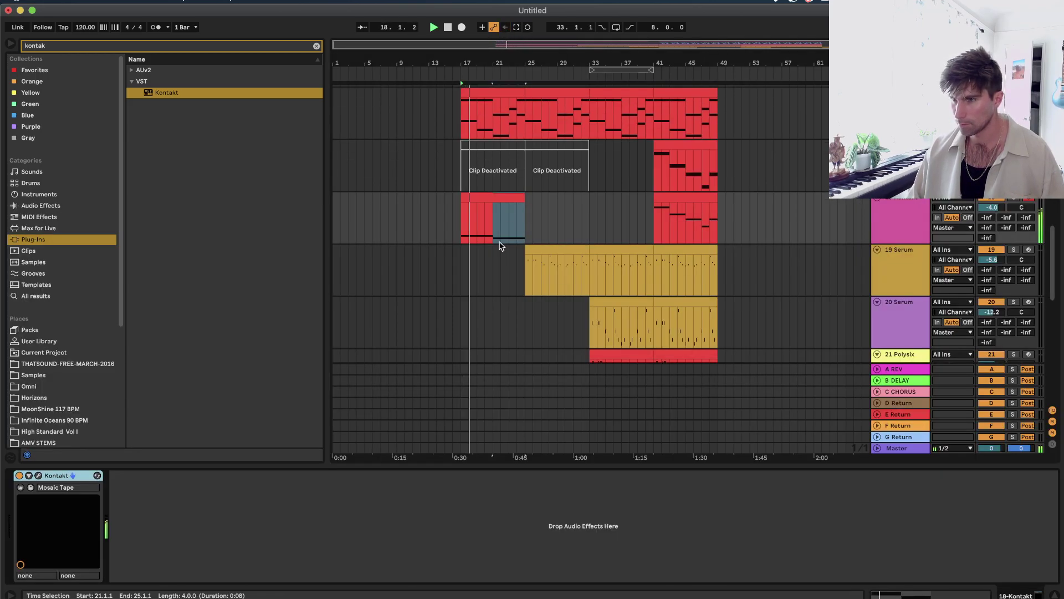
{"action": "left_click", "coordinate": [483, 197]}
{"action": "scroll", "coordinate": [554, 226], "scroll_direction": "up", "scroll_amount": 1}
{"action": "key", "text": "super+d"}
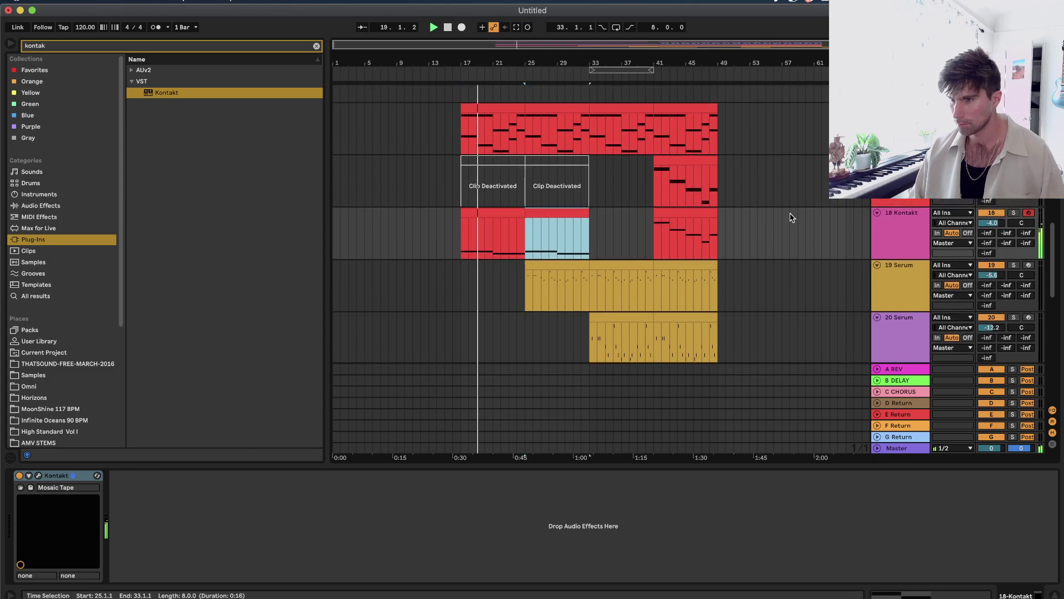
{"action": "left_click", "coordinate": [465, 209], "text": "shift"}
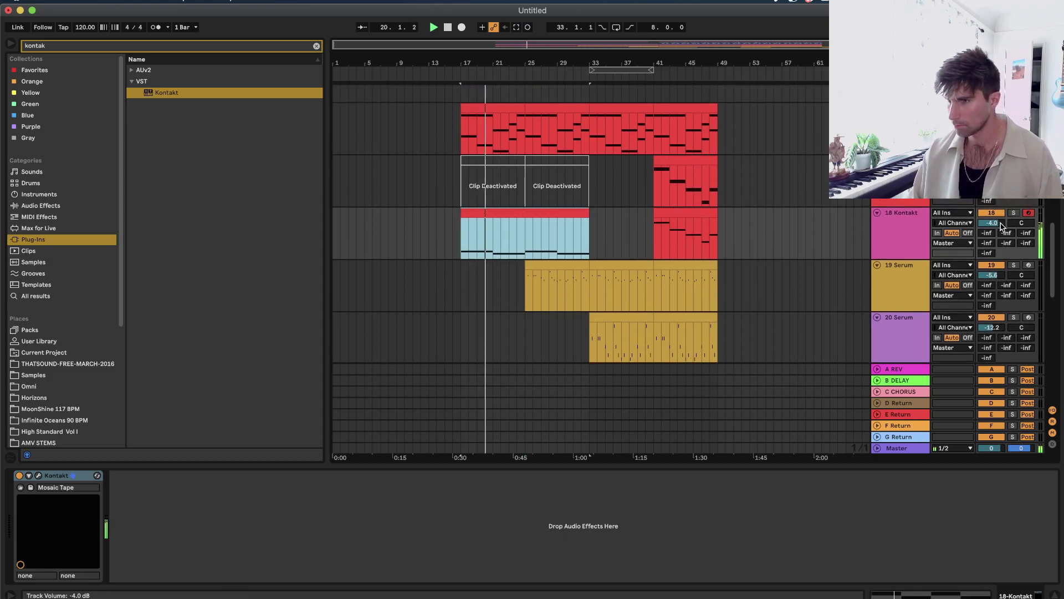
{"action": "left_click_drag", "start_coordinate": [990, 223], "coordinate": [991, 232]}
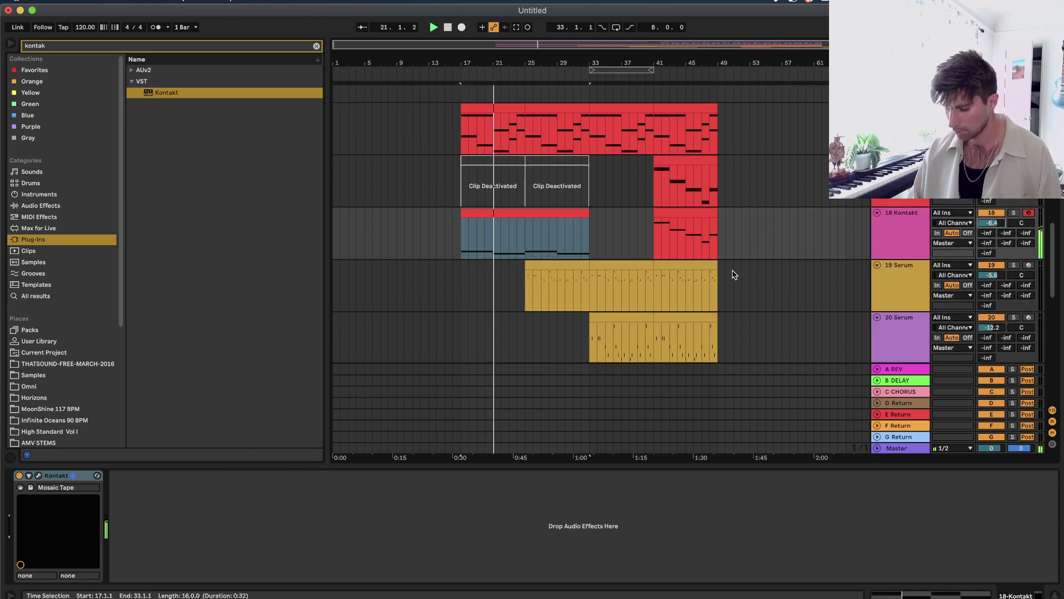
In the consolidated clip, move the second F2 note to bar 7 and shorten the preceding E2 note to two bars.
{"action": "double_click", "coordinate": [555, 236]}
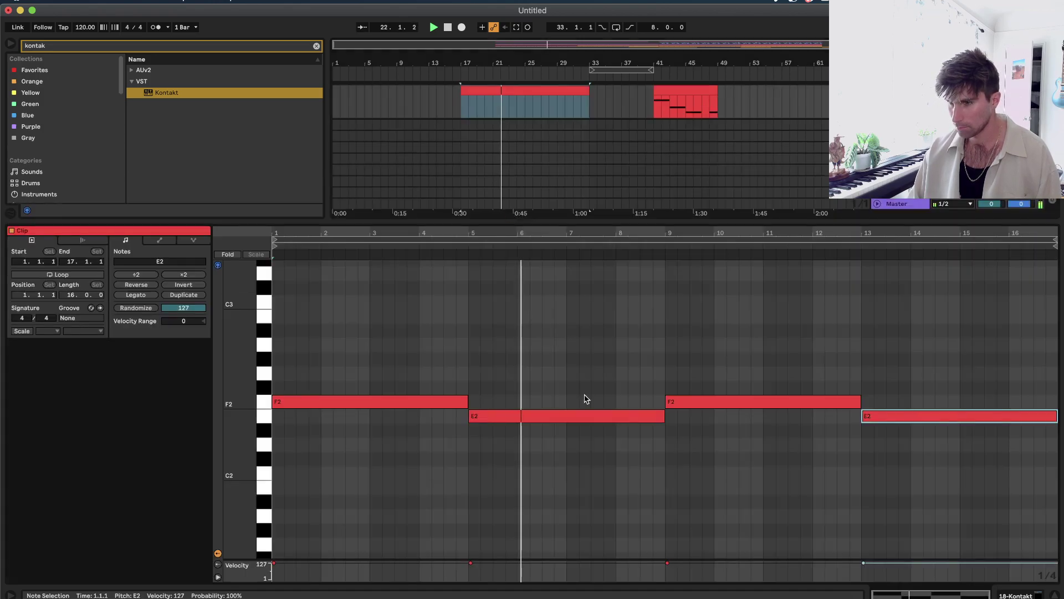
{"action": "key", "text": "space"}
{"action": "left_click_drag", "start_coordinate": [677, 404], "coordinate": [588, 405]}
{"action": "key", "text": "space"}
{"action": "left_click_drag", "start_coordinate": [664, 415], "coordinate": [566, 416]}
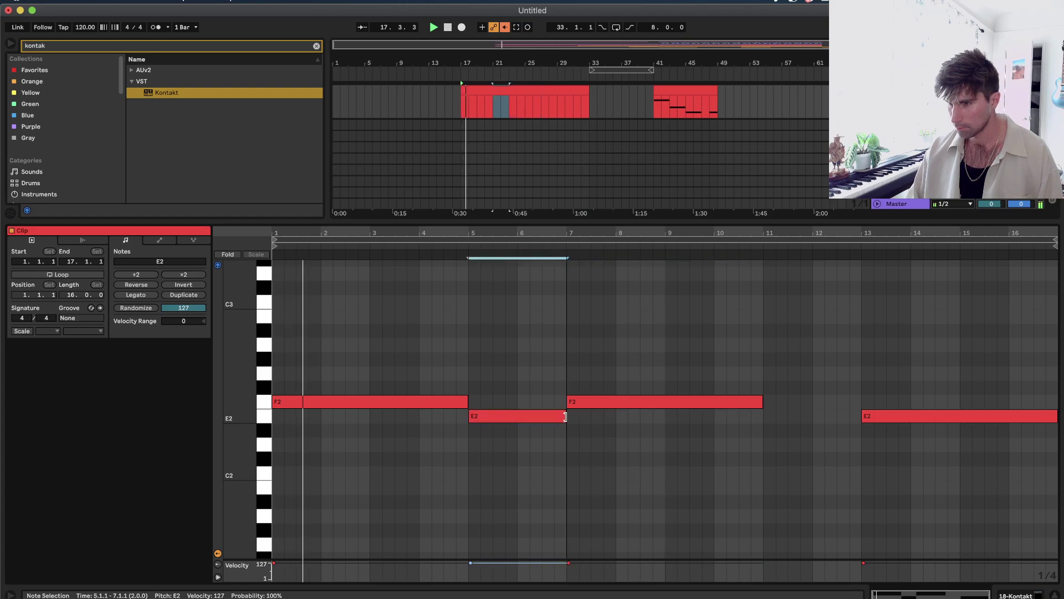
{"action": "left_click", "coordinate": [818, 385]}
{"action": "key", "text": "shift+Tab"}
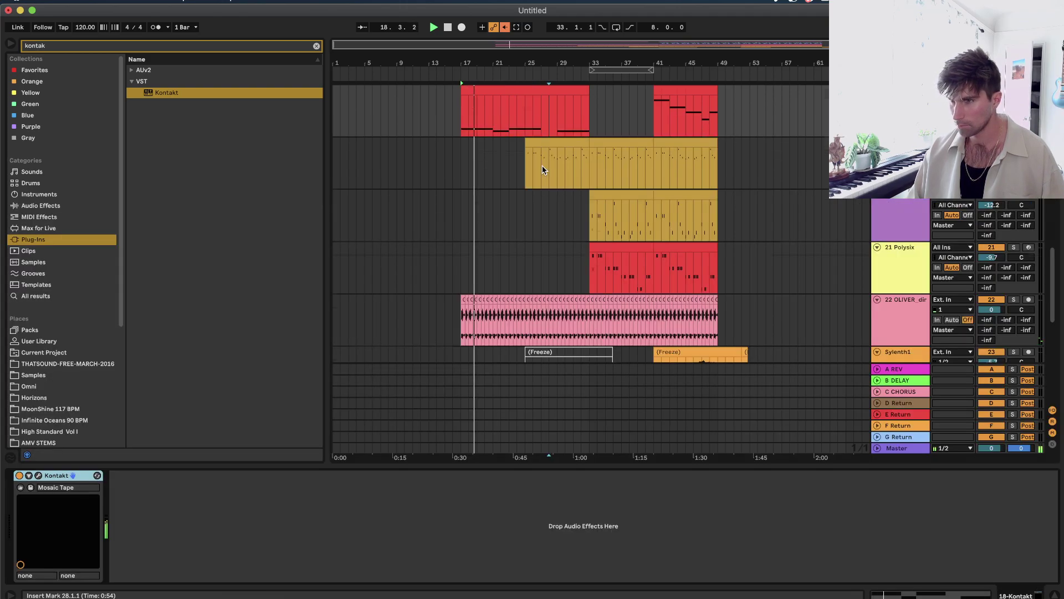
Duplicate bars 17 to 25 of the Kontakt part over bars 25 to 33 and consolidate both into one clip.
{"action": "scroll", "coordinate": [531, 169], "scroll_direction": "up", "scroll_amount": 3}
{"action": "left_click_drag", "start_coordinate": [525, 196], "coordinate": [460, 195]}
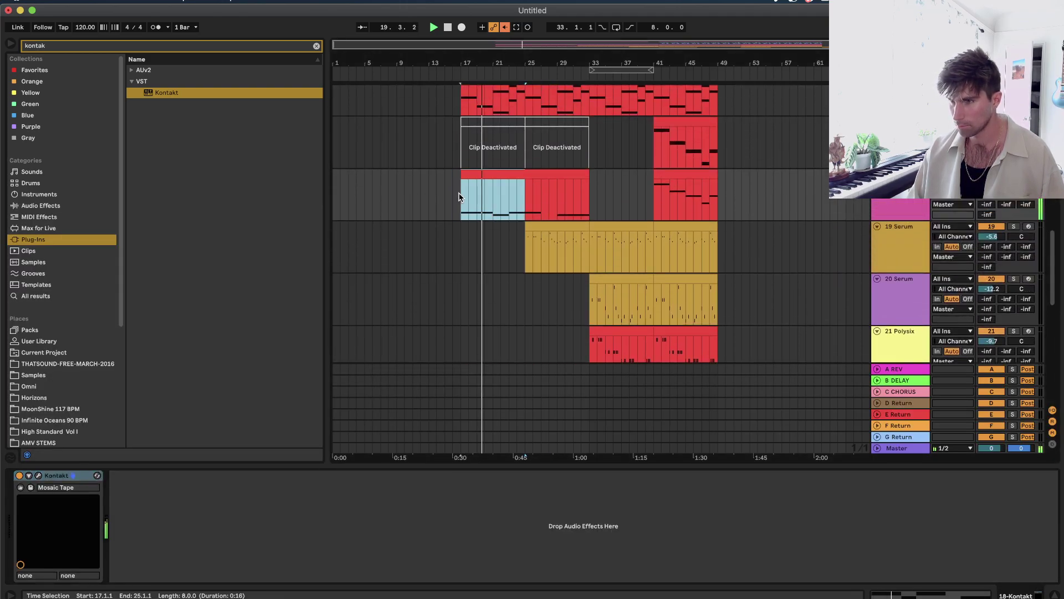
{"action": "key", "text": "super+d"}
{"action": "scroll", "coordinate": [494, 179], "scroll_direction": "up", "scroll_amount": 1}
{"action": "left_click", "coordinate": [494, 209], "text": "shift"}
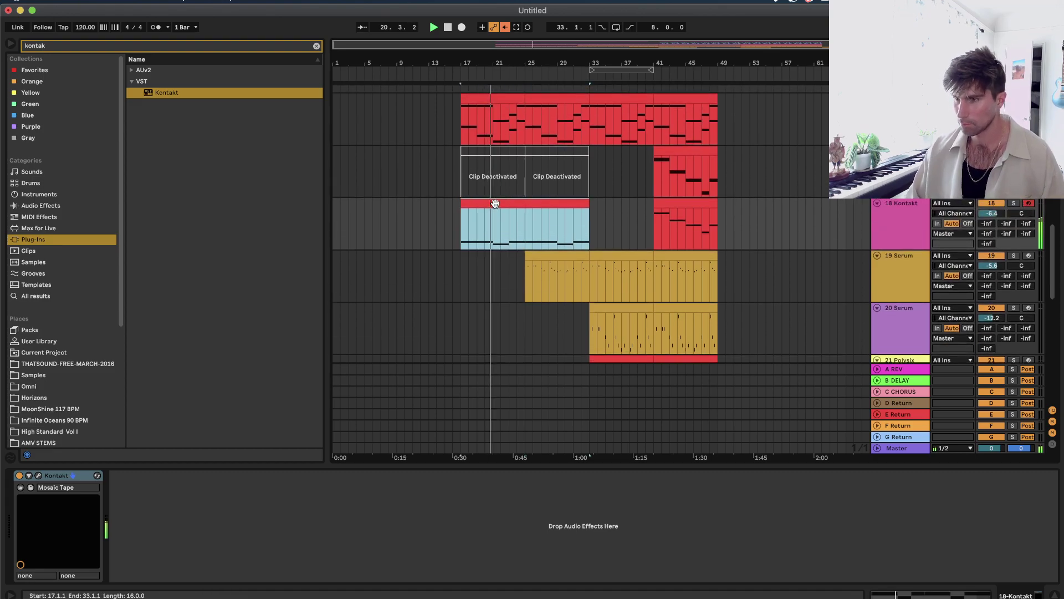
Copy the Kontakt part from bars 25 to 33 into the gap at bars 33 to 41.
{"action": "scroll", "coordinate": [676, 242], "scroll_direction": "up", "scroll_amount": 3}
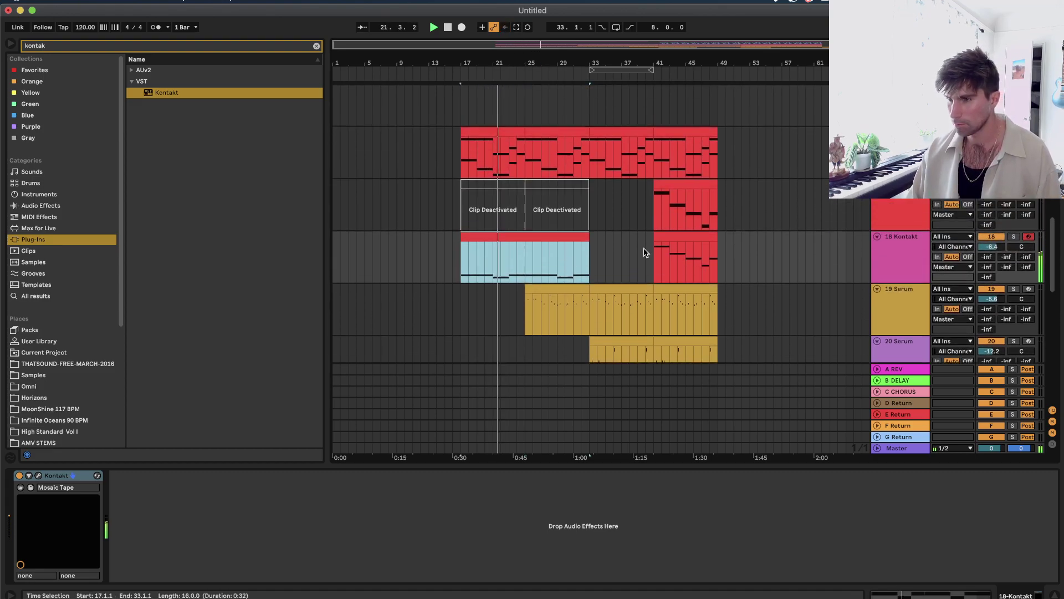
{"action": "left_click", "coordinate": [677, 242]}
{"action": "left_click", "coordinate": [530, 266]}
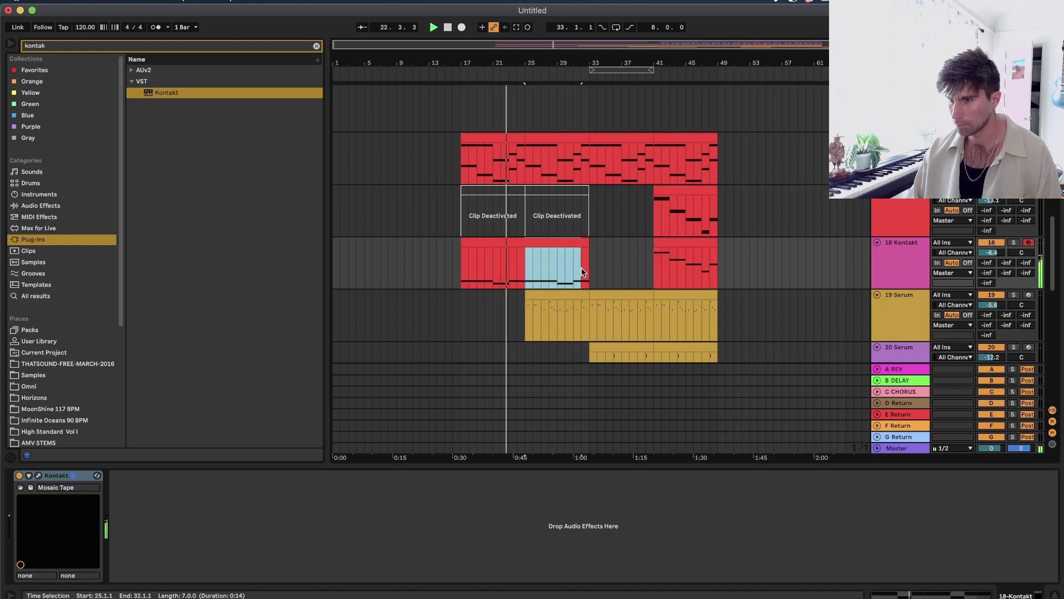
{"action": "left_click", "coordinate": [677, 233]}
{"action": "left_click", "coordinate": [591, 272]}
{"action": "key", "text": "super+v"}
{"action": "double_click", "coordinate": [613, 245]}
{"action": "left_click", "coordinate": [593, 300]}
{"action": "key", "text": "super+a"}
{"action": "key", "text": "shift+Tab"}
{"action": "left_click", "coordinate": [499, 178]}
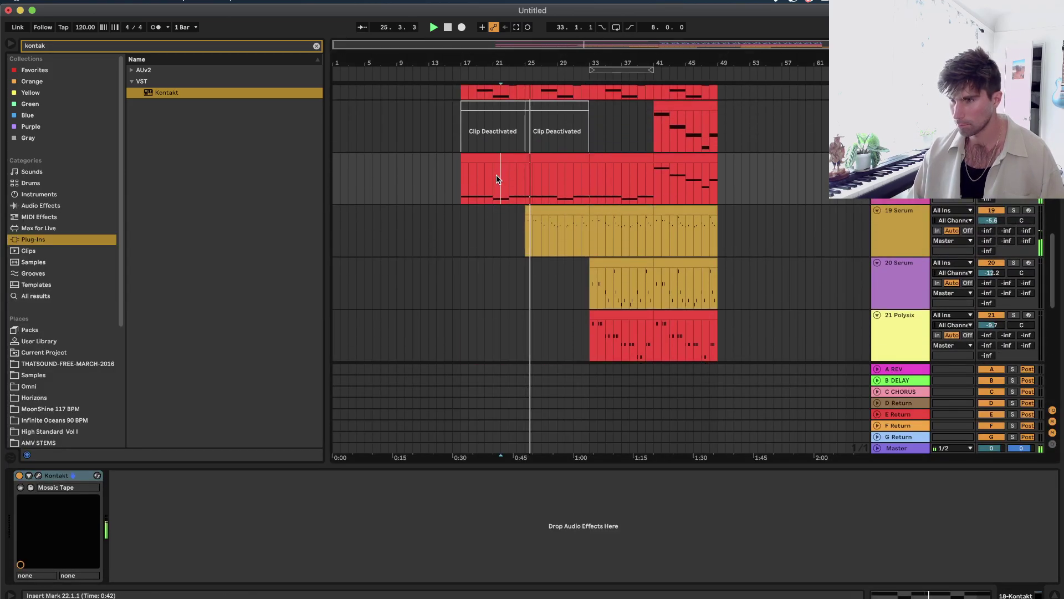
Insert a MIDI track below the Kontakt track, search the plug-ins for poly and load Polysix onto the new track.
{"action": "right_click", "coordinate": [908, 201]}
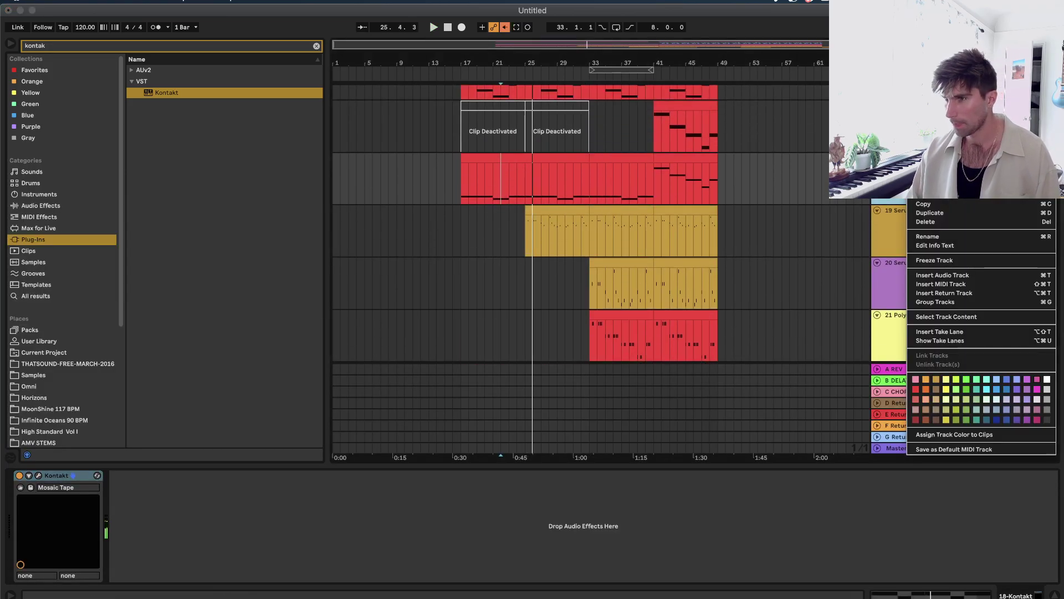
{"action": "left_click", "coordinate": [926, 286]}
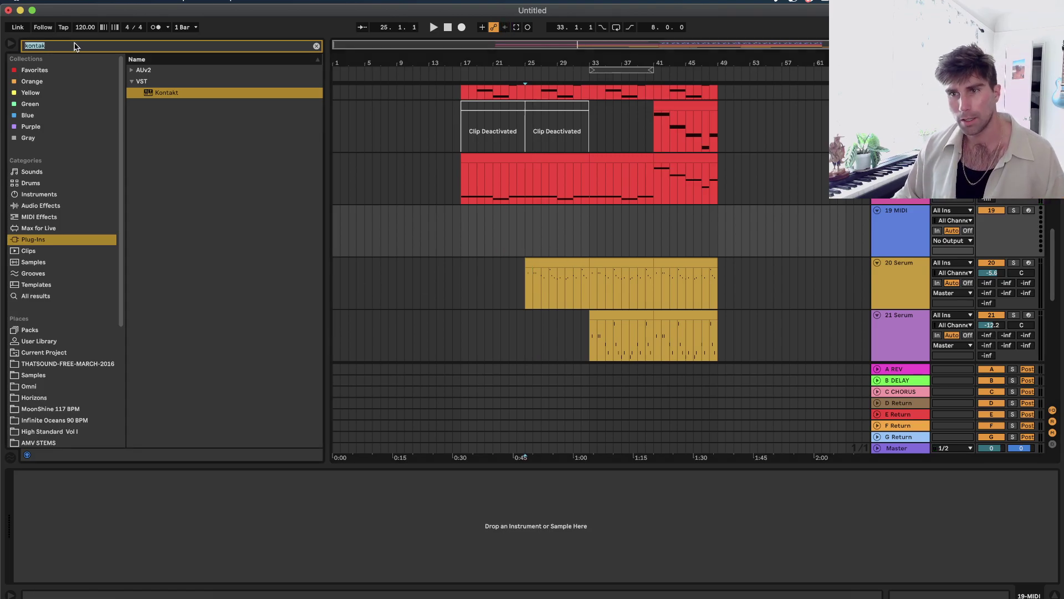
{"action": "type", "text": "serum"}
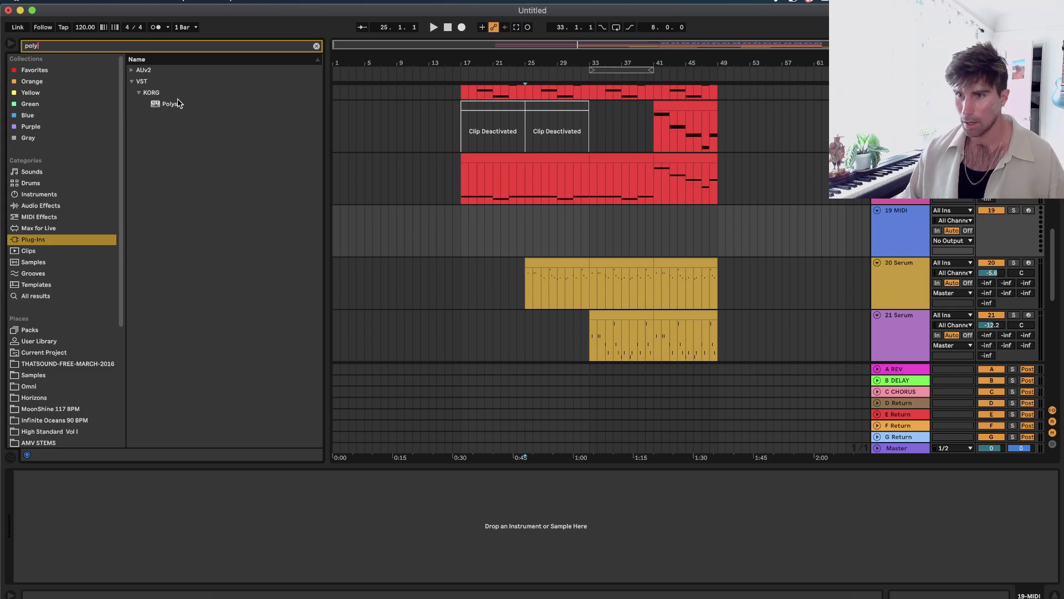
{"action": "left_click_drag", "start_coordinate": [182, 103], "coordinate": [495, 211]}
{"action": "left_click_drag", "start_coordinate": [962, 236], "coordinate": [964, 234]}
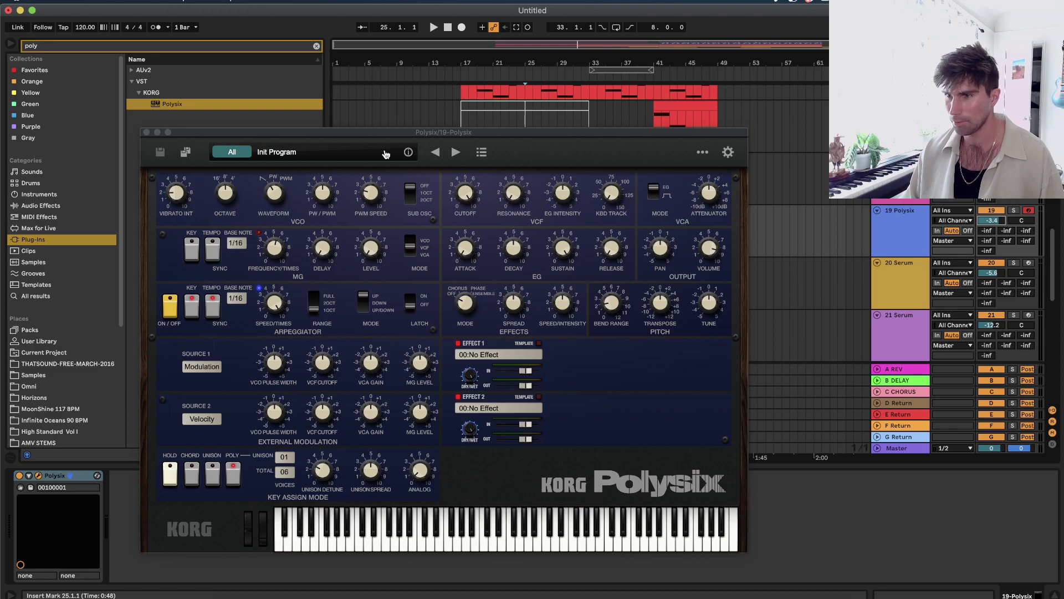
Browse the Polysix programs, try Analogue Chords and load m9 Deep Chord from the Hit/Chord type.
{"action": "left_click", "coordinate": [360, 159]}
{"action": "left_click", "coordinate": [447, 364]}
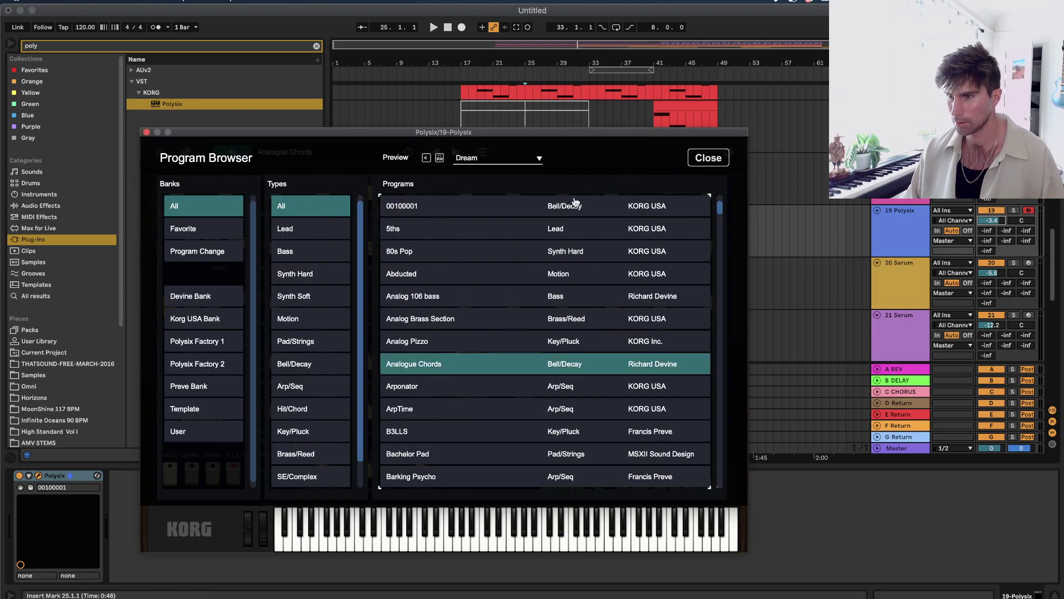
{"action": "key", "text": "v"}
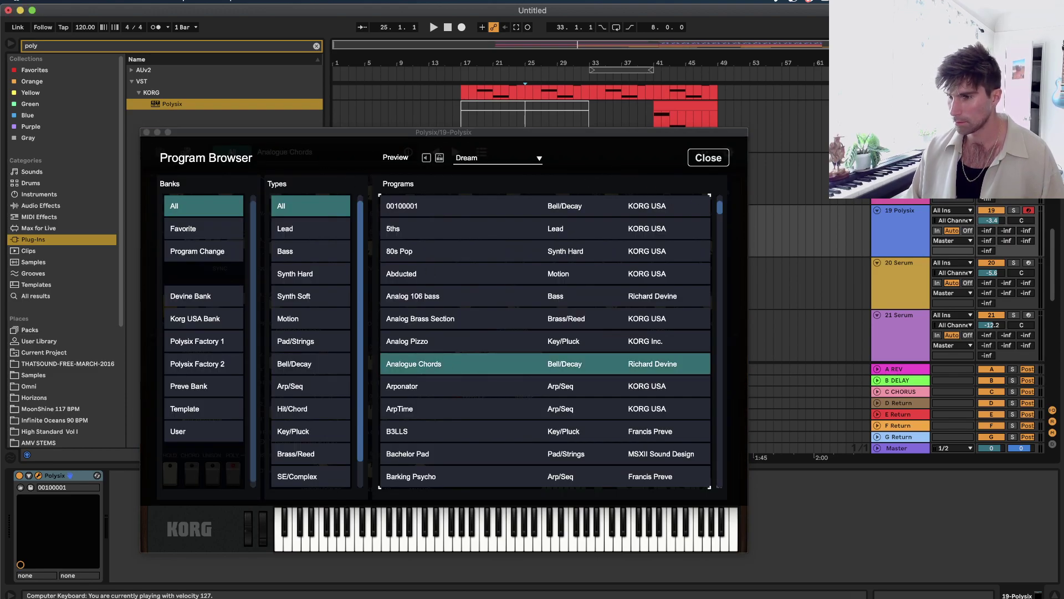
{"action": "left_click", "coordinate": [438, 410]}
{"action": "scroll", "coordinate": [438, 410], "scroll_direction": "down", "scroll_amount": 3}
{"action": "left_click", "coordinate": [323, 413]}
{"action": "left_click", "coordinate": [436, 395]}
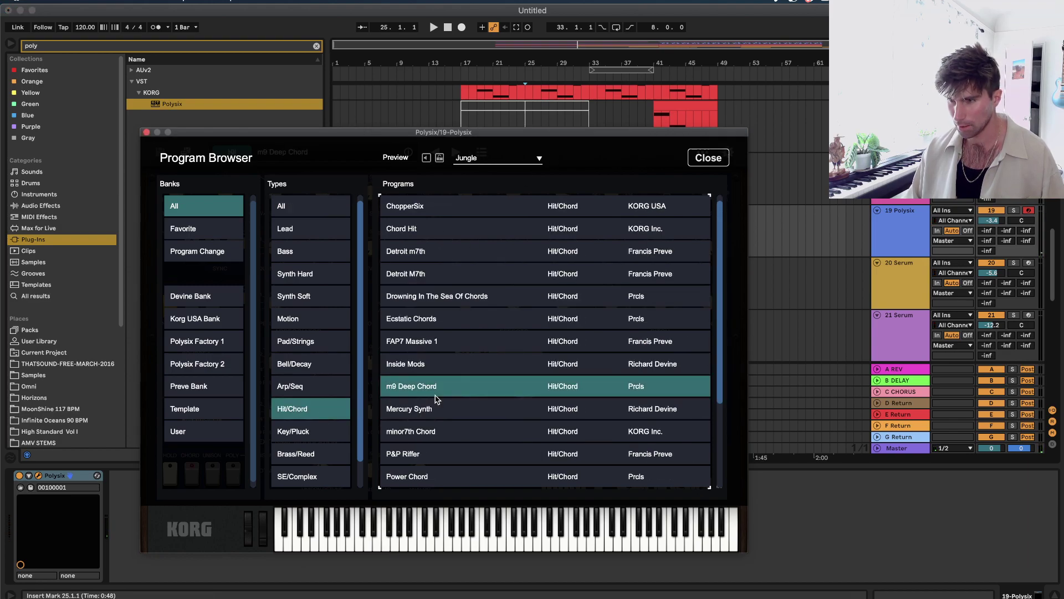
Play m9 Deep Chord against the track and record a Polysix take from bar 25.
{"action": "left_click", "coordinate": [906, 233]}
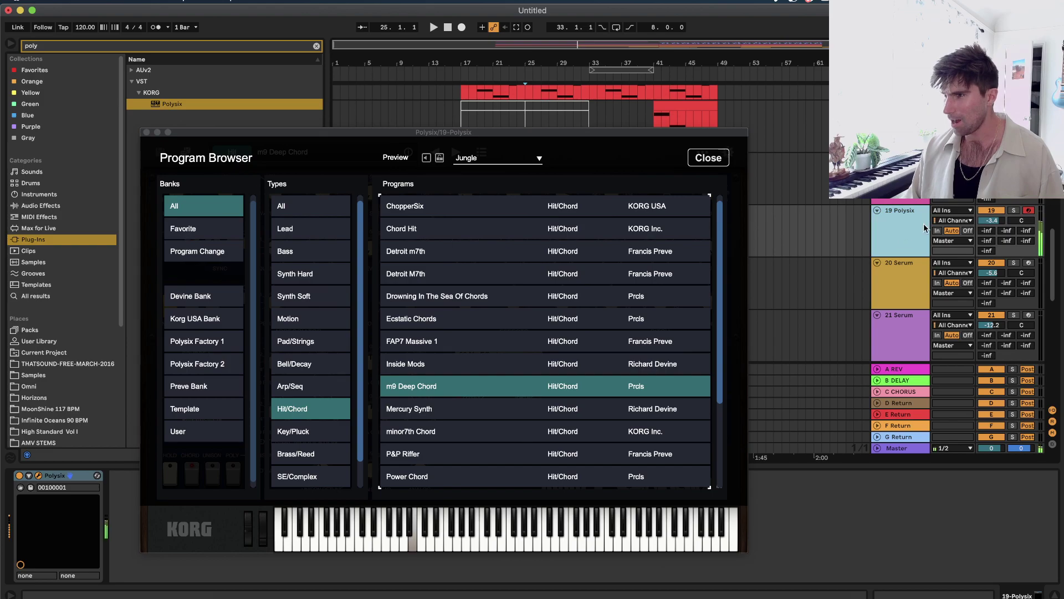
{"action": "key", "text": "z"}
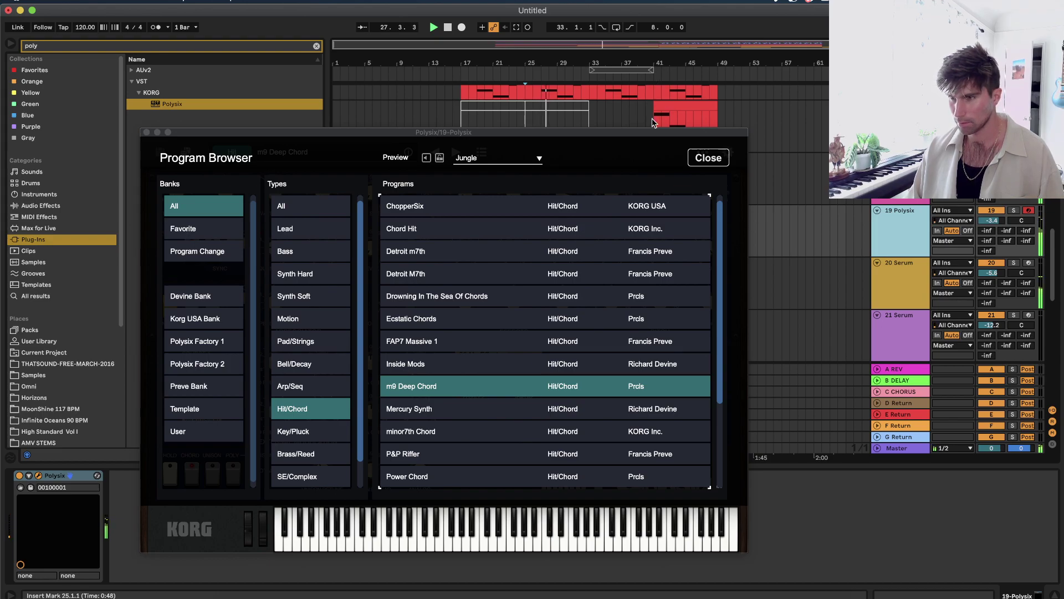
{"action": "left_click", "coordinate": [146, 132]}
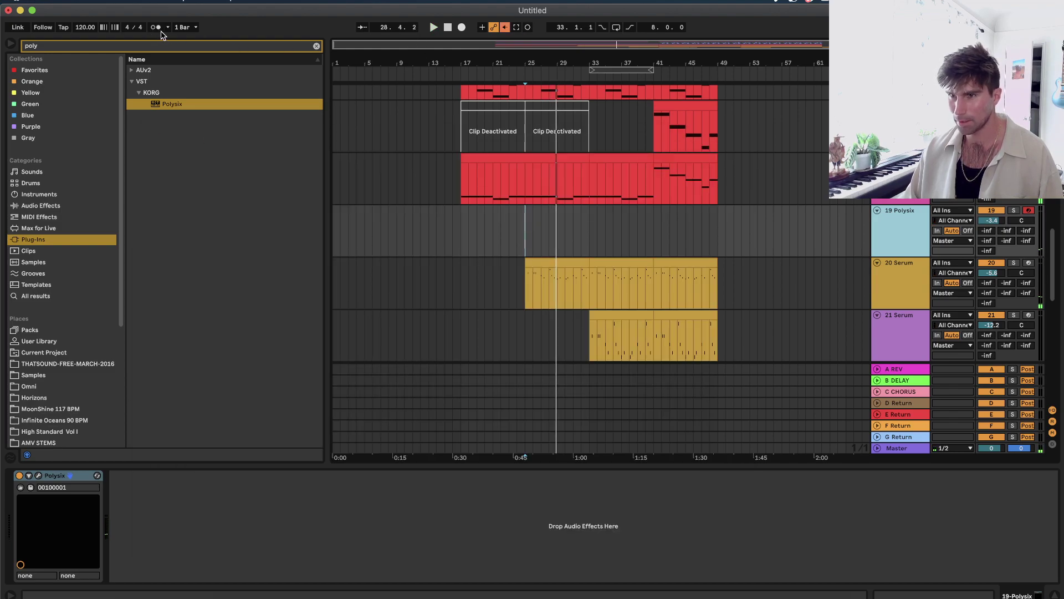
{"action": "left_click", "coordinate": [461, 28]}
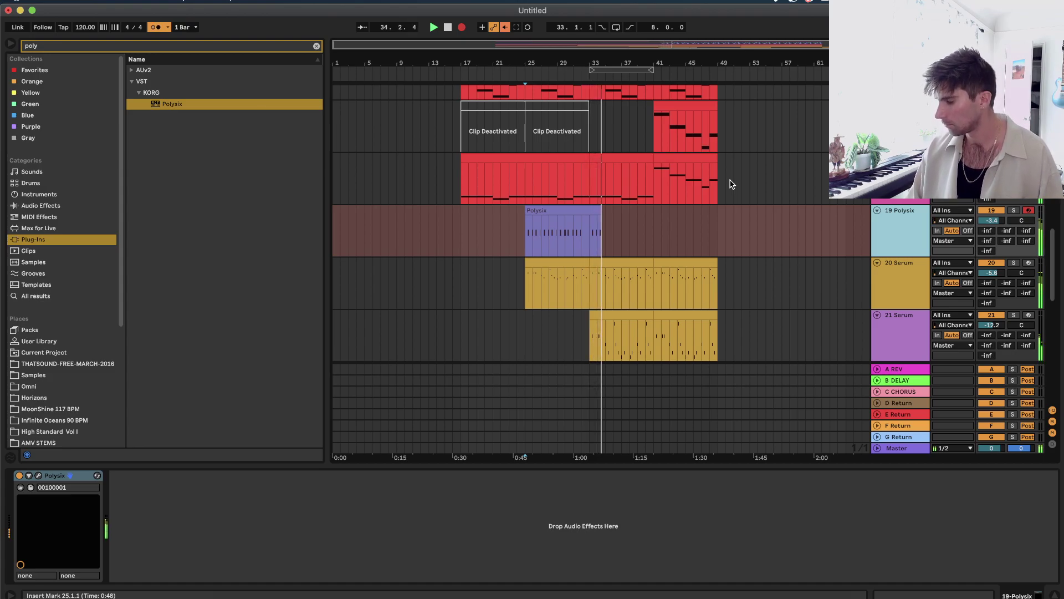
{"action": "key", "text": "F9"}
Trim the recorded Polysix clip's end to bar 33, quantize all its notes and play it back.
{"action": "left_click_drag", "start_coordinate": [602, 211], "coordinate": [588, 211]}
{"action": "double_click", "coordinate": [557, 211]}
{"action": "left_click", "coordinate": [622, 303]}
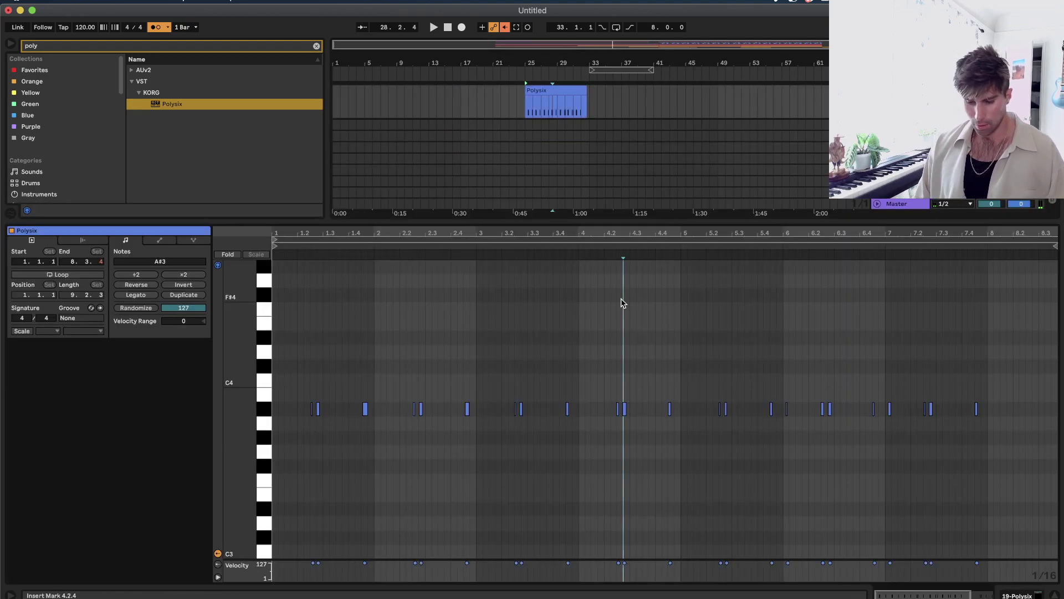
{"action": "key", "text": "super+a"}
{"action": "key", "text": "space"}
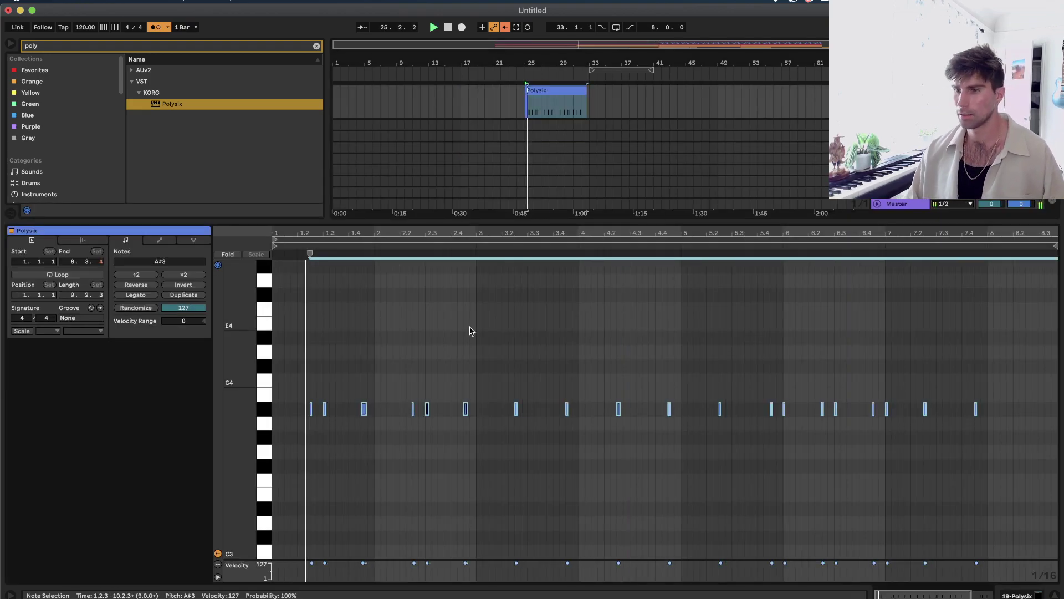
Stop playback and delete the recorded Polysix clip at bar 25.
{"action": "key", "text": "shift+Tab"}
{"action": "scroll", "coordinate": [555, 167], "scroll_direction": "up", "scroll_amount": 3}
{"action": "key", "text": "space"}
{"action": "left_click", "coordinate": [564, 154]}
{"action": "key", "text": "Delete"}
{"action": "left_click_drag", "start_coordinate": [563, 154], "coordinate": [70, 417]}
Clear the stray clip before bar 25 on the Polysix track and place the insert marker at bar 25.
{"action": "left_click", "coordinate": [525, 189]}
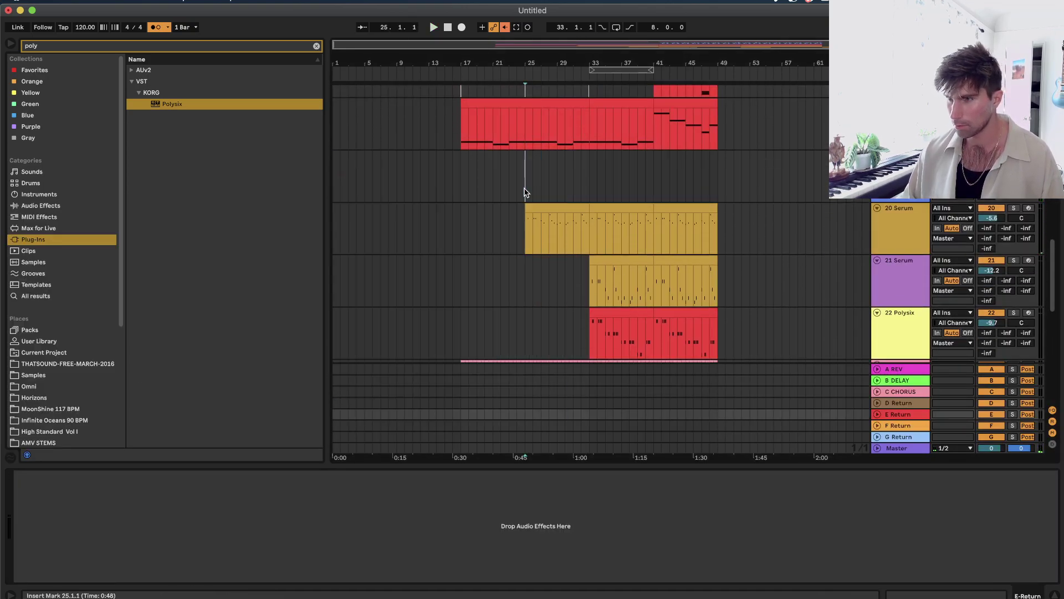
{"action": "double_click", "coordinate": [524, 193]}
{"action": "key", "text": "shift+Tab"}
{"action": "left_click_drag", "start_coordinate": [541, 180], "coordinate": [511, 177]}
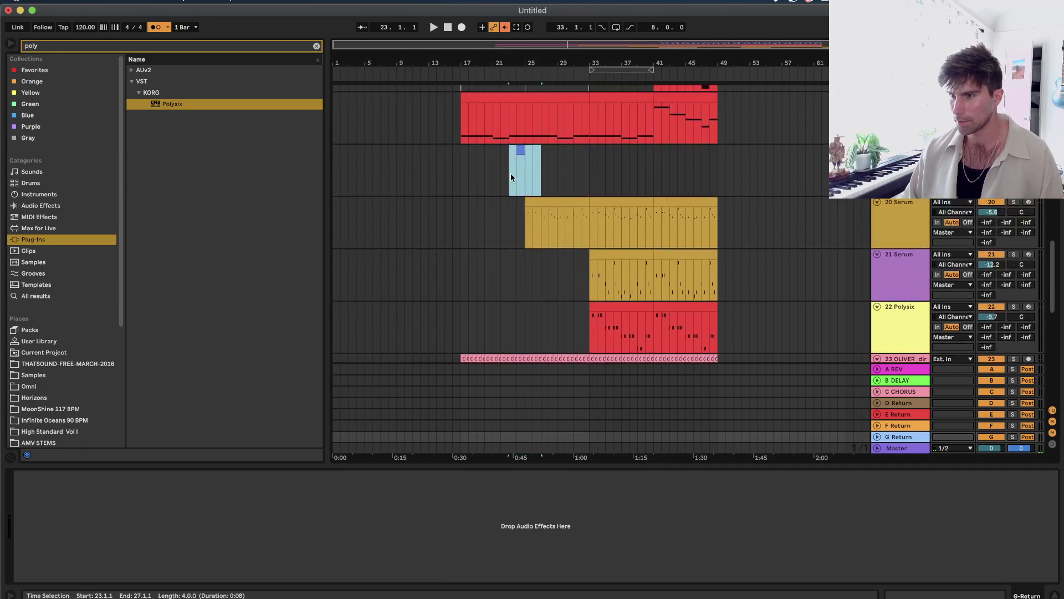
{"action": "left_click", "coordinate": [499, 177], "text": "shift"}
{"action": "left_click", "coordinate": [521, 178]}
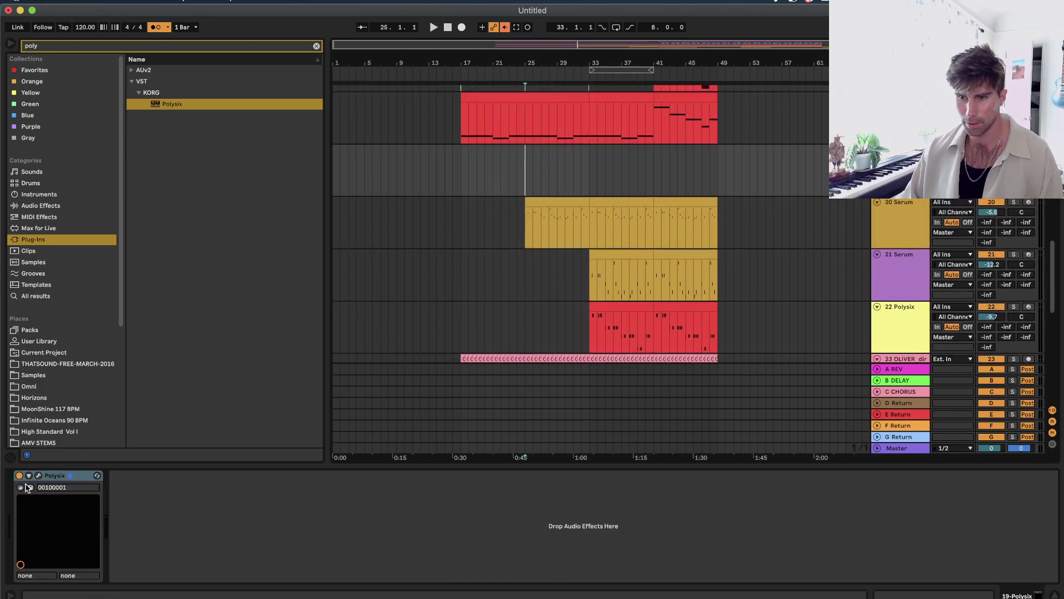
Audition the Polysix Hit/Chord programs one by one, from Mercury Synth through UnsettledSynth to Chord Hit.
{"action": "key", "text": "super+alt+p"}
{"action": "left_click", "coordinate": [453, 151]}
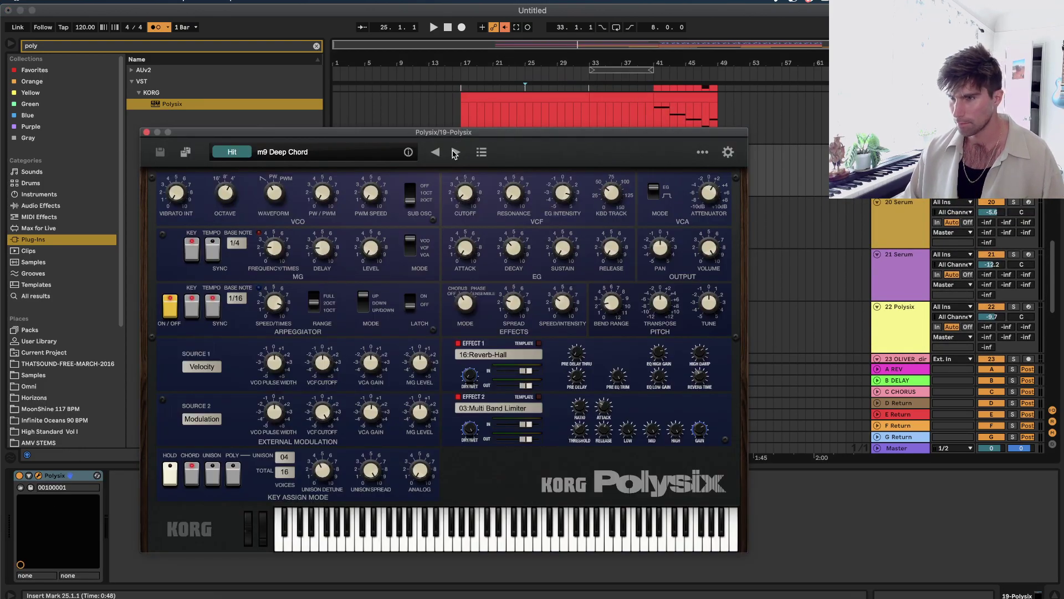
{"action": "left_click", "coordinate": [455, 152]}
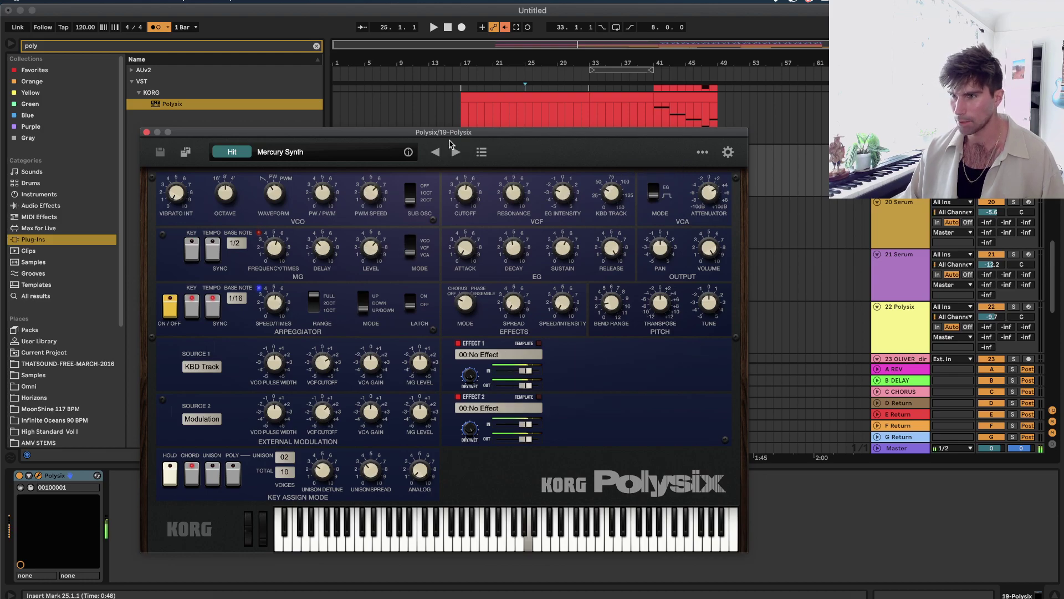
{"action": "left_click", "coordinate": [456, 153]}
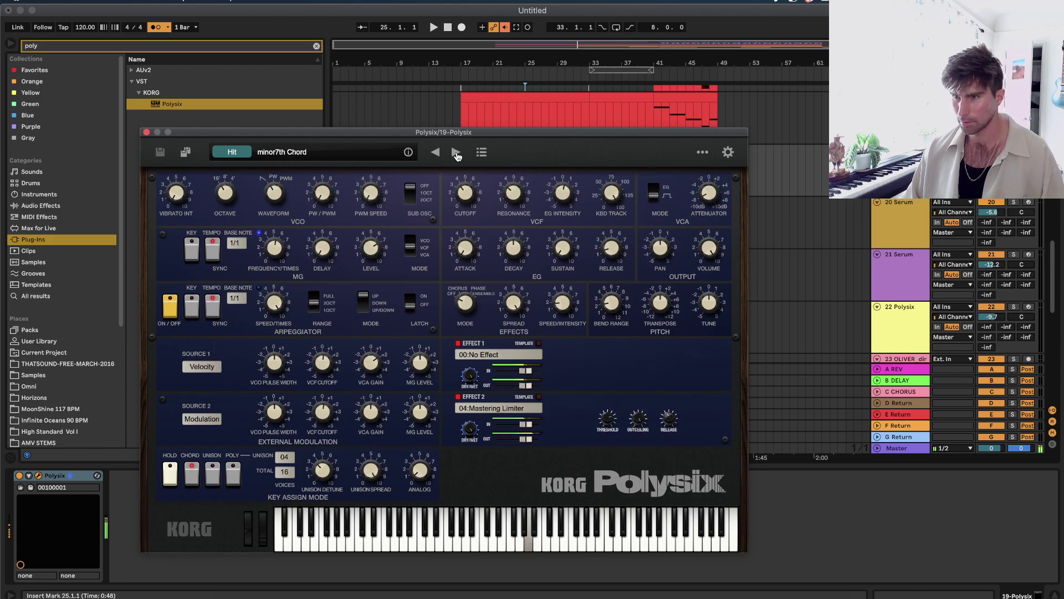
{"action": "left_click", "coordinate": [457, 153]}
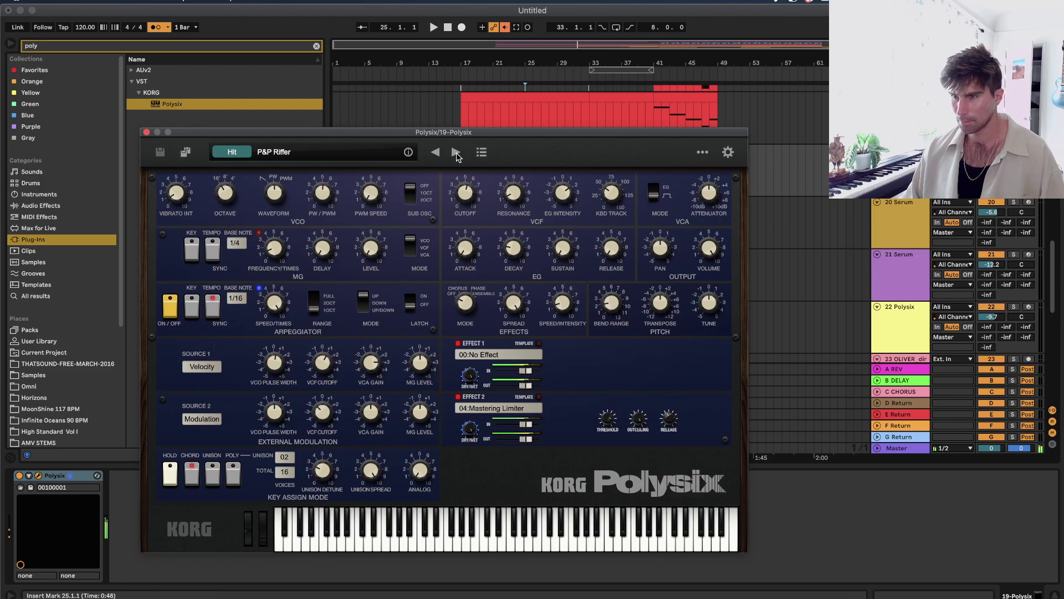
{"action": "left_click", "coordinate": [457, 153]}
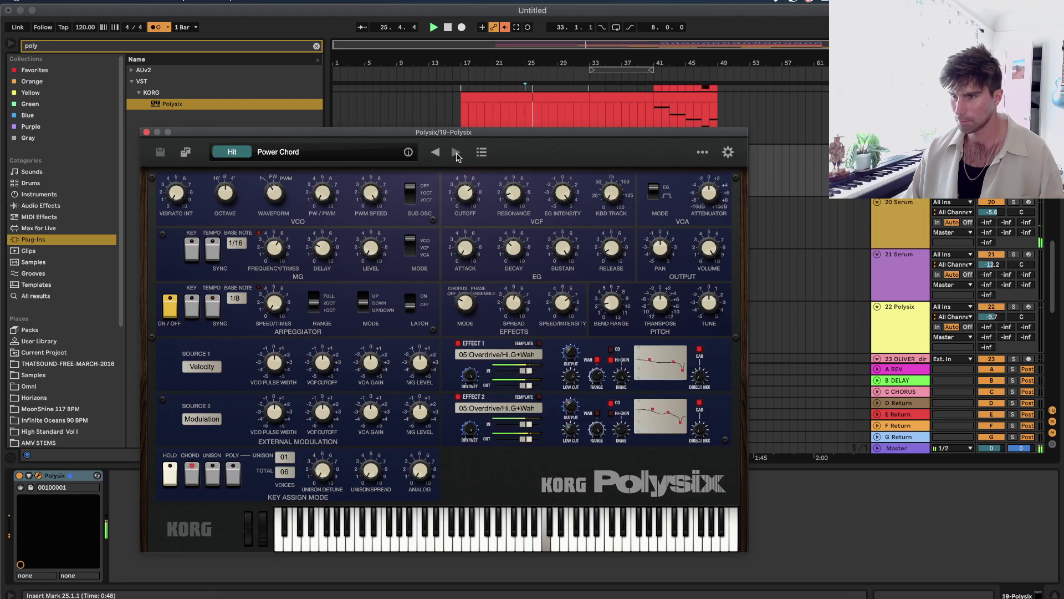
{"action": "left_click", "coordinate": [456, 153]}
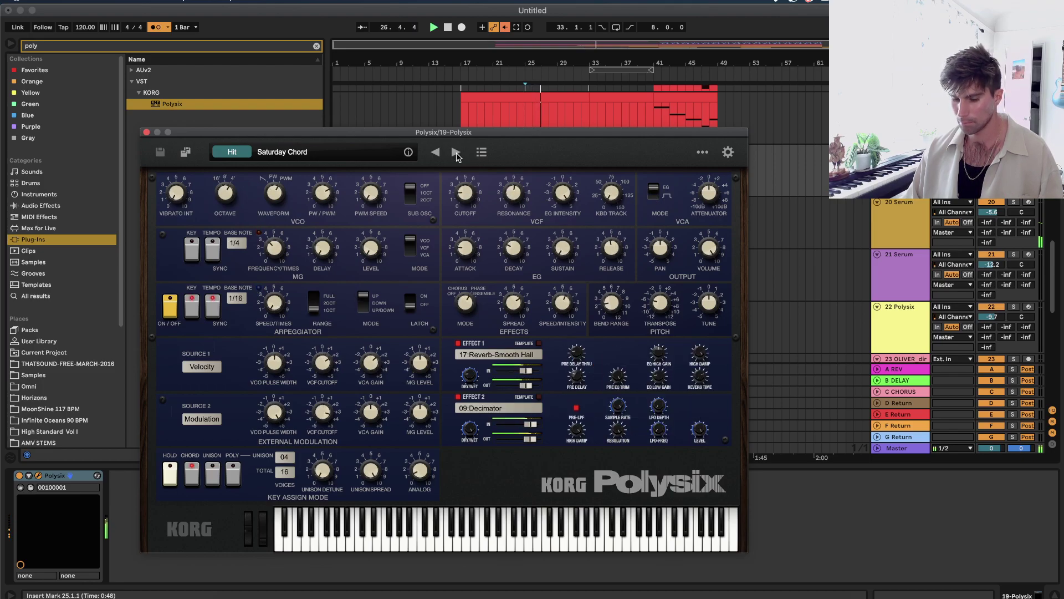
{"action": "left_click", "coordinate": [457, 153]}
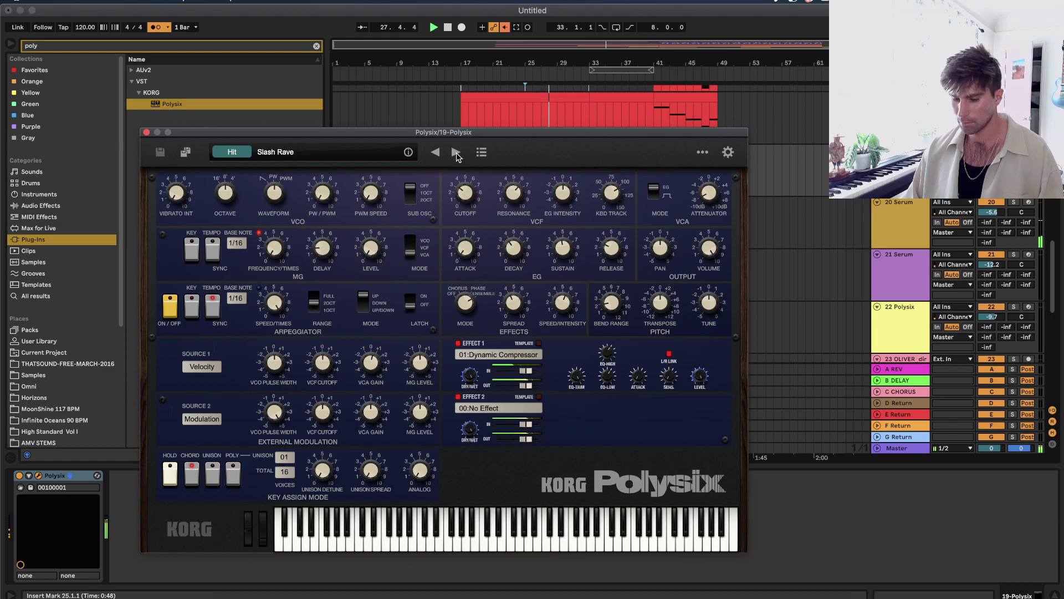
{"action": "left_click", "coordinate": [456, 153]}
{"action": "left_click", "coordinate": [456, 153]}
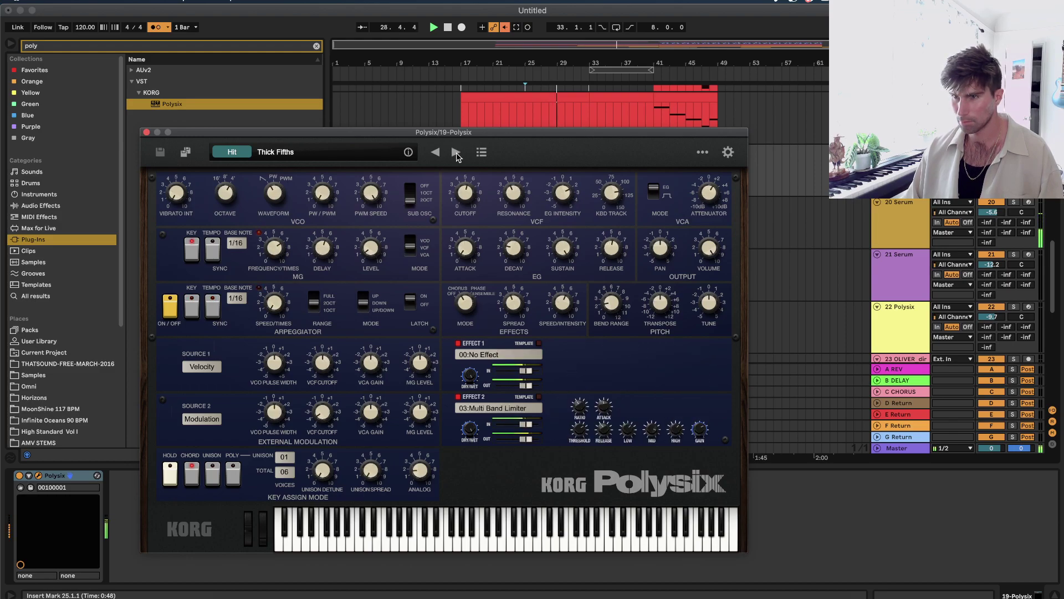
{"action": "left_click", "coordinate": [457, 153]}
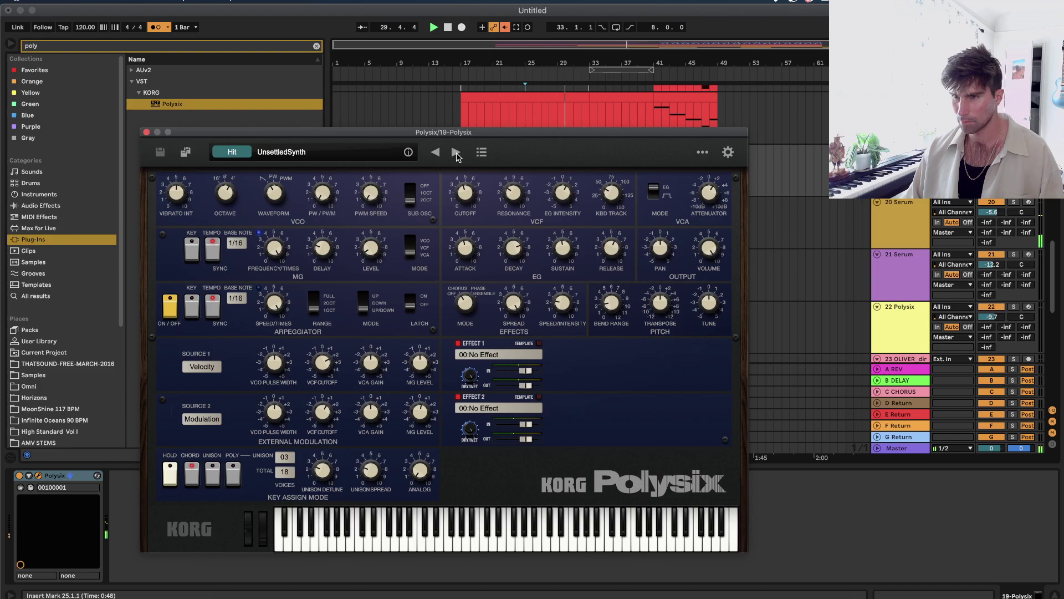
{"action": "left_click", "coordinate": [457, 153]}
{"action": "left_click", "coordinate": [456, 153]}
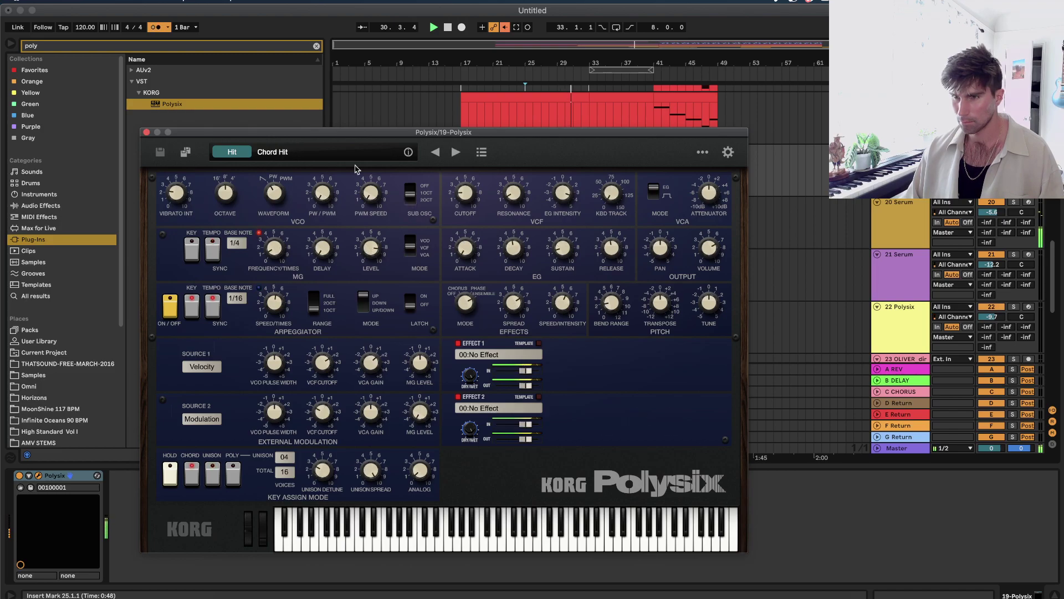
Switch Polysix to the Key/Pluck programs, try Dizzy Pluck and load Dreamy Keys.
{"action": "left_click", "coordinate": [313, 156]}
{"action": "left_click", "coordinate": [310, 453]}
{"action": "left_click", "coordinate": [309, 432]}
{"action": "double_click", "coordinate": [438, 365]}
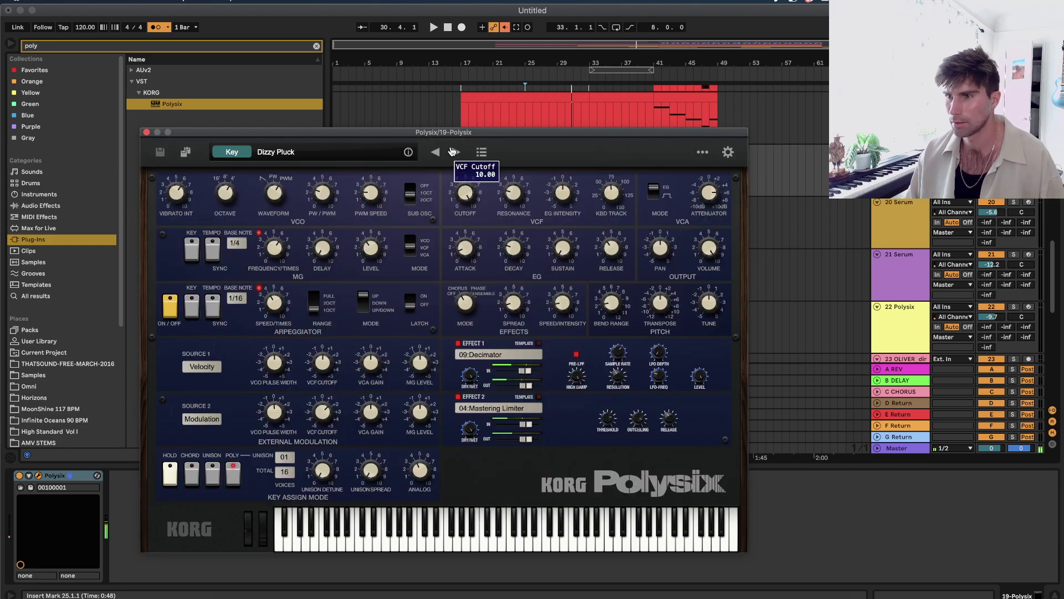
{"action": "left_click", "coordinate": [454, 152]}
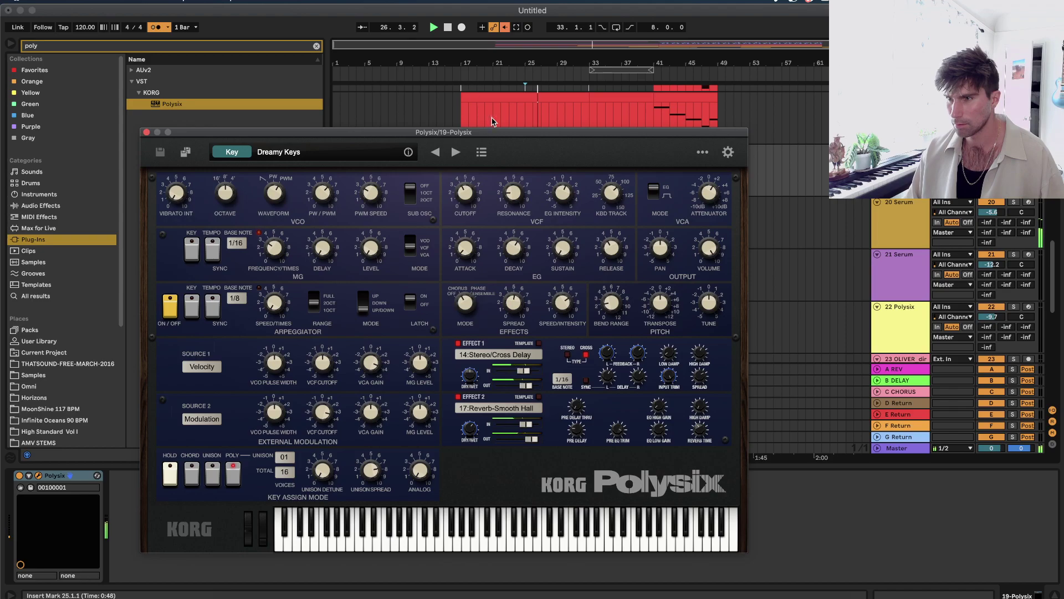
Close the Polysix window and record a Dreamy Keys part from bar 25 to about bar 41.
{"action": "left_click", "coordinate": [147, 132]}
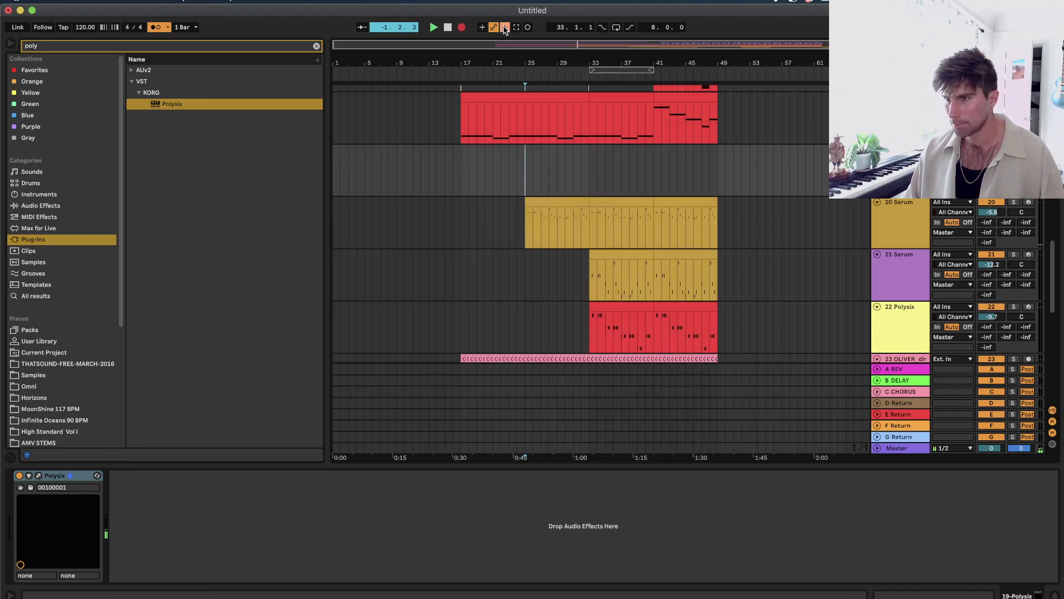
{"action": "key", "text": "space"}
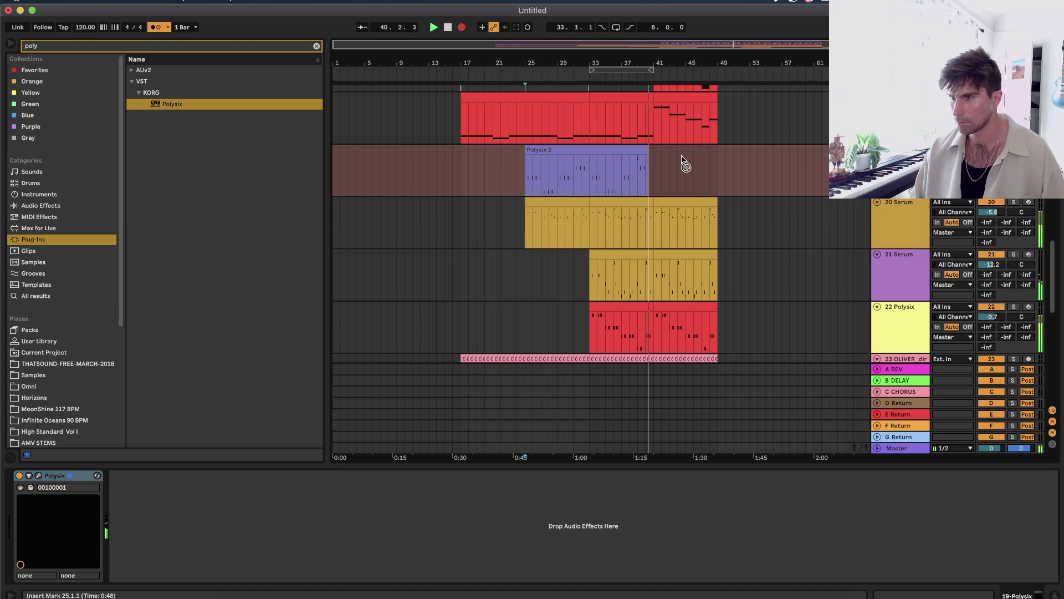
{"action": "key", "text": "space"}
Check the notes of the recorded Polysix clip, pick out the single B3 note near bar 15 and play the part.
{"action": "double_click", "coordinate": [637, 152]}
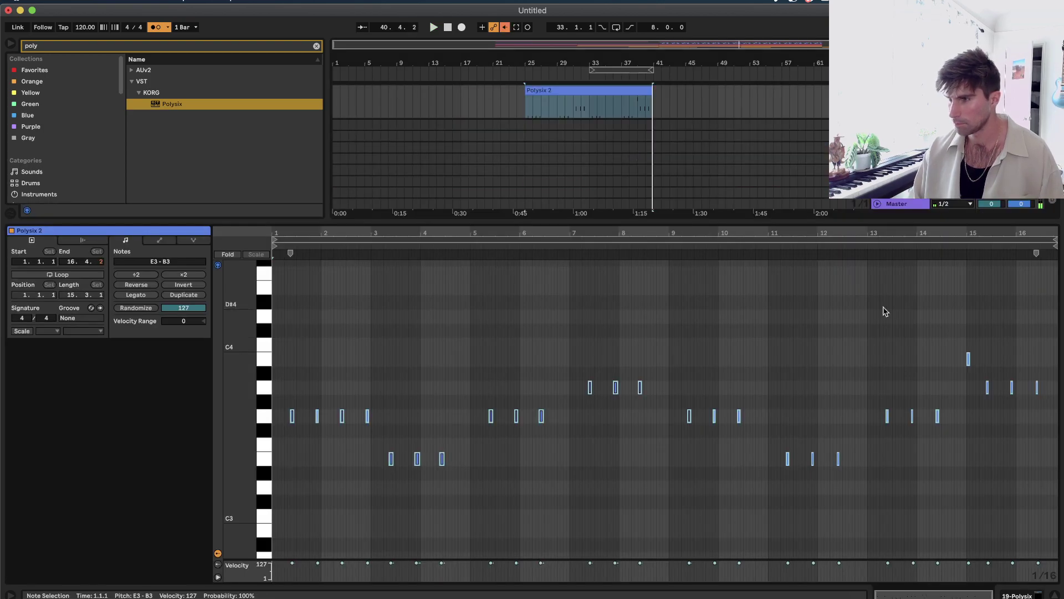
{"action": "left_click", "coordinate": [969, 361]}
{"action": "key", "text": "shift+Up"}
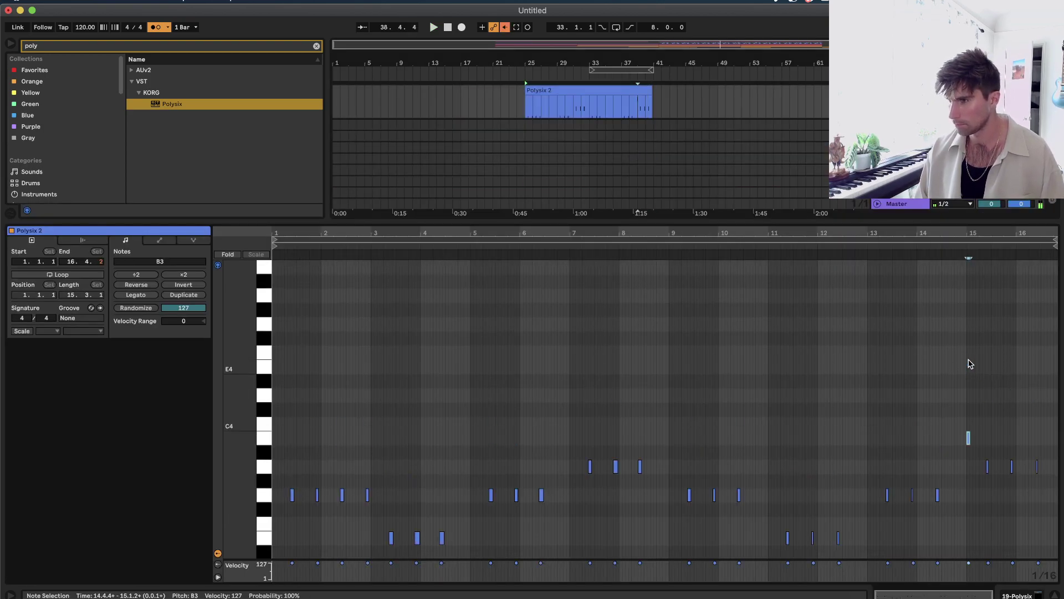
{"action": "key", "text": "space"}
{"action": "scroll", "coordinate": [639, 162], "scroll_direction": "up", "scroll_amount": 3}
{"action": "key", "text": "shift+Tab"}
Duplicate bars 33 to 41 of the Polysix part to bars 41 to 49.
{"action": "left_click", "coordinate": [504, 27]}
{"action": "left_click_drag", "start_coordinate": [590, 216], "coordinate": [651, 216]}
{"action": "key", "text": "super+d"}
{"action": "left_click", "coordinate": [651, 218]}
Search the plug-ins for H DEL, add H-Delay Stereo to the Polysix track and enable its ping-pong mode.
{"action": "left_click", "coordinate": [42, 47]}
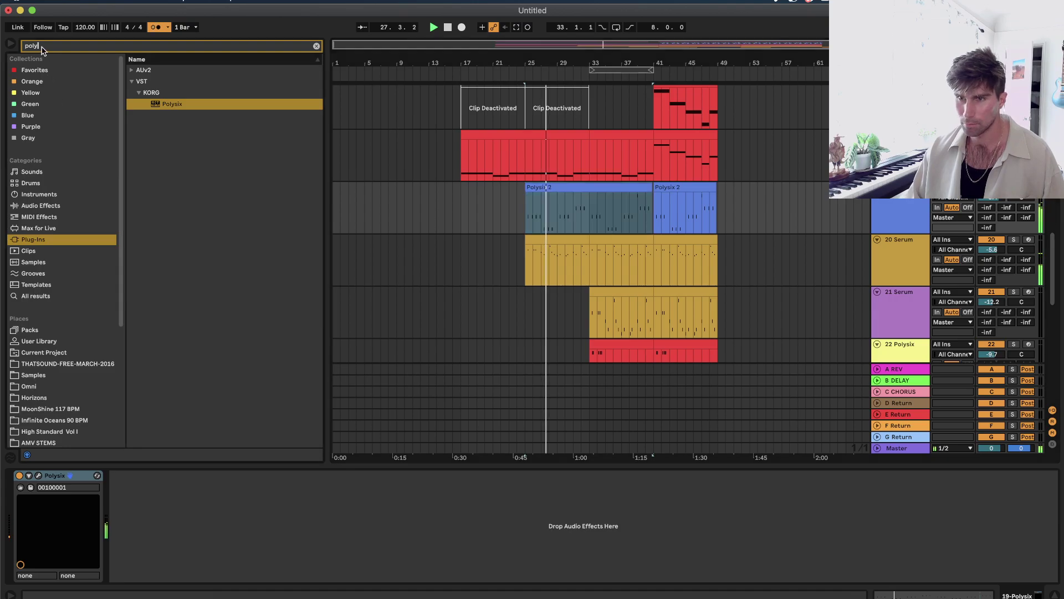
{"action": "type", "text": "H DEL"}
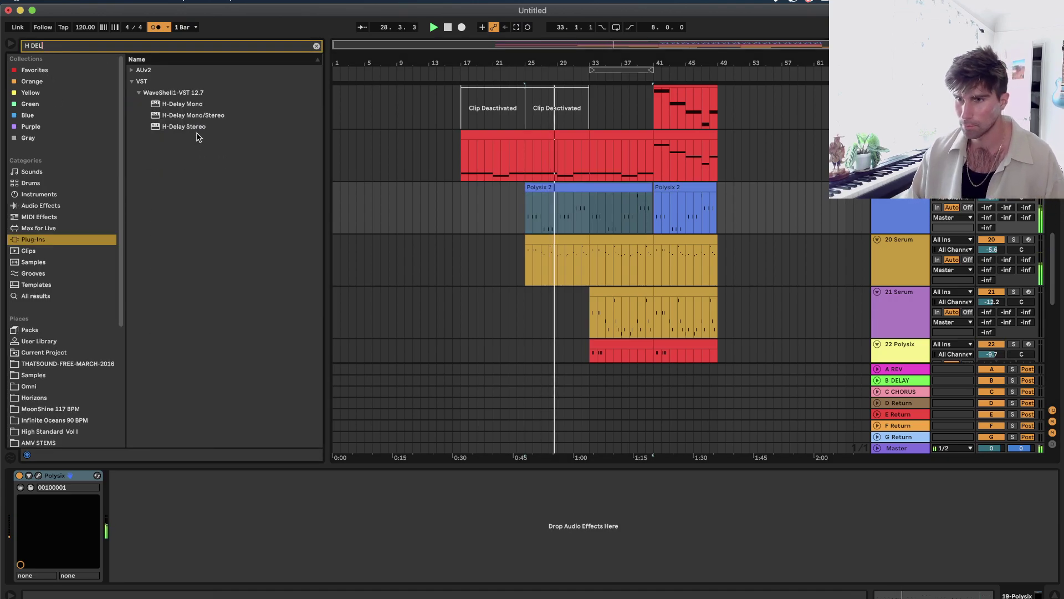
{"action": "left_click", "coordinate": [197, 127]}
{"action": "key", "text": "Return"}
{"action": "left_click", "coordinate": [362, 172]}
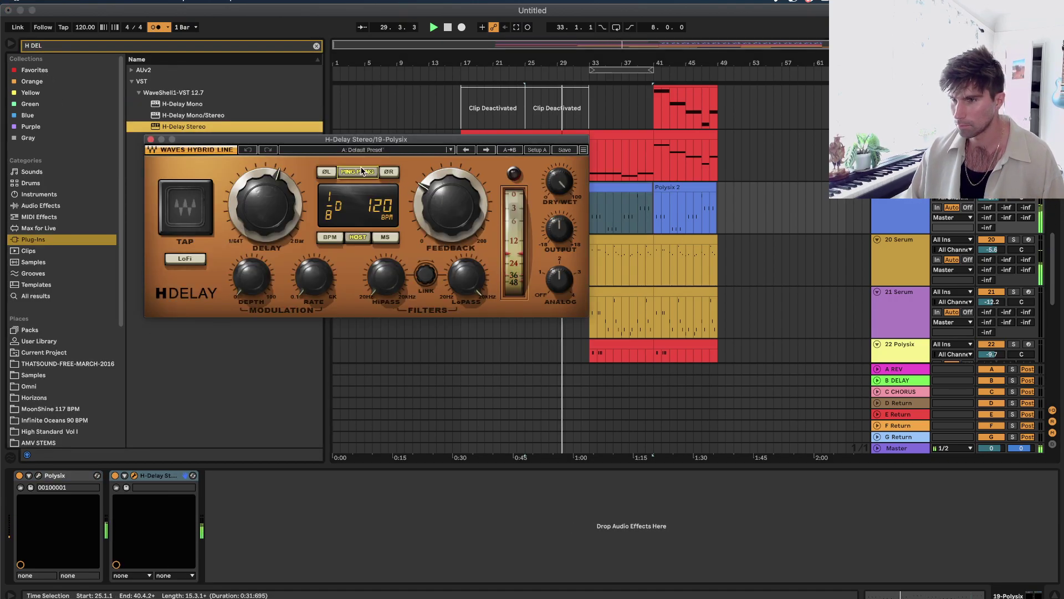
Fine-tune the dry/wet mix of the H-Delay on the Polysix track and close the effect window.
{"action": "left_click", "coordinate": [151, 139]}
{"action": "left_click", "coordinate": [136, 477]}
{"action": "left_click_drag", "start_coordinate": [557, 177], "coordinate": [557, 168]}
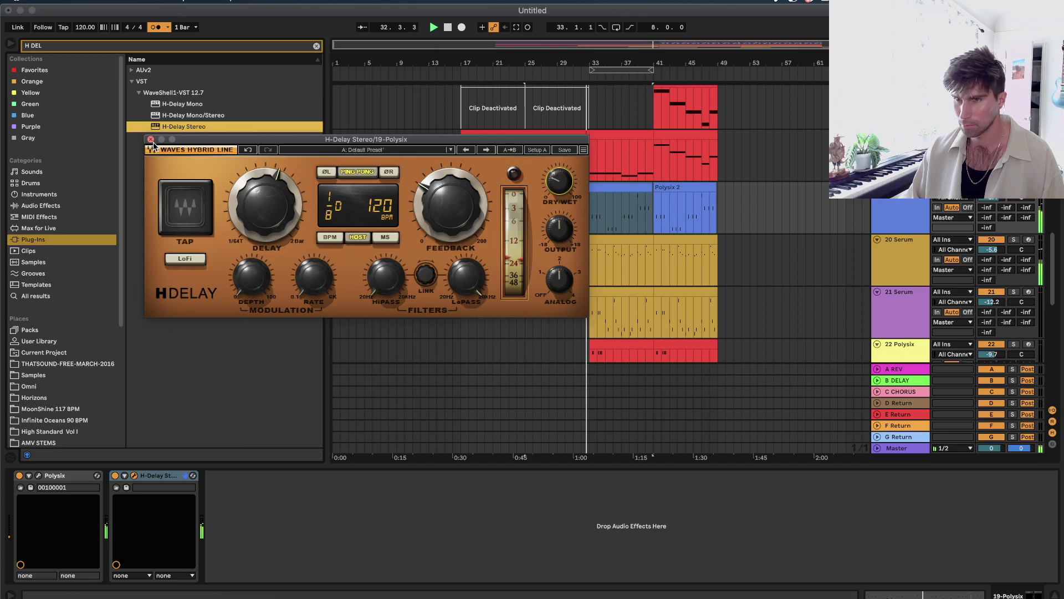
{"action": "left_click", "coordinate": [151, 139]}
Select the 18 Kontakt track and search the audio effects for COMP to find the dynamics devices.
{"action": "scroll", "coordinate": [420, 248], "scroll_direction": "up", "scroll_amount": 1}
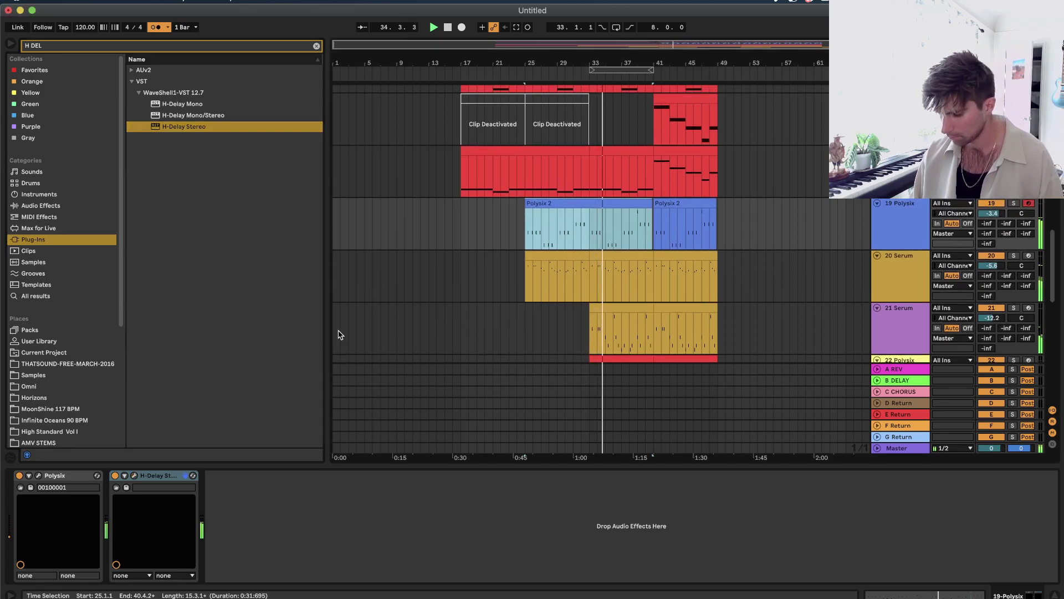
{"action": "scroll", "coordinate": [423, 265], "scroll_direction": "up", "scroll_amount": 3}
{"action": "right_click", "coordinate": [626, 286]}
{"action": "key", "text": "Escape"}
{"action": "scroll", "coordinate": [627, 286], "scroll_direction": "up", "scroll_amount": 2}
{"action": "scroll", "coordinate": [627, 285], "scroll_direction": "down", "scroll_amount": 2}
{"action": "left_click", "coordinate": [887, 250]}
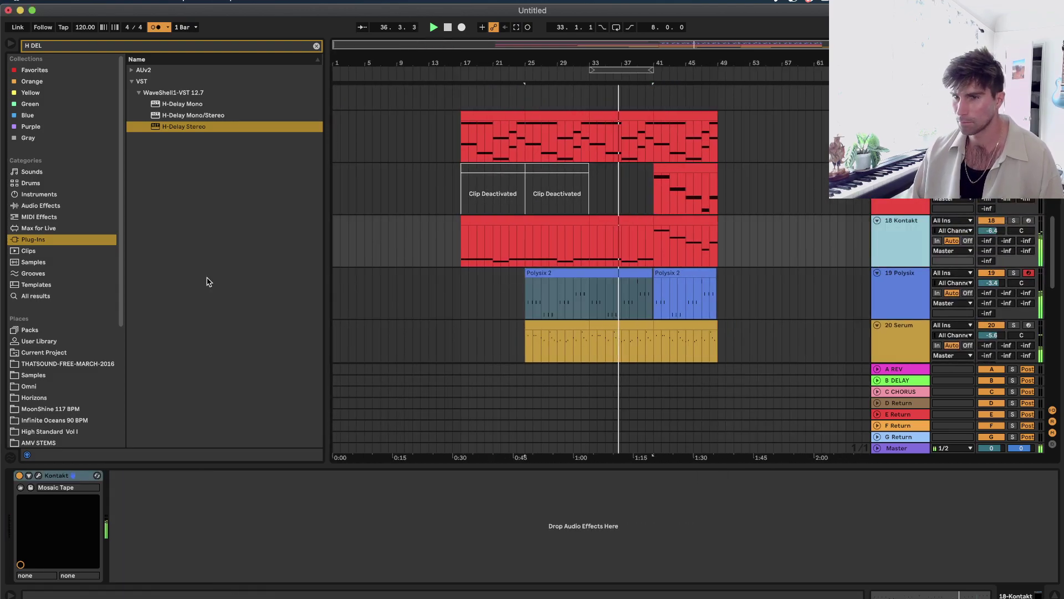
{"action": "left_click", "coordinate": [27, 194]}
{"action": "left_click", "coordinate": [30, 215]}
{"action": "left_click", "coordinate": [40, 205]}
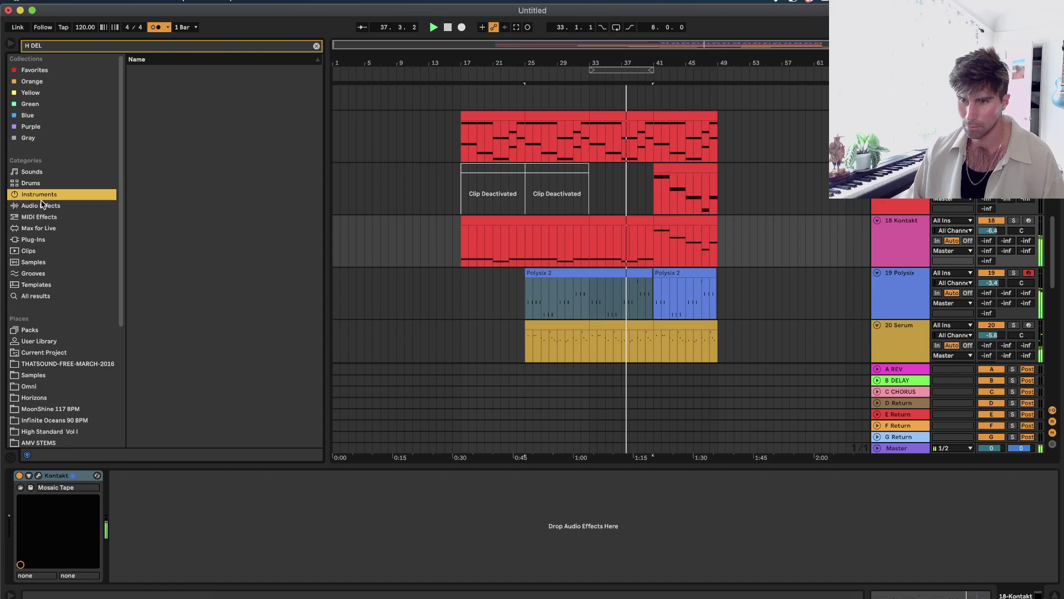
{"action": "left_click", "coordinate": [50, 45]}
{"action": "type", "text": "COMP"}
{"action": "left_click", "coordinate": [132, 93]}
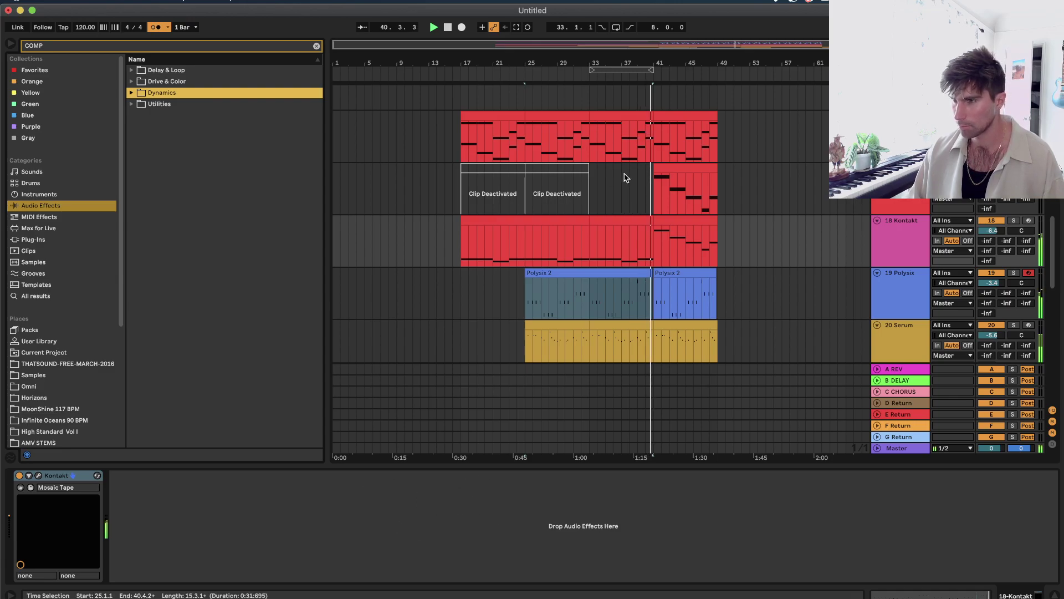
Set the playback start to bar 33 and check the H-Delay settings on the 19 Polysix track.
{"action": "left_click", "coordinate": [587, 192]}
{"action": "left_click", "coordinate": [869, 275]}
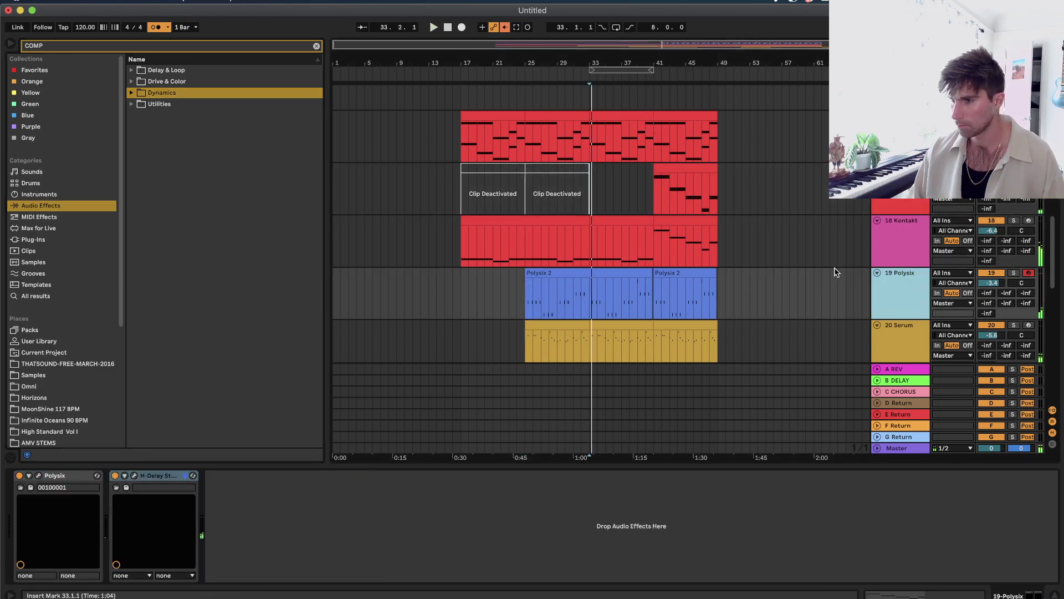
{"action": "left_click", "coordinate": [135, 476]}
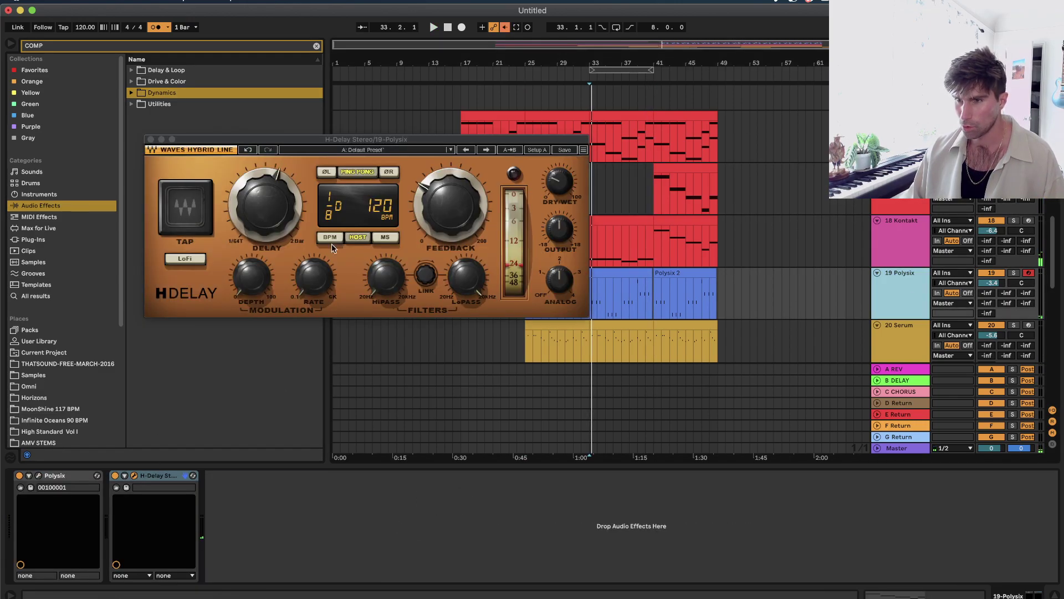
{"action": "left_click", "coordinate": [150, 139]}
Add a Compressor to the 18 Kontakt track and sidechain it from the 3-Big Kick track.
{"action": "left_click", "coordinate": [903, 249]}
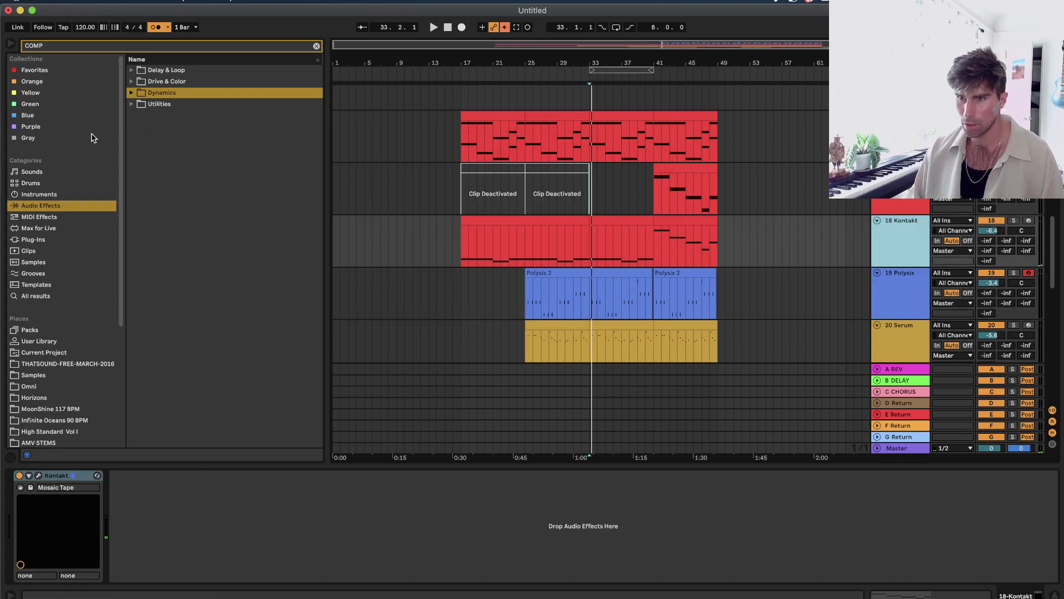
{"action": "left_click", "coordinate": [153, 93]}
{"action": "left_click", "coordinate": [178, 106]}
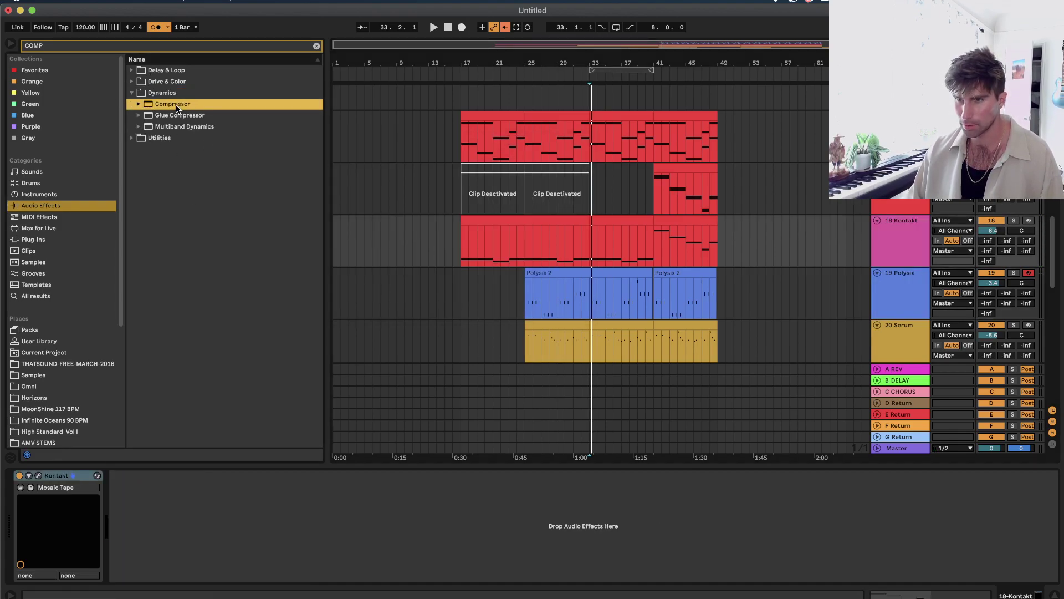
{"action": "double_click", "coordinate": [175, 105]}
{"action": "left_click", "coordinate": [125, 476]}
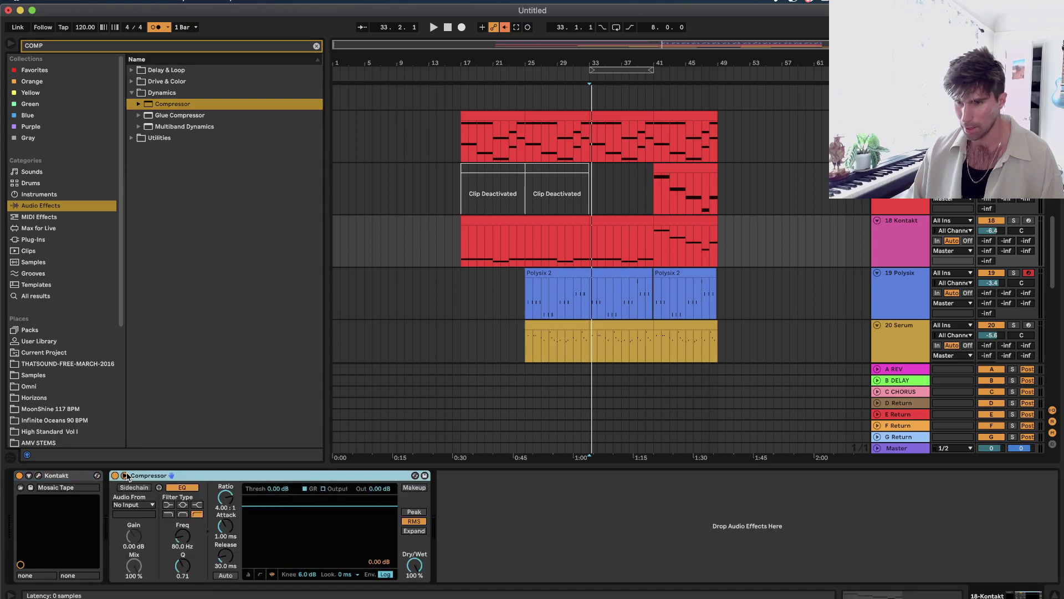
{"action": "left_click", "coordinate": [136, 504]}
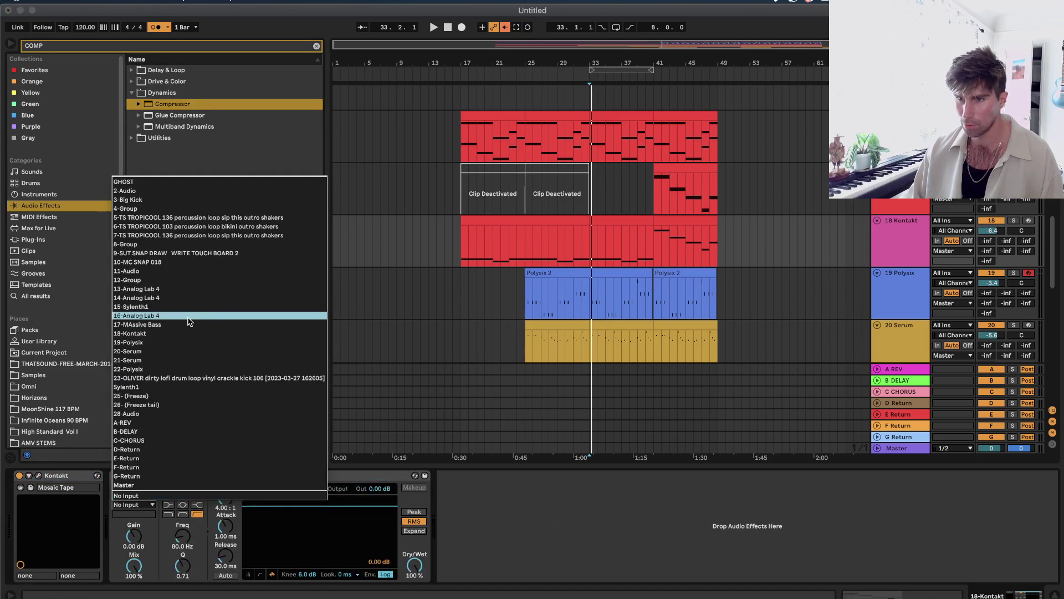
{"action": "left_click", "coordinate": [163, 200]}
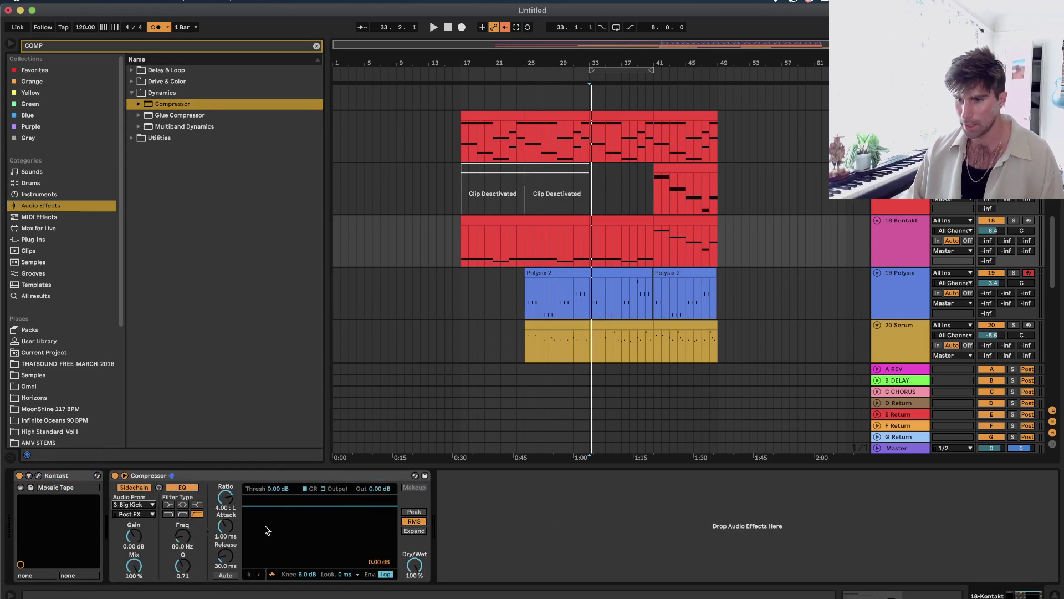
Switch the Compressor to its compact view and, during playback, set the attack to 0.08 ms and the threshold to -48.4 dB.
{"action": "left_click", "coordinate": [260, 574]}
{"action": "key", "text": "space"}
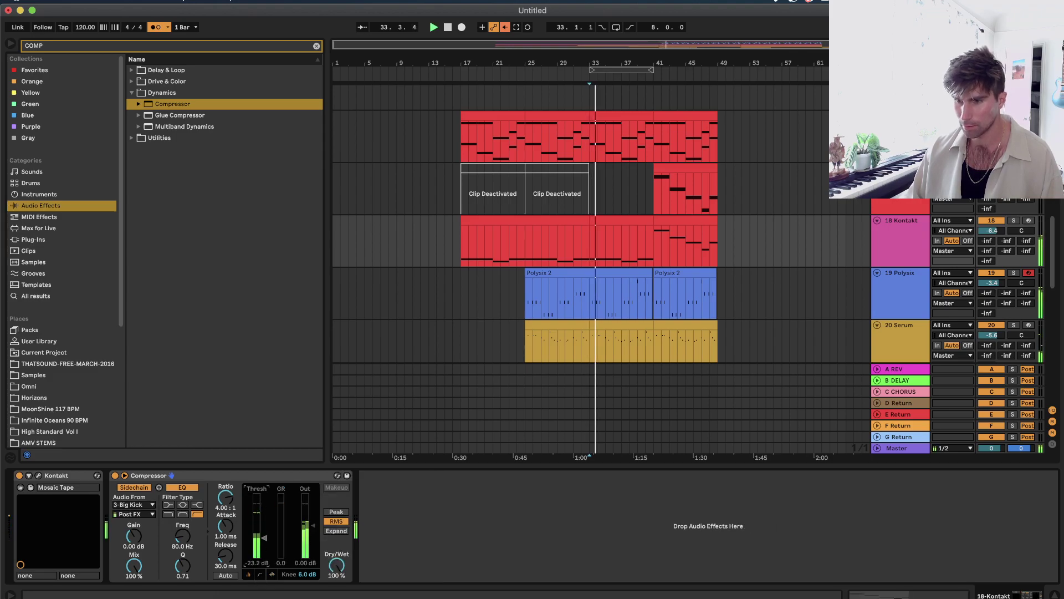
{"action": "left_click_drag", "start_coordinate": [225, 526], "coordinate": [264, 552]}
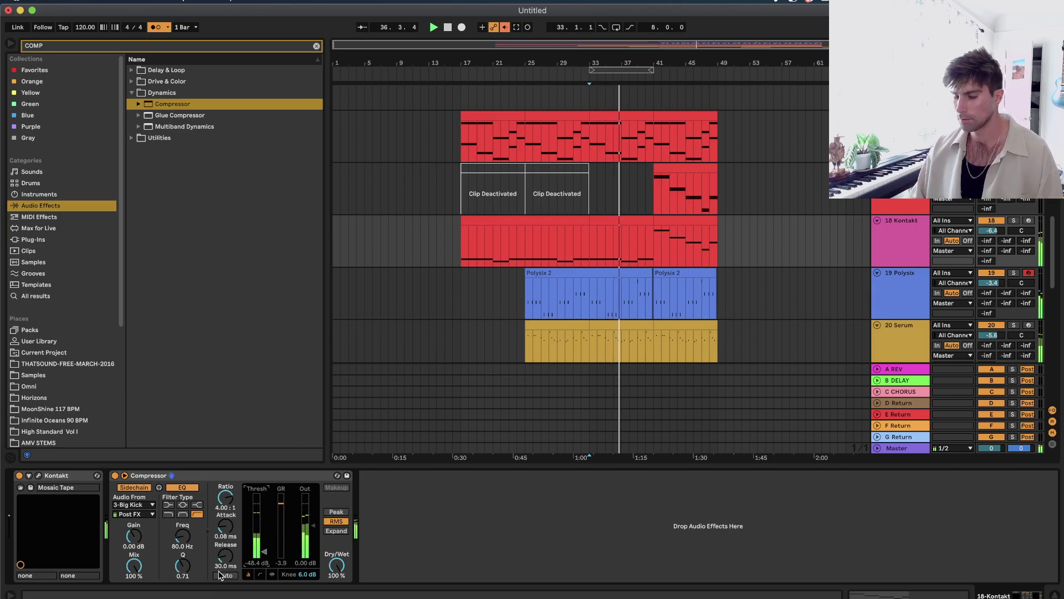
Copy the sidechained Compressor from the 18 Kontakt track to the 17 MAssive Bass track.
{"action": "scroll", "coordinate": [415, 356], "scroll_direction": "up", "scroll_amount": 2}
{"action": "left_click", "coordinate": [677, 191]}
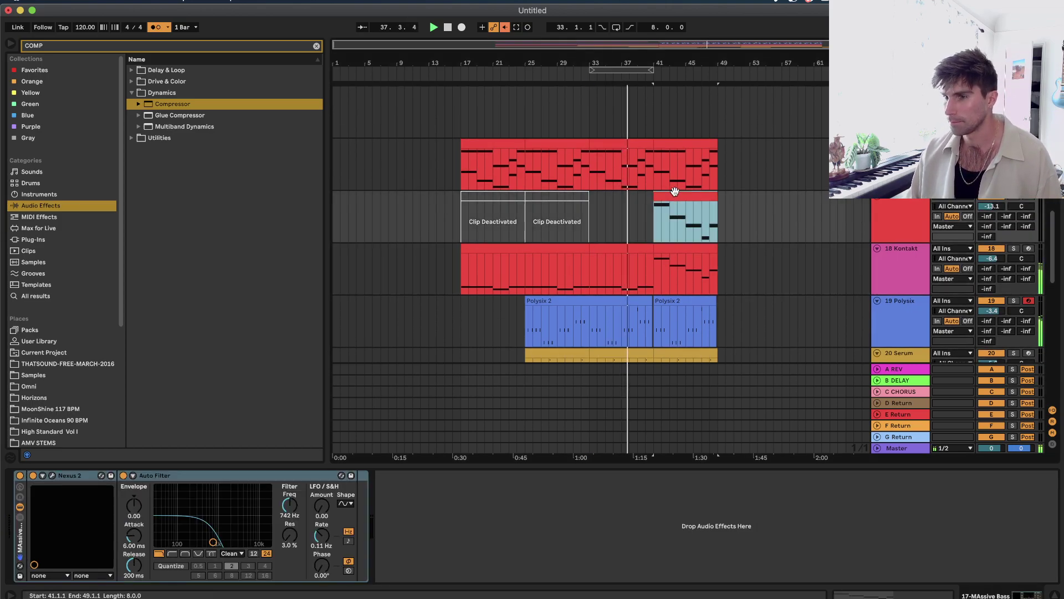
{"action": "left_click", "coordinate": [899, 247]}
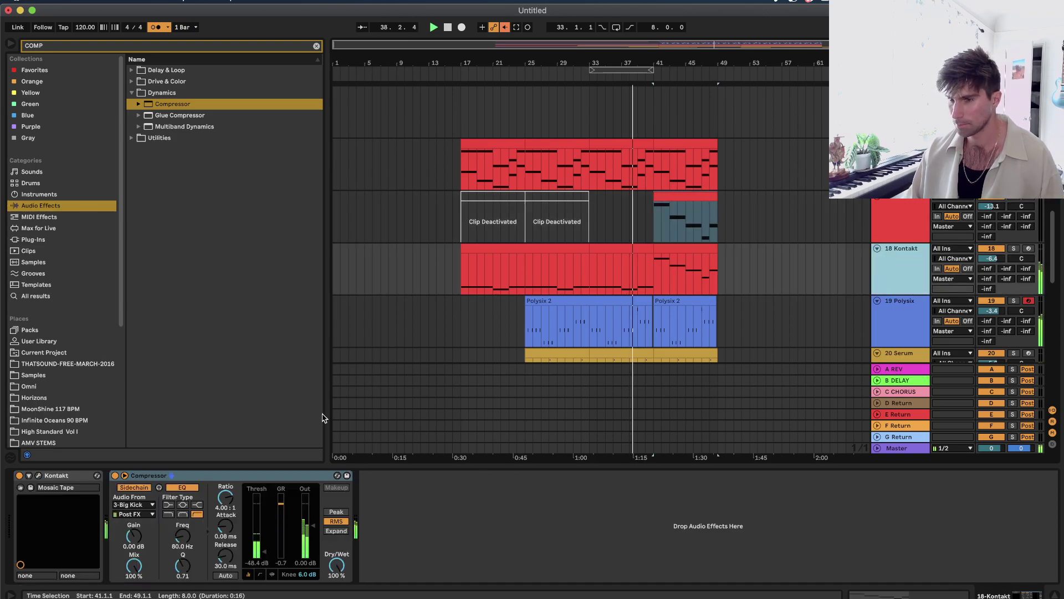
{"action": "left_click", "coordinate": [267, 476]}
{"action": "left_click", "coordinate": [712, 206]}
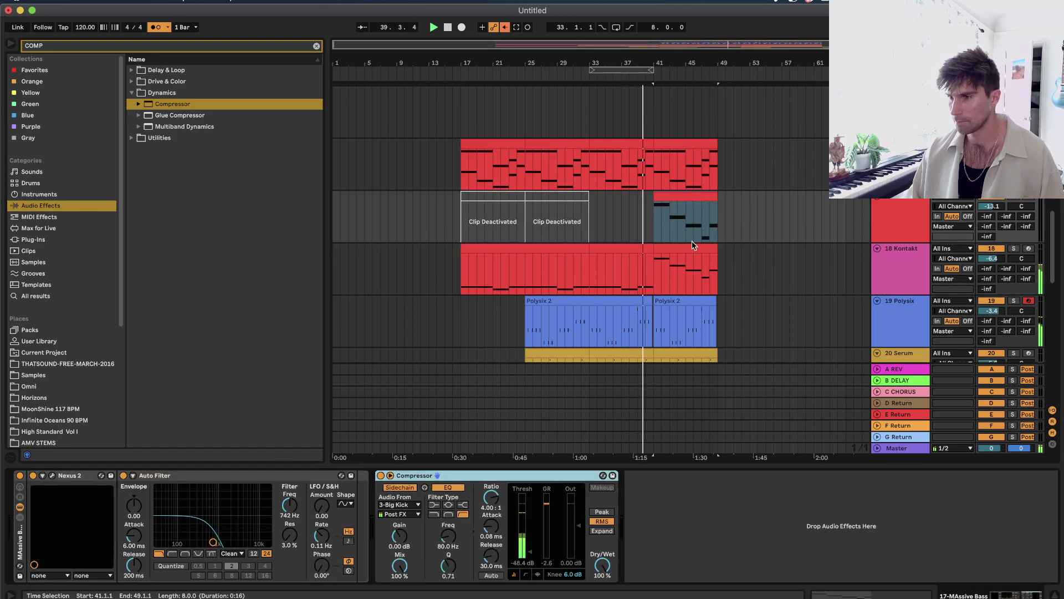
Zoom in on the MAssive Bass clip at bars 41 to 49 and set that track's volume to -6.8 dB.
{"action": "key", "text": "z"}
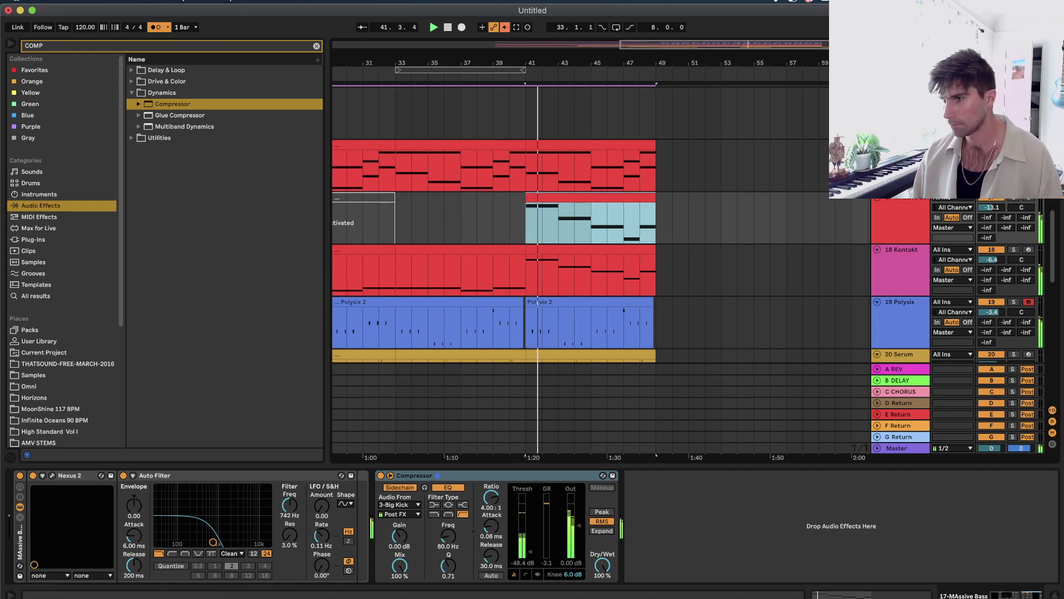
{"action": "left_click", "coordinate": [988, 207]}
{"action": "left_click_drag", "start_coordinate": [990, 208], "coordinate": [990, 190]}
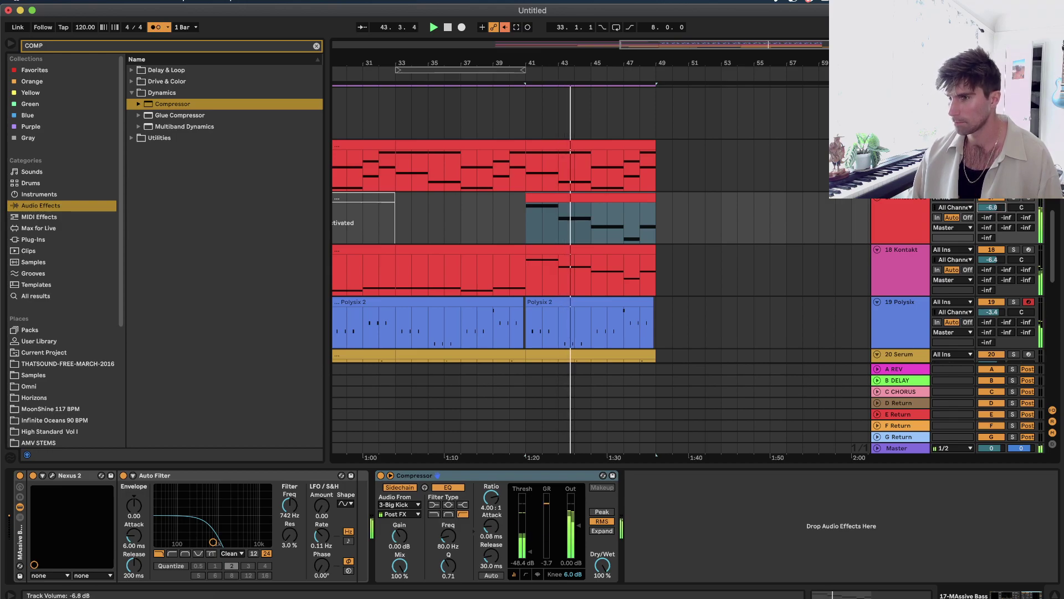
Lower the Sylenth1 track's volume to -21.4 dB and copy the 25 (Freeze) clip from bar 30 to bars 46 to 49.
{"action": "scroll", "coordinate": [641, 237], "scroll_direction": "down", "scroll_amount": 3}
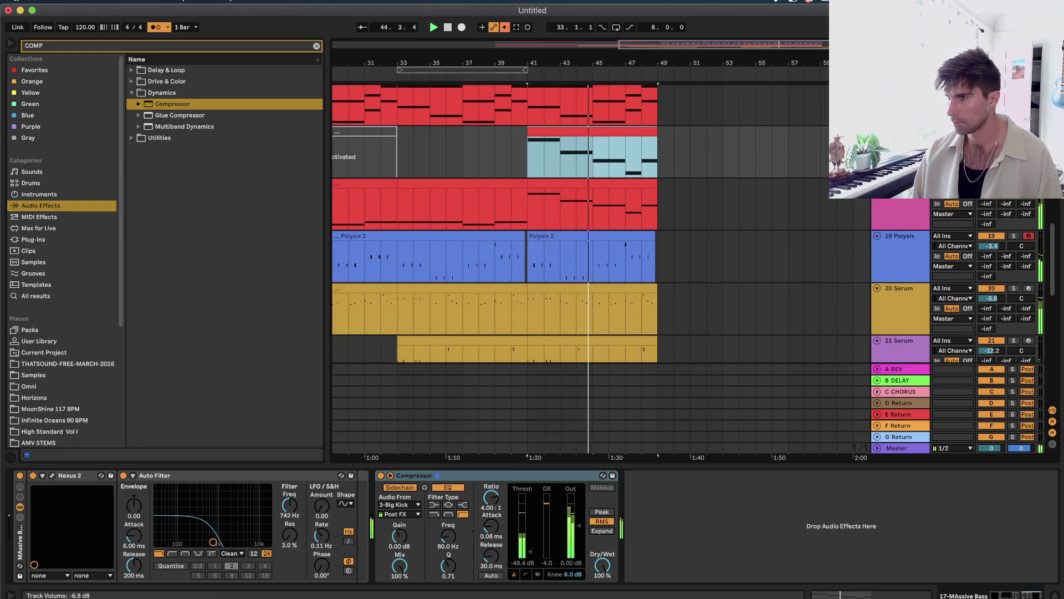
{"action": "scroll", "coordinate": [671, 194], "scroll_direction": "up", "scroll_amount": 2}
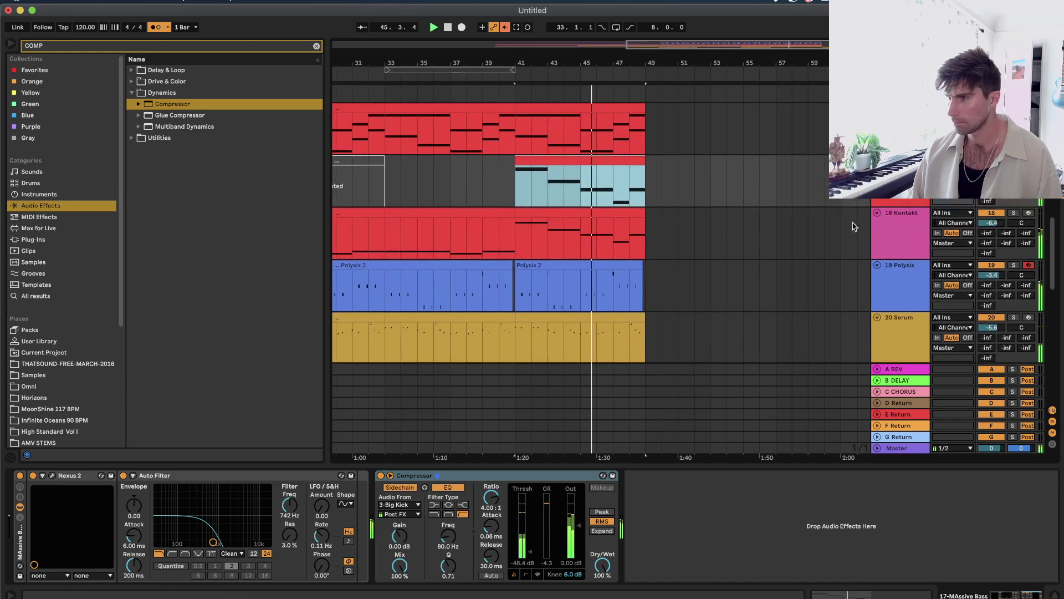
{"action": "scroll", "coordinate": [990, 280], "scroll_direction": "down", "scroll_amount": 5}
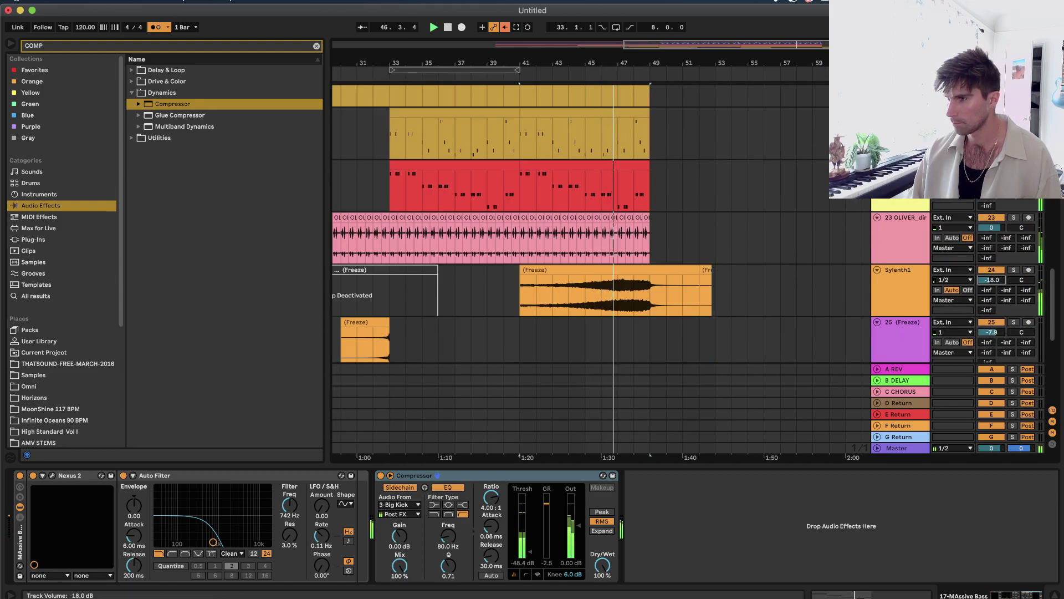
{"action": "scroll", "coordinate": [741, 298], "scroll_direction": "down", "scroll_amount": 2}
{"action": "scroll", "coordinate": [742, 298], "scroll_direction": "left", "scroll_amount": 3}
{"action": "scroll", "coordinate": [741, 299], "scroll_direction": "up", "scroll_amount": 2}
{"action": "left_click_drag", "start_coordinate": [421, 329], "coordinate": [681, 328]}
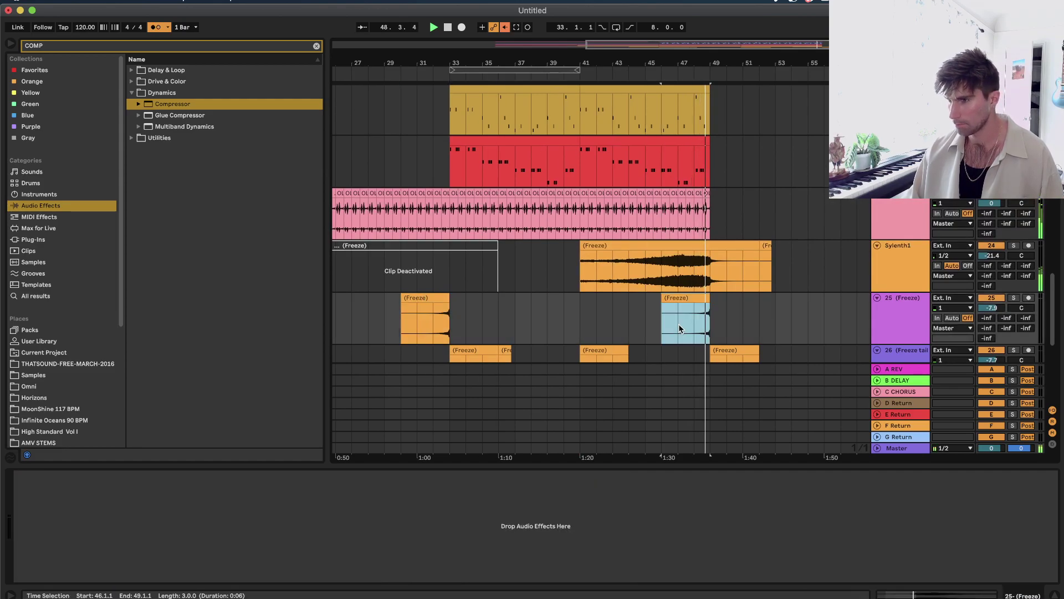
Play the arrangement from bar 33, starting at the 21 Serum clip.
{"action": "scroll", "coordinate": [680, 328], "scroll_direction": "up", "scroll_amount": 3}
{"action": "scroll", "coordinate": [681, 328], "scroll_direction": "right", "scroll_amount": 3}
{"action": "left_click", "coordinate": [533, 238]}
{"action": "scroll", "coordinate": [527, 235], "scroll_direction": "up", "scroll_amount": 2}
{"action": "left_click", "coordinate": [468, 228]}
{"action": "key", "text": "space"}
{"action": "left_click", "coordinate": [543, 228], "text": "shift"}
{"action": "scroll", "coordinate": [464, 197], "scroll_direction": "up", "scroll_amount": 4}
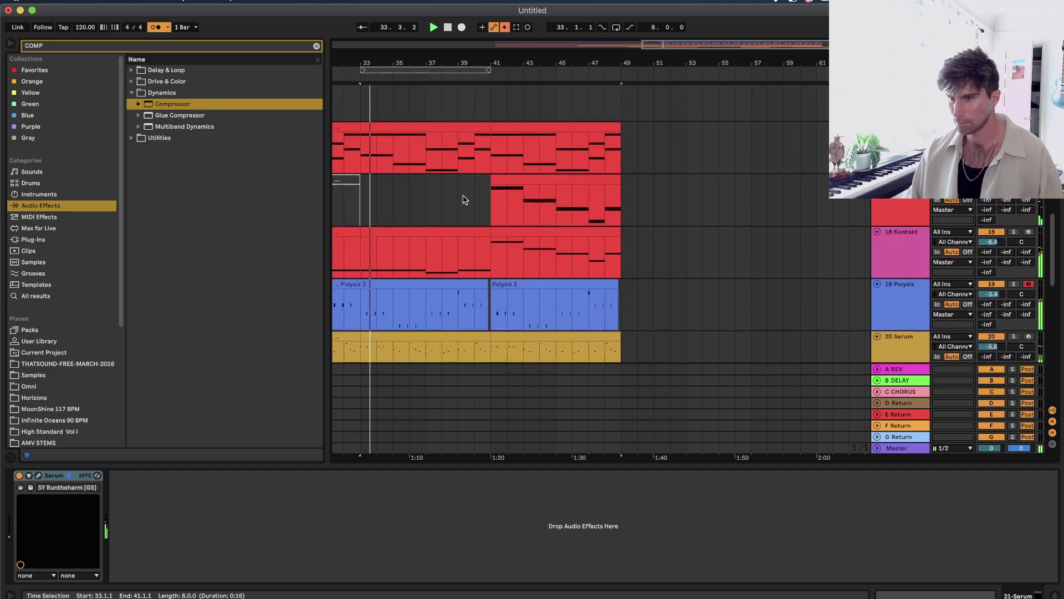
Duplicate bars 33 to 49 of the 19 Polysix and 20 Serum parts to bars 49 to 65 and play from there.
{"action": "scroll", "coordinate": [463, 197], "scroll_direction": "down", "scroll_amount": 3}
{"action": "scroll", "coordinate": [464, 198], "scroll_direction": "left", "scroll_amount": 3}
{"action": "left_click_drag", "start_coordinate": [523, 210], "coordinate": [749, 264]}
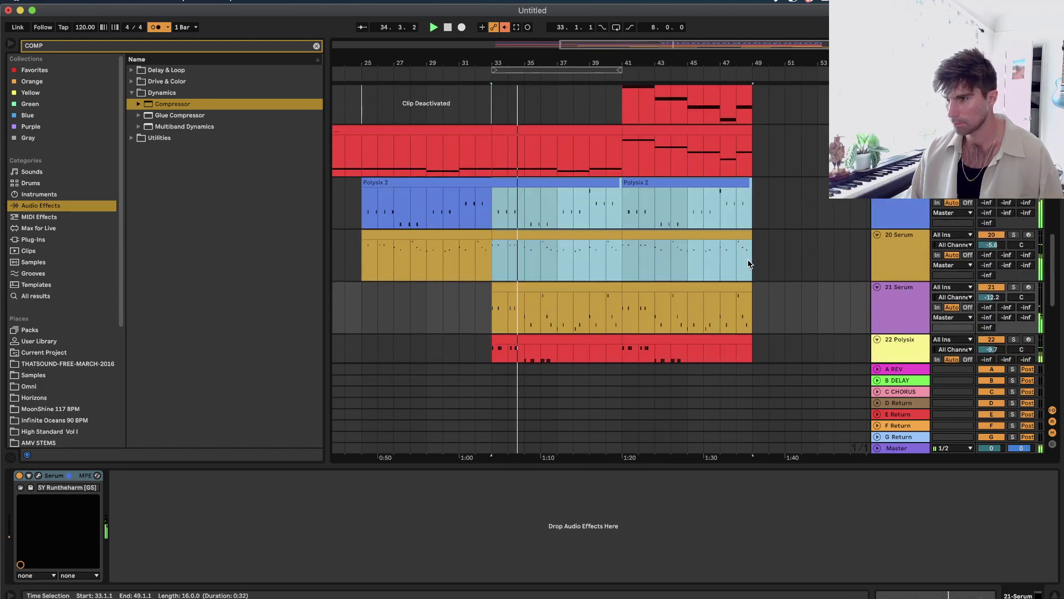
{"action": "key", "text": "super+d"}
{"action": "key", "text": "space"}
{"action": "key", "text": "space"}
{"action": "scroll", "coordinate": [750, 260], "scroll_direction": "down", "scroll_amount": 3}
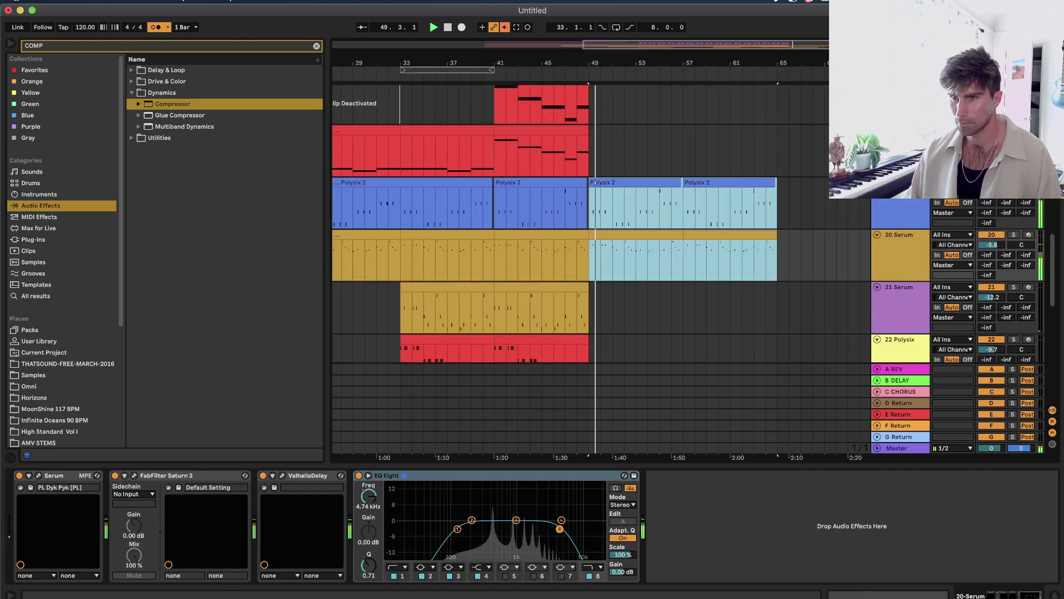
Duplicate the two 21 Serum clips in bars 33 to 49 to bars 49 to 65.
{"action": "scroll", "coordinate": [571, 259], "scroll_direction": "down", "scroll_amount": 2}
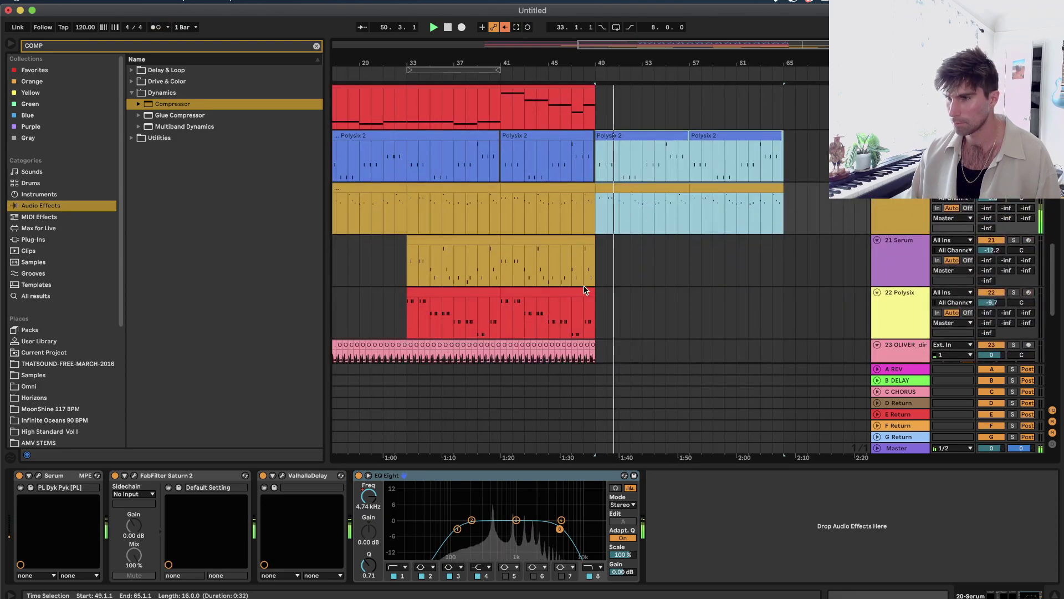
{"action": "scroll", "coordinate": [580, 278], "scroll_direction": "up", "scroll_amount": 2}
{"action": "left_click", "coordinate": [556, 275]}
{"action": "scroll", "coordinate": [550, 275], "scroll_direction": "down", "scroll_amount": 1}
{"action": "scroll", "coordinate": [550, 278], "scroll_direction": "down", "scroll_amount": 1}
{"action": "left_click", "coordinate": [534, 247]}
{"action": "left_click", "coordinate": [477, 246], "text": "shift"}
{"action": "key", "text": "super+d"}
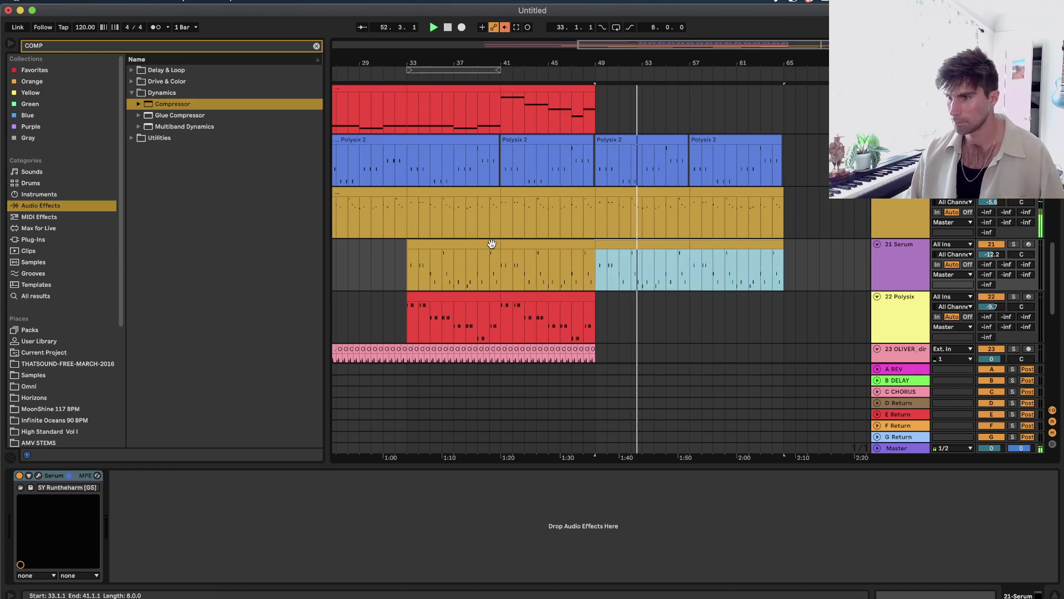
Deactivate the 19 Polysix, 20 Serum and 21 Serum clips in bars 49 to 65.
{"action": "scroll", "coordinate": [478, 246], "scroll_direction": "up", "scroll_amount": 2}
{"action": "left_click", "coordinate": [545, 219]}
{"action": "left_click", "coordinate": [903, 318]}
{"action": "left_click", "coordinate": [902, 230], "text": "shift"}
{"action": "scroll", "coordinate": [902, 229], "scroll_direction": "up", "scroll_amount": 1}
{"action": "scroll", "coordinate": [900, 229], "scroll_direction": "up", "scroll_amount": 2}
{"action": "left_click", "coordinate": [487, 190]}
{"action": "scroll", "coordinate": [627, 233], "scroll_direction": "down", "scroll_amount": 3}
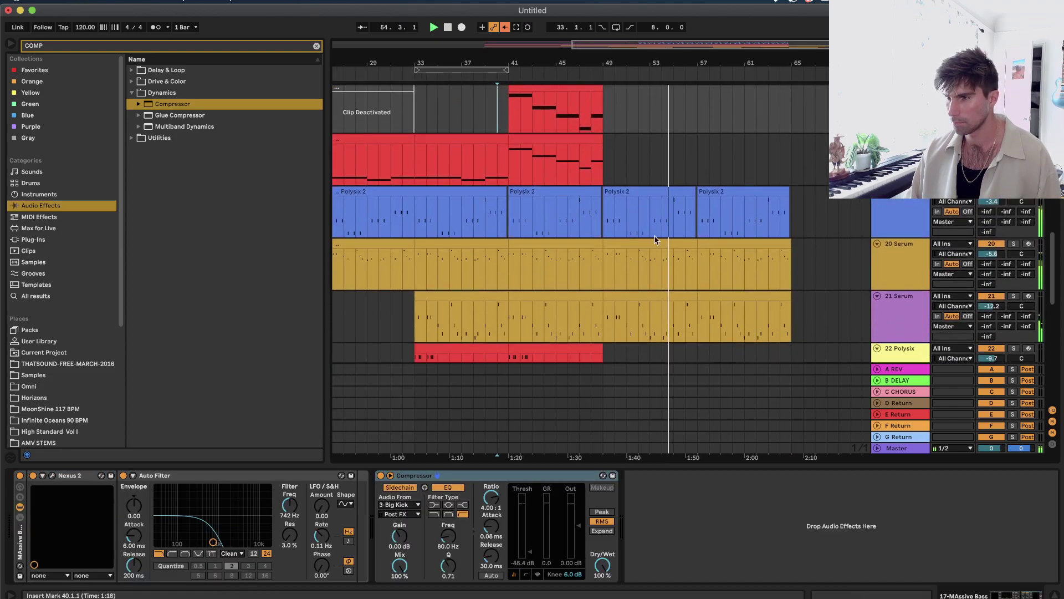
{"action": "left_click_drag", "start_coordinate": [605, 277], "coordinate": [791, 269]}
{"action": "left_click_drag", "start_coordinate": [794, 222], "coordinate": [606, 335]}
{"action": "key", "text": "0"}
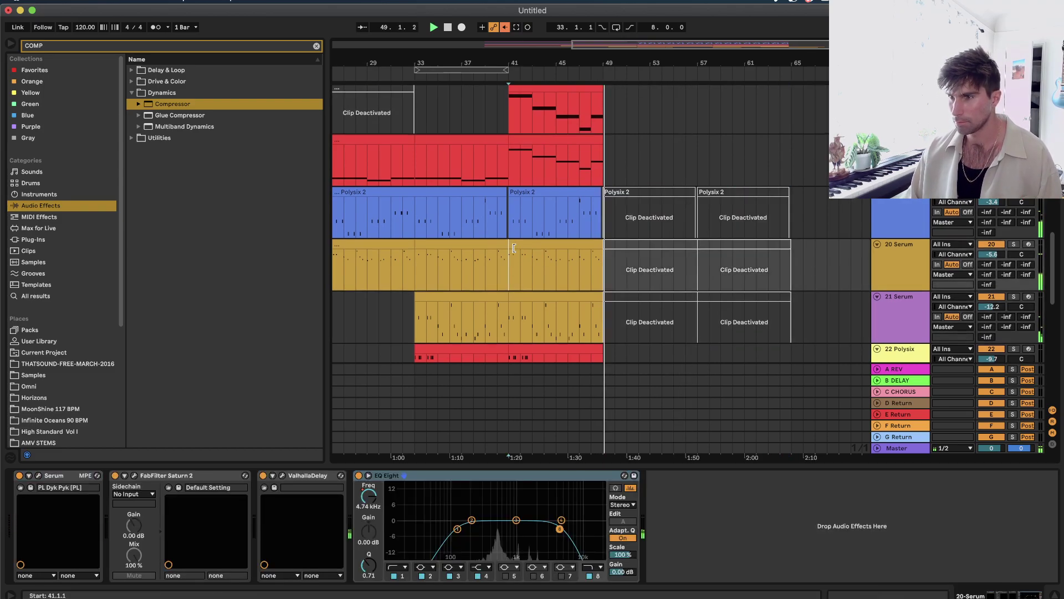
Duplicate the 18 Kontakt clip in bars 41 to 49 to bars 49 to 57 and play from bar 48.
{"action": "scroll", "coordinate": [510, 229], "scroll_direction": "up", "scroll_amount": 2}
{"action": "key", "text": "space"}
{"action": "key", "text": "space"}
{"action": "left_click_drag", "start_coordinate": [509, 228], "coordinate": [601, 224]}
{"action": "key", "text": "super+d"}
{"action": "left_click", "coordinate": [590, 230]}
{"action": "key", "text": "space"}
{"action": "key", "text": "space"}
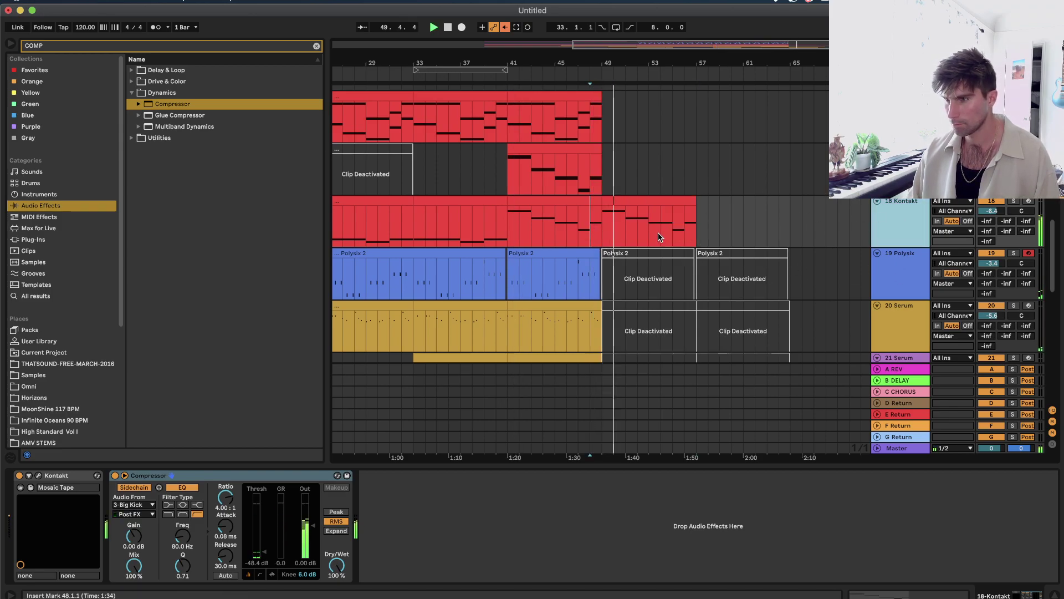
Open the duplicated Kontakt clip at bar 49 and delete every note after the first F3 note.
{"action": "double_click", "coordinate": [647, 208]}
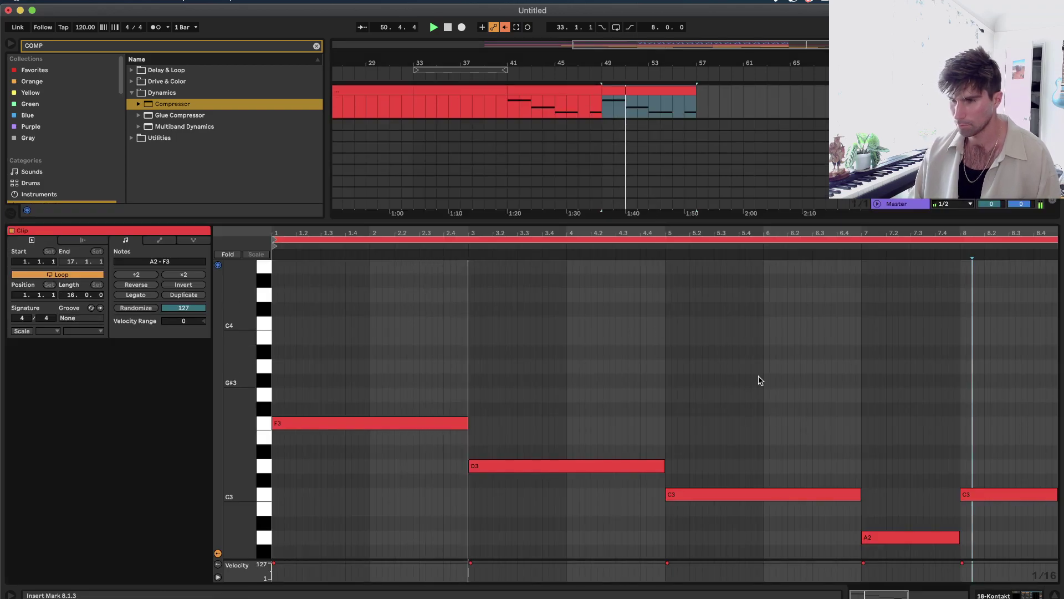
{"action": "key", "text": "shift+Tab"}
{"action": "double_click", "coordinate": [642, 176]}
{"action": "left_click_drag", "start_coordinate": [617, 381], "coordinate": [971, 541]}
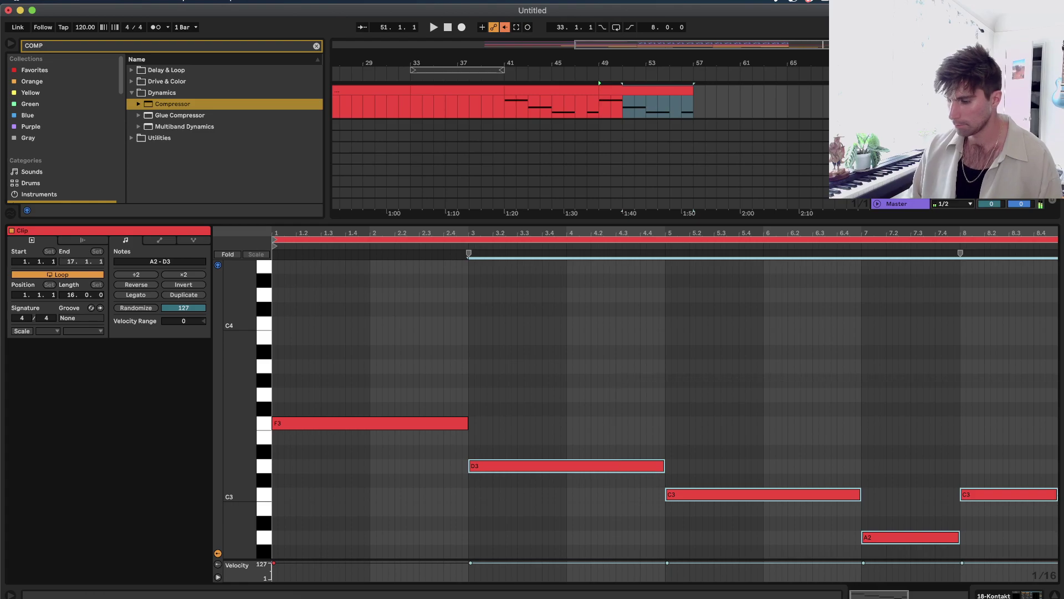
{"action": "key", "text": "Delete"}
Transpose the remaining Kontakt note down an octave to F2 and lengthen it to 4 bars during playback.
{"action": "key", "text": "super+a"}
{"action": "key", "text": "shift+Down"}
{"action": "key", "text": "space"}
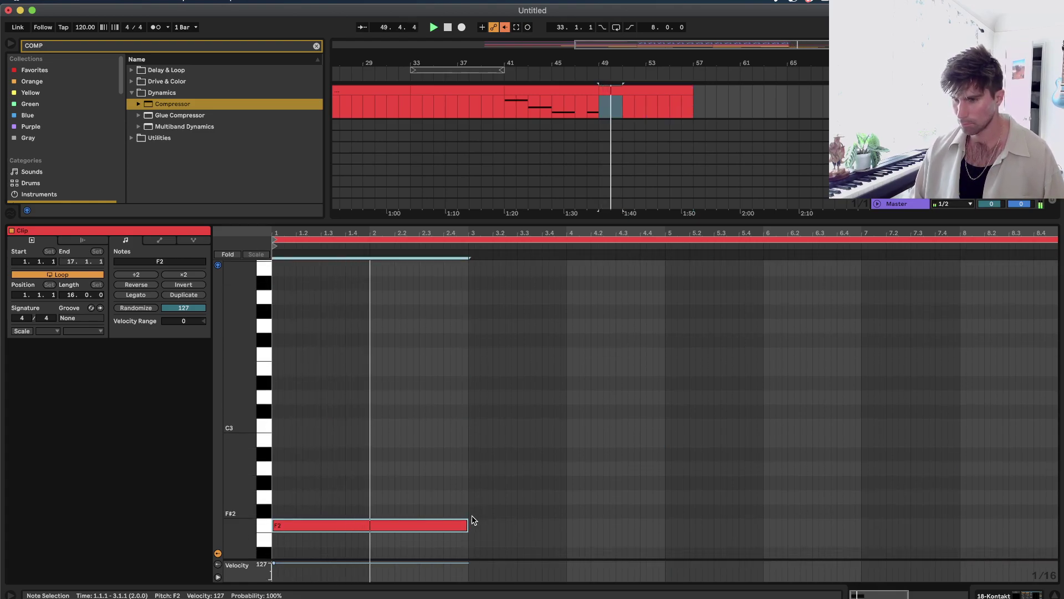
{"action": "left_click_drag", "start_coordinate": [467, 525], "coordinate": [667, 525]}
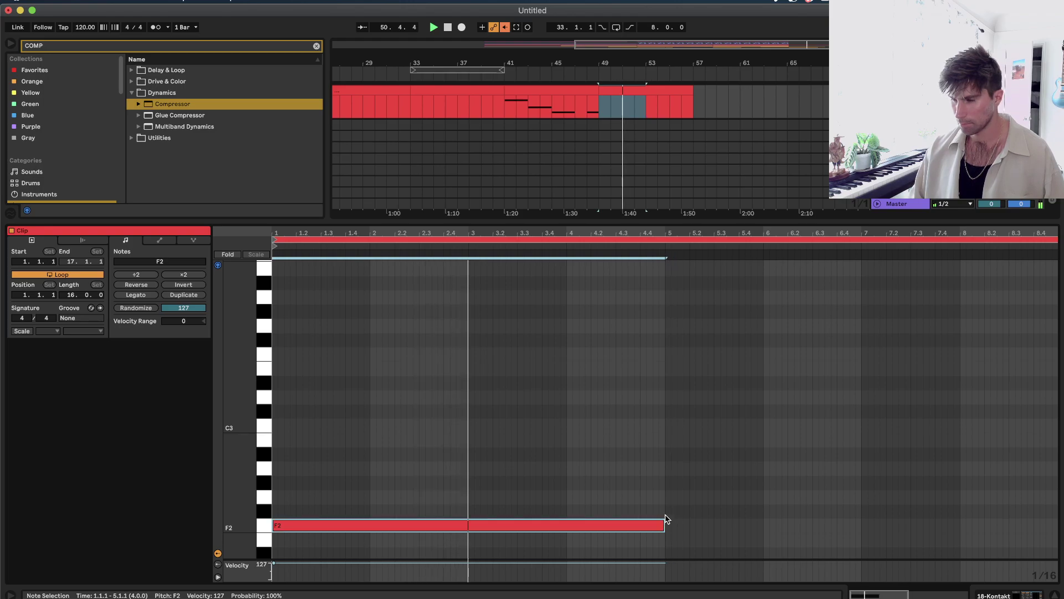
Deactivate the 17 Massive Bass clip in bars 41 to 49 while the arrangement plays.
{"action": "key", "text": "shift+Tab"}
{"action": "left_click_drag", "start_coordinate": [565, 313], "coordinate": [562, 345]}
{"action": "scroll", "coordinate": [565, 322], "scroll_direction": "up", "scroll_amount": 5}
{"action": "left_click", "coordinate": [555, 277]}
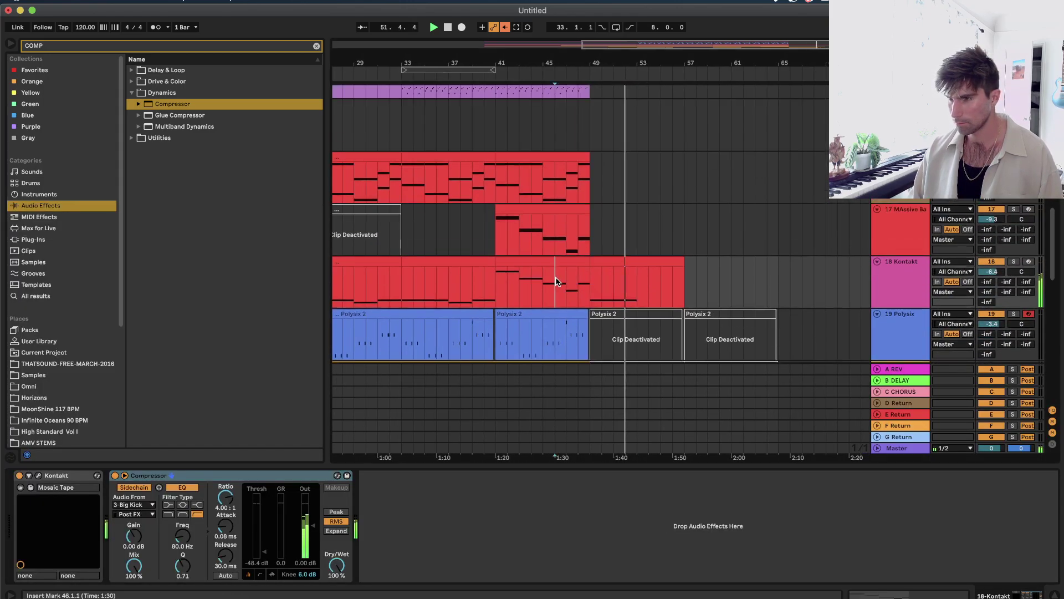
{"action": "double_click", "coordinate": [910, 278]}
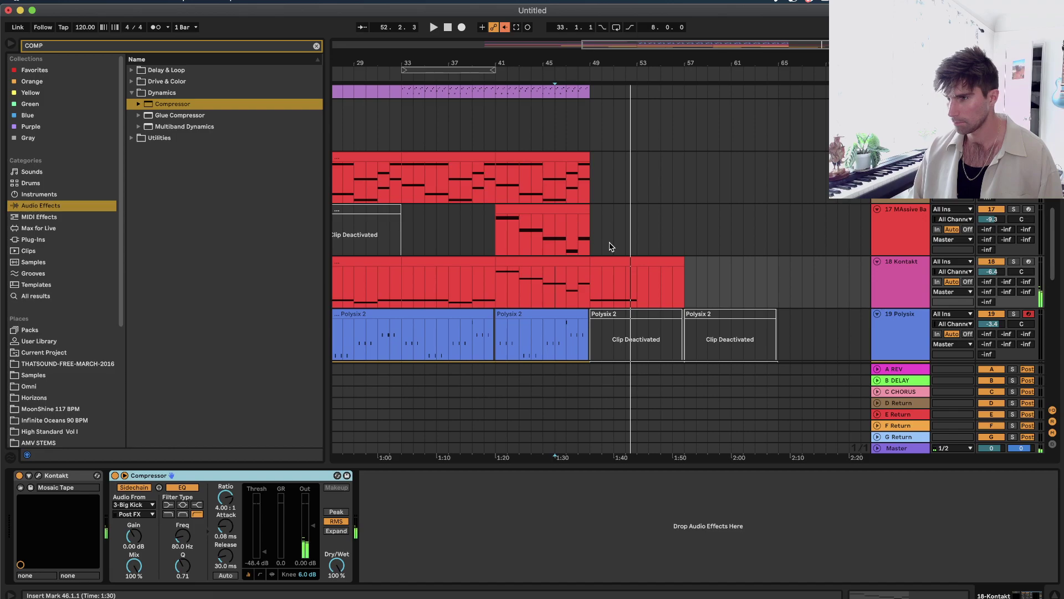
{"action": "left_click", "coordinate": [554, 241]}
{"action": "key", "text": "space"}
{"action": "scroll", "coordinate": [669, 268], "scroll_direction": "up", "scroll_amount": 2}
{"action": "left_click", "coordinate": [551, 242]}
{"action": "key", "text": "0"}
{"action": "scroll", "coordinate": [754, 264], "scroll_direction": "down", "scroll_amount": 1}
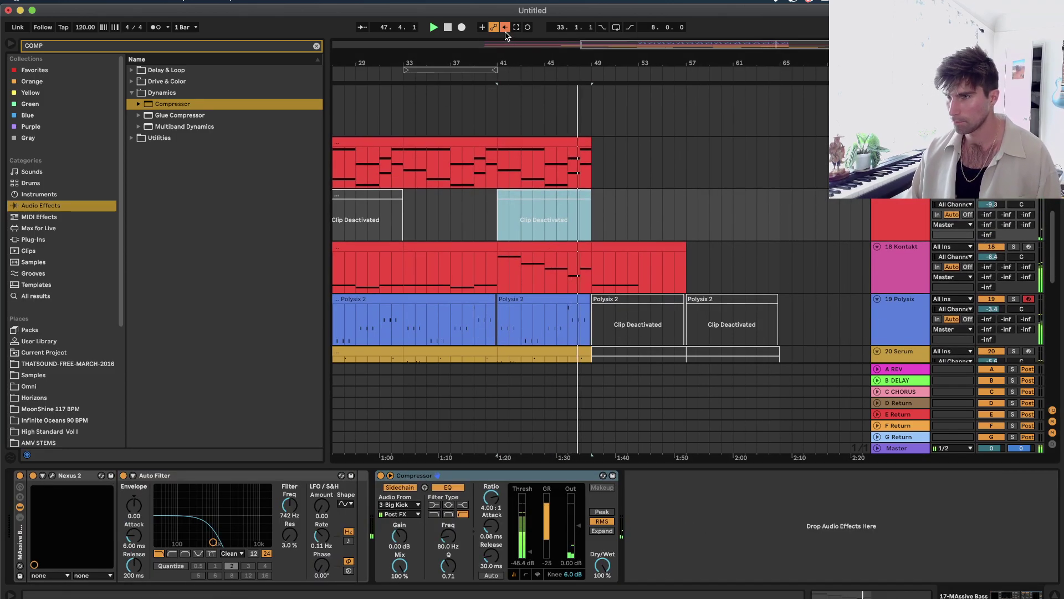
Record a new melody on the 19 Polysix track from bar 49 to 57 with the metronome on.
{"action": "scroll", "coordinate": [793, 301], "scroll_direction": "down", "scroll_amount": 1}
{"action": "scroll", "coordinate": [794, 301], "scroll_direction": "down", "scroll_amount": 1}
{"action": "left_click", "coordinate": [638, 277]}
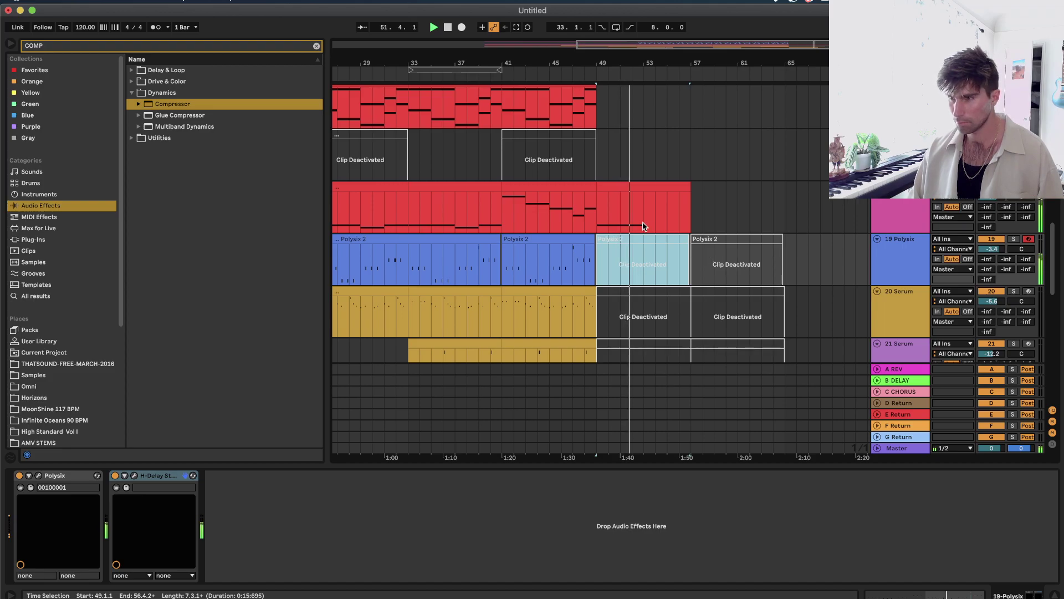
{"action": "left_click", "coordinate": [601, 264]}
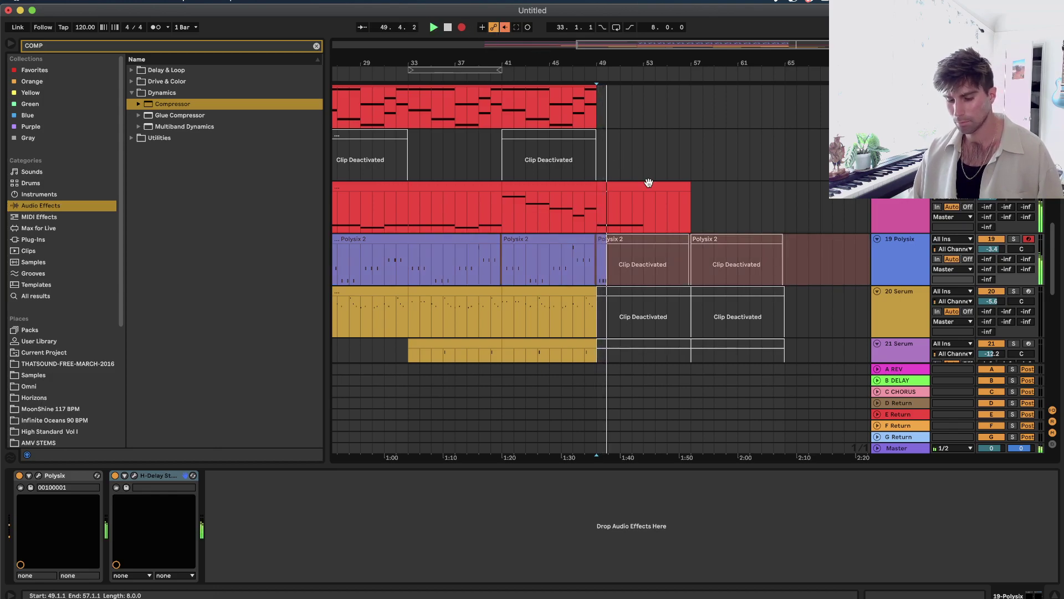
{"action": "left_click", "coordinate": [155, 27]}
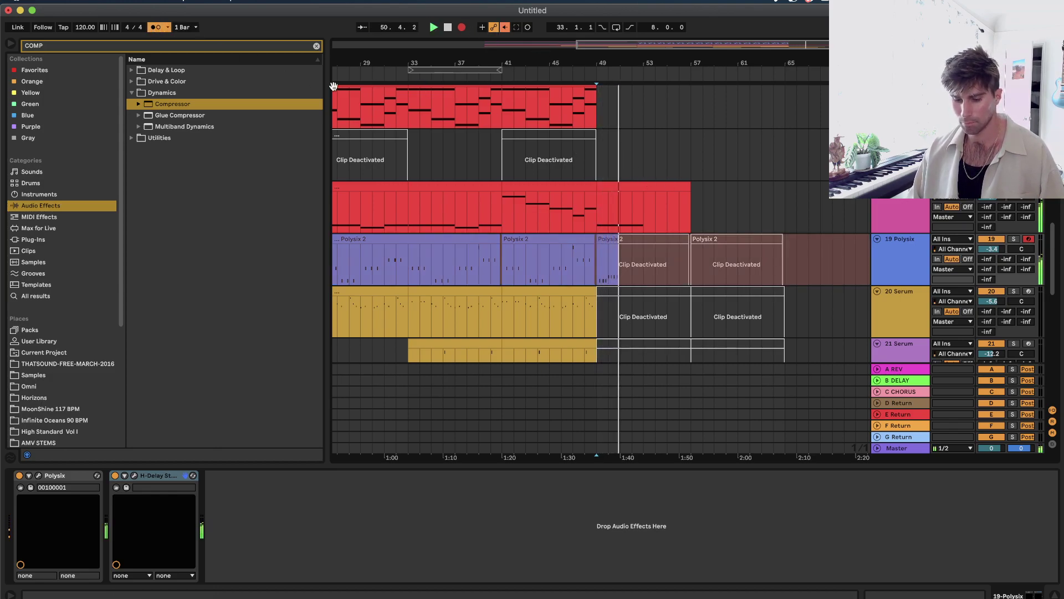
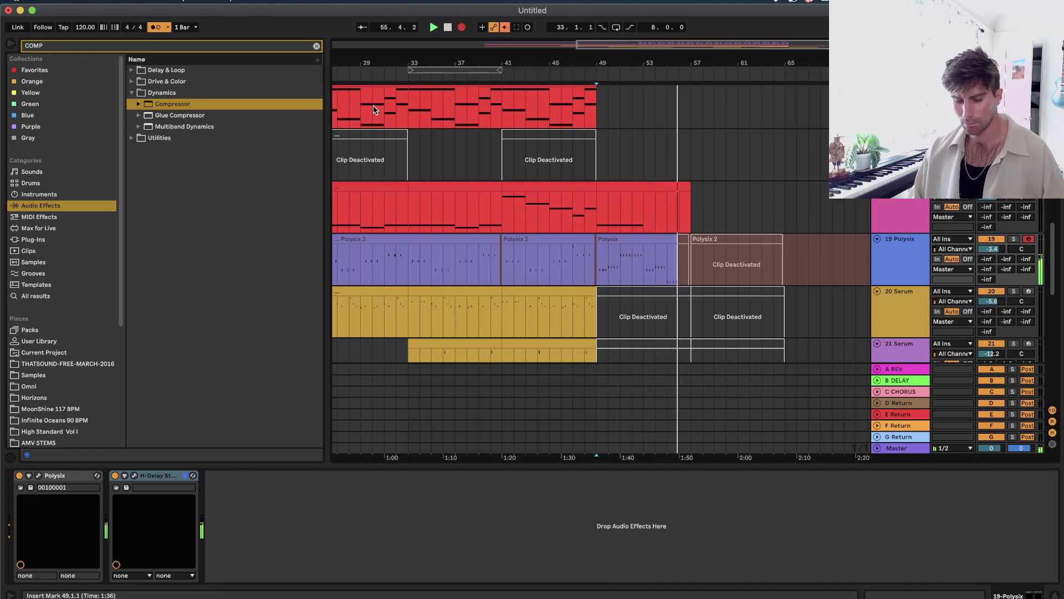
{"action": "key", "text": "space"}
Copy the 4-bar F2 note in the 18 Kontakt clip at bar 49 to clip bars 5 to 9 at D2.
{"action": "left_click", "coordinate": [663, 239]}
{"action": "key", "text": "space"}
{"action": "double_click", "coordinate": [635, 188]}
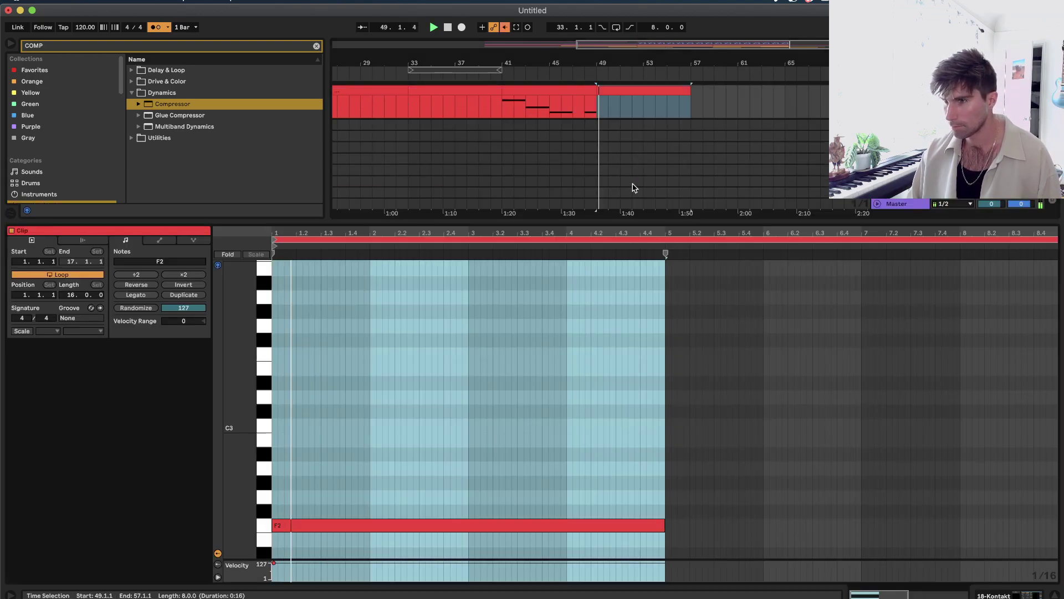
{"action": "left_click", "coordinate": [646, 427]}
{"action": "scroll", "coordinate": [648, 429], "scroll_direction": "down", "scroll_amount": 3}
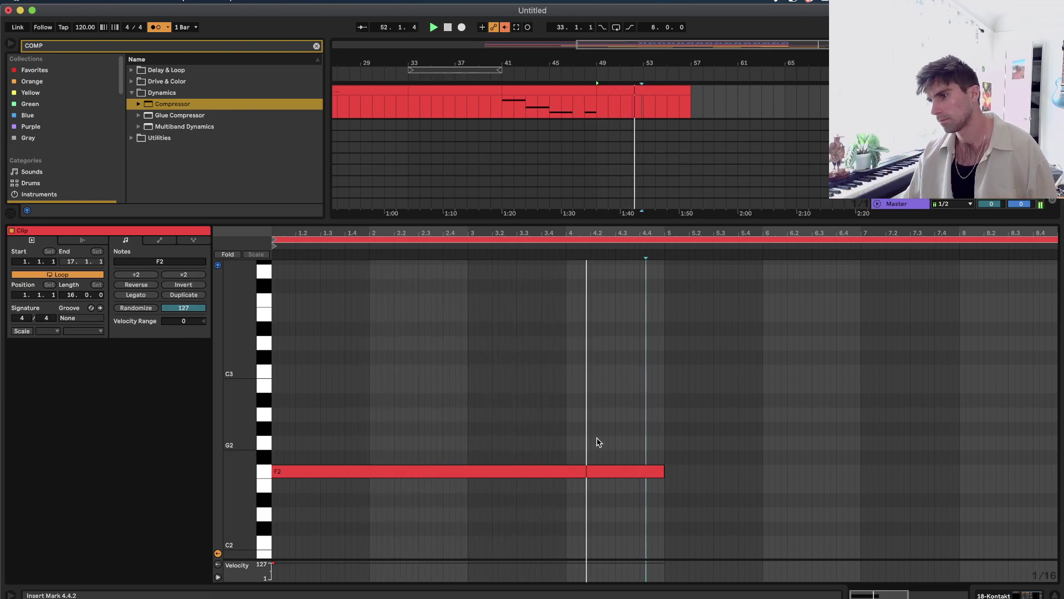
{"action": "key", "text": "space"}
{"action": "left_click_drag", "start_coordinate": [463, 473], "coordinate": [855, 514]}
{"action": "key", "text": "space"}
Consolidate the 18 Kontakt clip in bars 49 to 57 into an 8-bar clip and turn off the metronome.
{"action": "key", "text": "shift+Tab"}
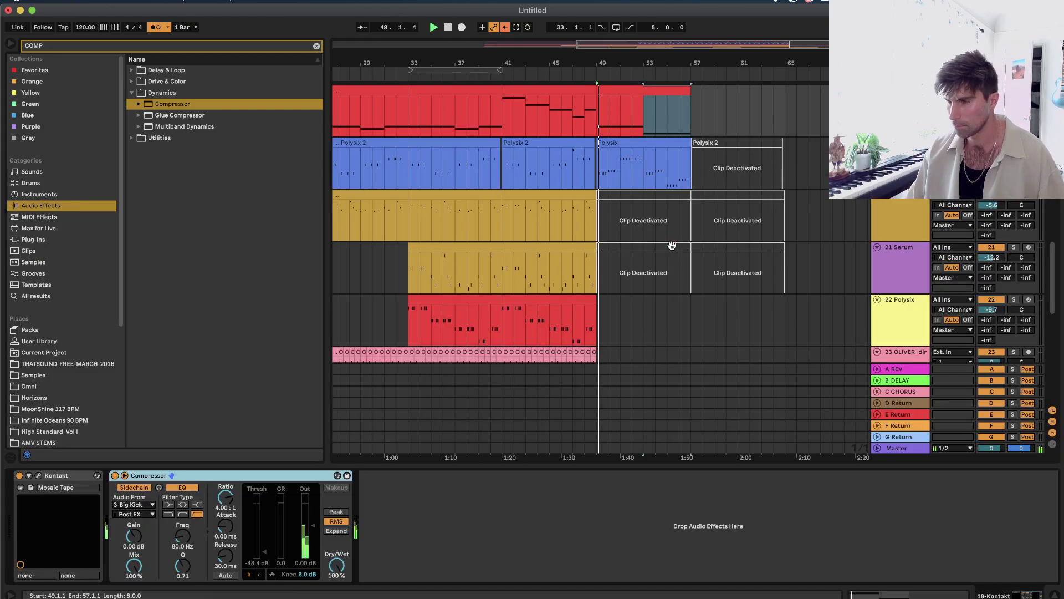
{"action": "scroll", "coordinate": [673, 247], "scroll_direction": "up", "scroll_amount": 3}
{"action": "left_click", "coordinate": [660, 228]}
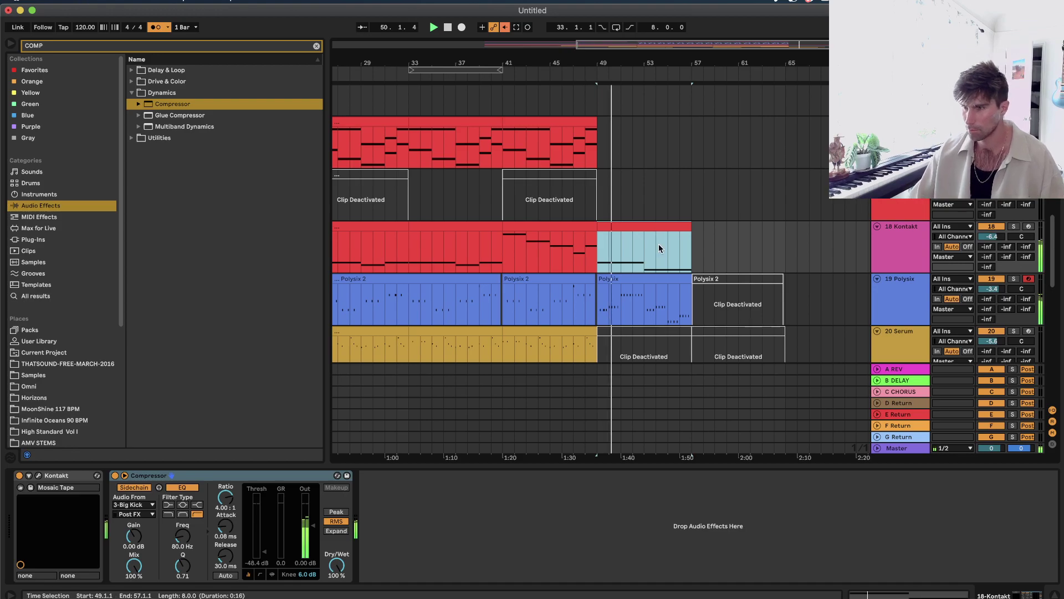
{"action": "left_click", "coordinate": [663, 280]}
{"action": "scroll", "coordinate": [651, 279], "scroll_direction": "down", "scroll_amount": 1}
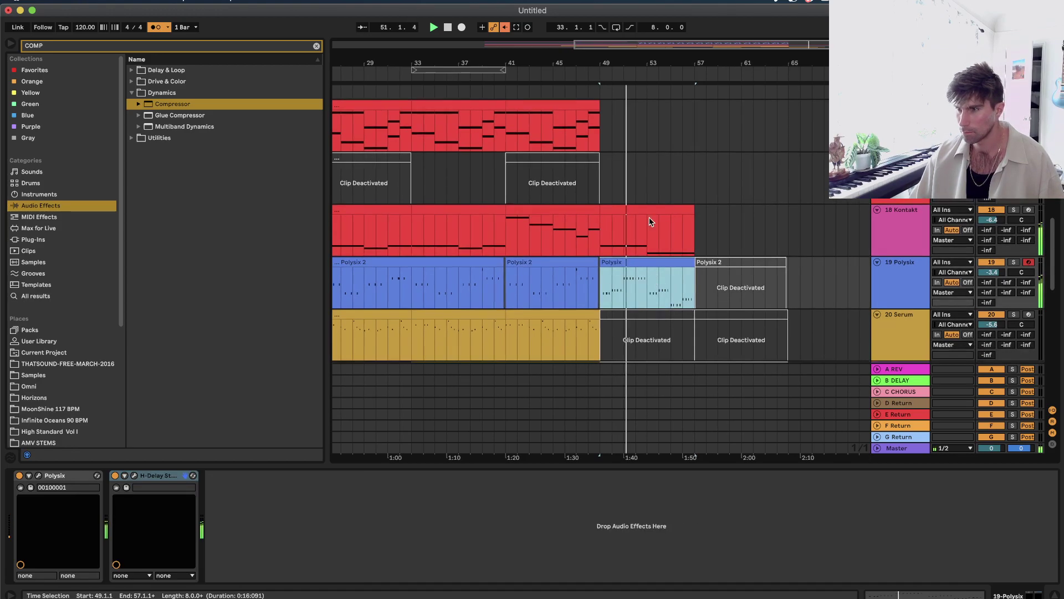
{"action": "left_click", "coordinate": [654, 226]}
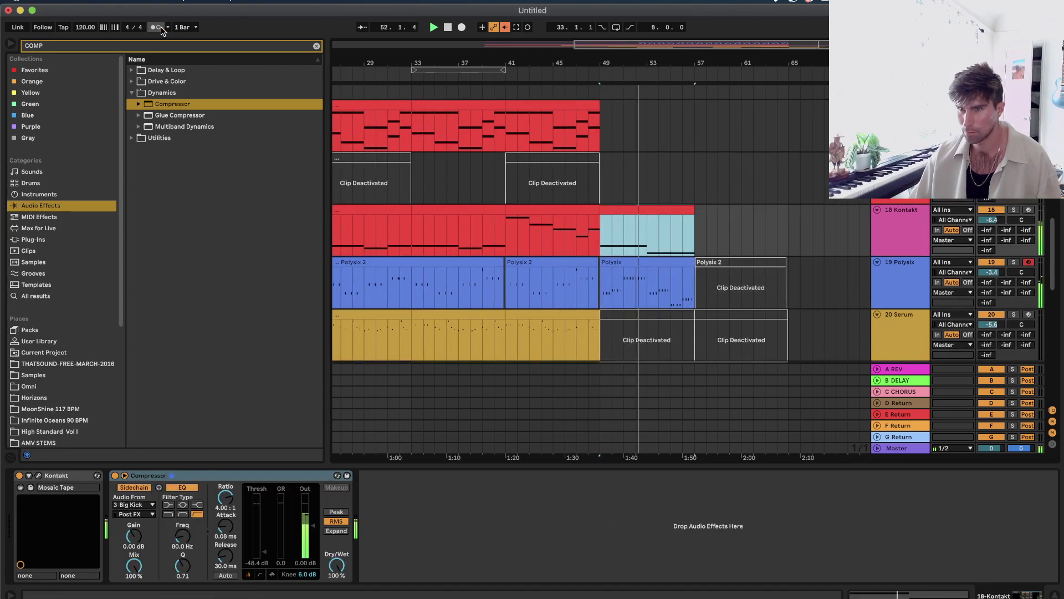
Shorten the Kontakt clip's D2 note to 2 bars and add one-bar notes E2 at clip bar 7 and C3 at bar 8.
{"action": "double_click", "coordinate": [666, 210]}
{"action": "left_click", "coordinate": [752, 313]}
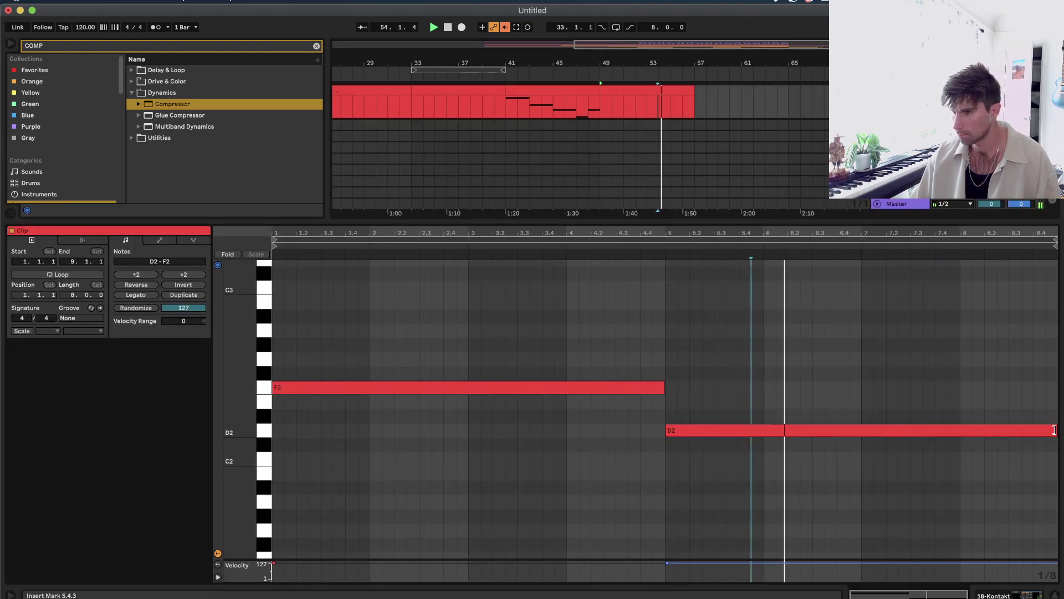
{"action": "left_click_drag", "start_coordinate": [1055, 430], "coordinate": [972, 292]}
{"action": "key", "text": "space"}
{"action": "left_click", "coordinate": [920, 403]}
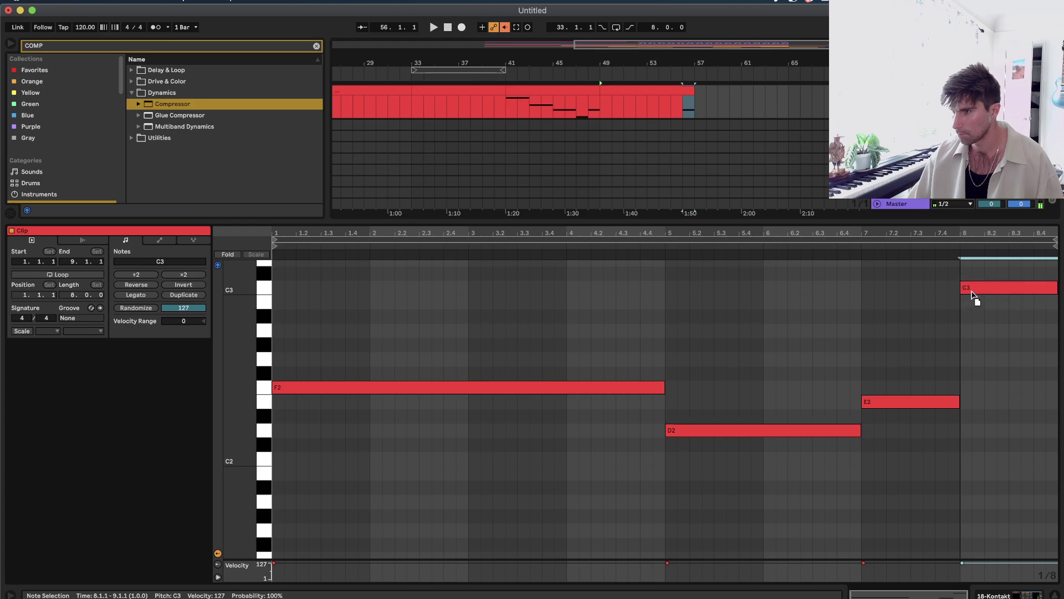
Lower the final bass note in bar 8 of the Kontakt clip one octave to C2 and play back the arrangement.
{"action": "key", "text": "shift+Down"}
{"action": "key", "text": "space"}
{"action": "key", "text": "shift+Tab"}
{"action": "scroll", "coordinate": [610, 207], "scroll_direction": "up", "scroll_amount": 2}
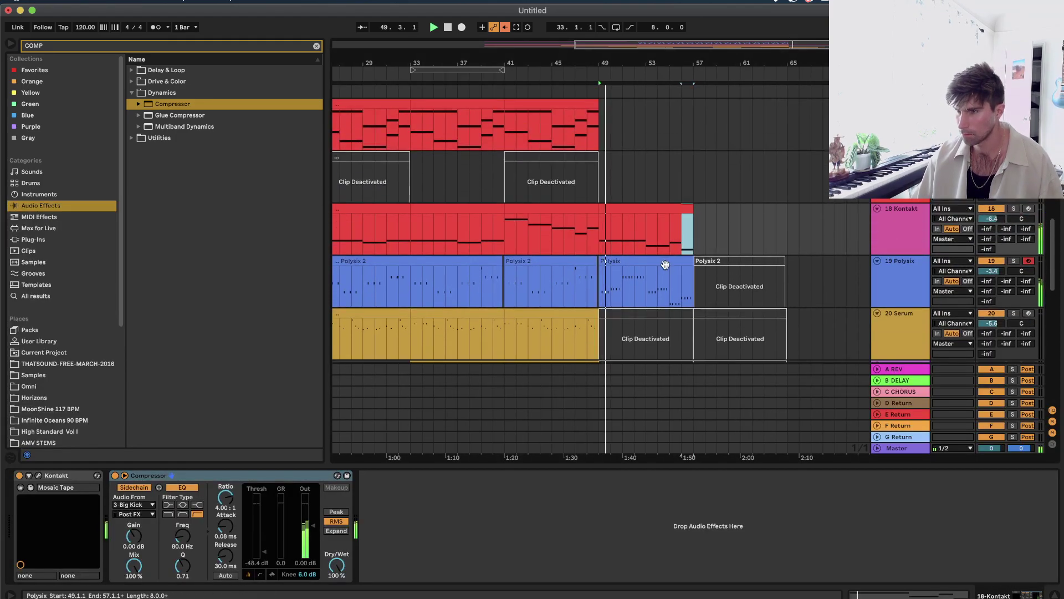
In the Polysix clip at bar 49, move the note at 6.4 down to C3 and the four bar 7 notes to C4.
{"action": "double_click", "coordinate": [666, 264]}
{"action": "left_click", "coordinate": [667, 266]}
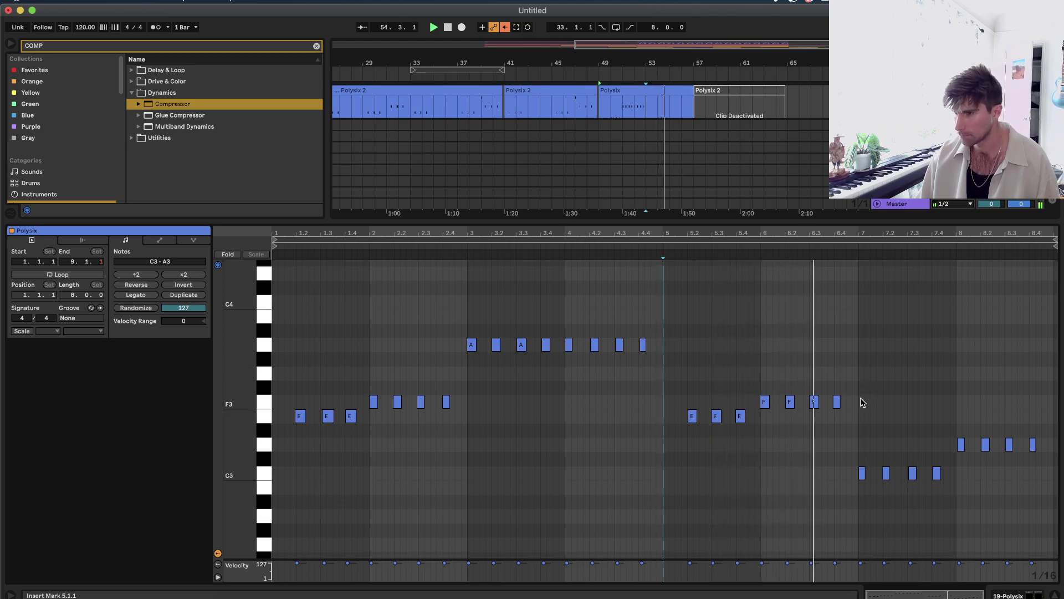
{"action": "left_click_drag", "start_coordinate": [835, 404], "coordinate": [966, 479]}
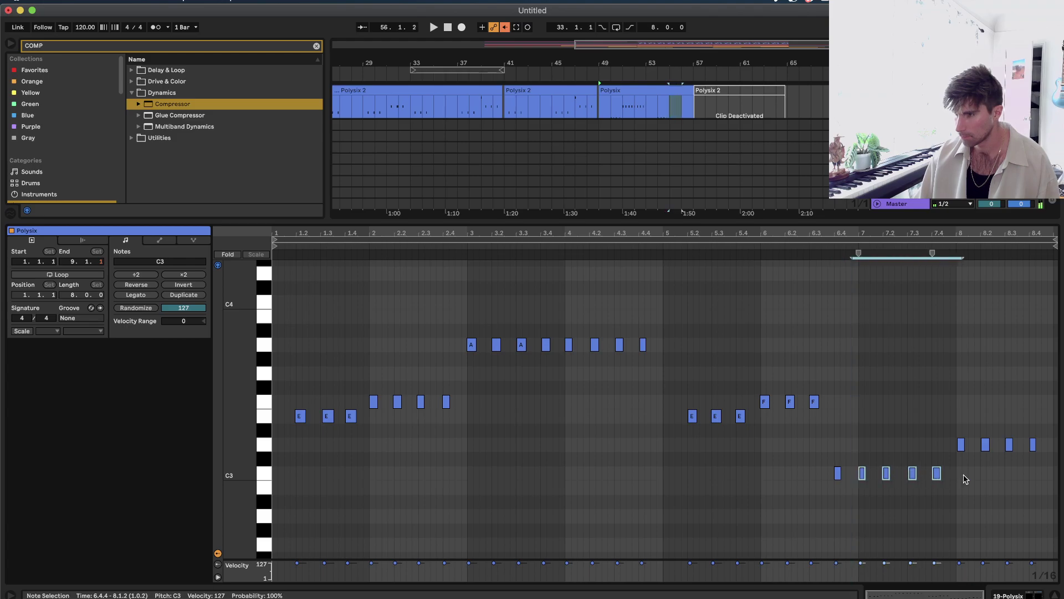
{"action": "left_click_drag", "start_coordinate": [862, 473], "coordinate": [863, 372]}
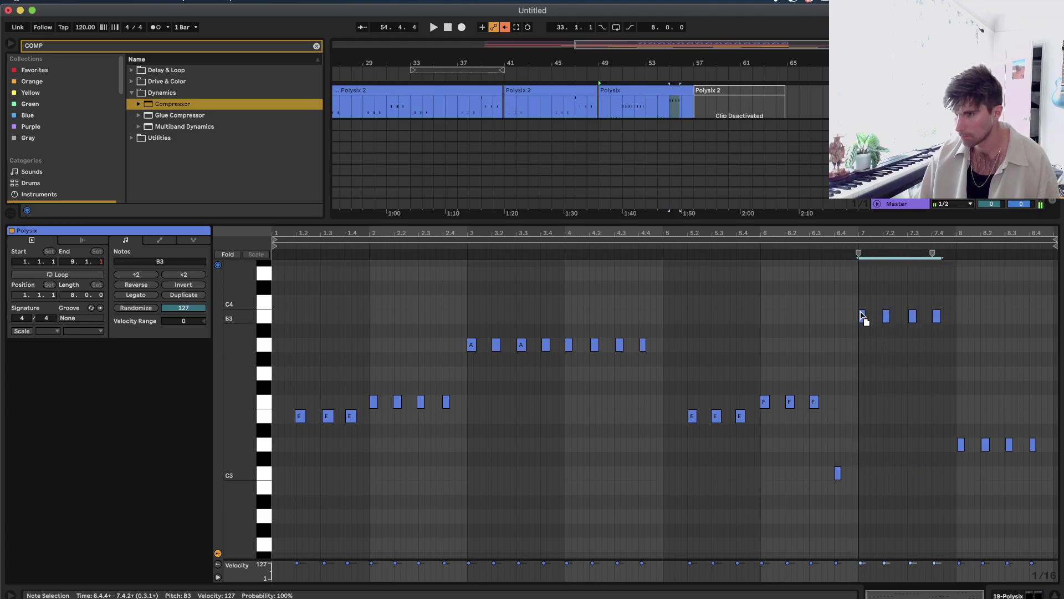
{"action": "left_click", "coordinate": [834, 311]}
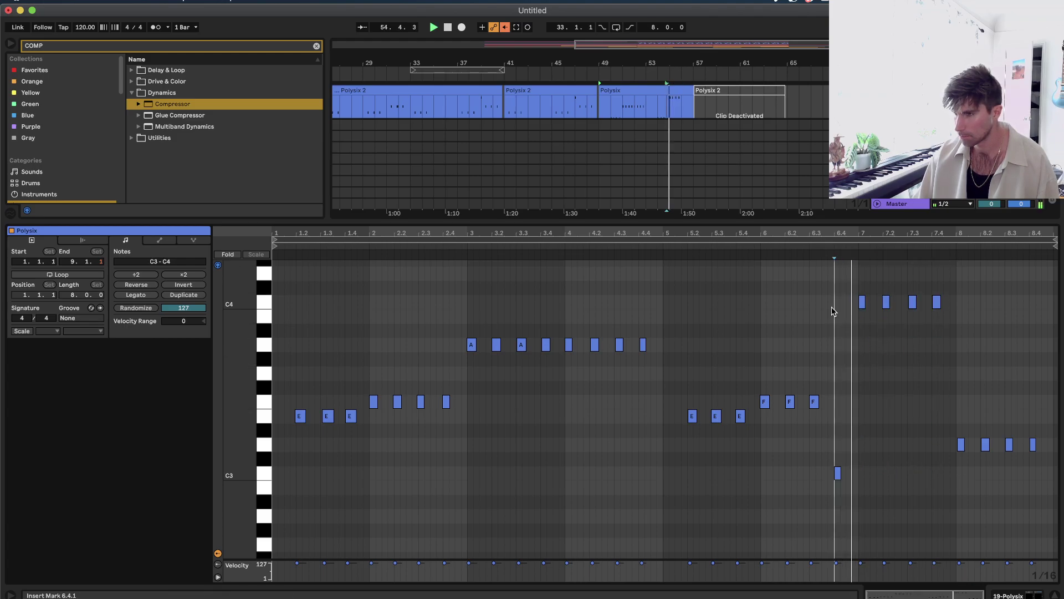
Lower the last bar 7 note of the Polysix clip to A3 and raise the last bar 8 note to E3.
{"action": "left_click_drag", "start_coordinate": [937, 303], "coordinate": [938, 333]}
{"action": "left_click", "coordinate": [854, 288]}
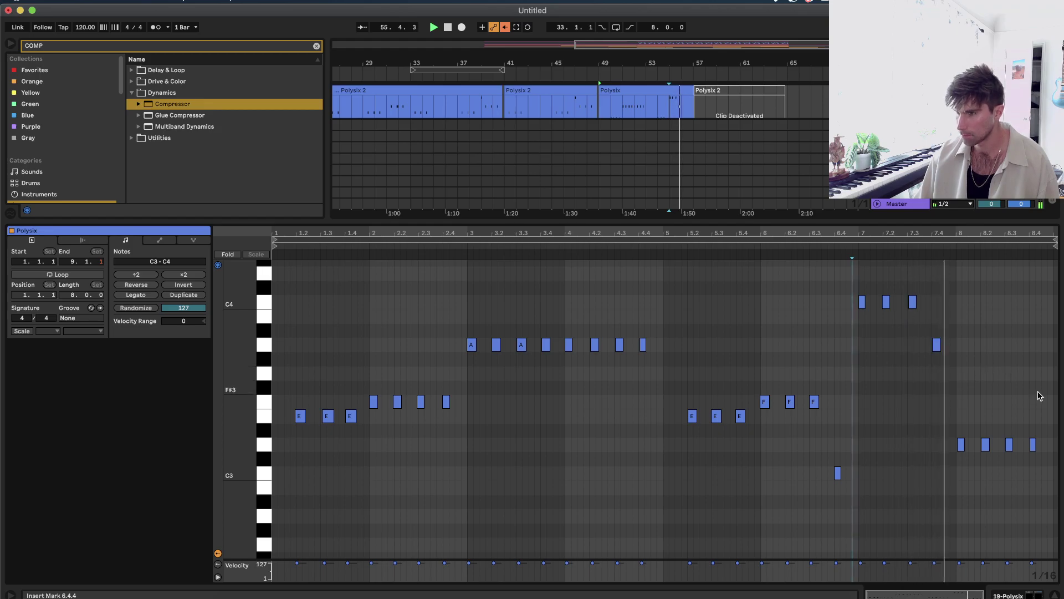
{"action": "left_click", "coordinate": [1031, 443]}
{"action": "key", "text": "space"}
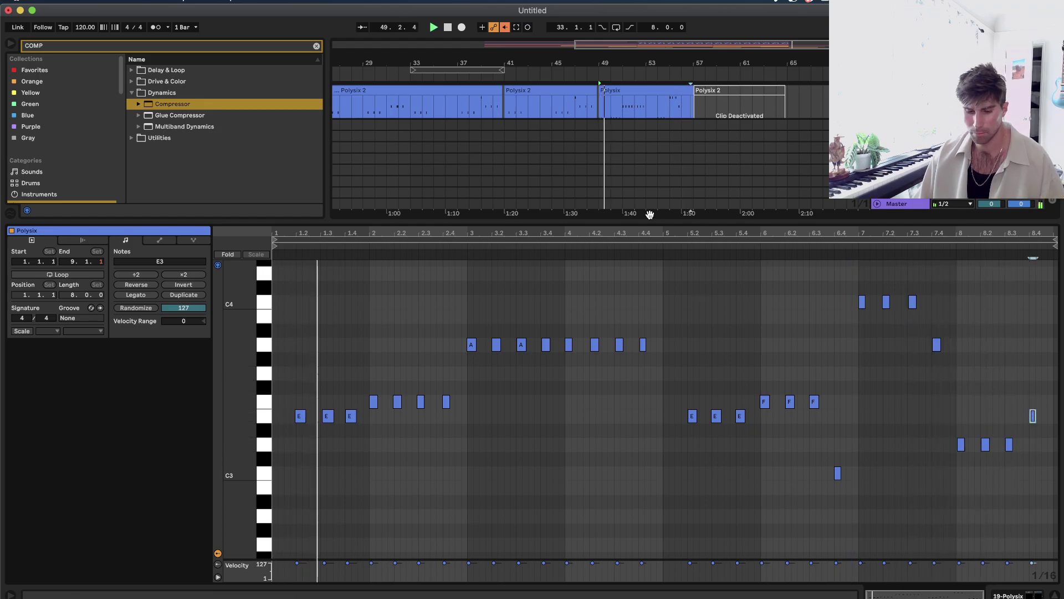
Duplicate the Kontakt and Polysix clips spanning bars 49 to 57 so the copies start at bar 57.
{"action": "key", "text": "shift+Tab"}
{"action": "scroll", "coordinate": [651, 214], "scroll_direction": "up", "scroll_amount": 3}
{"action": "left_click_drag", "start_coordinate": [694, 204], "coordinate": [600, 232]}
{"action": "key", "text": "super+d"}
Copy the Polysix clip at bar 57 down to the 20 Serum track at the same position.
{"action": "scroll", "coordinate": [694, 267], "scroll_direction": "up", "scroll_amount": 3}
{"action": "left_click", "coordinate": [715, 303]}
{"action": "scroll", "coordinate": [714, 303], "scroll_direction": "down", "scroll_amount": 3}
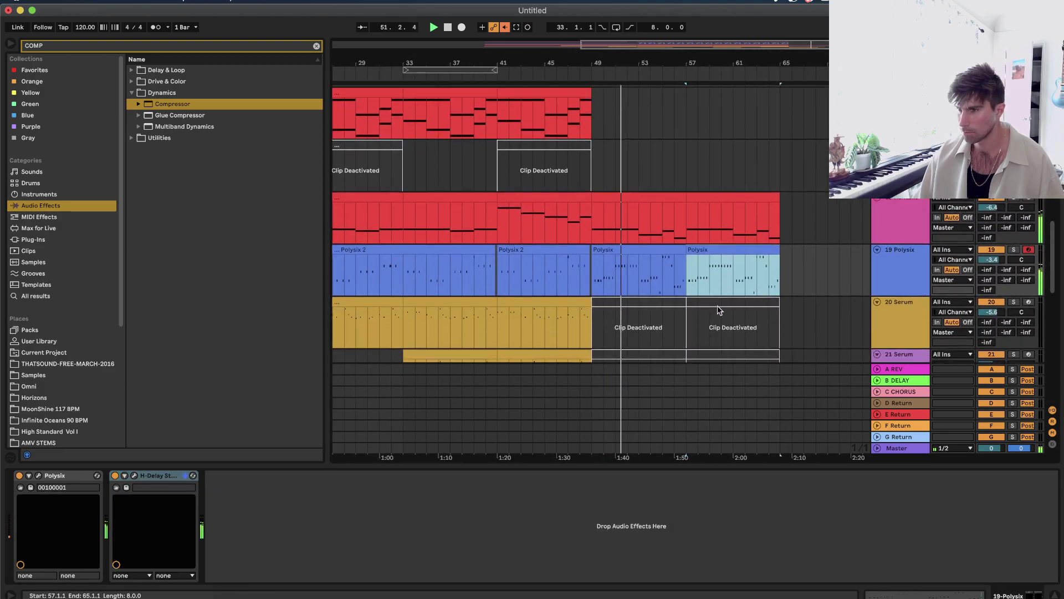
{"action": "scroll", "coordinate": [727, 239], "scroll_direction": "down", "scroll_amount": 1}
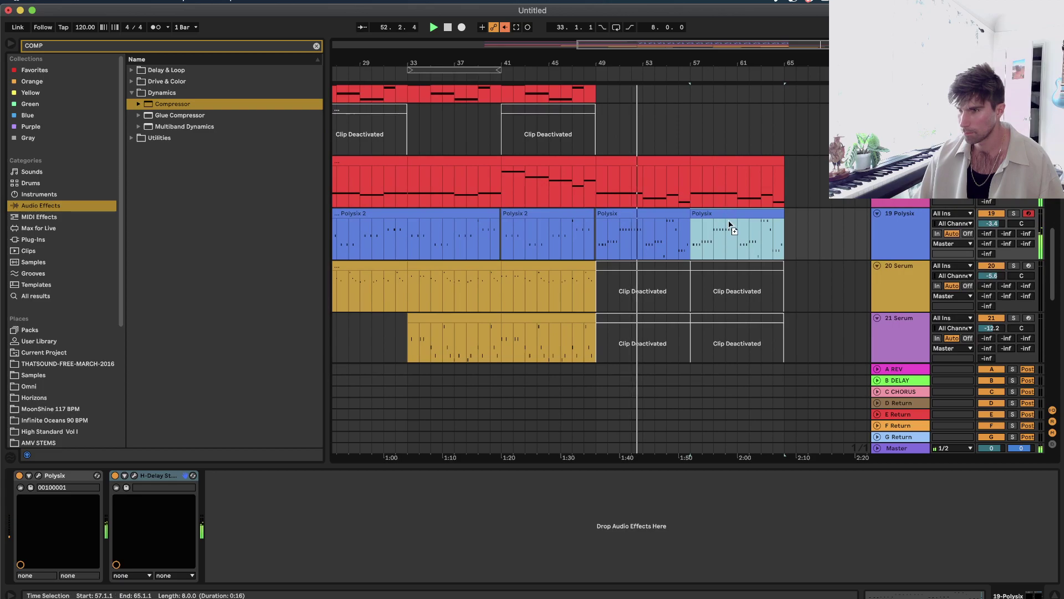
{"action": "left_click_drag", "start_coordinate": [727, 240], "coordinate": [727, 294]}
{"action": "scroll", "coordinate": [788, 275], "scroll_direction": "down", "scroll_amount": 2}
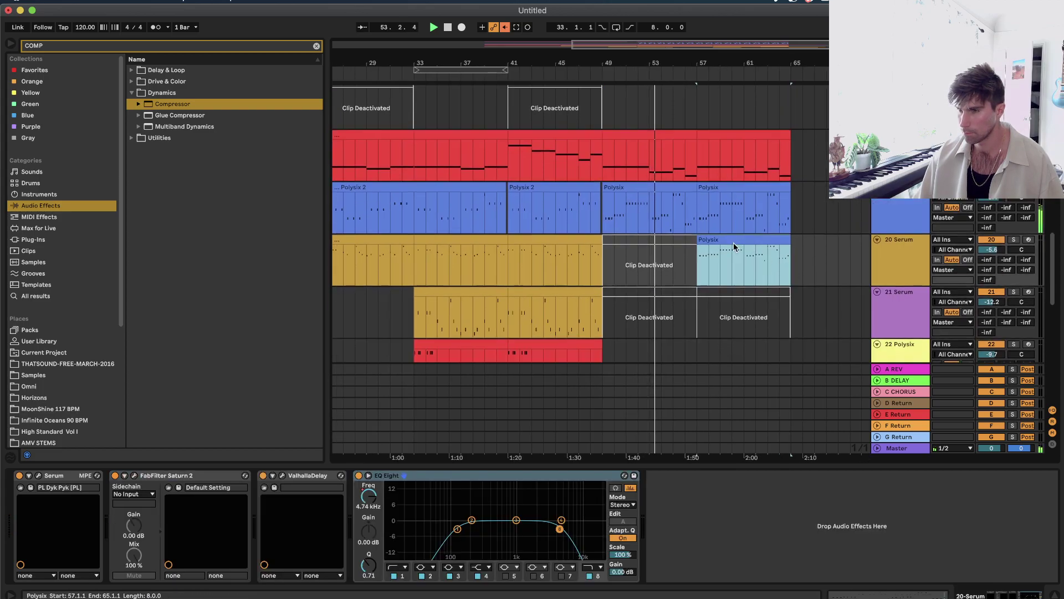
Copy the OLIVER drum loop section from bar 17 to bar 33 and paste it on its track at bar 57.
{"action": "scroll", "coordinate": [723, 234], "scroll_direction": "down", "scroll_amount": 7}
{"action": "scroll", "coordinate": [664, 295], "scroll_direction": "up", "scroll_amount": 2}
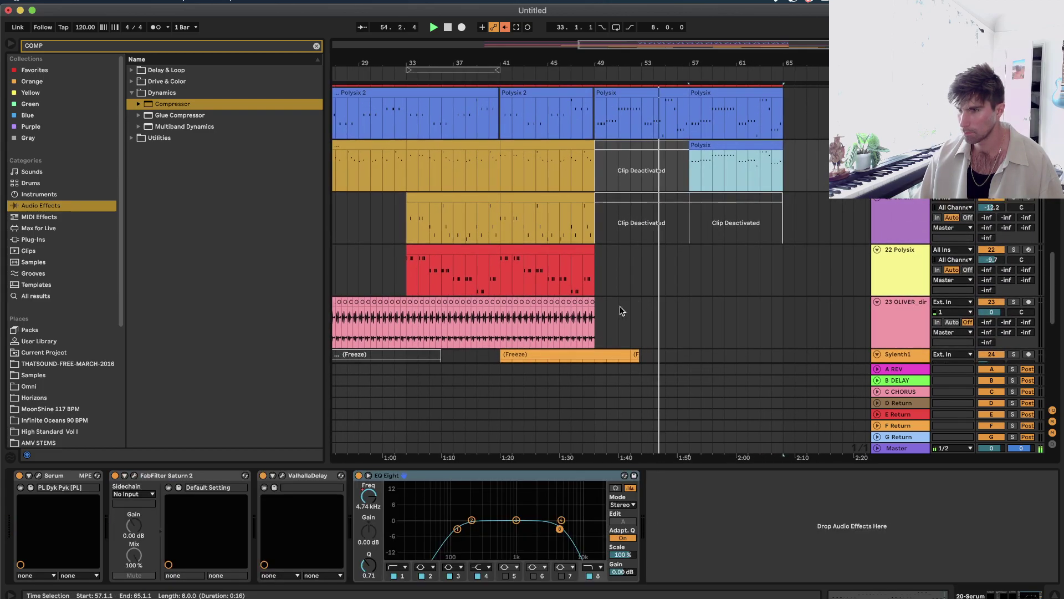
{"action": "left_click", "coordinate": [591, 332]}
{"action": "scroll", "coordinate": [592, 333], "scroll_direction": "left", "scroll_amount": 5}
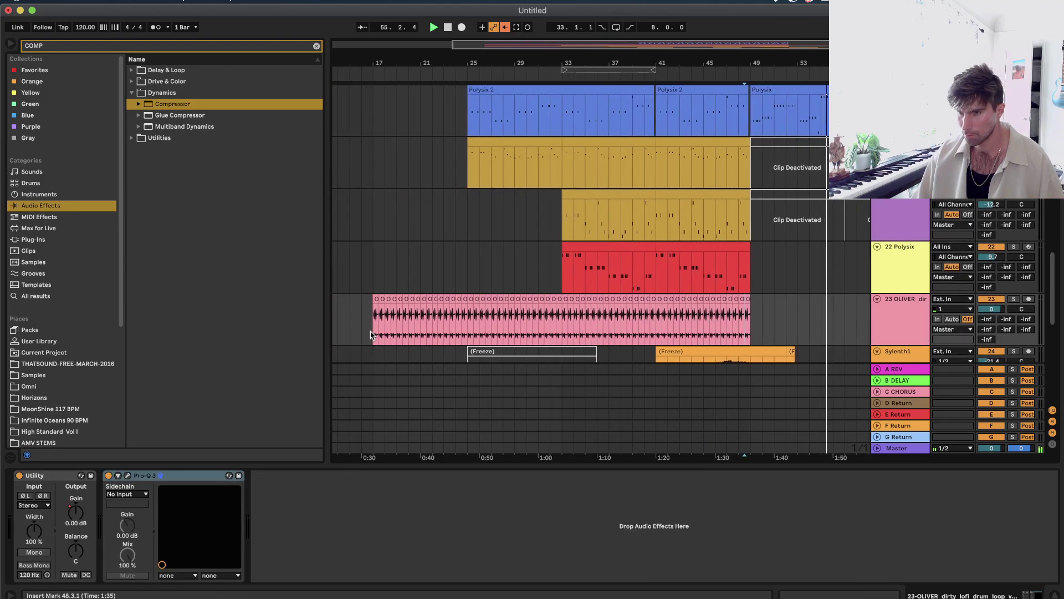
{"action": "left_click_drag", "start_coordinate": [372, 335], "coordinate": [572, 341]}
{"action": "scroll", "coordinate": [562, 339], "scroll_direction": "right", "scroll_amount": 5}
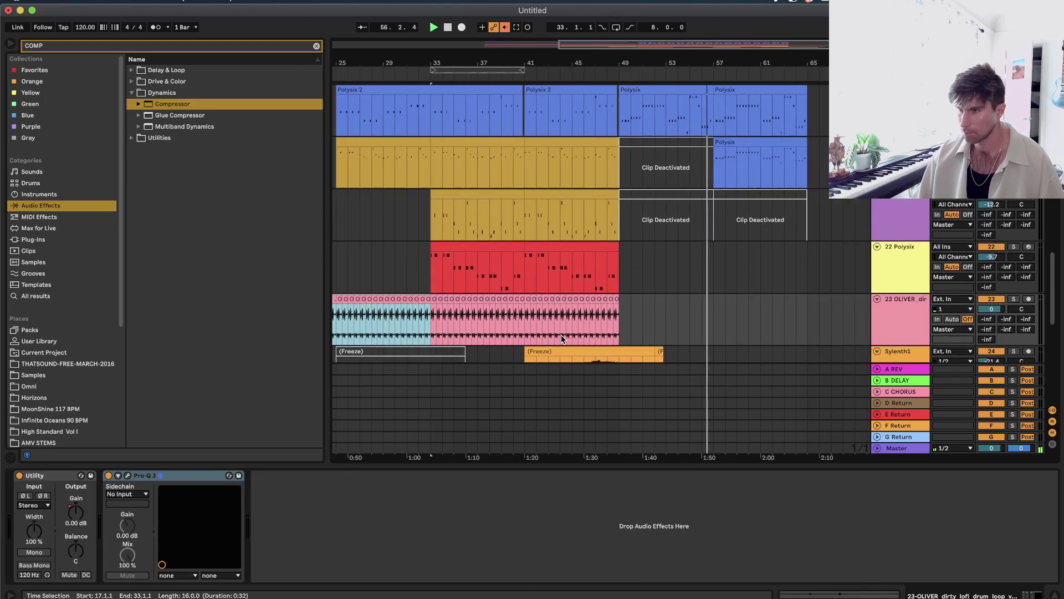
{"action": "left_click", "coordinate": [689, 321]}
{"action": "key", "text": "super+v"}
Open the Polysix clip on the 20 Serum track at bar 57 and quantize all of its notes.
{"action": "scroll", "coordinate": [688, 321], "scroll_direction": "up", "scroll_amount": 3}
{"action": "scroll", "coordinate": [689, 321], "scroll_direction": "right", "scroll_amount": 2}
{"action": "scroll", "coordinate": [687, 316], "scroll_direction": "up", "scroll_amount": 2}
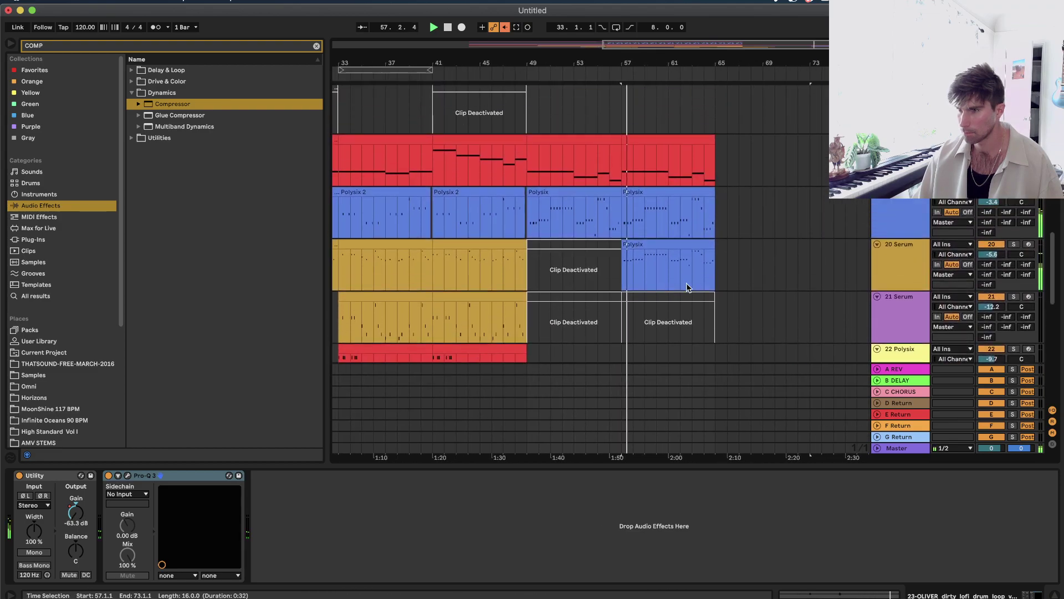
{"action": "double_click", "coordinate": [652, 189]}
{"action": "left_click", "coordinate": [636, 311]}
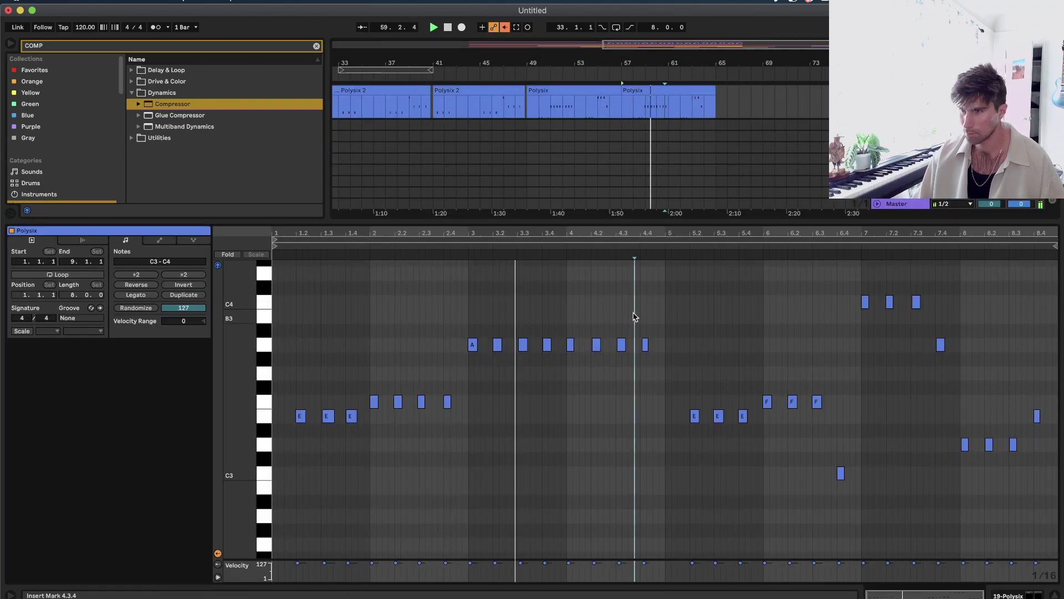
{"action": "key", "text": "shift+Tab"}
{"action": "double_click", "coordinate": [664, 145]}
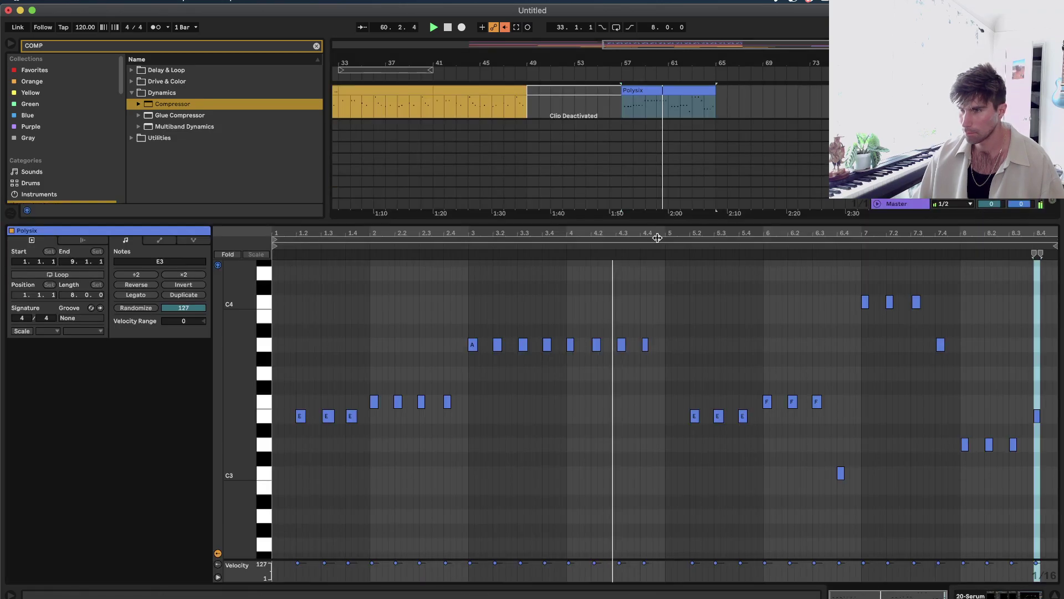
{"action": "key", "text": "space"}
{"action": "key", "text": "super+u"}
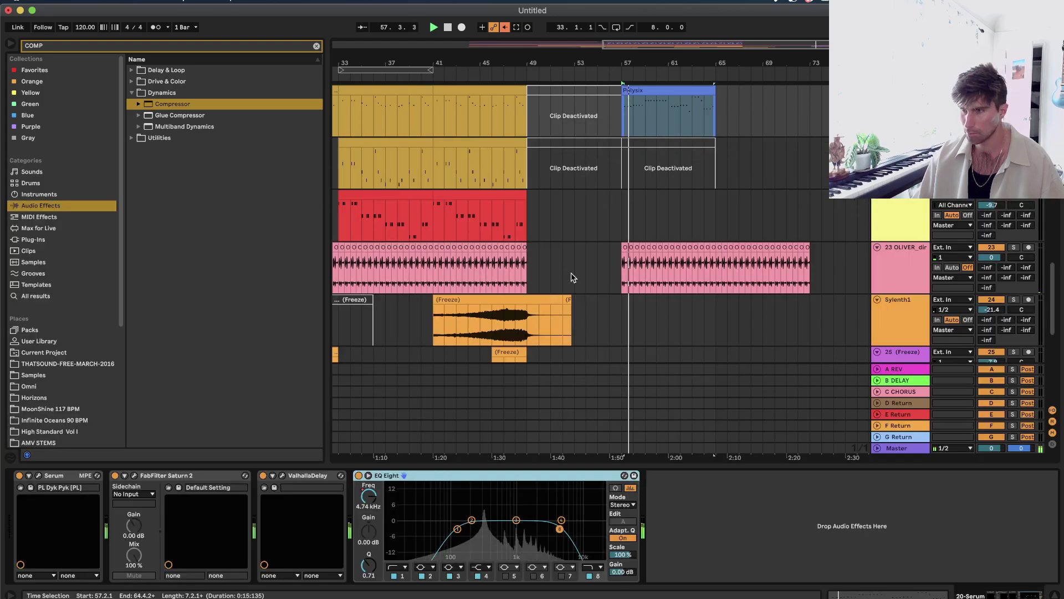
Try raising the note at 3.1 in the 20 Serum track's Polysix clip to C4 and play it back.
{"action": "key", "text": "shift+Tab"}
{"action": "double_click", "coordinate": [641, 138]}
{"action": "left_click", "coordinate": [581, 313]}
{"action": "scroll", "coordinate": [581, 314], "scroll_direction": "up", "scroll_amount": 2}
{"action": "key", "text": "space"}
{"action": "left_click_drag", "start_coordinate": [475, 403], "coordinate": [472, 378]}
{"action": "left_click", "coordinate": [474, 373]}
{"action": "key", "text": "space"}
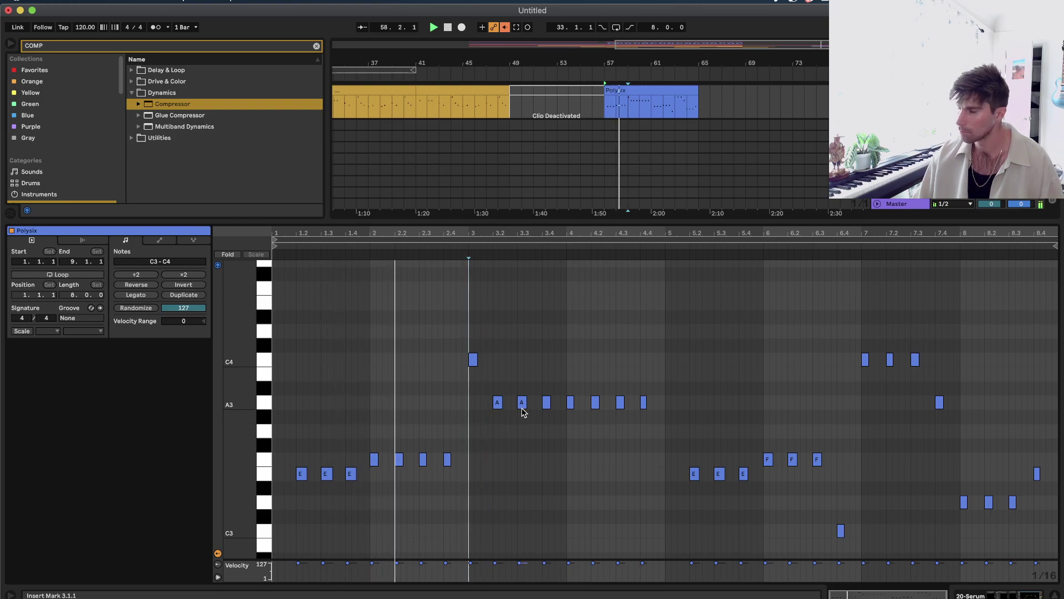
Try the note at 3.2 on B3 and on A#3, listening to the melody each time.
{"action": "left_click", "coordinate": [498, 403]}
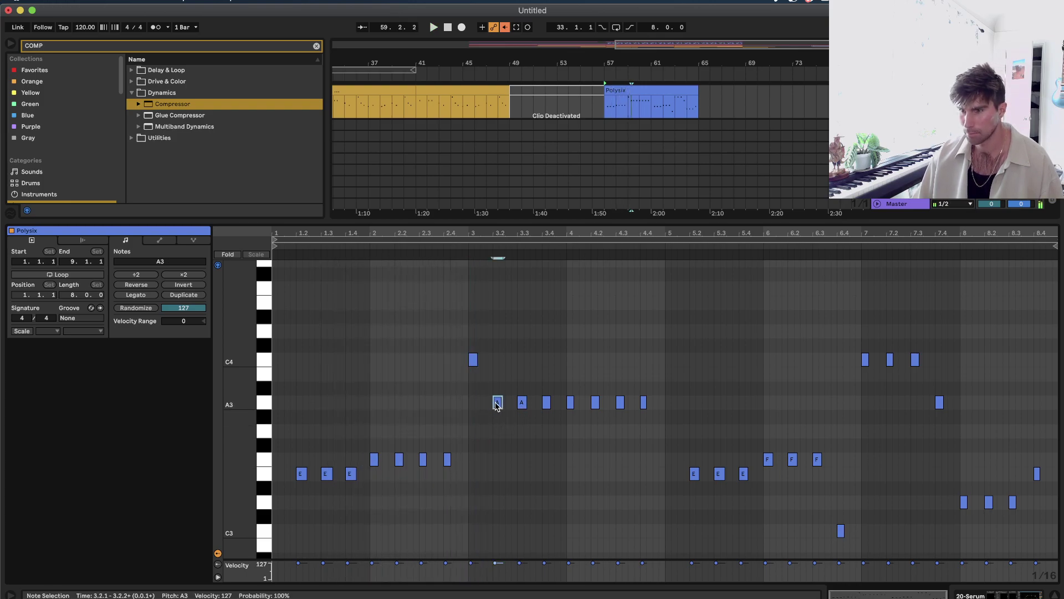
{"action": "left_click", "coordinate": [496, 404]}
{"action": "key", "text": "space"}
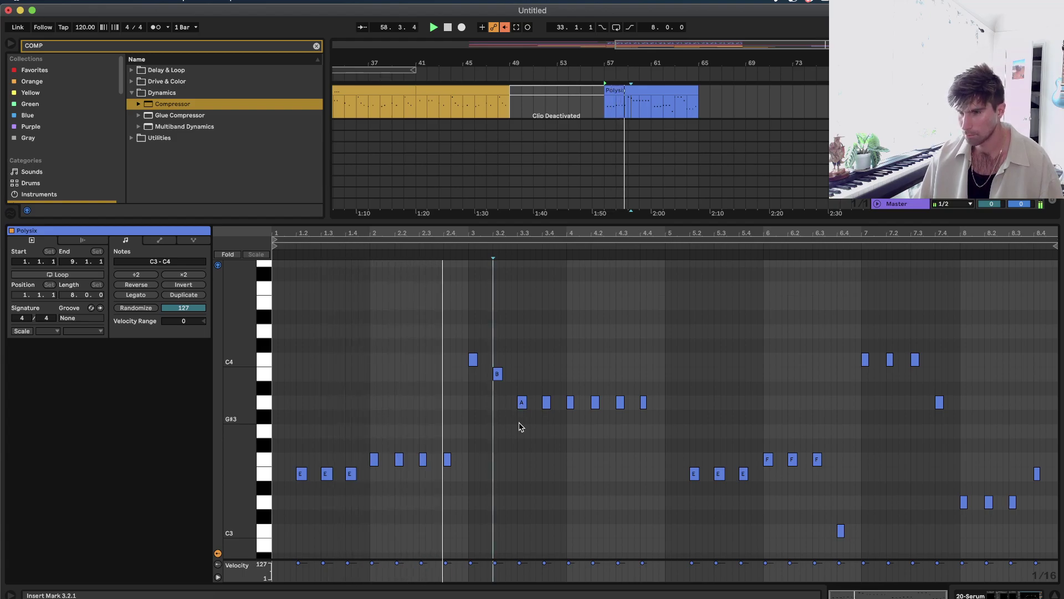
{"action": "left_click", "coordinate": [498, 373]}
{"action": "left_click", "coordinate": [500, 405]}
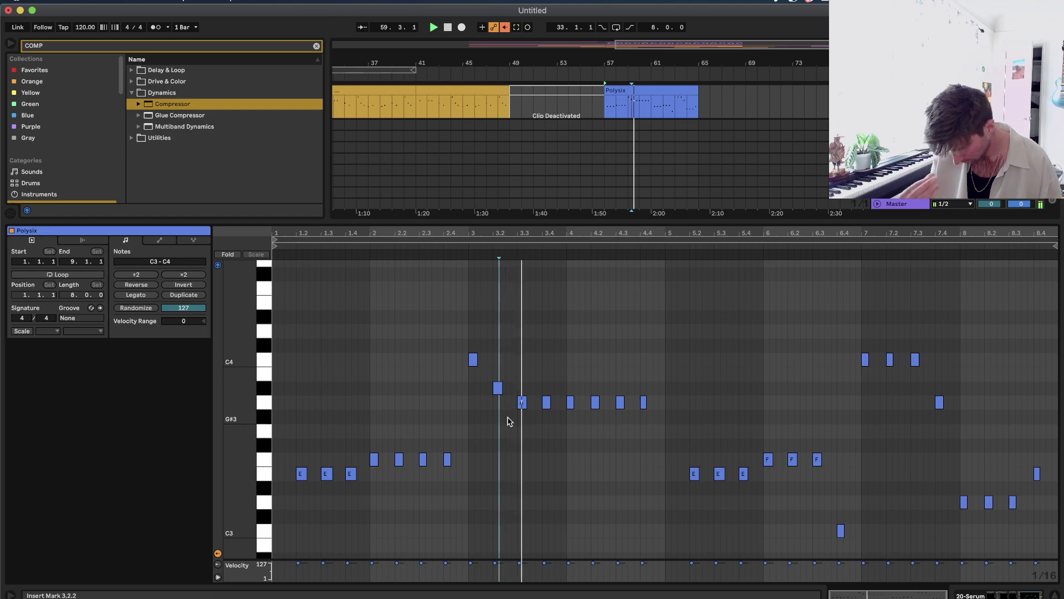
{"action": "key", "text": "space"}
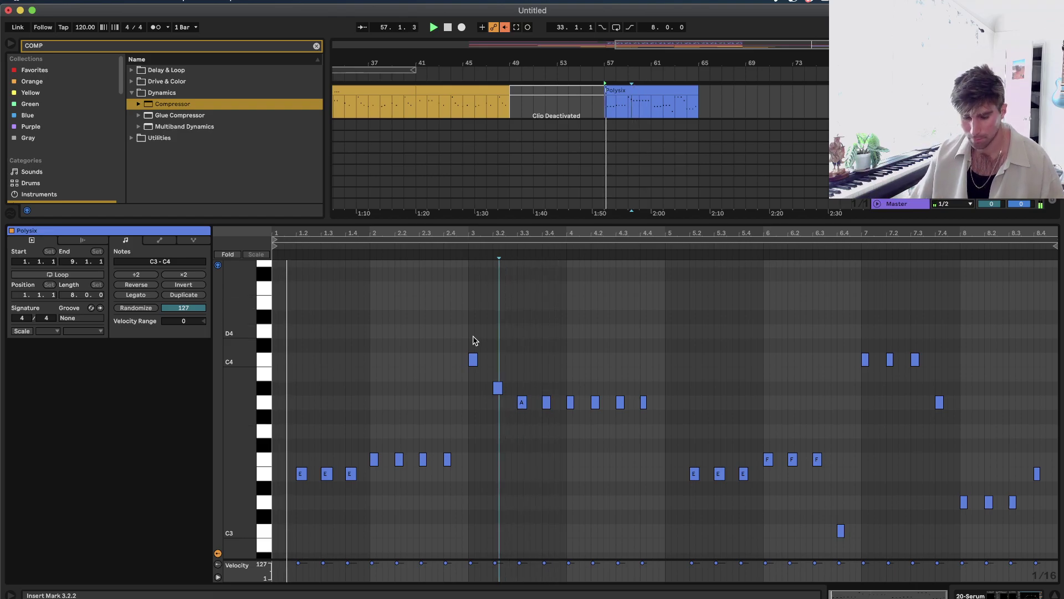
Return the notes at 3.1 and 3.2 in the 20 Serum track's clip to A3.
{"action": "key", "text": "shift+Tab"}
{"action": "scroll", "coordinate": [653, 257], "scroll_direction": "up", "scroll_amount": 3}
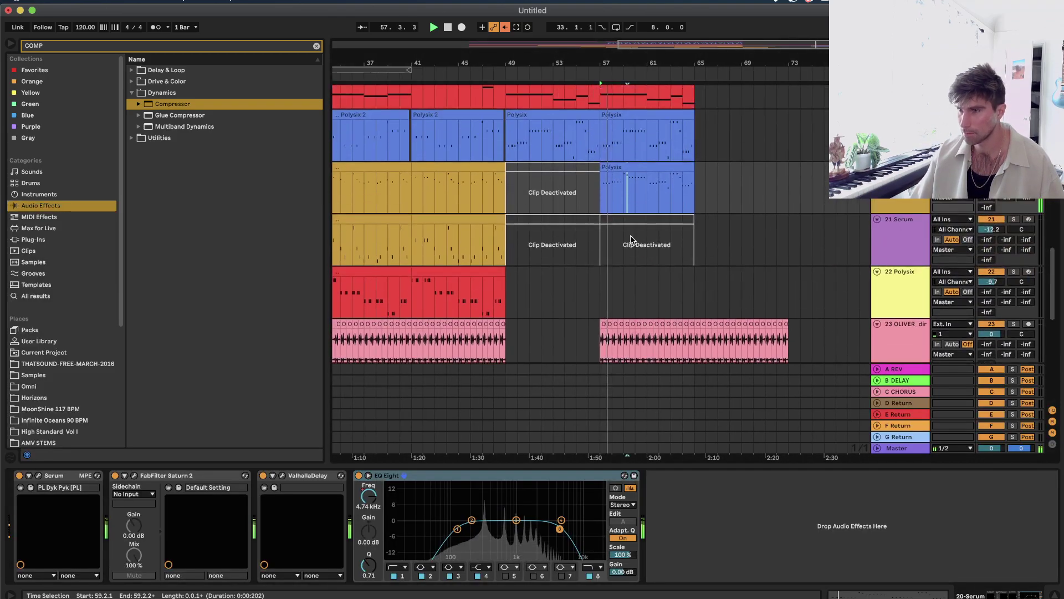
{"action": "double_click", "coordinate": [635, 169]}
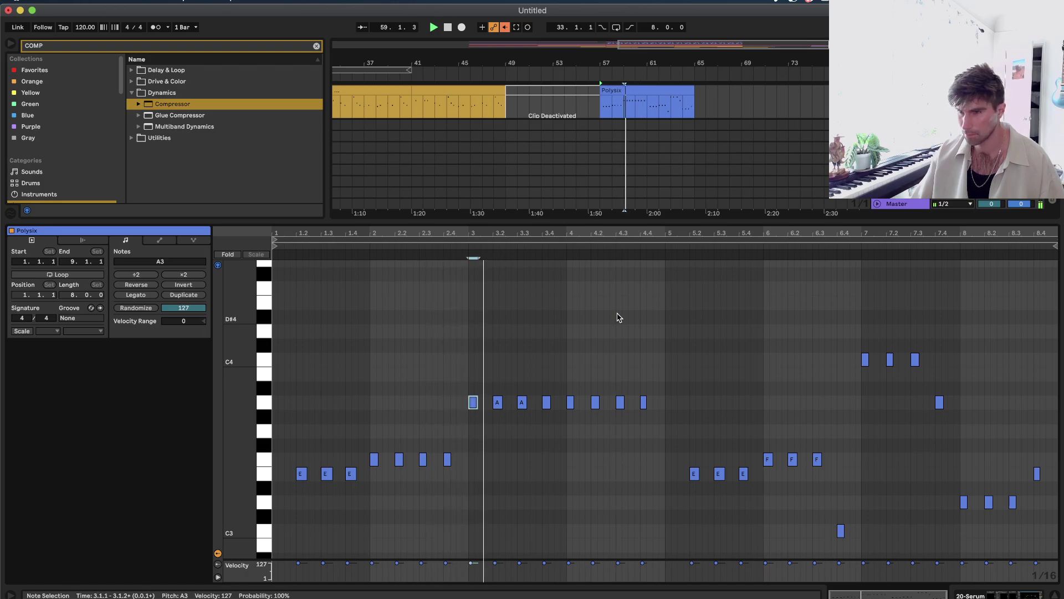
Duplicate the clips on tracks 18 to 20 spanning bars 57 to 65 so the copies start at bar 65.
{"action": "key", "text": "shift+Tab"}
{"action": "scroll", "coordinate": [620, 317], "scroll_direction": "up", "scroll_amount": 5}
{"action": "left_click_drag", "start_coordinate": [685, 214], "coordinate": [597, 294]}
{"action": "key", "text": "super+d"}
Copy the Kontakt bass clip at bar 65 and paste it onto the 17 MAssive Bass track at bar 65.
{"action": "scroll", "coordinate": [595, 295], "scroll_direction": "up", "scroll_amount": 4}
{"action": "key", "text": "minus"}
{"action": "scroll", "coordinate": [595, 294], "scroll_direction": "down", "scroll_amount": 5}
{"action": "left_click", "coordinate": [782, 161]}
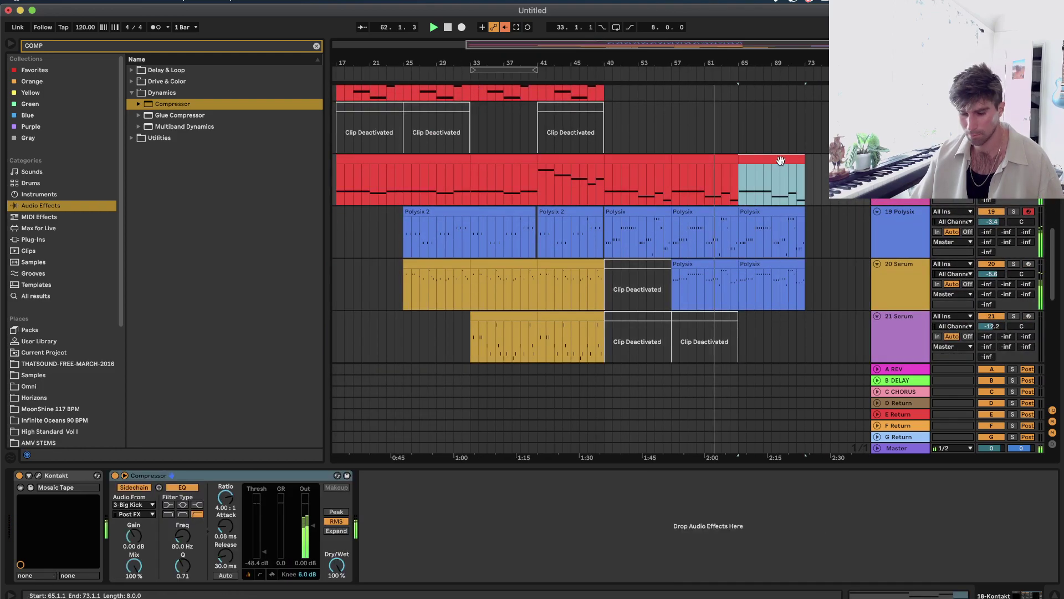
{"action": "scroll", "coordinate": [780, 164], "scroll_direction": "up", "scroll_amount": 3}
{"action": "scroll", "coordinate": [782, 164], "scroll_direction": "up", "scroll_amount": 2}
{"action": "scroll", "coordinate": [776, 189], "scroll_direction": "down", "scroll_amount": 6}
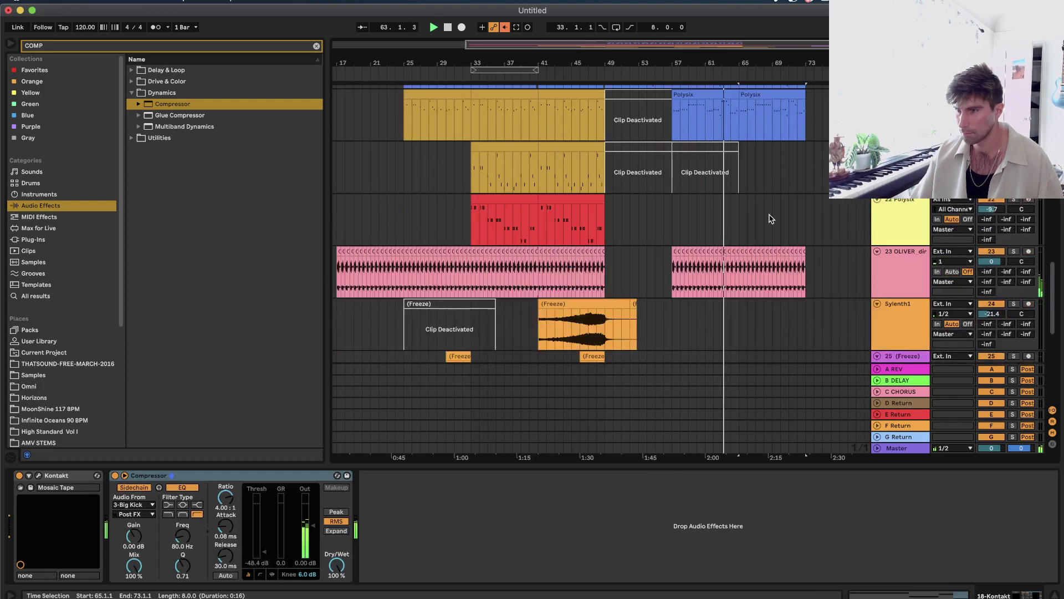
{"action": "left_click", "coordinate": [745, 222]}
{"action": "scroll", "coordinate": [740, 211], "scroll_direction": "up", "scroll_amount": 5}
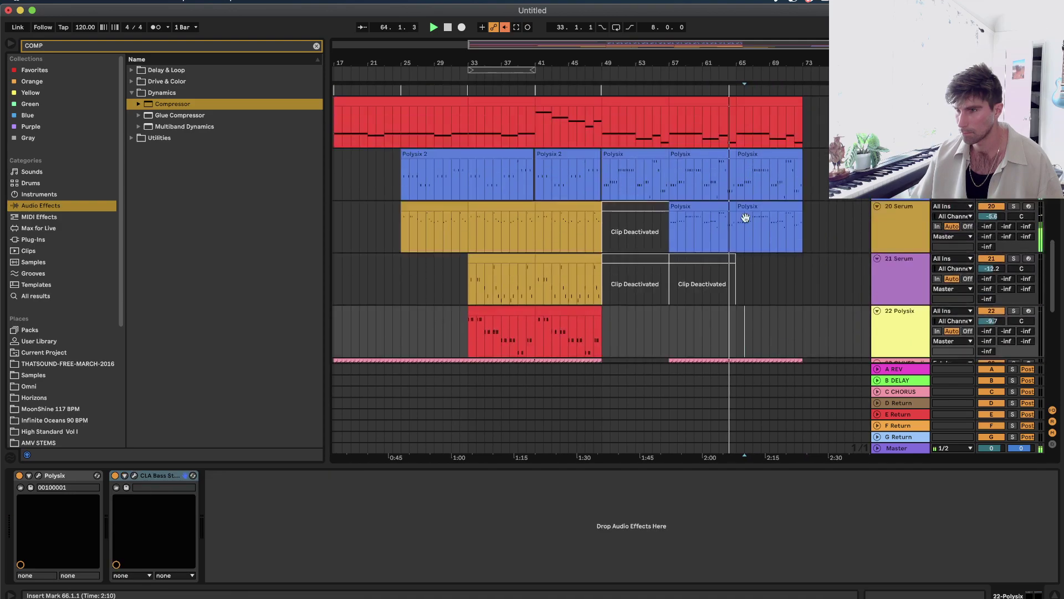
{"action": "left_click", "coordinate": [738, 201]}
{"action": "key", "text": "super+v"}
Copy the percussion and snap clips on tracks 5 to 10 between bars 41 and 49.
{"action": "scroll", "coordinate": [541, 239], "scroll_direction": "up", "scroll_amount": 1}
{"action": "left_click", "coordinate": [546, 239]}
{"action": "scroll", "coordinate": [554, 233], "scroll_direction": "up", "scroll_amount": 10}
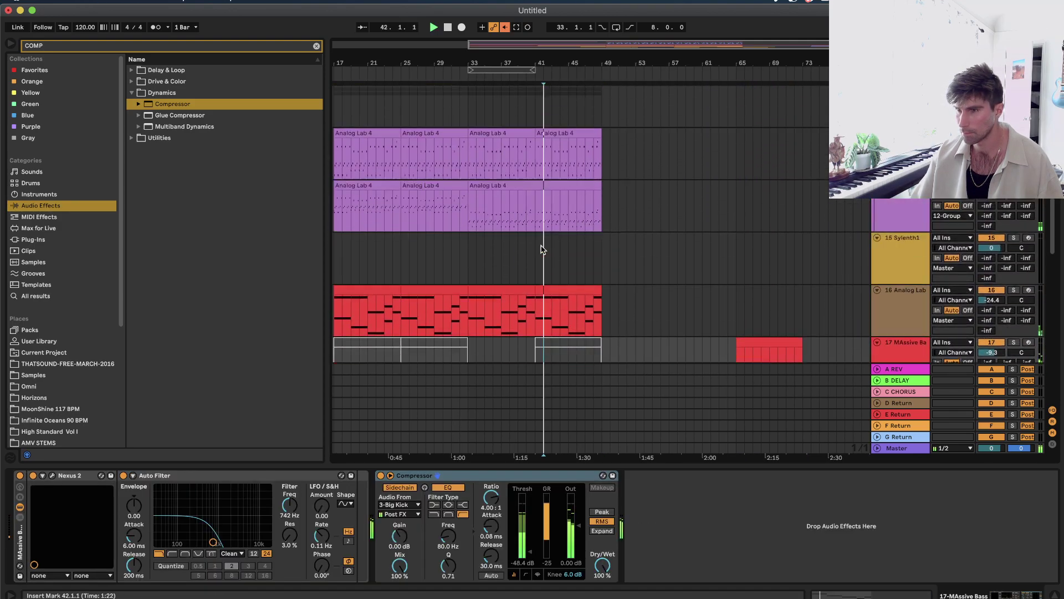
{"action": "left_click", "coordinate": [603, 158]}
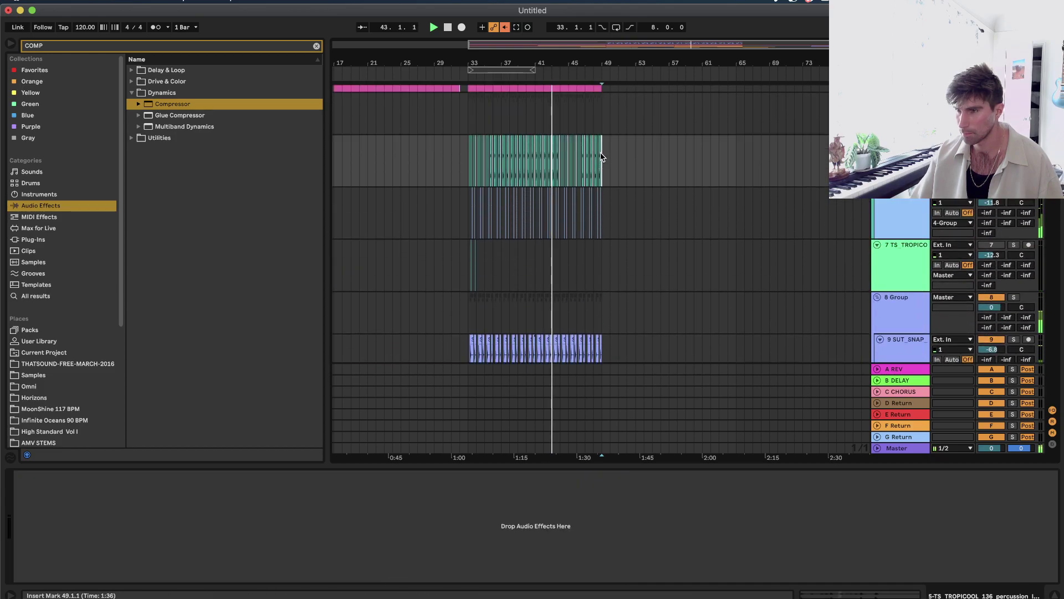
{"action": "scroll", "coordinate": [602, 159], "scroll_direction": "down", "scroll_amount": 4}
{"action": "scroll", "coordinate": [602, 159], "scroll_direction": "up", "scroll_amount": 8}
{"action": "scroll", "coordinate": [547, 292], "scroll_direction": "down", "scroll_amount": 8}
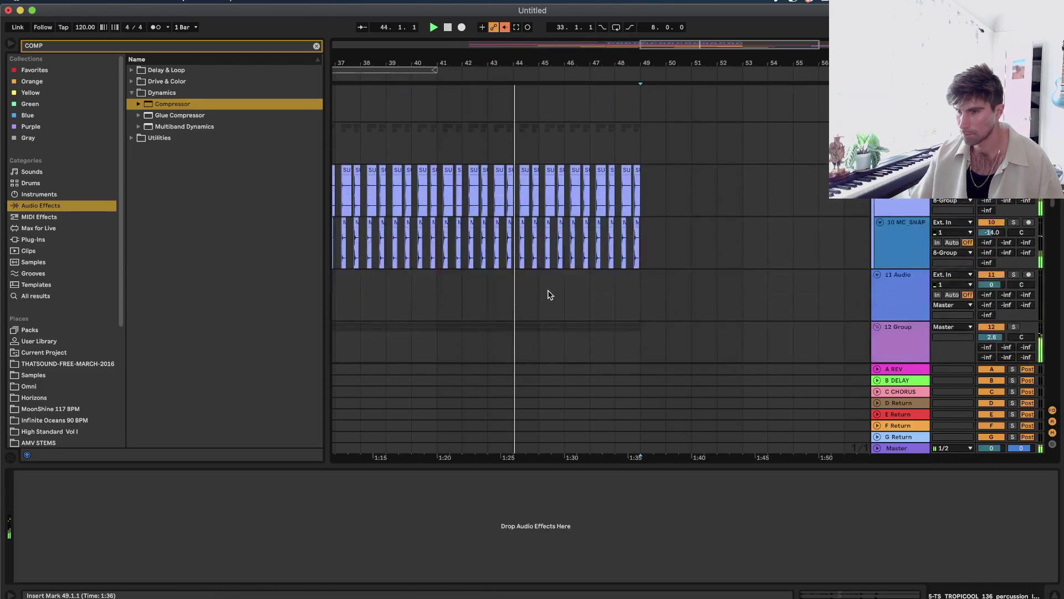
{"action": "scroll", "coordinate": [523, 230], "scroll_direction": "up", "scroll_amount": 3}
{"action": "left_click", "coordinate": [446, 236], "text": "shift"}
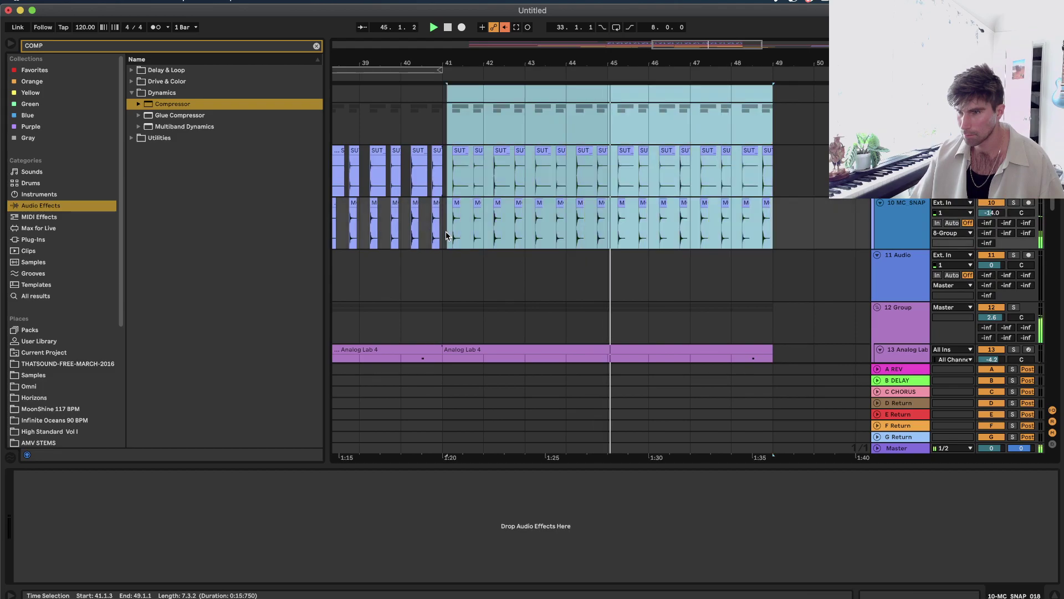
{"action": "scroll", "coordinate": [443, 236], "scroll_direction": "down", "scroll_amount": 5}
{"action": "scroll", "coordinate": [625, 198], "scroll_direction": "up", "scroll_amount": 4}
Paste the copied percussion and snap clips at bar 57, starting on track 5.
{"action": "left_click", "coordinate": [582, 200]}
{"action": "key", "text": "space"}
{"action": "key", "text": "space"}
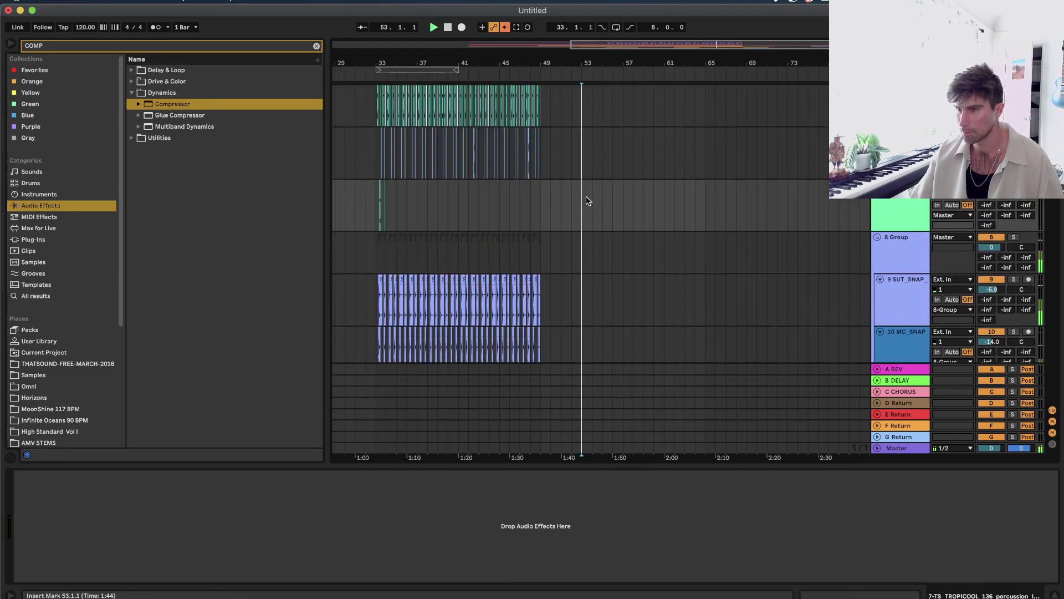
{"action": "scroll", "coordinate": [630, 176], "scroll_direction": "up", "scroll_amount": 1}
{"action": "scroll", "coordinate": [632, 173], "scroll_direction": "up", "scroll_amount": 5}
{"action": "left_click", "coordinate": [598, 146]}
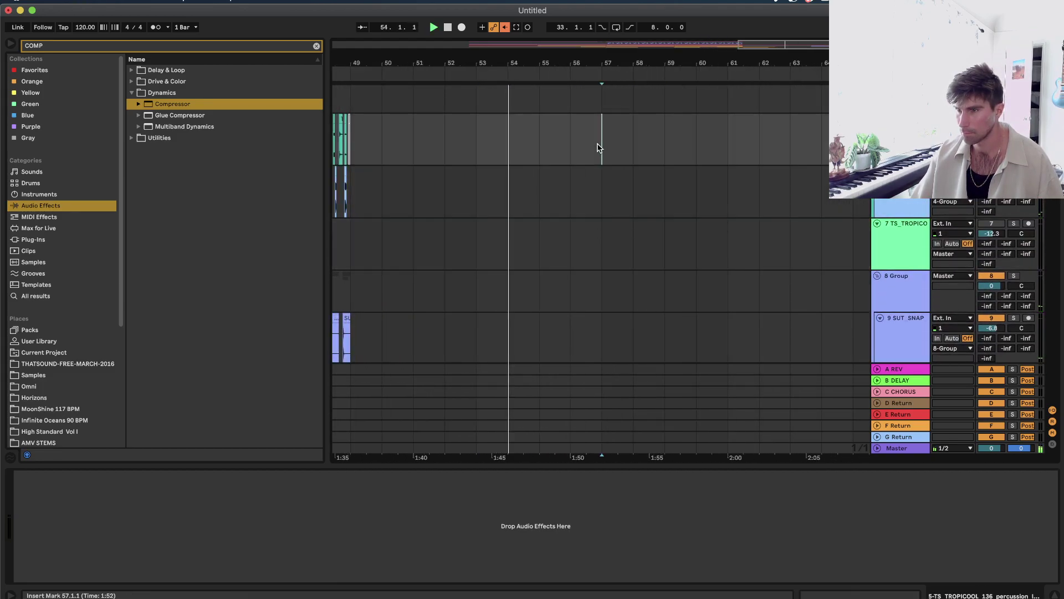
{"action": "key", "text": "super+v"}
Check the pasted percussion and snap clips across their tracks and undo the paste at bar 57.
{"action": "scroll", "coordinate": [598, 147], "scroll_direction": "down", "scroll_amount": 5}
{"action": "scroll", "coordinate": [598, 147], "scroll_direction": "down", "scroll_amount": 5}
{"action": "scroll", "coordinate": [599, 148], "scroll_direction": "up", "scroll_amount": 3}
{"action": "scroll", "coordinate": [644, 195], "scroll_direction": "down", "scroll_amount": 3}
{"action": "scroll", "coordinate": [644, 195], "scroll_direction": "up", "scroll_amount": 5}
{"action": "scroll", "coordinate": [644, 195], "scroll_direction": "down", "scroll_amount": 5}
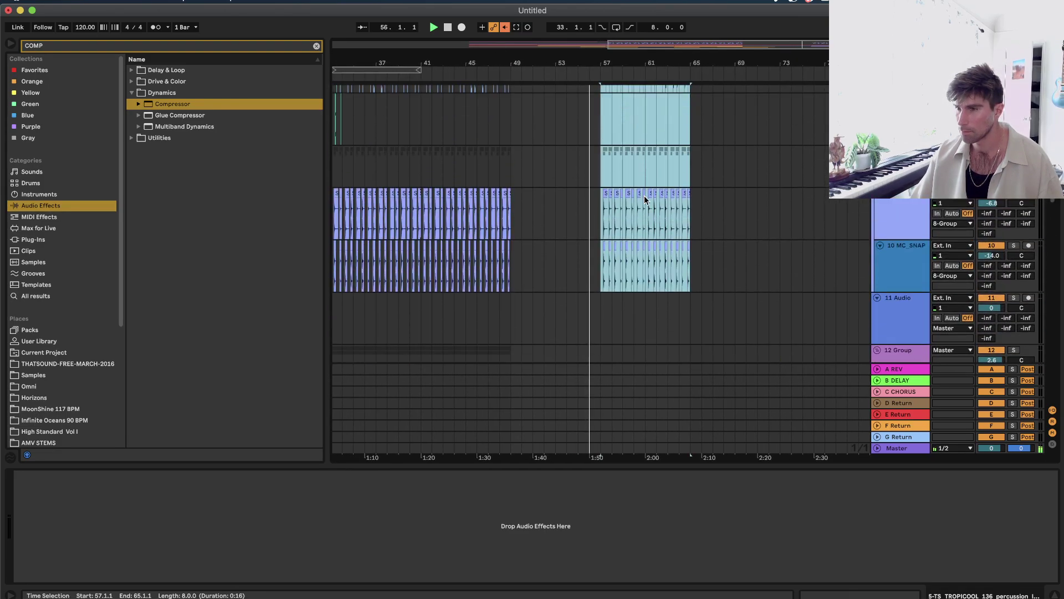
{"action": "scroll", "coordinate": [645, 195], "scroll_direction": "up", "scroll_amount": 1}
{"action": "key", "text": "super+z"}
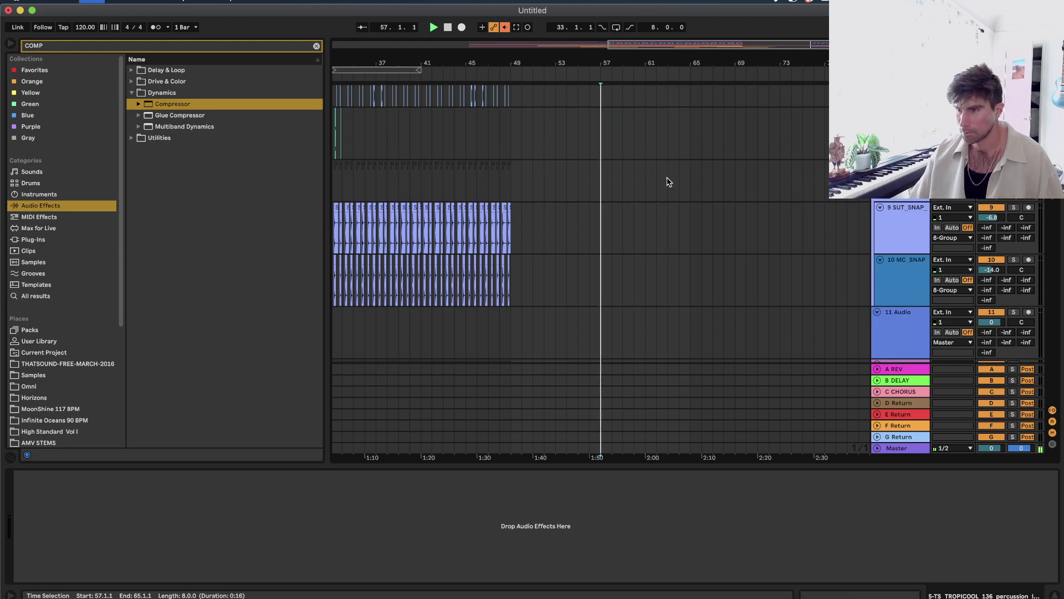
Try pasting the copied percussion and snap clips at bar 65, starting on track 6.
{"action": "scroll", "coordinate": [688, 122], "scroll_direction": "up", "scroll_amount": 1}
{"action": "left_click", "coordinate": [690, 114]}
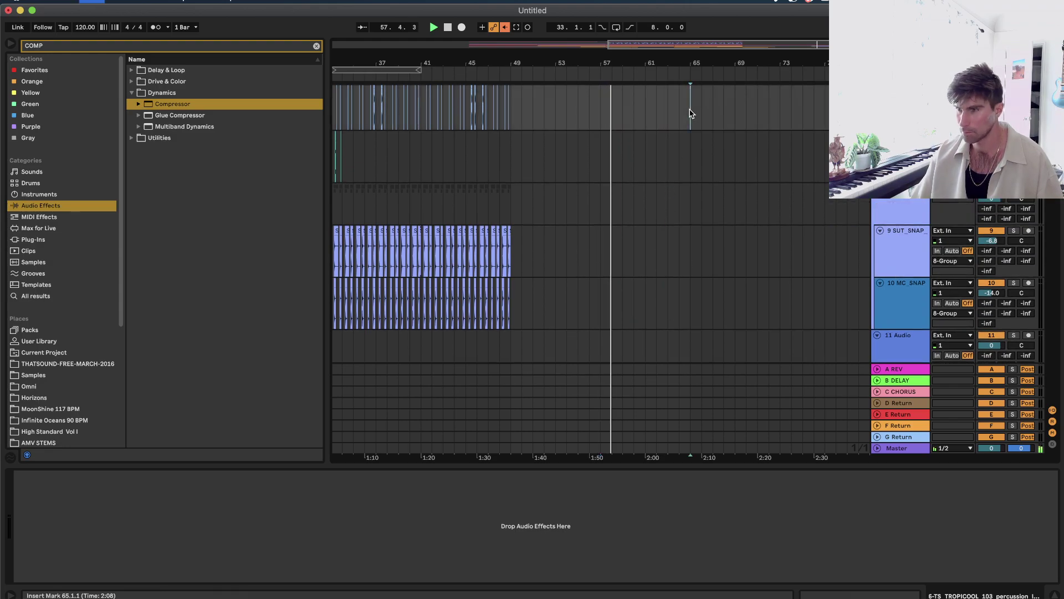
{"action": "key", "text": "super+v"}
{"action": "scroll", "coordinate": [693, 122], "scroll_direction": "up", "scroll_amount": 1}
{"action": "scroll", "coordinate": [700, 130], "scroll_direction": "down", "scroll_amount": 2}
{"action": "scroll", "coordinate": [700, 133], "scroll_direction": "up", "scroll_amount": 3}
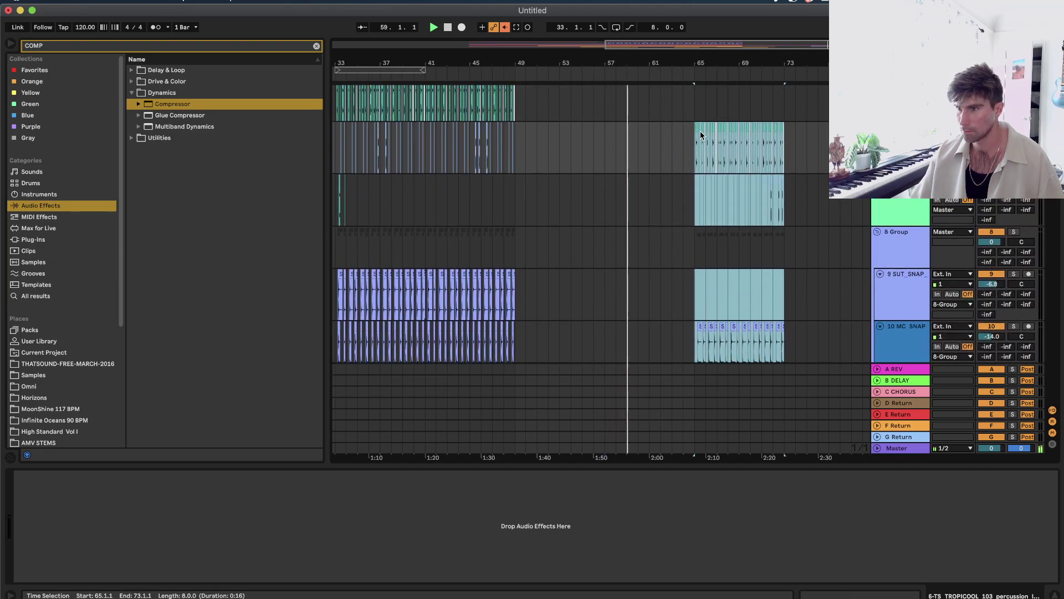
{"action": "key", "text": "super+z"}
Paste the copied percussion and snap clips at bar 65, starting on track 5.
{"action": "left_click", "coordinate": [690, 99]}
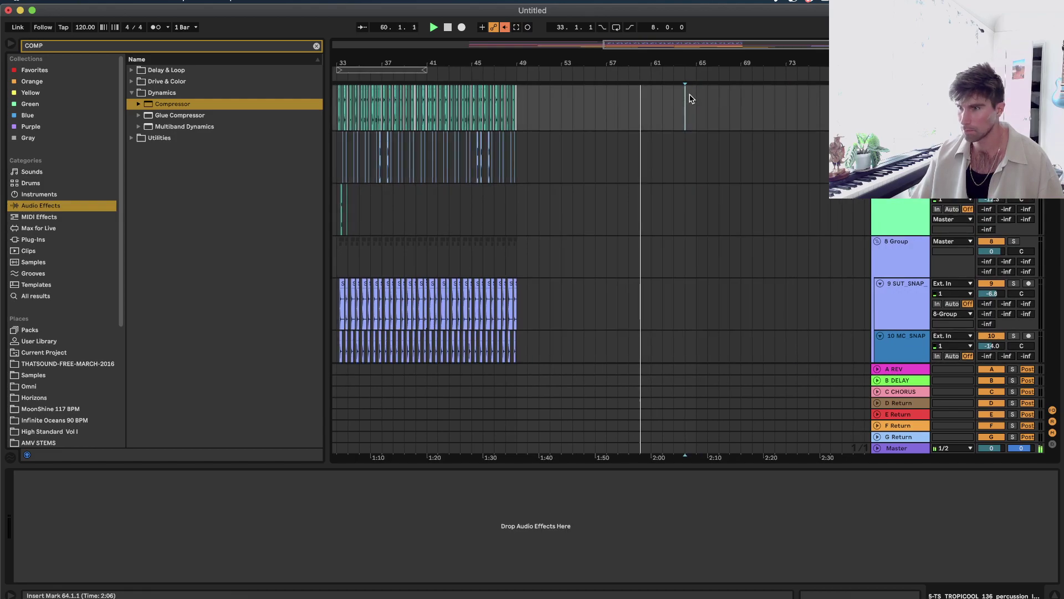
{"action": "key", "text": "super+v"}
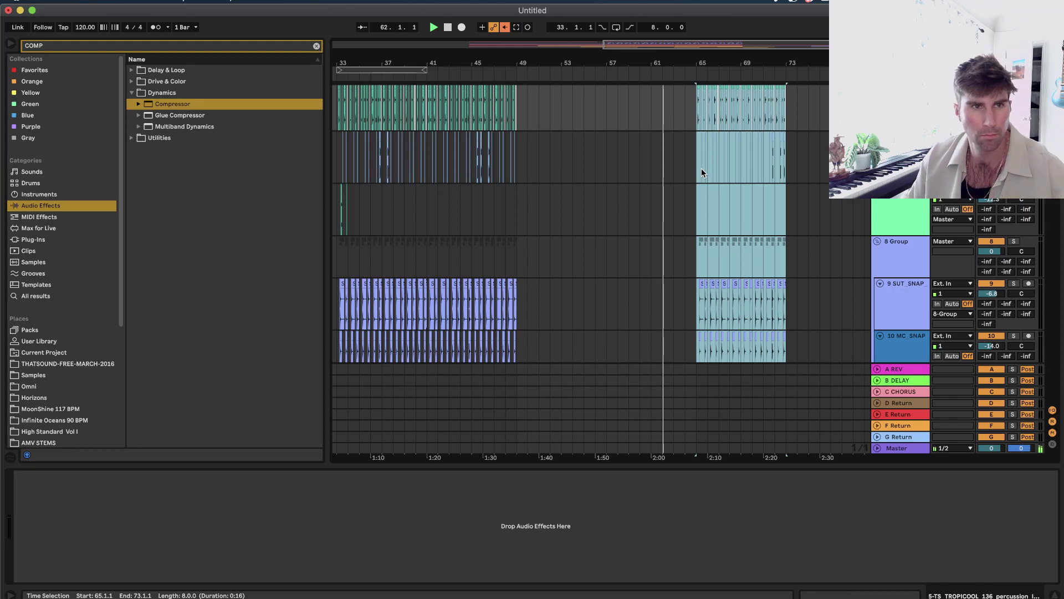
{"action": "scroll", "coordinate": [706, 177], "scroll_direction": "down", "scroll_amount": 10}
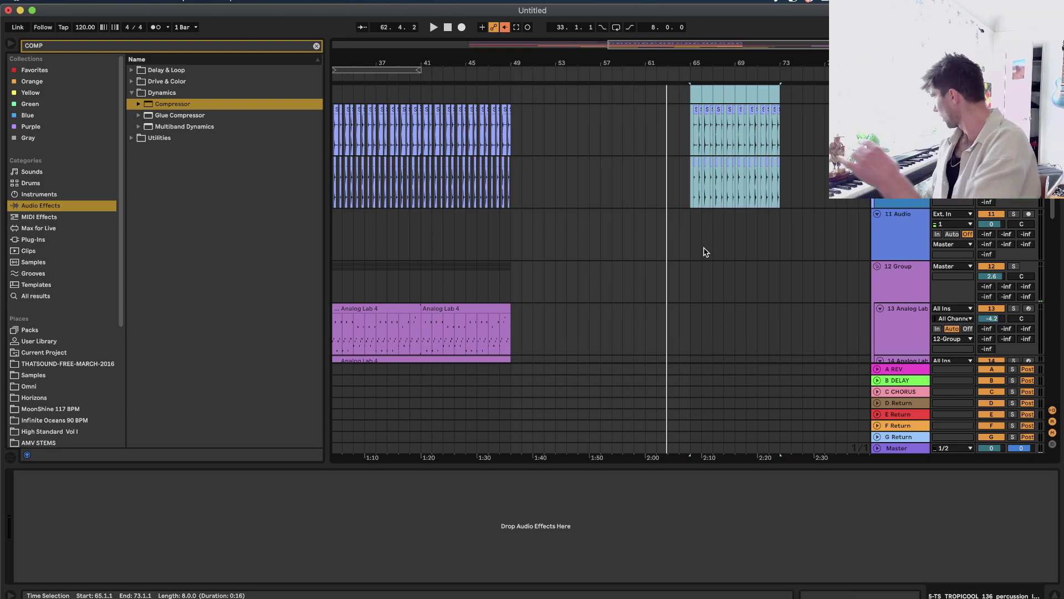
{"action": "scroll", "coordinate": [697, 239], "scroll_direction": "up", "scroll_amount": 1}
{"action": "scroll", "coordinate": [689, 257], "scroll_direction": "down", "scroll_amount": 6}
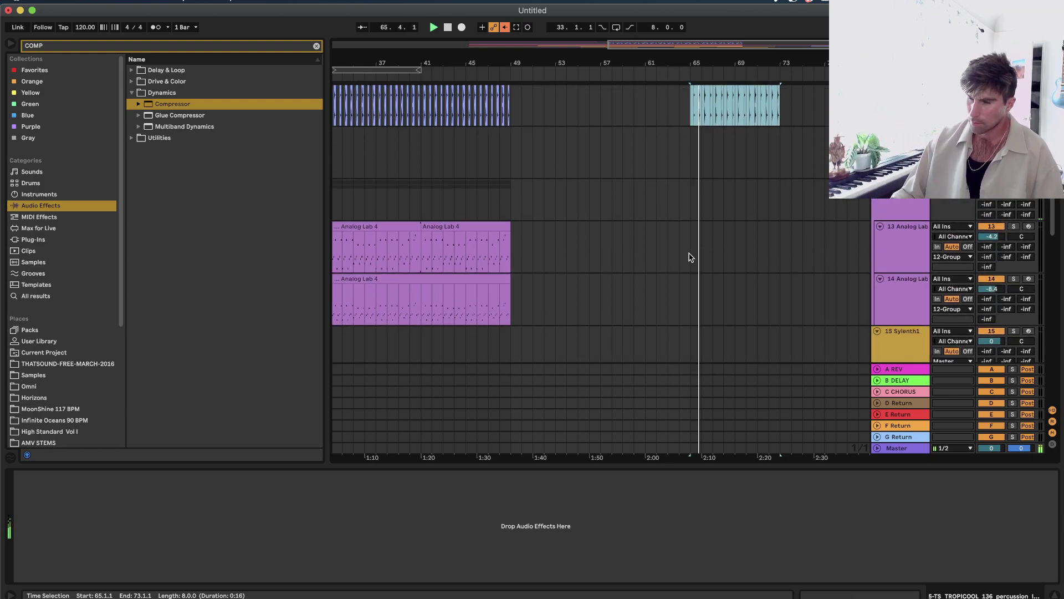
Check the bass, Polysix and Serum clips between bars 65 and 73, then the drum loop and frozen tracks below.
{"action": "scroll", "coordinate": [689, 257], "scroll_direction": "up", "scroll_amount": 3}
{"action": "scroll", "coordinate": [689, 257], "scroll_direction": "right", "scroll_amount": 2}
{"action": "left_click", "coordinate": [656, 205]}
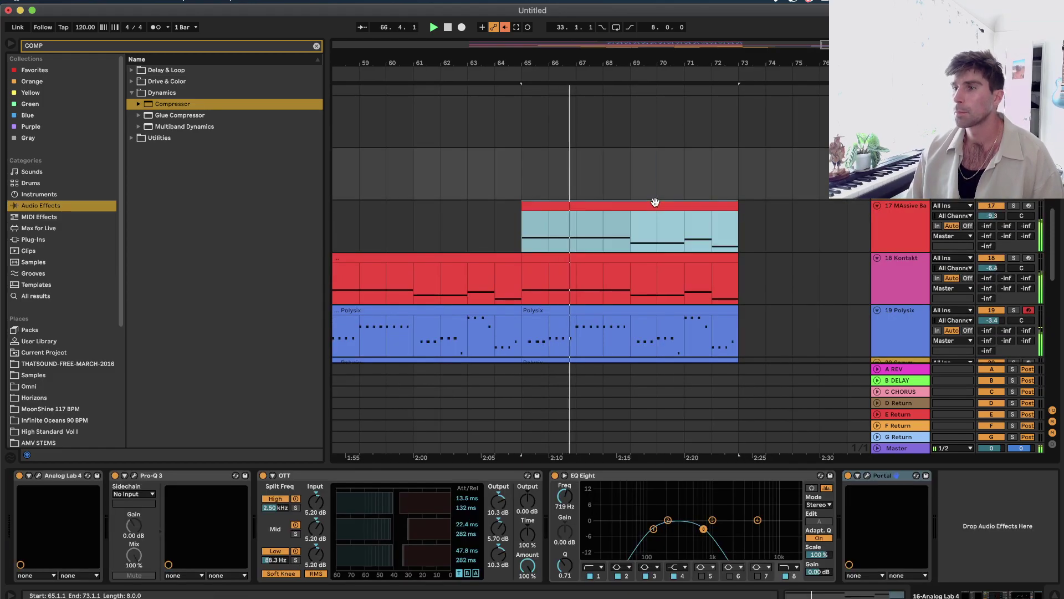
{"action": "scroll", "coordinate": [655, 206], "scroll_direction": "down", "scroll_amount": 3}
{"action": "scroll", "coordinate": [775, 239], "scroll_direction": "down", "scroll_amount": 3}
{"action": "scroll", "coordinate": [723, 228], "scroll_direction": "up", "scroll_amount": 1}
{"action": "left_click_drag", "start_coordinate": [763, 166], "coordinate": [652, 320]}
{"action": "scroll", "coordinate": [653, 317], "scroll_direction": "down", "scroll_amount": 3}
{"action": "scroll", "coordinate": [652, 317], "scroll_direction": "down", "scroll_amount": 5}
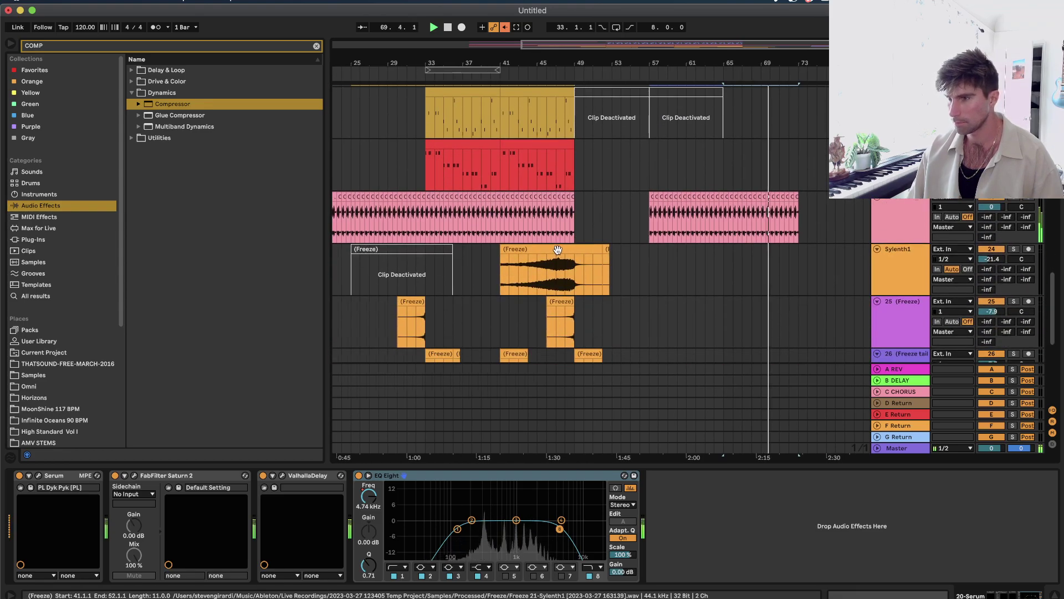
Replace the OLIVER drum loop clips after bar 57 with a copy of the earlier loop, starting at bar 57.
{"action": "scroll", "coordinate": [790, 280], "scroll_direction": "up", "scroll_amount": 2}
{"action": "left_click_drag", "start_coordinate": [796, 285], "coordinate": [456, 282]}
{"action": "key", "text": "Delete"}
{"action": "key", "text": "minus"}
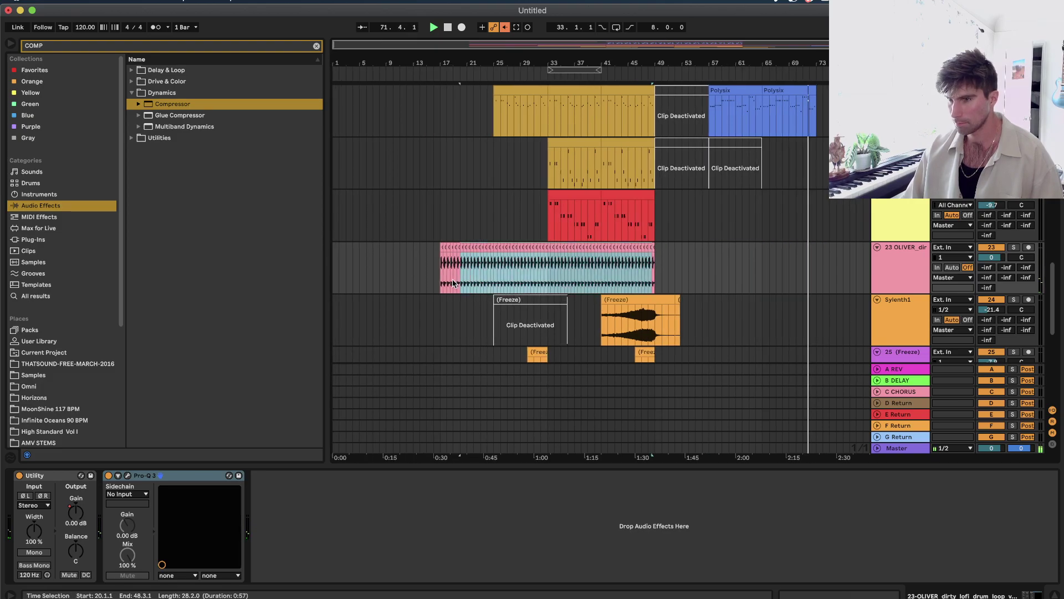
{"action": "scroll", "coordinate": [741, 266], "scroll_direction": "up", "scroll_amount": 3}
{"action": "left_click", "coordinate": [682, 285]}
{"action": "key", "text": "super+v"}
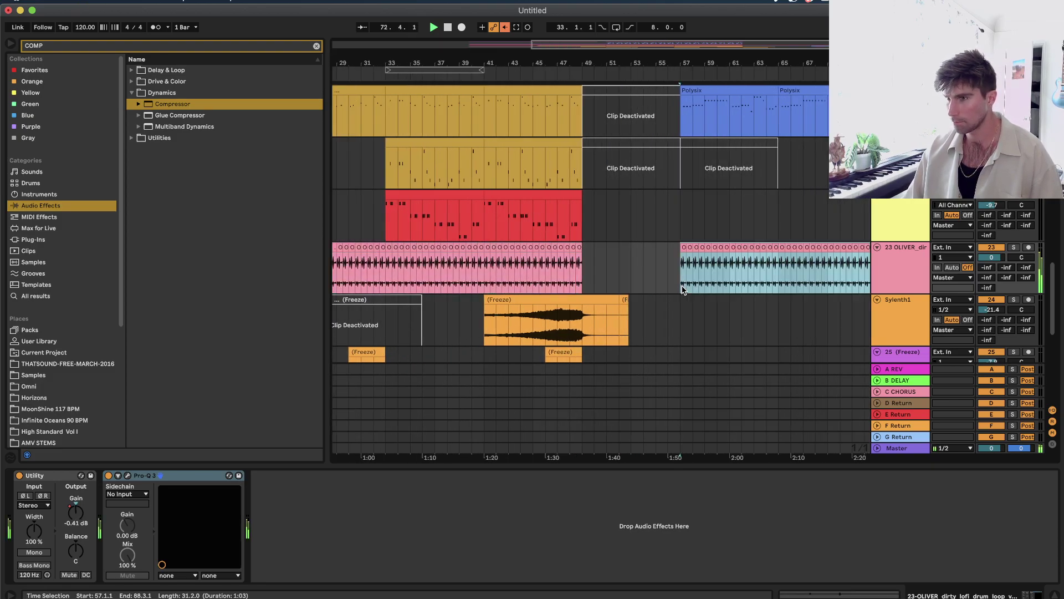
Copy the frozen Sylenth1 clip at bar 41 to bar 73 on the same track.
{"action": "scroll", "coordinate": [682, 285], "scroll_direction": "down", "scroll_amount": 3}
{"action": "key", "text": "space"}
{"action": "left_click_drag", "start_coordinate": [578, 303], "coordinate": [837, 305]}
{"action": "key", "text": "plus"}
Insert a MIDI track below 20 Serum and copy the Polysix clip at bar 65 onto it.
{"action": "scroll", "coordinate": [836, 304], "scroll_direction": "up", "scroll_amount": 3}
{"action": "left_click", "coordinate": [905, 253]}
{"action": "right_click", "coordinate": [905, 254]}
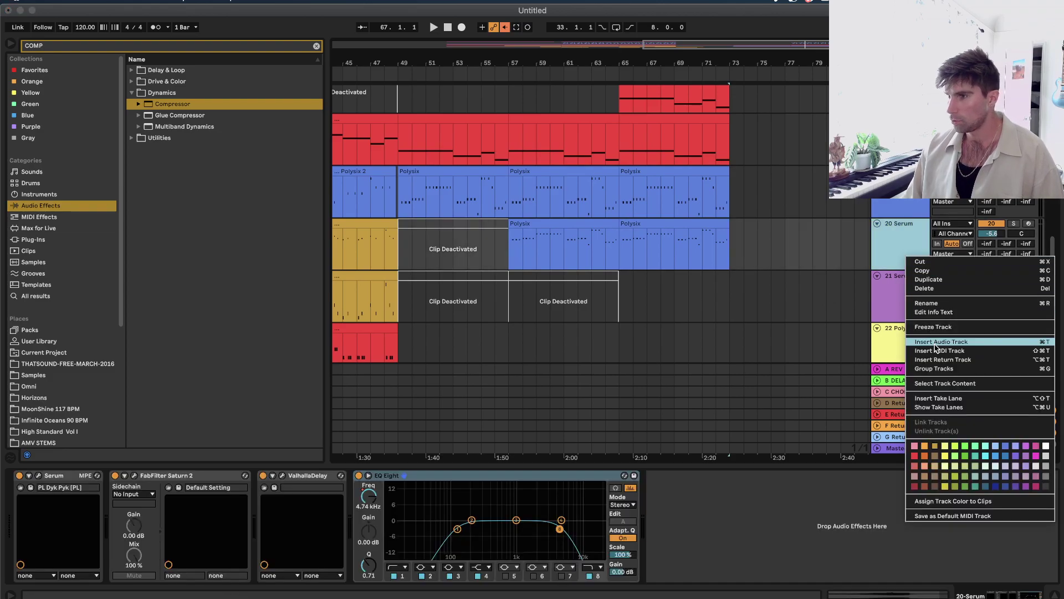
{"action": "left_click", "coordinate": [937, 350]}
{"action": "left_click", "coordinate": [635, 222]}
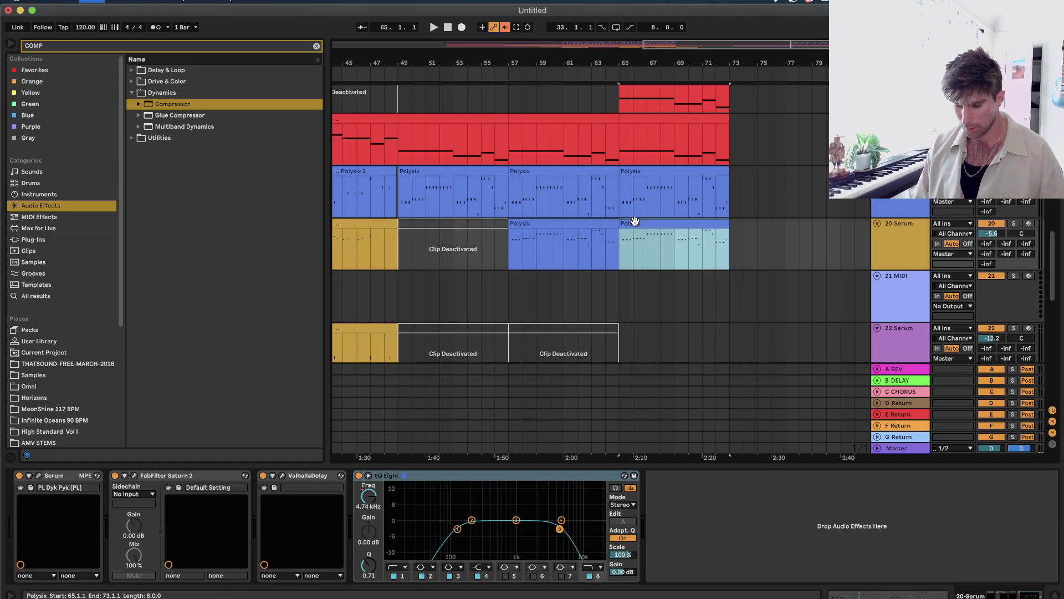
{"action": "left_click_drag", "start_coordinate": [635, 222], "coordinate": [634, 275]}
Find the Sylenth1 VST instrument and load it on the new MIDI track 21.
{"action": "left_click", "coordinate": [28, 240]}
{"action": "type", "text": "syl"}
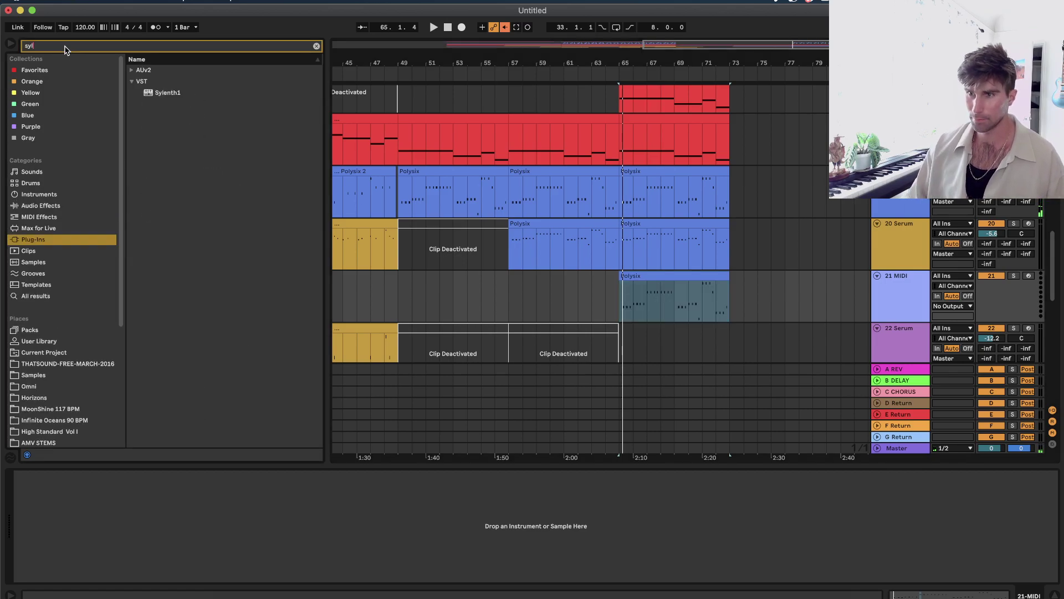
{"action": "left_click", "coordinate": [164, 93]}
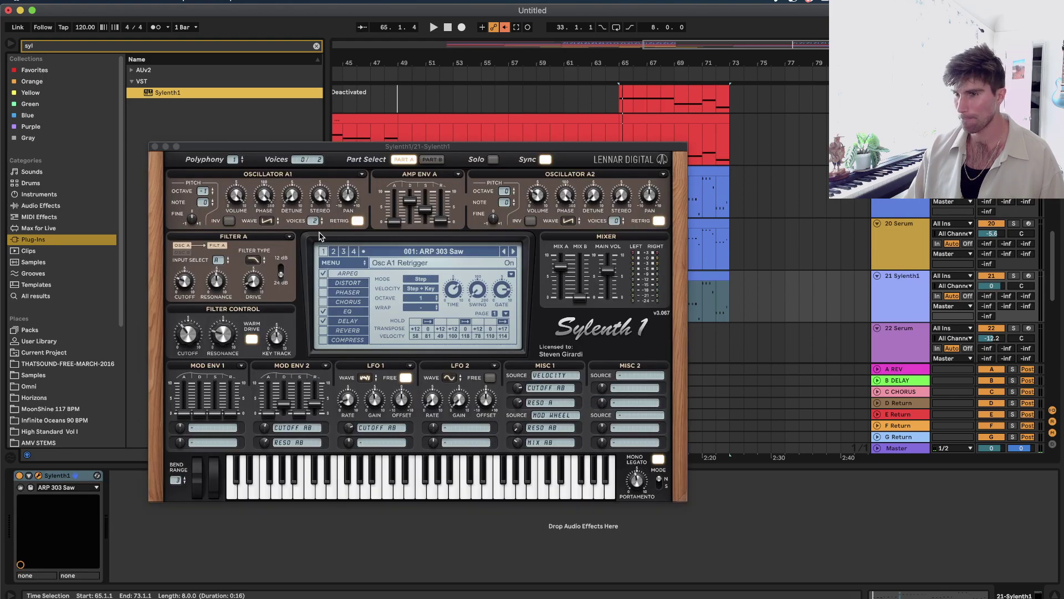
Load a PVLLION-type preset bank into Sylenth1 from the Sylneth1 Sounds folder on the Desktop.
{"action": "left_click", "coordinate": [339, 263]}
{"action": "left_click", "coordinate": [554, 288]}
{"action": "scroll", "coordinate": [416, 289], "scroll_direction": "left", "scroll_amount": 10}
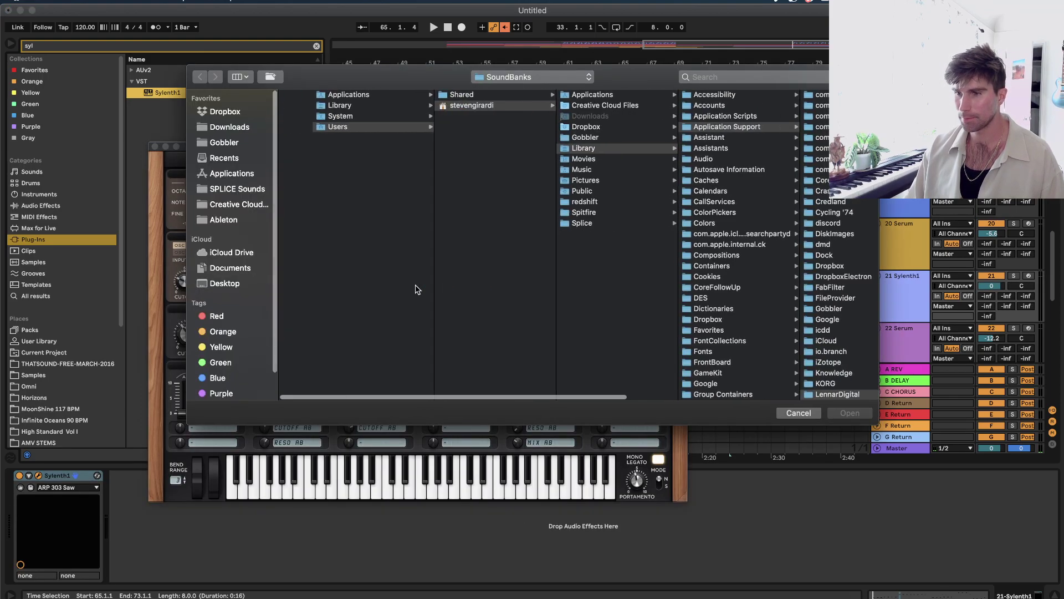
{"action": "left_click", "coordinate": [233, 283]}
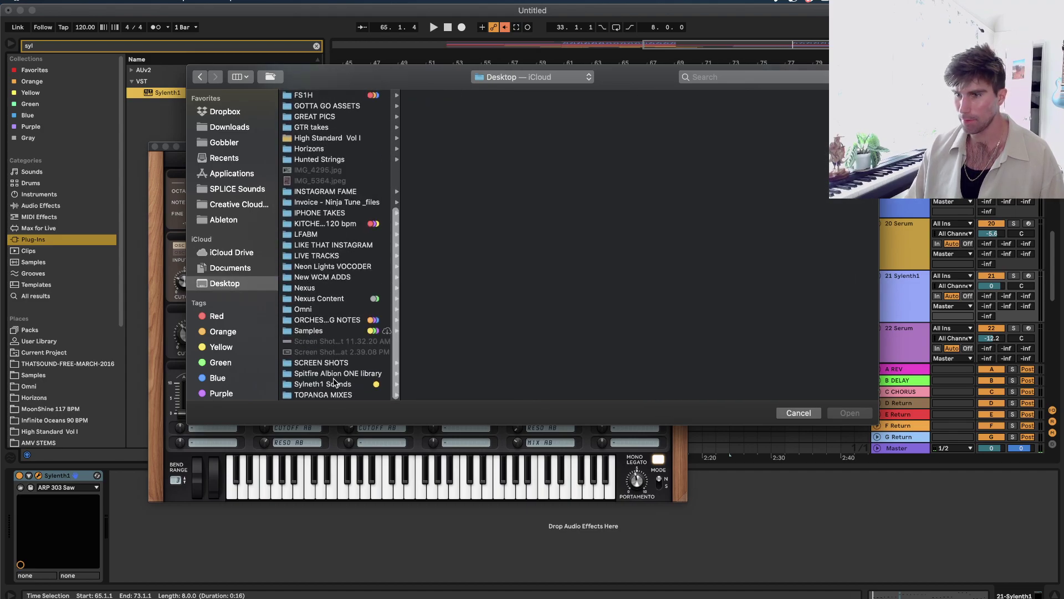
{"action": "left_click", "coordinate": [336, 384]}
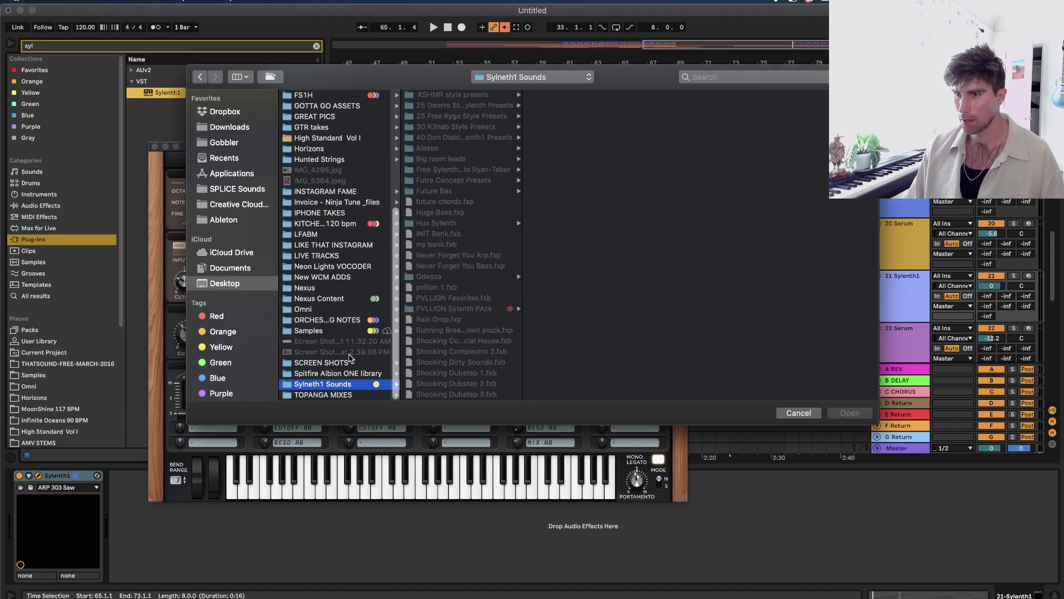
{"action": "double_click", "coordinate": [448, 292]}
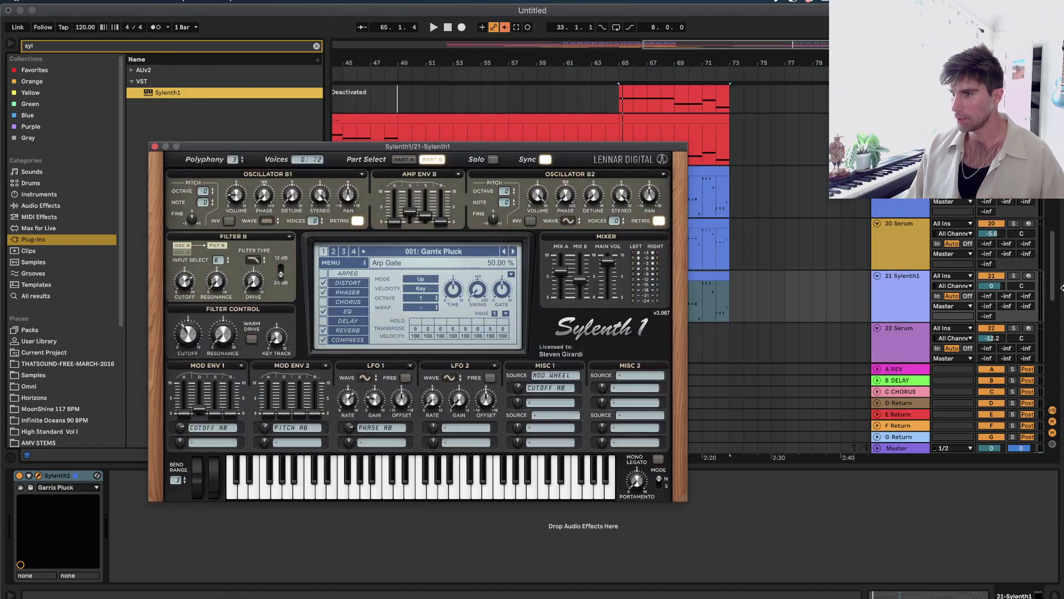
Audition the Sylenth1 track soloed at -6.7 dB and switch its preset to 003: Prydz Arp.
{"action": "left_click", "coordinate": [1015, 276]}
{"action": "key", "text": "space"}
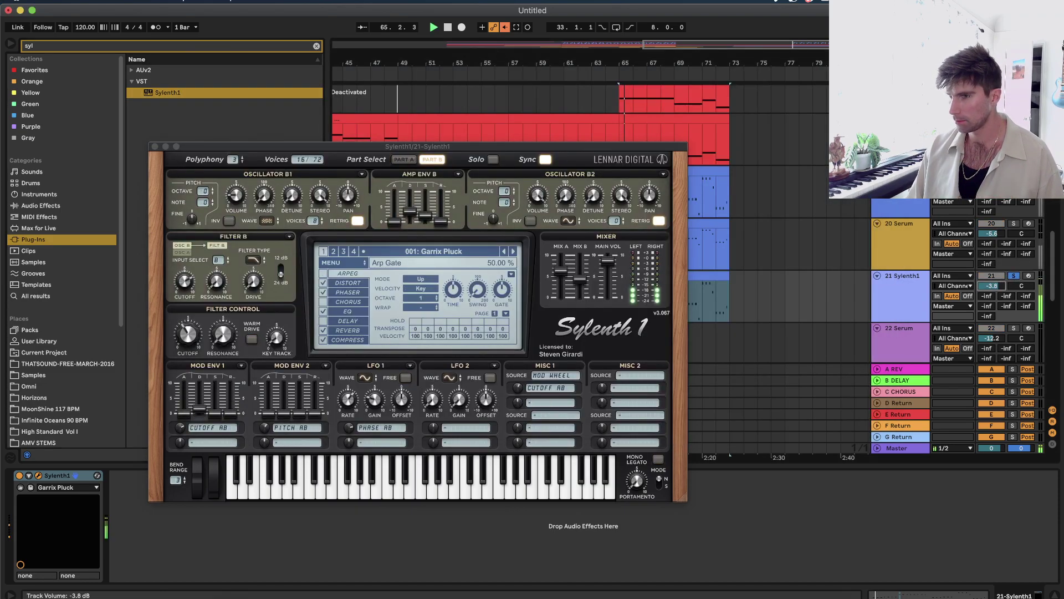
{"action": "left_click", "coordinate": [513, 252]}
{"action": "left_click", "coordinate": [514, 252]}
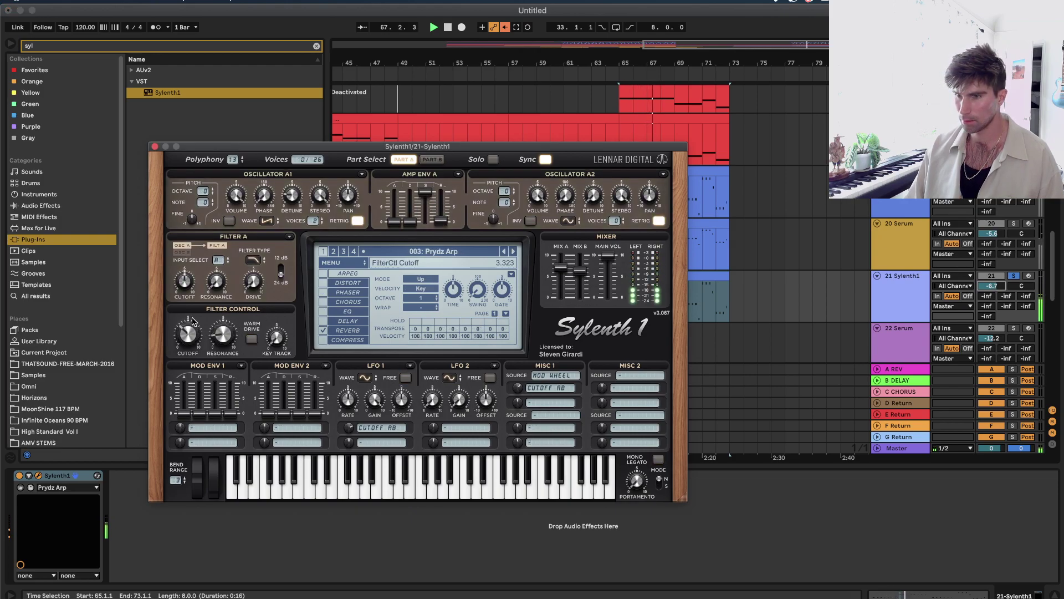
{"action": "left_click", "coordinate": [155, 147]}
Find the H-Delay Stereo effect and add it after Sylenth1 on track 21.
{"action": "type", "text": "h del"}
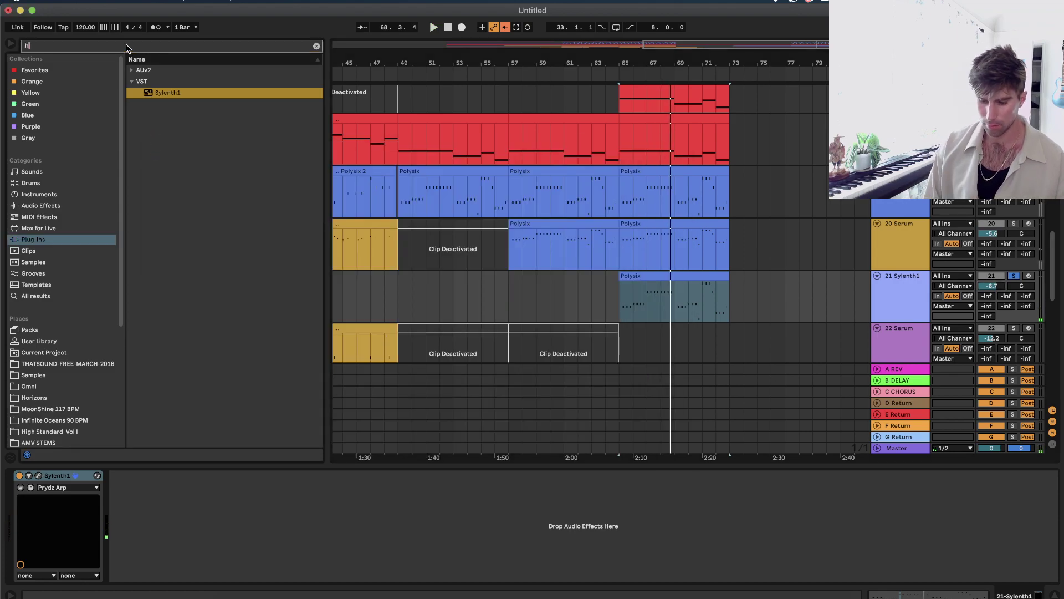
{"action": "left_click", "coordinate": [183, 127]}
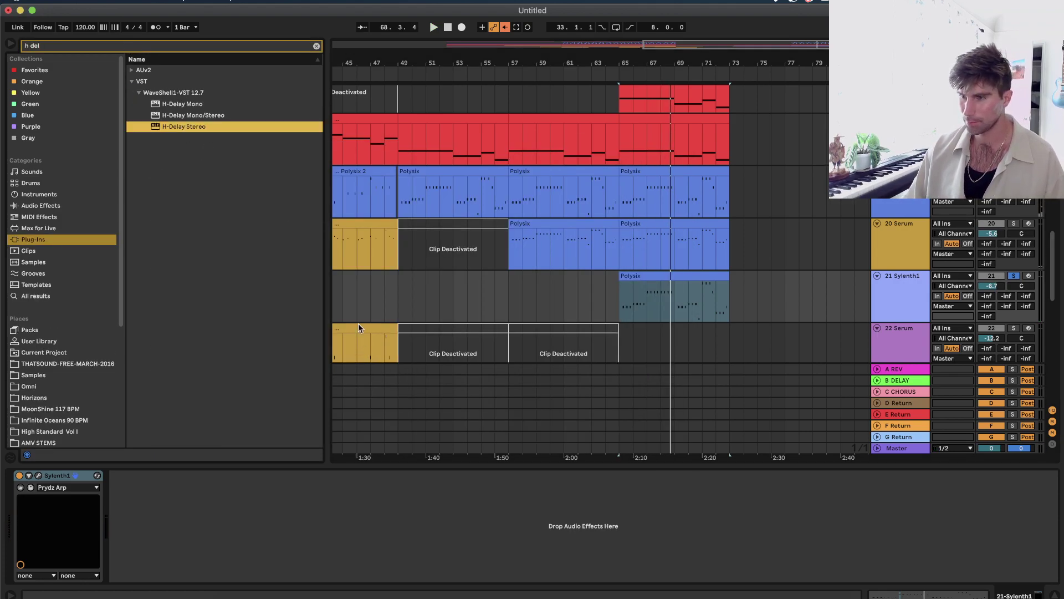
{"action": "key", "text": "Return"}
Enable ping-pong on H-Delay and lower its dry/wet and feedback during playback.
{"action": "key", "text": "space"}
{"action": "left_click", "coordinate": [363, 188]}
{"action": "left_click_drag", "start_coordinate": [564, 196], "coordinate": [565, 233]}
{"action": "left_click_drag", "start_coordinate": [461, 209], "coordinate": [460, 223]}
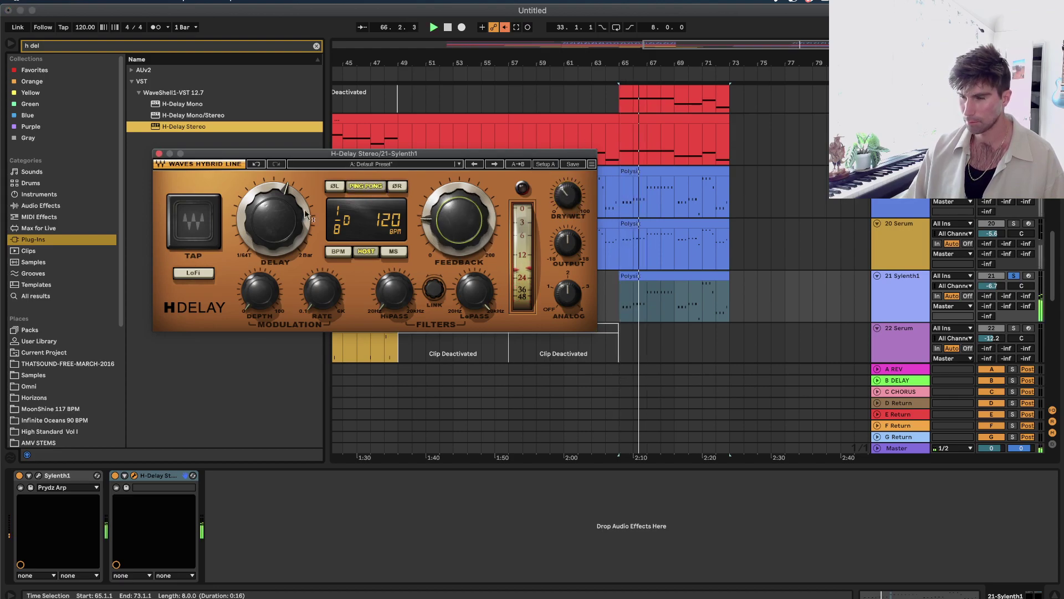
{"action": "left_click", "coordinate": [158, 154]}
Open the Polysix clip at bar 65 on the Sylenth1 track and select all its notes.
{"action": "left_click", "coordinate": [400, 292]}
{"action": "scroll", "coordinate": [618, 286], "scroll_direction": "down", "scroll_amount": 3}
{"action": "scroll", "coordinate": [617, 286], "scroll_direction": "right", "scroll_amount": 2}
{"action": "scroll", "coordinate": [620, 288], "scroll_direction": "up", "scroll_amount": 1}
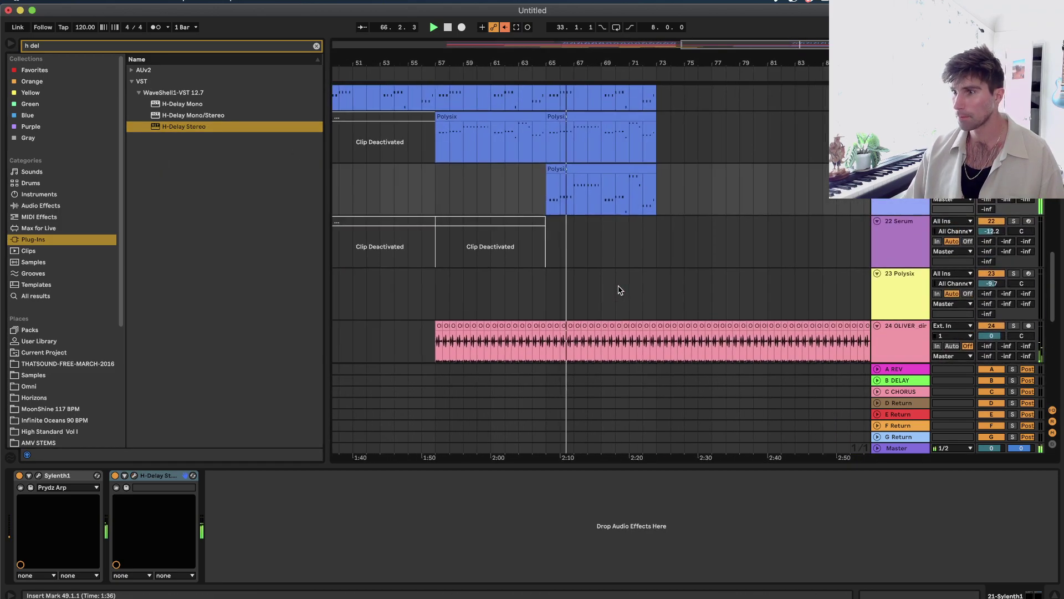
{"action": "double_click", "coordinate": [605, 173]}
{"action": "key", "text": "super+a"}
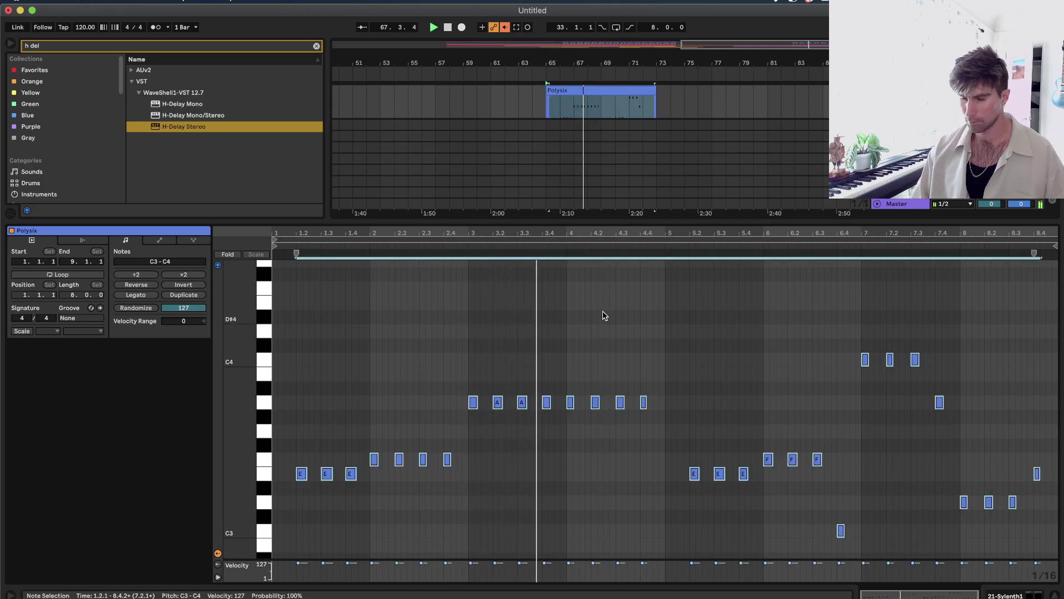
{"action": "key", "text": "shift+Tab"}
Raise Sylenth1's filter control cutoff and enable its built-in delay.
{"action": "left_click", "coordinate": [38, 475]}
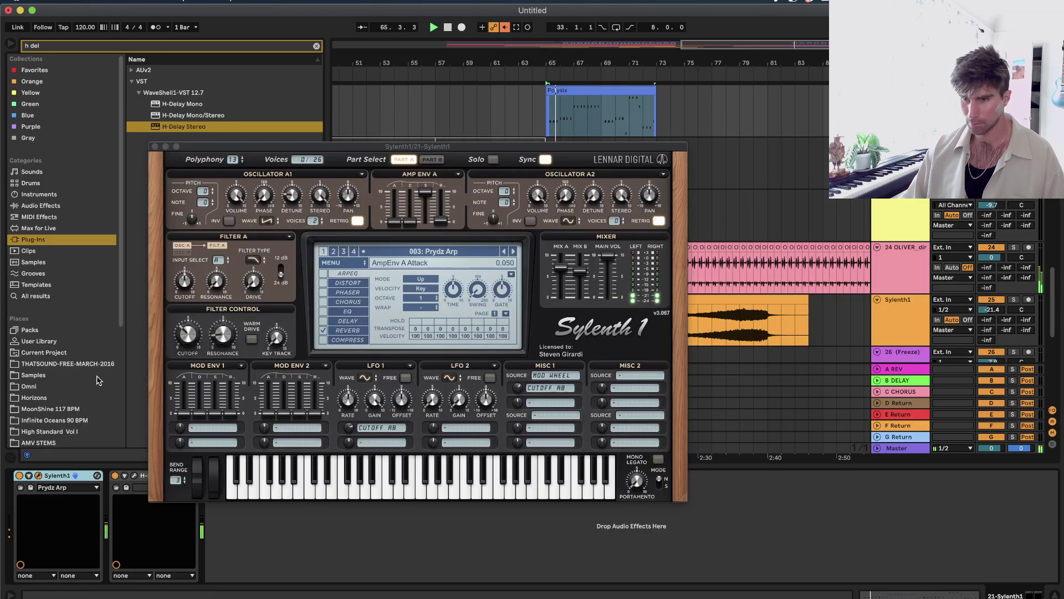
{"action": "left_click_drag", "start_coordinate": [186, 335], "coordinate": [197, 309]}
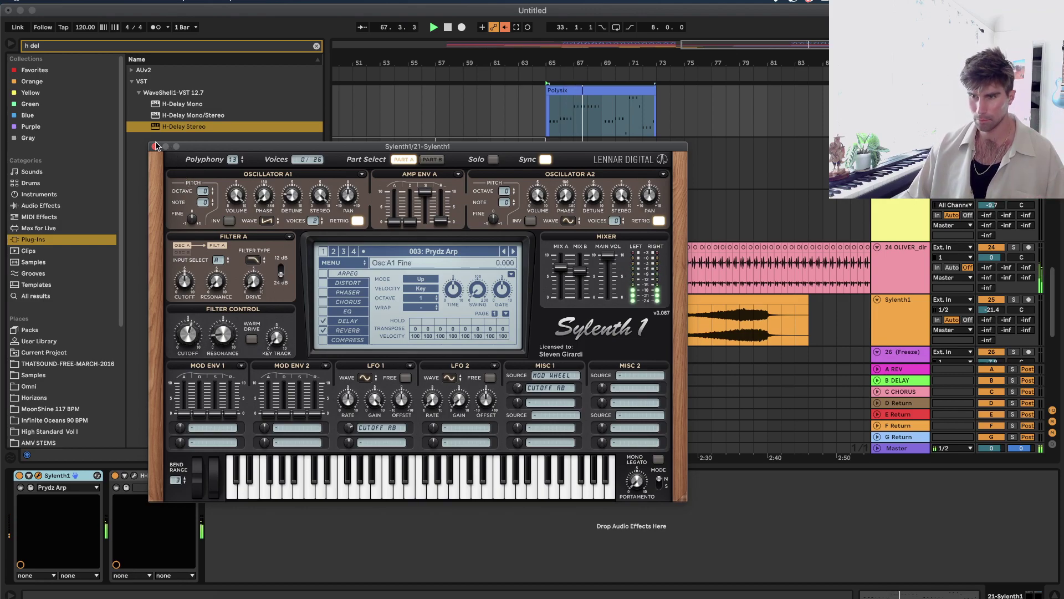
{"action": "key", "text": "super+alt+p"}
Expose Sylenth1's FilterCtl Cutoff parameter and check its automation lane on track 21.
{"action": "left_click", "coordinate": [496, 124]}
{"action": "scroll", "coordinate": [527, 128], "scroll_direction": "up", "scroll_amount": 3}
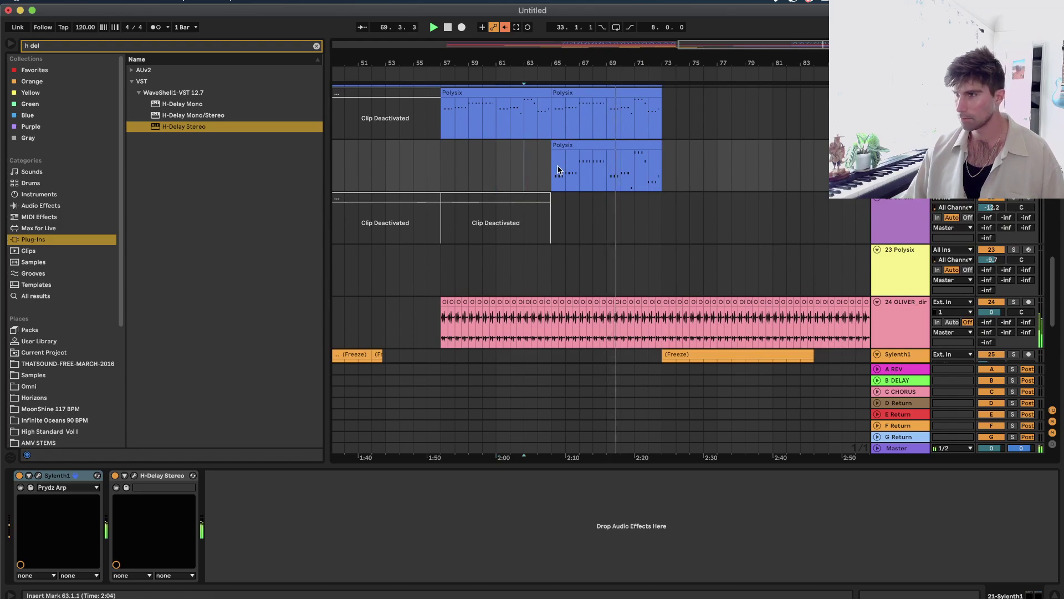
{"action": "key", "text": "a"}
{"action": "key", "text": "a"}
{"action": "scroll", "coordinate": [691, 199], "scroll_direction": "up", "scroll_amount": 3}
{"action": "key", "text": "a"}
{"action": "left_click", "coordinate": [530, 217]}
{"action": "scroll", "coordinate": [625, 250], "scroll_direction": "up", "scroll_amount": 2}
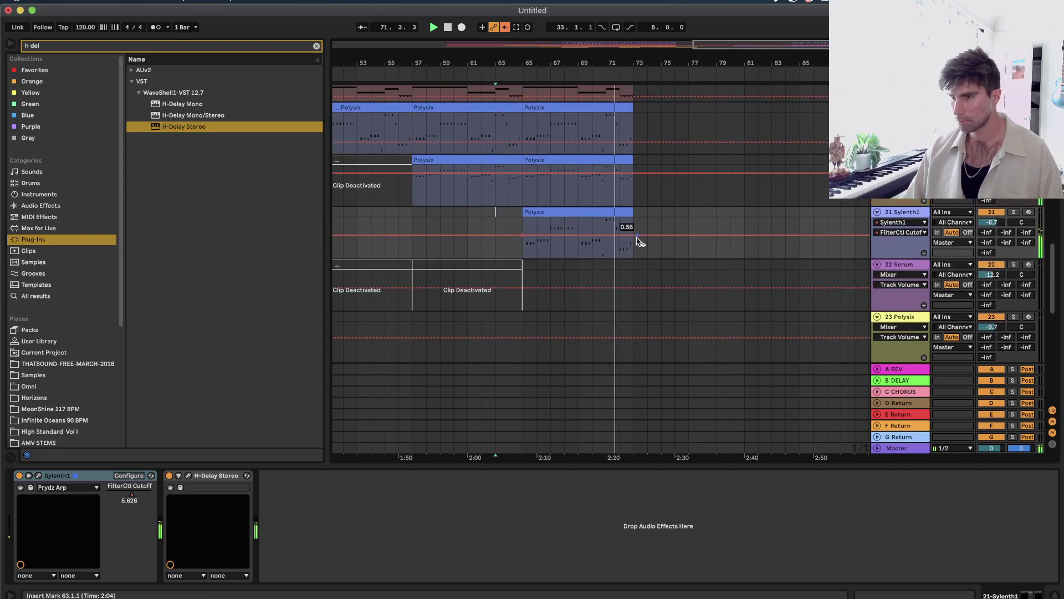
{"action": "key", "text": "a"}
Duplicate the Polysix clip at bar 65 on the Sylenth1 track to bar 73.
{"action": "left_click", "coordinate": [592, 215]}
{"action": "key", "text": "super+d"}
{"action": "scroll", "coordinate": [589, 214], "scroll_direction": "up", "scroll_amount": 1}
Duplicate the MAssive Bass, Kontakt, Polysix and Serum clips between bars 65 and 73 to bar 73.
{"action": "left_click", "coordinate": [434, 257]}
{"action": "scroll", "coordinate": [601, 200], "scroll_direction": "up", "scroll_amount": 3}
{"action": "left_click", "coordinate": [610, 251]}
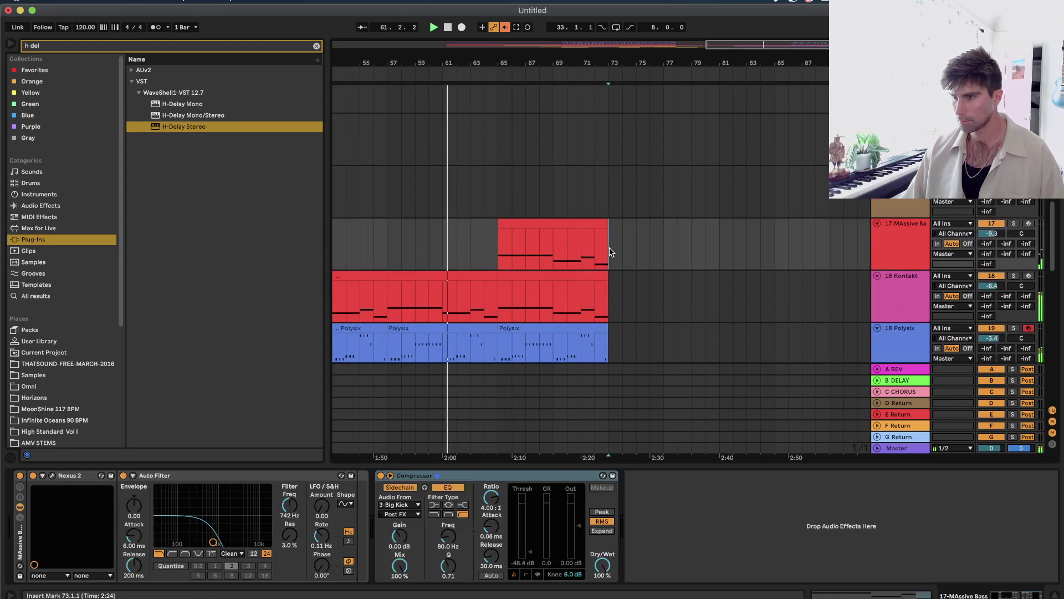
{"action": "scroll", "coordinate": [520, 242], "scroll_direction": "down", "scroll_amount": 3}
{"action": "left_click", "coordinate": [508, 253], "text": "shift"}
{"action": "key", "text": "super+d"}
{"action": "scroll", "coordinate": [522, 250], "scroll_direction": "down", "scroll_amount": 3}
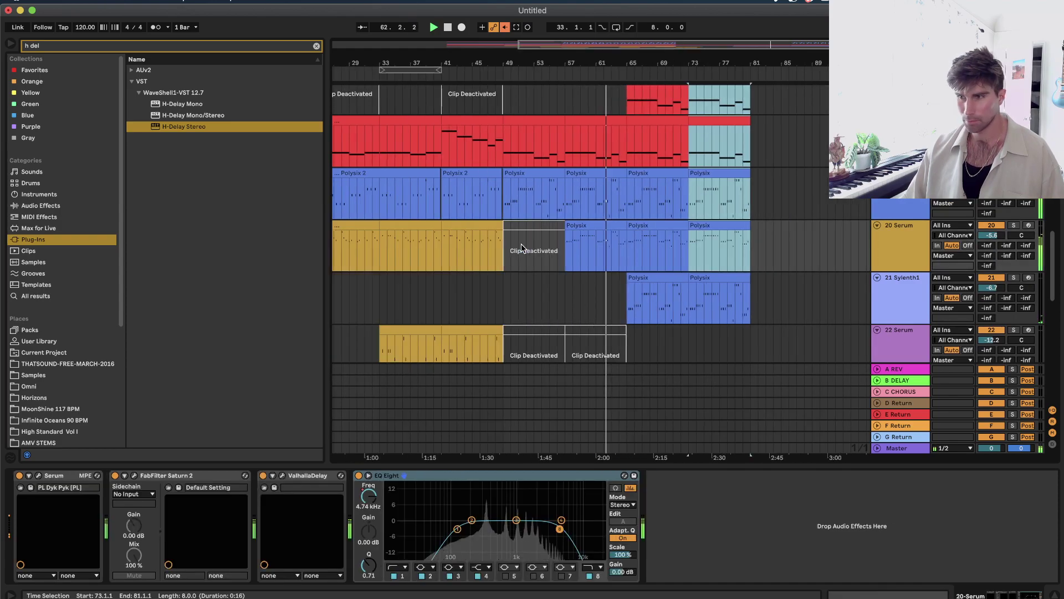
Automate Sylenth1's FilterCtl Cutoff on track 21 to rise from near its minimum at bar 65 to 0.56 at bar 81.
{"action": "scroll", "coordinate": [694, 253], "scroll_direction": "left", "scroll_amount": 4}
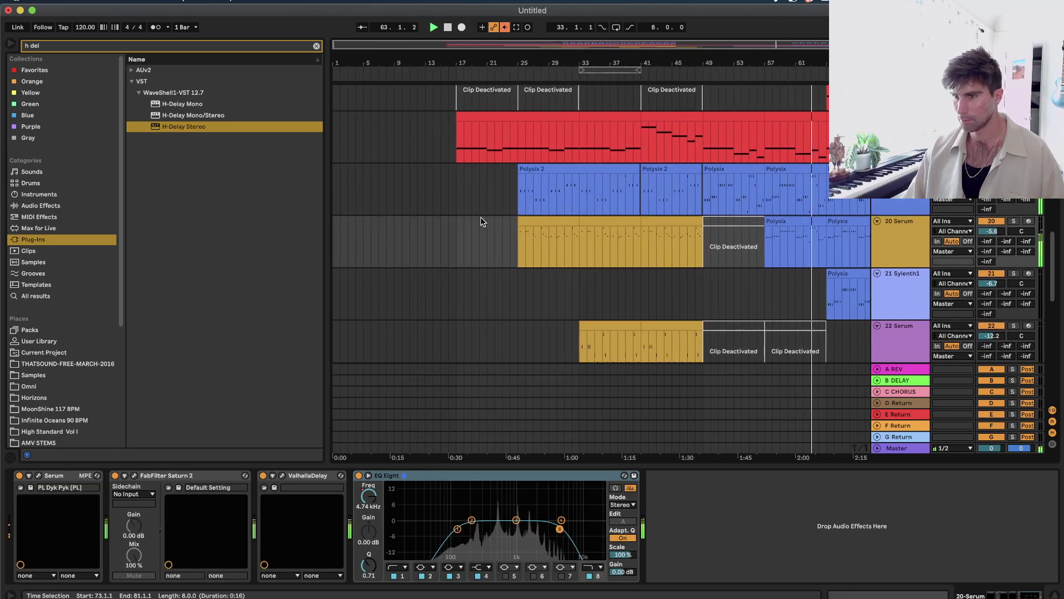
{"action": "left_click", "coordinate": [473, 118], "text": "shift"}
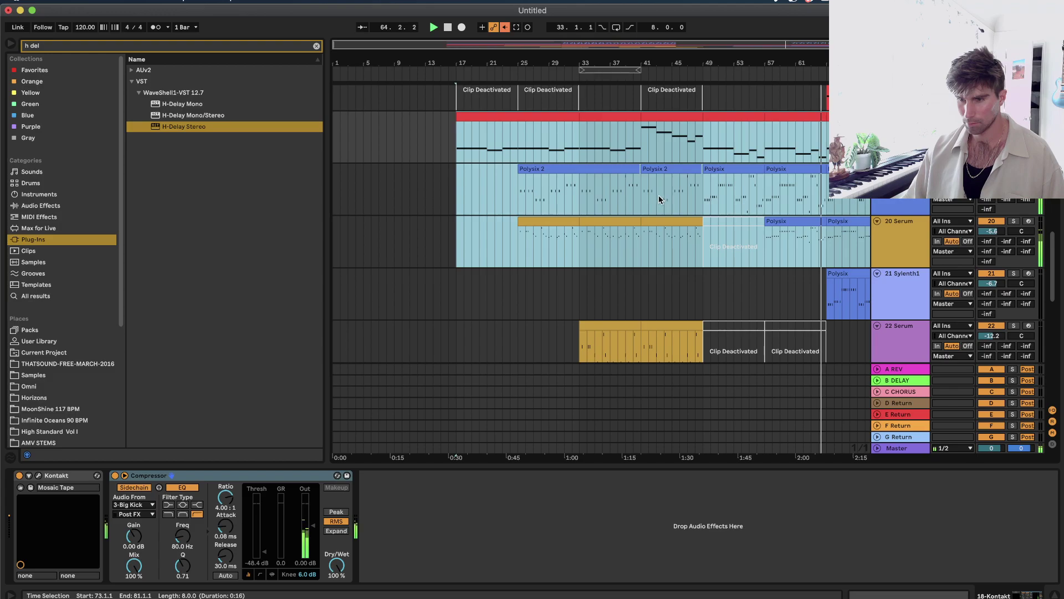
{"action": "scroll", "coordinate": [637, 186], "scroll_direction": "down", "scroll_amount": 2}
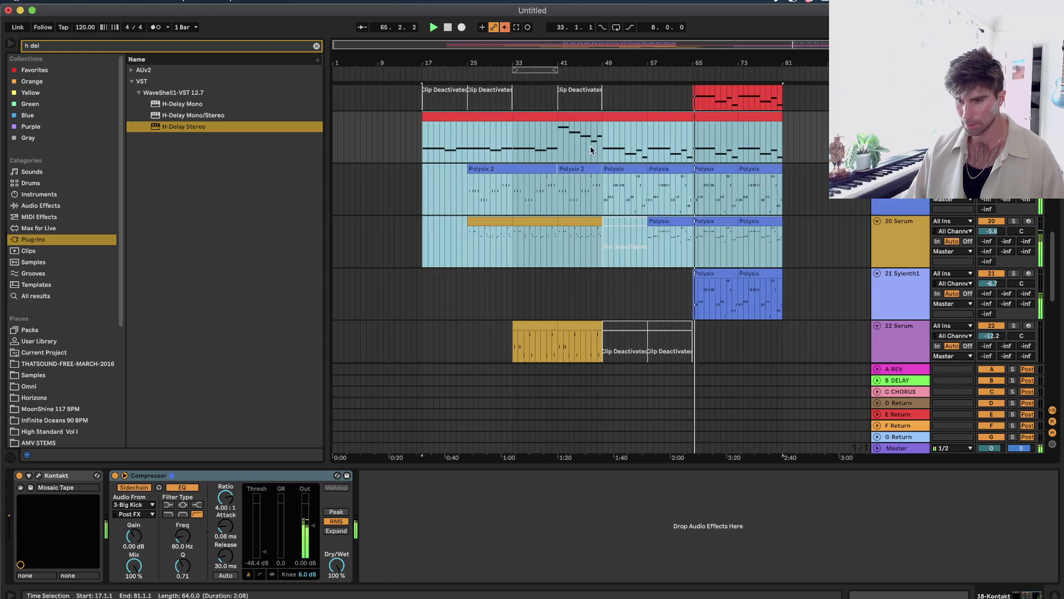
{"action": "scroll", "coordinate": [734, 160], "scroll_direction": "up", "scroll_amount": 2}
{"action": "scroll", "coordinate": [734, 160], "scroll_direction": "up", "scroll_amount": 4}
{"action": "scroll", "coordinate": [734, 160], "scroll_direction": "down", "scroll_amount": 4}
{"action": "key", "text": "a"}
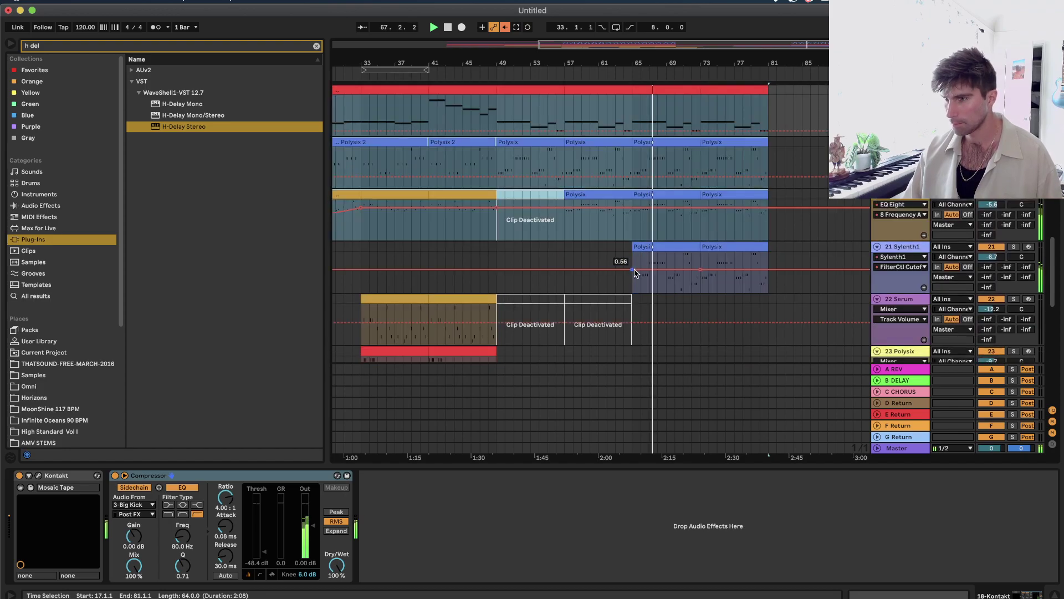
{"action": "left_click_drag", "start_coordinate": [633, 270], "coordinate": [633, 289]}
{"action": "left_click_drag", "start_coordinate": [700, 270], "coordinate": [768, 270]}
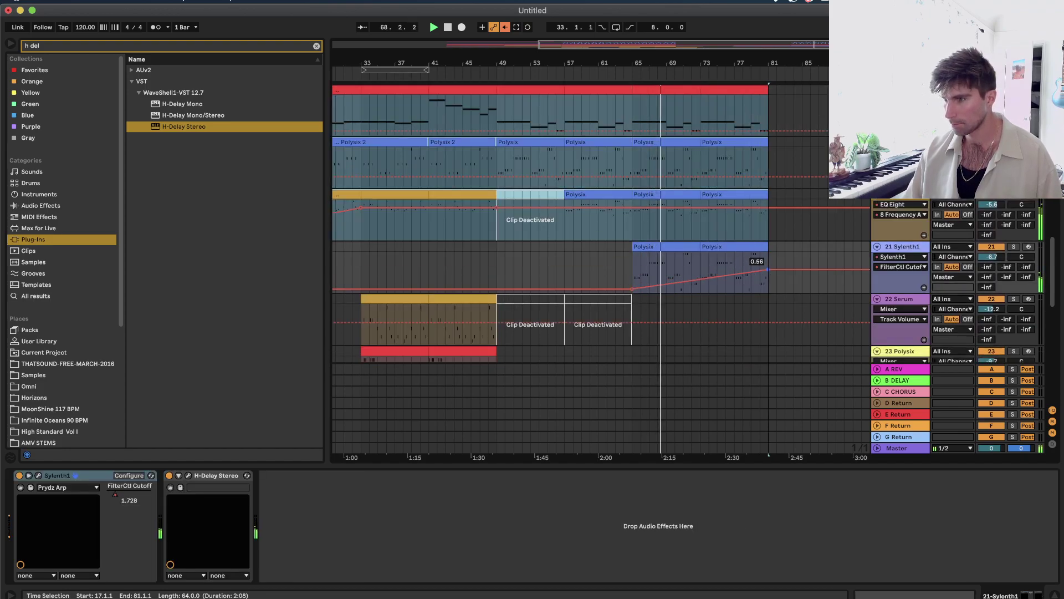
{"action": "key", "text": "a"}
Delete the OLIVER dirty lofi drum loop clips on track 24 between bars 81 and 89.
{"action": "scroll", "coordinate": [768, 272], "scroll_direction": "down", "scroll_amount": 5}
{"action": "scroll", "coordinate": [768, 271], "scroll_direction": "up", "scroll_amount": 4}
{"action": "scroll", "coordinate": [768, 271], "scroll_direction": "up", "scroll_amount": 2}
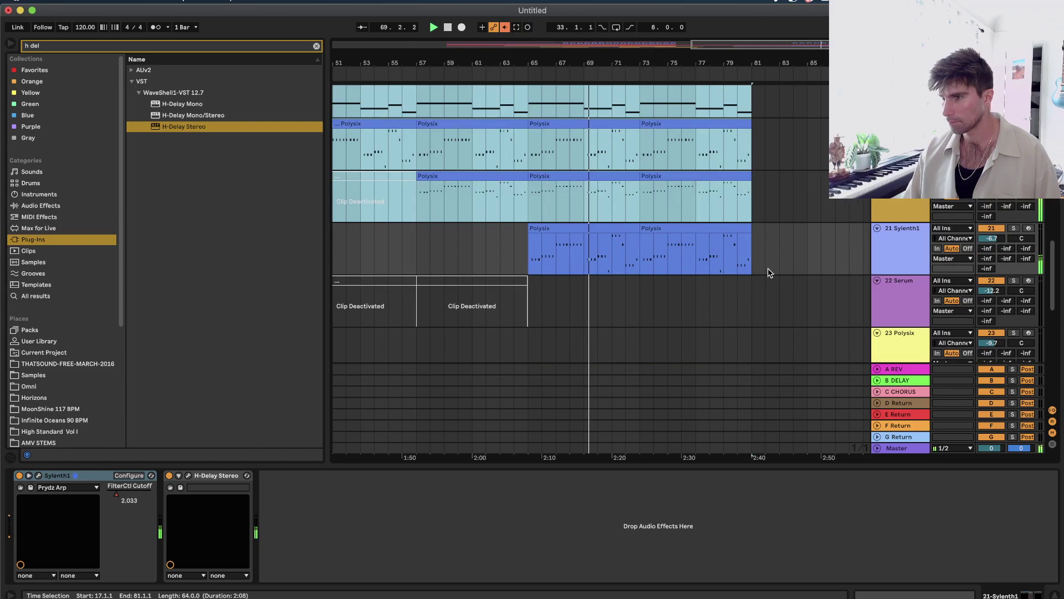
{"action": "scroll", "coordinate": [767, 271], "scroll_direction": "down", "scroll_amount": 4}
{"action": "scroll", "coordinate": [767, 272], "scroll_direction": "up", "scroll_amount": 3}
{"action": "left_click_drag", "start_coordinate": [783, 243], "coordinate": [684, 239]}
{"action": "key", "text": "Delete"}
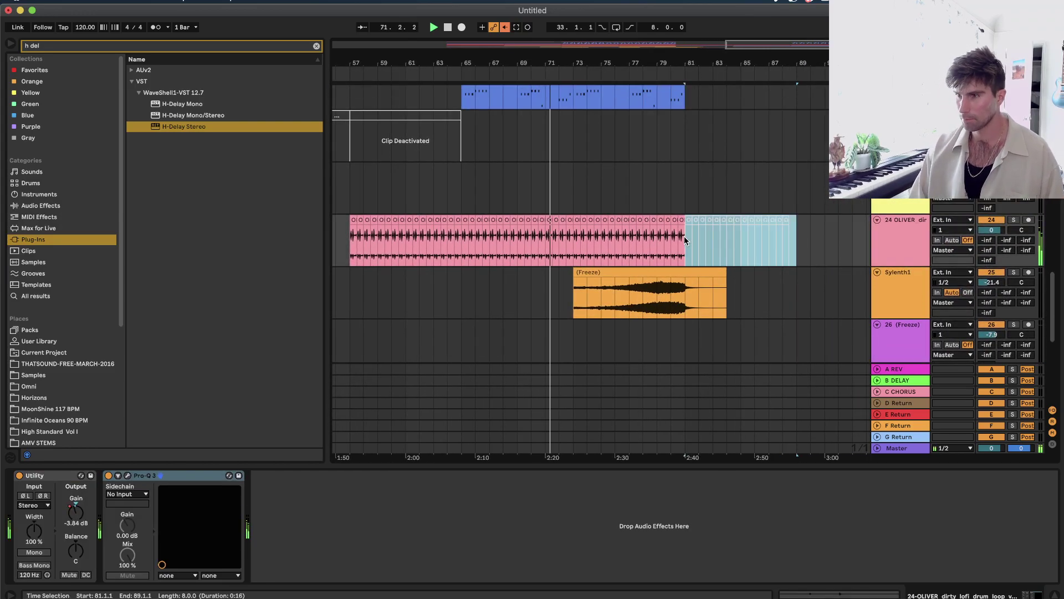
Duplicate the percussion and snap clips between bars 65 and 73 on the drum group tracks to bar 73.
{"action": "scroll", "coordinate": [684, 240], "scroll_direction": "up", "scroll_amount": 4}
{"action": "key", "text": "minus"}
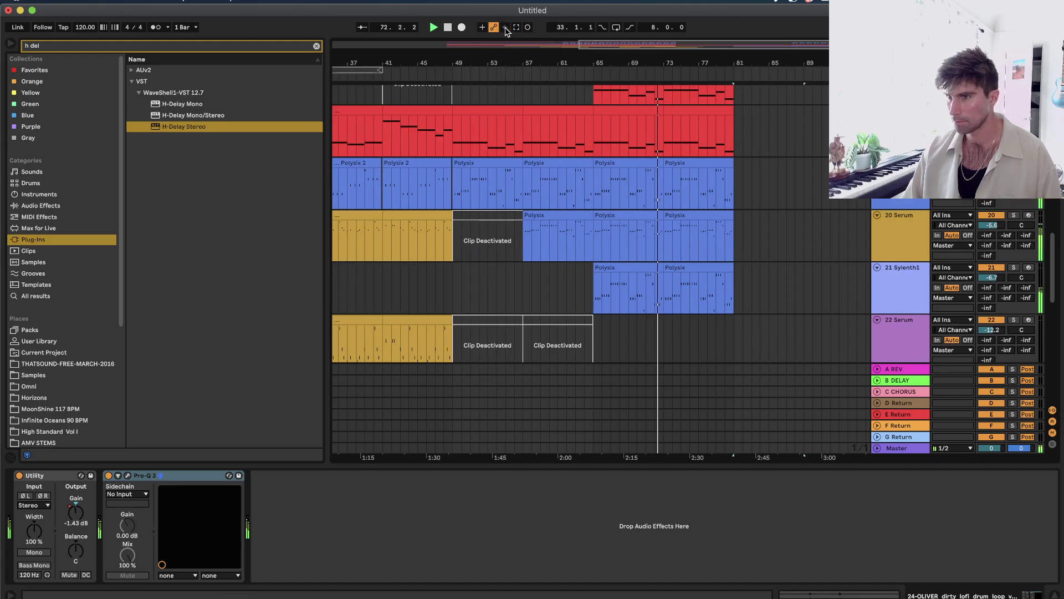
{"action": "scroll", "coordinate": [718, 171], "scroll_direction": "up", "scroll_amount": 3}
{"action": "scroll", "coordinate": [717, 170], "scroll_direction": "up", "scroll_amount": 3}
{"action": "scroll", "coordinate": [716, 172], "scroll_direction": "down", "scroll_amount": 2}
{"action": "scroll", "coordinate": [717, 172], "scroll_direction": "up", "scroll_amount": 8}
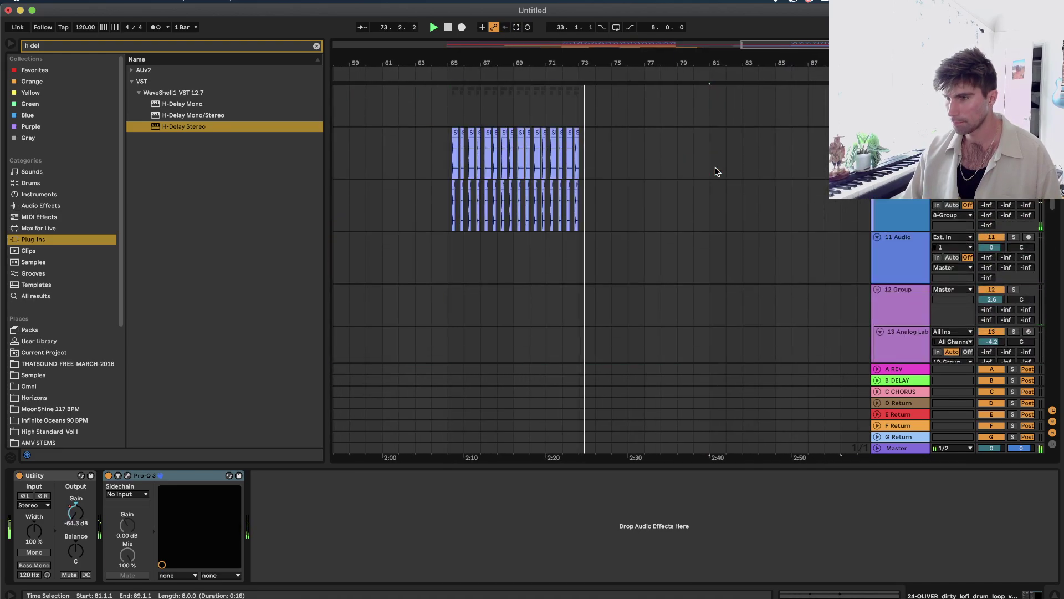
{"action": "scroll", "coordinate": [717, 171], "scroll_direction": "down", "scroll_amount": 8}
{"action": "scroll", "coordinate": [715, 171], "scroll_direction": "up", "scroll_amount": 6}
{"action": "key", "text": "space"}
{"action": "key", "text": "space"}
{"action": "left_click", "coordinate": [461, 157]}
{"action": "key", "text": "space"}
{"action": "scroll", "coordinate": [577, 197], "scroll_direction": "up", "scroll_amount": 6}
{"action": "scroll", "coordinate": [576, 198], "scroll_direction": "up", "scroll_amount": 5}
{"action": "key", "text": "space"}
{"action": "left_click", "coordinate": [587, 242], "text": "shift"}
{"action": "scroll", "coordinate": [587, 242], "scroll_direction": "up", "scroll_amount": 2}
{"action": "key", "text": "super+d"}
Try to consolidate the percussion and snap clips between bars 65 and 81.
{"action": "scroll", "coordinate": [587, 241], "scroll_direction": "down", "scroll_amount": 4}
{"action": "scroll", "coordinate": [587, 241], "scroll_direction": "down", "scroll_amount": 5}
{"action": "left_click", "coordinate": [566, 221], "text": "shift"}
{"action": "key", "text": "super+j"}
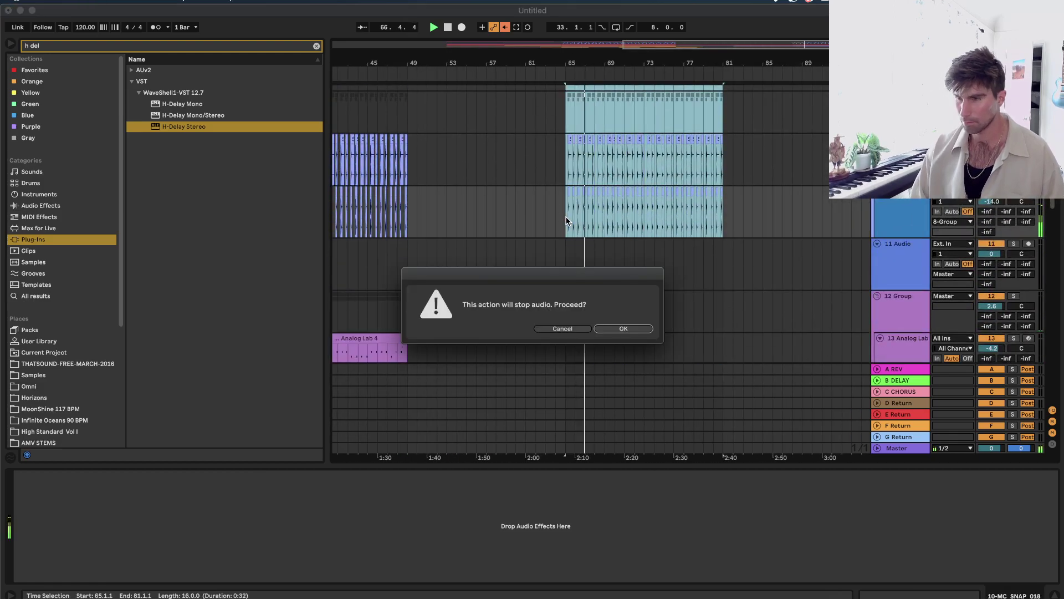
{"action": "left_click", "coordinate": [626, 330]}
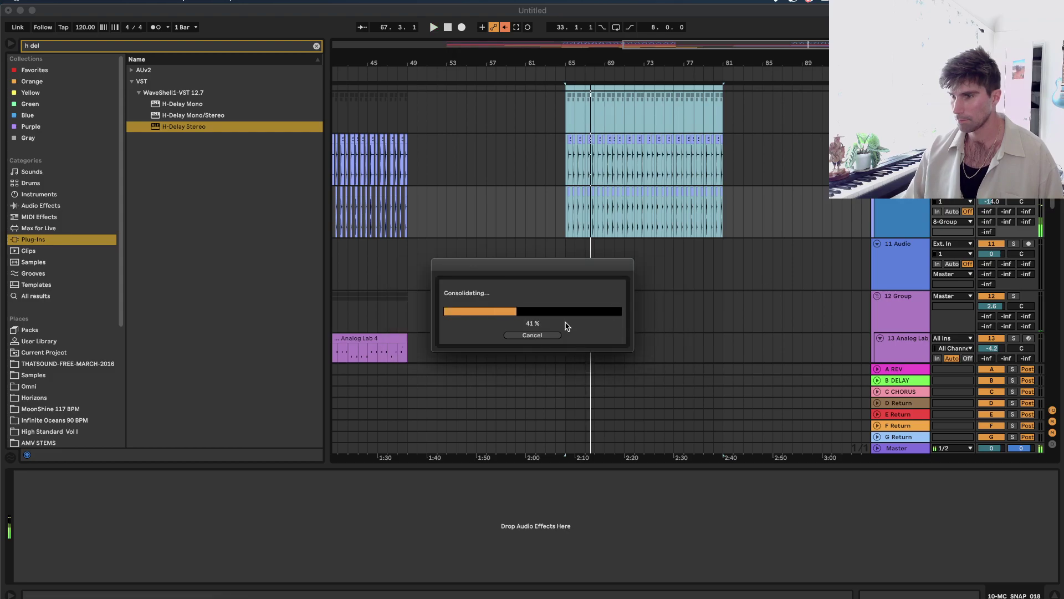
Group the tracks from 4 Group through 8 Group into one parent drum group.
{"action": "scroll", "coordinate": [903, 227], "scroll_direction": "up", "scroll_amount": 5}
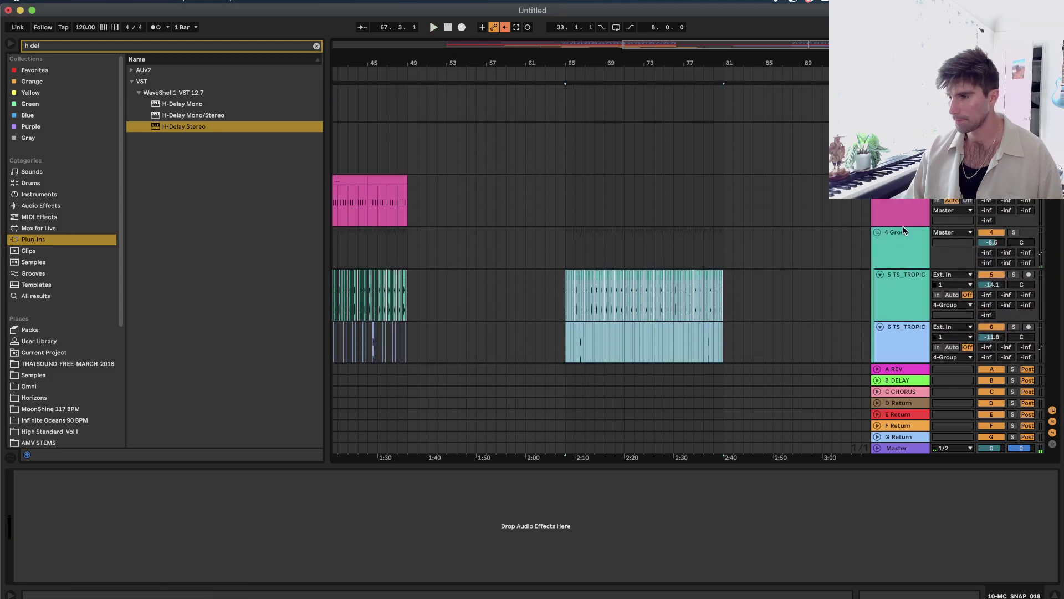
{"action": "left_click", "coordinate": [904, 212]}
{"action": "scroll", "coordinate": [903, 212], "scroll_direction": "down", "scroll_amount": 3}
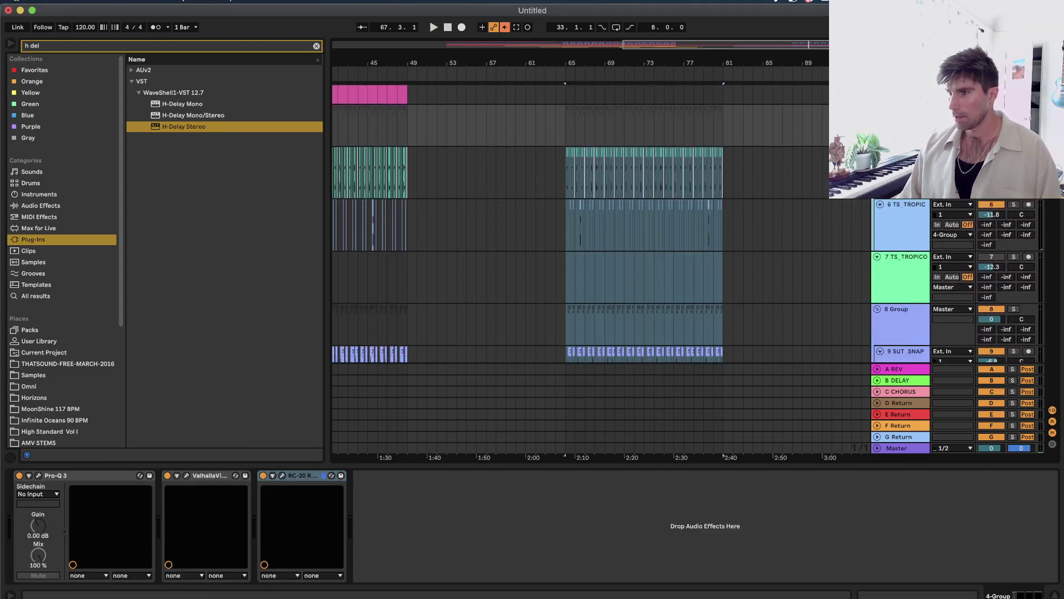
{"action": "left_click", "coordinate": [906, 308]}
{"action": "left_click", "coordinate": [904, 125], "text": "shift"}
{"action": "scroll", "coordinate": [601, 224], "scroll_direction": "down", "scroll_amount": 3}
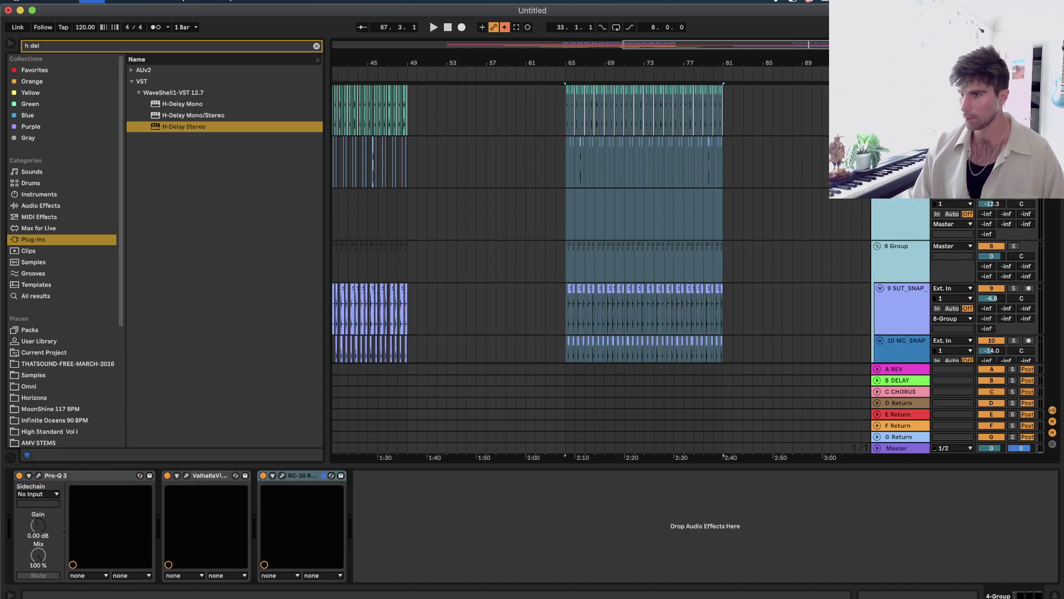
{"action": "key", "text": "super+g"}
Search the plug-ins for "smile" and load Endless Smile on the new parent drum group.
{"action": "scroll", "coordinate": [600, 224], "scroll_direction": "up", "scroll_amount": 3}
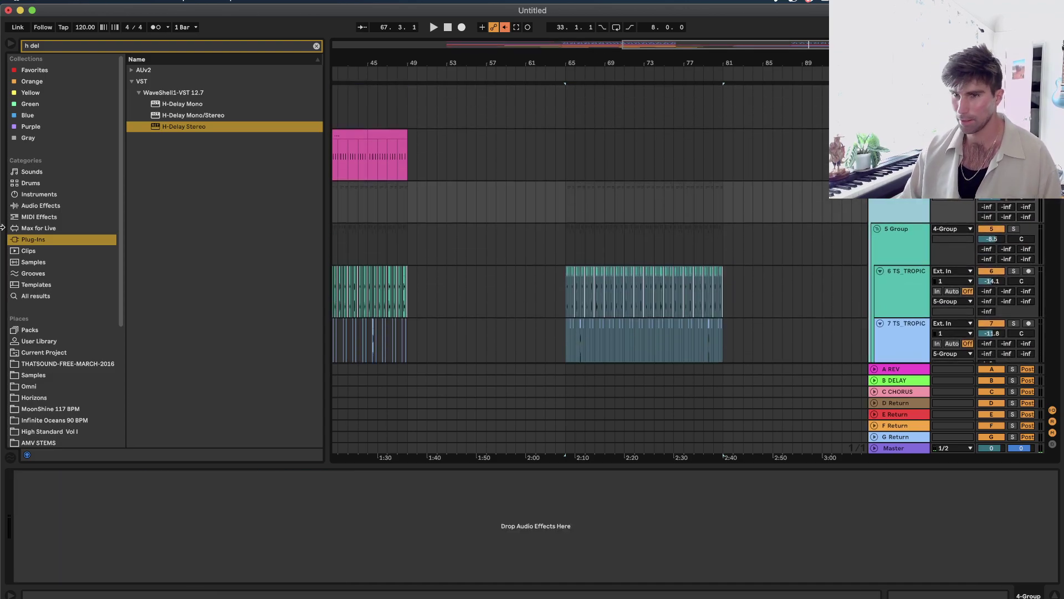
{"action": "left_click", "coordinate": [62, 47]}
{"action": "type", "text": "smile"}
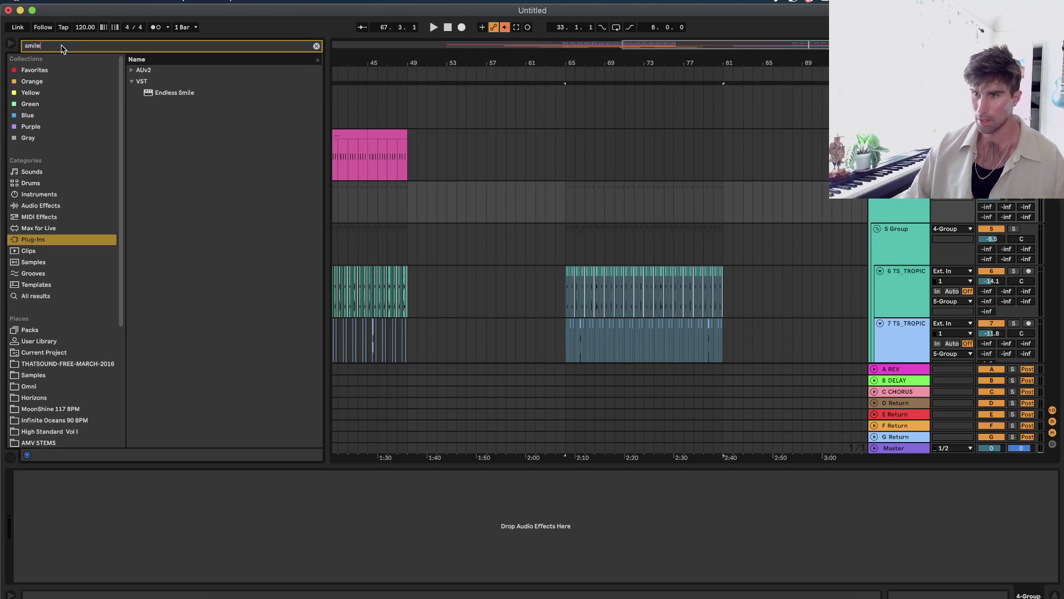
{"action": "left_click", "coordinate": [173, 96]}
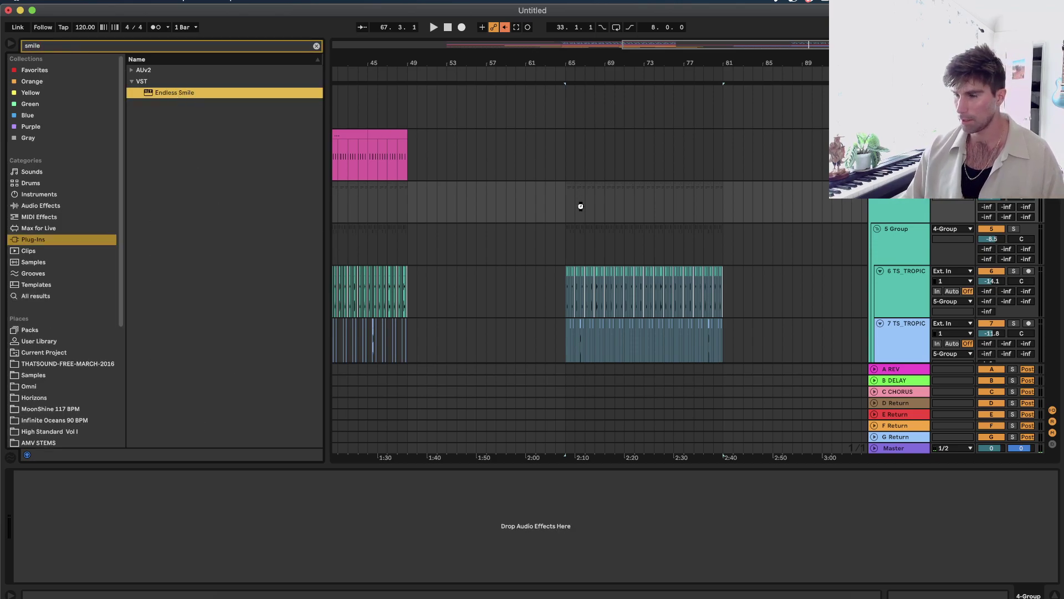
{"action": "key", "text": "Return"}
Automate Endless Smile's Intensity on the parent drum group to rise from bar 65 to bar 81, and play it back.
{"action": "left_click", "coordinate": [301, 239]}
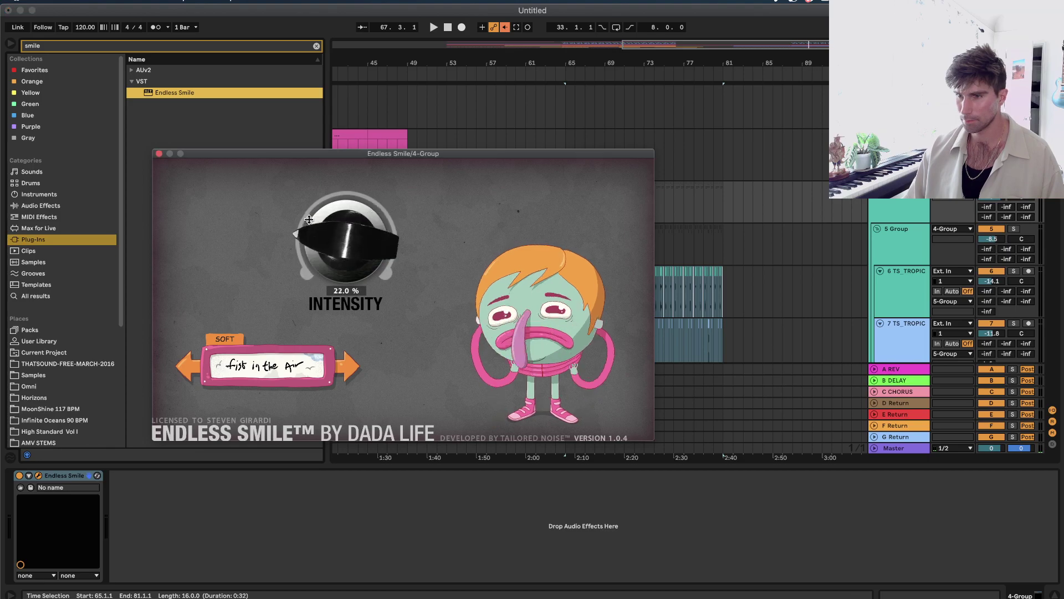
{"action": "key", "text": "a"}
{"action": "key", "text": "a"}
{"action": "key", "text": "a"}
{"action": "left_click", "coordinate": [159, 154]}
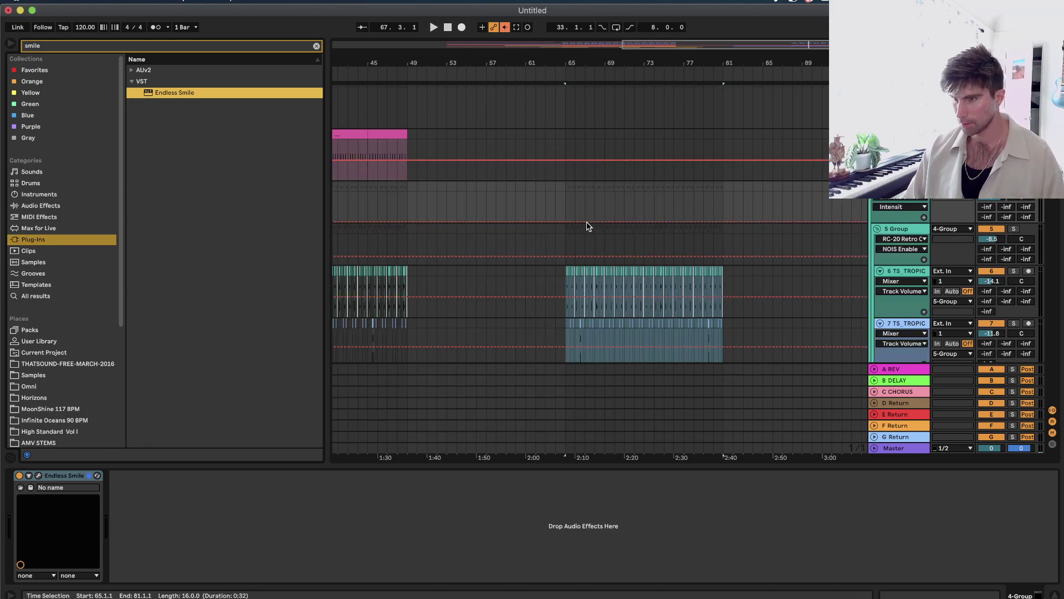
{"action": "left_click", "coordinate": [567, 224]}
{"action": "key", "text": "space"}
{"action": "left_click_drag", "start_coordinate": [723, 221], "coordinate": [723, 201]}
{"action": "key", "text": "a"}
{"action": "key", "text": "space"}
Insert an audio track below the Big Kick track and set the insert position on it at bar 73.
{"action": "scroll", "coordinate": [723, 201], "scroll_direction": "down", "scroll_amount": 1}
{"action": "right_click", "coordinate": [878, 138]}
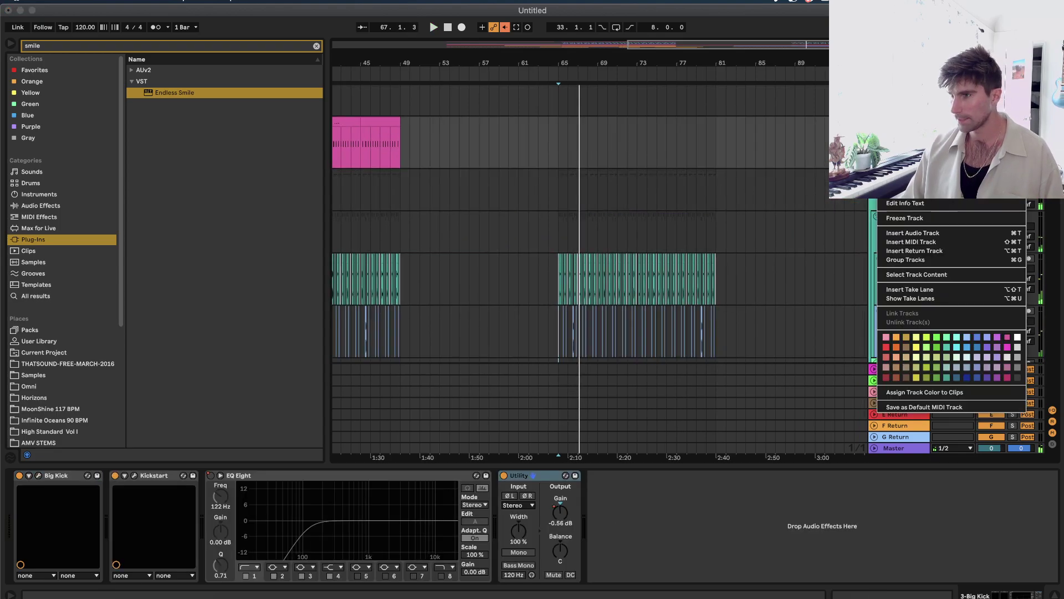
{"action": "left_click", "coordinate": [900, 235]}
{"action": "scroll", "coordinate": [639, 198], "scroll_direction": "up", "scroll_amount": 3}
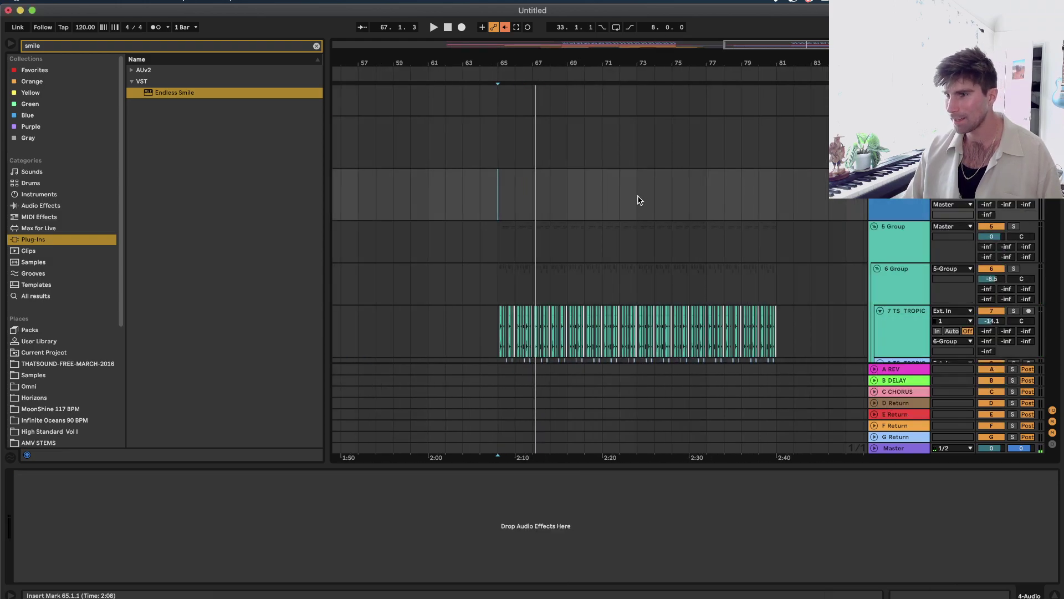
{"action": "left_click", "coordinate": [637, 199]}
Search the Samples folder for "snare" and audition the electronic snare loops in the TS_TROPICOOL pack.
{"action": "left_click", "coordinate": [19, 374]}
{"action": "type", "text": "snare"}
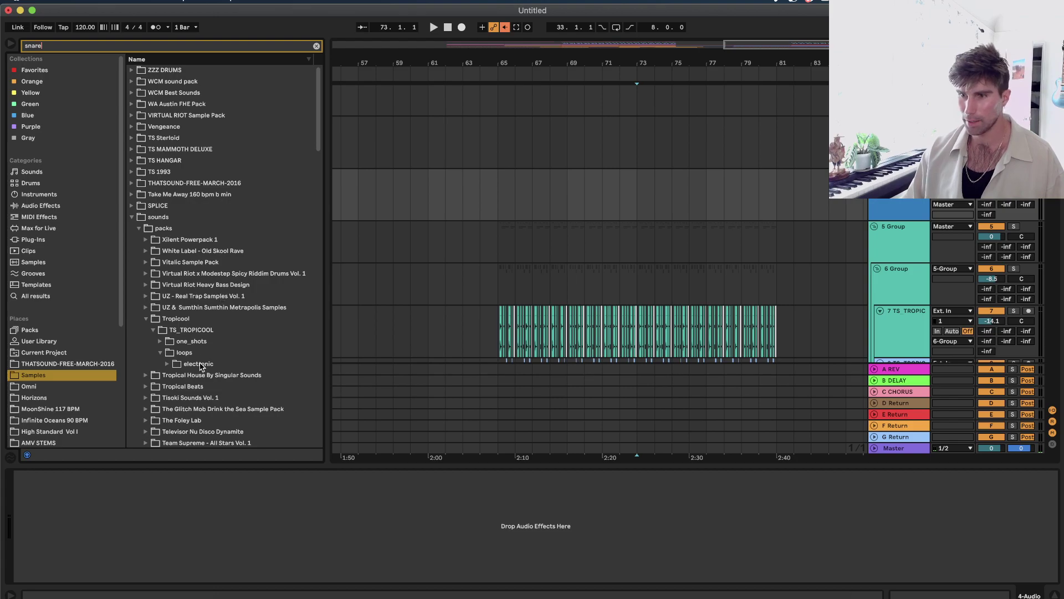
{"action": "left_click", "coordinate": [166, 363]}
{"action": "scroll", "coordinate": [167, 365], "scroll_direction": "down", "scroll_amount": 3}
{"action": "left_click", "coordinate": [175, 338]}
{"action": "left_click", "coordinate": [198, 350]}
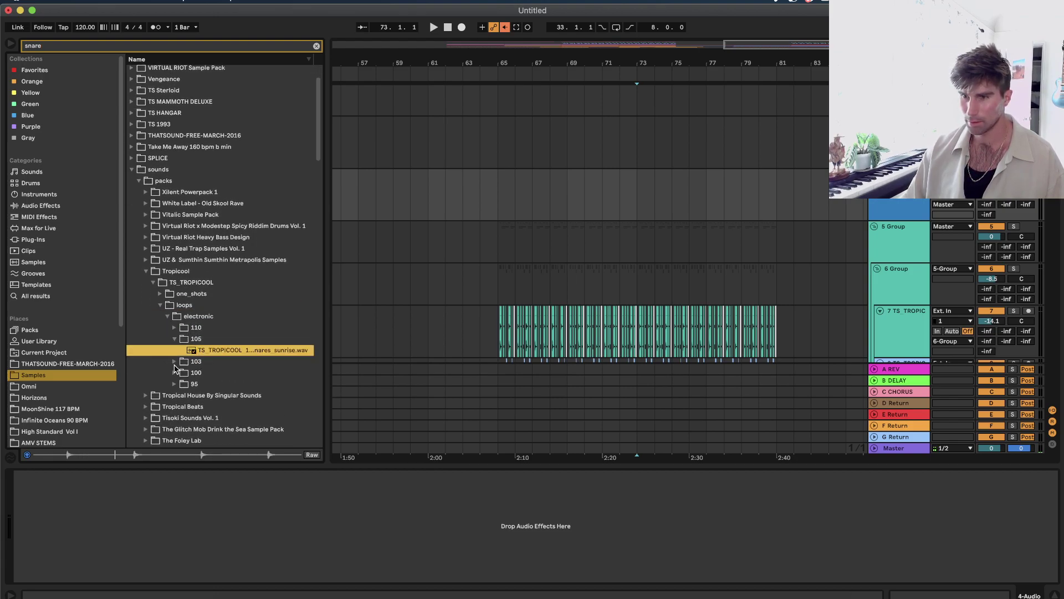
{"action": "left_click", "coordinate": [175, 371]}
{"action": "left_click", "coordinate": [200, 384]}
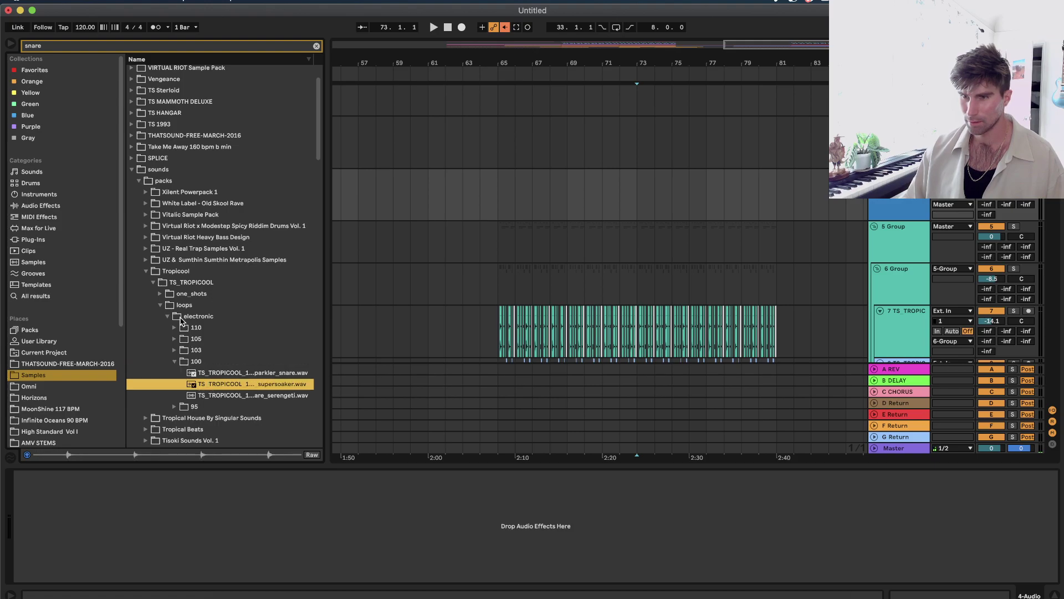
{"action": "left_click", "coordinate": [159, 294]}
{"action": "left_click", "coordinate": [167, 305]}
{"action": "left_click", "coordinate": [175, 327]}
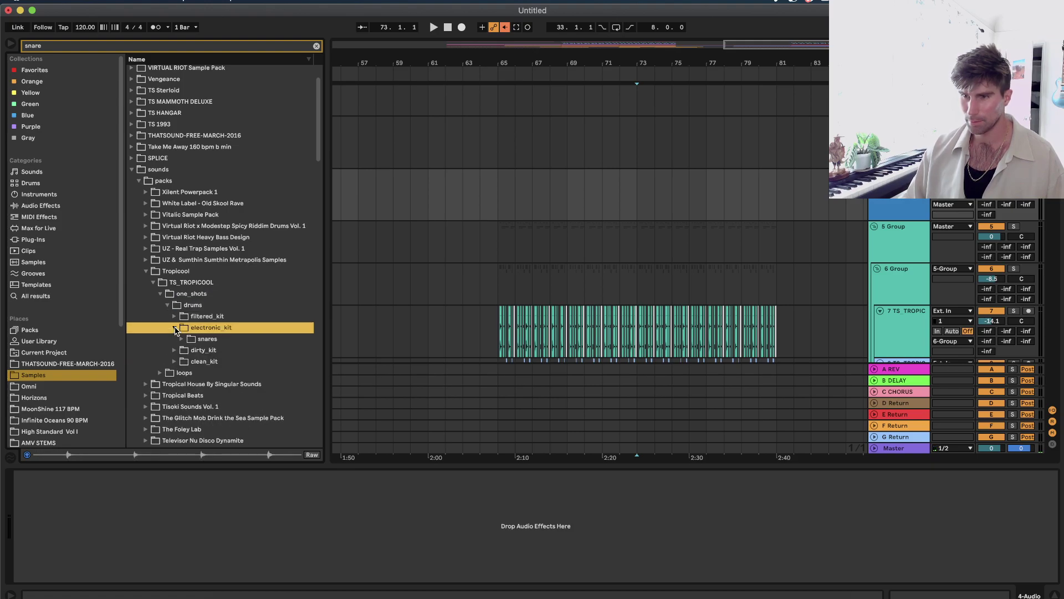
{"action": "left_click", "coordinate": [133, 175]}
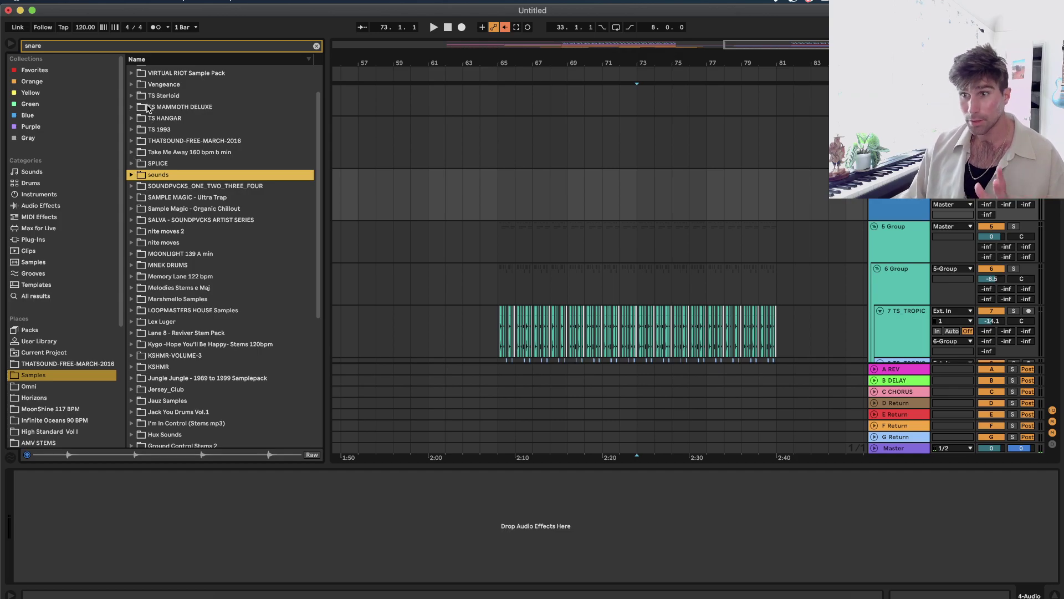
Audition samples in the VUF2 Snare&Kick&FX Pairs 140BPM folder of Vengeance ultimate Fills V2.
{"action": "left_click", "coordinate": [131, 84]}
{"action": "left_click", "coordinate": [139, 119]}
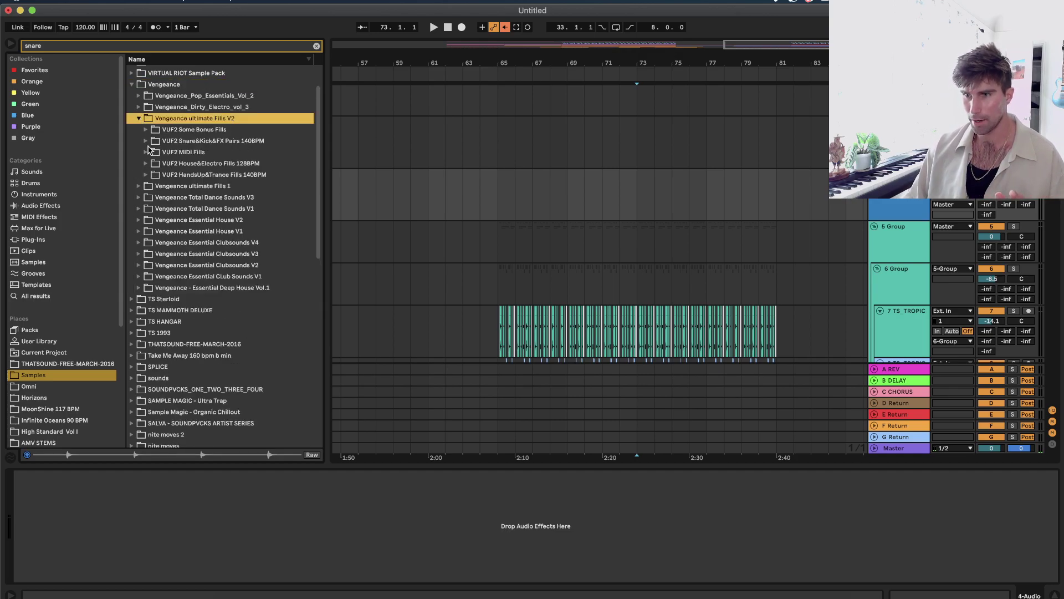
{"action": "left_click", "coordinate": [147, 141]}
{"action": "left_click", "coordinate": [166, 198]}
{"action": "left_click", "coordinate": [229, 289]}
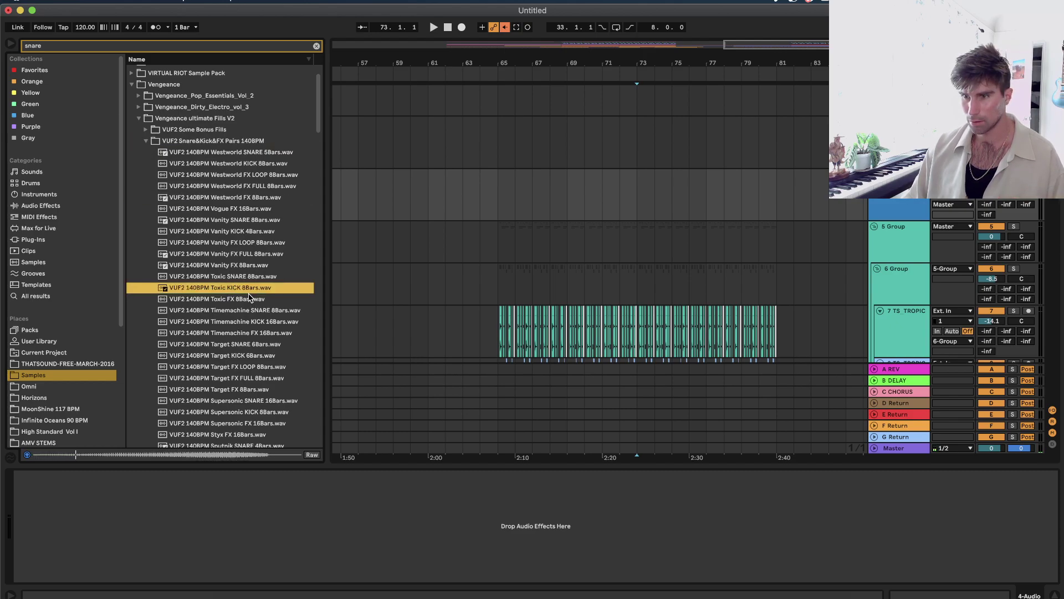
Try the VUF2 140BPM Toxic KICK 8Bars sample at bar 74 on the new audio track, then remove it.
{"action": "left_click_drag", "start_coordinate": [250, 296], "coordinate": [652, 203]}
{"action": "key", "text": "space"}
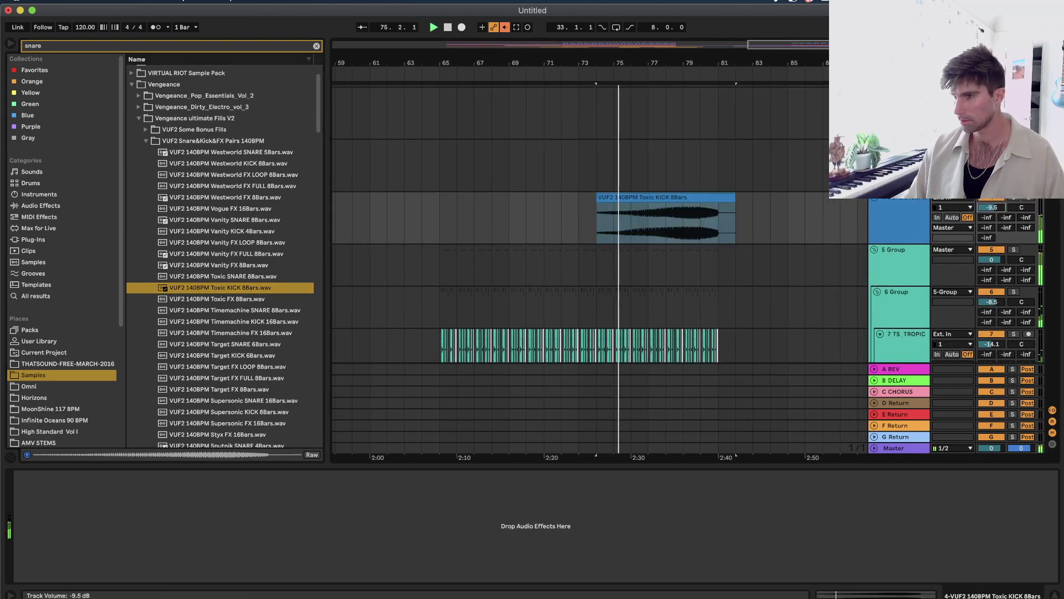
{"action": "left_click", "coordinate": [686, 200]}
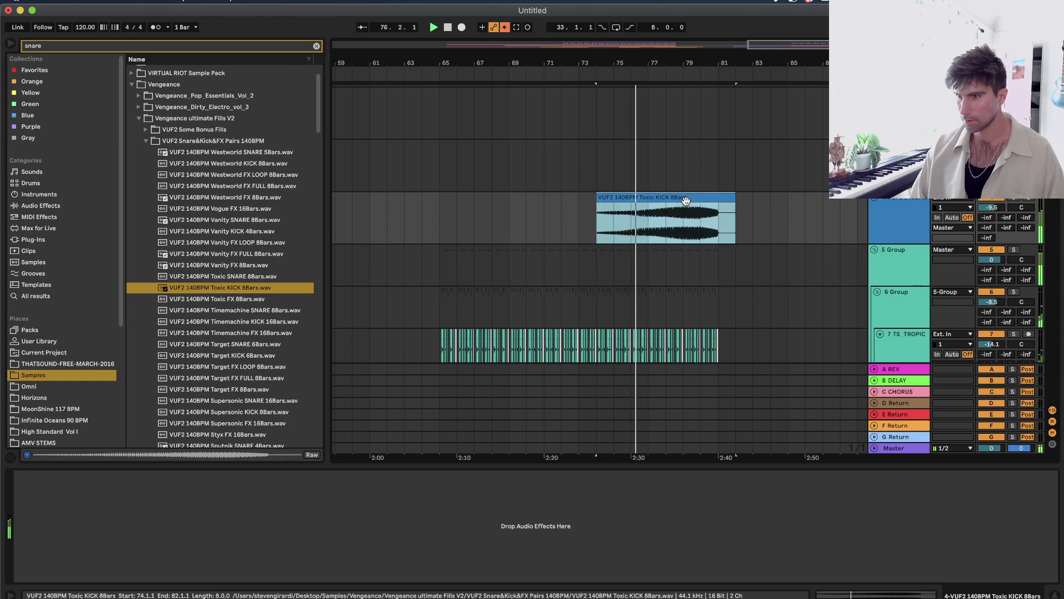
{"action": "key", "text": "Delete"}
Audition Target FX FULL 8Bars and other build-up samples in the VUF2 Snare&Kick&FX Pairs folder.
{"action": "left_click", "coordinate": [190, 377]}
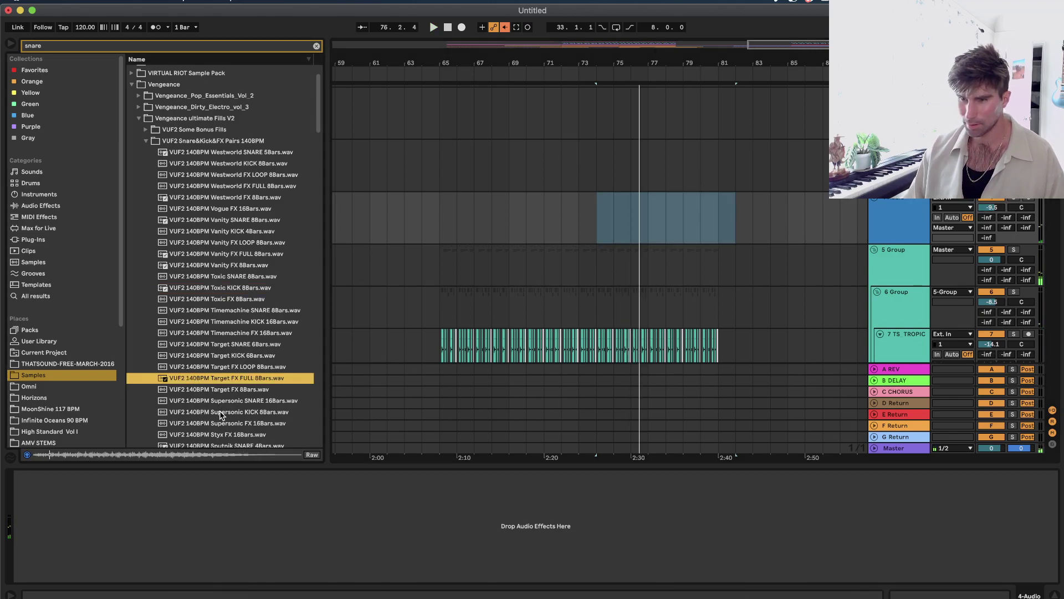
{"action": "left_click", "coordinate": [229, 388]}
{"action": "scroll", "coordinate": [228, 391], "scroll_direction": "down", "scroll_amount": 4}
{"action": "left_click", "coordinate": [226, 395]}
{"action": "scroll", "coordinate": [226, 265], "scroll_direction": "up", "scroll_amount": 5}
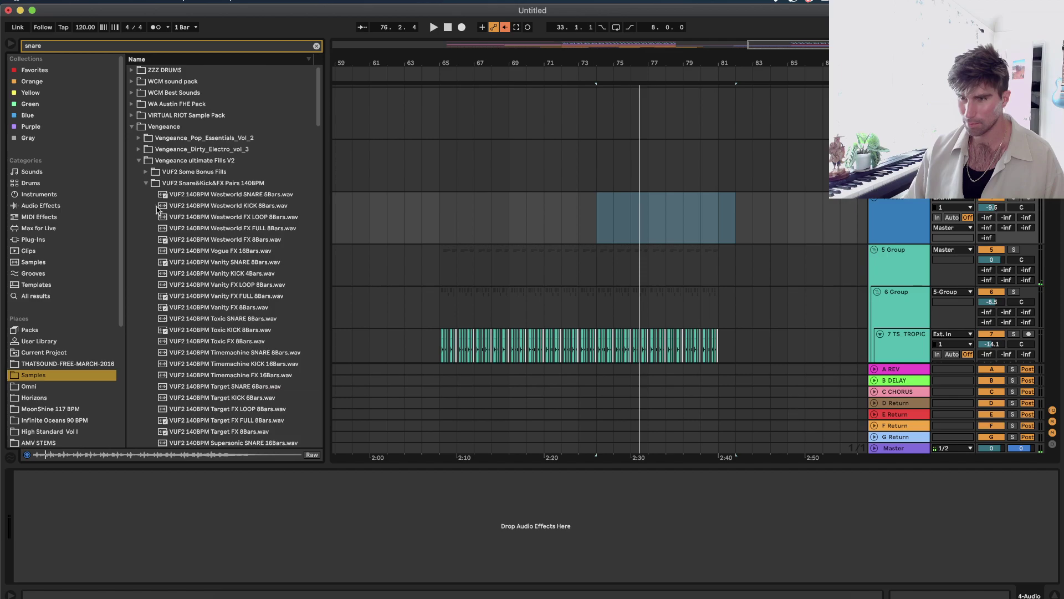
Audition snare one-shots in the VEC3 Snares folder of Vengeance Essential Clubsounds V3, including snares 094 and 090.
{"action": "left_click", "coordinate": [147, 183]}
{"action": "left_click_drag", "start_coordinate": [141, 254], "coordinate": [137, 250]}
{"action": "left_click", "coordinate": [137, 241]}
{"action": "left_click", "coordinate": [182, 259]}
{"action": "left_click", "coordinate": [136, 253]}
{"action": "left_click", "coordinate": [146, 253]}
{"action": "left_click", "coordinate": [178, 274]}
{"action": "left_click", "coordinate": [217, 330]}
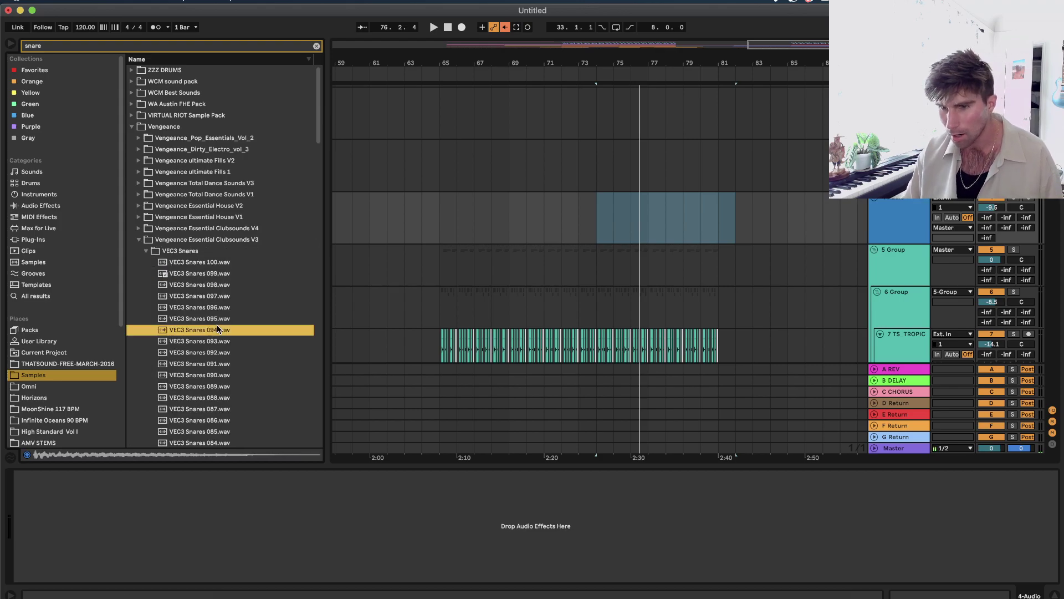
{"action": "scroll", "coordinate": [219, 338], "scroll_direction": "down", "scroll_amount": 2}
{"action": "left_click", "coordinate": [220, 348]}
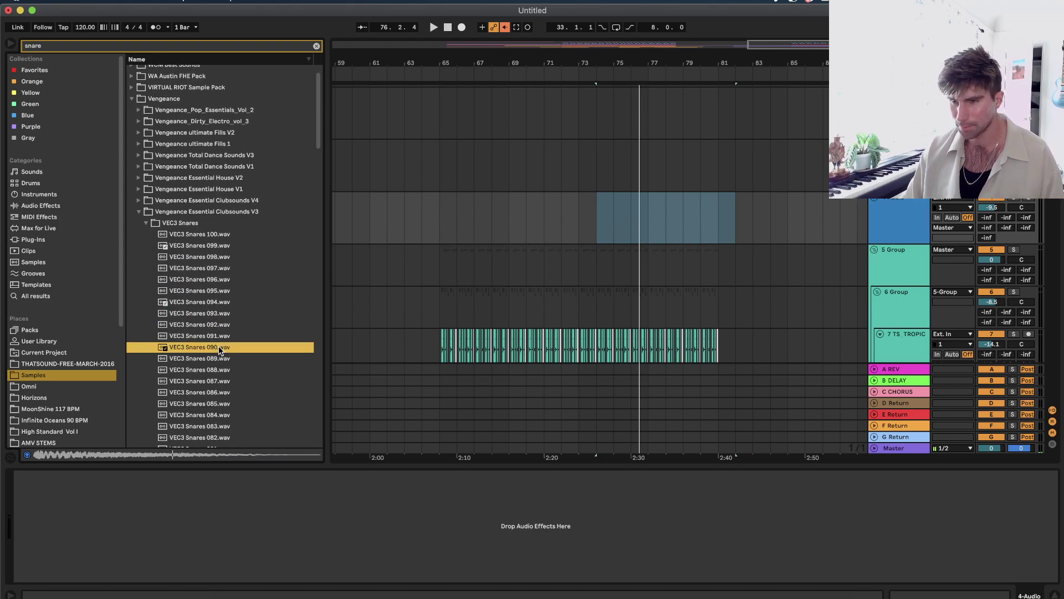
{"action": "left_click", "coordinate": [219, 380]}
{"action": "scroll", "coordinate": [219, 381], "scroll_direction": "down", "scroll_amount": 10}
Place the VEC3 Snares 063 sample at bar 74 on the empty audio track and set the arrangement grid to 1/16.
{"action": "left_click", "coordinate": [219, 378]}
{"action": "left_click", "coordinate": [619, 181]}
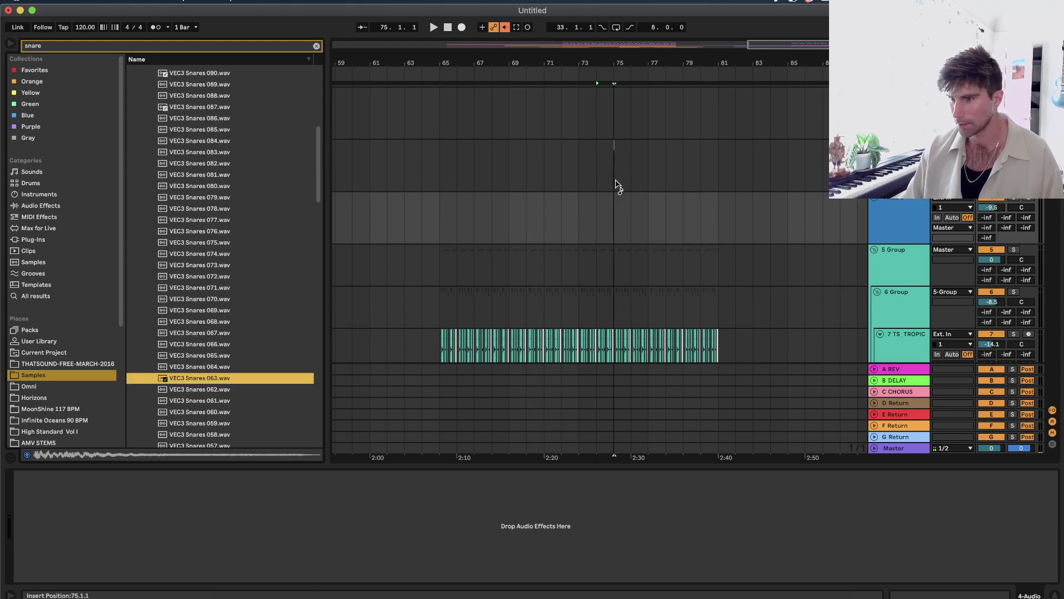
{"action": "left_click_drag", "start_coordinate": [592, 220], "coordinate": [593, 221]}
{"action": "left_click", "coordinate": [495, 219]}
{"action": "scroll", "coordinate": [496, 218], "scroll_direction": "up", "scroll_amount": 4}
{"action": "key", "text": "space"}
{"action": "scroll", "coordinate": [497, 218], "scroll_direction": "right", "scroll_amount": 2}
{"action": "right_click", "coordinate": [495, 216]}
{"action": "left_click", "coordinate": [580, 349]}
{"action": "scroll", "coordinate": [606, 150], "scroll_direction": "down", "scroll_amount": 4}
{"action": "scroll", "coordinate": [610, 171], "scroll_direction": "up", "scroll_amount": 6}
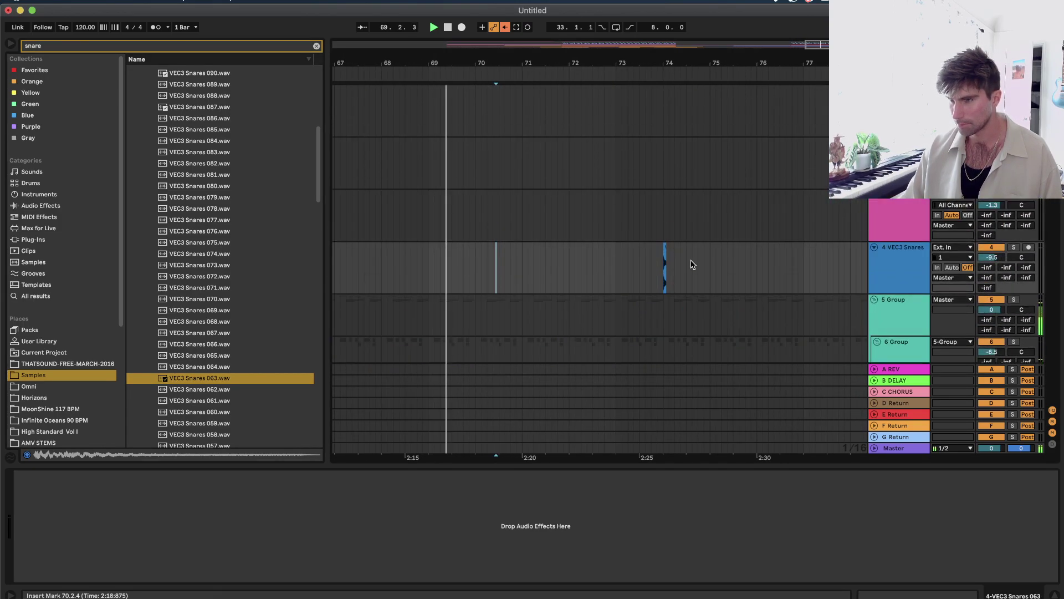
Move the VEC3 Snares 063 clip so that it starts at bar 73.
{"action": "left_click", "coordinate": [666, 254]}
{"action": "key", "text": "plus"}
{"action": "left_click_drag", "start_coordinate": [654, 251], "coordinate": [530, 252]}
{"action": "key", "text": "plus"}
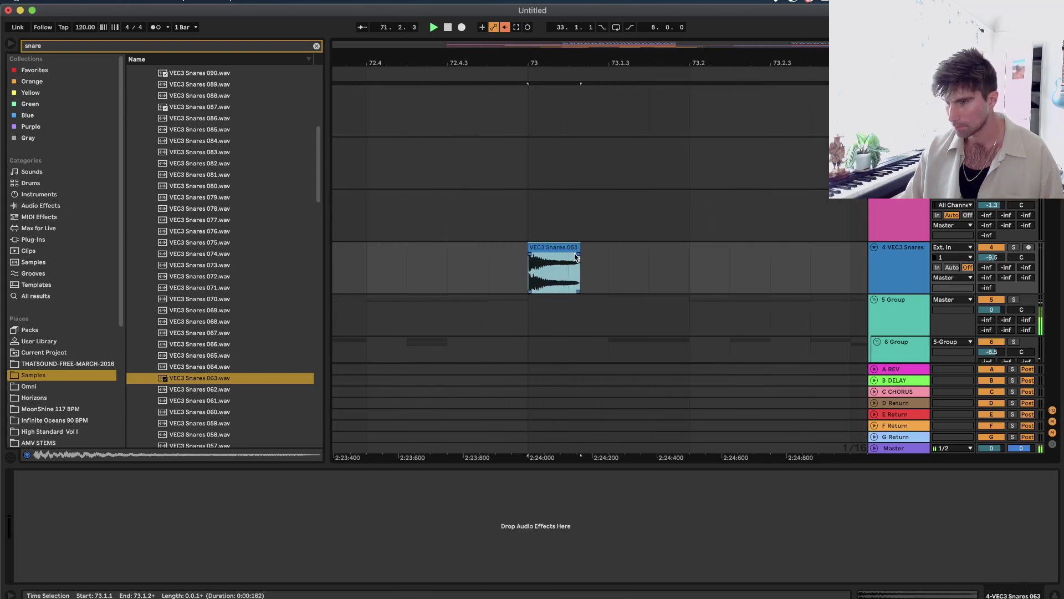
Repeat the snare clip as continuous sixteenth notes from bar 73 to bar 81.
{"action": "key", "text": "super+d"}
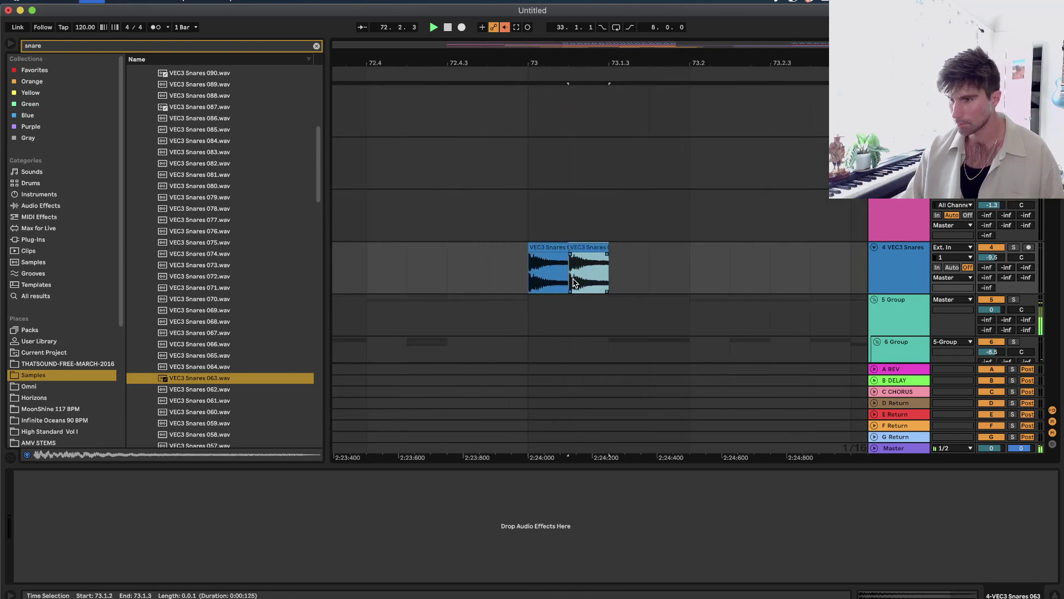
{"action": "key", "text": "super+d"}
{"action": "key", "text": "super+d"}
{"action": "key", "text": "minus"}
{"action": "scroll", "coordinate": [534, 282], "scroll_direction": "down", "scroll_amount": 4}
{"action": "key", "text": "super+d"}
{"action": "key", "text": "super+d"}
{"action": "key", "text": "super+d"}
{"action": "key", "text": "super+d"}
{"action": "key", "text": "super+d"}
{"action": "key", "text": "super+d"}
{"action": "key", "text": "super+d"}
{"action": "key", "text": "super+d"}
{"action": "key", "text": "super+d"}
{"action": "key", "text": "super+d"}
{"action": "key", "text": "super+d"}
{"action": "key", "text": "super+d"}
{"action": "key", "text": "super+d"}
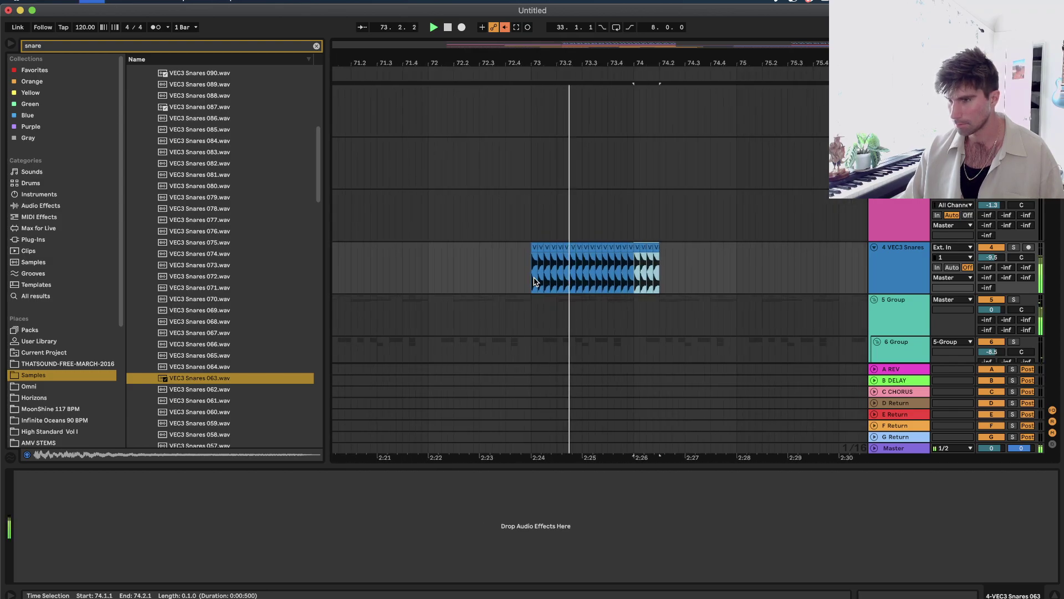
{"action": "key", "text": "super+d"}
{"action": "key", "text": "super+d"}
{"action": "key", "text": "super+d"}
{"action": "key", "text": "super+d"}
{"action": "key", "text": "super+d"}
{"action": "key", "text": "super+d"}
{"action": "key", "text": "super+d"}
{"action": "key", "text": "super+d"}
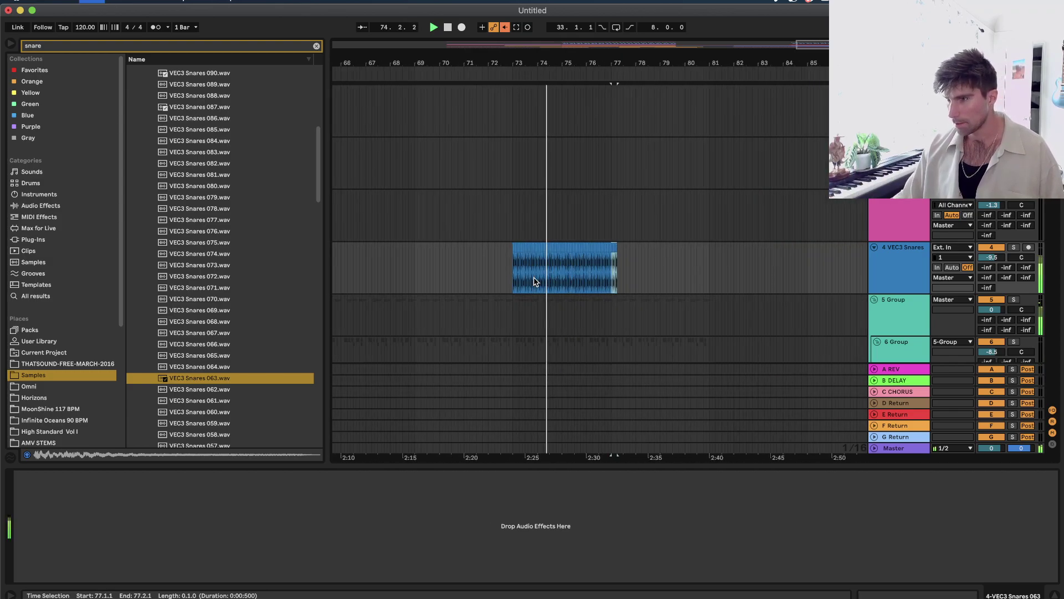
{"action": "key", "text": "minus"}
{"action": "scroll", "coordinate": [596, 252], "scroll_direction": "down", "scroll_amount": 5}
{"action": "scroll", "coordinate": [601, 247], "scroll_direction": "up", "scroll_amount": 5}
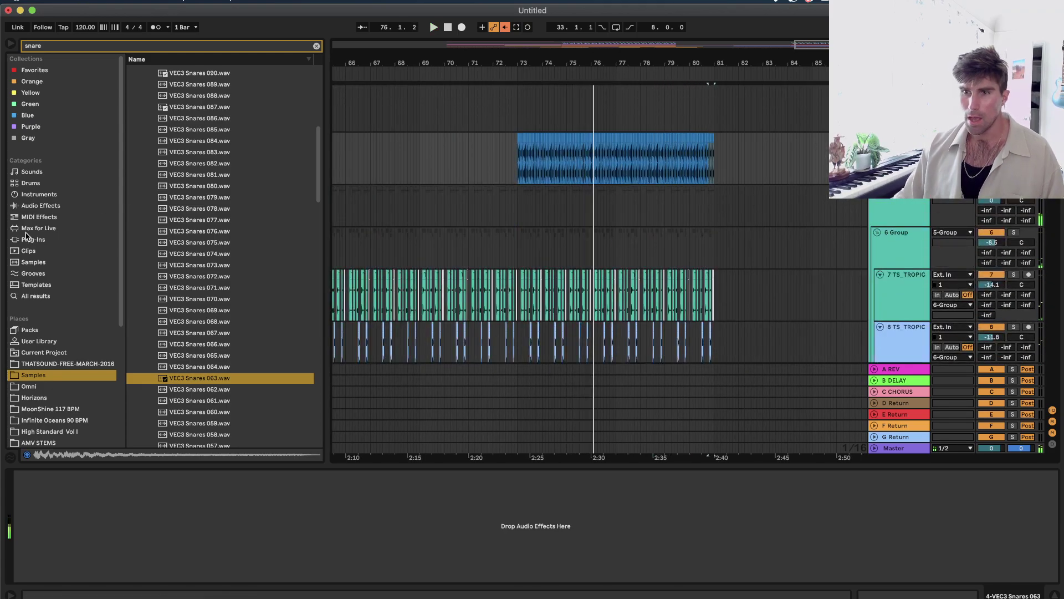
Find the Utility audio effect and load it on the VEC3 Snares track.
{"action": "left_click", "coordinate": [34, 207]}
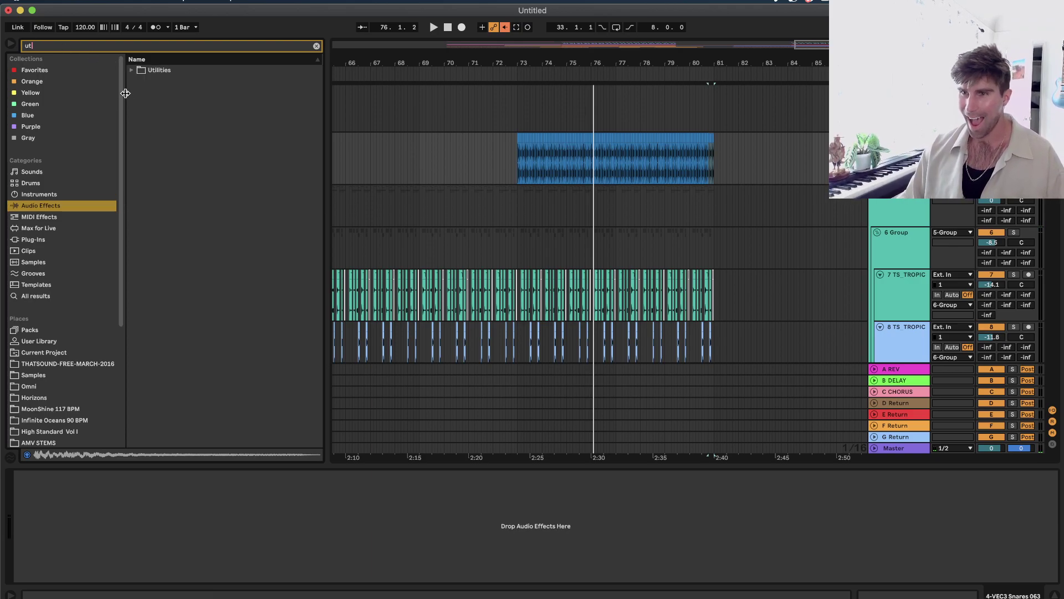
{"action": "left_click", "coordinate": [131, 70]}
{"action": "left_click", "coordinate": [178, 142]}
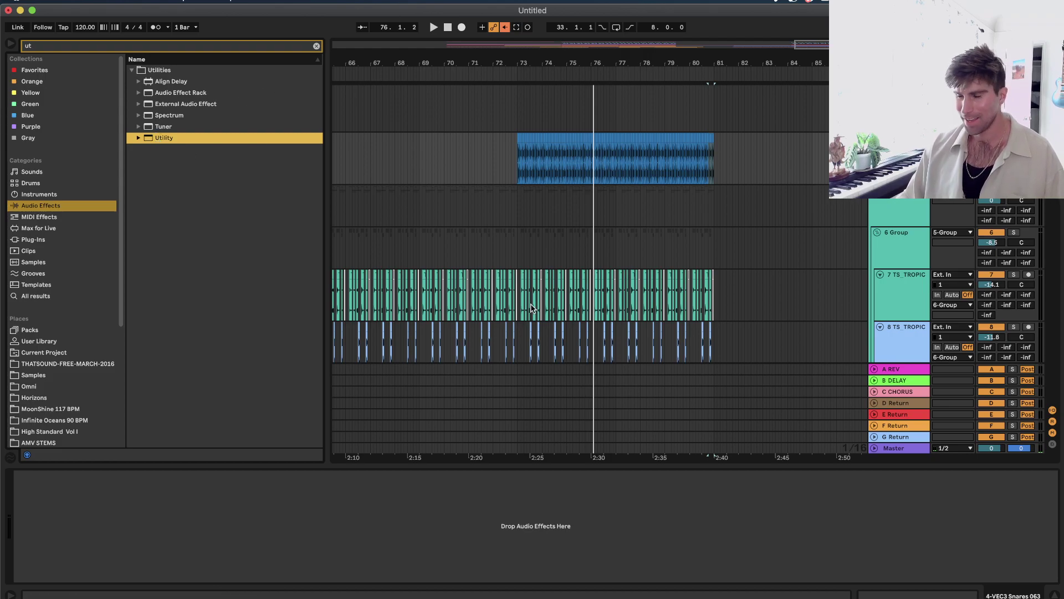
{"action": "key", "text": "Return"}
Automate the Utility gain on the snare track to rise from a low level at bar 73 to 0 dB at bar 81.
{"action": "key", "text": "a"}
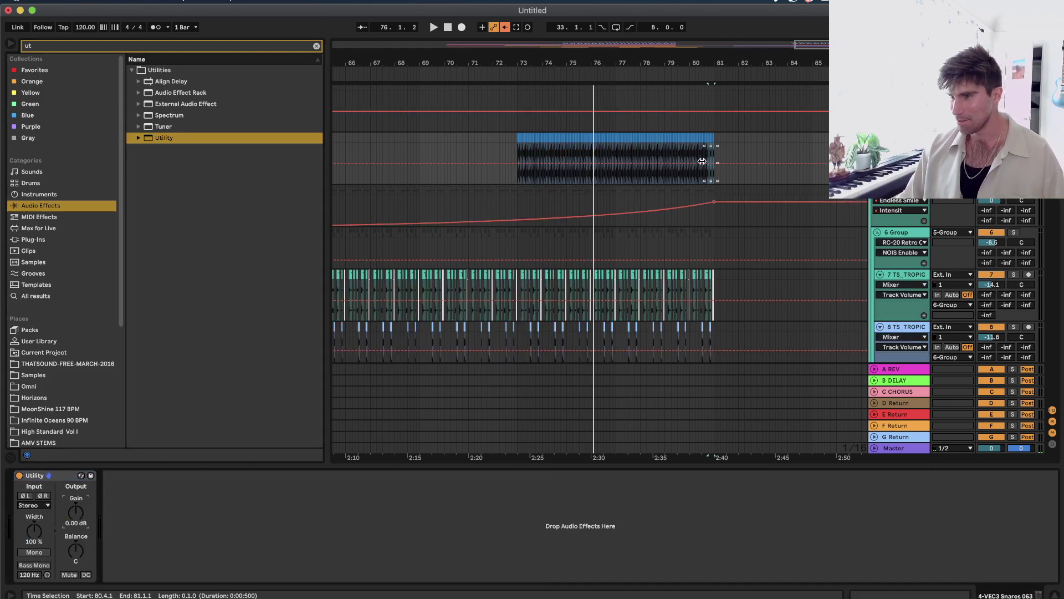
{"action": "scroll", "coordinate": [718, 171], "scroll_direction": "up", "scroll_amount": 2}
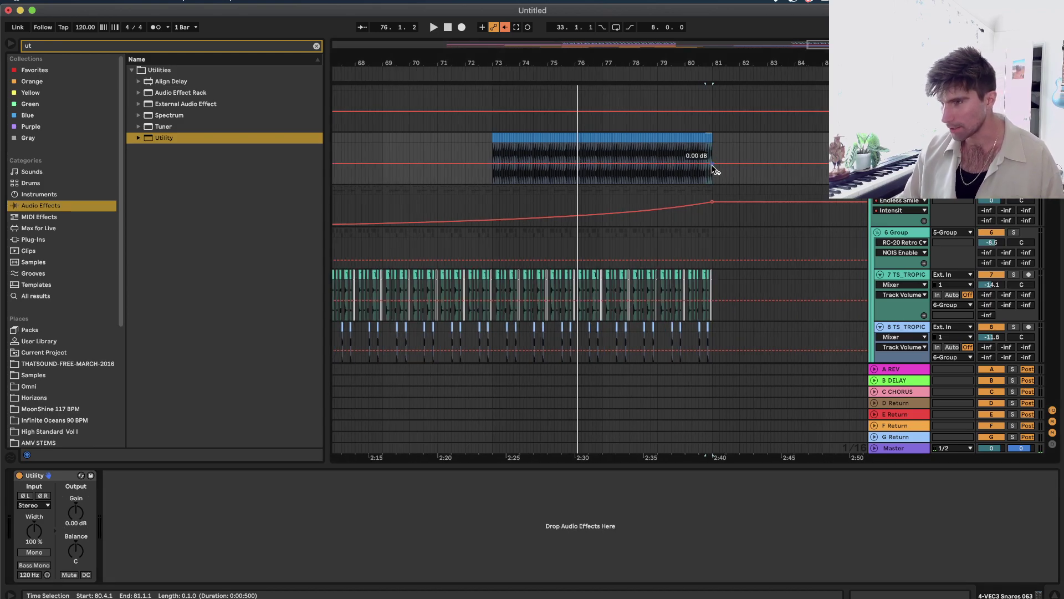
{"action": "left_click_drag", "start_coordinate": [492, 163], "coordinate": [492, 178]}
{"action": "key", "text": "space"}
{"action": "left_click", "coordinate": [481, 162]}
{"action": "key", "text": "space"}
{"action": "key", "text": "space"}
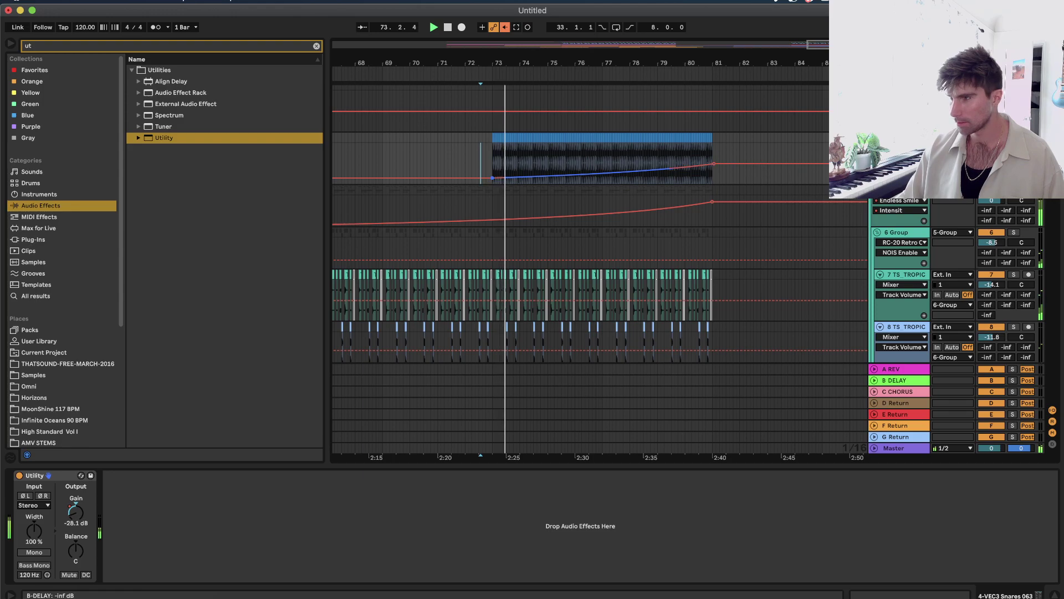
{"action": "key", "text": "a"}
Insert a new MIDI track directly above the frozen Sylenth1 track.
{"action": "scroll", "coordinate": [723, 277], "scroll_direction": "down", "scroll_amount": 15}
{"action": "scroll", "coordinate": [725, 278], "scroll_direction": "down", "scroll_amount": 3}
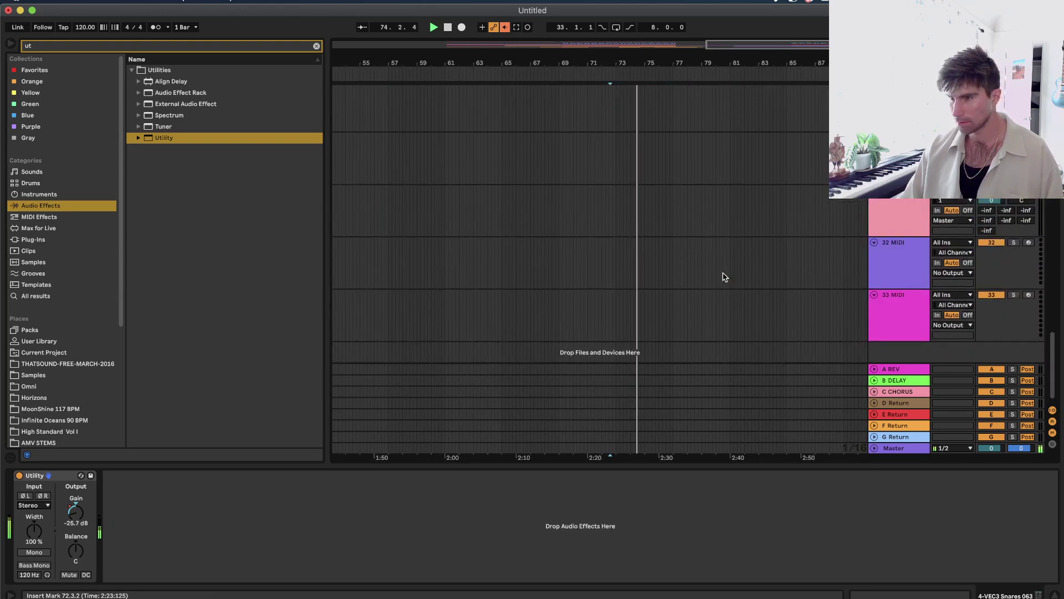
{"action": "scroll", "coordinate": [704, 272], "scroll_direction": "up", "scroll_amount": 4}
{"action": "left_click", "coordinate": [577, 311]}
{"action": "scroll", "coordinate": [609, 303], "scroll_direction": "down", "scroll_amount": 2}
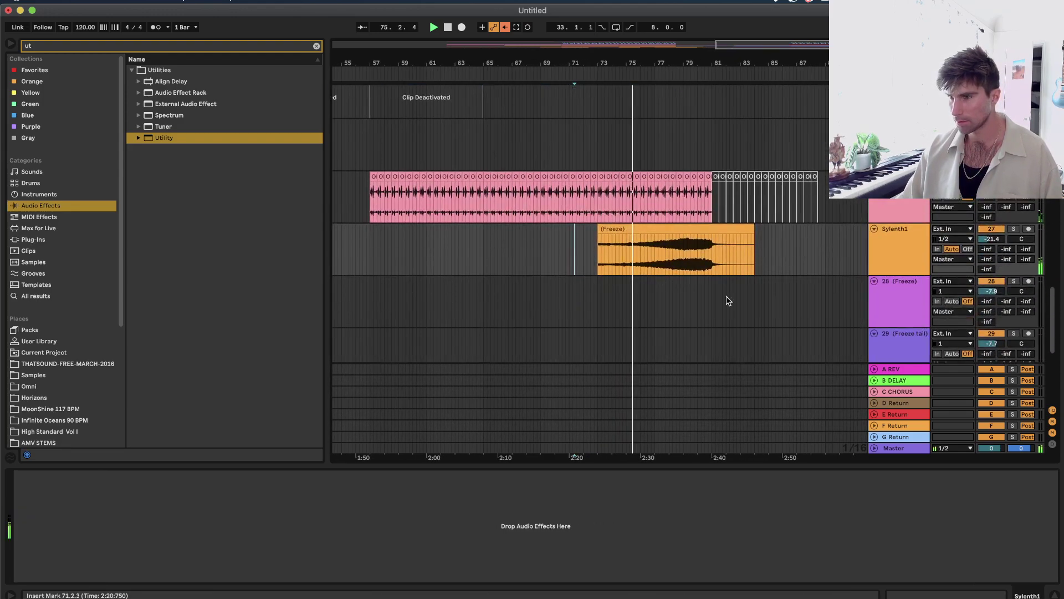
{"action": "right_click", "coordinate": [887, 229]}
{"action": "left_click", "coordinate": [920, 310]}
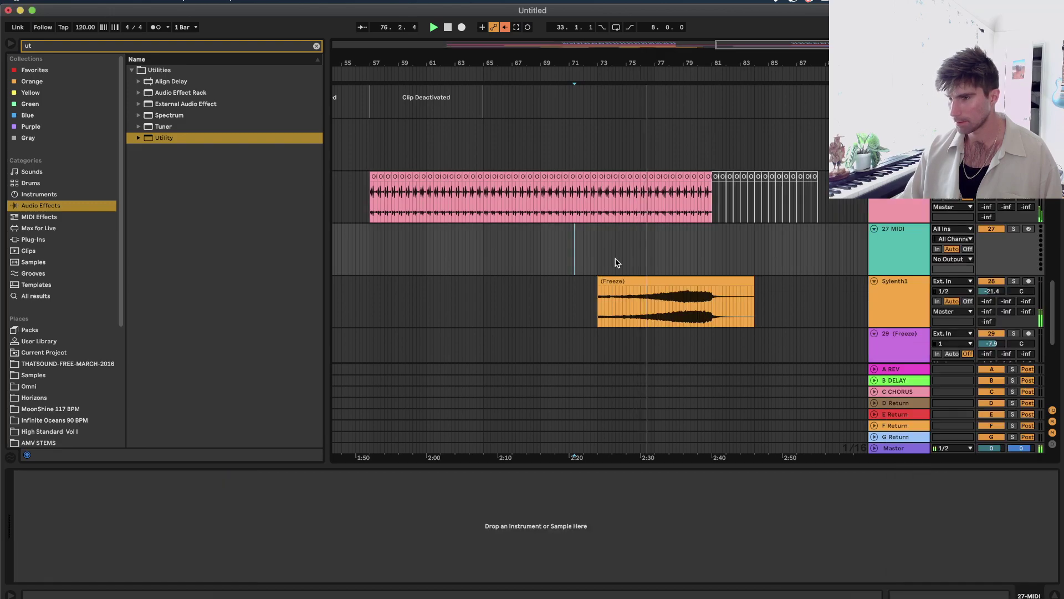
Switch the arrangement grid to 2 bars, and back to 1/16.
{"action": "right_click", "coordinate": [595, 259]}
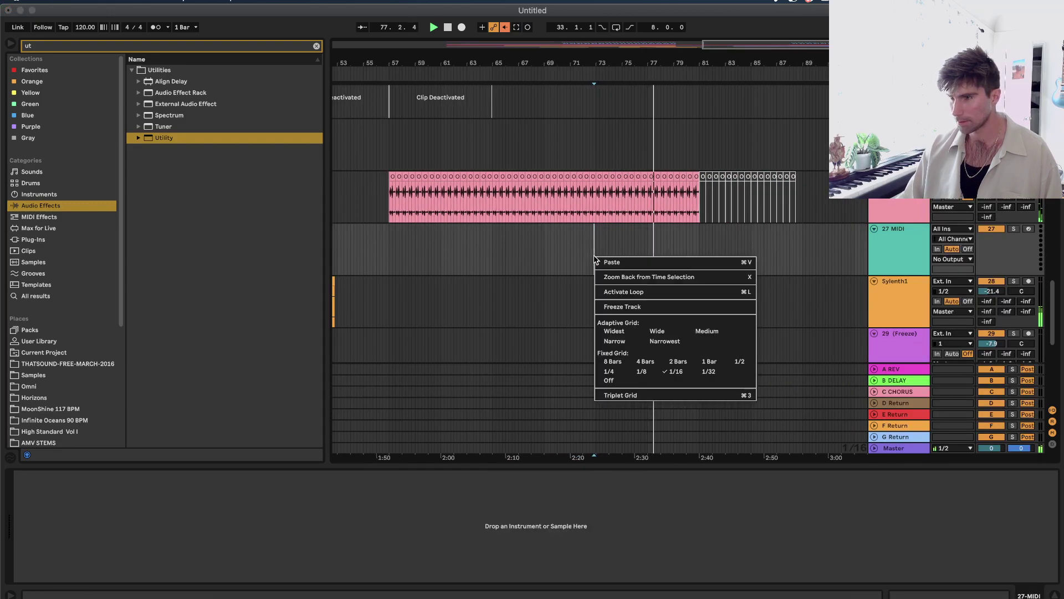
{"action": "left_click", "coordinate": [669, 360]}
{"action": "scroll", "coordinate": [589, 262], "scroll_direction": "up", "scroll_amount": 15}
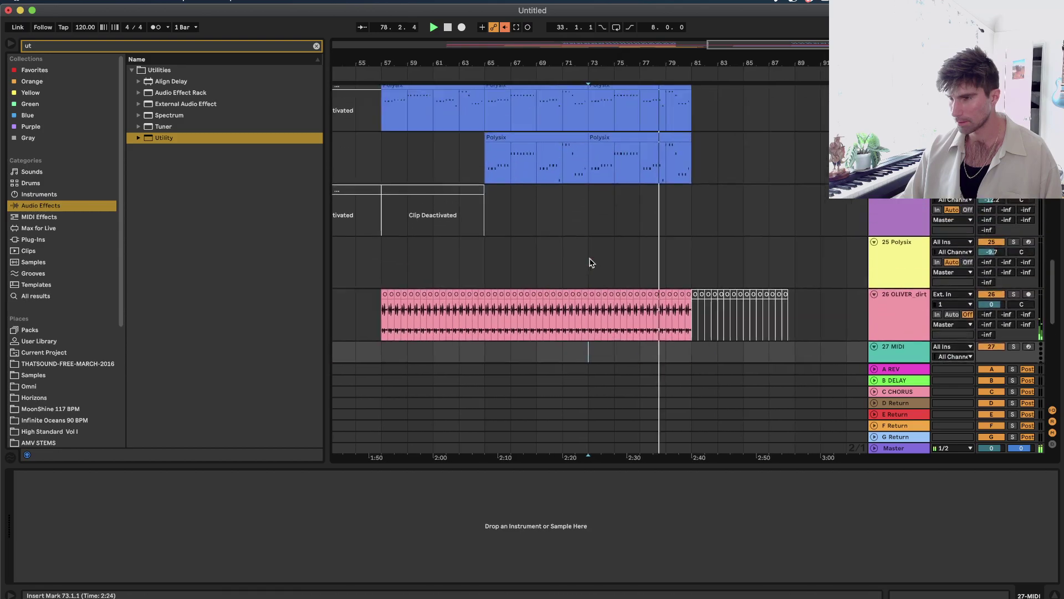
{"action": "scroll", "coordinate": [604, 252], "scroll_direction": "up", "scroll_amount": 3}
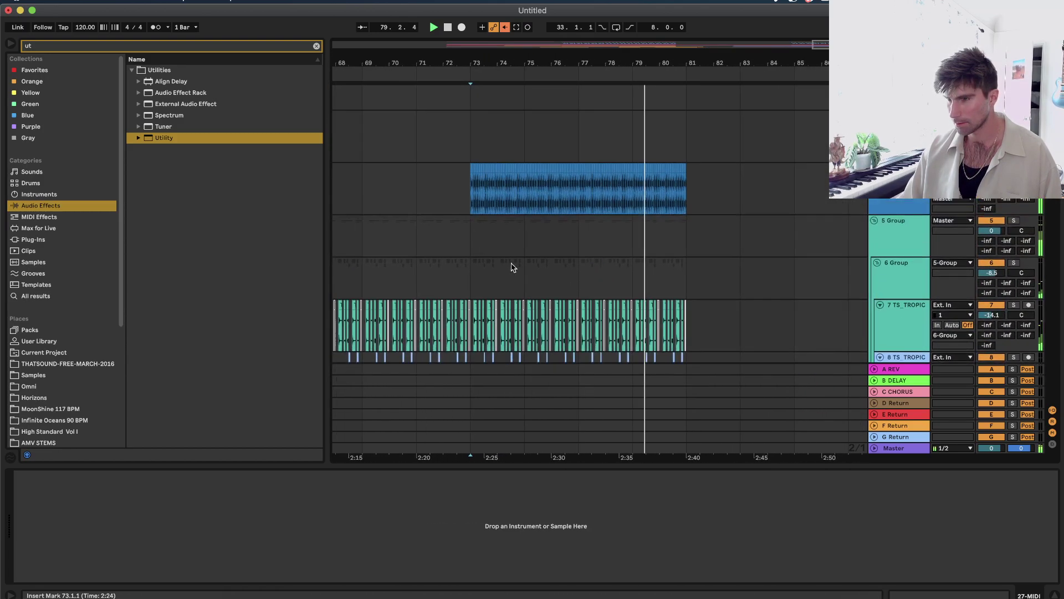
{"action": "left_click", "coordinate": [510, 237]}
{"action": "right_click", "coordinate": [511, 236]}
{"action": "left_click", "coordinate": [597, 336]}
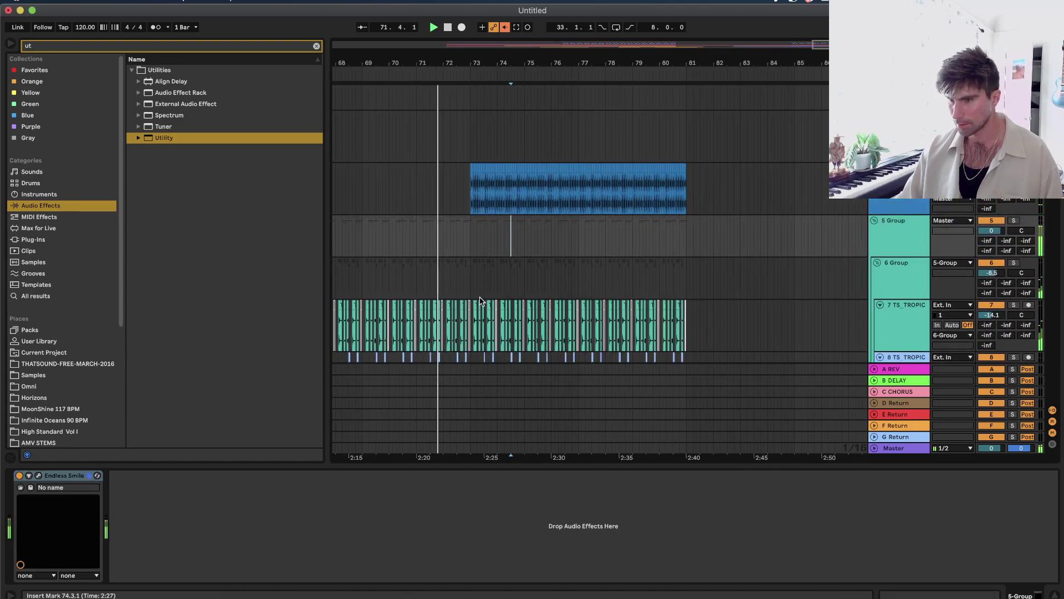
Copy an eighth-note piece of the SUT_SNAP and MC_SNAP clips at 73.2 to the start of bar 73.
{"action": "scroll", "coordinate": [477, 297], "scroll_direction": "up", "scroll_amount": 5}
{"action": "scroll", "coordinate": [482, 299], "scroll_direction": "down", "scroll_amount": 5}
{"action": "scroll", "coordinate": [555, 272], "scroll_direction": "up", "scroll_amount": 2}
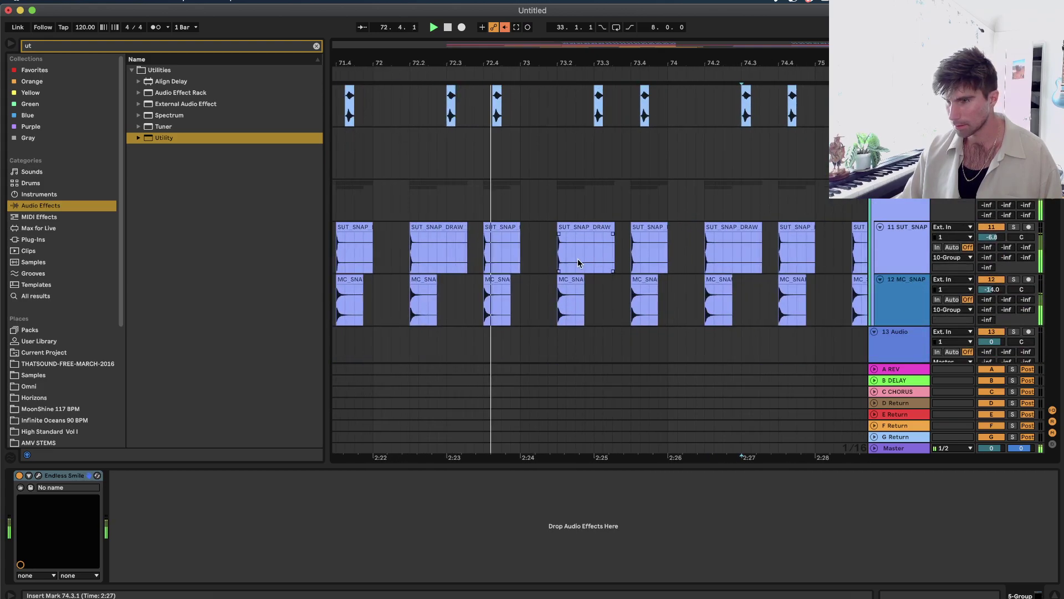
{"action": "left_click_drag", "start_coordinate": [560, 288], "coordinate": [551, 300]}
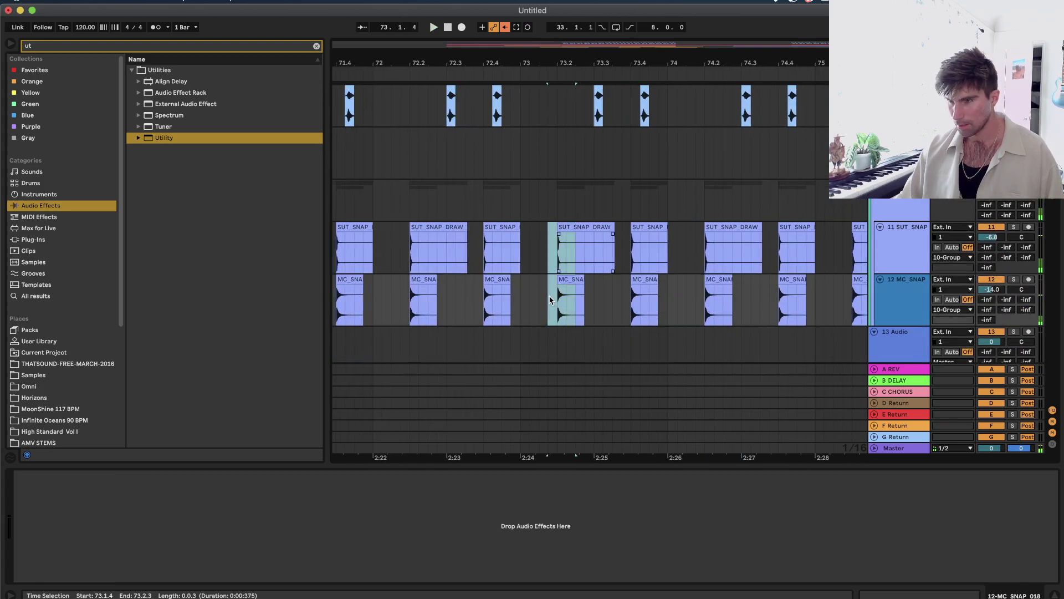
{"action": "left_click", "coordinate": [522, 259]}
{"action": "key", "text": "super+v"}
{"action": "scroll", "coordinate": [587, 256], "scroll_direction": "up", "scroll_amount": 3}
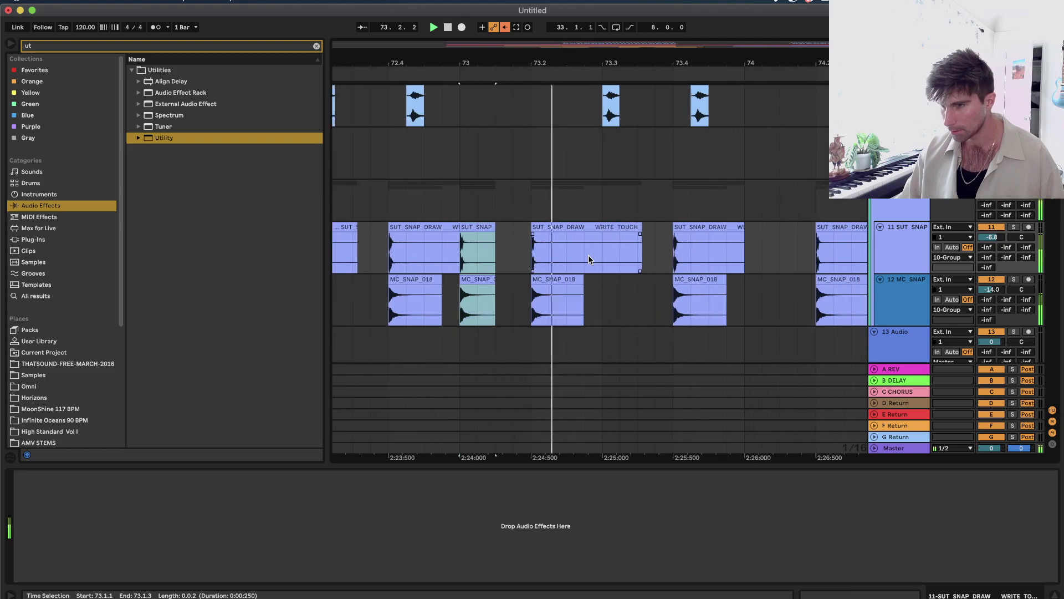
Duplicate the two-beat snap pattern at the start of bar 73 into the second half of the bar.
{"action": "left_click", "coordinate": [608, 256], "text": "shift"}
{"action": "key", "text": "space"}
{"action": "key", "text": "space"}
{"action": "key", "text": "super+d"}
{"action": "scroll", "coordinate": [607, 256], "scroll_direction": "down", "scroll_amount": 3}
{"action": "key", "text": "super+f"}
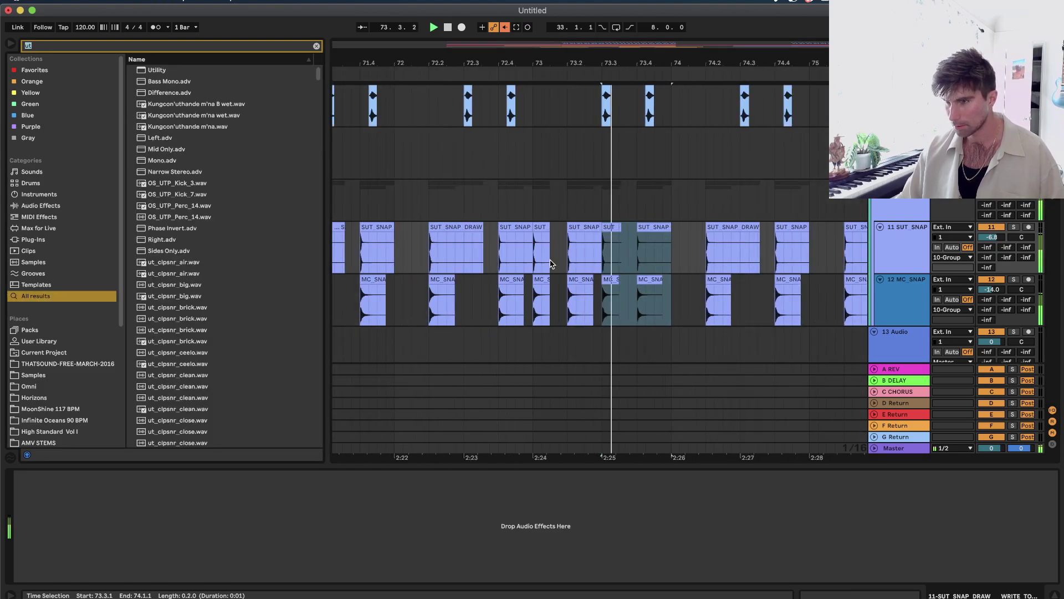
Duplicate the one-bar snap pattern of bar 73 on both snap tracks up to bar 81.
{"action": "left_click", "coordinate": [533, 262], "text": "shift"}
{"action": "scroll", "coordinate": [576, 259], "scroll_direction": "down", "scroll_amount": 2}
{"action": "key", "text": "super+d"}
{"action": "key", "text": "super+d"}
{"action": "key", "text": "super+d"}
{"action": "scroll", "coordinate": [657, 253], "scroll_direction": "right", "scroll_amount": 4}
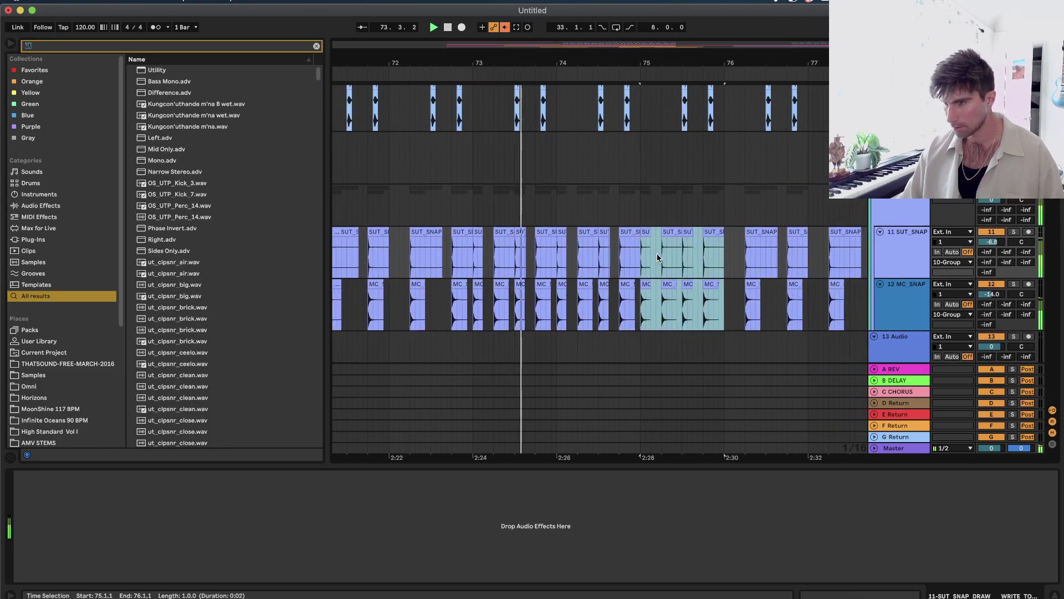
{"action": "key", "text": "super+d"}
{"action": "key", "text": "super+d"}
{"action": "key", "text": "super+d"}
{"action": "key", "text": "super+d"}
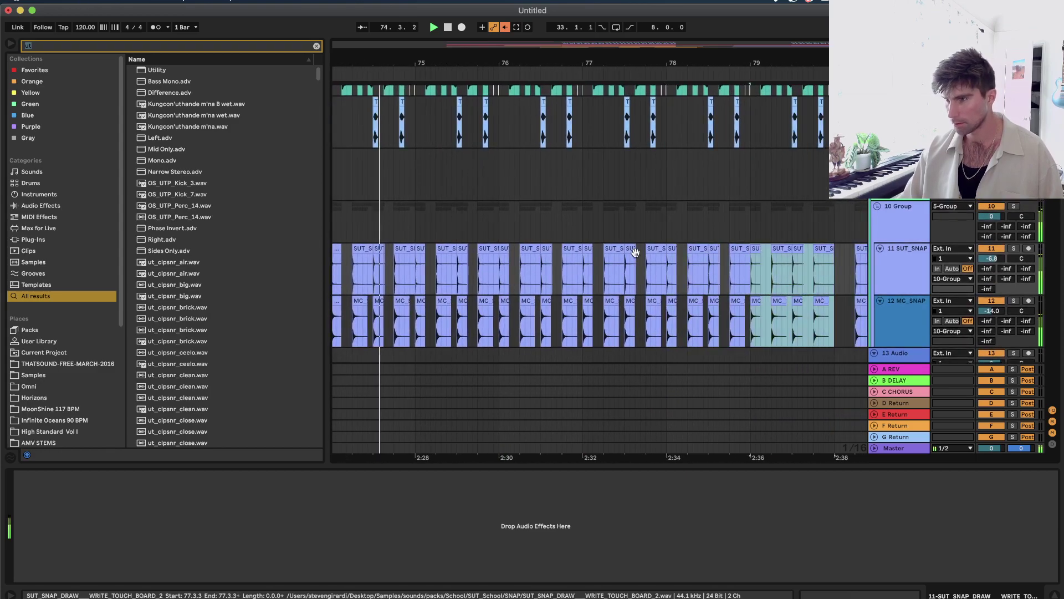
Fill bar 79 with repeated eighth-note SUT_SNAP and MC_SNAP hits up to bar 80.
{"action": "scroll", "coordinate": [636, 256], "scroll_direction": "left", "scroll_amount": 4}
{"action": "scroll", "coordinate": [635, 256], "scroll_direction": "up", "scroll_amount": 4}
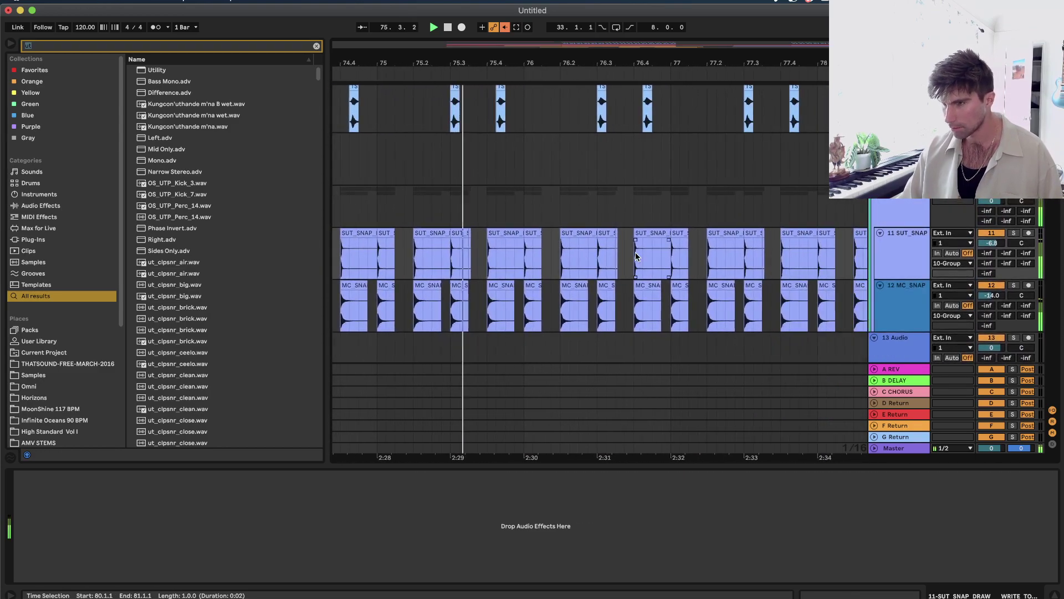
{"action": "scroll", "coordinate": [634, 256], "scroll_direction": "right", "scroll_amount": 1}
{"action": "scroll", "coordinate": [620, 283], "scroll_direction": "right", "scroll_amount": 2}
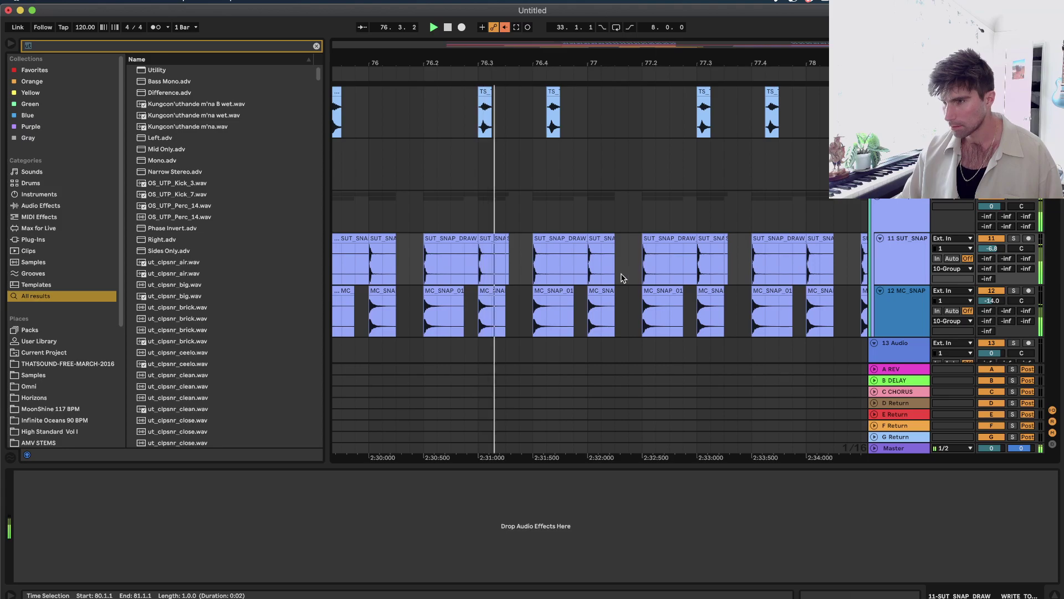
{"action": "scroll", "coordinate": [652, 271], "scroll_direction": "right", "scroll_amount": 5}
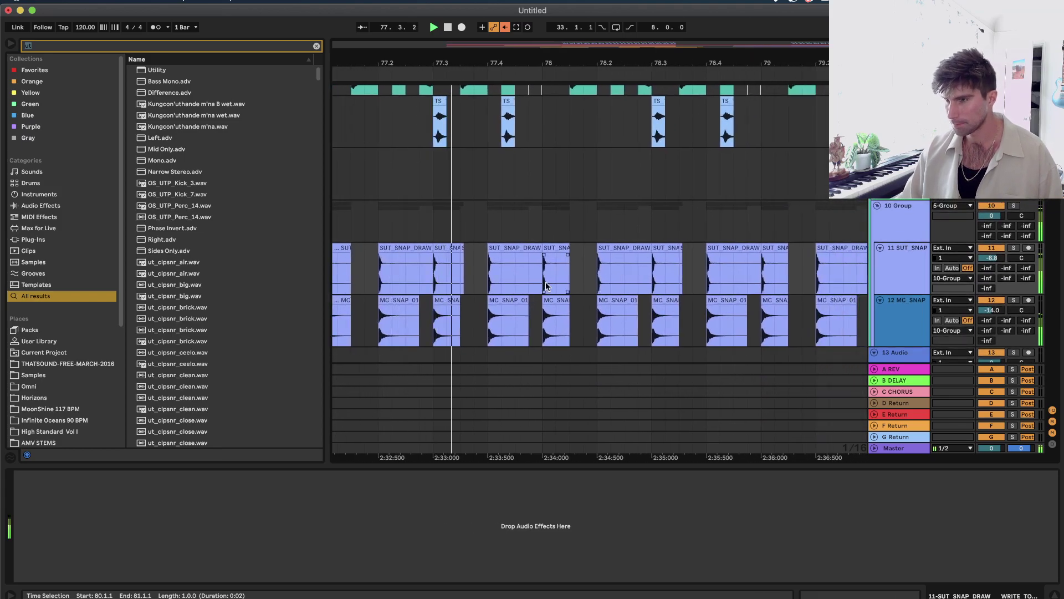
{"action": "scroll", "coordinate": [645, 275], "scroll_direction": "right", "scroll_amount": 3}
{"action": "left_click_drag", "start_coordinate": [582, 277], "coordinate": [547, 324]}
{"action": "key", "text": "super+d"}
{"action": "key", "text": "super+d"}
{"action": "key", "text": "super+d"}
{"action": "key", "text": "super+d"}
{"action": "key", "text": "super+d"}
{"action": "key", "text": "super+d"}
{"action": "key", "text": "super+d"}
{"action": "key", "text": "super+d"}
{"action": "scroll", "coordinate": [610, 299], "scroll_direction": "right", "scroll_amount": 5}
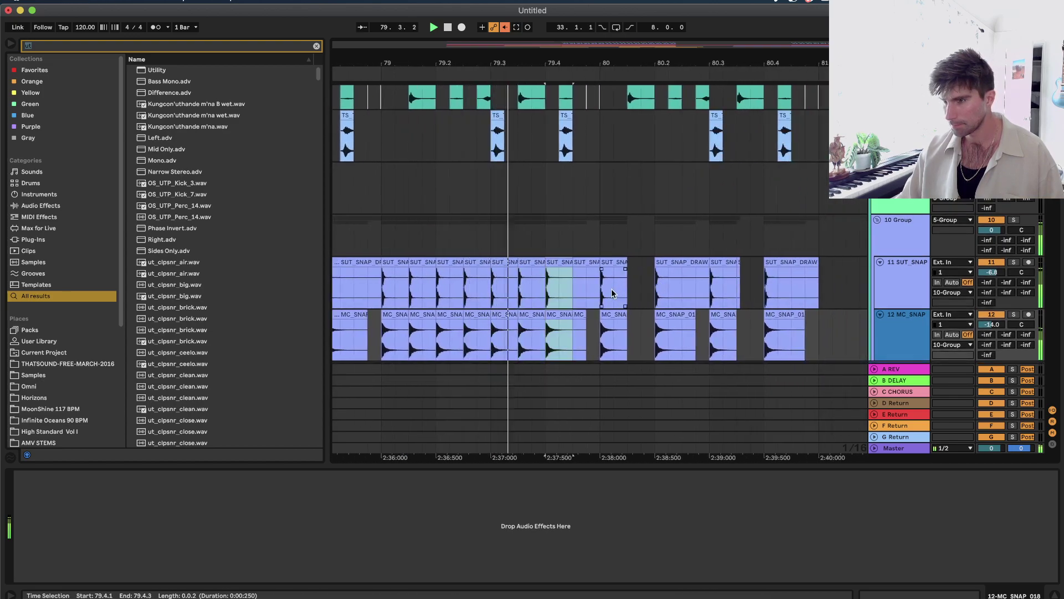
{"action": "key", "text": "super+d"}
Speed the snap roll up to sixteenth notes on both snap tracks from bar 80, and stop playback.
{"action": "left_click_drag", "start_coordinate": [613, 278], "coordinate": [601, 327]}
{"action": "key", "text": "super+d"}
{"action": "key", "text": "super+d"}
{"action": "key", "text": "super+d"}
{"action": "key", "text": "super+d"}
{"action": "key", "text": "super+d"}
{"action": "key", "text": "super+d"}
{"action": "key", "text": "super+d"}
{"action": "key", "text": "super+d"}
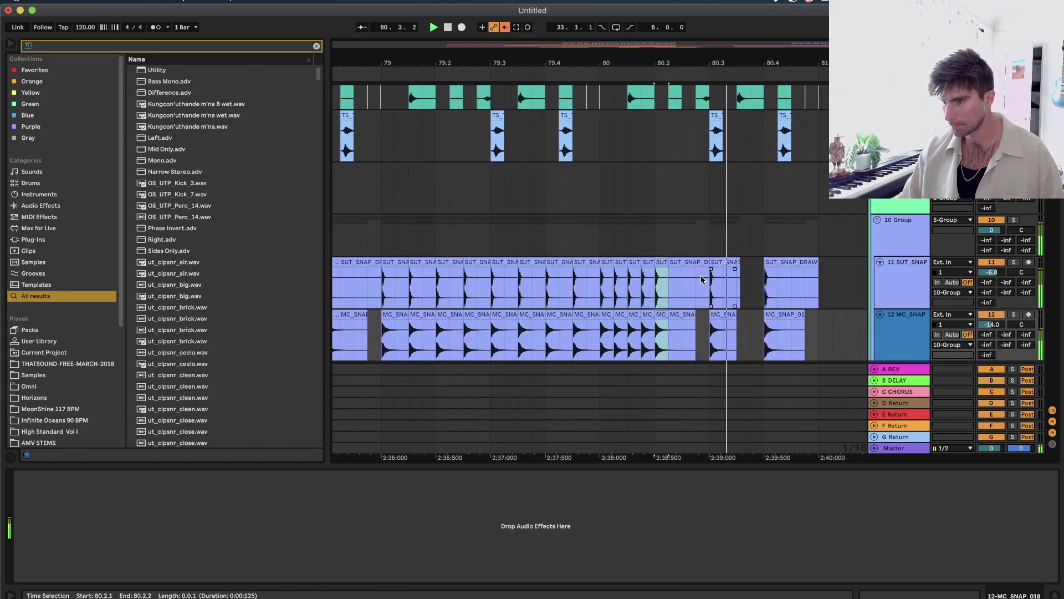
{"action": "left_click", "coordinate": [471, 228]}
{"action": "key", "text": "space"}
{"action": "scroll", "coordinate": [554, 227], "scroll_direction": "right", "scroll_amount": 3}
{"action": "scroll", "coordinate": [575, 226], "scroll_direction": "down", "scroll_amount": 2}
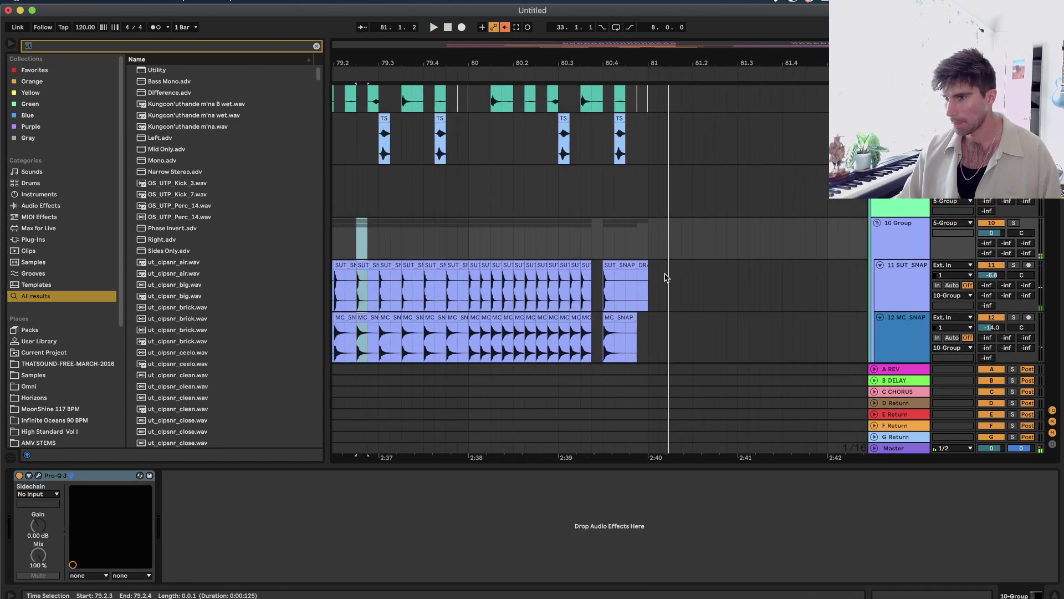
{"action": "left_click", "coordinate": [647, 304]}
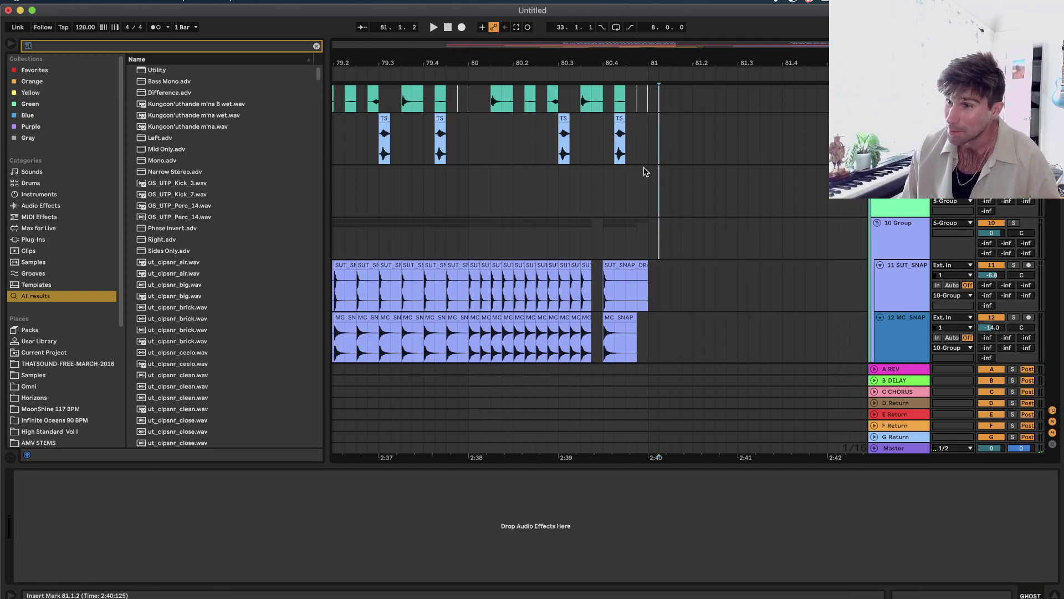
Remove the tail of the frozen Sylenth1 clip after bar 81.
{"action": "left_click", "coordinate": [659, 238]}
{"action": "scroll", "coordinate": [654, 249], "scroll_direction": "down", "scroll_amount": 5}
{"action": "scroll", "coordinate": [653, 248], "scroll_direction": "down", "scroll_amount": 8}
{"action": "scroll", "coordinate": [653, 249], "scroll_direction": "up", "scroll_amount": 6}
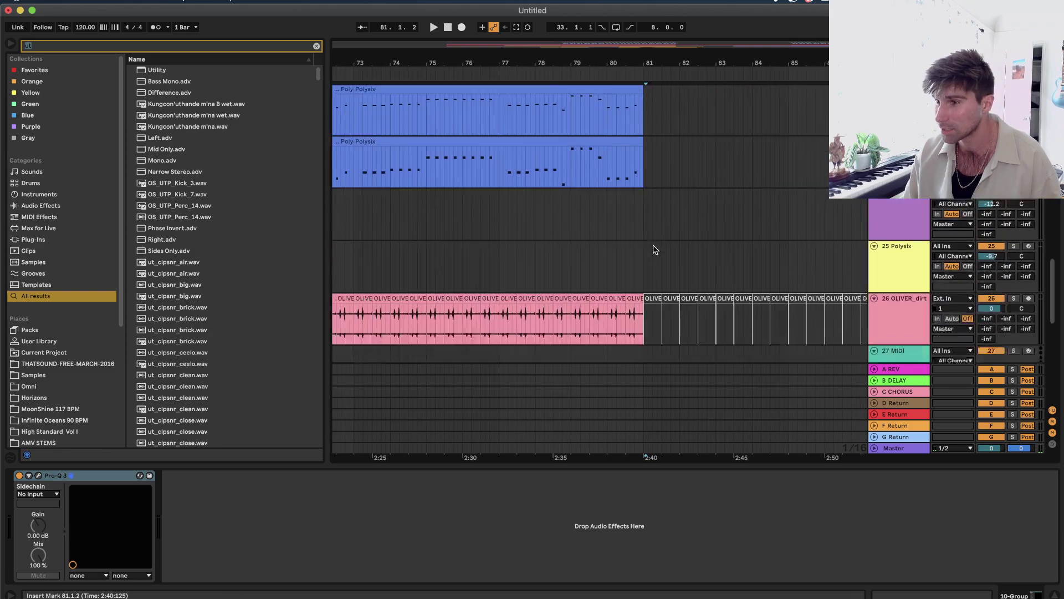
{"action": "scroll", "coordinate": [654, 248], "scroll_direction": "down", "scroll_amount": 4}
{"action": "left_click_drag", "start_coordinate": [778, 161], "coordinate": [705, 186]}
{"action": "left_click", "coordinate": [637, 193], "text": "shift"}
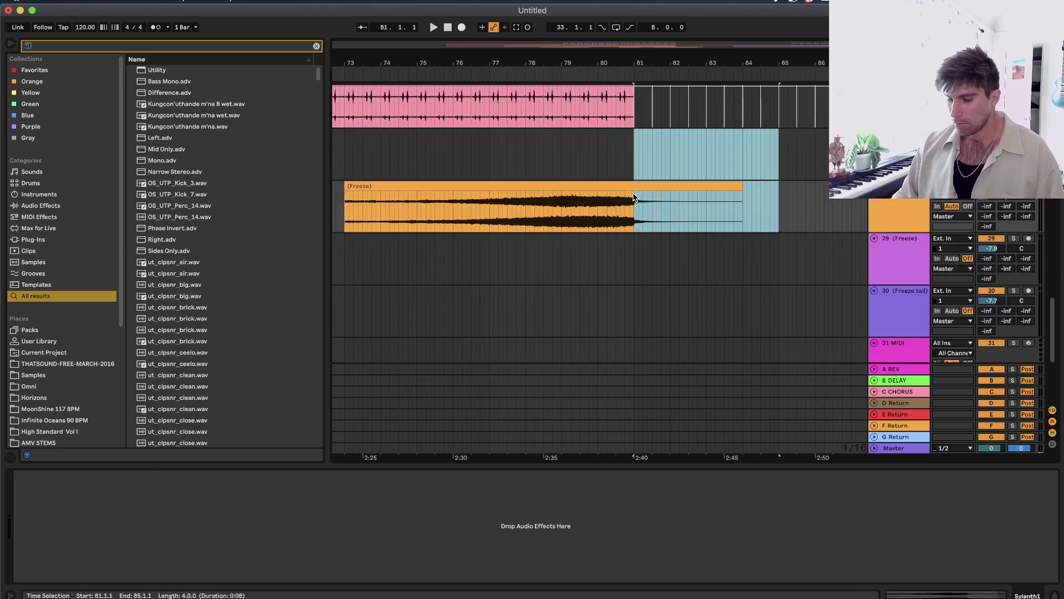
{"action": "scroll", "coordinate": [954, 232], "scroll_direction": "up", "scroll_amount": 2}
{"action": "right_click", "coordinate": [905, 218]}
{"action": "right_click", "coordinate": [670, 220]}
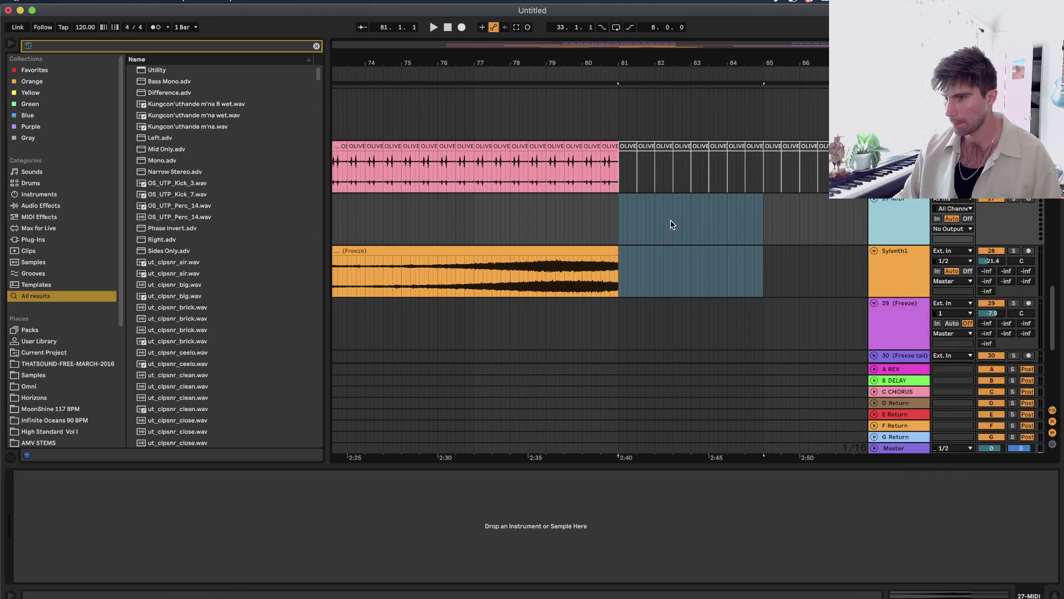
Play the build-up from bar 77 and raise the volume of track 23 Sylenth1 to 0 dB.
{"action": "left_click", "coordinate": [551, 214]}
{"action": "scroll", "coordinate": [552, 213], "scroll_direction": "down", "scroll_amount": 3}
{"action": "scroll", "coordinate": [553, 212], "scroll_direction": "up", "scroll_amount": 5}
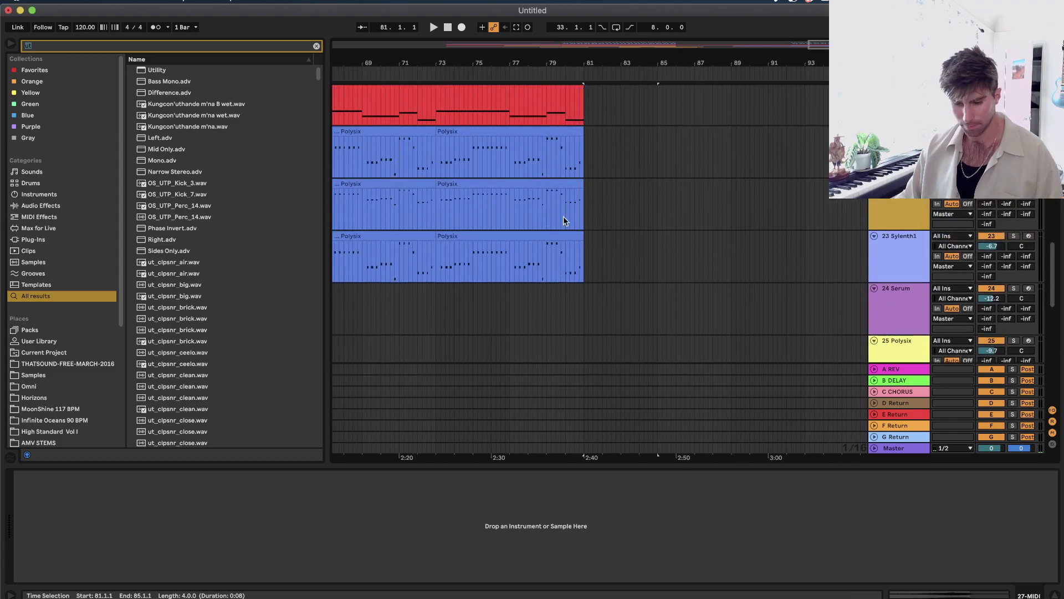
{"action": "left_click_drag", "start_coordinate": [584, 259], "coordinate": [584, 255]}
{"action": "left_click_drag", "start_coordinate": [516, 257], "coordinate": [521, 257]}
{"action": "key", "text": "space"}
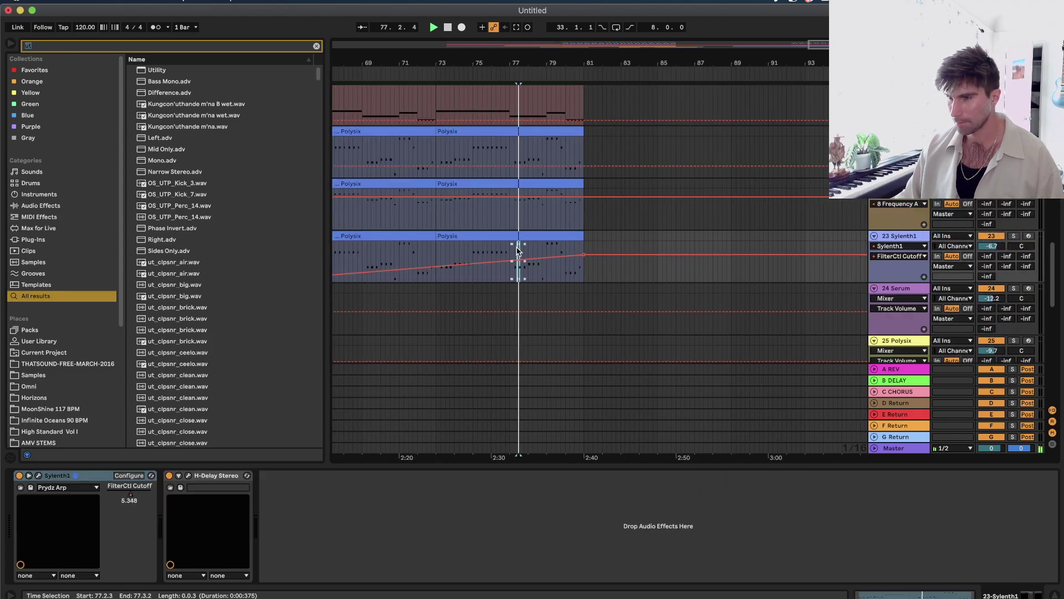
{"action": "key", "text": "minus"}
{"action": "key", "text": "a"}
{"action": "key", "text": "a"}
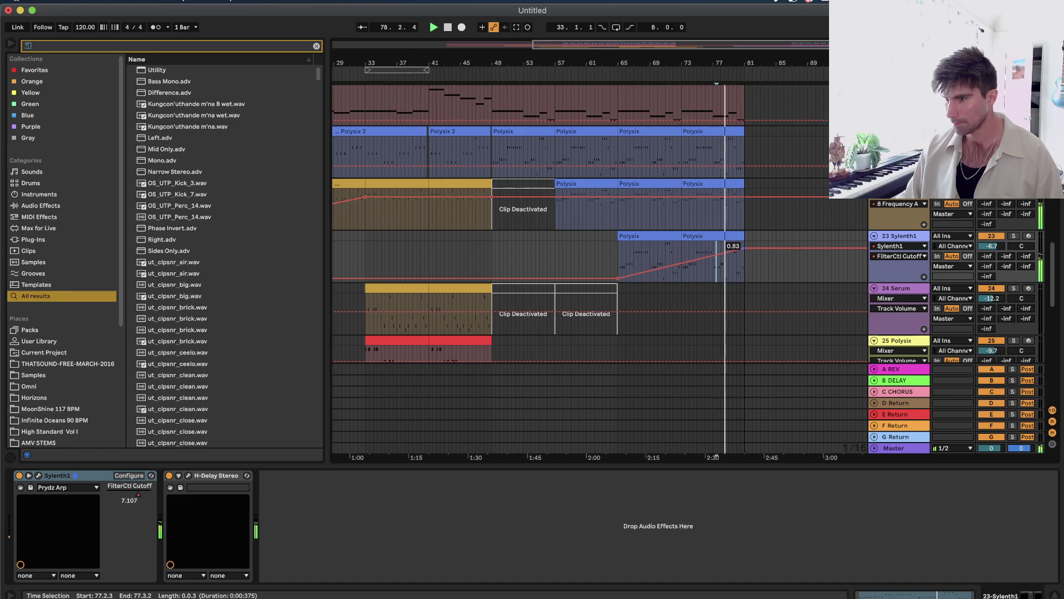
{"action": "left_click", "coordinate": [997, 247]}
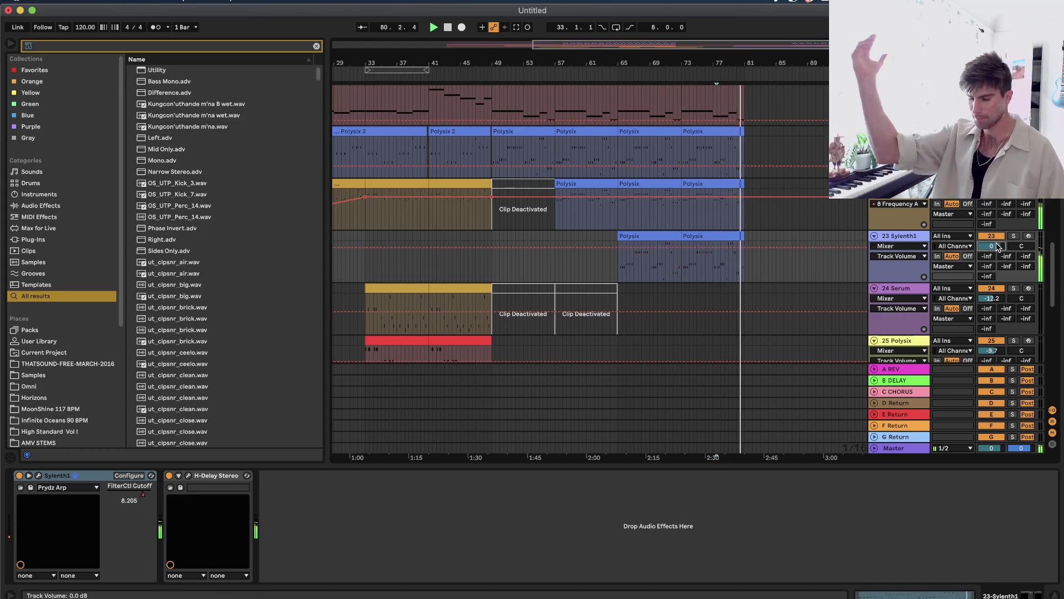
{"action": "key", "text": "a"}
{"action": "key", "text": "space"}
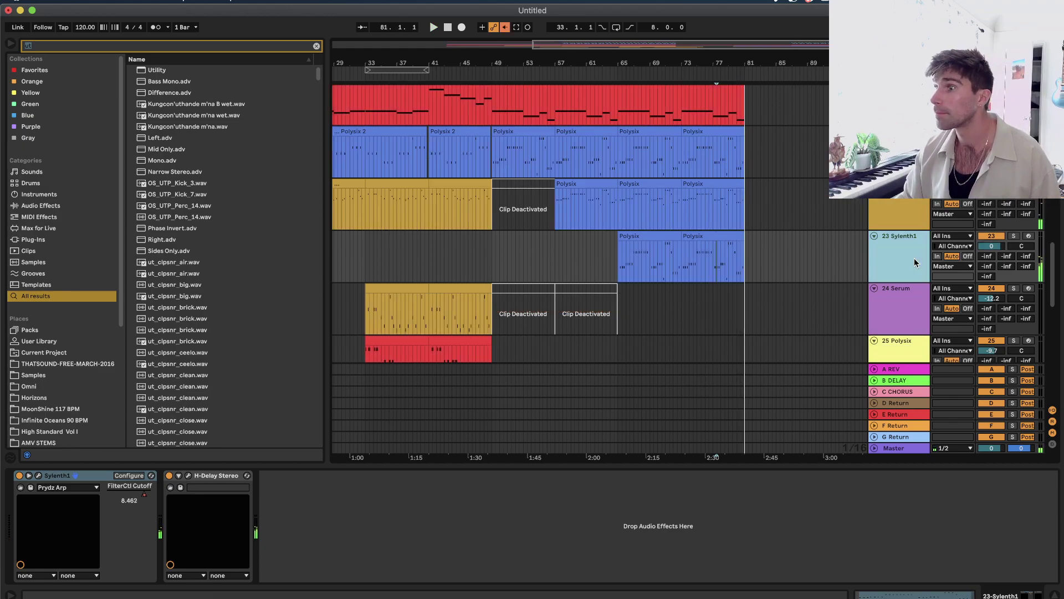
Insert a MIDI track below track 23 and copy both Polysix clips from bars 65 to 81 onto it.
{"action": "right_click", "coordinate": [915, 262]}
{"action": "key", "text": "Return"}
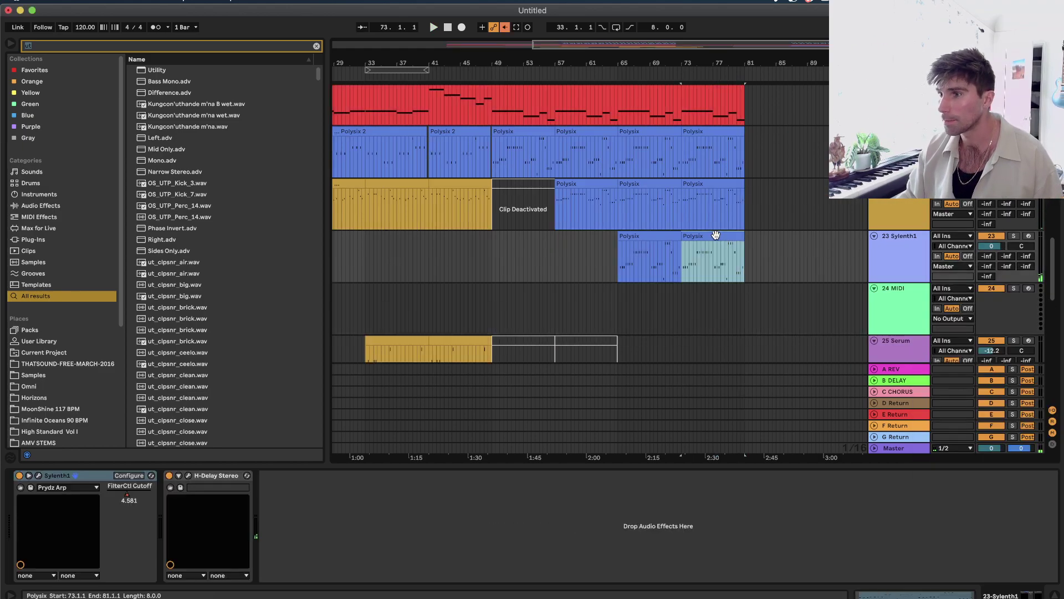
{"action": "left_click", "coordinate": [636, 238]}
{"action": "left_click", "coordinate": [732, 239], "text": "shift"}
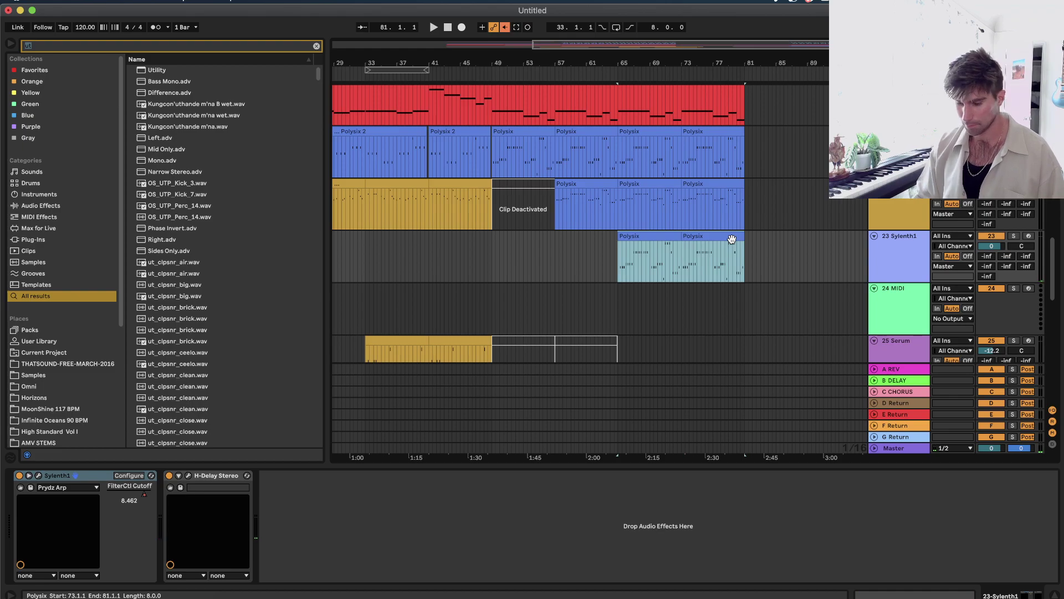
{"action": "left_click_drag", "start_coordinate": [732, 239], "coordinate": [732, 291]}
Find the Sylenth1 VST among the plug-ins and load it onto the new MIDI track 24.
{"action": "left_click", "coordinate": [44, 242]}
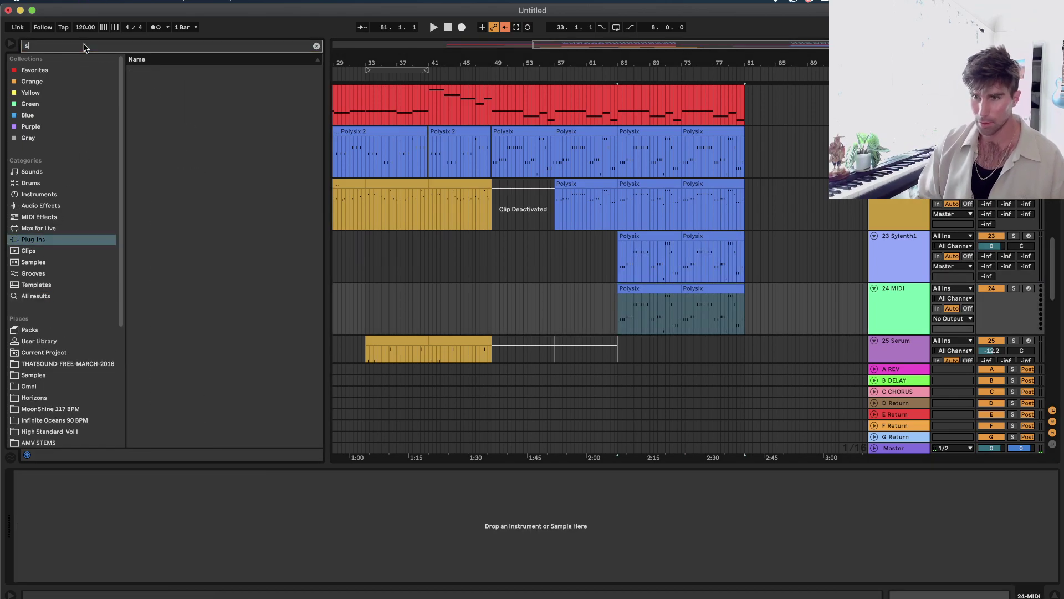
{"action": "key", "text": "BackSpace"}
{"action": "type", "text": "syle"}
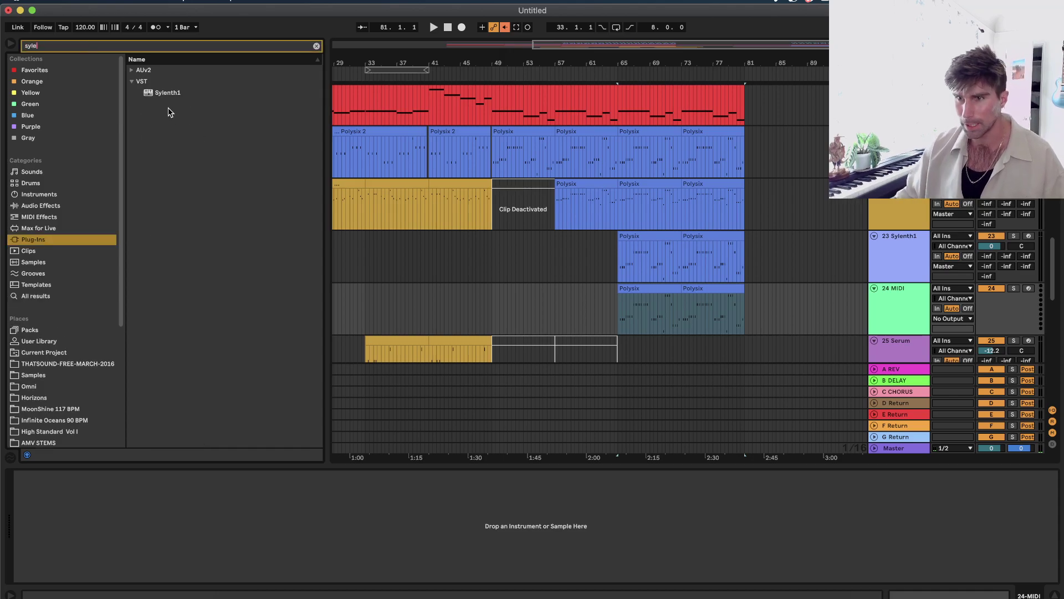
{"action": "left_click_drag", "start_coordinate": [166, 93], "coordinate": [558, 233]}
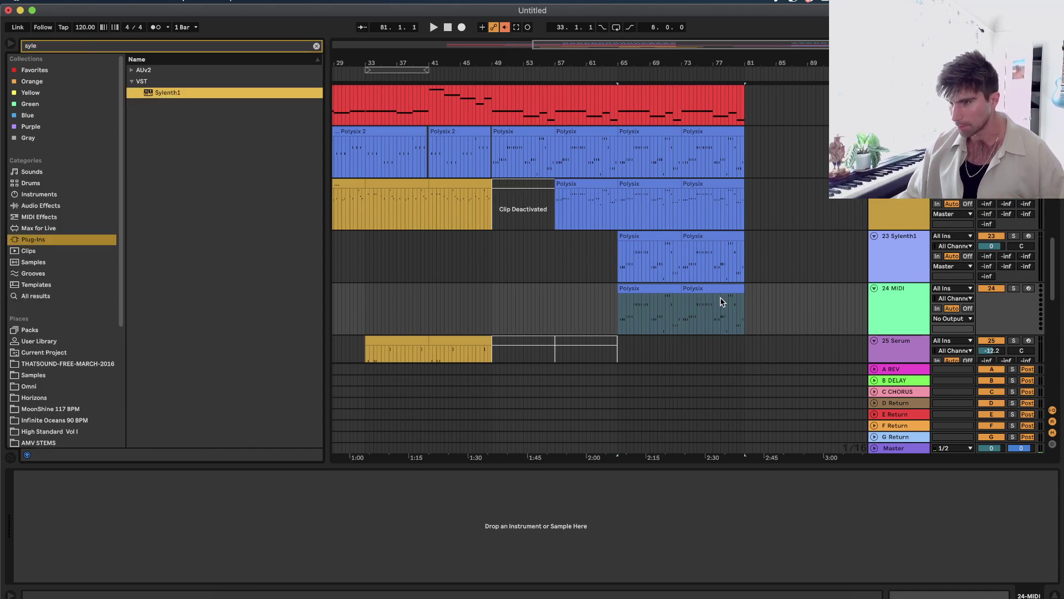
{"action": "left_click_drag", "start_coordinate": [723, 302], "coordinate": [604, 320]}
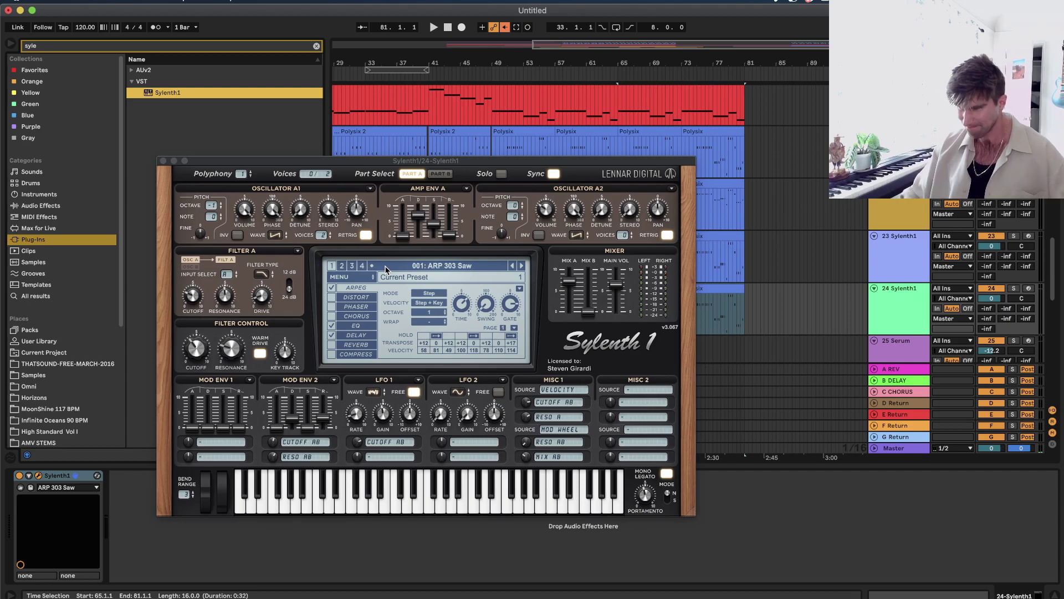
Load a sound bank from the Desktop folder Sylneth1 Sounds into the Sylenth1 on track 24.
{"action": "left_click", "coordinate": [357, 280]}
{"action": "mouse_move", "coordinate": [374, 304]}
{"action": "left_click", "coordinate": [489, 321]}
{"action": "scroll", "coordinate": [336, 238], "scroll_direction": "left", "scroll_amount": 10}
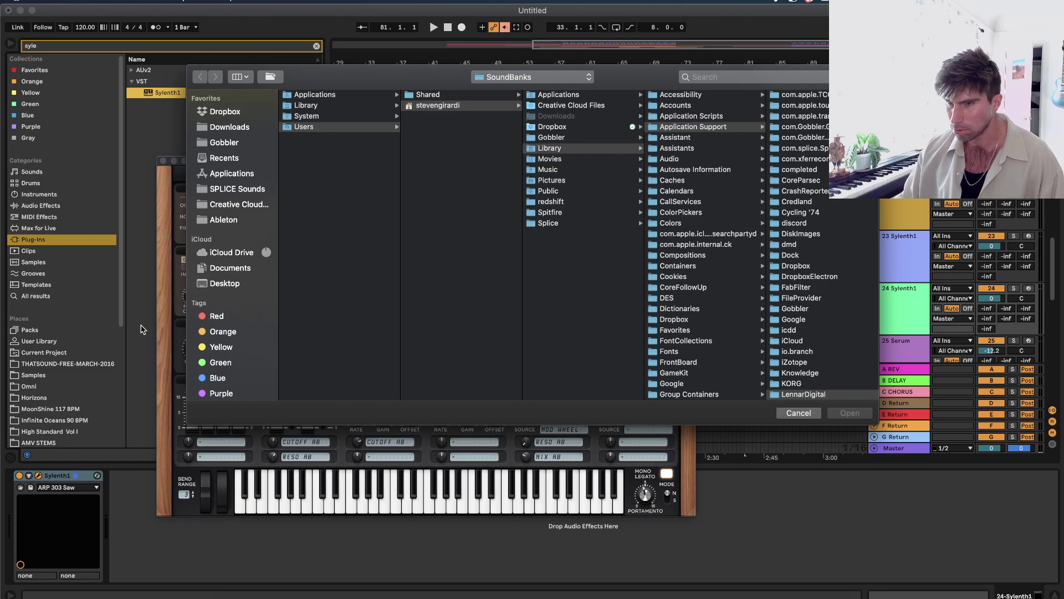
{"action": "left_click", "coordinate": [226, 286]}
{"action": "scroll", "coordinate": [350, 278], "scroll_direction": "down", "scroll_amount": 6}
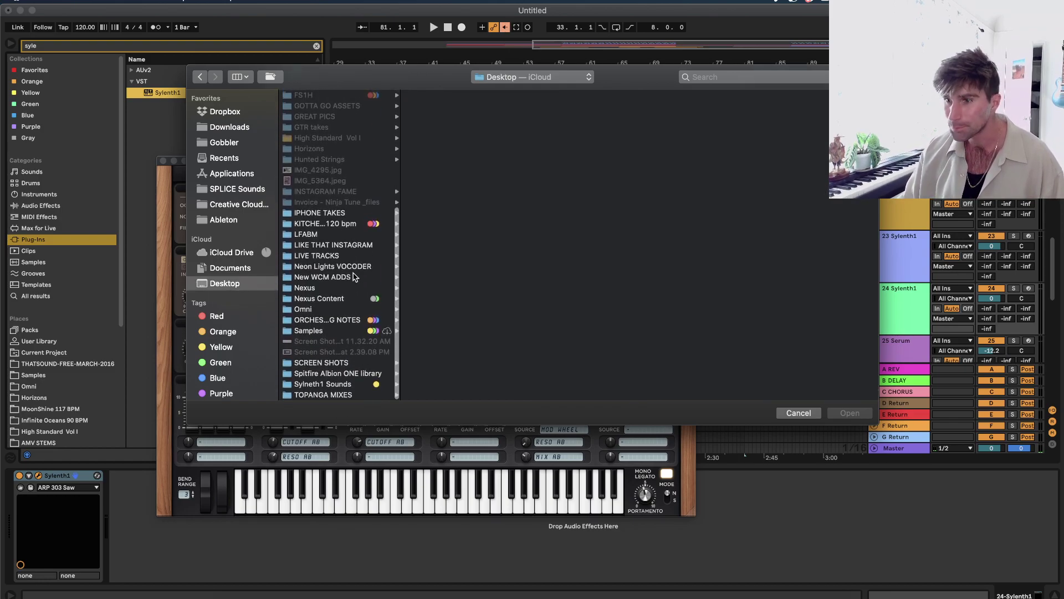
{"action": "left_click", "coordinate": [333, 384]}
{"action": "scroll", "coordinate": [466, 332], "scroll_direction": "down", "scroll_amount": 5}
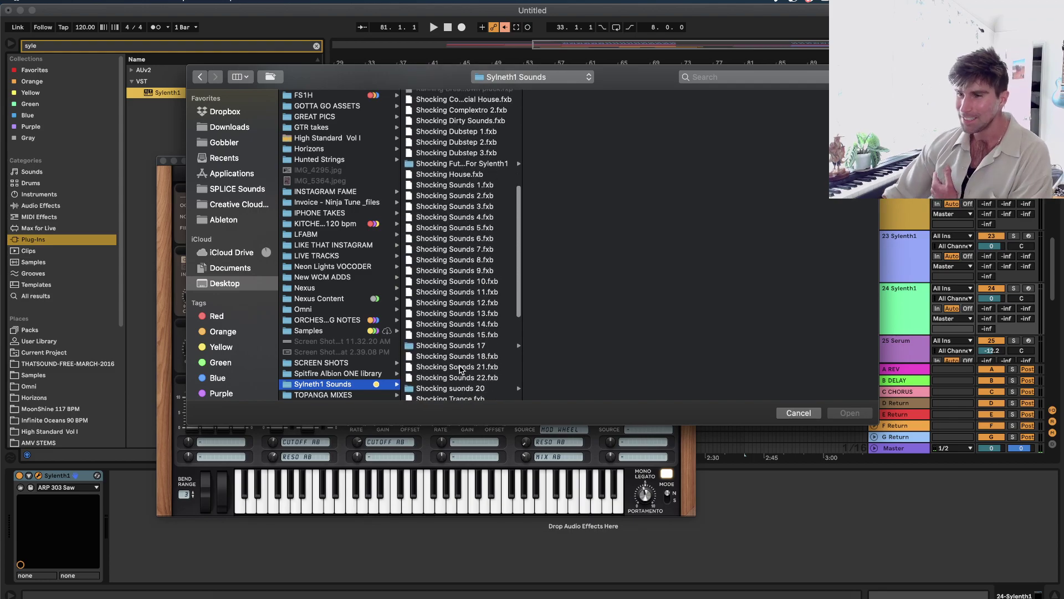
{"action": "scroll", "coordinate": [460, 333], "scroll_direction": "up", "scroll_amount": 10}
{"action": "scroll", "coordinate": [467, 324], "scroll_direction": "down", "scroll_amount": 1}
{"action": "double_click", "coordinate": [456, 287]}
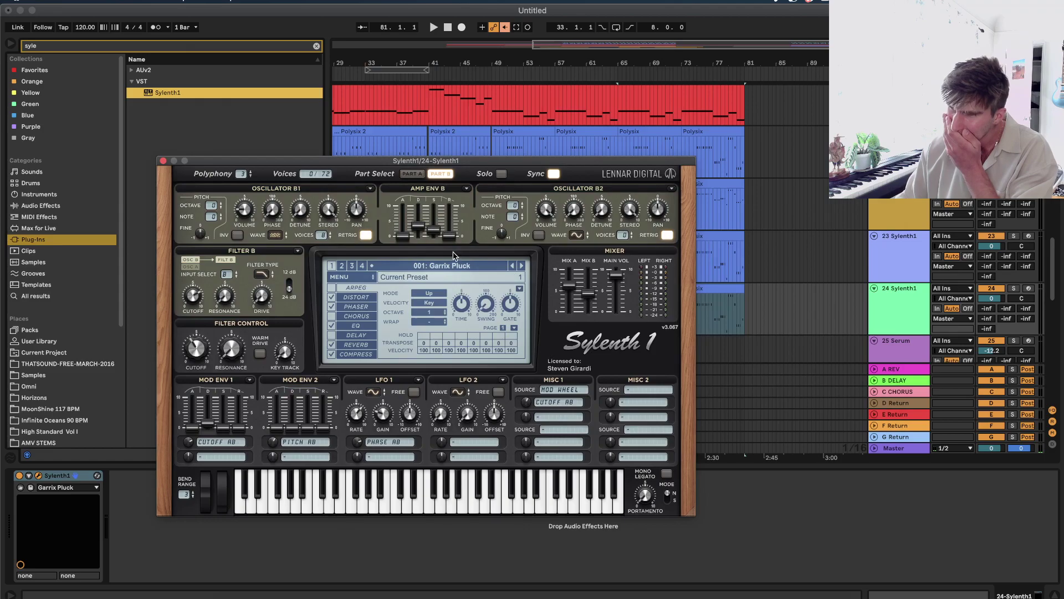
Choose the VANDALISM_Lead_Clouds preset, solo track 24, set its volume to -5.0 dB and start playback.
{"action": "left_click", "coordinate": [453, 264]}
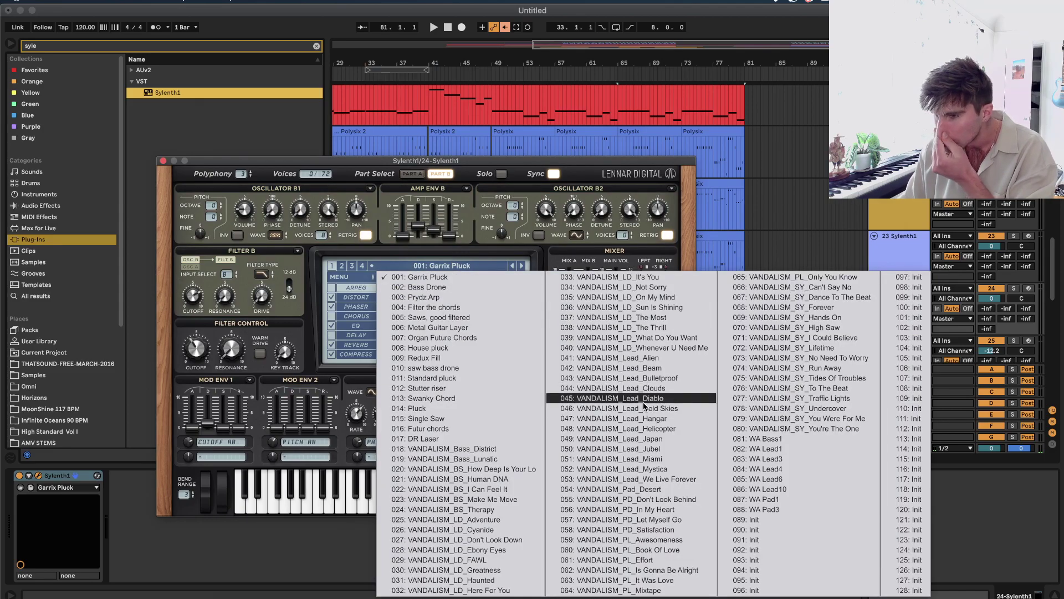
{"action": "left_click", "coordinate": [690, 393]}
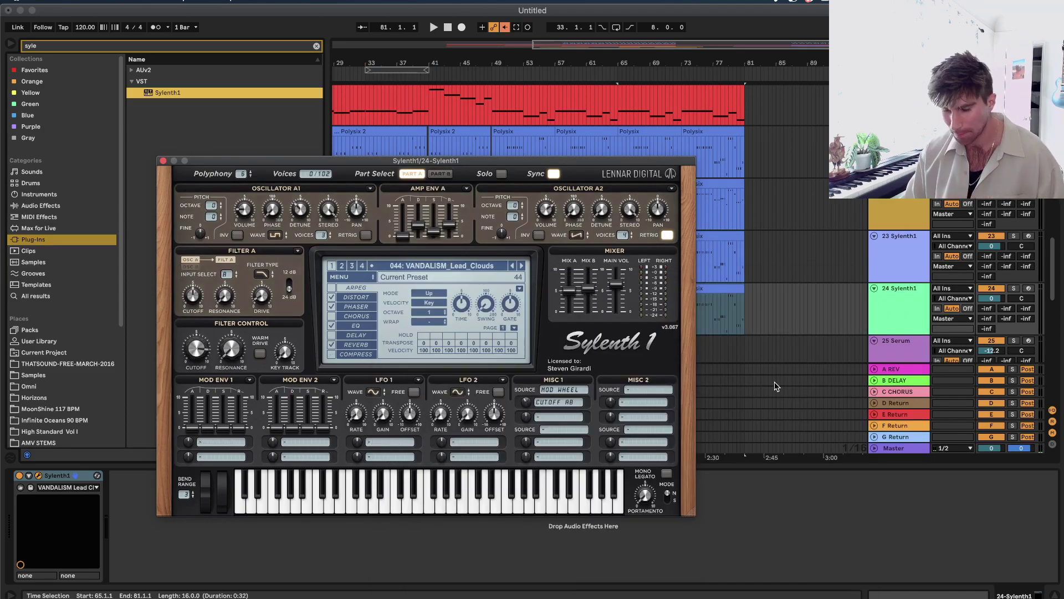
{"action": "left_click", "coordinate": [1015, 289]}
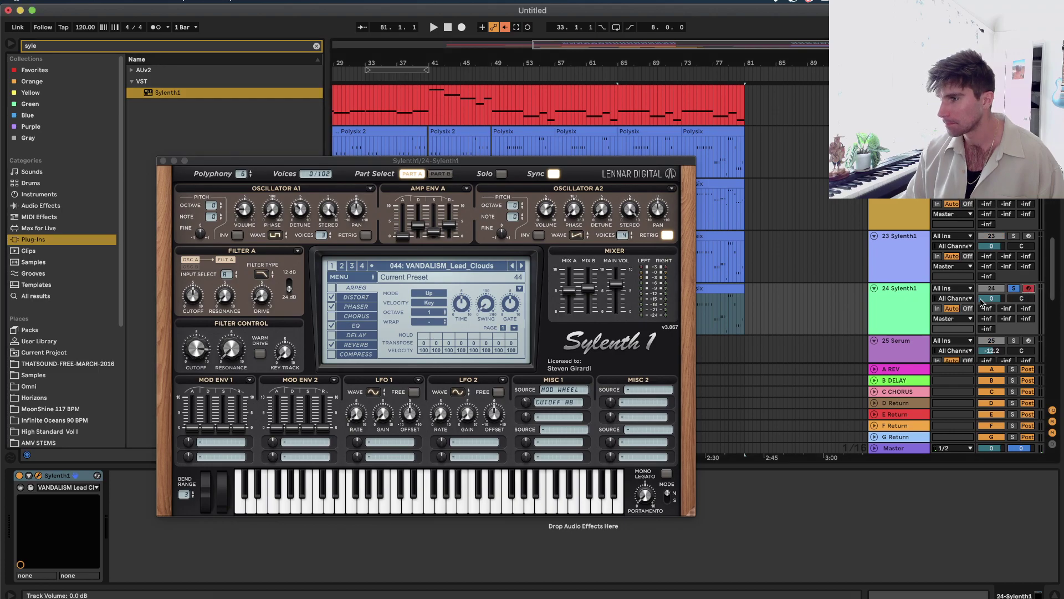
{"action": "key", "text": "space"}
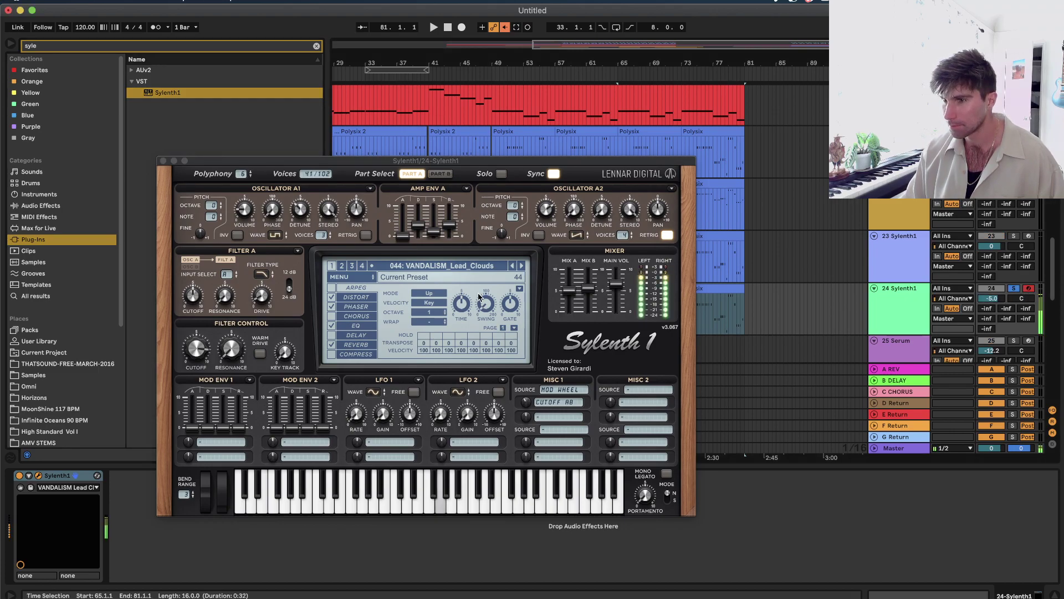
Switch the Sylenth1 preset to VANDALISM_Lead_Beam and play from bar 65, checking the notes of the first copied clip.
{"action": "left_click", "coordinate": [512, 267]}
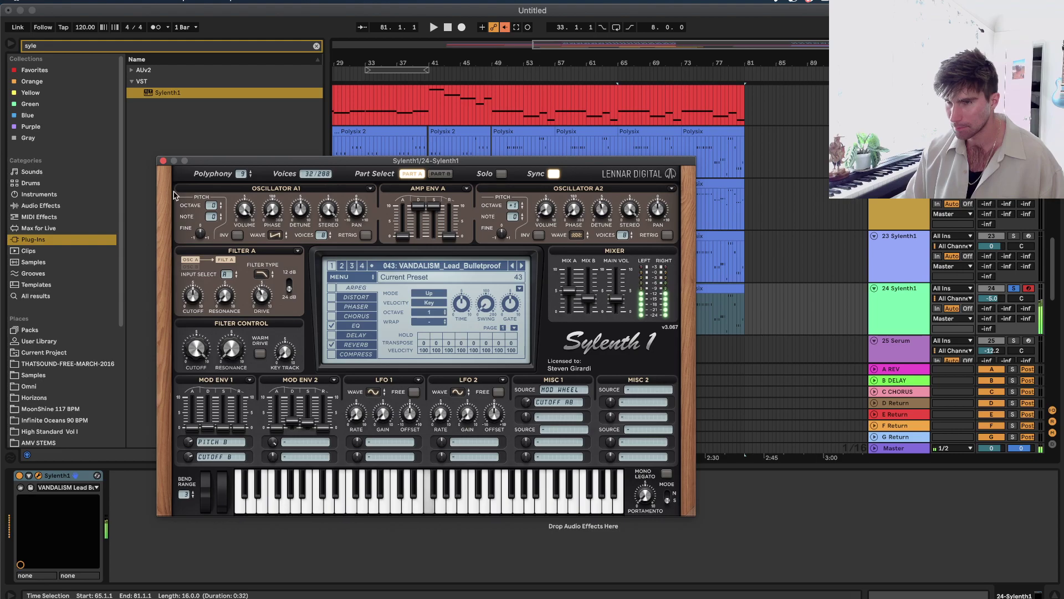
{"action": "left_click", "coordinate": [513, 266]}
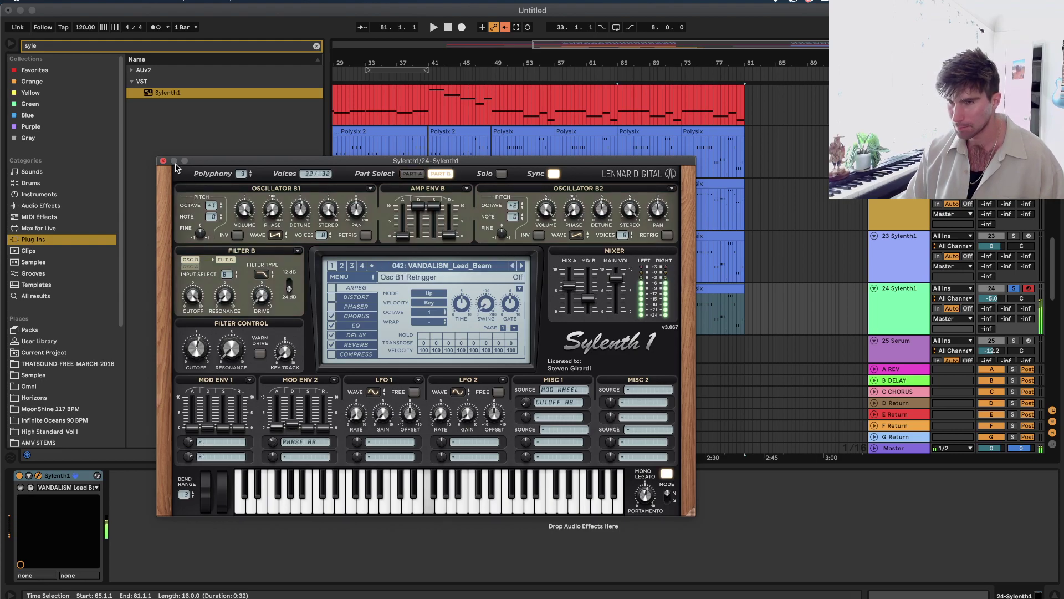
{"action": "left_click", "coordinate": [163, 161]}
{"action": "left_click", "coordinate": [666, 297]}
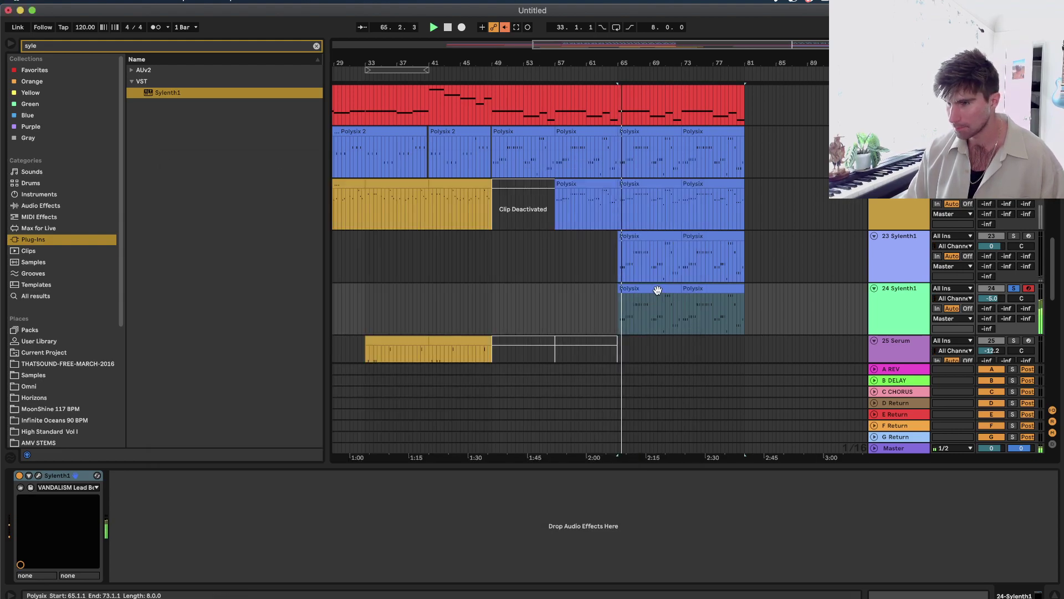
{"action": "double_click", "coordinate": [658, 291]}
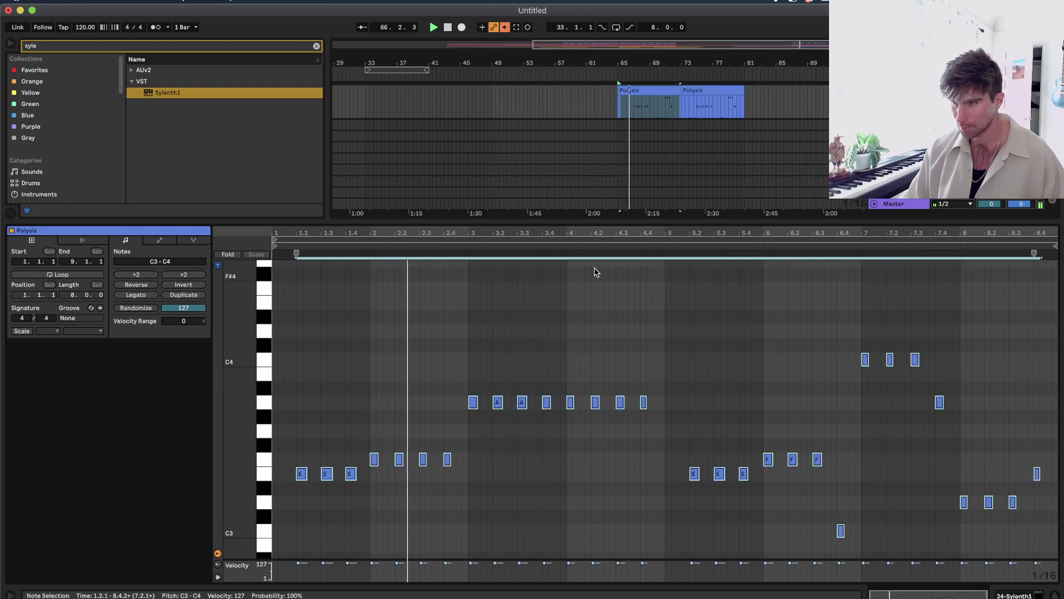
{"action": "key", "text": "shift+Tab"}
{"action": "scroll", "coordinate": [789, 125], "scroll_direction": "up", "scroll_amount": 4}
Take track 24 out of solo and add the H-Delay Stereo effect after its Sylenth1.
{"action": "left_click", "coordinate": [891, 242]}
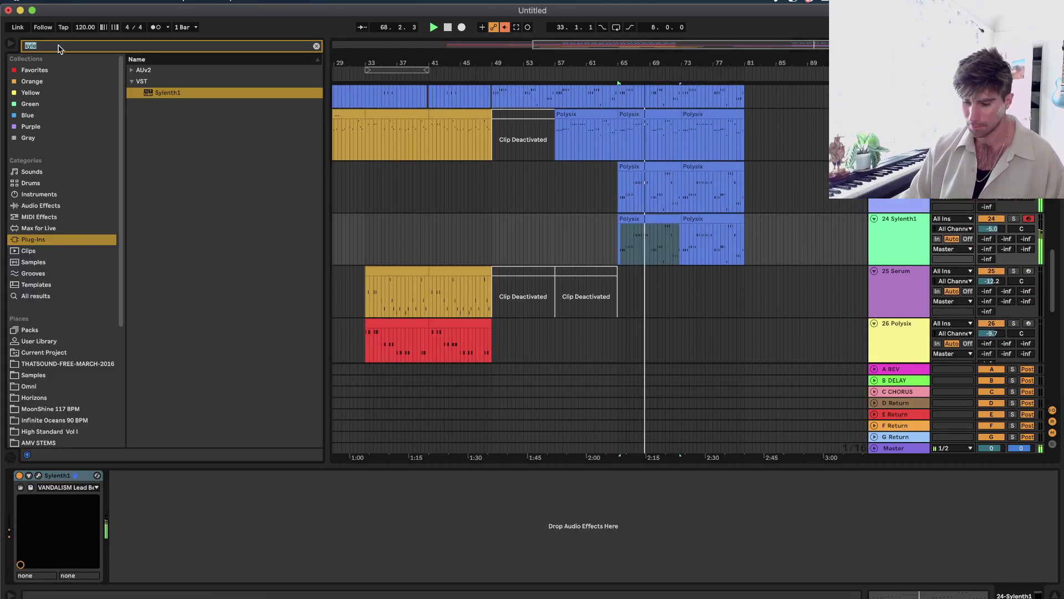
{"action": "key", "text": "BackSpace"}
{"action": "key", "text": "BackSpace"}
{"action": "key", "text": "BackSpace"}
{"action": "key", "text": "BackSpace"}
{"action": "type", "text": "h del"}
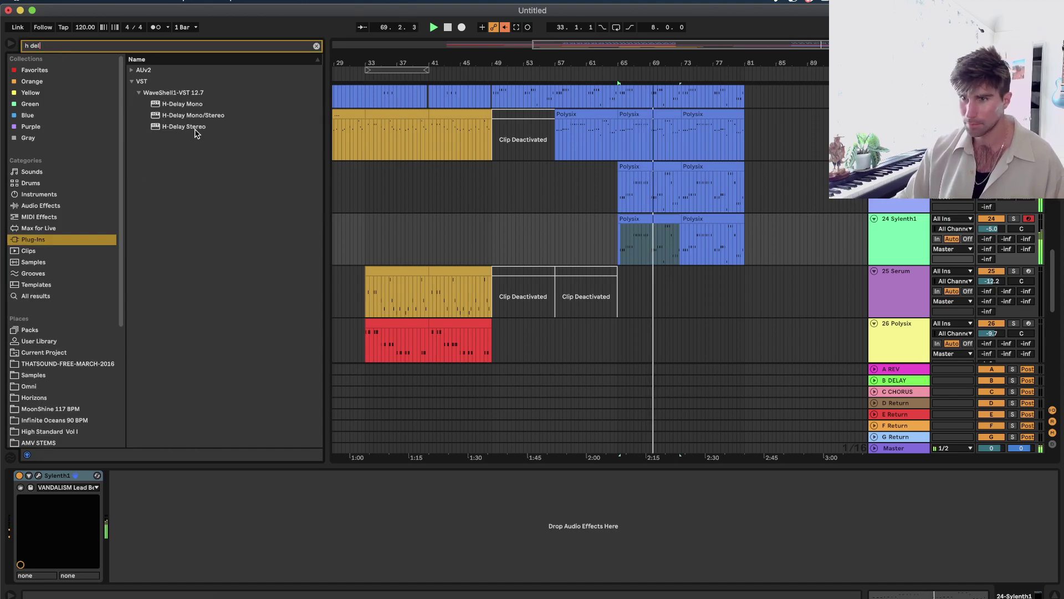
{"action": "left_click", "coordinate": [195, 127]}
{"action": "key", "text": "Return"}
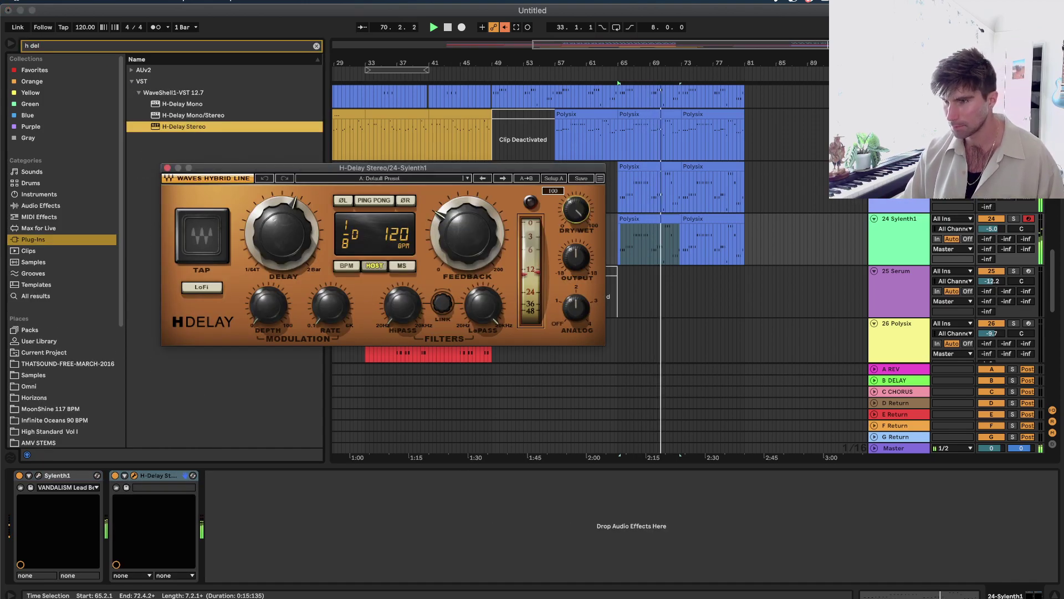
Enable Ping Pong and lower the dry/wet mix in H-Delay, and reduce track 24's volume to -9.4 dB.
{"action": "left_click", "coordinate": [369, 200]}
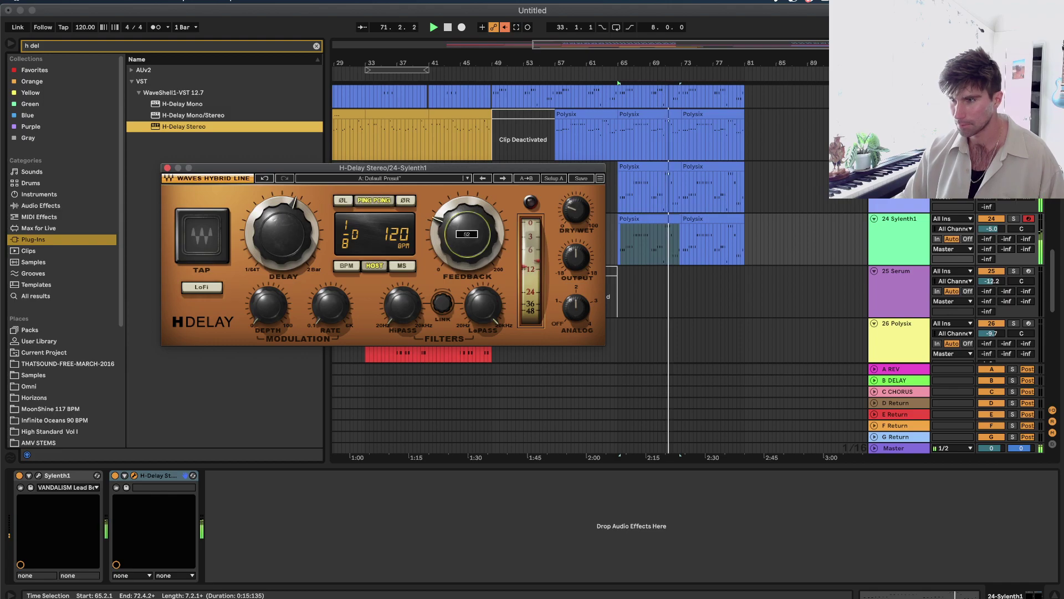
{"action": "left_click_drag", "start_coordinate": [991, 228], "coordinate": [991, 244]}
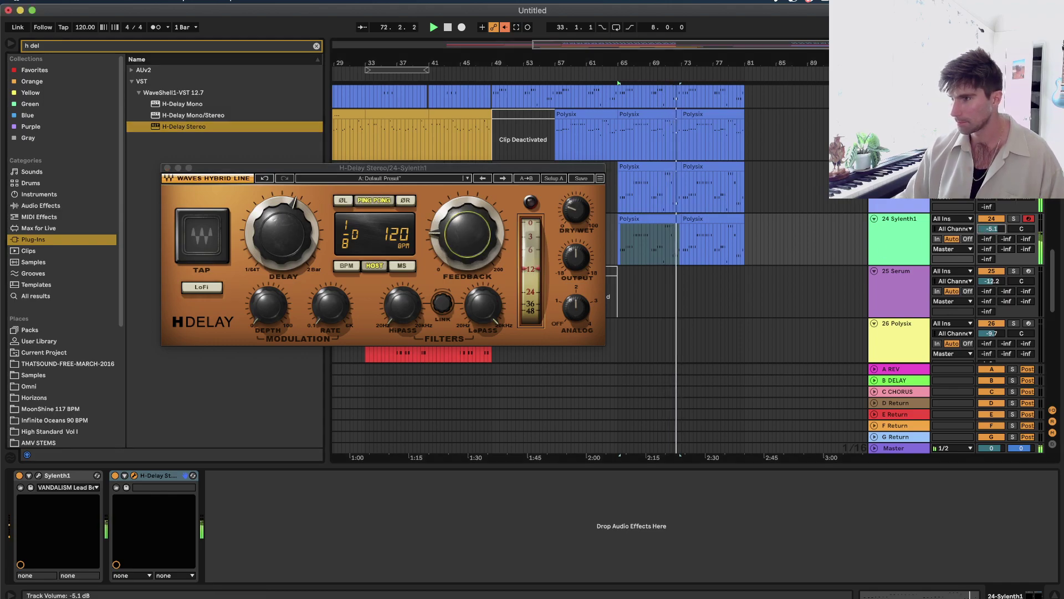
{"action": "left_click", "coordinate": [167, 167]}
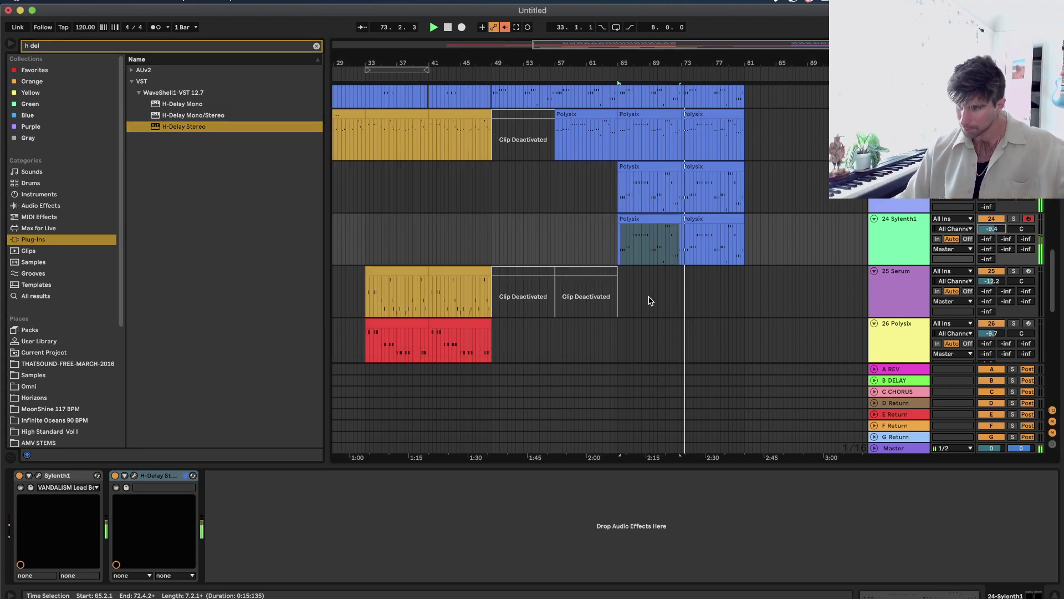
Stop playback and load the Sylenth1 VST onto the empty MIDI track 28 above the frozen Sylenth1 riser.
{"action": "left_click_drag", "start_coordinate": [746, 270], "coordinate": [748, 271]}
{"action": "scroll", "coordinate": [747, 270], "scroll_direction": "down", "scroll_amount": 3}
{"action": "scroll", "coordinate": [746, 270], "scroll_direction": "up", "scroll_amount": 5}
{"action": "key", "text": "plus"}
{"action": "scroll", "coordinate": [746, 274], "scroll_direction": "down", "scroll_amount": 10}
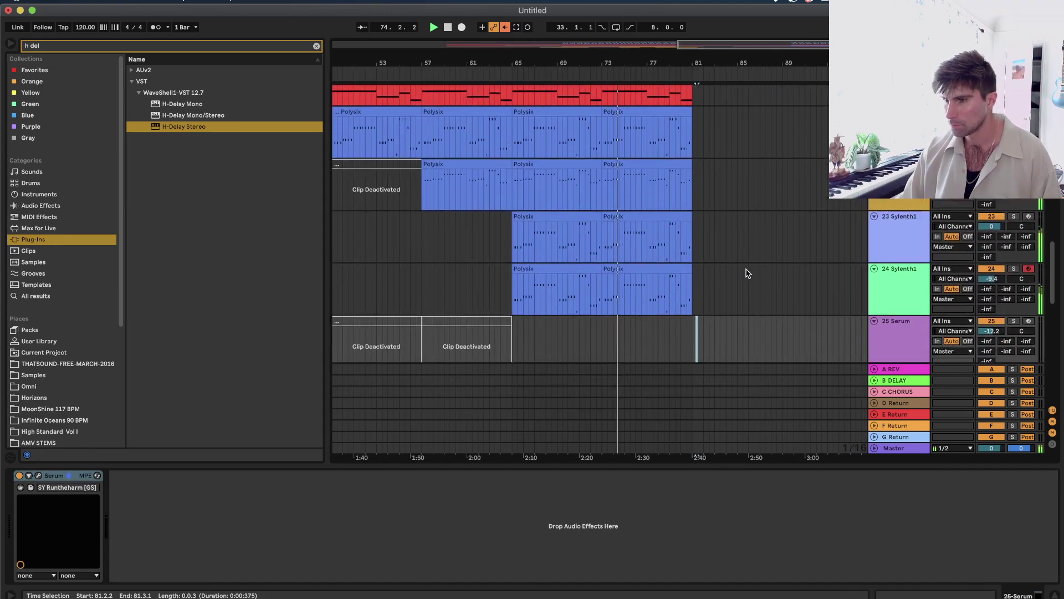
{"action": "left_click", "coordinate": [579, 167]}
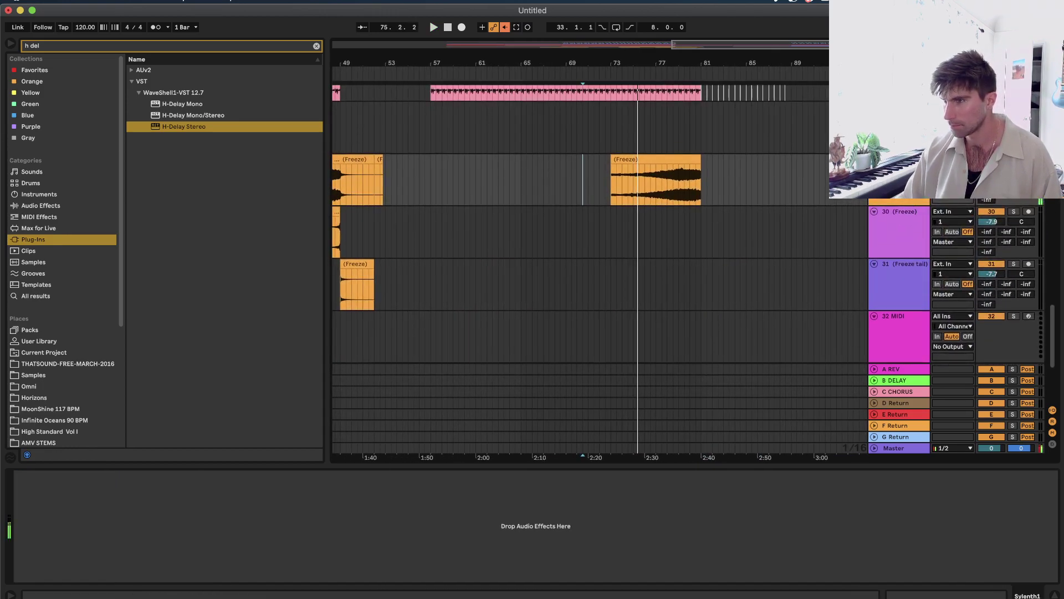
{"action": "key", "text": "space"}
{"action": "key", "text": "Up"}
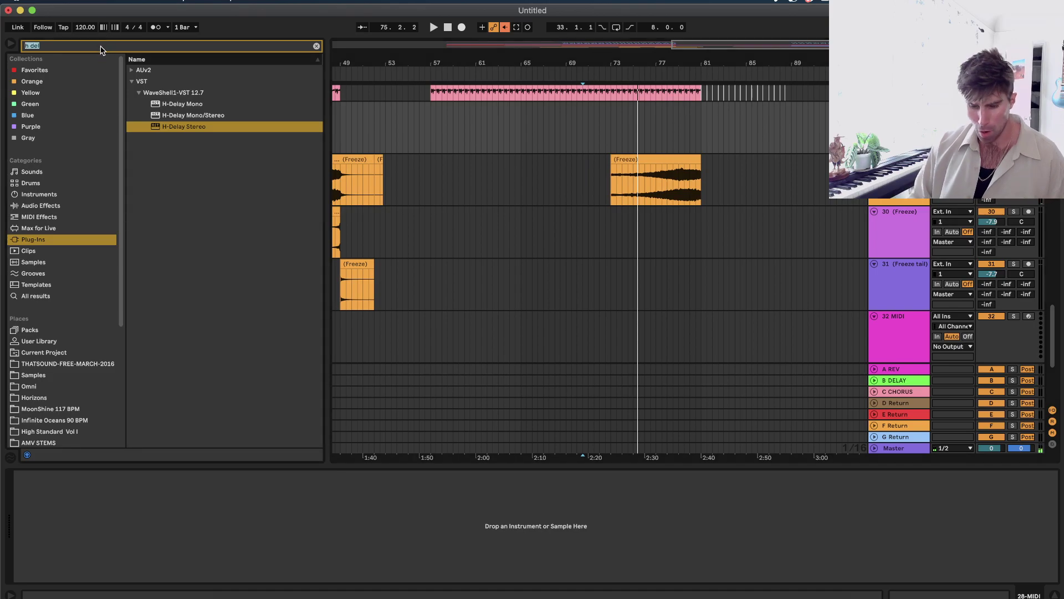
{"action": "type", "text": "sylenth"}
{"action": "left_click_drag", "start_coordinate": [168, 92], "coordinate": [643, 130]}
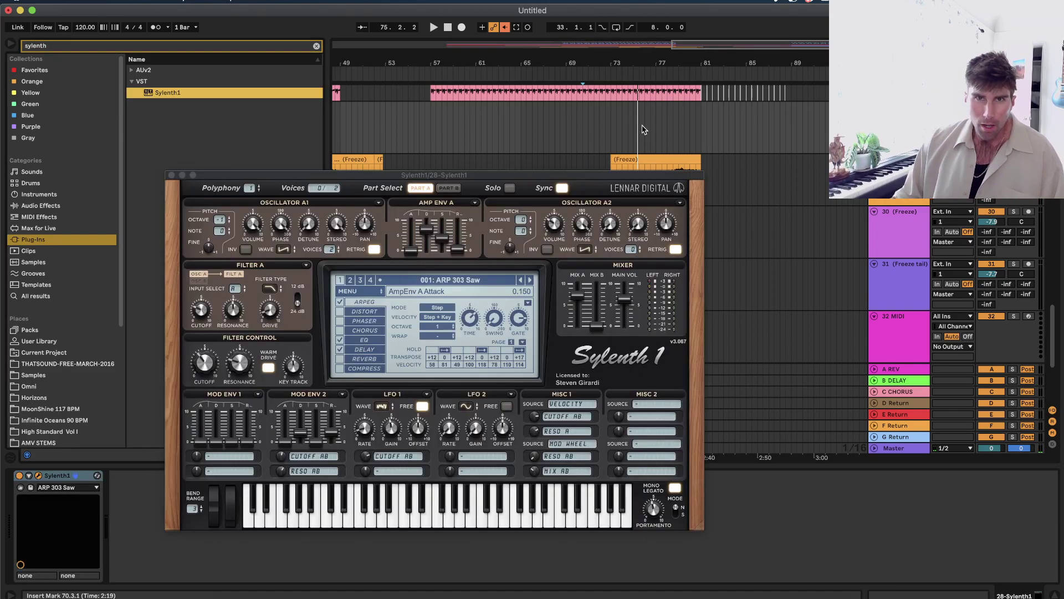
Load the bank pvllion 1.fxb from the Desktop's Sylneth1 Sounds folder into track 28's Sylenth1.
{"action": "left_click", "coordinate": [372, 294]}
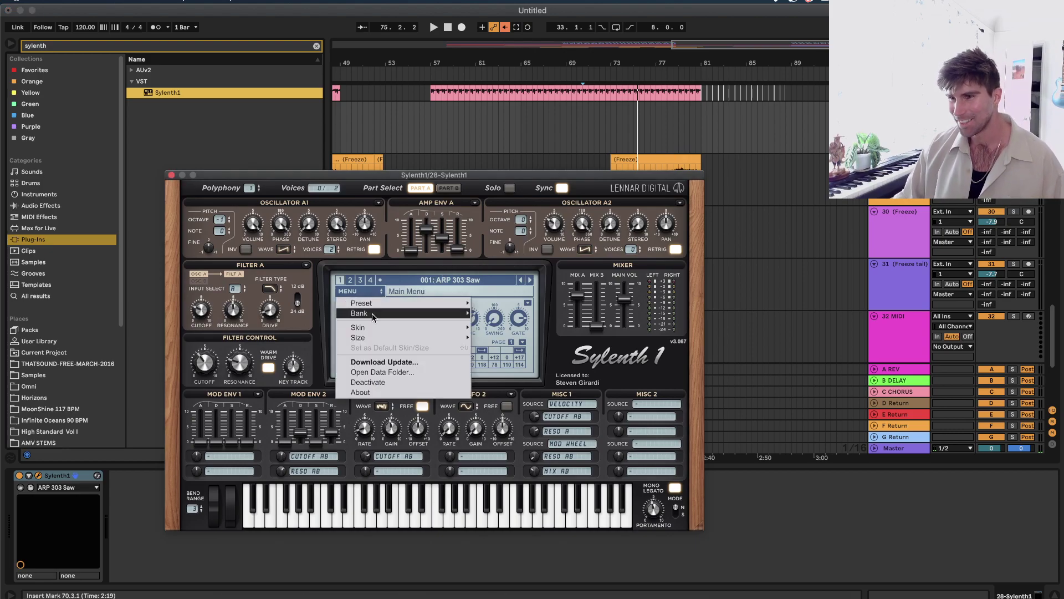
{"action": "mouse_move", "coordinate": [377, 311]}
{"action": "left_click", "coordinate": [538, 333]}
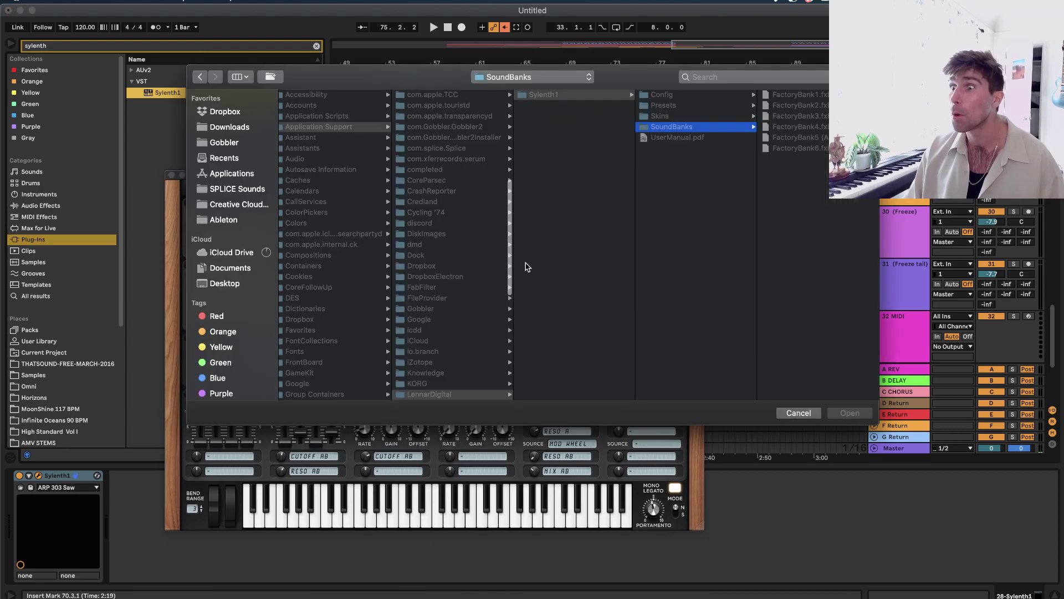
{"action": "scroll", "coordinate": [449, 270], "scroll_direction": "left", "scroll_amount": 10}
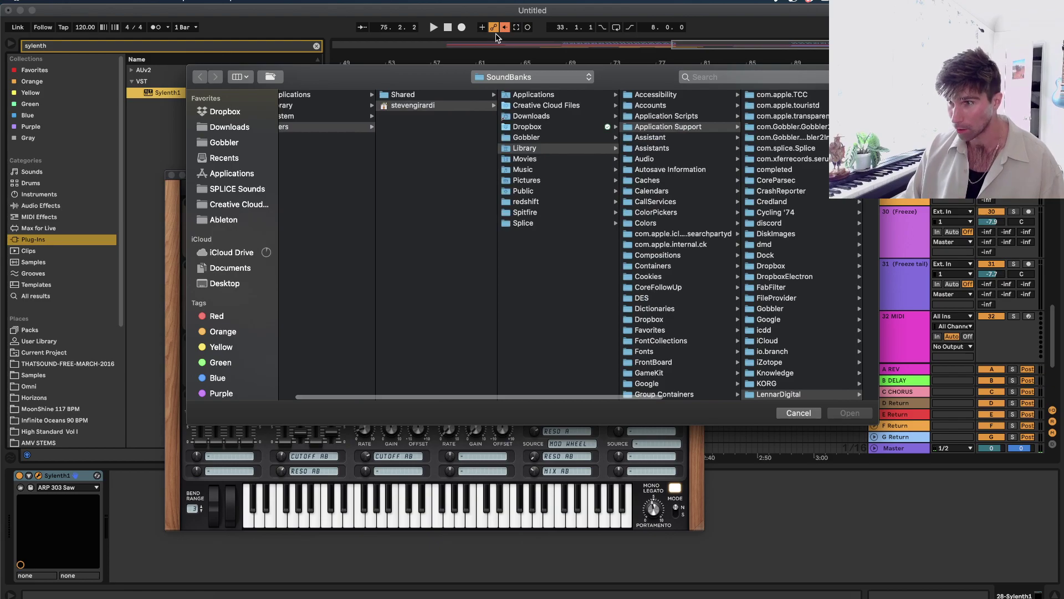
{"action": "left_click", "coordinate": [242, 283]}
{"action": "scroll", "coordinate": [288, 286], "scroll_direction": "down", "scroll_amount": 6}
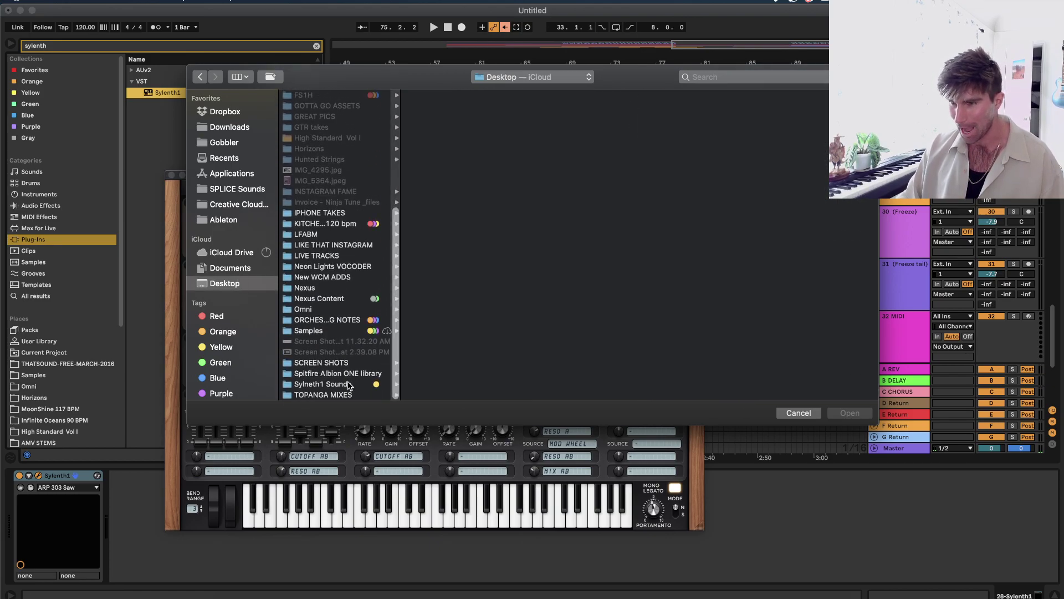
{"action": "left_click", "coordinate": [348, 384]}
{"action": "double_click", "coordinate": [468, 288]}
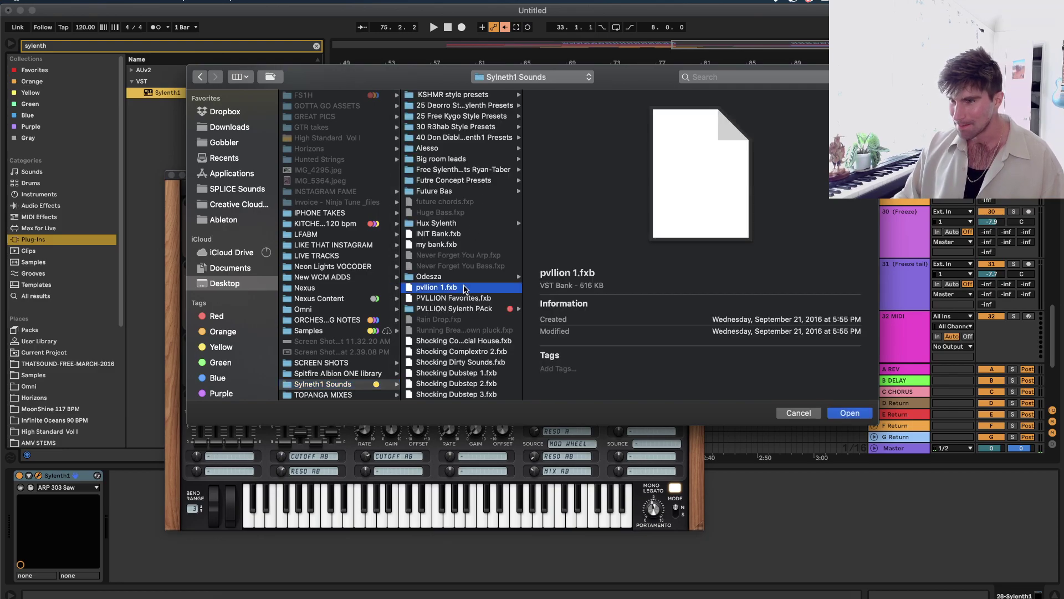
Choose the preset 015: Single Saw in track 28's Sylenth1 and close the plug-in window.
{"action": "left_click", "coordinate": [437, 282]}
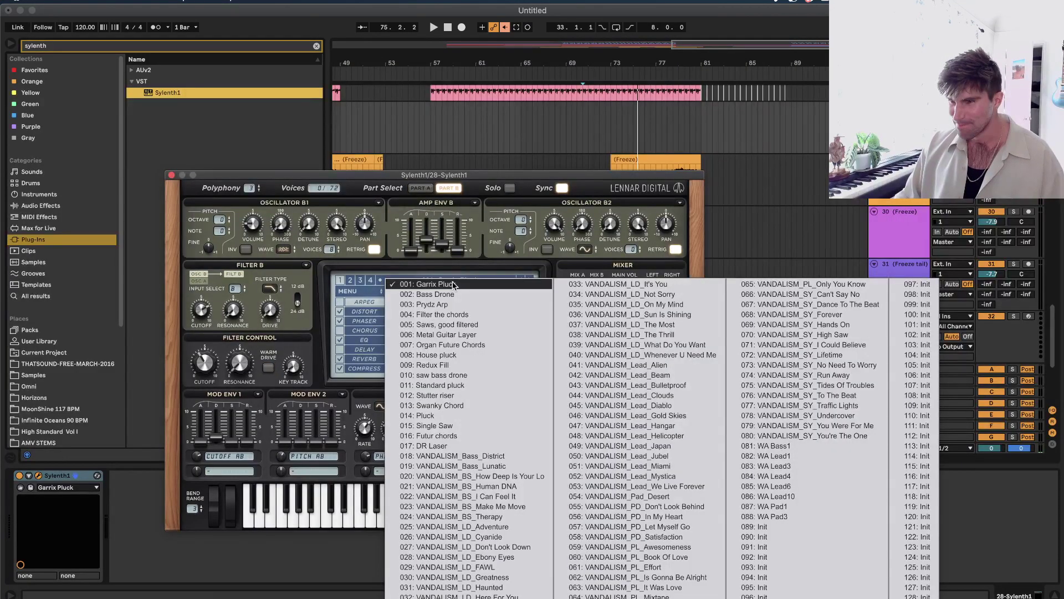
{"action": "left_click", "coordinate": [474, 425]}
{"action": "left_click", "coordinate": [172, 175]}
{"action": "scroll", "coordinate": [592, 185], "scroll_direction": "up", "scroll_amount": 5}
{"action": "right_click", "coordinate": [591, 184]}
{"action": "left_click", "coordinate": [623, 214]}
{"action": "right_click", "coordinate": [612, 273]}
{"action": "left_click", "coordinate": [725, 378]}
{"action": "double_click", "coordinate": [603, 282]}
{"action": "left_click_drag", "start_coordinate": [603, 282], "coordinate": [744, 279]}
{"action": "scroll", "coordinate": [644, 200], "scroll_direction": "up", "scroll_amount": 3}
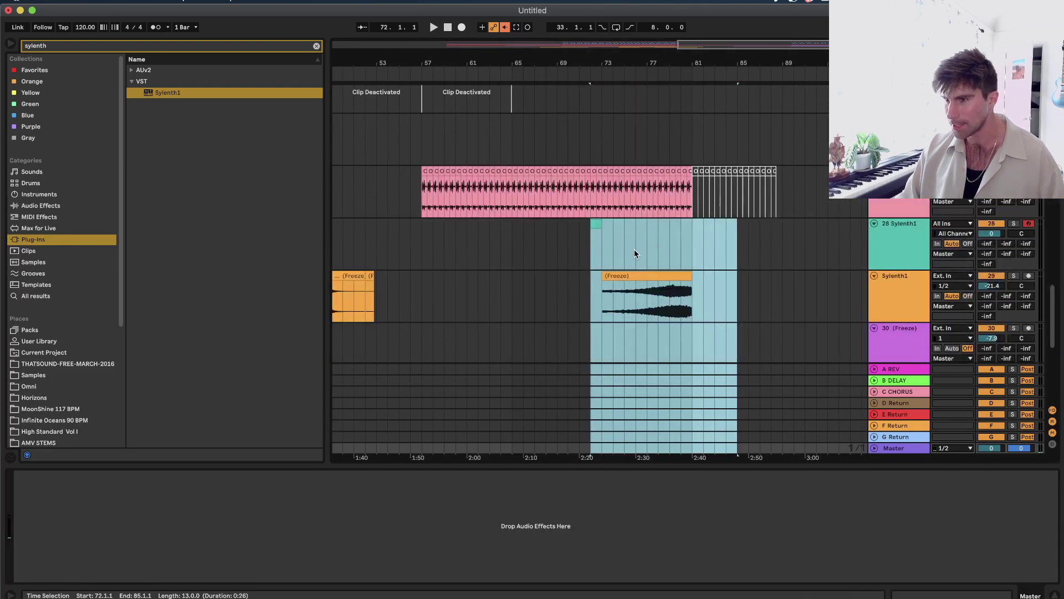
{"action": "left_click", "coordinate": [636, 245]}
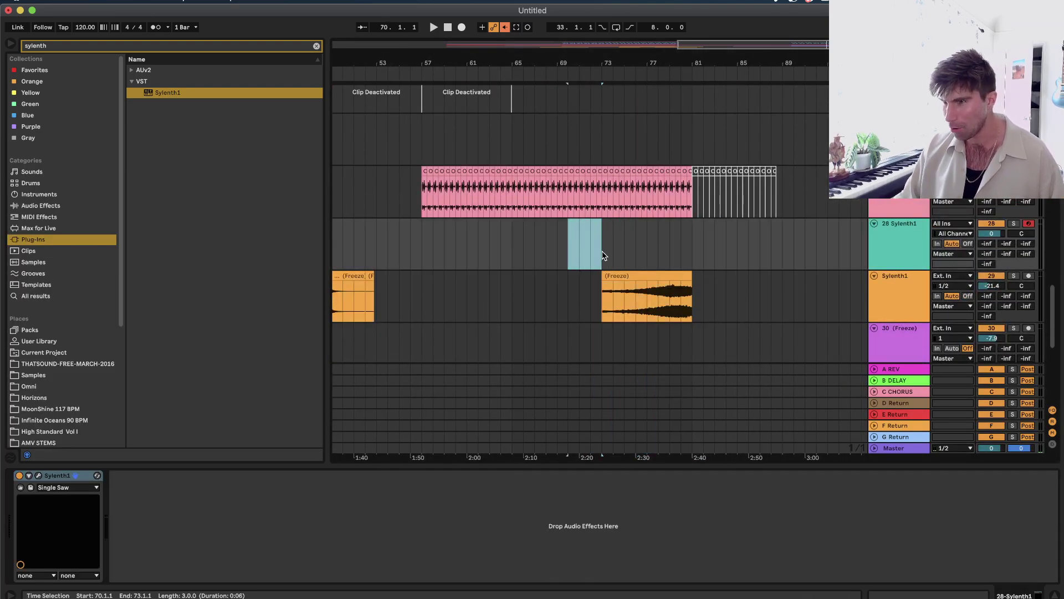
Create an empty MIDI clip on track 28 from bar 73 to bar 81.
{"action": "left_click", "coordinate": [604, 254]}
{"action": "scroll", "coordinate": [603, 251], "scroll_direction": "up", "scroll_amount": 3}
{"action": "left_click_drag", "start_coordinate": [607, 316], "coordinate": [698, 318]}
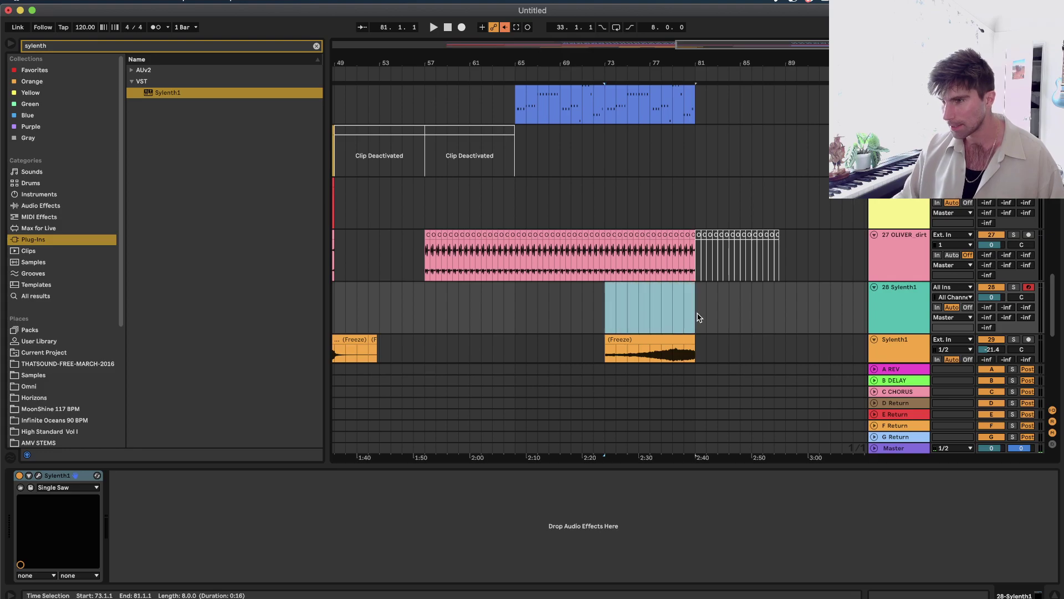
{"action": "key", "text": "super+shift+m"}
Add an F3 note at the clip start, stretch it across all 8 bars with Legato, and transpose it down an octave to F2 during playback.
{"action": "double_click", "coordinate": [274, 424]}
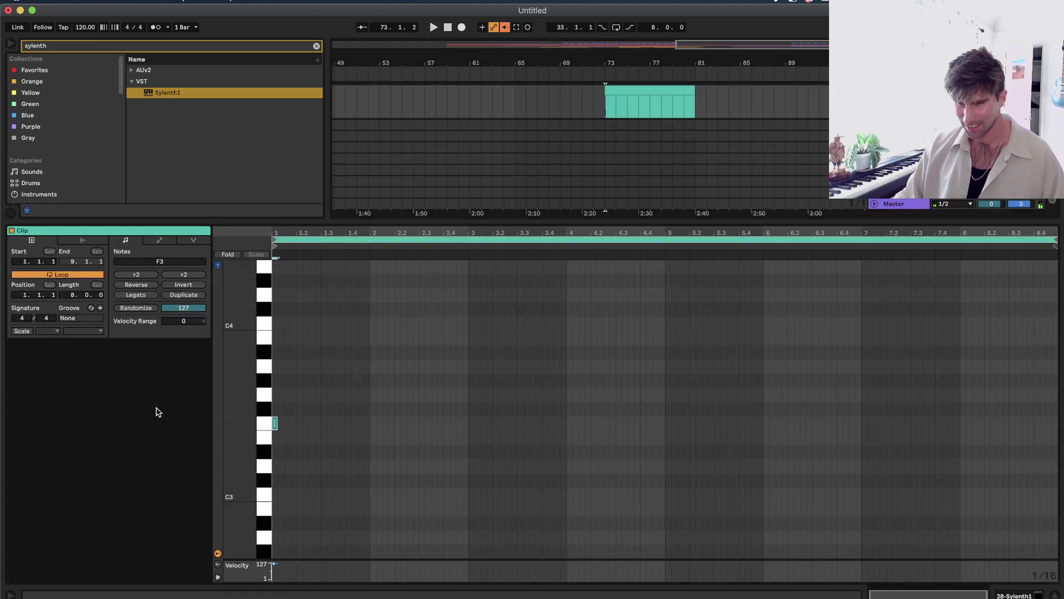
{"action": "left_click", "coordinate": [140, 295]}
{"action": "key", "text": "space"}
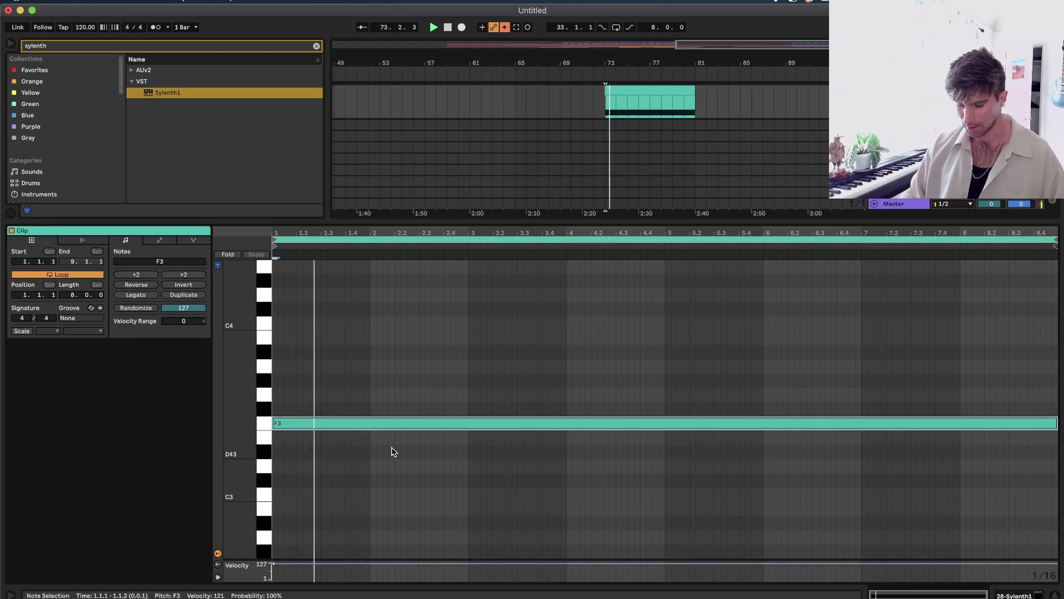
{"action": "key", "text": "shift+Down"}
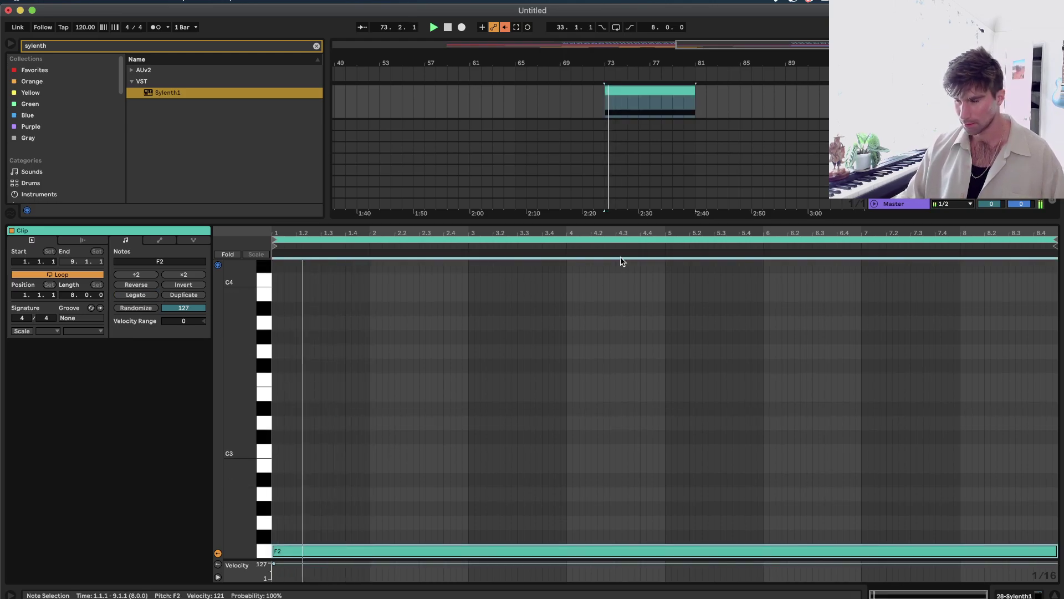
Lower track 28's volume to -12.2 dB and set its Sylenth1 pitch bend range to 24.
{"action": "key", "text": "shift+Tab"}
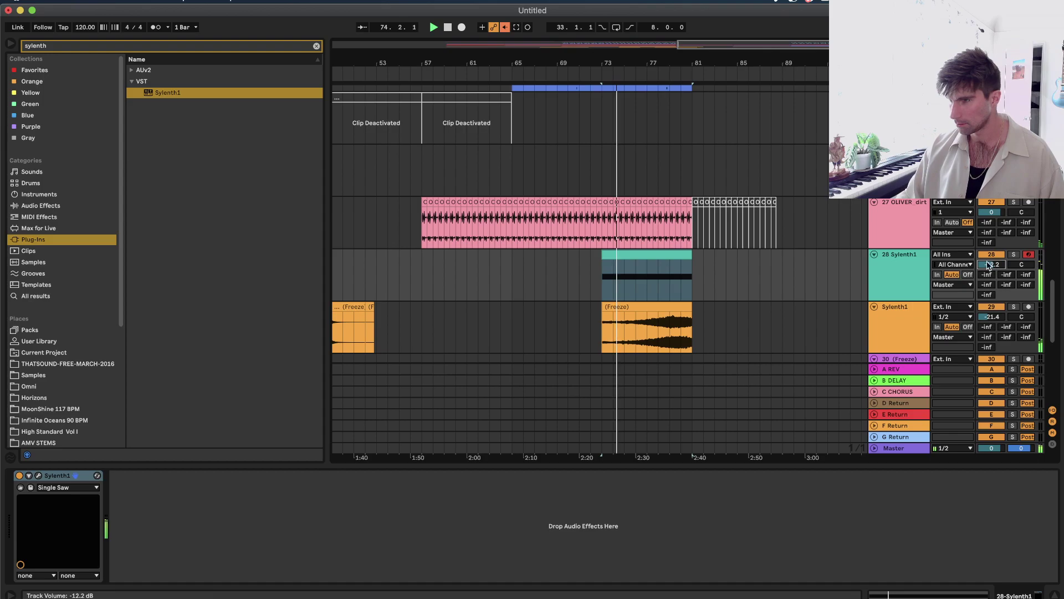
{"action": "double_click", "coordinate": [667, 254]}
{"action": "key", "text": "shift+Tab"}
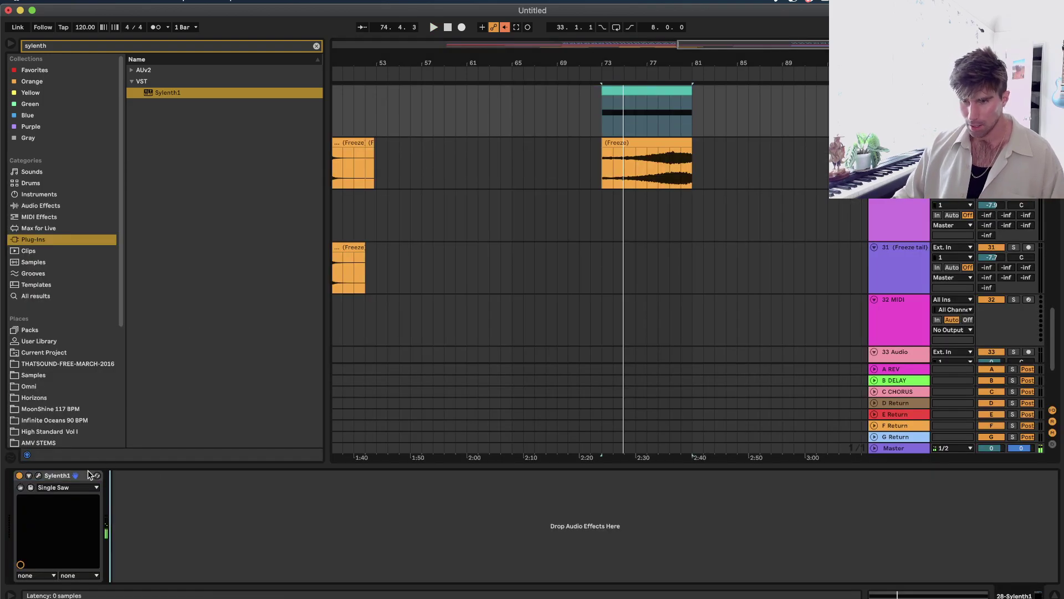
{"action": "left_click", "coordinate": [39, 476]}
{"action": "left_click_drag", "start_coordinate": [195, 509], "coordinate": [228, 49]}
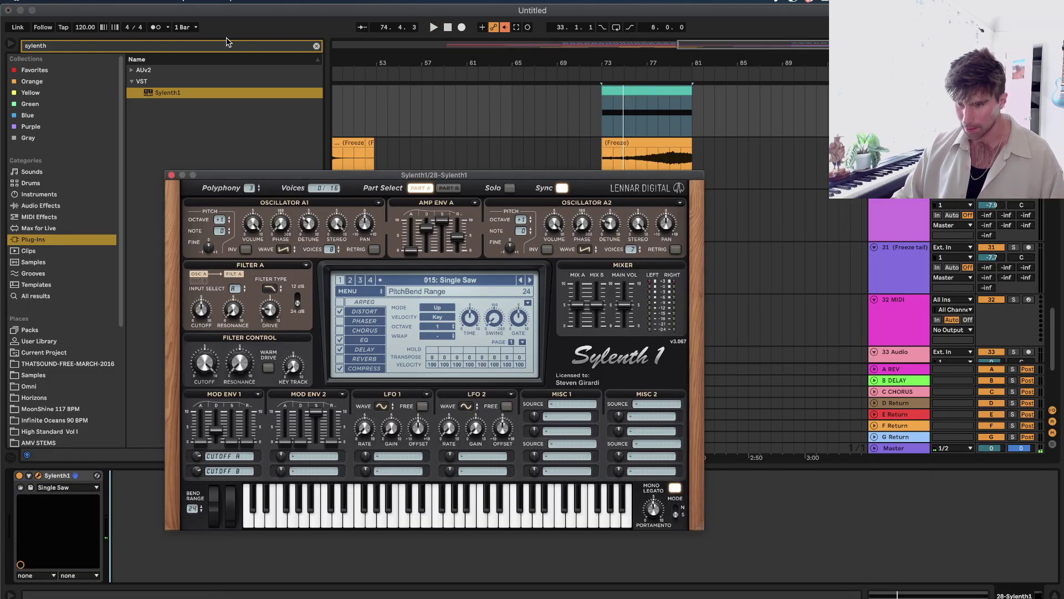
{"action": "left_click", "coordinate": [172, 174]}
Draw PitchBend automation on track 28 that ramps up from bar 73 to 1.00 at bar 81.
{"action": "scroll", "coordinate": [689, 179], "scroll_direction": "up", "scroll_amount": 3}
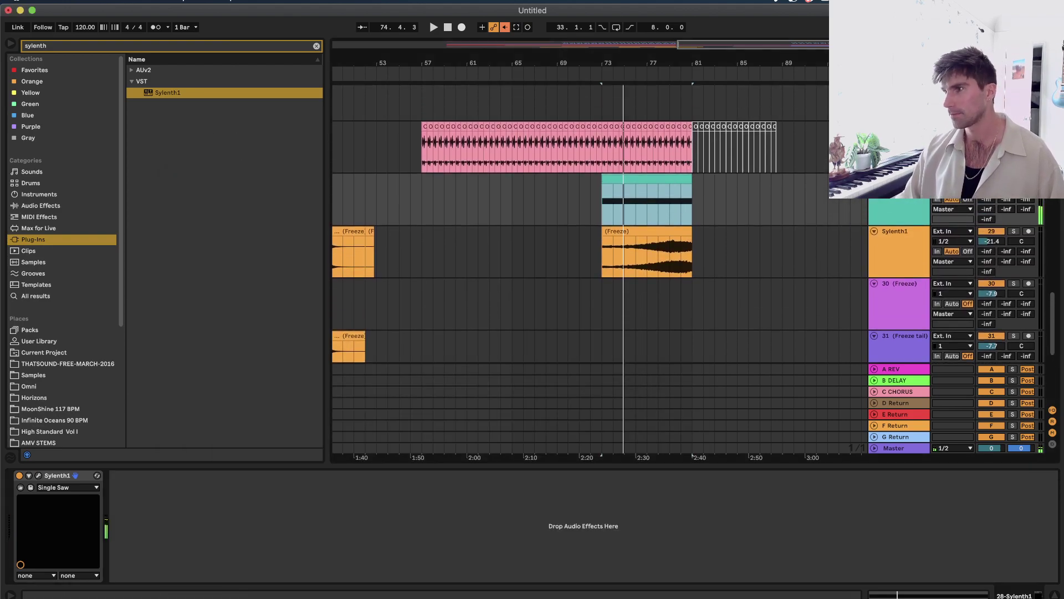
{"action": "key", "text": "a"}
{"action": "left_click", "coordinate": [603, 206]}
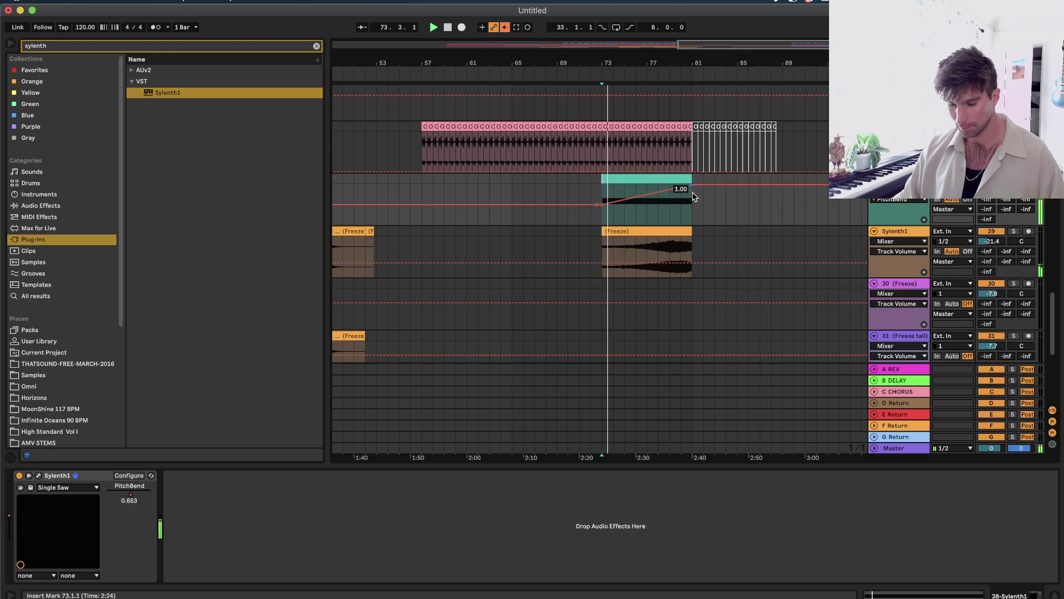
{"action": "key", "text": "a"}
Lower track 28's volume to -18.4 dB, and show the Audio Effects in the browser with the search cleared.
{"action": "left_click_drag", "start_coordinate": [992, 255], "coordinate": [992, 264]}
{"action": "left_click", "coordinate": [41, 205]}
{"action": "left_click", "coordinate": [66, 46]}
{"action": "key", "text": "BackSpace"}
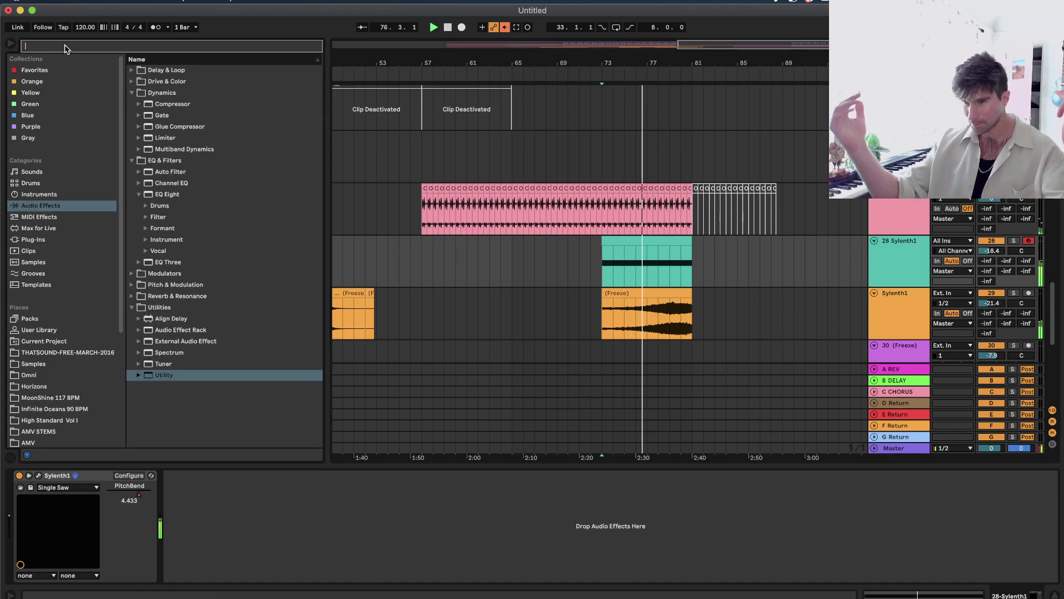
Raise the volume of track 4, VEC3 Snares, to -5.5 dB.
{"action": "scroll", "coordinate": [408, 282], "scroll_direction": "up", "scroll_amount": 1}
{"action": "scroll", "coordinate": [513, 260], "scroll_direction": "up", "scroll_amount": 10}
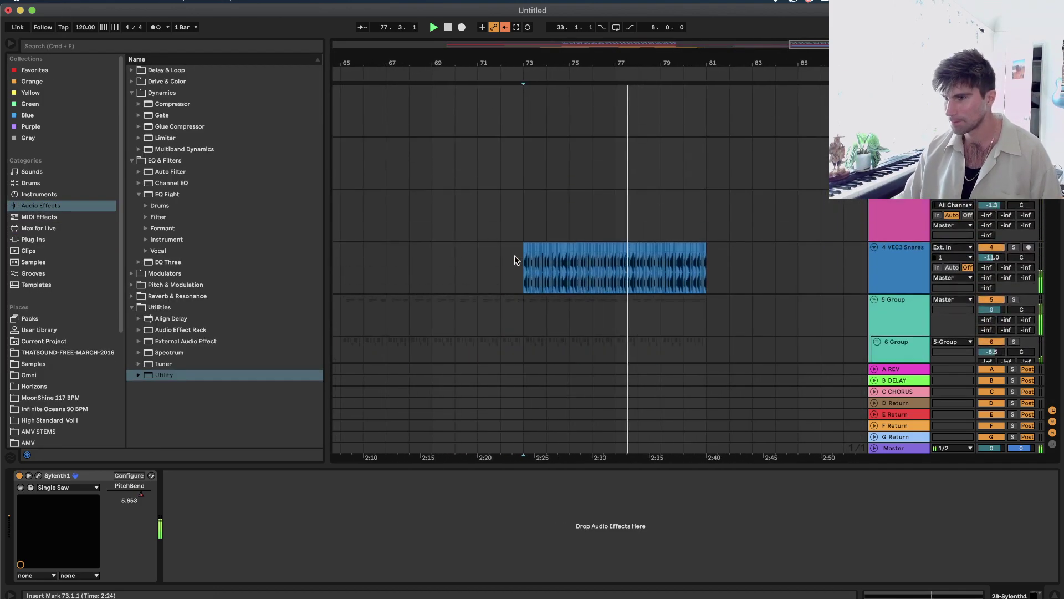
{"action": "left_click_drag", "start_coordinate": [996, 258], "coordinate": [996, 239]}
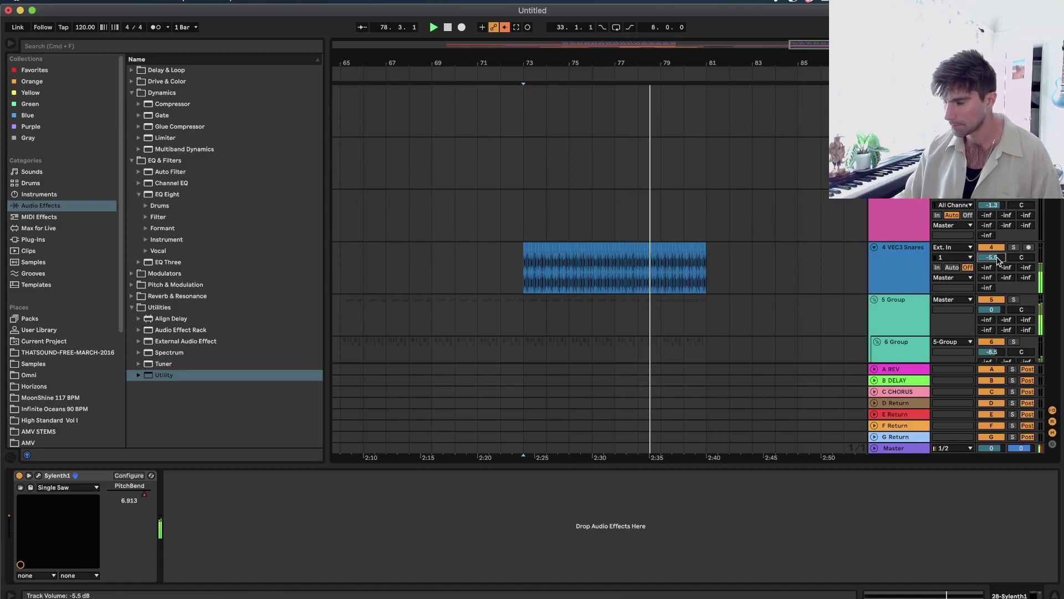
Insert a new MIDI track directly below track 24 Sylenth1.
{"action": "scroll", "coordinate": [660, 175], "scroll_direction": "left", "scroll_amount": 2}
{"action": "scroll", "coordinate": [402, 152], "scroll_direction": "left", "scroll_amount": 8}
{"action": "scroll", "coordinate": [492, 149], "scroll_direction": "down", "scroll_amount": 4}
{"action": "scroll", "coordinate": [552, 155], "scroll_direction": "up", "scroll_amount": 5}
{"action": "scroll", "coordinate": [552, 155], "scroll_direction": "down", "scroll_amount": 5}
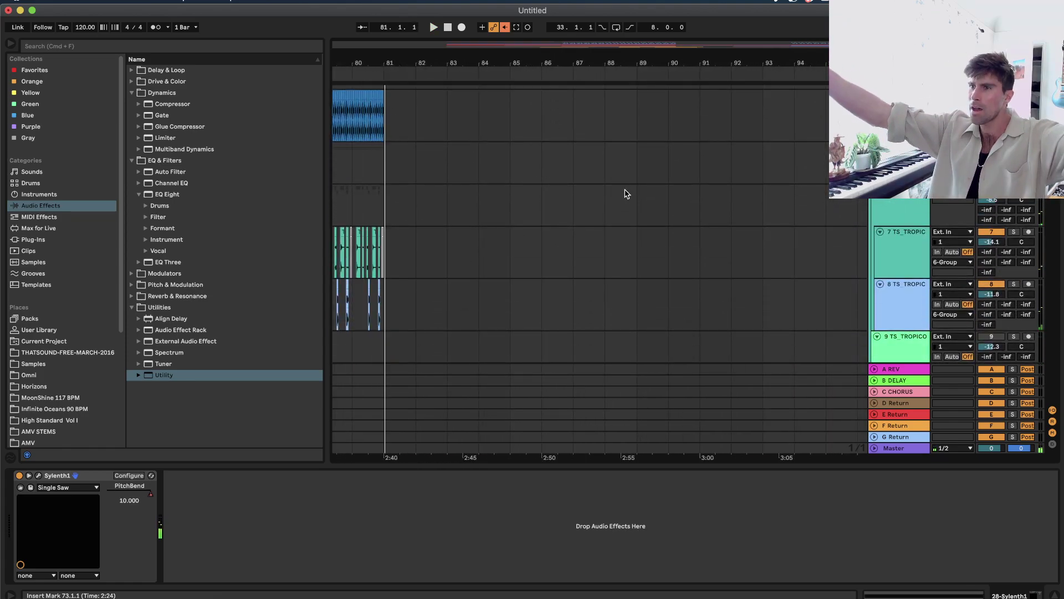
{"action": "scroll", "coordinate": [625, 194], "scroll_direction": "down", "scroll_amount": 15}
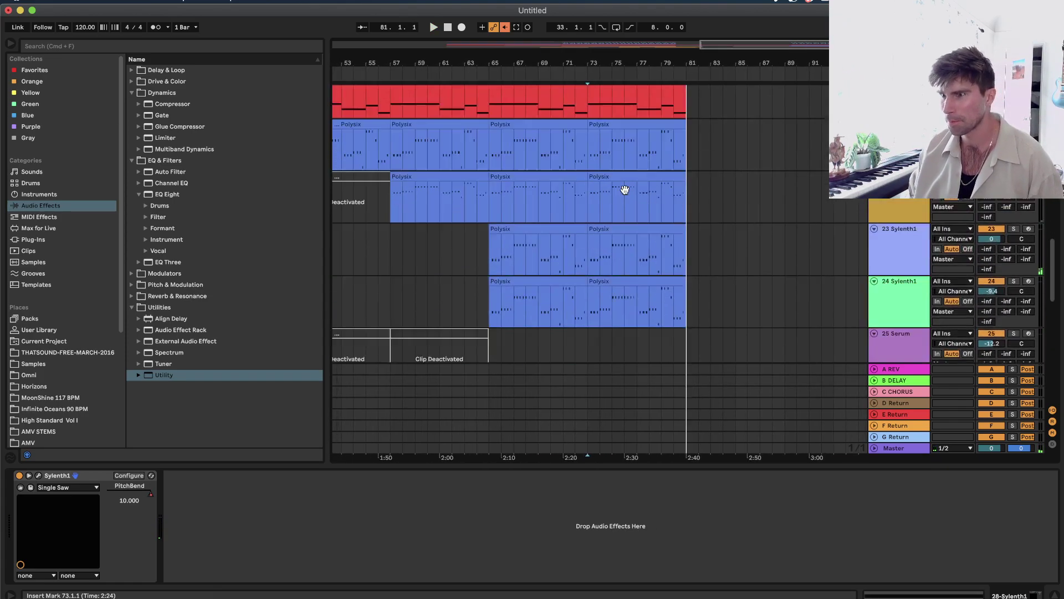
{"action": "scroll", "coordinate": [626, 193], "scroll_direction": "up", "scroll_amount": 6}
{"action": "left_click", "coordinate": [886, 229]}
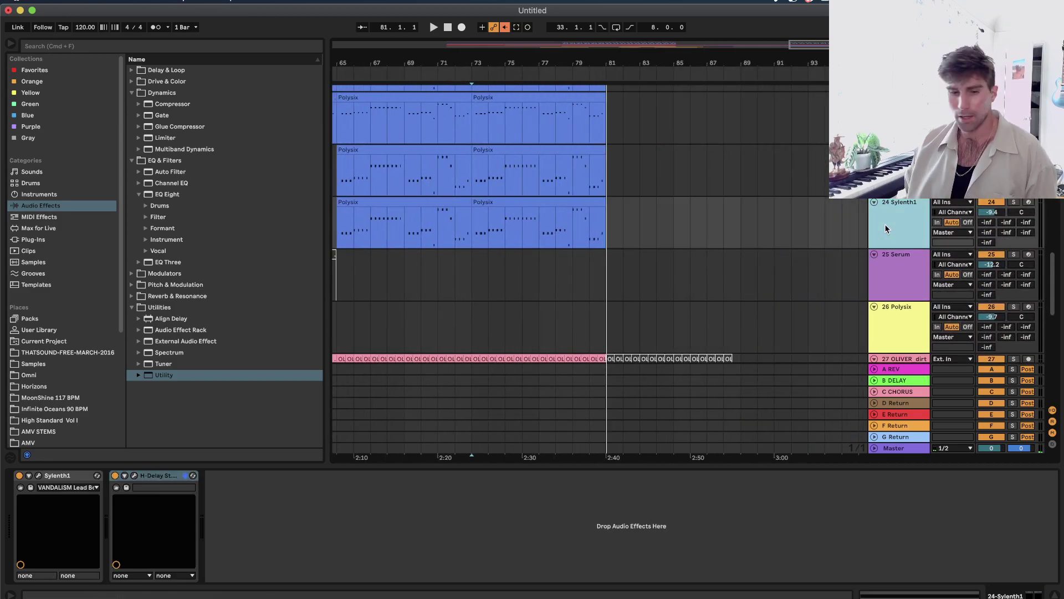
{"action": "right_click", "coordinate": [885, 229]}
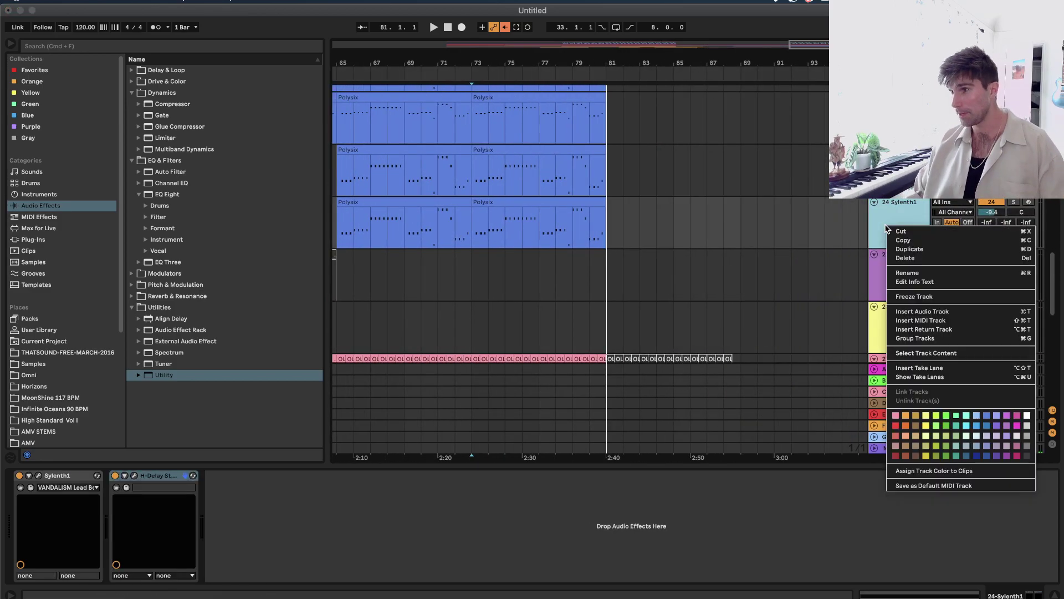
{"action": "left_click", "coordinate": [927, 326]}
Examine the arrangement around bar 81, from the Polysix and Sylenth1 clips down to the OLIVER_dirt and riser tracks.
{"action": "key", "text": "minus"}
{"action": "right_click", "coordinate": [794, 294]}
{"action": "left_click", "coordinate": [724, 277]}
{"action": "scroll", "coordinate": [724, 277], "scroll_direction": "down", "scroll_amount": 1}
{"action": "left_click", "coordinate": [718, 277]}
{"action": "key", "text": "plus"}
{"action": "key", "text": "plus"}
{"action": "scroll", "coordinate": [709, 284], "scroll_direction": "down", "scroll_amount": 5}
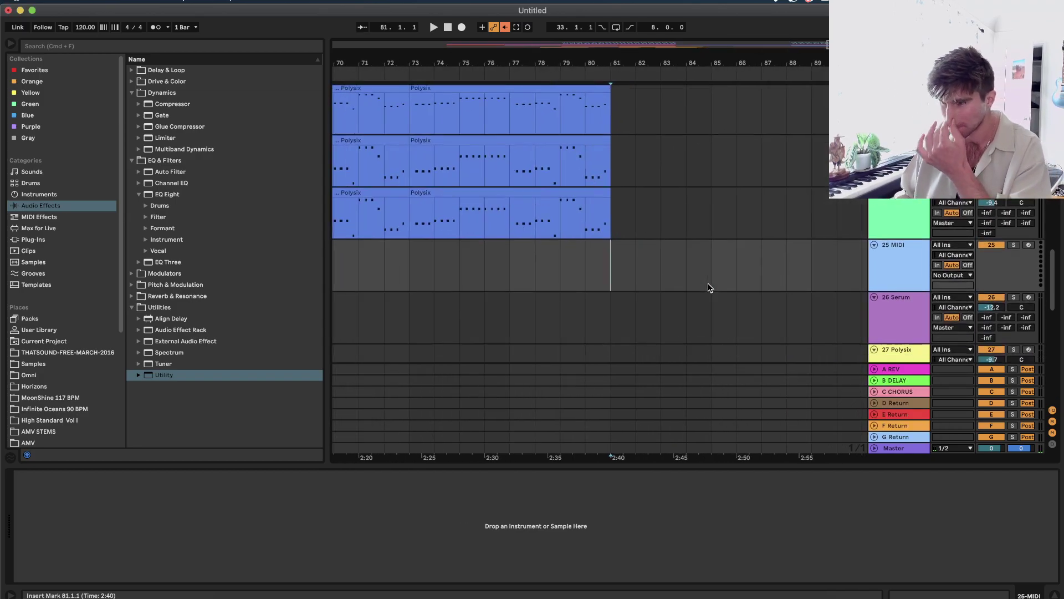
{"action": "scroll", "coordinate": [709, 284], "scroll_direction": "up", "scroll_amount": 5}
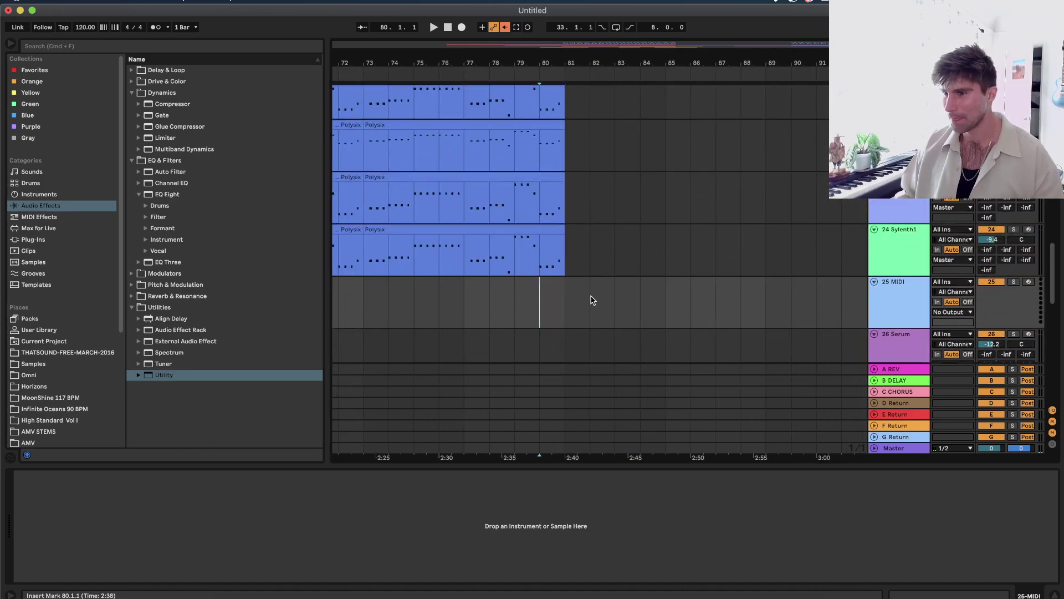
{"action": "key", "text": "minus"}
{"action": "scroll", "coordinate": [572, 307], "scroll_direction": "down", "scroll_amount": 5}
{"action": "scroll", "coordinate": [598, 207], "scroll_direction": "up", "scroll_amount": 4}
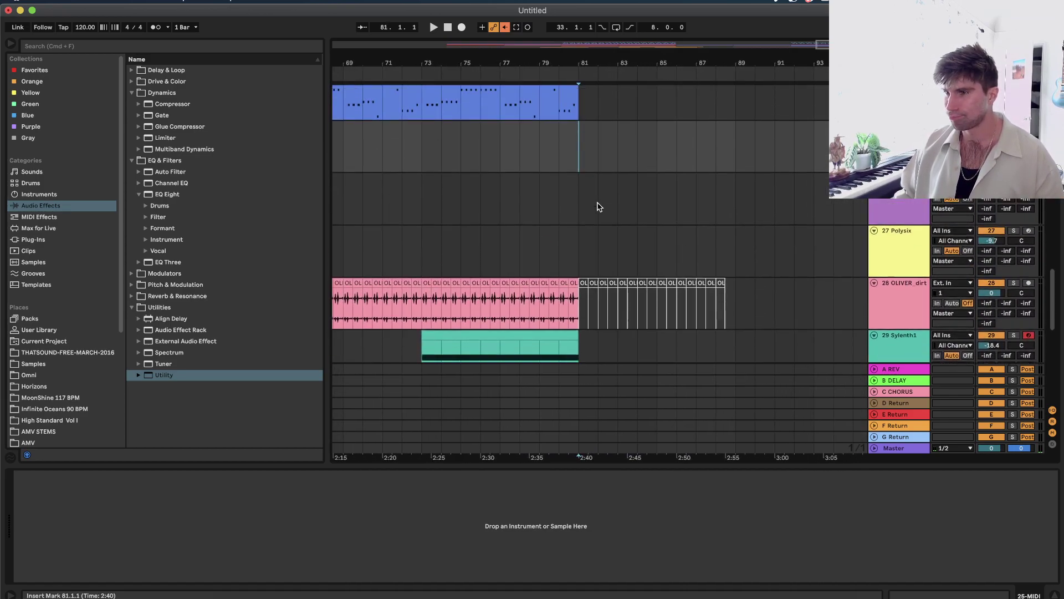
{"action": "scroll", "coordinate": [559, 152], "scroll_direction": "up", "scroll_amount": 3}
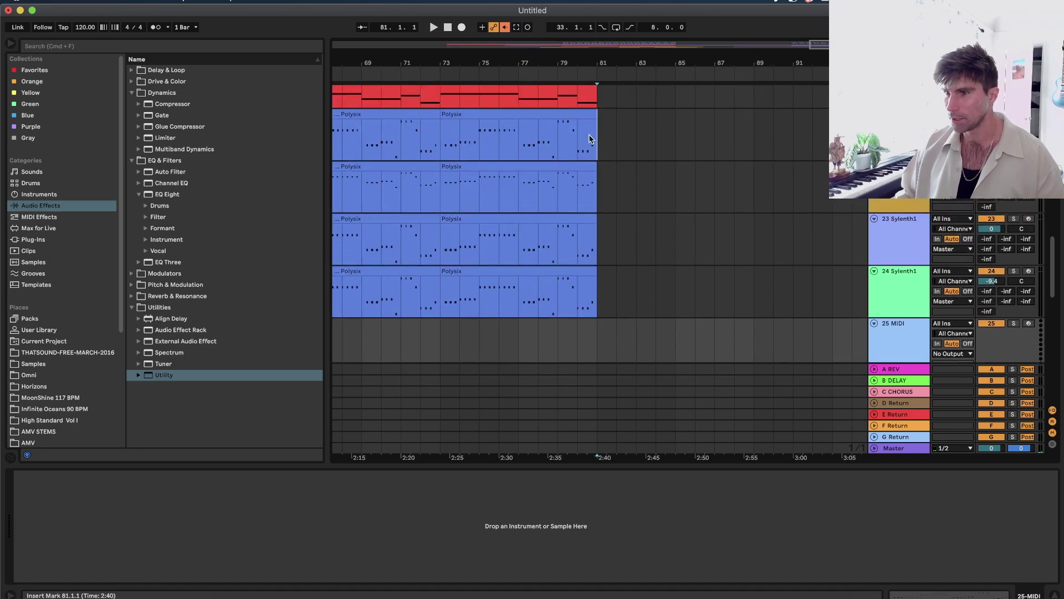
Duplicate the bar 73–81 clips on tracks 19 to 24 to bars 81–89 and play the start of the copy briefly.
{"action": "left_click_drag", "start_coordinate": [597, 124], "coordinate": [519, 271]}
{"action": "scroll", "coordinate": [514, 271], "scroll_direction": "left", "scroll_amount": 2}
{"action": "scroll", "coordinate": [554, 222], "scroll_direction": "left", "scroll_amount": 3}
{"action": "left_click", "coordinate": [592, 148], "text": "shift"}
{"action": "scroll", "coordinate": [593, 148], "scroll_direction": "up", "scroll_amount": 3}
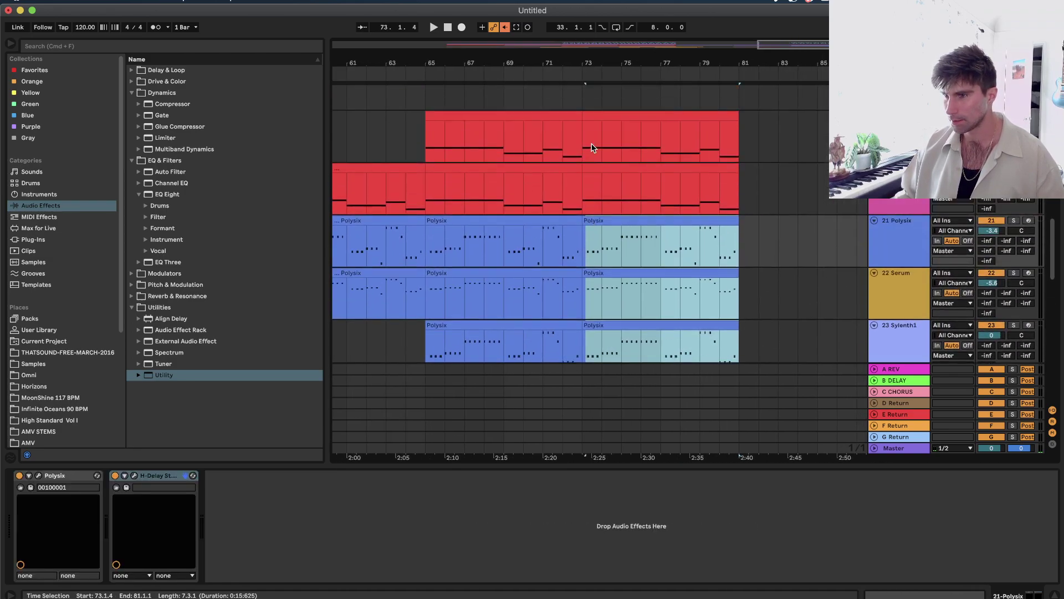
{"action": "left_click", "coordinate": [580, 146], "text": "shift"}
{"action": "key", "text": "minus"}
{"action": "key", "text": "super+d"}
{"action": "key", "text": "space"}
{"action": "scroll", "coordinate": [779, 213], "scroll_direction": "up", "scroll_amount": 2}
{"action": "key", "text": "space"}
{"action": "scroll", "coordinate": [871, 231], "scroll_direction": "down", "scroll_amount": 3}
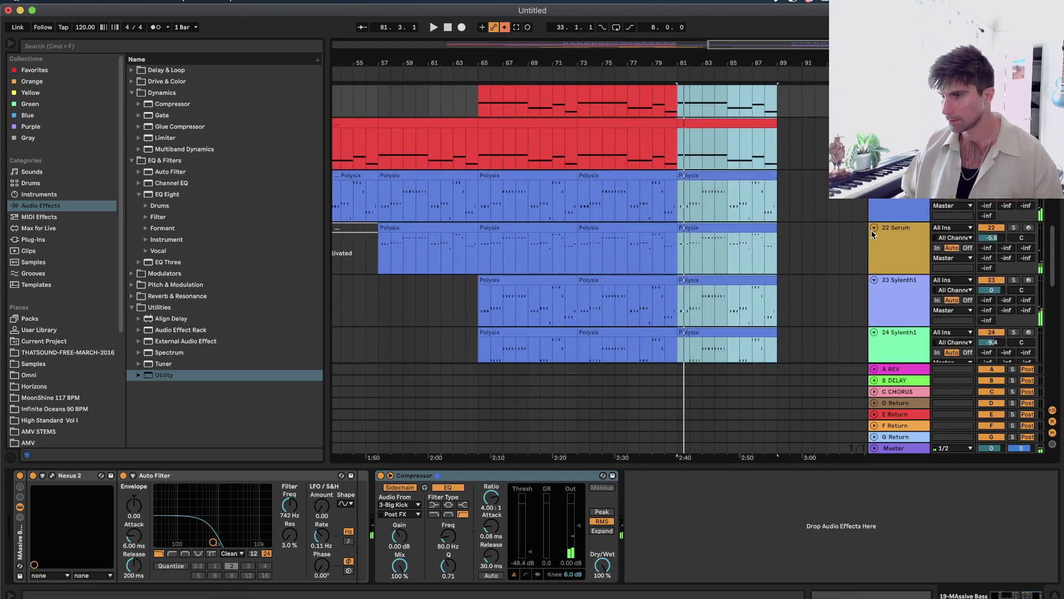
Insert a MIDI track below track 20 Kontakt and copy Kontakt's bar 81–89 clip onto it.
{"action": "scroll", "coordinate": [872, 231], "scroll_direction": "up", "scroll_amount": 3}
{"action": "right_click", "coordinate": [909, 224]}
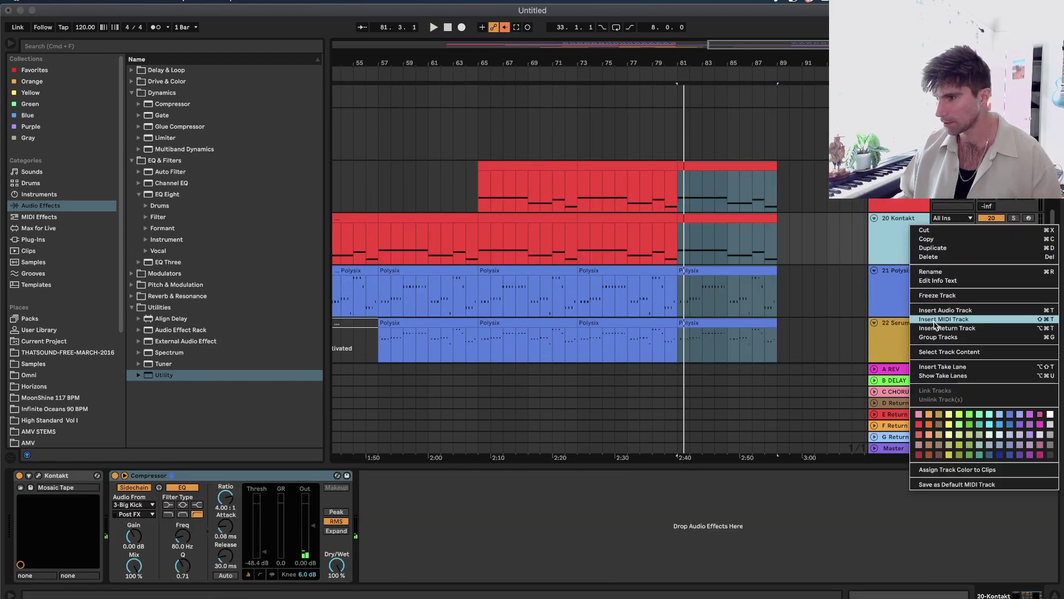
{"action": "key", "text": "Return"}
{"action": "left_click_drag", "start_coordinate": [708, 225], "coordinate": [130, 212]}
{"action": "left_click", "coordinate": [130, 209]}
{"action": "left_click", "coordinate": [707, 269]}
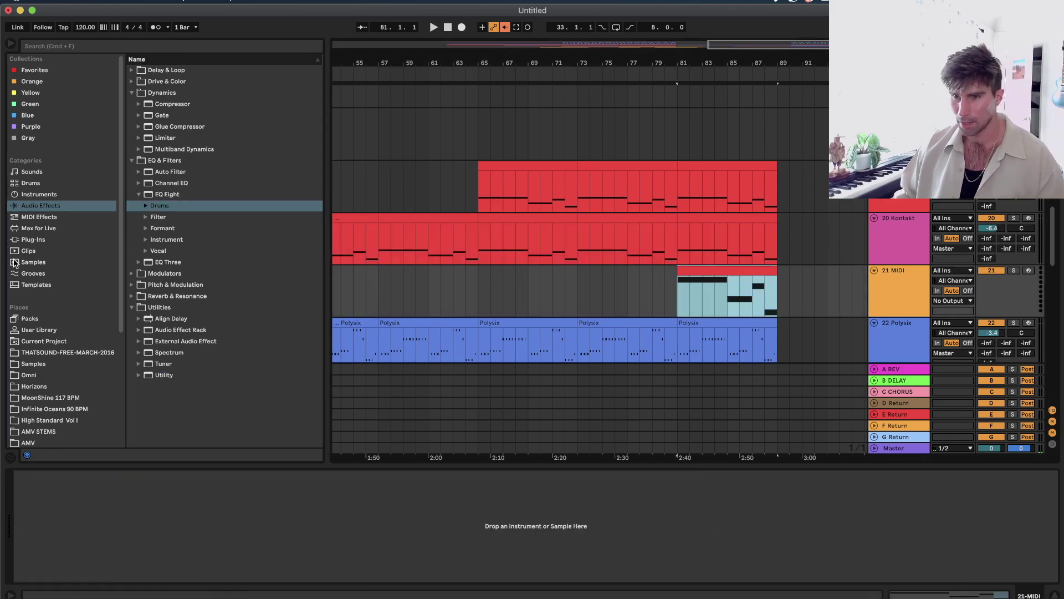
Find the Sylenth1 VST among the plug-ins and load it onto the new MIDI track 21.
{"action": "left_click", "coordinate": [43, 240]}
{"action": "left_click", "coordinate": [125, 45]}
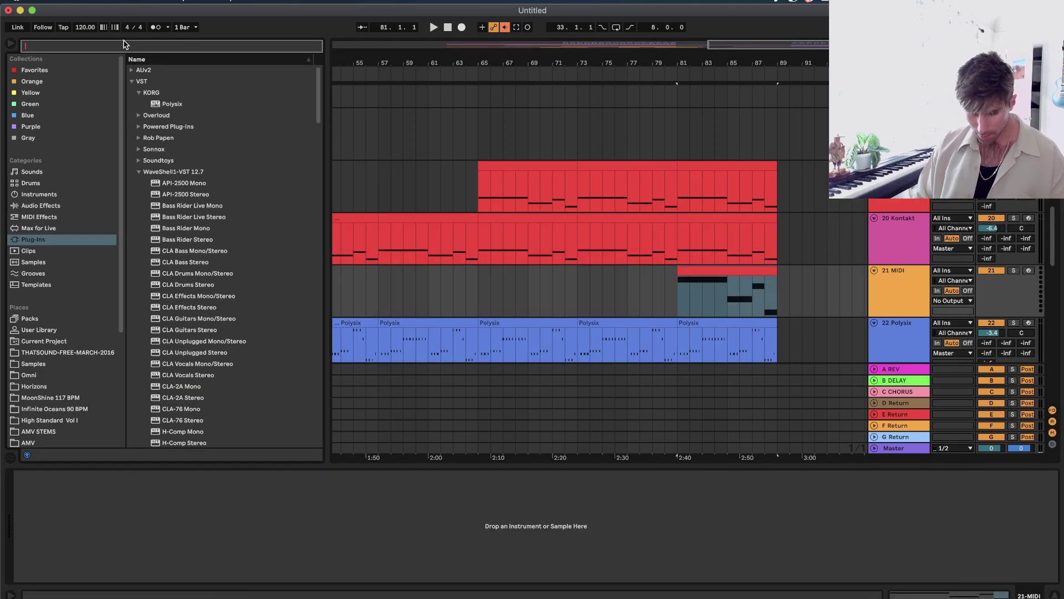
{"action": "type", "text": "sylenh"}
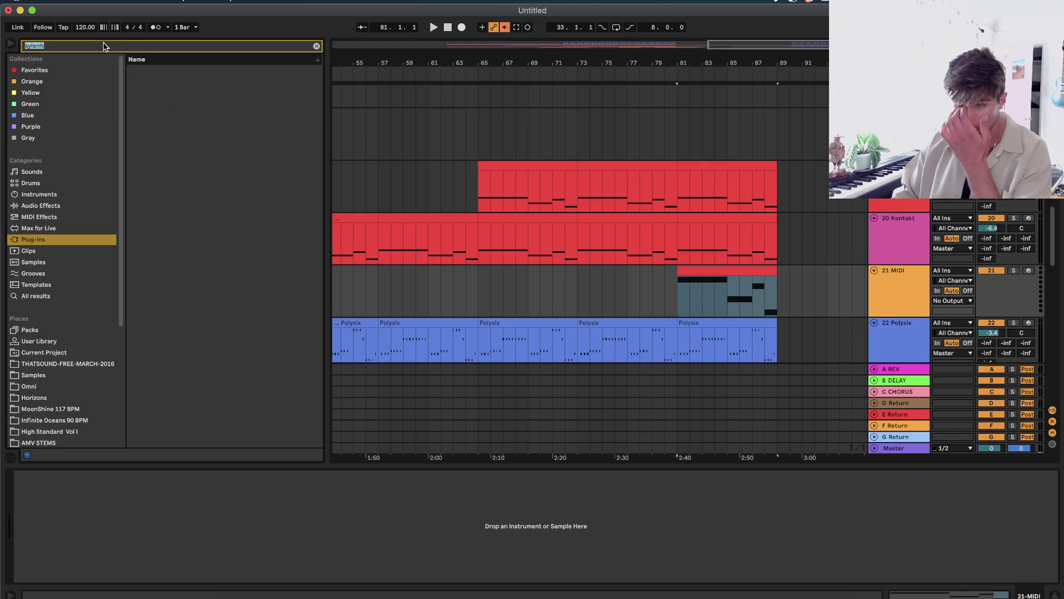
{"action": "type", "text": "syl"}
{"action": "left_click", "coordinate": [716, 283]}
{"action": "key", "text": "Return"}
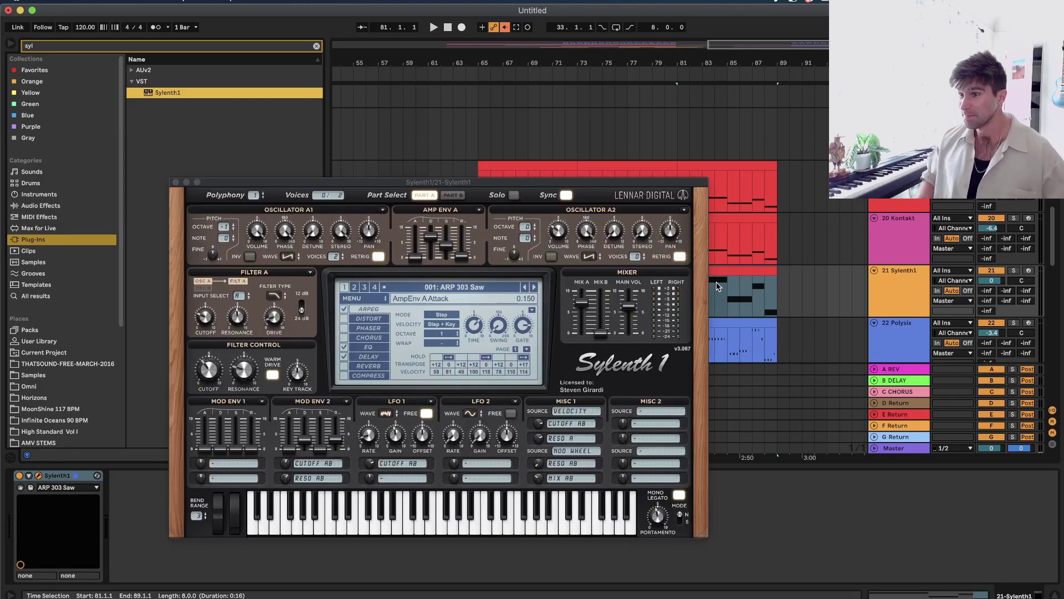
Lower track 21 Sylenth1's volume to -9.1 dB and audition the LD Cello preset in solo.
{"action": "left_click_drag", "start_coordinate": [991, 277], "coordinate": [992, 284]}
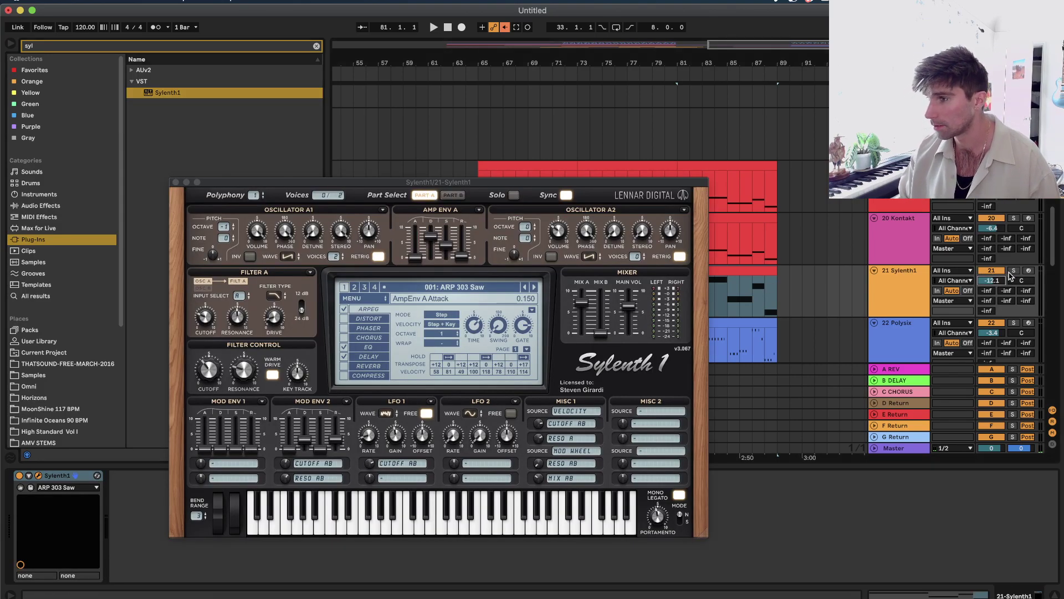
{"action": "left_click", "coordinate": [1013, 271]}
{"action": "left_click", "coordinate": [481, 286]}
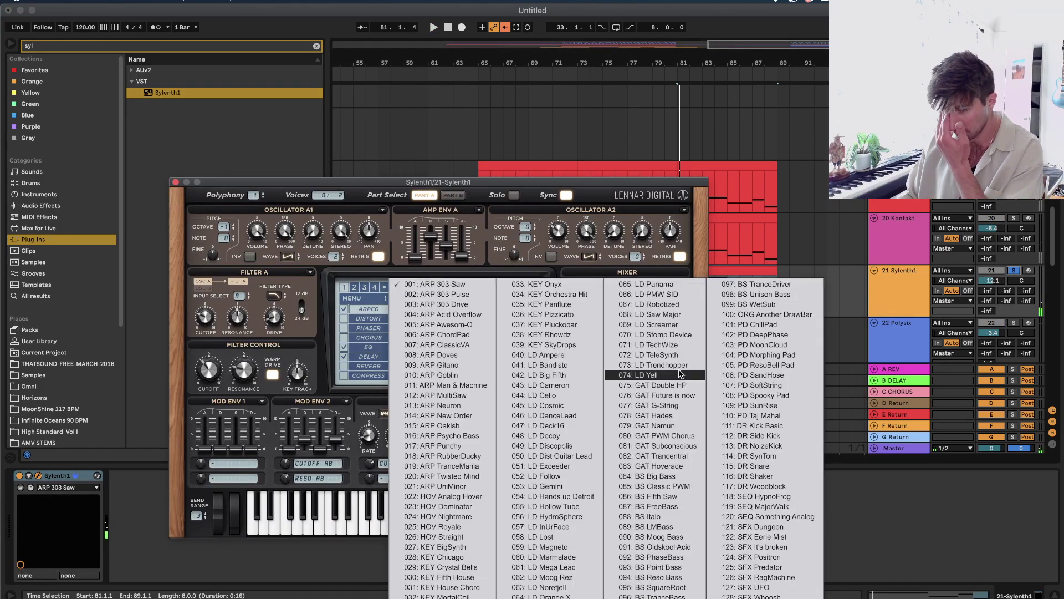
{"action": "left_click", "coordinate": [544, 395]}
{"action": "key", "text": "space"}
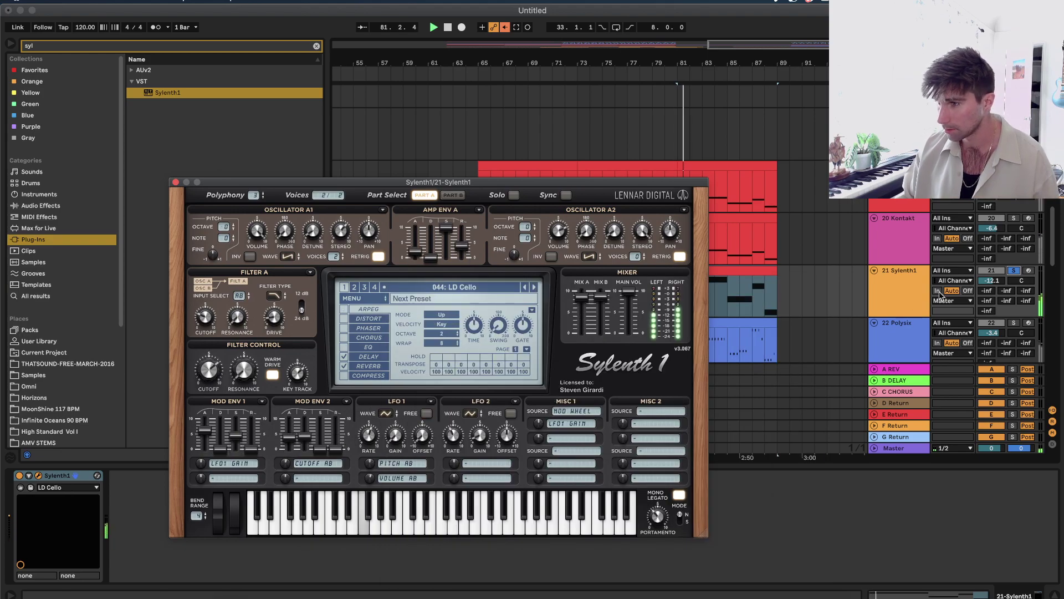
{"action": "left_click", "coordinate": [465, 288]}
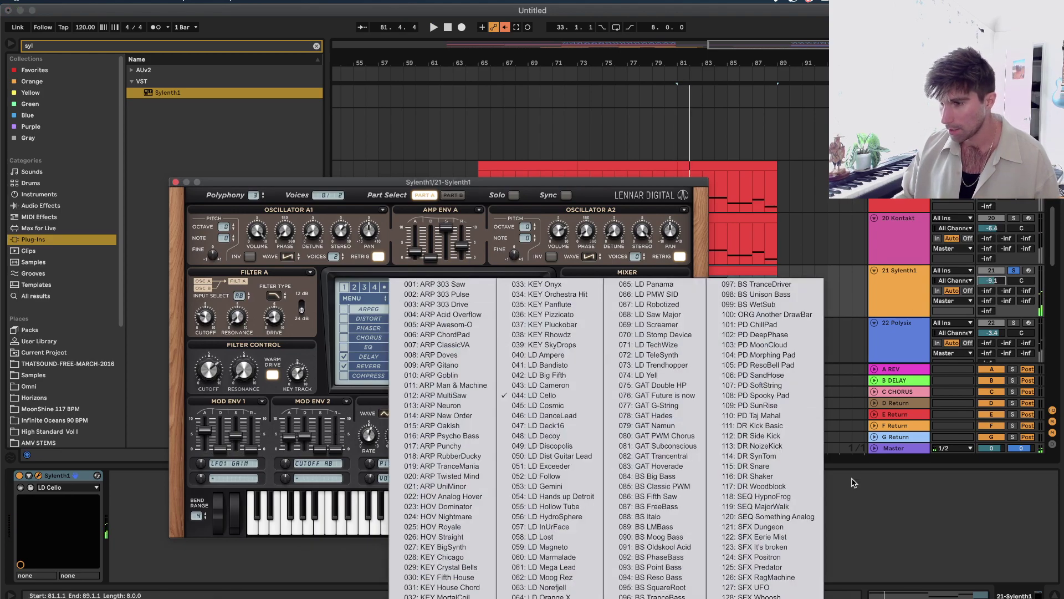
{"action": "left_click", "coordinate": [849, 476]}
Audition the bass presets on track 21 Sylenth1 in solo and in the mix, settling on BS Unison Bass.
{"action": "left_click", "coordinate": [477, 291]}
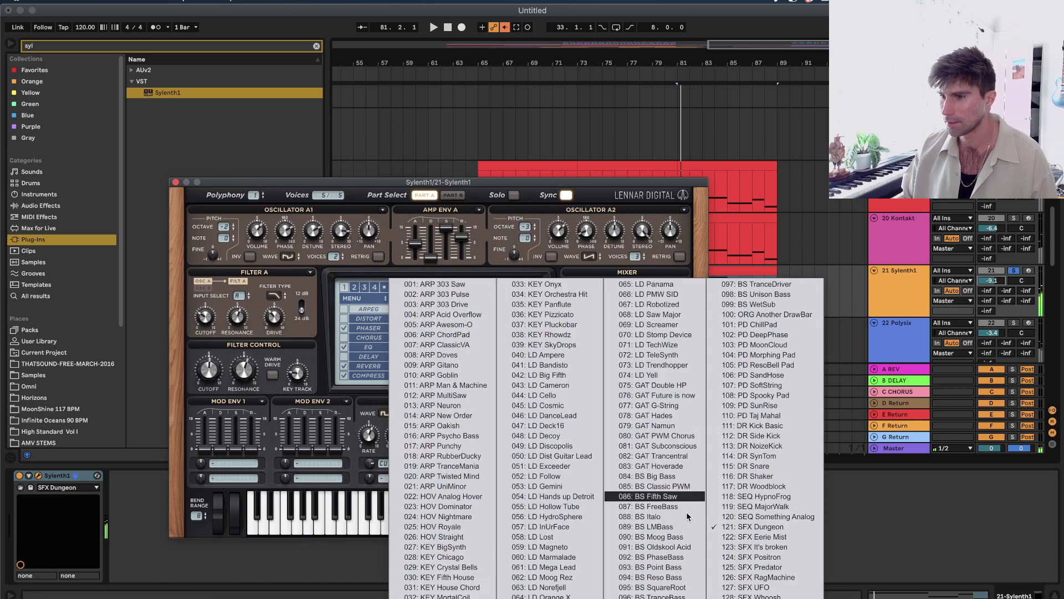
{"action": "left_click", "coordinate": [679, 539]}
{"action": "key", "text": "space"}
{"action": "left_click", "coordinate": [534, 288]}
{"action": "left_click", "coordinate": [534, 287]}
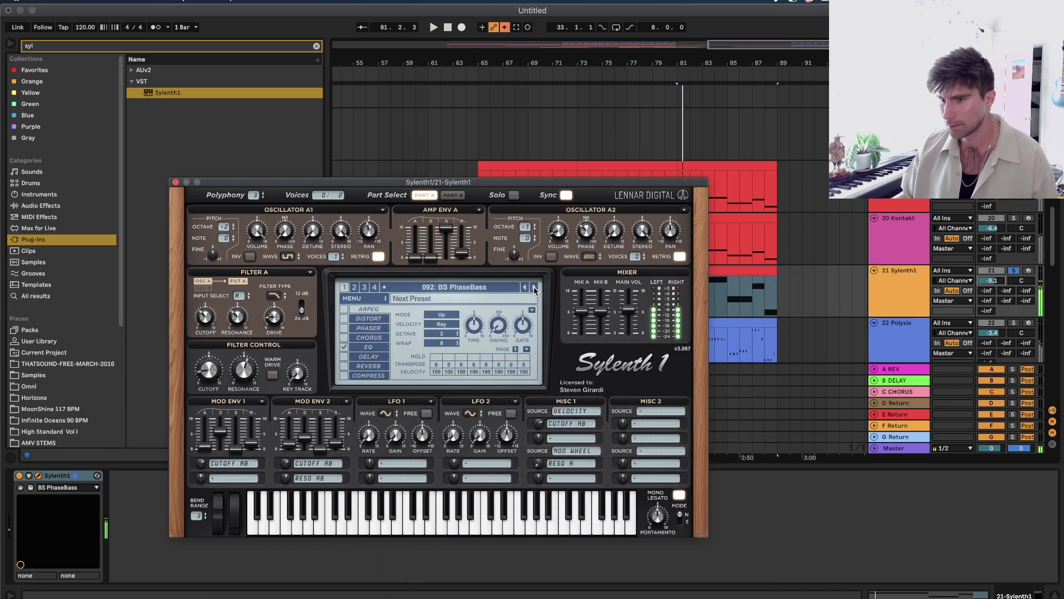
{"action": "left_click", "coordinate": [535, 287]}
{"action": "left_click", "coordinate": [534, 287]}
{"action": "left_click", "coordinate": [534, 287]}
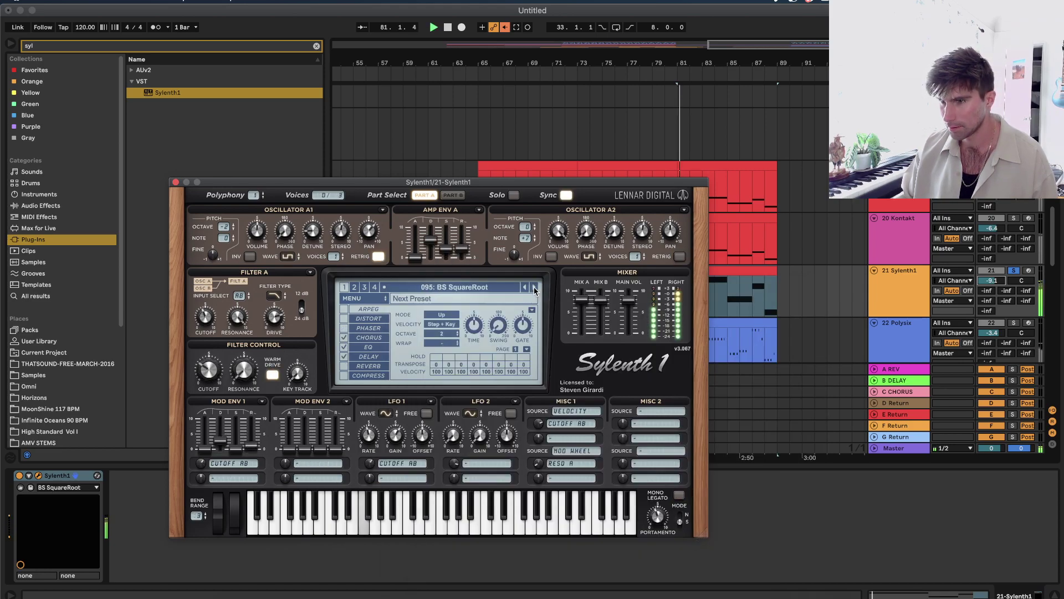
{"action": "left_click", "coordinate": [534, 287]}
{"action": "left_click", "coordinate": [534, 287]}
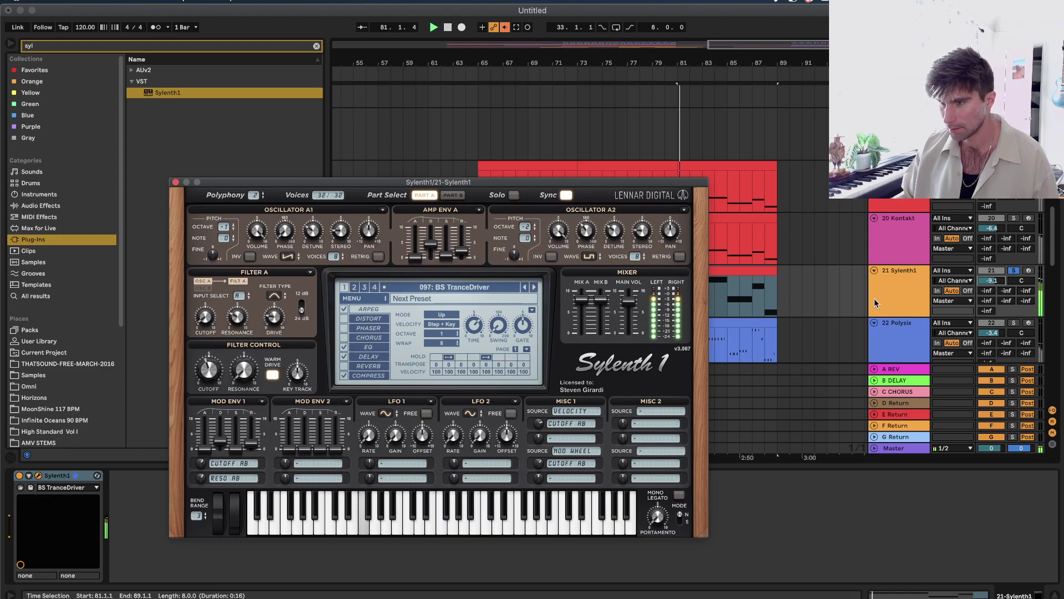
{"action": "left_click", "coordinate": [1001, 283]}
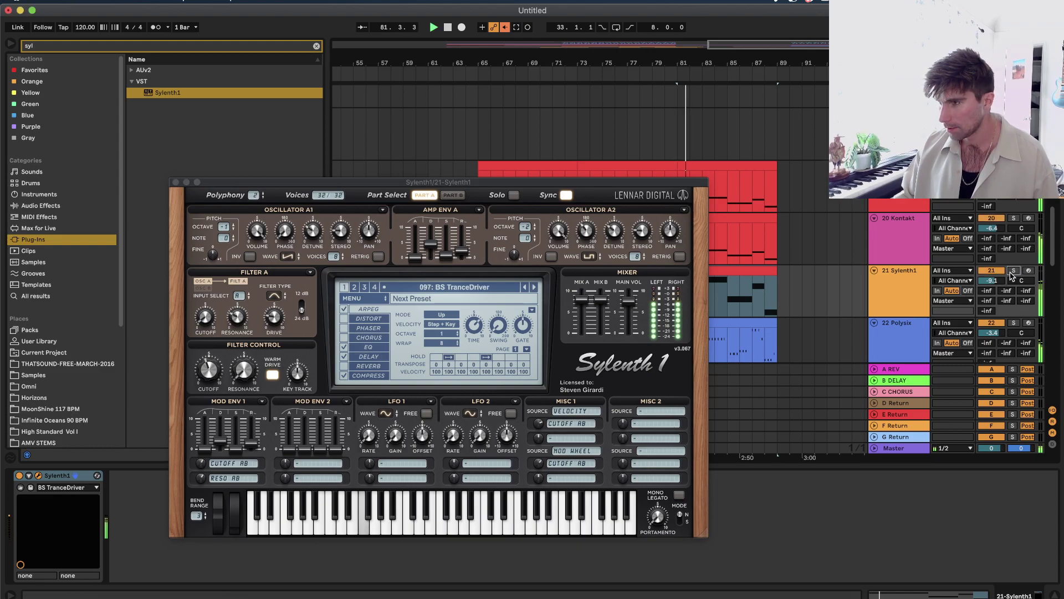
{"action": "left_click", "coordinate": [536, 288]}
{"action": "mouse_move", "coordinate": [211, 371]}
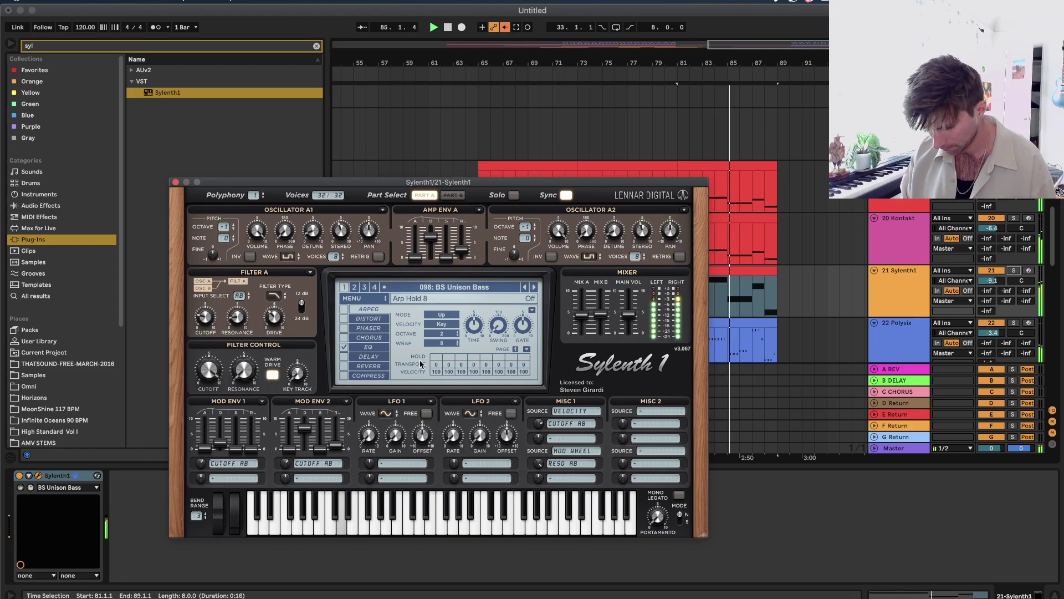
{"action": "left_click", "coordinate": [175, 182]}
Duplicate bars 81–89 across all tracks to bars 89–97 and play the arrangement briefly.
{"action": "scroll", "coordinate": [760, 166], "scroll_direction": "up", "scroll_amount": 15}
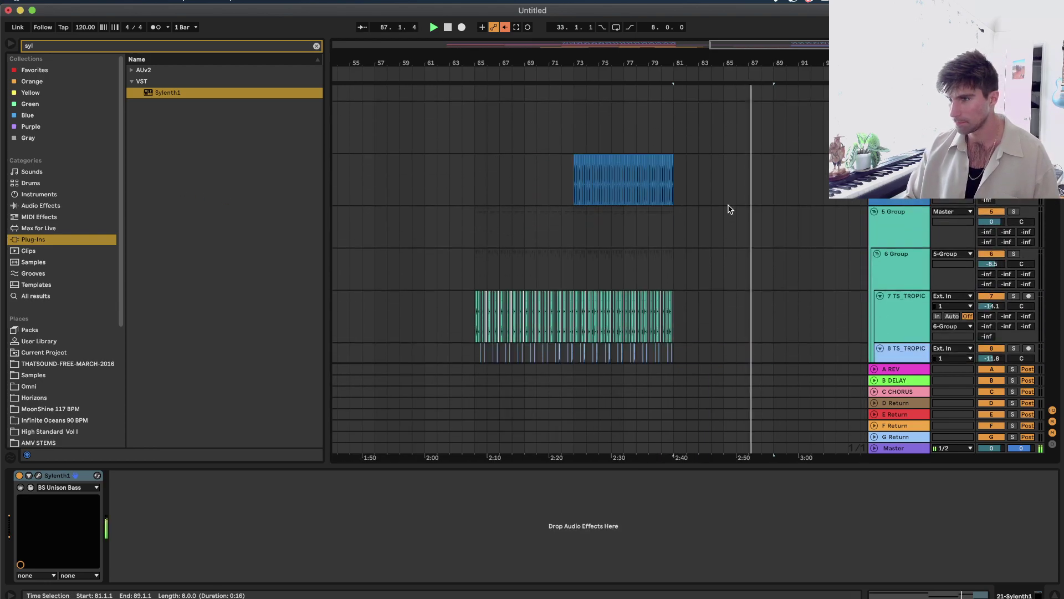
{"action": "left_click_drag", "start_coordinate": [796, 382], "coordinate": [776, 504]}
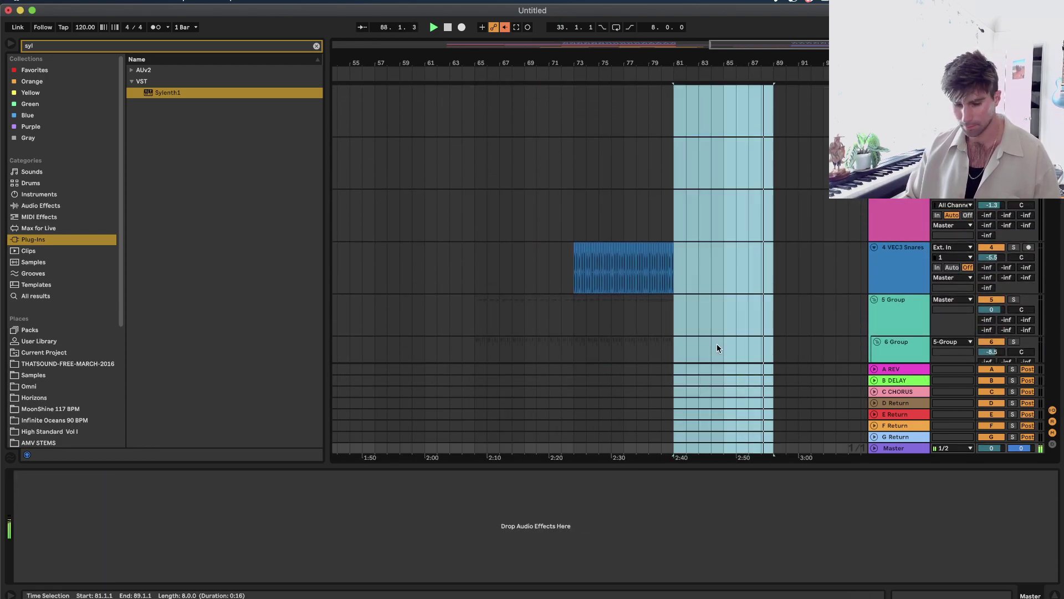
{"action": "key", "text": "super+d"}
{"action": "scroll", "coordinate": [582, 220], "scroll_direction": "down", "scroll_amount": 2}
{"action": "left_click_drag", "start_coordinate": [473, 232], "coordinate": [465, 231]}
{"action": "key", "text": "space"}
{"action": "key", "text": "space"}
Copy the earlier 16-bar Big Kick clip on track 3 to bar 81 and duplicate it to bars 97–113.
{"action": "scroll", "coordinate": [464, 232], "scroll_direction": "up", "scroll_amount": 3}
{"action": "scroll", "coordinate": [464, 232], "scroll_direction": "down", "scroll_amount": 5}
{"action": "scroll", "coordinate": [464, 232], "scroll_direction": "left", "scroll_amount": 8}
{"action": "left_click", "coordinate": [585, 153]}
{"action": "left_click", "coordinate": [692, 151], "text": "shift"}
{"action": "key", "text": "super+c"}
{"action": "scroll", "coordinate": [697, 153], "scroll_direction": "right", "scroll_amount": 8}
{"action": "left_click", "coordinate": [658, 192]}
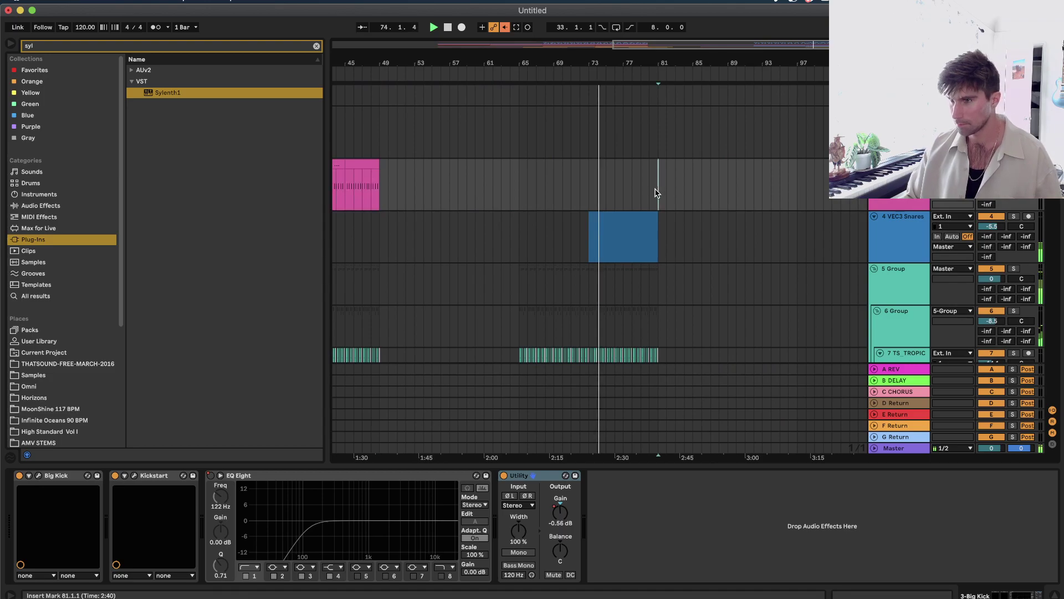
{"action": "key", "text": "super+v"}
{"action": "key", "text": "super+d"}
Try shortening the opening F2 note in track 21's clip at bar 81, and undo the change.
{"action": "scroll", "coordinate": [530, 164], "scroll_direction": "down", "scroll_amount": 15}
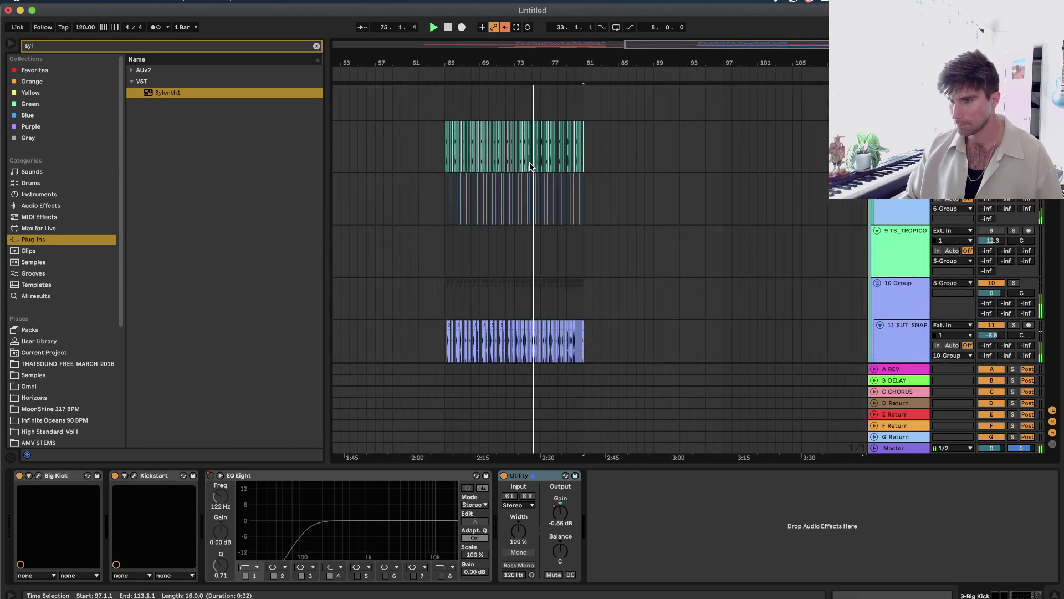
{"action": "scroll", "coordinate": [530, 163], "scroll_direction": "up", "scroll_amount": 3}
{"action": "scroll", "coordinate": [530, 163], "scroll_direction": "down", "scroll_amount": 2}
{"action": "double_click", "coordinate": [620, 192]}
{"action": "left_click", "coordinate": [404, 380]}
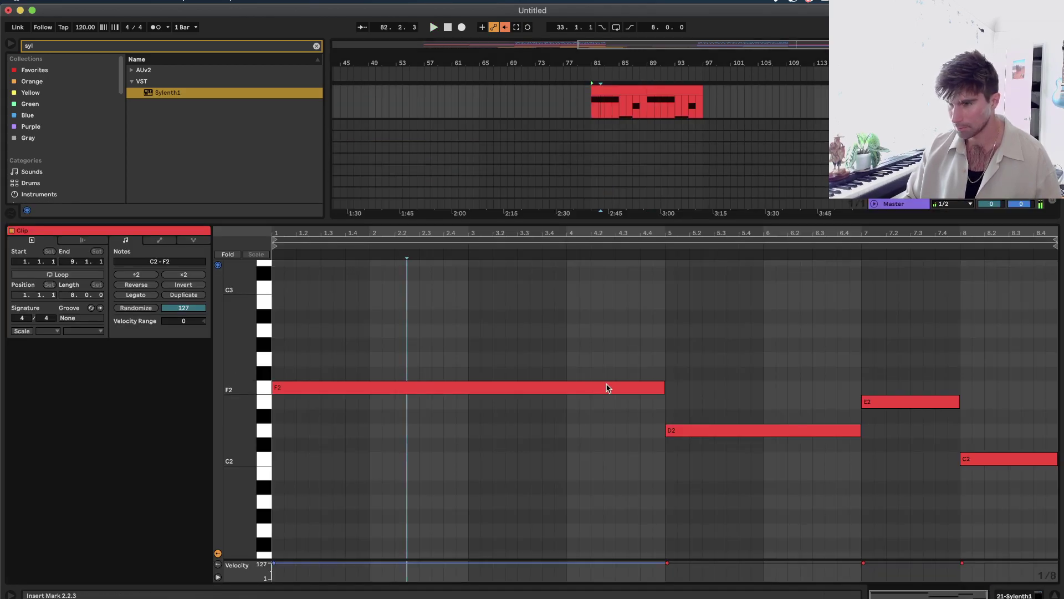
{"action": "left_click", "coordinate": [664, 390]}
{"action": "left_click_drag", "start_coordinate": [665, 387], "coordinate": [306, 395]}
{"action": "key", "text": "space"}
{"action": "key", "text": "super+z"}
{"action": "key", "text": "shift+Tab"}
Play the build-up towards bar 81 and select bars 80–121 on the track 3 Big Kick.
{"action": "scroll", "coordinate": [494, 330], "scroll_direction": "up", "scroll_amount": 5}
{"action": "left_click", "coordinate": [493, 330]}
{"action": "key", "text": "space"}
{"action": "key", "text": "space"}
{"action": "scroll", "coordinate": [576, 255], "scroll_direction": "up", "scroll_amount": 6}
{"action": "scroll", "coordinate": [610, 227], "scroll_direction": "up", "scroll_amount": 10}
{"action": "left_click_drag", "start_coordinate": [581, 216], "coordinate": [848, 212]}
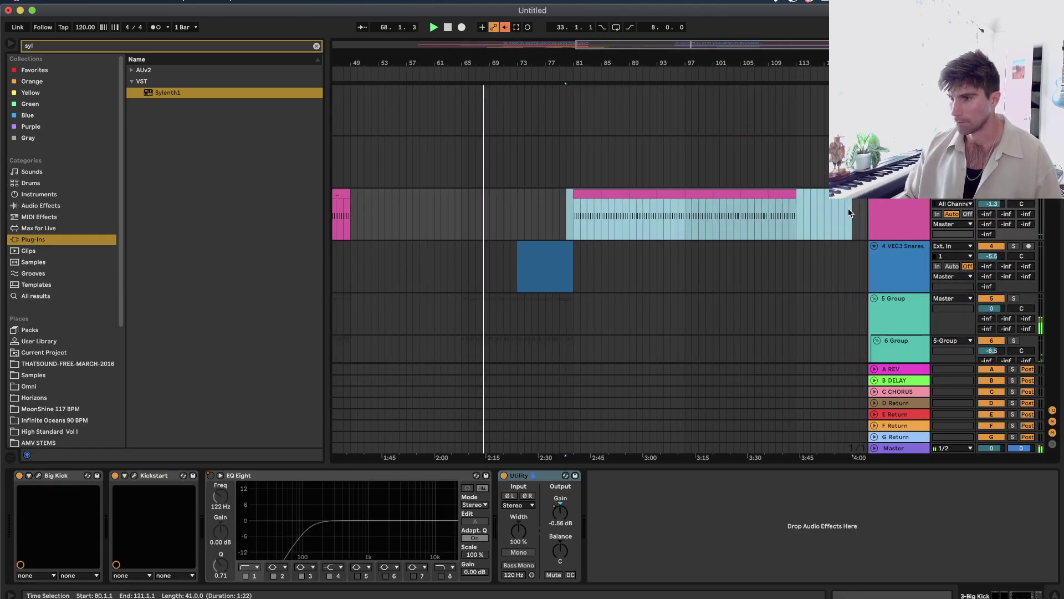
Insert a MIDI track below track 21 Sylenth1 and copy track 21's bar 81–97 clips onto it.
{"action": "scroll", "coordinate": [609, 233], "scroll_direction": "down", "scroll_amount": 15}
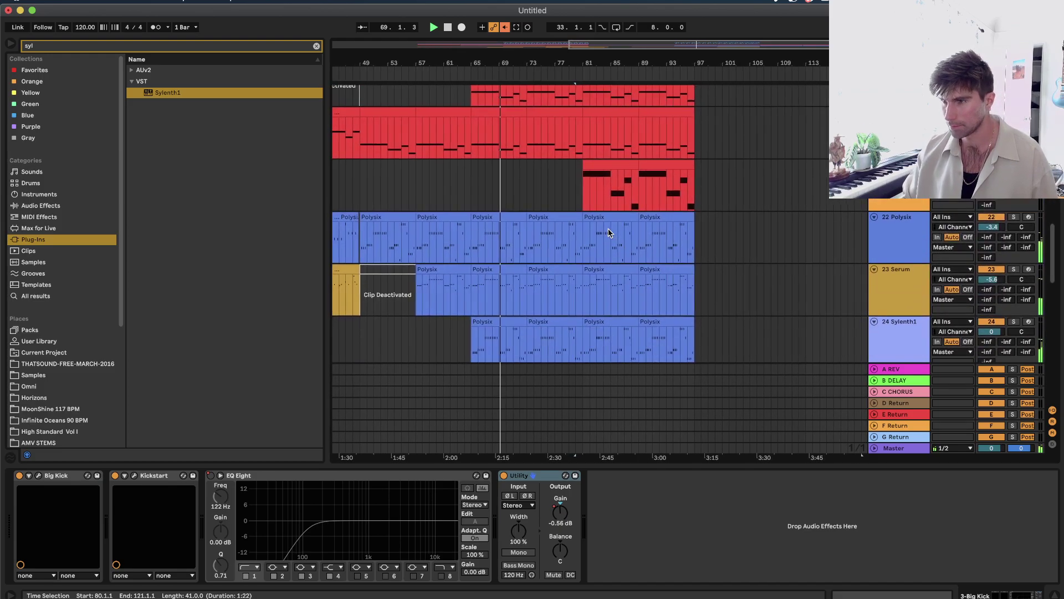
{"action": "right_click", "coordinate": [893, 203]}
{"action": "left_click", "coordinate": [932, 276]}
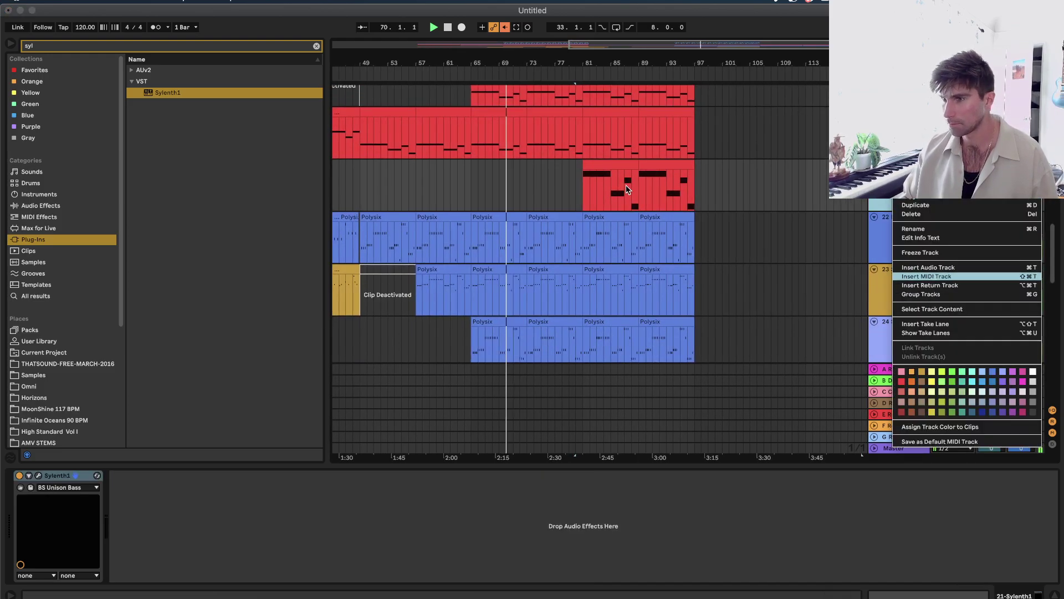
{"action": "key", "text": "space"}
{"action": "left_click", "coordinate": [597, 165]}
{"action": "left_click", "coordinate": [683, 165], "text": "shift"}
{"action": "key", "text": "Down"}
{"action": "key", "text": "super+v"}
Load Sylenth1 onto the new MIDI track 22 and choose the LD Big Fifth preset.
{"action": "left_click_drag", "start_coordinate": [165, 98], "coordinate": [676, 221]}
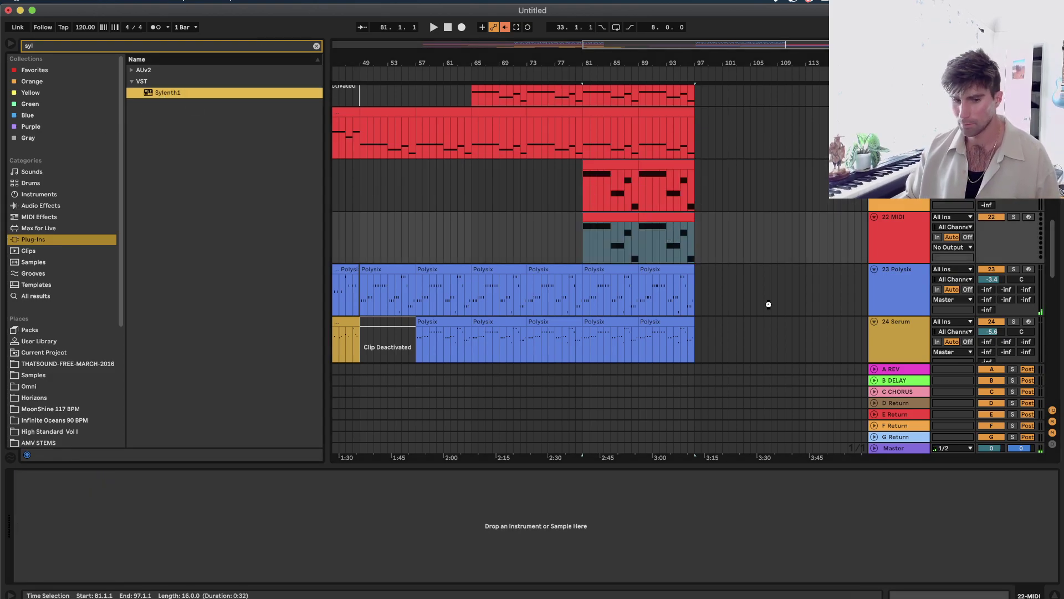
{"action": "left_click_drag", "start_coordinate": [896, 235], "coordinate": [897, 235]}
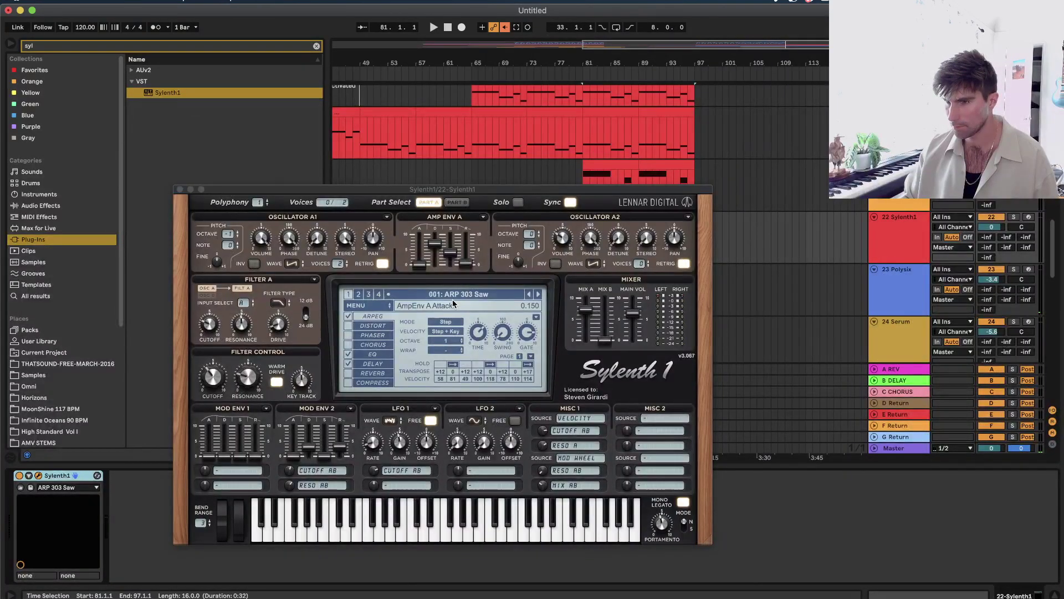
{"action": "left_click", "coordinate": [466, 293]}
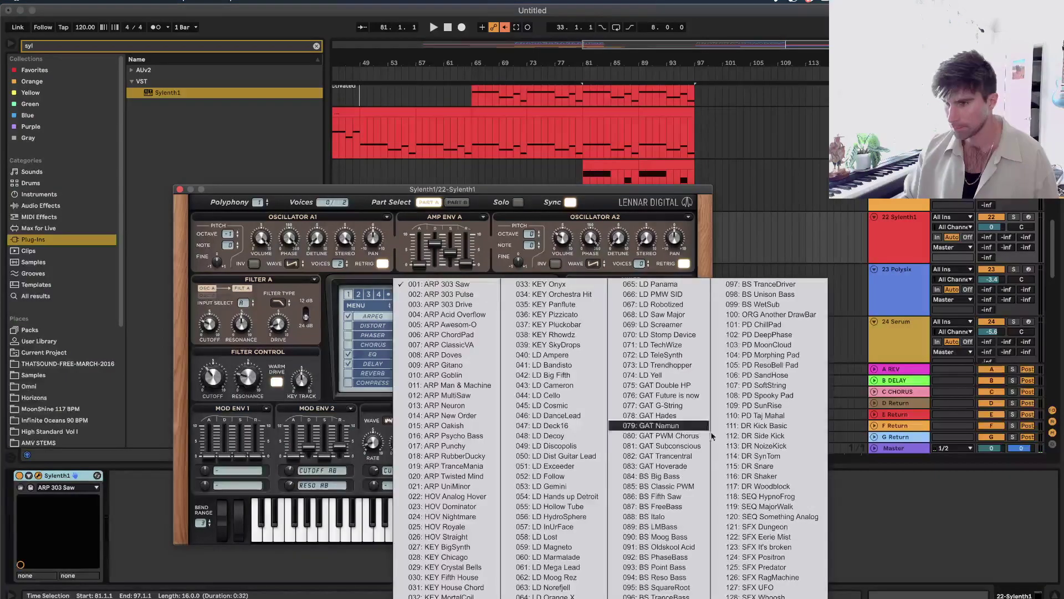
{"action": "left_click", "coordinate": [567, 376]}
Listen to track 22 Sylenth1 in solo and in the mix, and set its volume to -2.5 dB.
{"action": "left_click", "coordinate": [1014, 217]}
{"action": "key", "text": "space"}
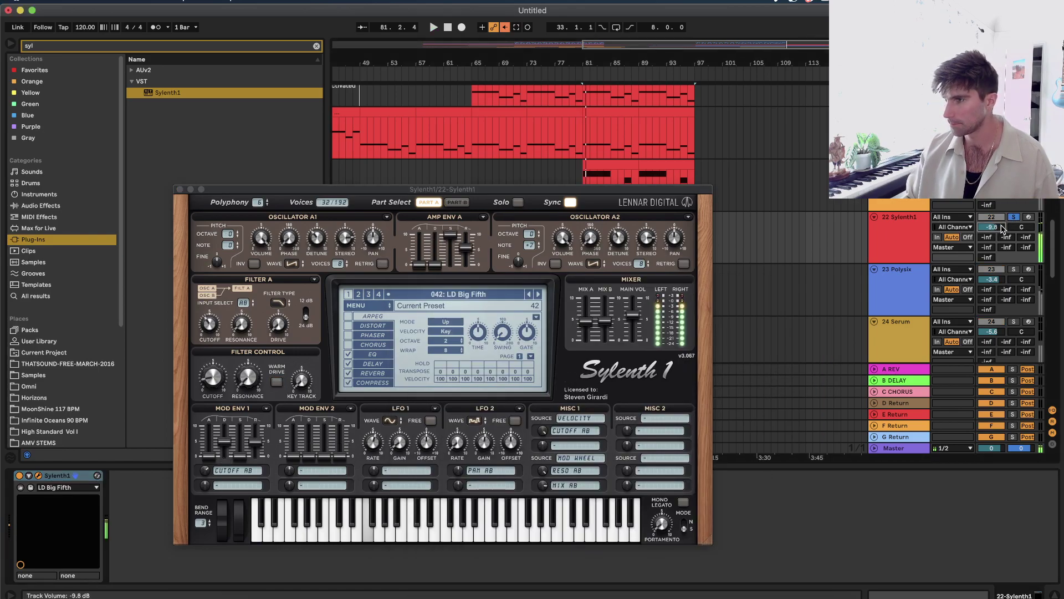
{"action": "left_click_drag", "start_coordinate": [1013, 222], "coordinate": [1013, 220]}
{"action": "key", "text": "space"}
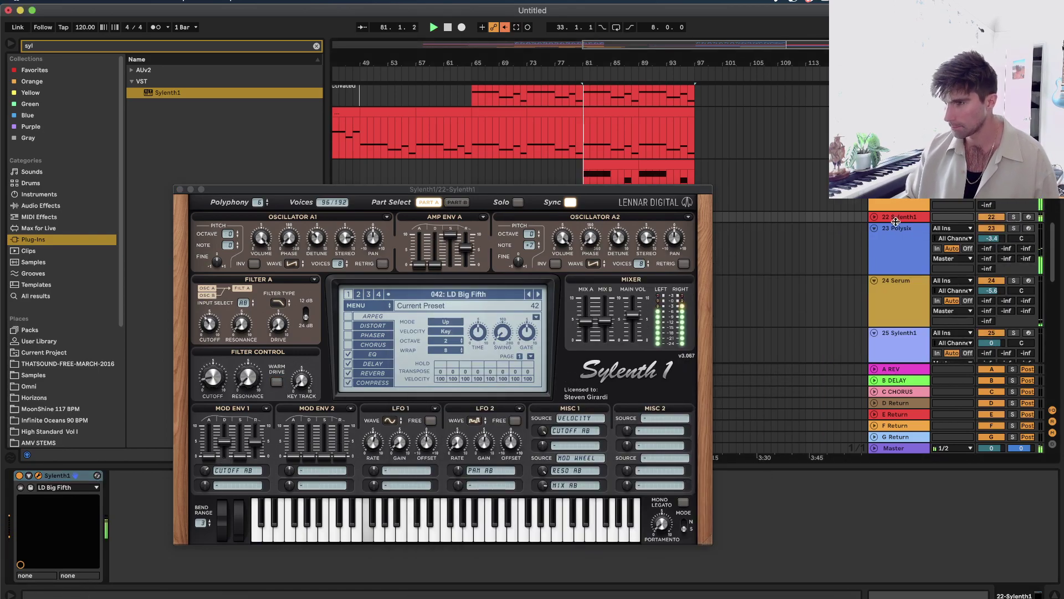
{"action": "left_click", "coordinate": [874, 217]}
{"action": "left_click_drag", "start_coordinate": [995, 227], "coordinate": [996, 208]}
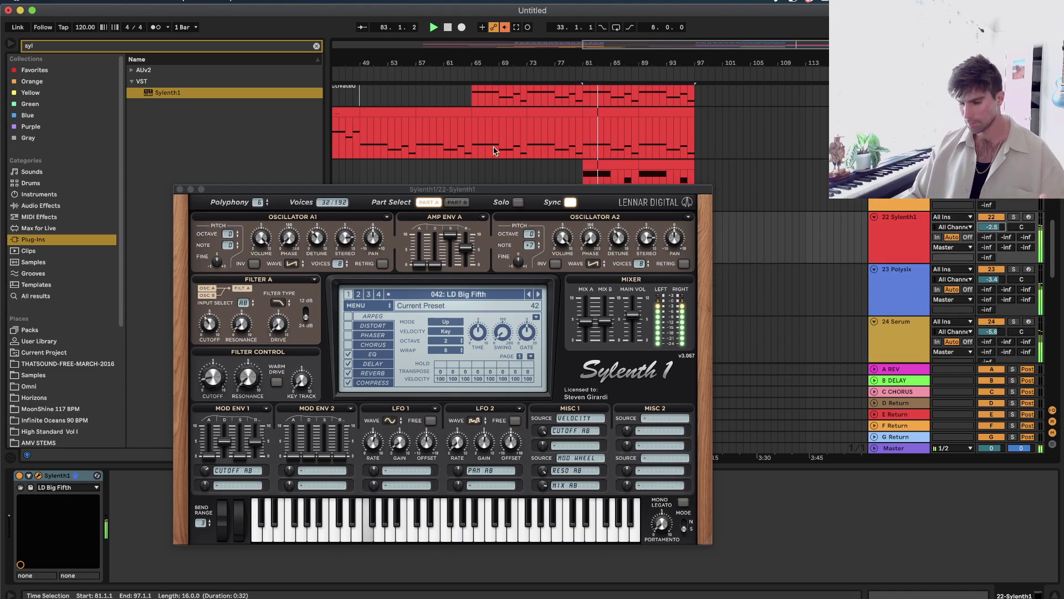
{"action": "left_click", "coordinate": [180, 189]}
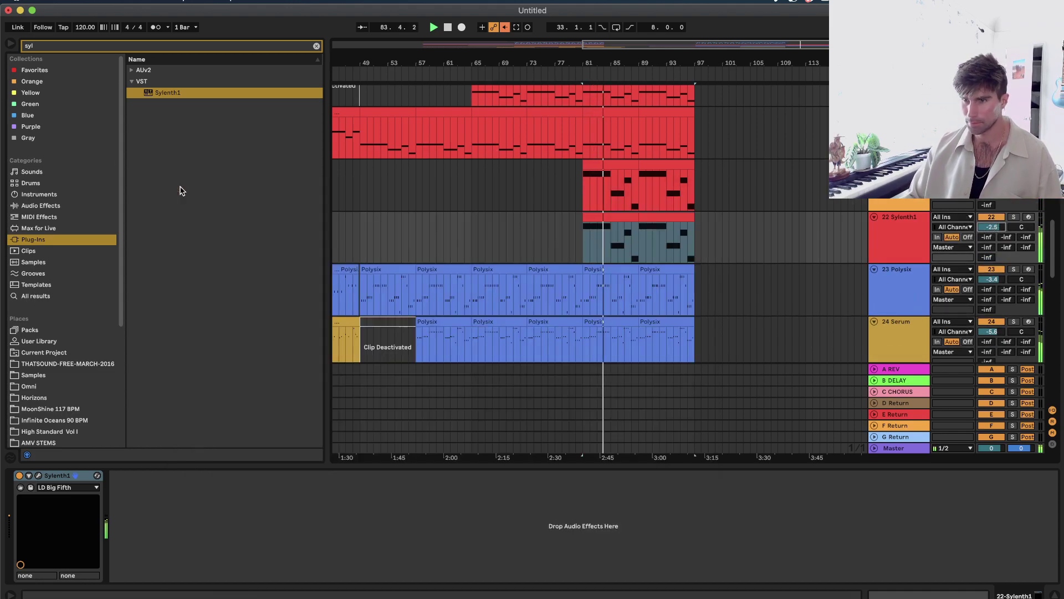
Lower the filter control cutoff on track 21's Sylenth1 to about 6.67 during playback.
{"action": "left_click", "coordinate": [632, 165]}
{"action": "left_click", "coordinate": [661, 165], "text": "shift"}
{"action": "left_click", "coordinate": [38, 475]}
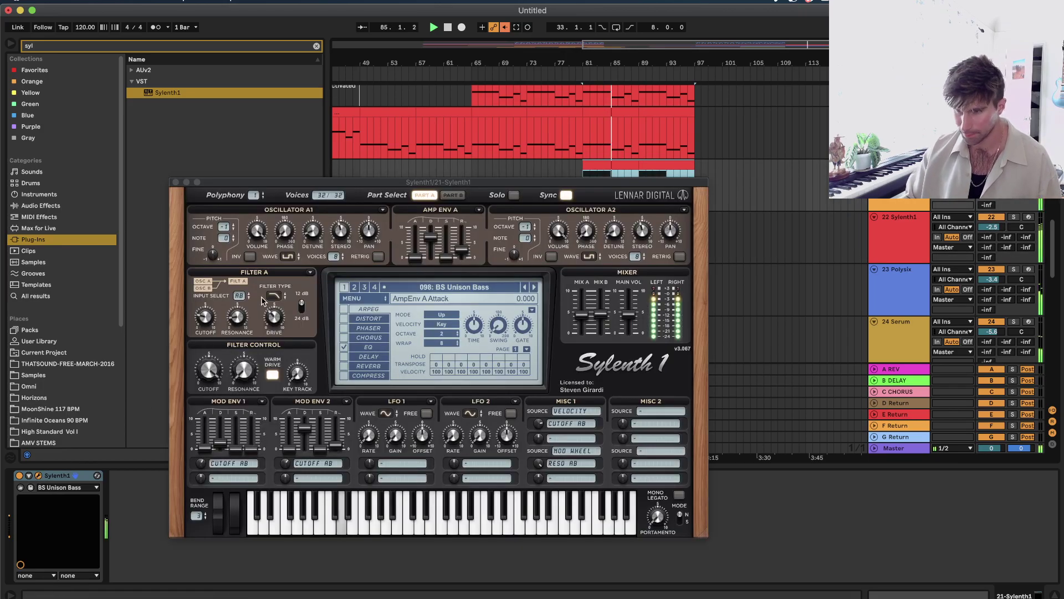
{"action": "left_click_drag", "start_coordinate": [211, 366], "coordinate": [212, 390]}
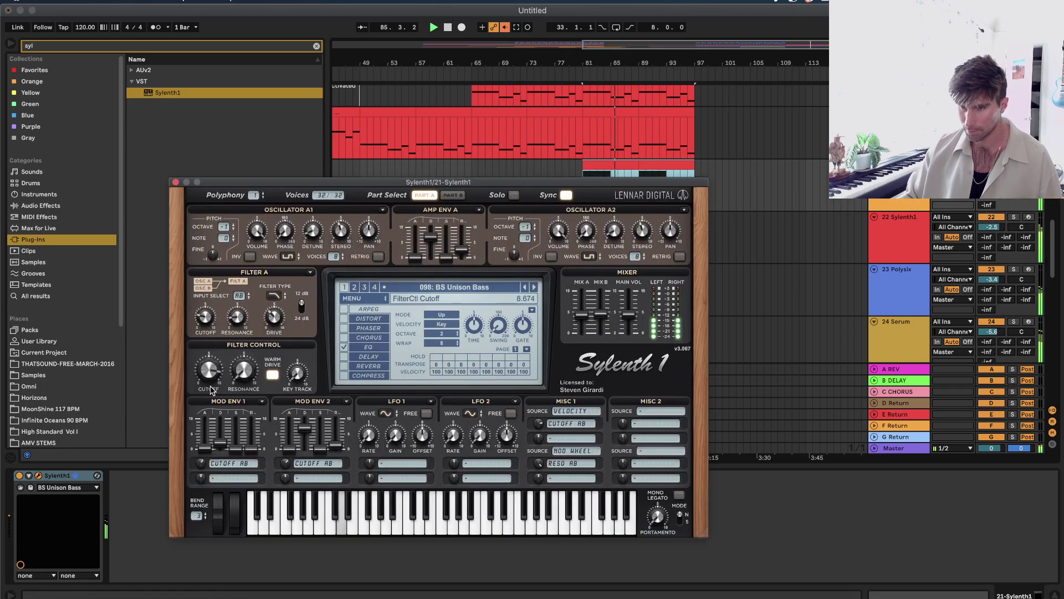
{"action": "left_click", "coordinate": [176, 183]}
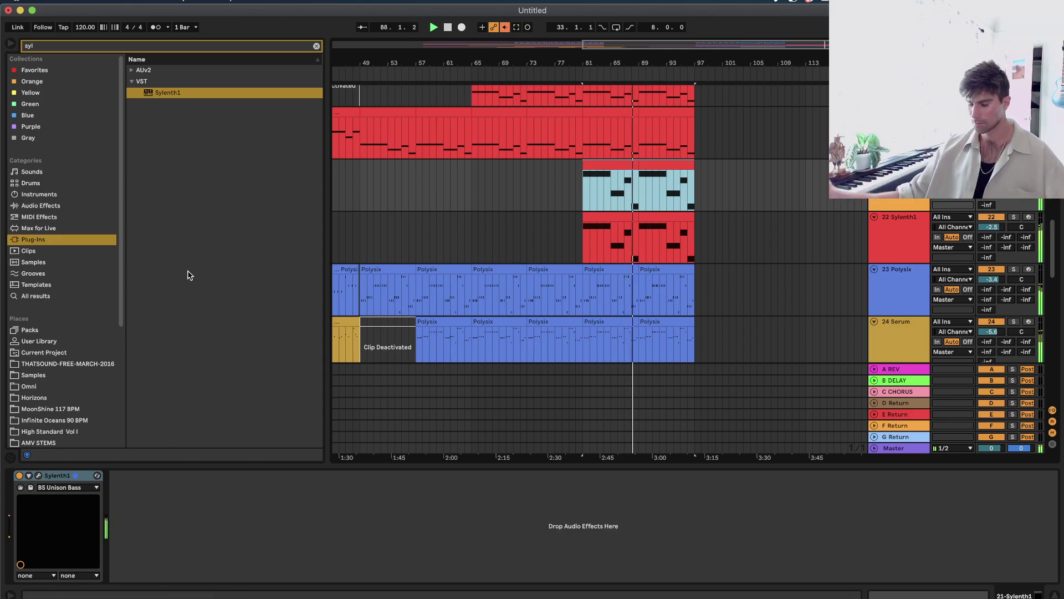
Play track 22 in solo from bar 81, compare LD Cameron with LD Big Fifth, and examine the part B oscillators.
{"action": "left_click", "coordinate": [621, 214]}
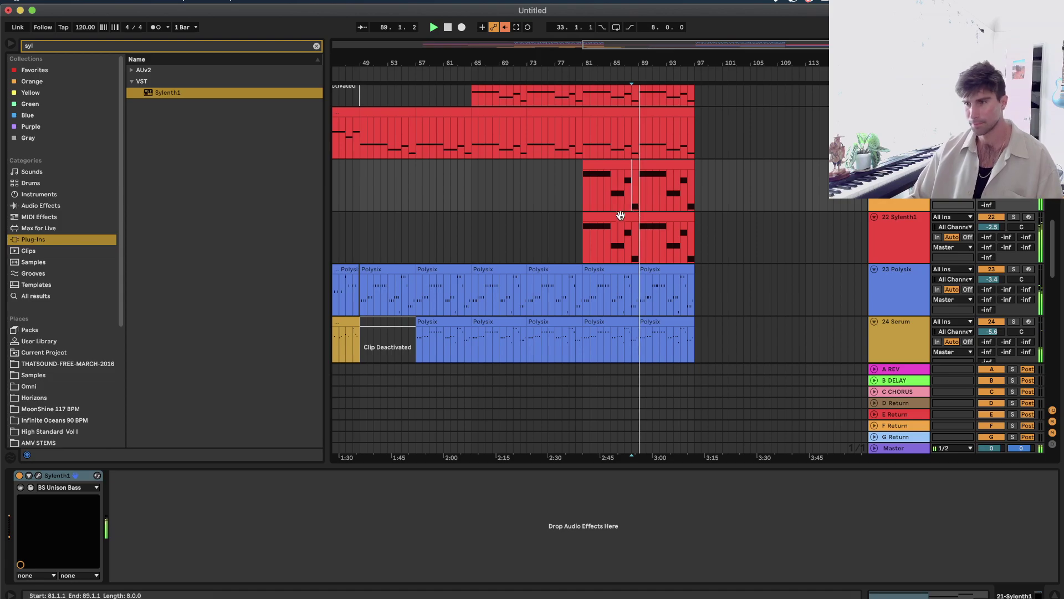
{"action": "left_click", "coordinate": [621, 214]}
{"action": "left_click", "coordinate": [1012, 218]}
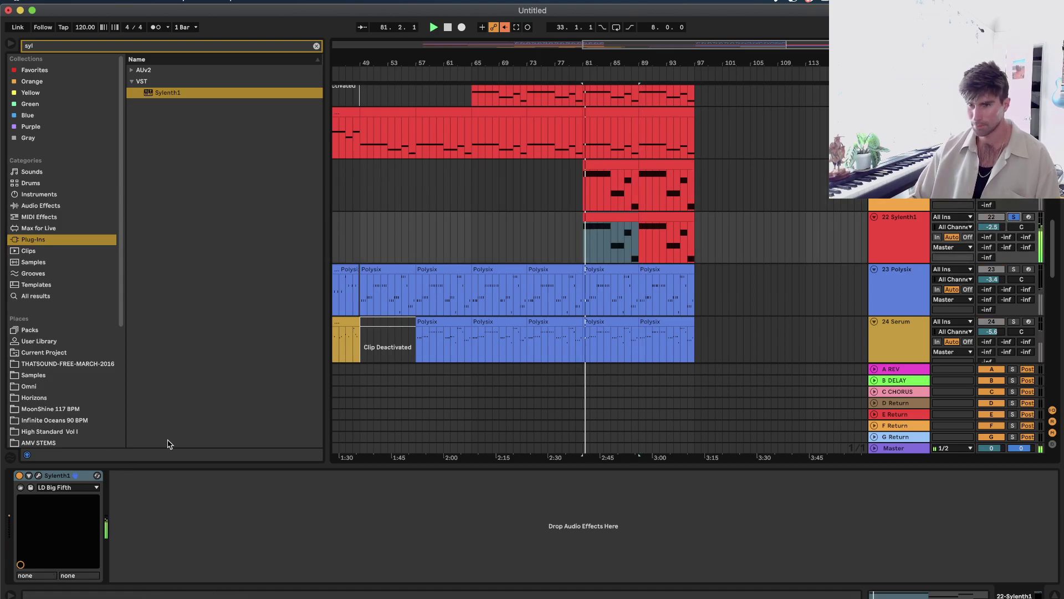
{"action": "left_click", "coordinate": [37, 476]}
{"action": "left_click", "coordinate": [538, 295]}
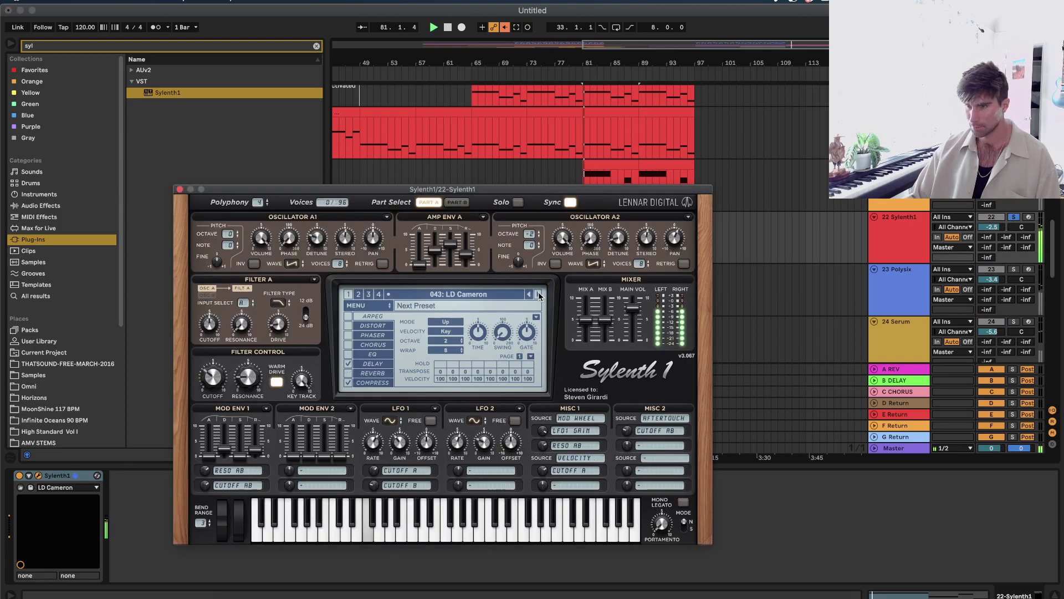
{"action": "left_click", "coordinate": [529, 294]}
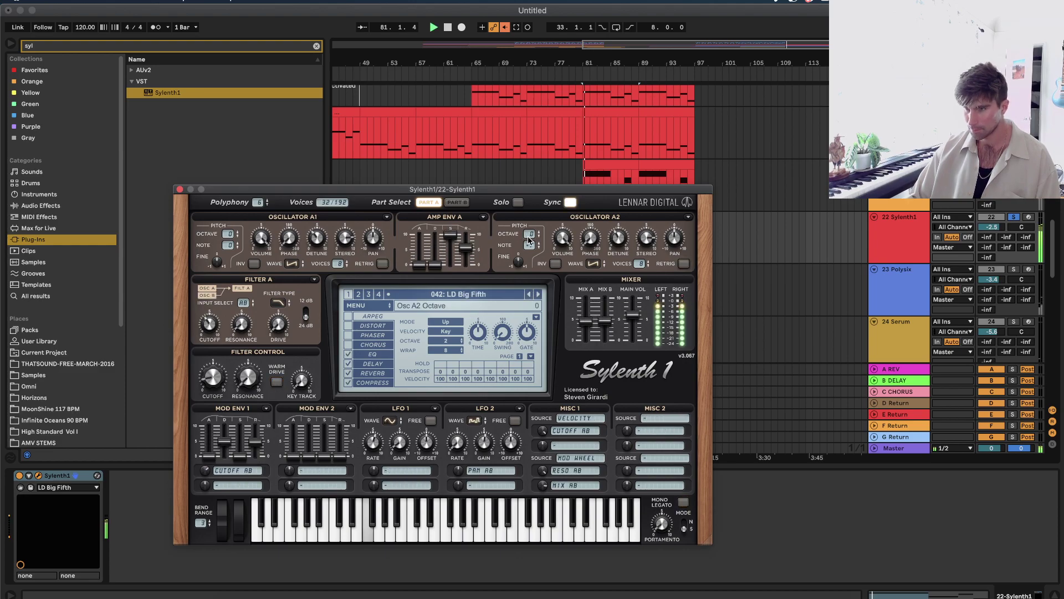
{"action": "left_click", "coordinate": [457, 203]}
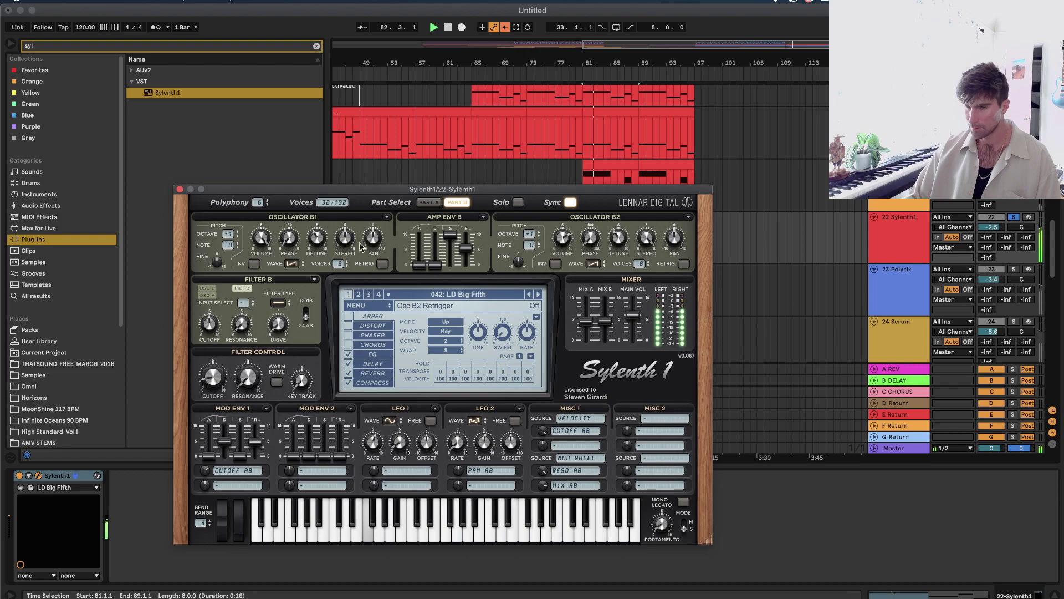
{"action": "left_click", "coordinate": [179, 191]}
Insert a new MIDI track directly below the track 22 Sylenth1.
{"action": "left_click", "coordinate": [691, 216], "text": "shift"}
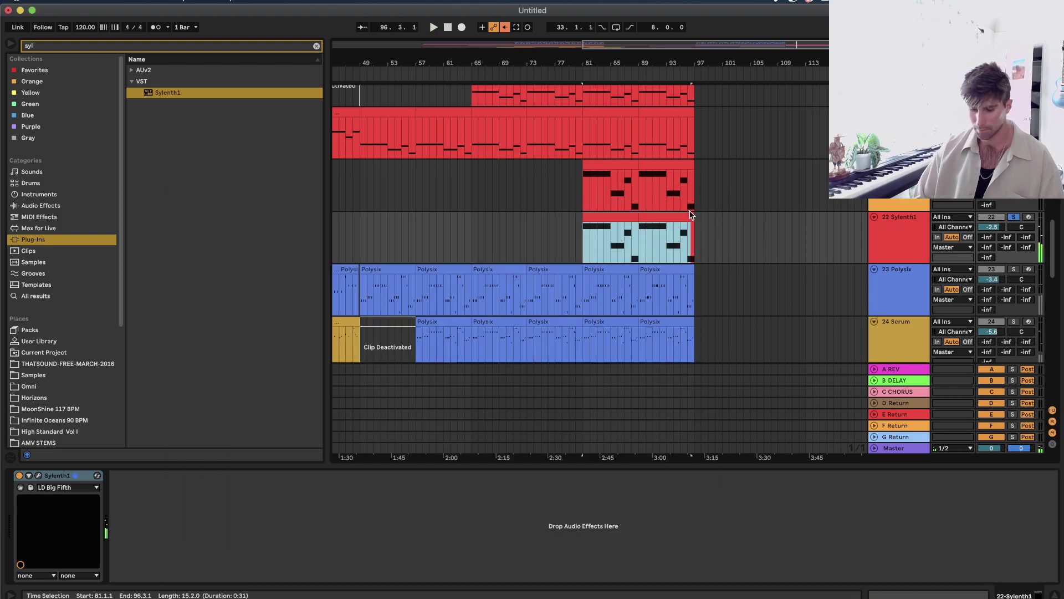
{"action": "left_click", "coordinate": [897, 238]}
{"action": "right_click", "coordinate": [894, 249]}
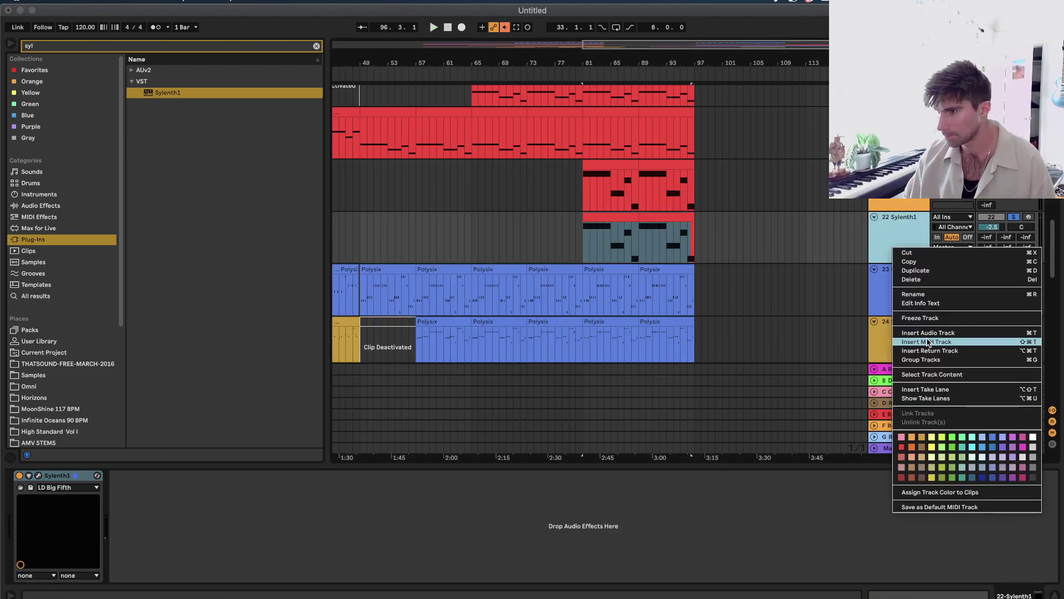
{"action": "key", "text": "Return"}
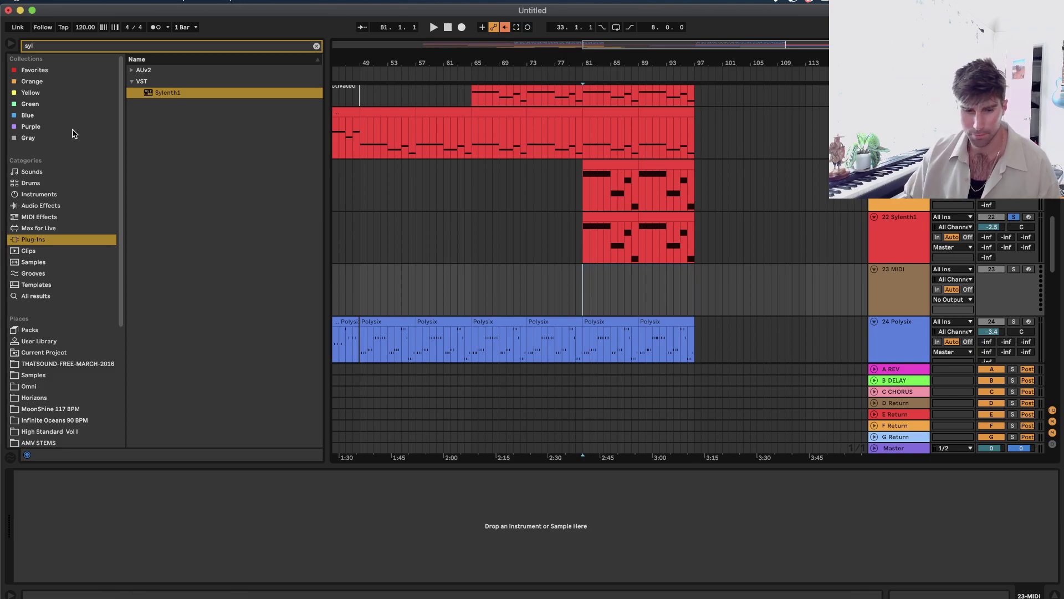
Load Serum onto the new track 23 with the SY ponderosa [GS] preset, and set the track volume to -6.8 dB.
{"action": "type", "text": "serum"}
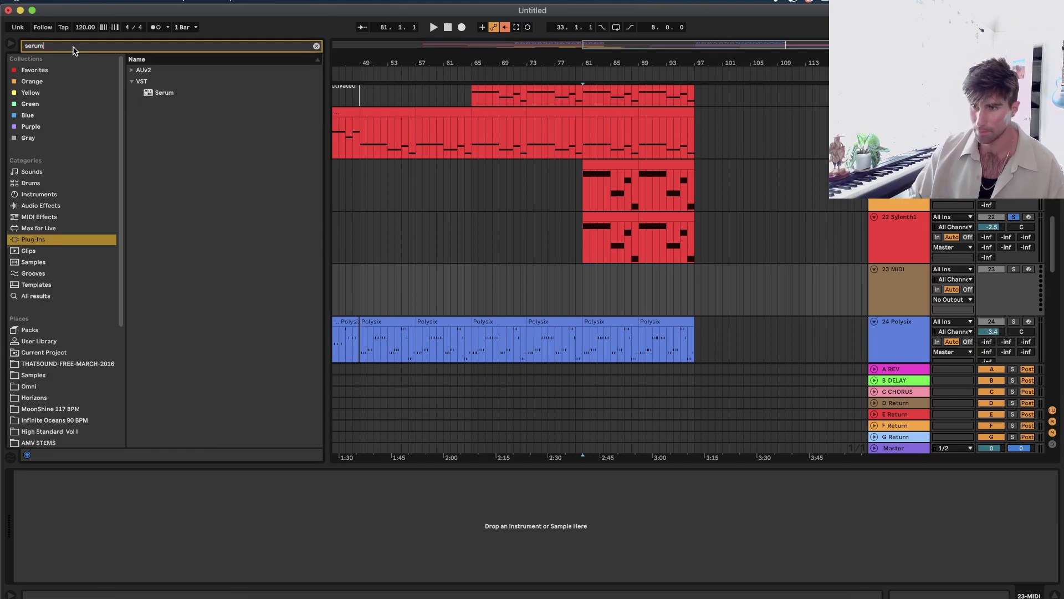
{"action": "left_click_drag", "start_coordinate": [164, 92], "coordinate": [614, 294]}
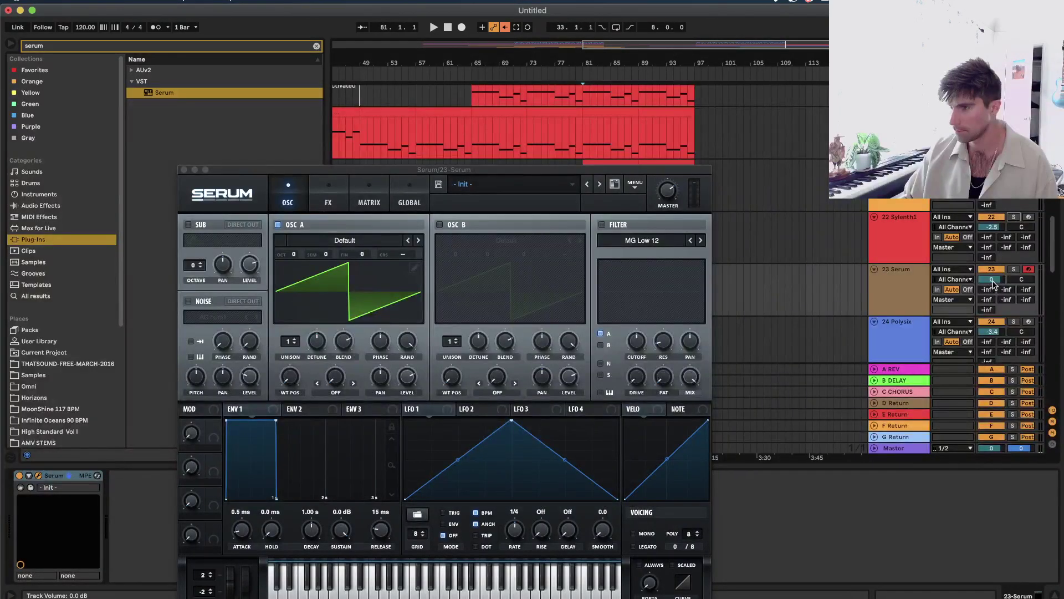
{"action": "left_click", "coordinate": [475, 187]}
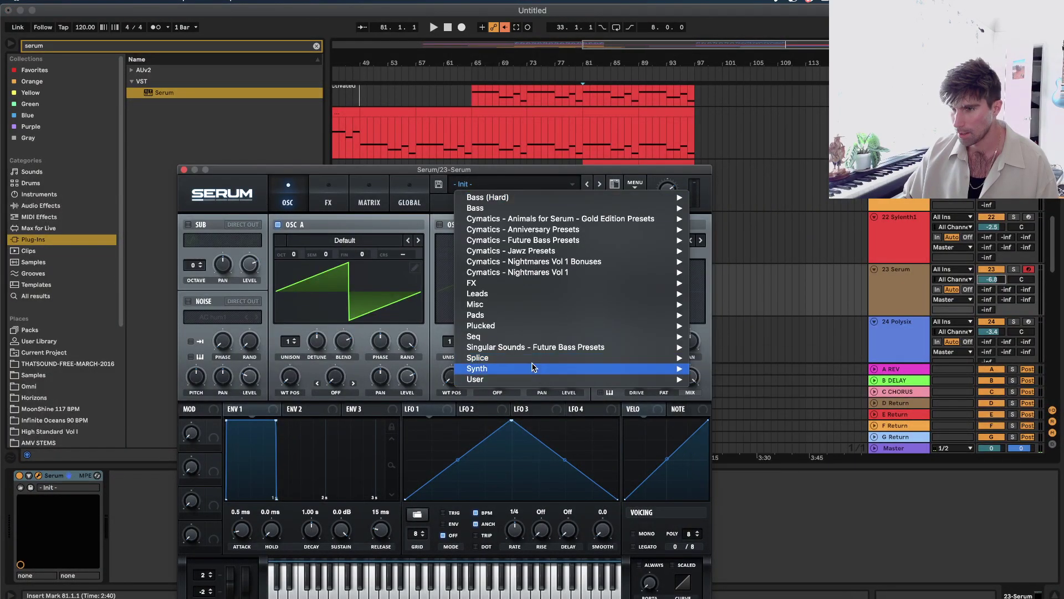
{"action": "mouse_move", "coordinate": [535, 368]}
{"action": "left_click", "coordinate": [782, 410]}
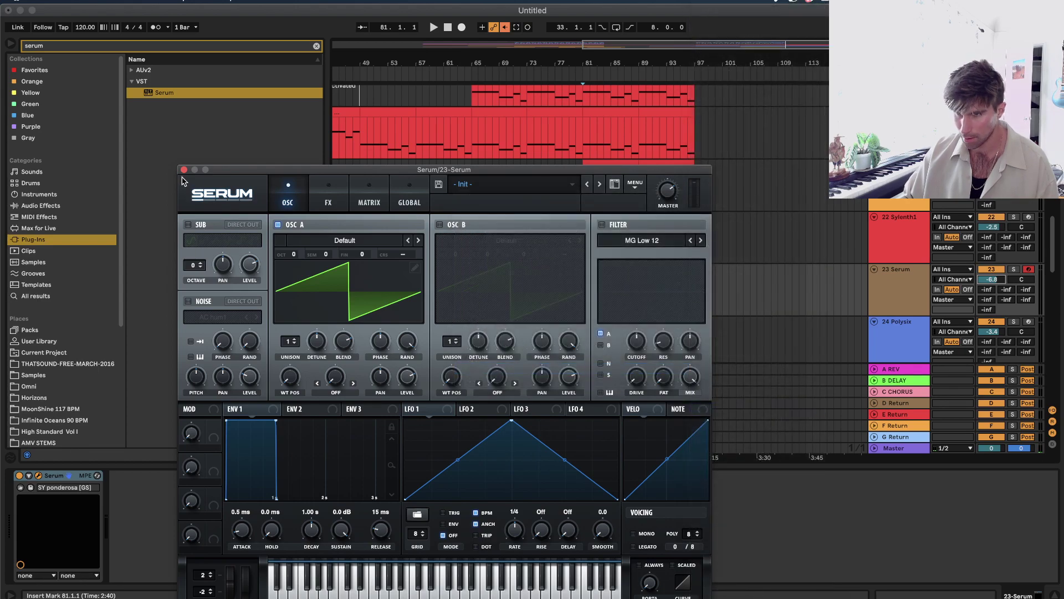
{"action": "left_click", "coordinate": [183, 170]}
Copy the track 22 clips between bars 81 and 97 onto track 23.
{"action": "left_click", "coordinate": [610, 226]}
{"action": "left_click", "coordinate": [614, 218]}
{"action": "left_click", "coordinate": [675, 217], "text": "shift"}
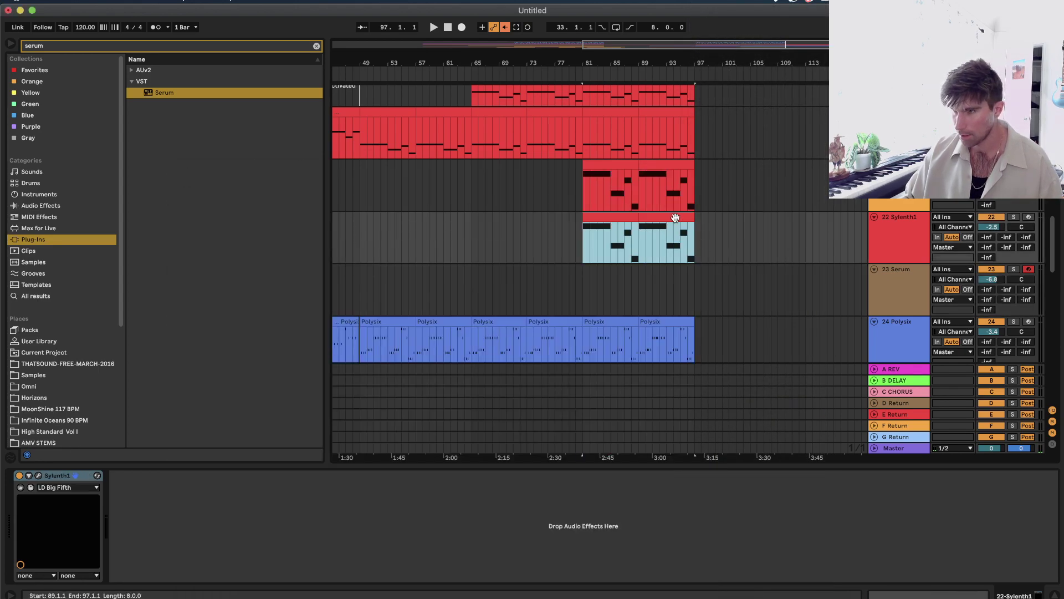
{"action": "key", "text": "Down"}
{"action": "key", "text": "super+v"}
Solo track 23 and play the copied clips from bar 81 with the Serum window open.
{"action": "left_click", "coordinate": [1013, 262]}
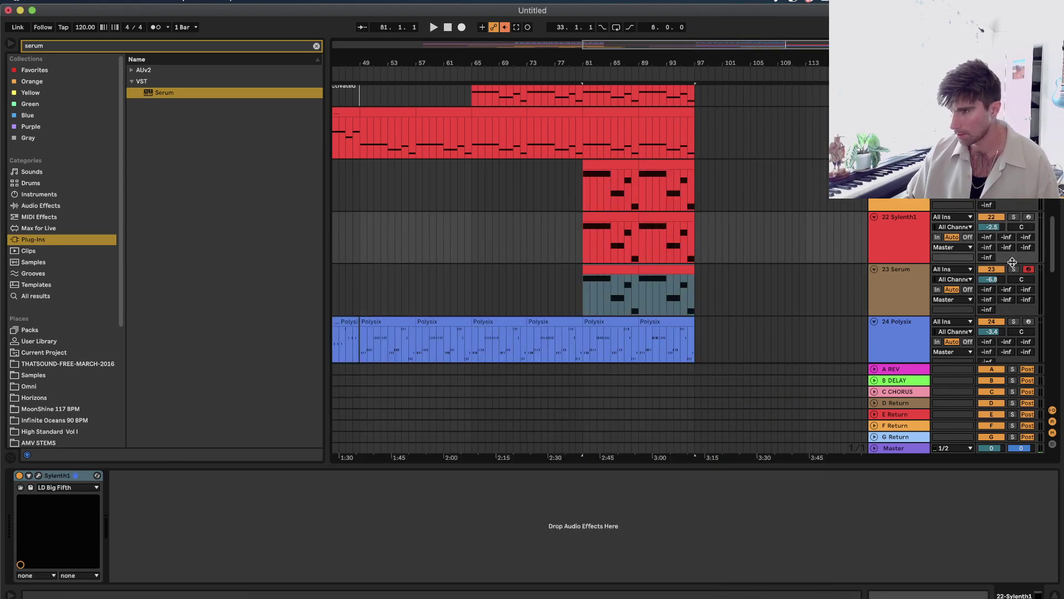
{"action": "left_click", "coordinate": [1014, 269]}
{"action": "key", "text": "space"}
{"action": "left_click", "coordinate": [670, 272]}
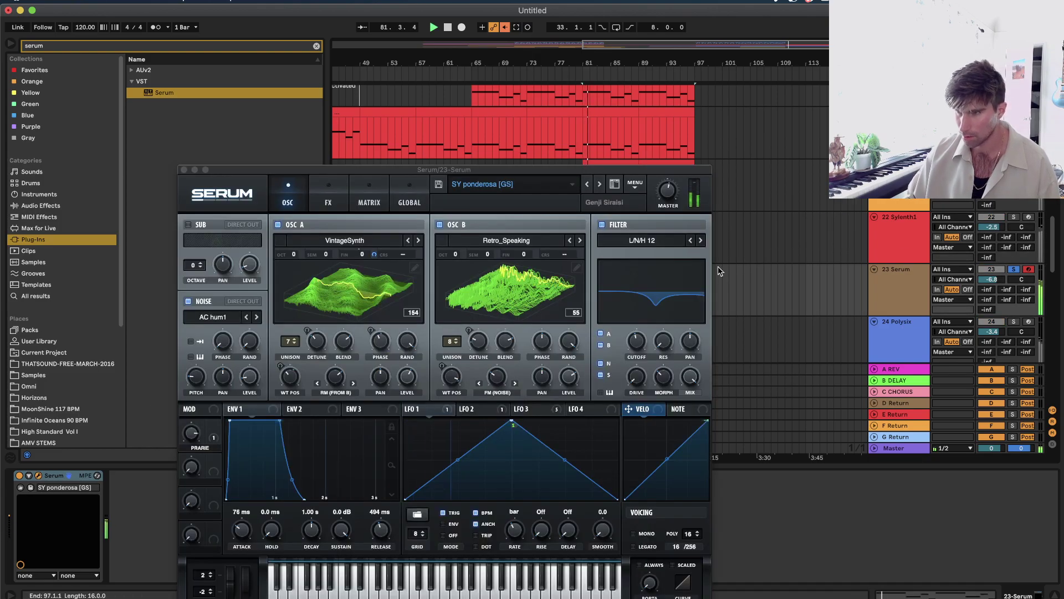
Audition Serum presets from SY PopSuperSaw to SY SAMsPissed, return to SY Runtheharm, and compare it in the mix and in solo.
{"action": "left_click", "coordinate": [601, 184]}
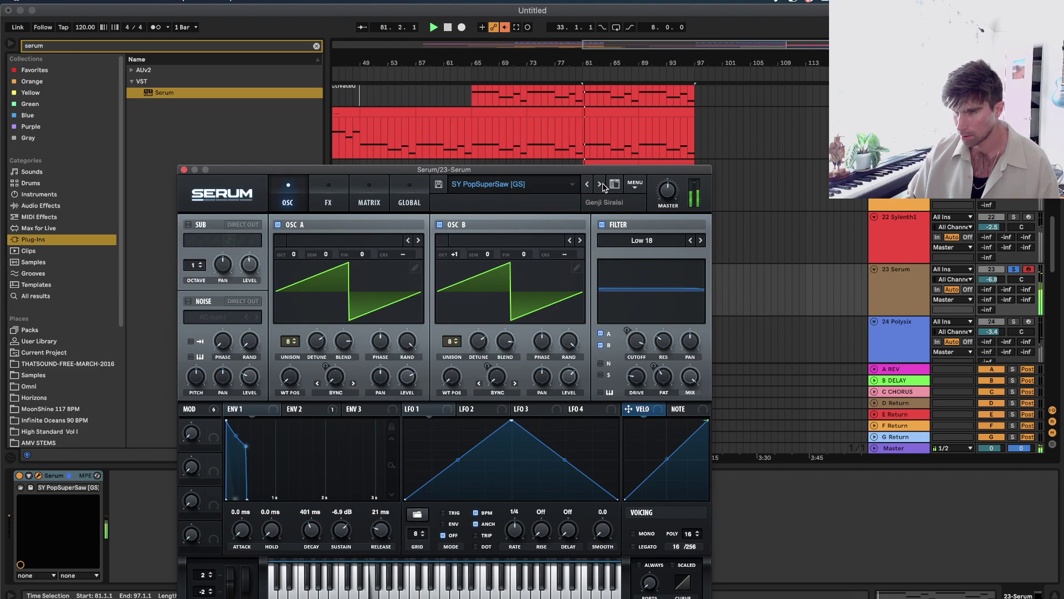
{"action": "left_click", "coordinate": [601, 184]}
{"action": "left_click", "coordinate": [601, 184]}
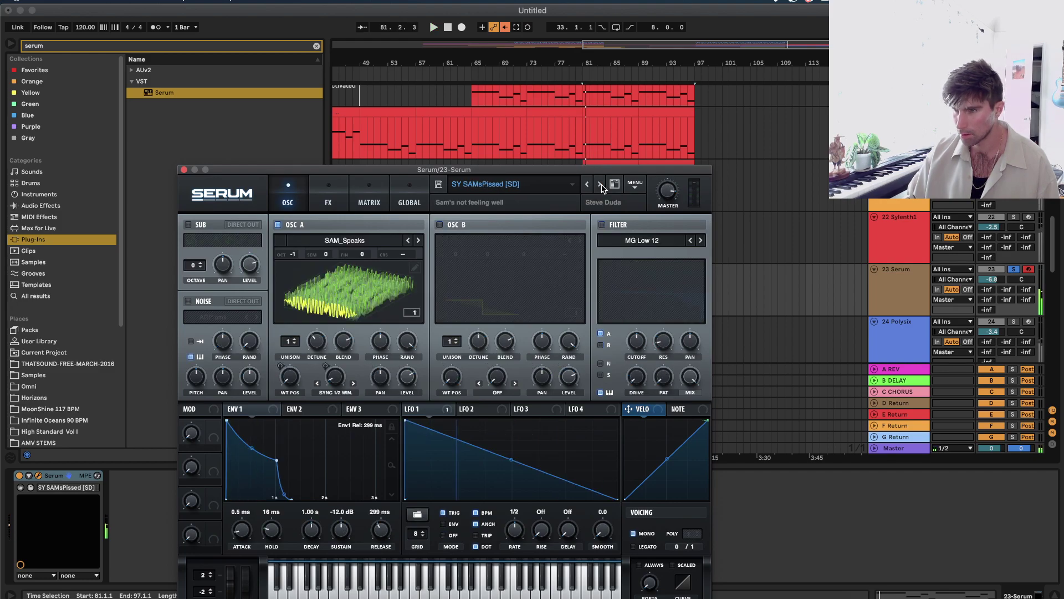
{"action": "left_click", "coordinate": [601, 185]}
{"action": "left_click", "coordinate": [588, 185]}
{"action": "left_click", "coordinate": [588, 185]}
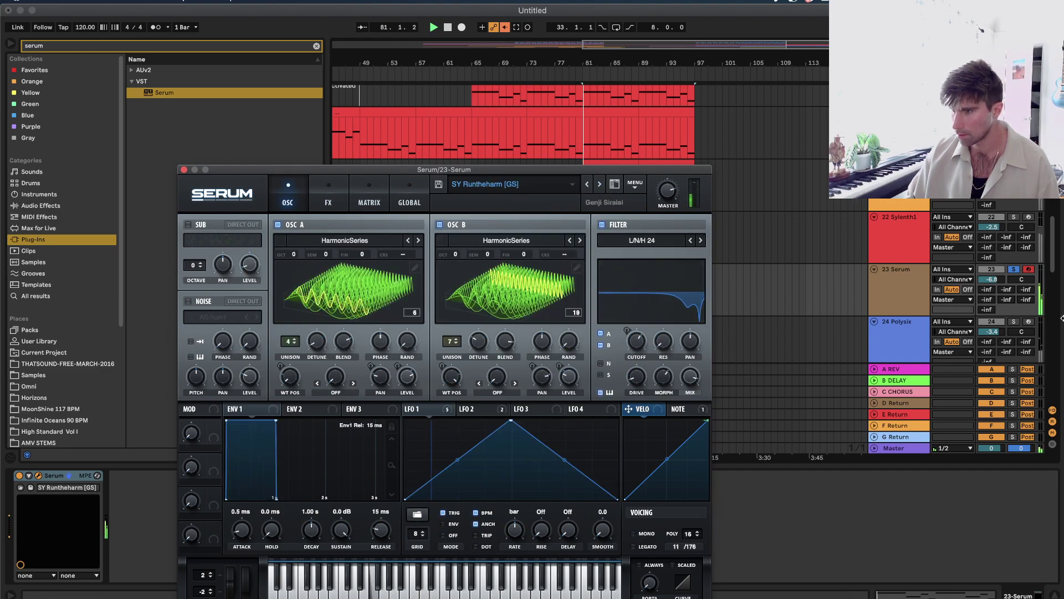
{"action": "left_click", "coordinate": [1014, 269]}
{"action": "left_click", "coordinate": [1013, 269]}
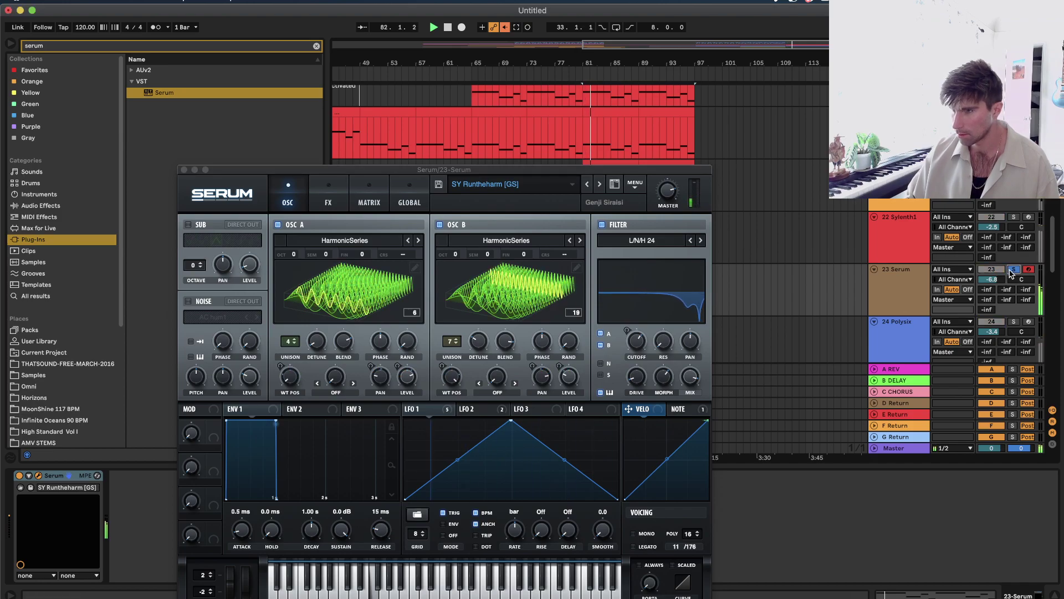
Step through further Serum synth presets during playback, from SY Shot Dirt Stab to SY Such Relaxation.
{"action": "left_click", "coordinate": [599, 184]}
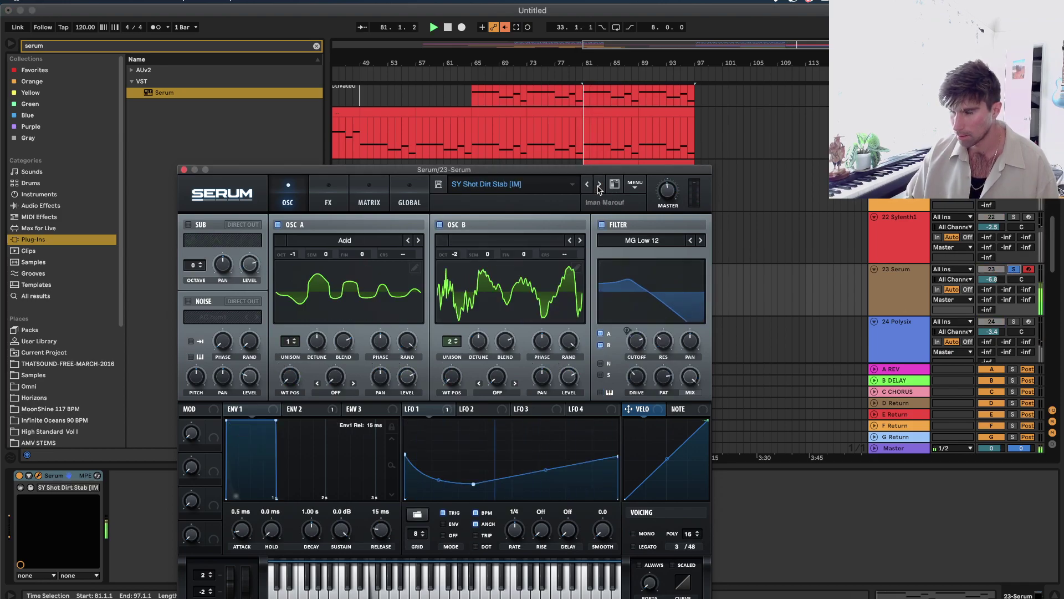
{"action": "left_click", "coordinate": [598, 186]}
{"action": "left_click", "coordinate": [598, 186]}
{"action": "left_click", "coordinate": [599, 186]}
{"action": "left_click", "coordinate": [598, 186]}
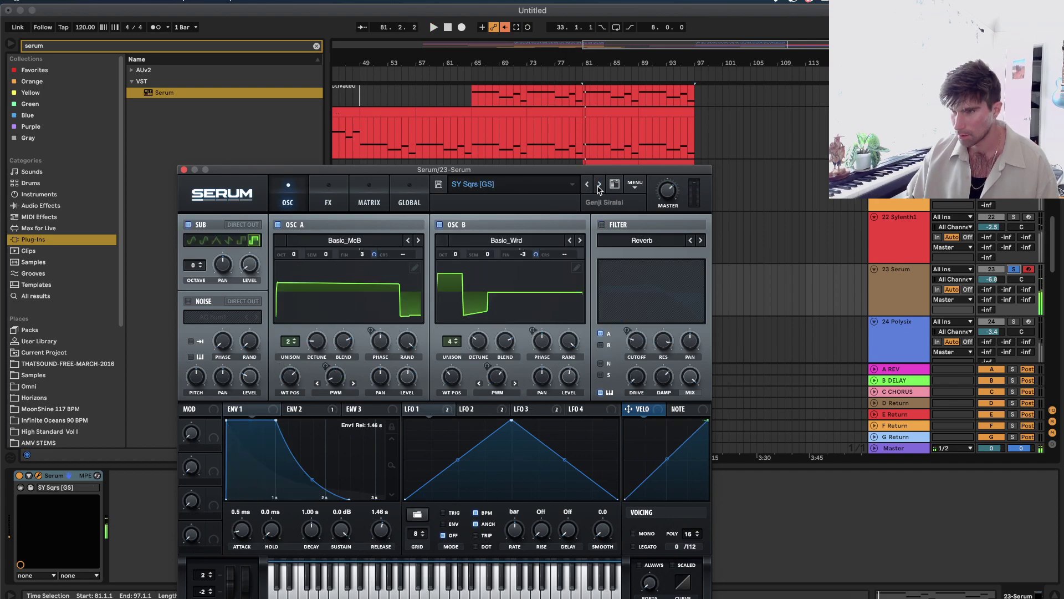
{"action": "left_click", "coordinate": [598, 187]}
{"action": "left_click", "coordinate": [598, 186]}
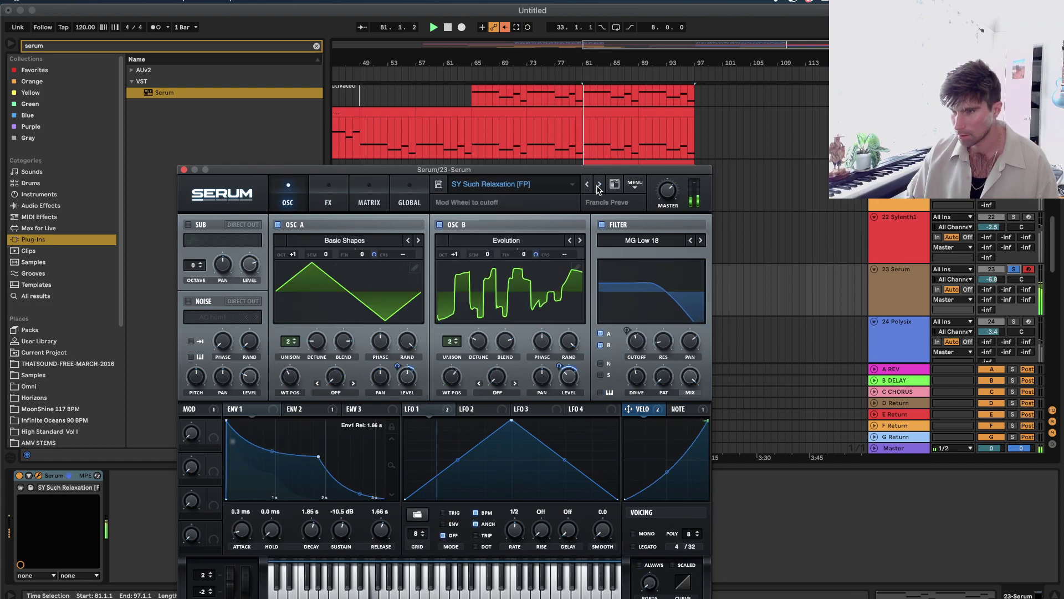
Load SY CRAZYFEST [BS] in Serum and audition the presets that follow it up to SY electro-y chords.
{"action": "left_click", "coordinate": [572, 184]}
{"action": "mouse_move", "coordinate": [571, 368]}
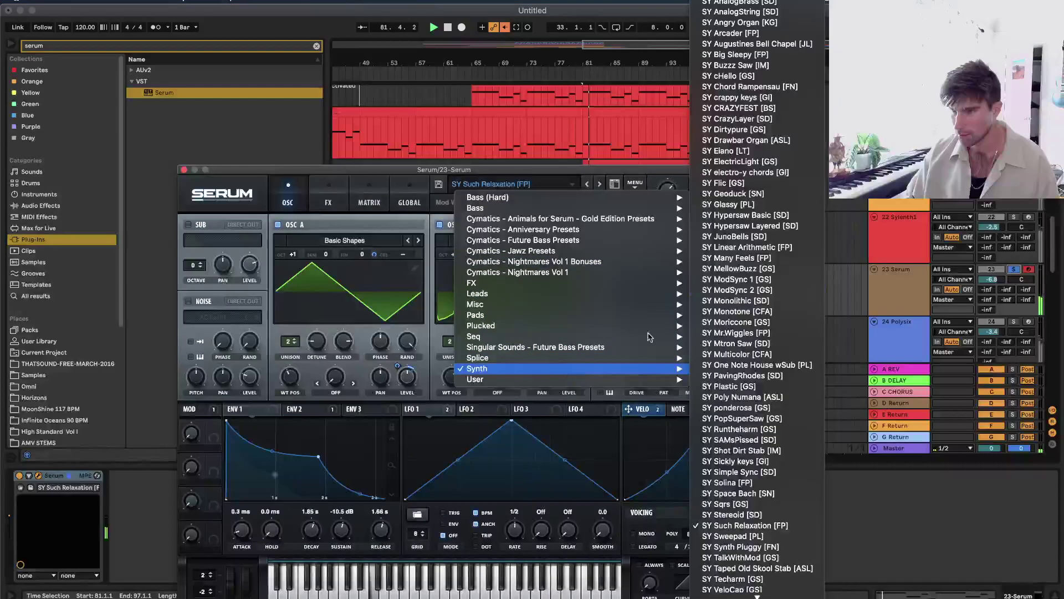
{"action": "left_click", "coordinate": [737, 105]}
{"action": "left_click", "coordinate": [598, 185]}
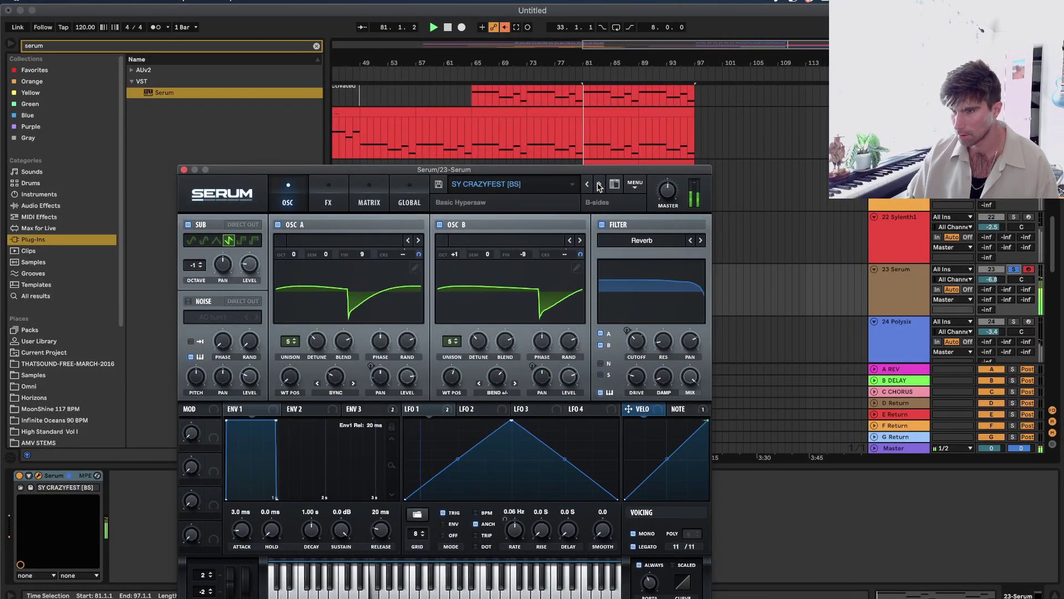
{"action": "left_click", "coordinate": [598, 185]}
{"action": "left_click", "coordinate": [598, 185]}
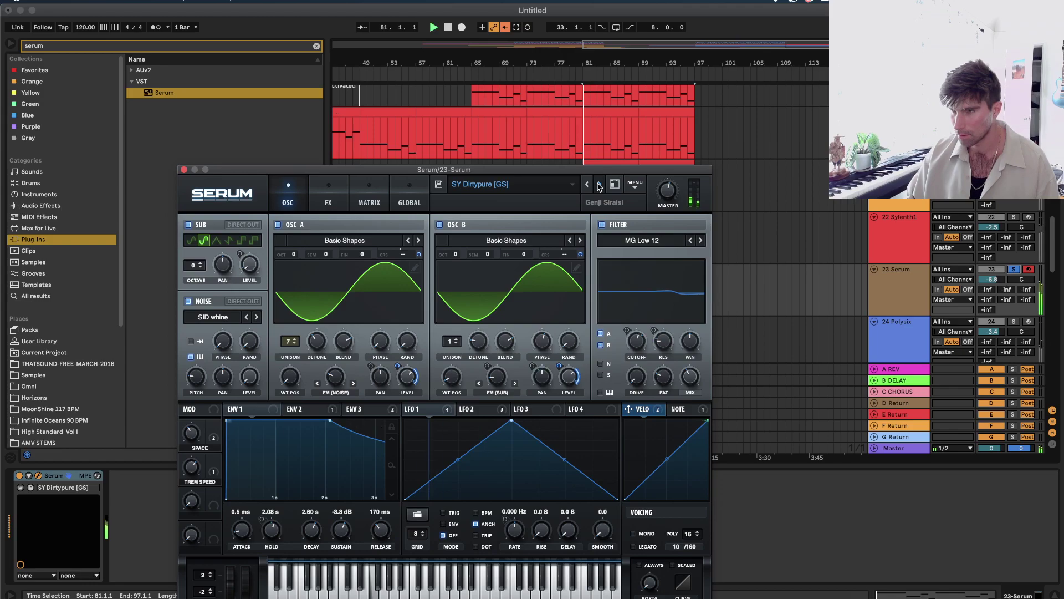
{"action": "left_click", "coordinate": [599, 186]}
{"action": "left_click", "coordinate": [599, 185]}
{"action": "left_click", "coordinate": [599, 185]}
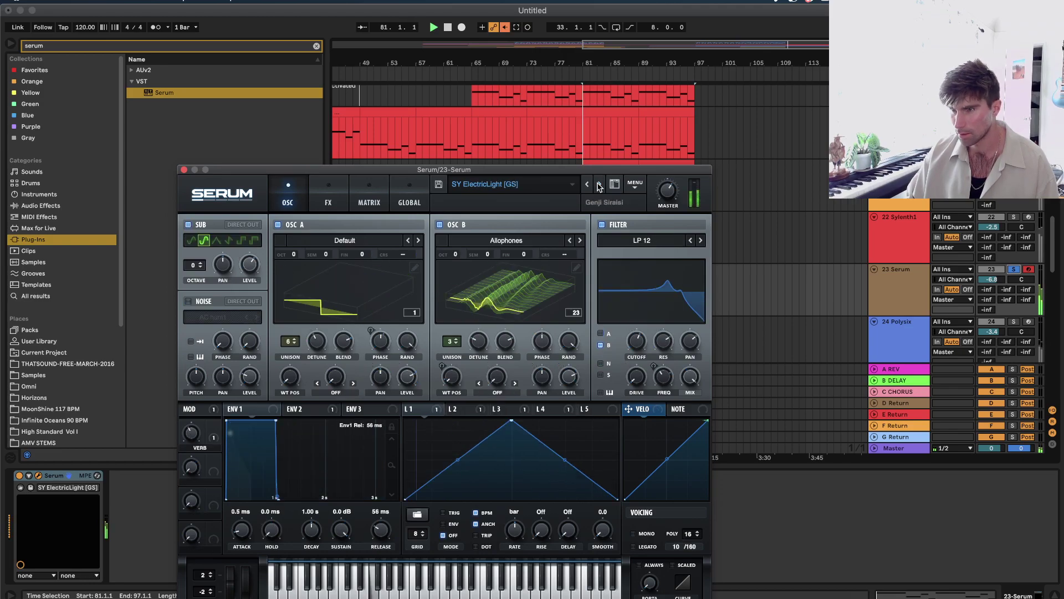
{"action": "left_click", "coordinate": [599, 185]}
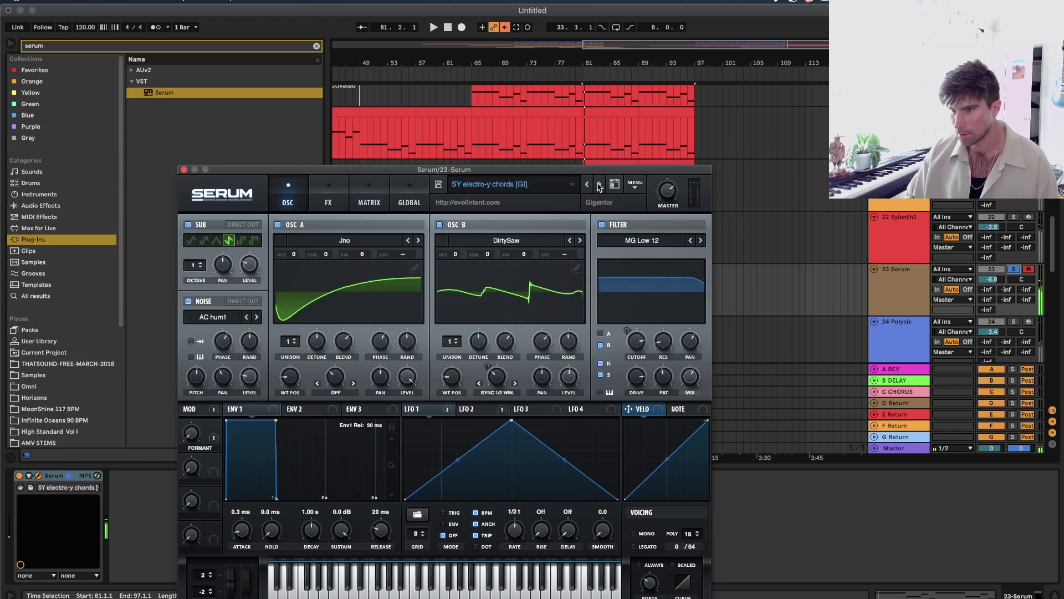
Replace Serum on track 23 with Sylenth1 and choose the LD Ampere preset.
{"action": "left_click", "coordinate": [185, 170]}
{"action": "type", "text": "sy"}
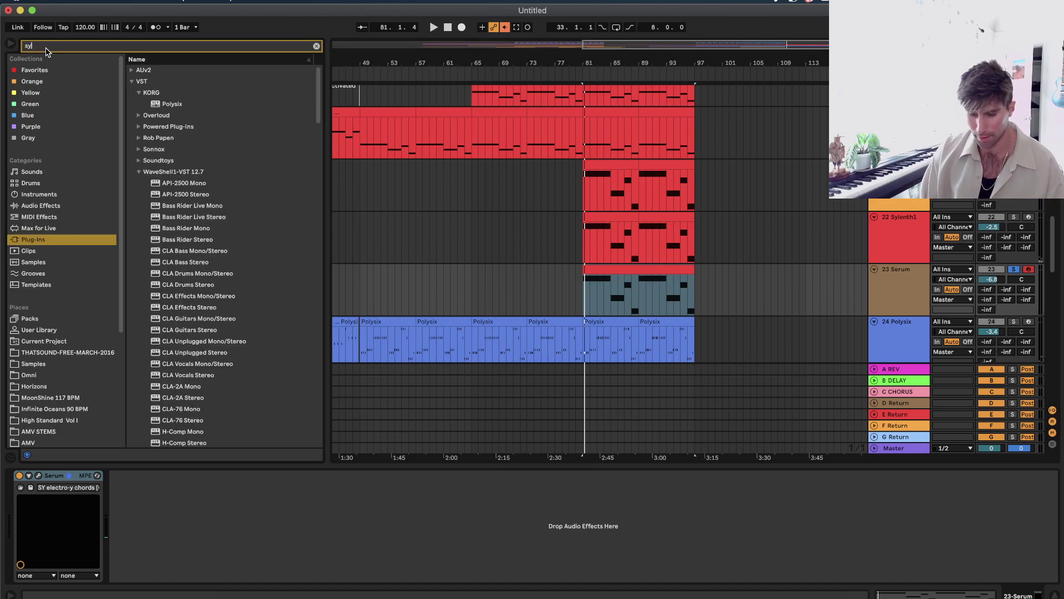
{"action": "key", "text": "Down"}
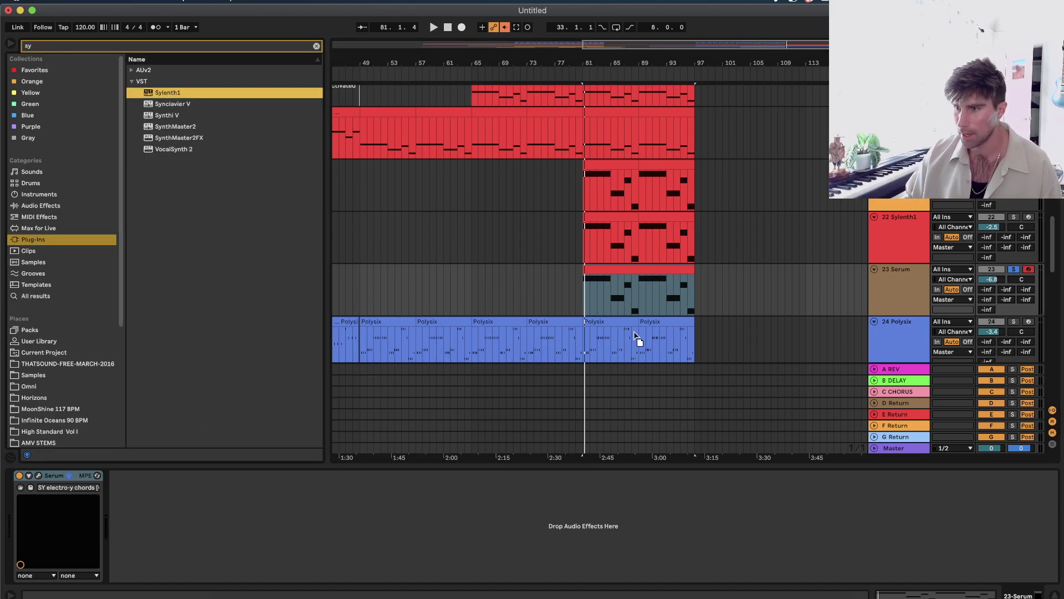
{"action": "key", "text": "Return"}
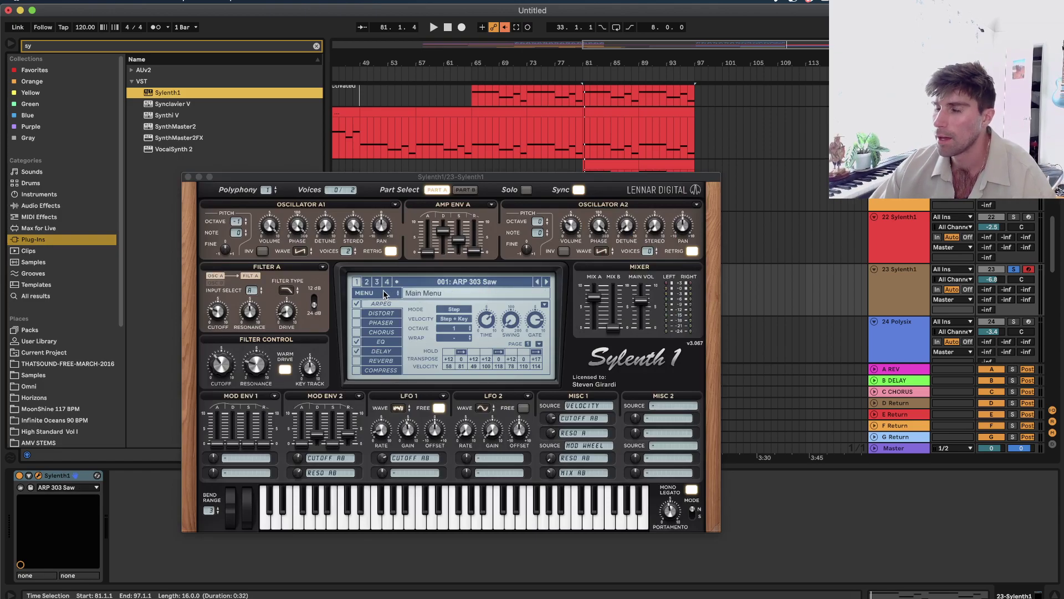
{"action": "left_click", "coordinate": [464, 285]}
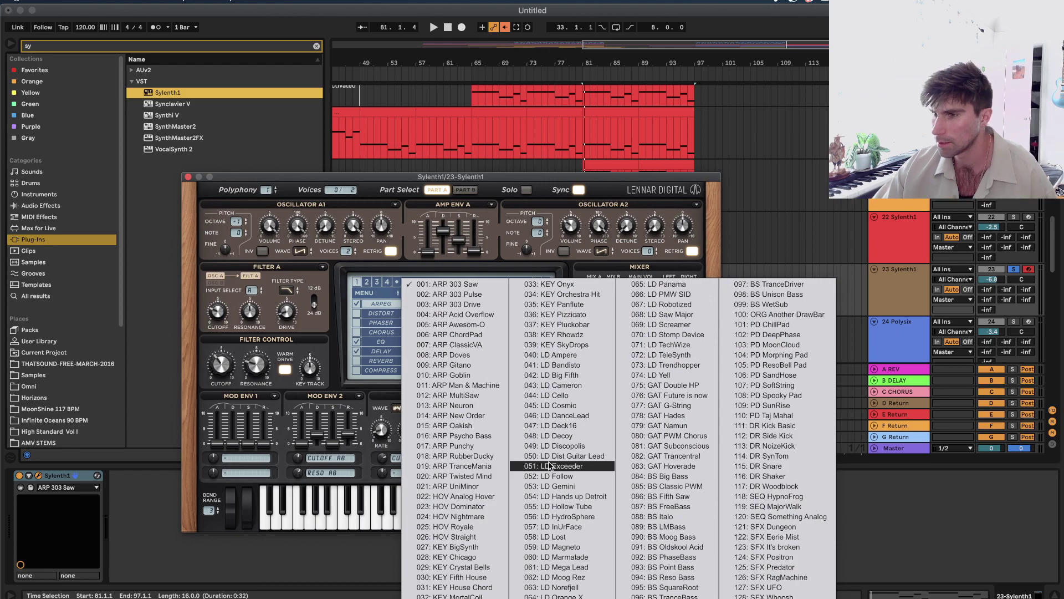
{"action": "left_click", "coordinate": [587, 356]}
Play notes on track 23 while auditioning Sylenth1 lead presets from LD Ampere up to LD Discopolis.
{"action": "key", "text": "s"}
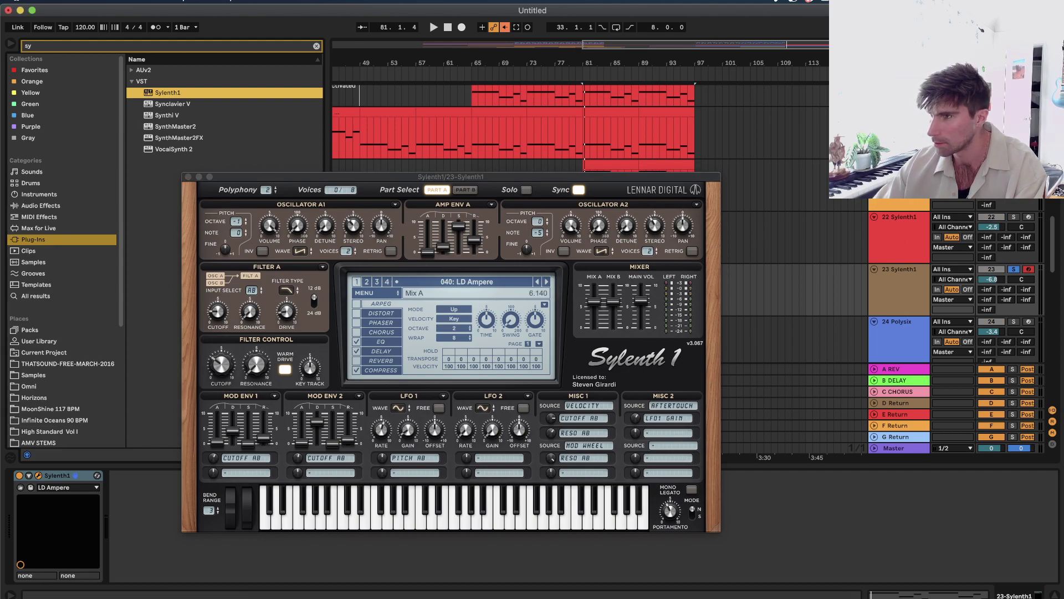
{"action": "left_click", "coordinate": [547, 281]}
{"action": "left_click", "coordinate": [546, 281]}
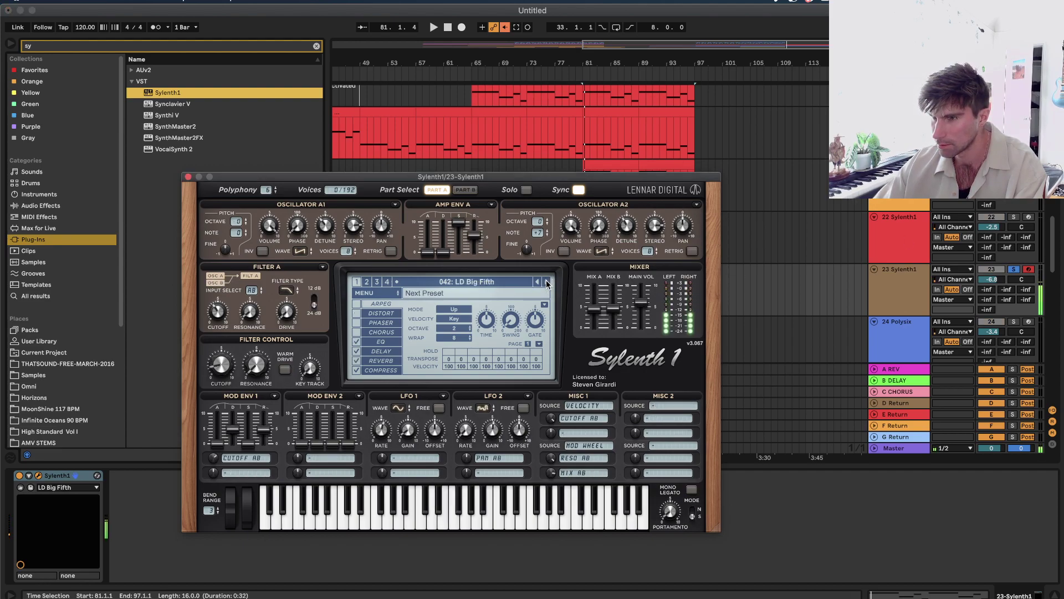
{"action": "left_click", "coordinate": [546, 282]}
{"action": "left_click", "coordinate": [547, 282]}
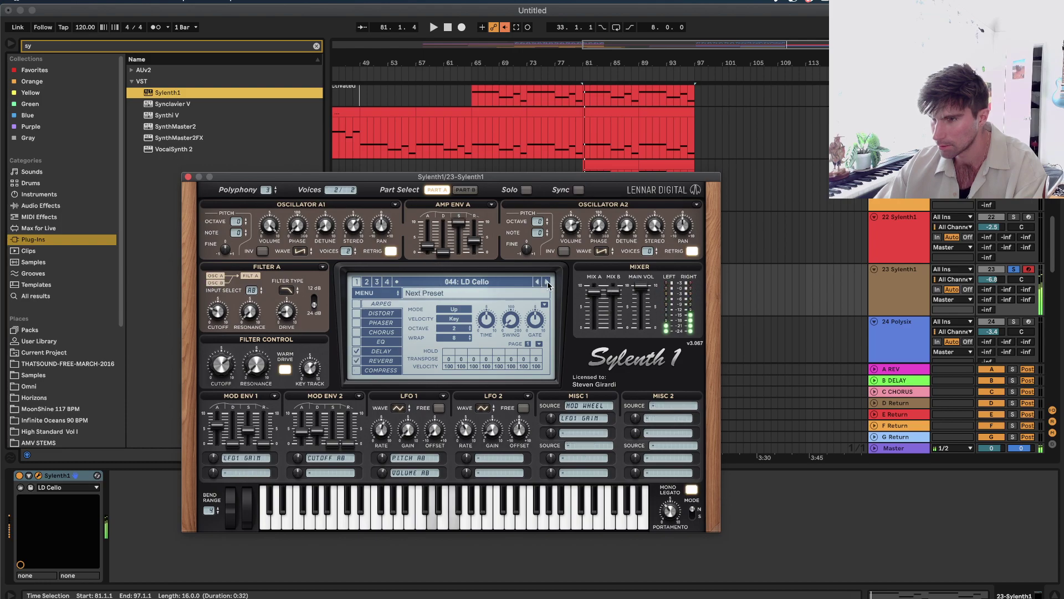
{"action": "left_click", "coordinate": [548, 282]}
{"action": "left_click", "coordinate": [547, 282]}
{"action": "left_click", "coordinate": [547, 282]}
{"action": "left_click", "coordinate": [547, 283]}
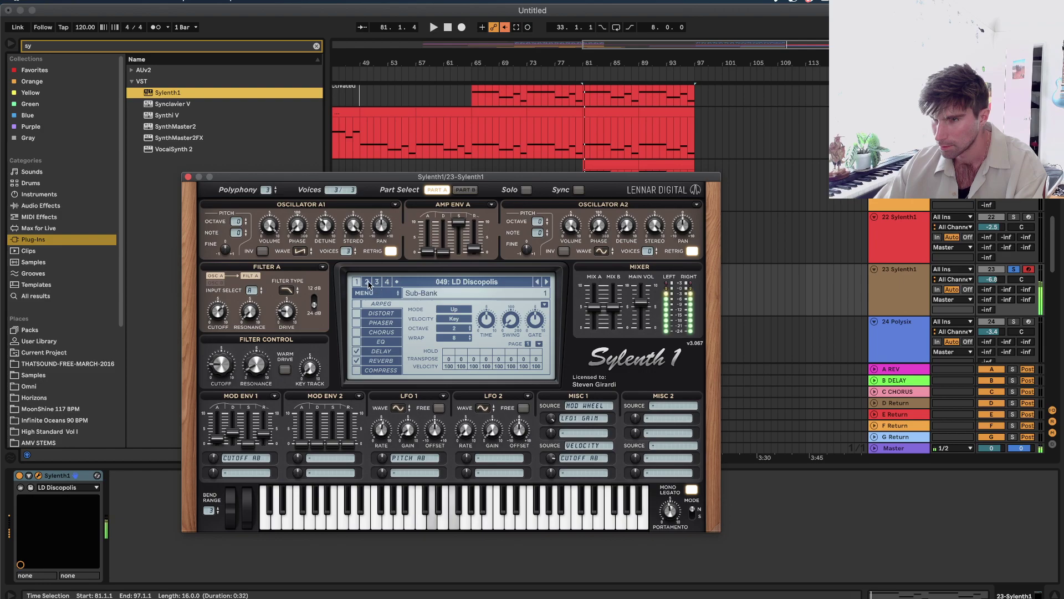
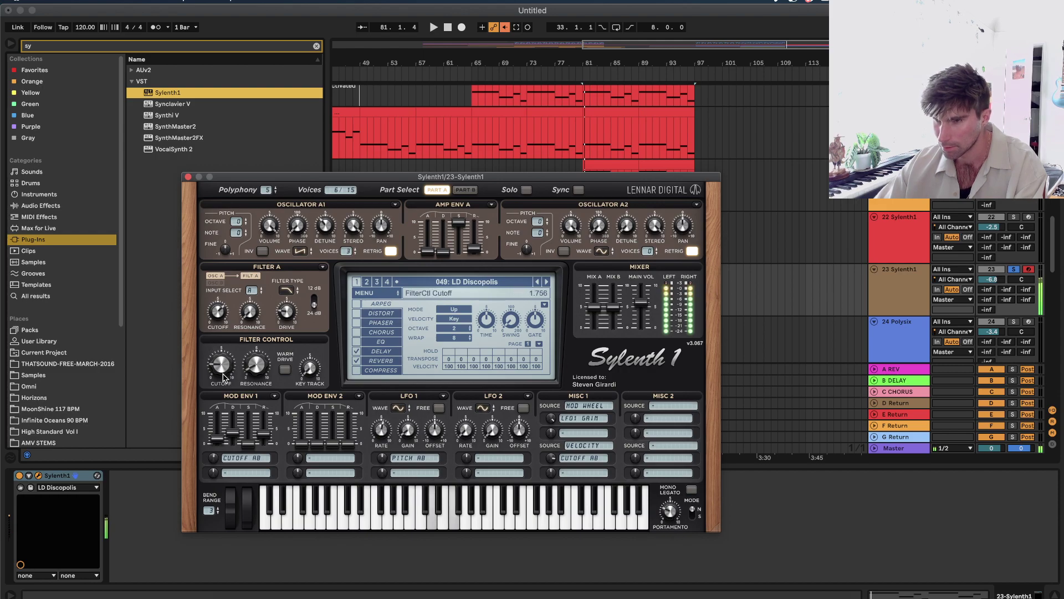
Switch Sylenth1 to sub-bank 2, choose the LD Trance Gamma preset, and close the plug-in window.
{"action": "left_click", "coordinate": [366, 281]}
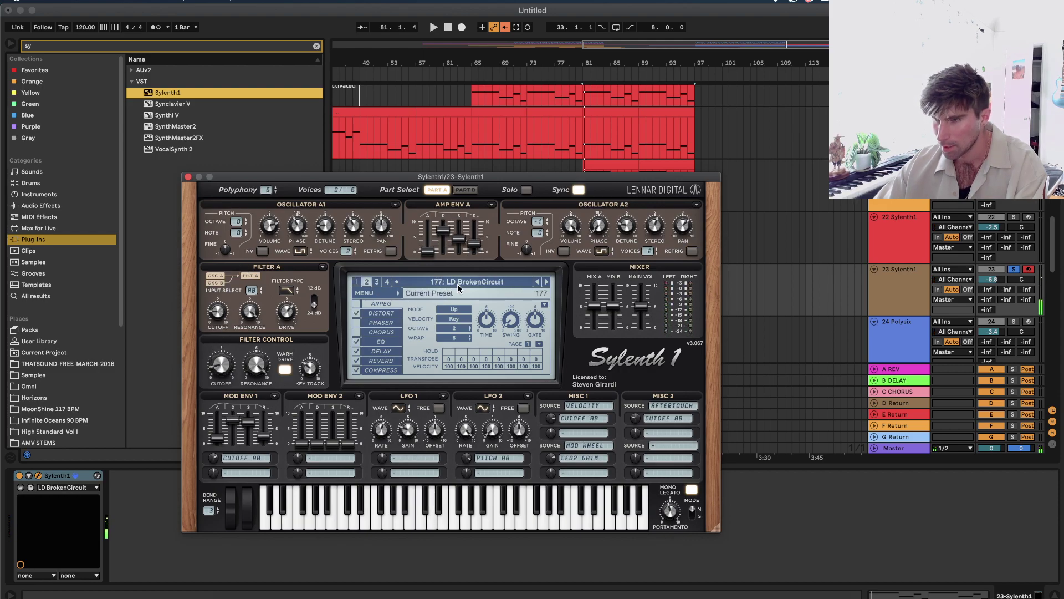
{"action": "left_click", "coordinate": [460, 283]}
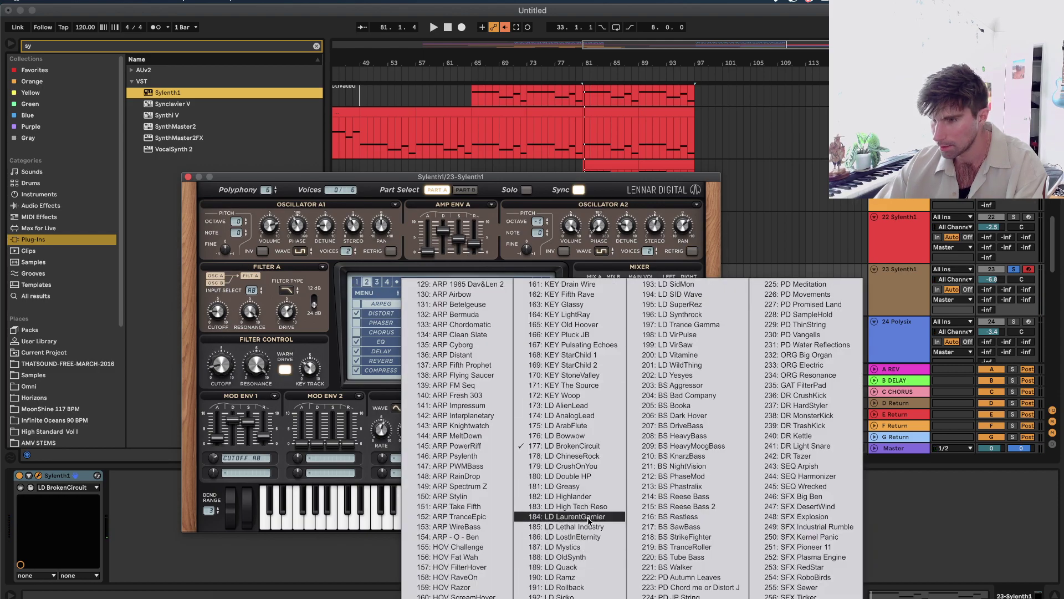
{"action": "left_click", "coordinate": [661, 325]}
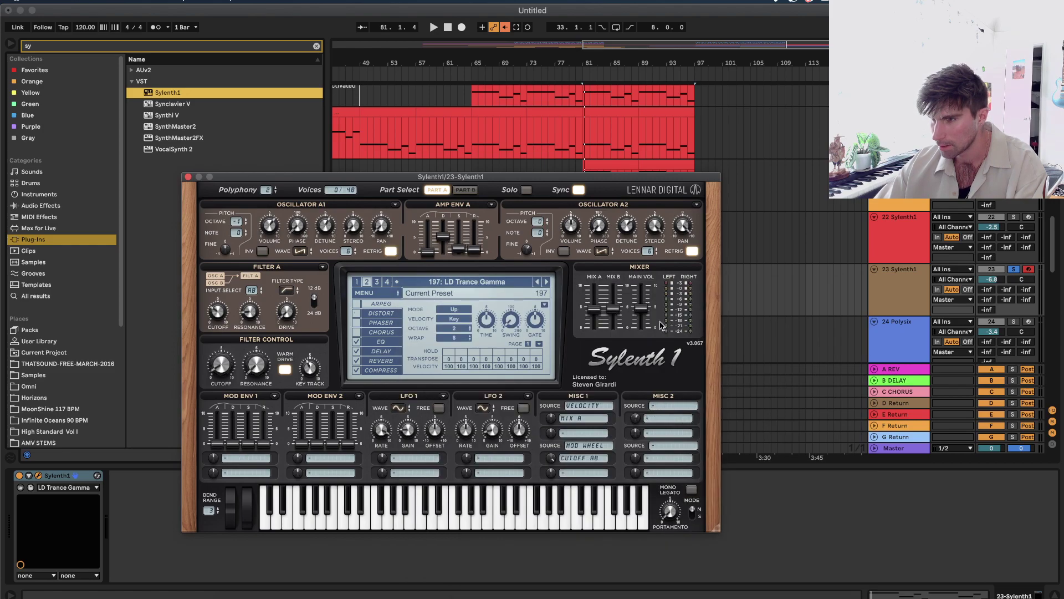
{"action": "left_click", "coordinate": [188, 178]}
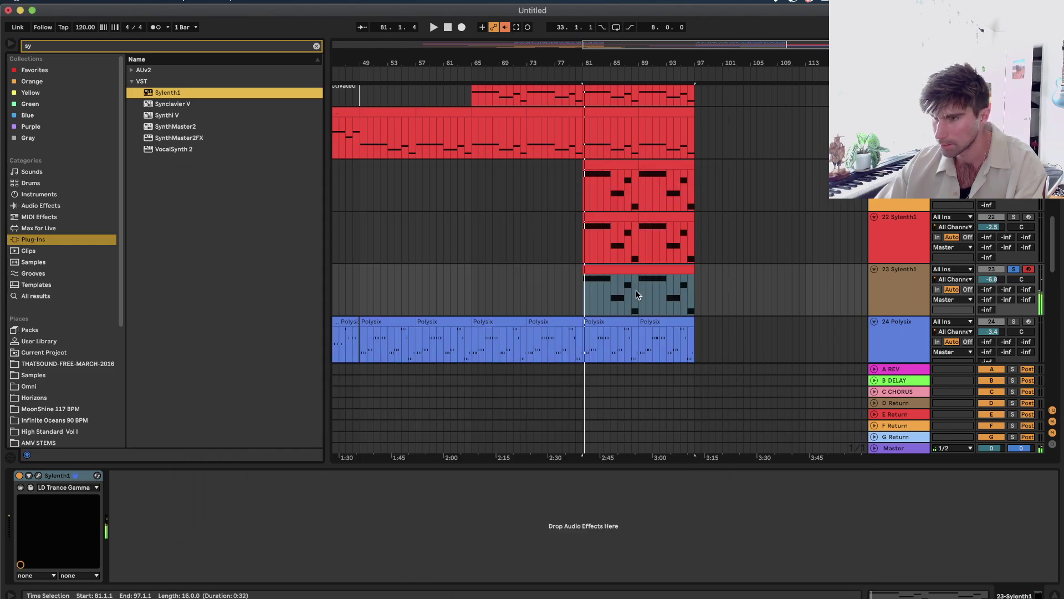
Compare track 23's LD Trance Gamma sound in the full mix and soloed.
{"action": "left_click", "coordinate": [1015, 270]}
{"action": "left_click", "coordinate": [1015, 270]}
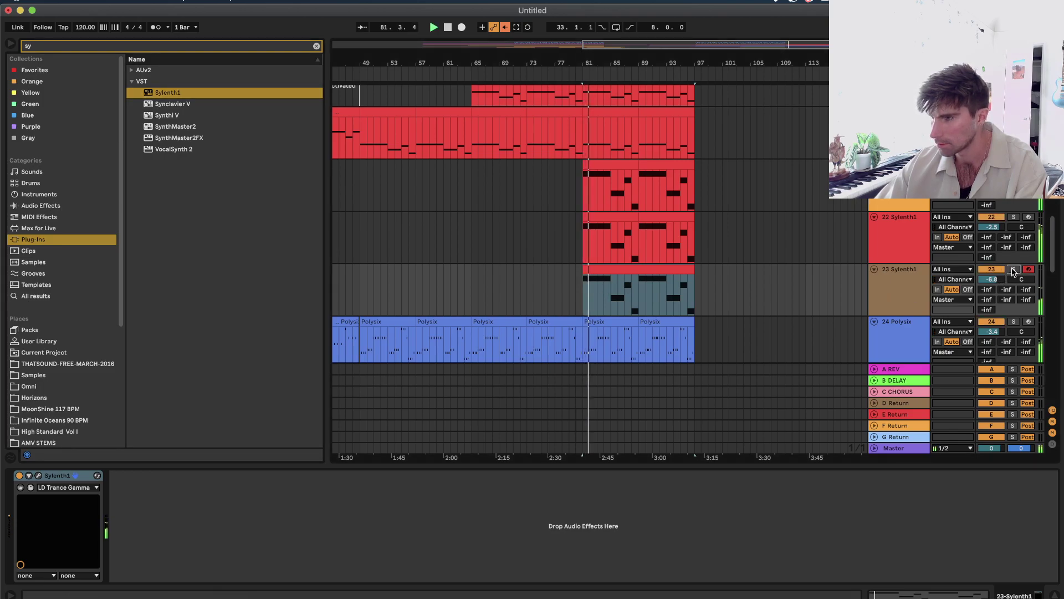
{"action": "left_click", "coordinate": [631, 277]}
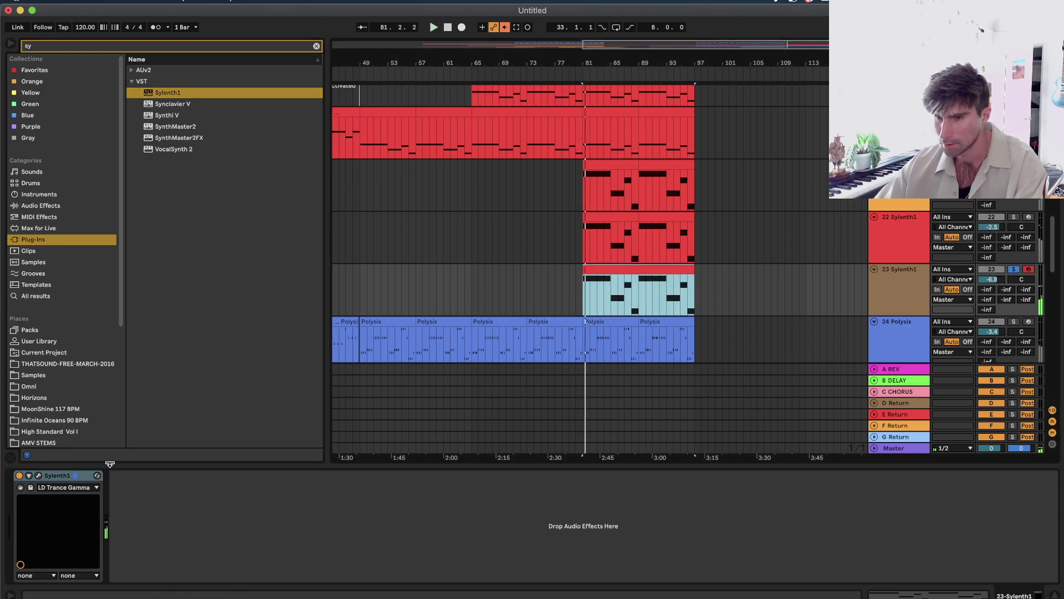
Open track 23's Sylenth1 and audition the presets that follow LD Trance Gamma up to BS Bad Company.
{"action": "left_click", "coordinate": [38, 476]}
{"action": "left_click", "coordinate": [547, 282]}
{"action": "left_click", "coordinate": [546, 281]}
{"action": "left_click", "coordinate": [546, 282]}
{"action": "left_click", "coordinate": [547, 282]}
{"action": "left_click", "coordinate": [547, 282]}
{"action": "left_click", "coordinate": [546, 282]}
{"action": "left_click", "coordinate": [547, 282]}
Load the LD BrokenCircuit preset, advance through the presets to LD Double HP, and close the plug-in window.
{"action": "left_click", "coordinate": [505, 283]}
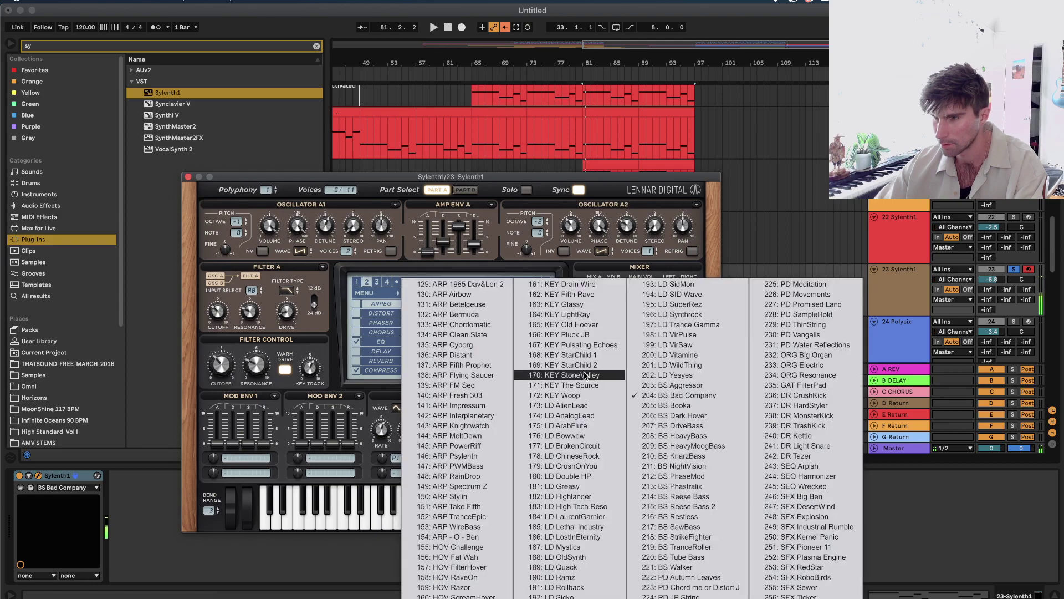
{"action": "left_click", "coordinate": [571, 446]}
{"action": "left_click", "coordinate": [547, 282]}
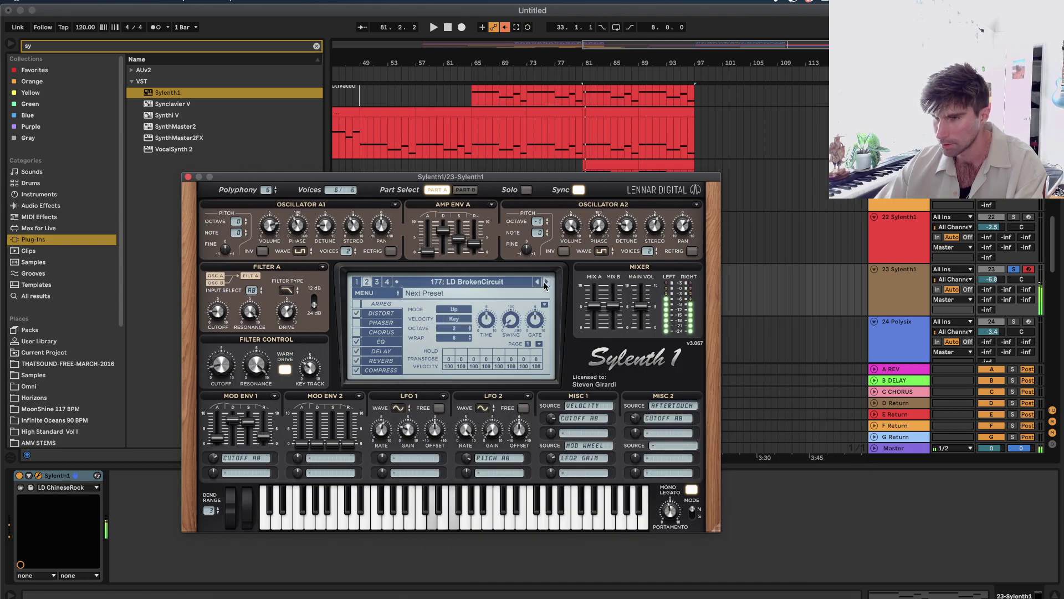
{"action": "left_click", "coordinate": [547, 282]}
{"action": "left_click", "coordinate": [546, 282]}
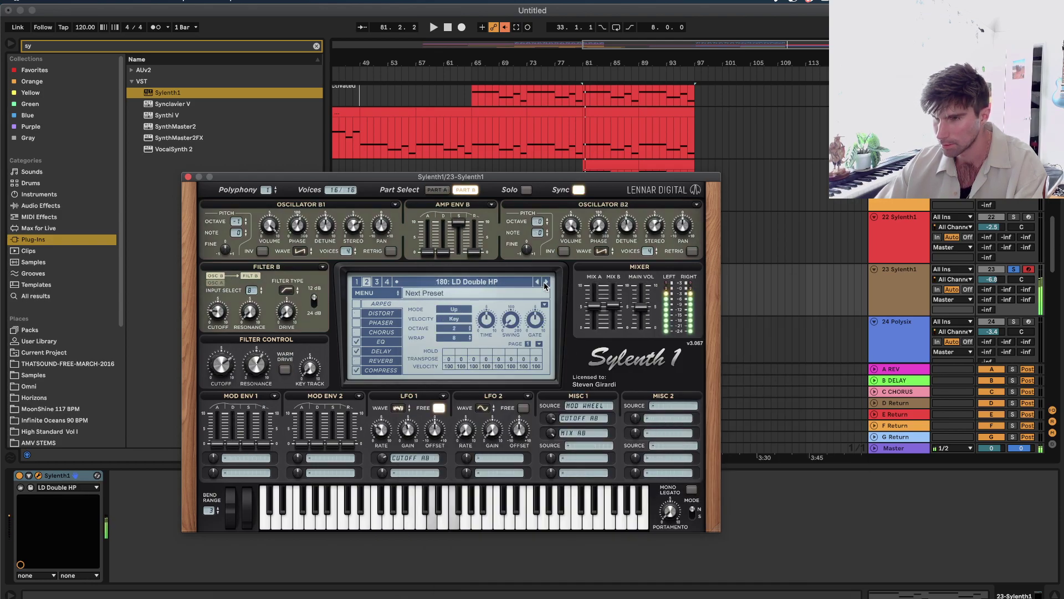
{"action": "left_click", "coordinate": [188, 177]}
Play the drop with track 23 unsoloed and lower the track's volume to -12.7 dB.
{"action": "key", "text": "space"}
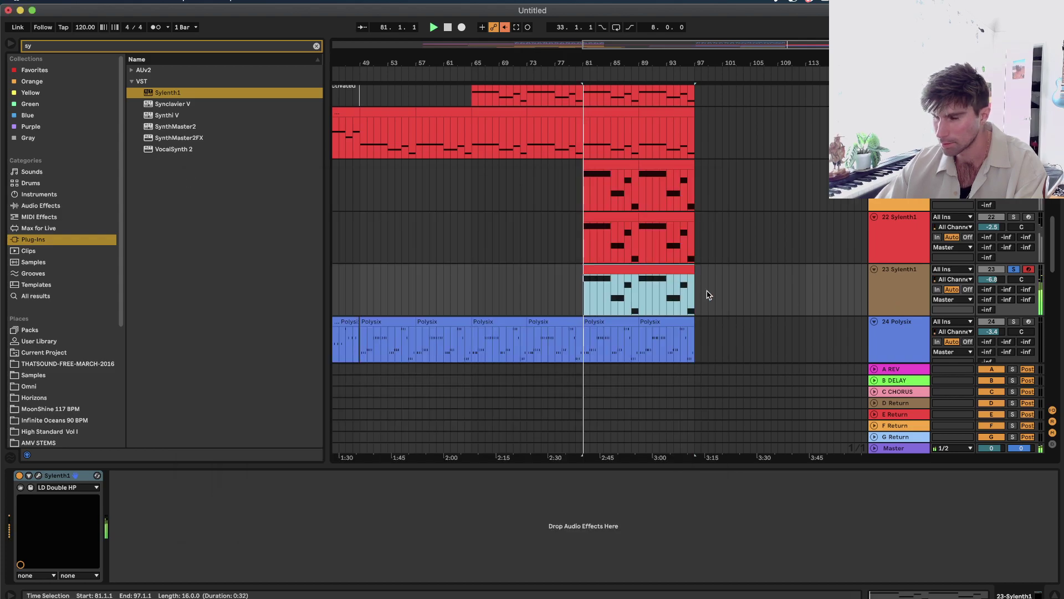
{"action": "left_click", "coordinate": [1014, 270]}
{"action": "left_click_drag", "start_coordinate": [996, 274], "coordinate": [996, 299]}
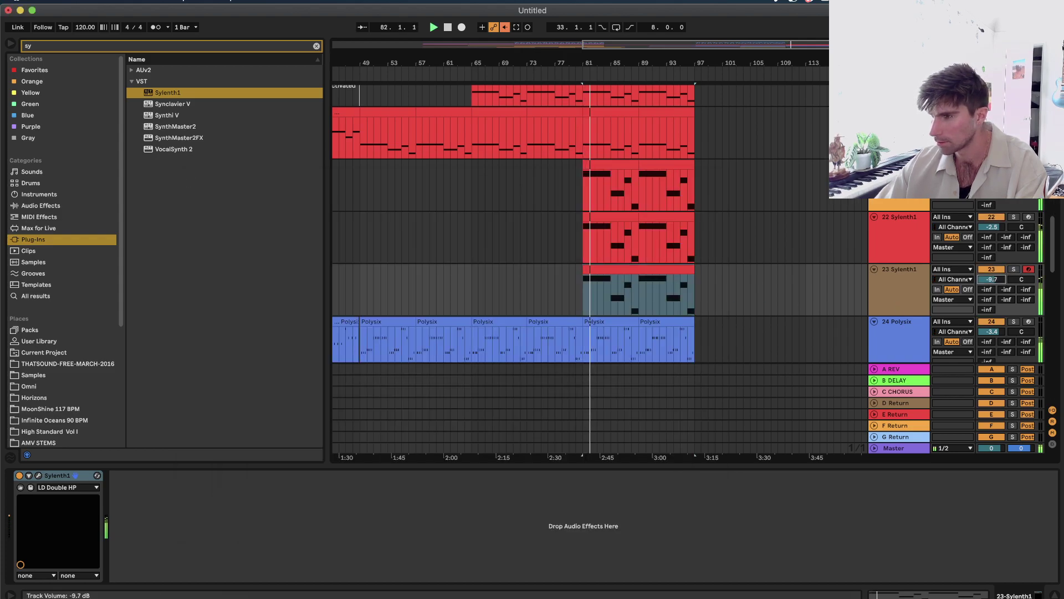
Open track 23's MIDI clip and add a copy of all its notes seven semitones higher.
{"action": "double_click", "coordinate": [662, 268]}
{"action": "key", "text": "super+a"}
{"action": "scroll", "coordinate": [438, 396], "scroll_direction": "up", "scroll_amount": 2}
{"action": "left_click_drag", "start_coordinate": [347, 420], "coordinate": [349, 332]}
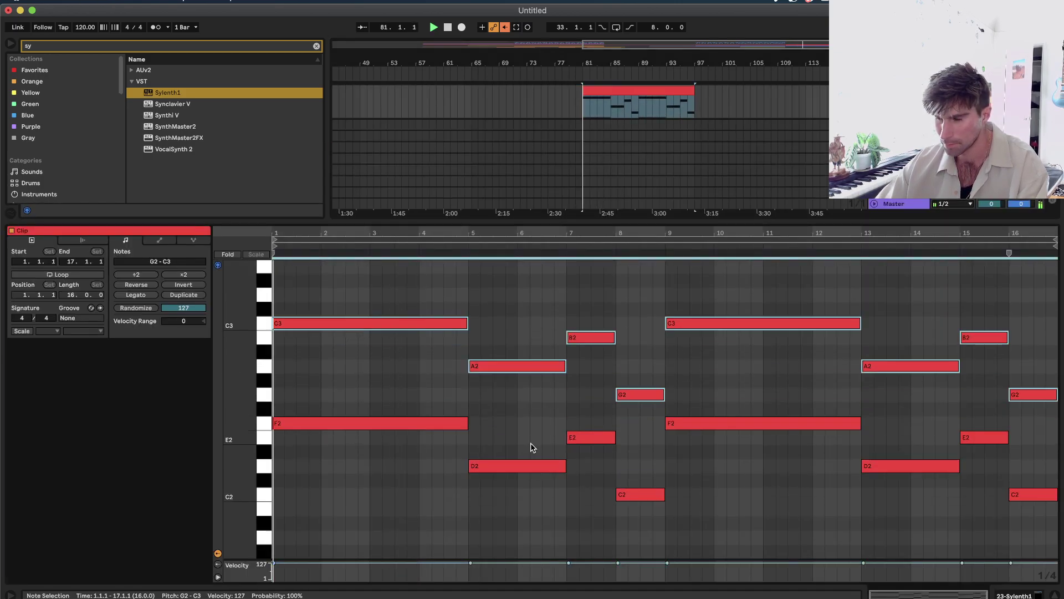
Raise the lower notes in clip bars 5 to 8 and 9 to 16 by one octave.
{"action": "scroll", "coordinate": [530, 447], "scroll_direction": "up", "scroll_amount": 1}
{"action": "left_click_drag", "start_coordinate": [527, 447], "coordinate": [637, 520]}
{"action": "key", "text": "shift+Up"}
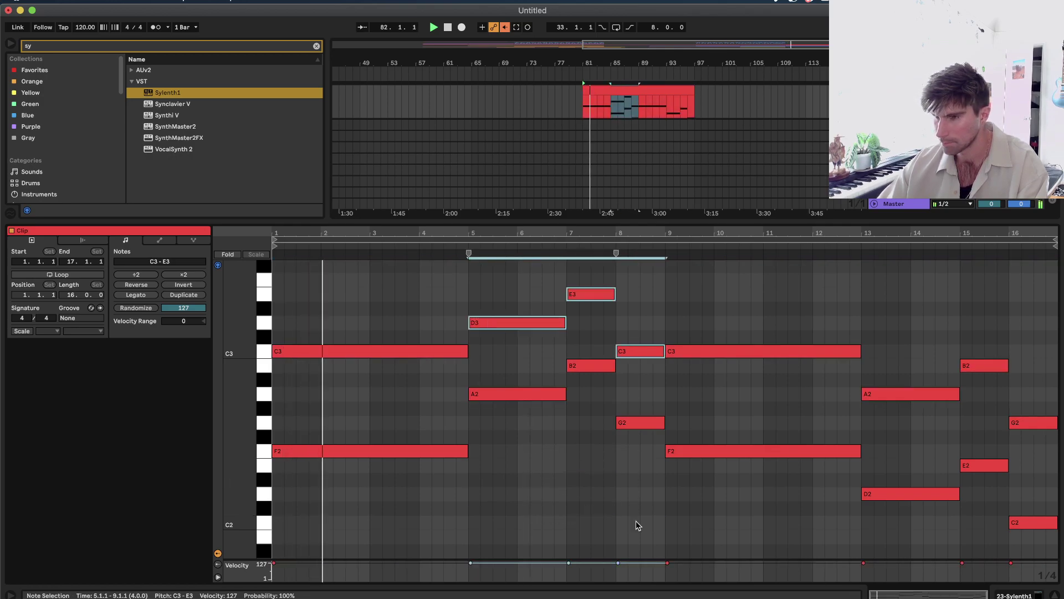
{"action": "left_click_drag", "start_coordinate": [665, 432], "coordinate": [1023, 568]}
{"action": "key", "text": "shift+Up"}
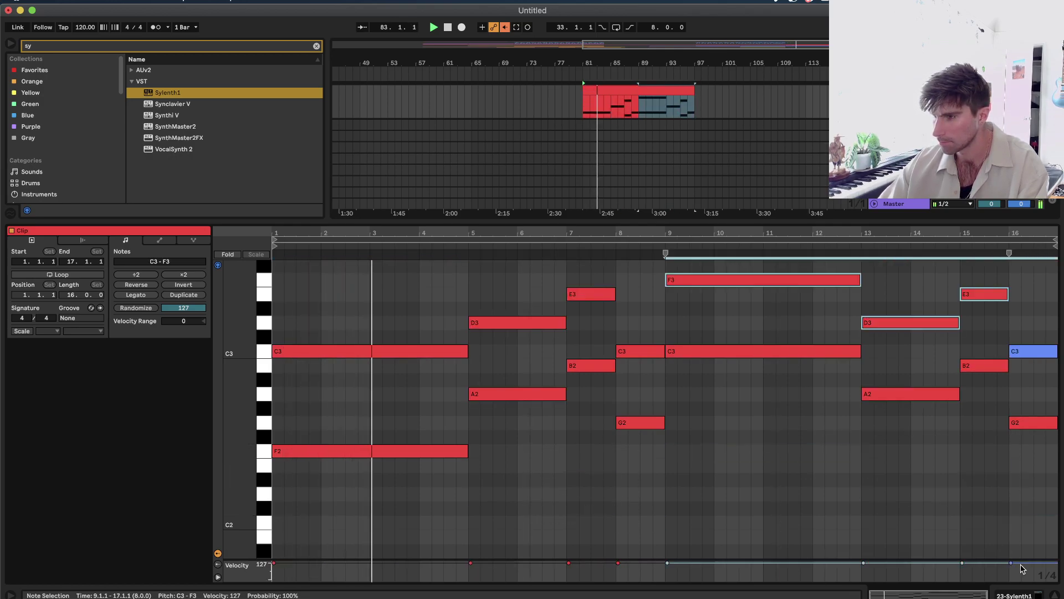
Copy the opening four-bar C3 note up to A3 and play the clip.
{"action": "scroll", "coordinate": [582, 433], "scroll_direction": "up", "scroll_amount": 5}
{"action": "left_click_drag", "start_coordinate": [388, 521], "coordinate": [387, 396]}
{"action": "key", "text": "space"}
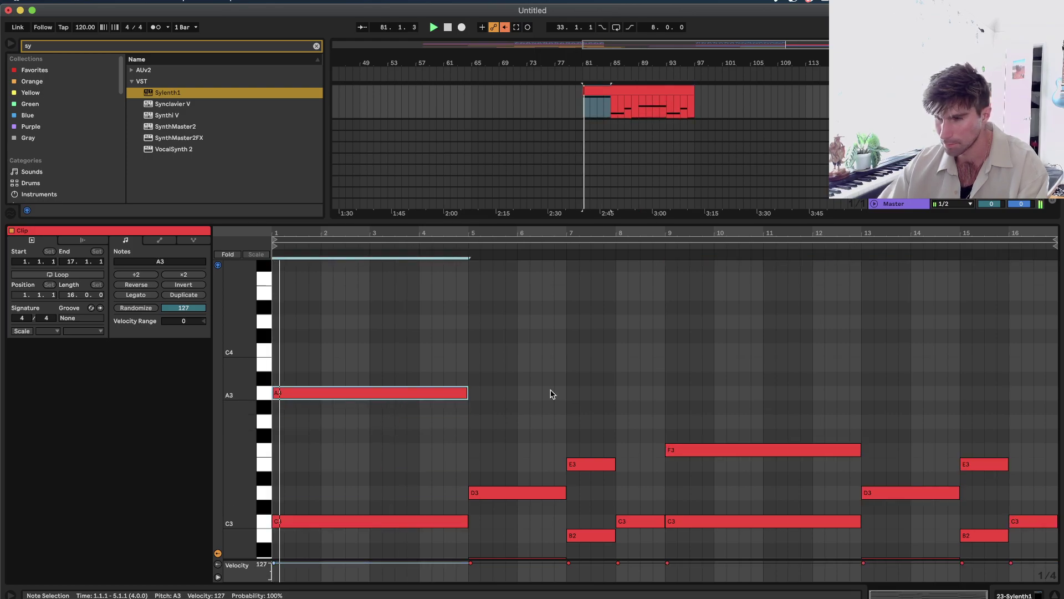
Return to the arrangement and review the tracks around the drop while it plays from bar 81.
{"action": "scroll", "coordinate": [529, 471], "scroll_direction": "down", "scroll_amount": 3}
{"action": "key", "text": "shift+Tab"}
{"action": "key", "text": "shift+Tab"}
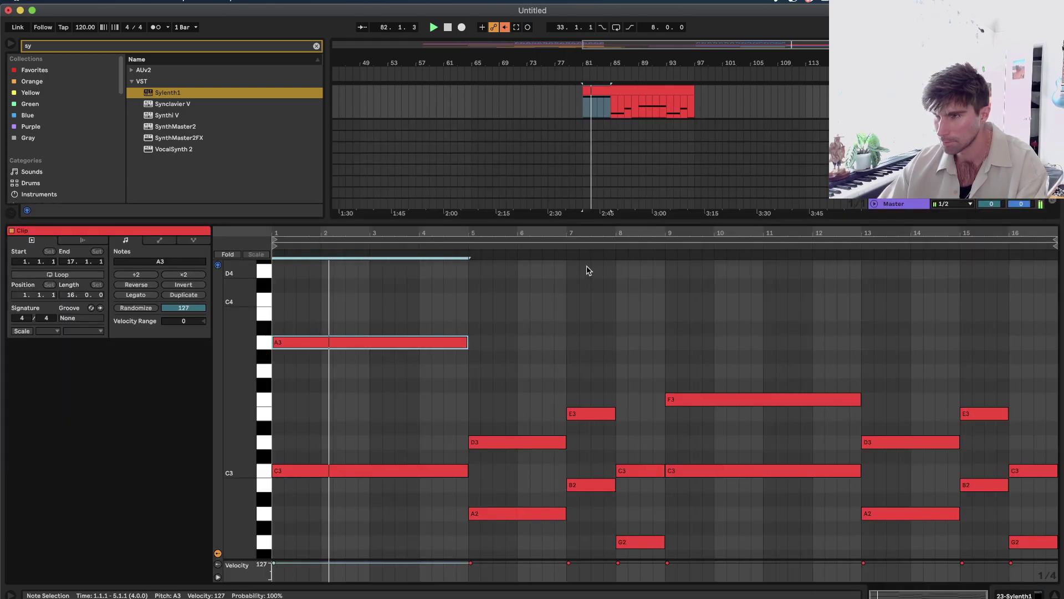
{"action": "key", "text": "shift+Tab"}
{"action": "scroll", "coordinate": [610, 232], "scroll_direction": "up", "scroll_amount": 4}
{"action": "left_click", "coordinate": [634, 204]}
{"action": "scroll", "coordinate": [634, 204], "scroll_direction": "up", "scroll_amount": 3}
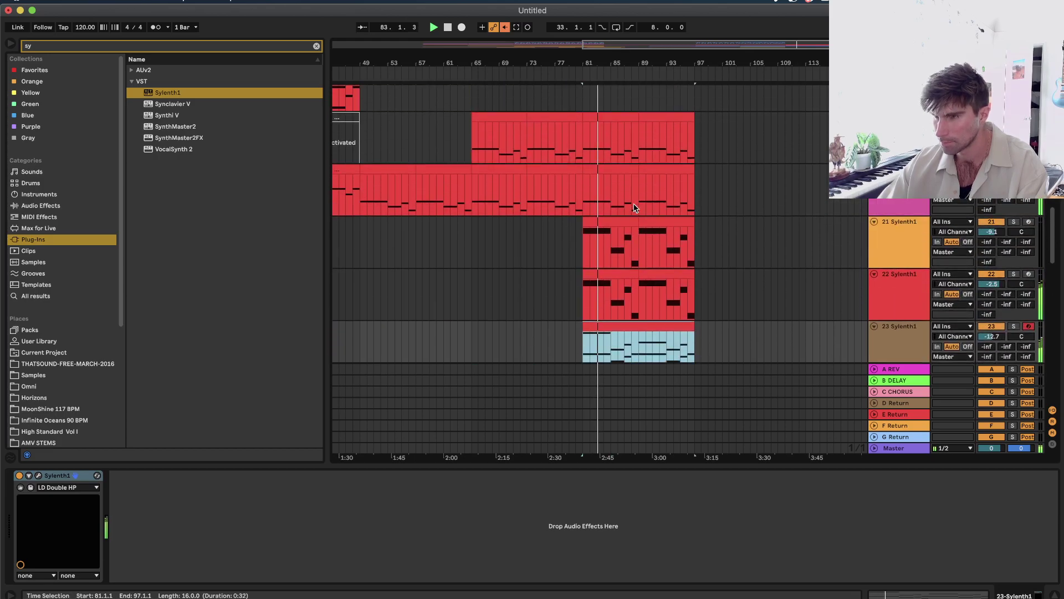
{"action": "key", "text": "minus"}
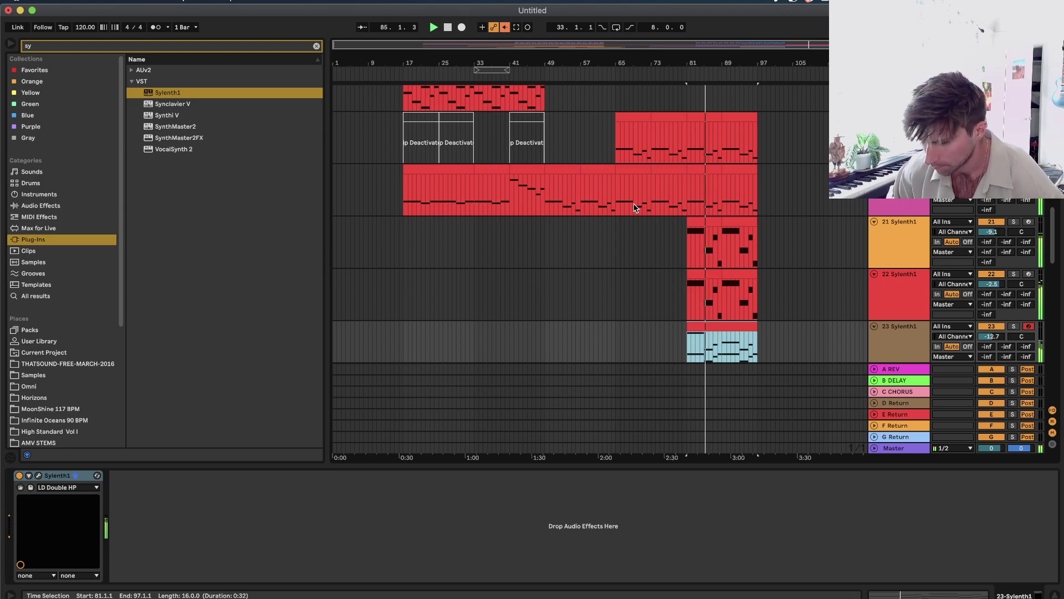
{"action": "scroll", "coordinate": [635, 207], "scroll_direction": "down", "scroll_amount": 15}
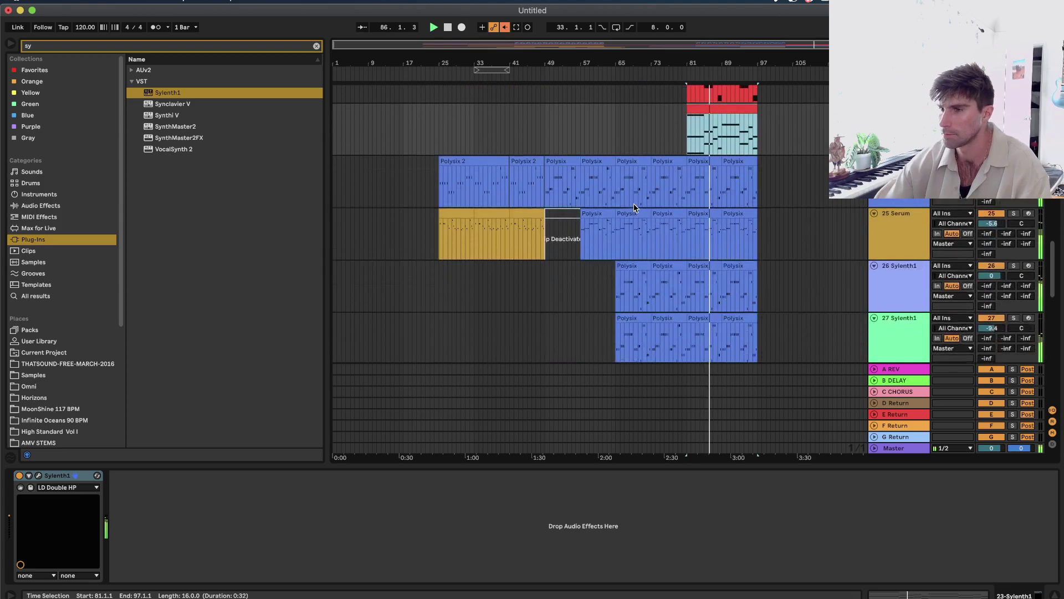
{"action": "scroll", "coordinate": [519, 270], "scroll_direction": "down", "scroll_amount": 2}
Place a copy of the three-bar (Freeze) clip on track 35 at bar 81 and listen to the transition.
{"action": "left_click_drag", "start_coordinate": [548, 243], "coordinate": [675, 266]}
{"action": "scroll", "coordinate": [693, 268], "scroll_direction": "up", "scroll_amount": 5}
{"action": "left_click", "coordinate": [599, 264]}
{"action": "key", "text": "space"}
{"action": "key", "text": "space"}
{"action": "scroll", "coordinate": [673, 268], "scroll_direction": "up", "scroll_amount": 6}
{"action": "scroll", "coordinate": [674, 267], "scroll_direction": "up", "scroll_amount": 10}
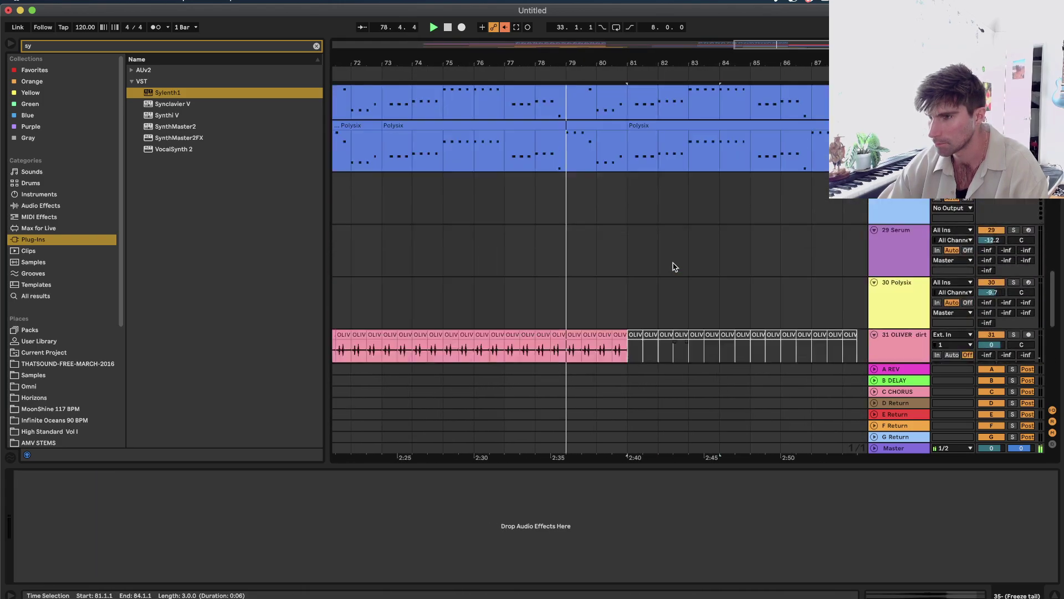
{"action": "scroll", "coordinate": [673, 267], "scroll_direction": "down", "scroll_amount": 6}
{"action": "scroll", "coordinate": [675, 270], "scroll_direction": "down", "scroll_amount": 5}
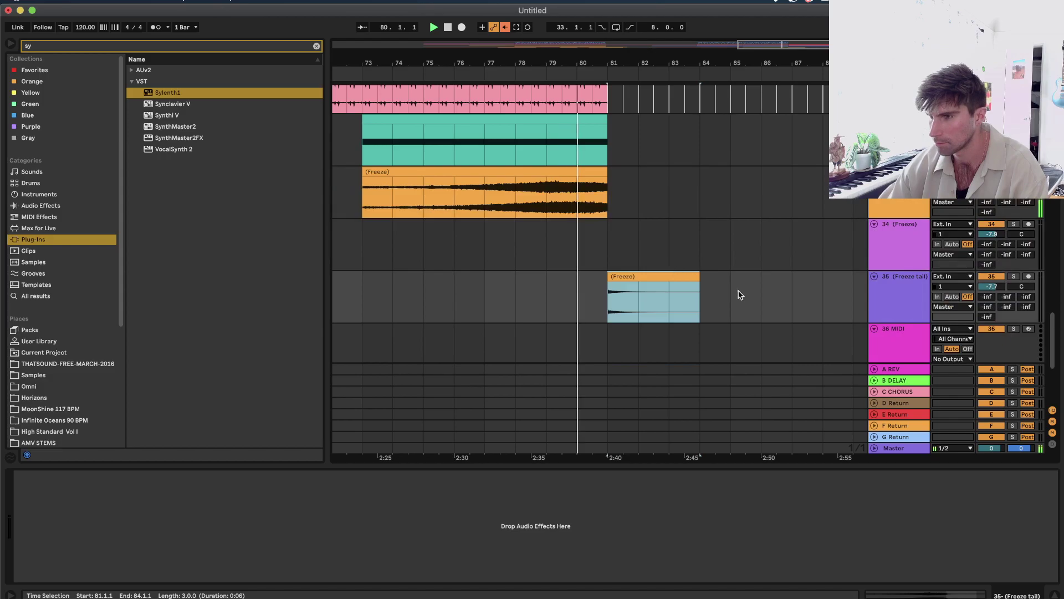
Duplicate the (Freeze) clip on track 35 to bar 85 and check it against the other tracks.
{"action": "left_click", "coordinate": [649, 274]}
{"action": "left_click", "coordinate": [651, 269], "text": "shift"}
{"action": "left_click", "coordinate": [628, 275], "text": "shift"}
{"action": "scroll", "coordinate": [630, 273], "scroll_direction": "down", "scroll_amount": 5}
{"action": "scroll", "coordinate": [631, 273], "scroll_direction": "up", "scroll_amount": 3}
{"action": "scroll", "coordinate": [634, 278], "scroll_direction": "up", "scroll_amount": 5}
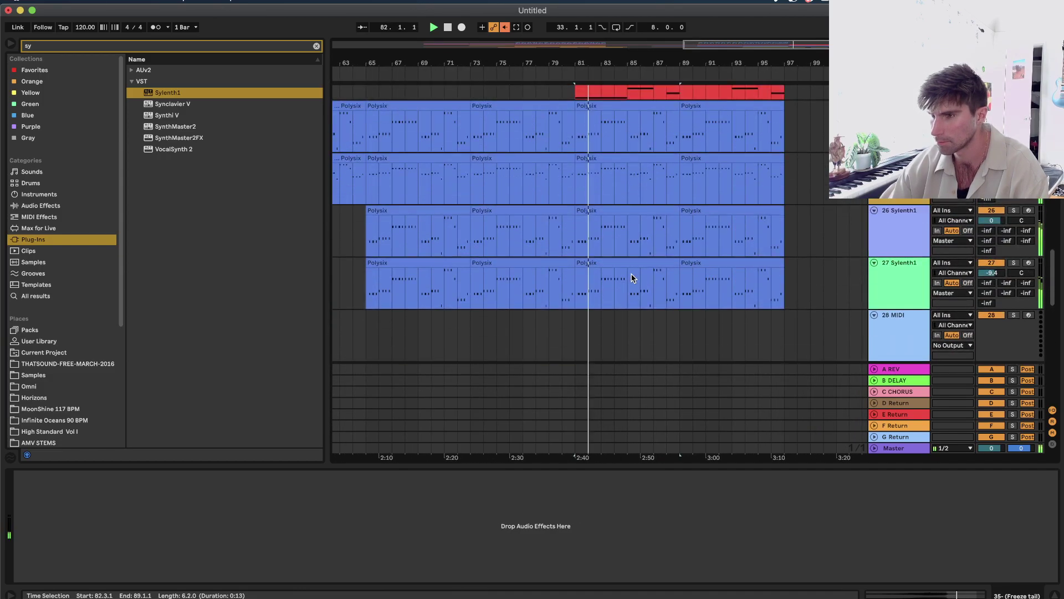
{"action": "scroll", "coordinate": [634, 278], "scroll_direction": "up", "scroll_amount": 5}
{"action": "key", "text": "plus"}
{"action": "scroll", "coordinate": [634, 283], "scroll_direction": "down", "scroll_amount": 10}
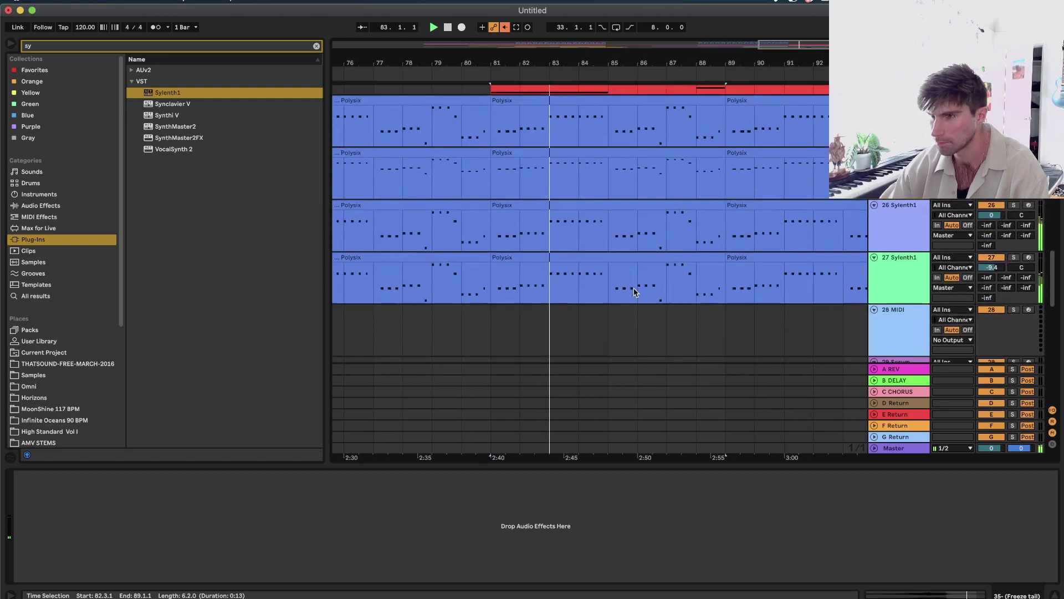
{"action": "scroll", "coordinate": [634, 289], "scroll_direction": "up", "scroll_amount": 9}
{"action": "scroll", "coordinate": [633, 292], "scroll_direction": "down", "scroll_amount": 10}
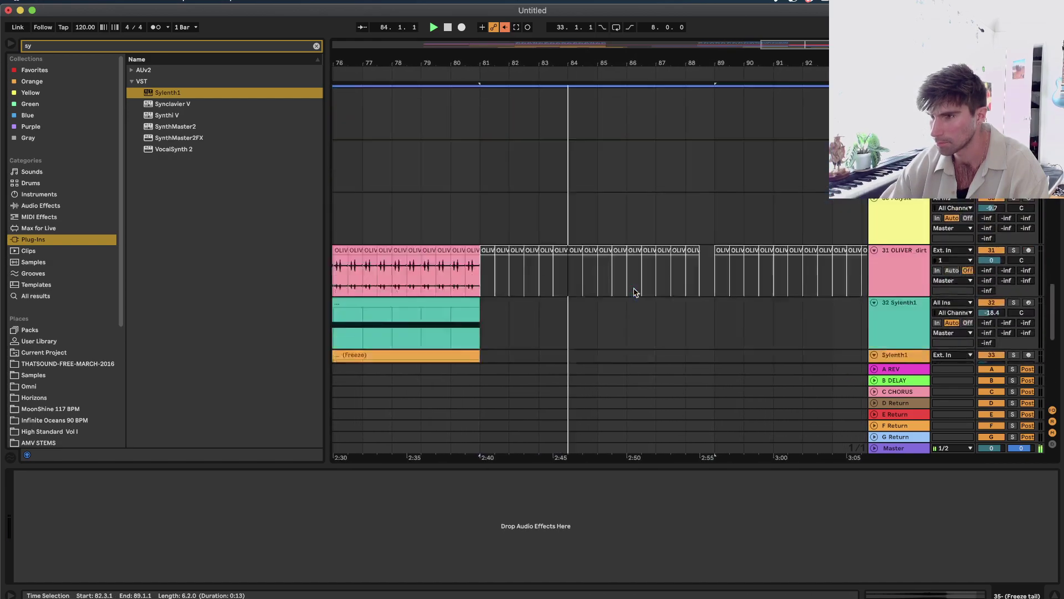
Duplicate the first two bars of the (Freeze) clip at bar 85 to bar 87.
{"action": "left_click", "coordinate": [663, 310], "text": "shift"}
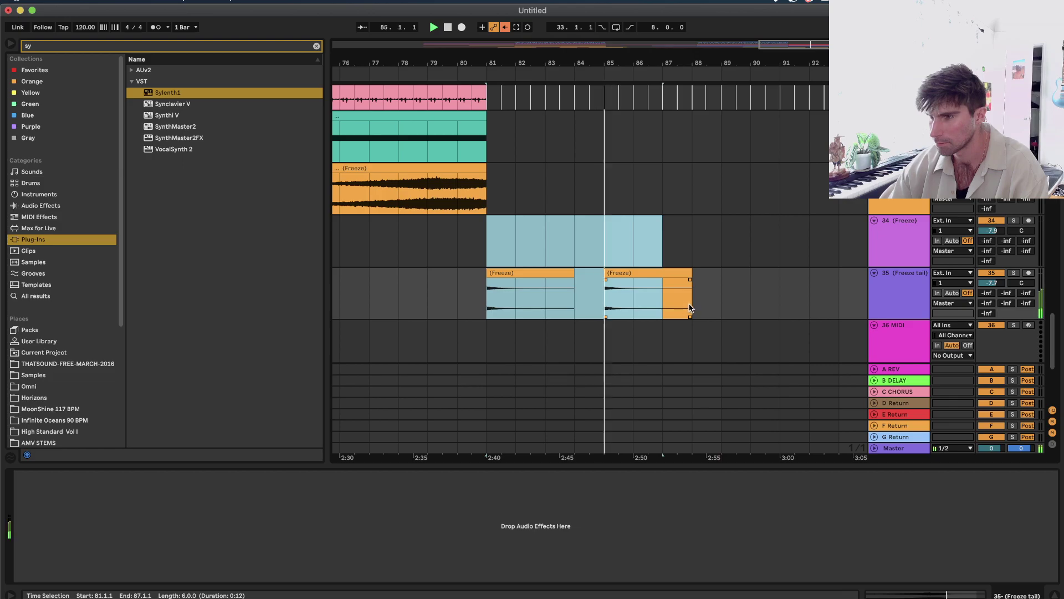
{"action": "left_click", "coordinate": [665, 309]}
{"action": "left_click_drag", "start_coordinate": [665, 308], "coordinate": [603, 310]}
{"action": "scroll", "coordinate": [602, 310], "scroll_direction": "up", "scroll_amount": 5}
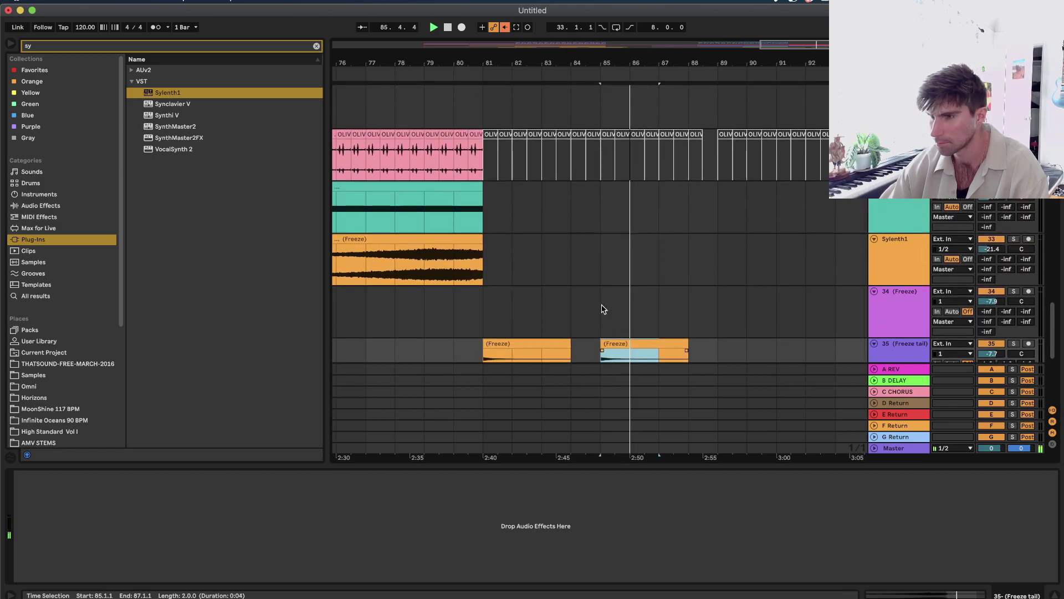
{"action": "key", "text": "super+d"}
{"action": "scroll", "coordinate": [693, 286], "scroll_direction": "up", "scroll_amount": 2}
{"action": "scroll", "coordinate": [676, 265], "scroll_direction": "up", "scroll_amount": 10}
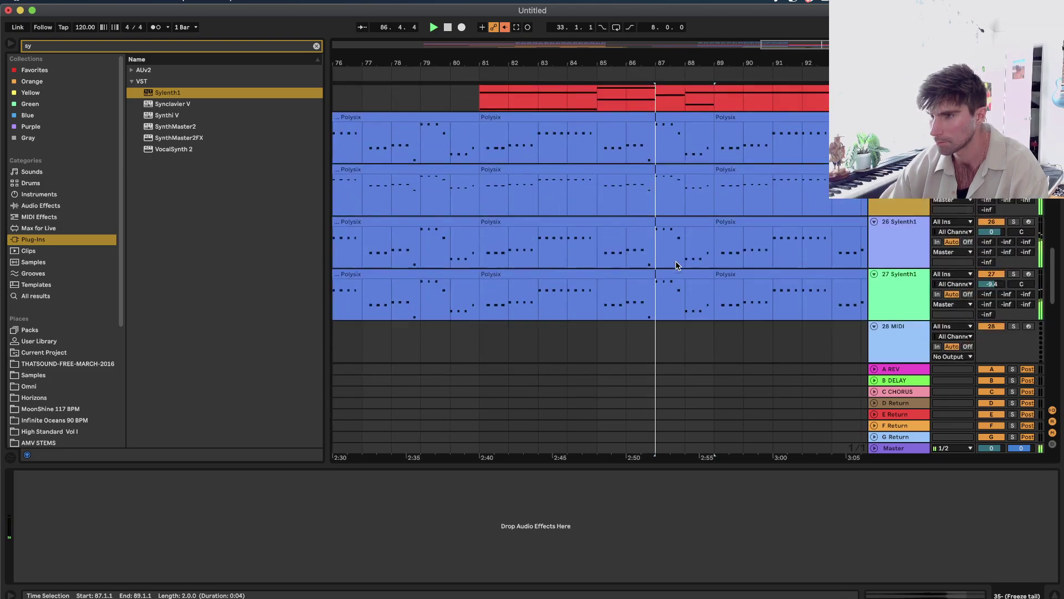
Add a (Freeze) clip at bar 88 and duplicate track 35's bars 81 to 89 to bar 89.
{"action": "scroll", "coordinate": [669, 254], "scroll_direction": "down", "scroll_amount": 14}
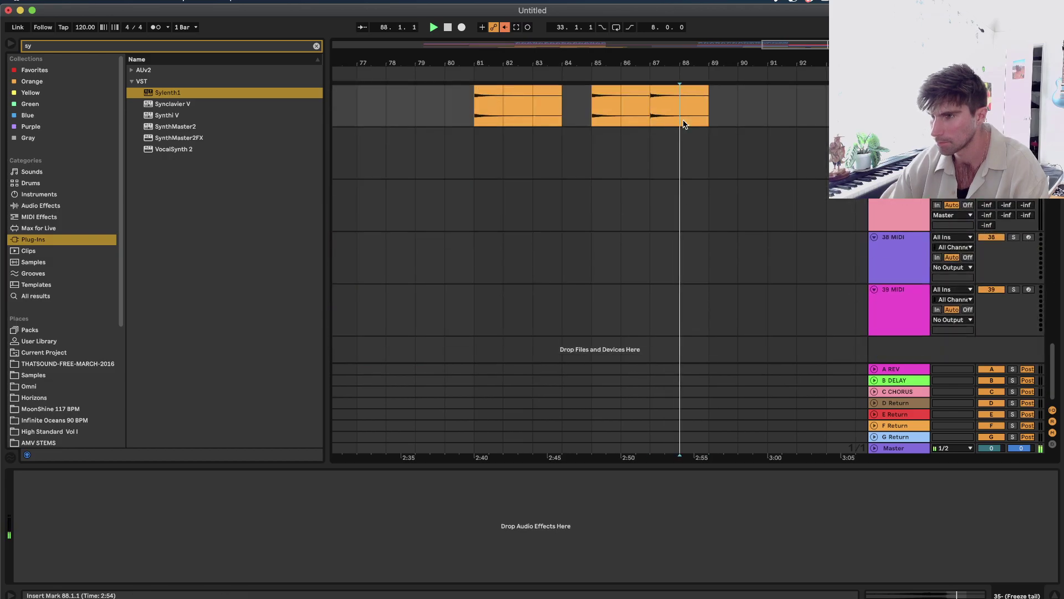
{"action": "scroll", "coordinate": [610, 133], "scroll_direction": "up", "scroll_amount": 3}
{"action": "left_click", "coordinate": [503, 144], "text": "shift"}
{"action": "key", "text": "super+d"}
{"action": "scroll", "coordinate": [546, 170], "scroll_direction": "up", "scroll_amount": 2}
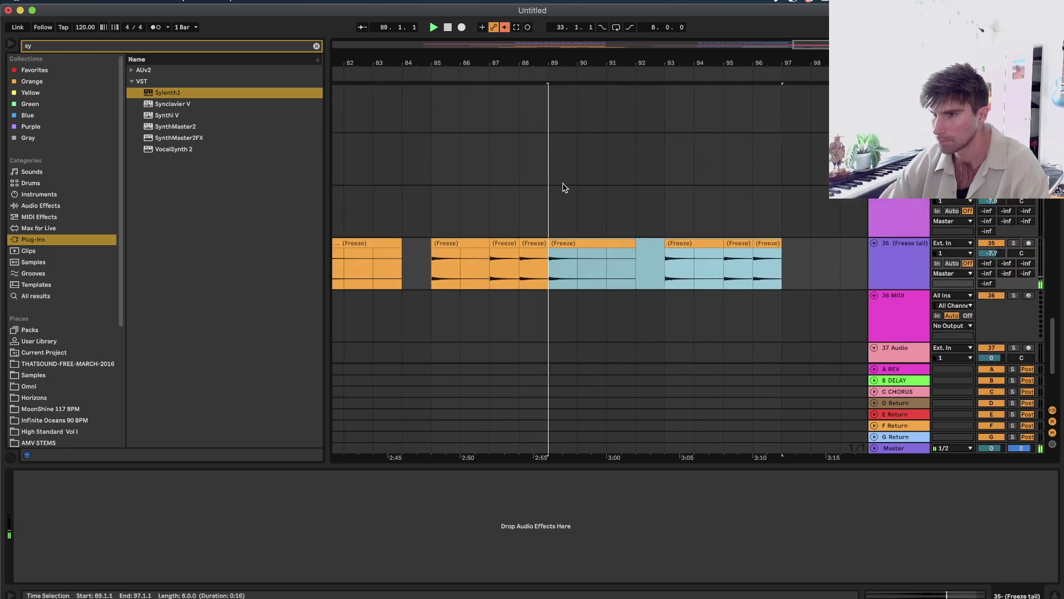
Look over the (Freeze) clips on track 35 and the other tracks up to the drums around the drop.
{"action": "left_click", "coordinate": [377, 241], "text": "shift"}
{"action": "scroll", "coordinate": [377, 242], "scroll_direction": "down", "scroll_amount": 3}
{"action": "scroll", "coordinate": [376, 242], "scroll_direction": "up", "scroll_amount": 4}
{"action": "scroll", "coordinate": [377, 242], "scroll_direction": "left", "scroll_amount": 3}
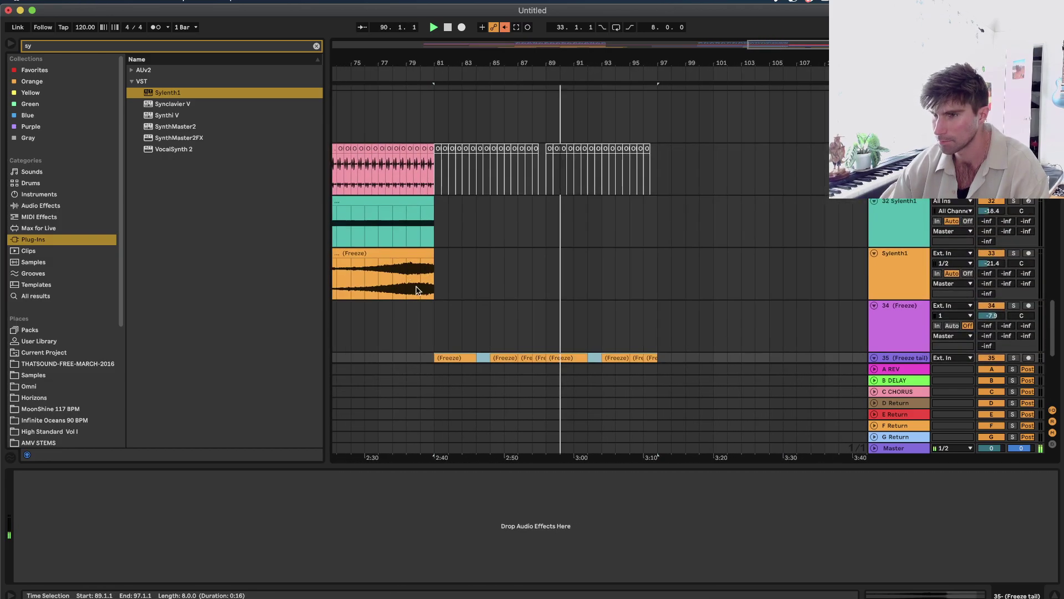
{"action": "left_click", "coordinate": [397, 334]}
{"action": "scroll", "coordinate": [461, 309], "scroll_direction": "up", "scroll_amount": 10}
{"action": "scroll", "coordinate": [461, 309], "scroll_direction": "left", "scroll_amount": 2}
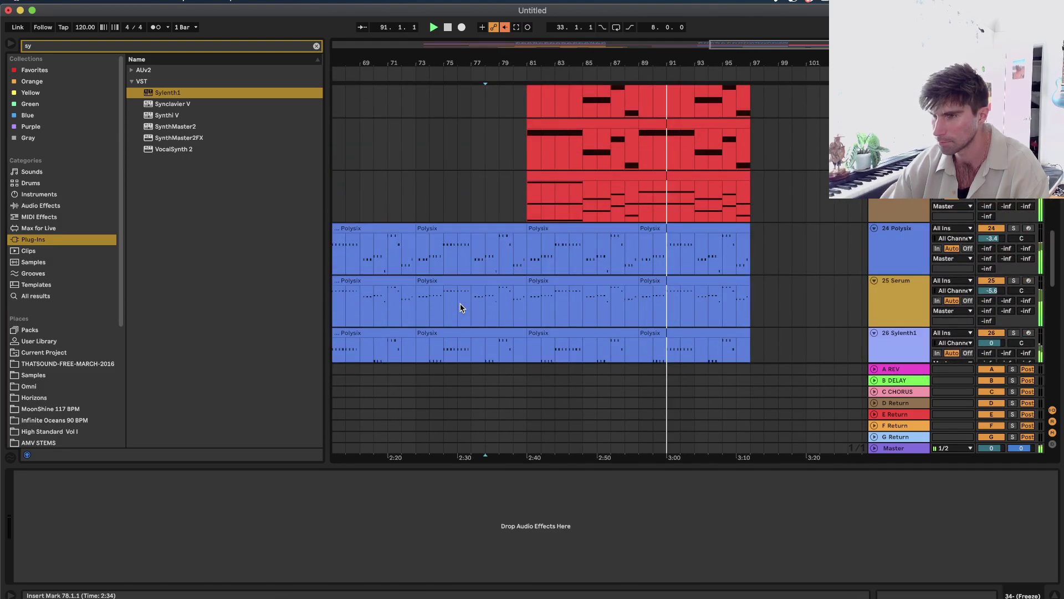
{"action": "scroll", "coordinate": [466, 288], "scroll_direction": "down", "scroll_amount": 2}
{"action": "left_click", "coordinate": [473, 248]}
{"action": "scroll", "coordinate": [475, 241], "scroll_direction": "up", "scroll_amount": 10}
{"action": "scroll", "coordinate": [474, 240], "scroll_direction": "down", "scroll_amount": 2}
{"action": "scroll", "coordinate": [475, 240], "scroll_direction": "left", "scroll_amount": 4}
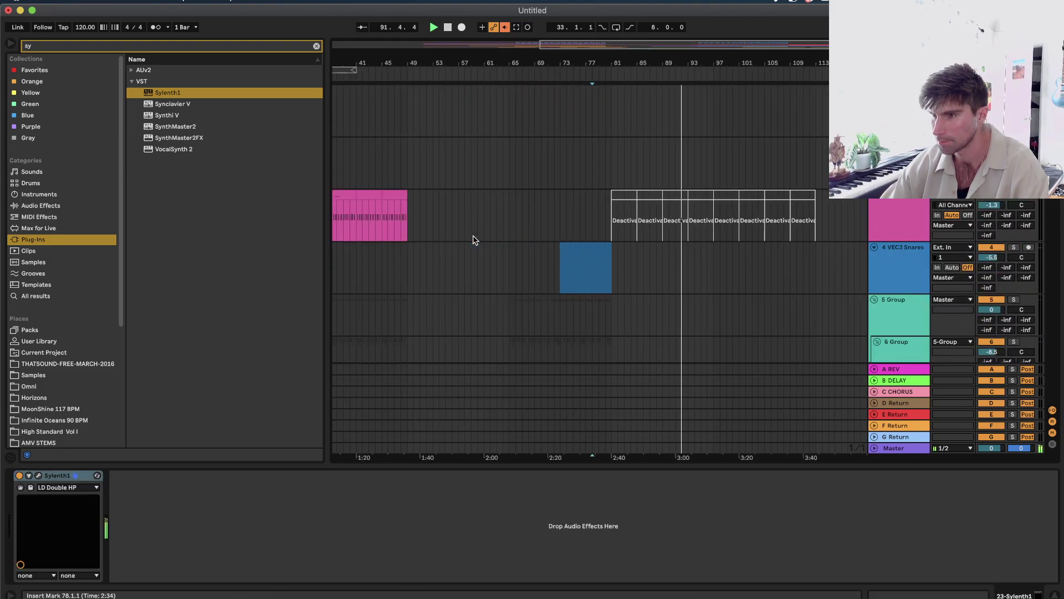
{"action": "left_click_drag", "start_coordinate": [433, 118], "coordinate": [638, 456]}
{"action": "key", "text": "super+c"}
{"action": "scroll", "coordinate": [687, 292], "scroll_direction": "right", "scroll_amount": 10}
{"action": "scroll", "coordinate": [693, 266], "scroll_direction": "up", "scroll_amount": 3}
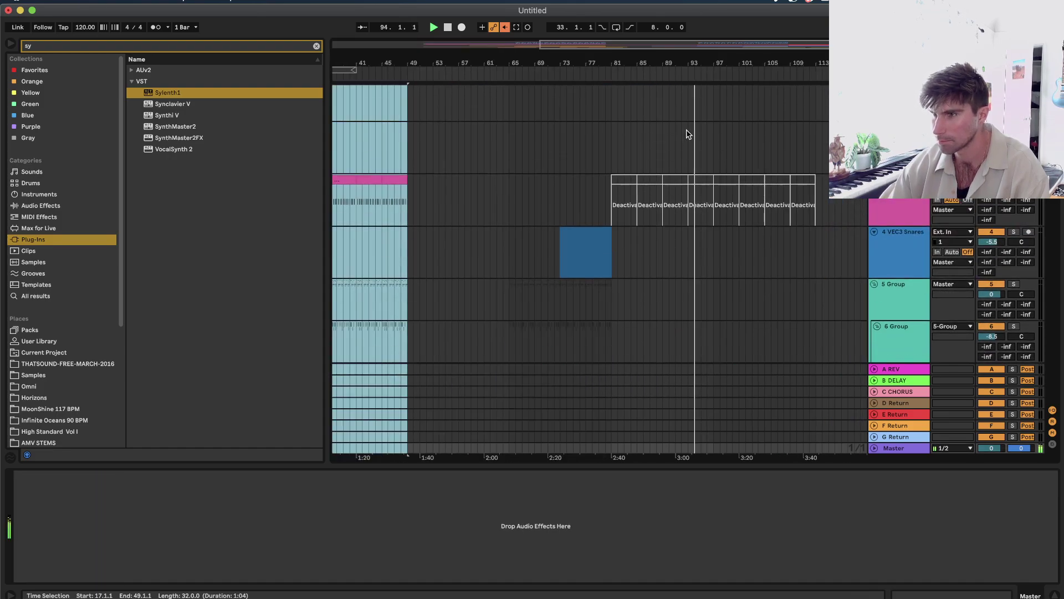
{"action": "left_click", "coordinate": [713, 142]}
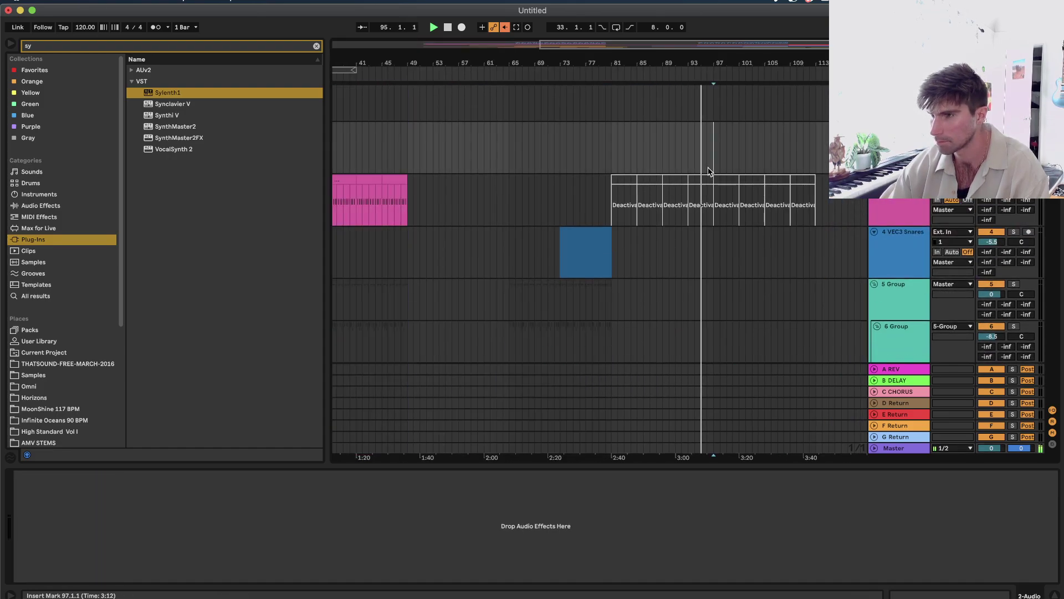
Select bars 17 to 49 across the tracks and place a copy of that section at bar 113.
{"action": "scroll", "coordinate": [454, 208], "scroll_direction": "left", "scroll_amount": 8}
{"action": "left_click_drag", "start_coordinate": [395, 145], "coordinate": [597, 491]}
{"action": "key", "text": "minus"}
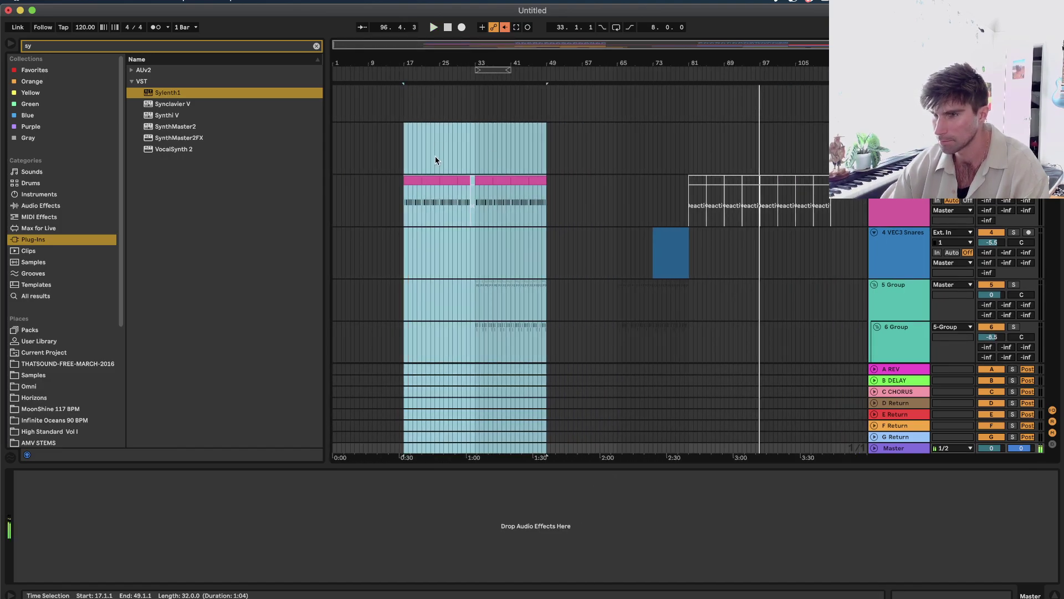
{"action": "left_click_drag", "start_coordinate": [411, 181], "coordinate": [840, 197]}
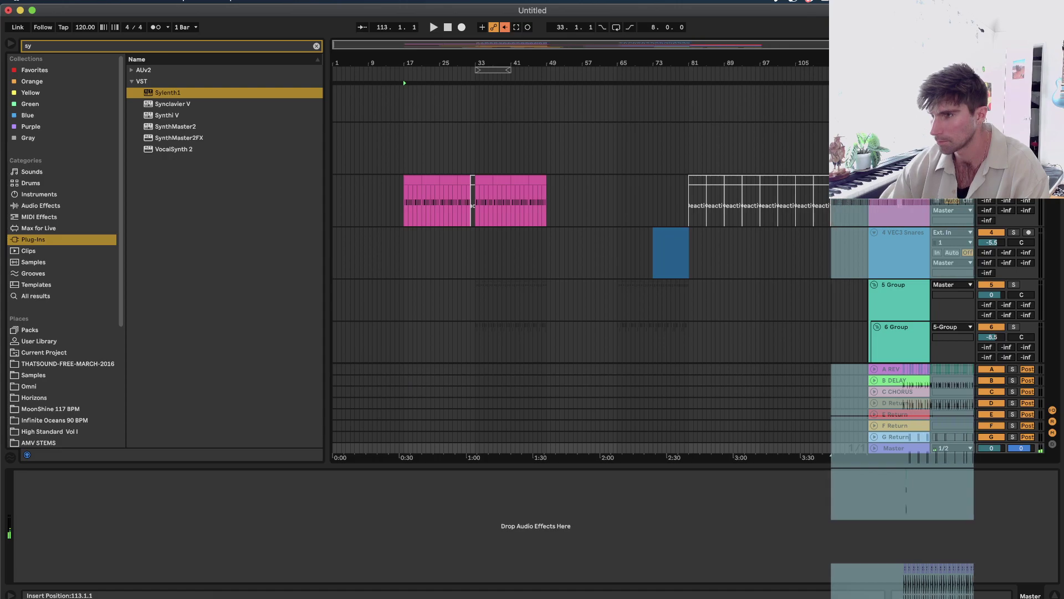
Move the copied 32-bar section so that it starts at bar 97, directly after the drop.
{"action": "left_click", "coordinate": [796, 85]}
{"action": "left_click", "coordinate": [750, 76]}
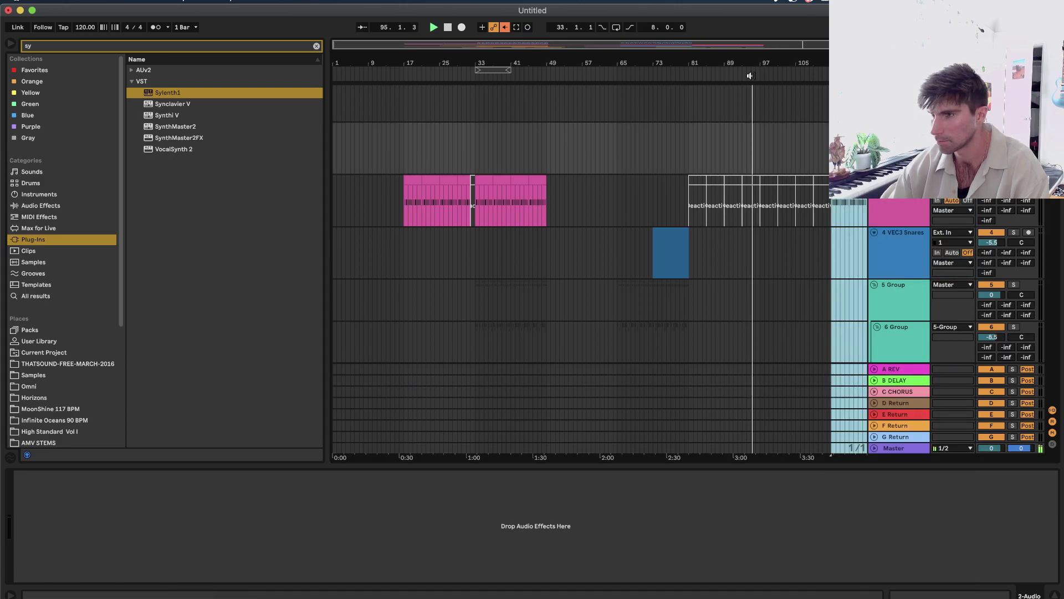
{"action": "scroll", "coordinate": [784, 184], "scroll_direction": "right", "scroll_amount": 3}
{"action": "scroll", "coordinate": [784, 184], "scroll_direction": "up", "scroll_amount": 3}
{"action": "left_click_drag", "start_coordinate": [738, 193], "coordinate": [543, 191]}
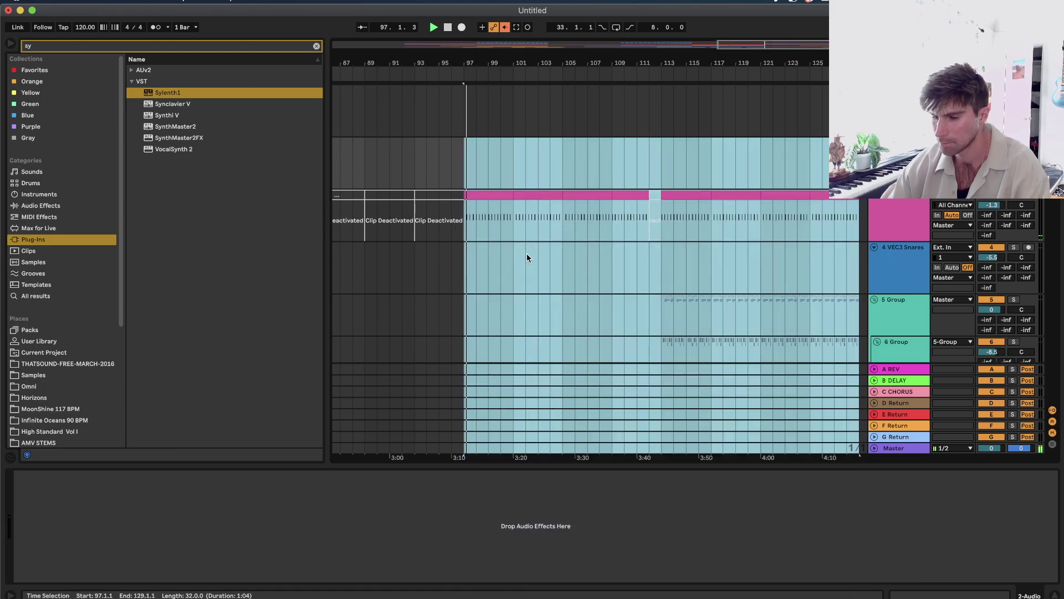
{"action": "scroll", "coordinate": [614, 214], "scroll_direction": "down", "scroll_amount": 10}
{"action": "key", "text": "minus"}
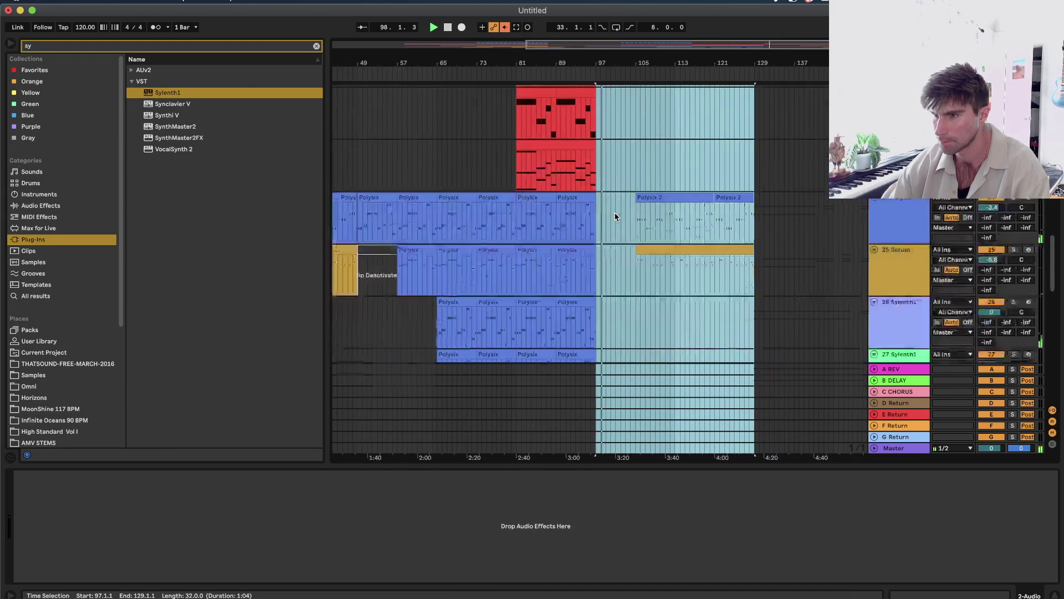
Look over the copied section from bar 97 to 129 across the tracks, including the (Freeze) clip at bars 120 to 129 on track 33.
{"action": "scroll", "coordinate": [615, 216], "scroll_direction": "down", "scroll_amount": 10}
{"action": "scroll", "coordinate": [615, 216], "scroll_direction": "up", "scroll_amount": 4}
{"action": "scroll", "coordinate": [714, 203], "scroll_direction": "down", "scroll_amount": 3}
{"action": "scroll", "coordinate": [714, 203], "scroll_direction": "up", "scroll_amount": 3}
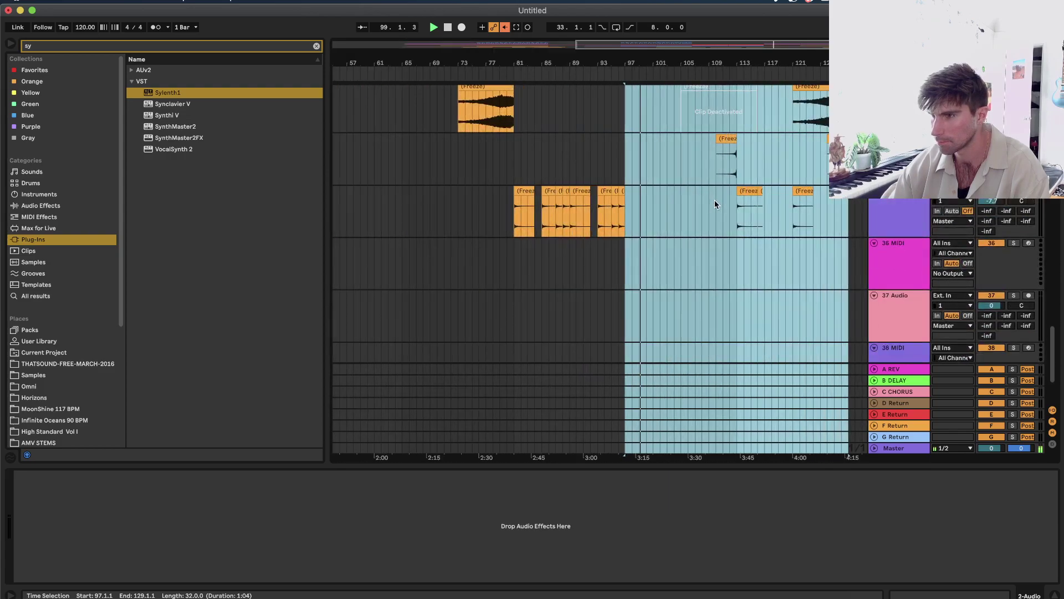
{"action": "scroll", "coordinate": [714, 203], "scroll_direction": "up", "scroll_amount": 5}
{"action": "scroll", "coordinate": [714, 203], "scroll_direction": "right", "scroll_amount": 5}
{"action": "mouse_move", "coordinate": [708, 200]}
{"action": "left_mouse_down"}
{"action": "mouse_move", "coordinate": [665, 241]}
{"action": "mouse_move", "coordinate": [688, 261]}
{"action": "mouse_move", "coordinate": [634, 294]}
{"action": "mouse_move", "coordinate": [634, 269]}
{"action": "left_mouse_up"}
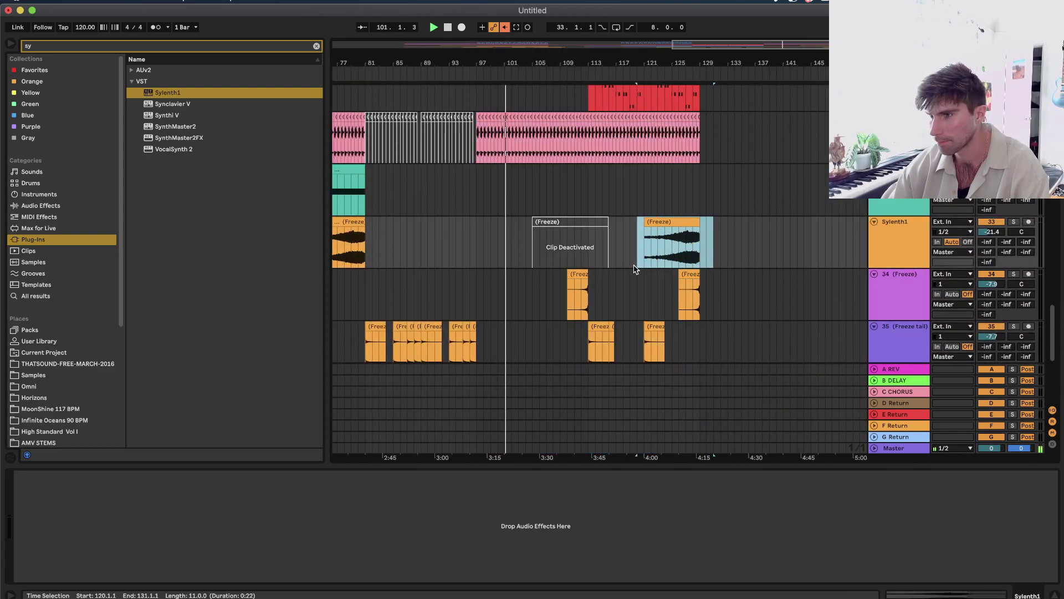
{"action": "left_click", "coordinate": [701, 251], "text": "shift"}
{"action": "scroll", "coordinate": [700, 251], "scroll_direction": "up", "scroll_amount": 10}
{"action": "scroll", "coordinate": [697, 257], "scroll_direction": "down", "scroll_amount": 3}
{"action": "scroll", "coordinate": [697, 257], "scroll_direction": "up", "scroll_amount": 1}
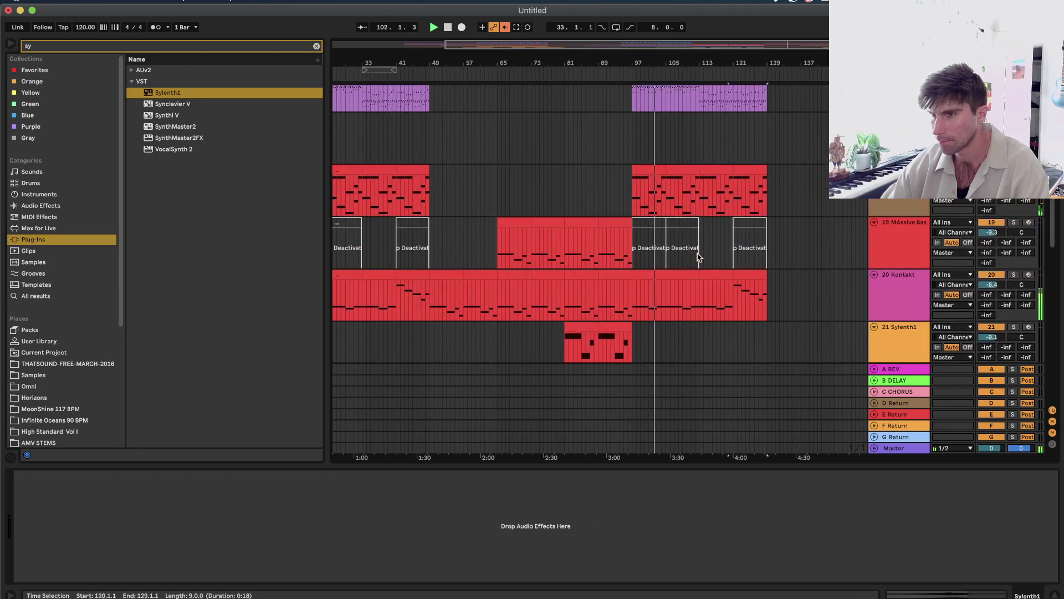
{"action": "scroll", "coordinate": [626, 214], "scroll_direction": "down", "scroll_amount": 10}
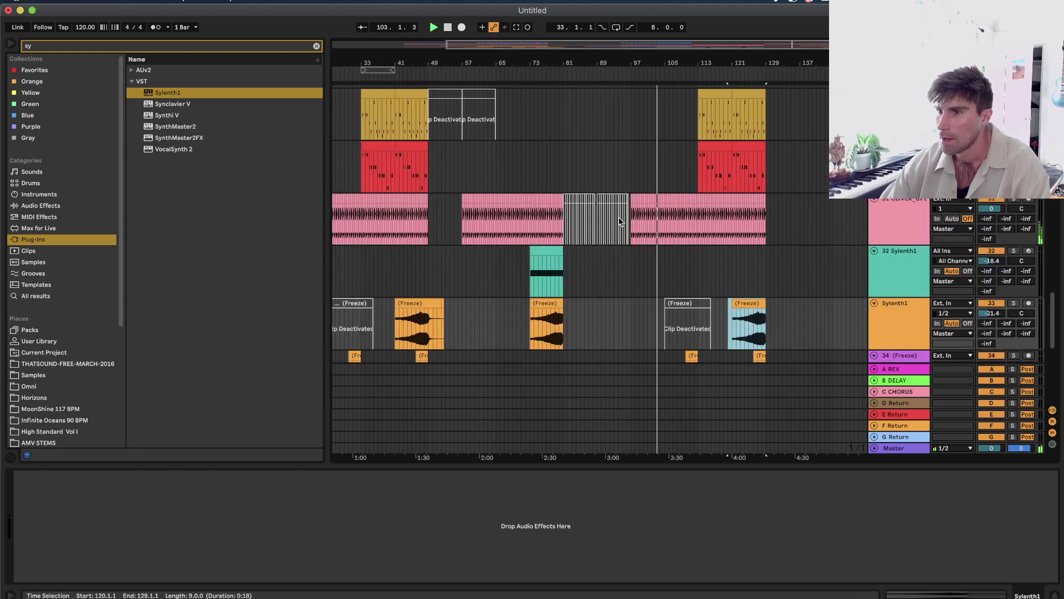
{"action": "scroll", "coordinate": [618, 218], "scroll_direction": "up", "scroll_amount": 10}
Insert a MIDI track below the track 22 Sylenth1 and load Kontakt onto it.
{"action": "left_click", "coordinate": [610, 221]}
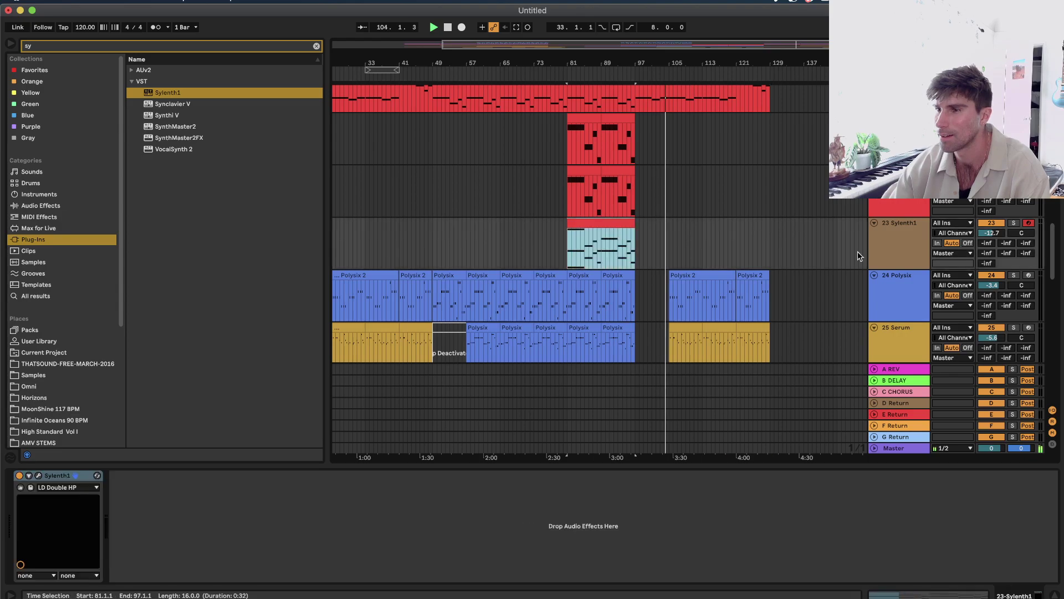
{"action": "right_click", "coordinate": [893, 256]}
{"action": "right_click", "coordinate": [910, 194]}
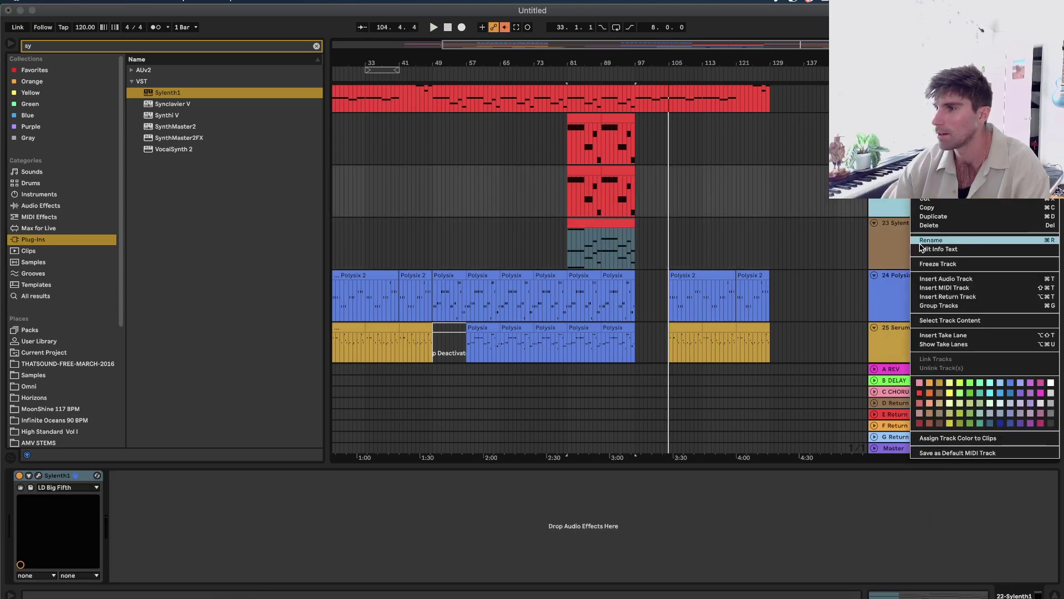
{"action": "left_click", "coordinate": [945, 287]}
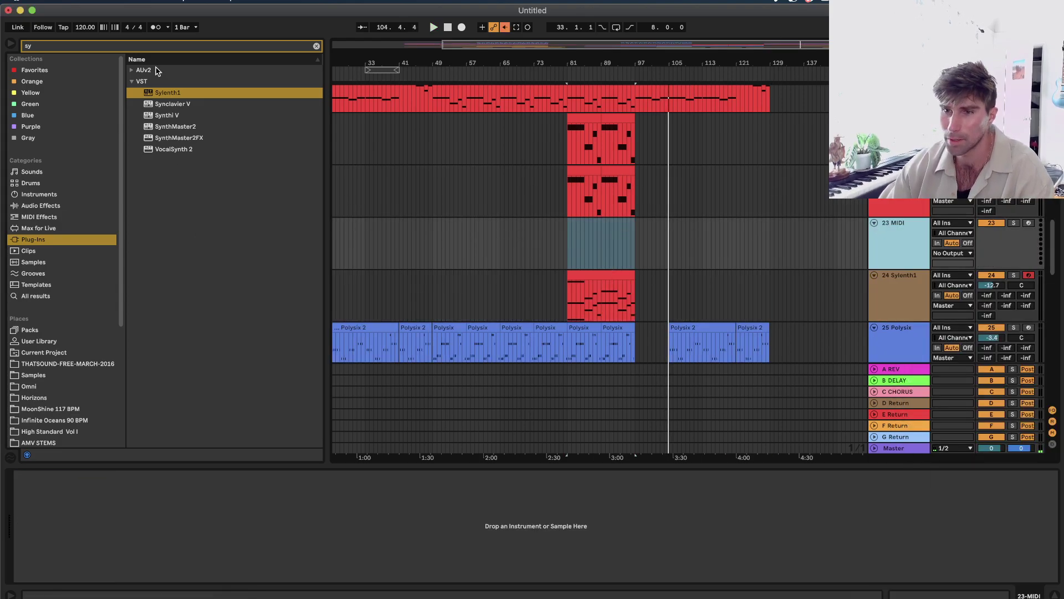
{"action": "left_click", "coordinate": [142, 49]}
{"action": "type", "text": "kontak"}
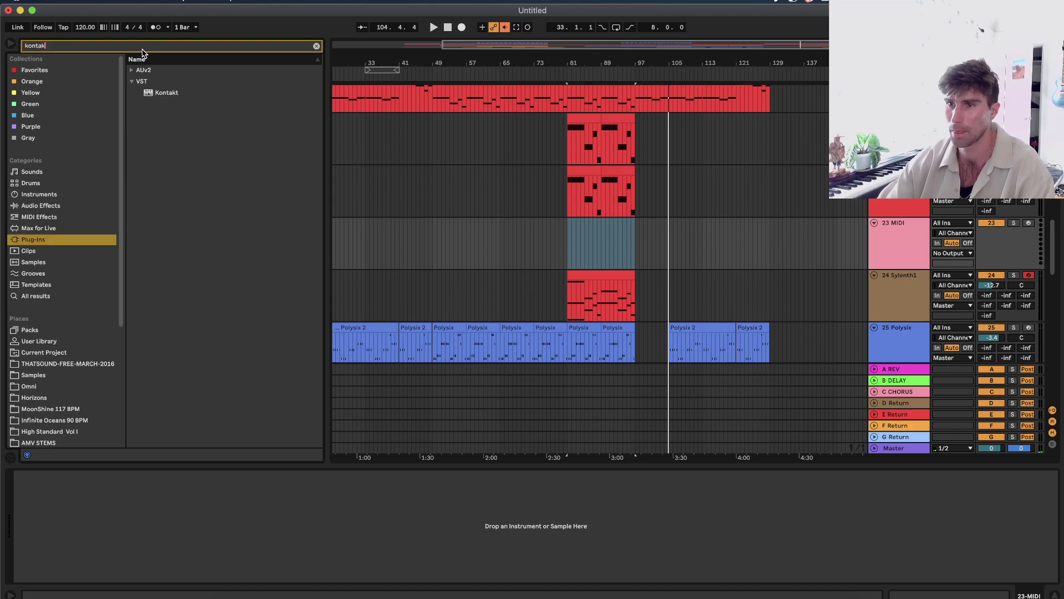
{"action": "left_click_drag", "start_coordinate": [166, 93], "coordinate": [557, 227]}
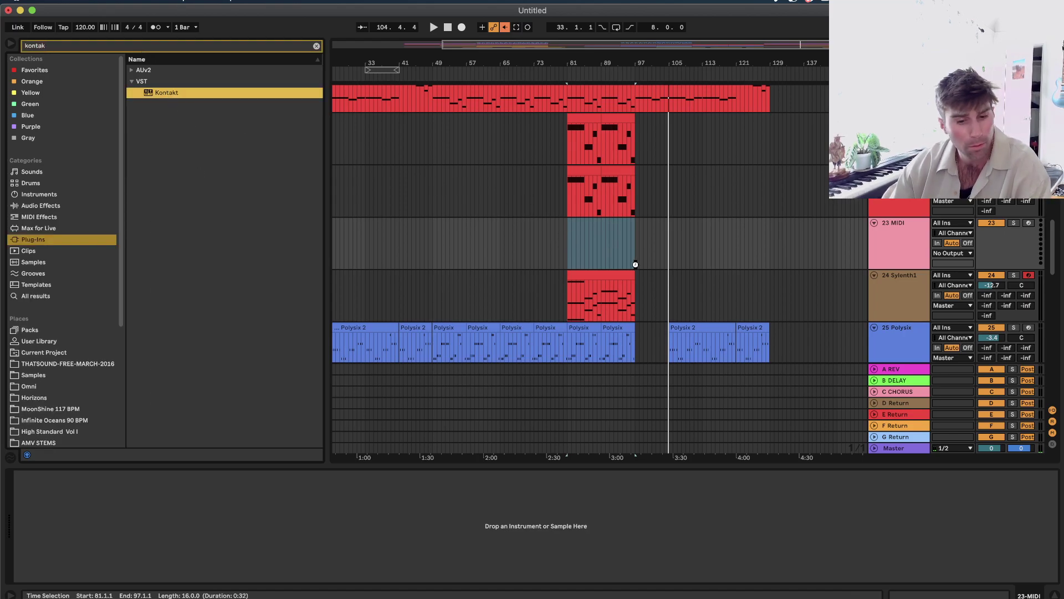
{"action": "left_click_drag", "start_coordinate": [770, 257], "coordinate": [771, 256]}
Load the ANALOG BRASS AND WINDS instrument in Kontakt and choose the preset that combines the Winds sources Harm Drift and Flutter Swell.
{"action": "scroll", "coordinate": [359, 267], "scroll_direction": "down", "scroll_amount": 10}
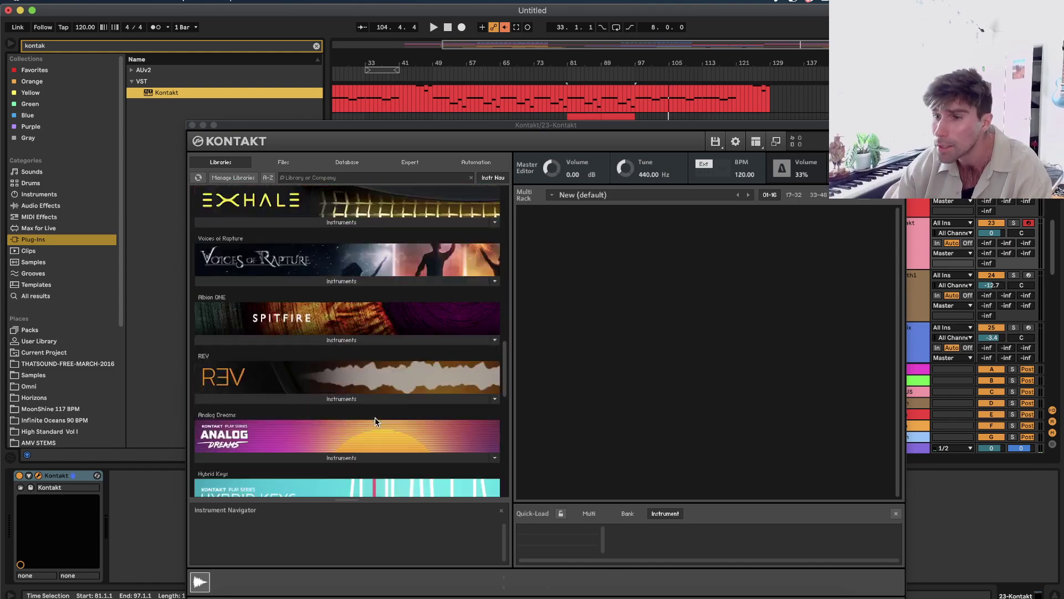
{"action": "scroll", "coordinate": [359, 267], "scroll_direction": "down", "scroll_amount": 3}
{"action": "left_click", "coordinate": [316, 307]}
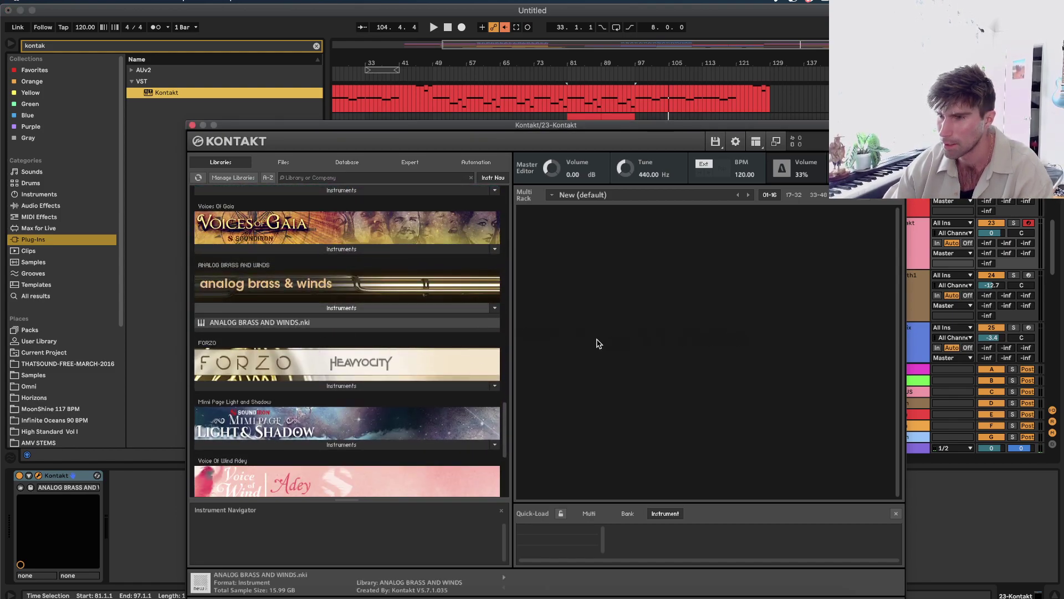
{"action": "left_click_drag", "start_coordinate": [681, 271], "coordinate": [682, 272]}
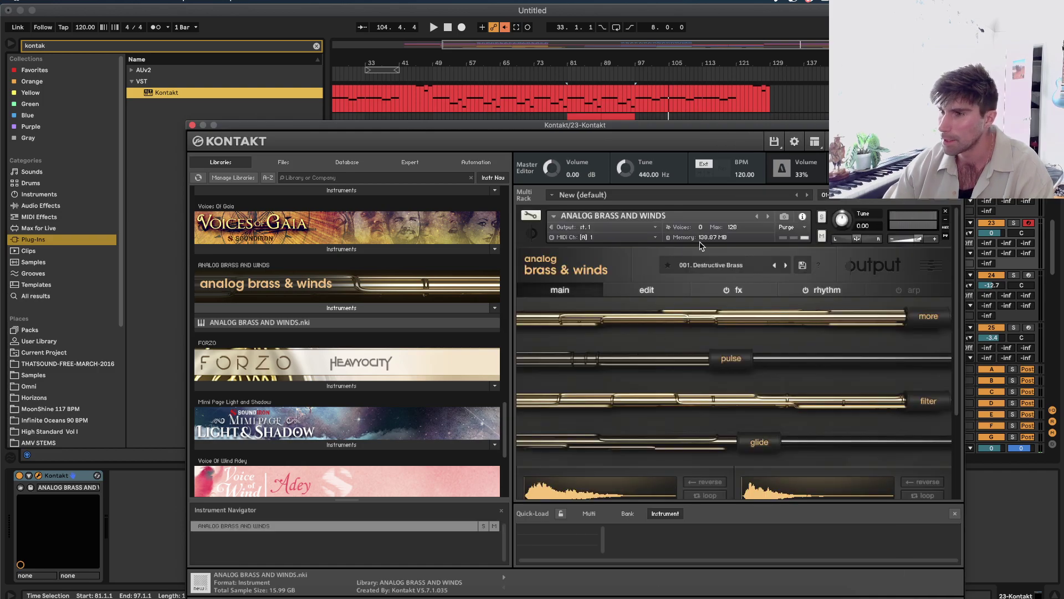
{"action": "left_click", "coordinate": [687, 266]}
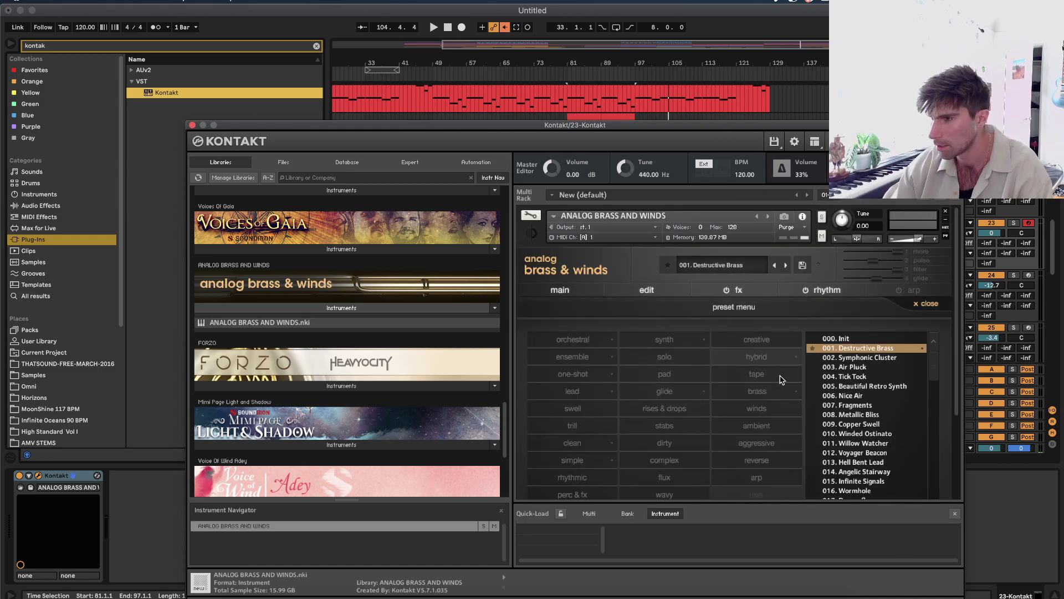
{"action": "double_click", "coordinate": [851, 399]}
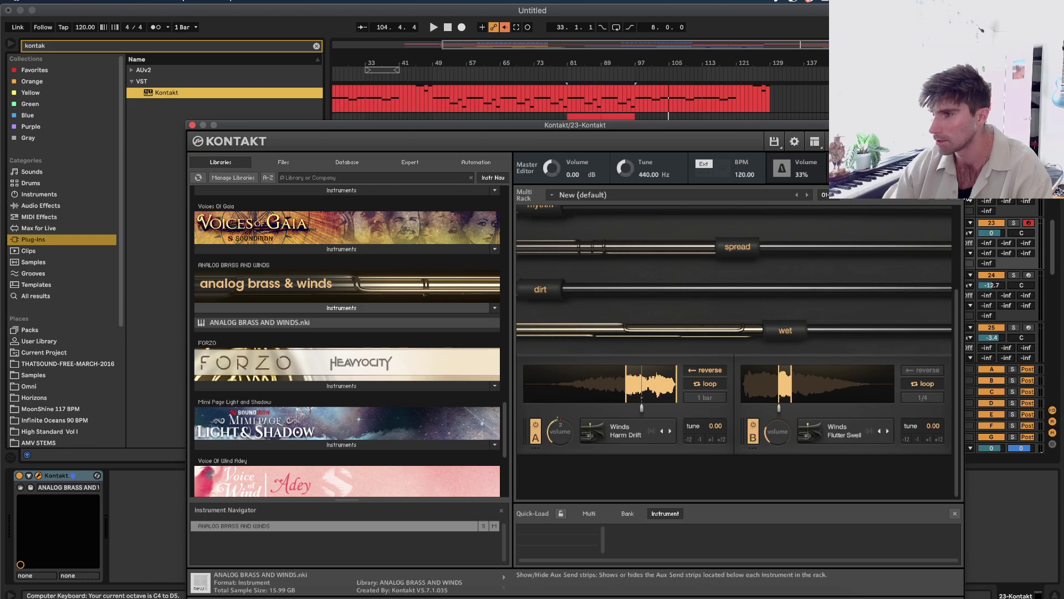
Audition the Kontakt track, close the plug-in window, and set the track's volume to -9.5 dB while playing from bar 49.
{"action": "left_click", "coordinate": [1014, 223]}
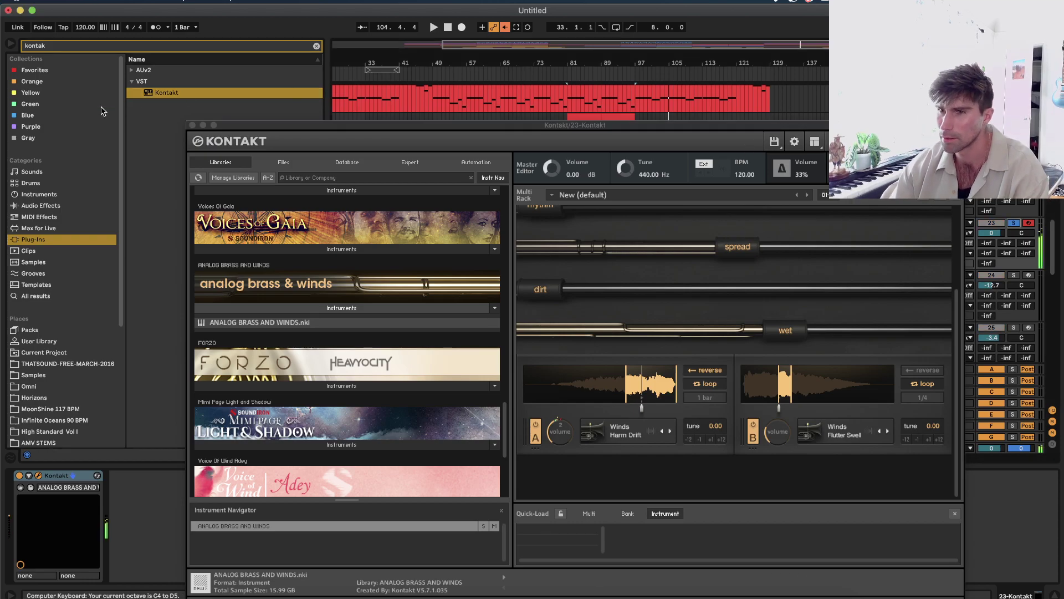
{"action": "left_click", "coordinate": [192, 126]}
{"action": "left_click", "coordinate": [433, 259]}
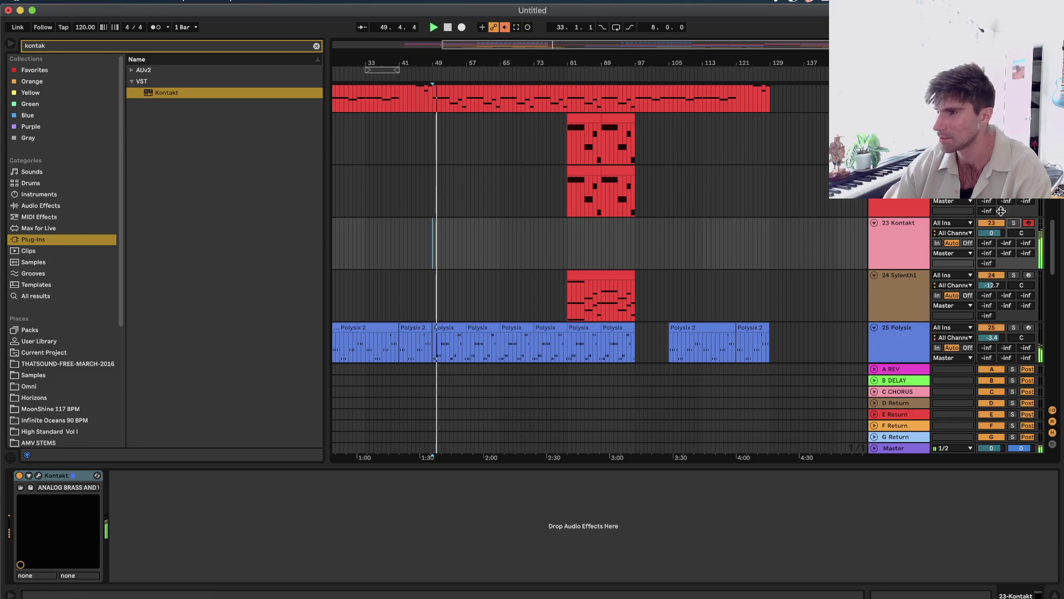
{"action": "left_click_drag", "start_coordinate": [992, 233], "coordinate": [992, 260]}
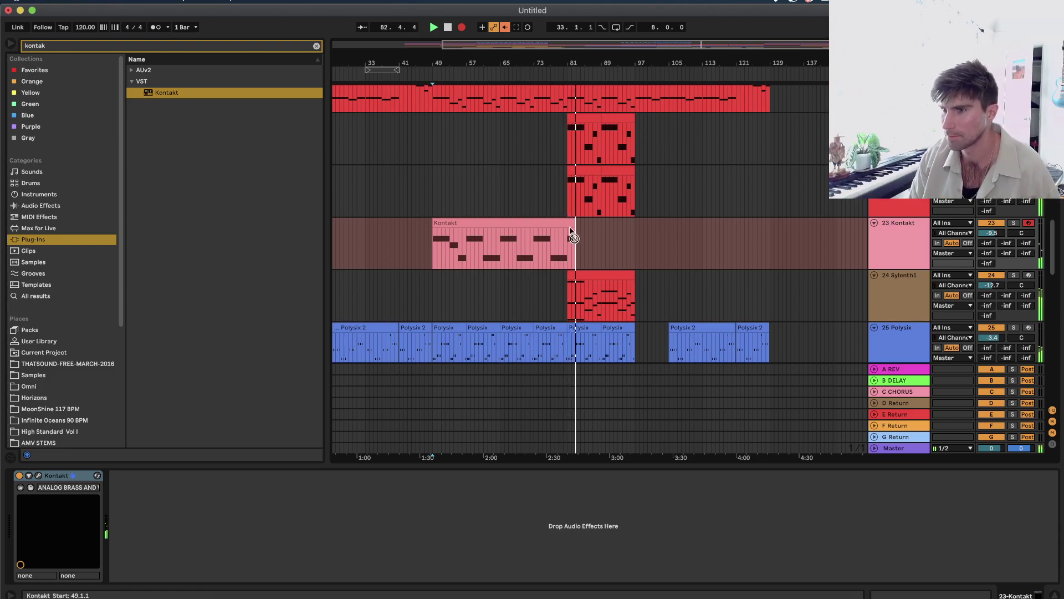
Finish recording the Kontakt part from bar 49 and trim the recorded clip to end at bar 81.
{"action": "key", "text": "space"}
{"action": "left_click_drag", "start_coordinate": [575, 224], "coordinate": [567, 224]}
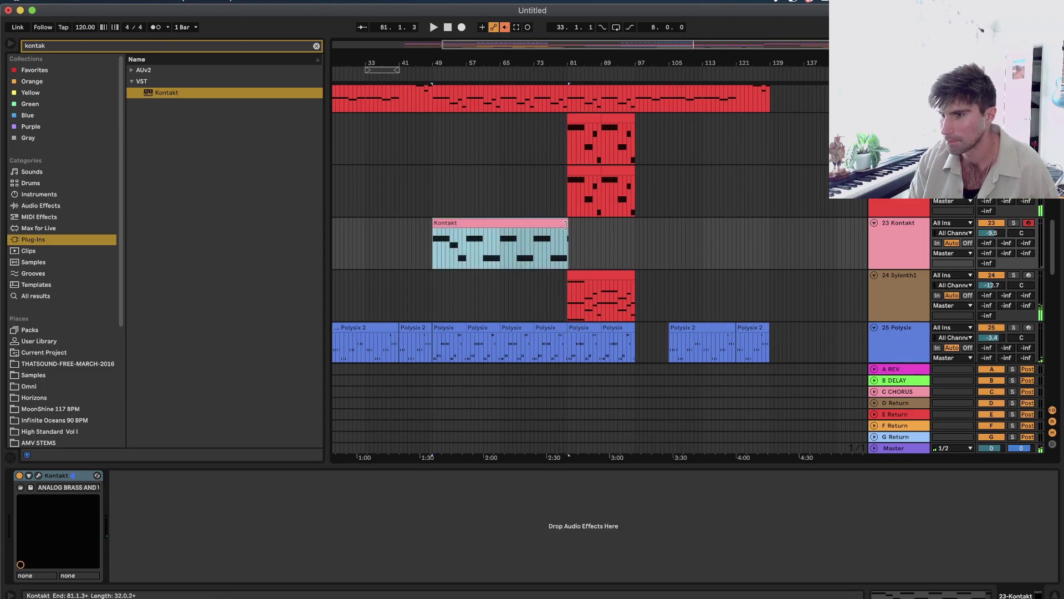
{"action": "left_click", "coordinate": [551, 230]}
{"action": "left_click", "coordinate": [564, 222]}
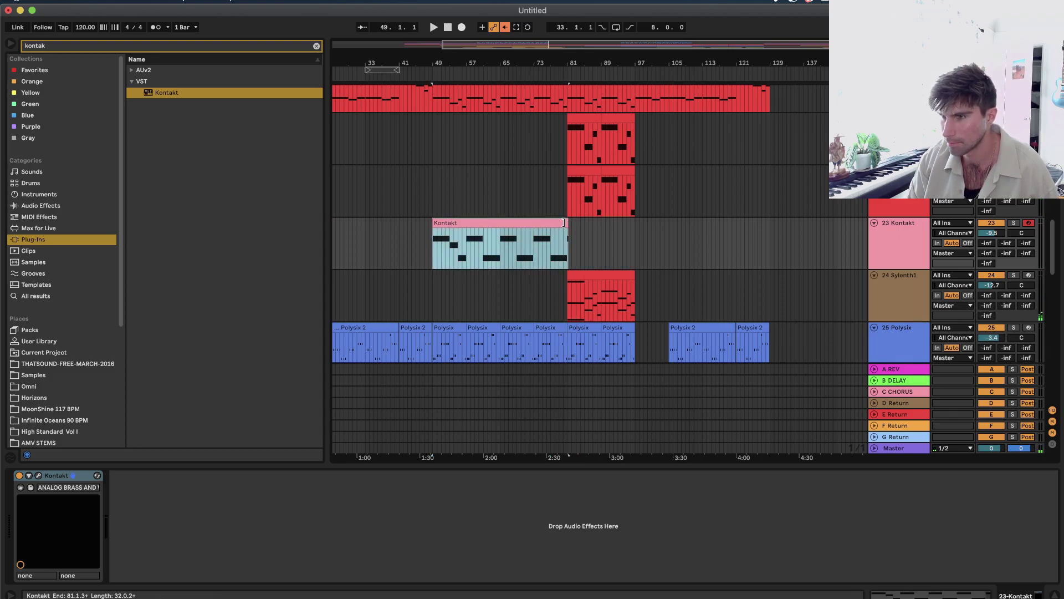
Clean up the Kontakt clip's notes around bars 53 to 57 into one low note and listen to it from bar 49.
{"action": "double_click", "coordinate": [549, 223]}
{"action": "left_click", "coordinate": [392, 402]}
{"action": "left_click_drag", "start_coordinate": [393, 404], "coordinate": [465, 431]}
{"action": "key", "text": "space"}
{"action": "key", "text": "shift+Tab"}
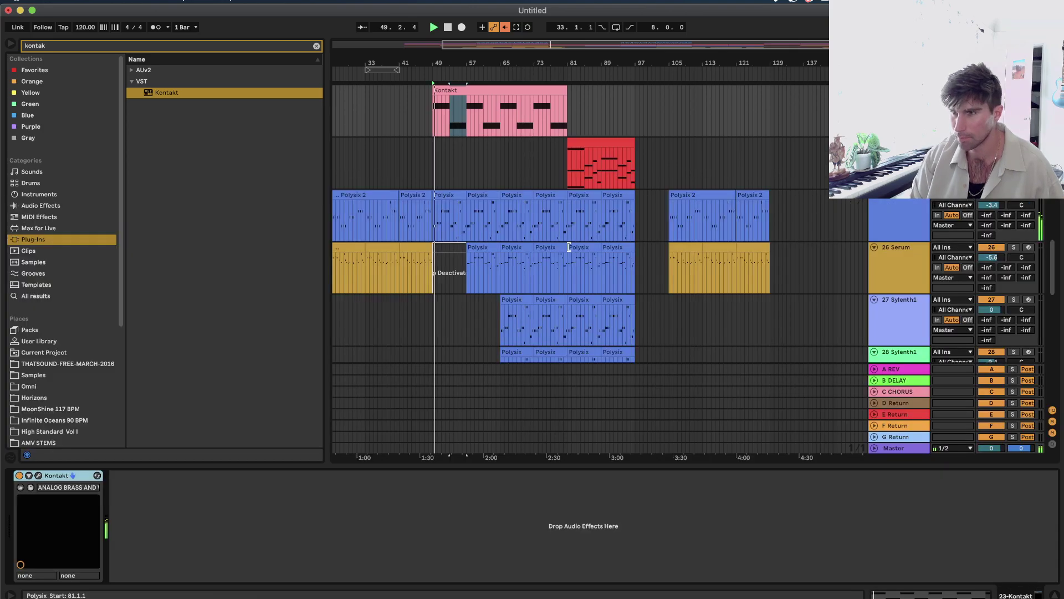
{"action": "scroll", "coordinate": [569, 247], "scroll_direction": "up", "scroll_amount": 5}
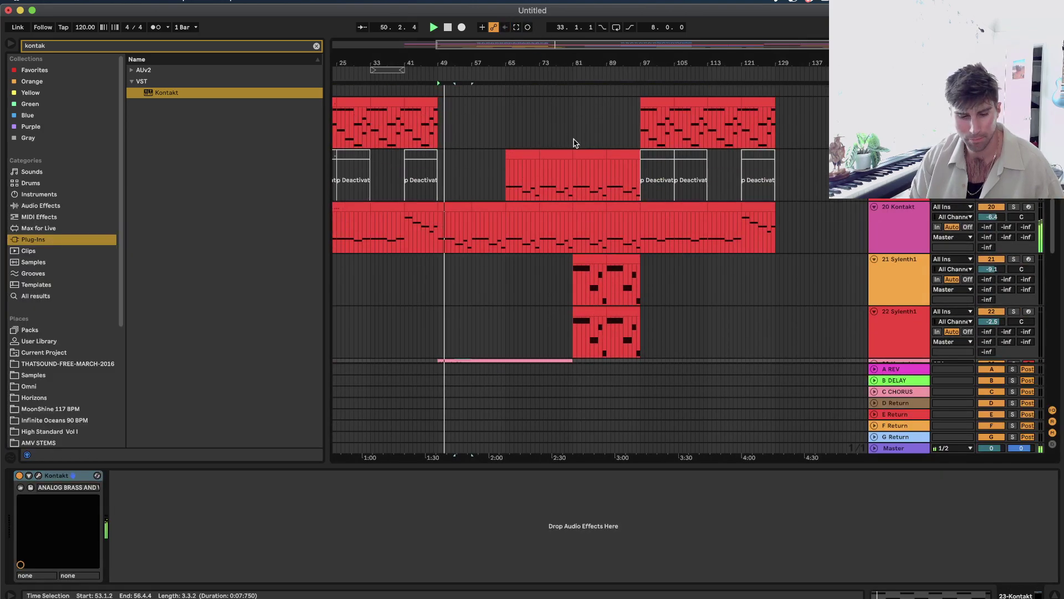
{"action": "key", "text": "space"}
Select bars 17 to 129 on the Big Kick track.
{"action": "scroll", "coordinate": [769, 179], "scroll_direction": "down", "scroll_amount": 2}
{"action": "scroll", "coordinate": [768, 175], "scroll_direction": "down", "scroll_amount": 3}
{"action": "scroll", "coordinate": [741, 310], "scroll_direction": "up", "scroll_amount": 20}
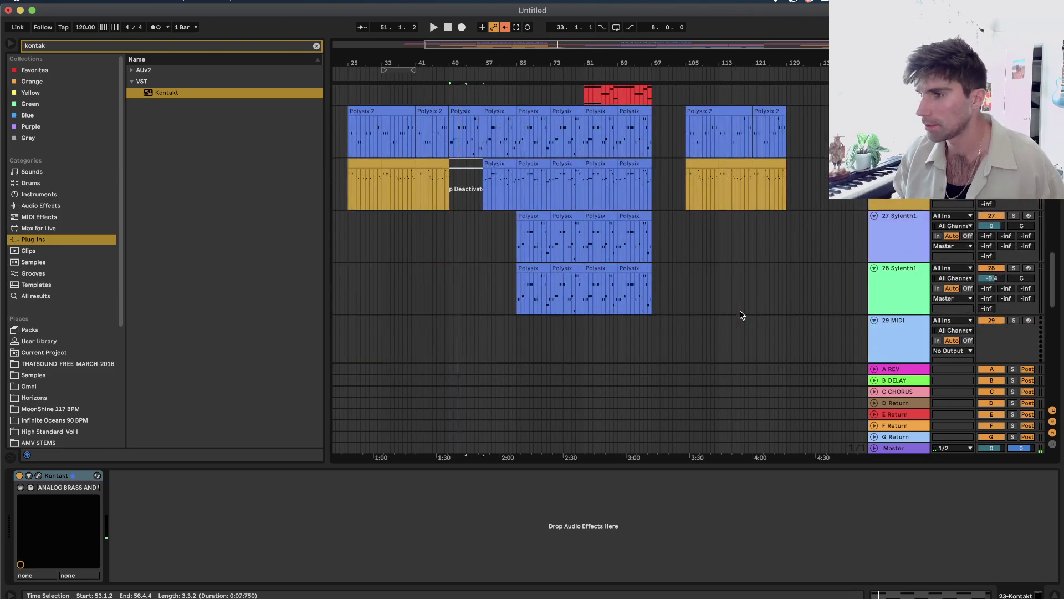
{"action": "scroll", "coordinate": [693, 302], "scroll_direction": "left", "scroll_amount": 4}
{"action": "left_click", "coordinate": [404, 198]}
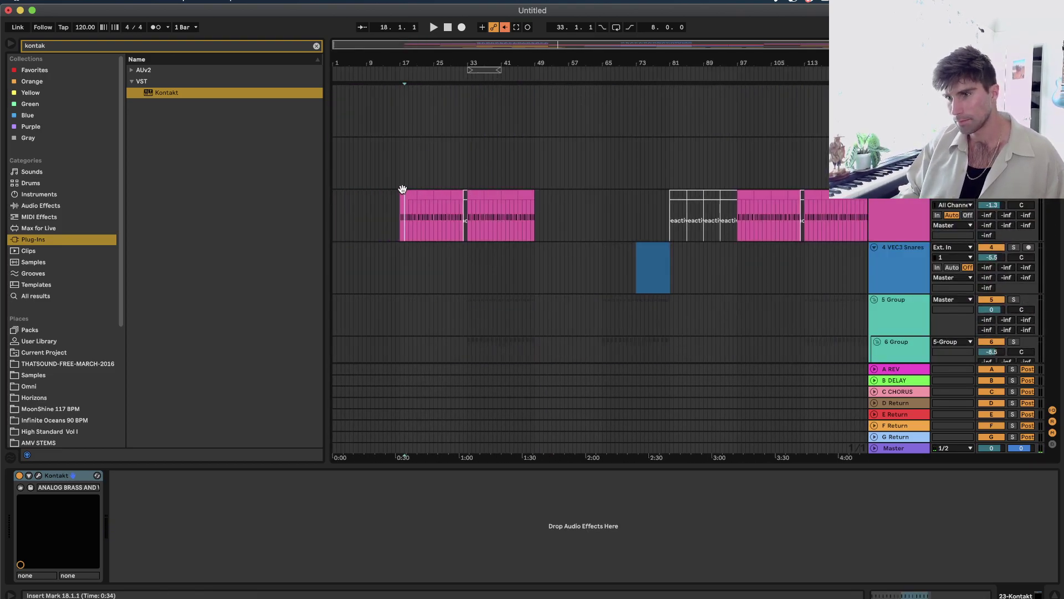
{"action": "scroll", "coordinate": [767, 215], "scroll_direction": "right", "scroll_amount": 5}
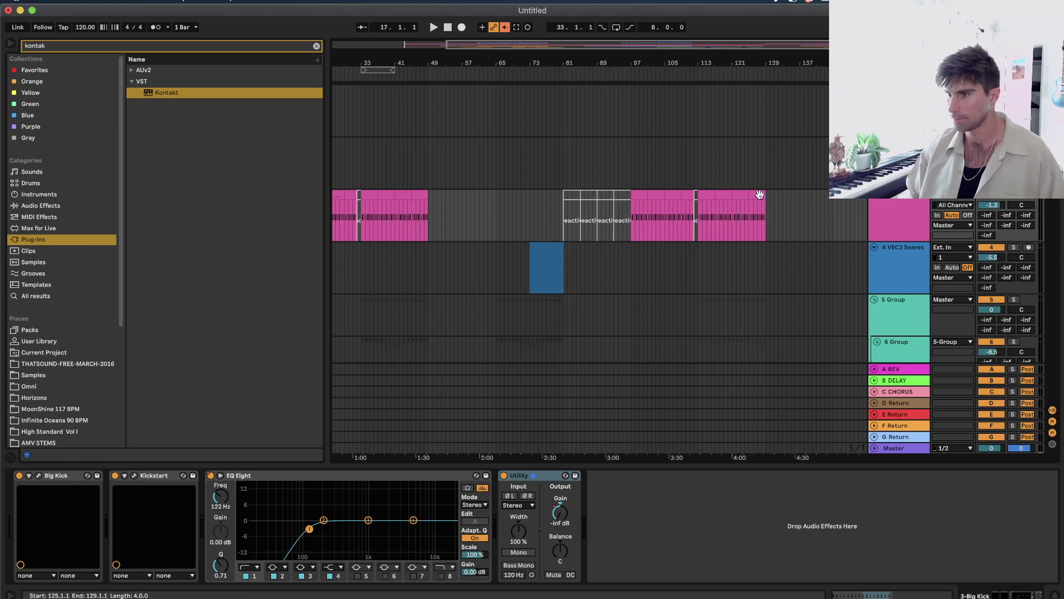
{"action": "left_click", "coordinate": [765, 219], "text": "shift"}
{"action": "scroll", "coordinate": [665, 213], "scroll_direction": "left", "scroll_amount": 6}
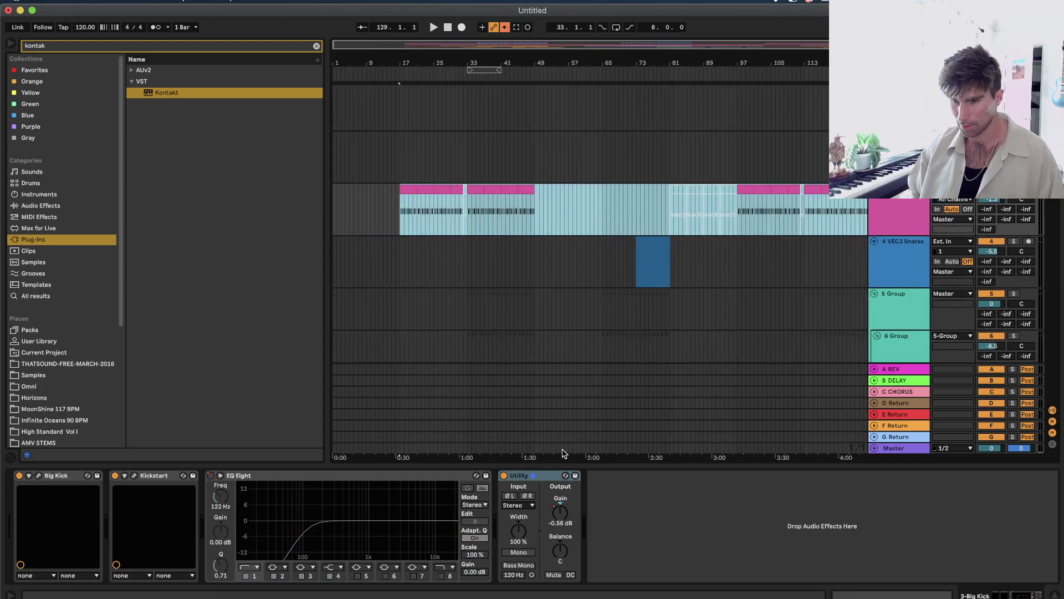
{"action": "left_click", "coordinate": [618, 224]}
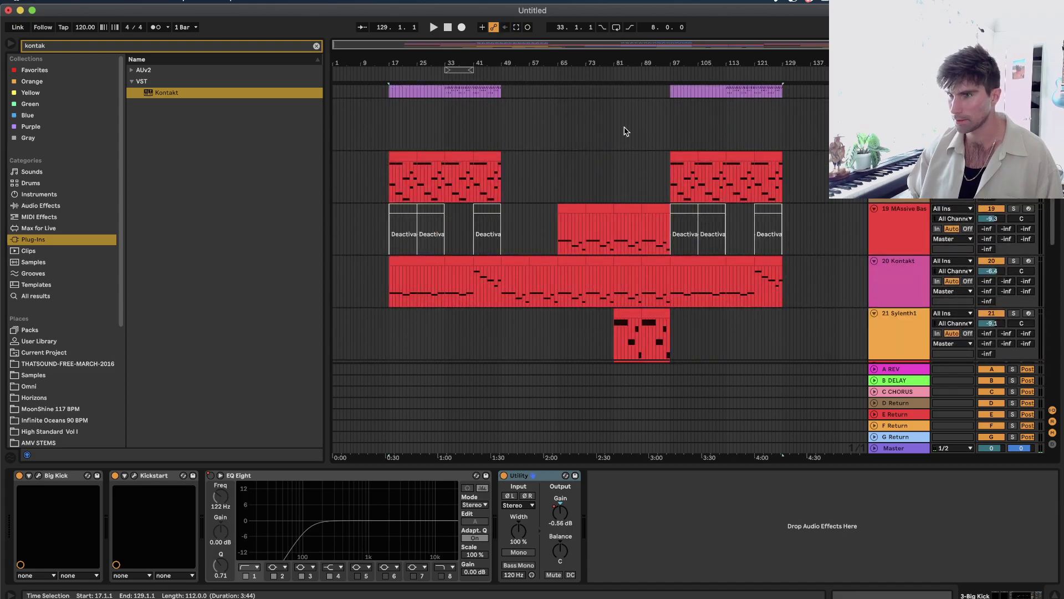
Find the SSLComp Stereo compressor among the plug-ins and load it onto the Master track.
{"action": "left_click", "coordinate": [911, 447]}
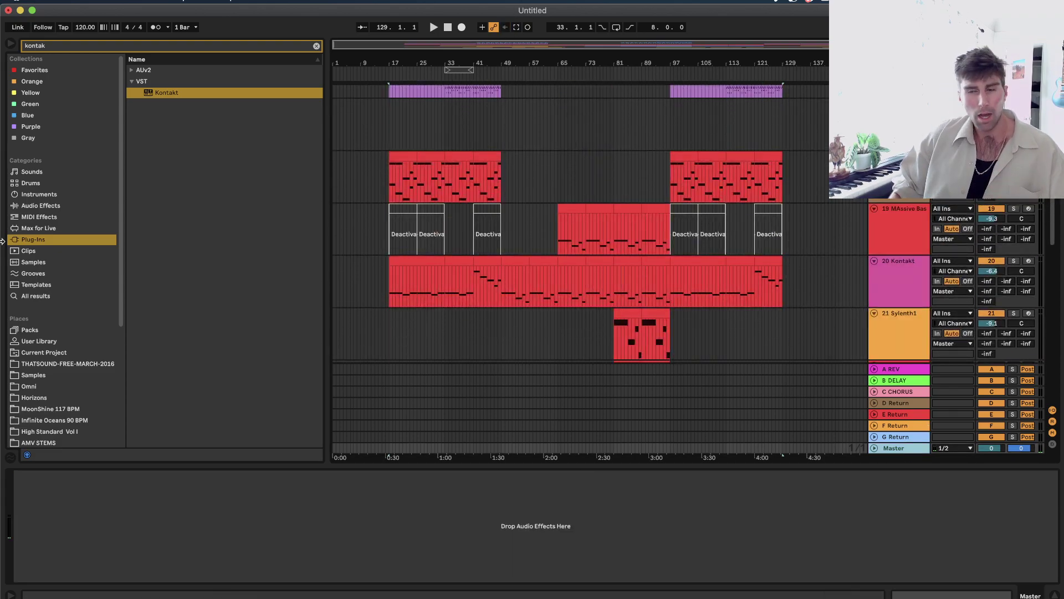
{"action": "left_click", "coordinate": [71, 46]}
{"action": "type", "text": "p"}
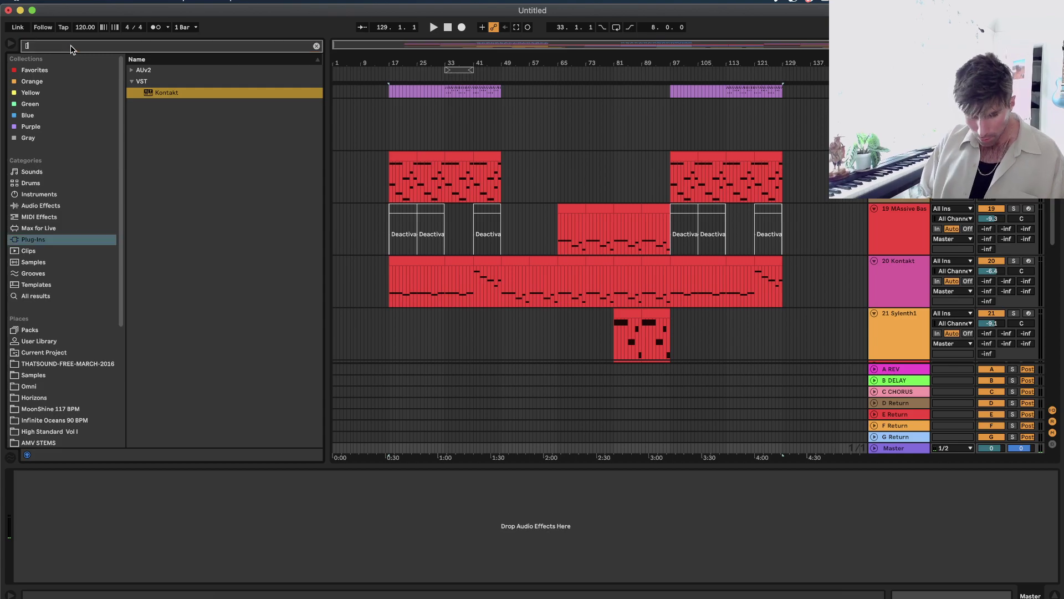
{"action": "type", "text": "ro"}
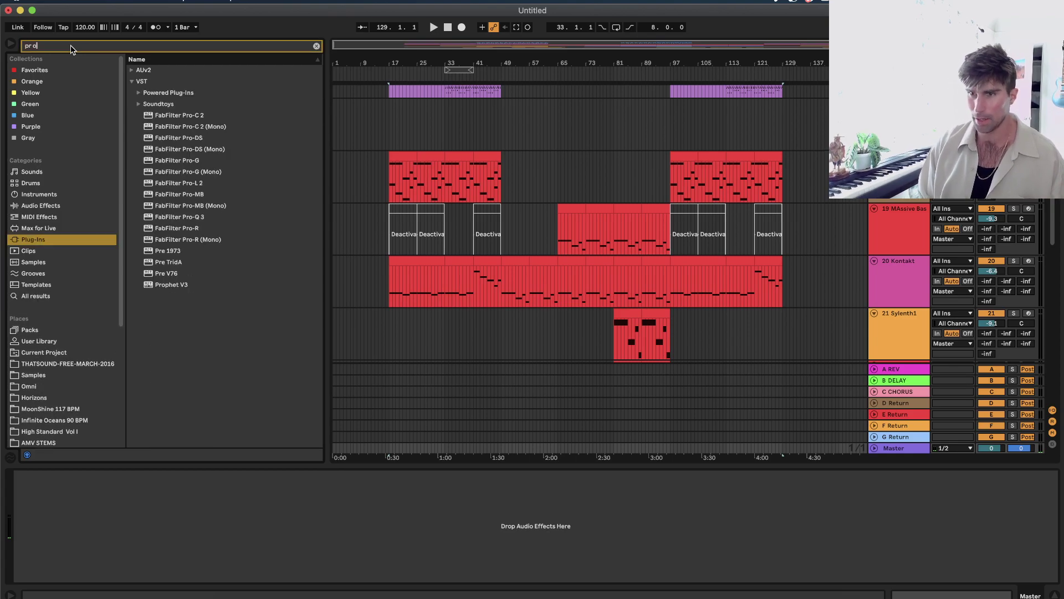
{"action": "type", "text": " l"}
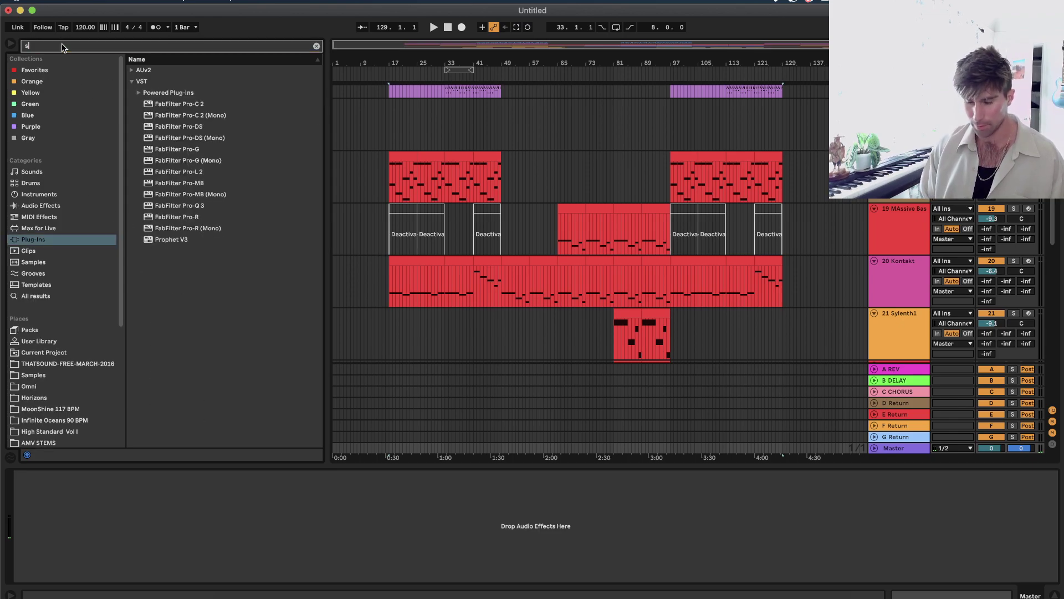
{"action": "type", "text": "ssl"}
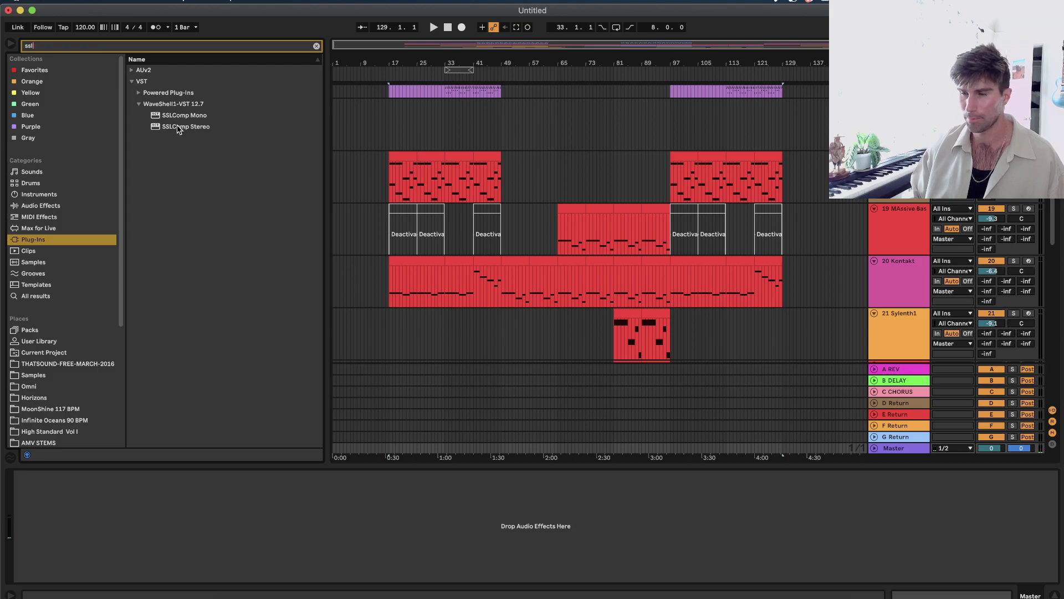
{"action": "left_click", "coordinate": [177, 128]}
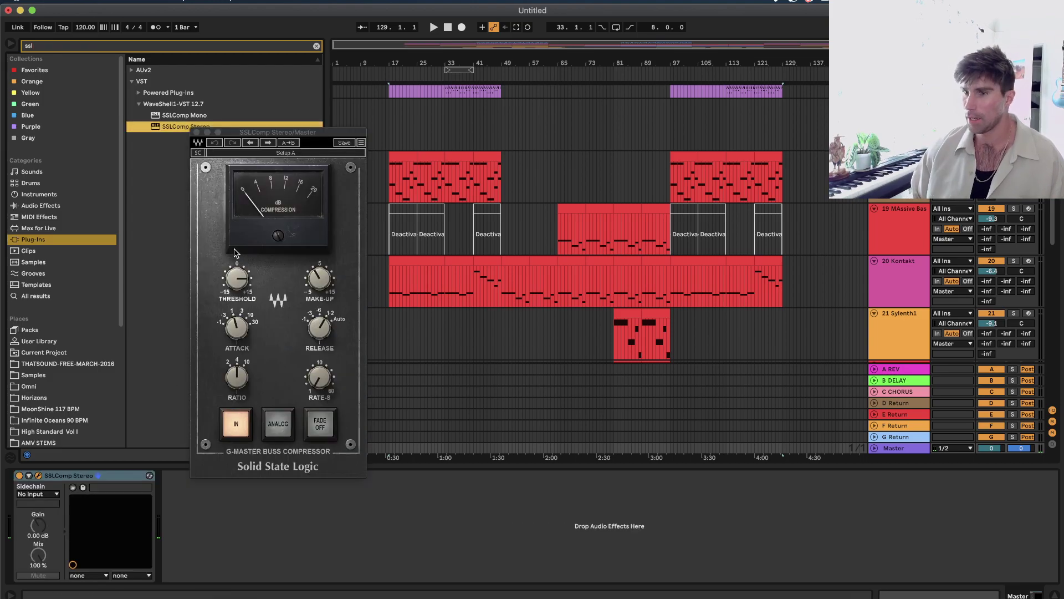
Try the Pumping preset on the SSL compressor while playing the arrangement from bar 17.
{"action": "left_click", "coordinate": [288, 152]}
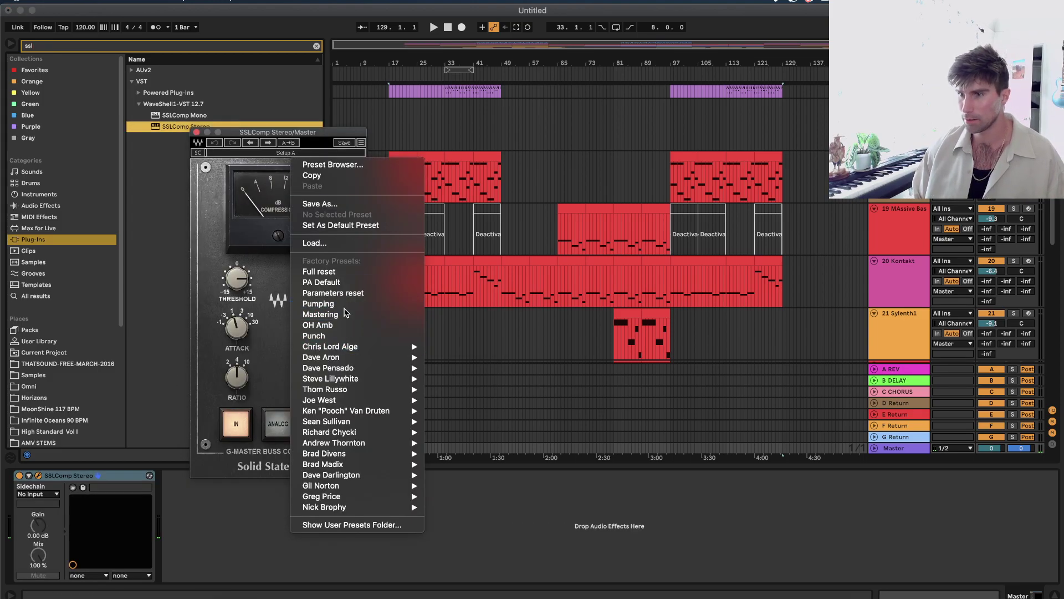
{"action": "left_click", "coordinate": [388, 314]}
{"action": "key", "text": "space"}
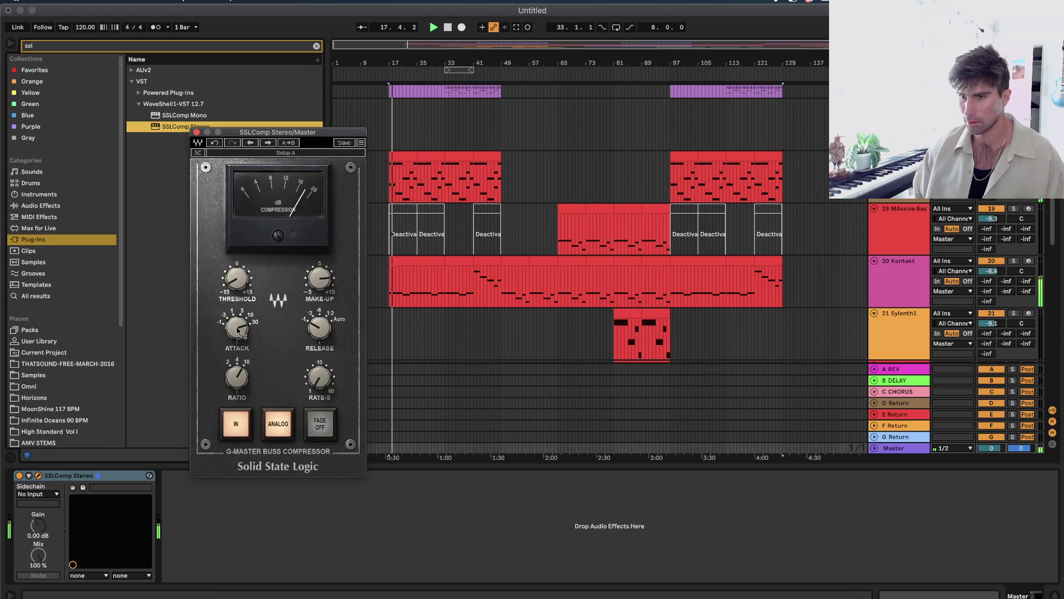
{"action": "left_click", "coordinate": [235, 374]}
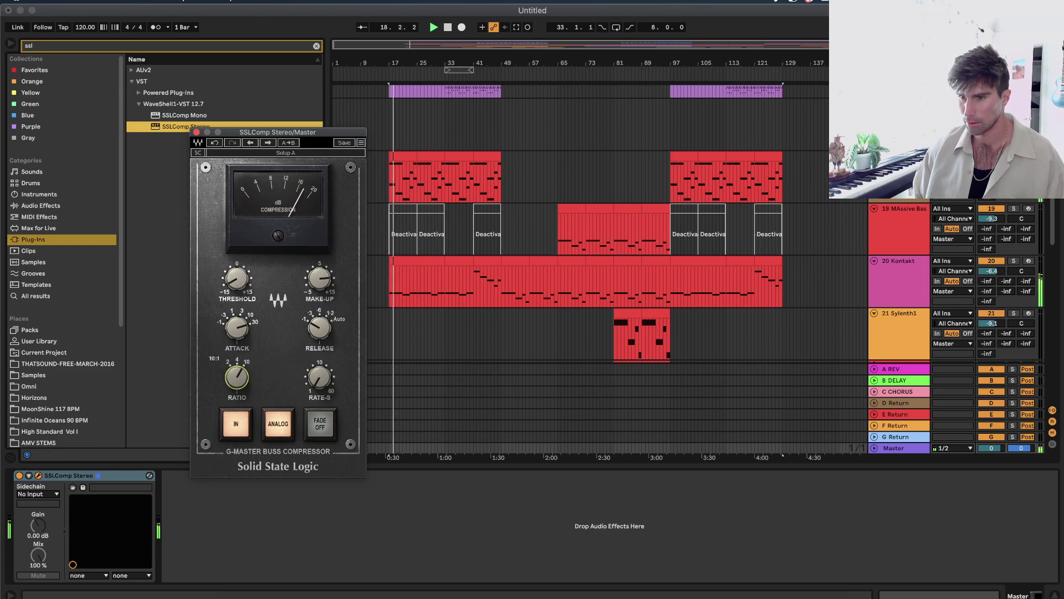
Load the Mastering factory preset on the Master track's SSL compressor and close its window.
{"action": "left_click", "coordinate": [290, 150]}
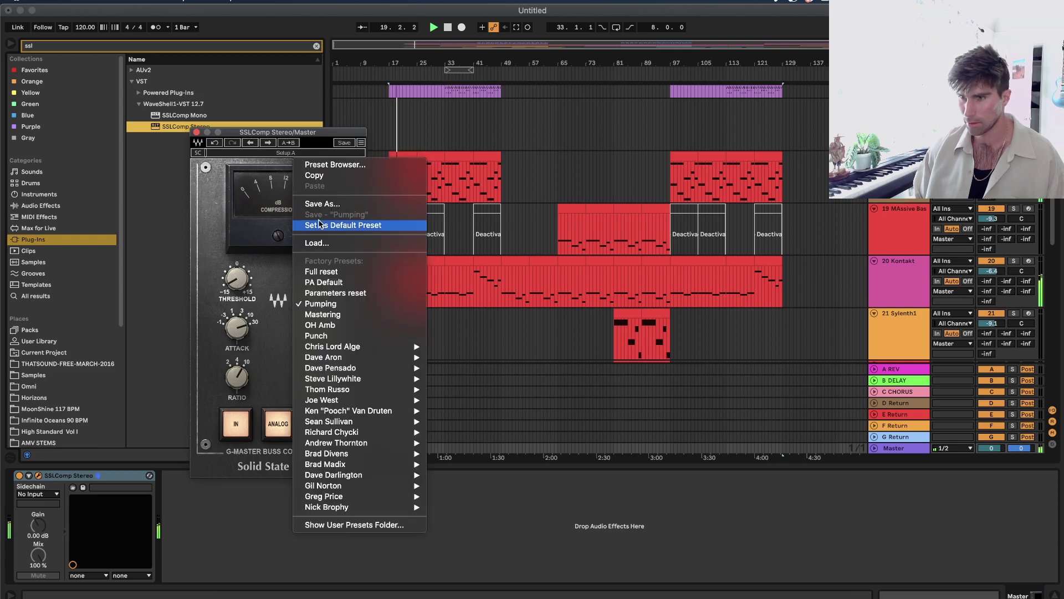
{"action": "left_click", "coordinate": [333, 314]}
{"action": "left_click", "coordinate": [236, 347]}
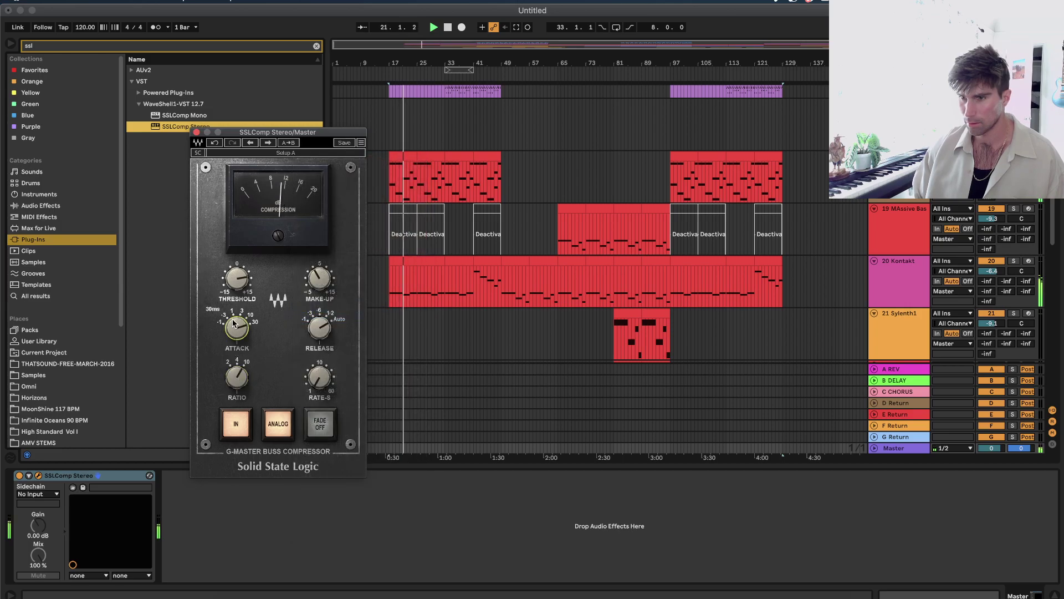
{"action": "left_click", "coordinate": [196, 133]}
Add FabFilter Pro-L 2 after the SSL compressor on the Master, raise its gain to about +4.34 dB, and stop playback.
{"action": "left_click", "coordinate": [174, 47]}
{"action": "type", "text": "p"}
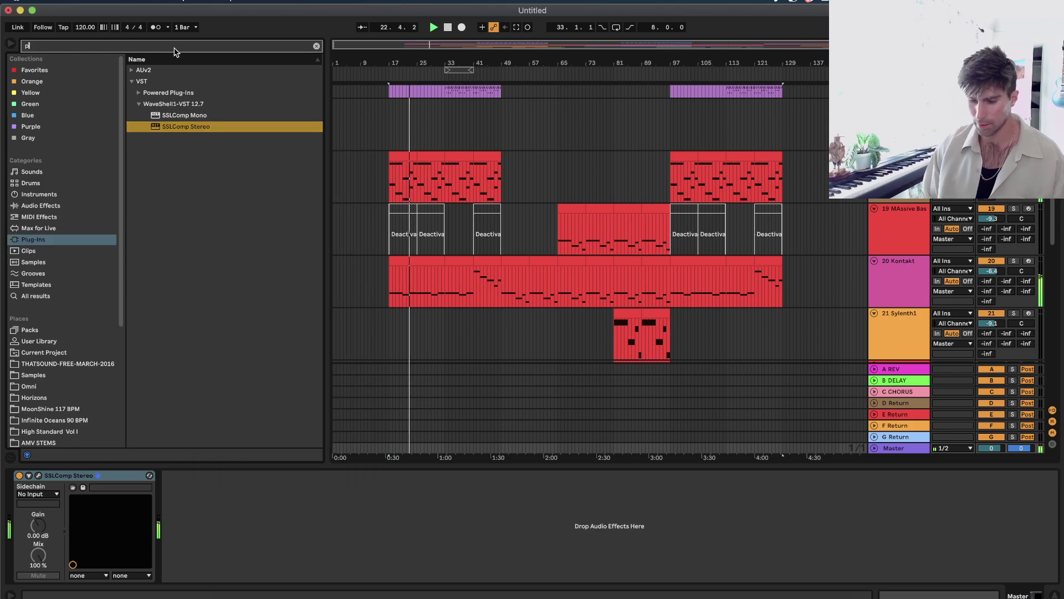
{"action": "type", "text": "ro l"}
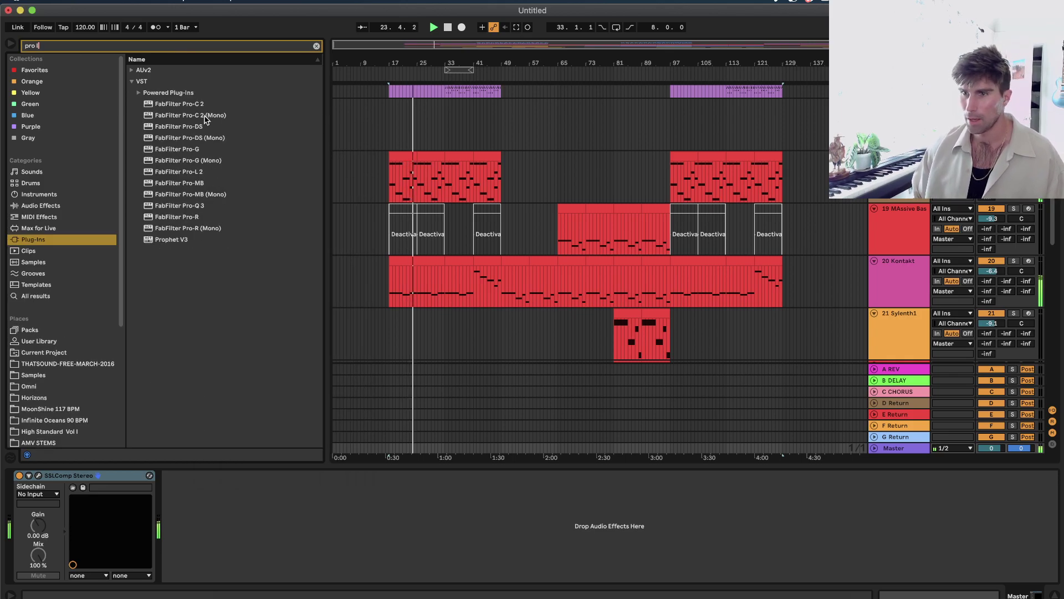
{"action": "left_click", "coordinate": [199, 172]}
{"action": "key", "text": "Return"}
{"action": "left_click_drag", "start_coordinate": [220, 363], "coordinate": [221, 339]}
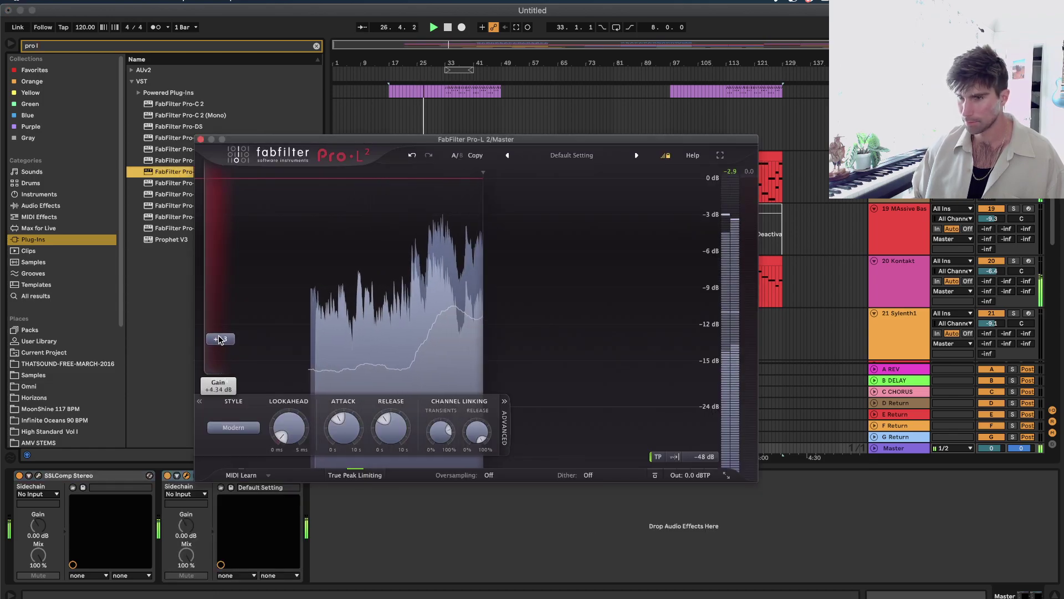
{"action": "left_click", "coordinate": [200, 139]}
{"action": "key", "text": "space"}
Look over the tracks and listen to the arrangement from bar 17 to about bar 50.
{"action": "left_click", "coordinate": [395, 155]}
{"action": "scroll", "coordinate": [399, 159], "scroll_direction": "up", "scroll_amount": 12}
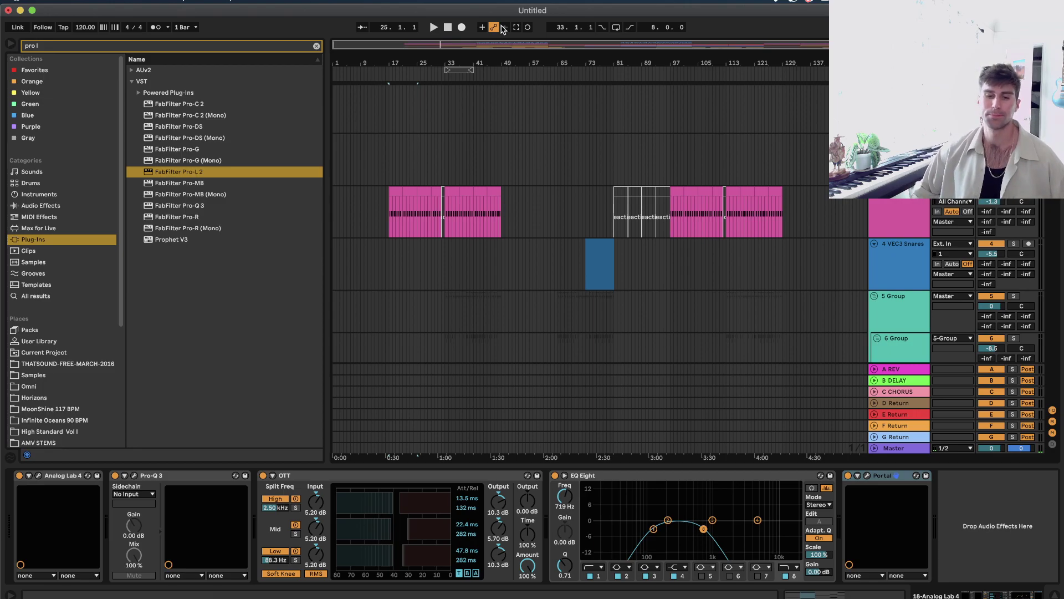
{"action": "scroll", "coordinate": [523, 107], "scroll_direction": "down", "scroll_amount": 20}
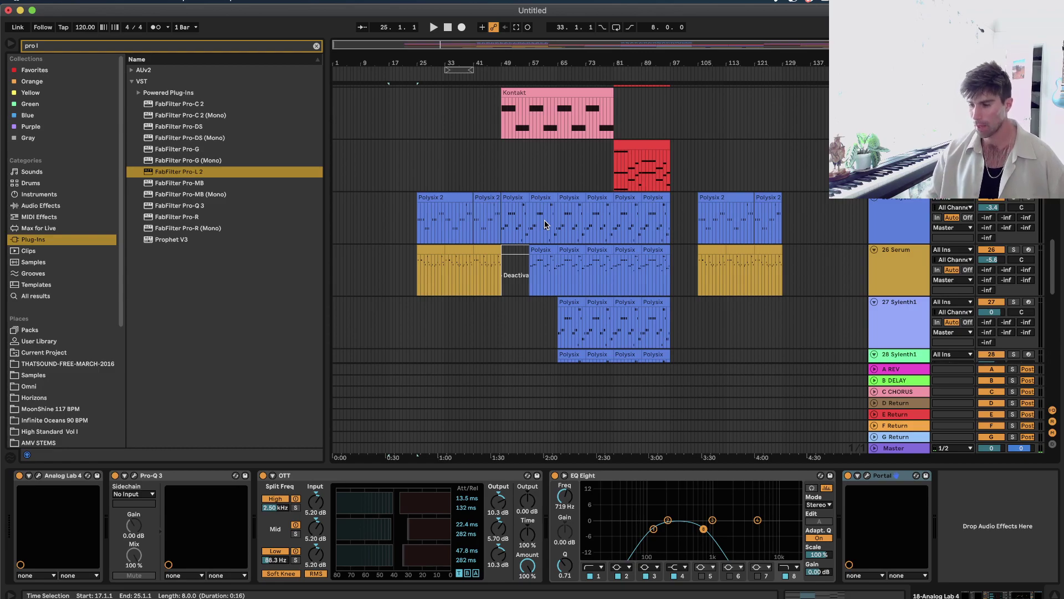
{"action": "scroll", "coordinate": [545, 224], "scroll_direction": "up", "scroll_amount": 15}
{"action": "scroll", "coordinate": [690, 213], "scroll_direction": "up", "scroll_amount": 6}
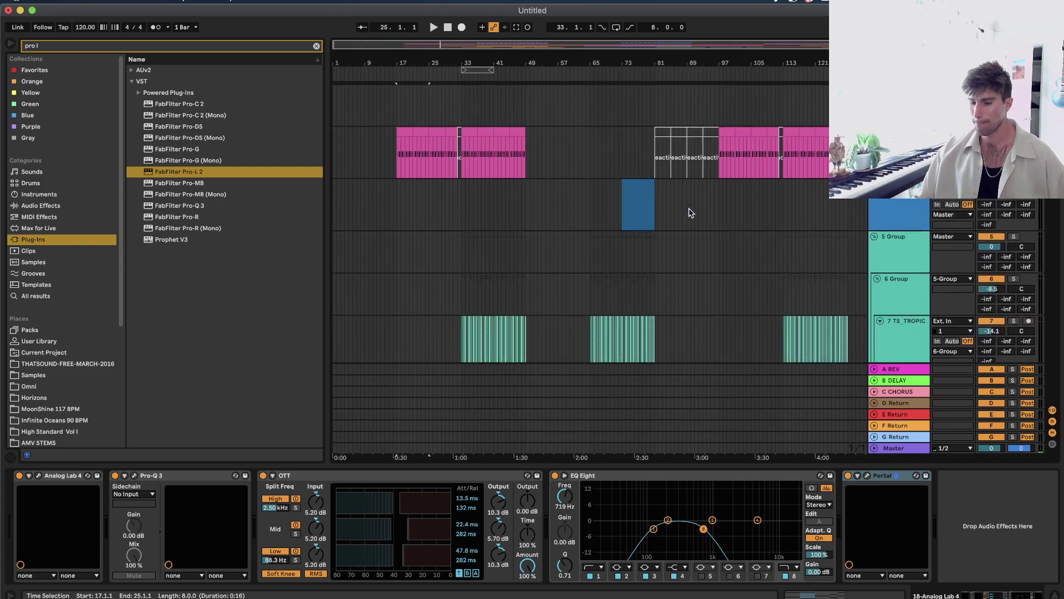
{"action": "key", "text": "space"}
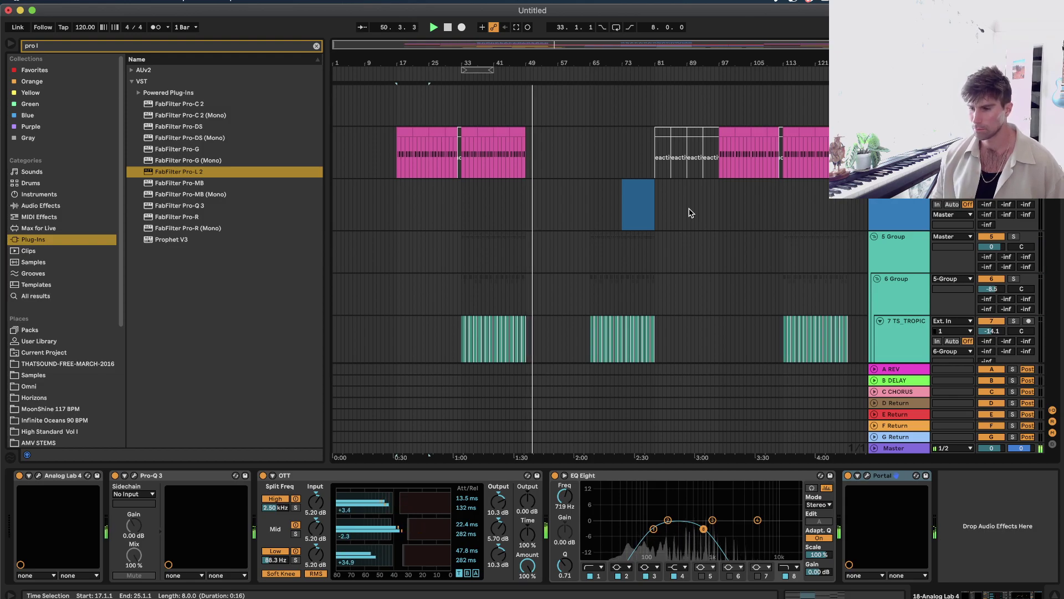
Add the Utility audio effect after the ANALOG BRASS AND WINDS instrument on the pink Kontakt track.
{"action": "scroll", "coordinate": [690, 213], "scroll_direction": "down", "scroll_amount": 10}
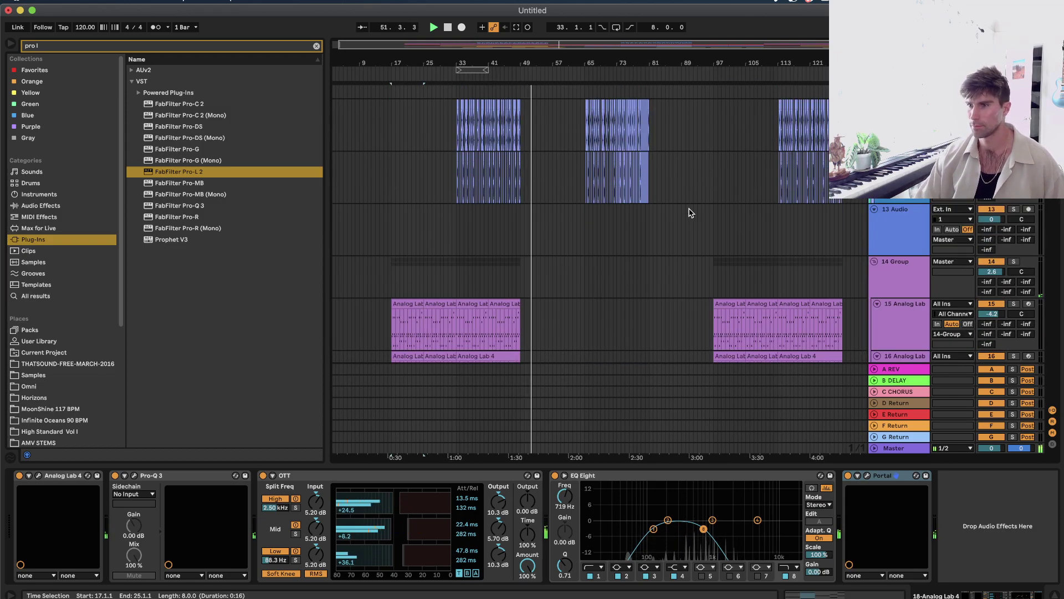
{"action": "scroll", "coordinate": [691, 213], "scroll_direction": "down", "scroll_amount": 8}
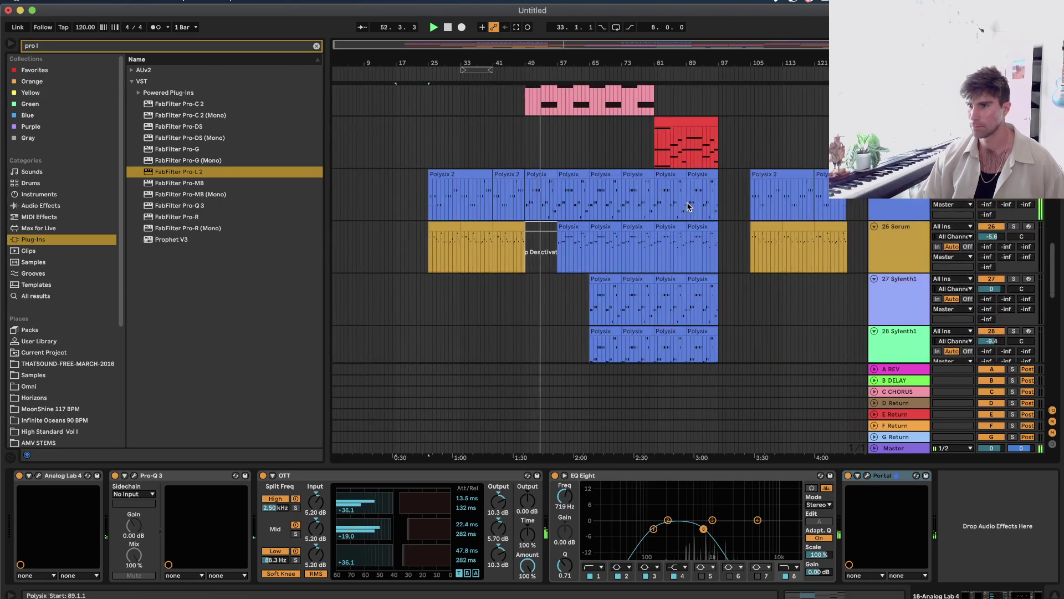
{"action": "left_click", "coordinate": [688, 202]}
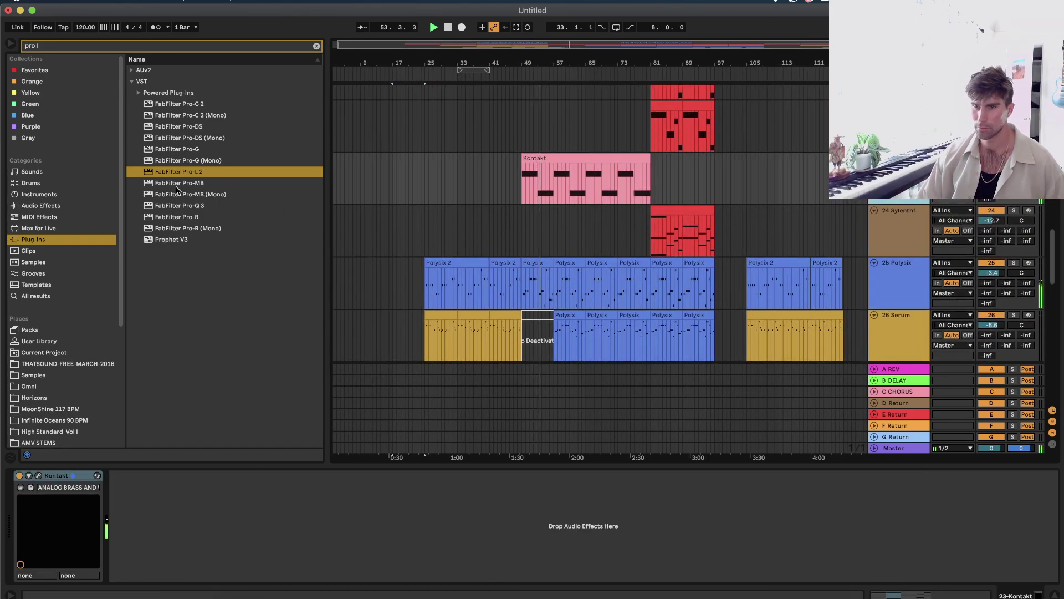
{"action": "left_click", "coordinate": [57, 206]}
{"action": "left_click", "coordinate": [81, 47]}
{"action": "type", "text": "uty"}
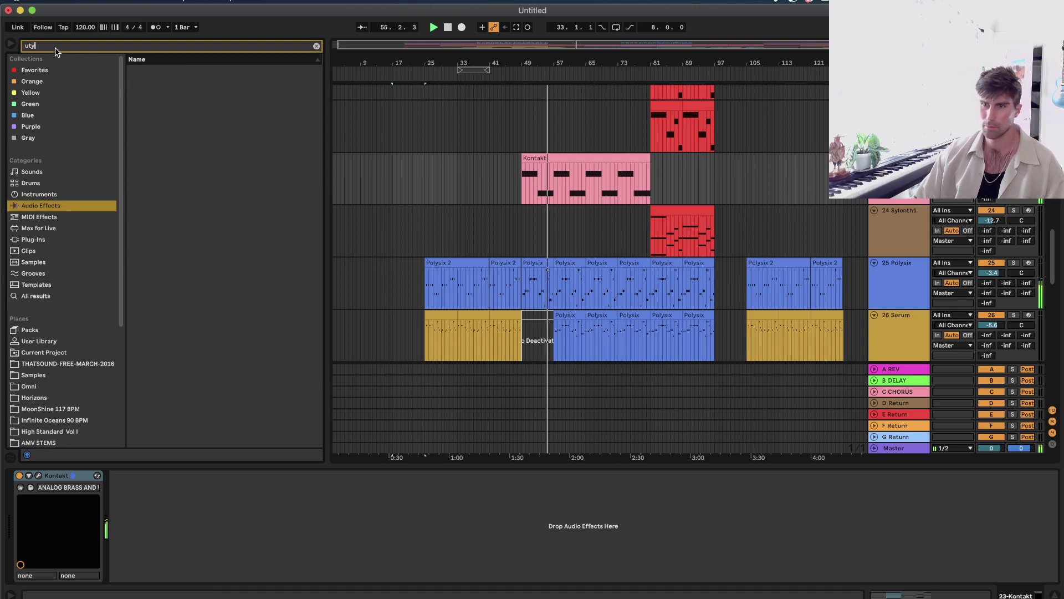
{"action": "key", "text": "BackSpace"}
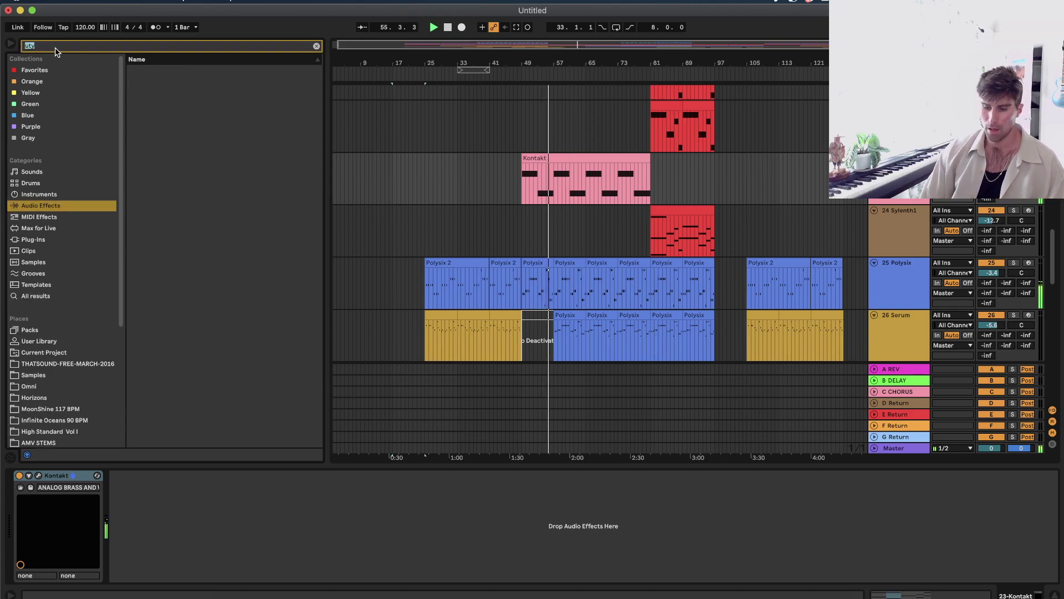
{"action": "left_click", "coordinate": [164, 138]}
{"action": "left_click_drag", "start_coordinate": [165, 138], "coordinate": [218, 523]}
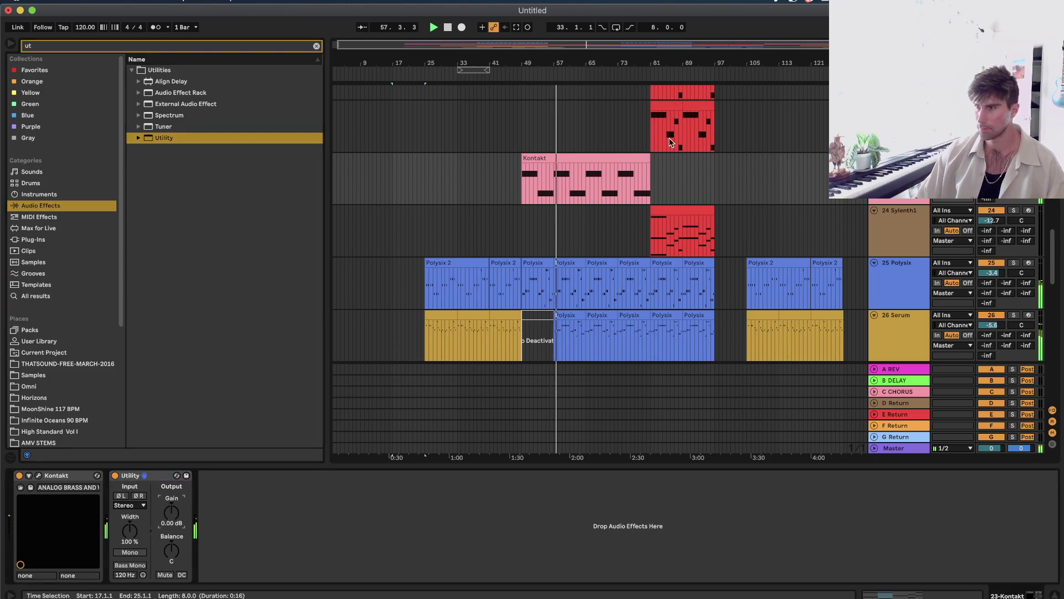
Automate the Kontakt track's Utility gain to rise from a lowered level at about bar 49 to 0.00 dB at bar 81.
{"action": "key", "text": "a"}
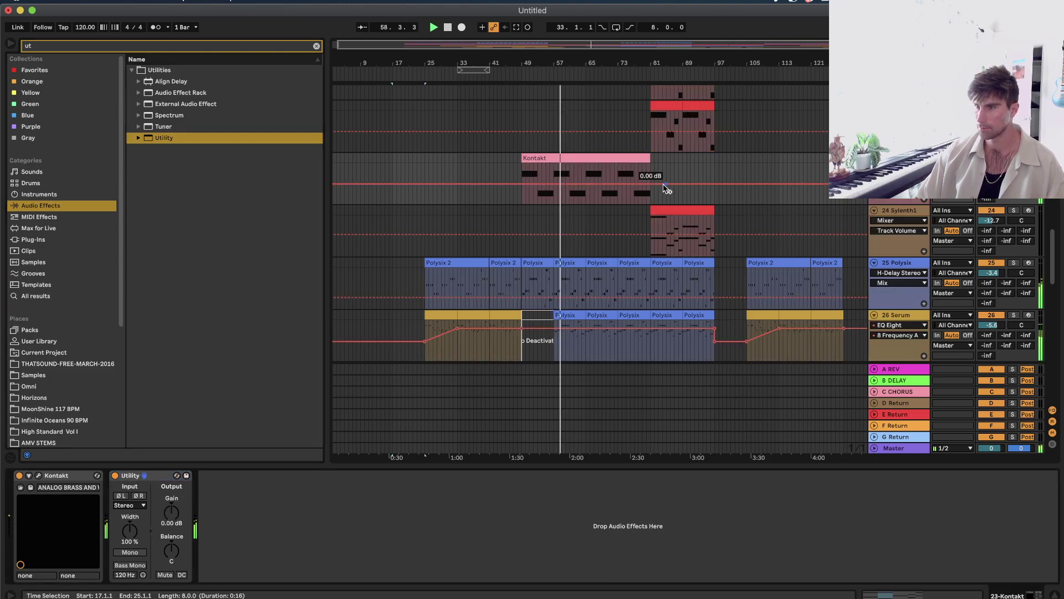
{"action": "left_click", "coordinate": [654, 184]}
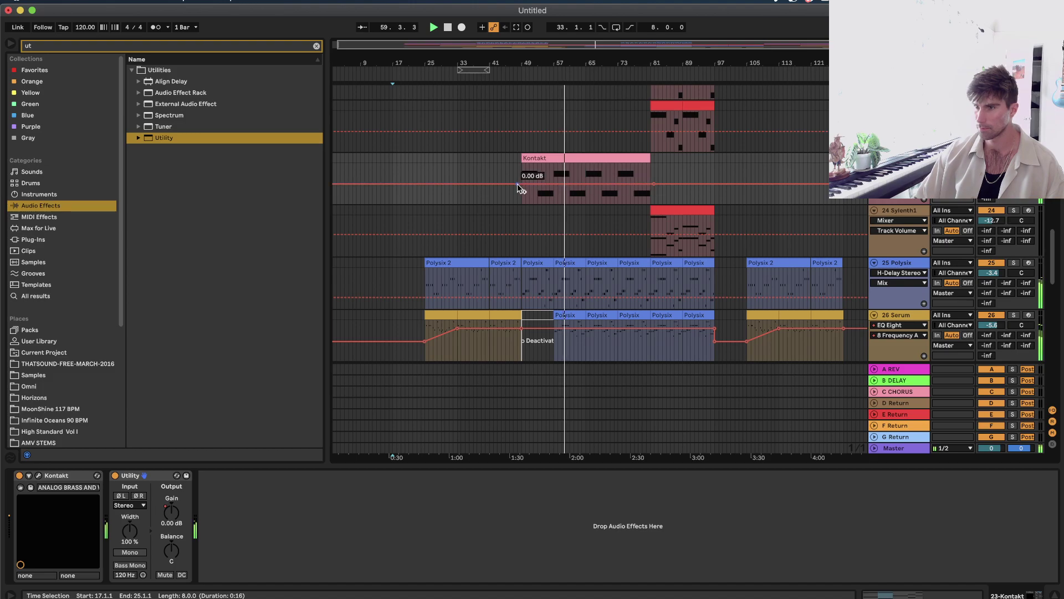
{"action": "left_click_drag", "start_coordinate": [517, 184], "coordinate": [519, 201]}
{"action": "key", "text": "a"}
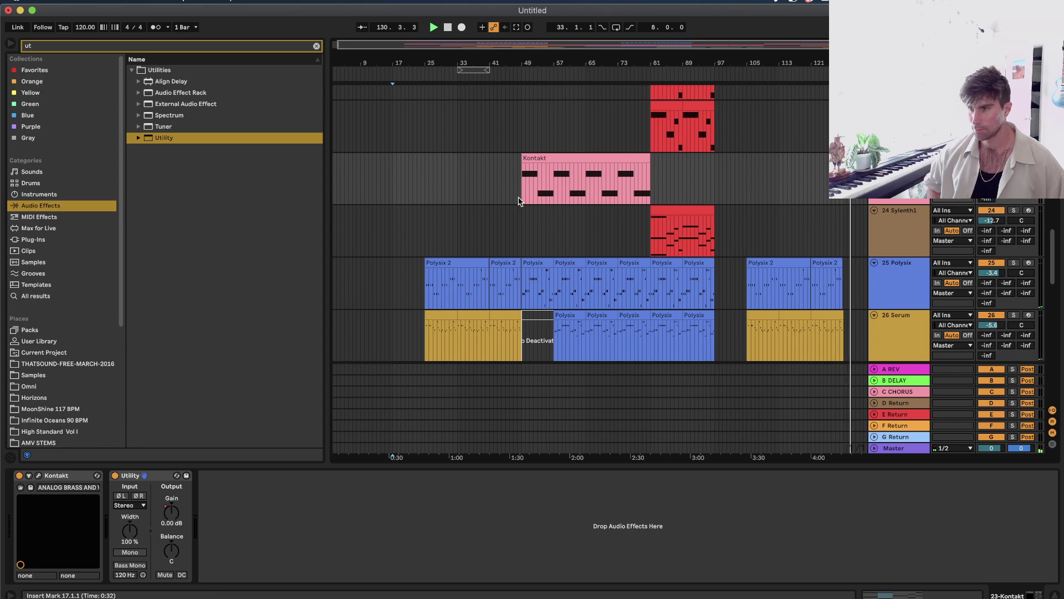
Stop playback and select bars 25 to 131 across the 24 Sylenth1 and 25 Polysix tracks.
{"action": "scroll", "coordinate": [720, 228], "scroll_direction": "up", "scroll_amount": 5}
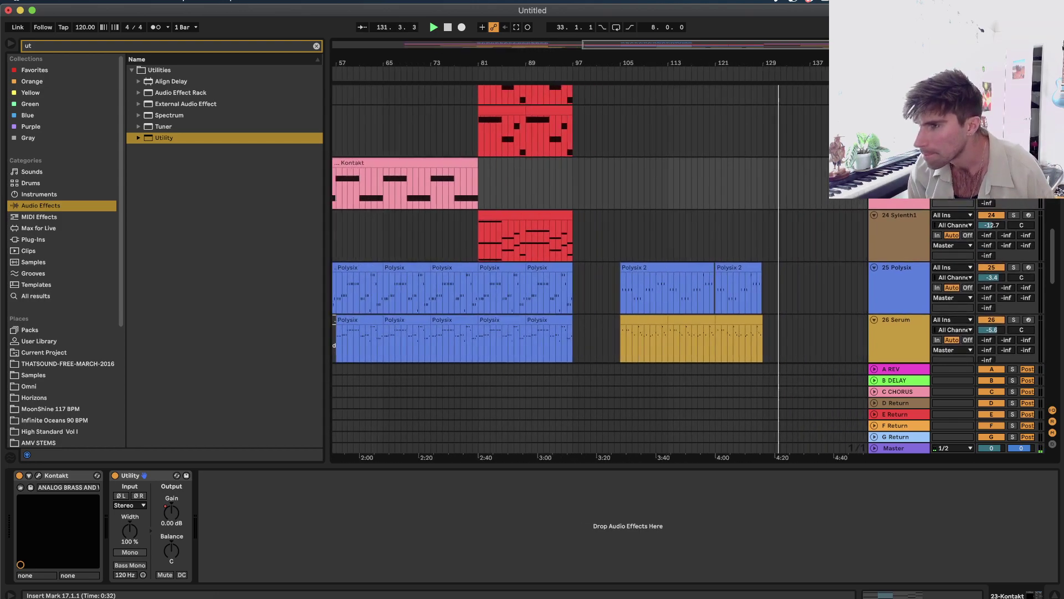
{"action": "key", "text": "space"}
{"action": "left_click", "coordinate": [689, 237]}
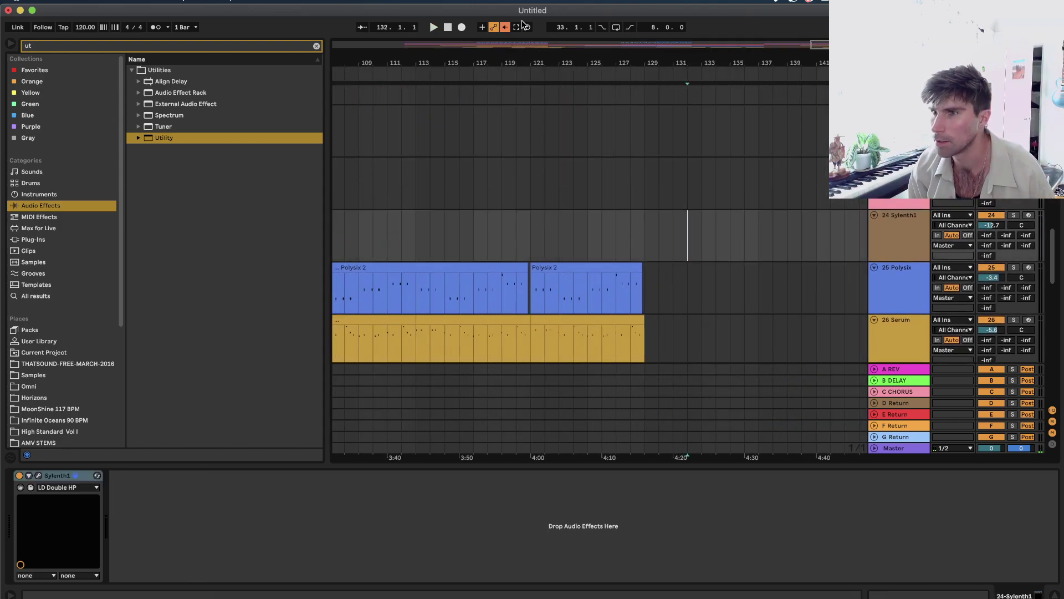
{"action": "left_click", "coordinate": [672, 238]}
{"action": "scroll", "coordinate": [673, 240], "scroll_direction": "down", "scroll_amount": 3}
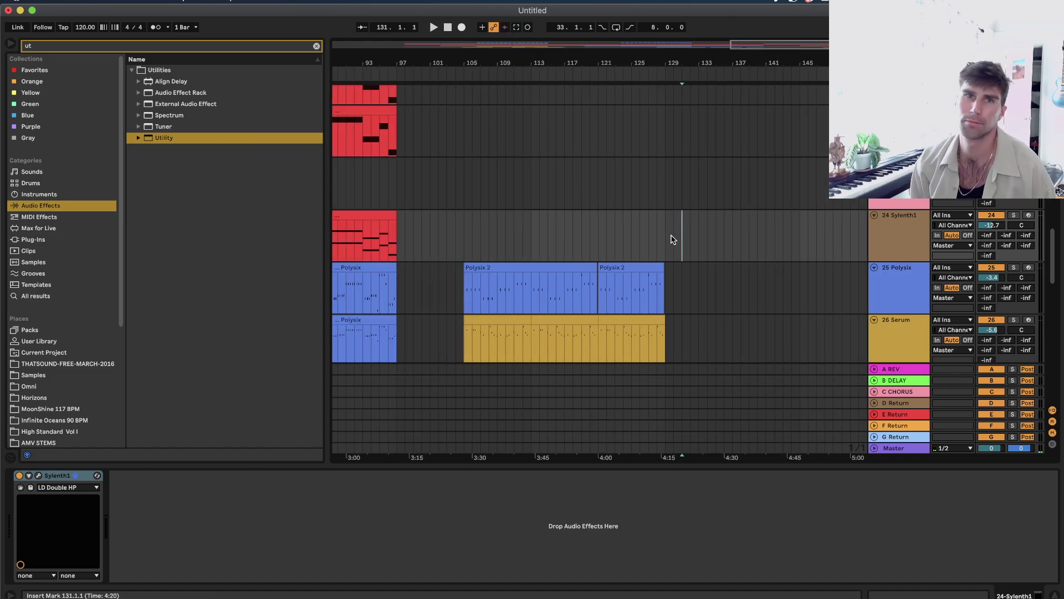
{"action": "scroll", "coordinate": [671, 239], "scroll_direction": "left", "scroll_amount": 10}
{"action": "left_click", "coordinate": [551, 269], "text": "shift"}
{"action": "scroll", "coordinate": [551, 268], "scroll_direction": "down", "scroll_amount": 4}
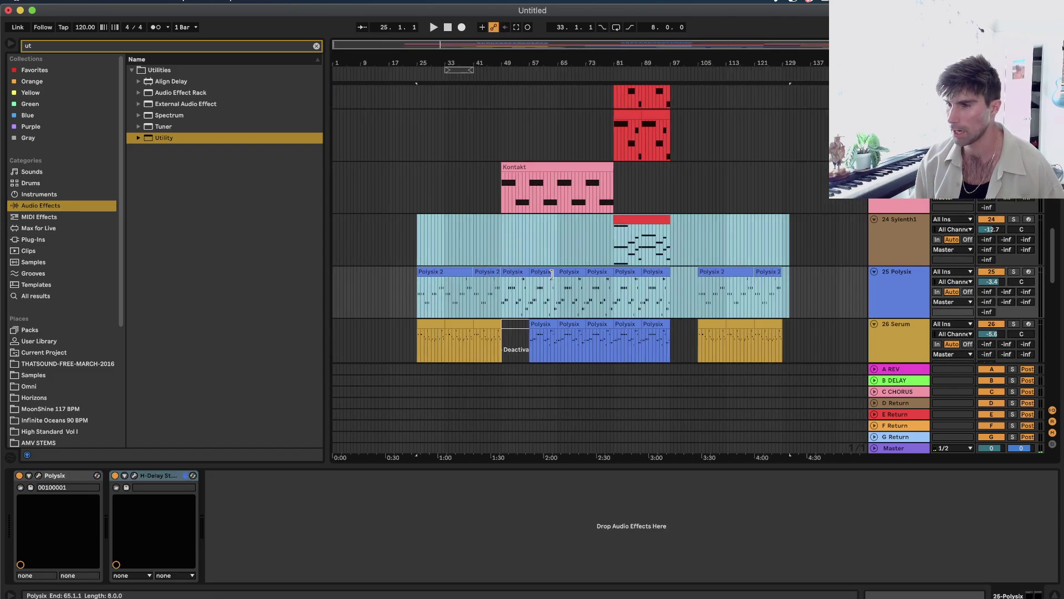
{"action": "scroll", "coordinate": [784, 239], "scroll_direction": "up", "scroll_amount": 10}
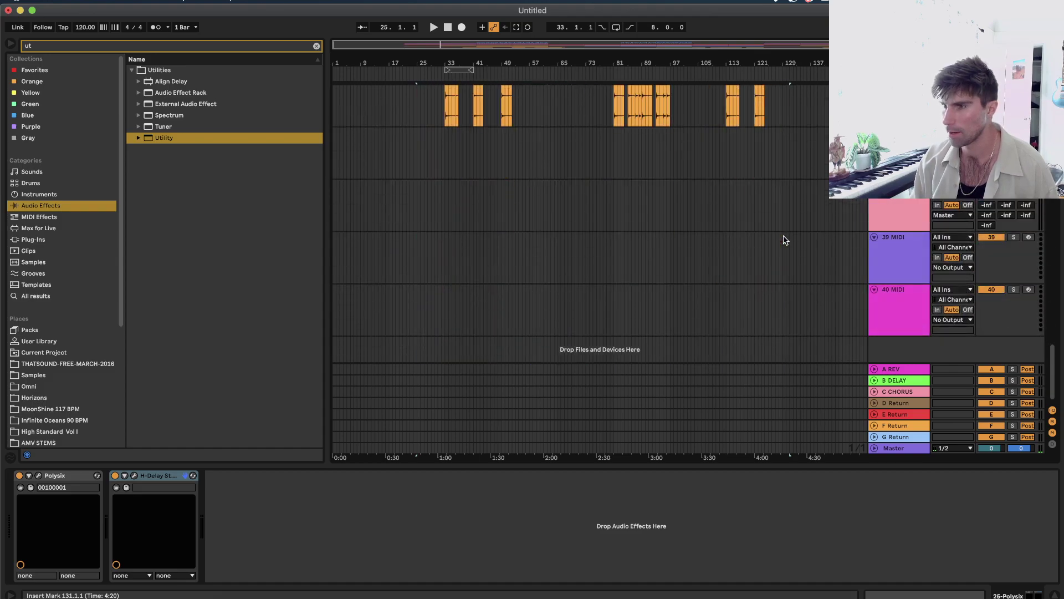
{"action": "scroll", "coordinate": [785, 239], "scroll_direction": "down", "scroll_amount": 10}
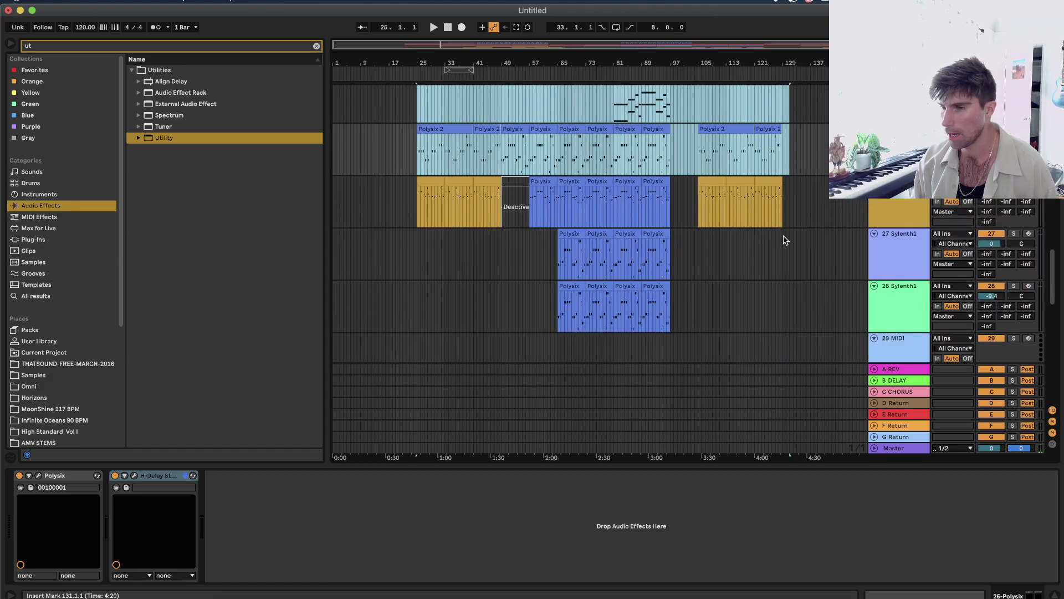
Start saving the Live Set and choose the Ableton folder as its location.
{"action": "key", "text": "super+s"}
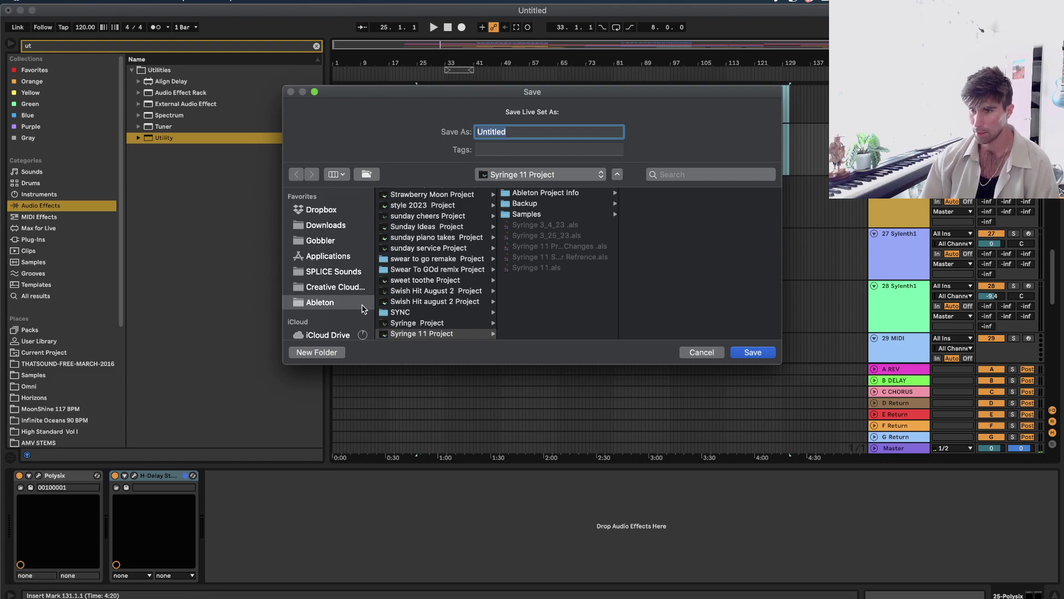
{"action": "scroll", "coordinate": [309, 262], "scroll_direction": "down", "scroll_amount": 2}
{"action": "left_click", "coordinate": [333, 255]}
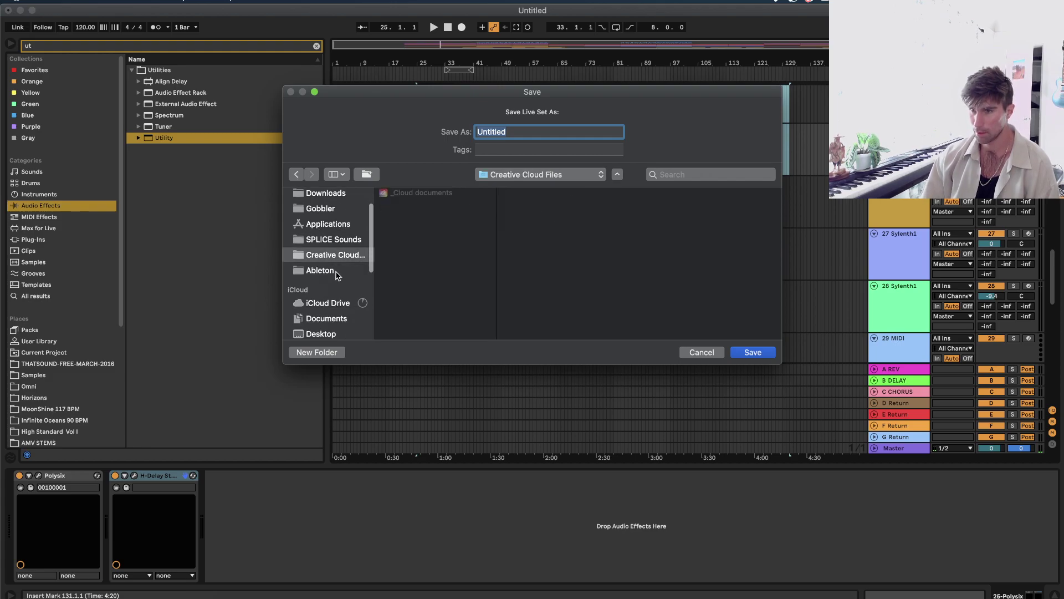
{"action": "left_click", "coordinate": [321, 270]}
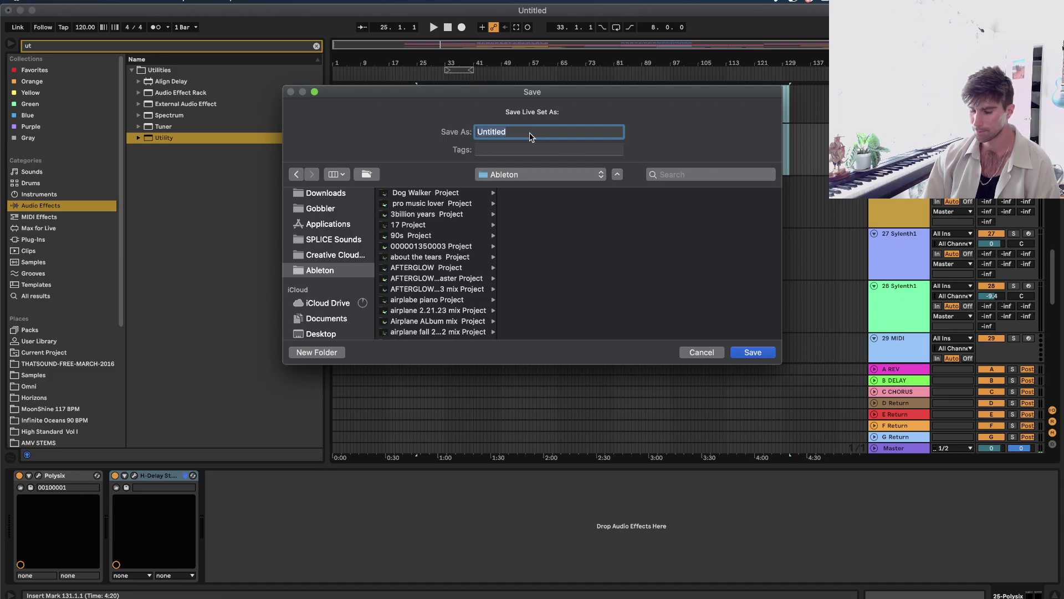
Save the Live Set under the name "sacrifice fs1h" and leave the temporary project files in place.
{"action": "key", "text": "BackSpace"}
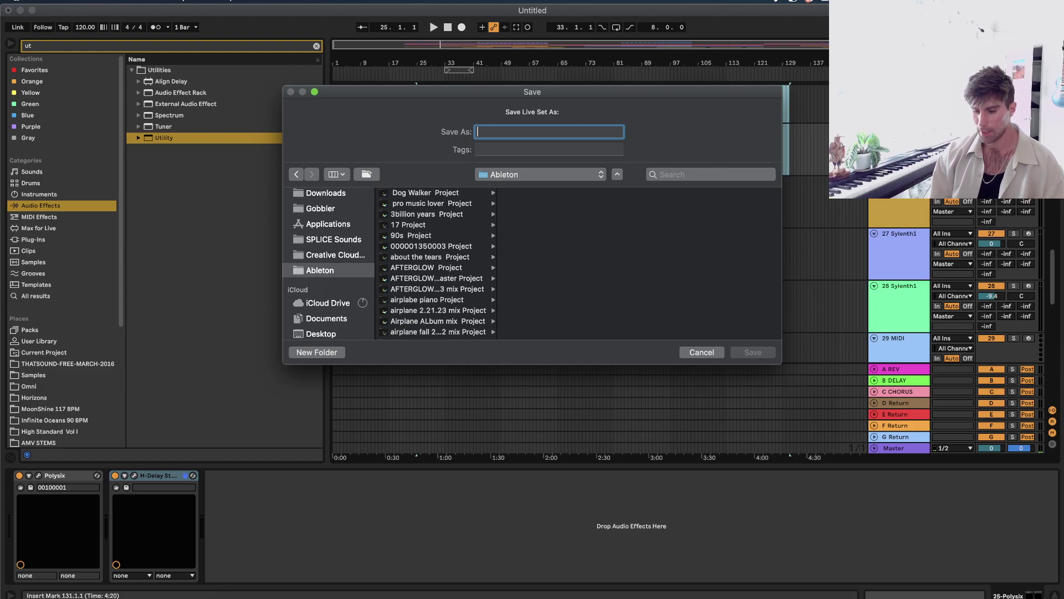
{"action": "type", "text": "f"}
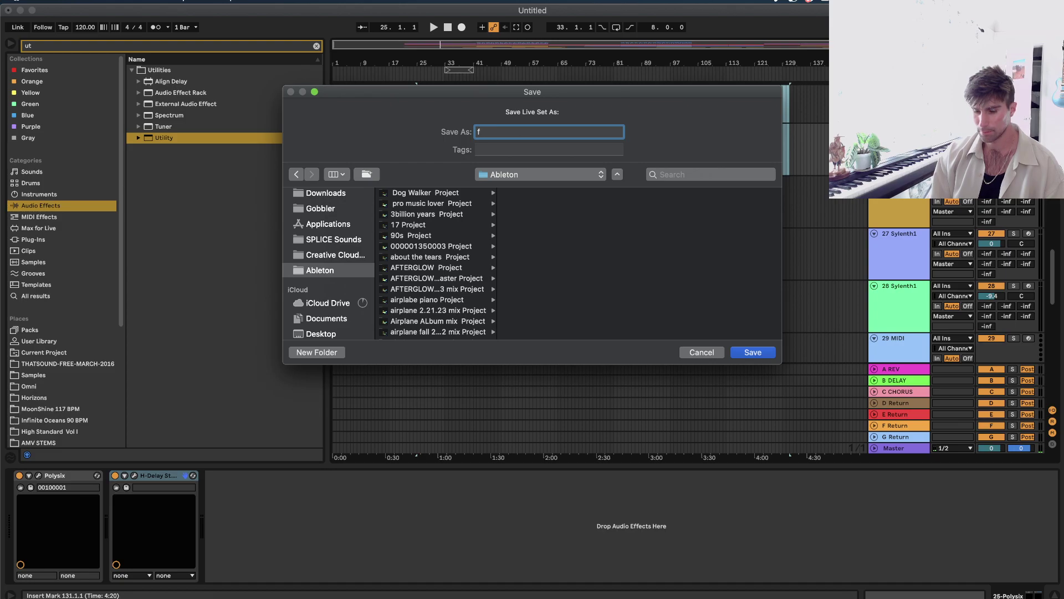
{"action": "key", "text": "BackSpace"}
{"action": "type", "text": "ms"}
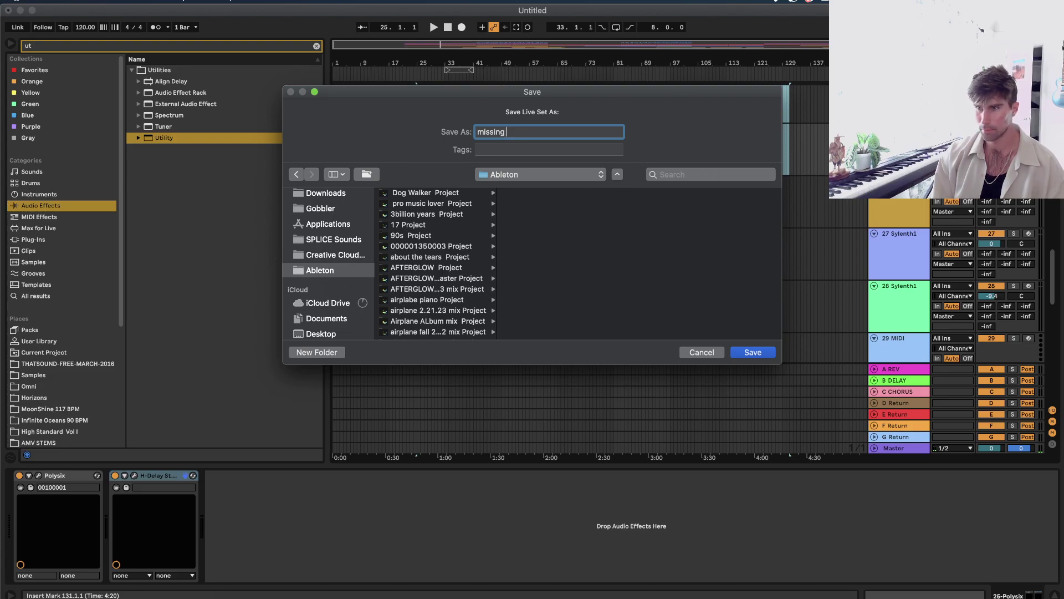
{"action": "key", "text": "BackSpace"}
{"action": "type", "text": "sacrifice fs1h"}
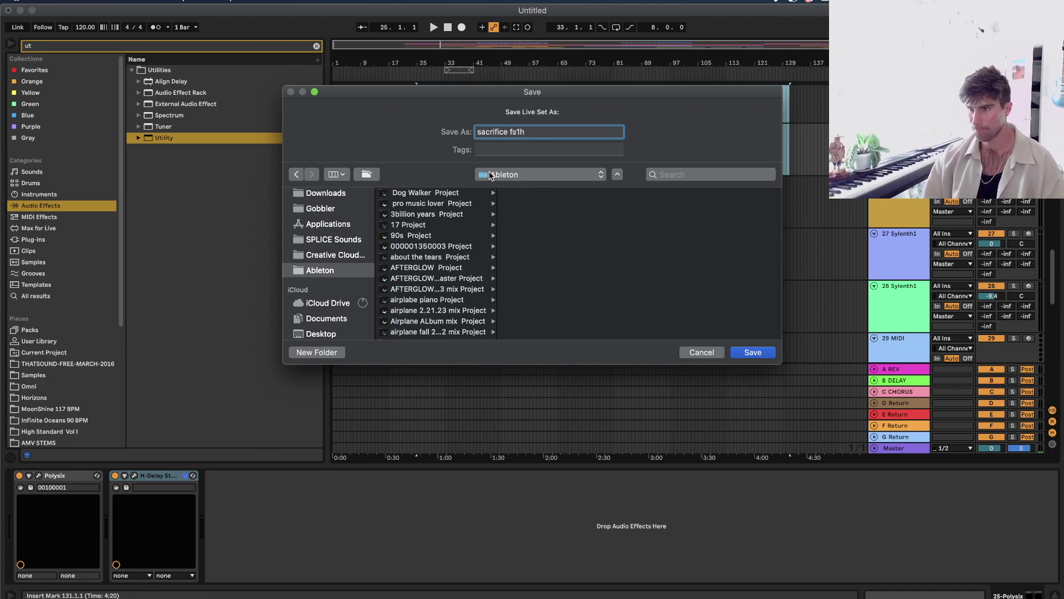
{"action": "left_click", "coordinate": [753, 352]}
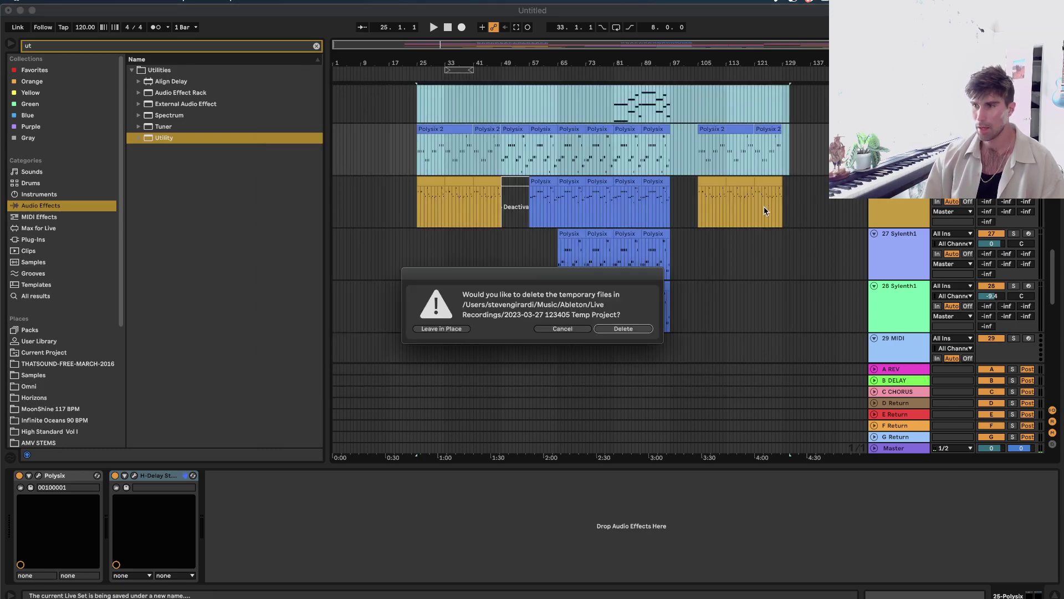
{"action": "left_click", "coordinate": [447, 331]}
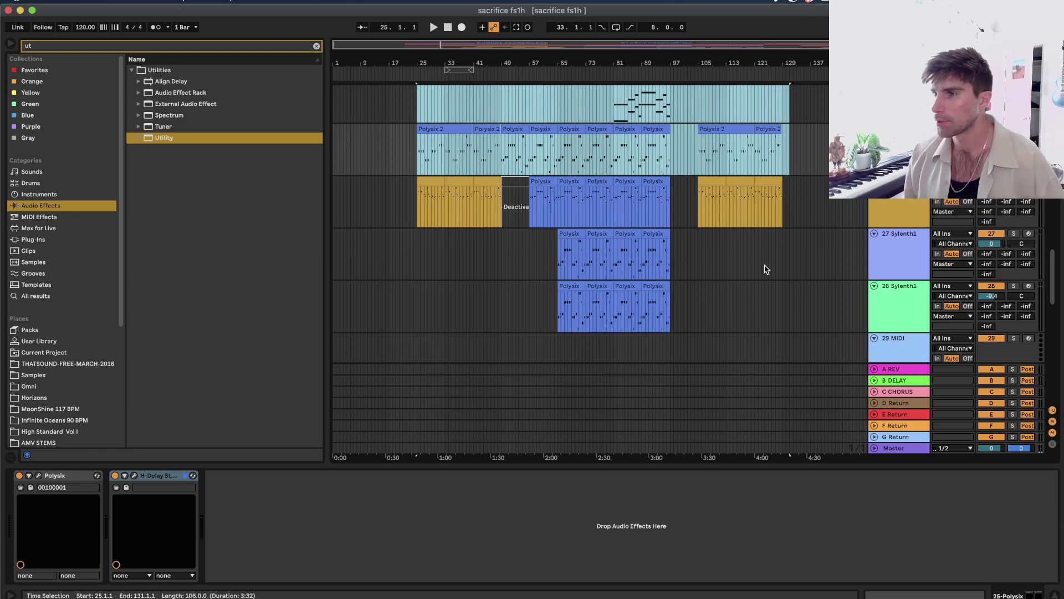
Look over the whole arrangement from the kick and snare tracks down to the unused MIDI tracks.
{"action": "scroll", "coordinate": [721, 255], "scroll_direction": "up", "scroll_amount": 10}
{"action": "scroll", "coordinate": [765, 201], "scroll_direction": "down", "scroll_amount": 15}
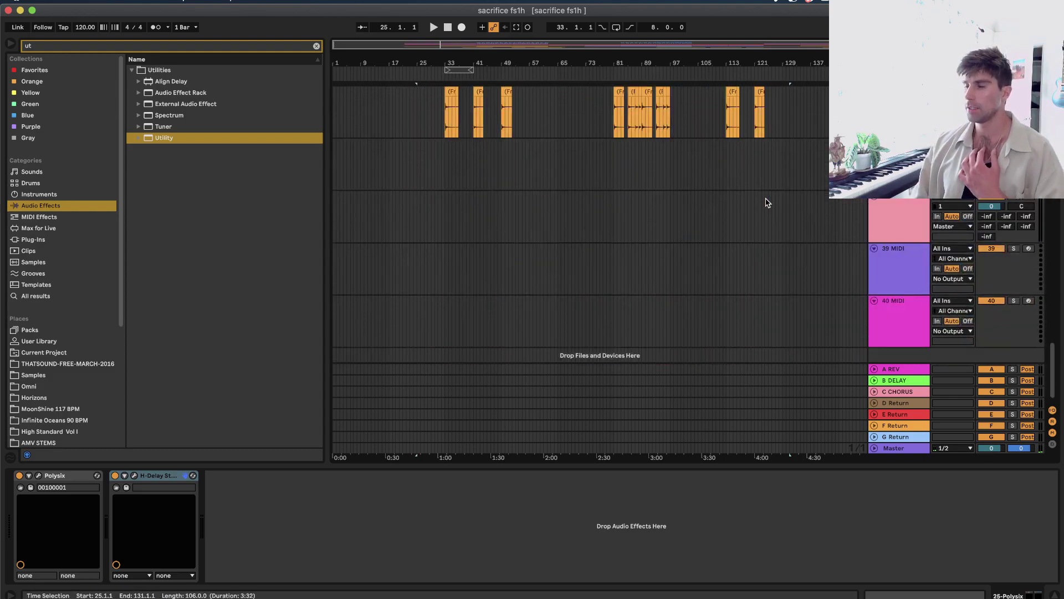
{"action": "scroll", "coordinate": [760, 206], "scroll_direction": "up", "scroll_amount": 10}
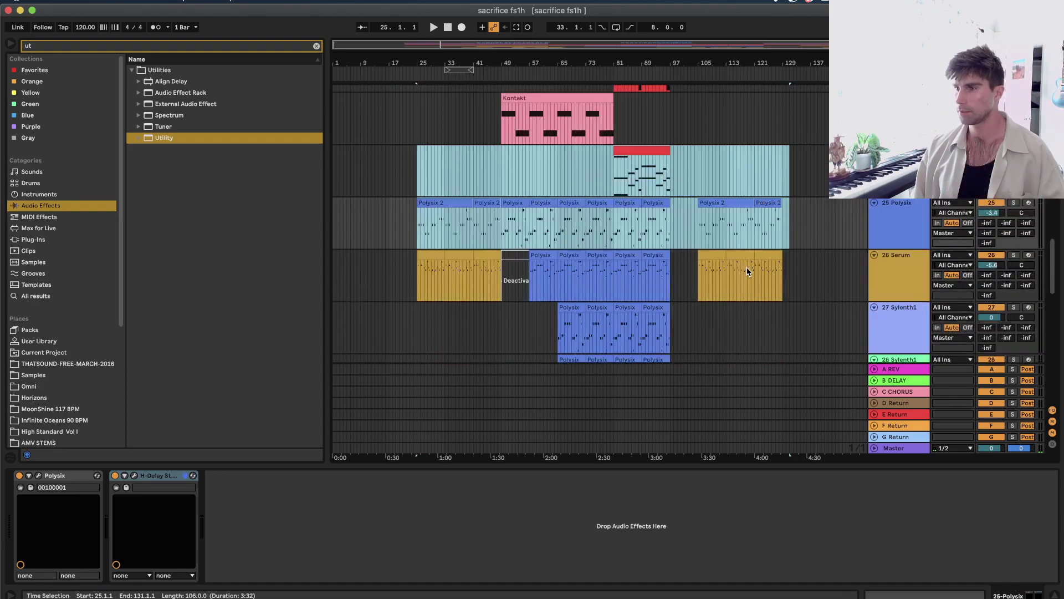
{"action": "scroll", "coordinate": [754, 252], "scroll_direction": "up", "scroll_amount": 5}
{"action": "scroll", "coordinate": [751, 247], "scroll_direction": "down", "scroll_amount": 8}
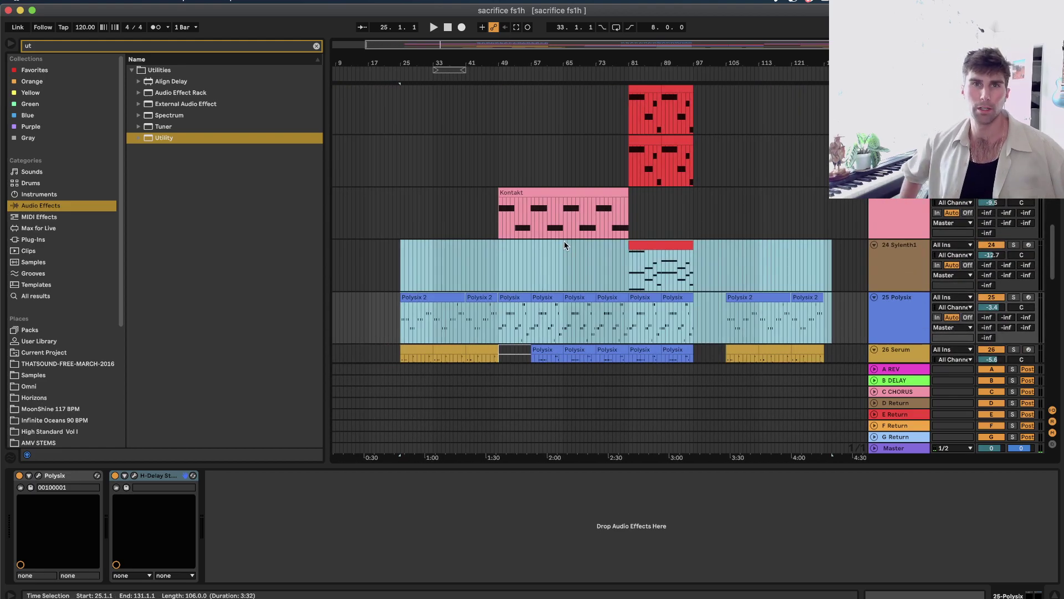
{"action": "left_click", "coordinate": [563, 212]}
{"action": "key", "text": "plus"}
{"action": "scroll", "coordinate": [564, 217], "scroll_direction": "up", "scroll_amount": 5}
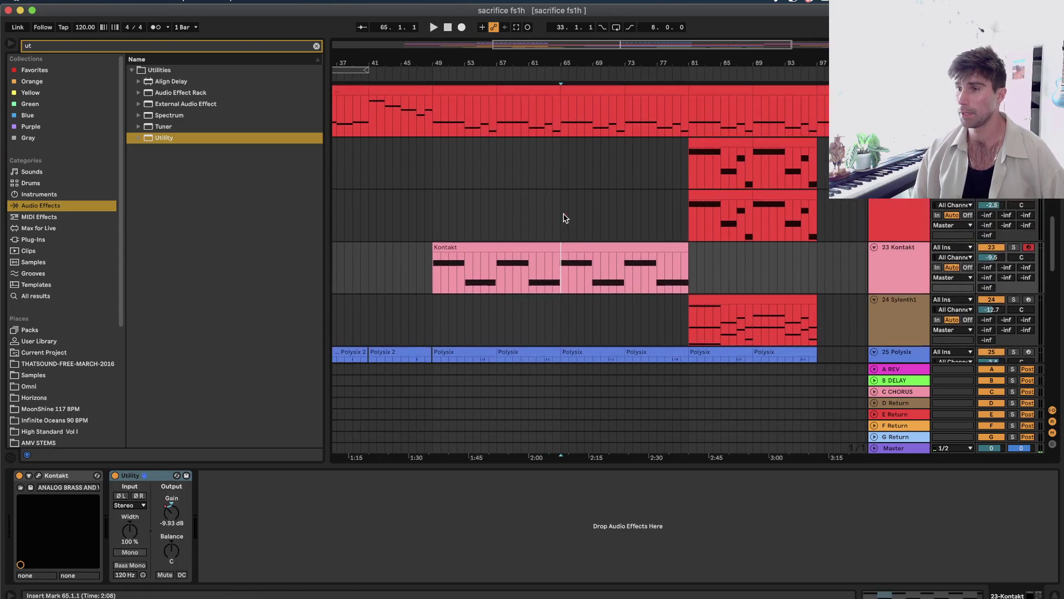
{"action": "scroll", "coordinate": [563, 200], "scroll_direction": "up", "scroll_amount": 1}
{"action": "left_click_drag", "start_coordinate": [562, 175], "coordinate": [561, 494]}
{"action": "scroll", "coordinate": [564, 221], "scroll_direction": "up", "scroll_amount": 10}
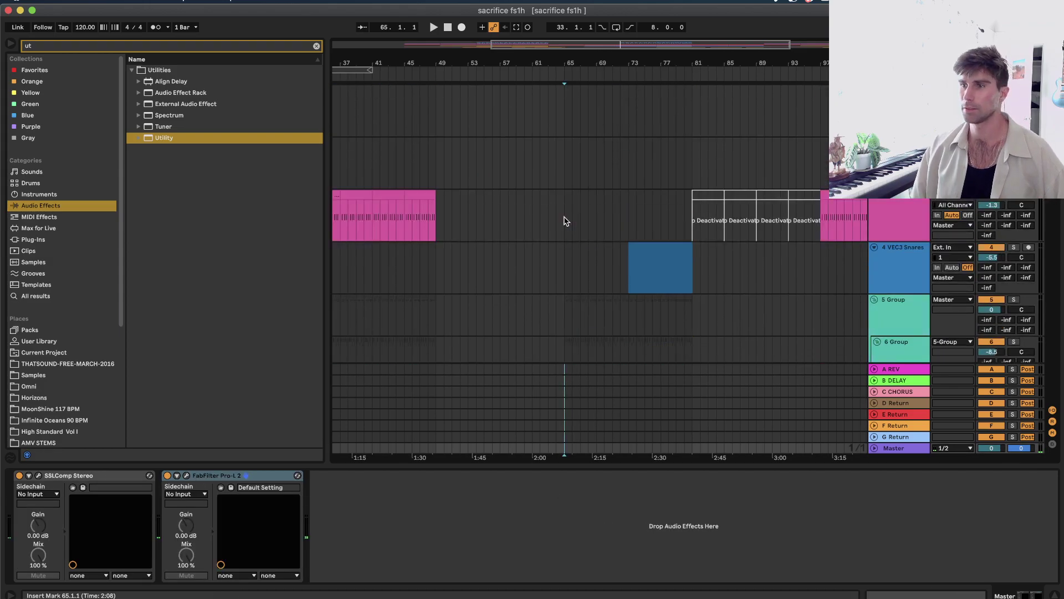
{"action": "scroll", "coordinate": [564, 220], "scroll_direction": "up", "scroll_amount": 10}
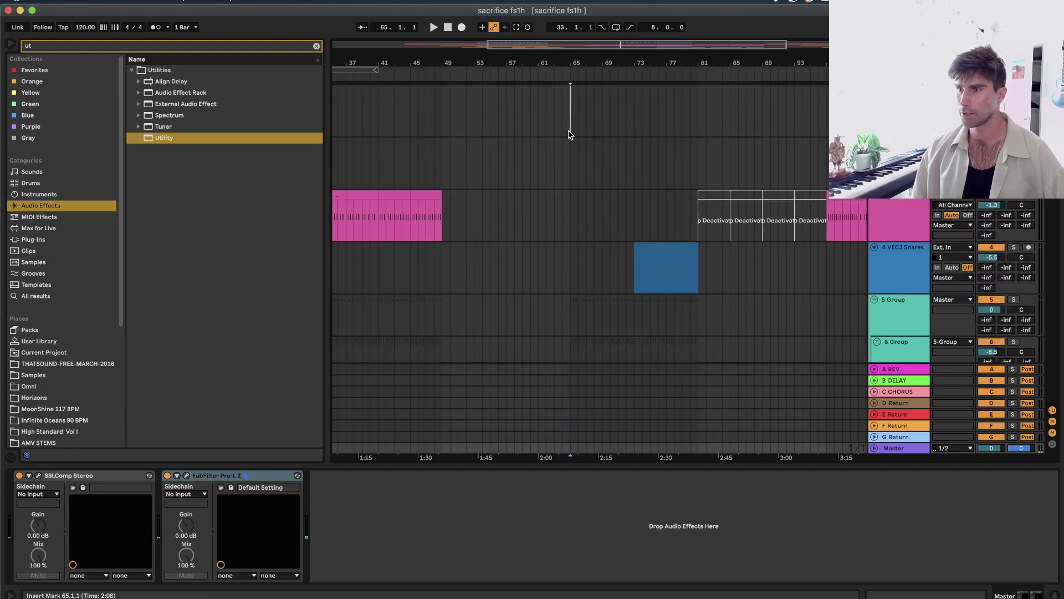
{"action": "scroll", "coordinate": [567, 229], "scroll_direction": "down", "scroll_amount": 15}
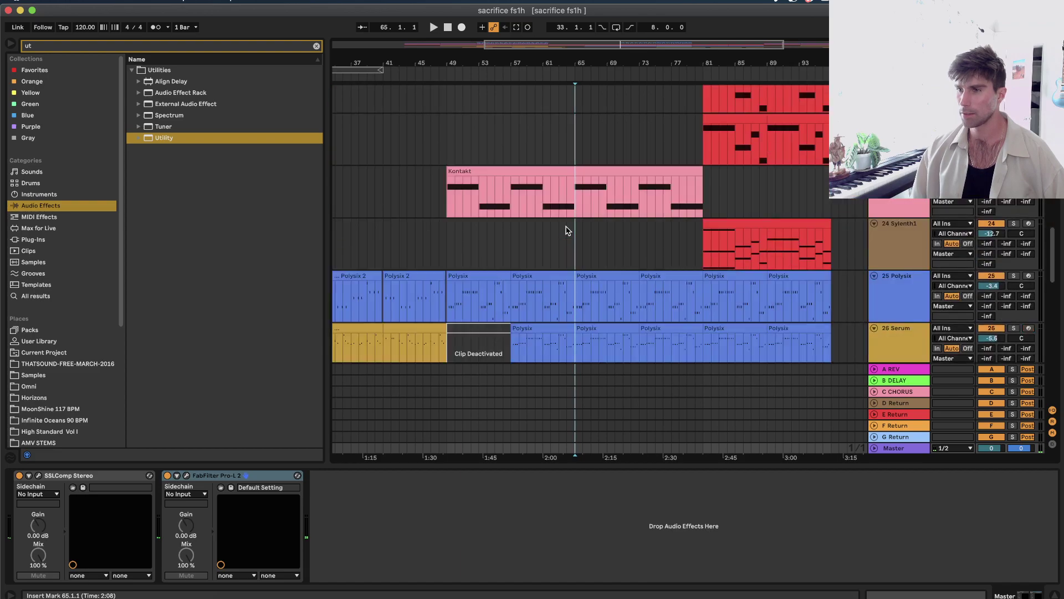
{"action": "scroll", "coordinate": [566, 230], "scroll_direction": "down", "scroll_amount": 3}
{"action": "scroll", "coordinate": [566, 231], "scroll_direction": "down", "scroll_amount": 12}
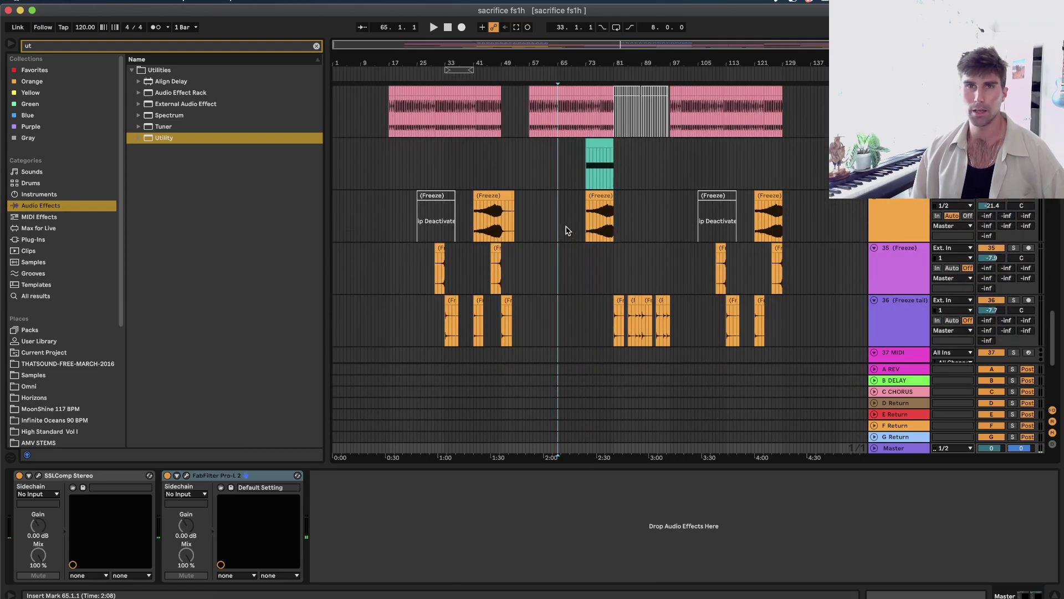
{"action": "left_click", "coordinate": [565, 231]}
{"action": "scroll", "coordinate": [565, 230], "scroll_direction": "down", "scroll_amount": 5}
{"action": "scroll", "coordinate": [582, 138], "scroll_direction": "up", "scroll_amount": 10}
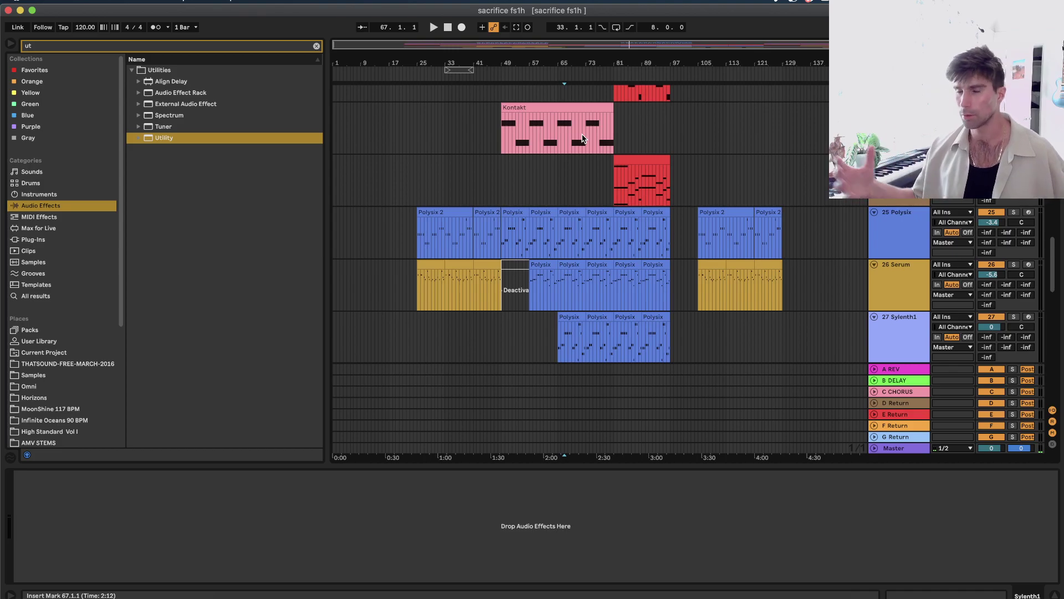
{"action": "scroll", "coordinate": [581, 136], "scroll_direction": "up", "scroll_amount": 15}
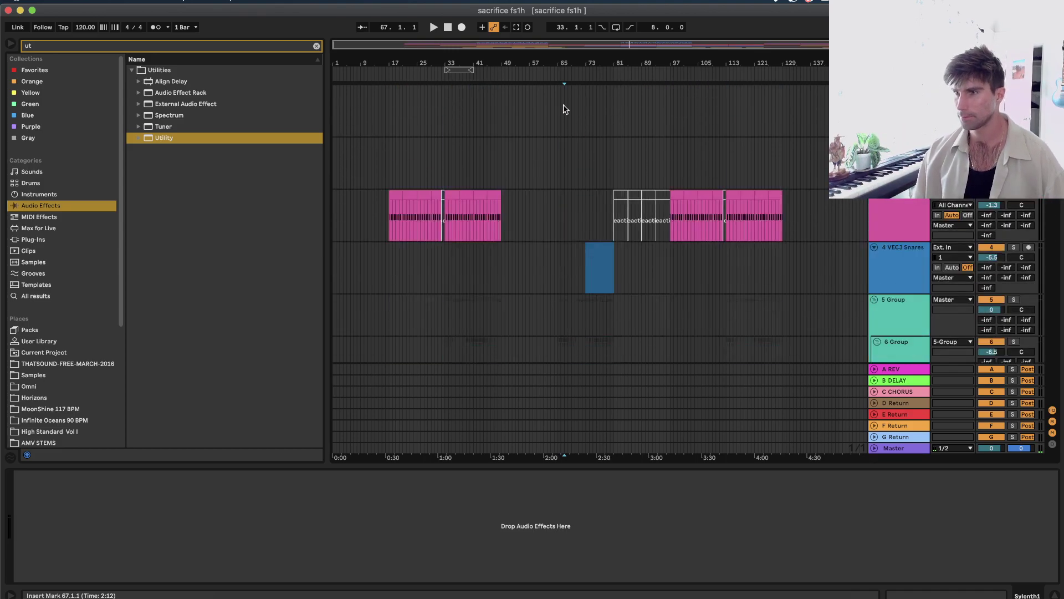
{"action": "scroll", "coordinate": [560, 117], "scroll_direction": "up", "scroll_amount": 3}
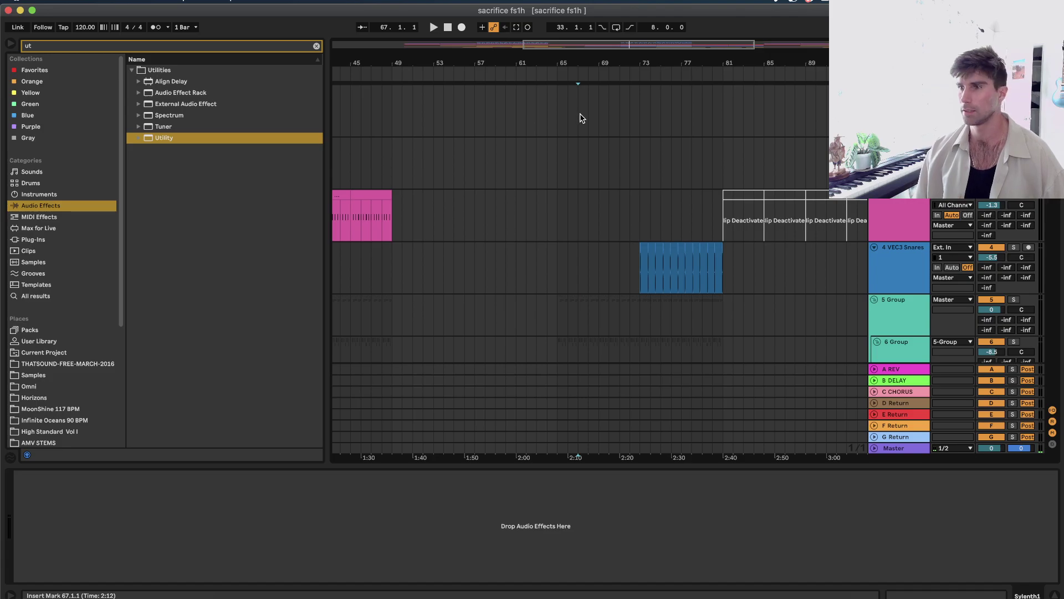
Mark bars 65 to 67 and bars 67 to 73 across all tracks to examine the section before the snare build.
{"action": "left_click", "coordinate": [578, 114]}
{"action": "scroll", "coordinate": [579, 115], "scroll_direction": "down", "scroll_amount": 2}
{"action": "left_click", "coordinate": [570, 190]}
{"action": "scroll", "coordinate": [570, 190], "scroll_direction": "down", "scroll_amount": 15}
{"action": "scroll", "coordinate": [570, 190], "scroll_direction": "down", "scroll_amount": 1}
{"action": "scroll", "coordinate": [570, 187], "scroll_direction": "down", "scroll_amount": 2}
{"action": "scroll", "coordinate": [570, 187], "scroll_direction": "up", "scroll_amount": 15}
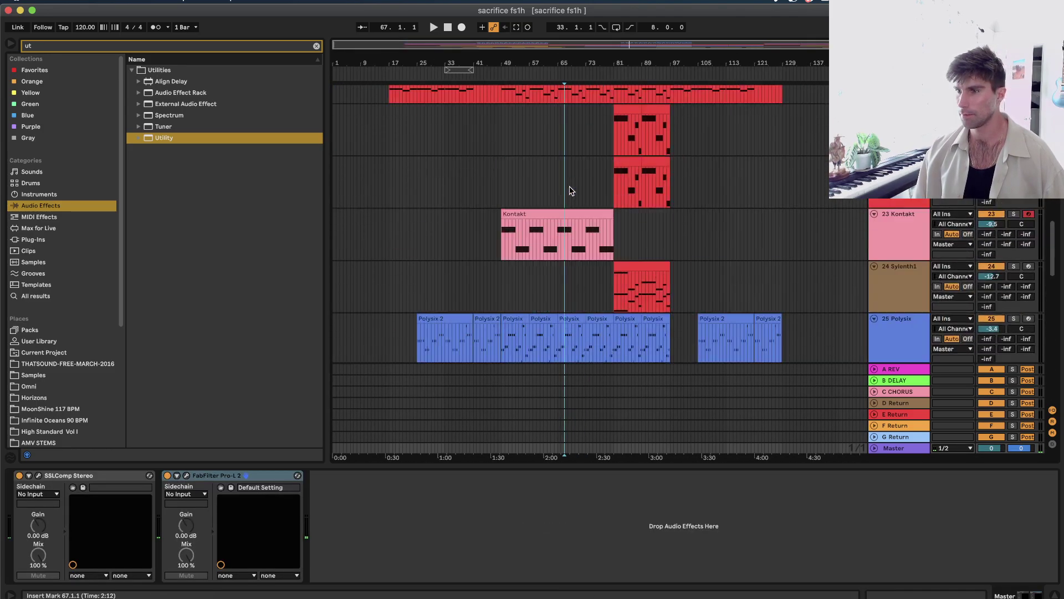
{"action": "scroll", "coordinate": [569, 187], "scroll_direction": "down", "scroll_amount": 3}
{"action": "scroll", "coordinate": [570, 187], "scroll_direction": "up", "scroll_amount": 3}
{"action": "scroll", "coordinate": [565, 124], "scroll_direction": "up", "scroll_amount": 5}
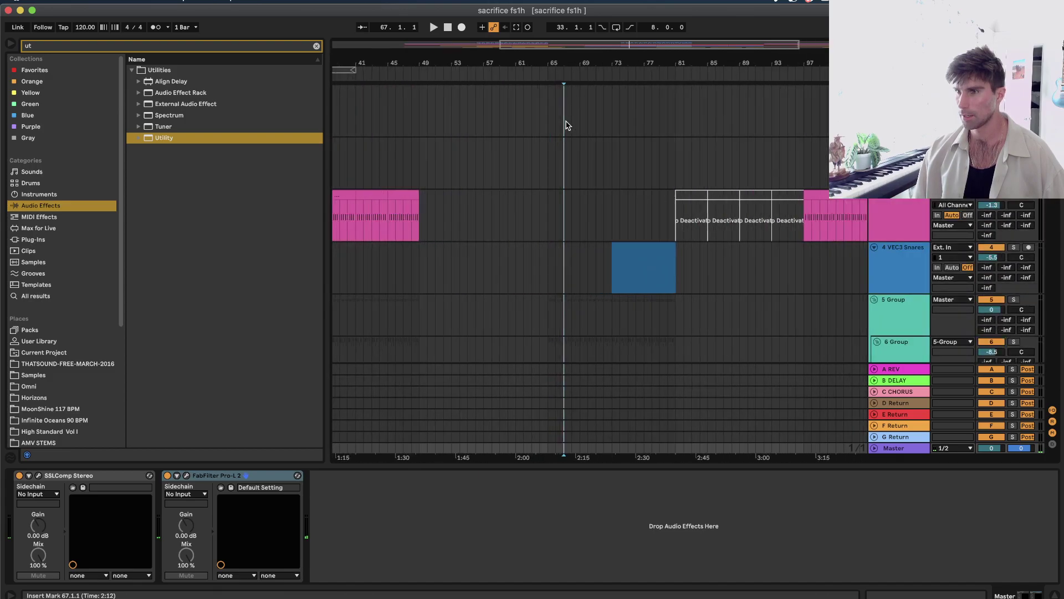
{"action": "left_click_drag", "start_coordinate": [566, 125], "coordinate": [525, 566]}
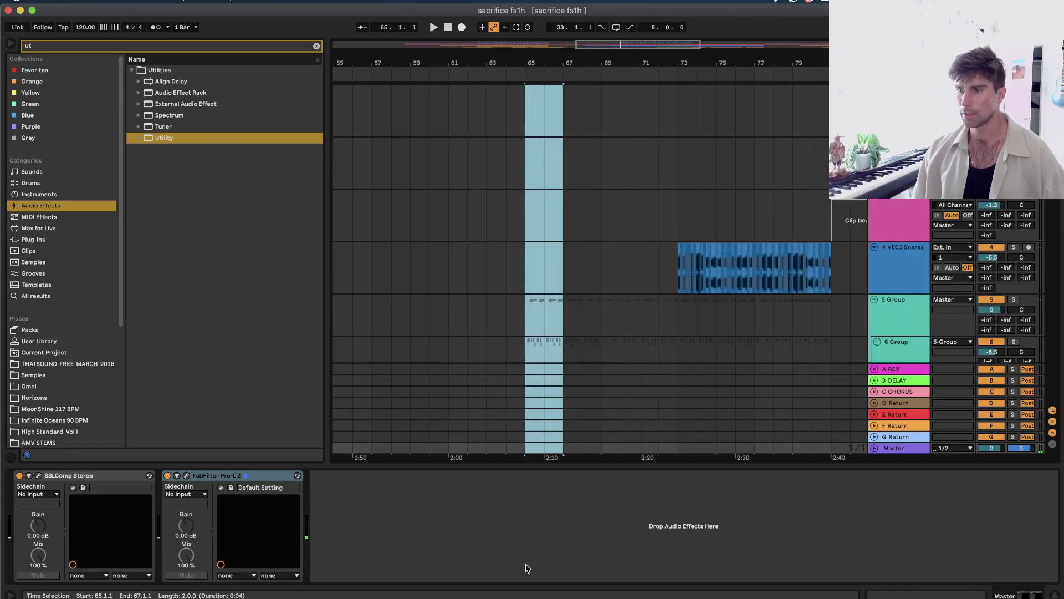
{"action": "scroll", "coordinate": [549, 112], "scroll_direction": "right", "scroll_amount": 1}
{"action": "scroll", "coordinate": [560, 114], "scroll_direction": "down", "scroll_amount": 2}
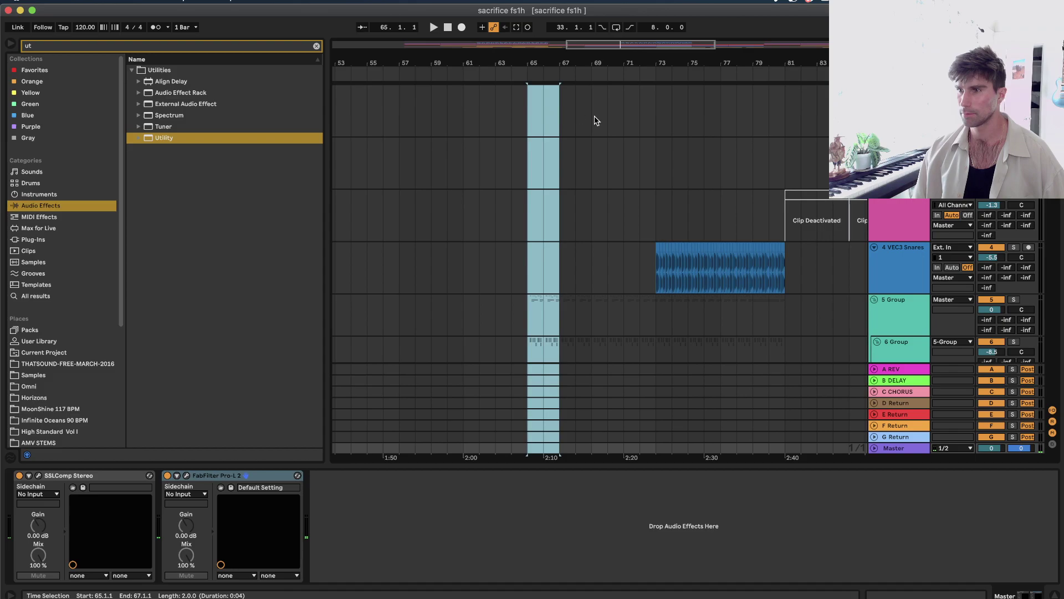
{"action": "left_click_drag", "start_coordinate": [553, 126], "coordinate": [660, 475]}
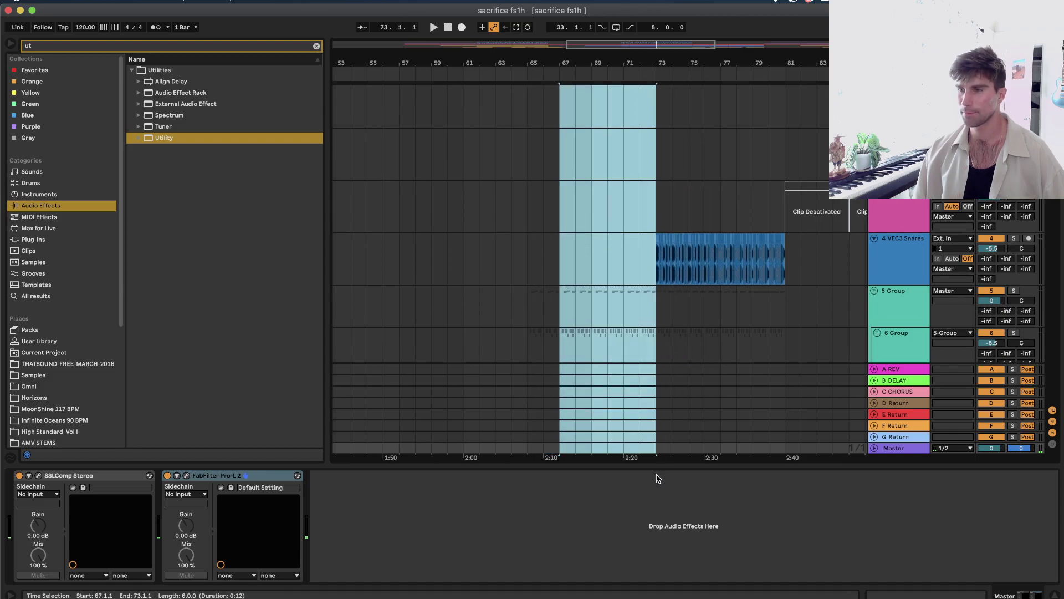
Select bars 17 to 131 on the 20 Kontakt track that holds the Mosaic Tape instrument.
{"action": "scroll", "coordinate": [628, 104], "scroll_direction": "down", "scroll_amount": 10}
{"action": "scroll", "coordinate": [628, 103], "scroll_direction": "down", "scroll_amount": 3}
{"action": "scroll", "coordinate": [512, 178], "scroll_direction": "down", "scroll_amount": 5}
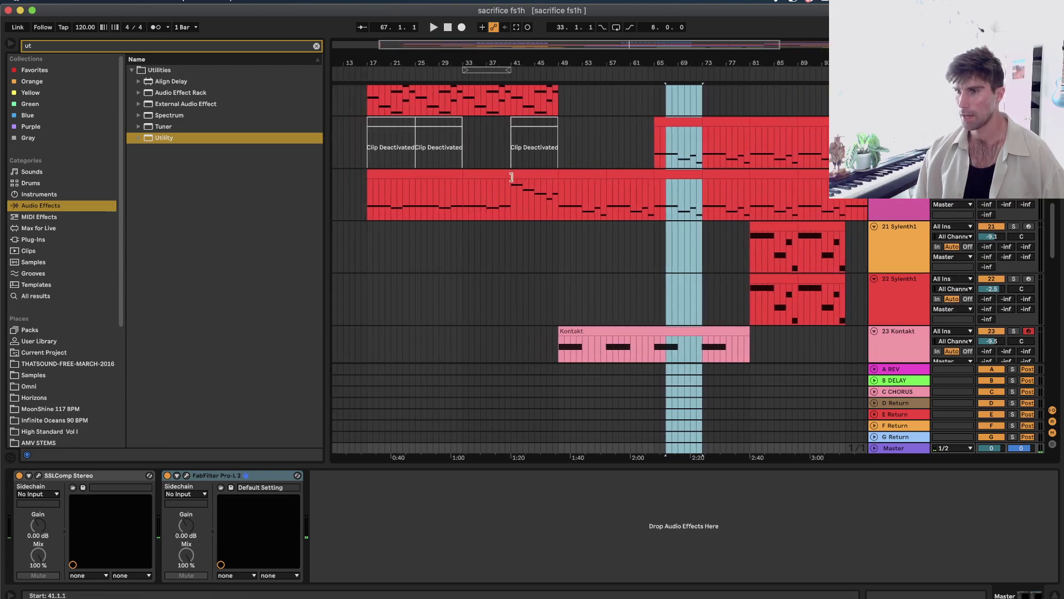
{"action": "left_click", "coordinate": [427, 175]}
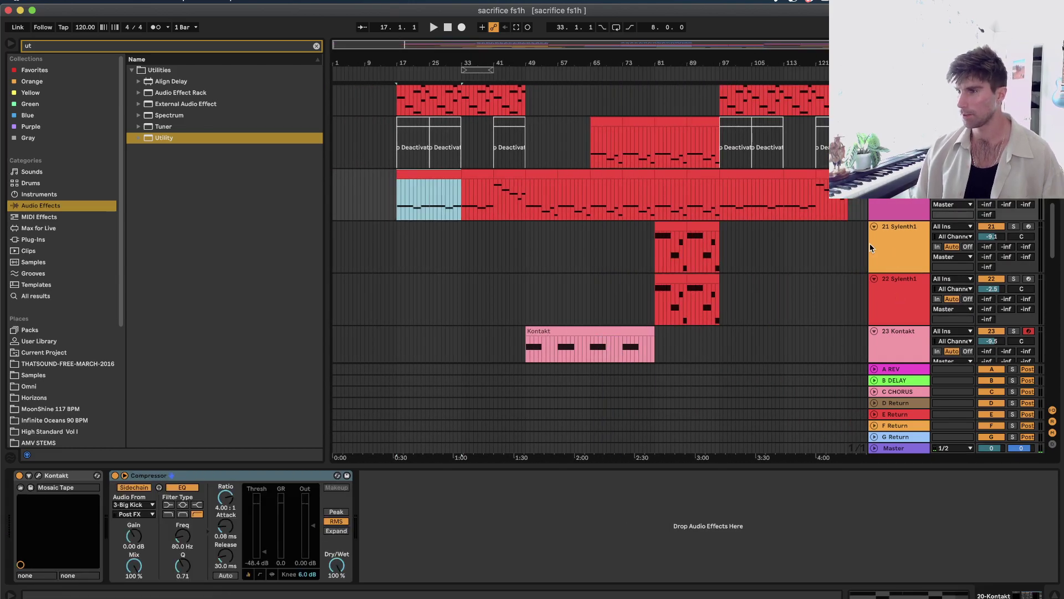
{"action": "left_click", "coordinate": [856, 213], "text": "shift"}
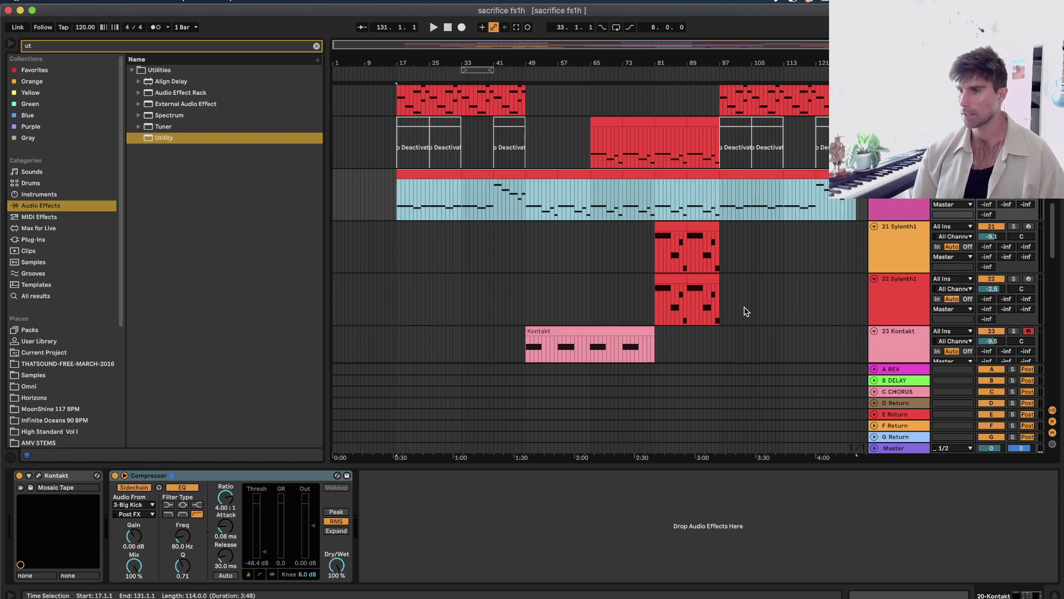
Leave the Live Set and switch to OBS to reach the streaming and recording controls.
{"action": "key", "text": "ctrl+Left"}
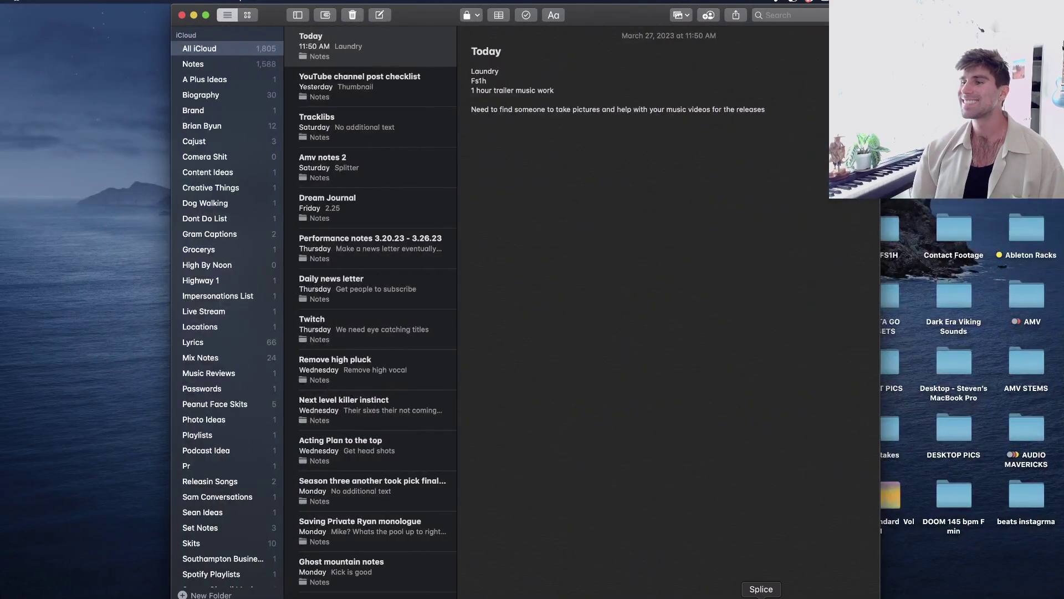
{"action": "left_click", "coordinate": [716, 597]}
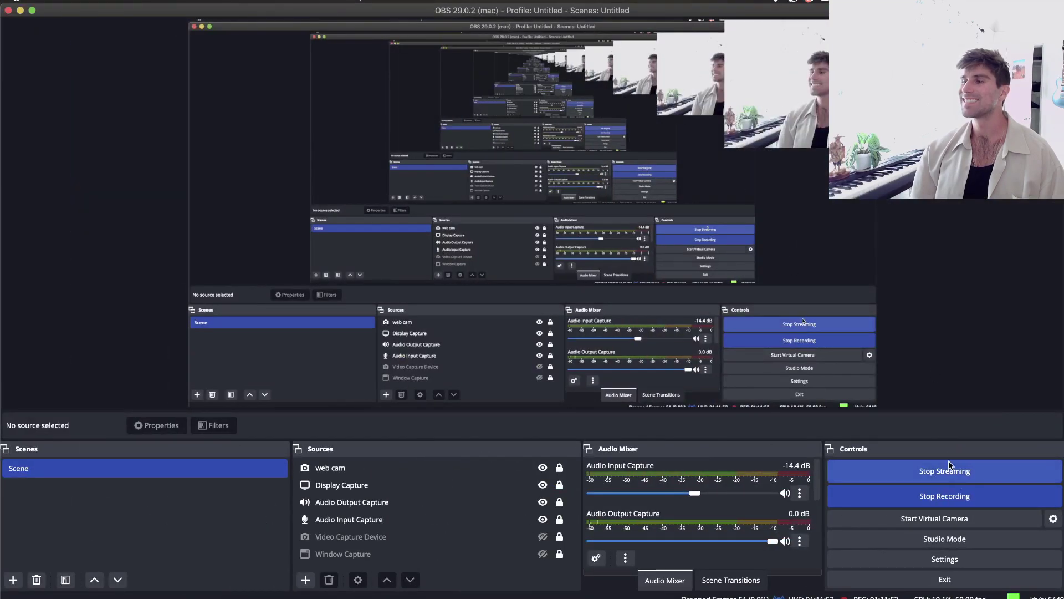